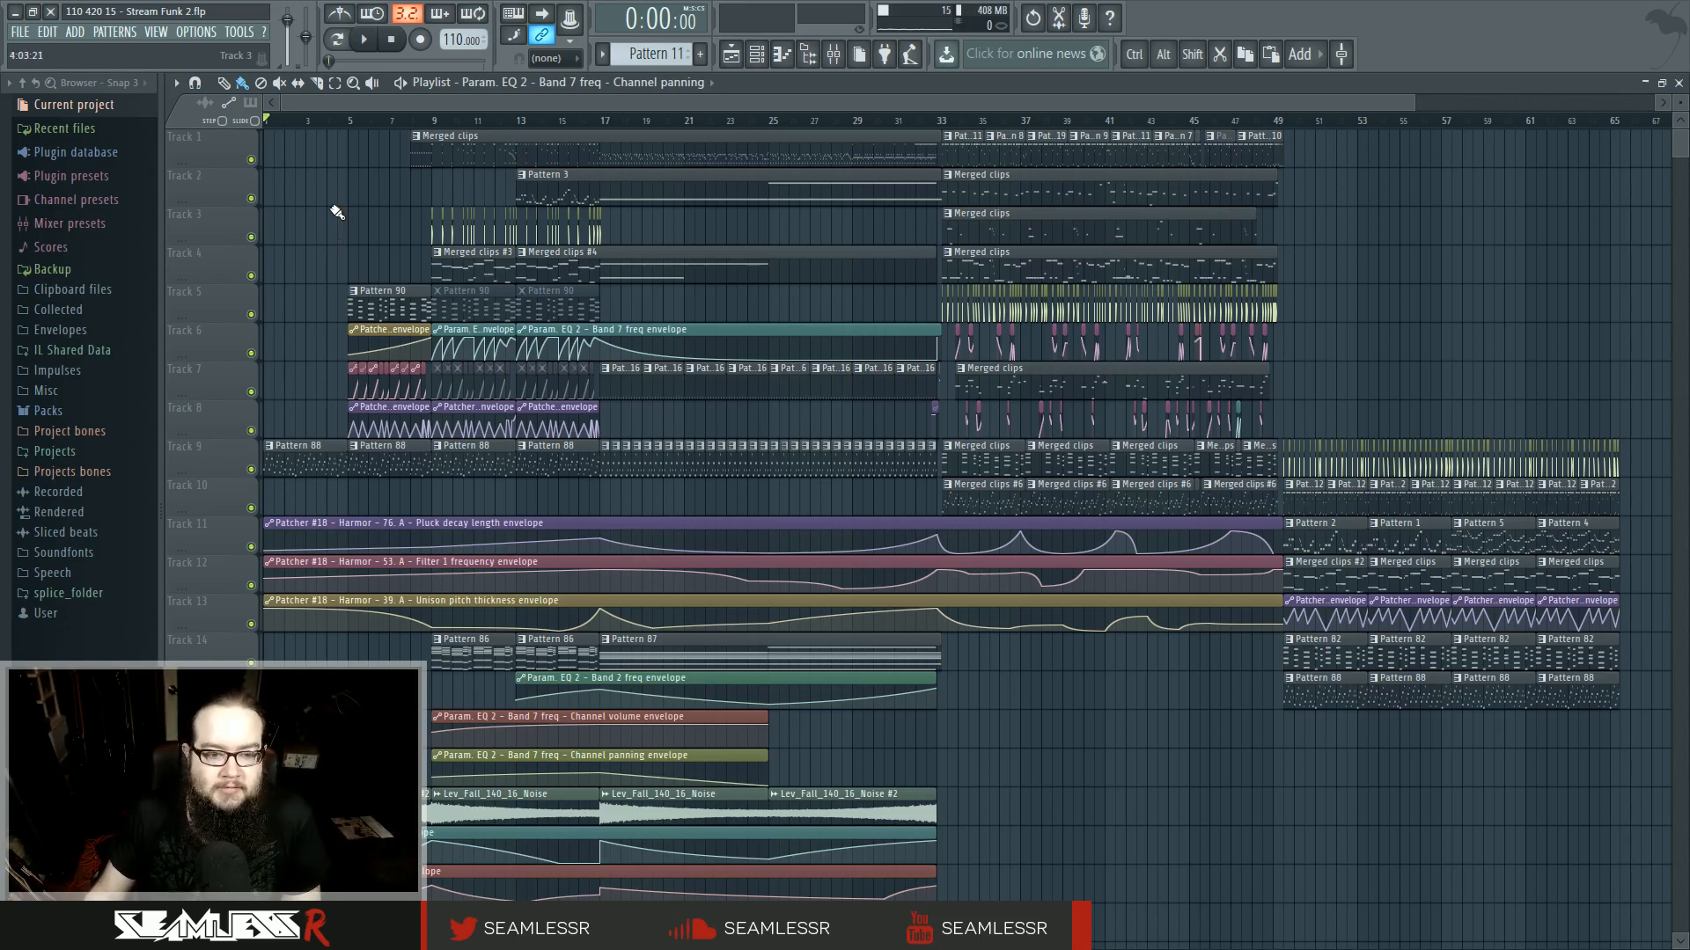
# - Play the song arrangement in the playlist and listen through it
pyautogui.click(364, 44)
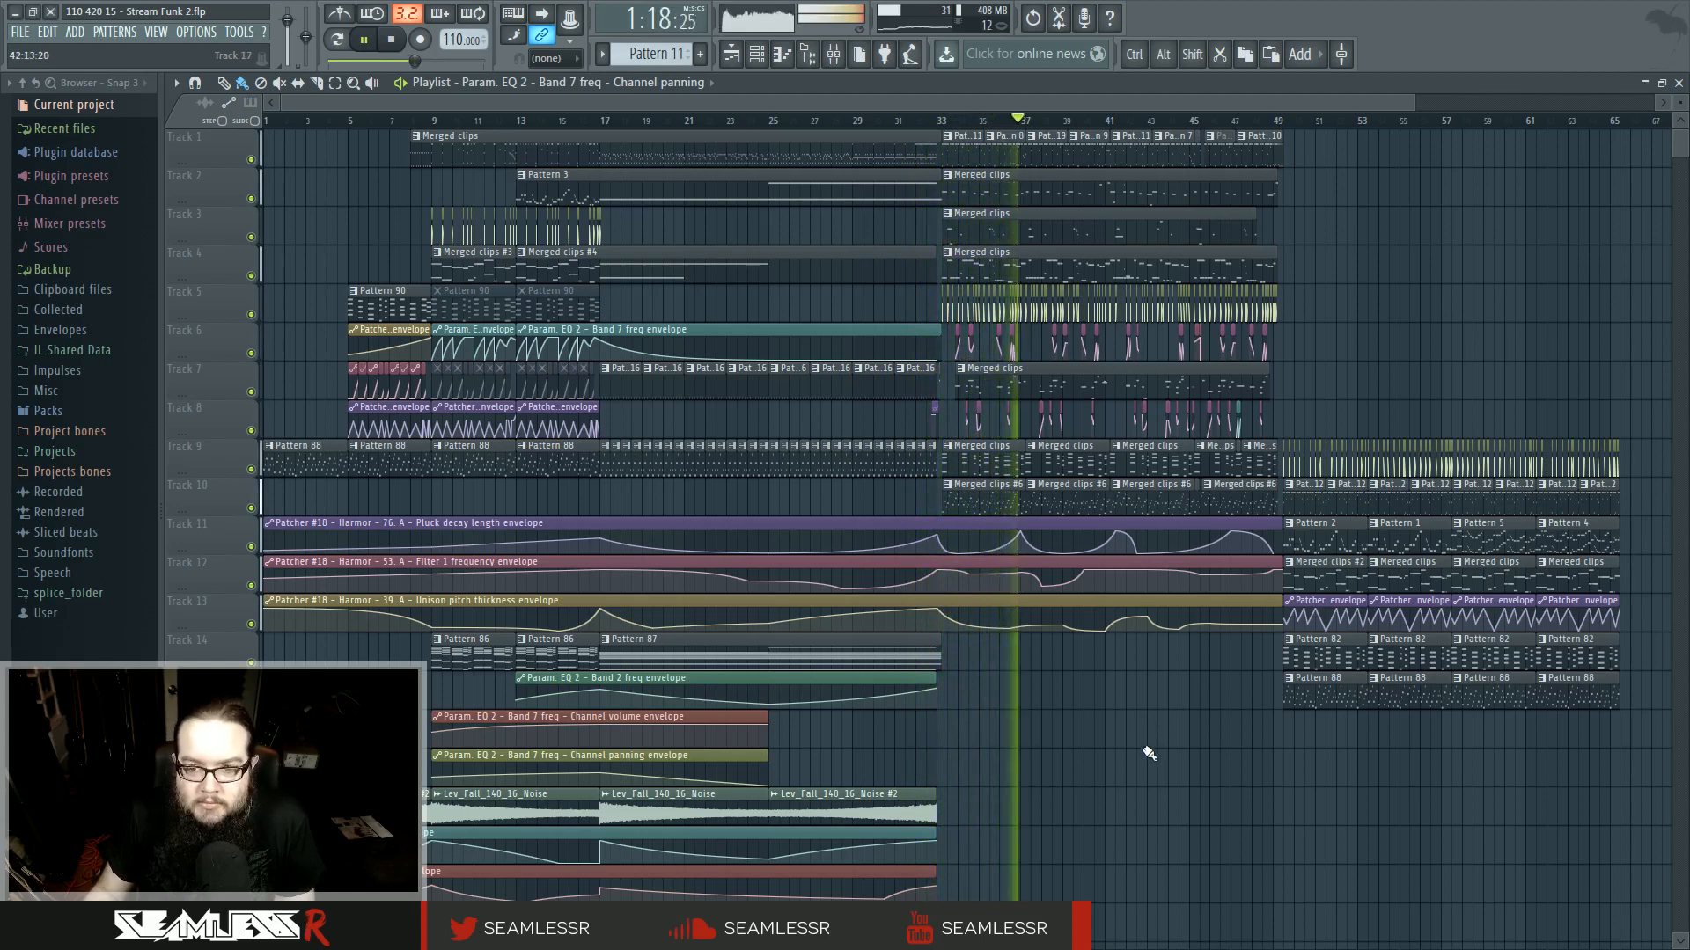
pyautogui.scroll(4, 1184, 765)
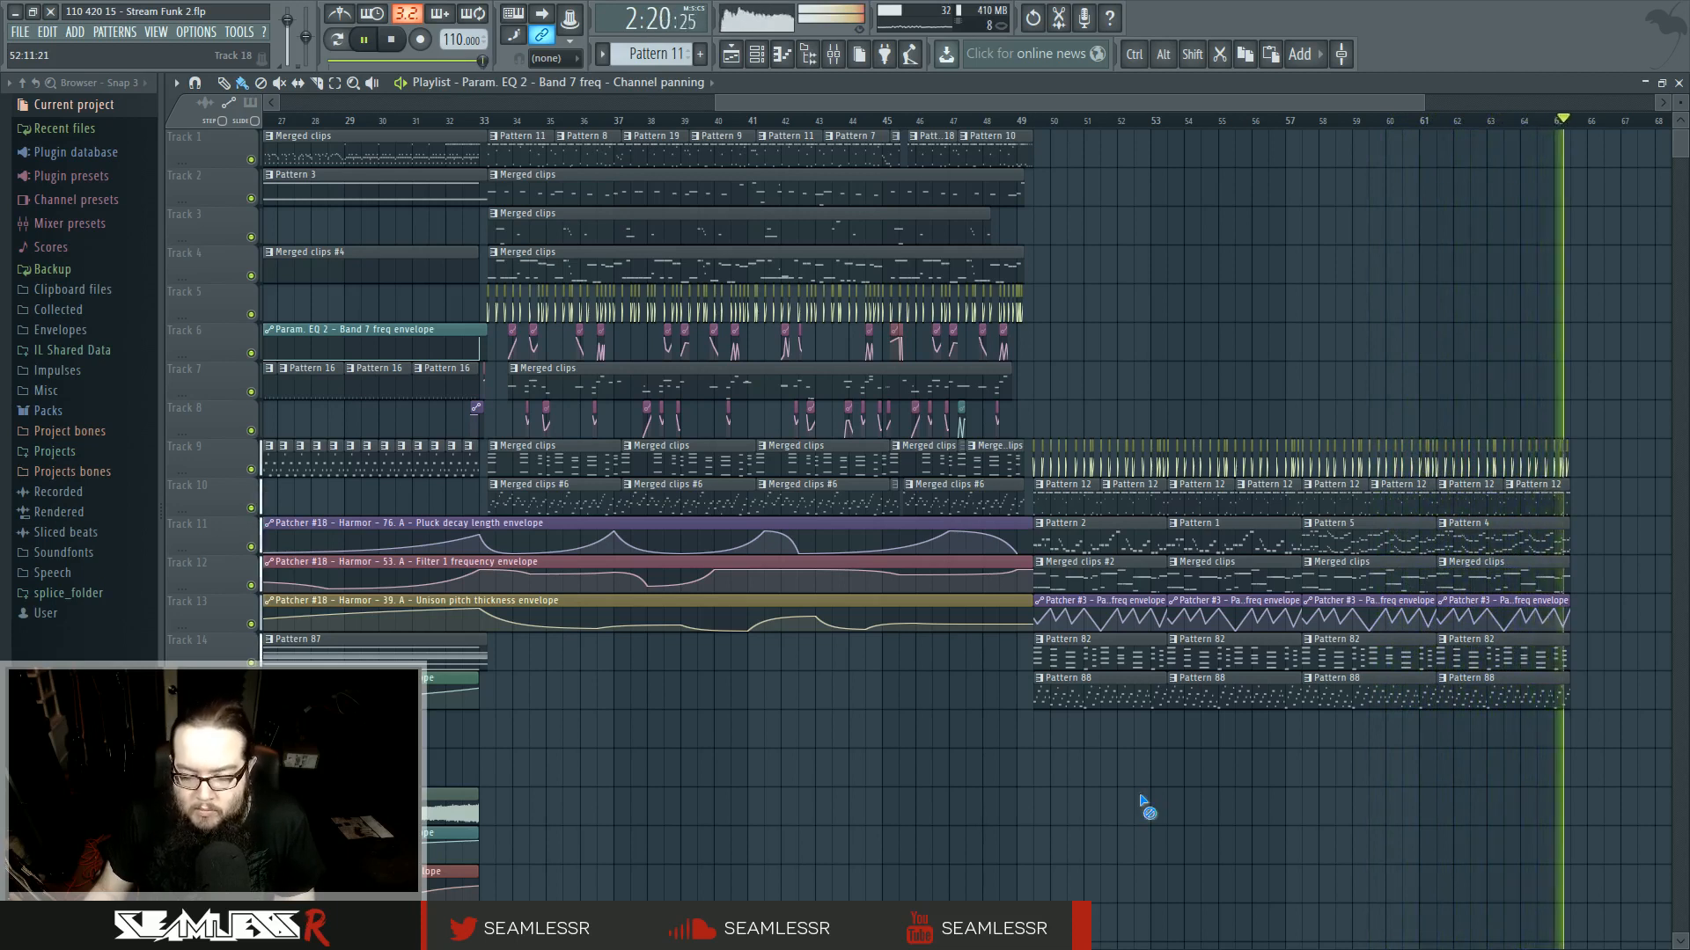
pyautogui.press('space')
pyautogui.keyDown('ctrl'); pyautogui.scroll(-5, 1141, 801); pyautogui.keyUp('ctrl')
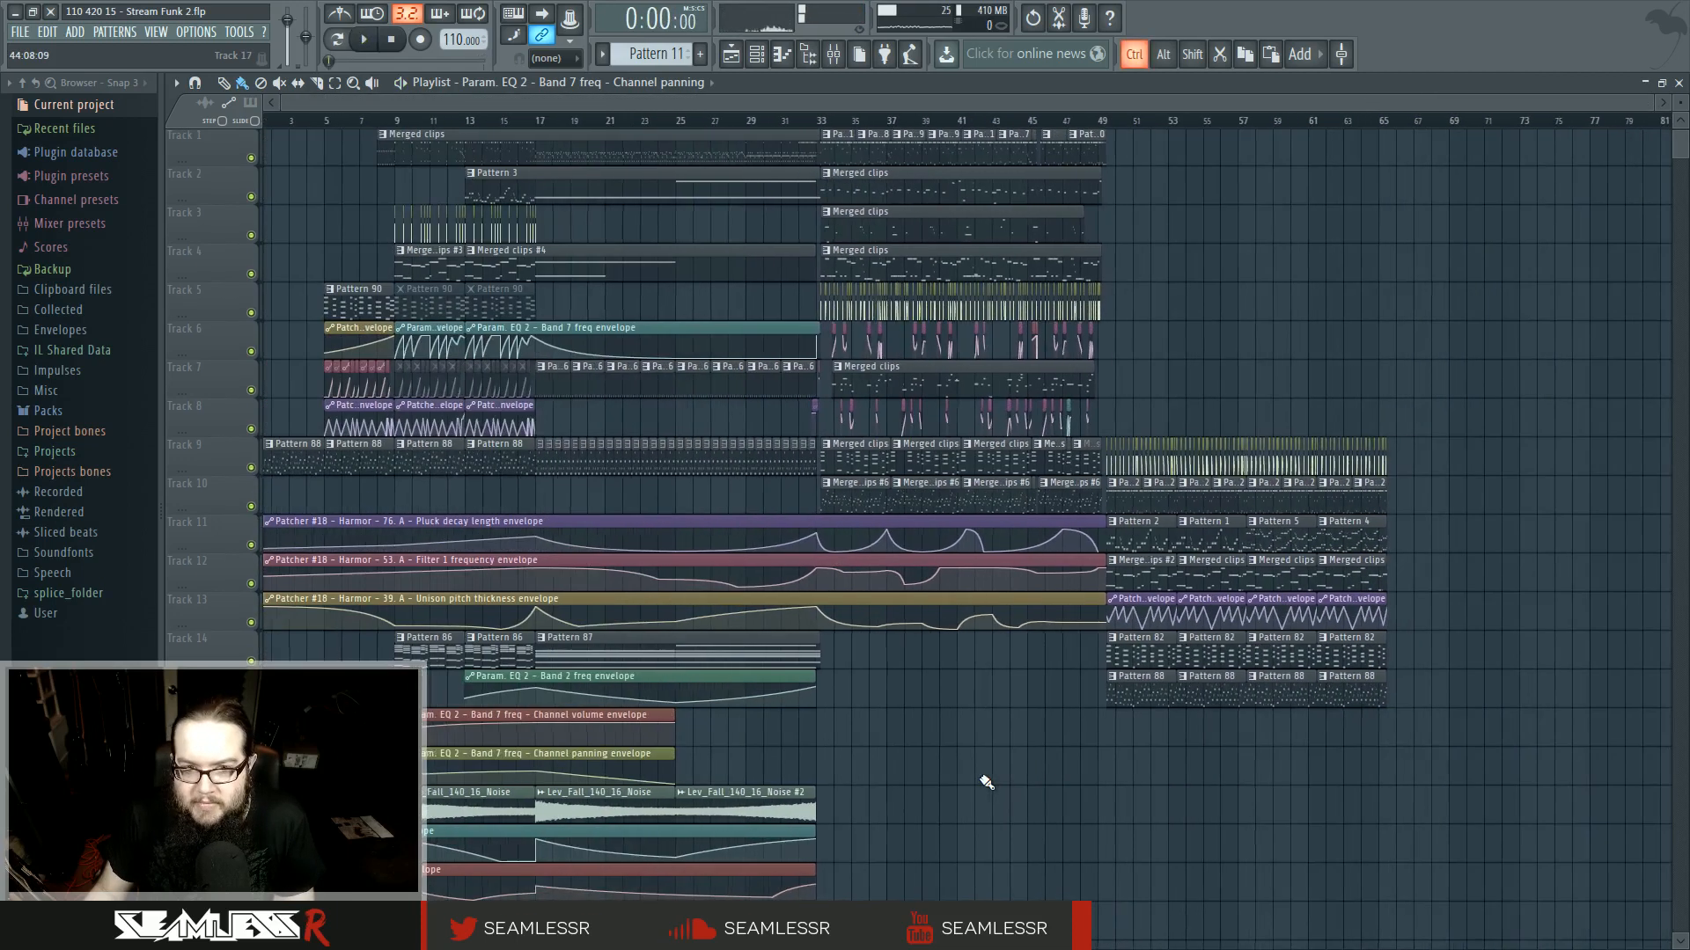
pyautogui.scroll(8, 1200, 750)
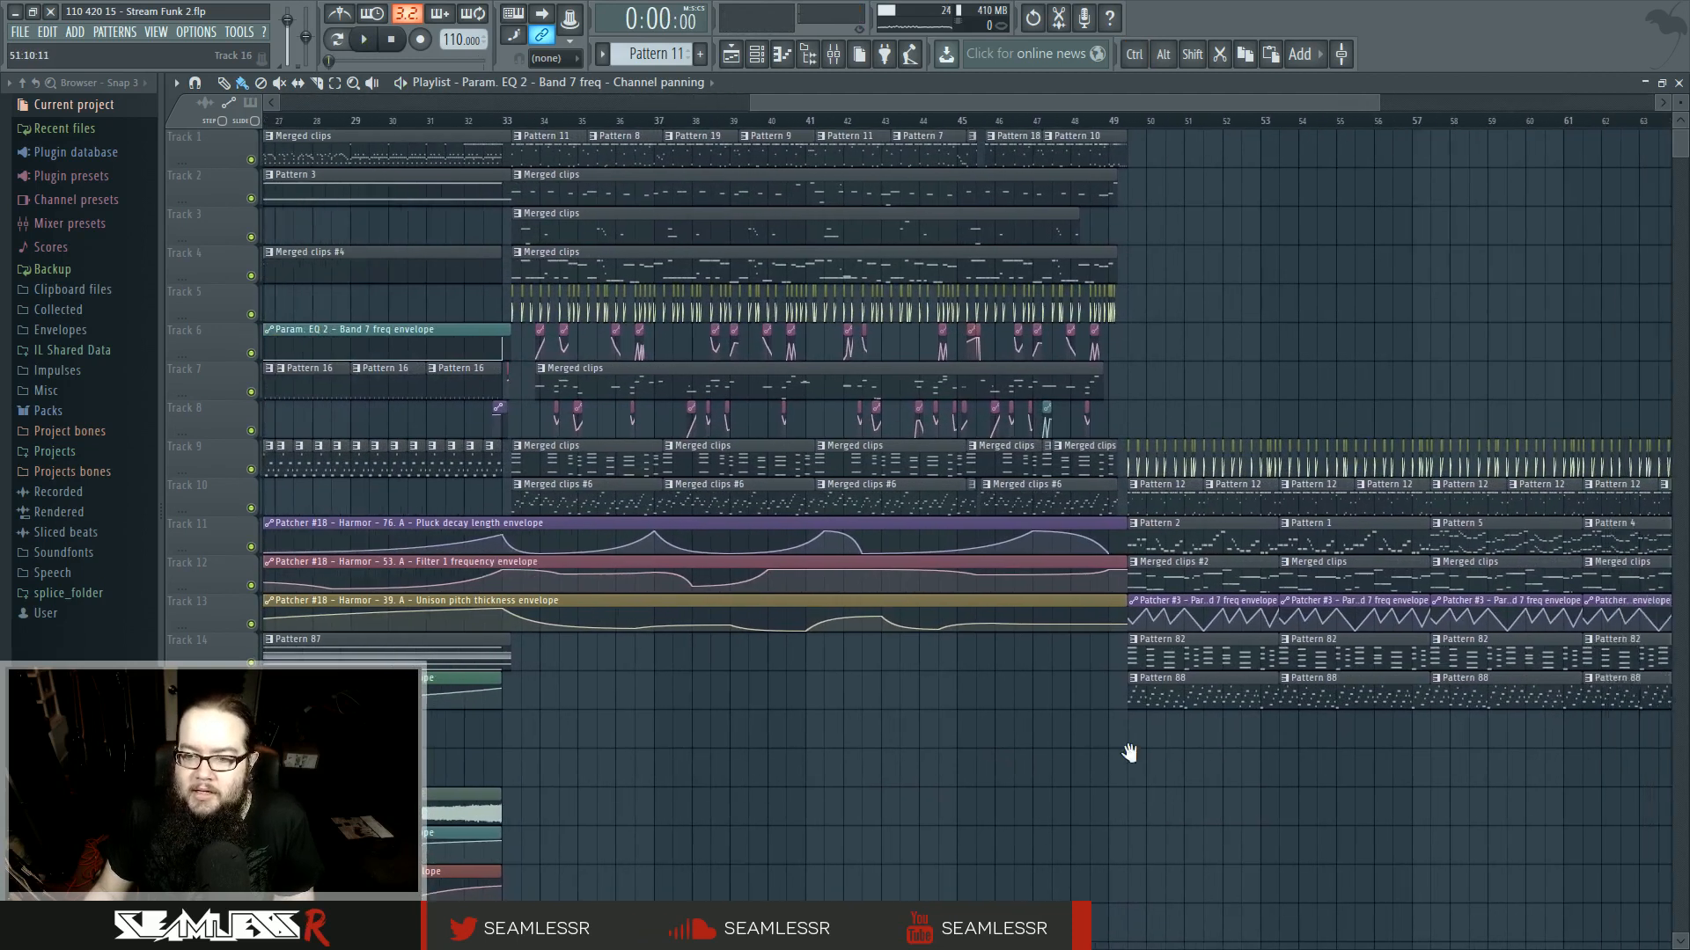
# - Open the track 12 merged clip in the piano roll and play it back in pattern mode
pyautogui.doubleClick(1006, 582)
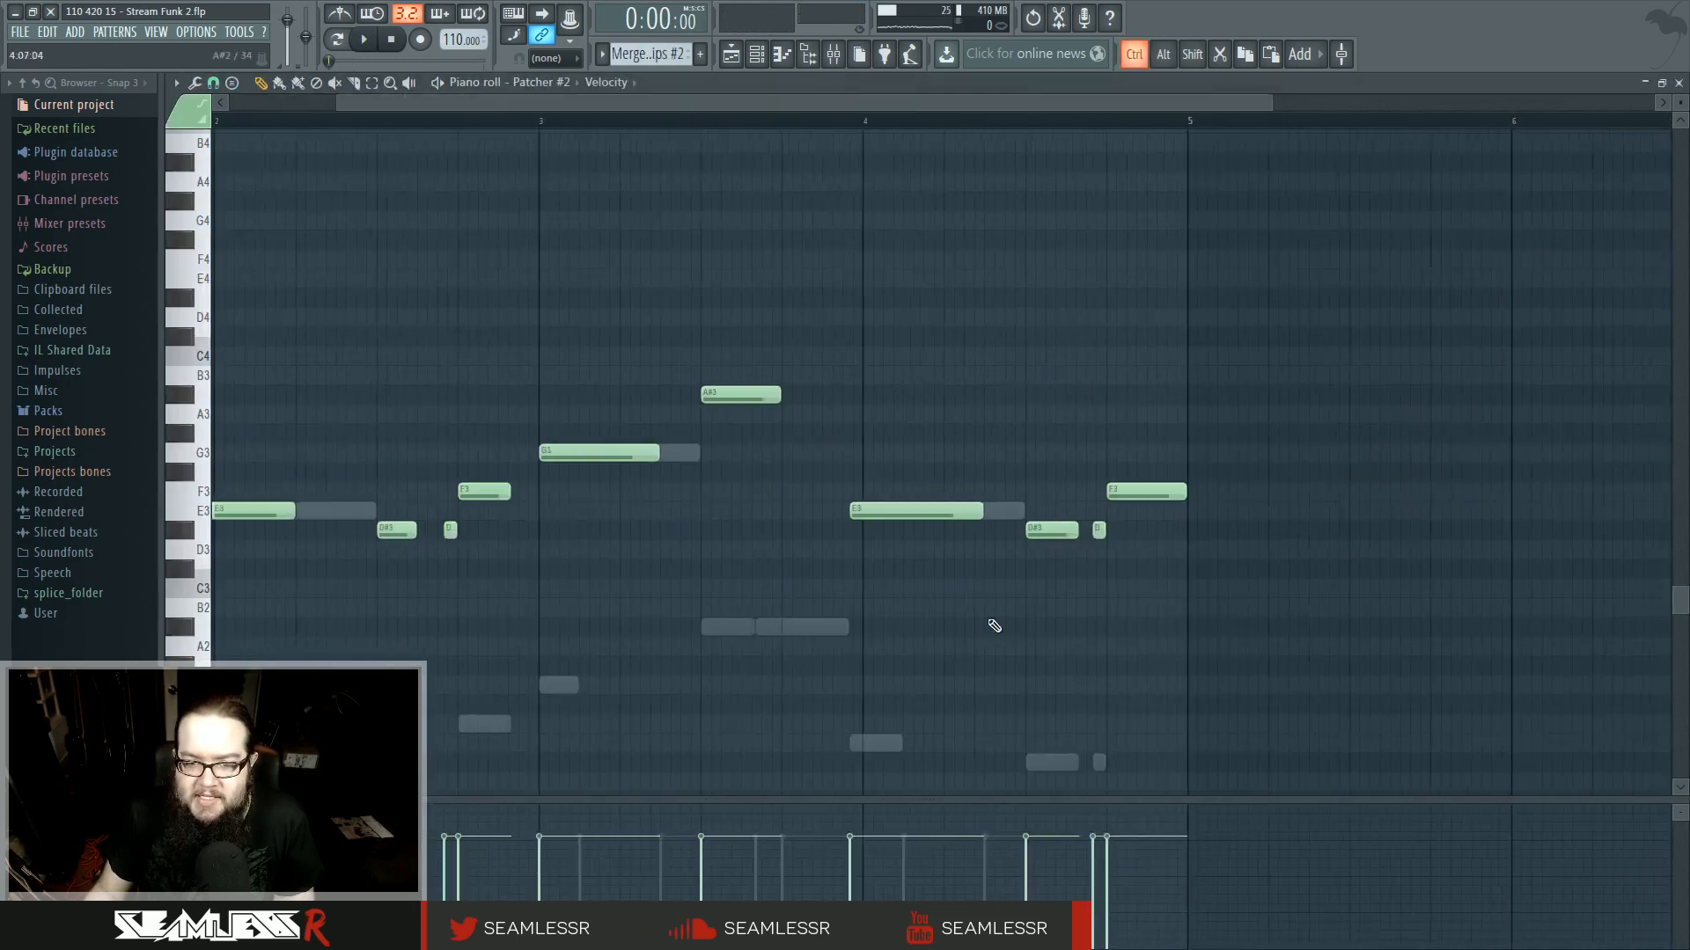
pyautogui.click(340, 41)
pyautogui.press('space')
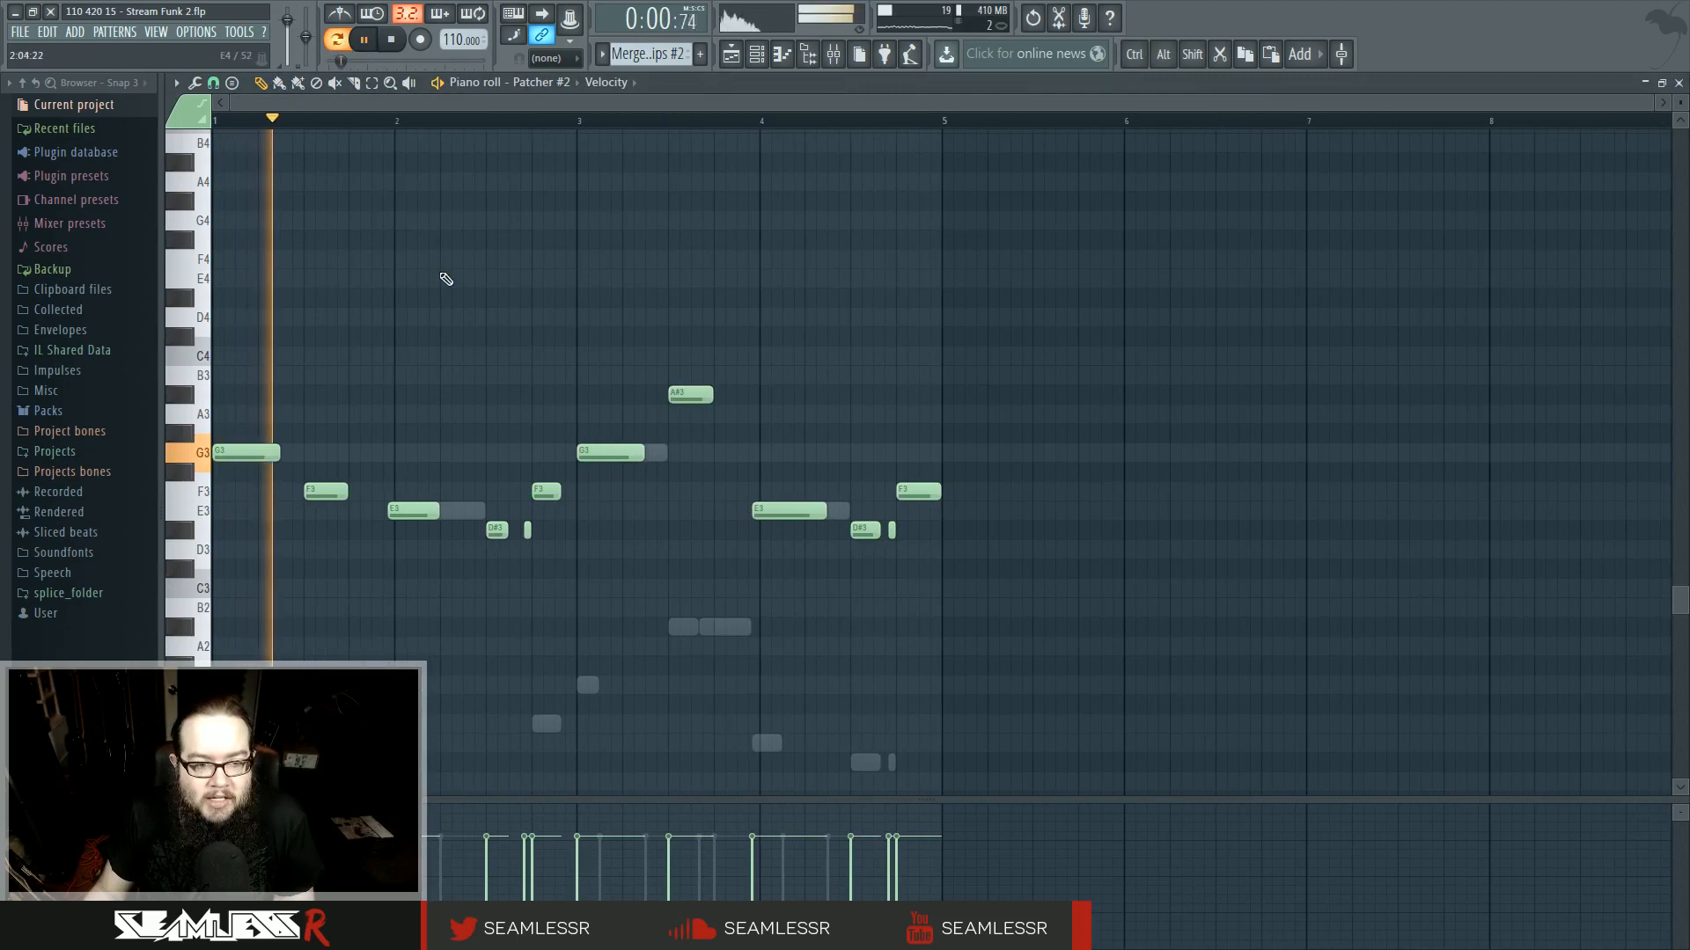
pyautogui.moveTo(487, 409); pyautogui.dragTo(479, 339)
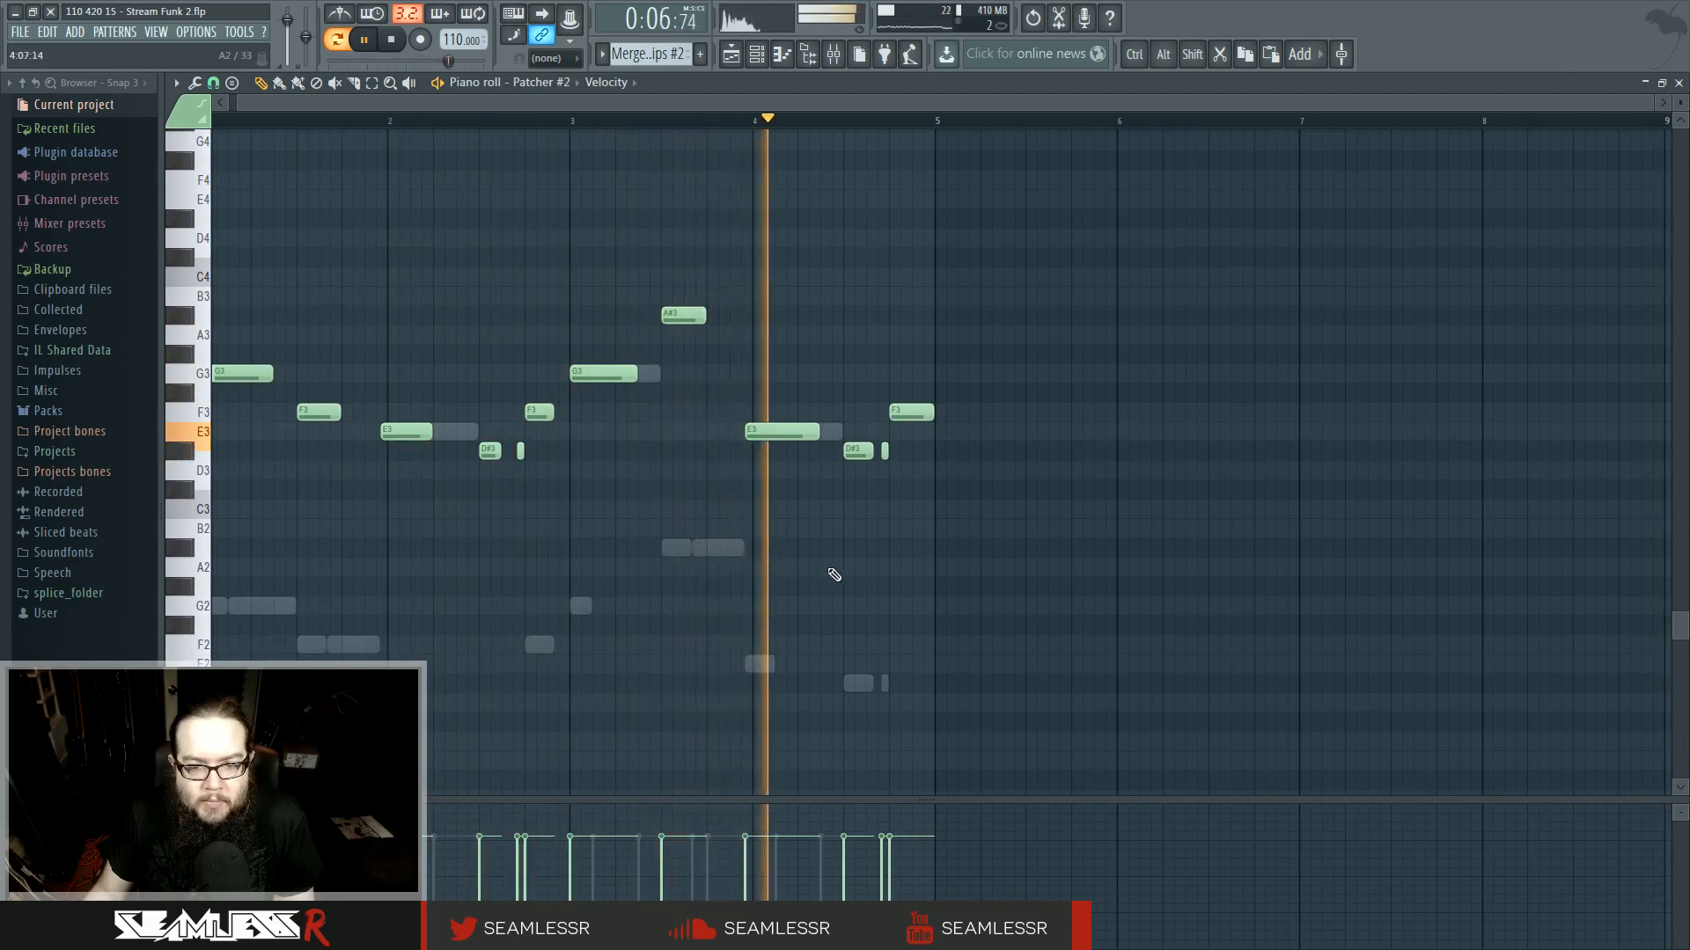
pyautogui.press('space')
# - Switch the piano roll between the Harmor and Patcher #2 channel notes while playing the clip
pyautogui.click(831, 431)
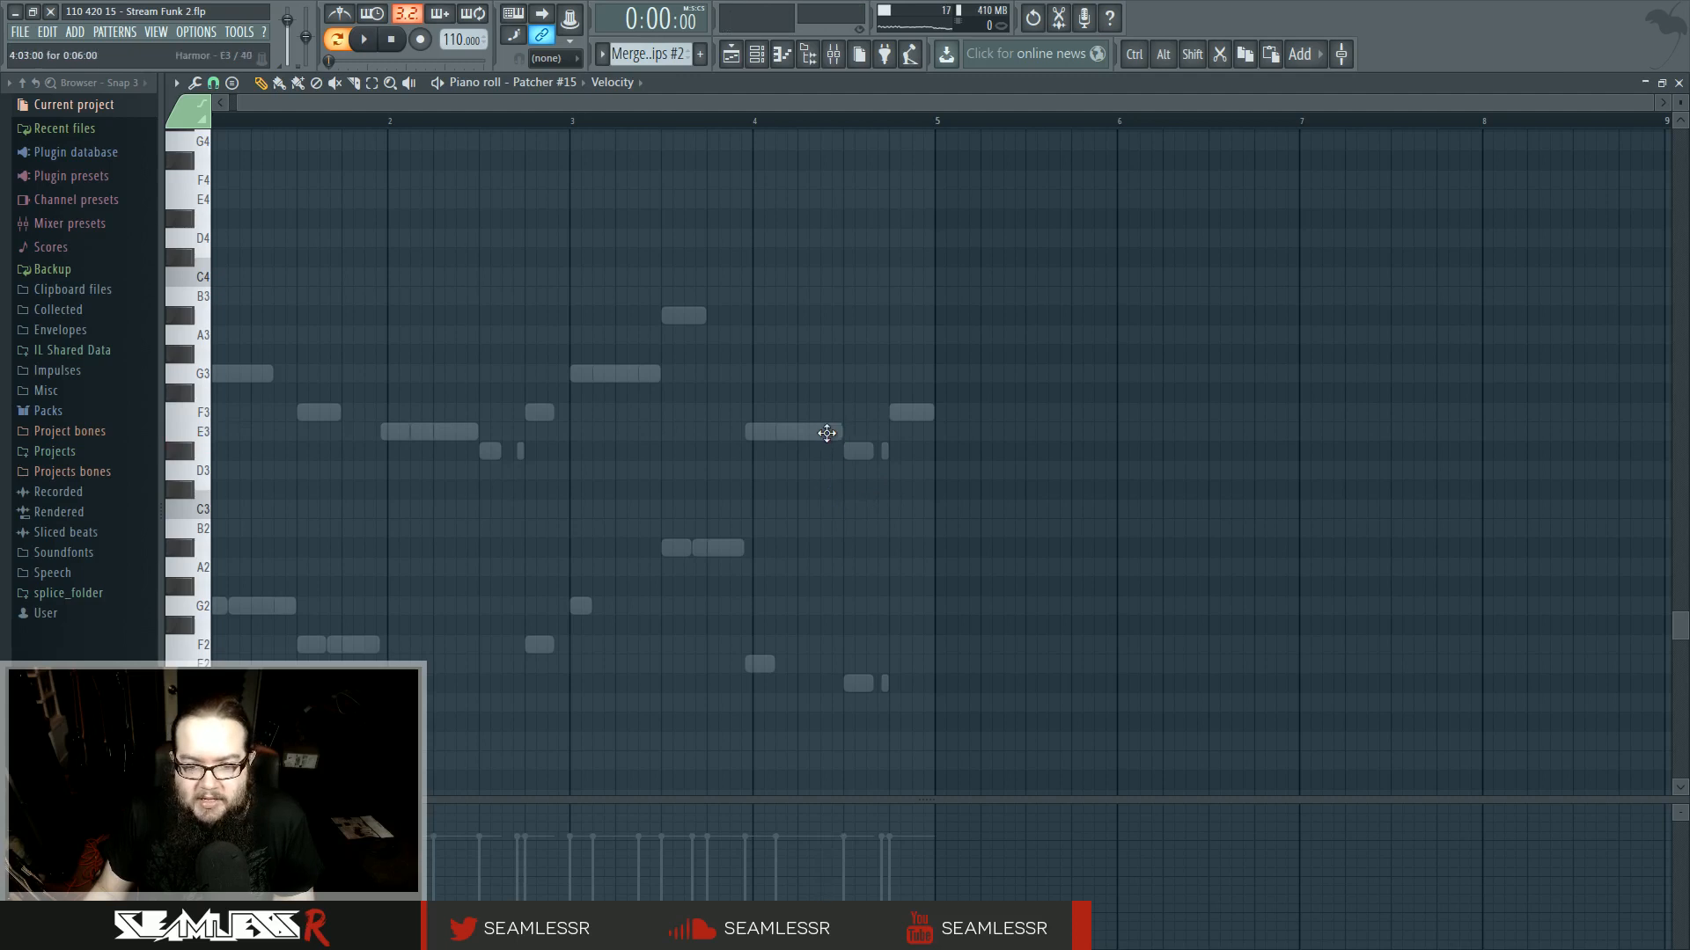
pyautogui.doubleClick(821, 433)
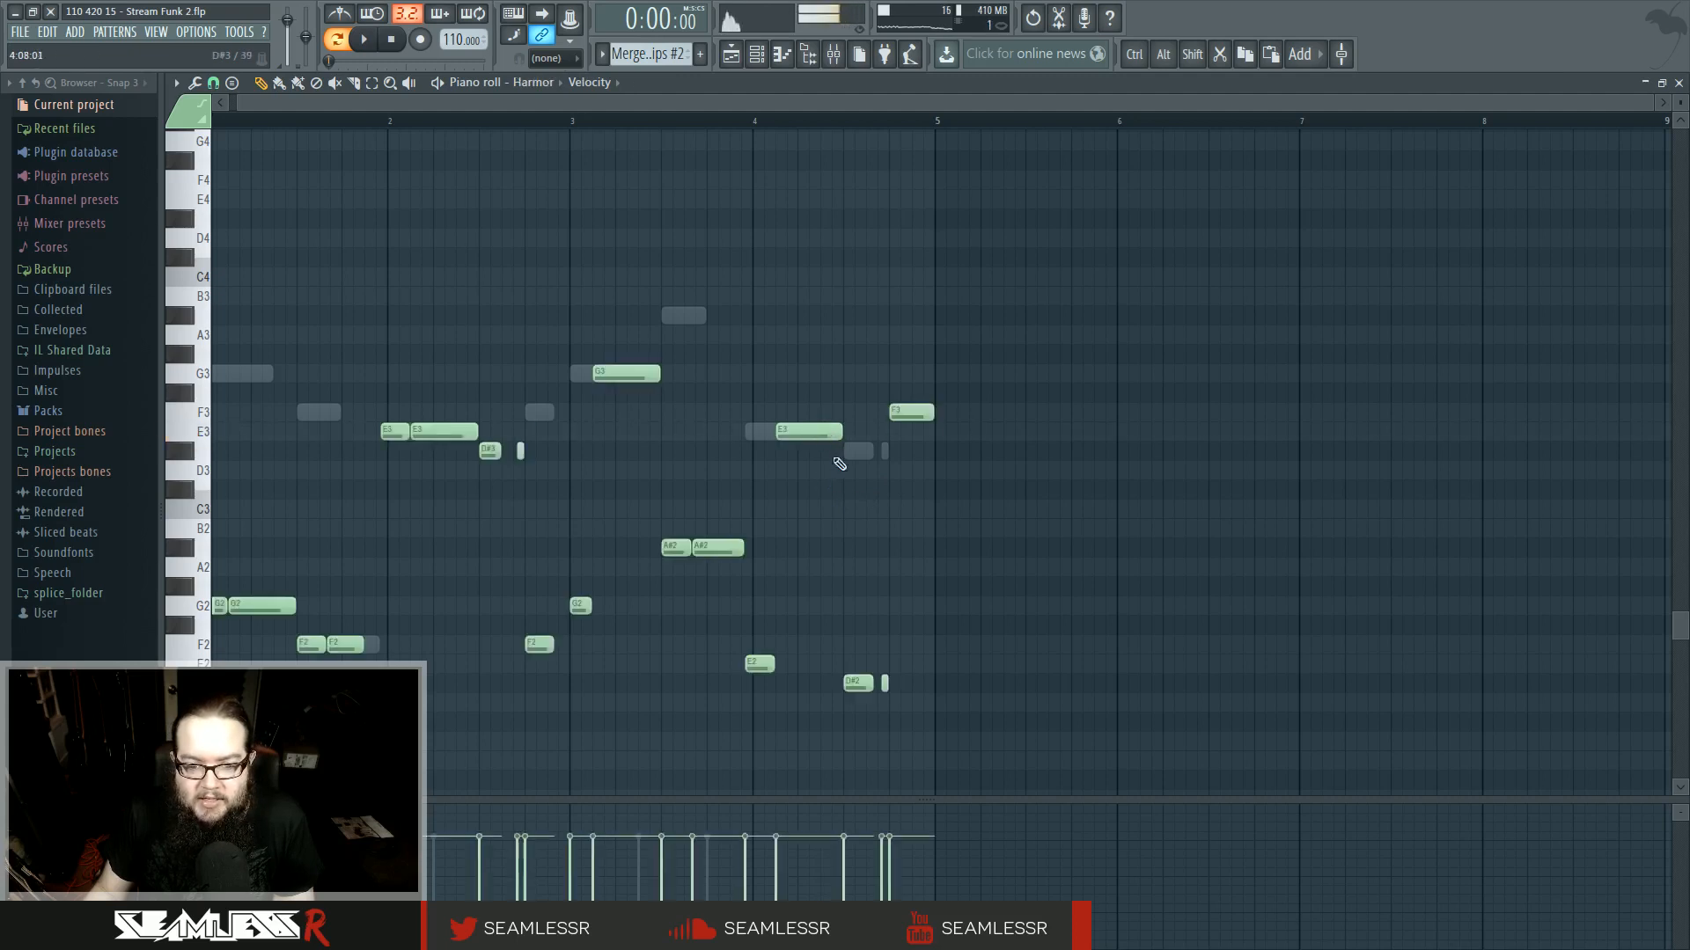
pyautogui.press('space')
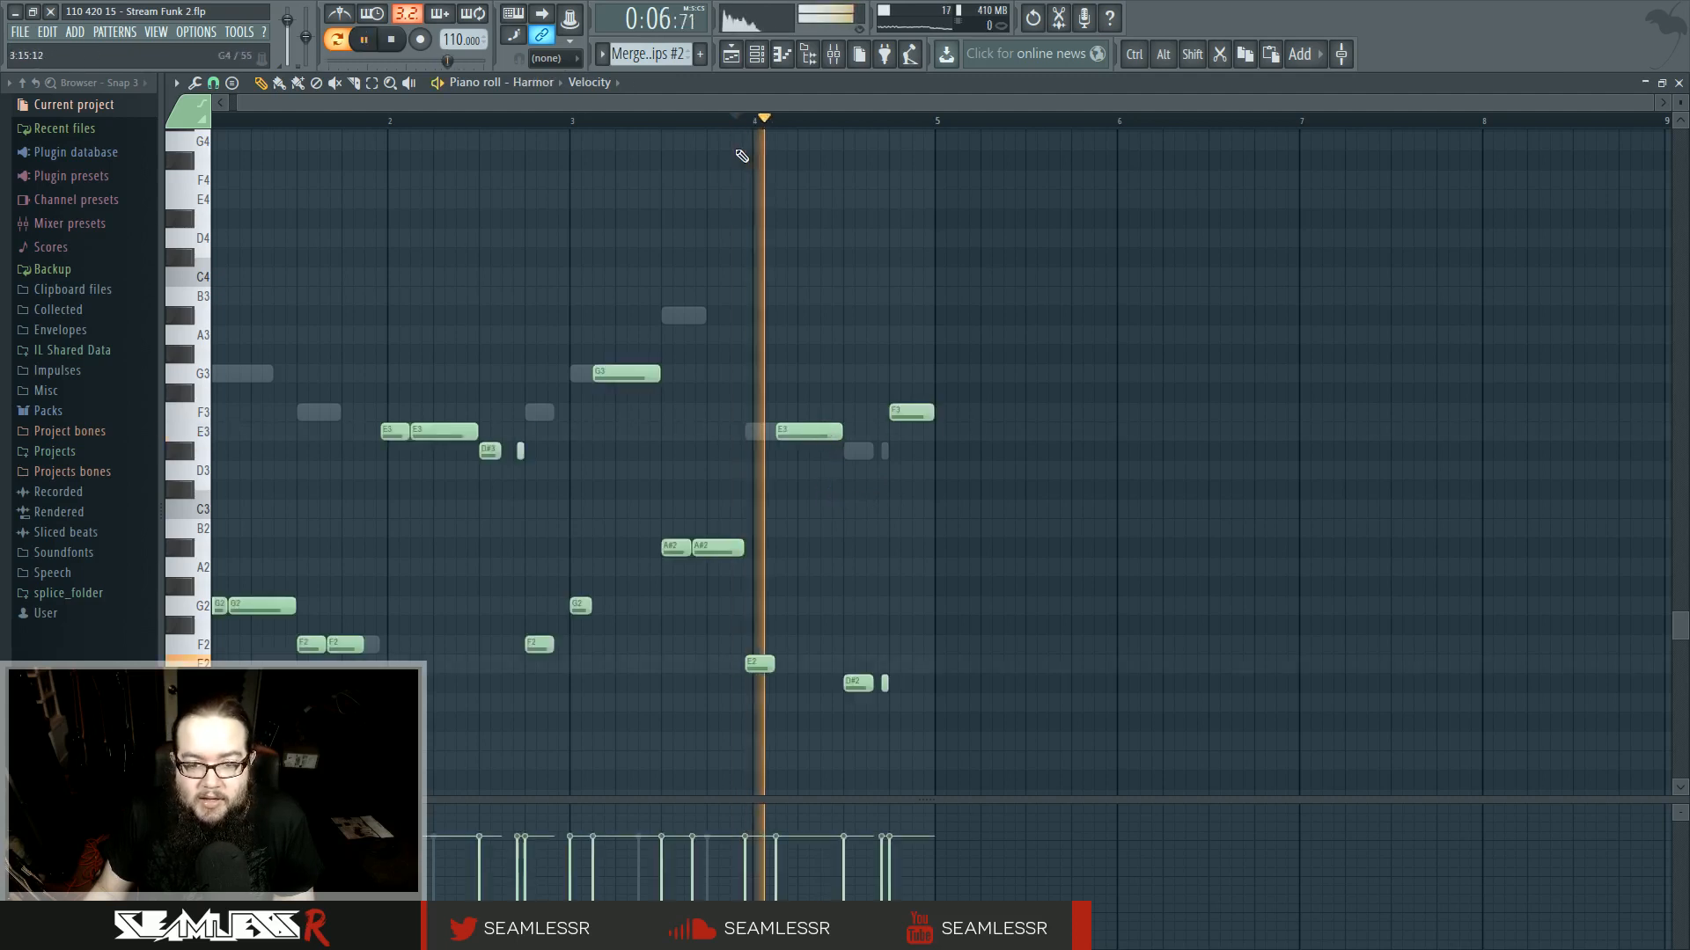
pyautogui.press('space')
pyautogui.press('space')
pyautogui.doubleClick(843, 453)
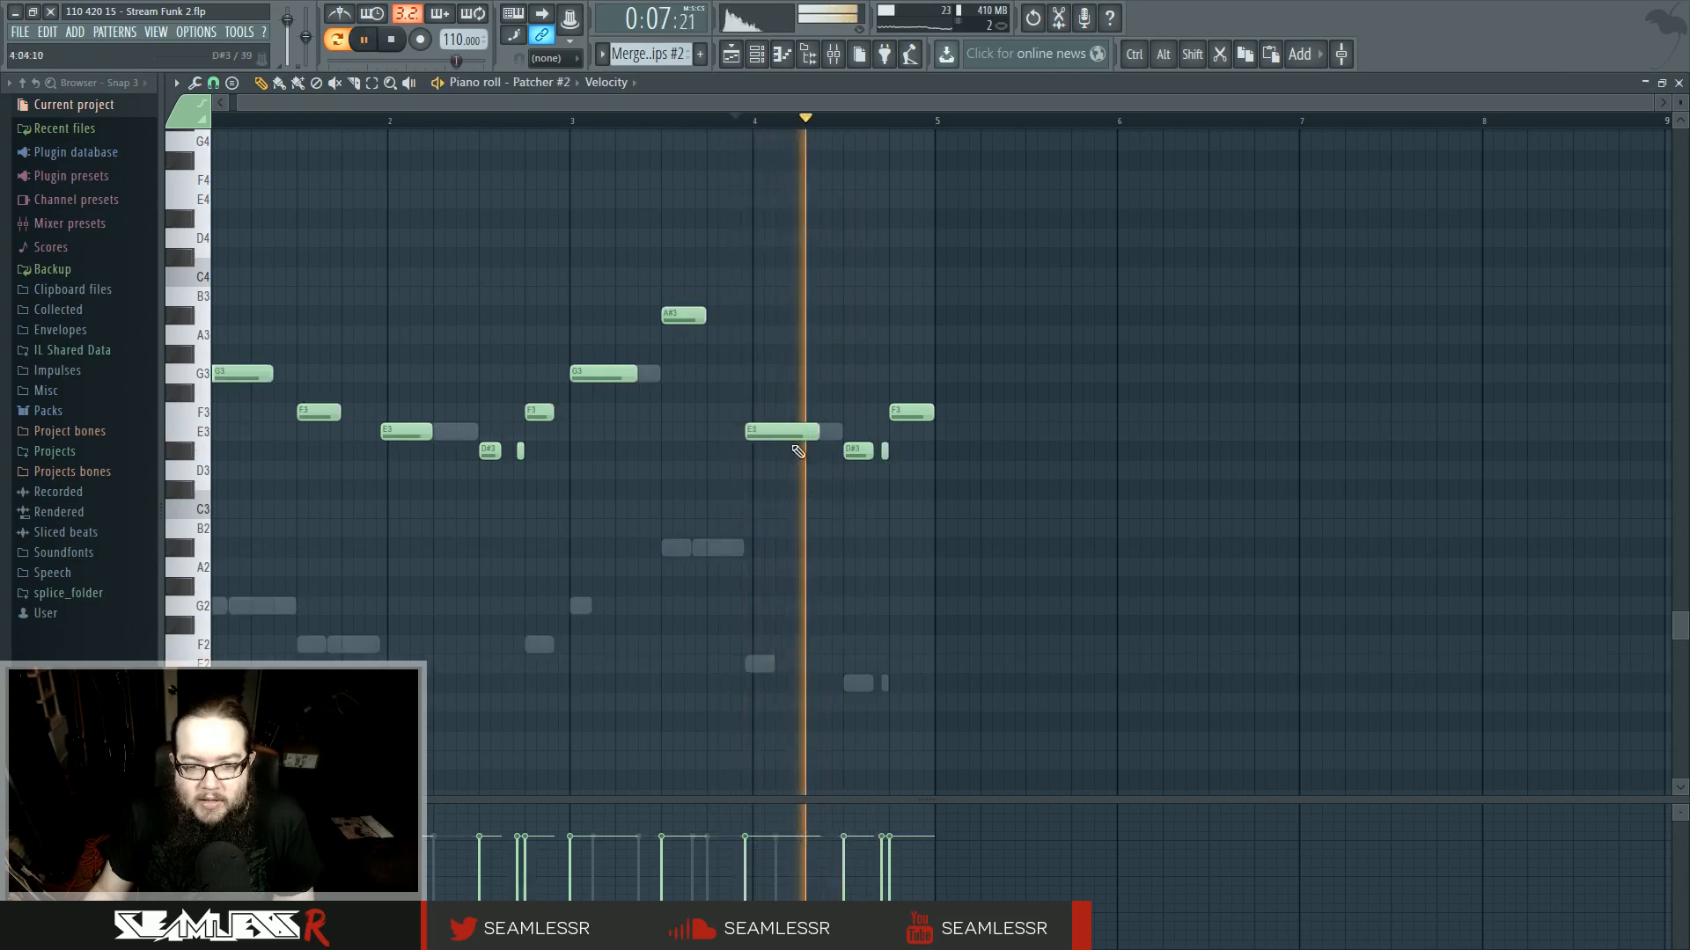
pyautogui.press('space')
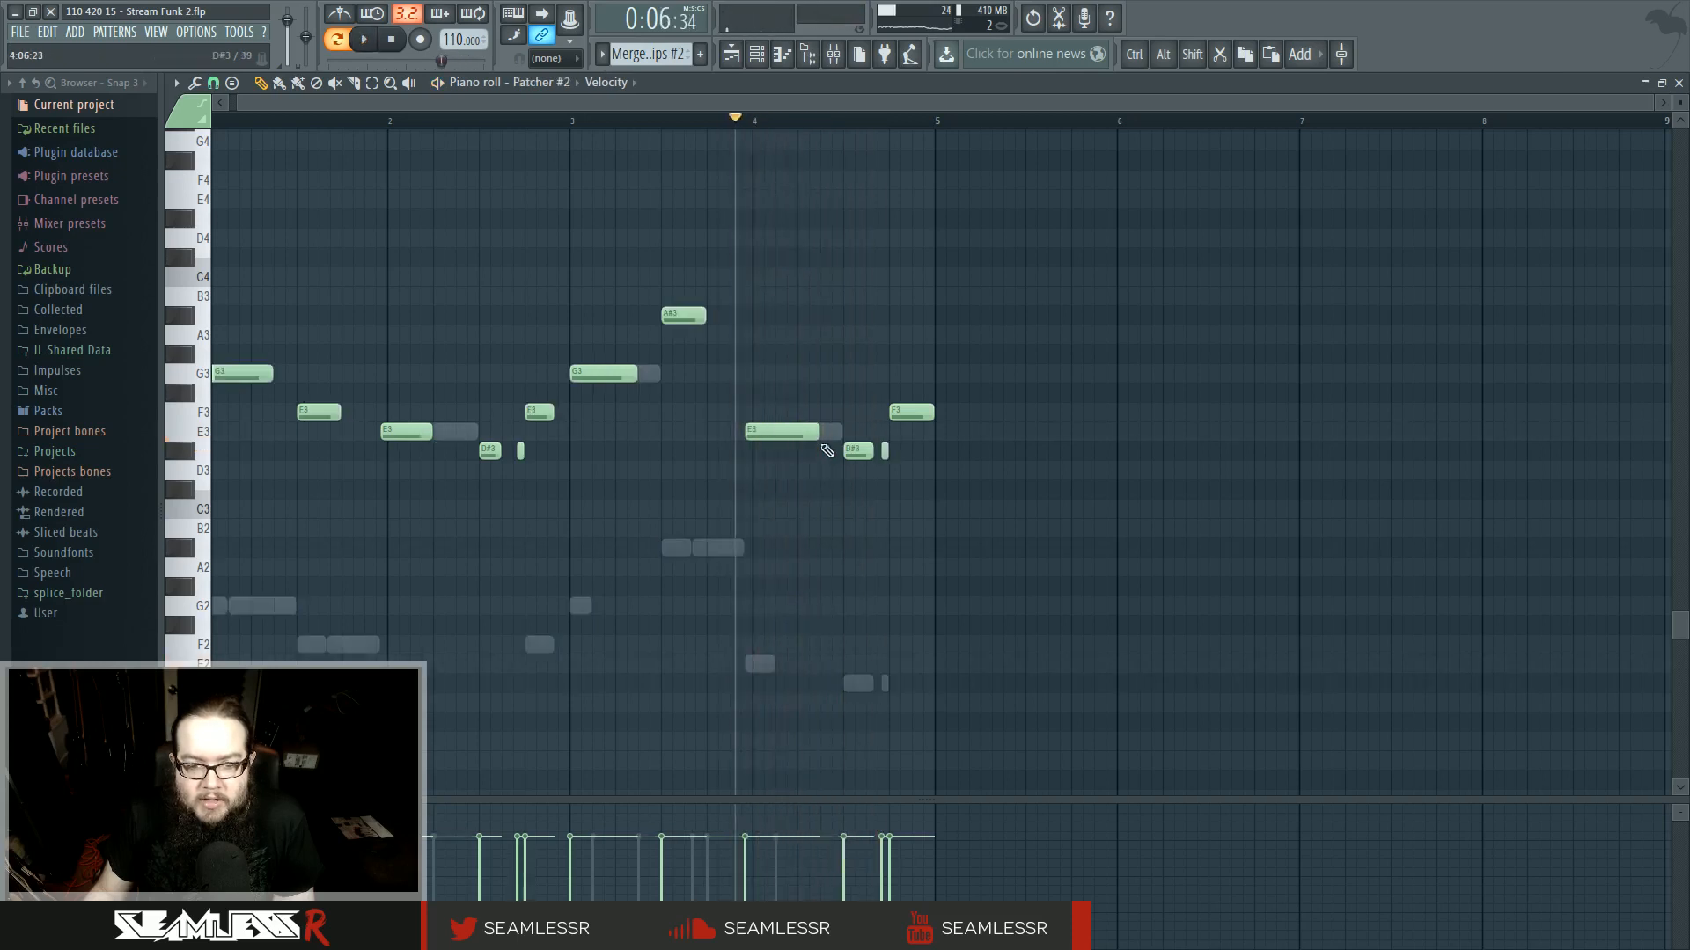
pyautogui.press('space')
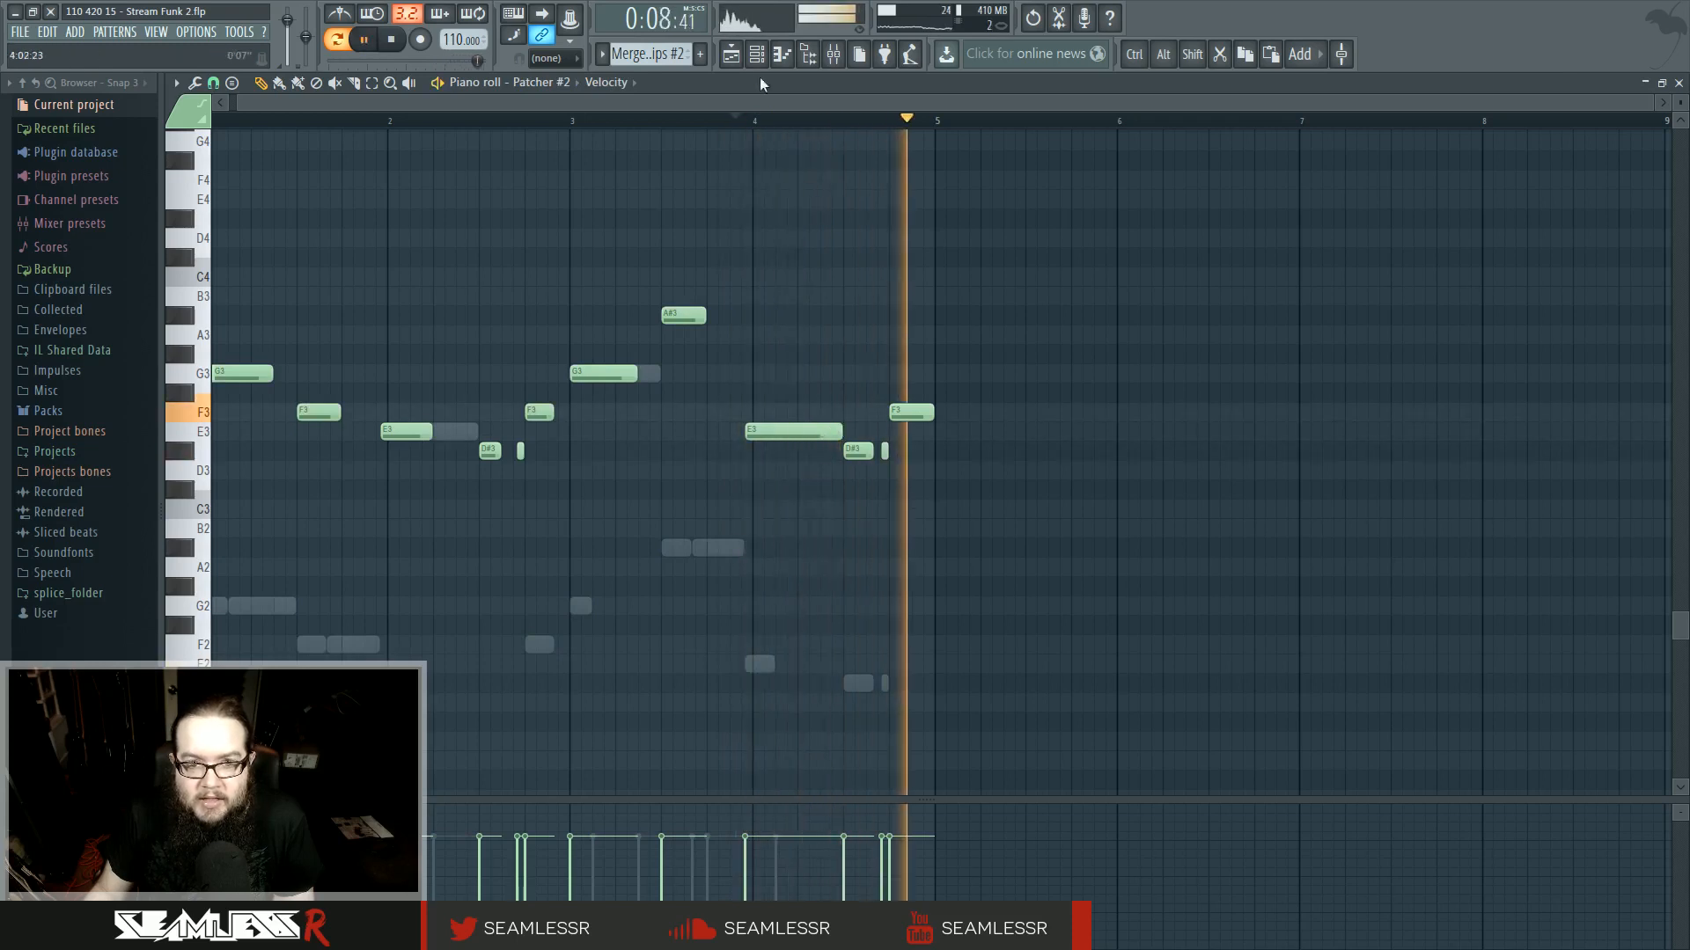
# - Inspect the track 4 merged clip's notes in the piano roll and the channel list
pyautogui.click(732, 57)
pyautogui.moveTo(1143, 337); pyautogui.dragTo(812, 343)
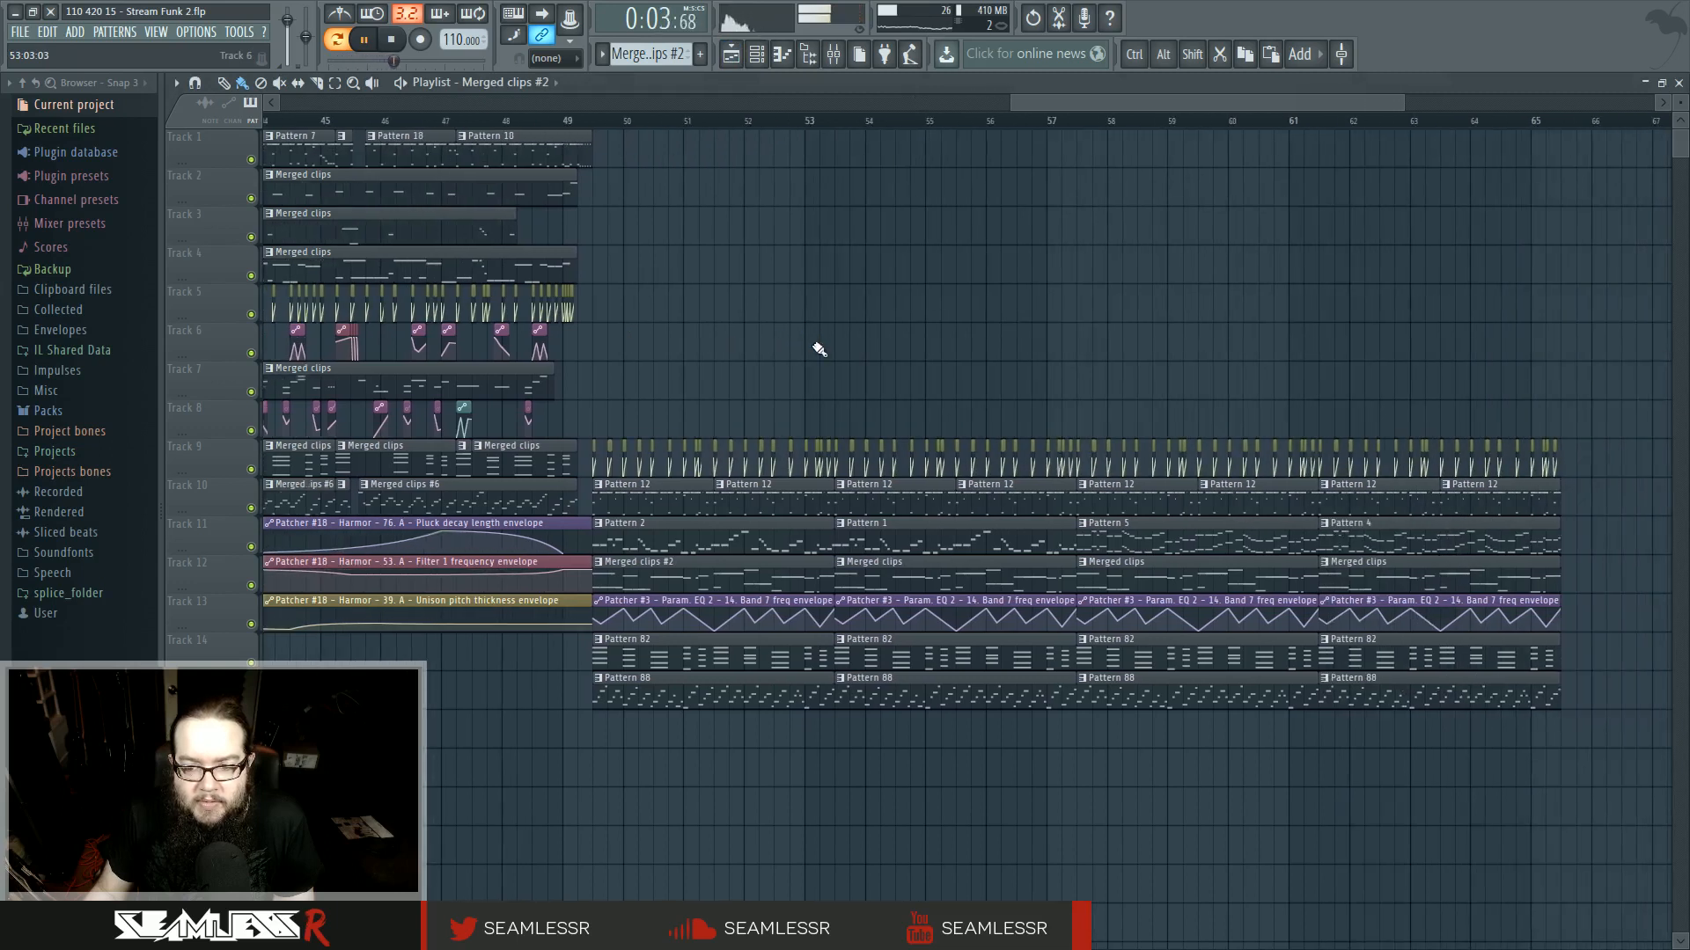
pyautogui.moveTo(1133, 541); pyautogui.dragTo(877, 396)
pyautogui.scroll(-3, 789, 351)
pyautogui.moveTo(788, 352); pyautogui.dragTo(1237, 369)
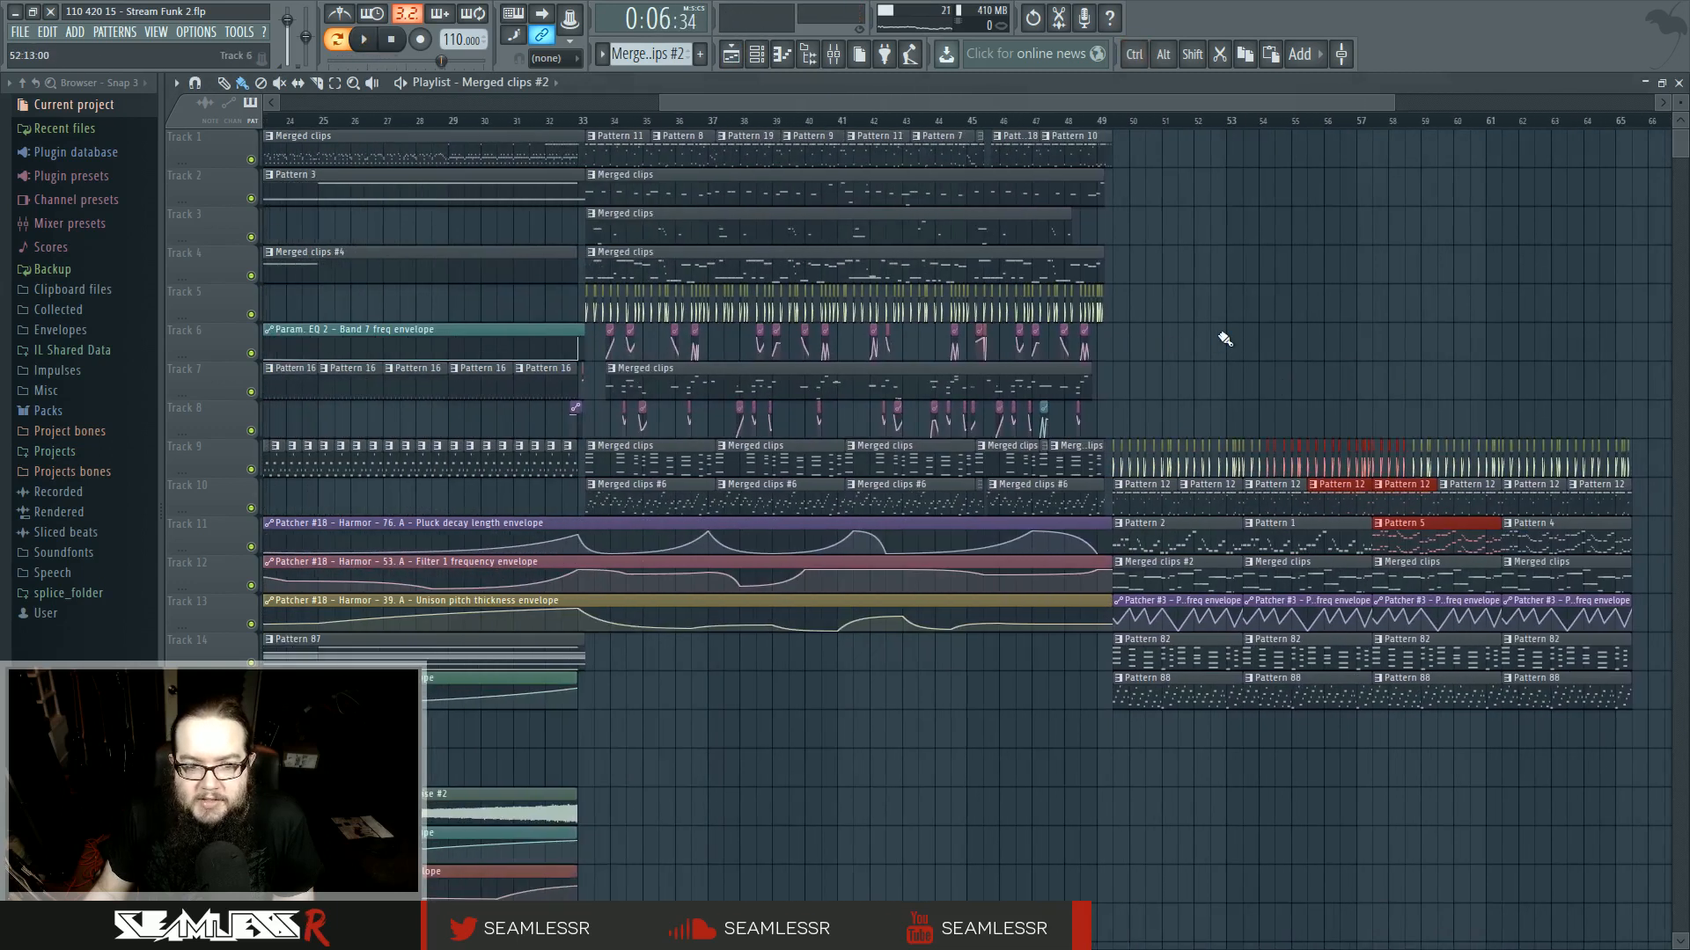
pyautogui.doubleClick(625, 268)
pyautogui.click(768, 56)
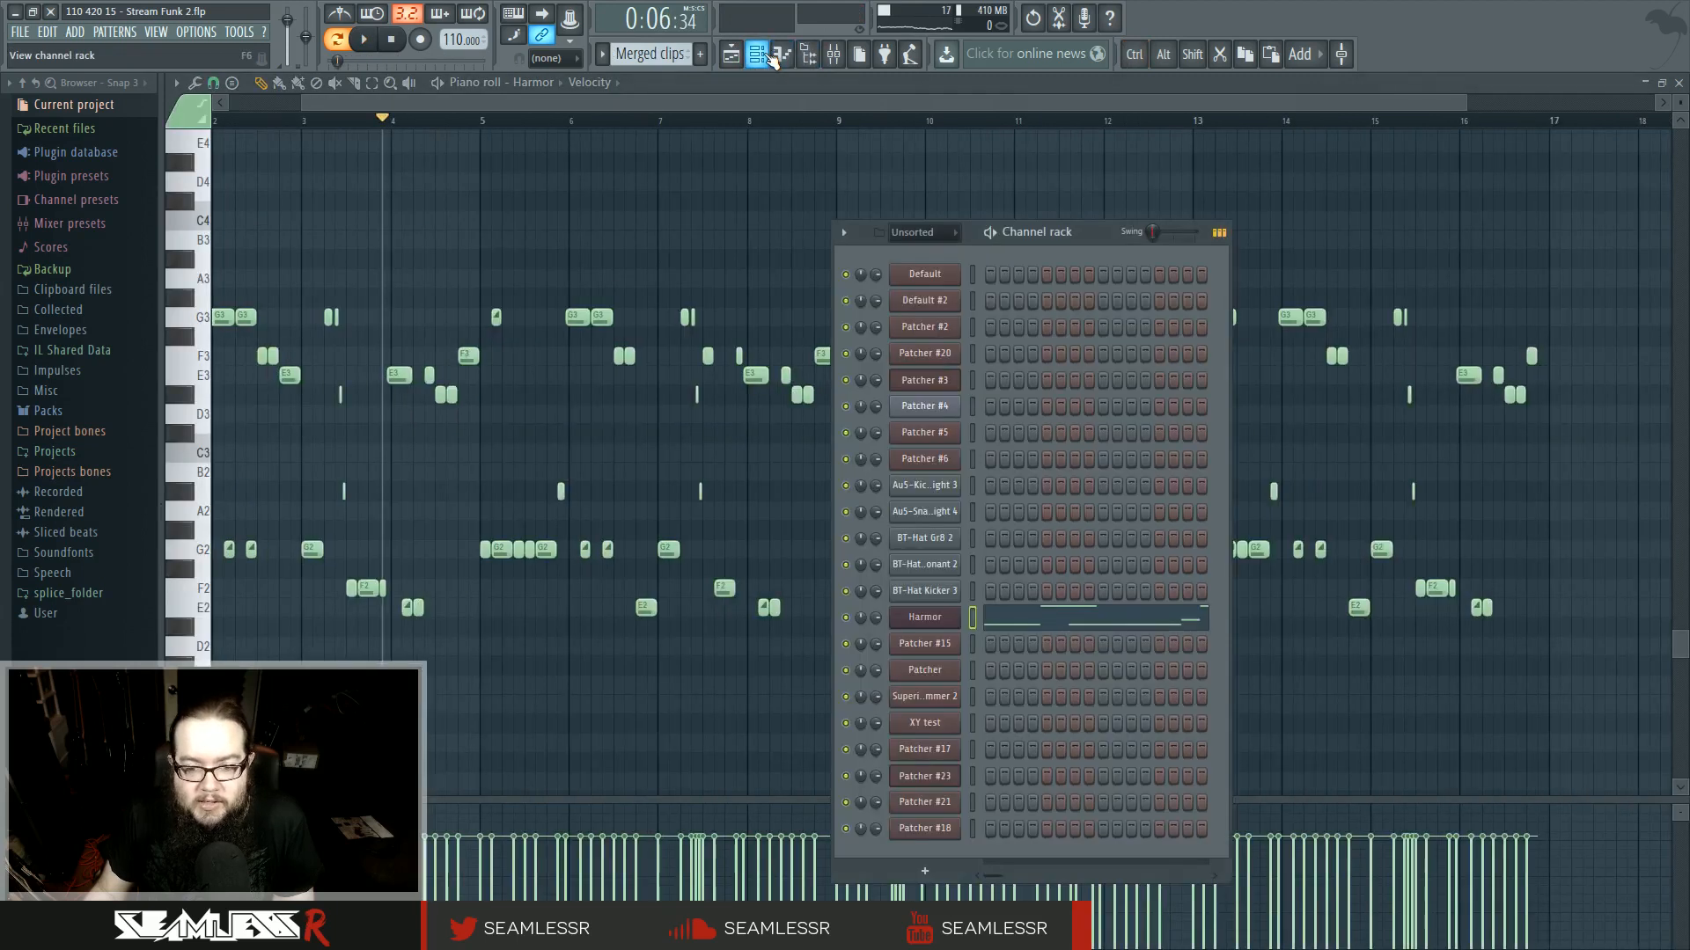
pyautogui.click(731, 55)
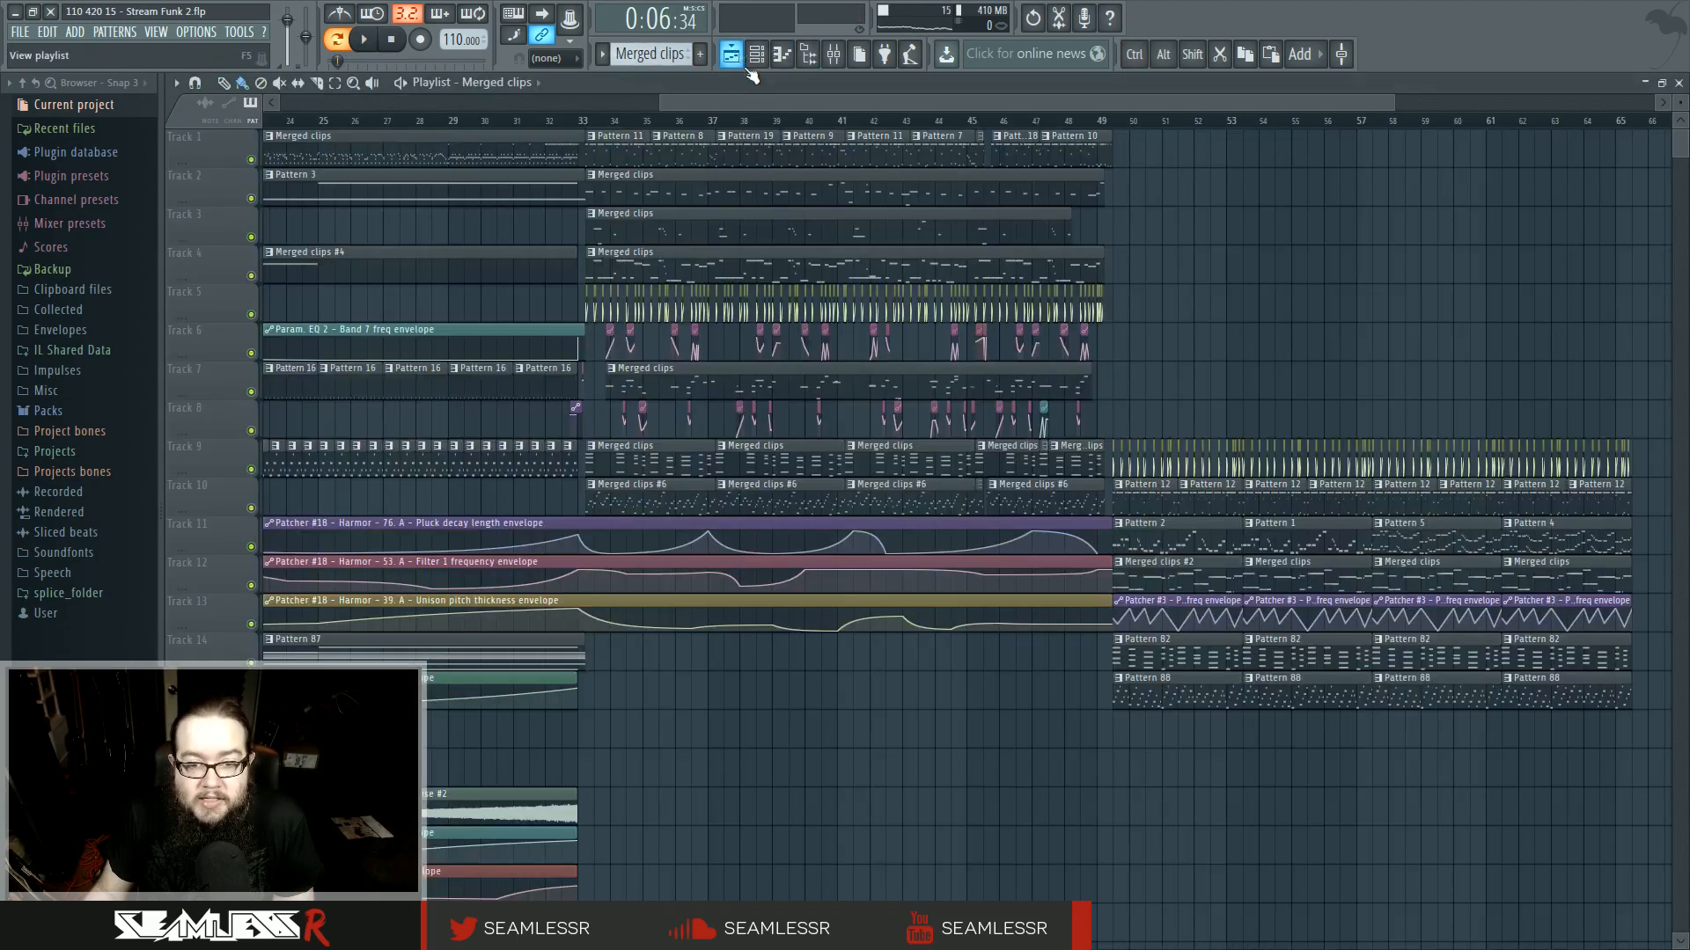
# - Open the track 7 merged clip and view the Patcher channel's plugin routing
pyautogui.doubleClick(745, 380)
pyautogui.press('F6')
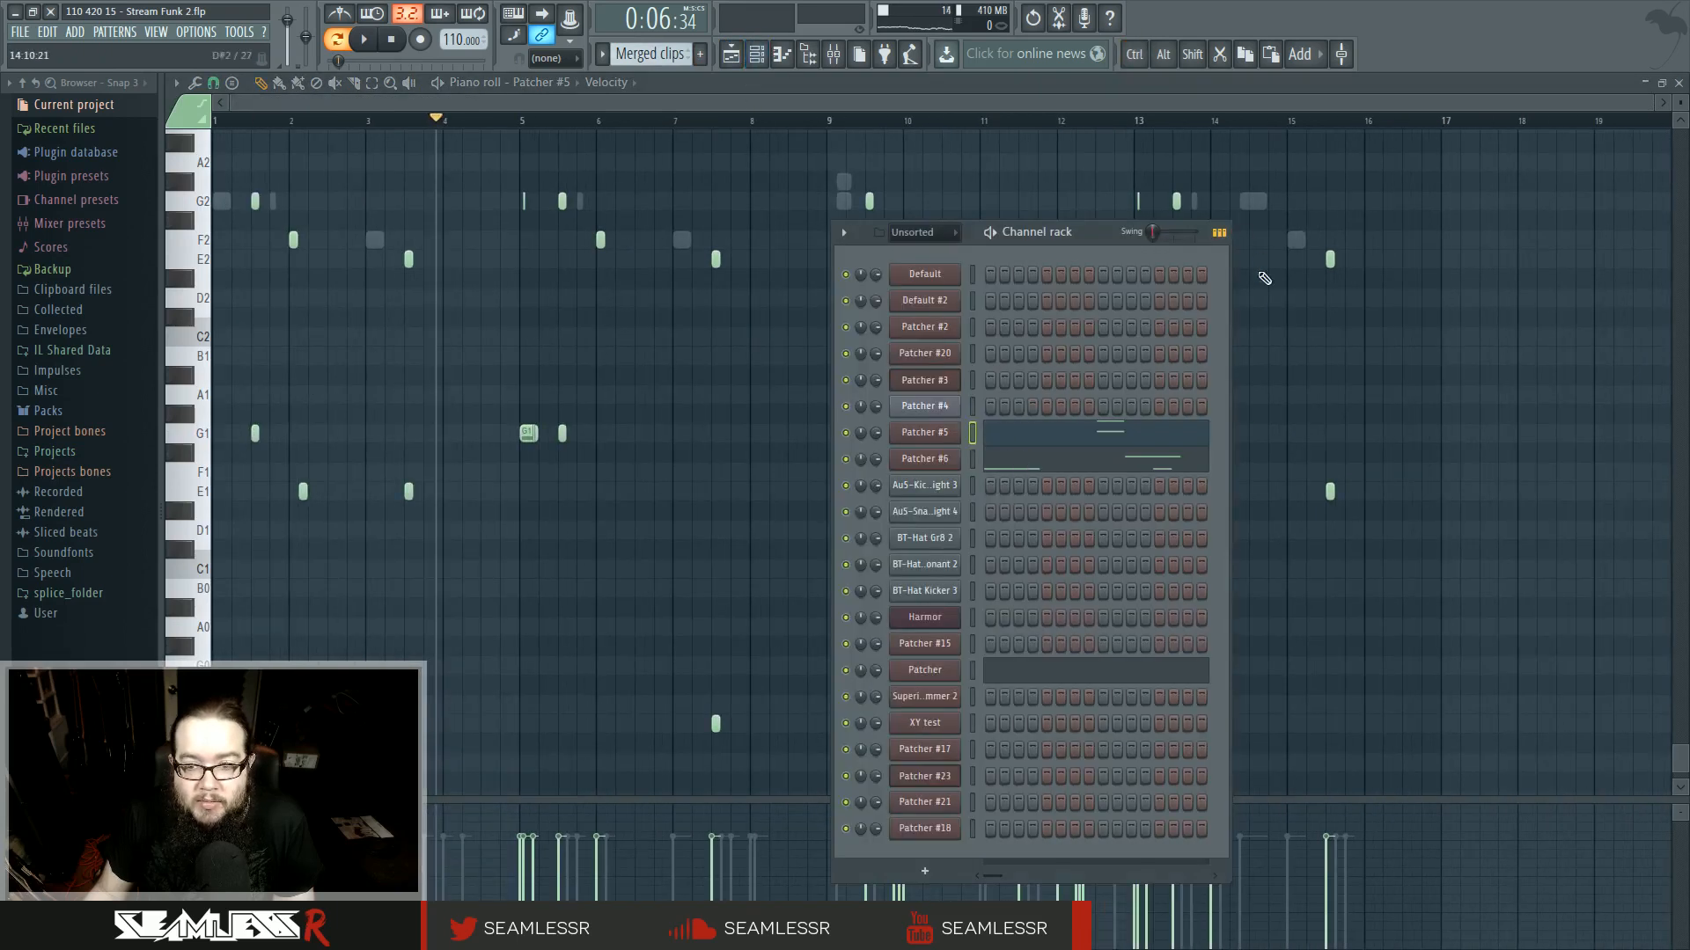
pyautogui.click(929, 672)
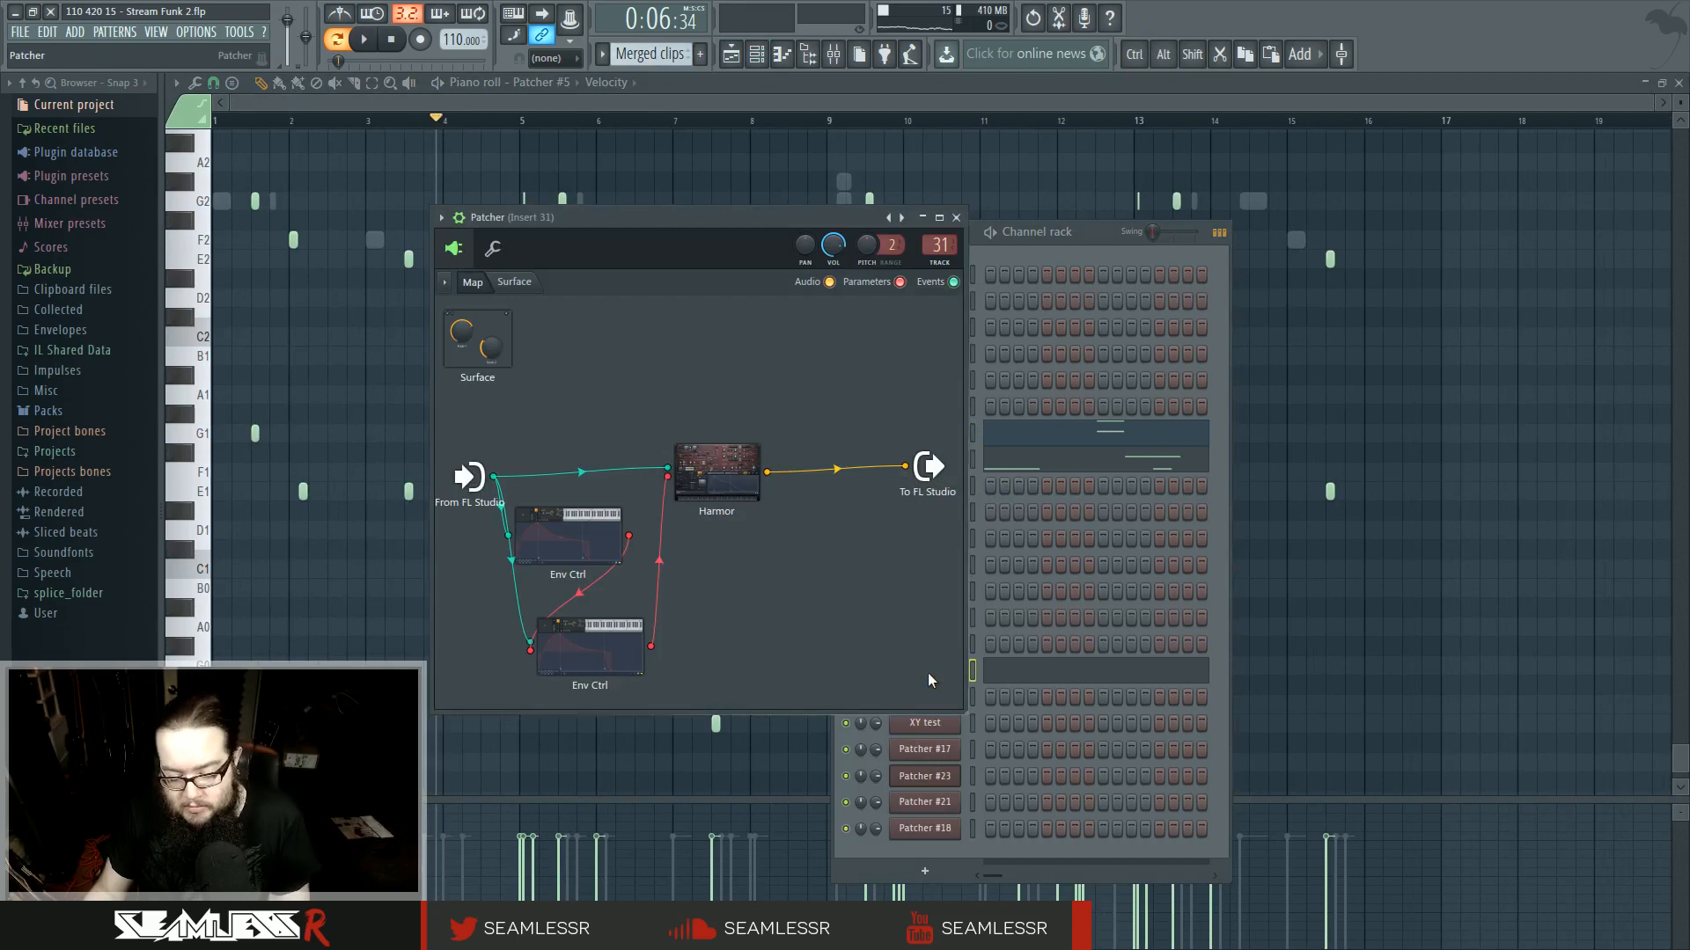
pyautogui.click(956, 218)
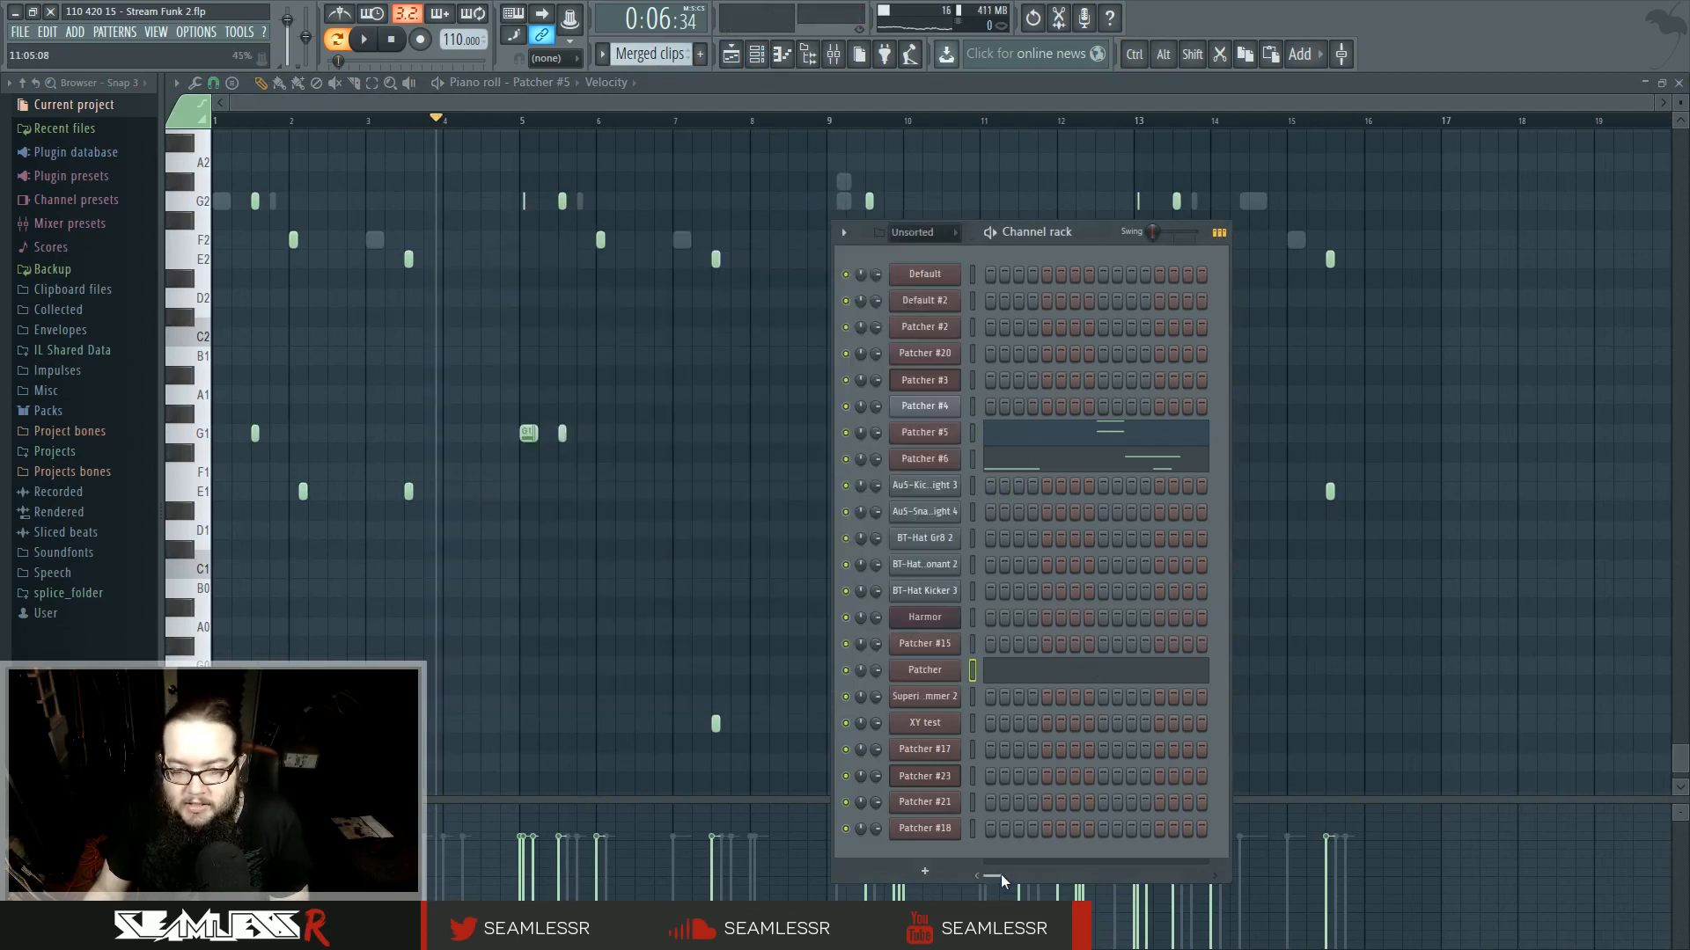
pyautogui.hscroll(3, 1001, 874)
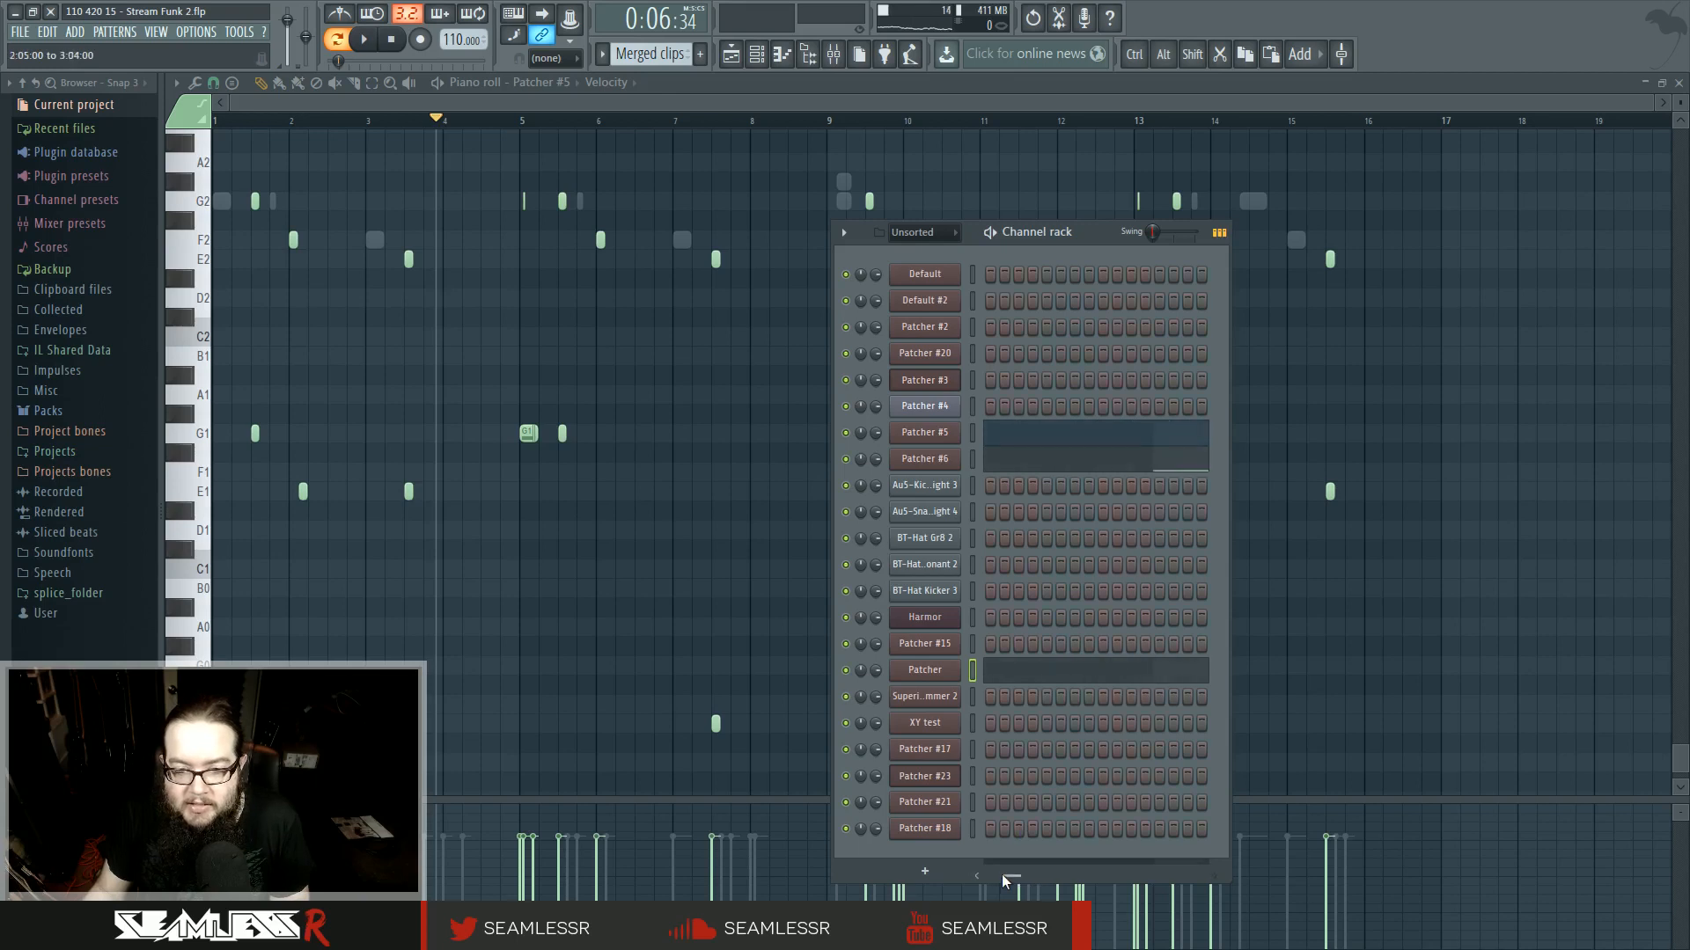
# - Reopen the track 7 merged clip in the piano roll
pyautogui.press('F4')
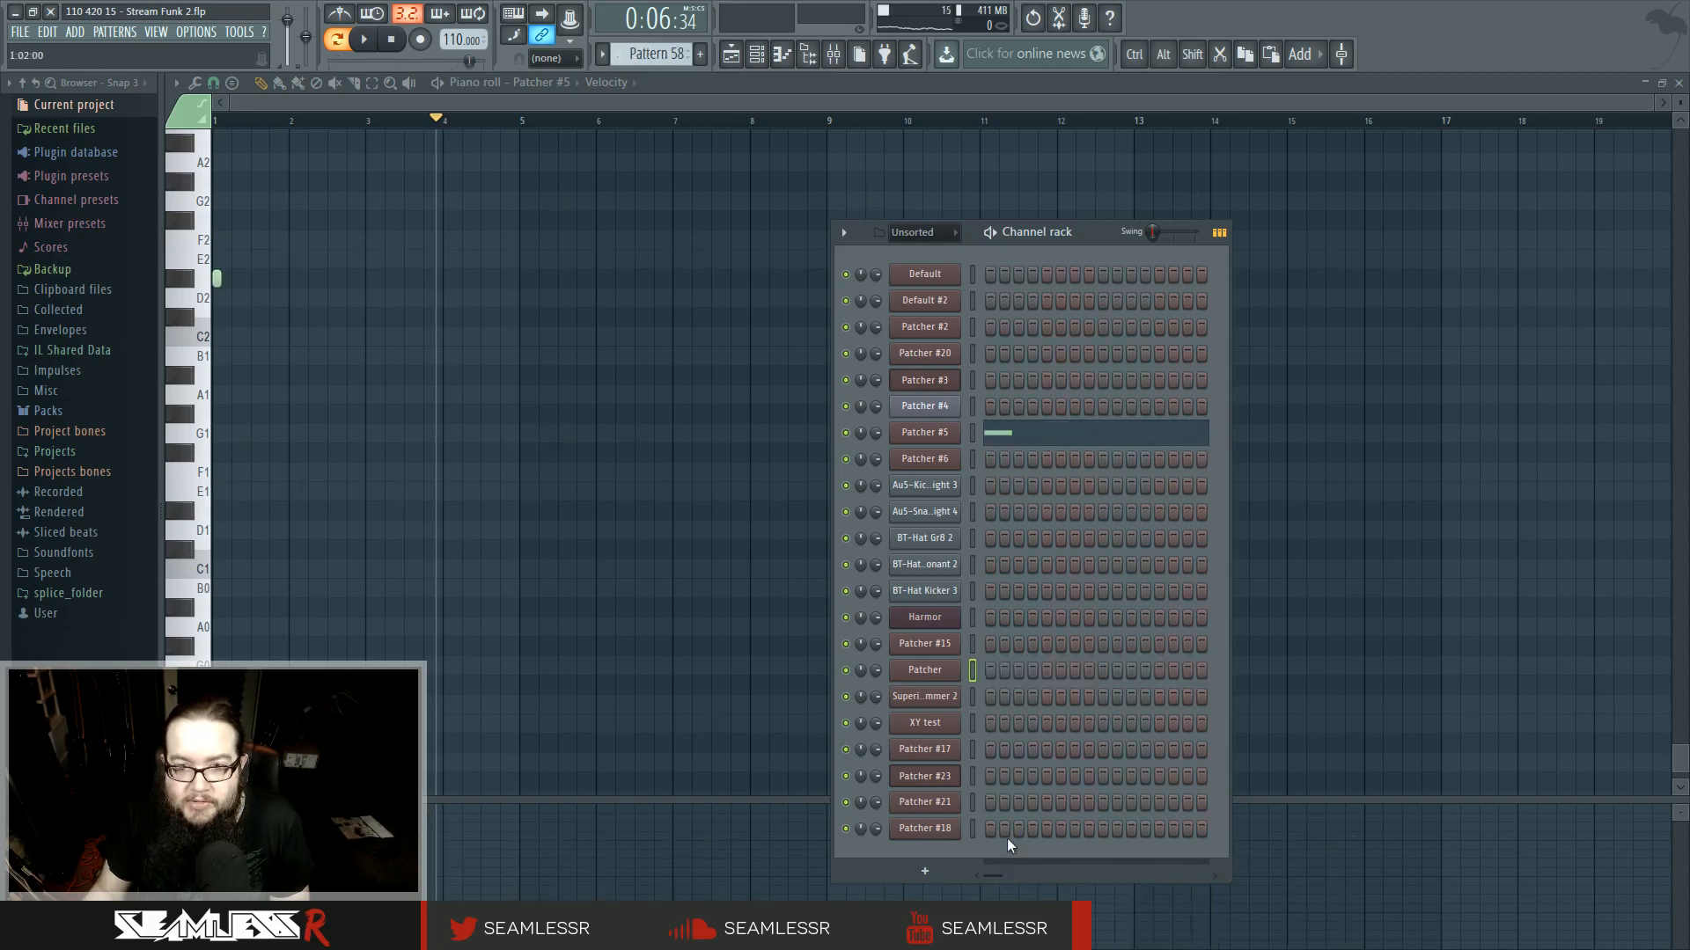
pyautogui.click(731, 54)
pyautogui.doubleClick(801, 382)
pyautogui.hscroll(-5, 758, 482)
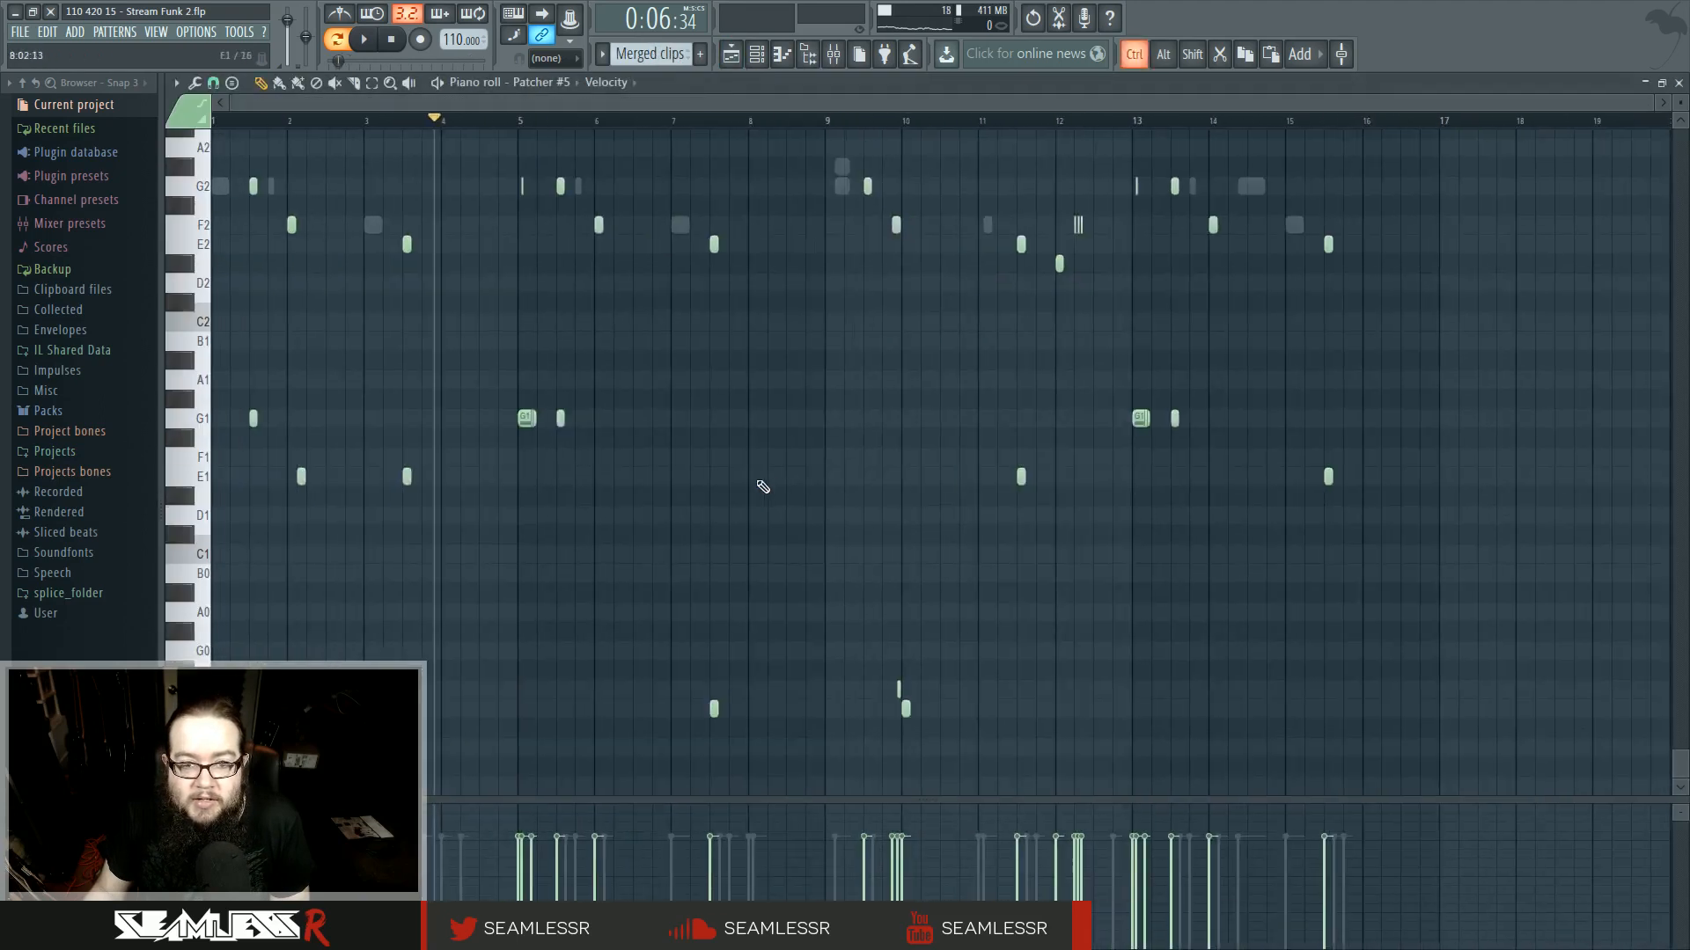
# - Show the Patcher channel's notes within the merged clip in the piano roll
pyautogui.click(757, 55)
pyautogui.click(1025, 672)
pyautogui.scroll(-1, 736, 513)
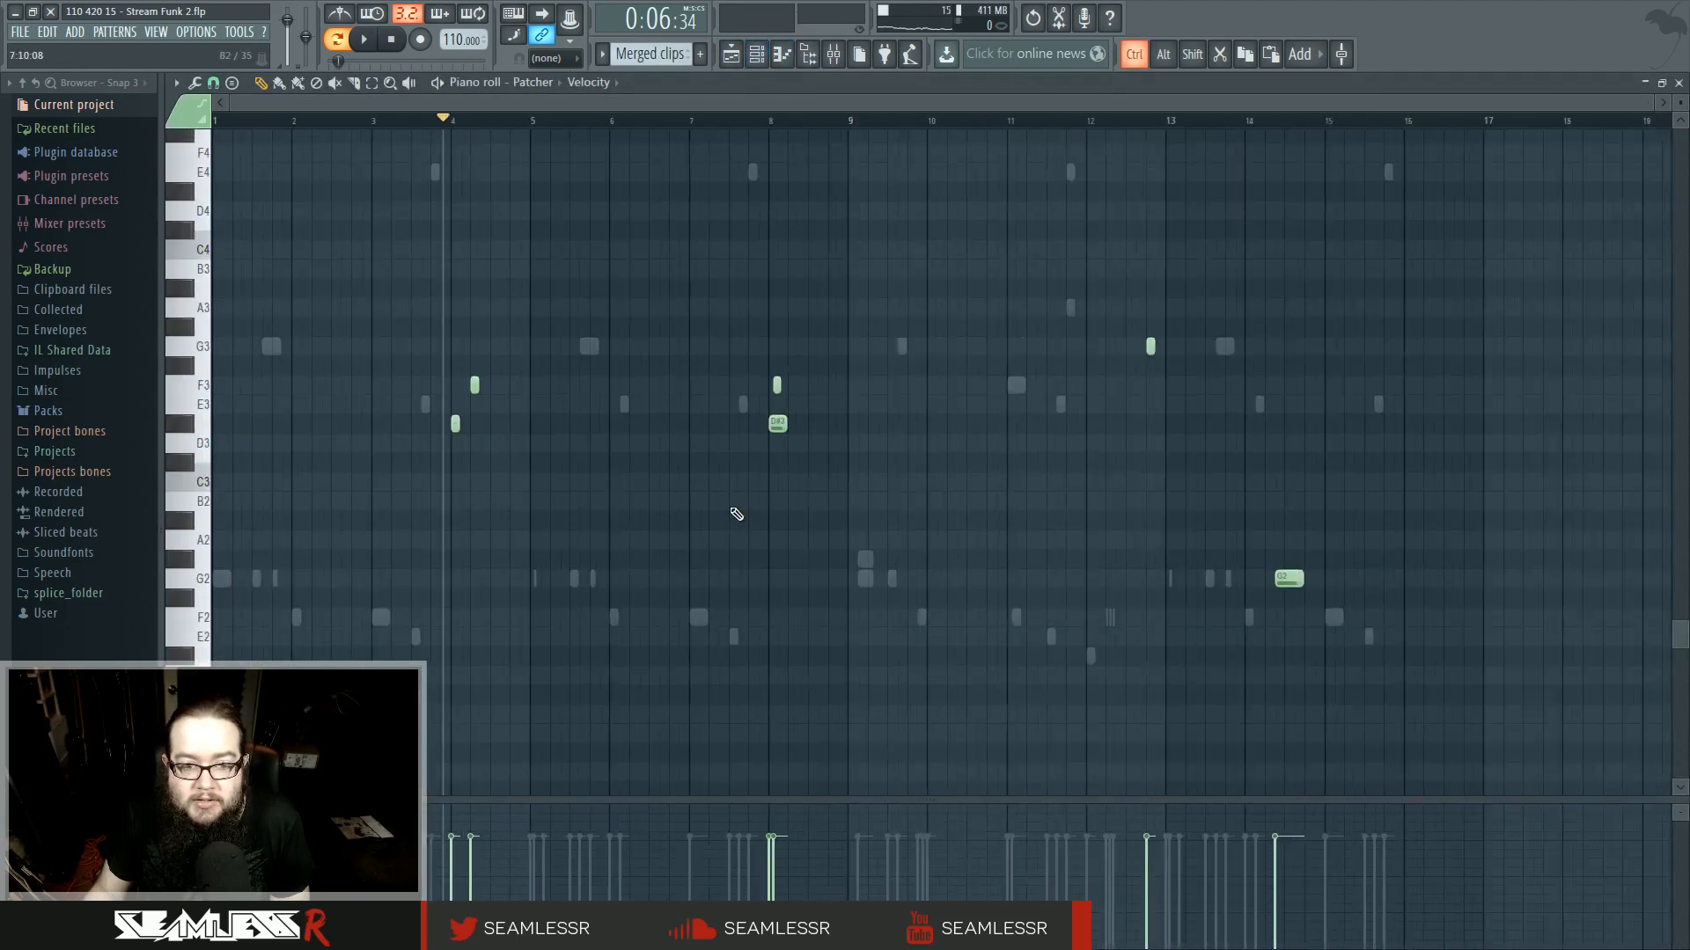
pyautogui.scroll(4, 450, 540)
pyautogui.scroll(2, 455, 543)
# - Play the merged clip in the piano roll from chosen positions on the timeline
pyautogui.press('space')
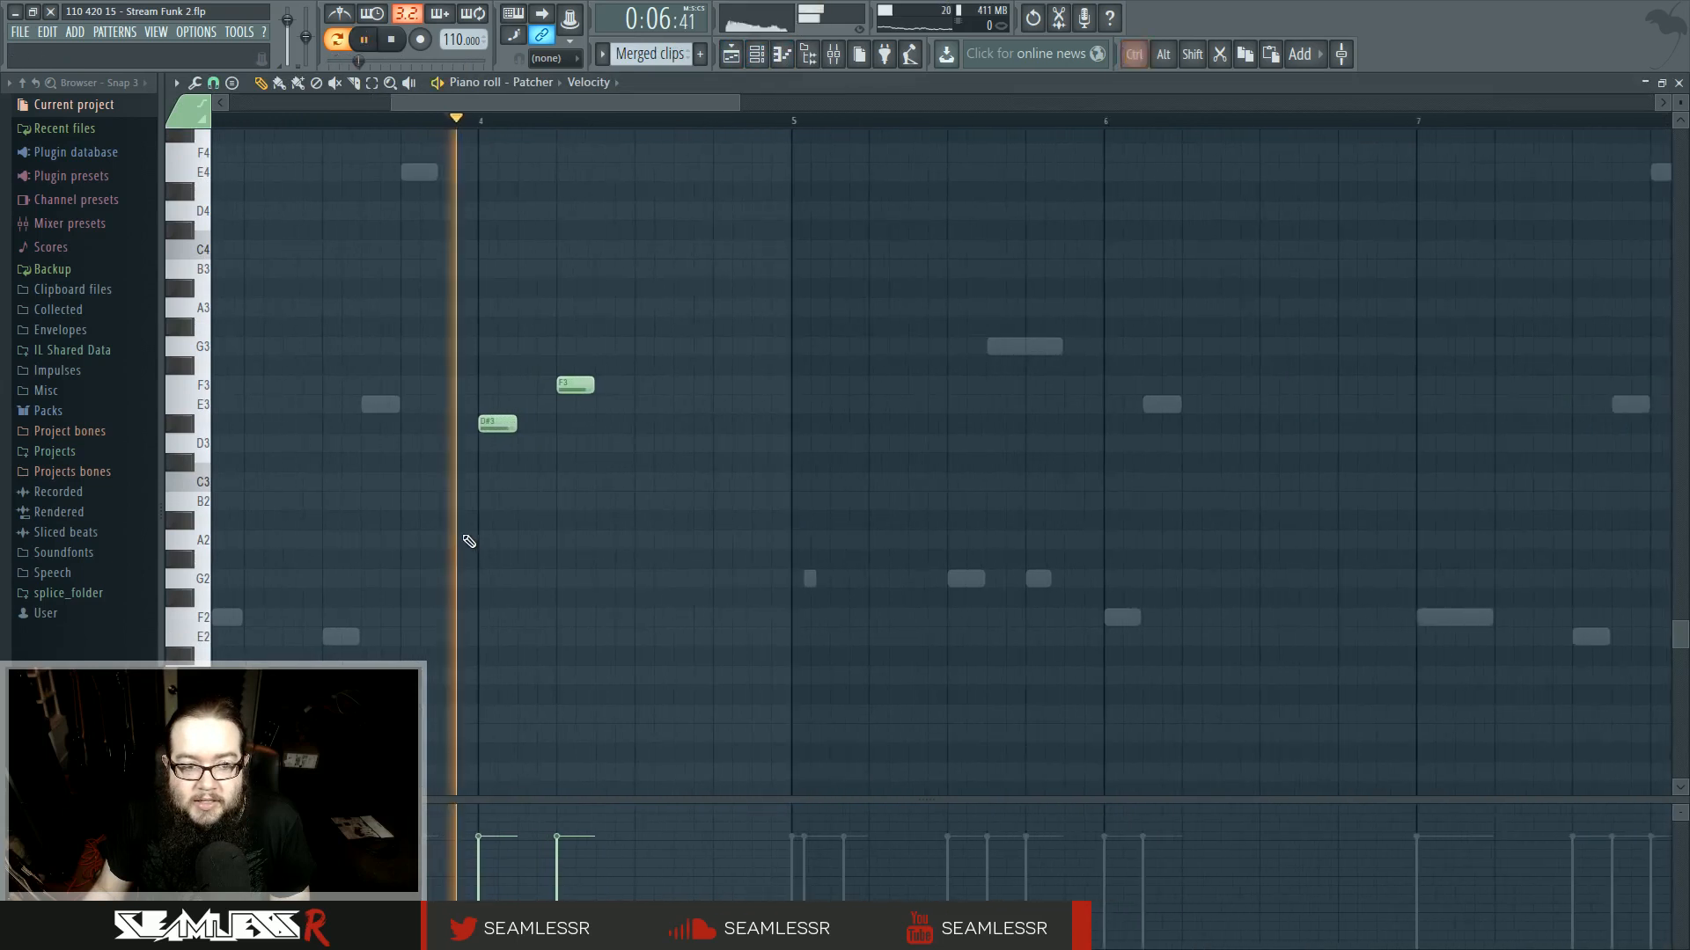
pyautogui.press('space')
pyautogui.click(345, 120)
pyautogui.press('space')
pyautogui.press('space')
pyautogui.press('l')
pyautogui.press('space')
pyautogui.click(366, 129)
pyautogui.rightClick(367, 132)
pyautogui.click(344, 121)
pyautogui.moveTo(481, 315); pyautogui.dragTo(906, 349)
pyautogui.press('space')
pyautogui.moveTo(1067, 402); pyautogui.dragTo(786, 336)
pyautogui.moveTo(701, 455); pyautogui.dragTo(661, 458)
pyautogui.scroll(-5, 658, 466)
pyautogui.moveTo(1241, 459); pyautogui.dragTo(862, 468)
# - Play the Patcher notes from several positions between bars 8 and 14
pyautogui.click(605, 127)
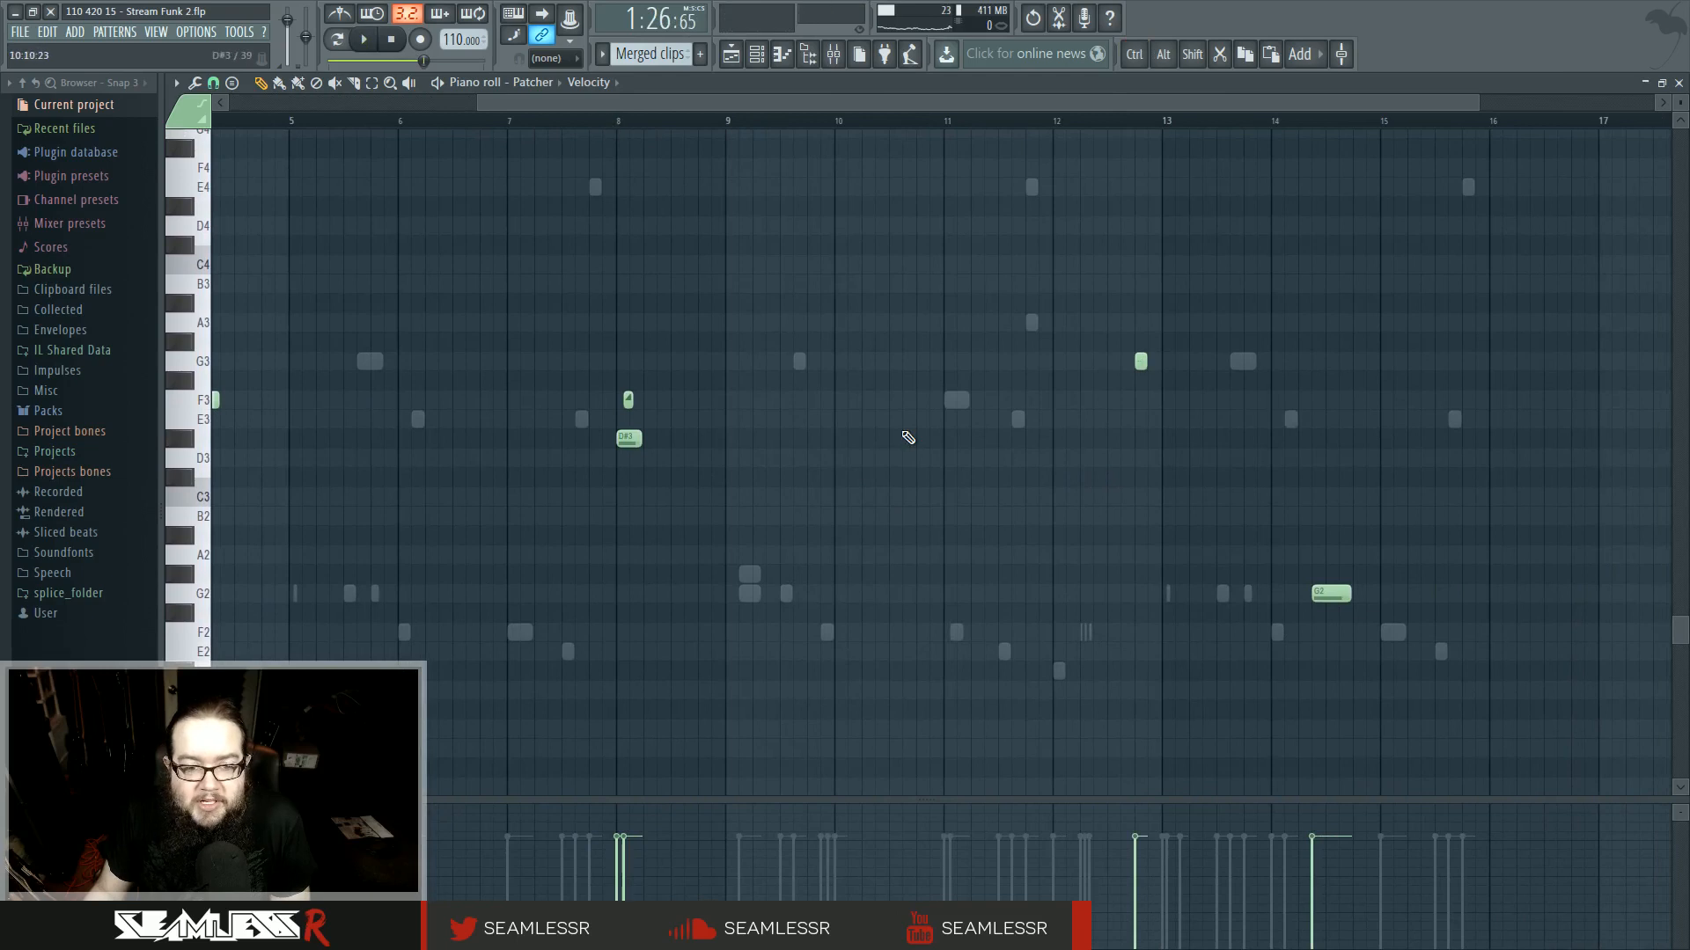
pyautogui.press('space')
pyautogui.click(1122, 129)
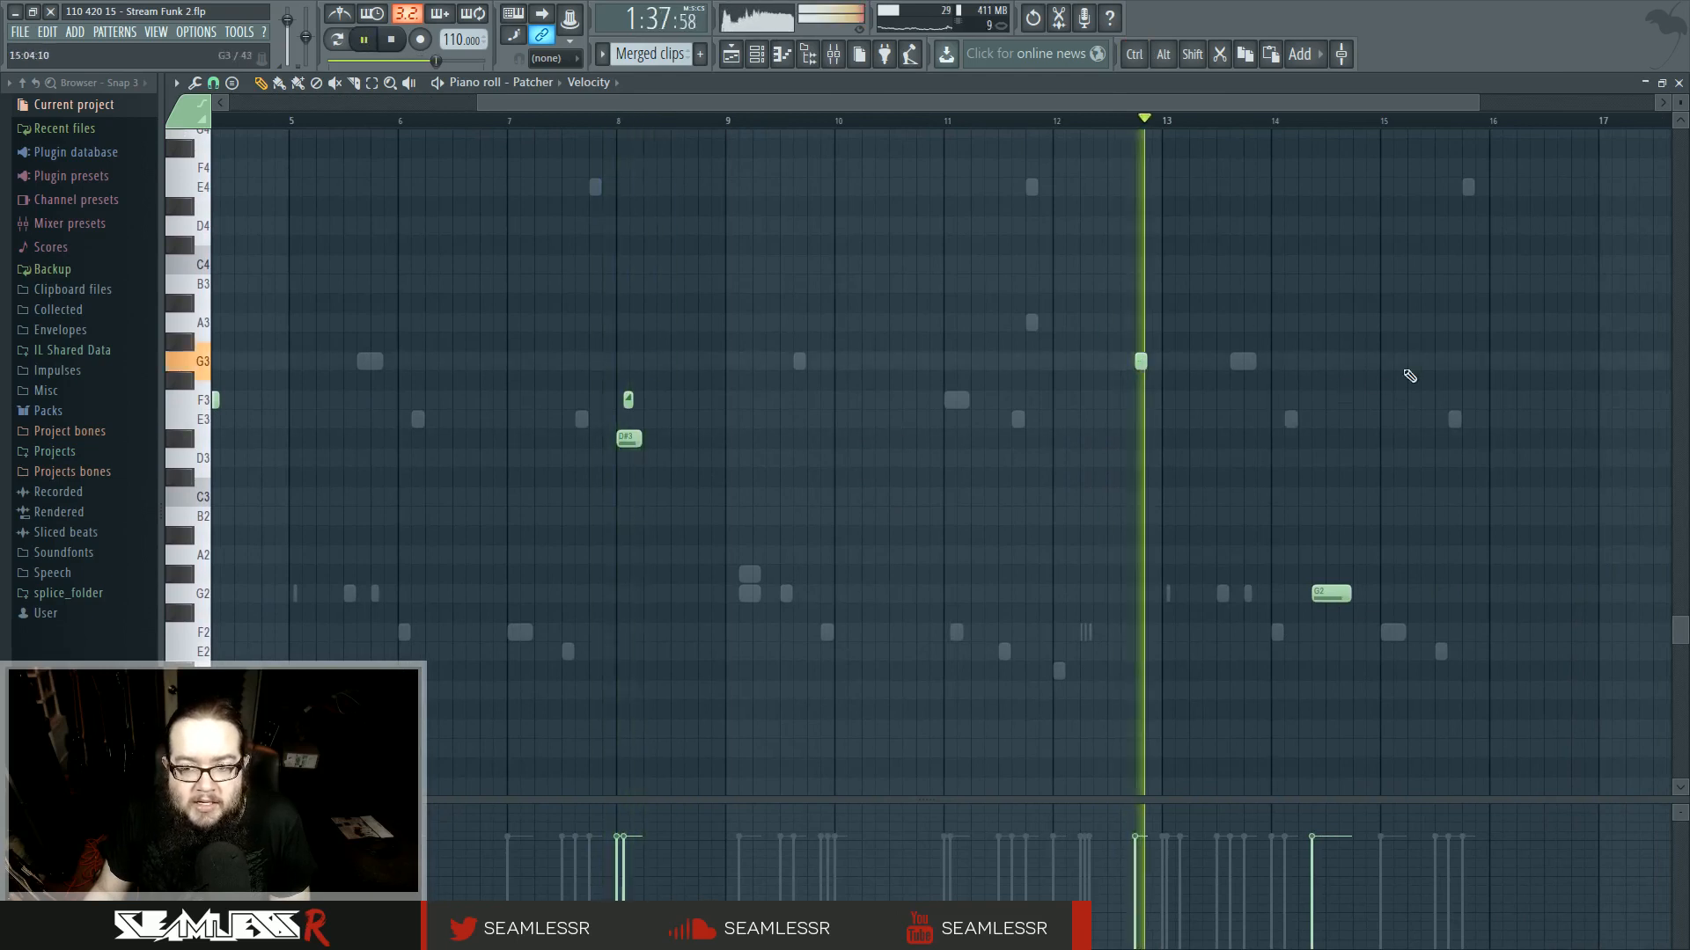
pyautogui.click(1296, 123)
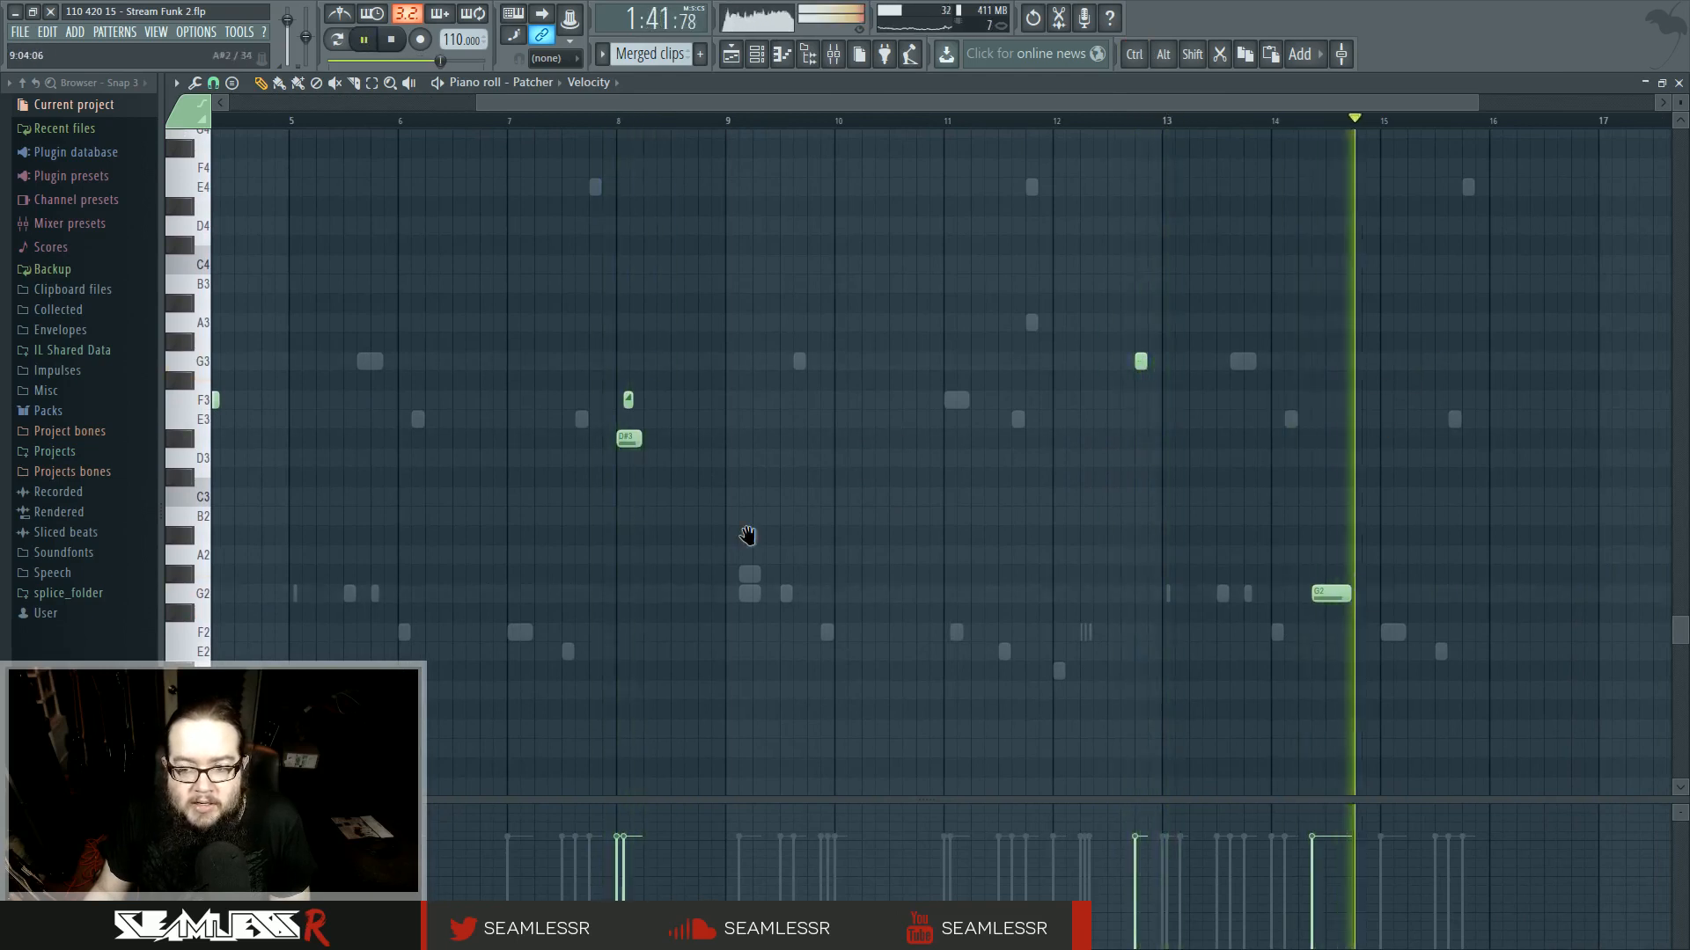
pyautogui.scroll(-2, 754, 565)
pyautogui.scroll(1, 916, 622)
pyautogui.press('space')
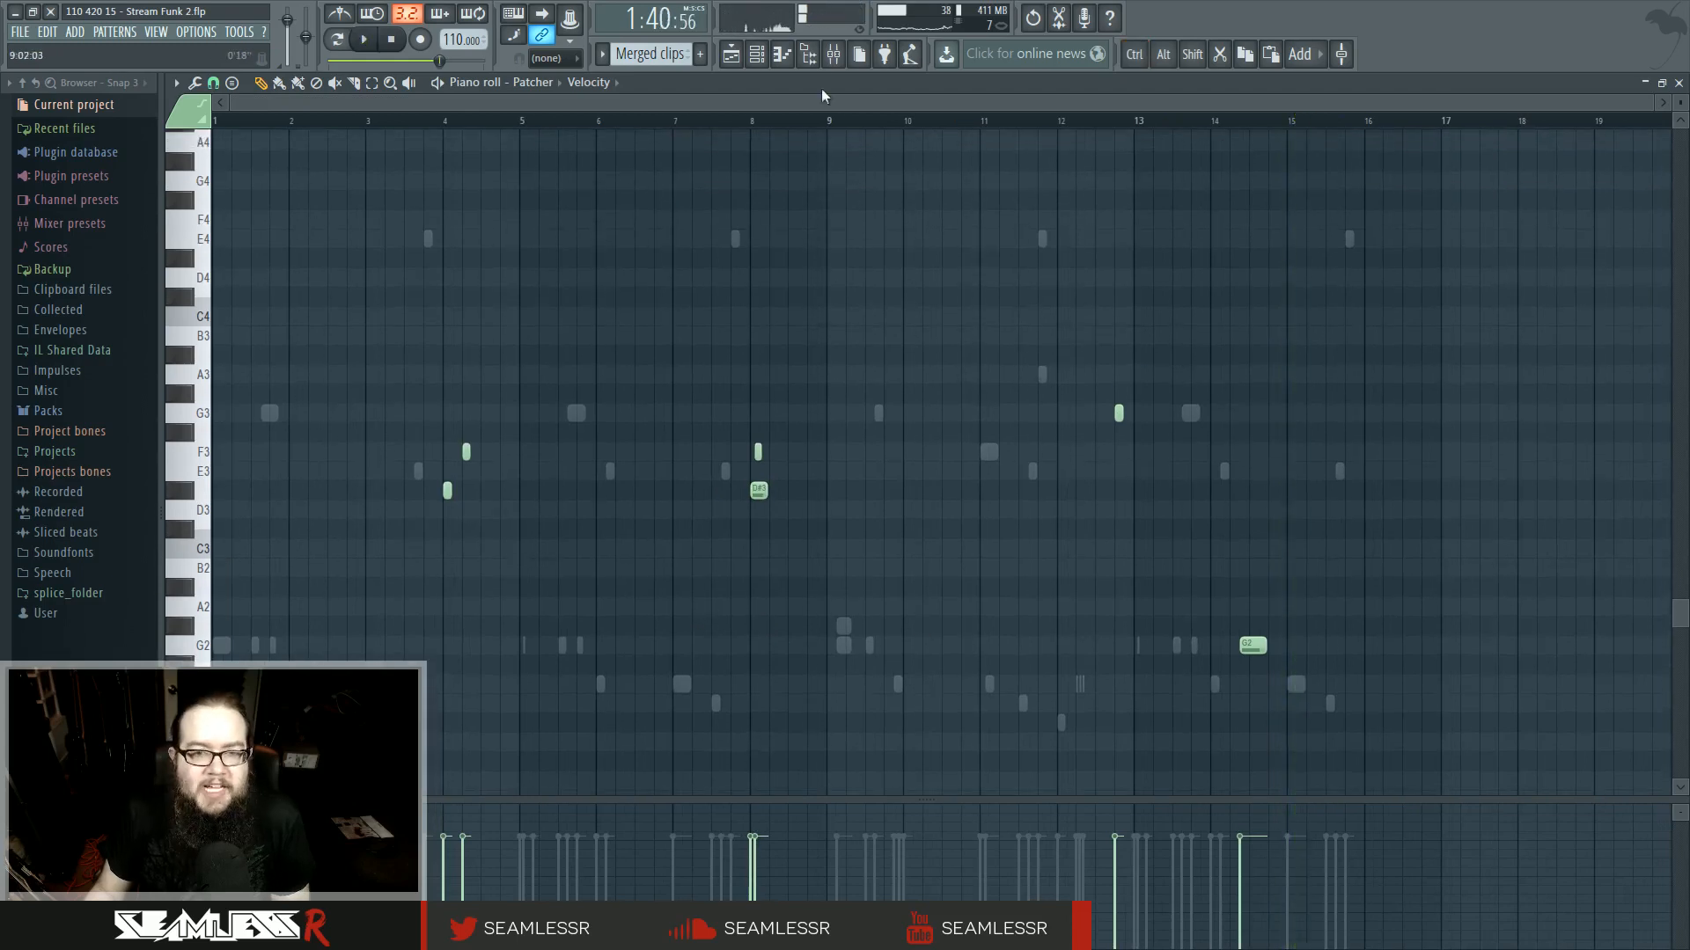
# - Return to the playlist and play the section starting around bar 49
pyautogui.press('F5')
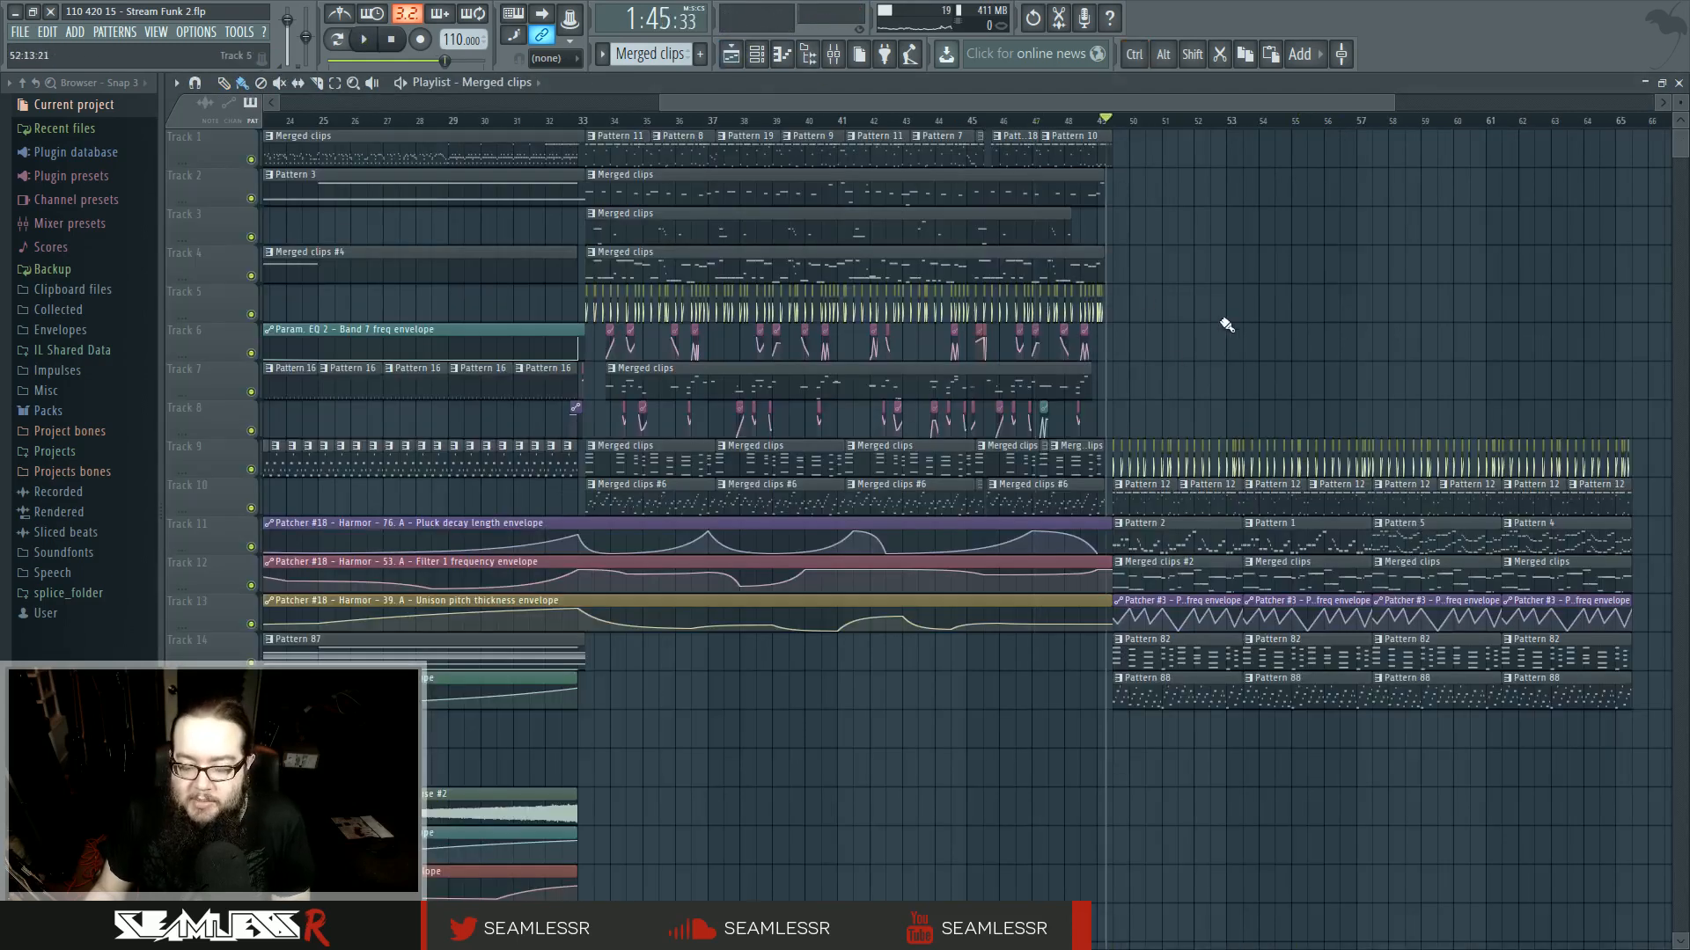
pyautogui.scroll(3, 1227, 325)
pyautogui.press('space')
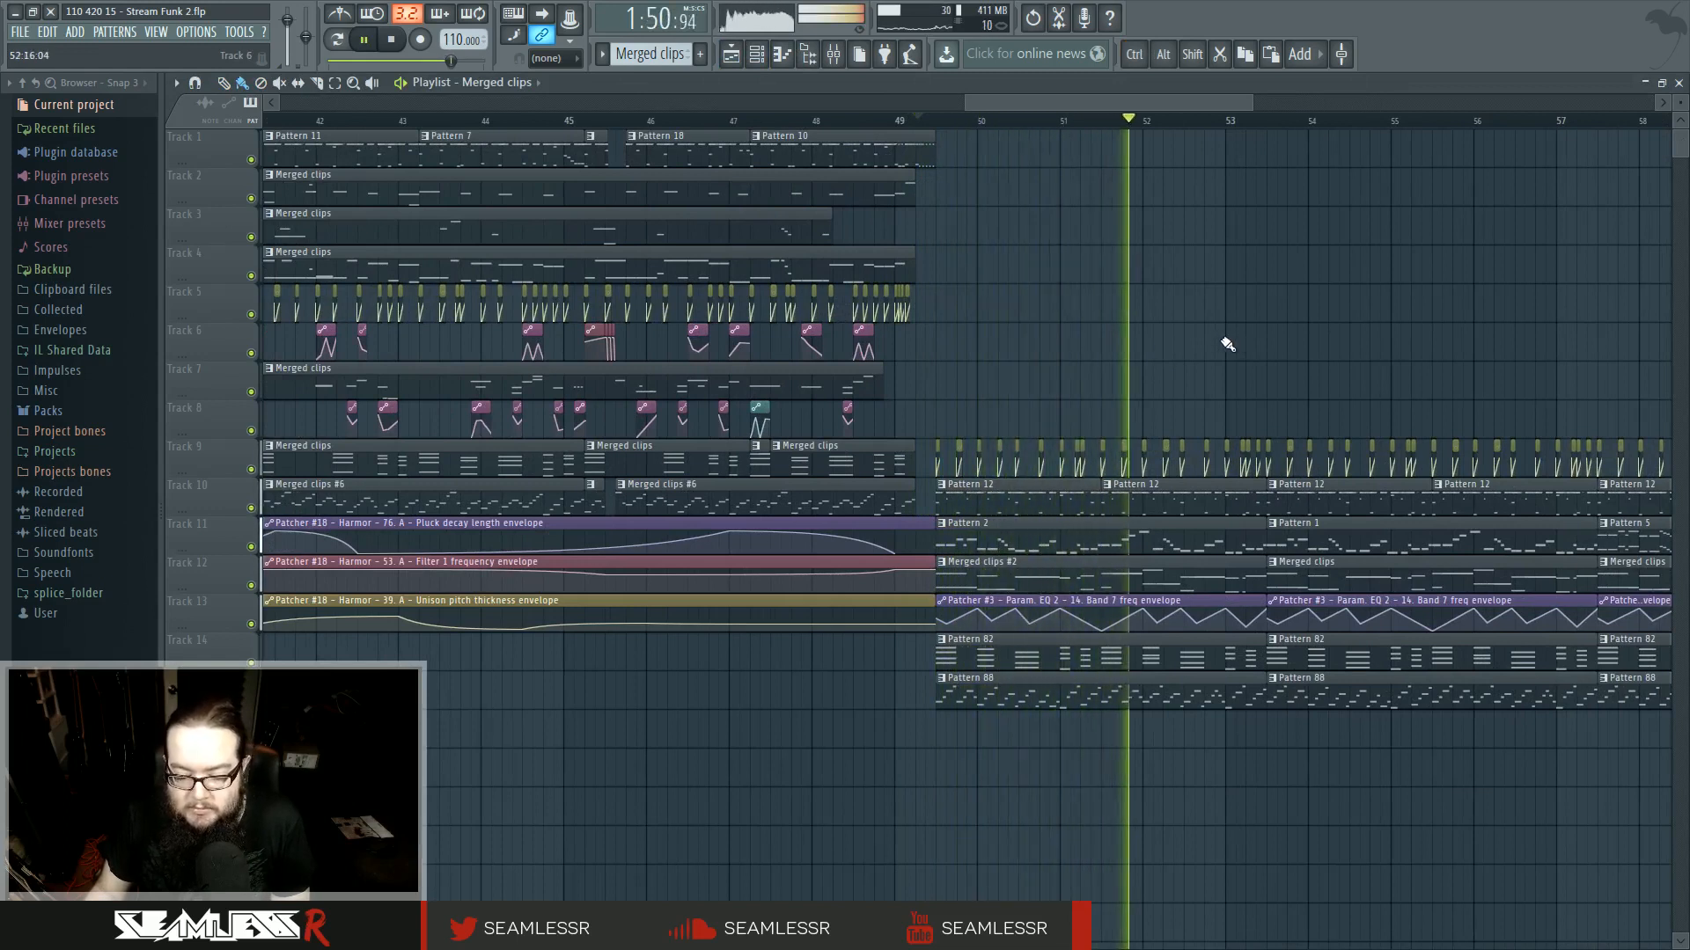
pyautogui.moveTo(1249, 338); pyautogui.dragTo(1097, 342)
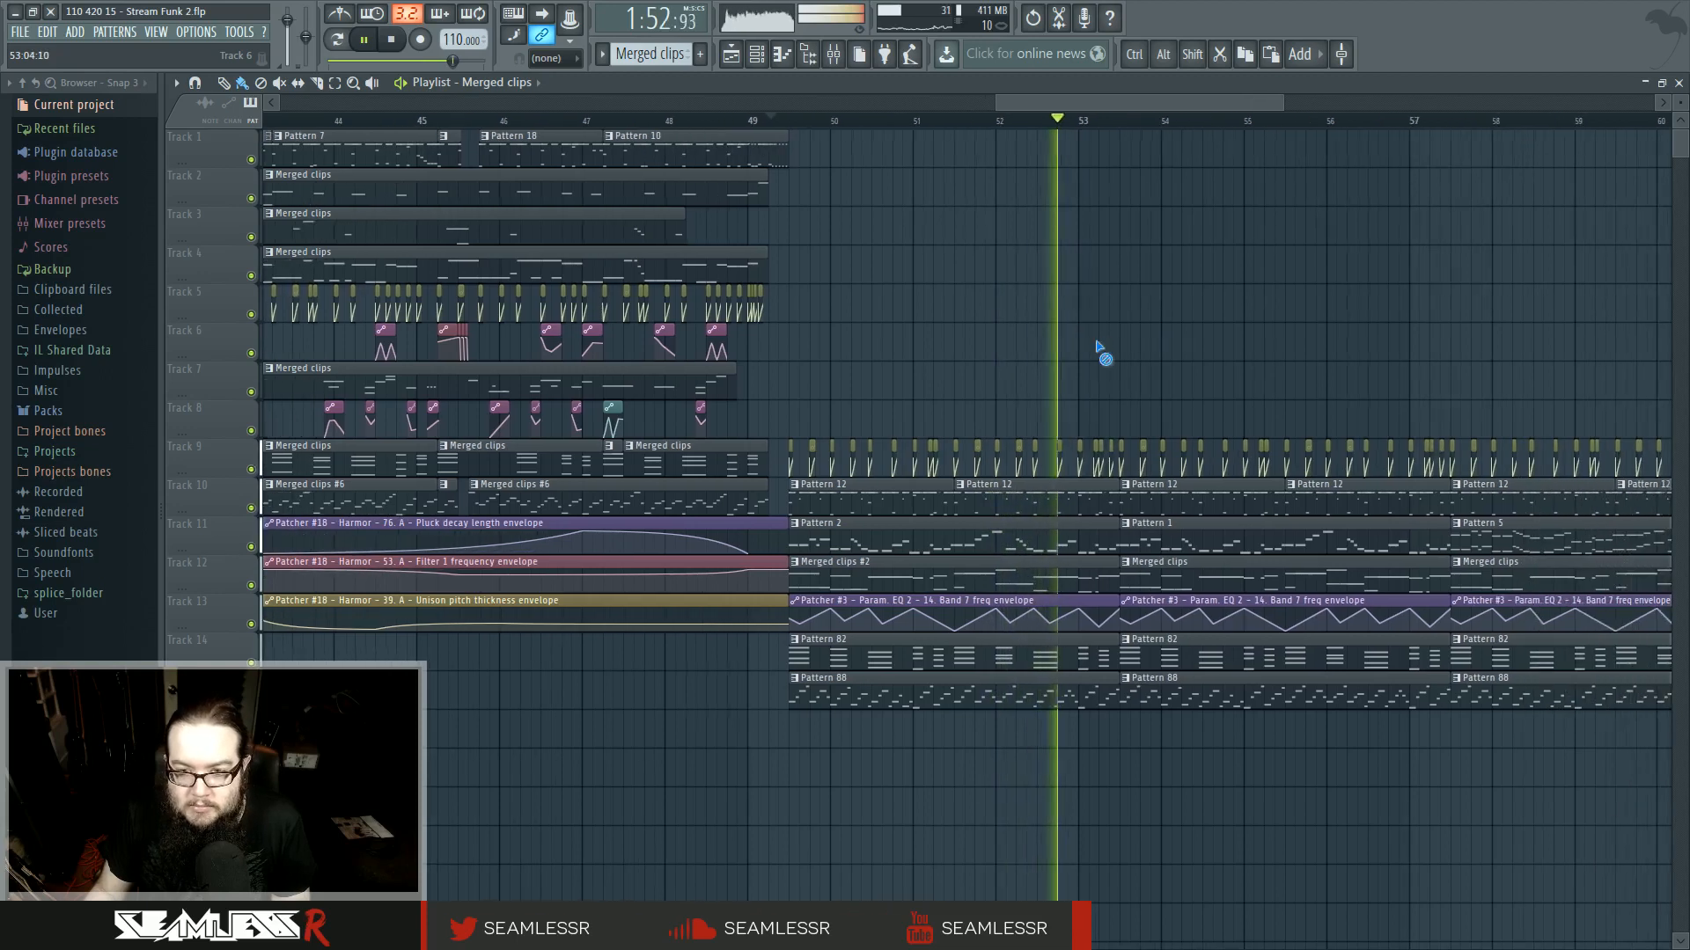
pyautogui.press('space')
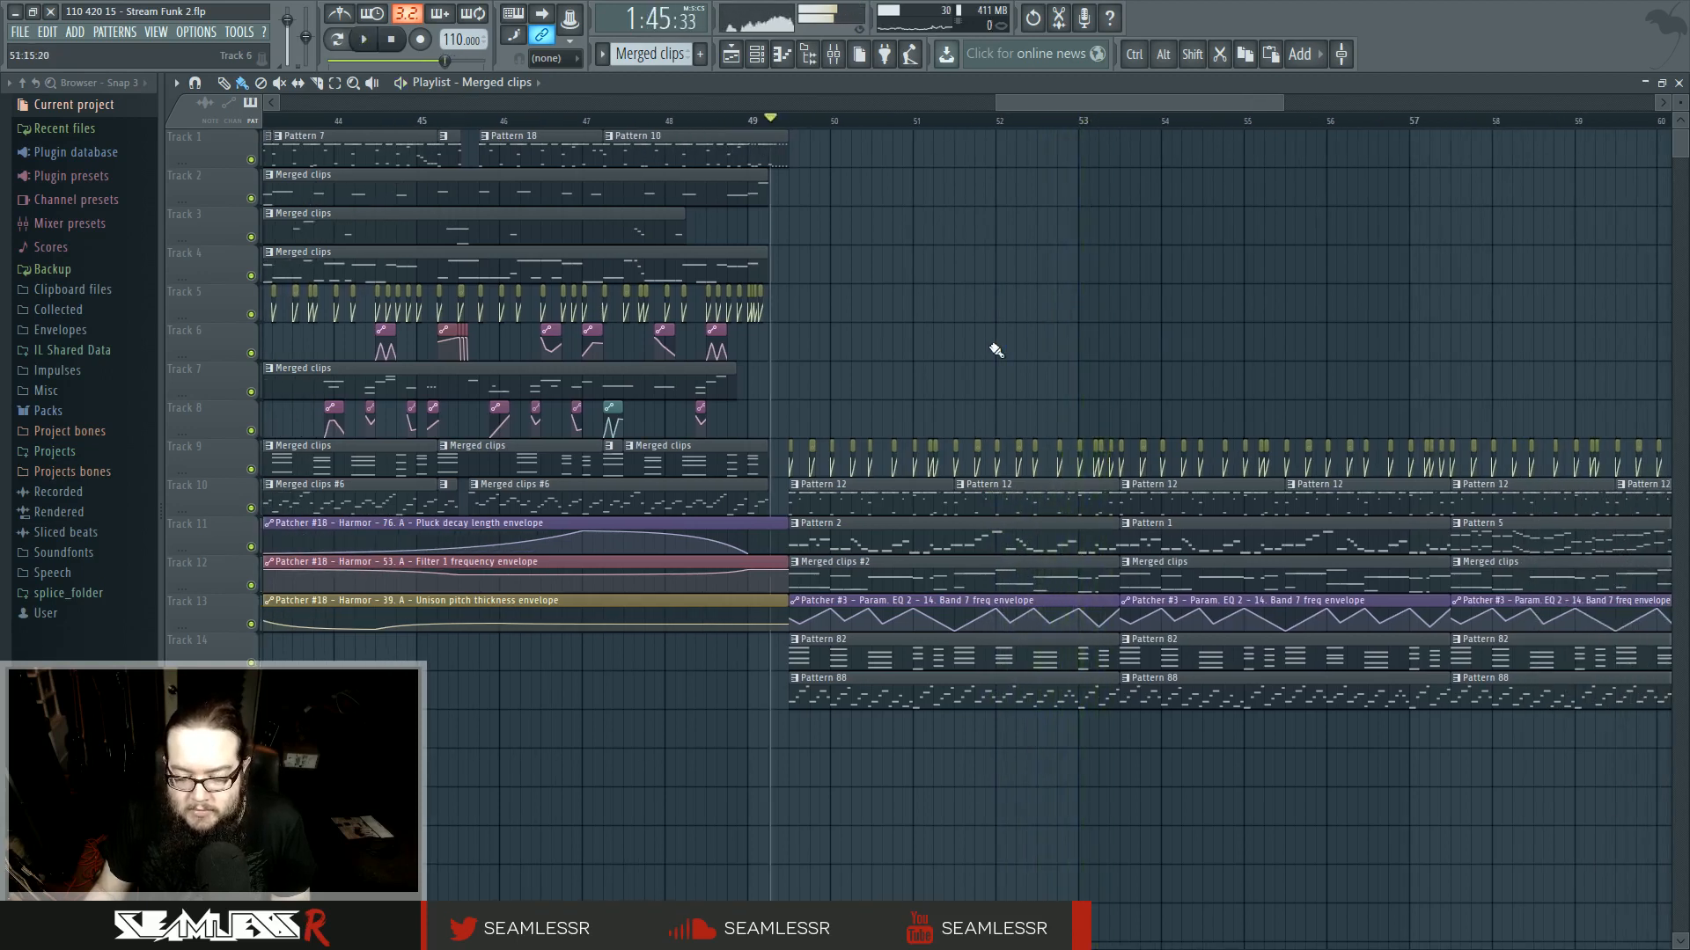
pyautogui.keyDown('ctrl'); pyautogui.scroll(-8, 995, 350); pyautogui.keyUp('ctrl')
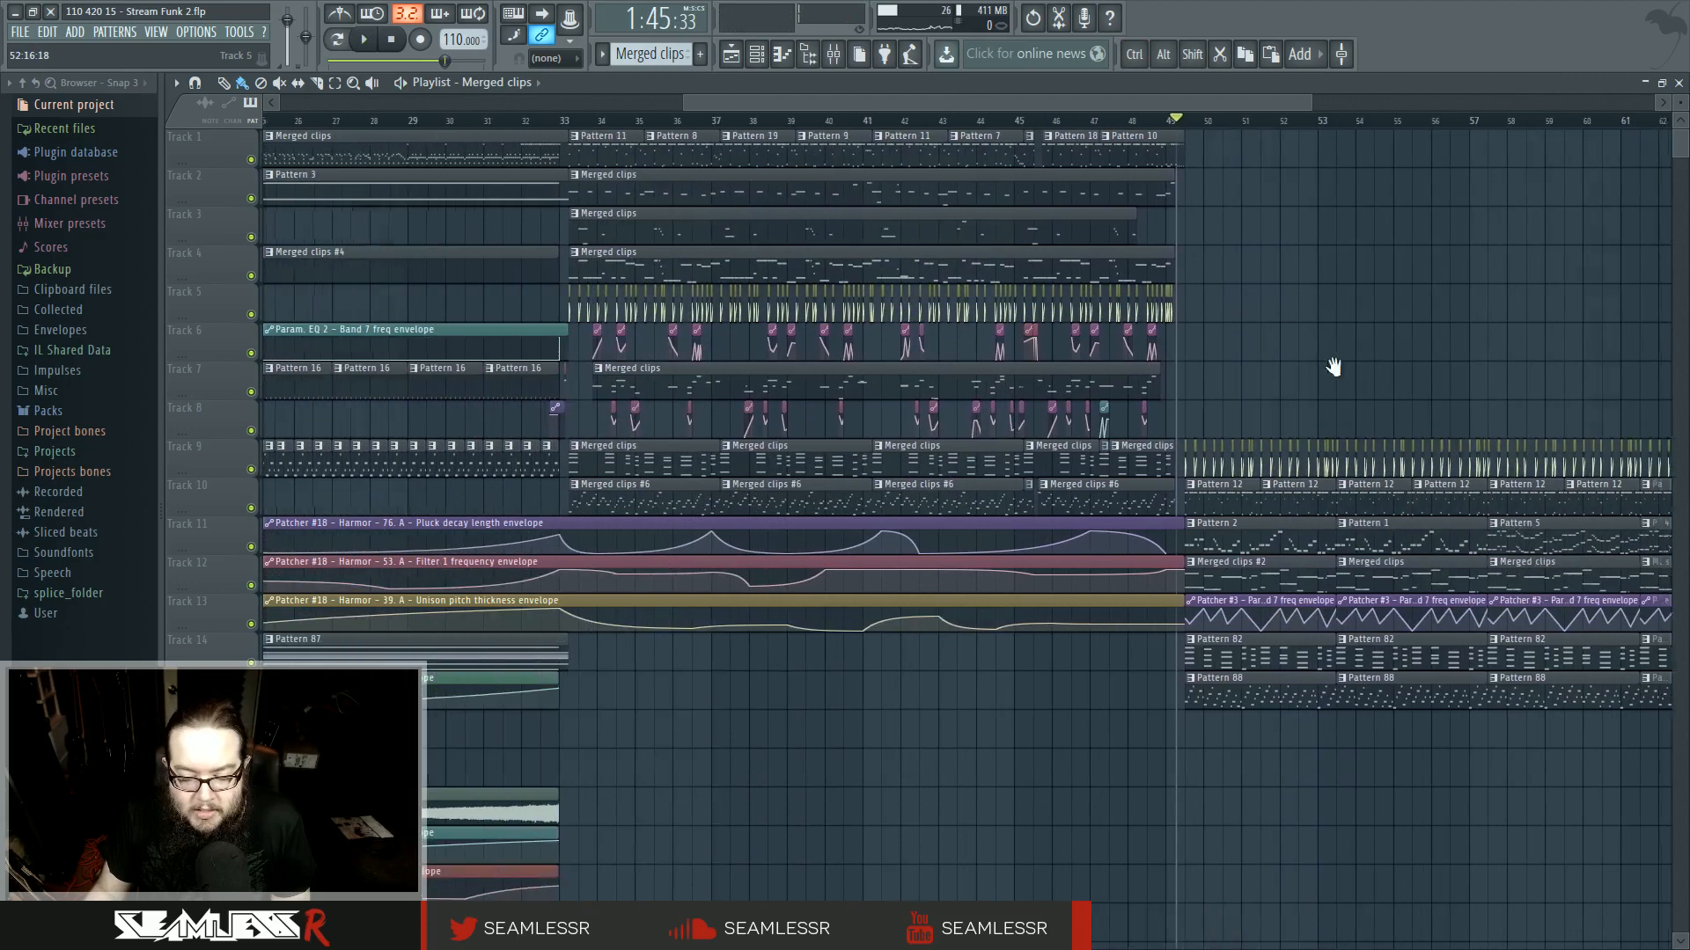
pyautogui.keyDown('ctrl'); pyautogui.scroll(-1, 1269, 373); pyautogui.keyUp('ctrl')
pyautogui.keyDown('ctrl'); pyautogui.scroll(-2, 1362, 353); pyautogui.keyUp('ctrl')
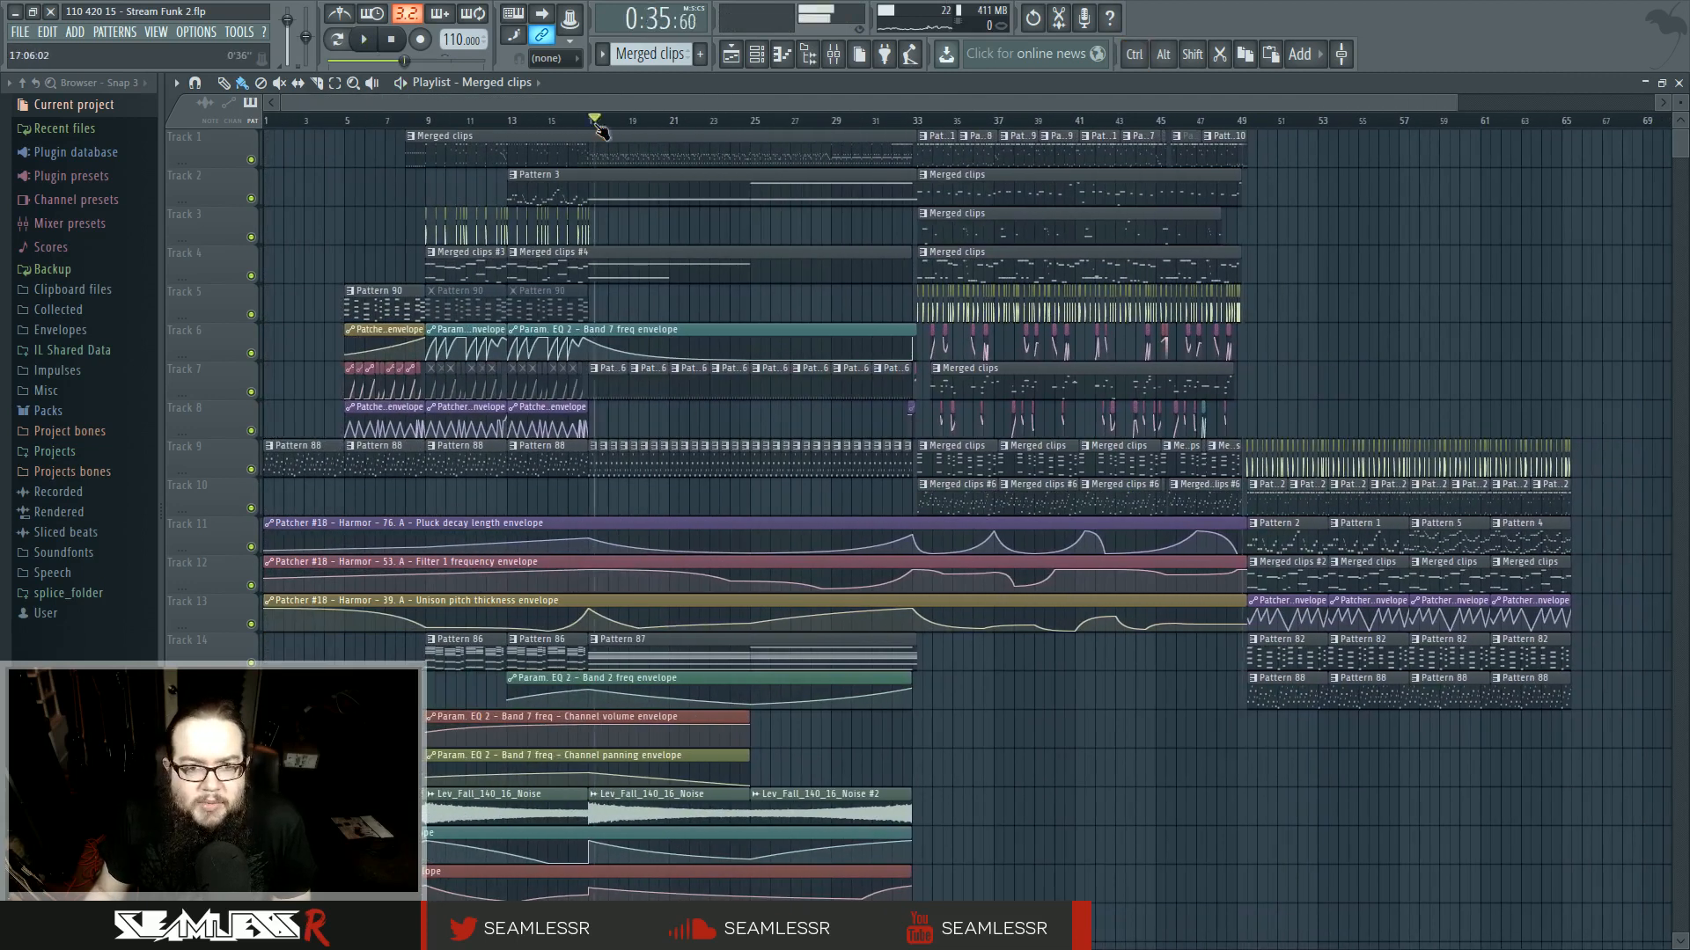
# - Open the merged clip in the piano roll and switch to the Superior Drummer 2 drum notes
pyautogui.doubleClick(720, 164)
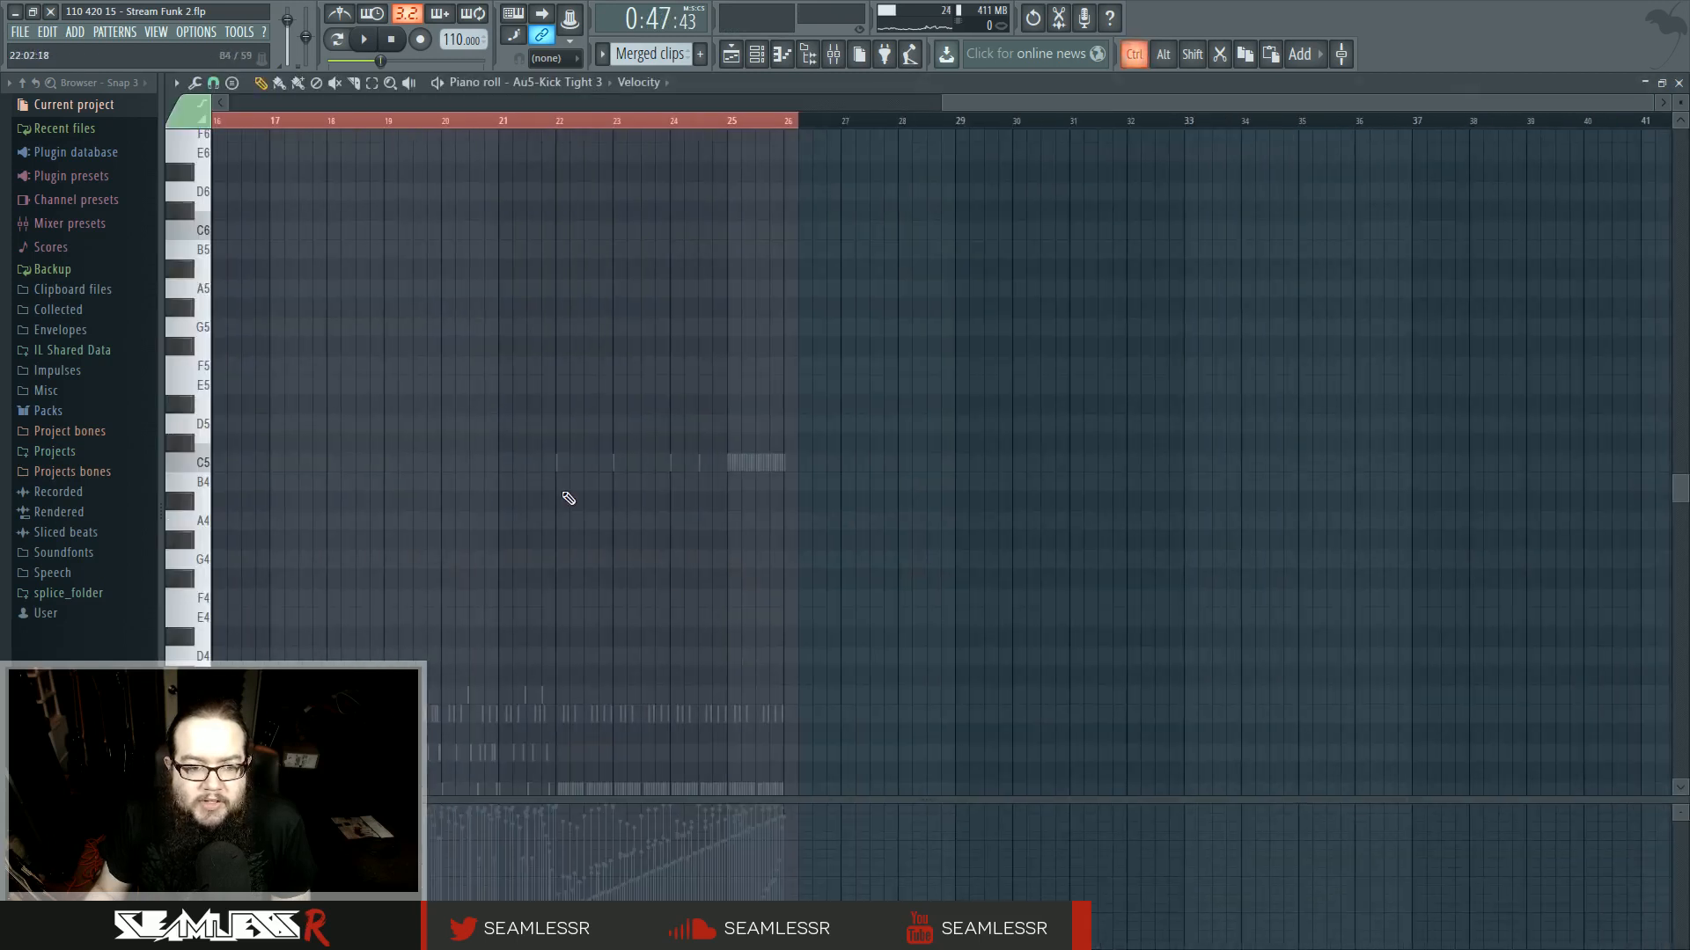
pyautogui.doubleClick(1195, 658)
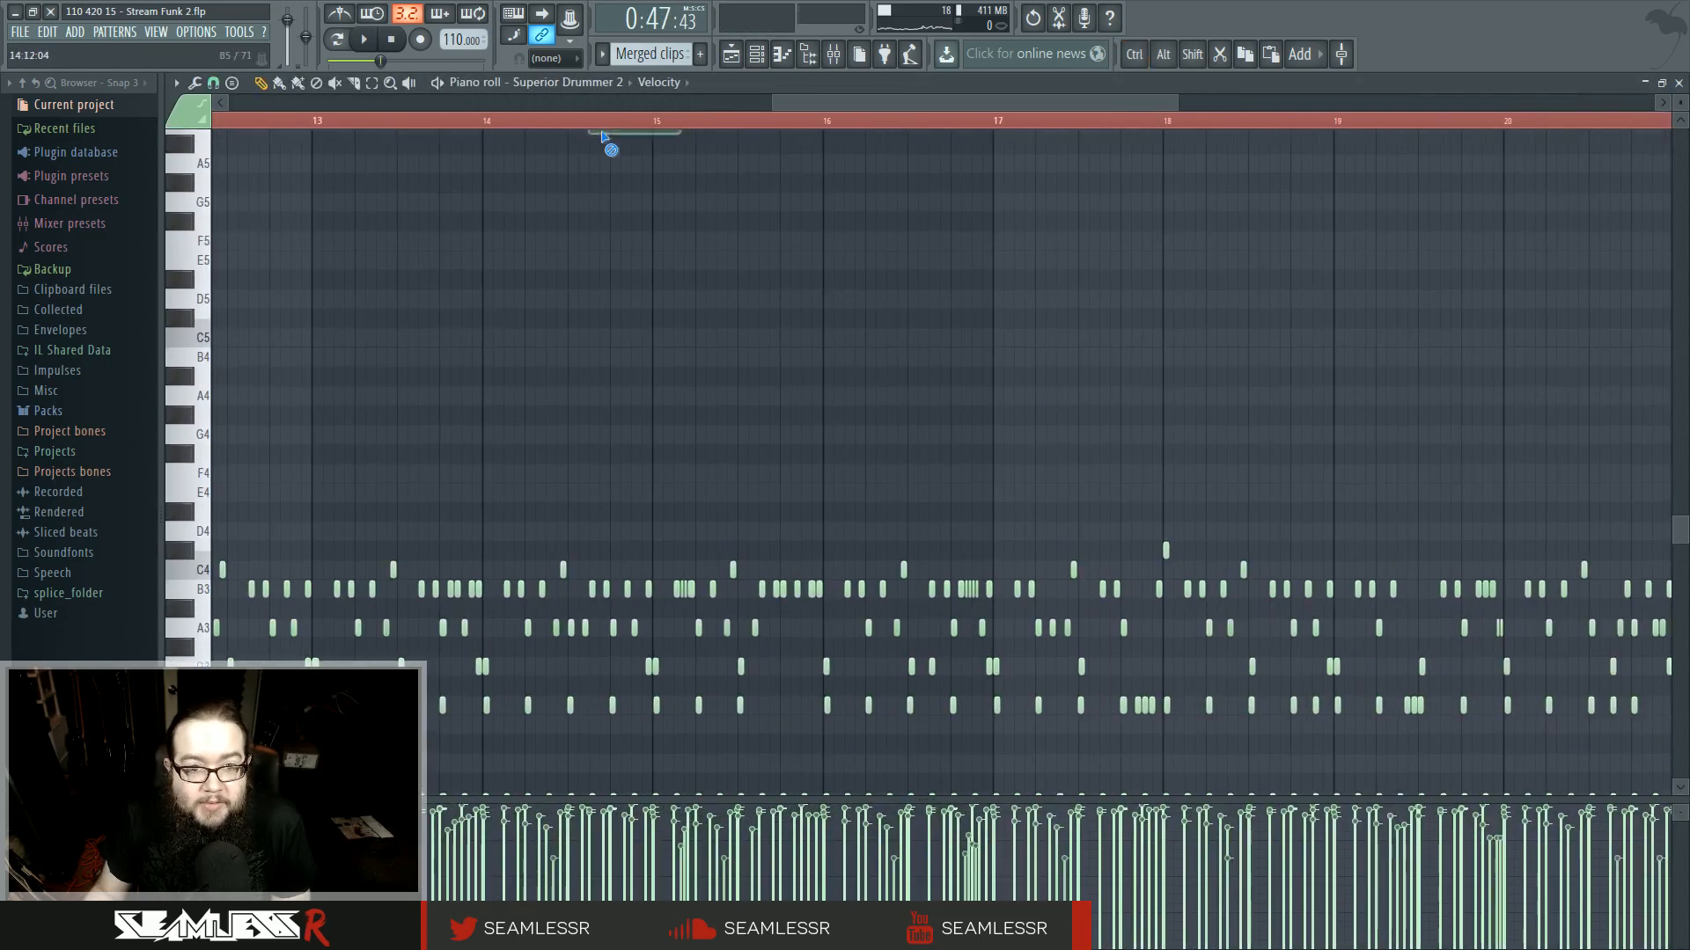
# - Play the Superior Drummer 2 drum notes from around bar 14
pyautogui.click(599, 124)
pyautogui.press('space')
pyautogui.moveTo(693, 376); pyautogui.dragTo(709, 260)
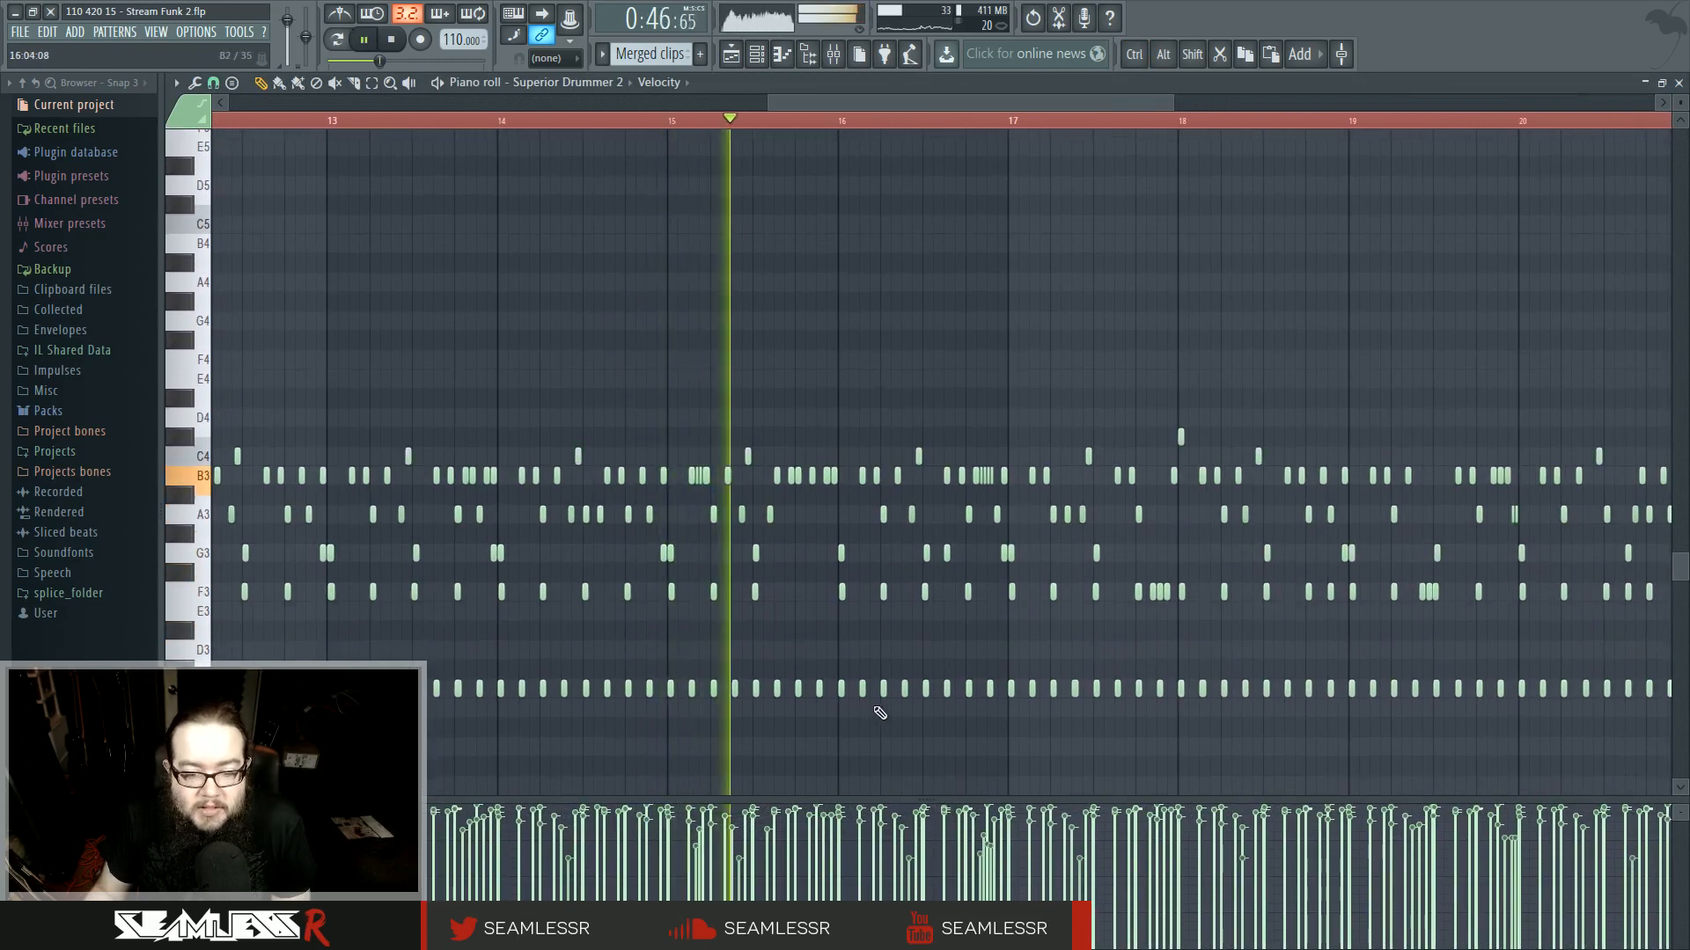
pyautogui.press('space')
# - Highlight all B3 drum notes, deselect them, and zoom in to inspect the drum pattern around bars 13 to 17
pyautogui.keyDown('ctrl'); pyautogui.click(203, 478); pyautogui.keyUp('ctrl')
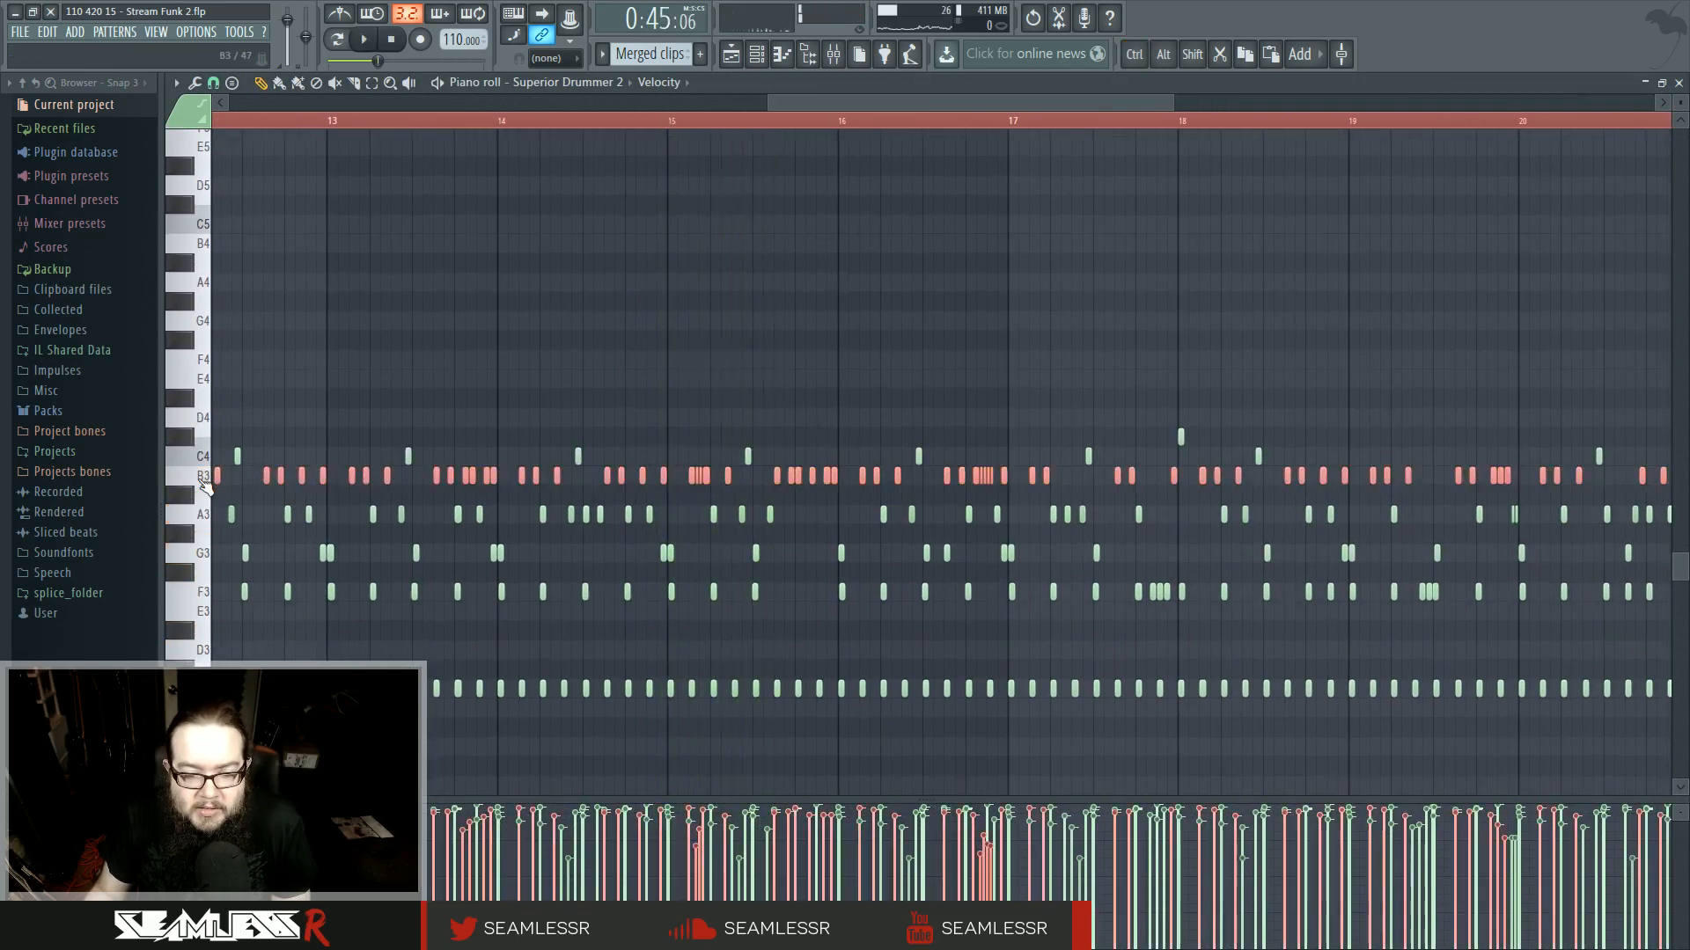
pyautogui.hotkey('ctrl', 'd')
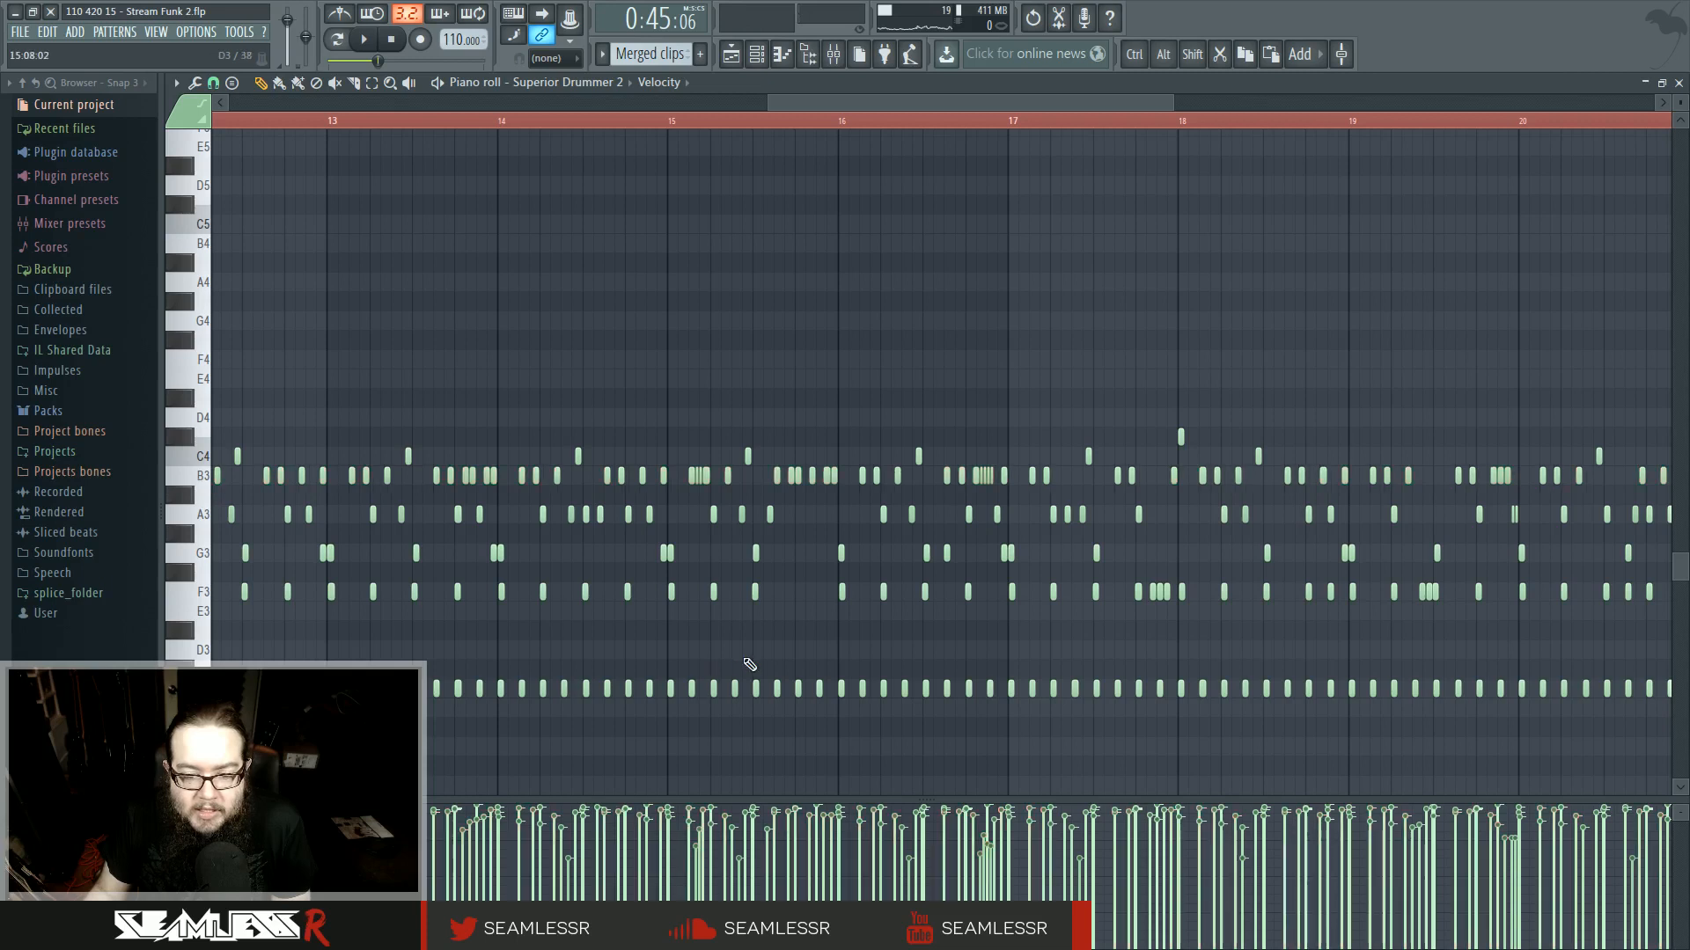
pyautogui.keyDown('ctrl'); pyautogui.scroll(-3, 704, 659); pyautogui.keyUp('ctrl')
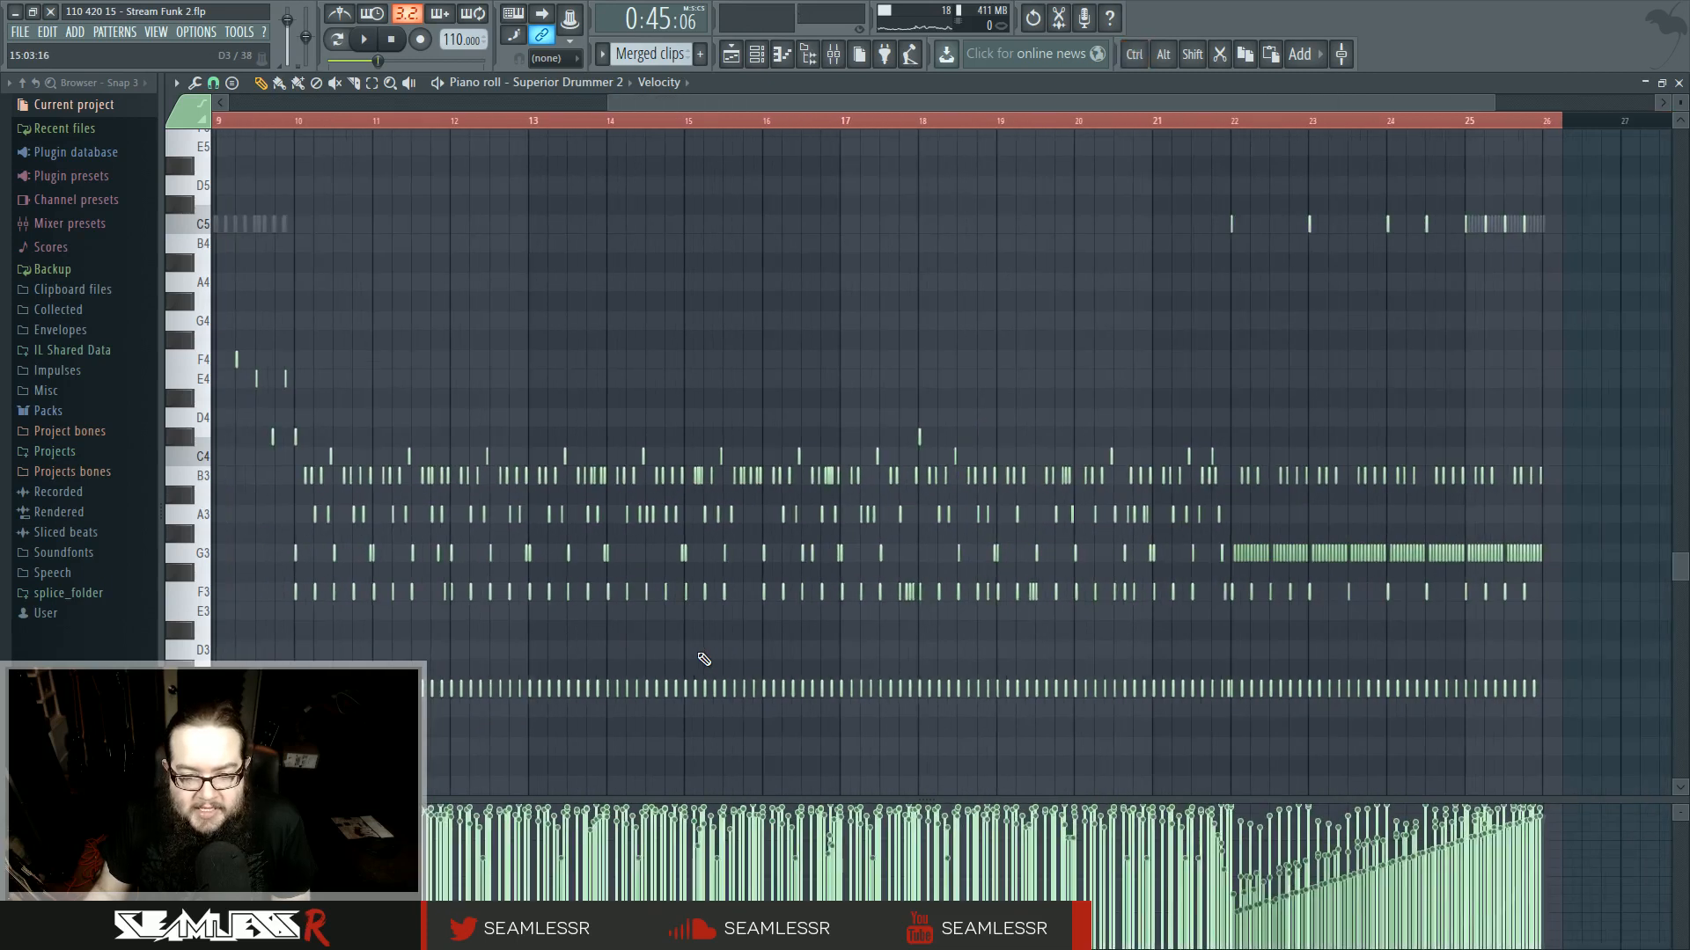
pyautogui.keyDown('ctrl'); pyautogui.scroll(5, 704, 659); pyautogui.keyUp('ctrl')
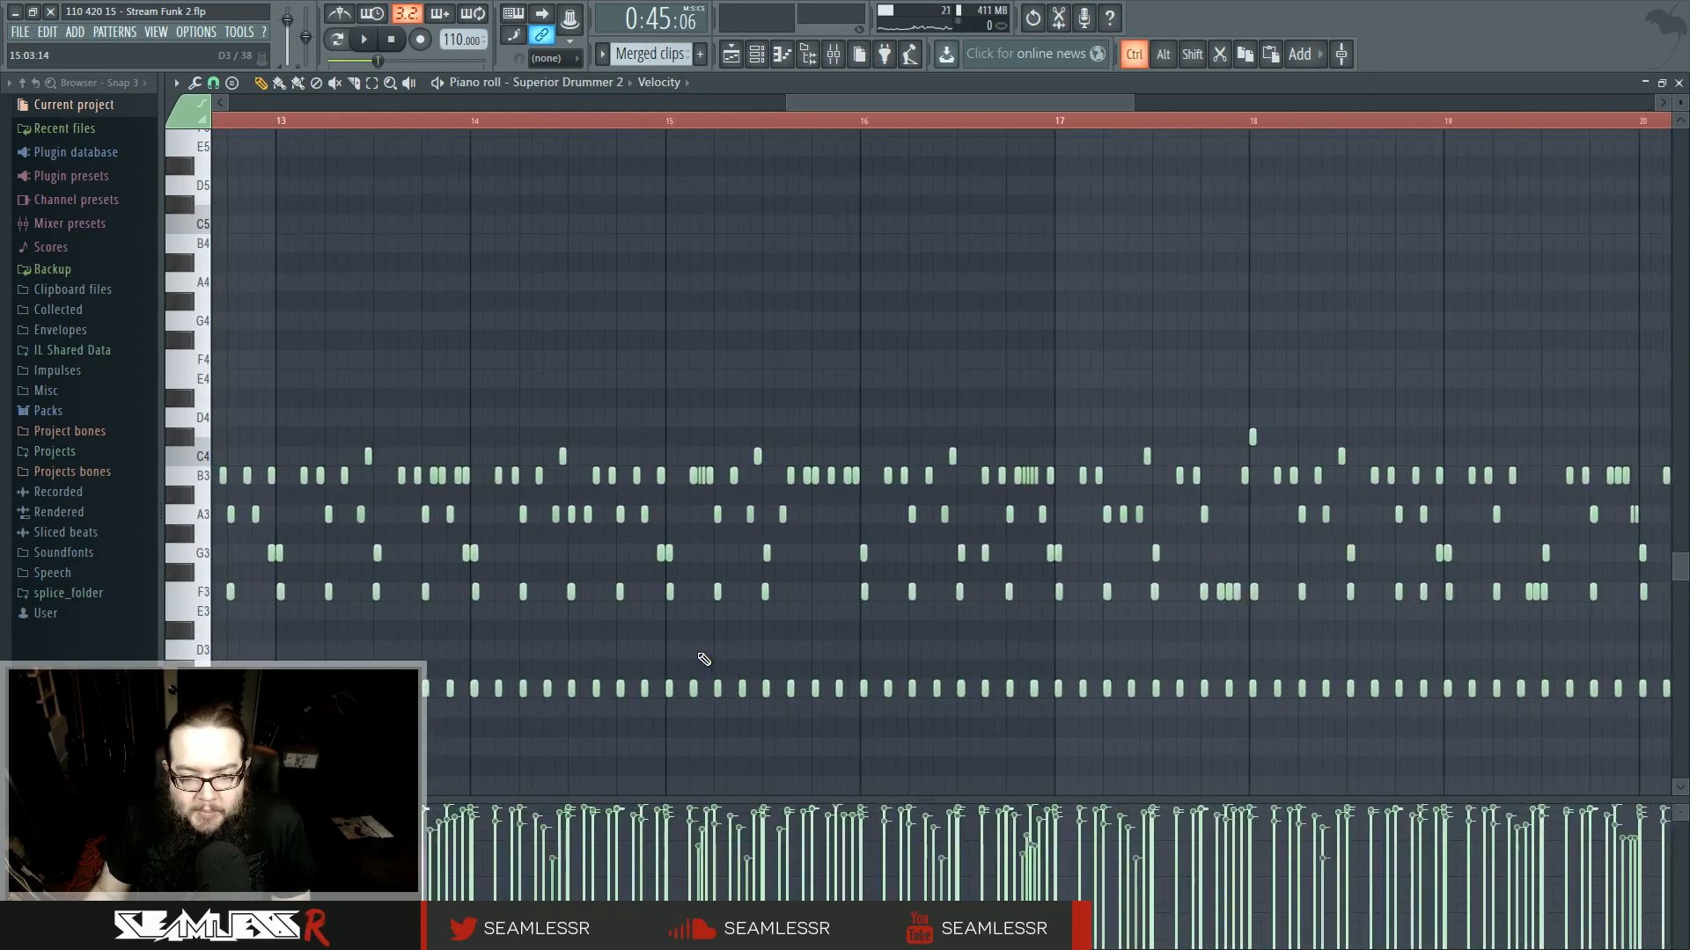
pyautogui.keyDown('ctrl'); pyautogui.scroll(2, 704, 655); pyautogui.keyUp('ctrl')
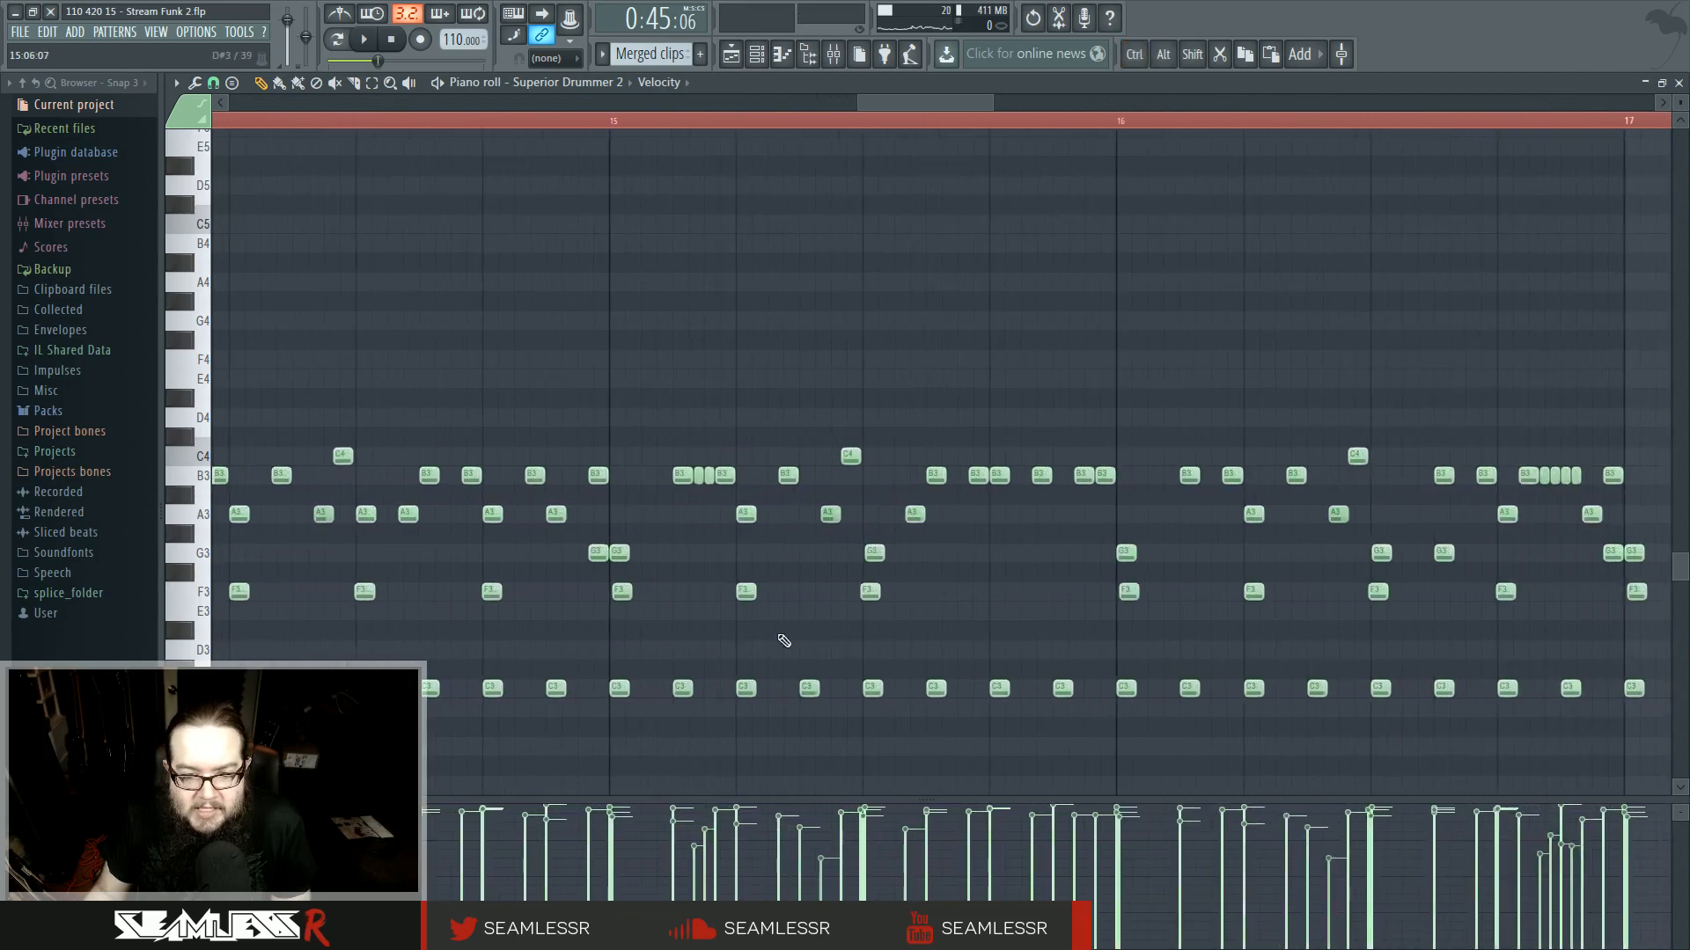
pyautogui.keyDown('ctrl'); pyautogui.scroll(-2, 811, 654); pyautogui.keyUp('ctrl')
# - Open the Superior Drummer 2 plugin from the channel rack and audition several of its toms
pyautogui.click(758, 58)
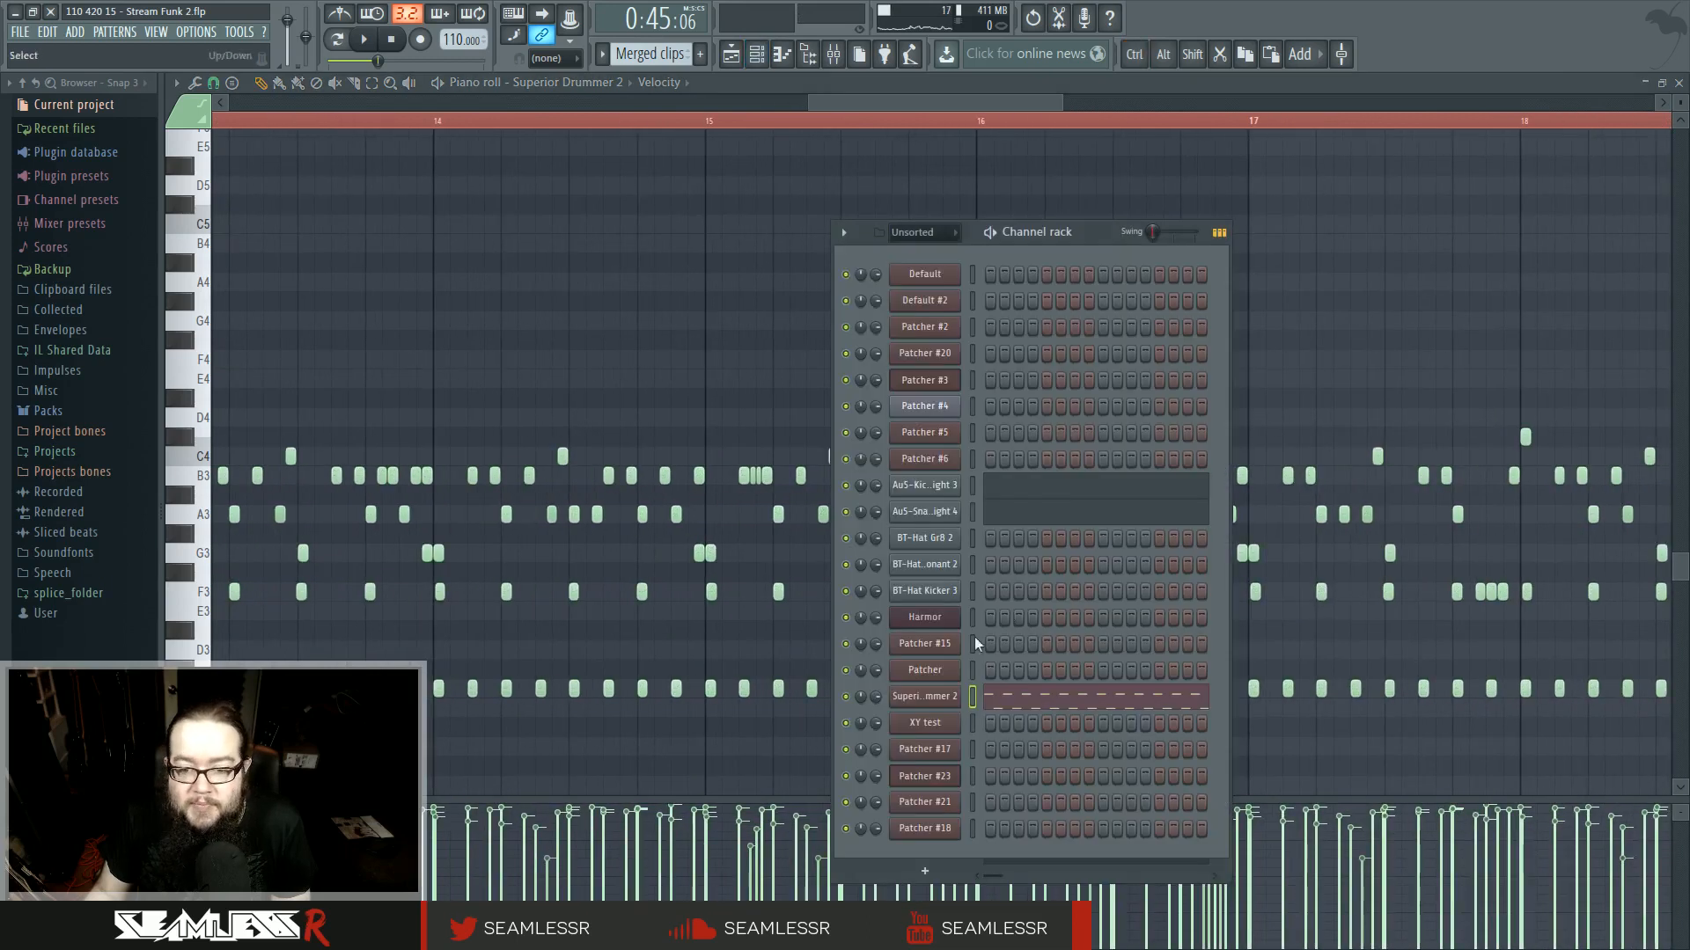
pyautogui.click(955, 702)
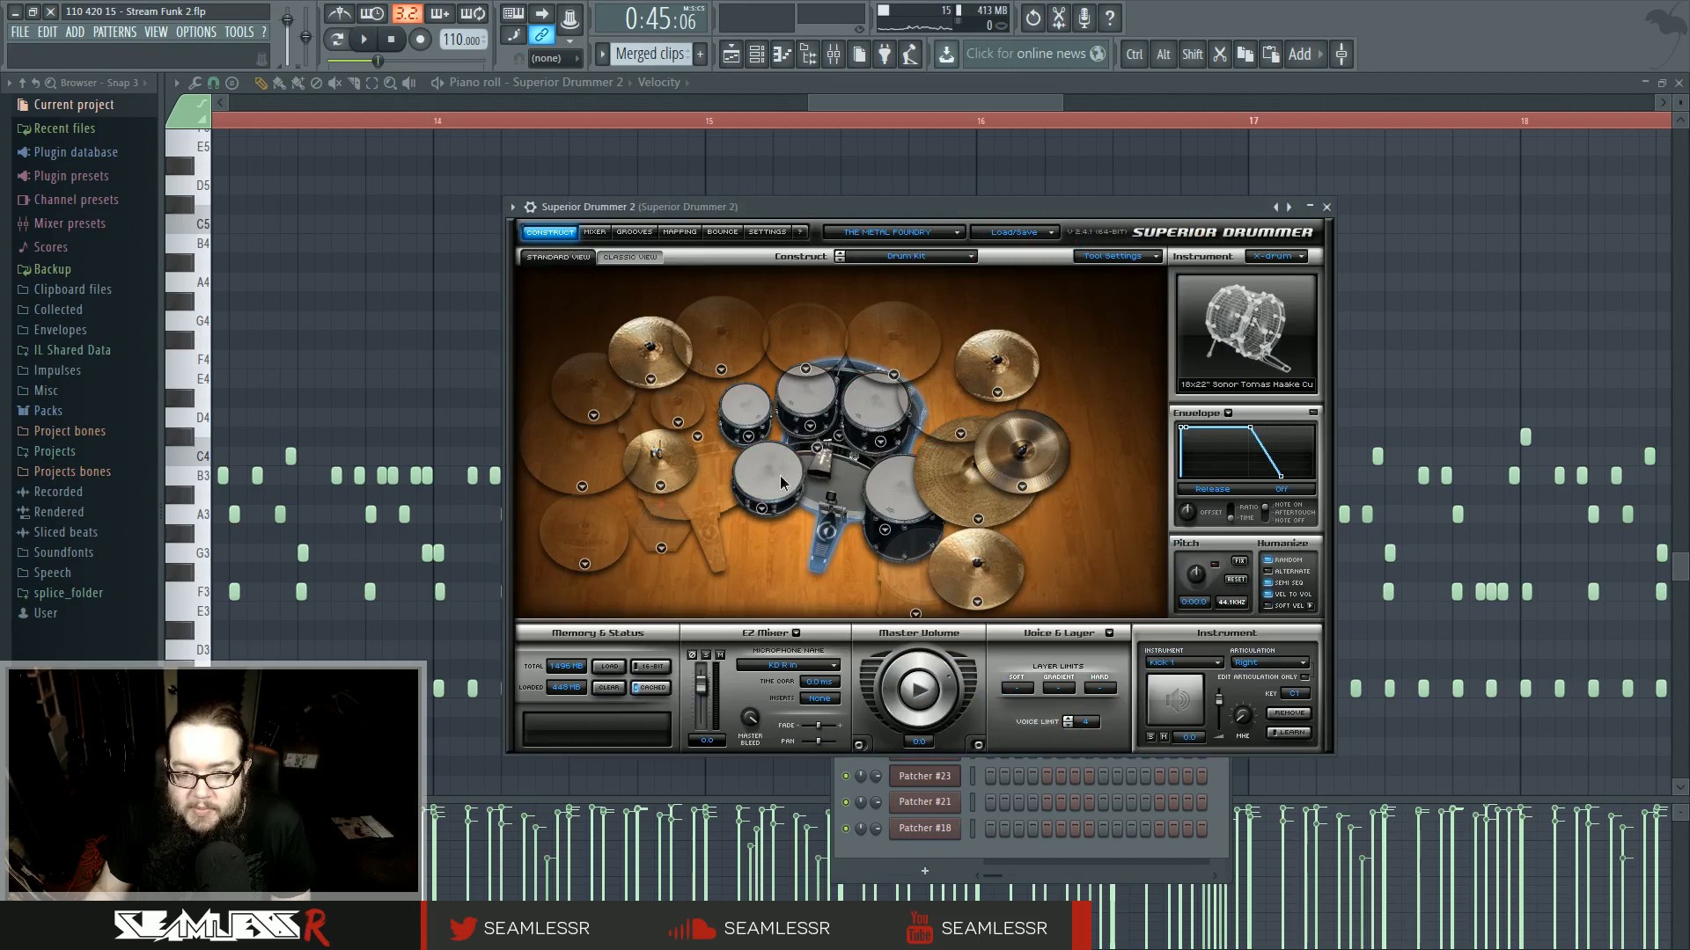
pyautogui.click(747, 430)
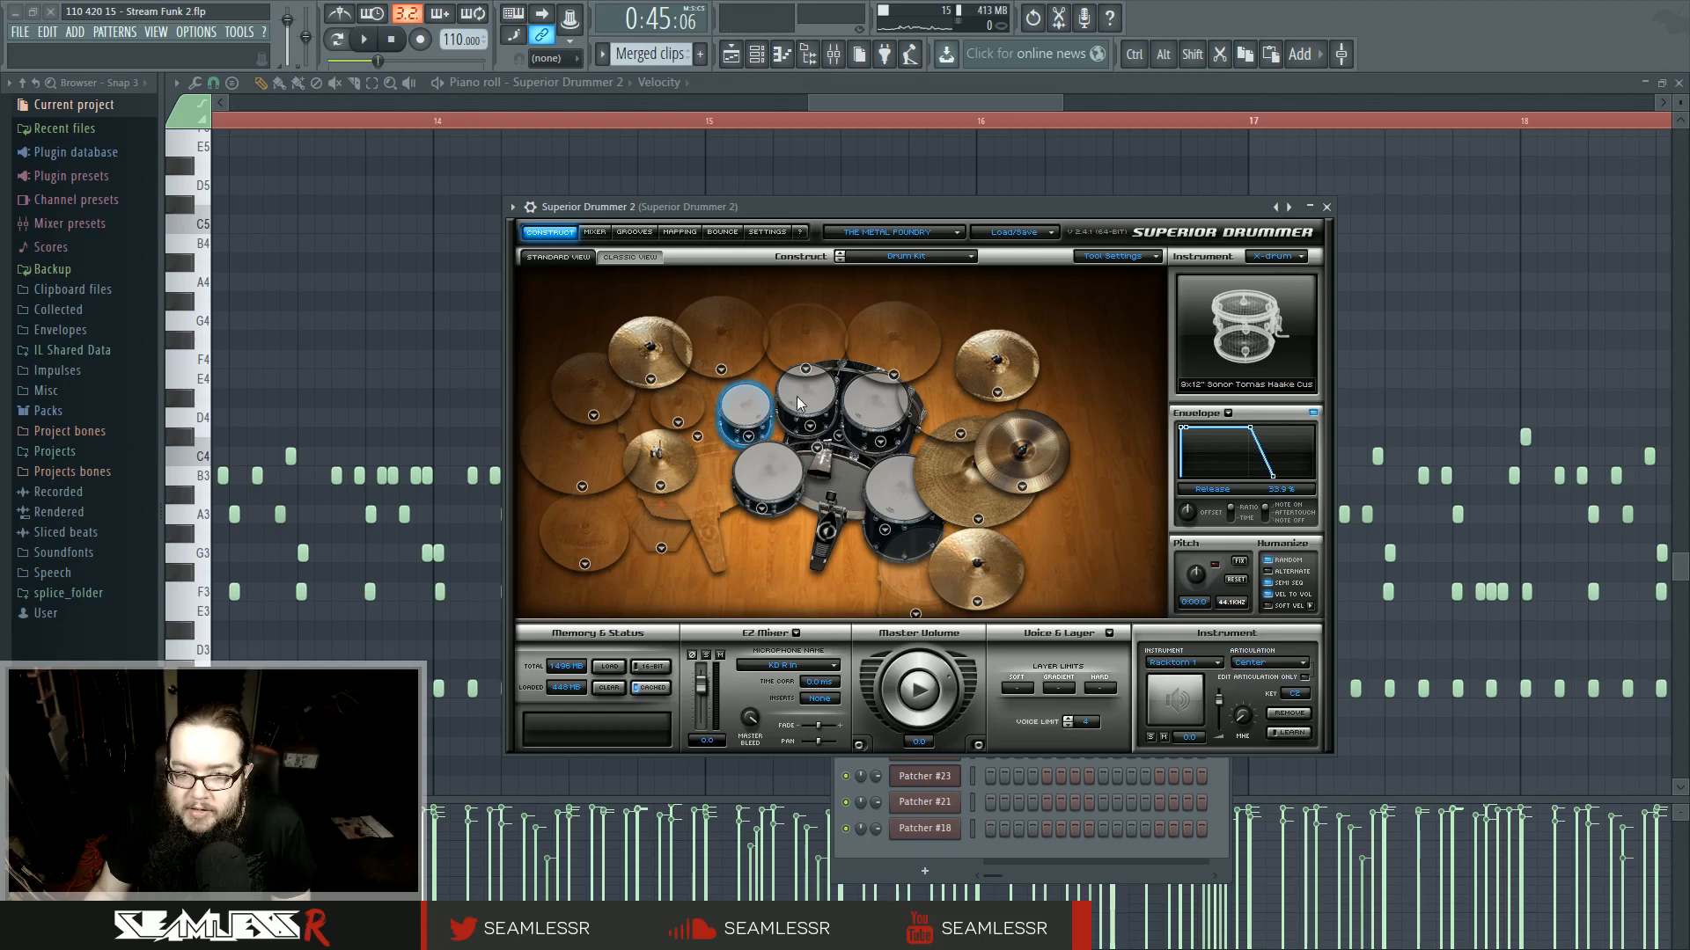
pyautogui.click(863, 421)
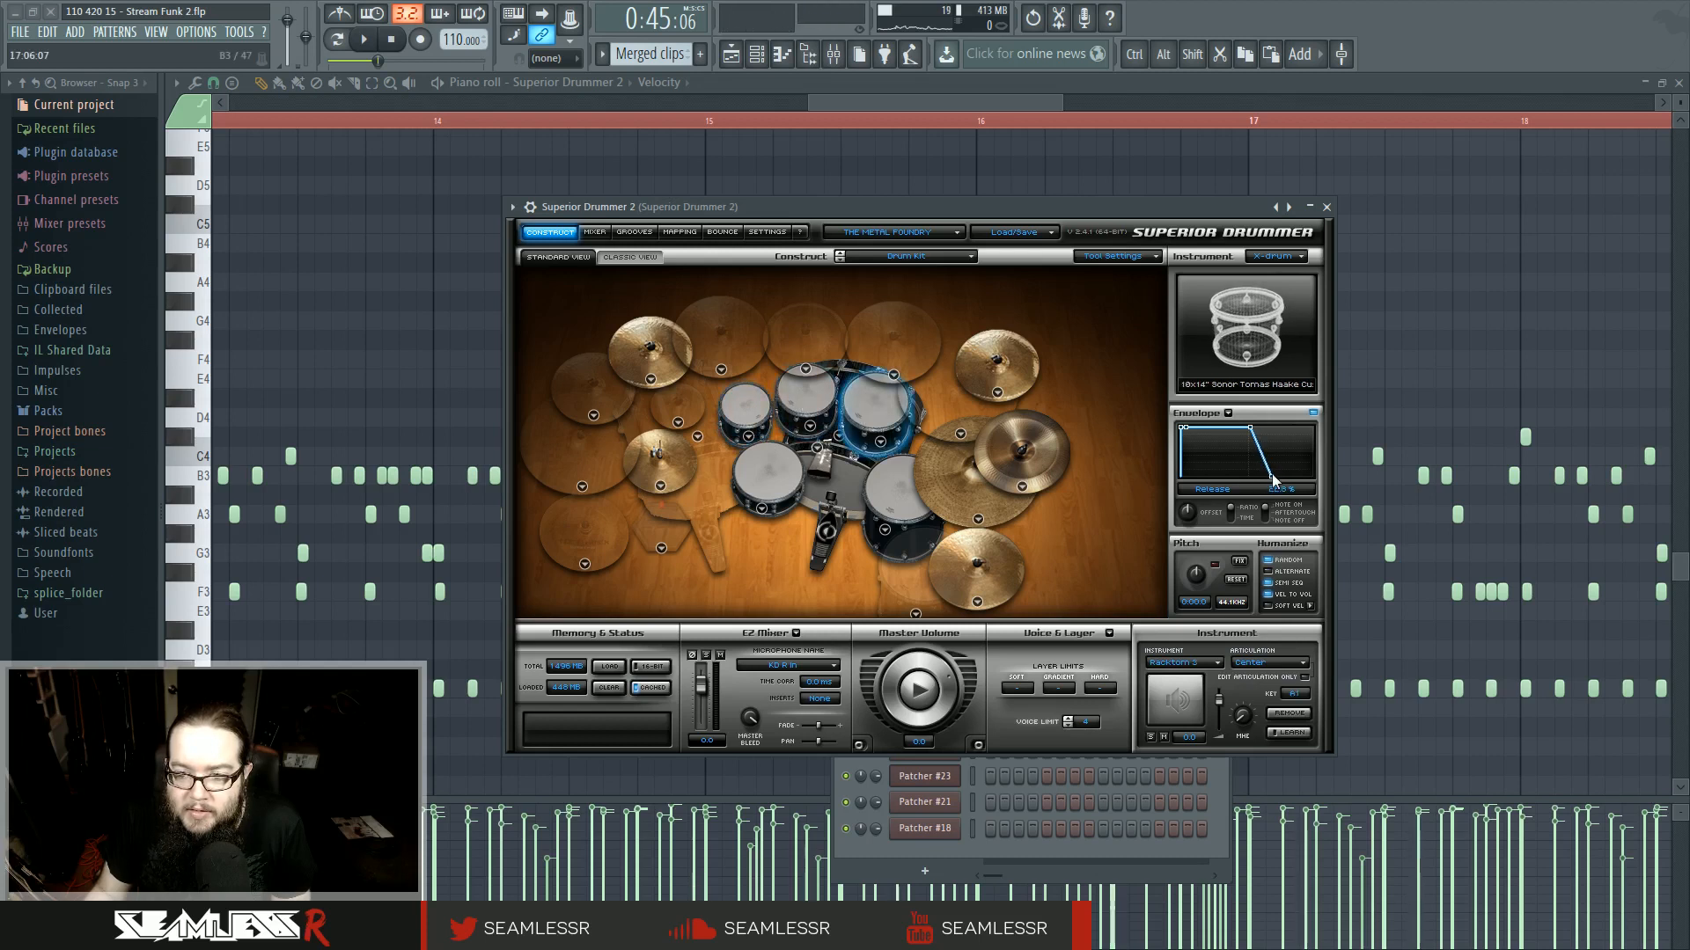
pyautogui.click(897, 500)
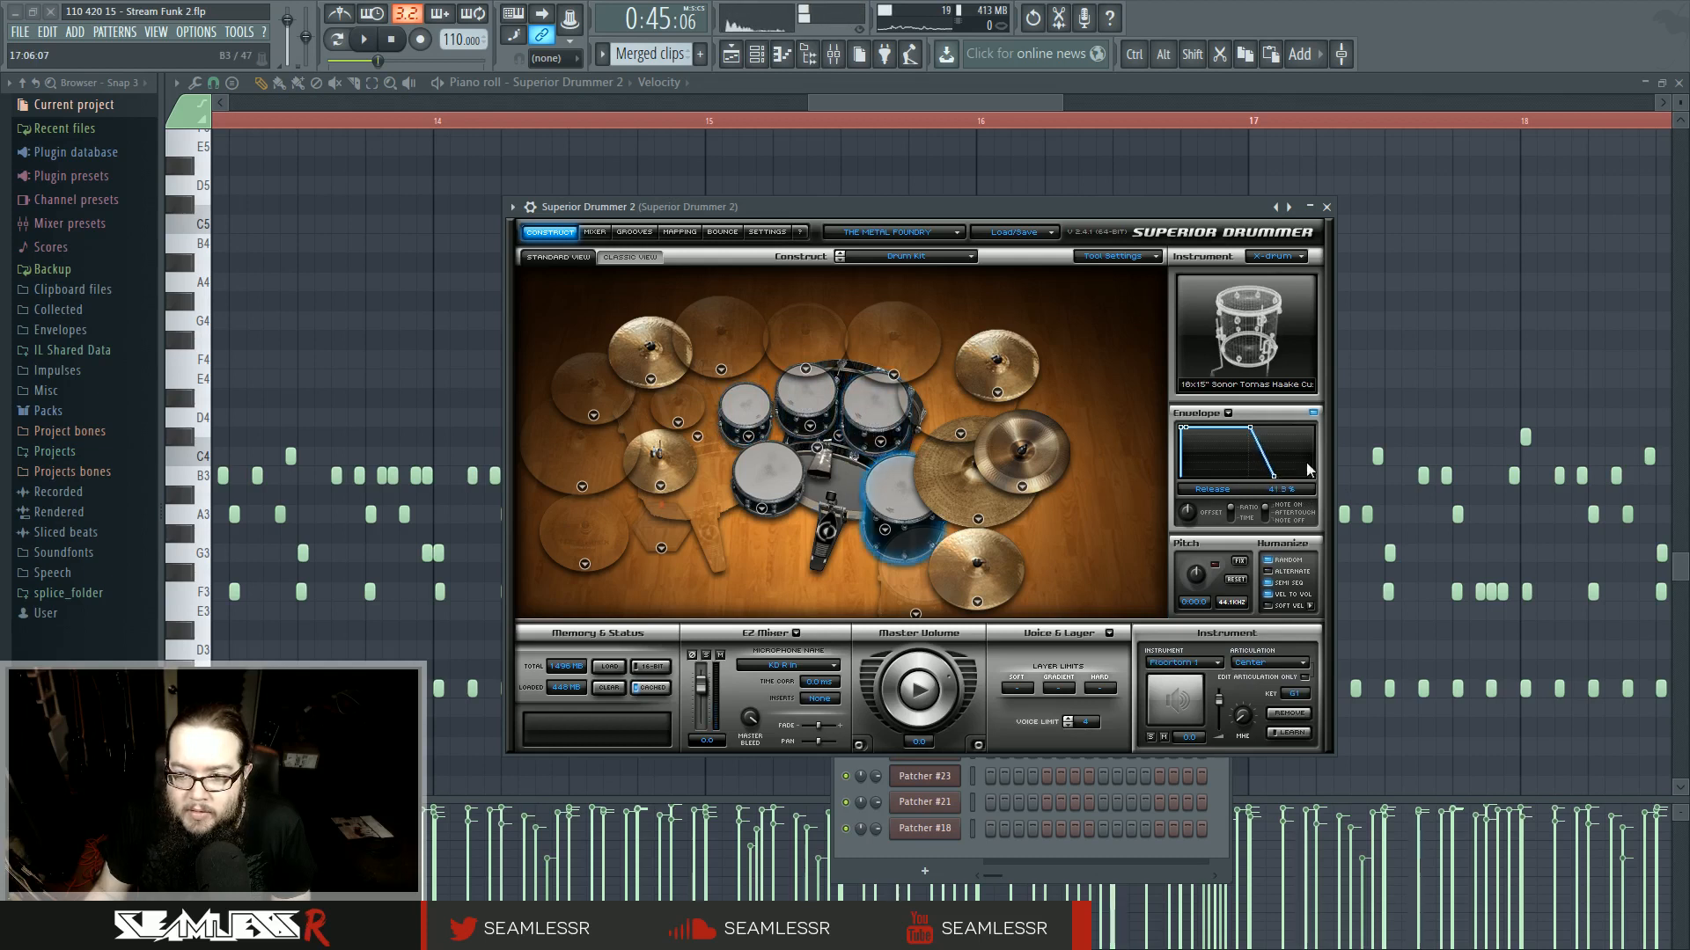
pyautogui.click(893, 511)
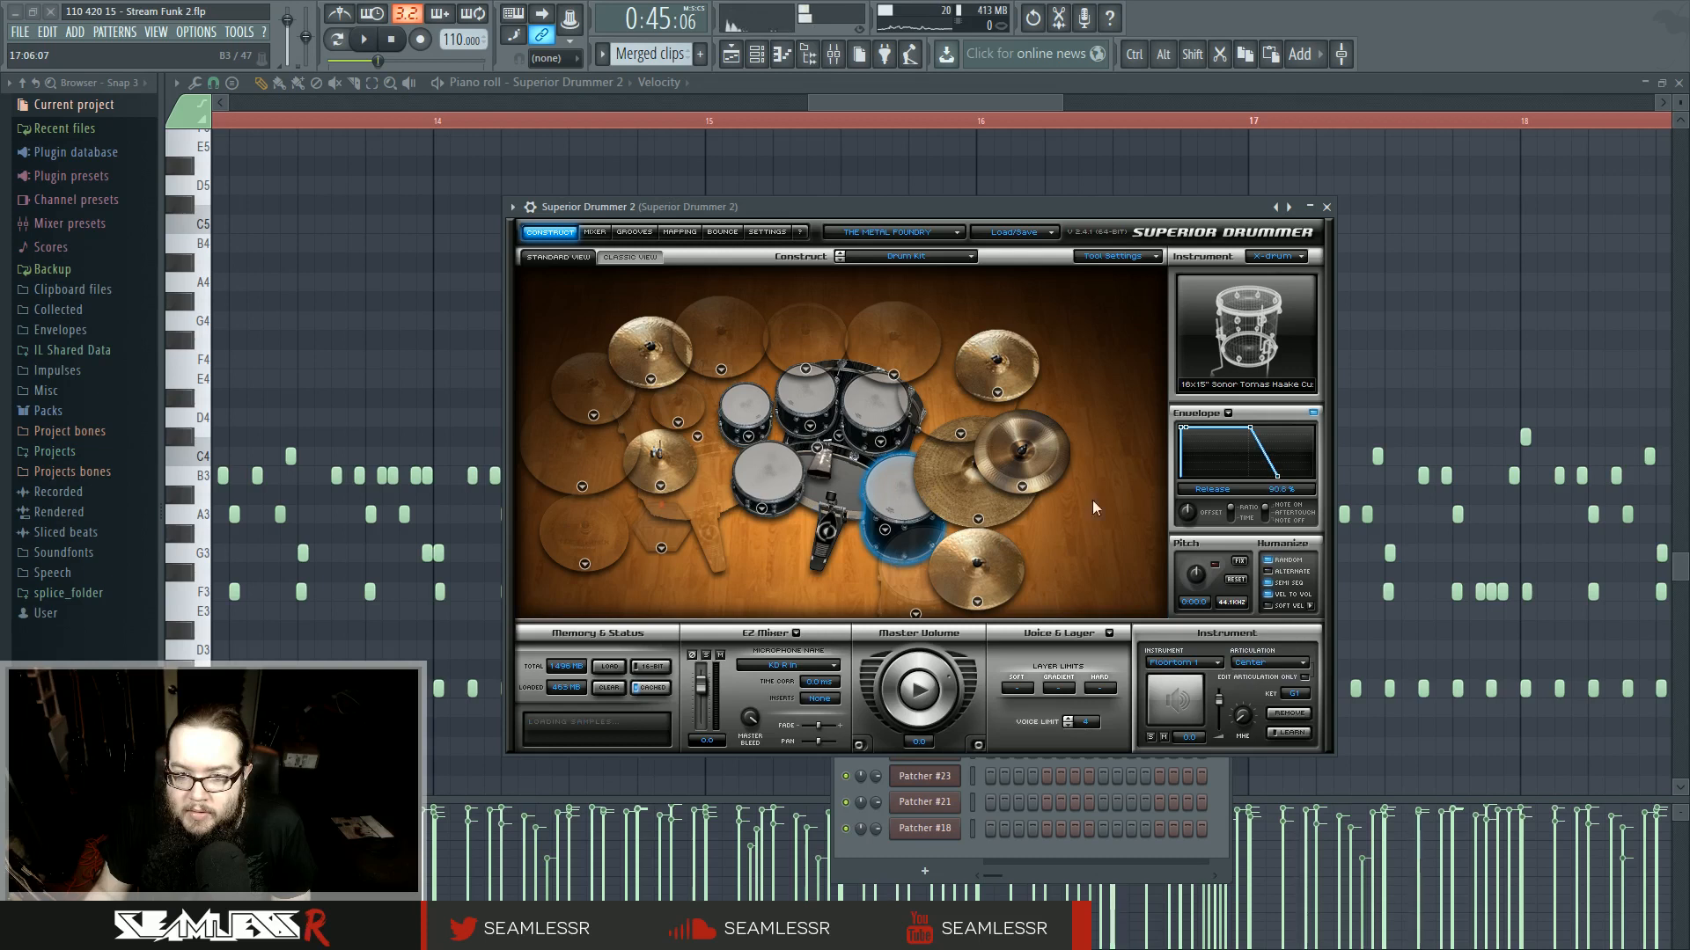
# - Return to the piano roll and play the drum notes from around bar 15, following playback to bar 26
pyautogui.press('F7')
pyautogui.press('space')
pyautogui.click(446, 122)
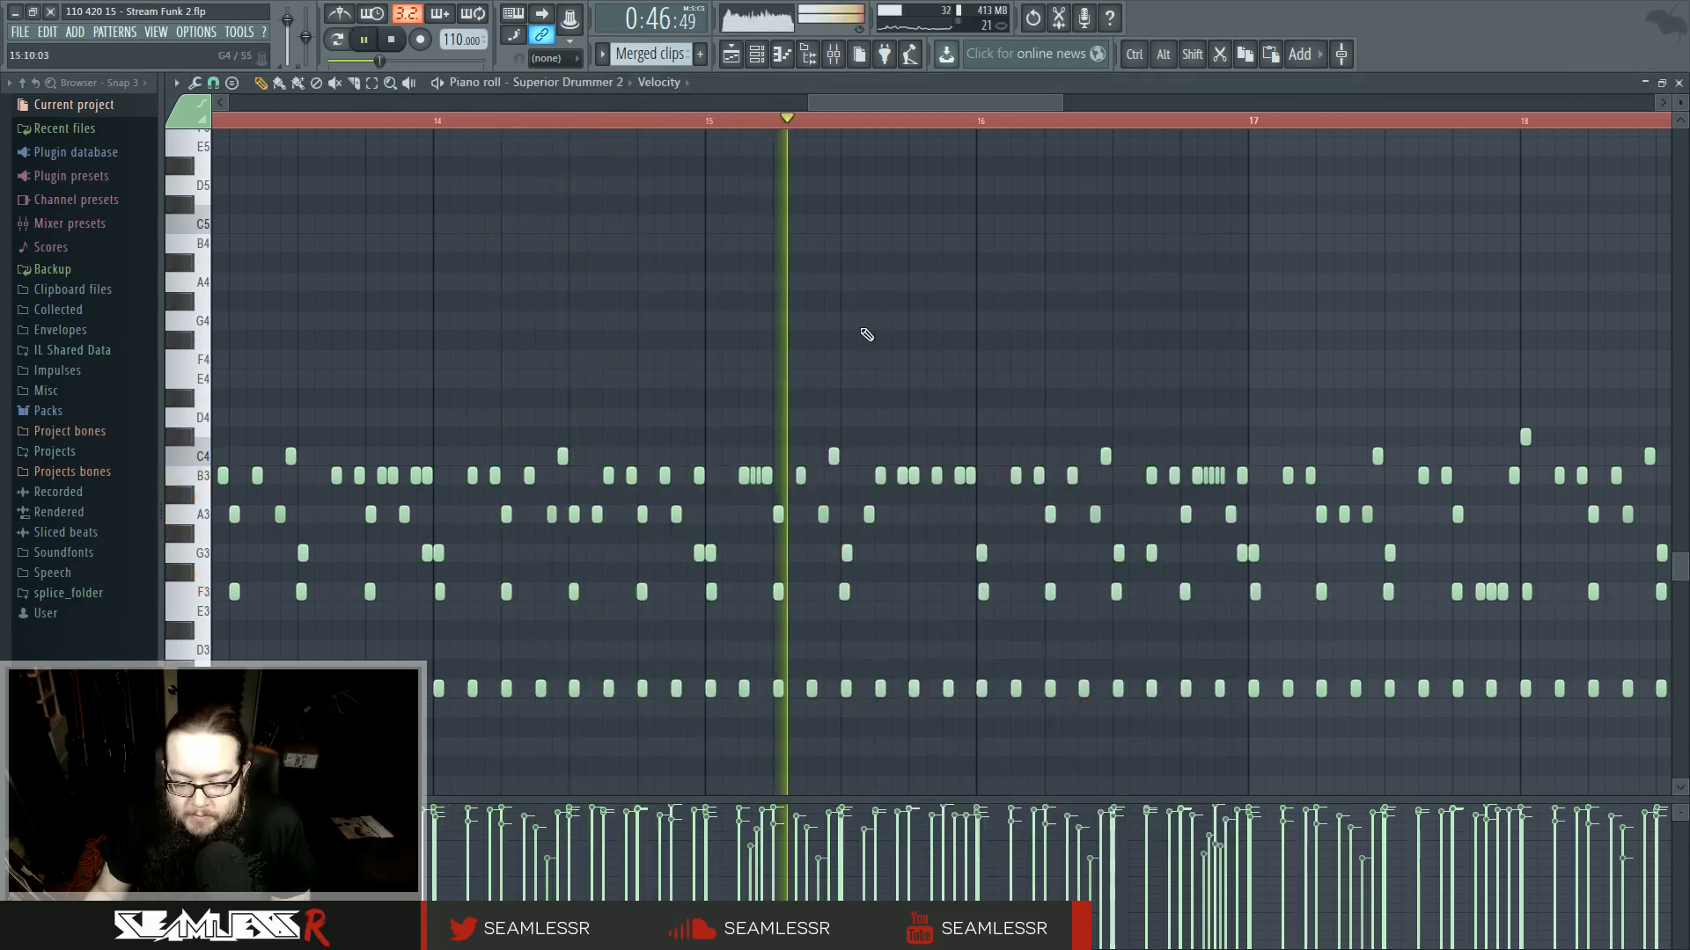
pyautogui.scroll(-3, 863, 331)
pyautogui.moveTo(1094, 319); pyautogui.dragTo(765, 324)
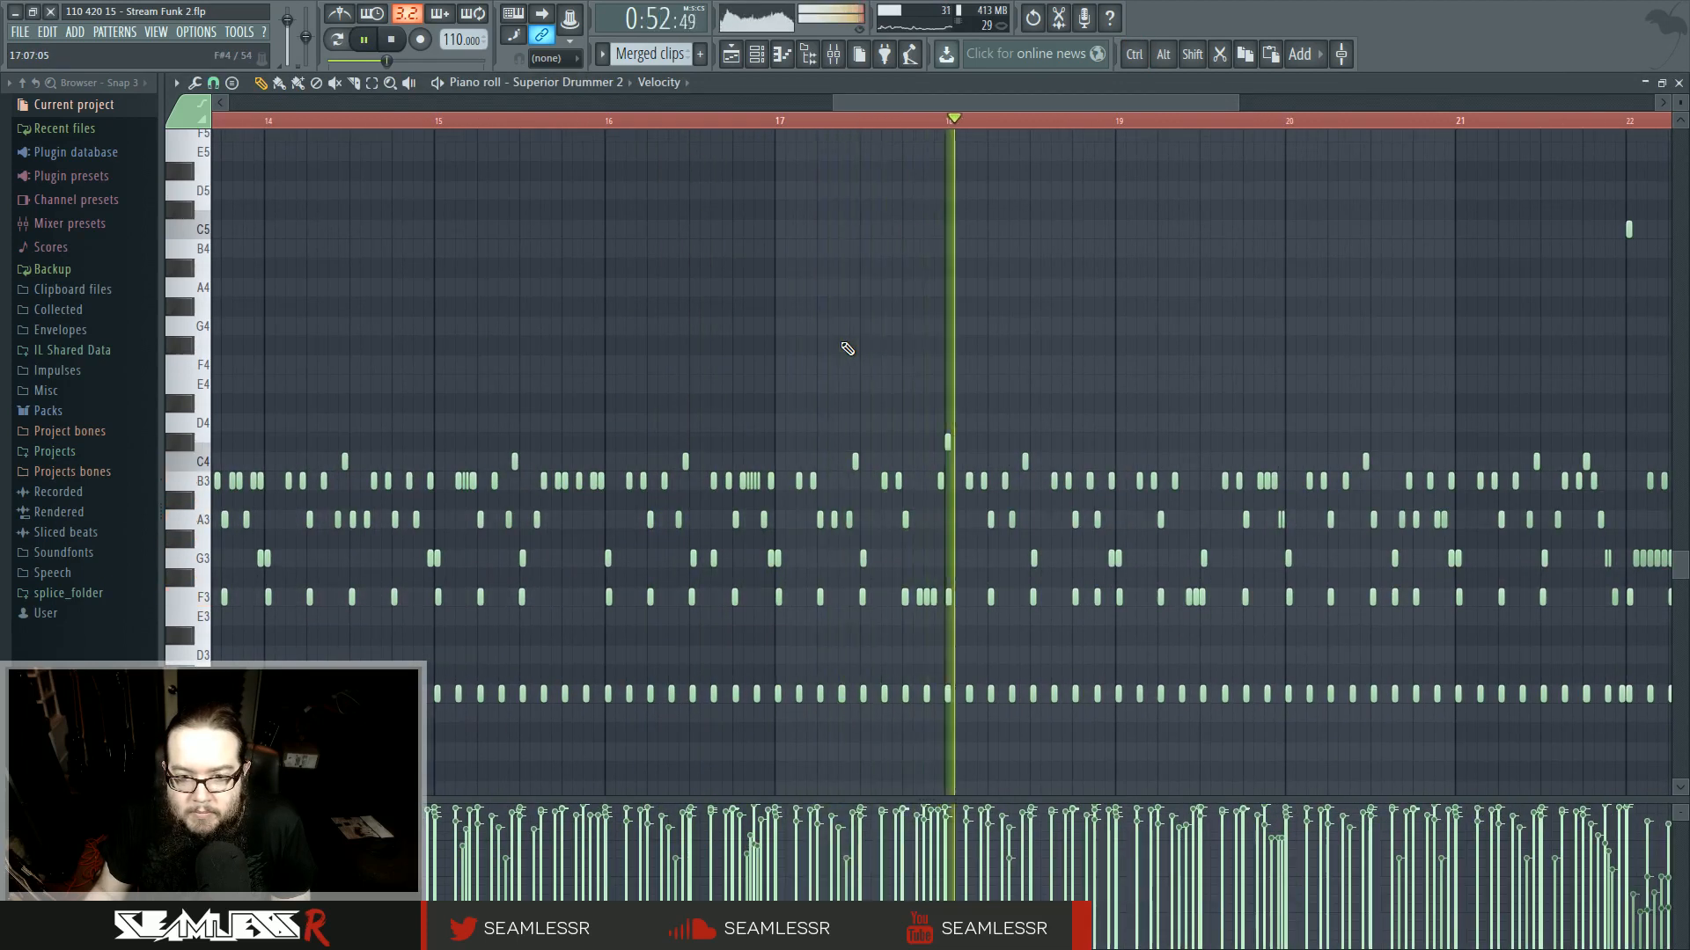
pyautogui.moveTo(1297, 356); pyautogui.dragTo(775, 354)
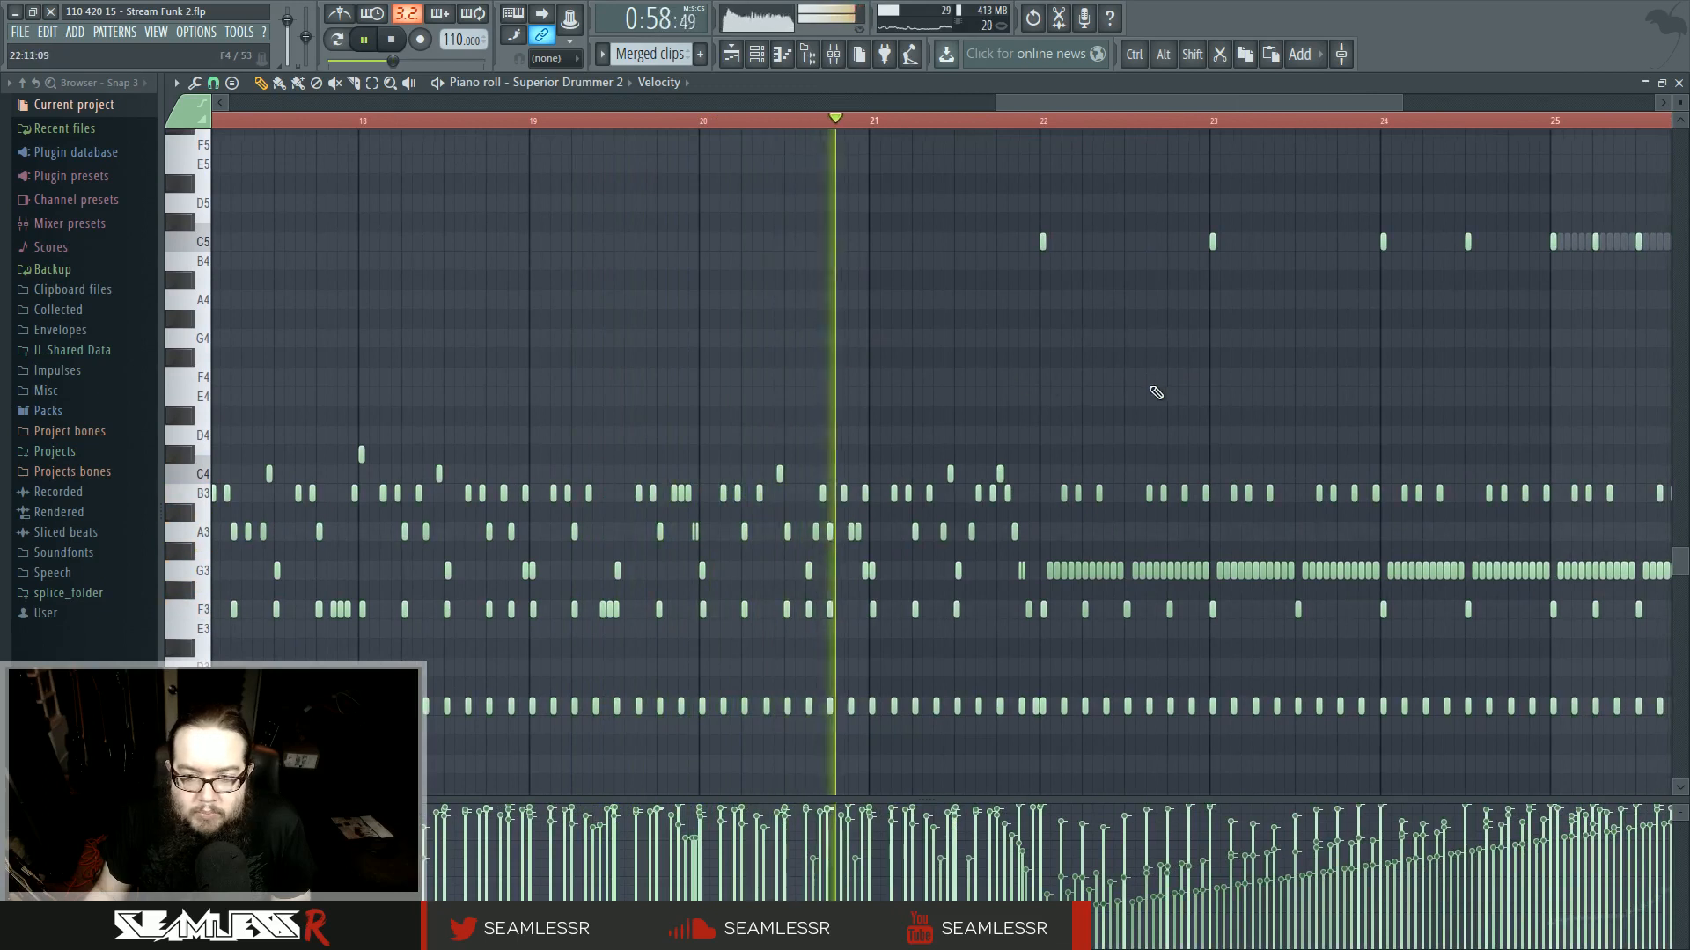
pyautogui.moveTo(1156, 392); pyautogui.dragTo(823, 401)
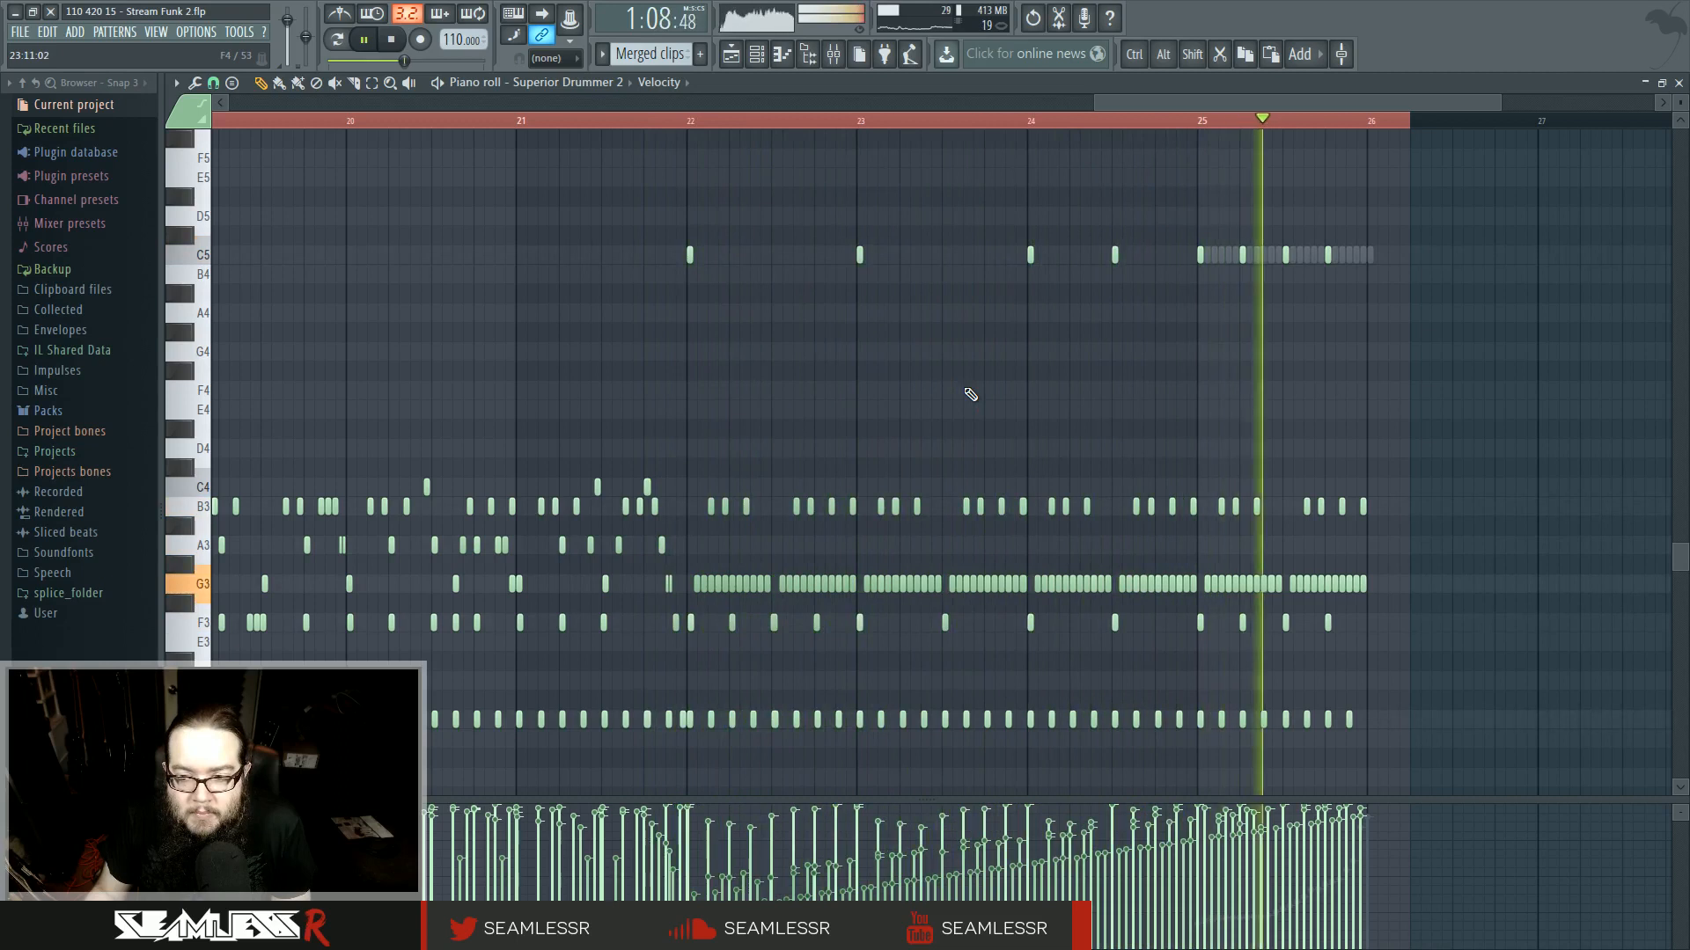
# - Switch to the playlist and play the closing section of the arrangement
pyautogui.click(742, 54)
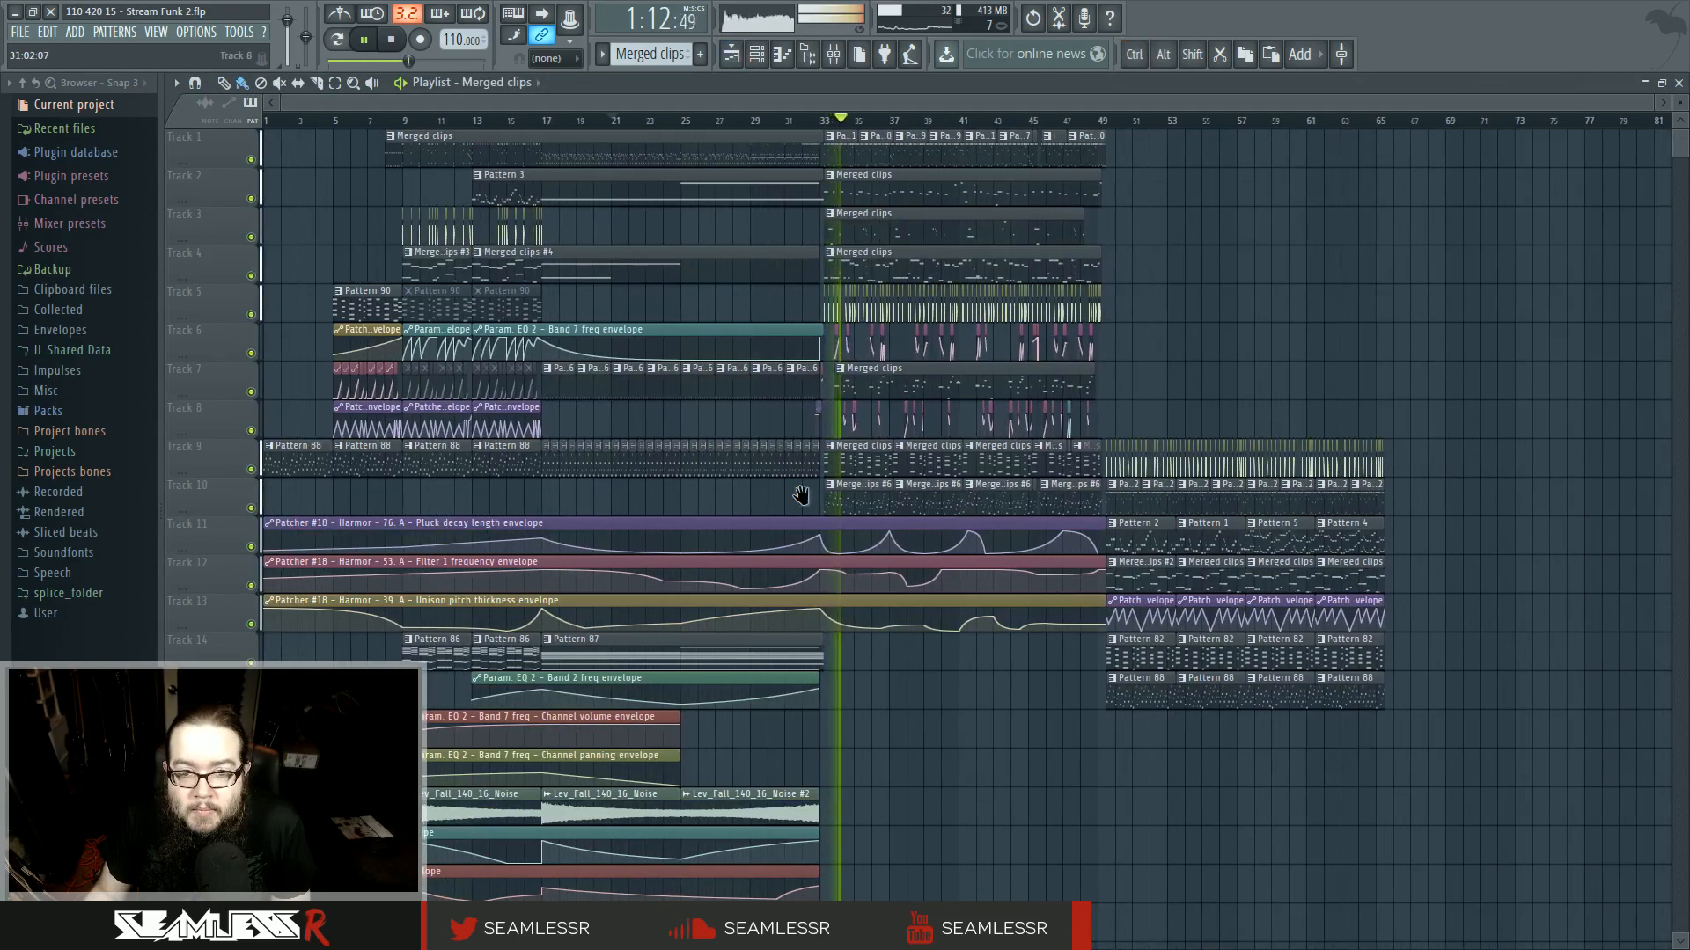
pyautogui.press('space')
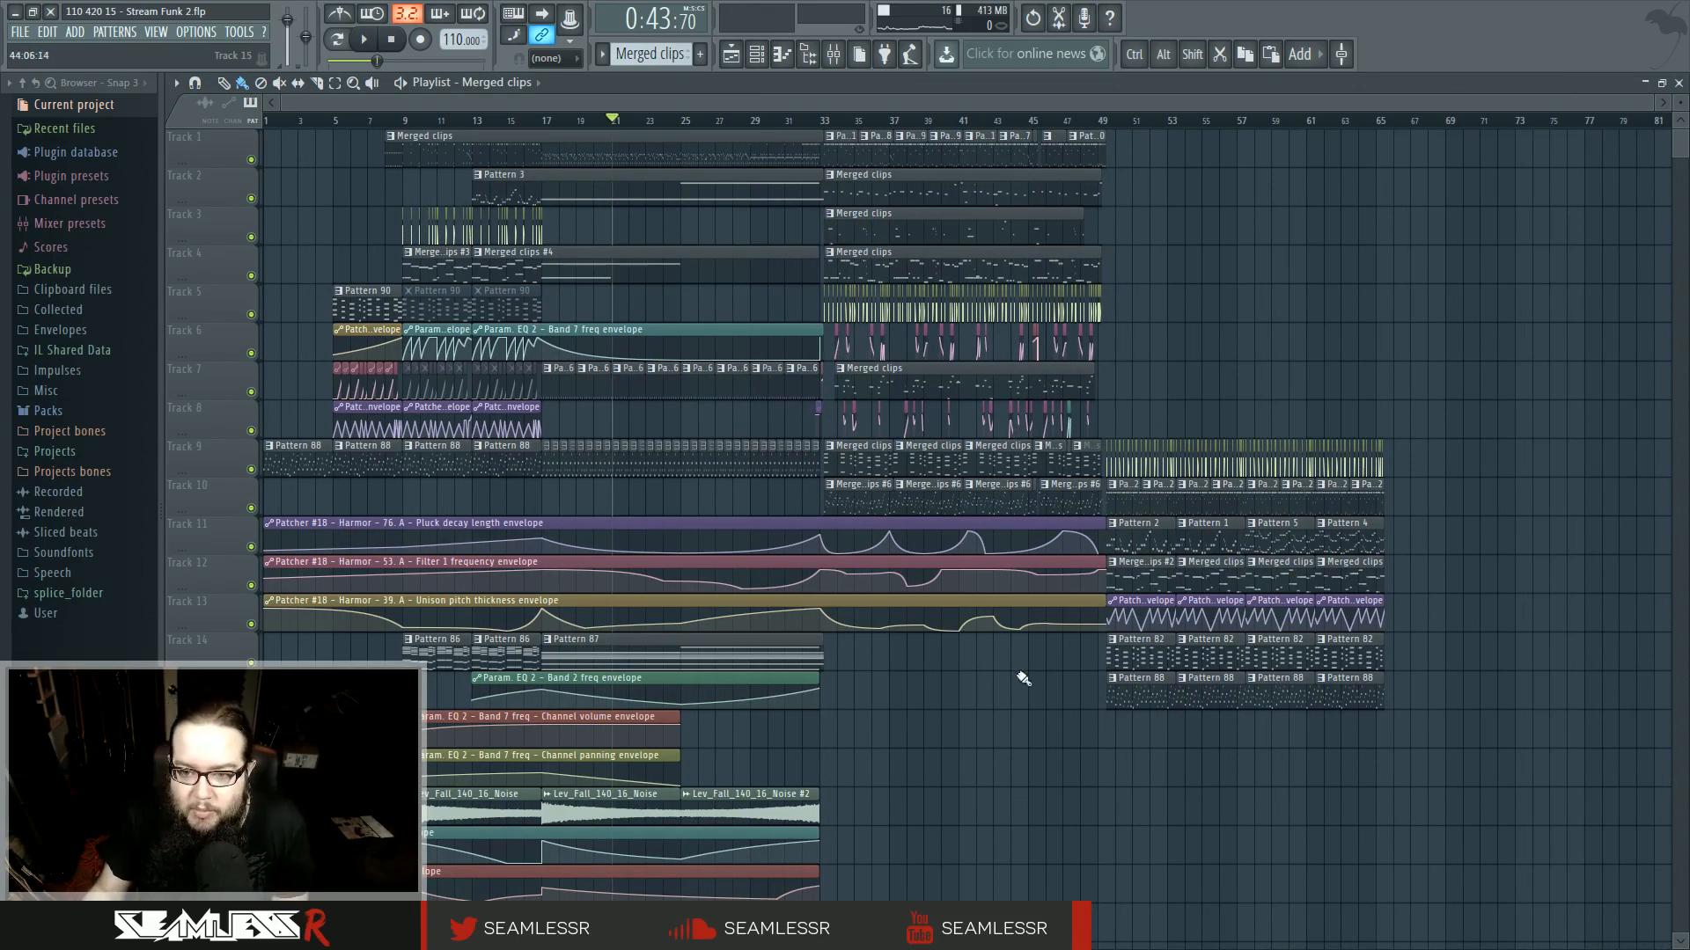
pyautogui.hscroll(5, 1024, 679)
pyautogui.click(1075, 120)
pyautogui.press('space')
pyautogui.scroll(3, 1171, 454)
pyautogui.scroll(4, 1218, 404)
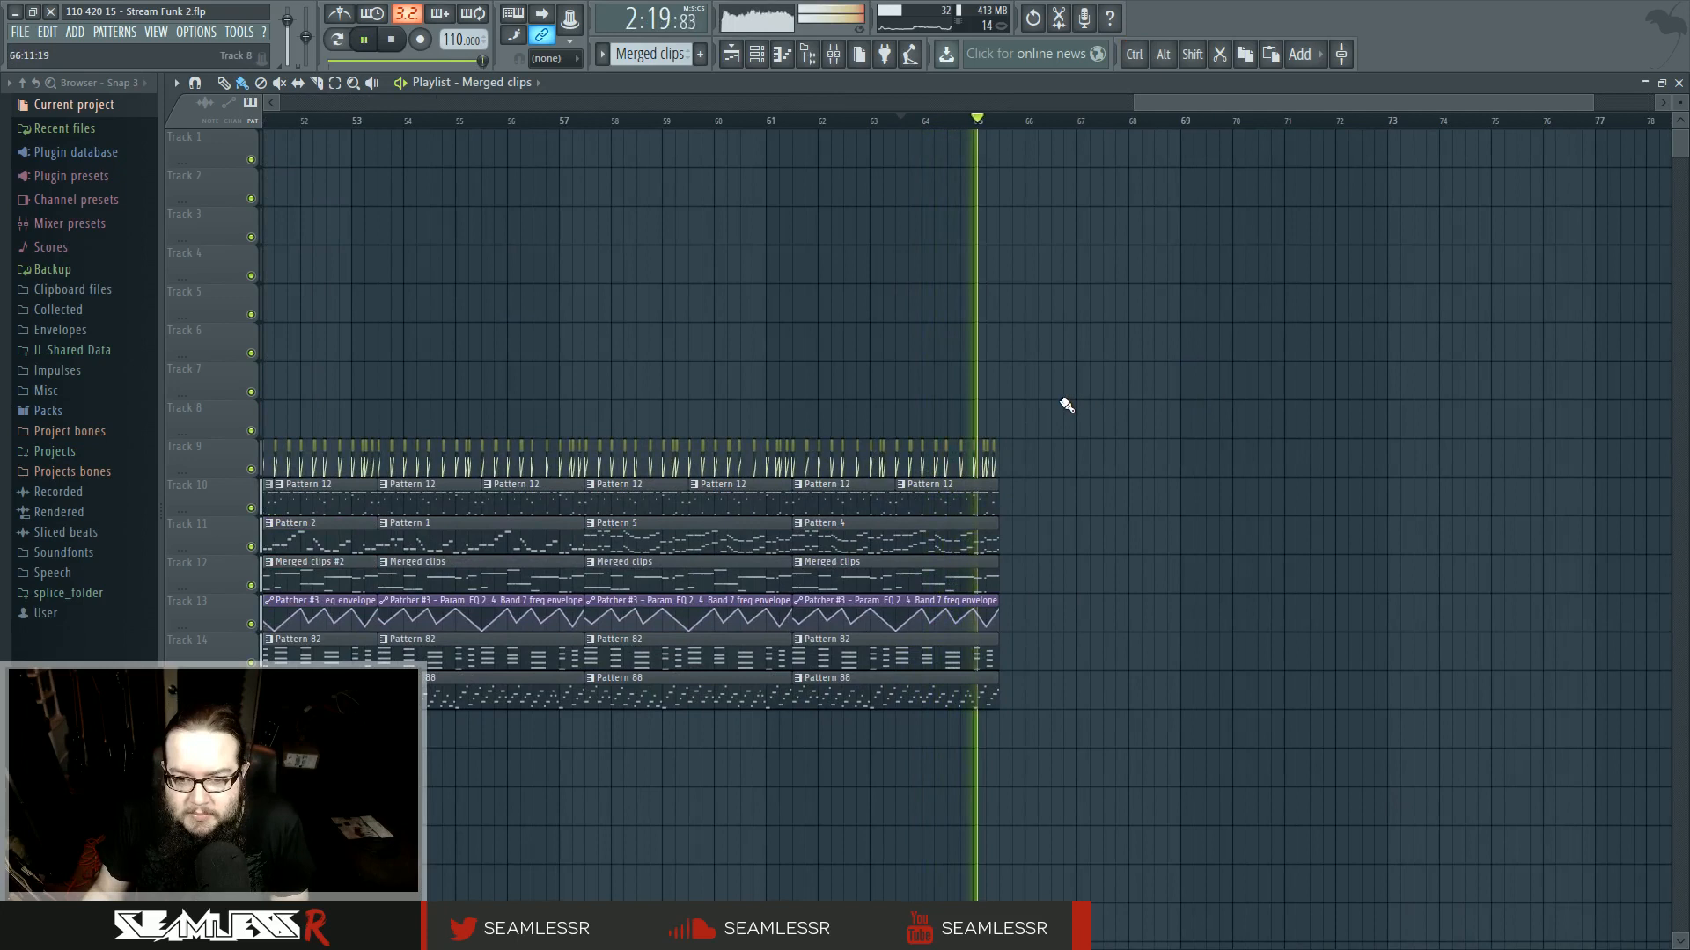
pyautogui.press('space')
pyautogui.scroll(-6, 1166, 509)
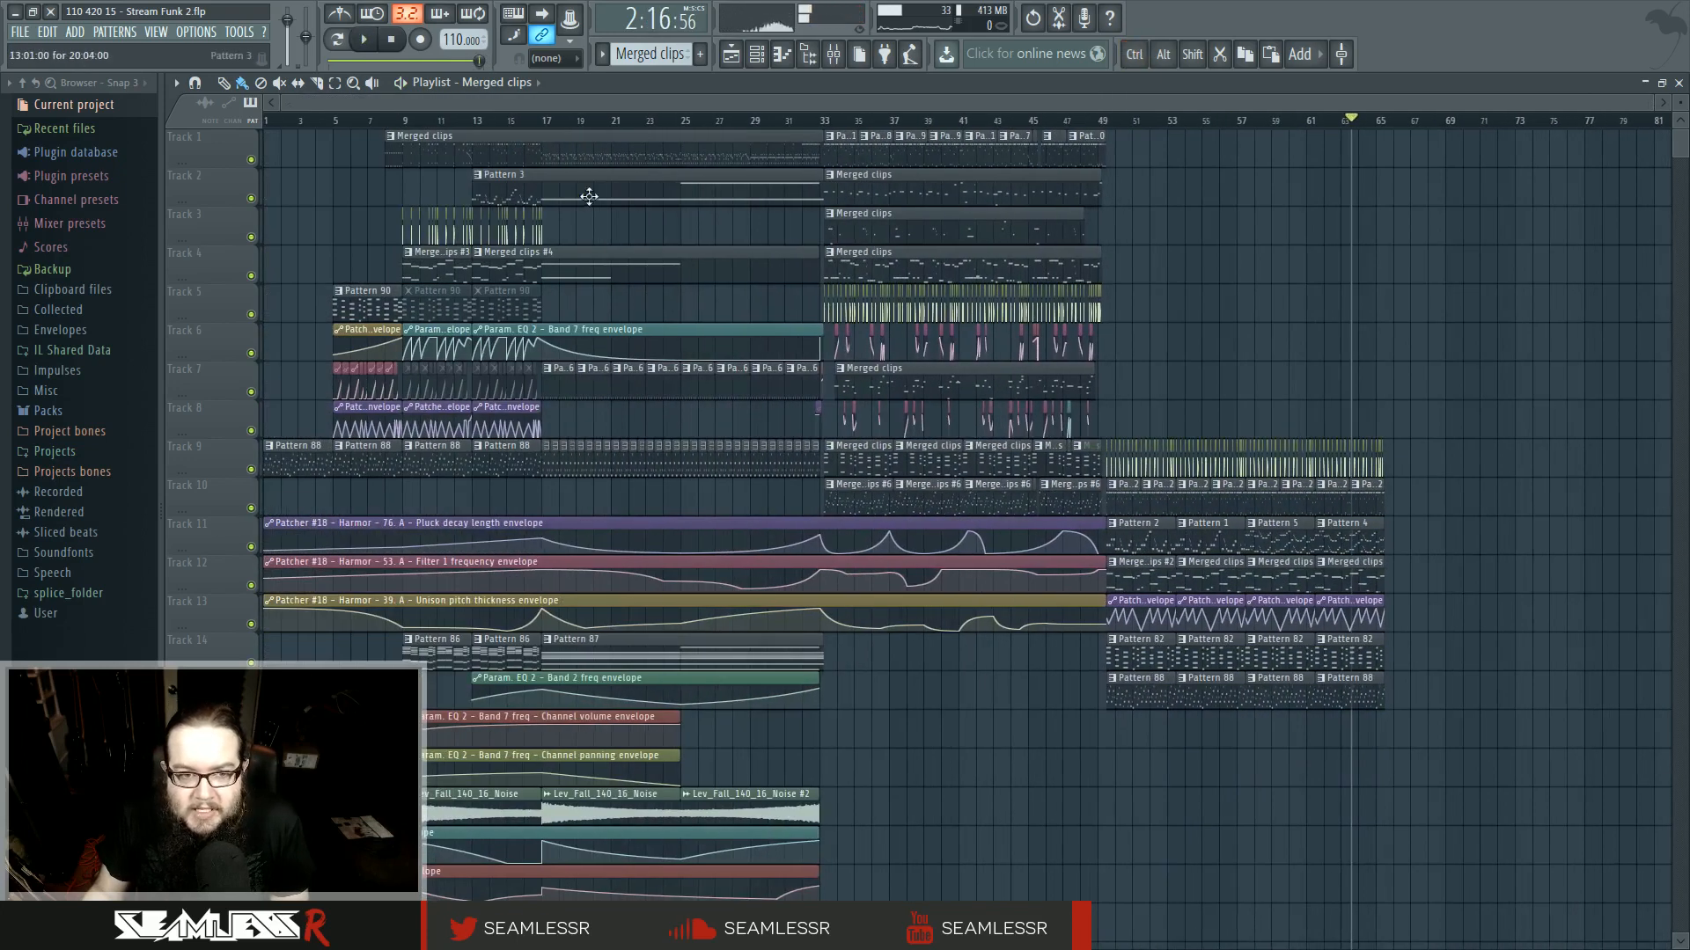
# - Play the arrangement from around bar 17 and again from around bar 62
pyautogui.click(542, 123)
pyautogui.press('space')
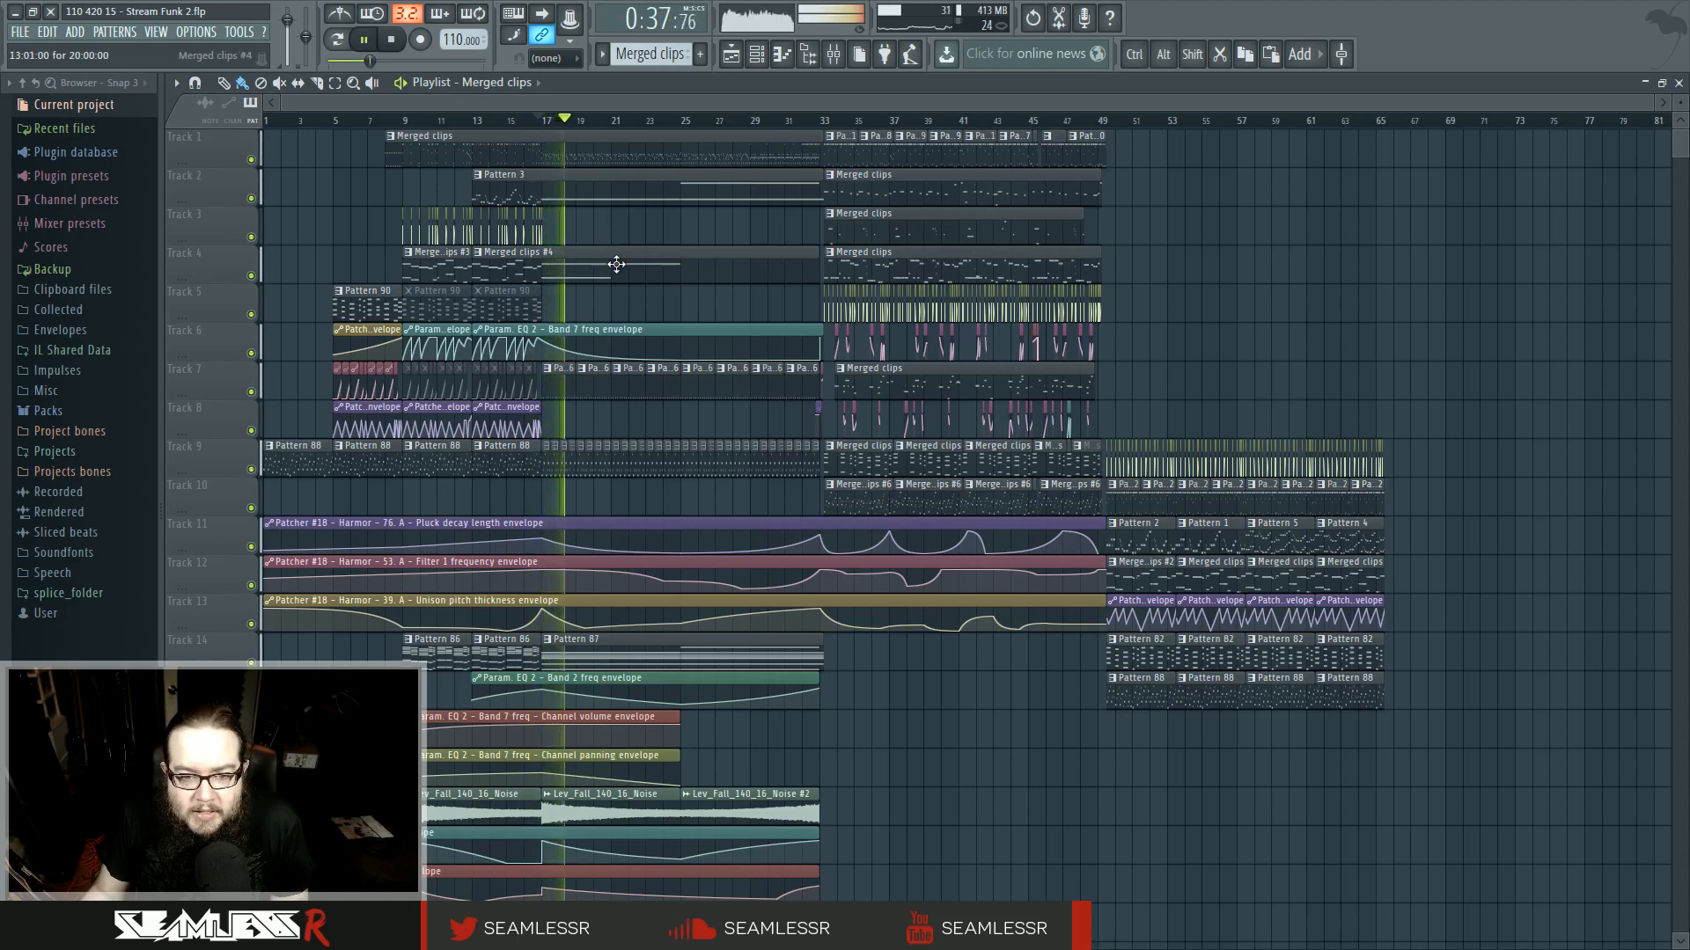
pyautogui.press('space')
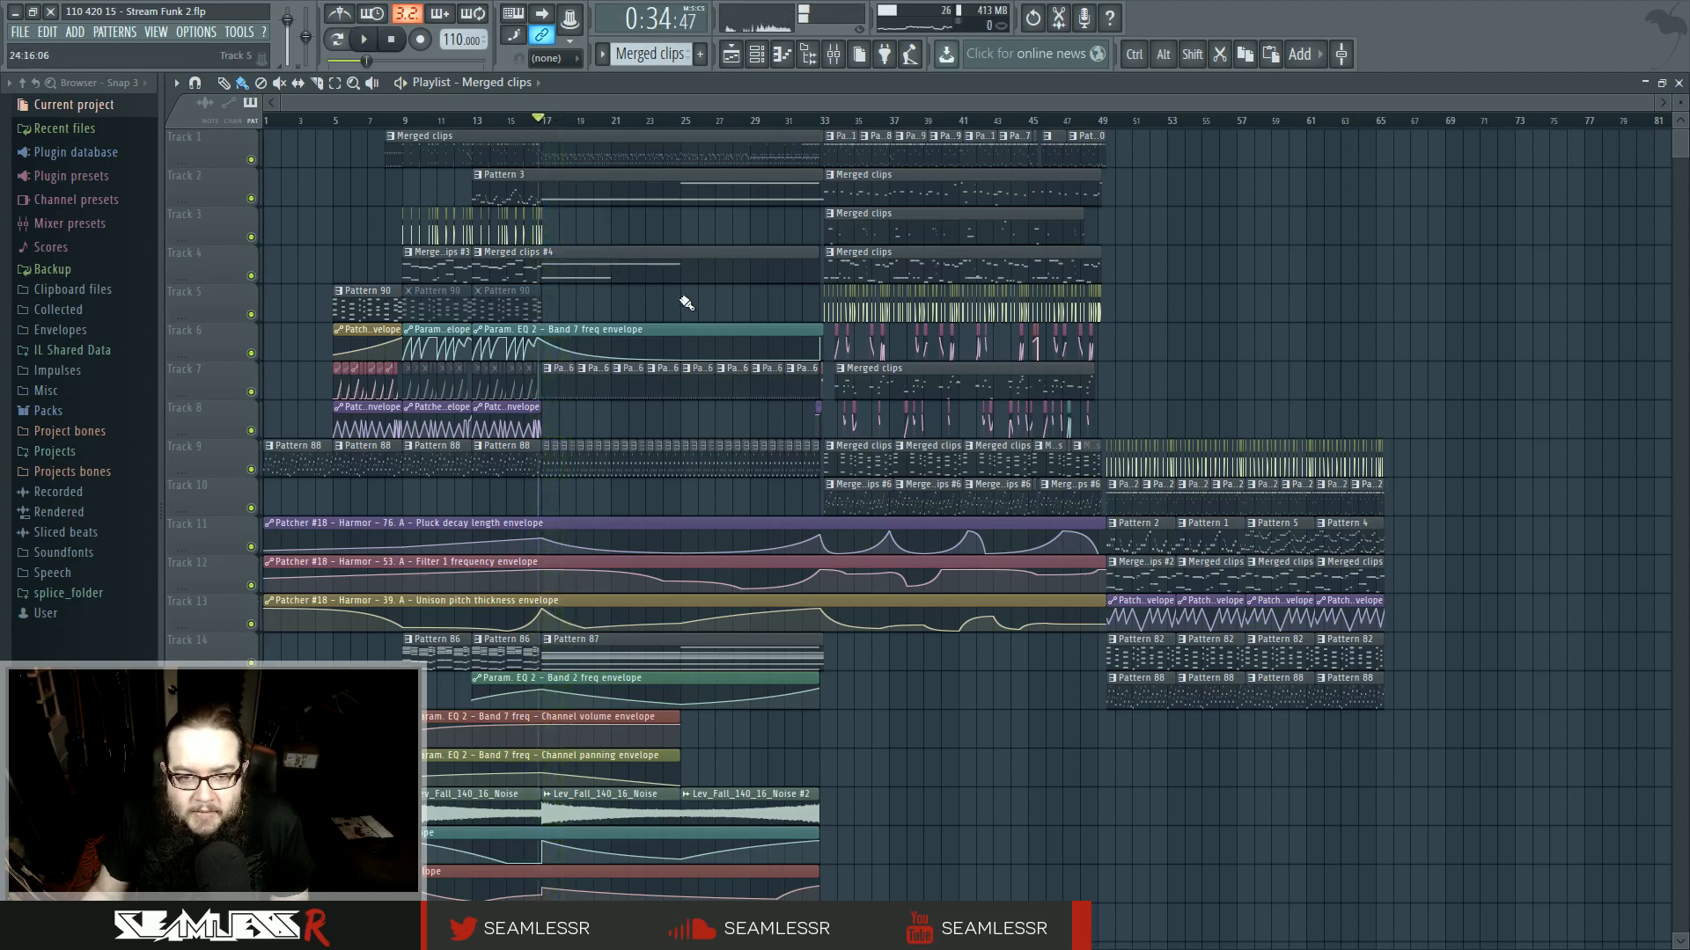
pyautogui.press('space')
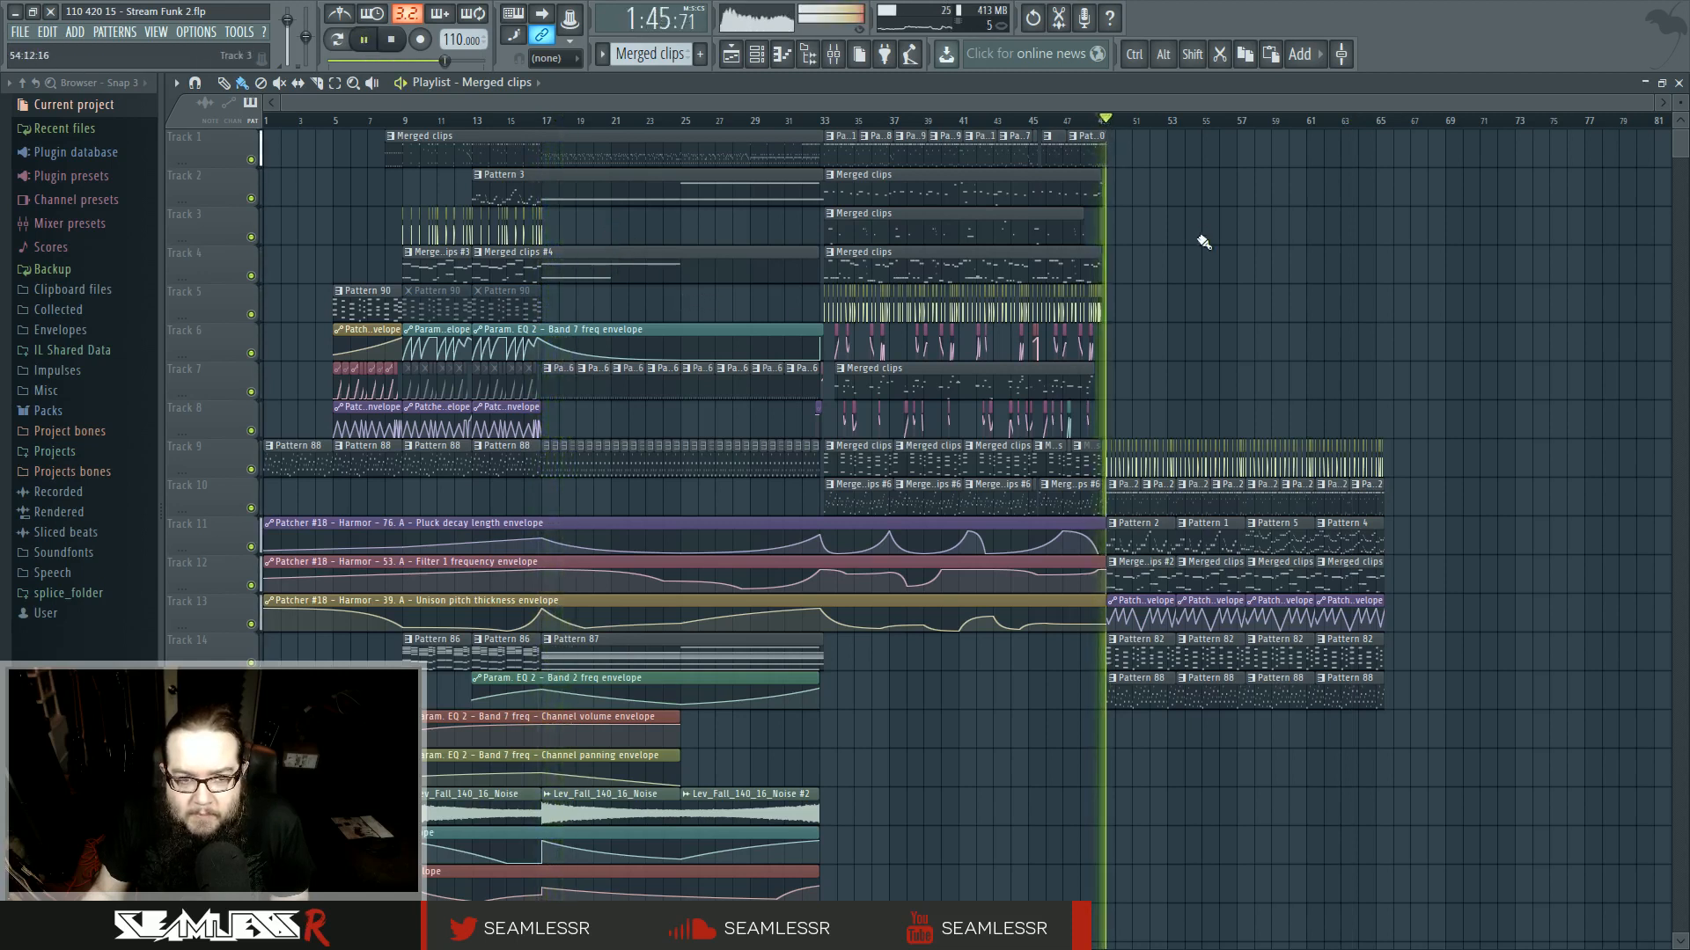
pyautogui.click(1328, 124)
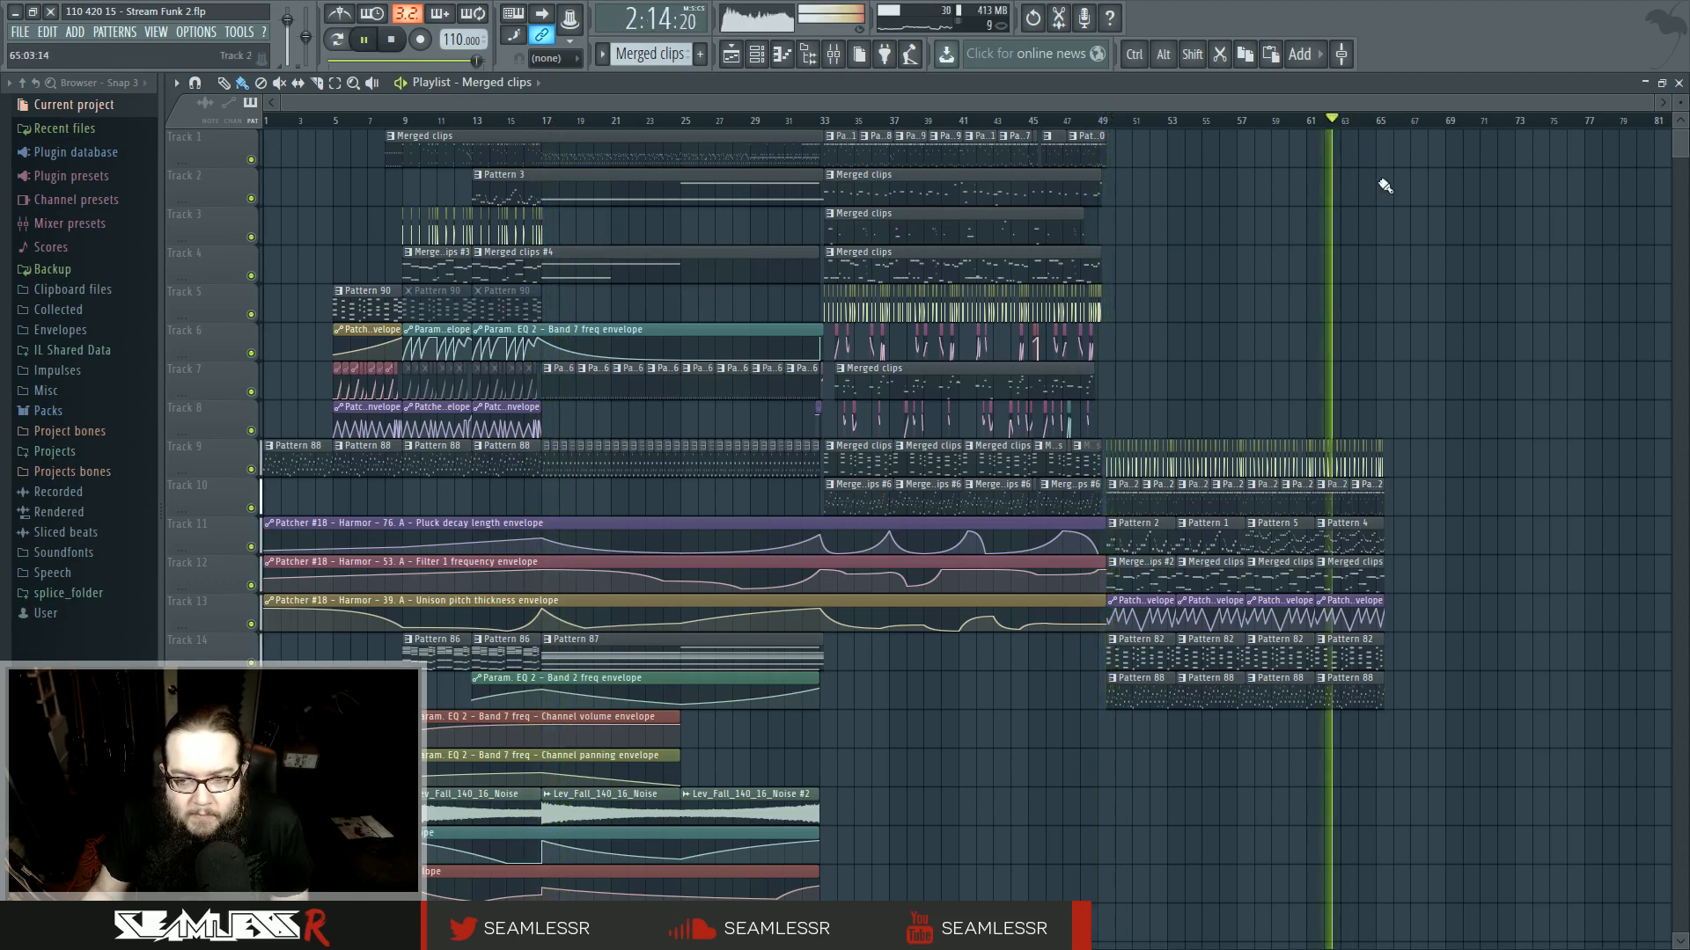
pyautogui.hscroll(2, 1222, 347)
pyautogui.scroll(3, 1222, 348)
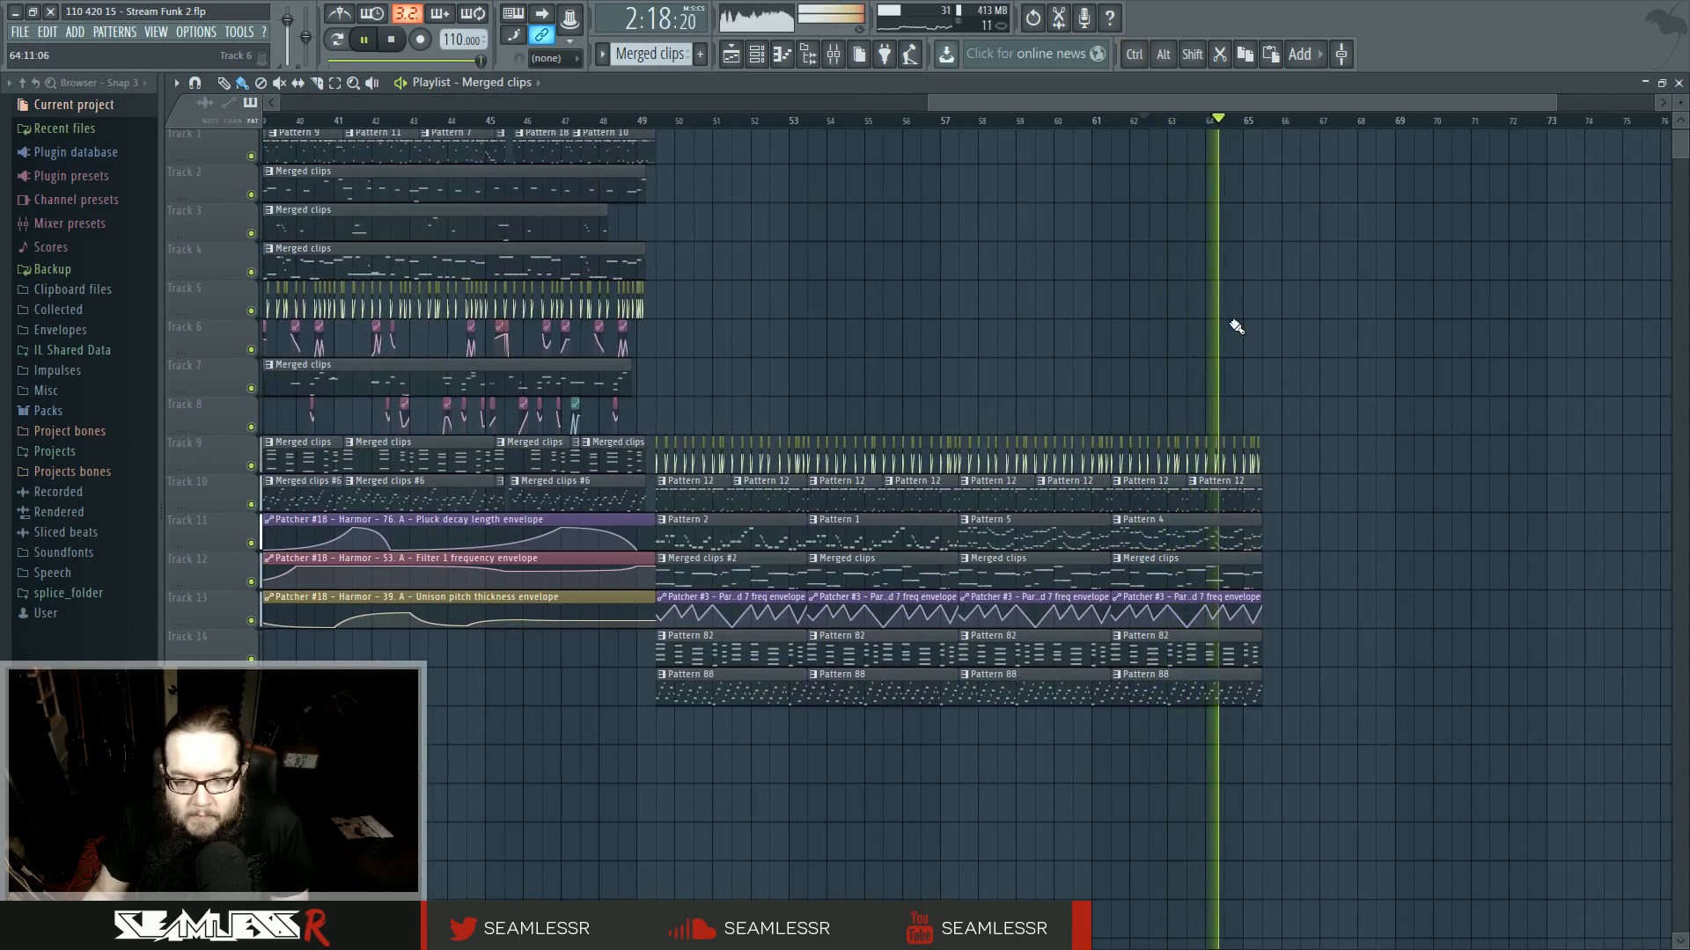
pyautogui.press('space')
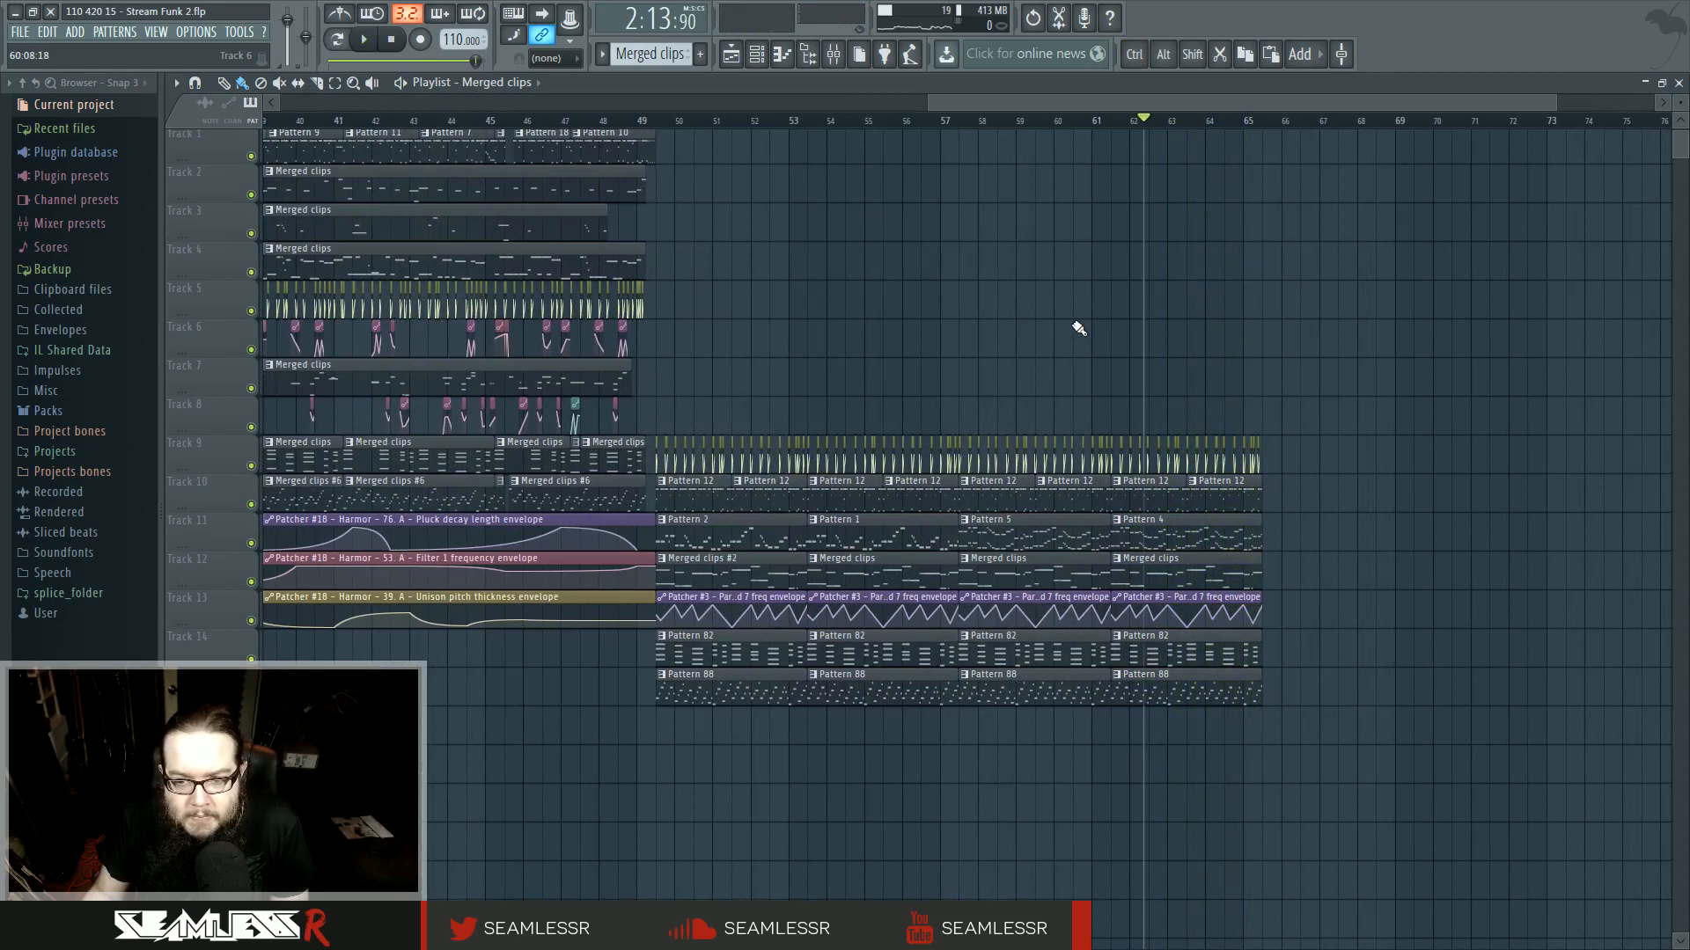
pyautogui.scroll(-4, 1037, 345)
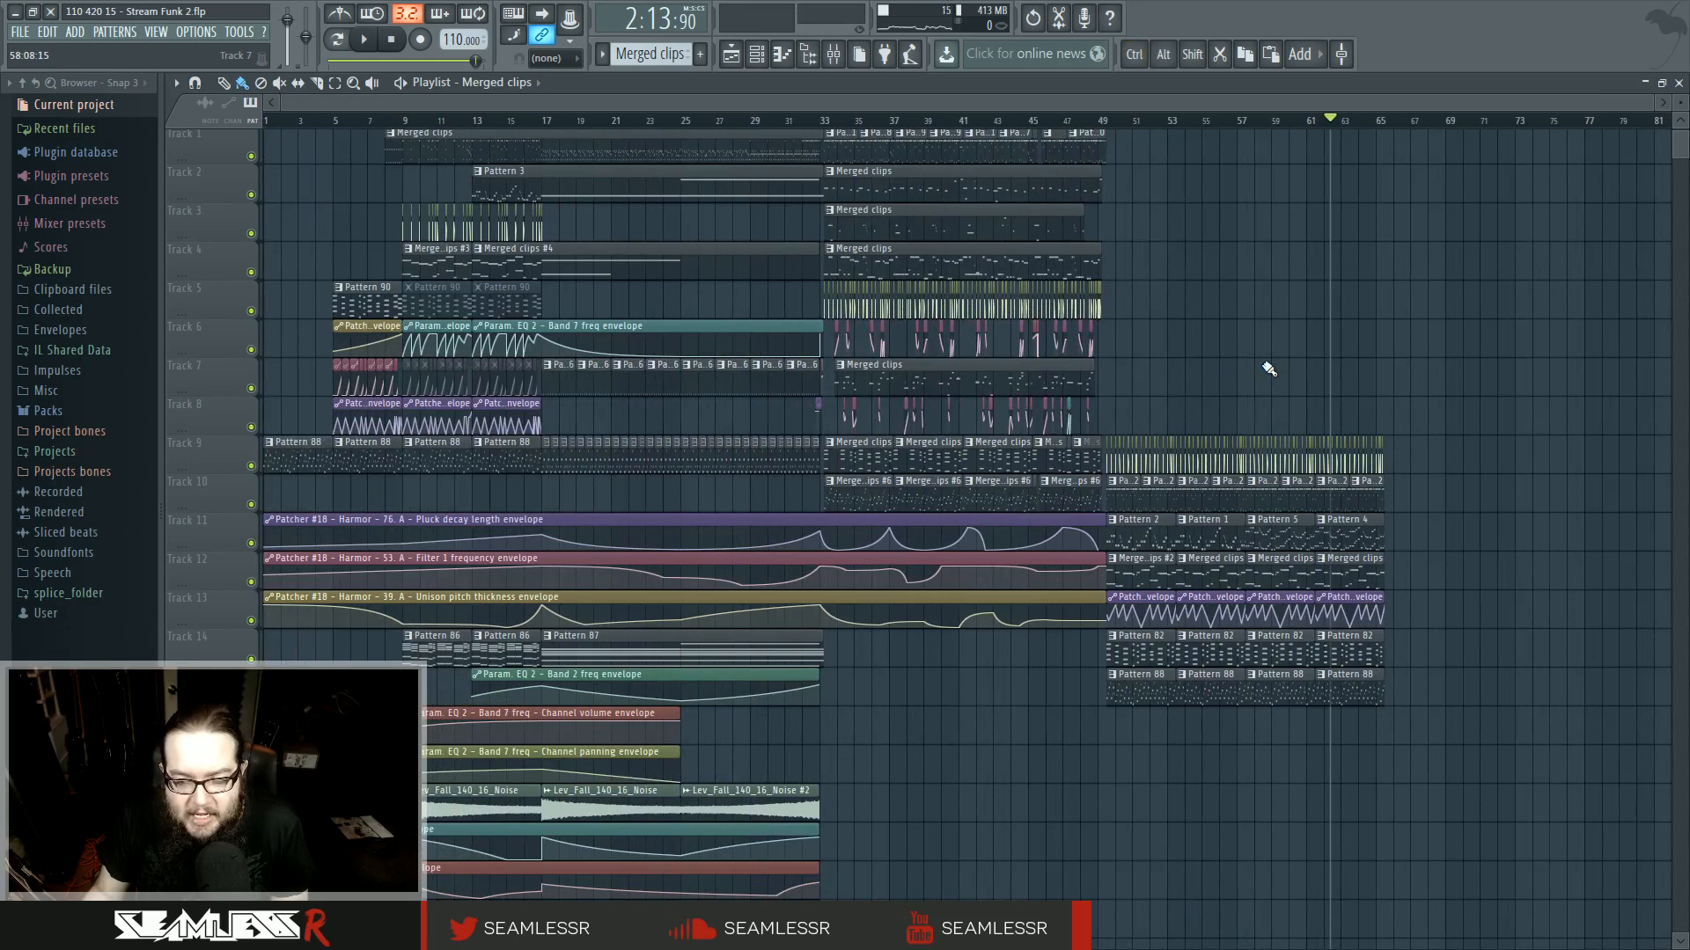
# - Browse the playlist arrangement, selecting a Pattern 82 clip and zooming into the section around bars 33 to 47
pyautogui.click(273, 124)
pyautogui.click(566, 122)
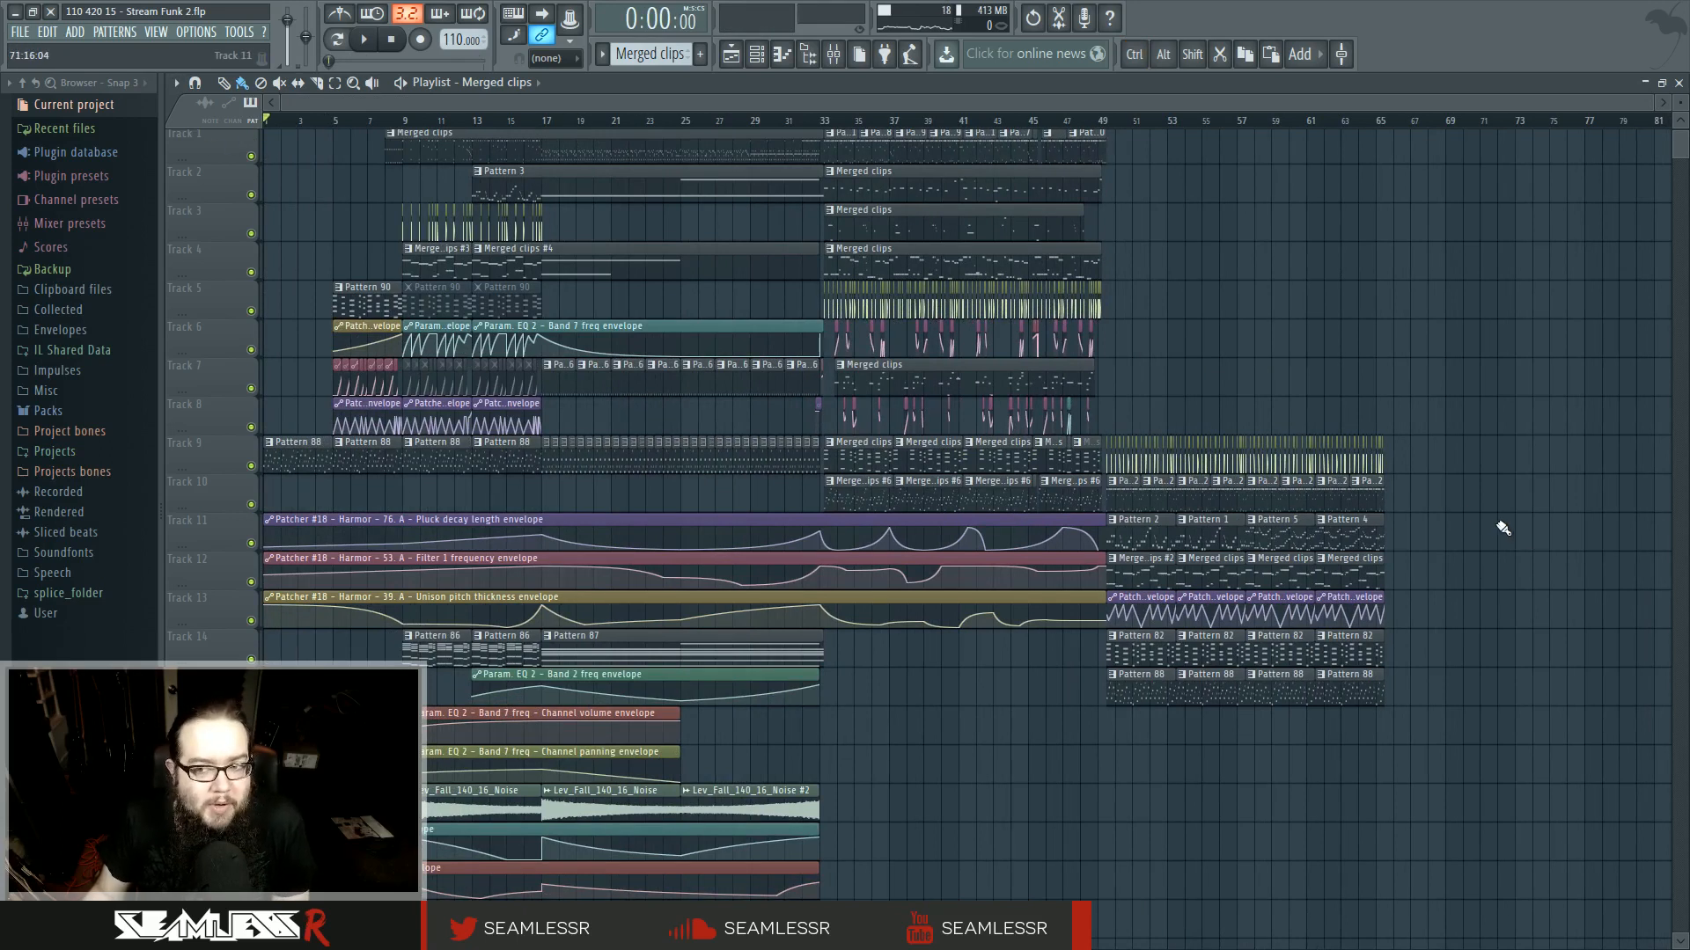
pyautogui.moveTo(624, 380); pyautogui.dragTo(739, 446)
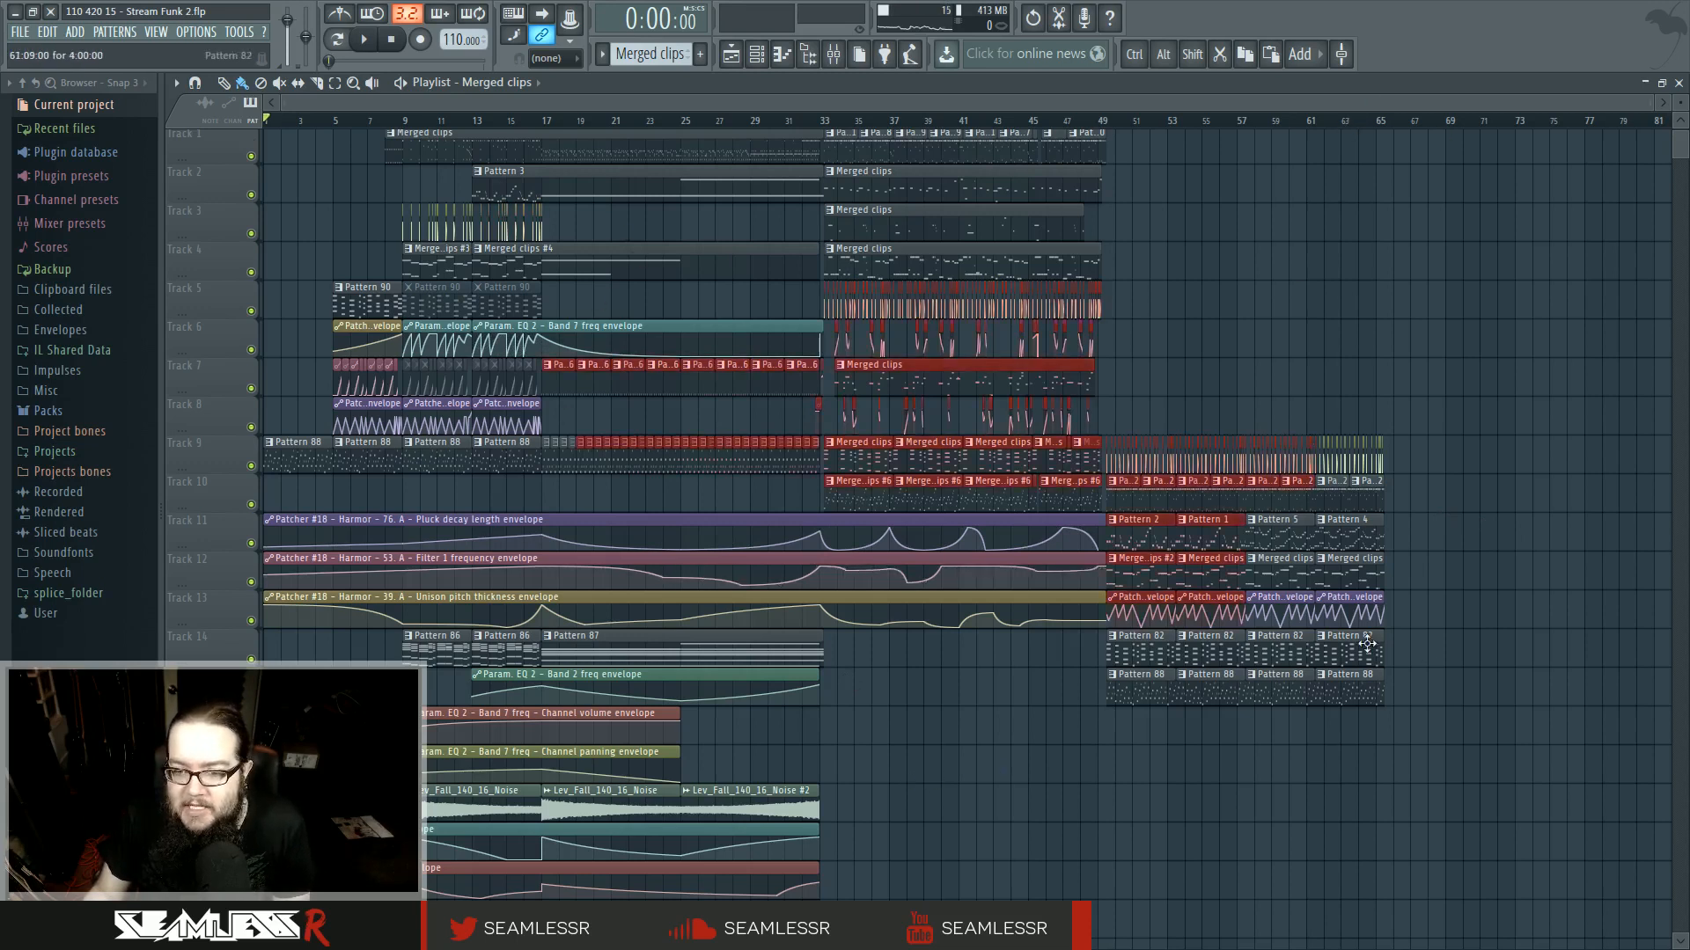
pyautogui.click(1367, 643)
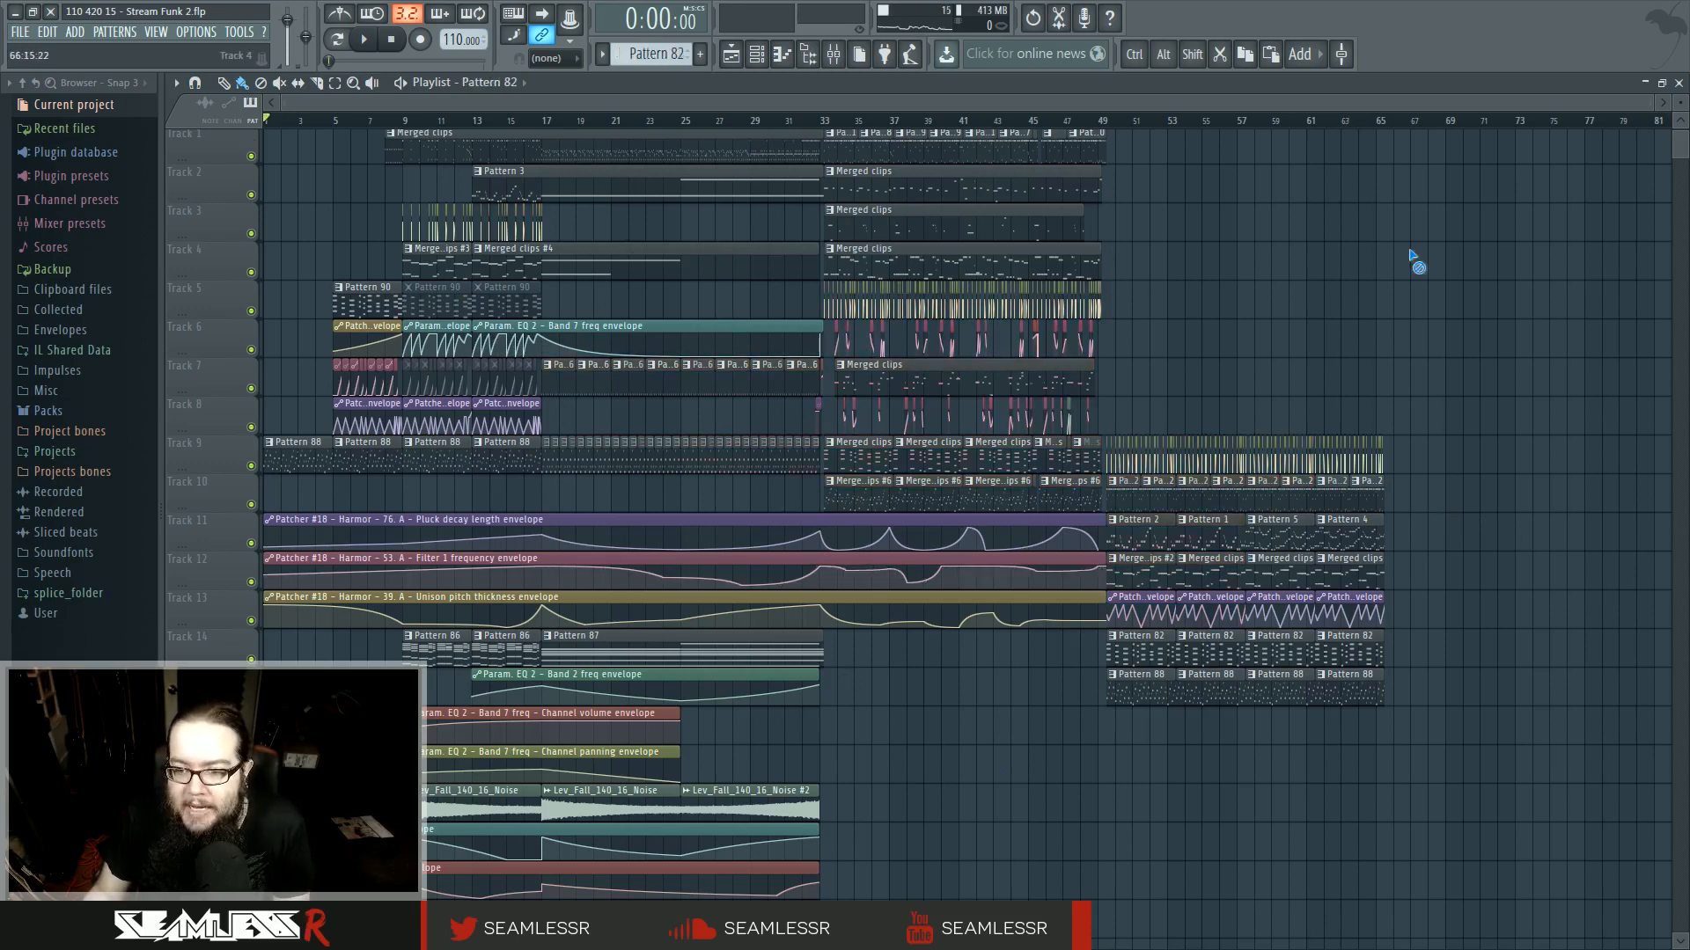
pyautogui.hscroll(5, 1426, 279)
pyautogui.click(1411, 227)
pyautogui.hscroll(-3, 836, 432)
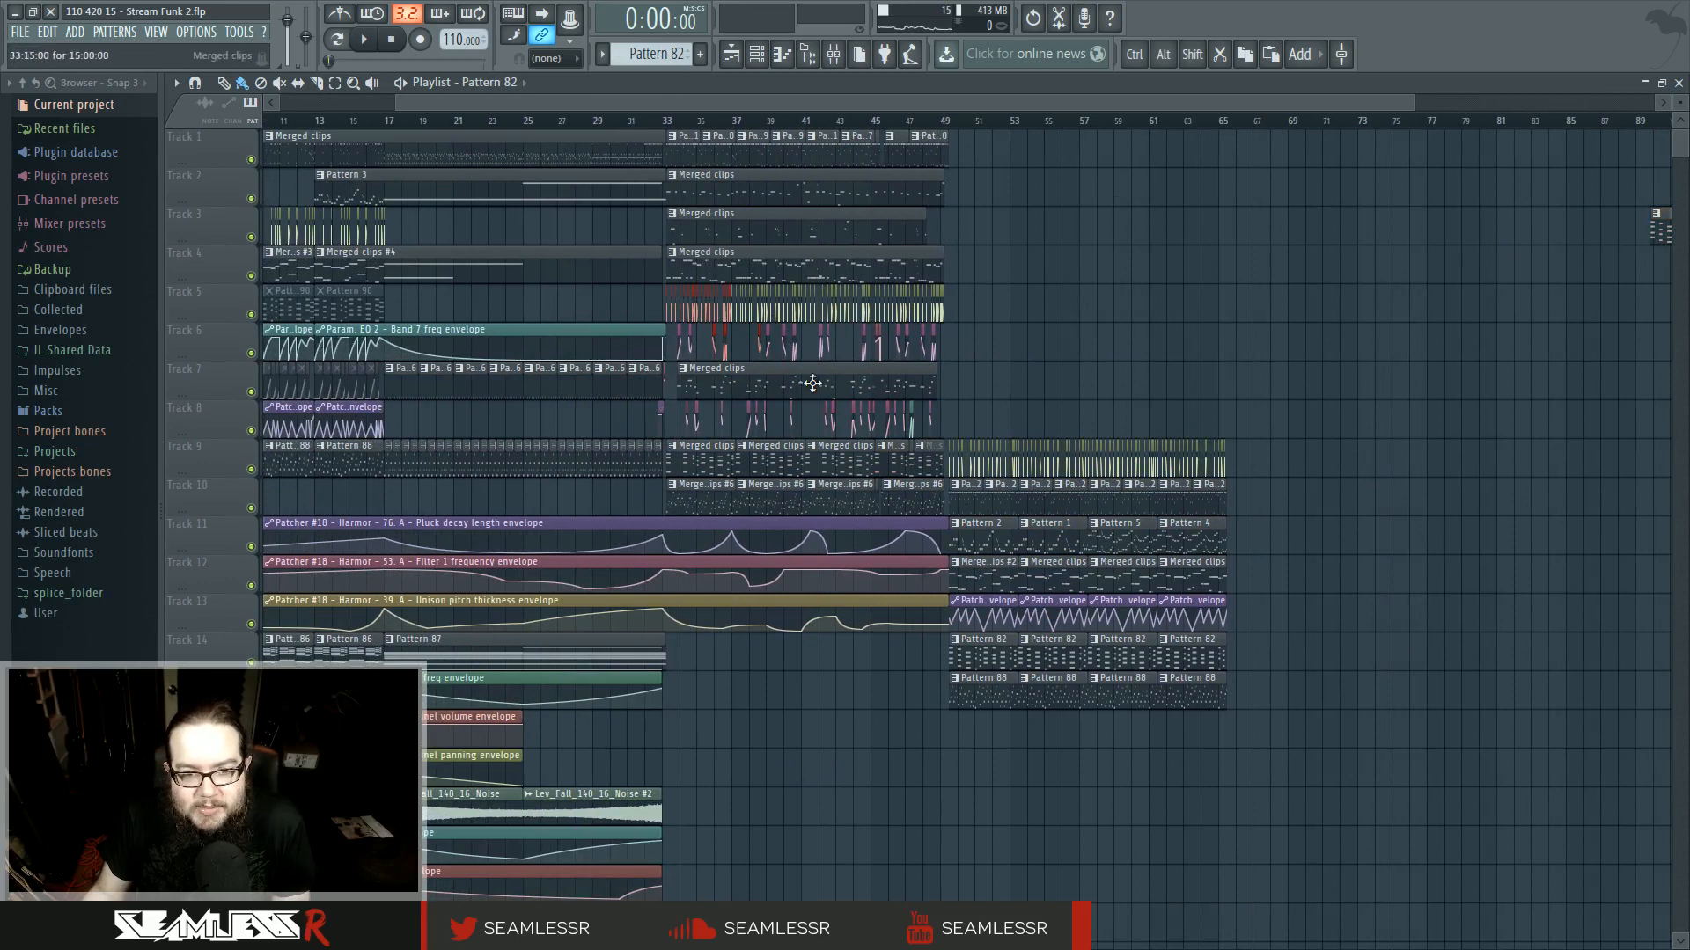
pyautogui.scroll(5, 727, 324)
pyautogui.moveTo(703, 331); pyautogui.dragTo(700, 332)
pyautogui.hotkey('ctrl', 'd')
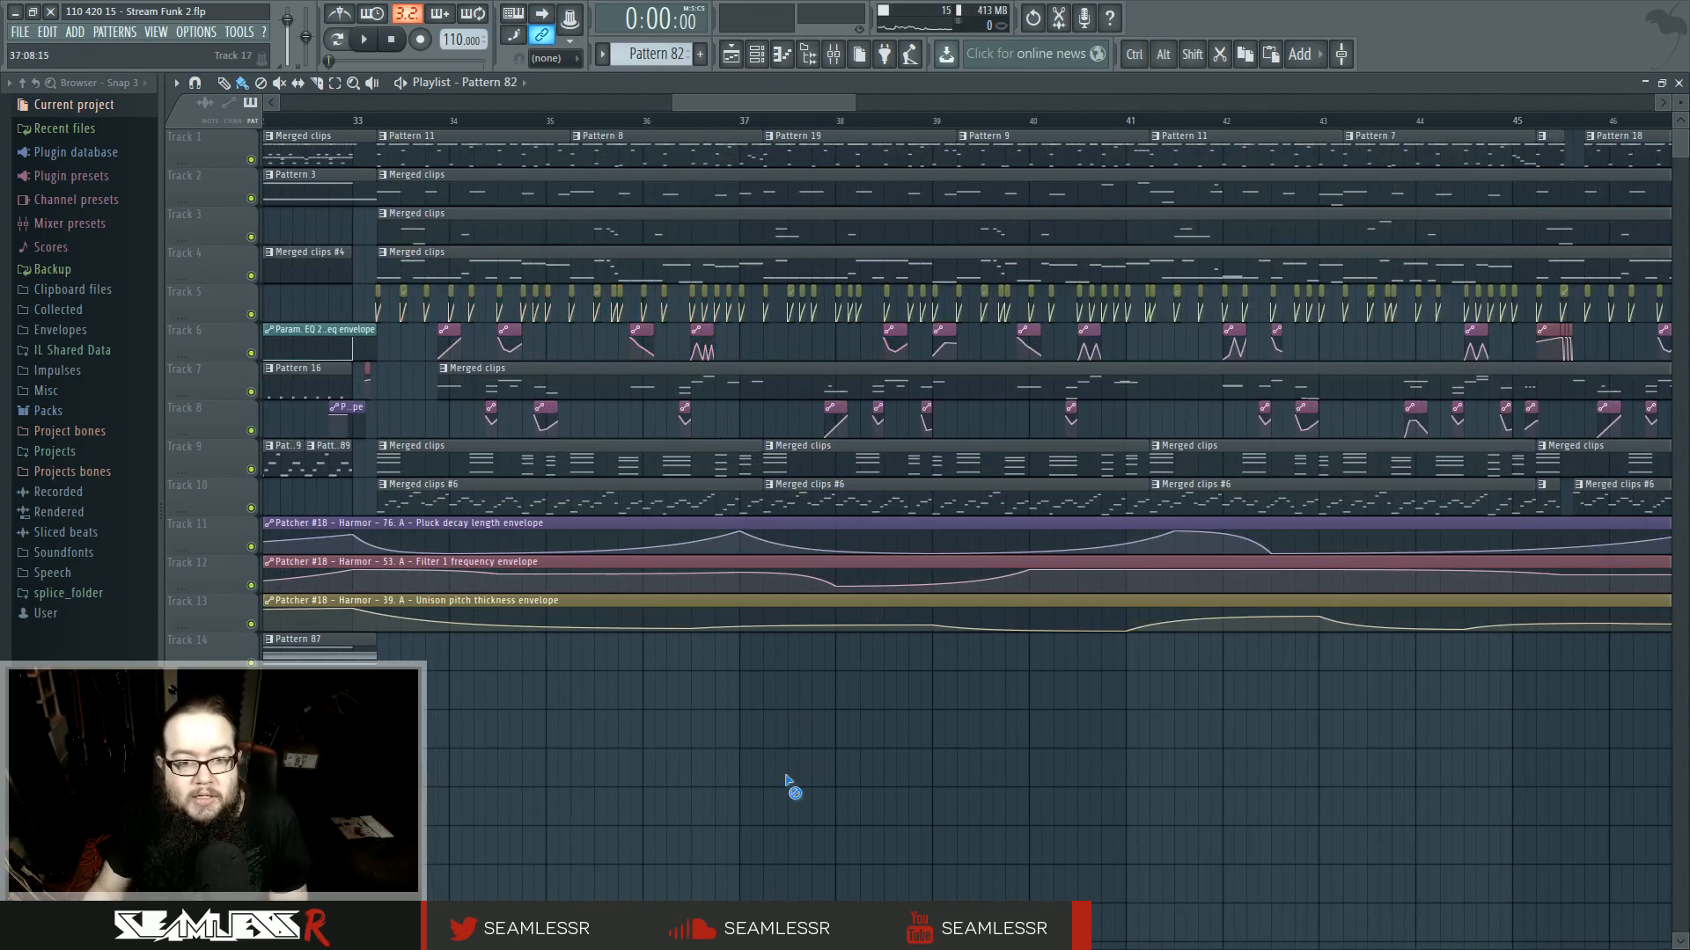
pyautogui.scroll(-4, 788, 780)
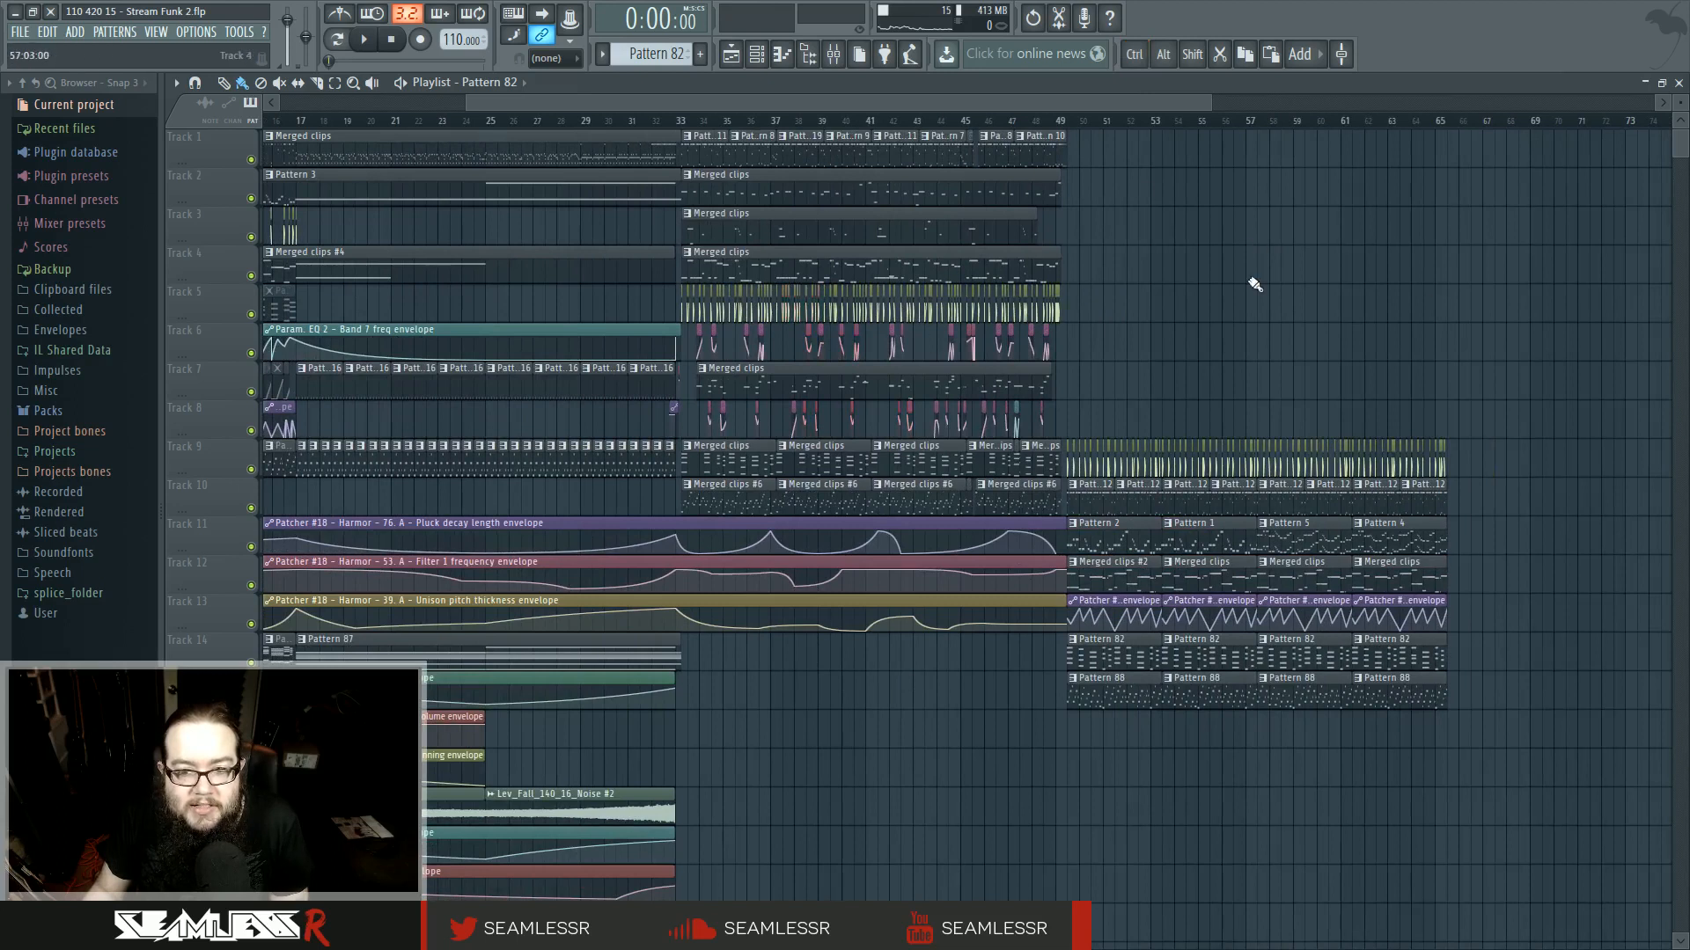
# - Zoom into the closing bars of the arrangement and play them back from around bar 65
pyautogui.scroll(5, 1238, 336)
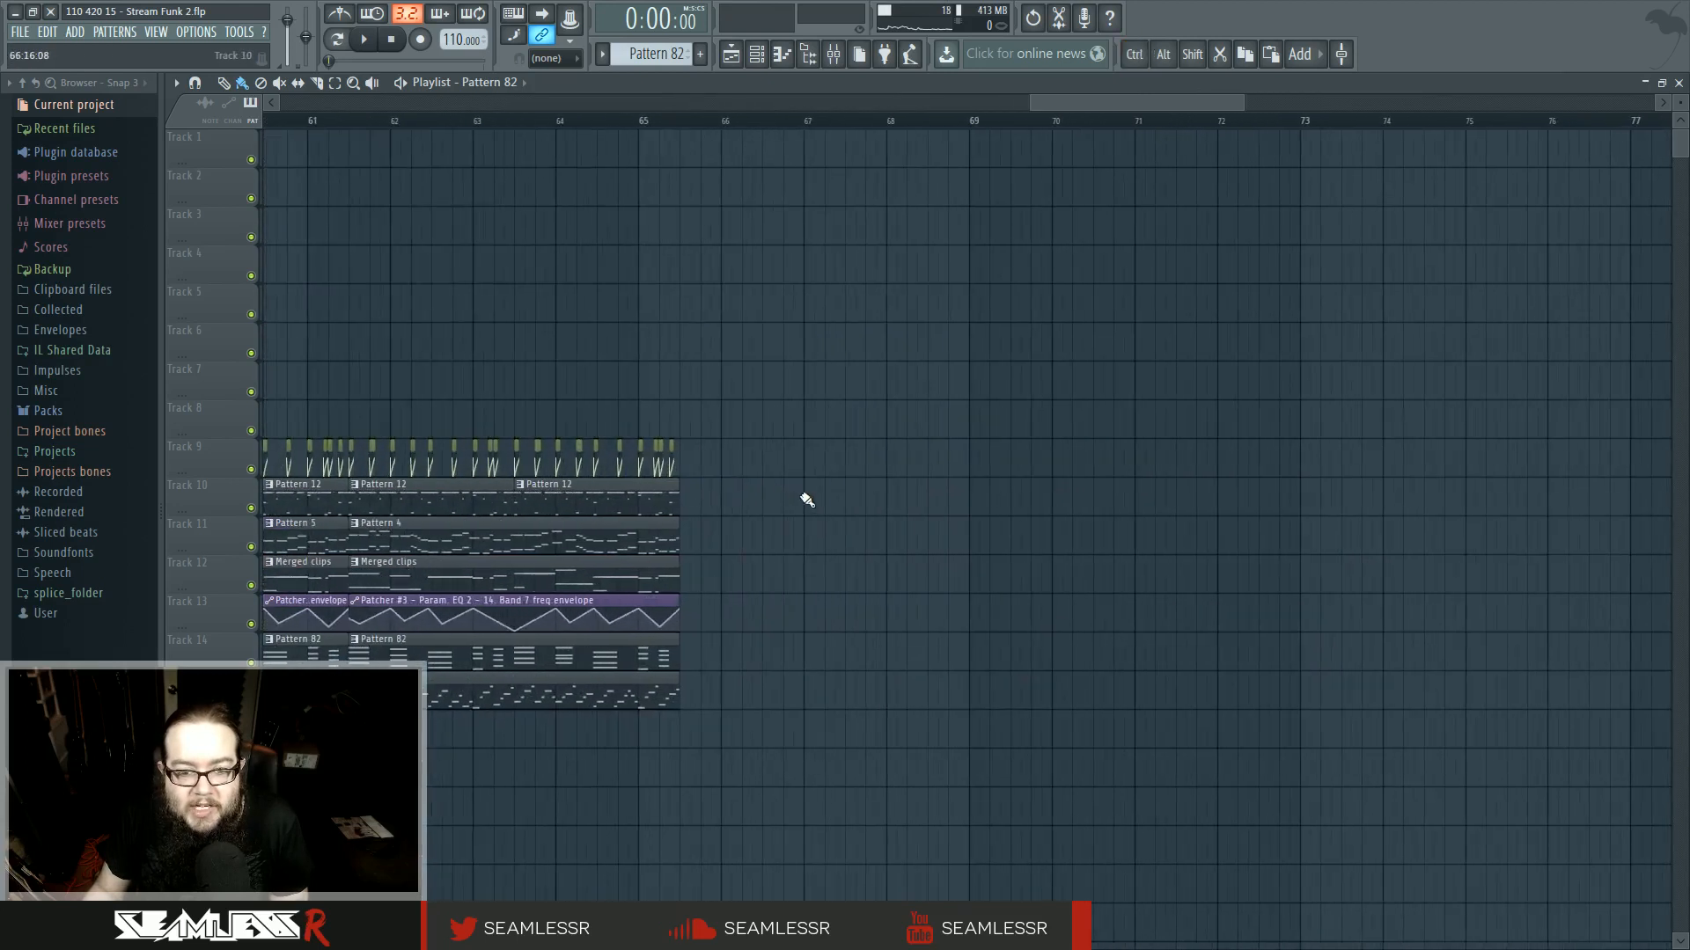
pyautogui.click(833, 121)
pyautogui.press('space')
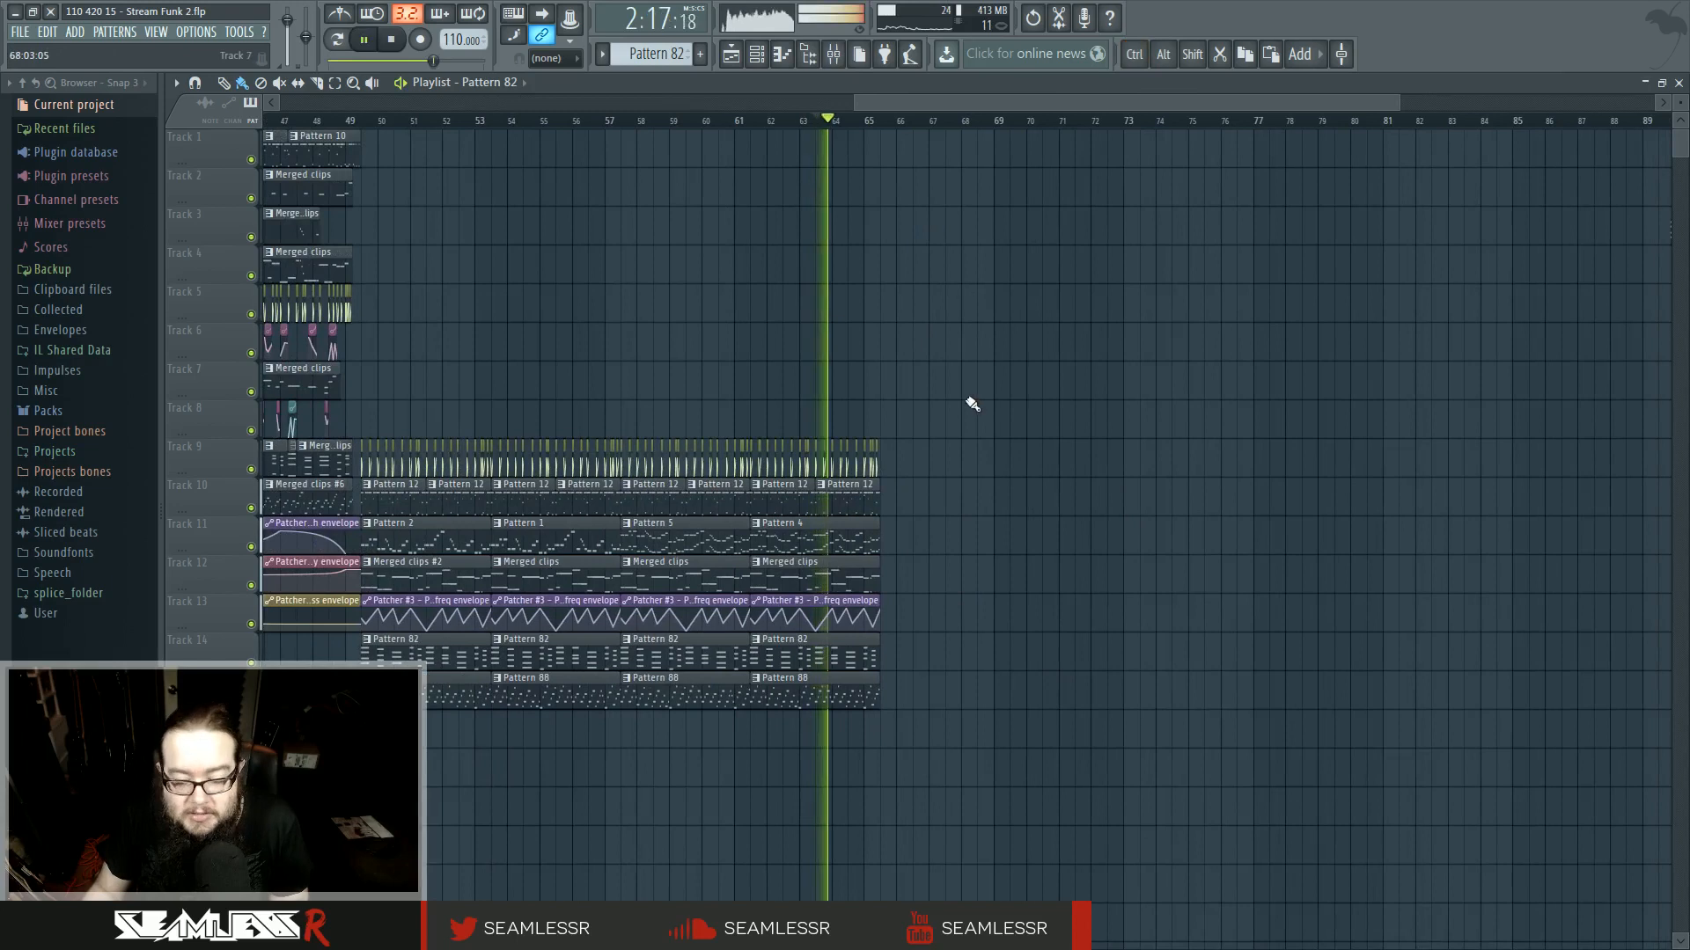
pyautogui.scroll(2, 986, 502)
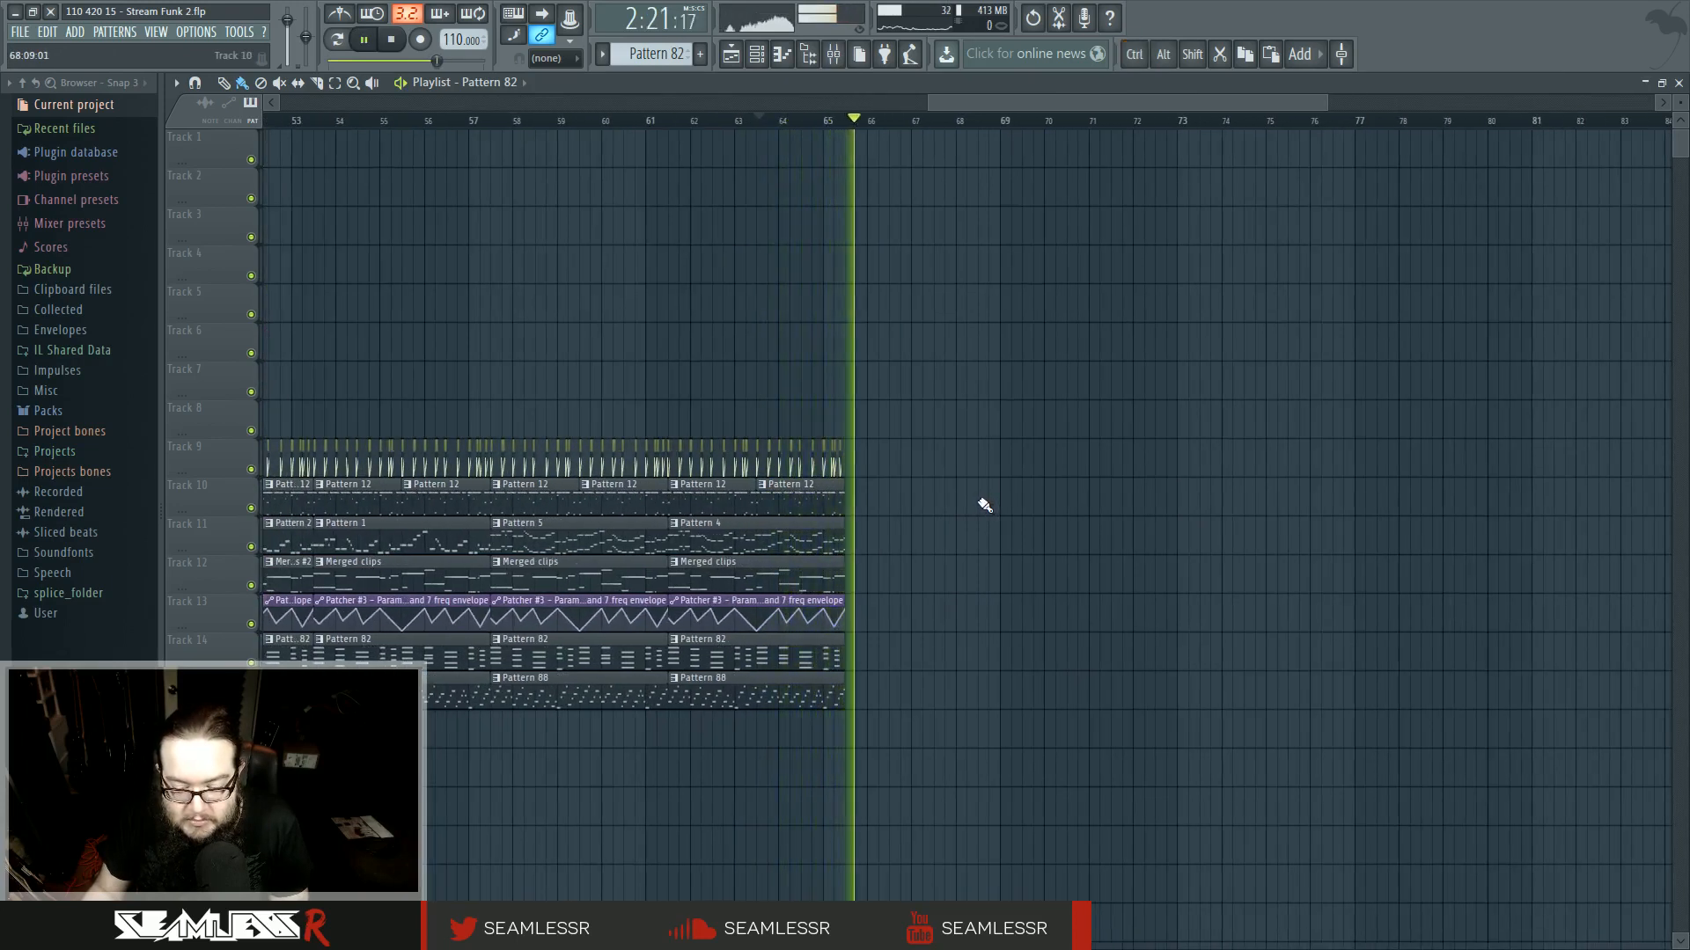
pyautogui.scroll(3, 931, 539)
pyautogui.click(724, 121)
pyautogui.moveTo(851, 543); pyautogui.dragTo(964, 565)
pyautogui.press('space')
# - Make the last Pattern 12 clip on Track 10 unique and open it in the piano roll in pattern mode
pyautogui.click(726, 488)
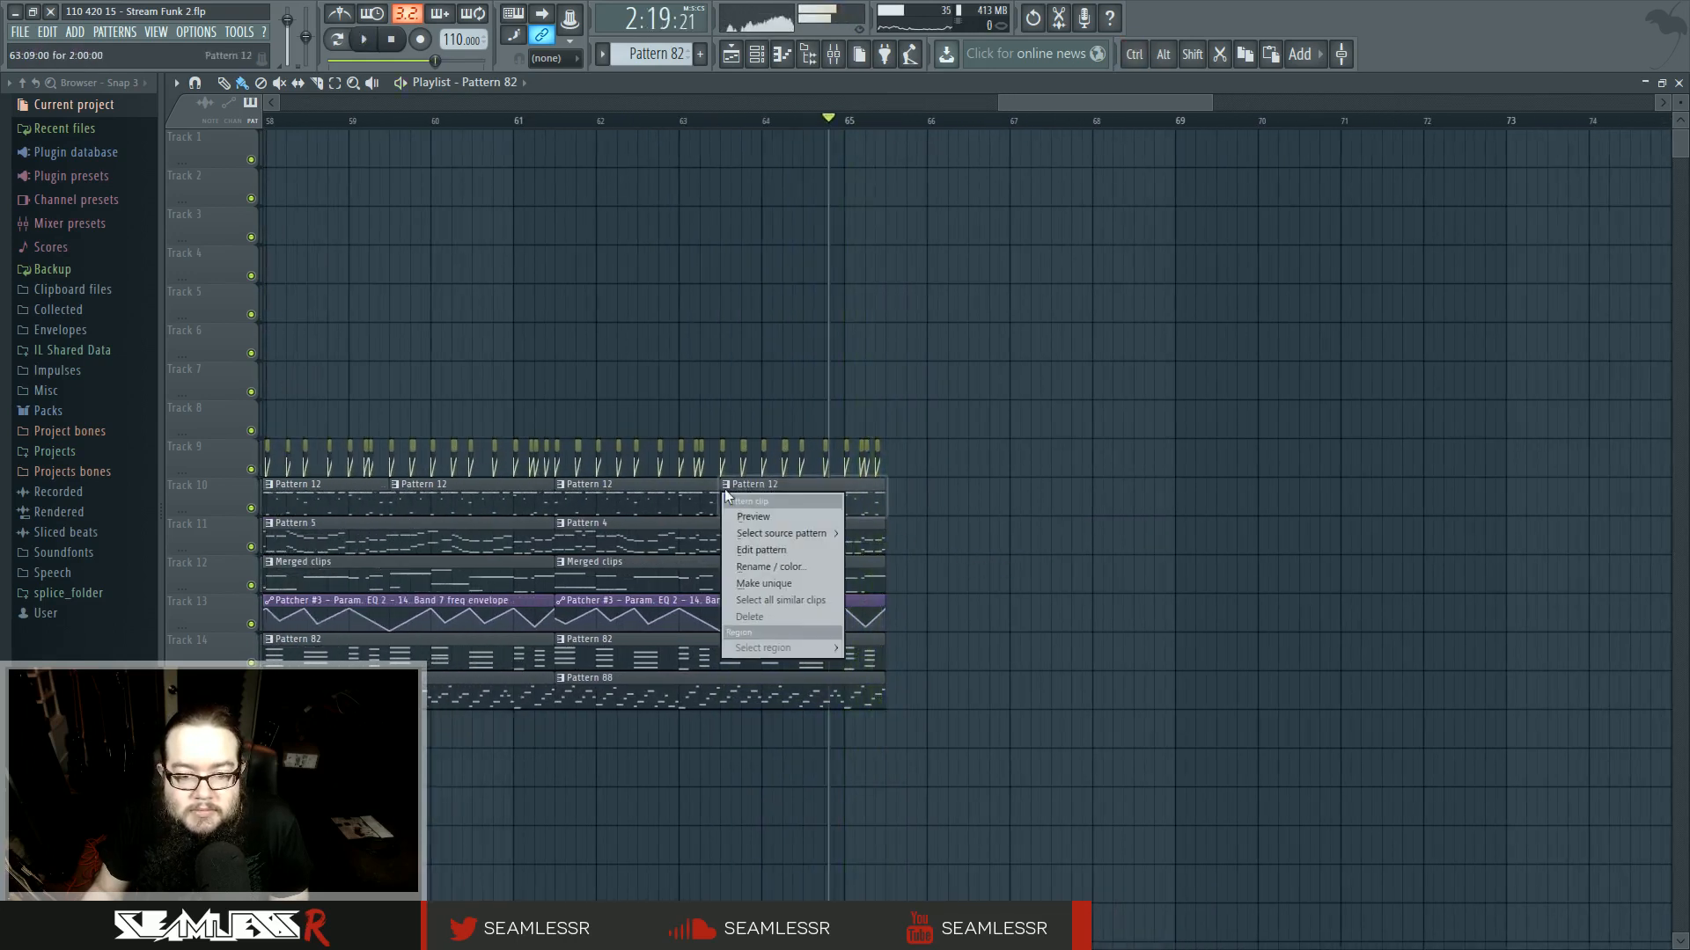
pyautogui.click(786, 587)
pyautogui.press('space')
pyautogui.doubleClick(797, 485)
pyautogui.press('space')
pyautogui.scroll(-2, 1130, 585)
pyautogui.click(358, 40)
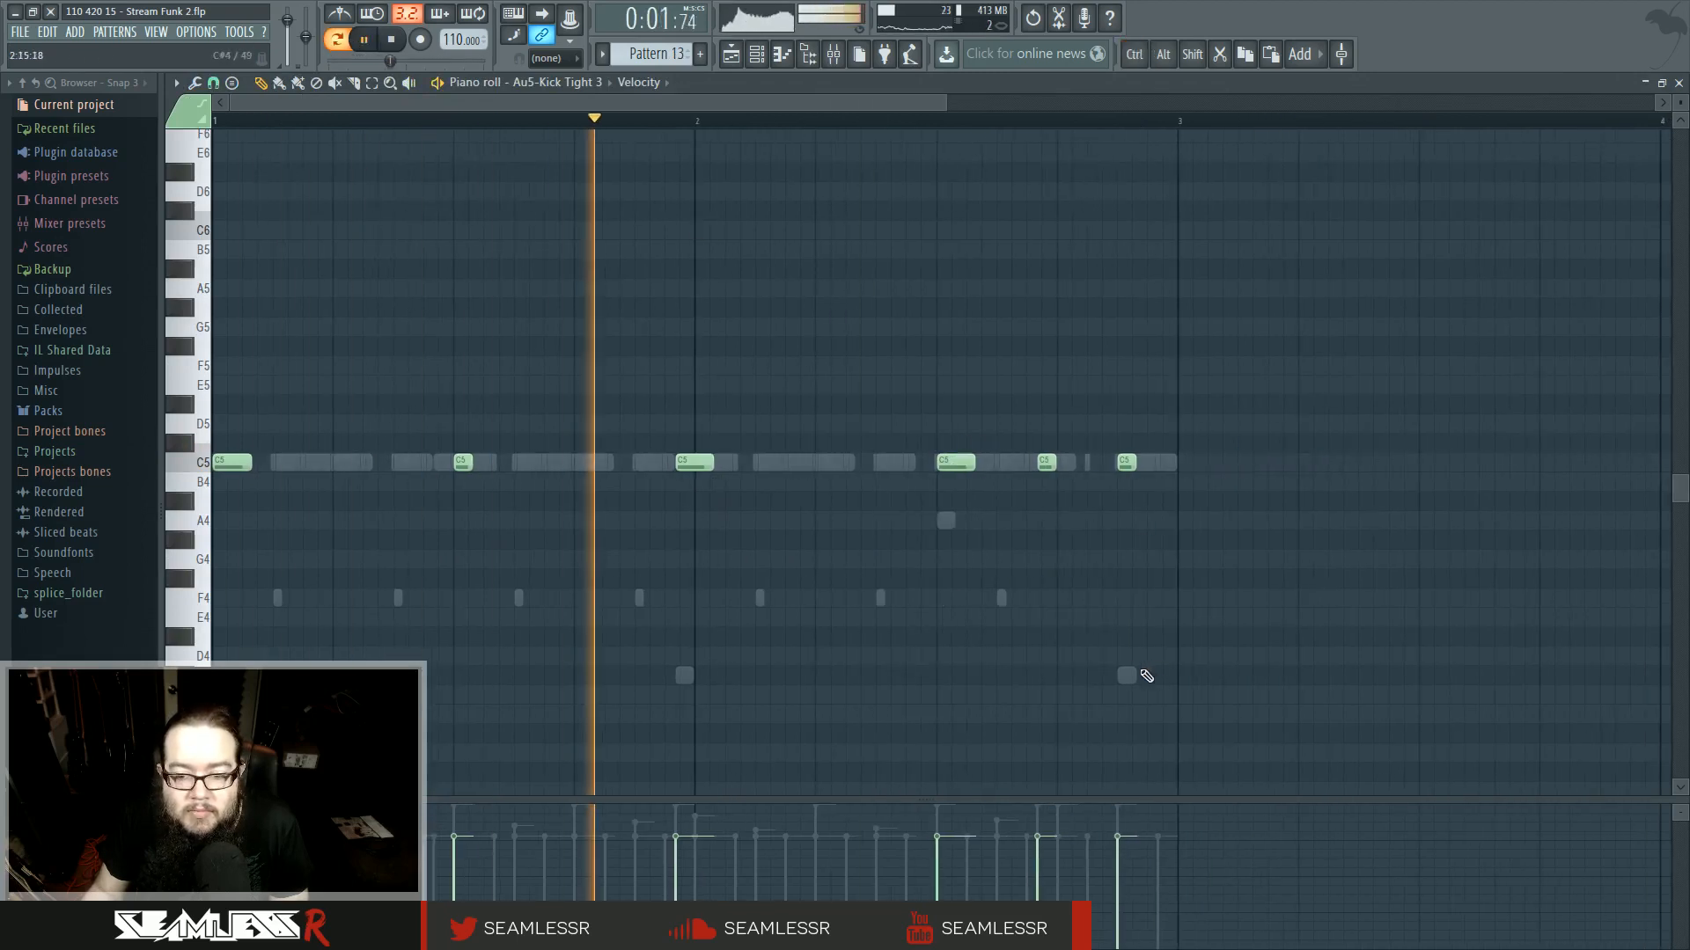
# - Delete a low drum hit near the end of the pattern and audition the beat
pyautogui.rightClick(1127, 675)
pyautogui.rightClick(1127, 675)
pyautogui.scroll(4, 999, 592)
pyautogui.scroll(-4, 939, 505)
pyautogui.press('space')
pyautogui.moveTo(942, 504); pyautogui.dragTo(972, 627)
pyautogui.click(852, 123)
pyautogui.press('space')
# - Rework the low drum hits at the end of bar 2, adding, removing and moving notes while auditioning
pyautogui.press('space')
pyautogui.press('space')
pyautogui.press('space')
pyautogui.click(1063, 711)
# - Try extra fill notes near the pattern's end, adding and removing hits while auditioning the beat
pyautogui.press('space')
pyautogui.rightClick(1068, 712)
pyautogui.press('space')
pyautogui.moveTo(1034, 749); pyautogui.dragTo(1034, 712)
pyautogui.press('space')
pyautogui.click(995, 752)
pyautogui.press('space')
pyautogui.press('space')
pyautogui.press('space')
pyautogui.rightClick(1038, 498)
pyautogui.press('space')
pyautogui.click(1061, 576)
pyautogui.click(1092, 615)
pyautogui.press('space')
pyautogui.press('space')
pyautogui.press('space')
pyautogui.press('space')
pyautogui.press('space')
pyautogui.rightClick(1076, 577)
pyautogui.scroll(-4, 1097, 643)
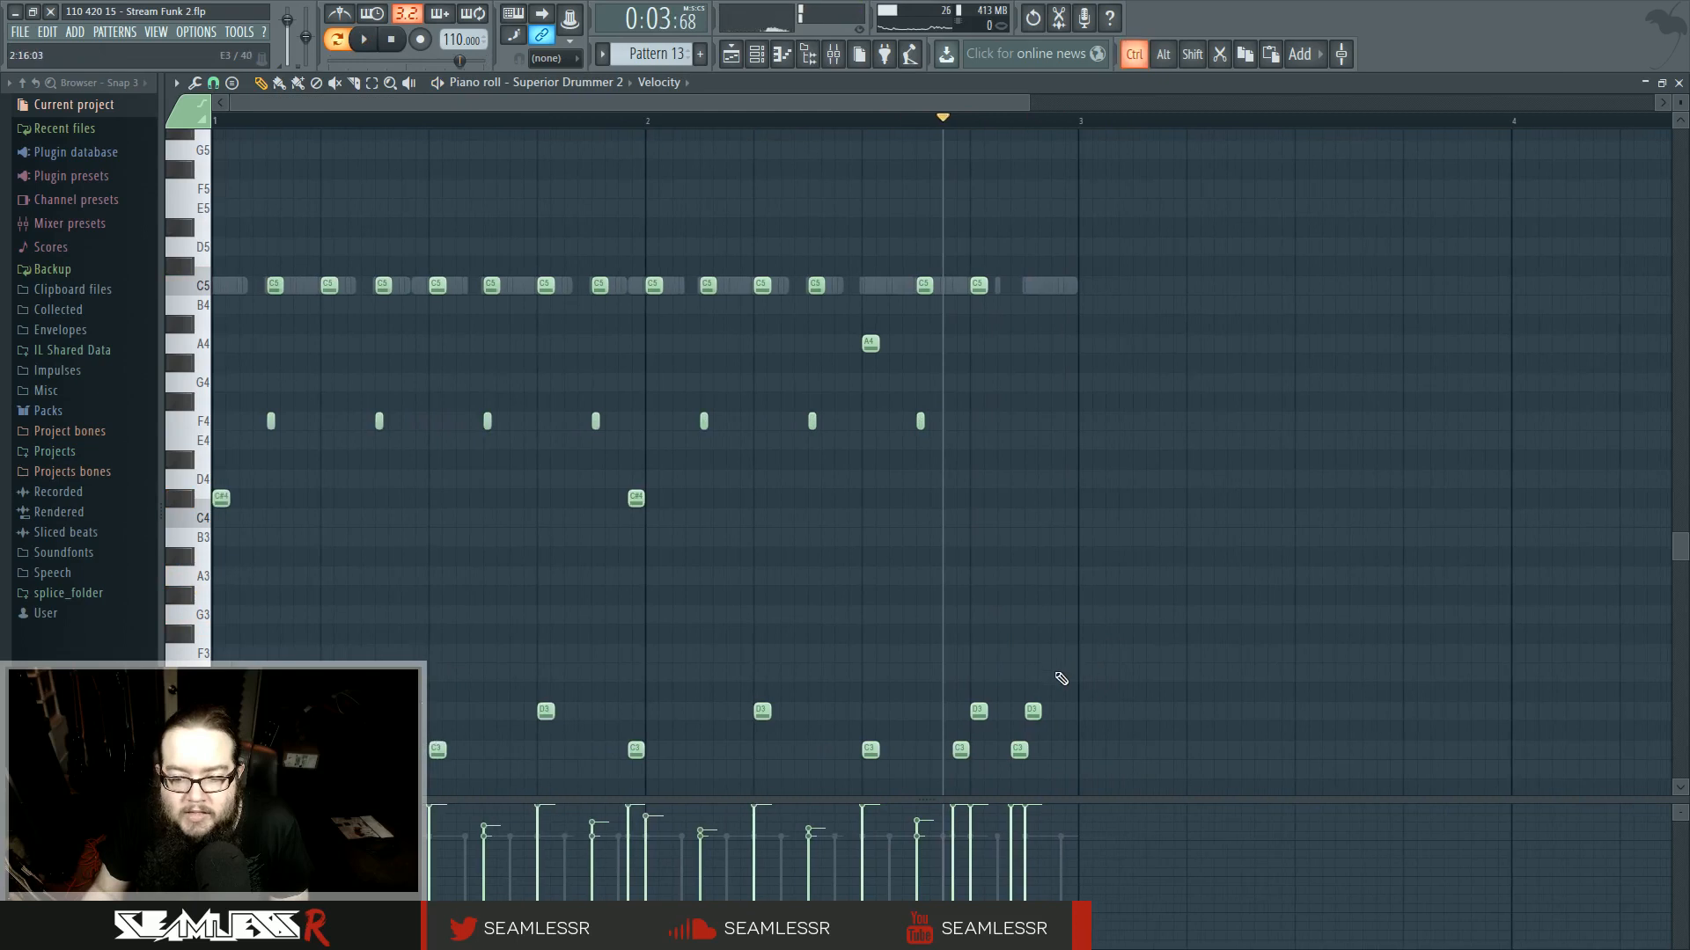
# - Set the piano roll snap to 1/3 step, nudge a low drum hit earlier and add C4 and B3 hits at the pattern's end
pyautogui.scroll(5, 1054, 683)
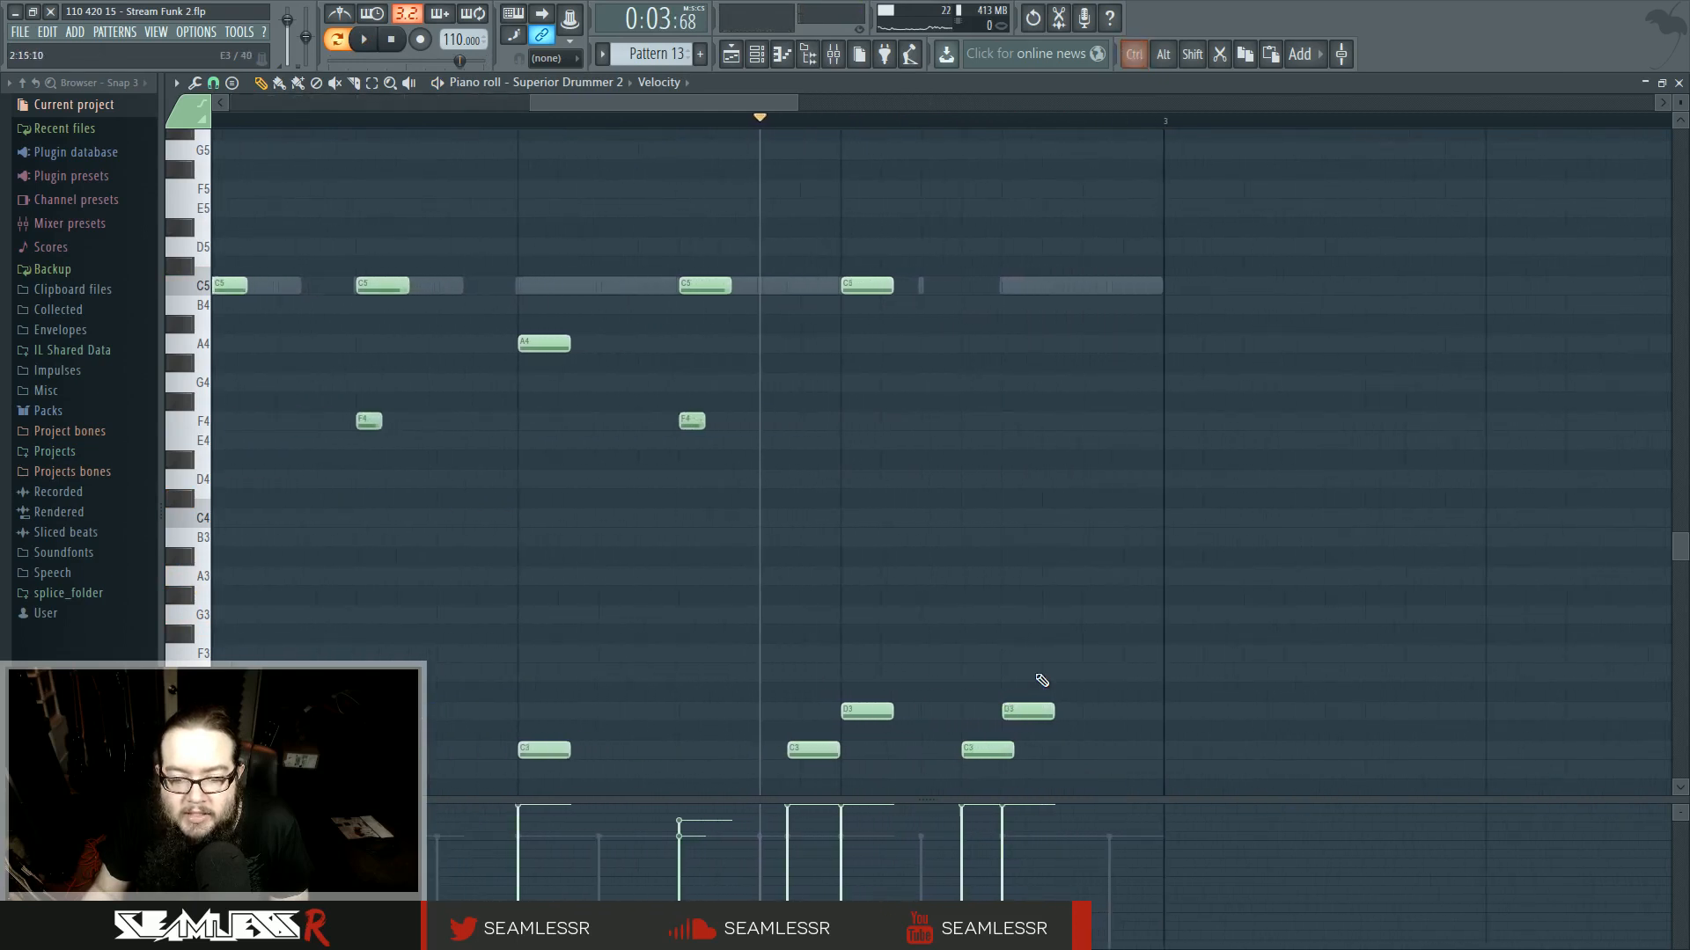
pyautogui.click(211, 84)
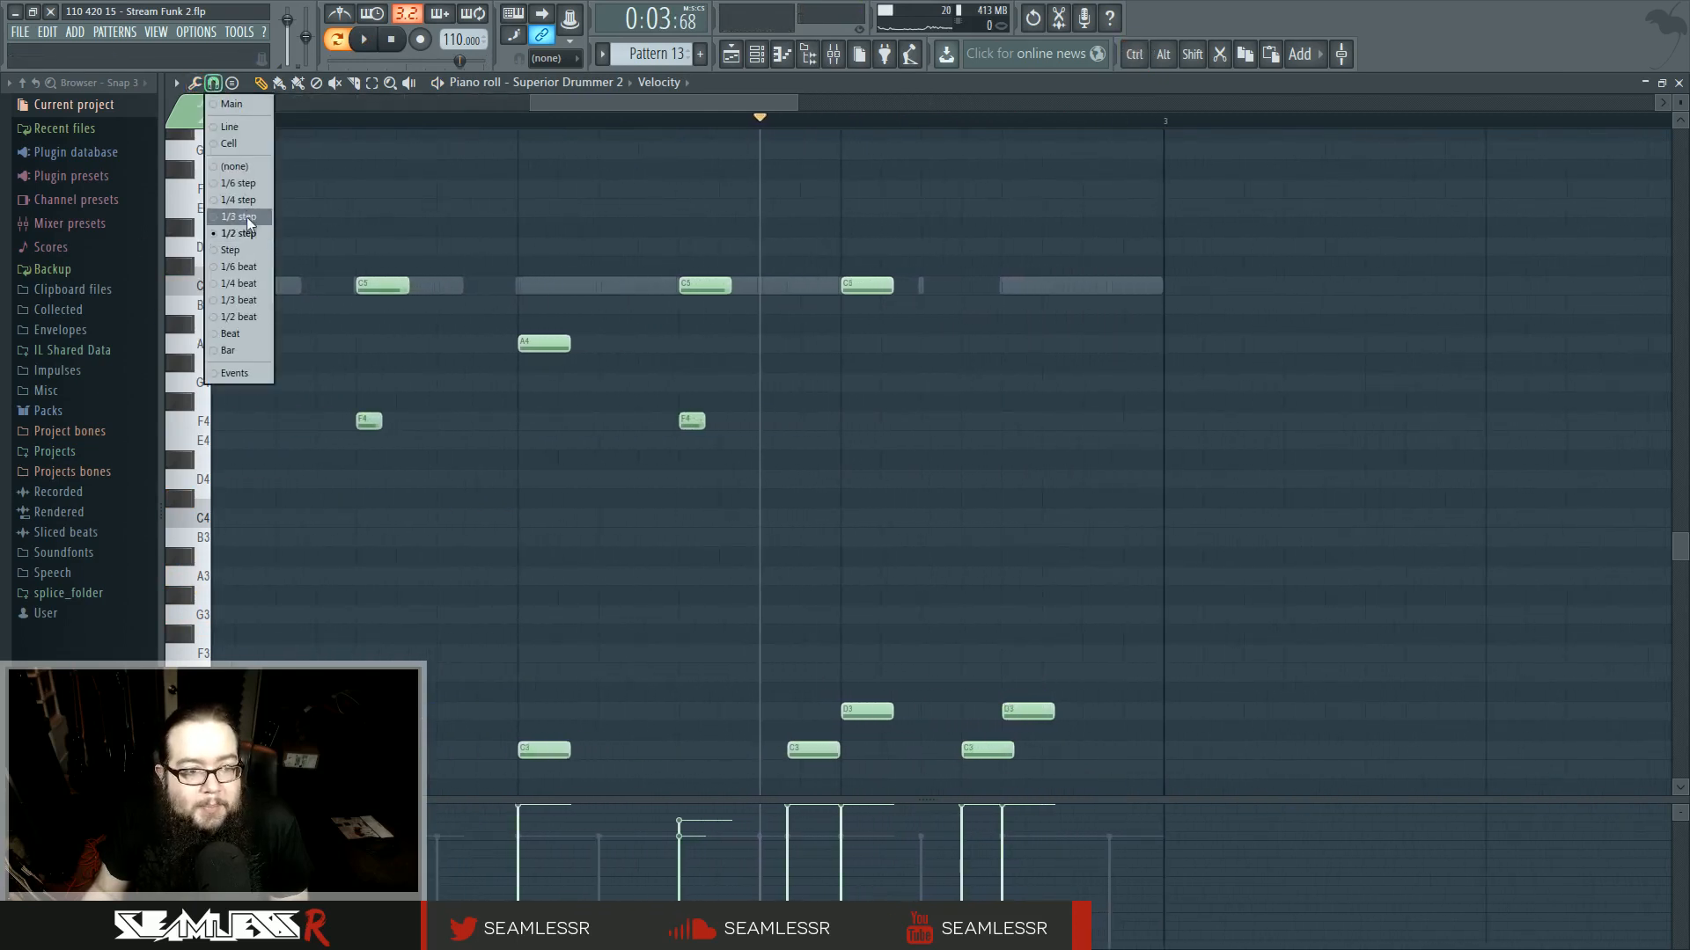
pyautogui.click(242, 216)
pyautogui.moveTo(985, 753); pyautogui.dragTo(964, 756)
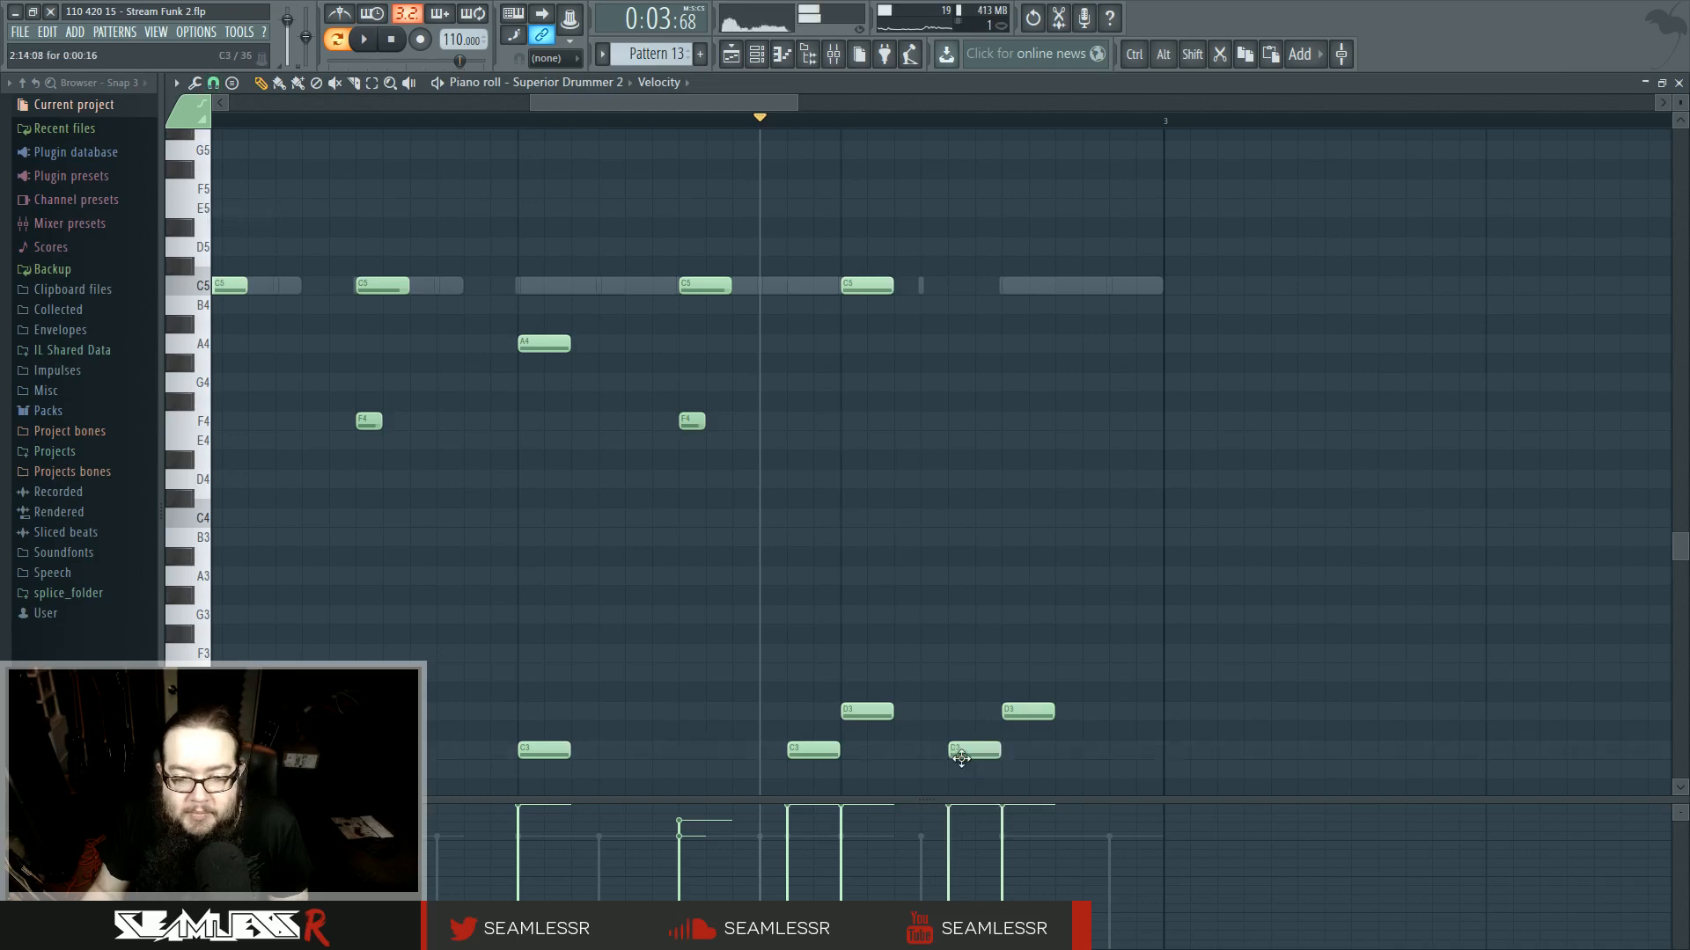
pyautogui.click(1059, 501)
pyautogui.click(1114, 537)
pyautogui.press('space')
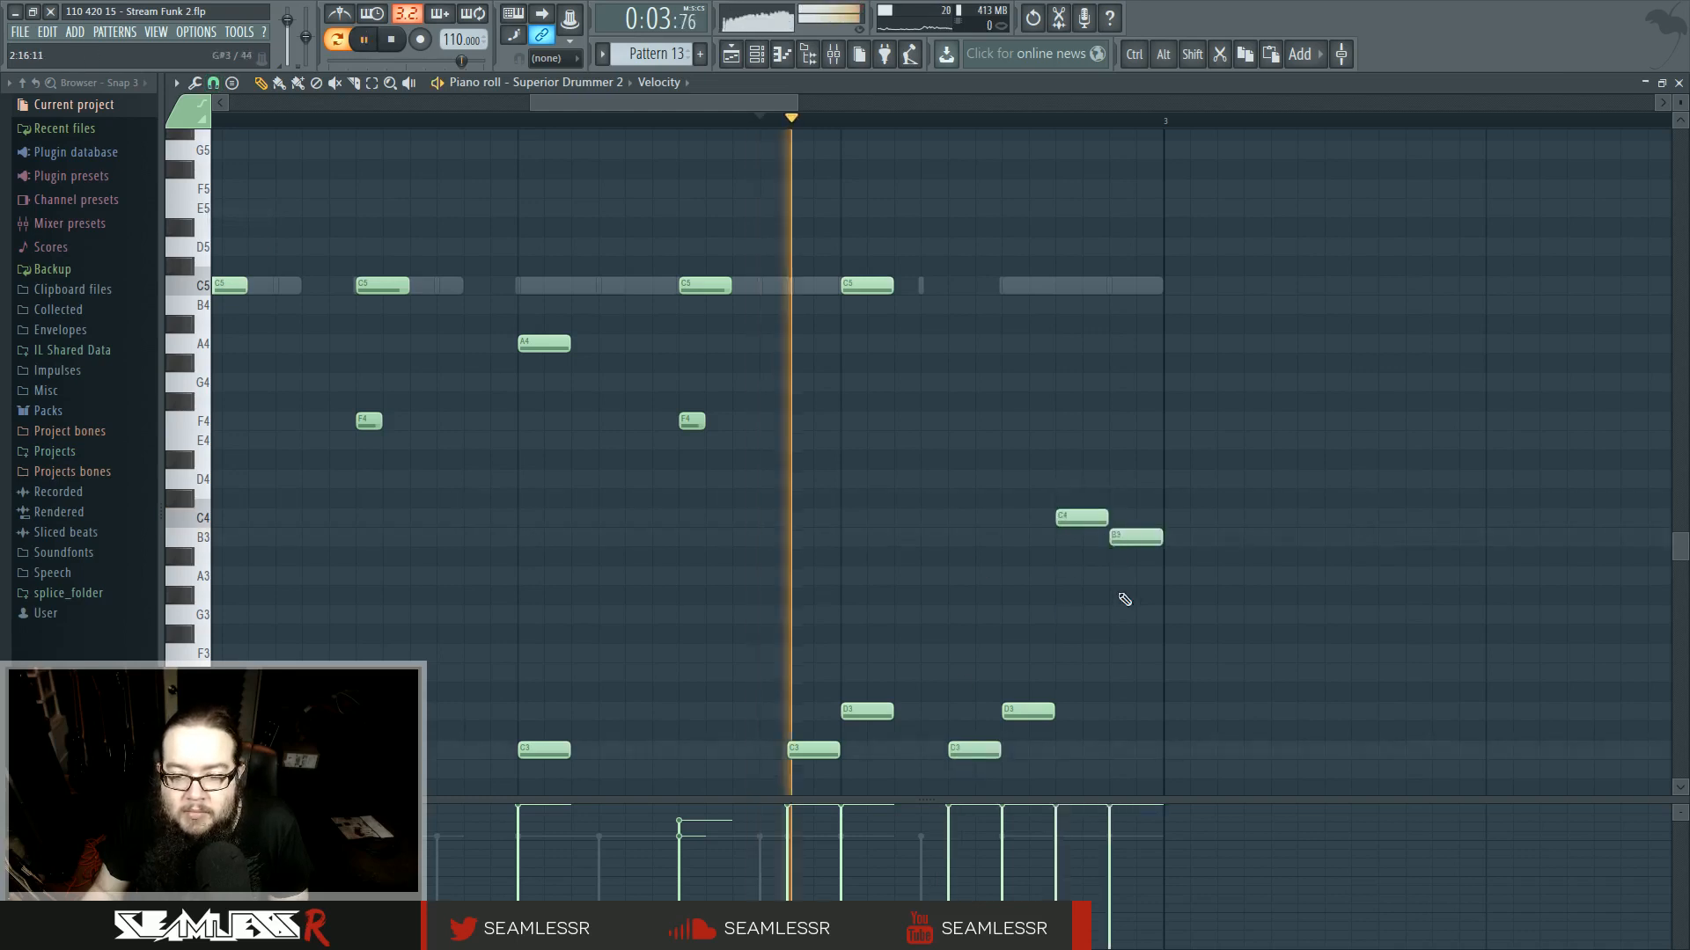
# - Step through the BT-Hat Kicker 3, Au5-Snare Tight 4, BT-Hat Gr8 2 and Au5-Kick Tight 3 notes in the pattern and audition it
pyautogui.scroll(-2, 1113, 623)
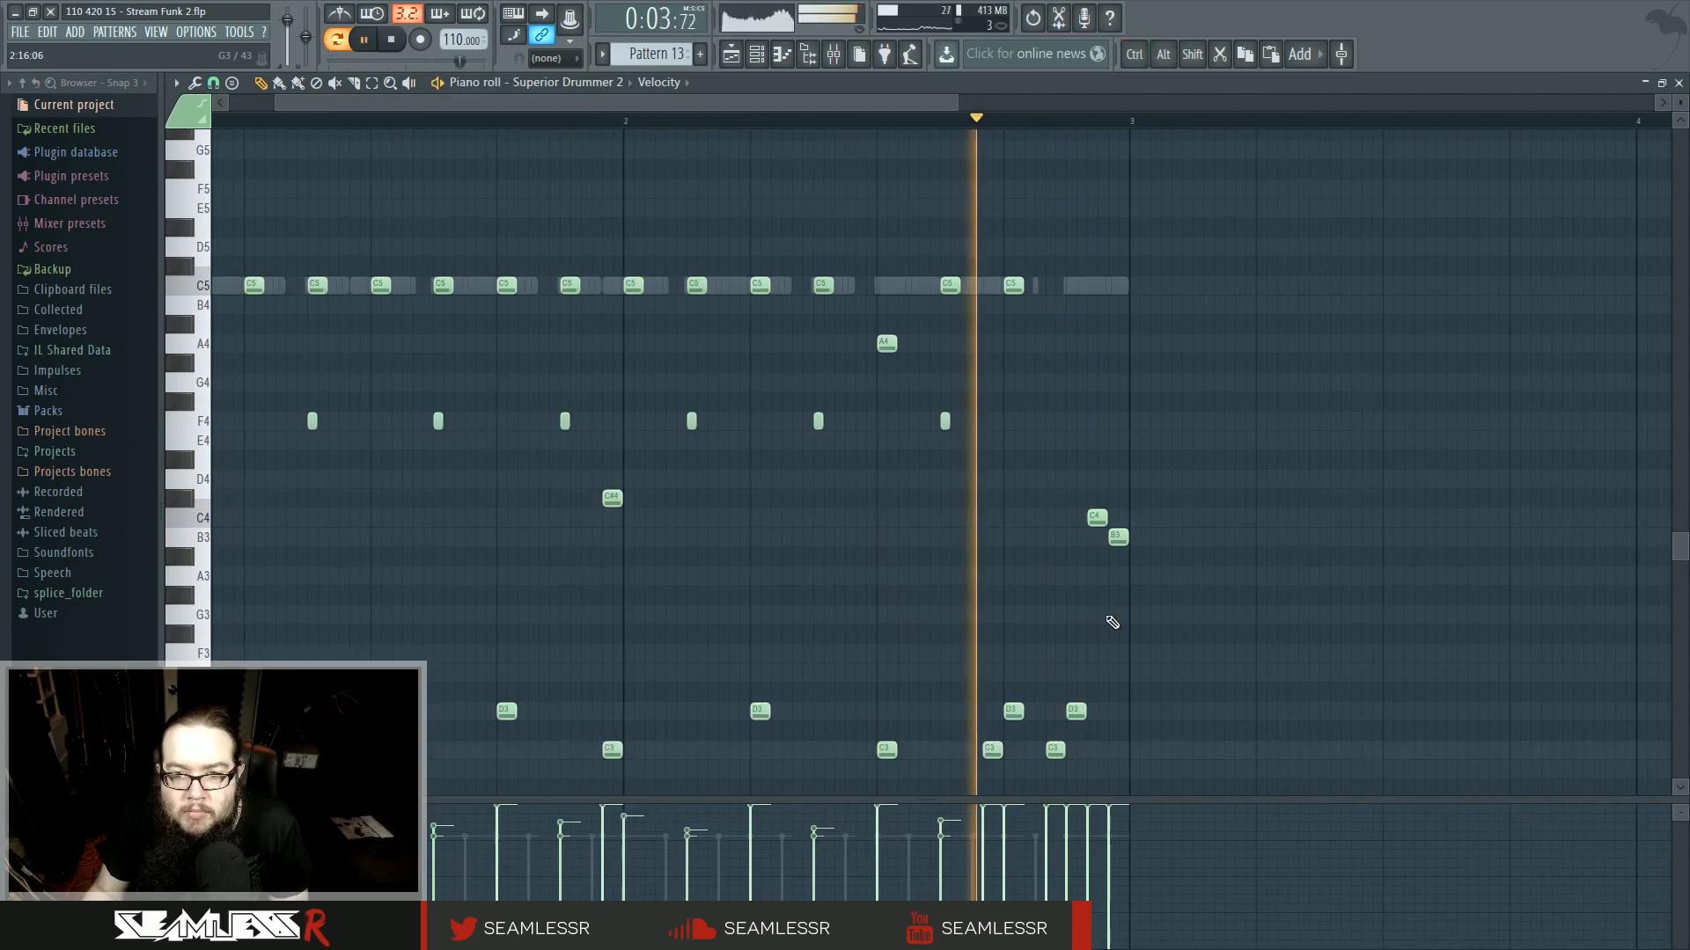
pyautogui.click(883, 122)
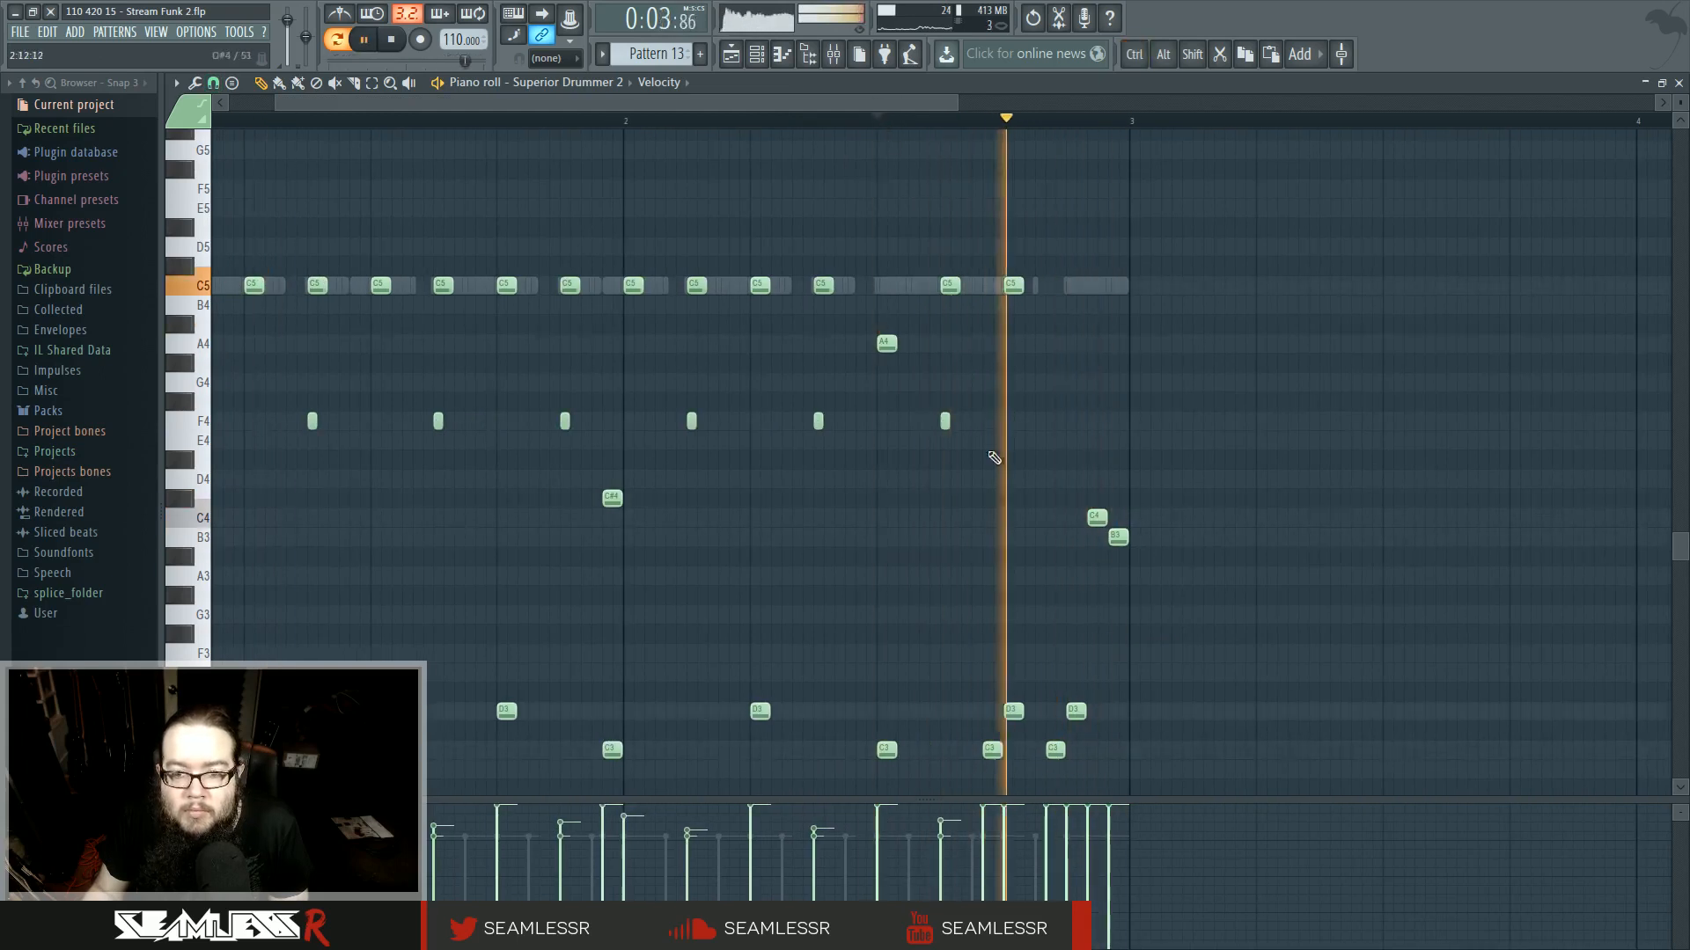
pyautogui.doubleClick(1080, 284)
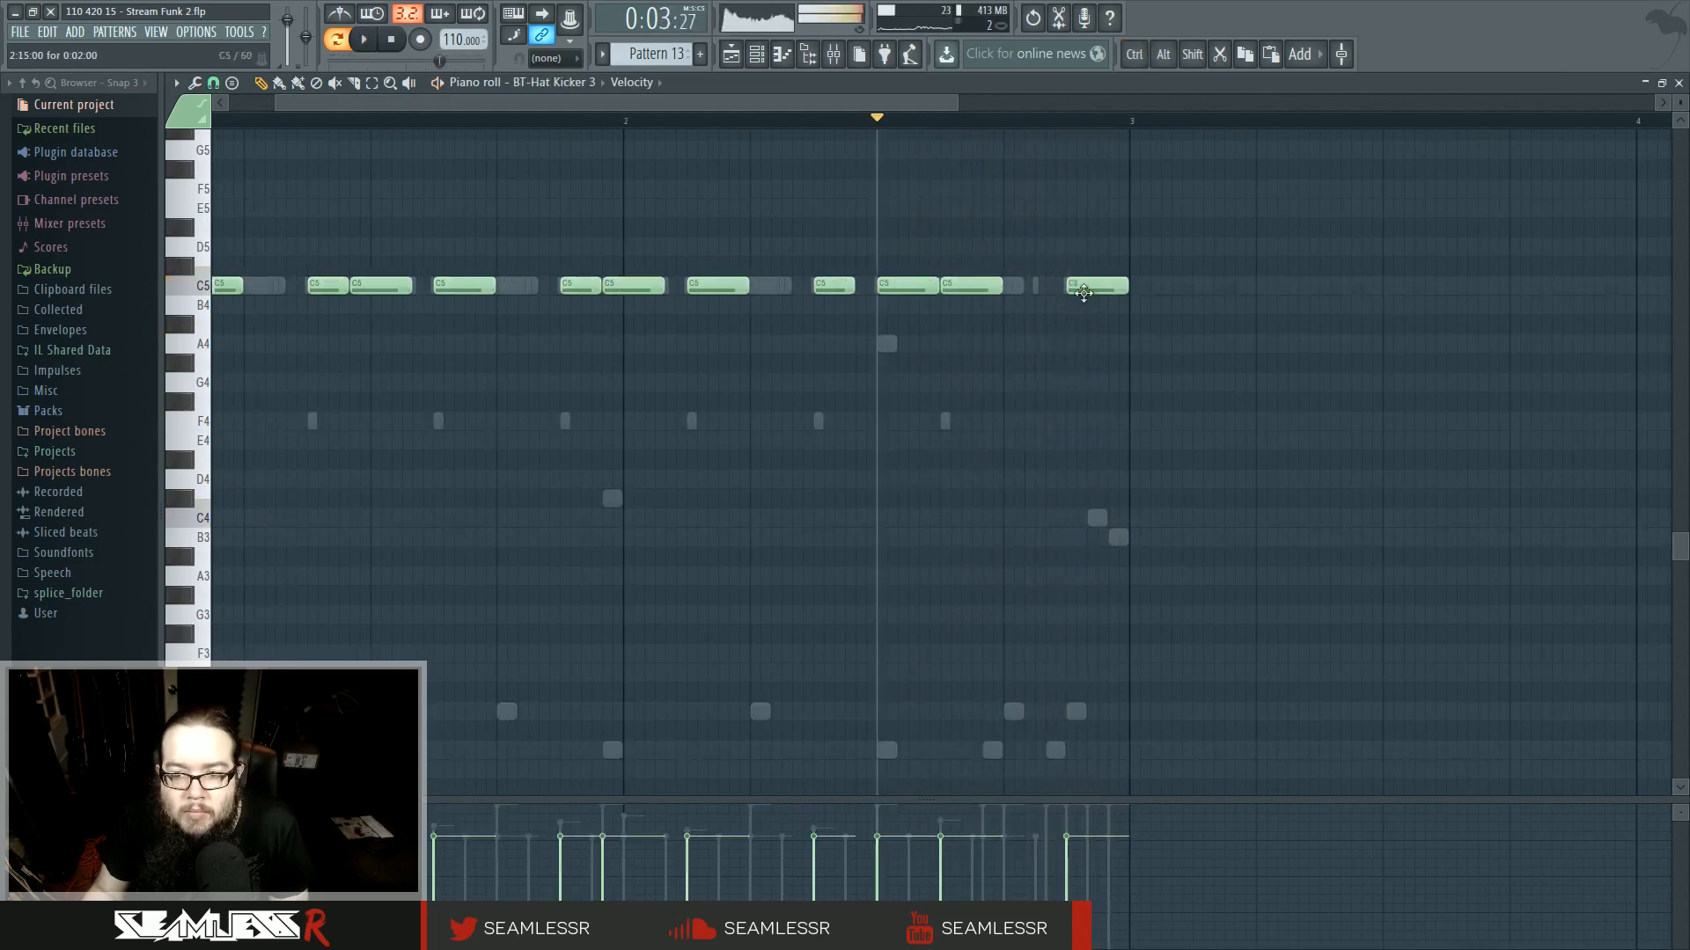
pyautogui.press('space')
pyautogui.doubleClick(1000, 286)
pyautogui.press('Escape')
pyautogui.doubleClick(1016, 287)
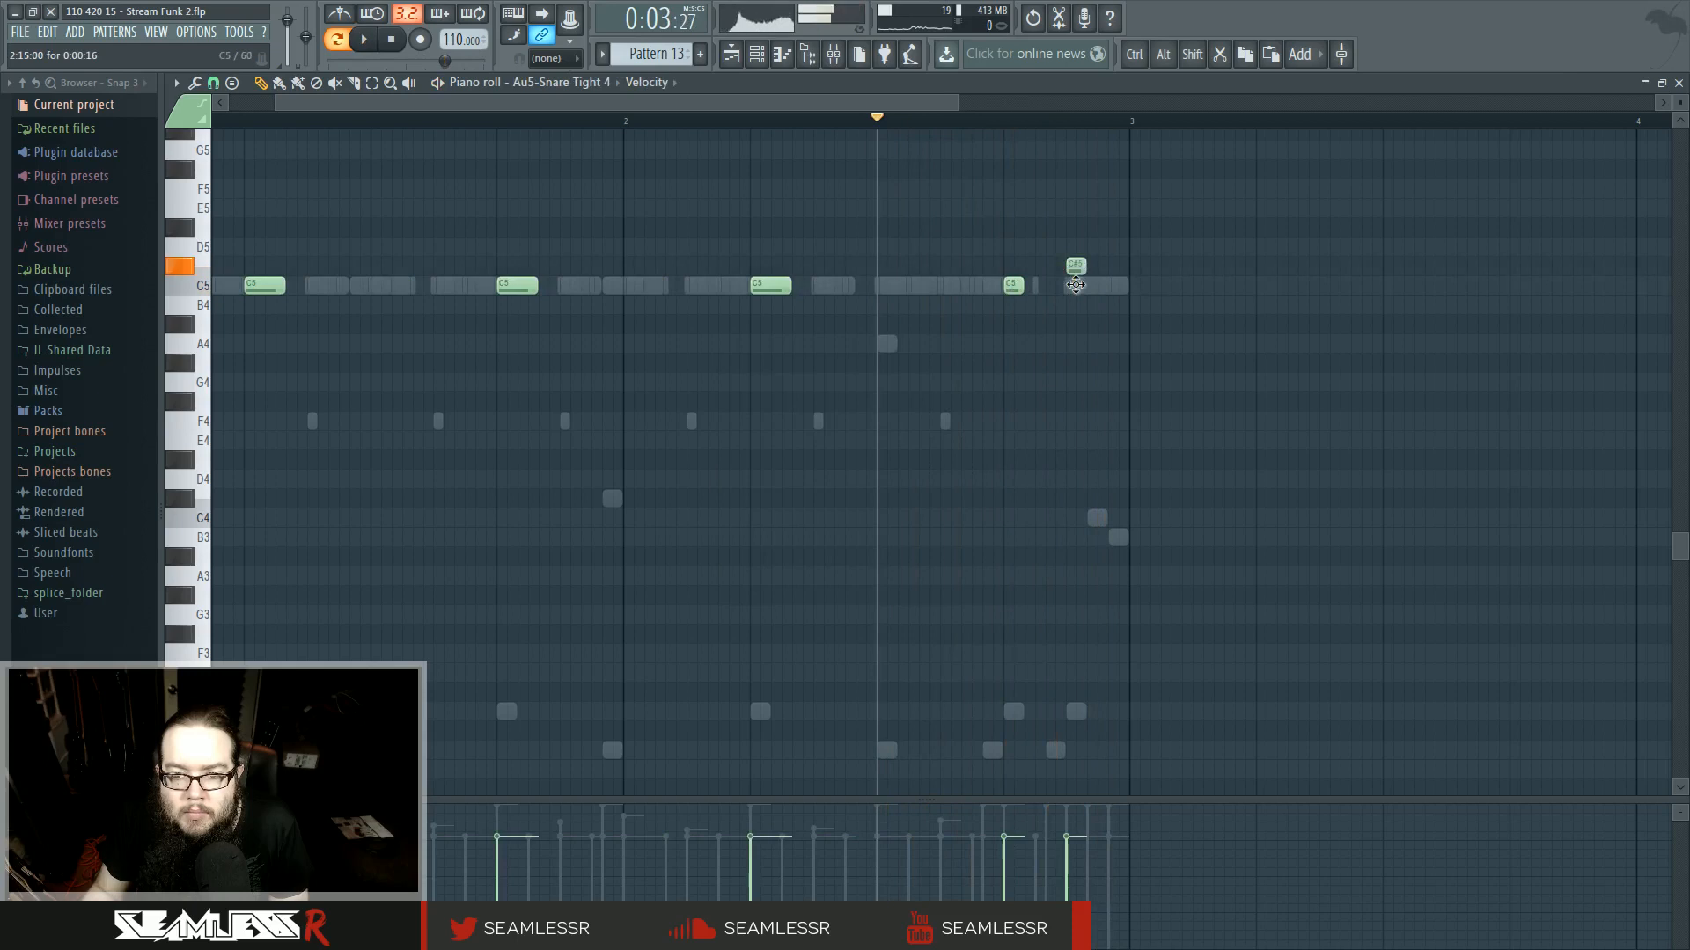
pyautogui.doubleClick(1036, 288)
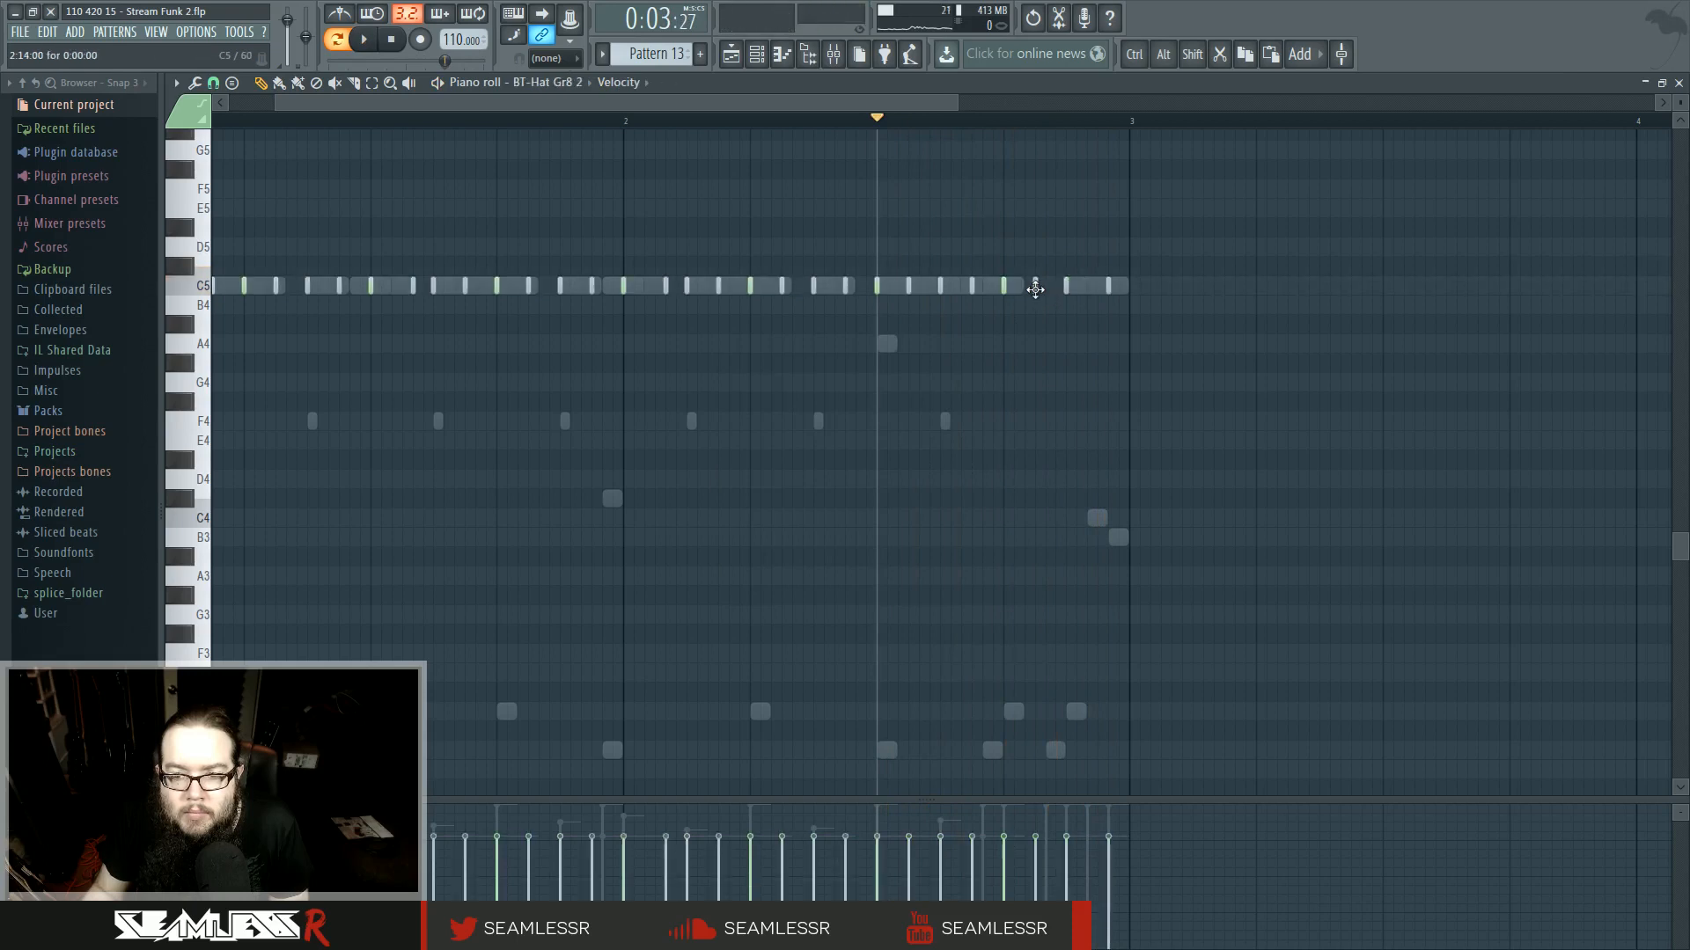
pyautogui.doubleClick(989, 286)
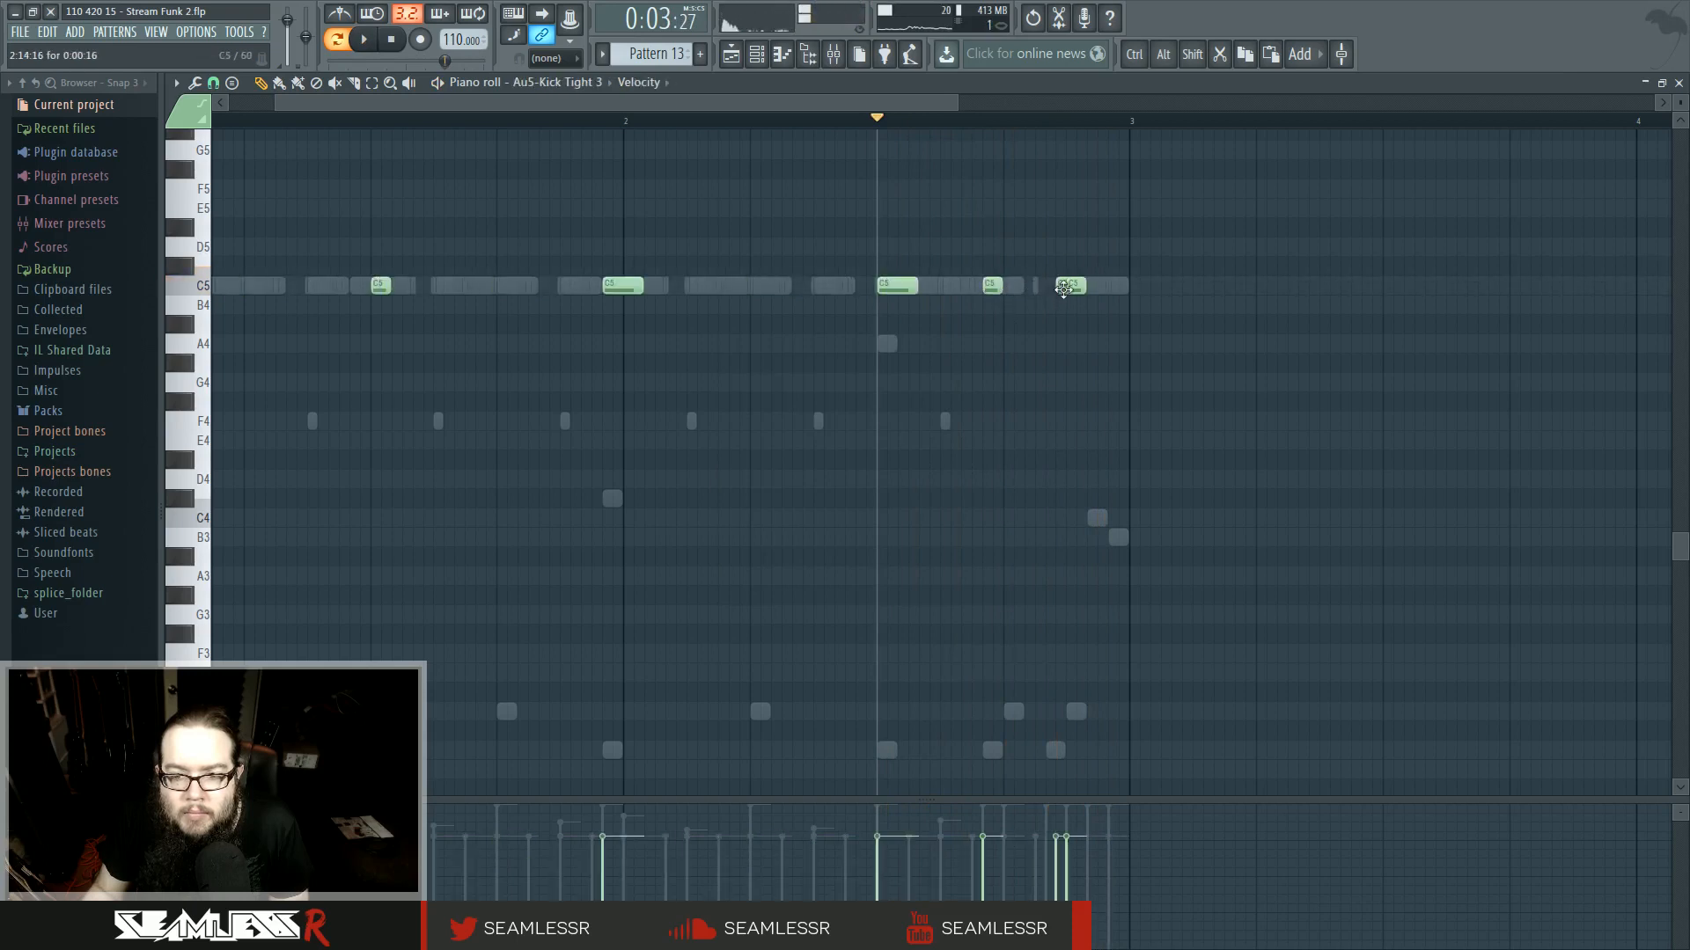
pyautogui.press('space')
# - Add two kick notes at A5 and G5 at the very end of the pattern
pyautogui.press('space')
pyautogui.press('space')
pyautogui.scroll(3, 1104, 326)
pyautogui.click(1100, 287)
pyautogui.click(1116, 325)
pyautogui.press('space')
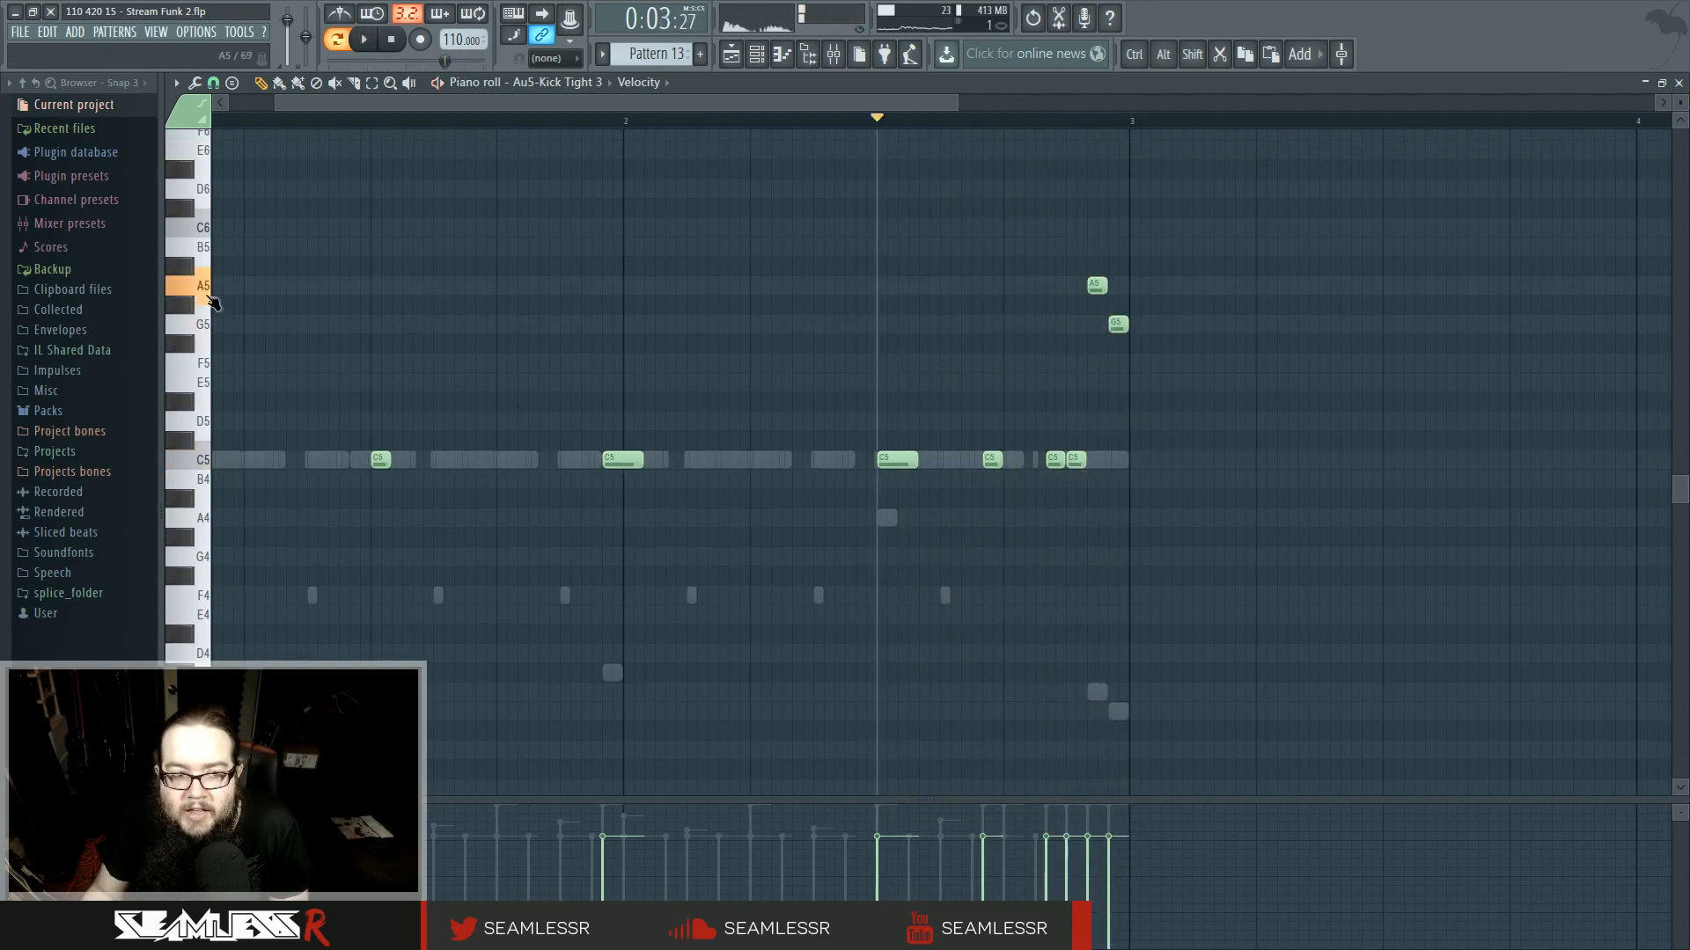
# - Try the two closing kick notes at other pitches such as G6/F6 and C6/A#5 while auditioning
pyautogui.scroll(3, 1129, 519)
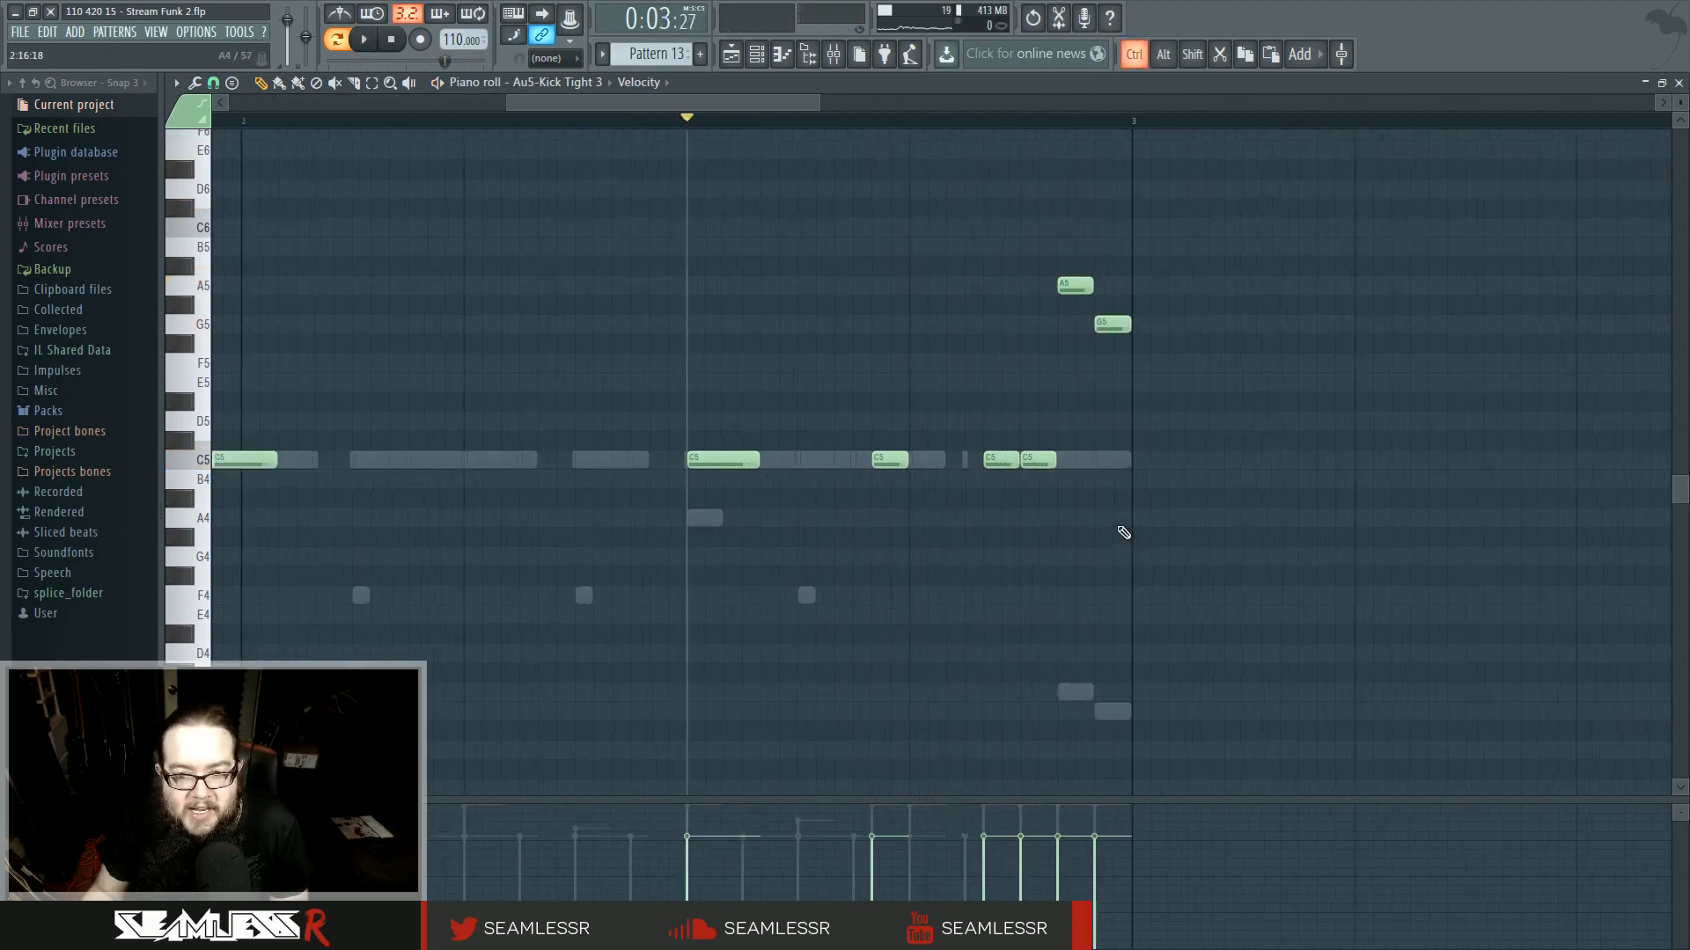
pyautogui.scroll(3, 1137, 493)
pyautogui.rightClick(1111, 498)
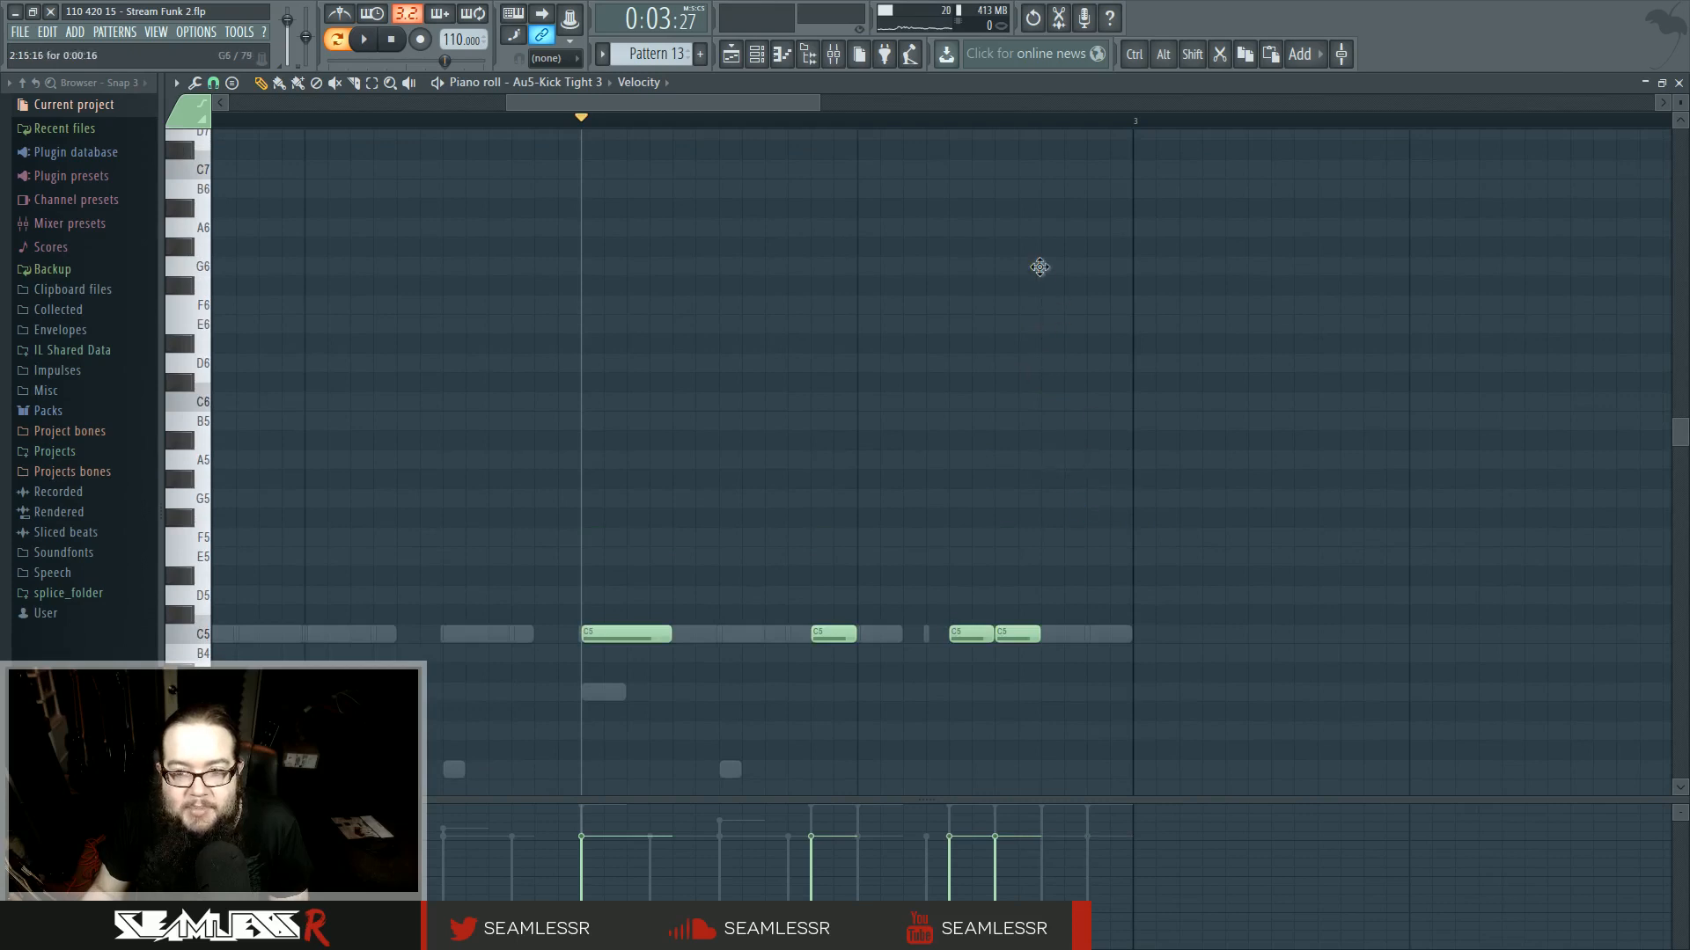
pyautogui.press('space')
pyautogui.press('space')
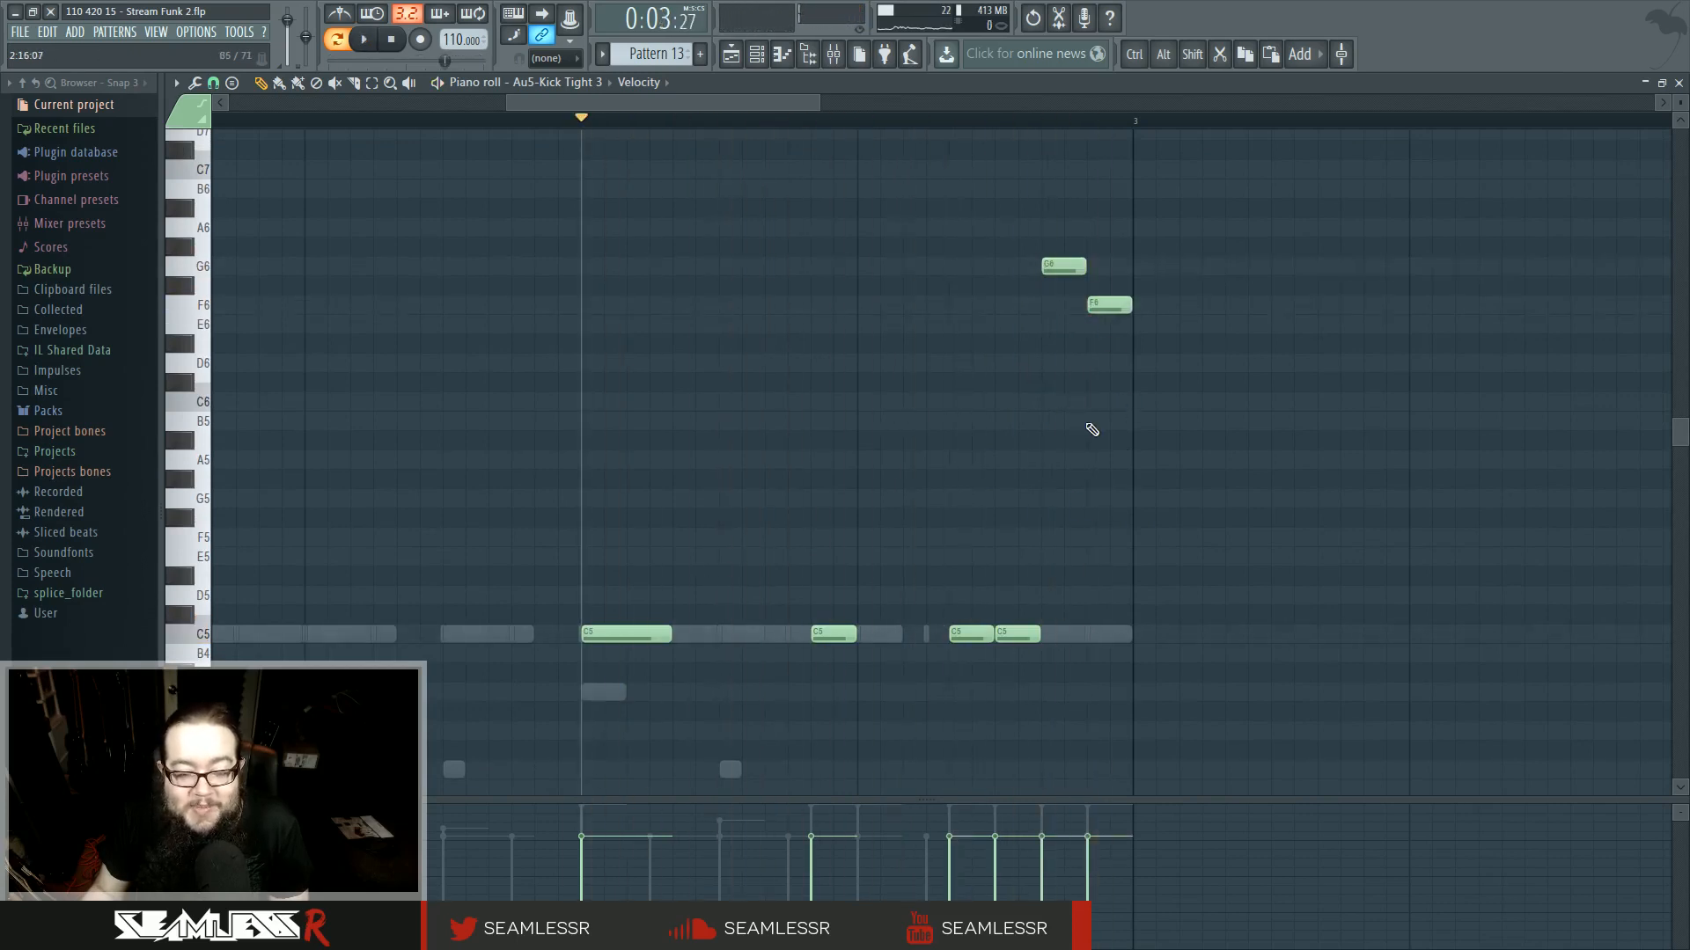
pyautogui.press('space')
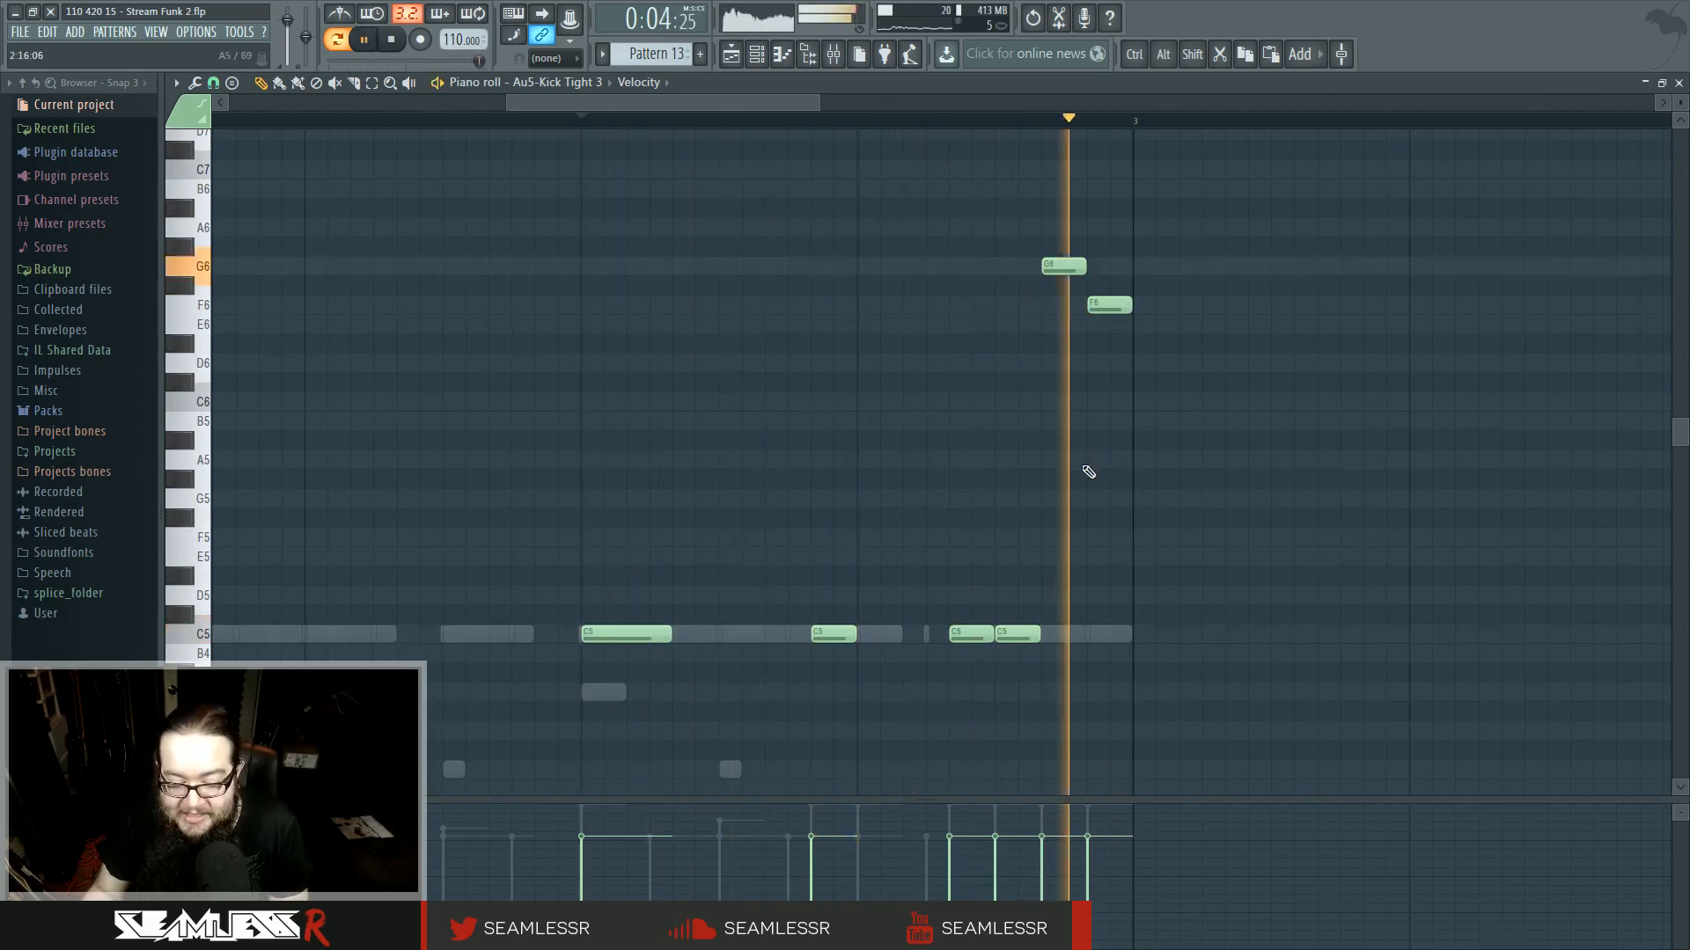
pyautogui.press('space')
pyautogui.press('space')
pyautogui.click(1054, 401)
pyautogui.click(1095, 440)
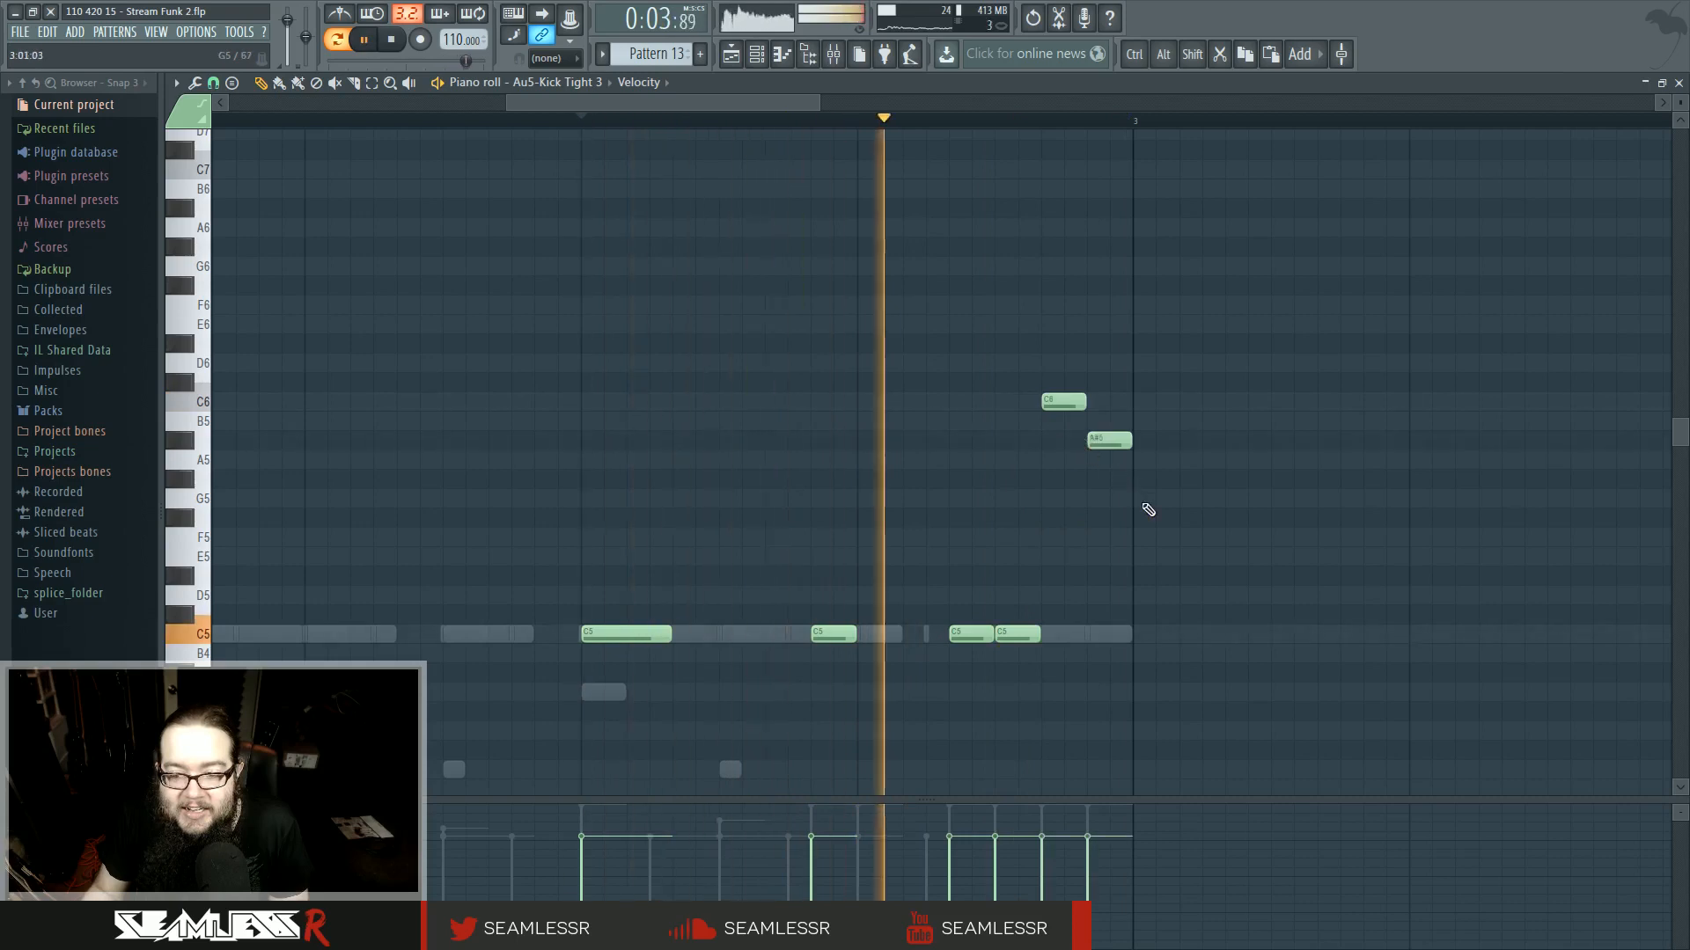
pyautogui.press('space')
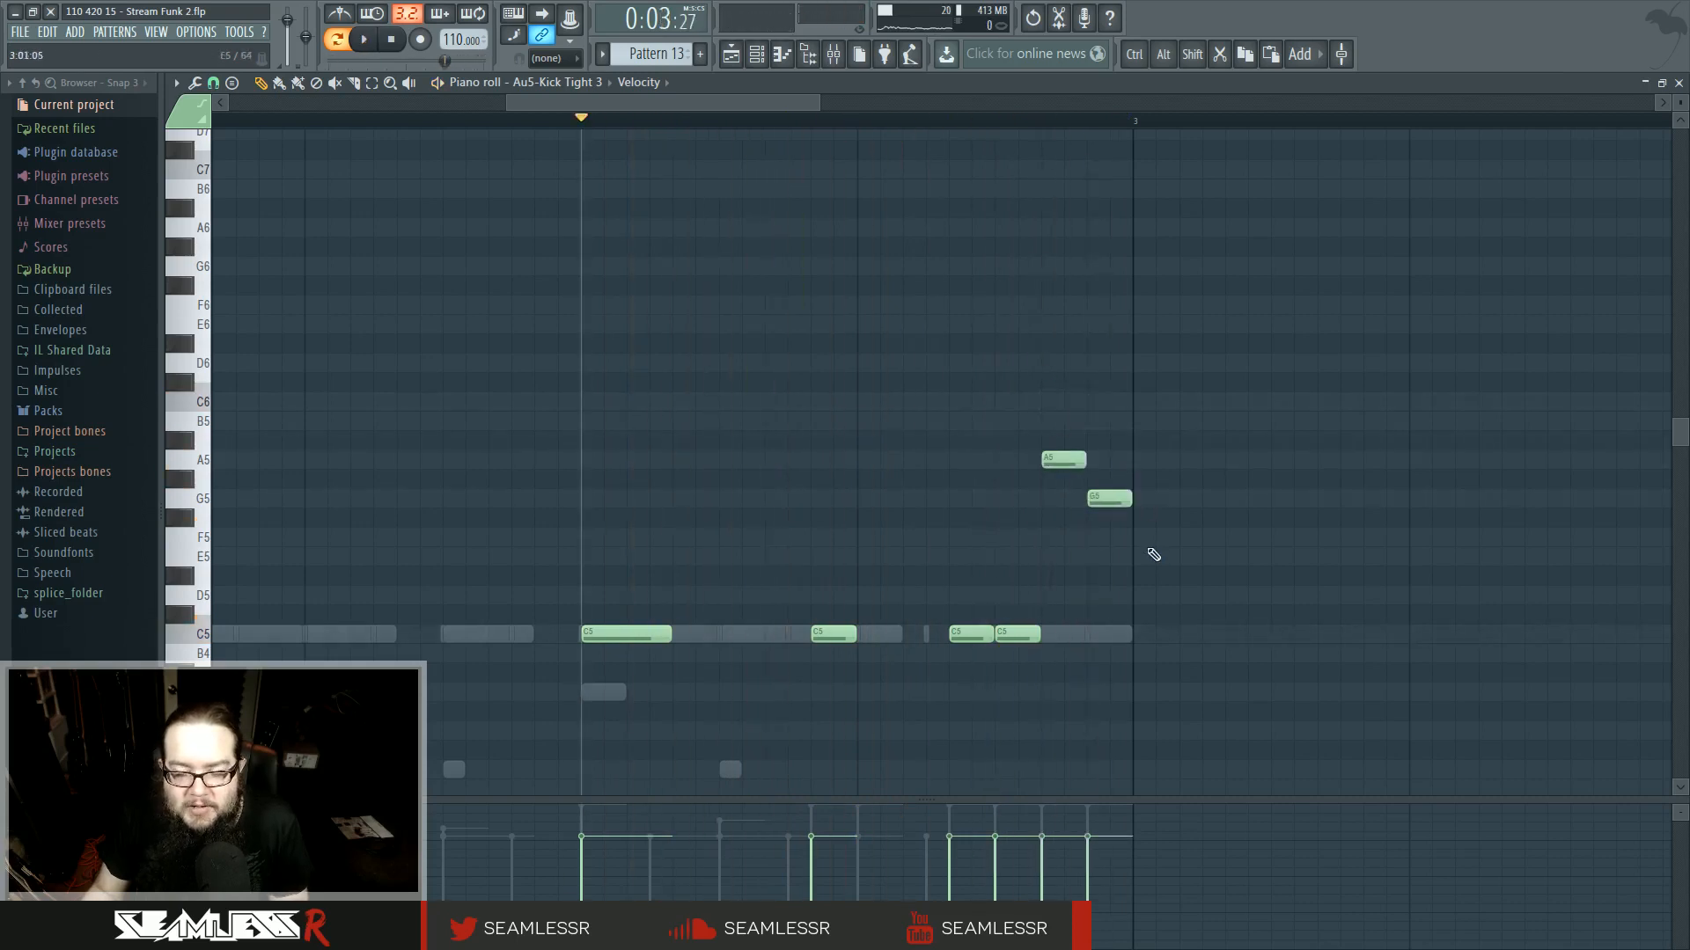
pyautogui.press('space')
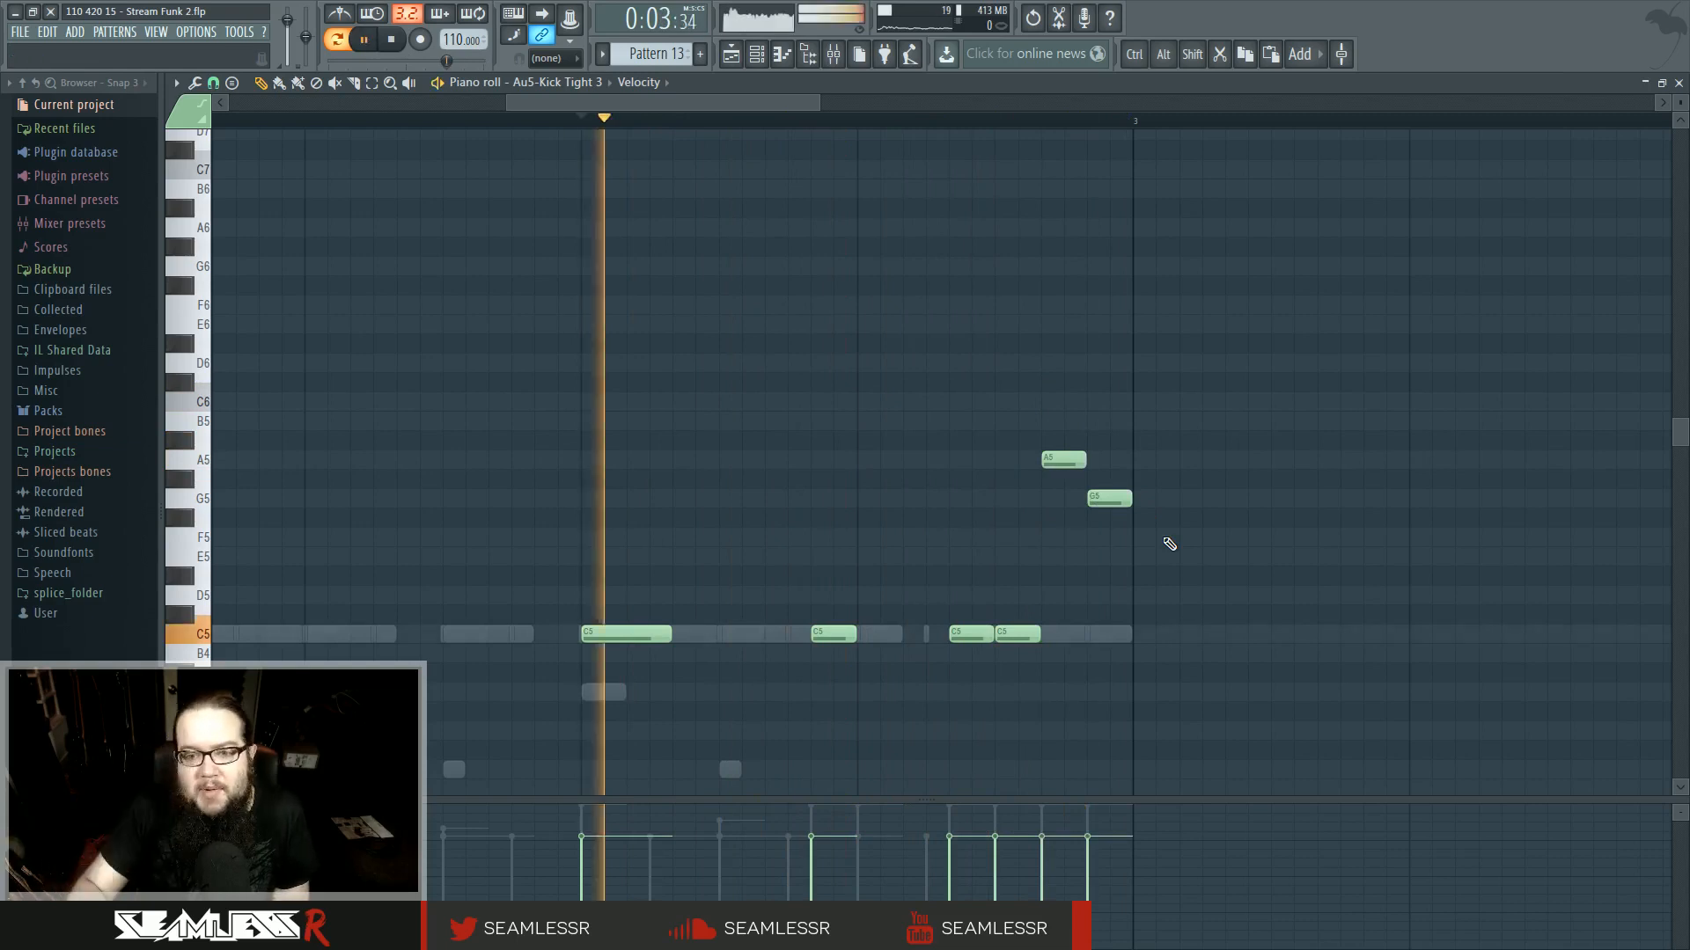
pyautogui.press('space')
# - Select the two closing kick notes, lower their velocity and audition the pattern
pyautogui.press('space')
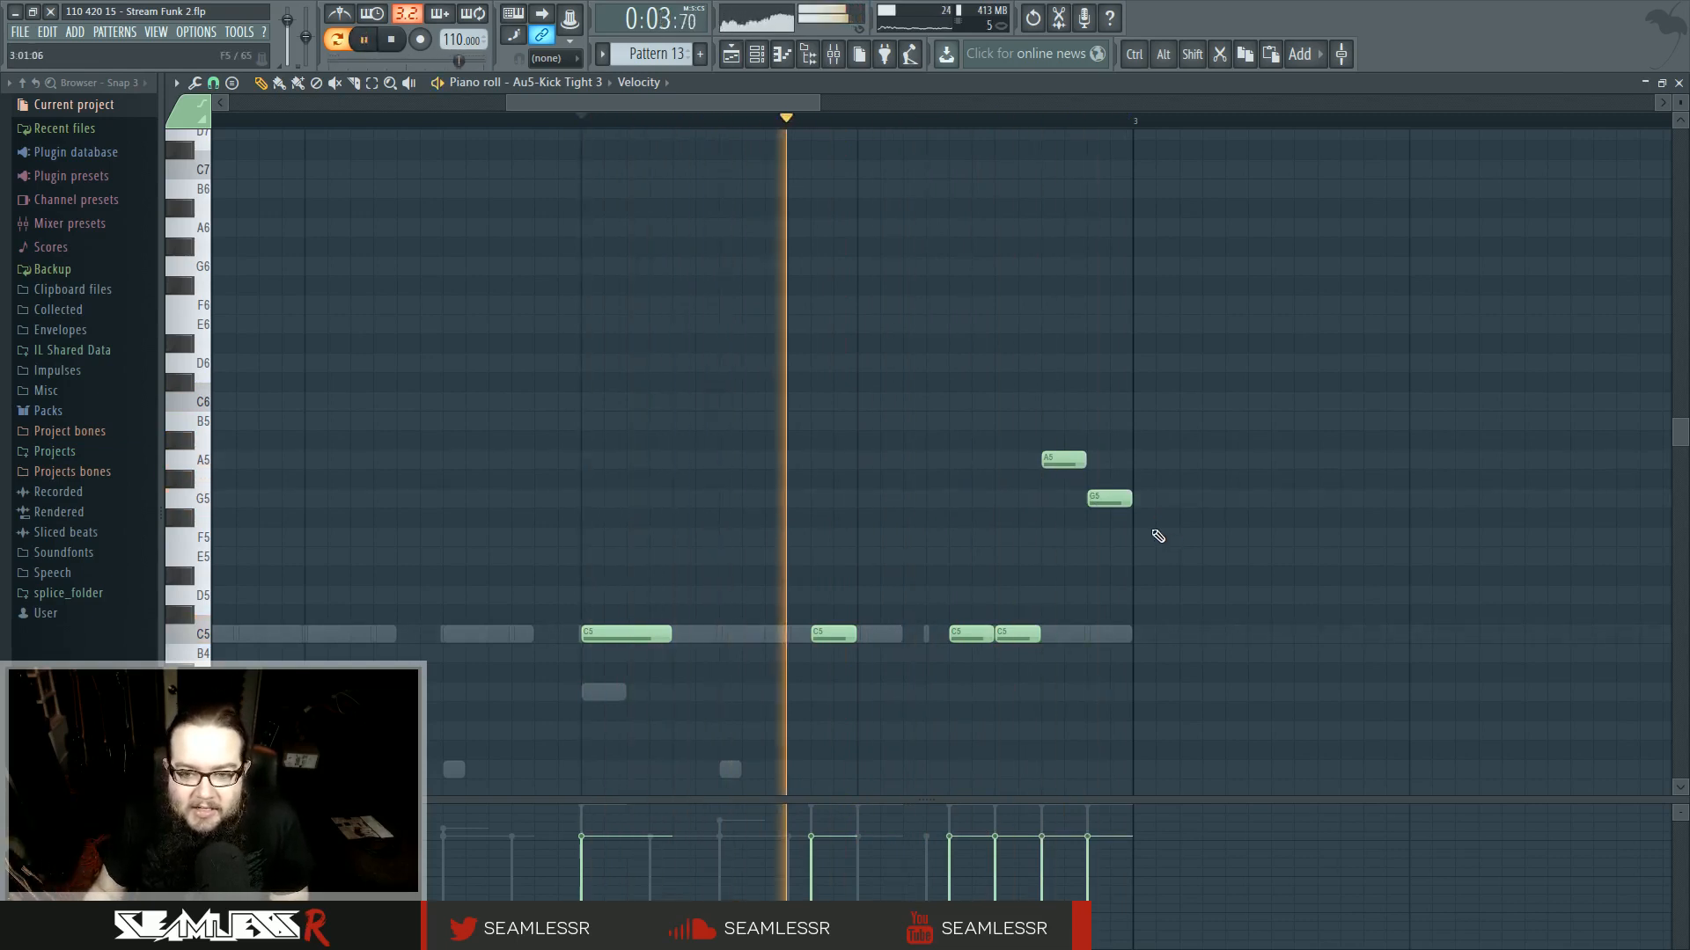
pyautogui.moveTo(1025, 431); pyautogui.dragTo(1139, 588)
pyautogui.moveTo(1043, 845)
pyautogui.mouseDown()
pyautogui.moveTo(1042, 873)
pyautogui.moveTo(1087, 872)
pyautogui.mouseUp()
pyautogui.press('space')
pyautogui.press('space')
pyautogui.keyDown('ctrl'); pyautogui.click(1174, 615); pyautogui.keyUp('ctrl')
# - Return to the playlist and place a Fruity Balance volume envelope clip on Track 8 near bar 65
pyautogui.press('space')
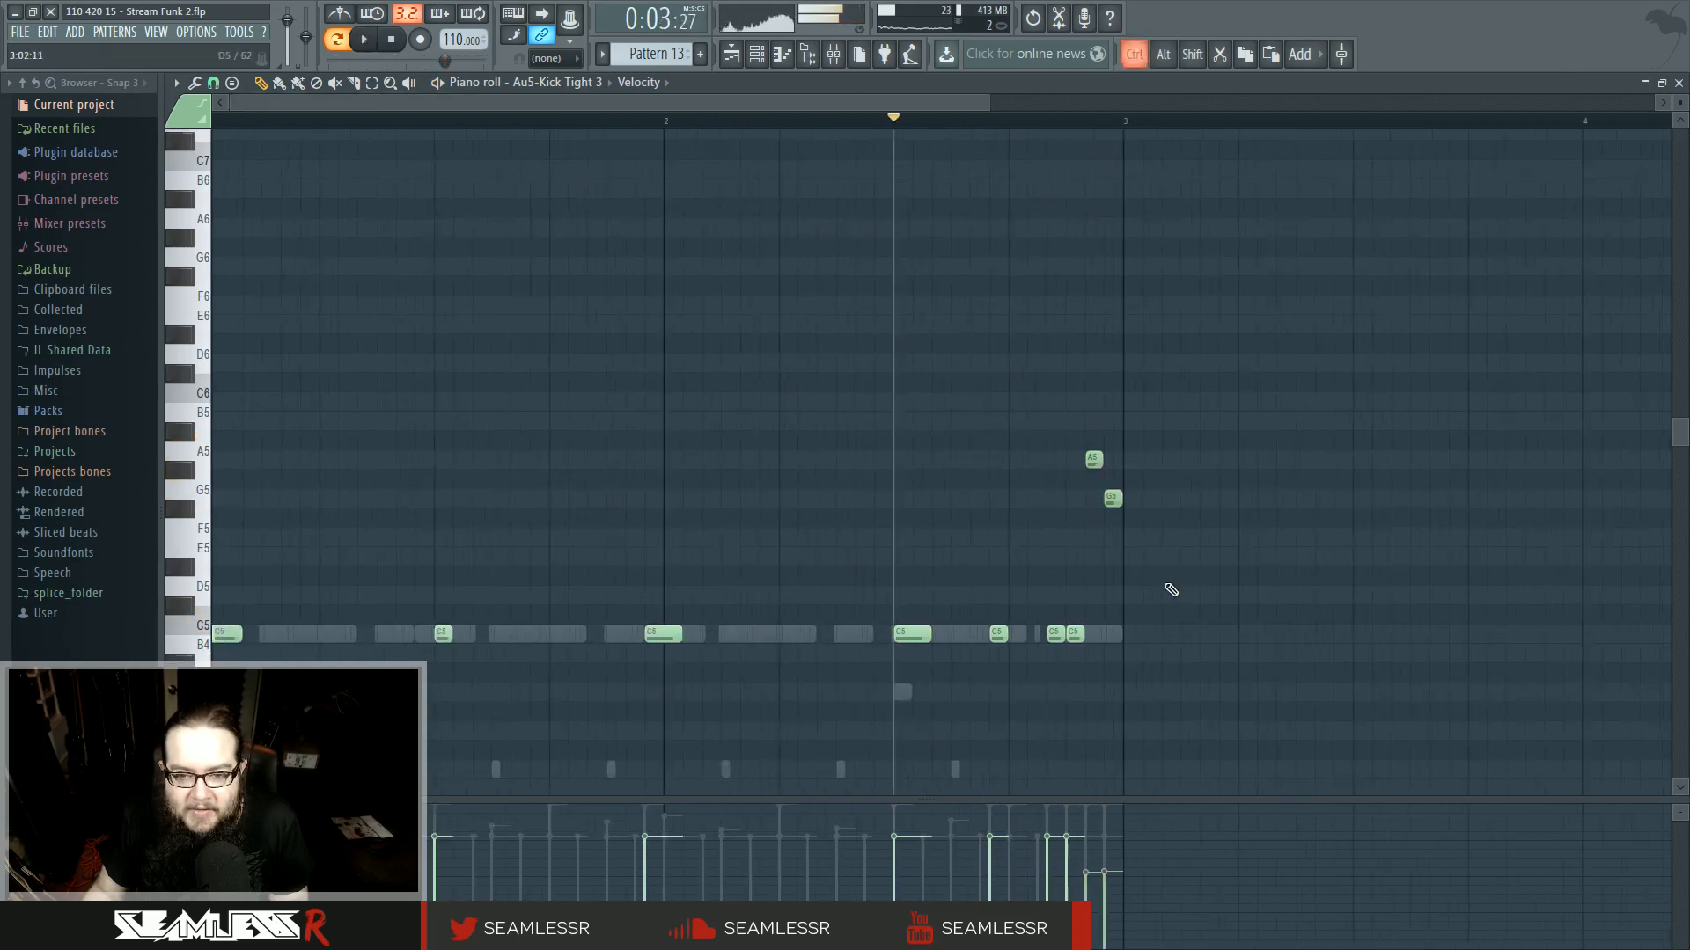
pyautogui.scroll(-5, 1179, 528)
pyautogui.press('F5')
pyautogui.press('space')
pyautogui.scroll(3, 889, 352)
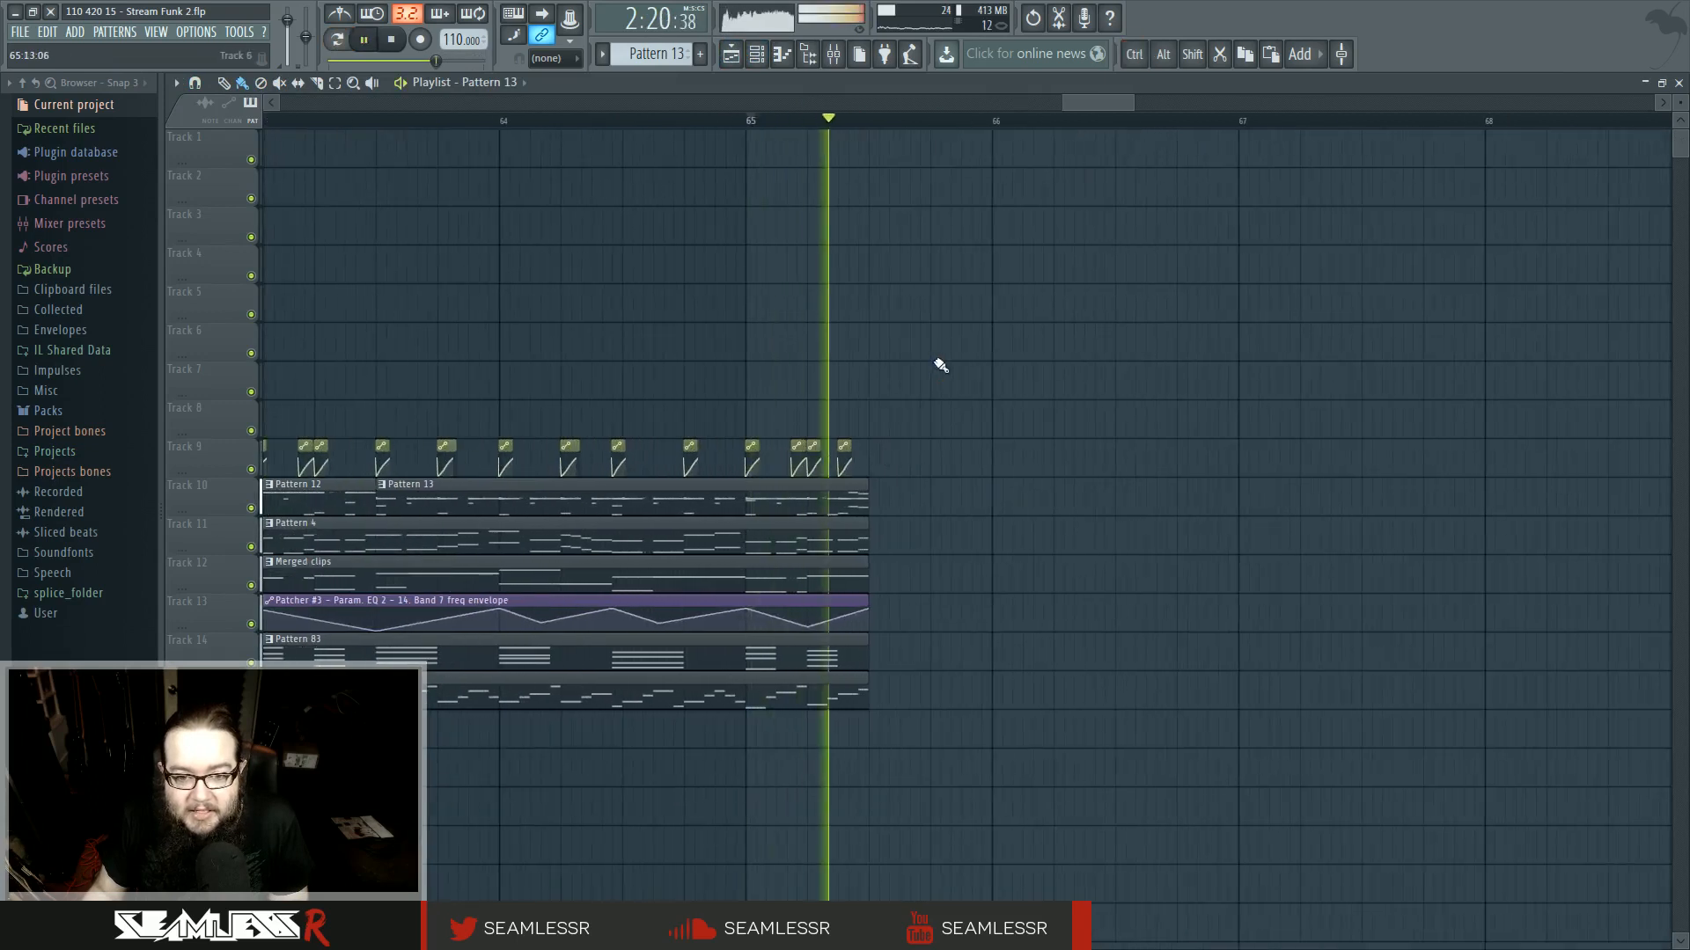
pyautogui.scroll(3, 917, 385)
pyautogui.click(845, 442)
pyautogui.press('space')
pyautogui.scroll(3, 940, 431)
pyautogui.moveTo(920, 407)
pyautogui.mouseDown()
pyautogui.moveTo(873, 406)
pyautogui.moveTo(931, 406)
pyautogui.mouseUp()
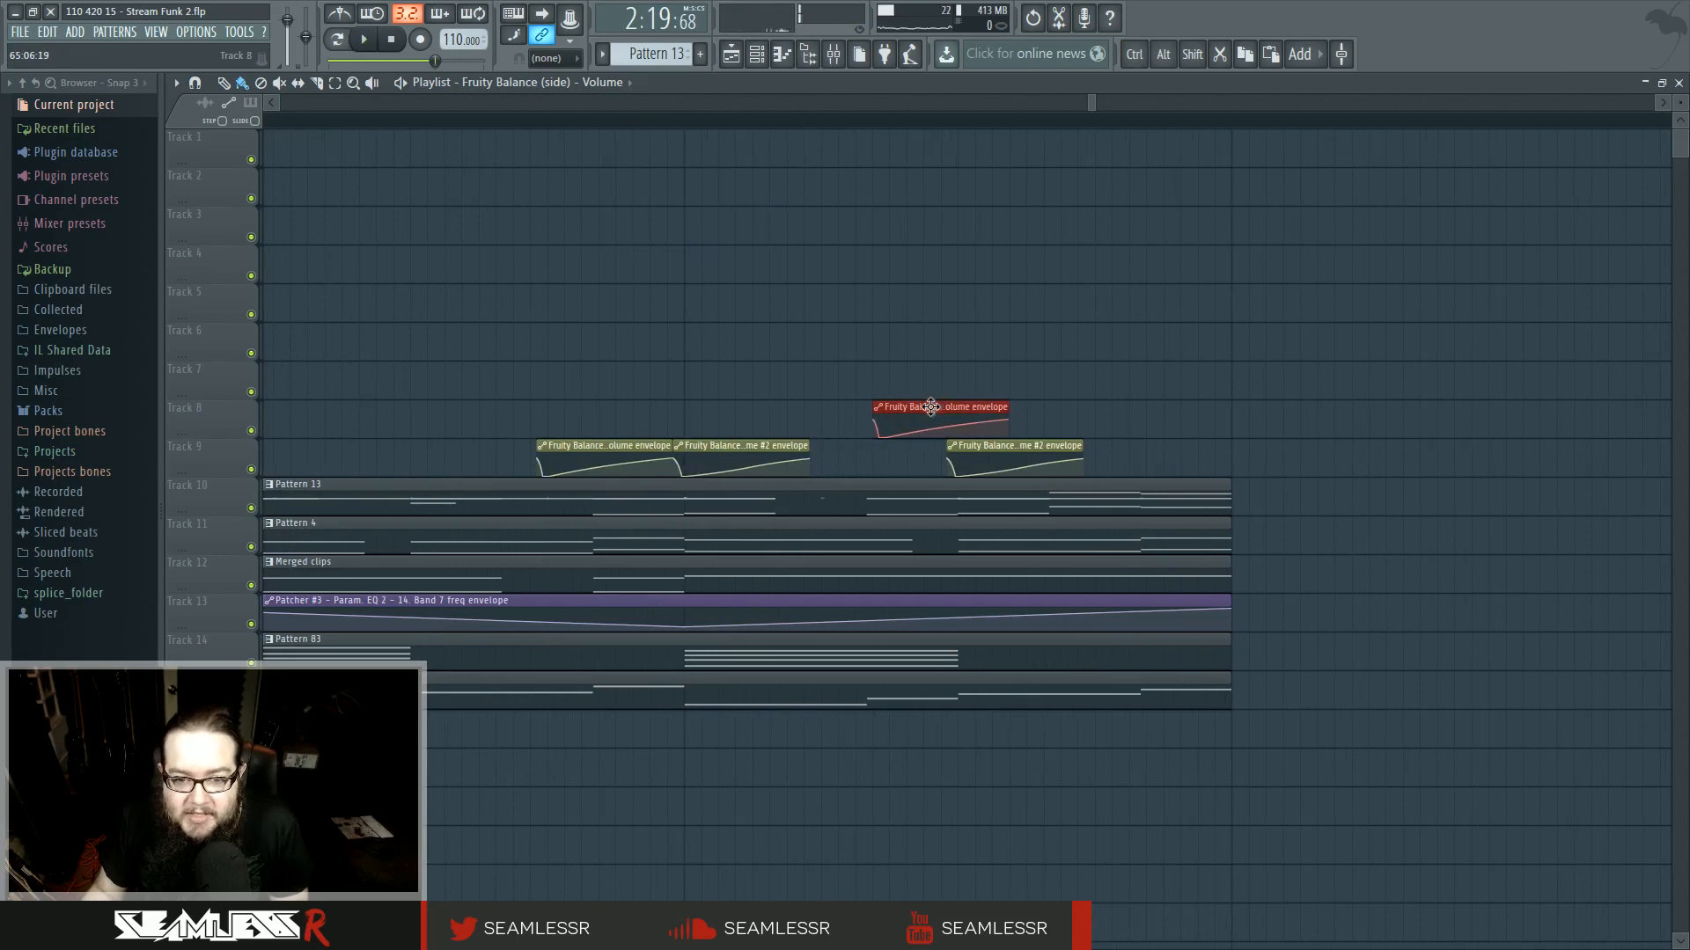
# - Set the playlist snap to 1/3 step, nudge and shorten the new envelope clip, and play it back
pyautogui.click(540, 64)
pyautogui.click(556, 167)
pyautogui.moveTo(920, 396); pyautogui.dragTo(922, 404)
pyautogui.rightClick(991, 381)
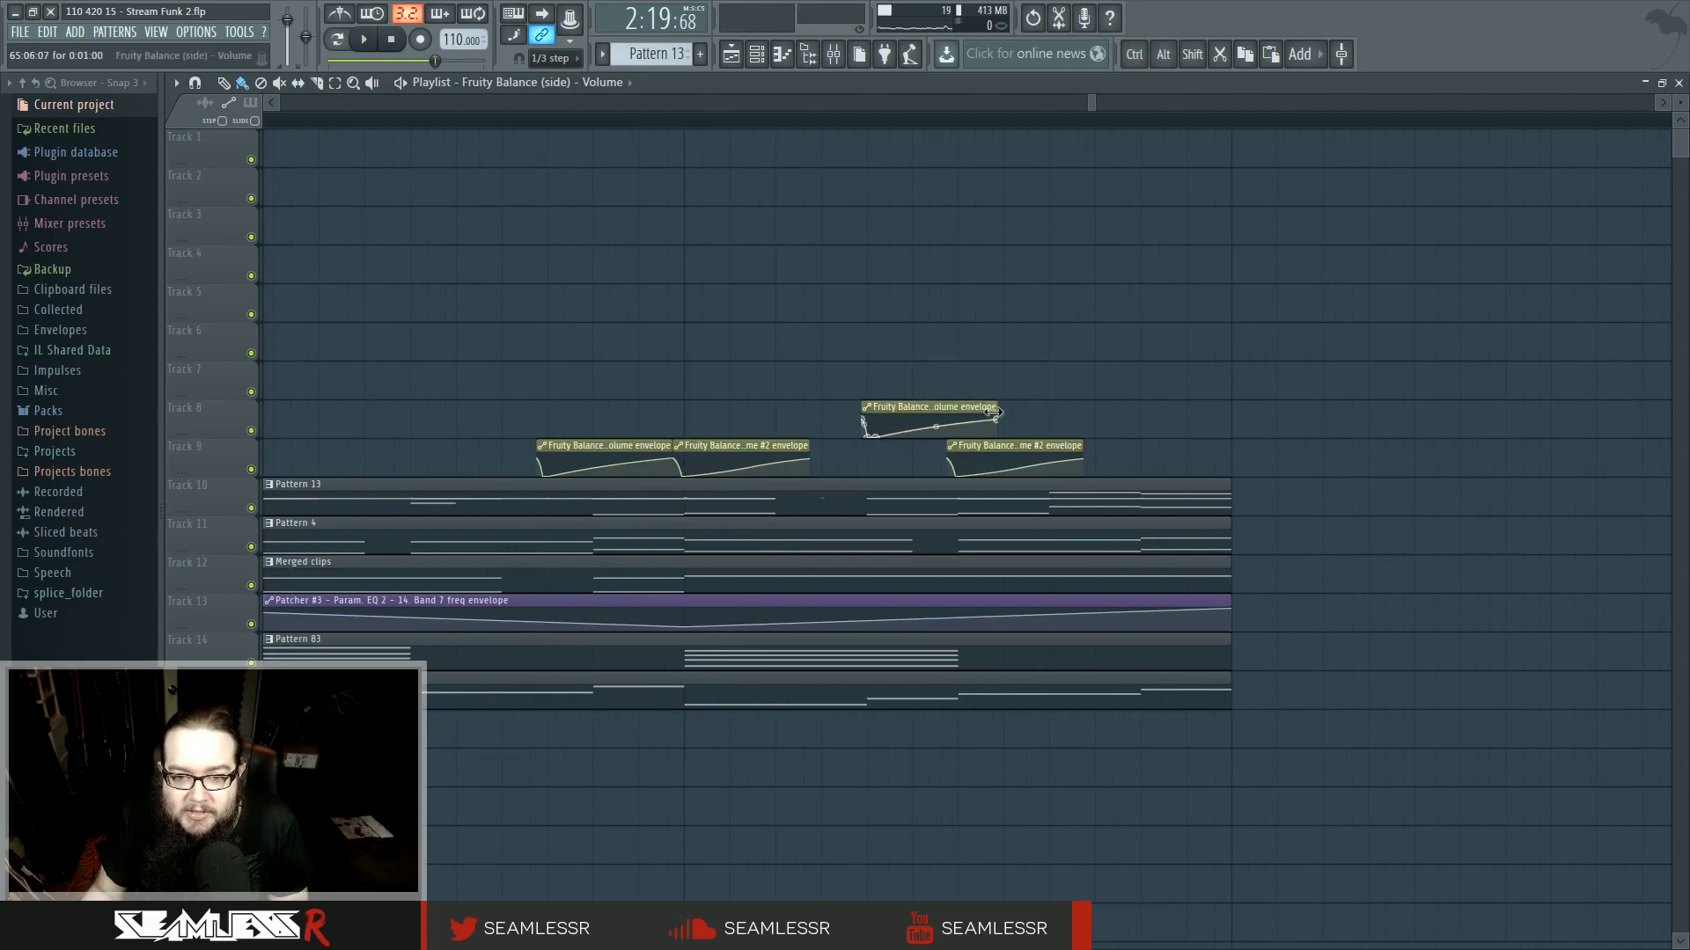
pyautogui.press('space')
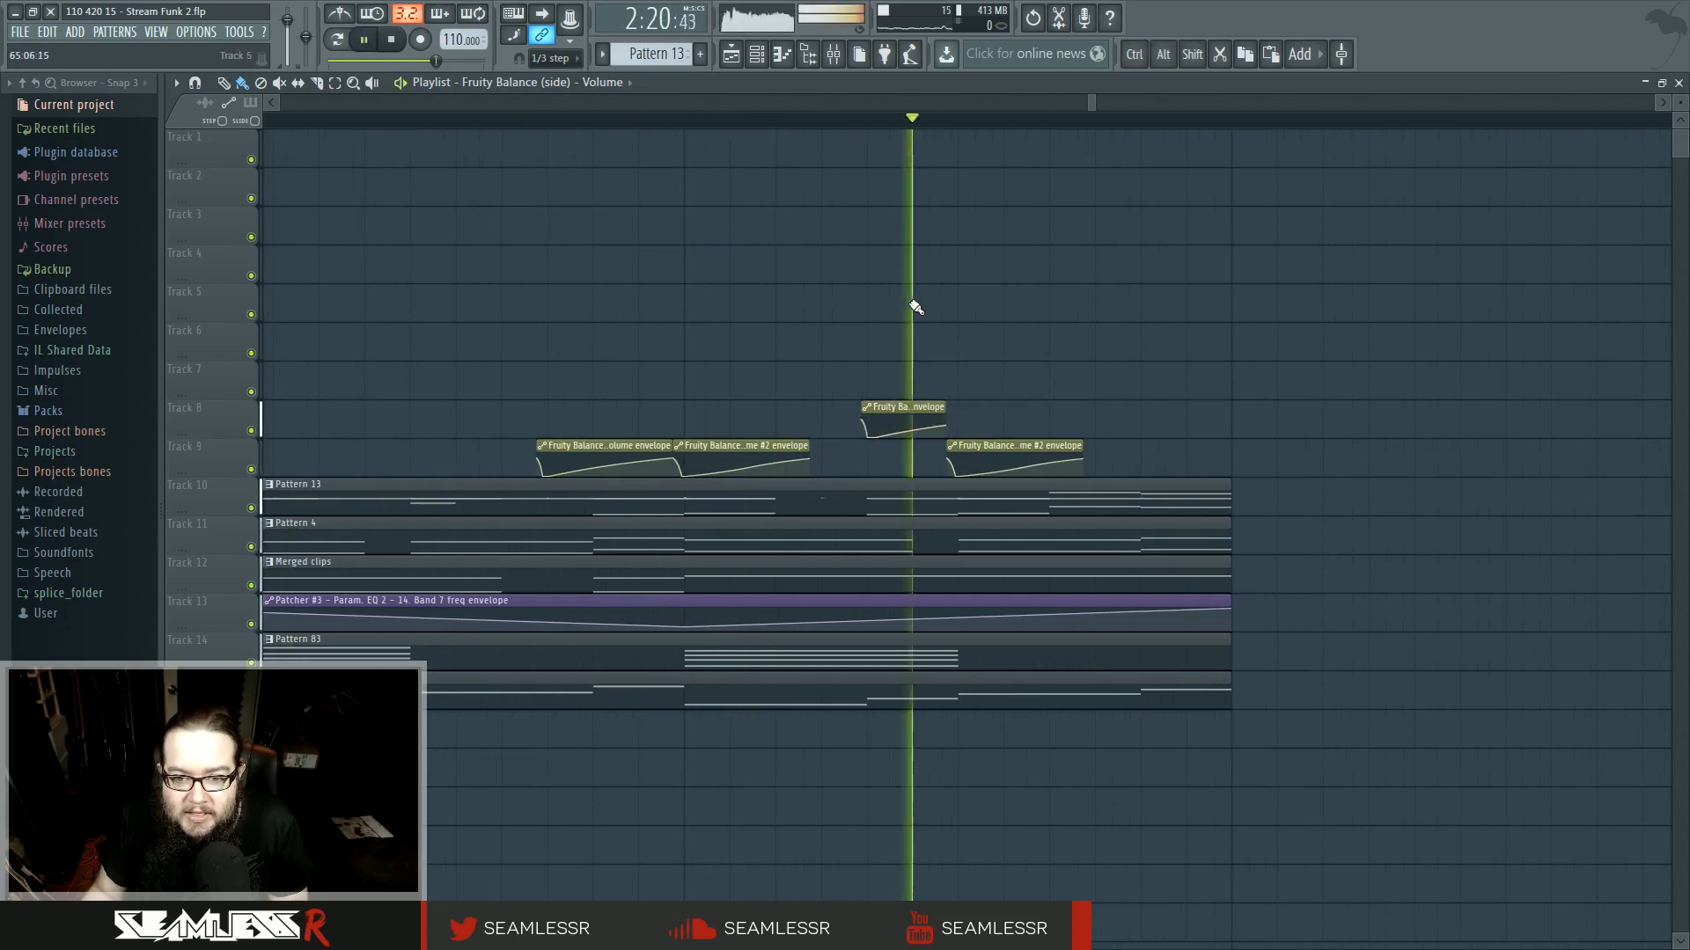
pyautogui.press('space')
pyautogui.press('space')
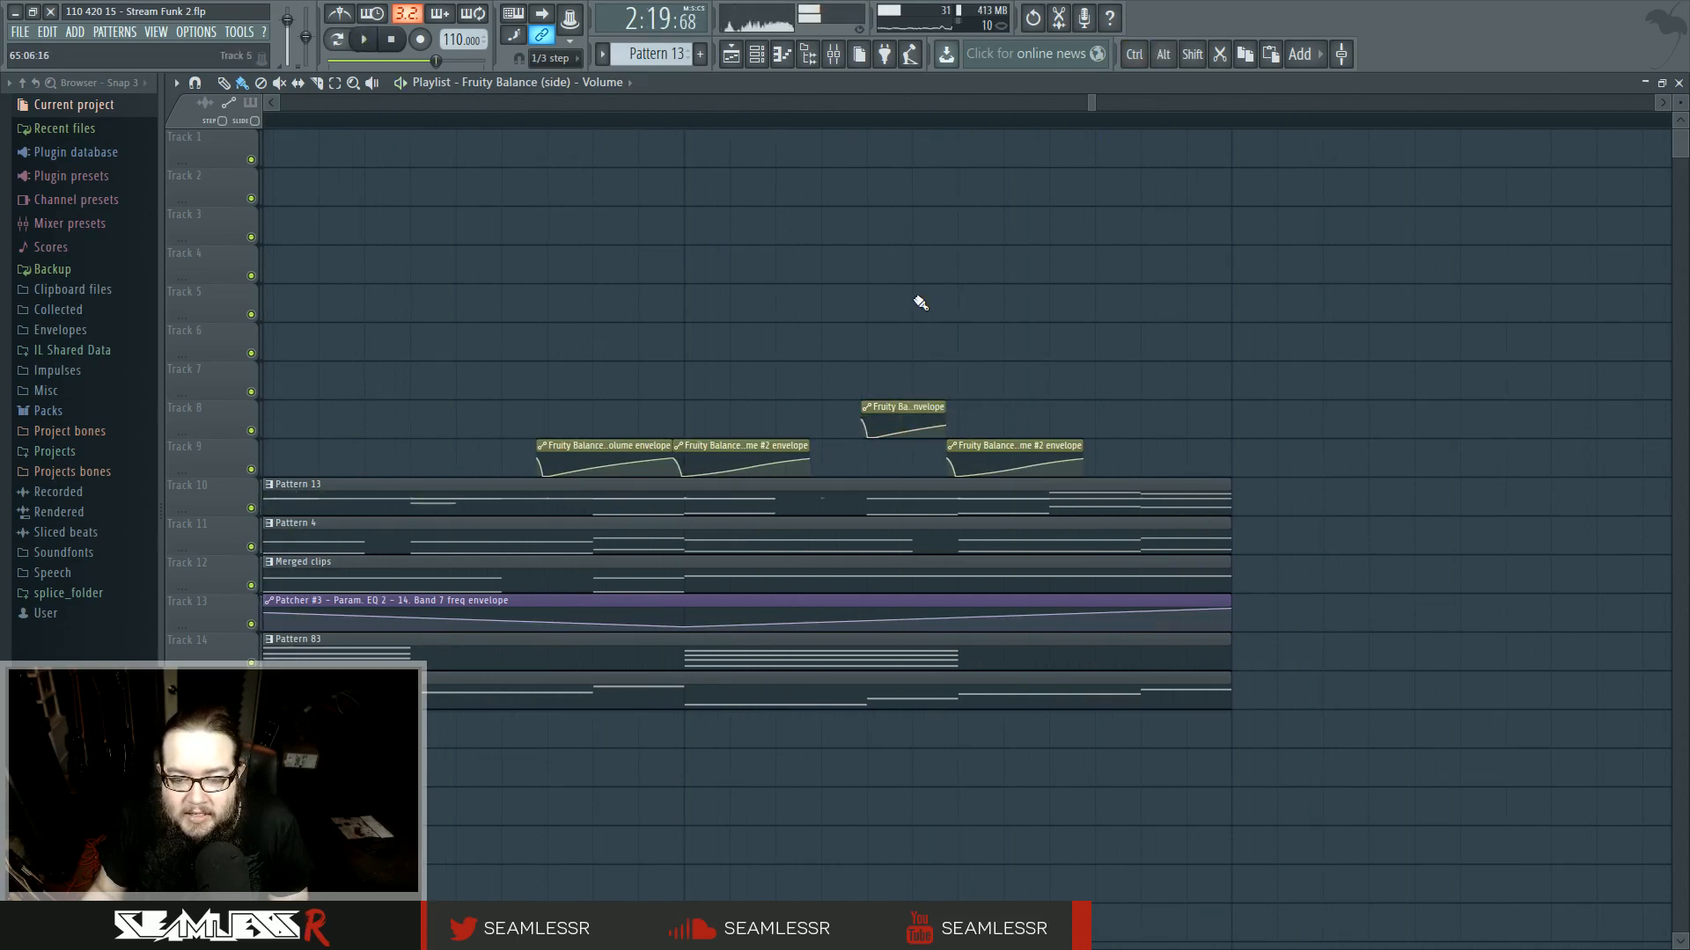
# - Zoom out to view the whole arrangement
pyautogui.keyDown('ctrl'); pyautogui.scroll(4, 920, 302); pyautogui.keyUp('ctrl')
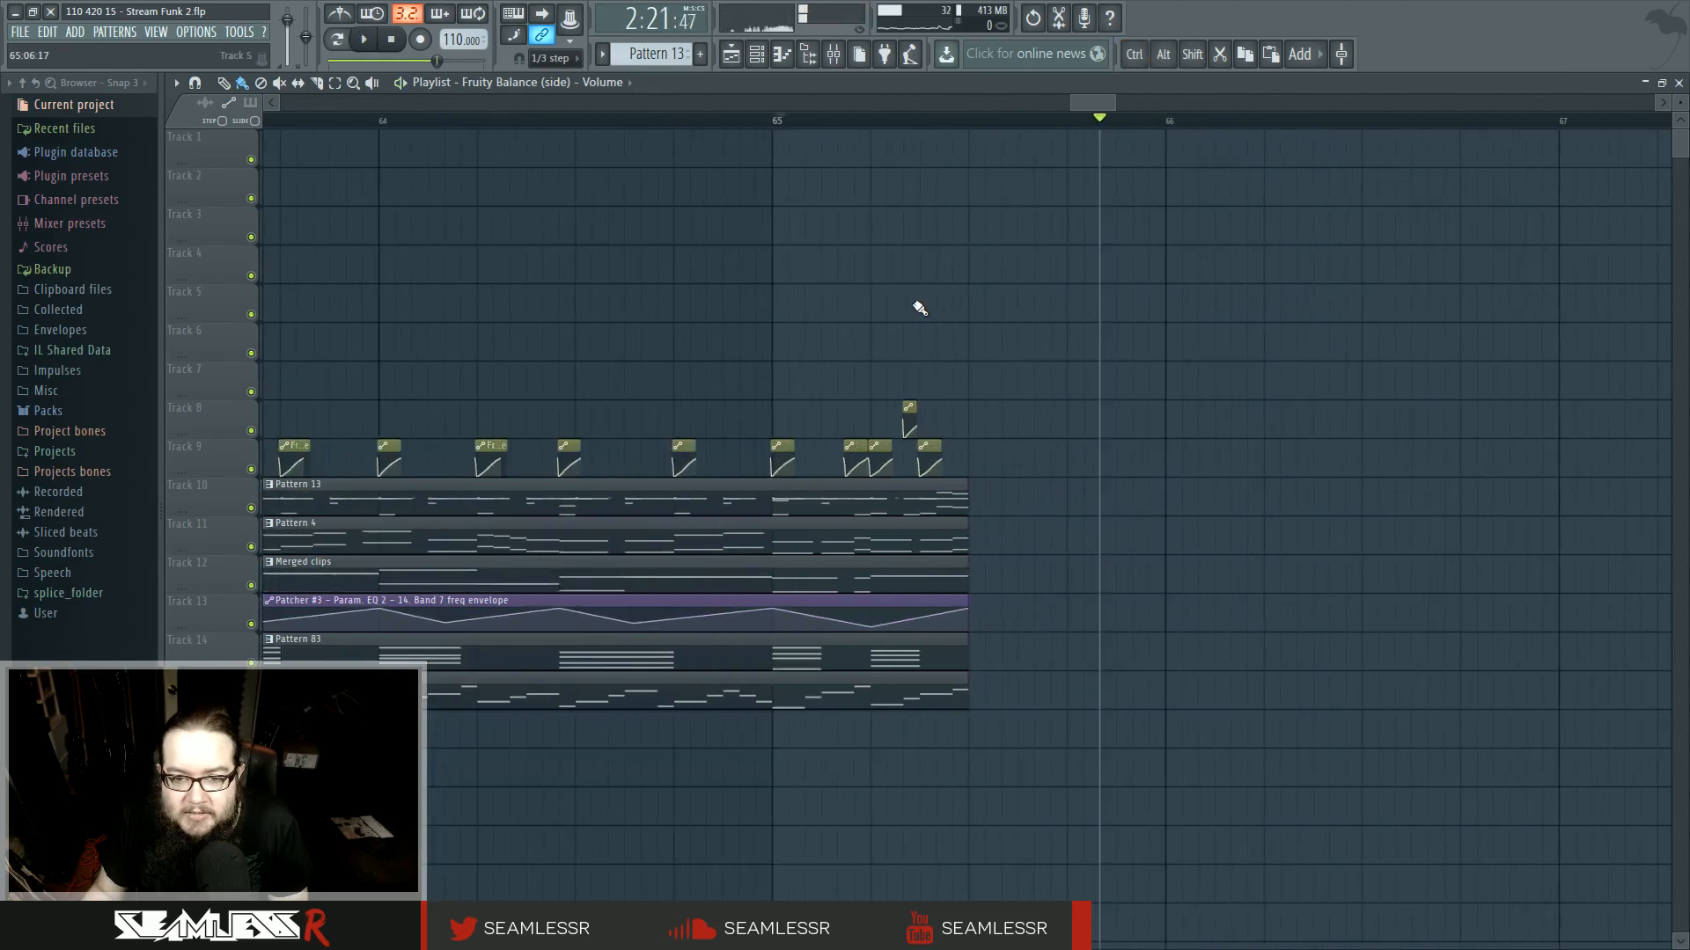
pyautogui.press('space')
pyautogui.keyDown('ctrl'); pyautogui.scroll(-6, 961, 332); pyautogui.keyUp('ctrl')
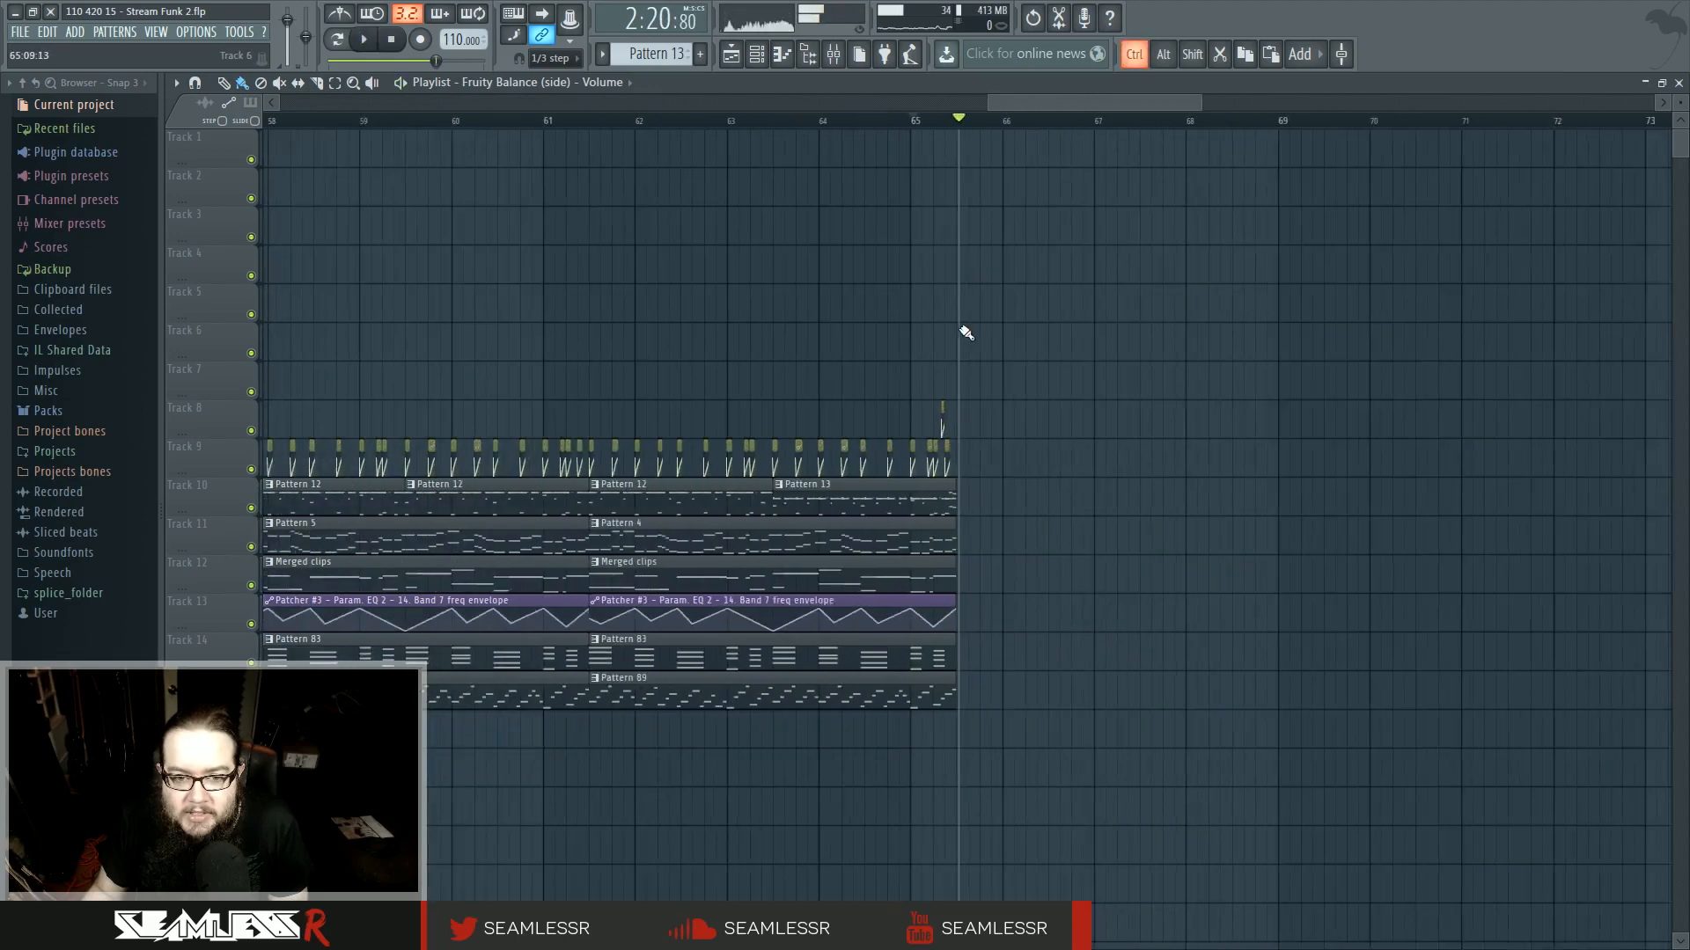
pyautogui.scroll(6, 634, 233)
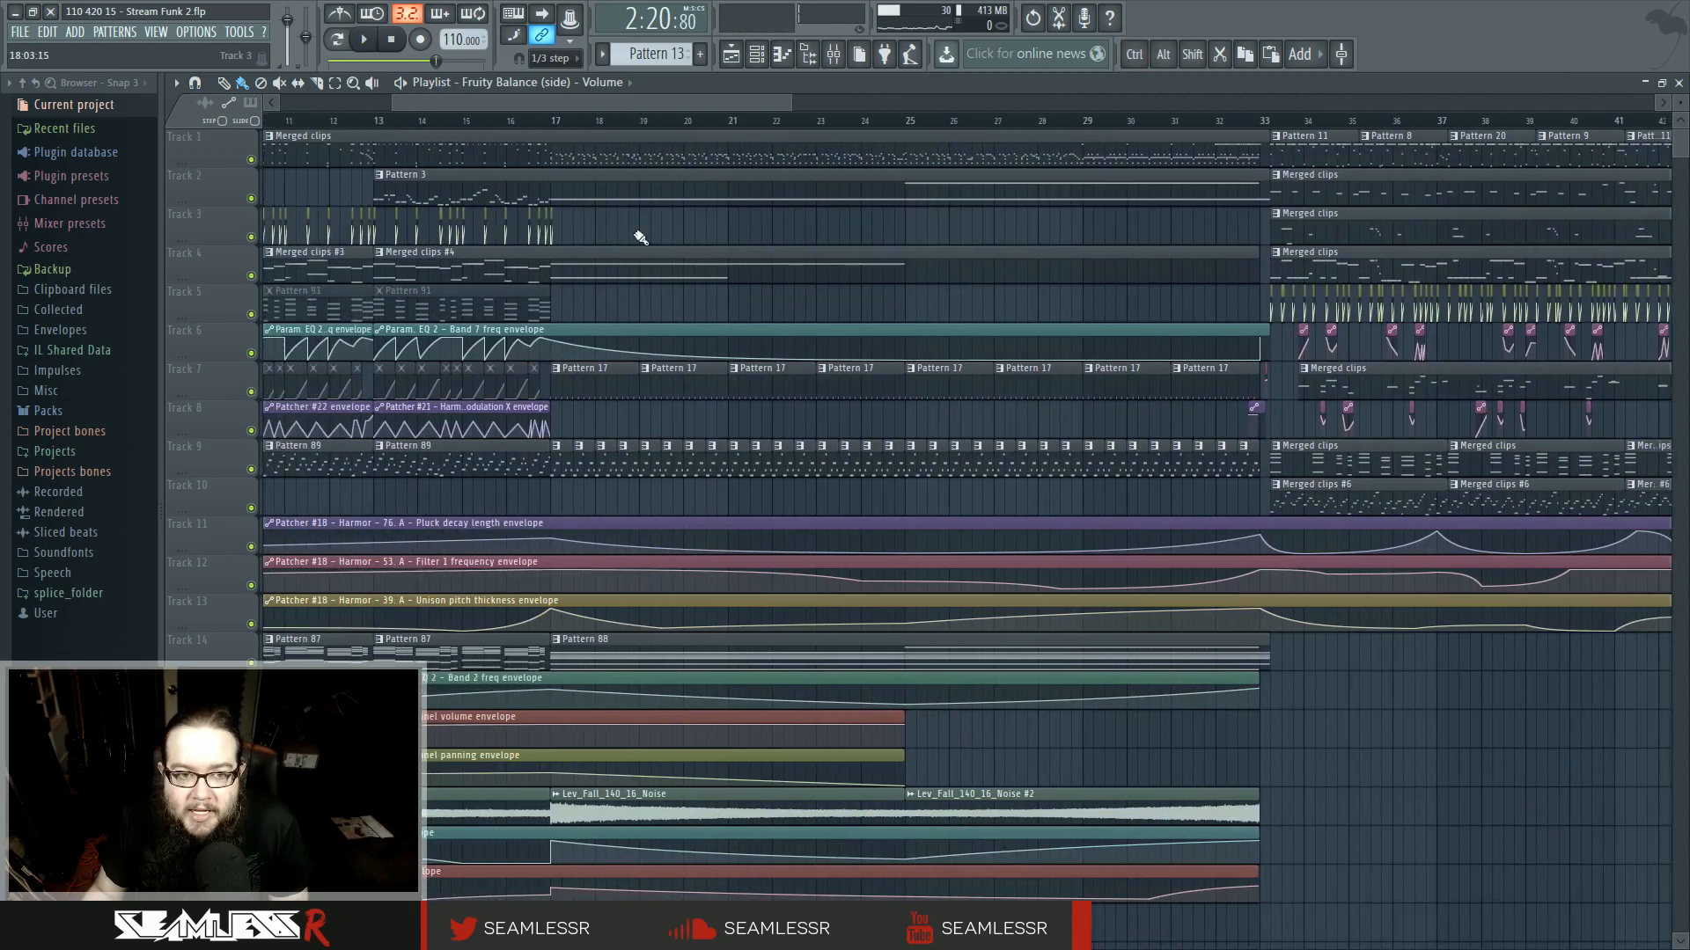
pyautogui.scroll(-3, 725, 242)
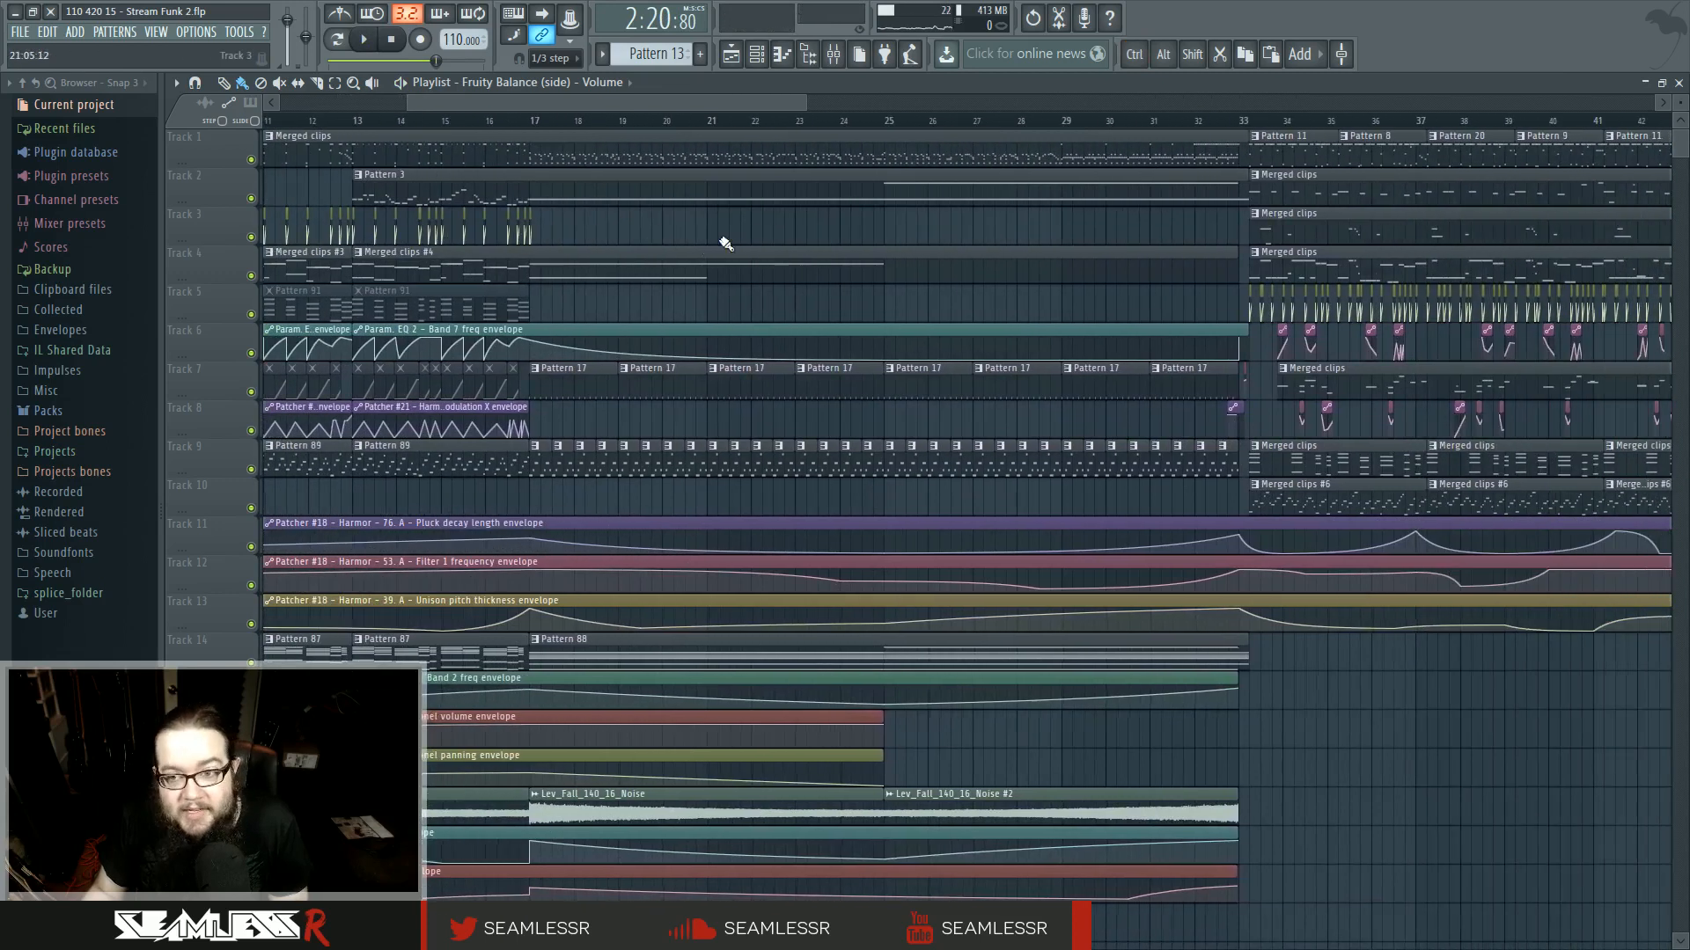
# - Shorten the Pattern 11 clip on Track 7 near bar 65 to a short stub and play back from bar 65
pyautogui.scroll(-3, 1023, 236)
pyautogui.click(1035, 123)
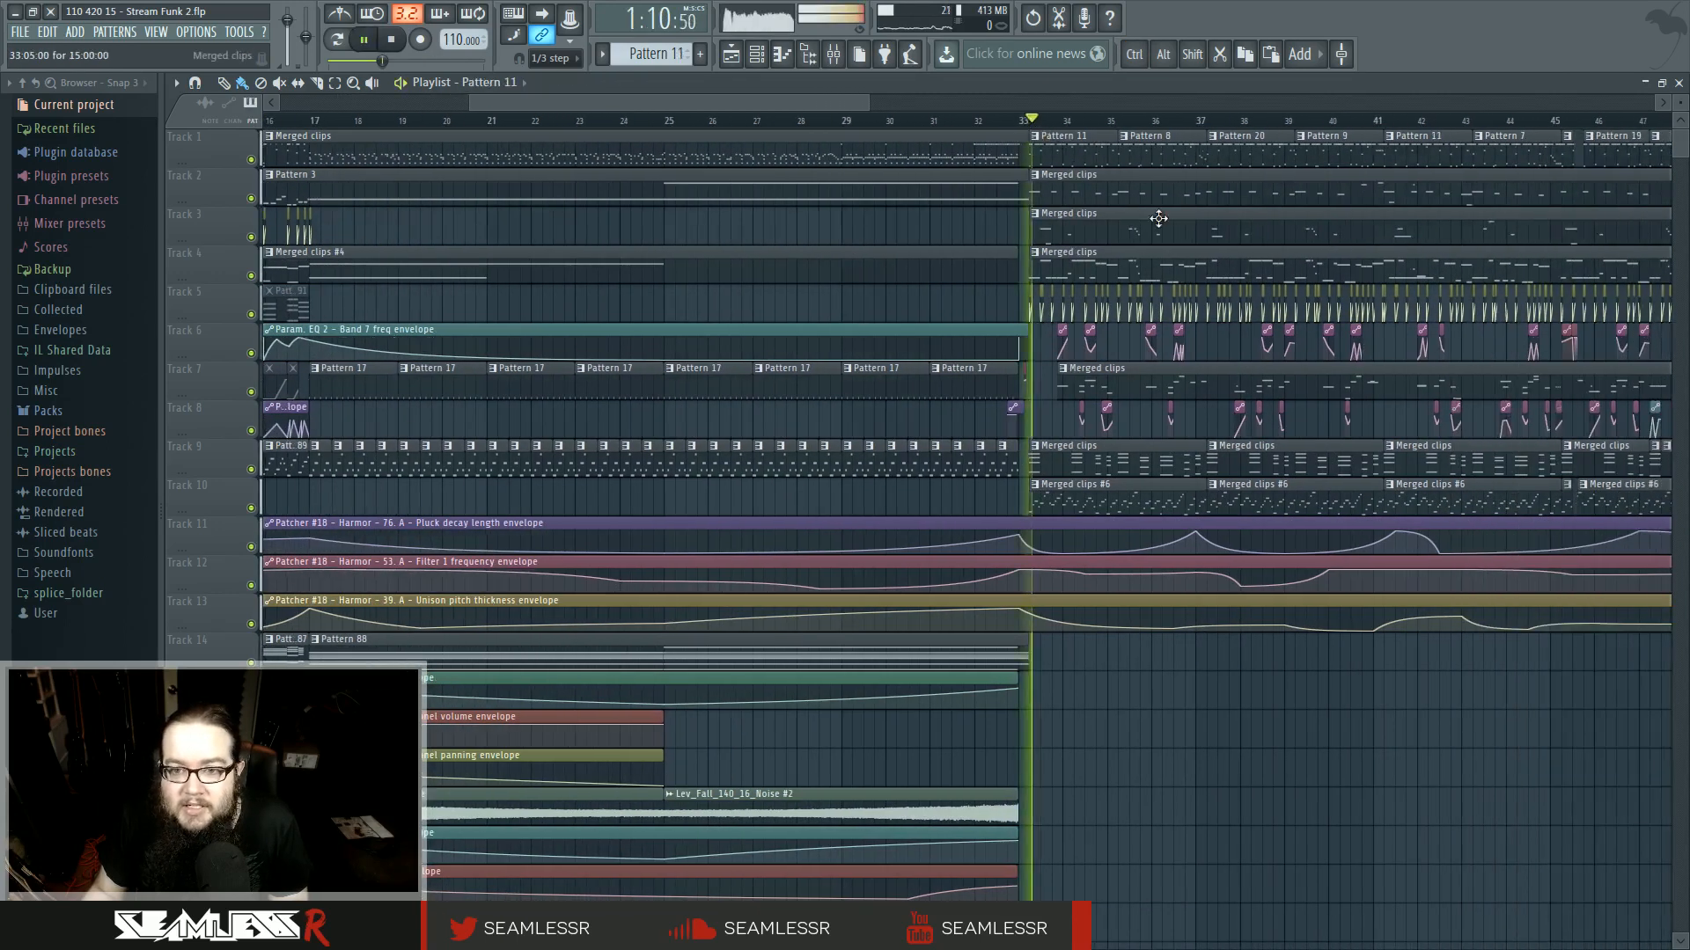
pyautogui.scroll(-8, 599, 312)
pyautogui.scroll(3, 695, 467)
pyautogui.click(896, 383)
pyautogui.scroll(3, 898, 384)
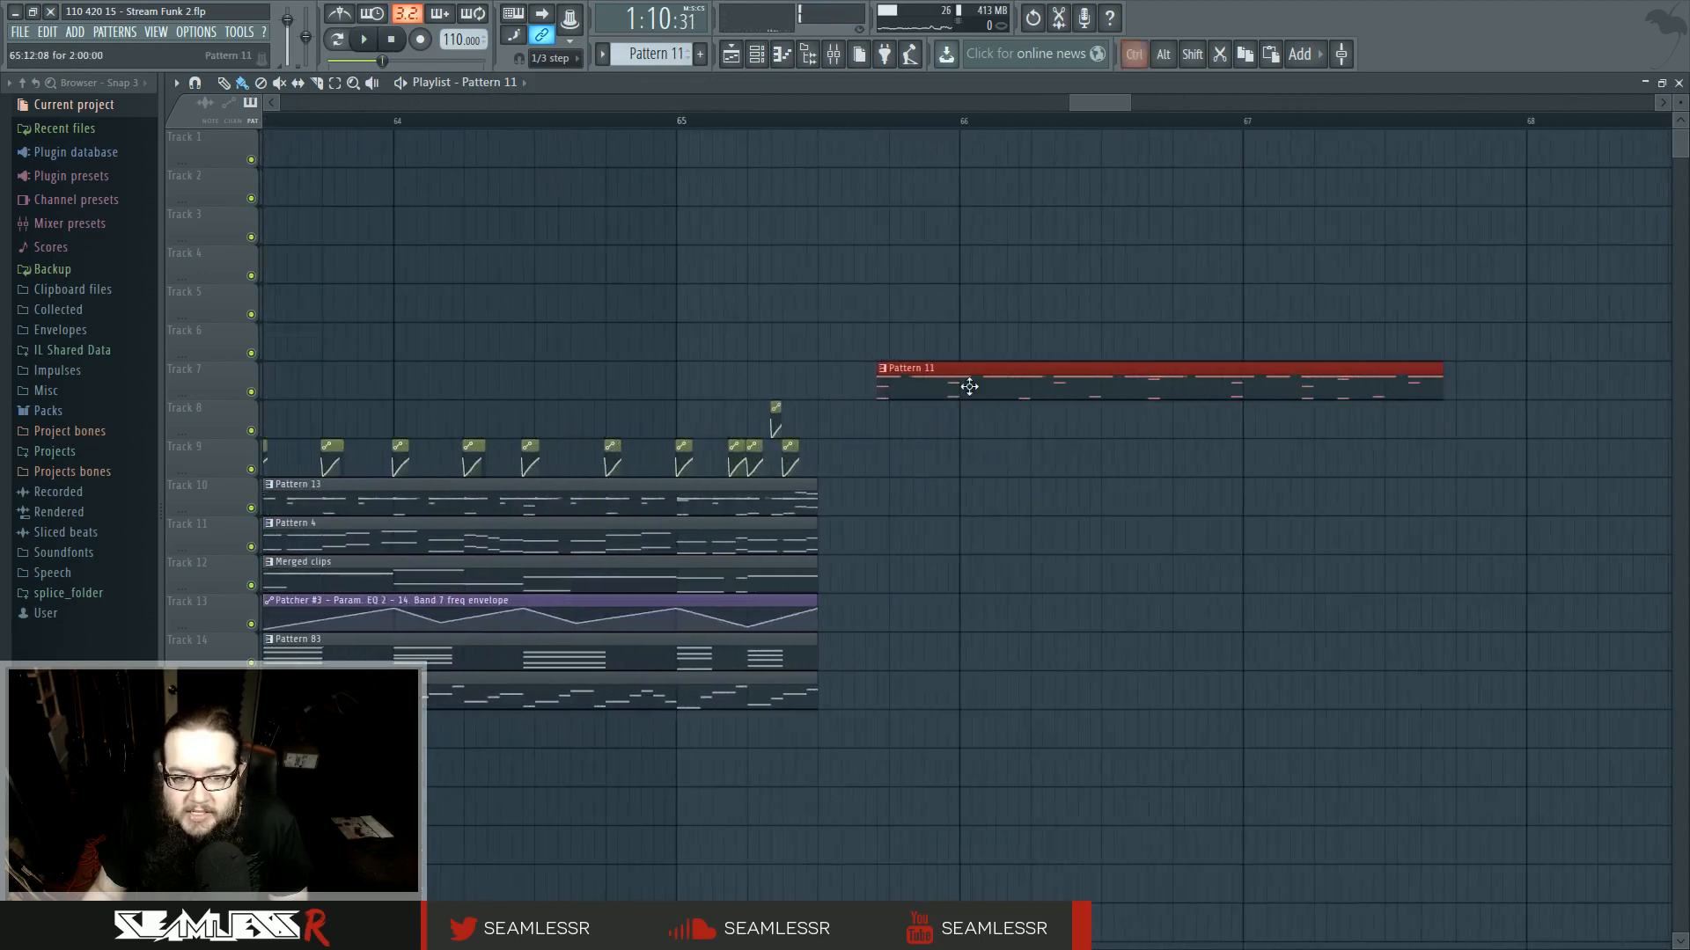
pyautogui.rightClick(930, 446)
pyautogui.moveTo(1402, 382); pyautogui.dragTo(827, 395)
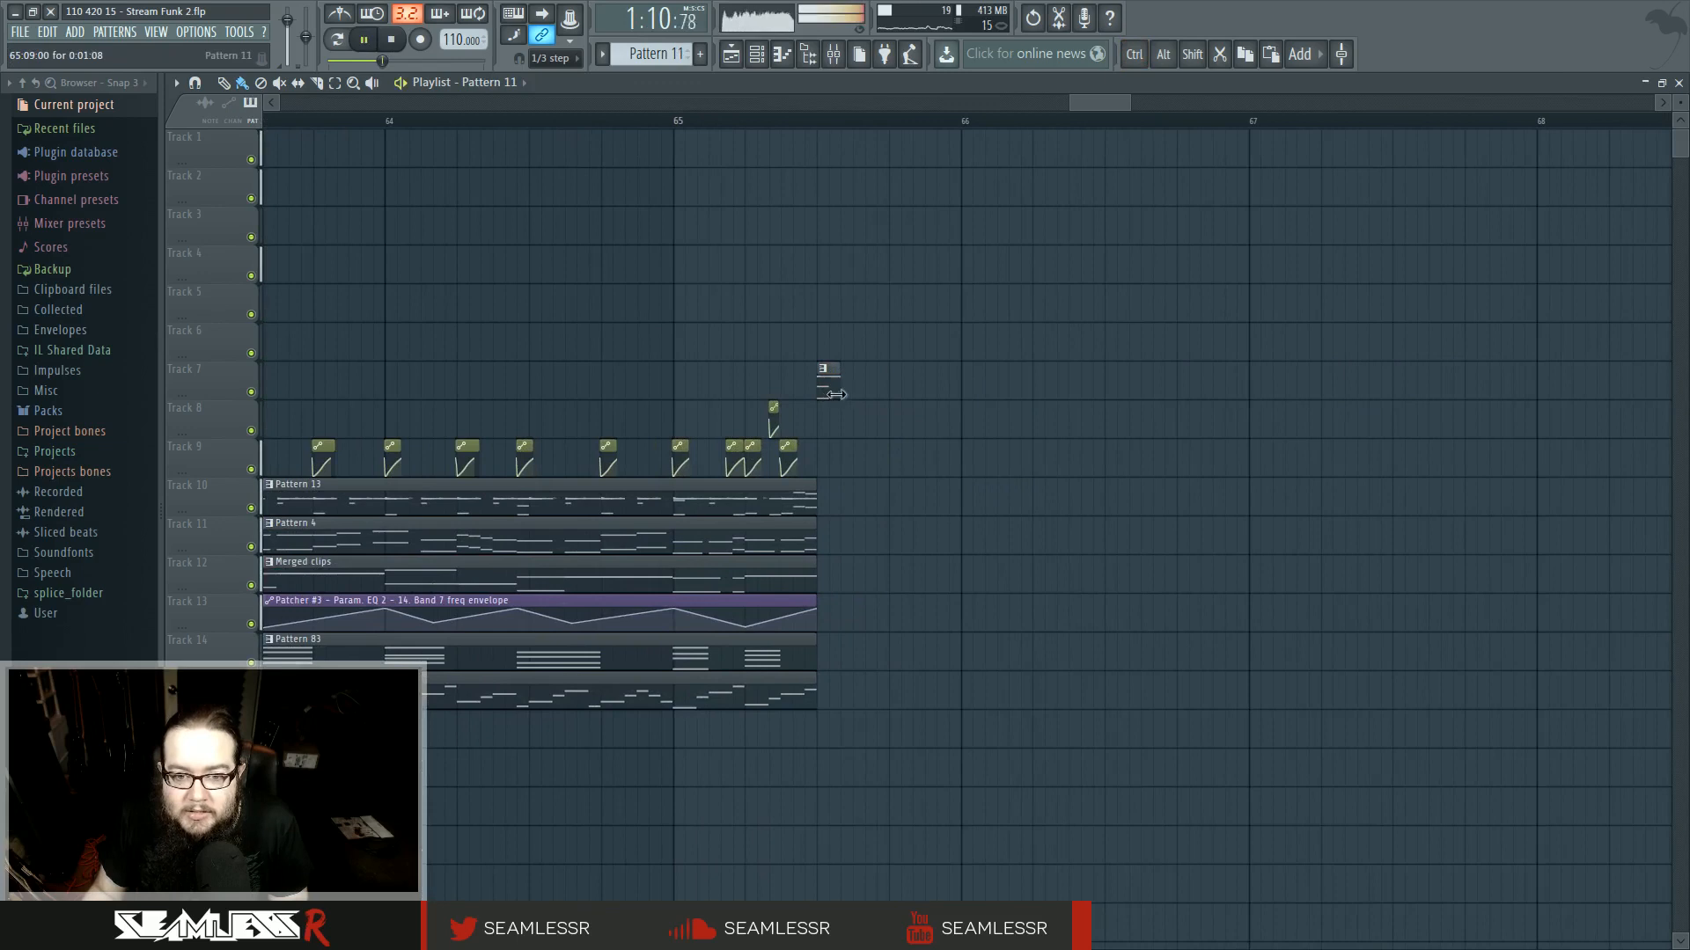
pyautogui.click(764, 128)
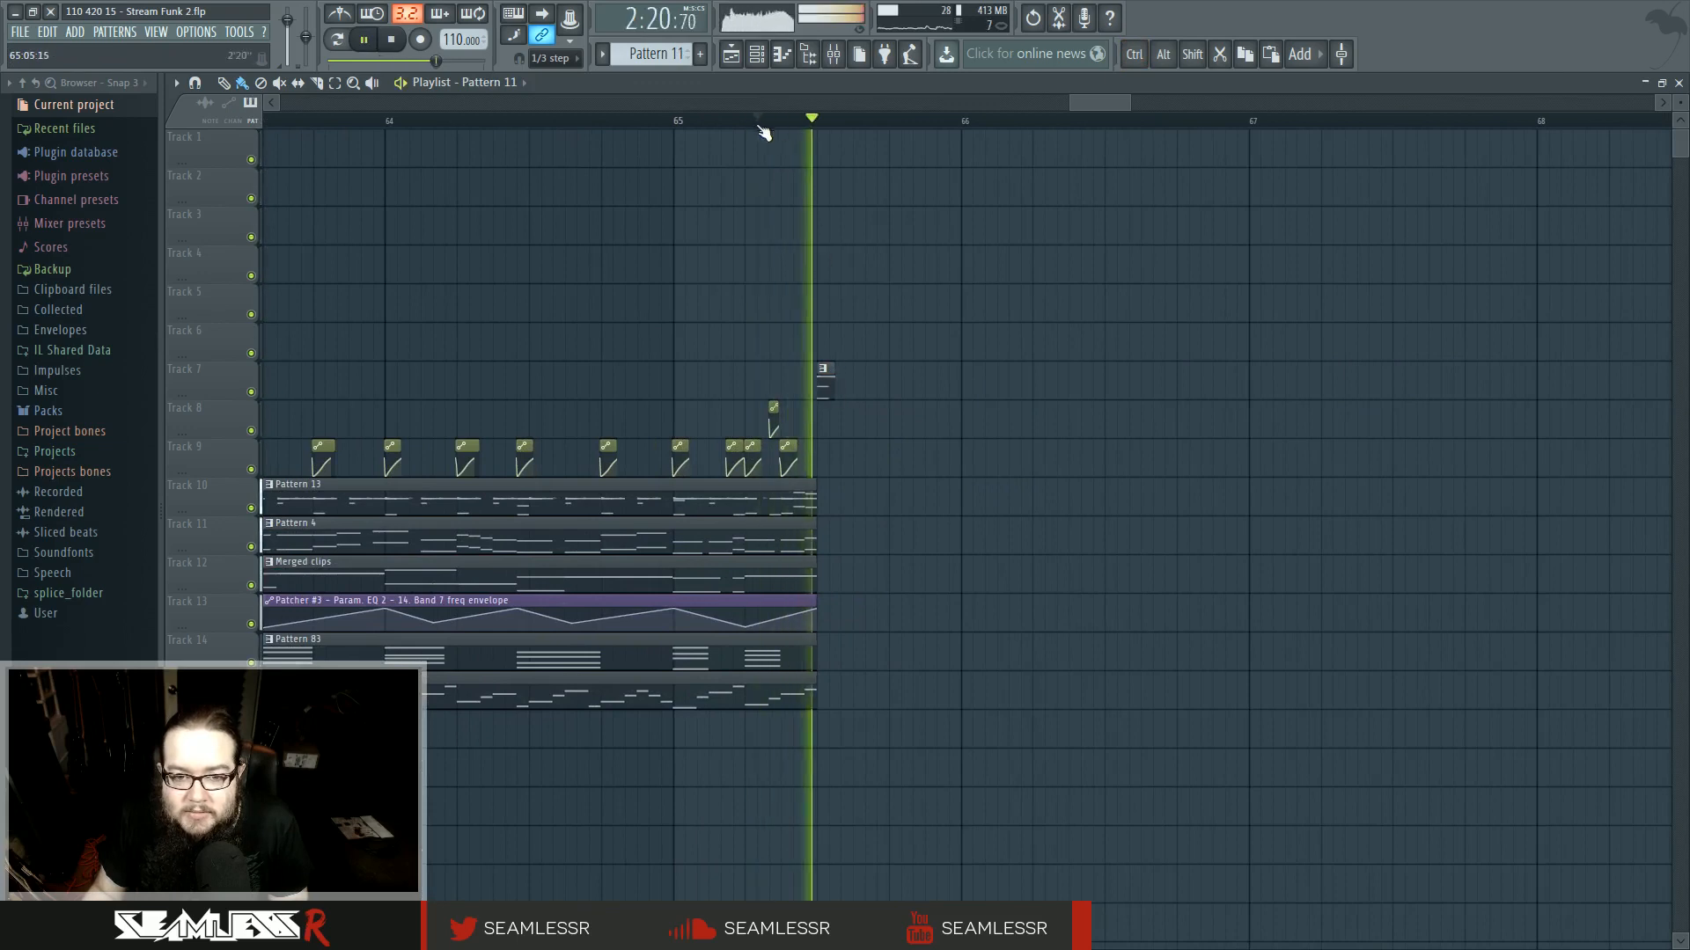
pyautogui.click(670, 121)
pyautogui.press('space')
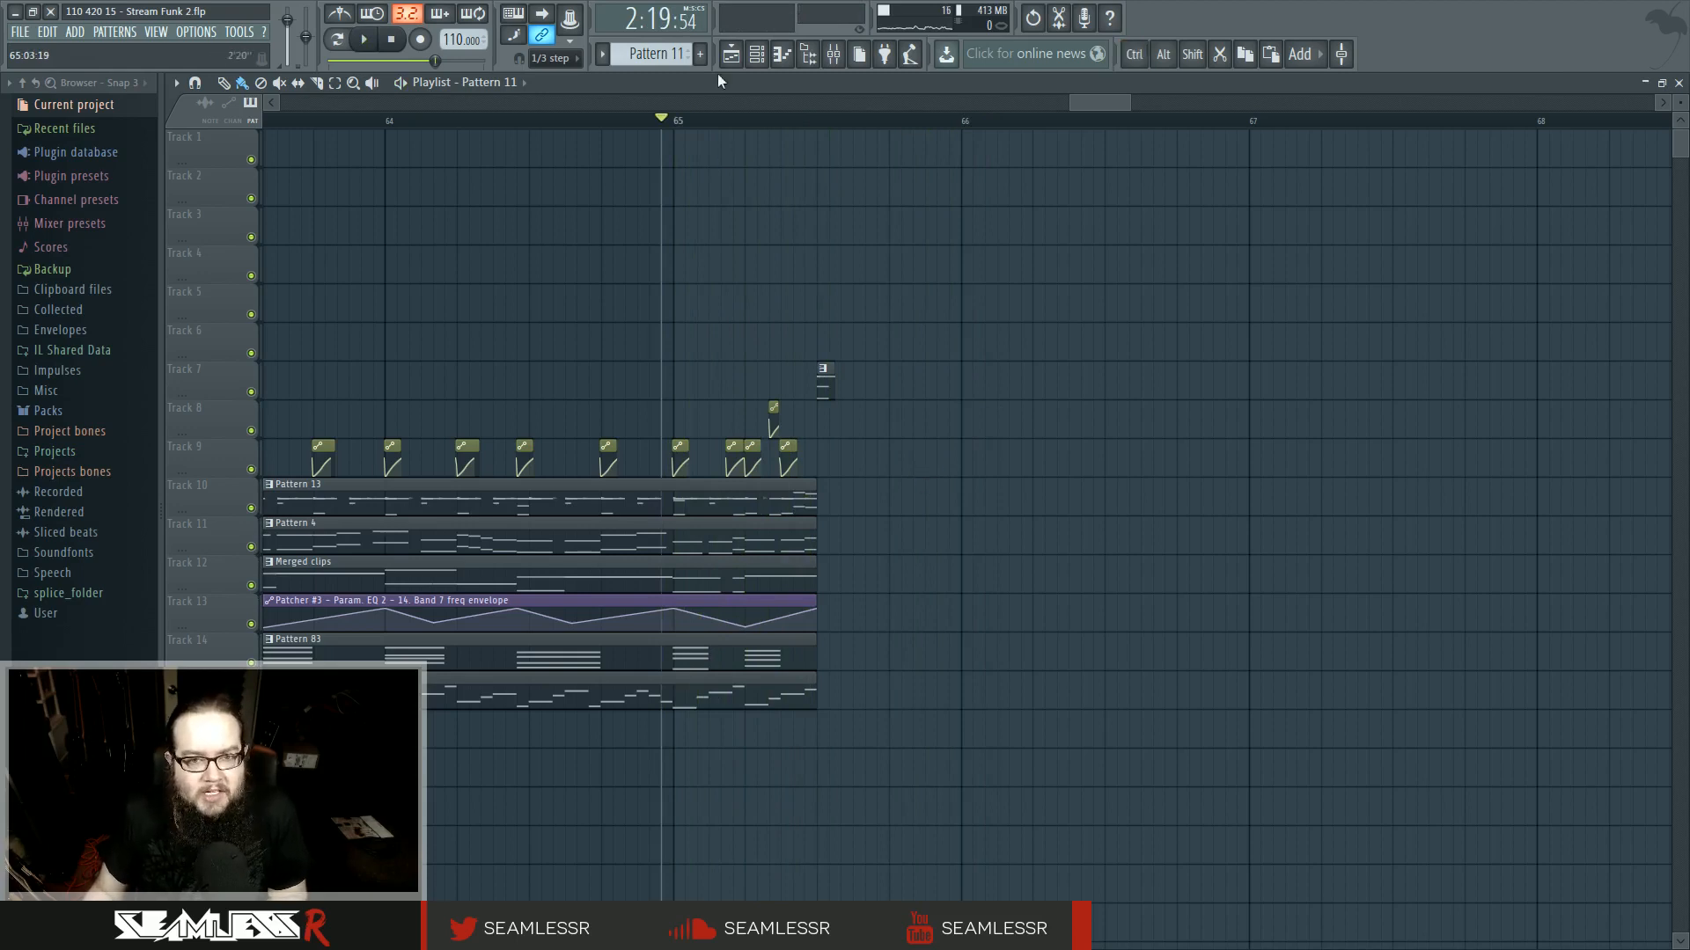
# - Extend the Pattern 4 clip on Track 11 about half a bar past bar 65
pyautogui.moveTo(831, 132); pyautogui.dragTo(1464, 130)
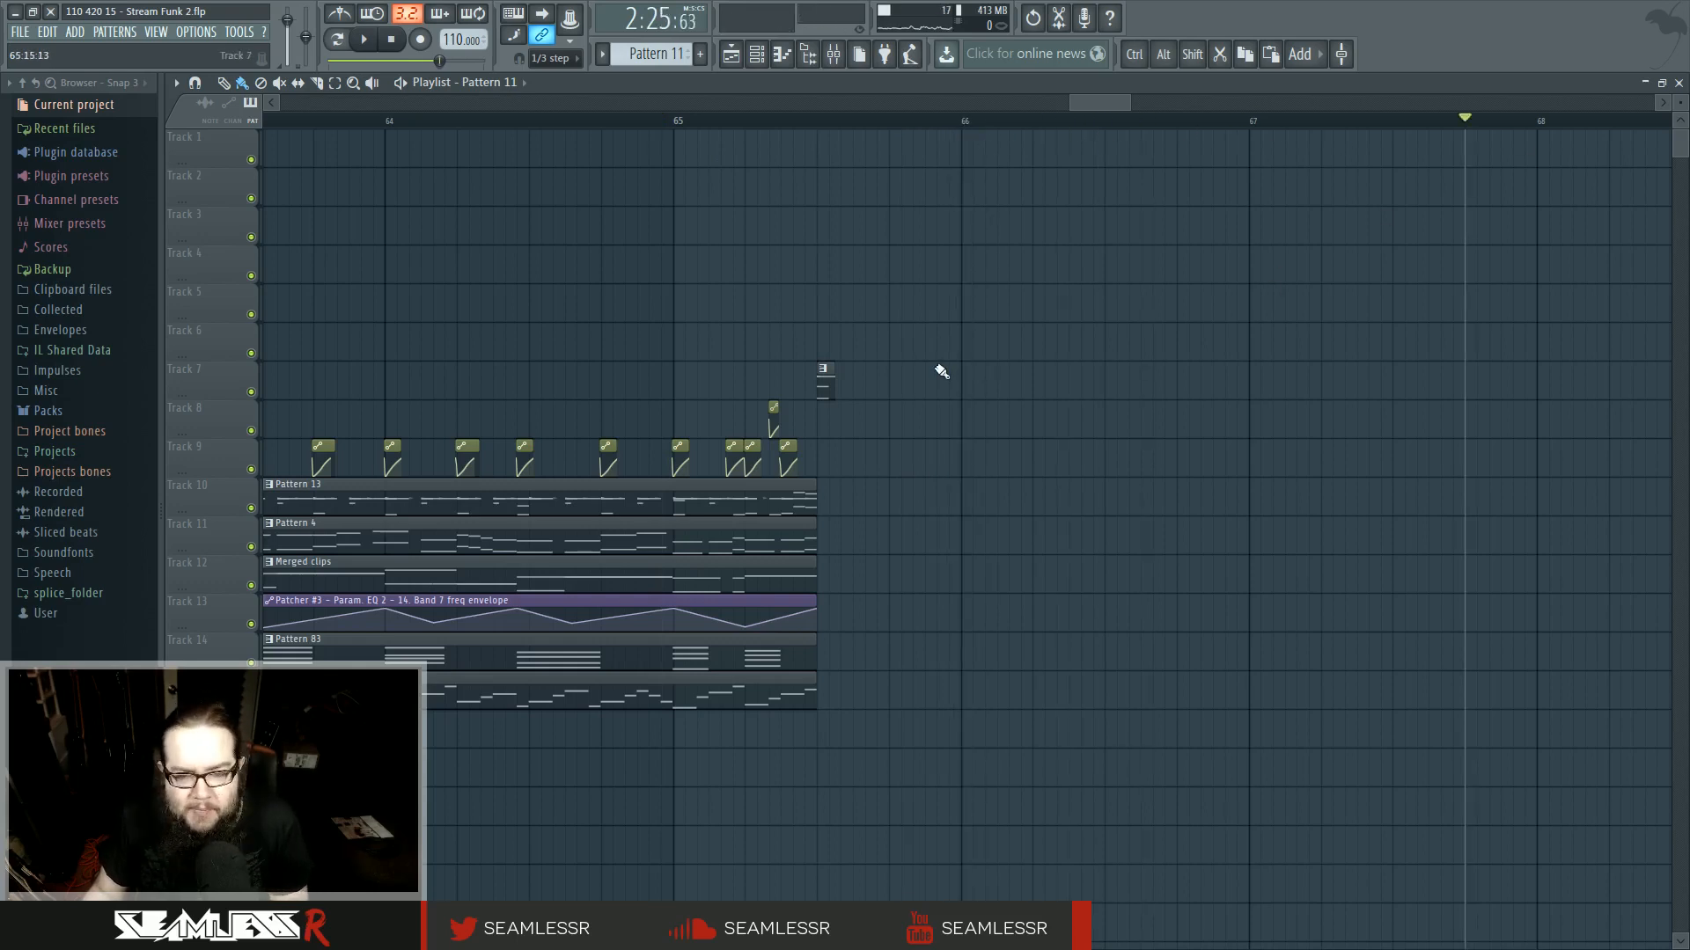
pyautogui.scroll(-3, 1082, 590)
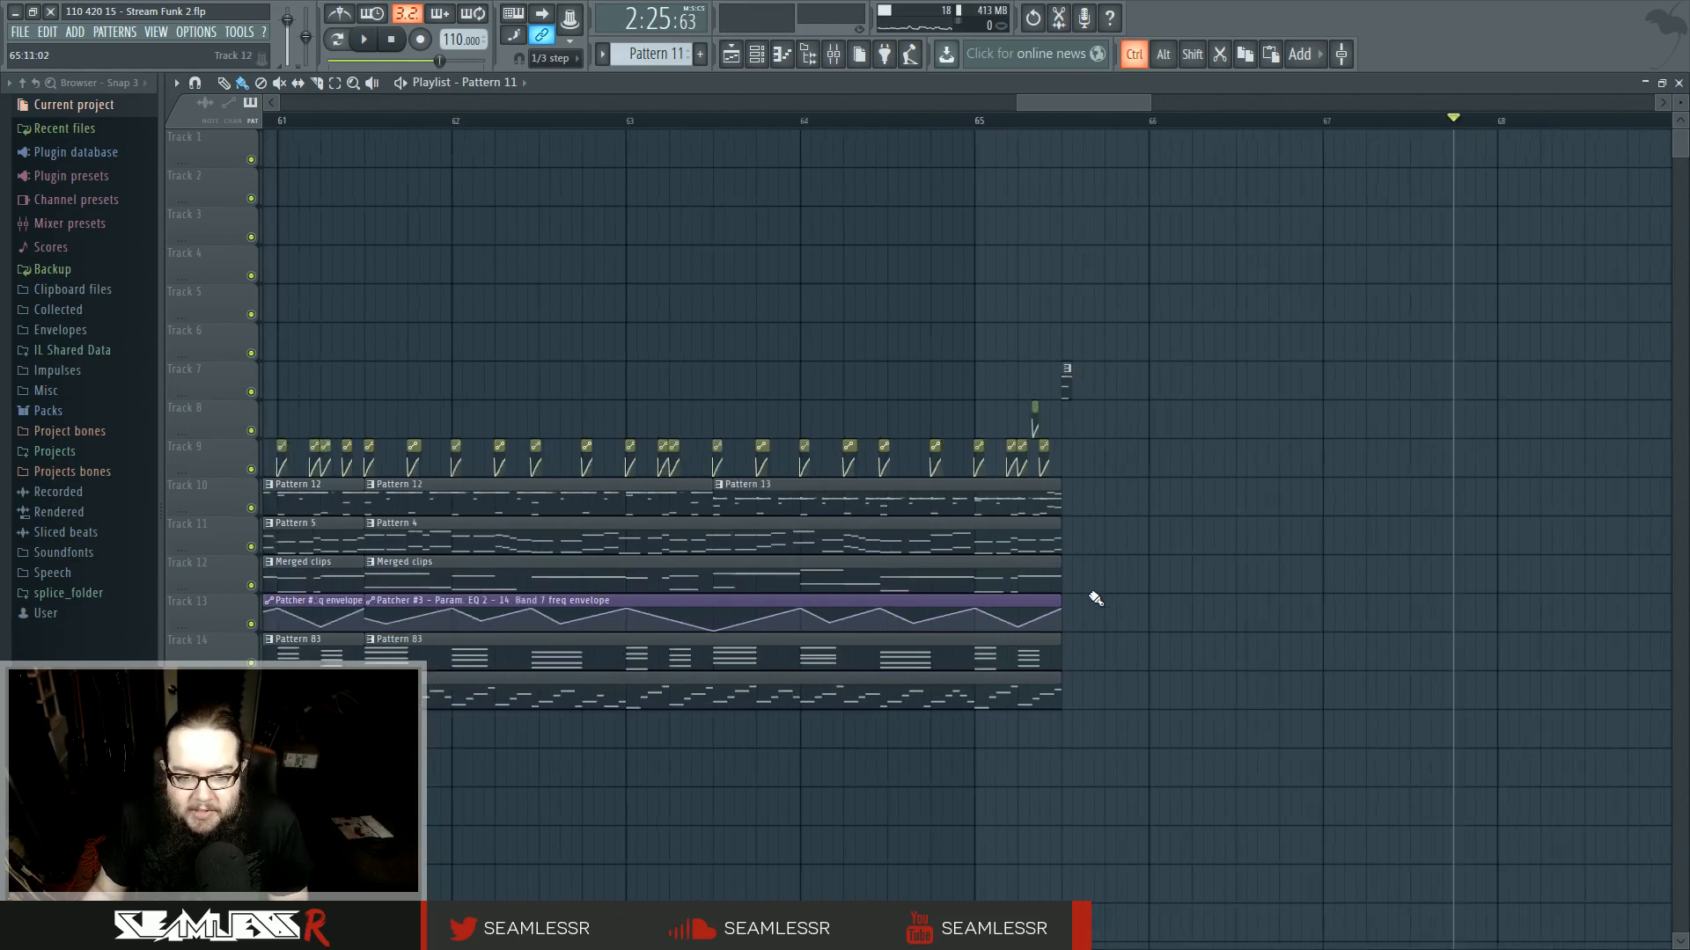
pyautogui.moveTo(1062, 540); pyautogui.dragTo(1124, 543)
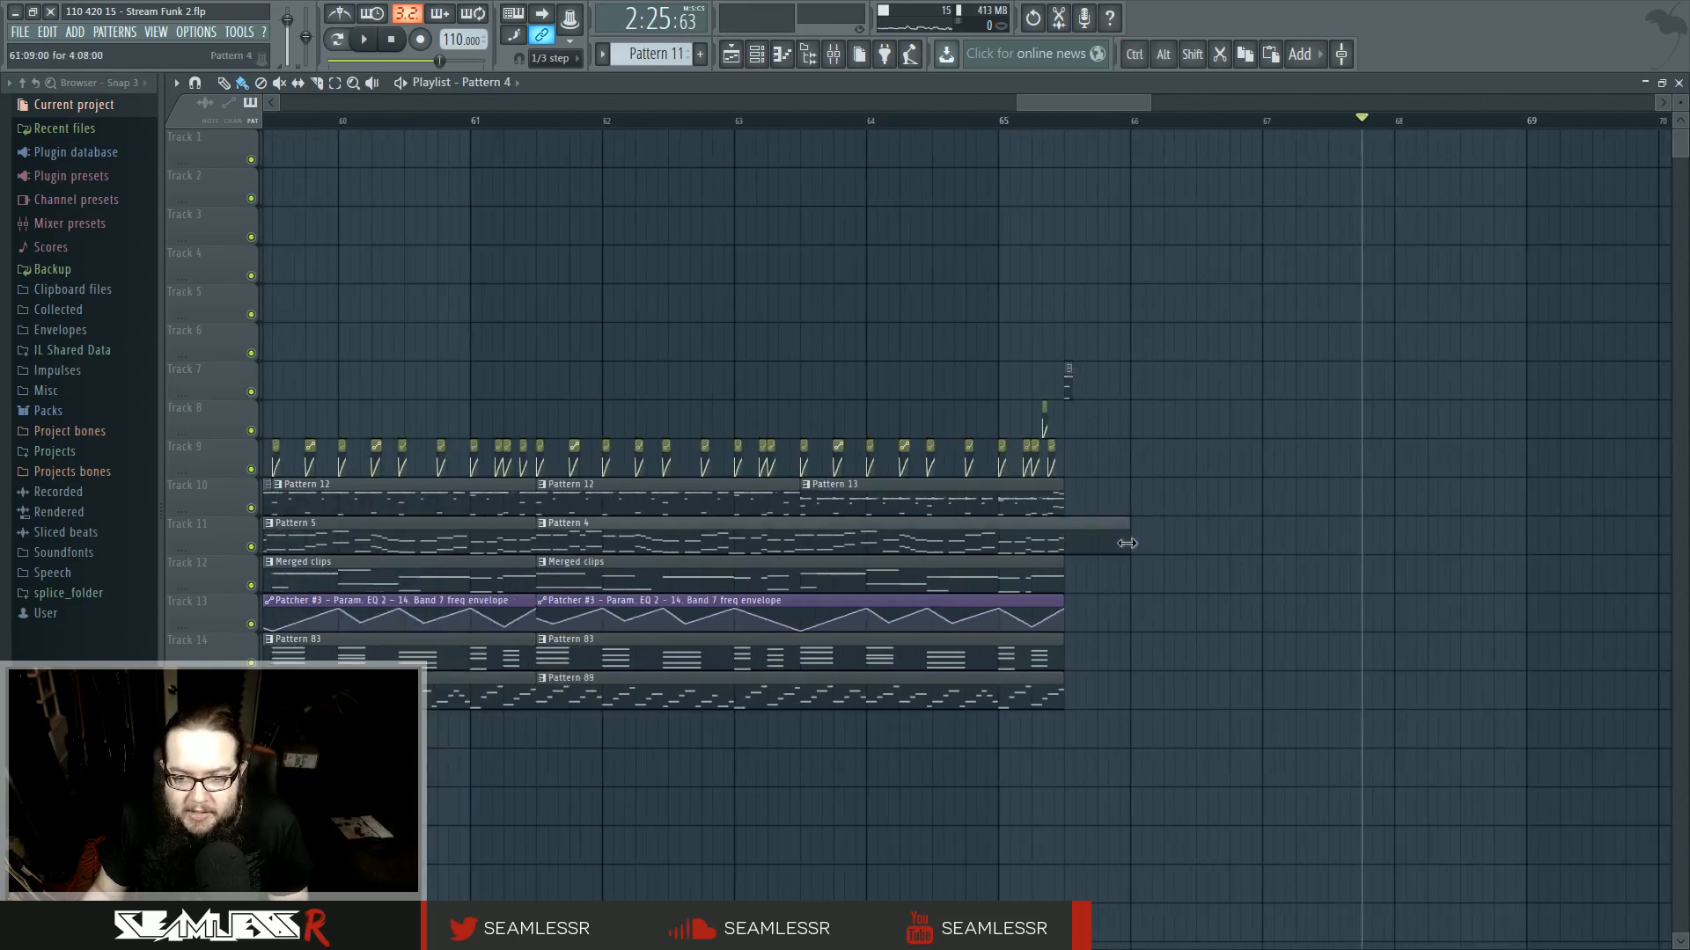
# - Open Pattern 4 in the piano roll and add a held G4 note from bar 5 to the pattern's end
pyautogui.scroll(3, 1126, 544)
pyautogui.doubleClick(1054, 546)
pyautogui.scroll(-2, 1012, 572)
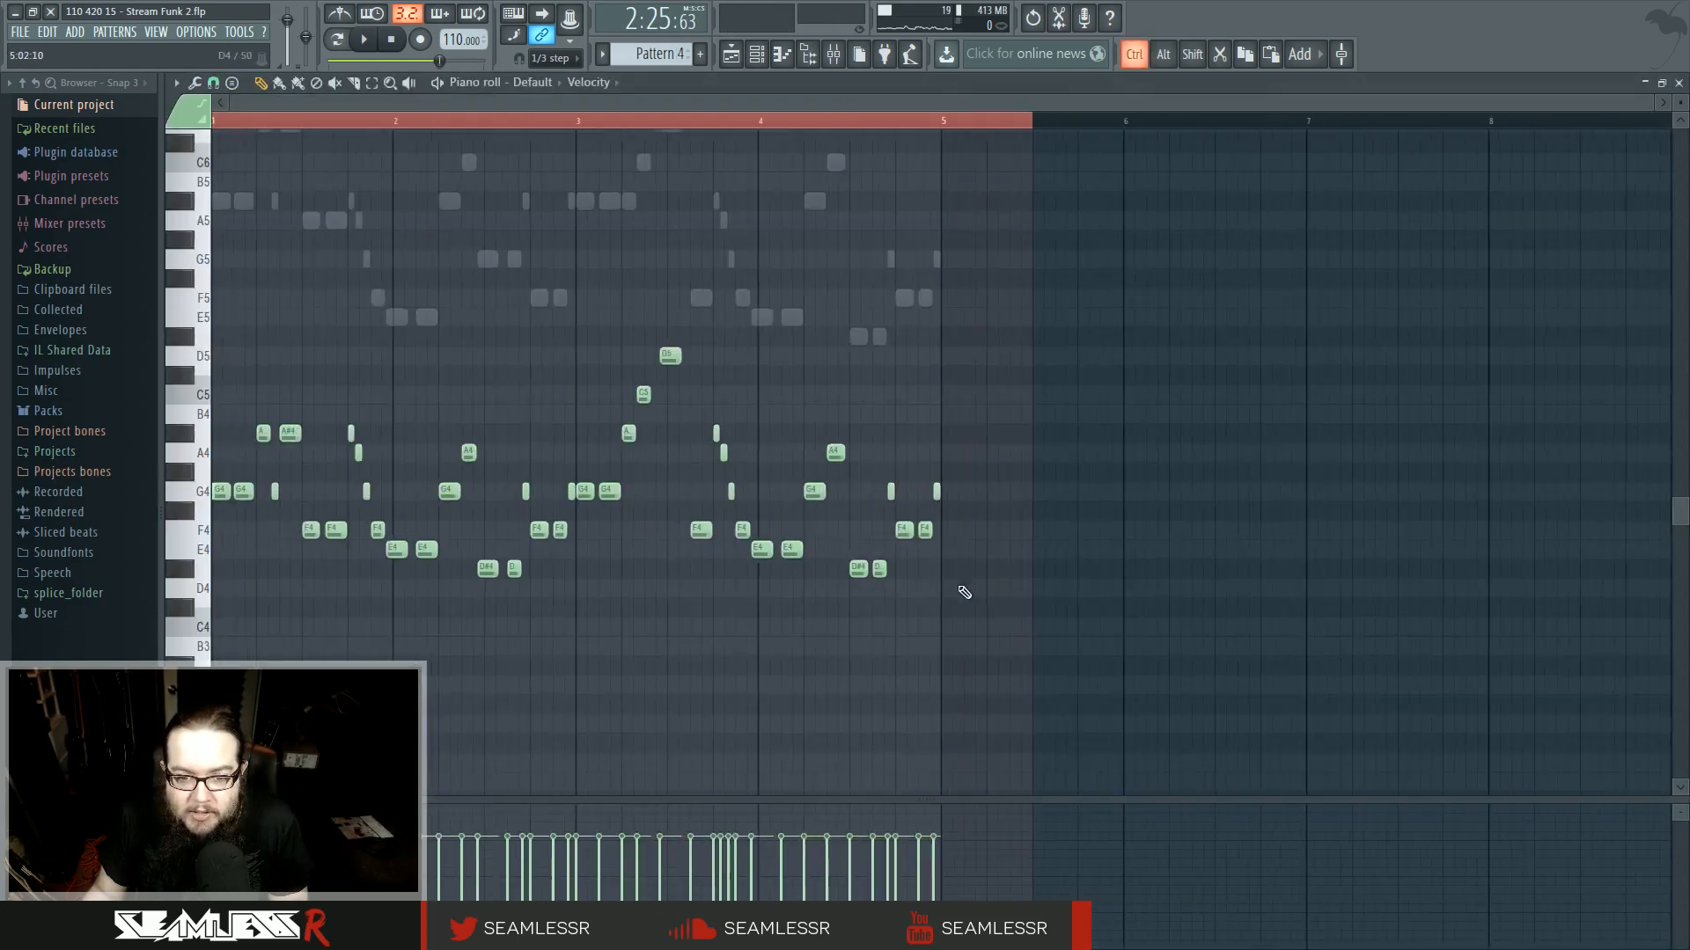
pyautogui.scroll(3, 986, 616)
pyautogui.press('space')
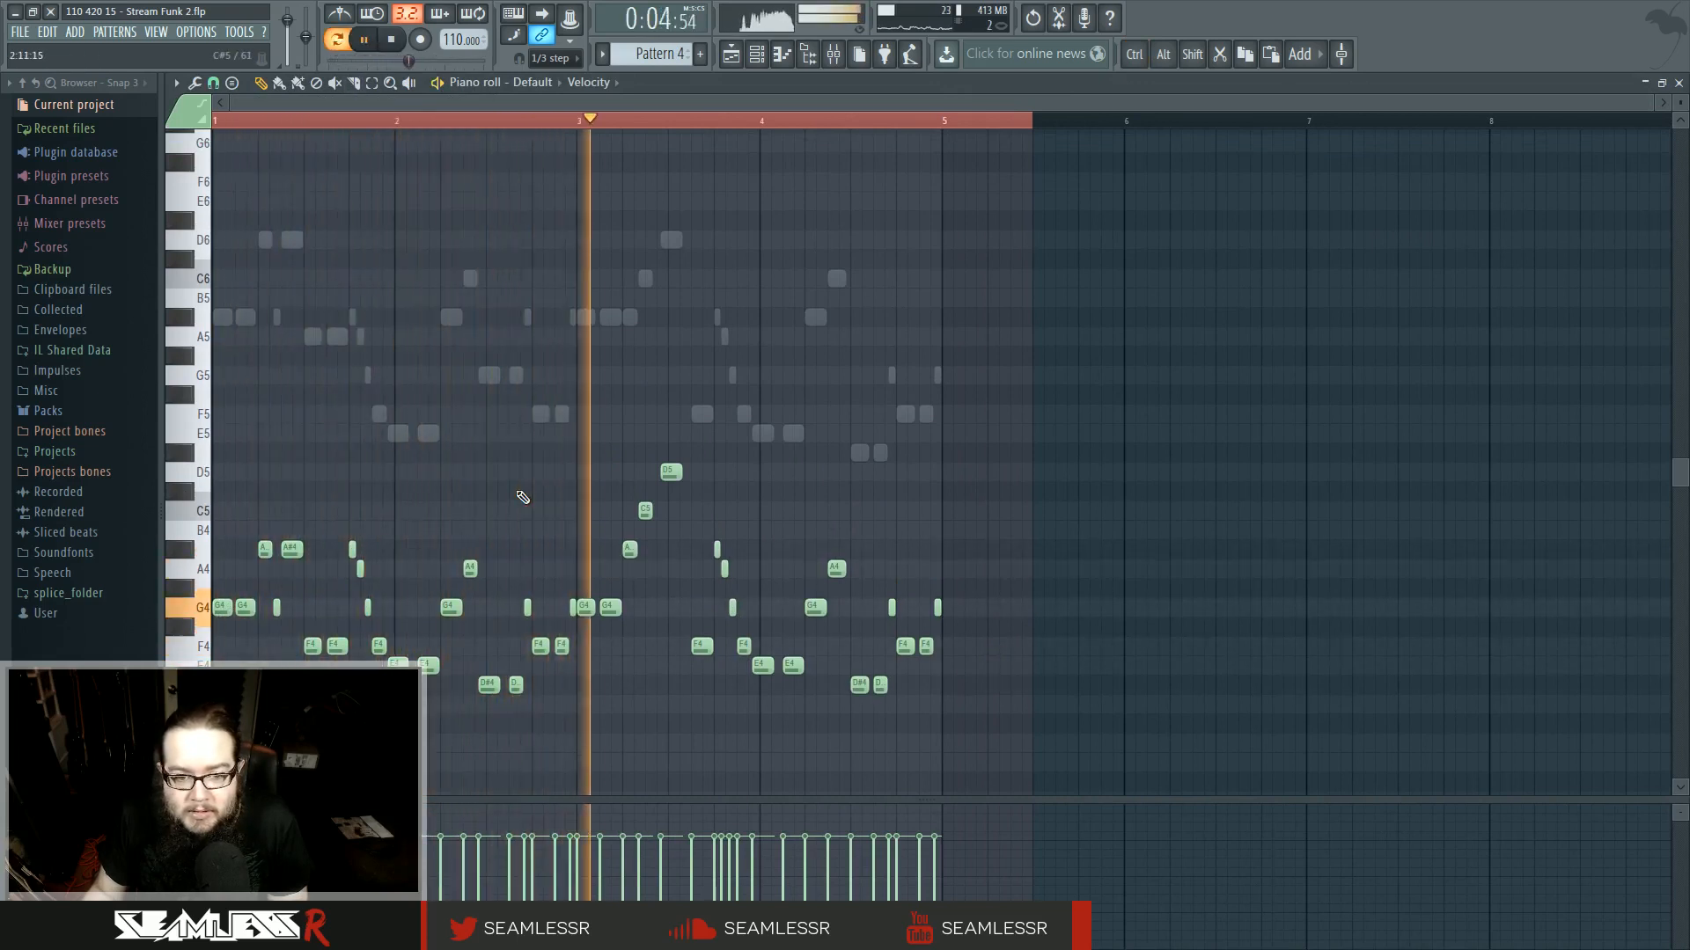
pyautogui.keyDown('ctrl'); pyautogui.scroll(3, 991, 611); pyautogui.keyUp('ctrl')
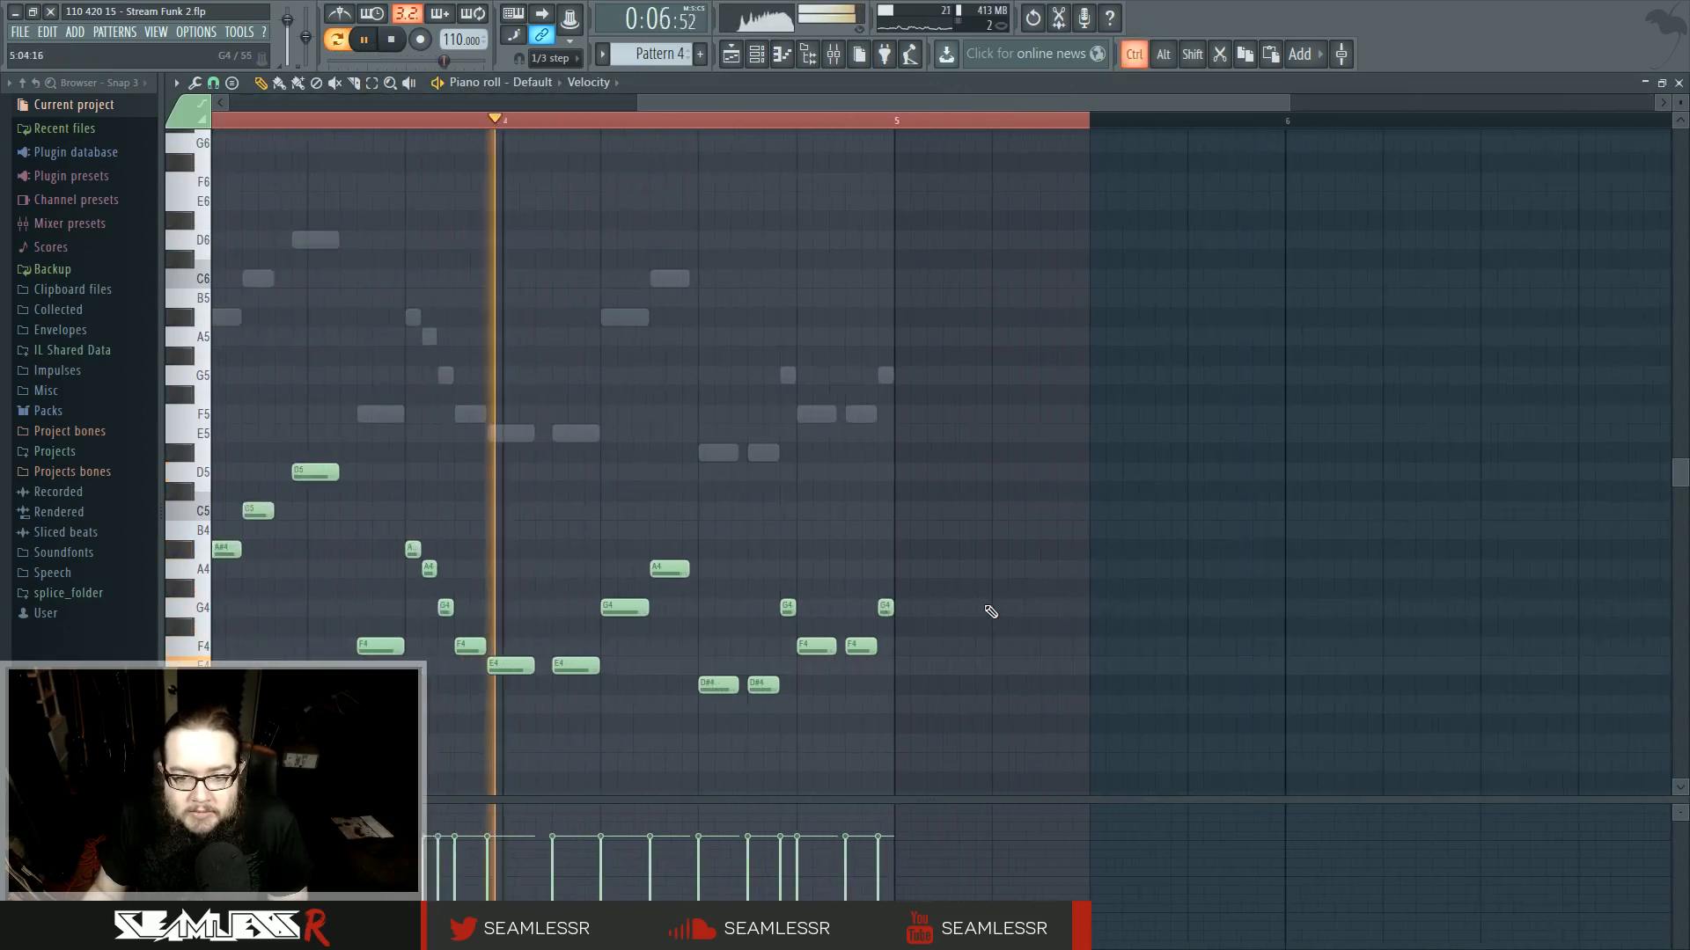
pyautogui.keyDown('ctrl'); pyautogui.scroll(1, 991, 612); pyautogui.keyUp('ctrl')
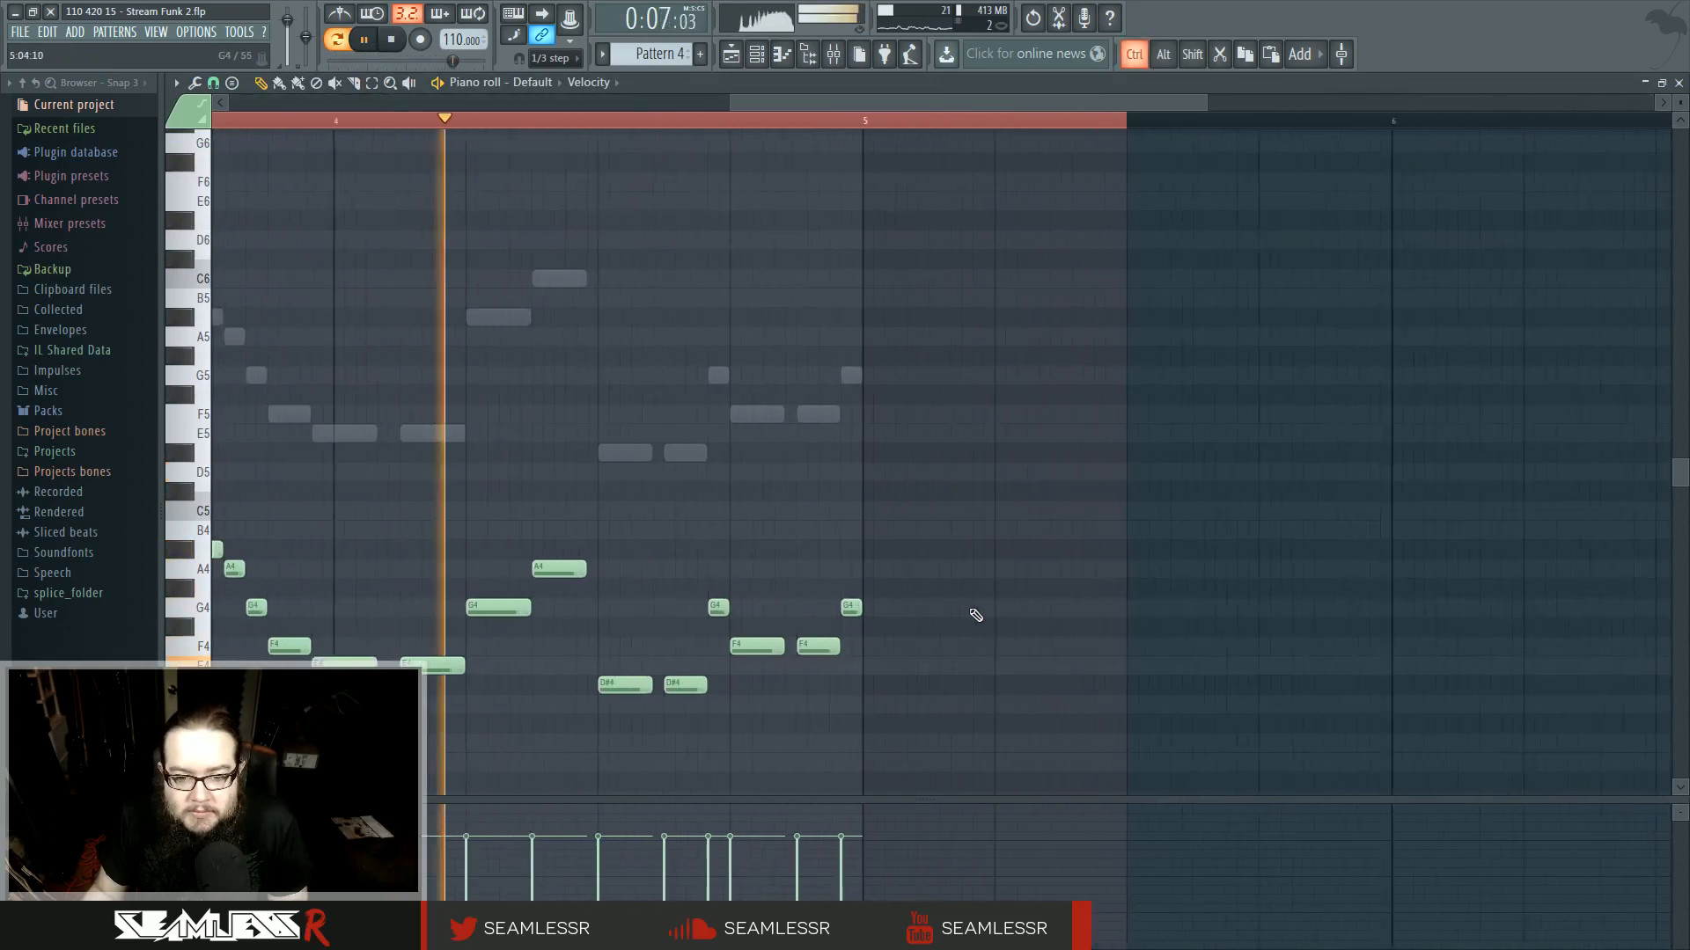
pyautogui.click(870, 609)
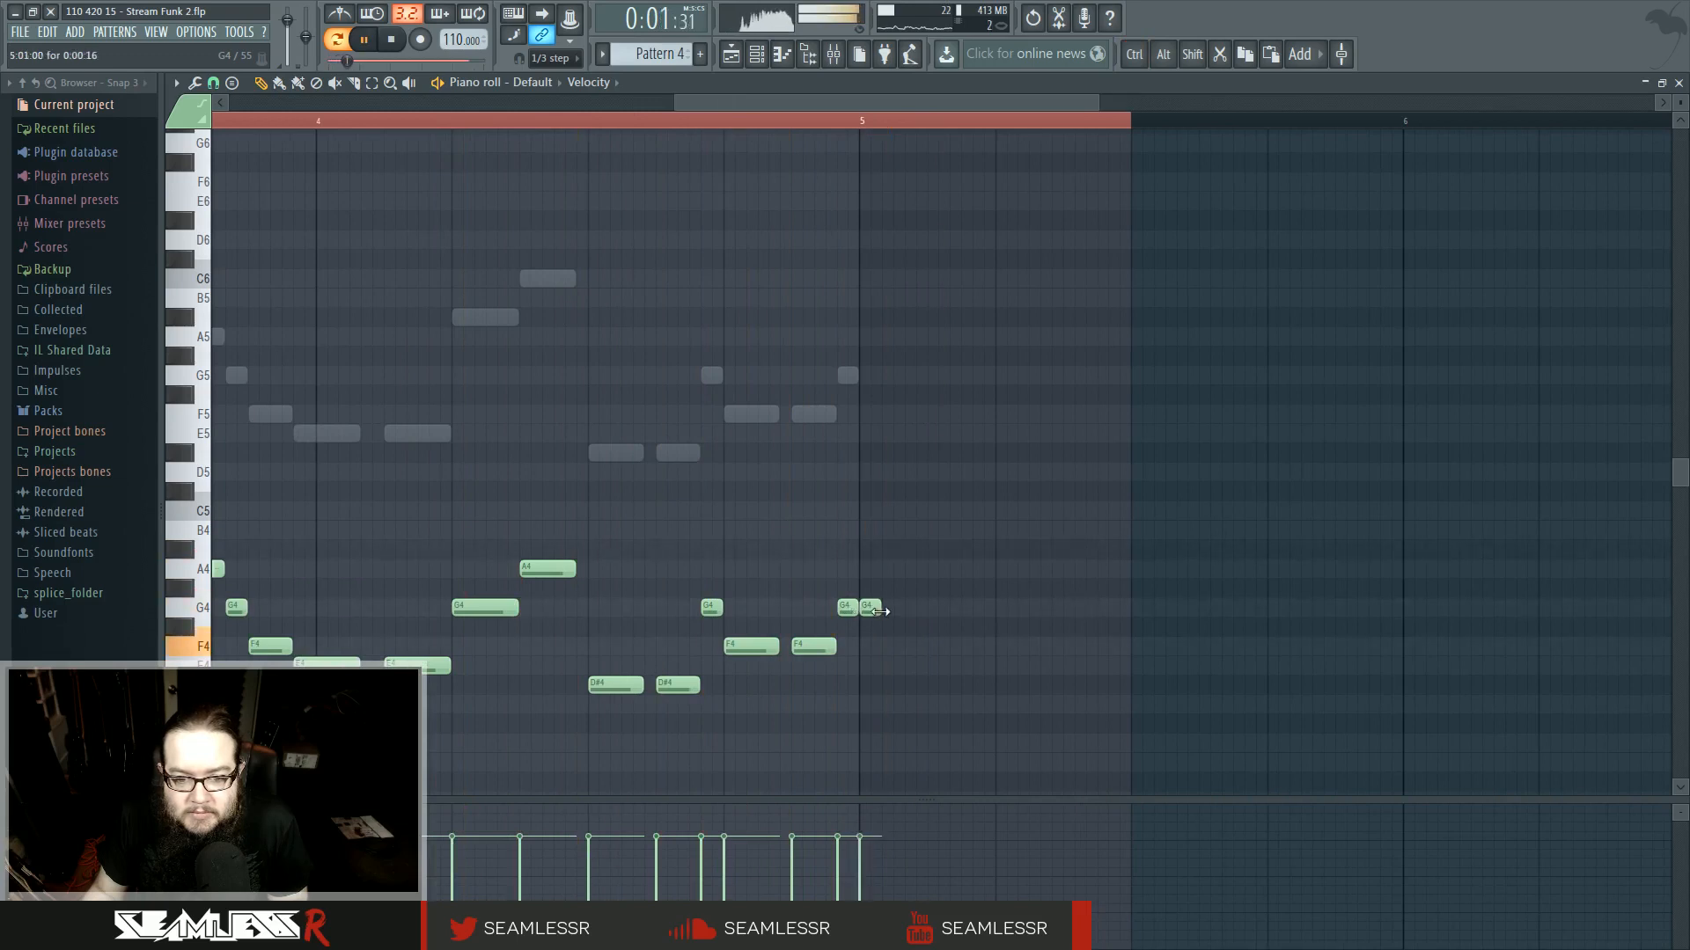
pyautogui.moveTo(880, 612); pyautogui.dragTo(1130, 612)
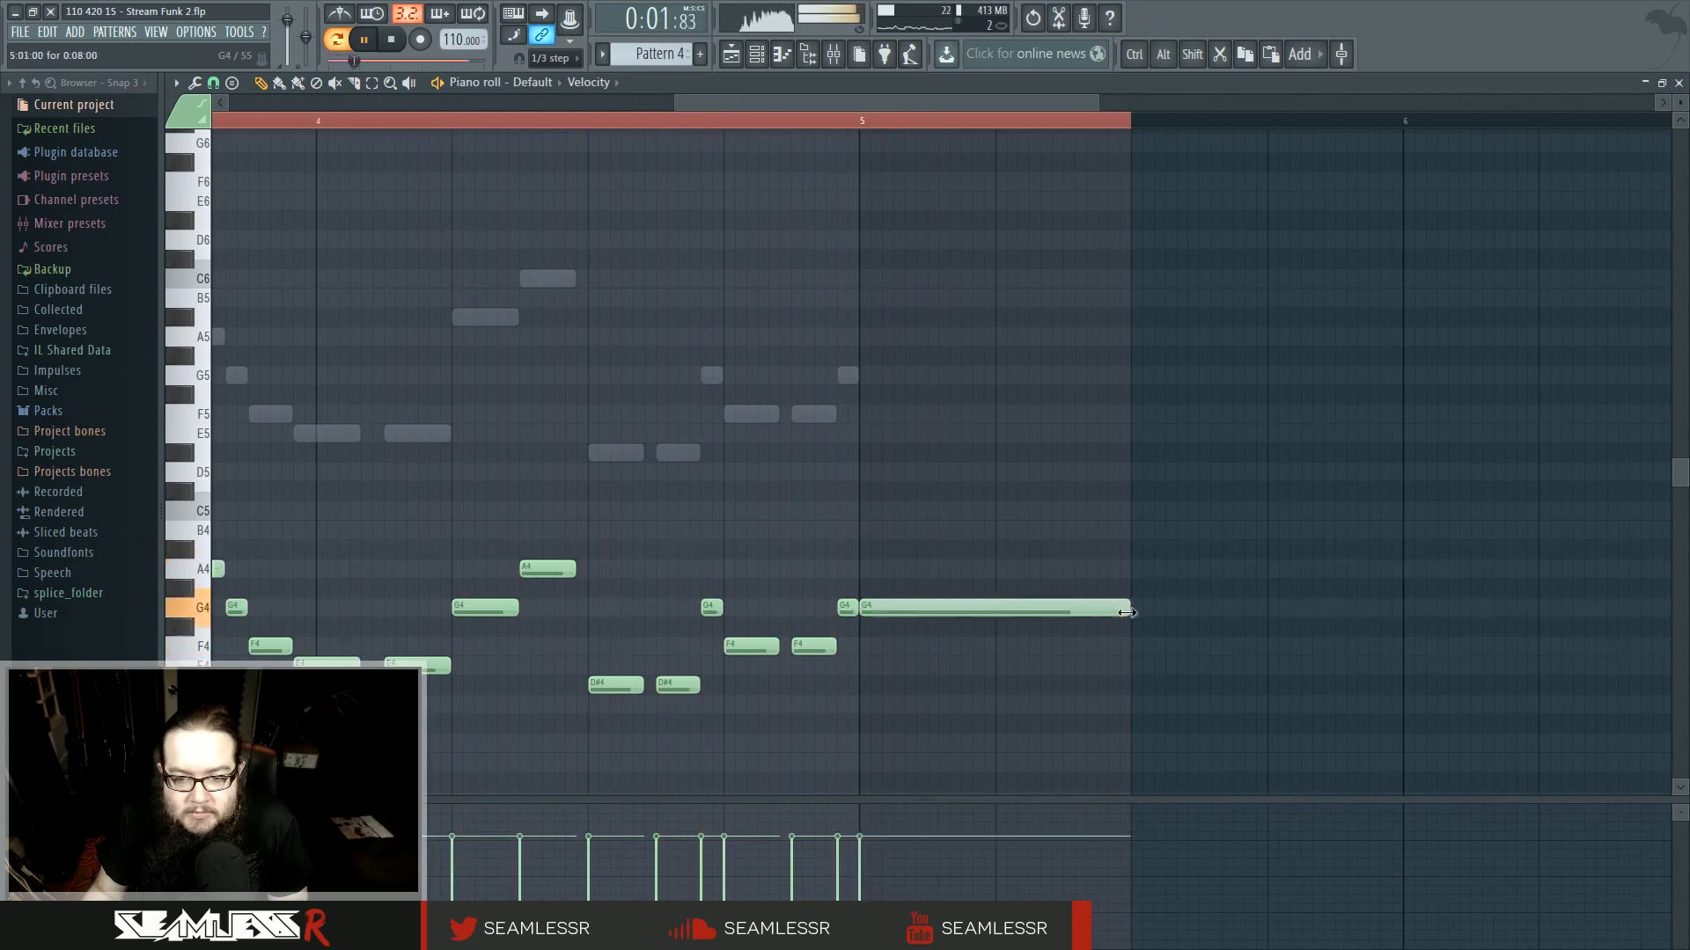
# - Switch to the Default #2 channel, add a matching held G5 note at bar 5, and audition it in the playlist
pyautogui.doubleClick(851, 376)
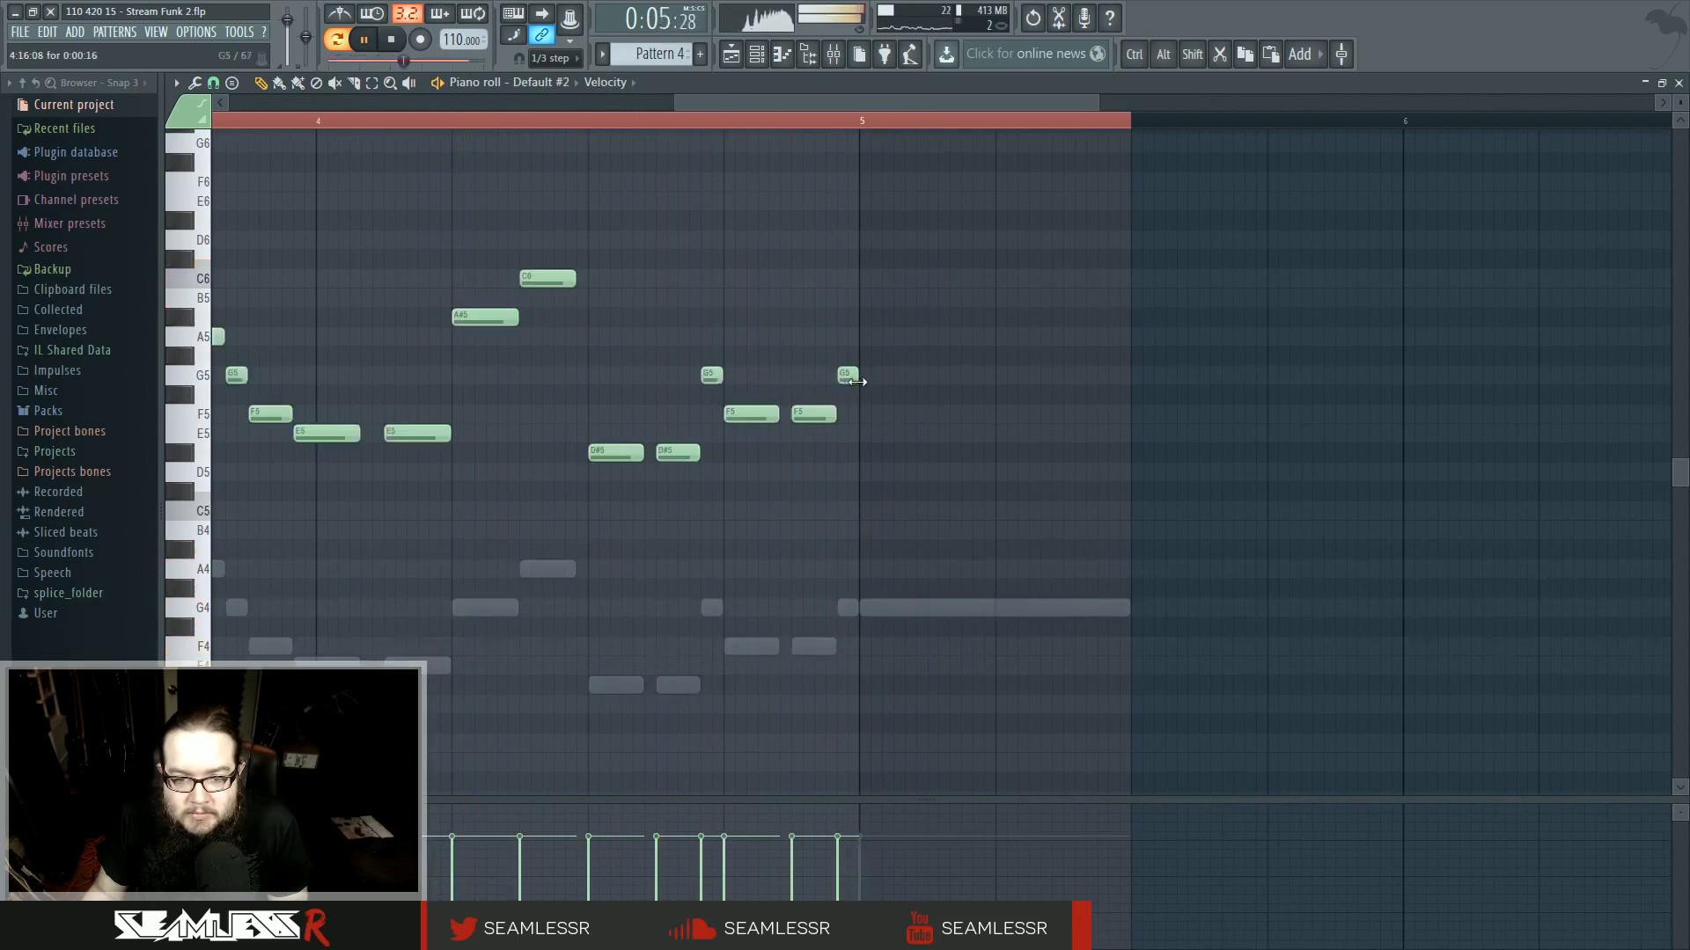
pyautogui.click(865, 376)
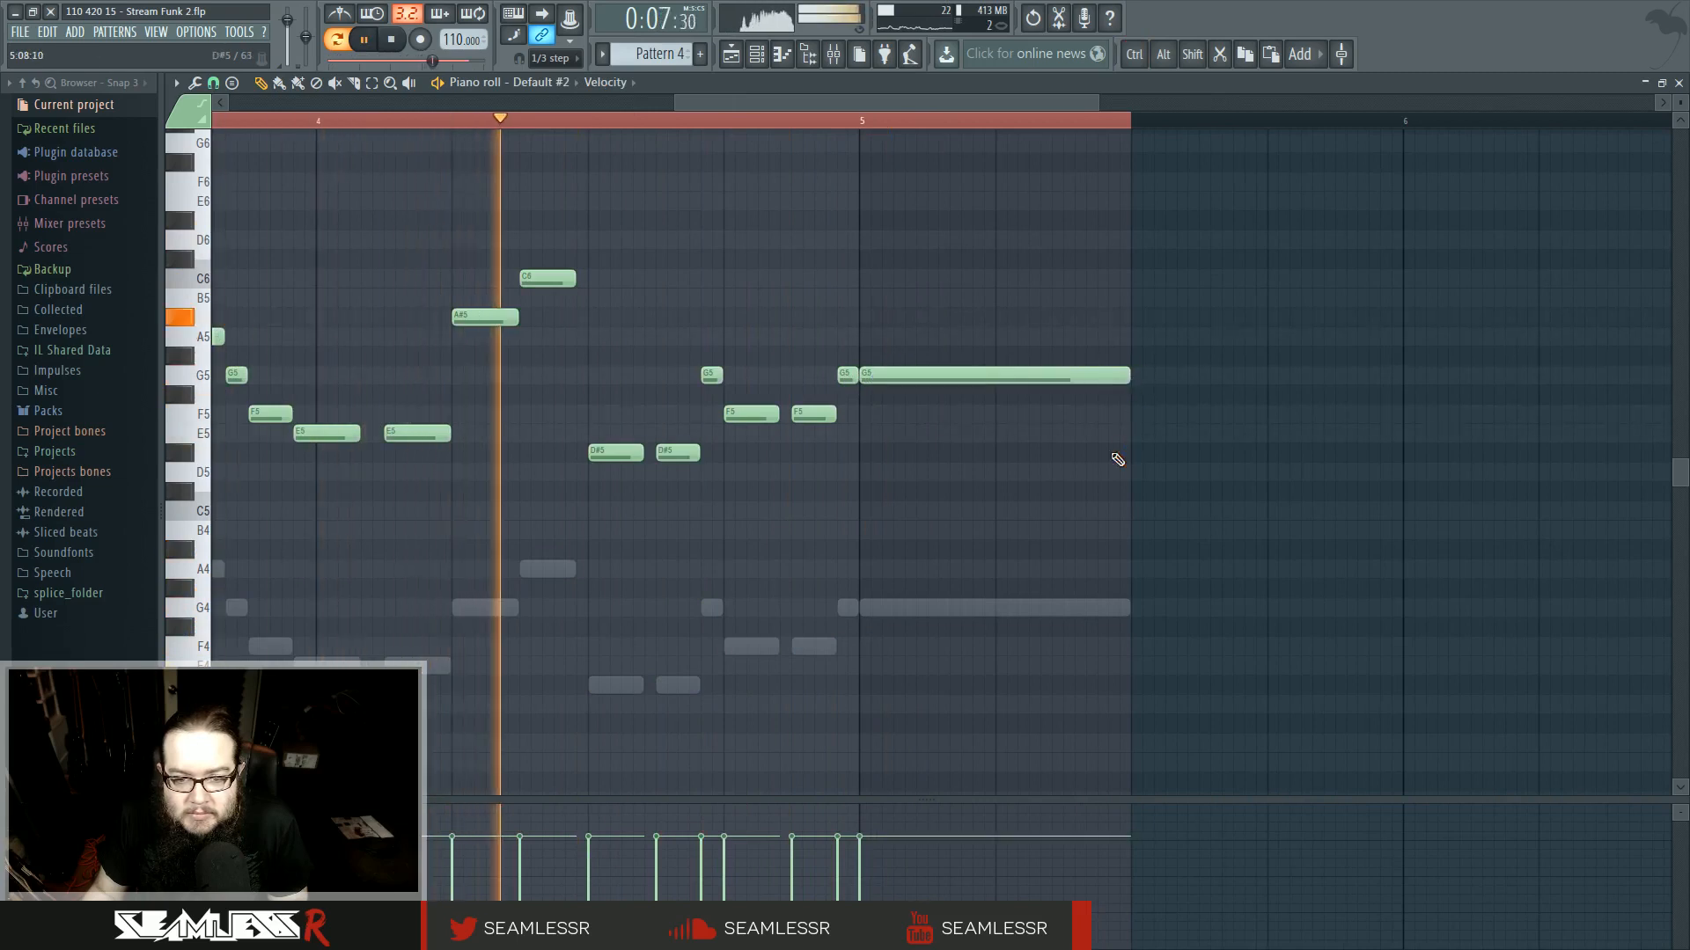
pyautogui.click(730, 54)
pyautogui.click(956, 120)
pyautogui.click(841, 120)
pyautogui.press('space')
# - Extend the Merged clips #7 clip on Track 12 about half a bar past bar 65
pyautogui.scroll(-2, 1062, 645)
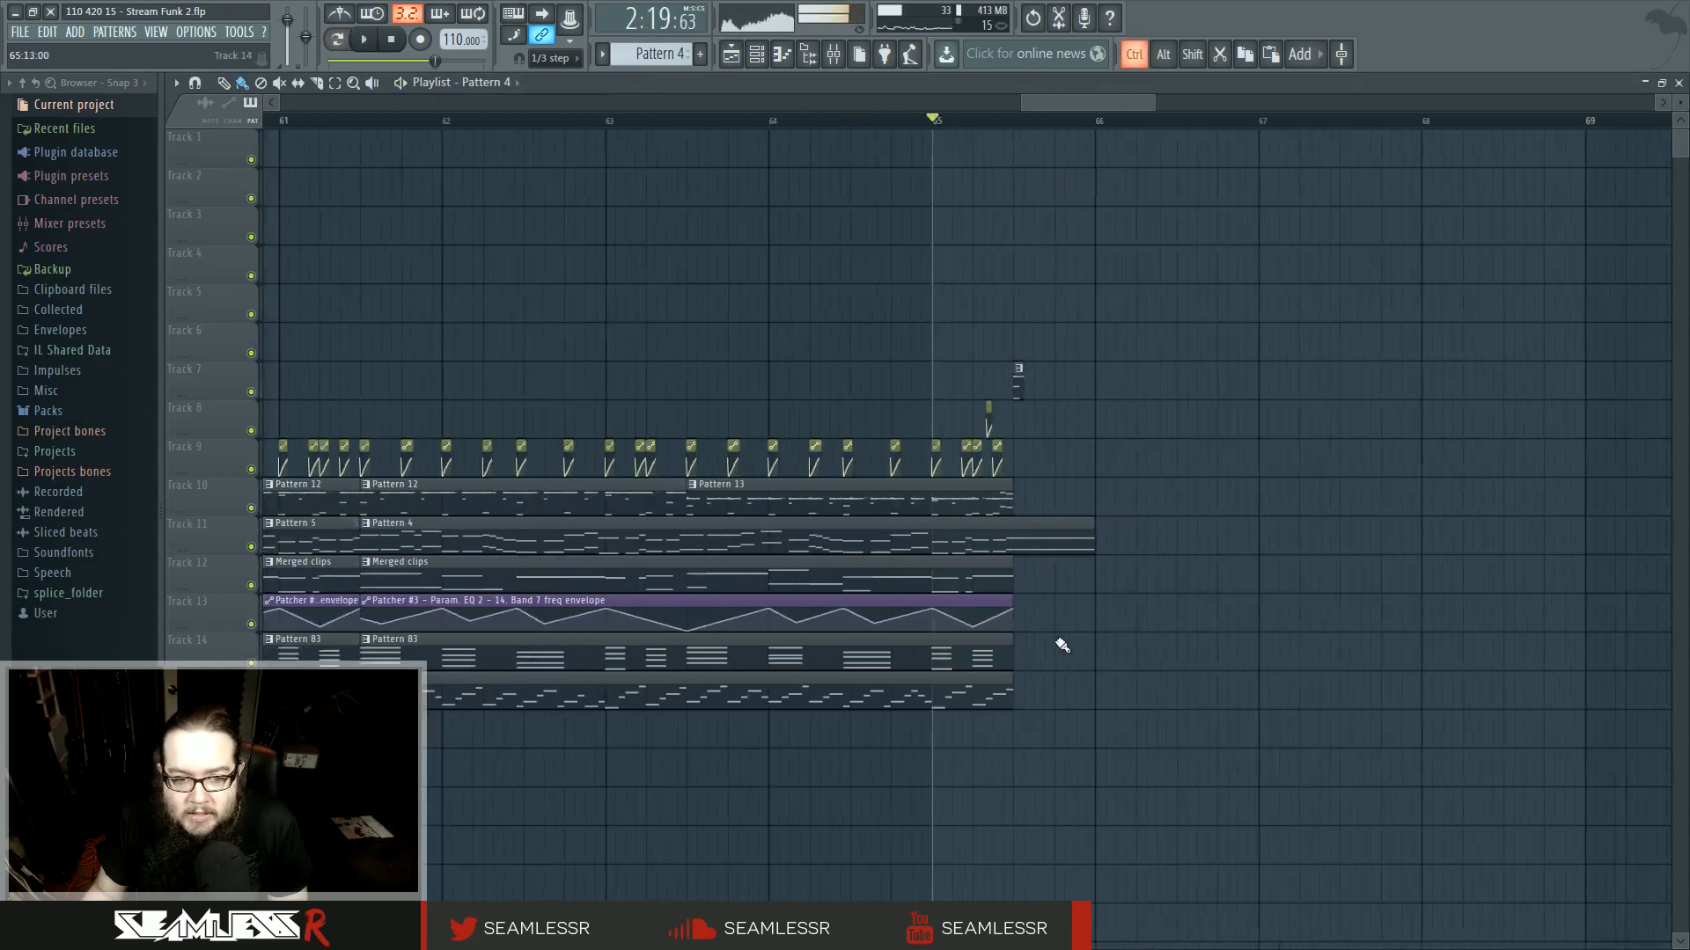
pyautogui.click(498, 563)
pyautogui.click(538, 660)
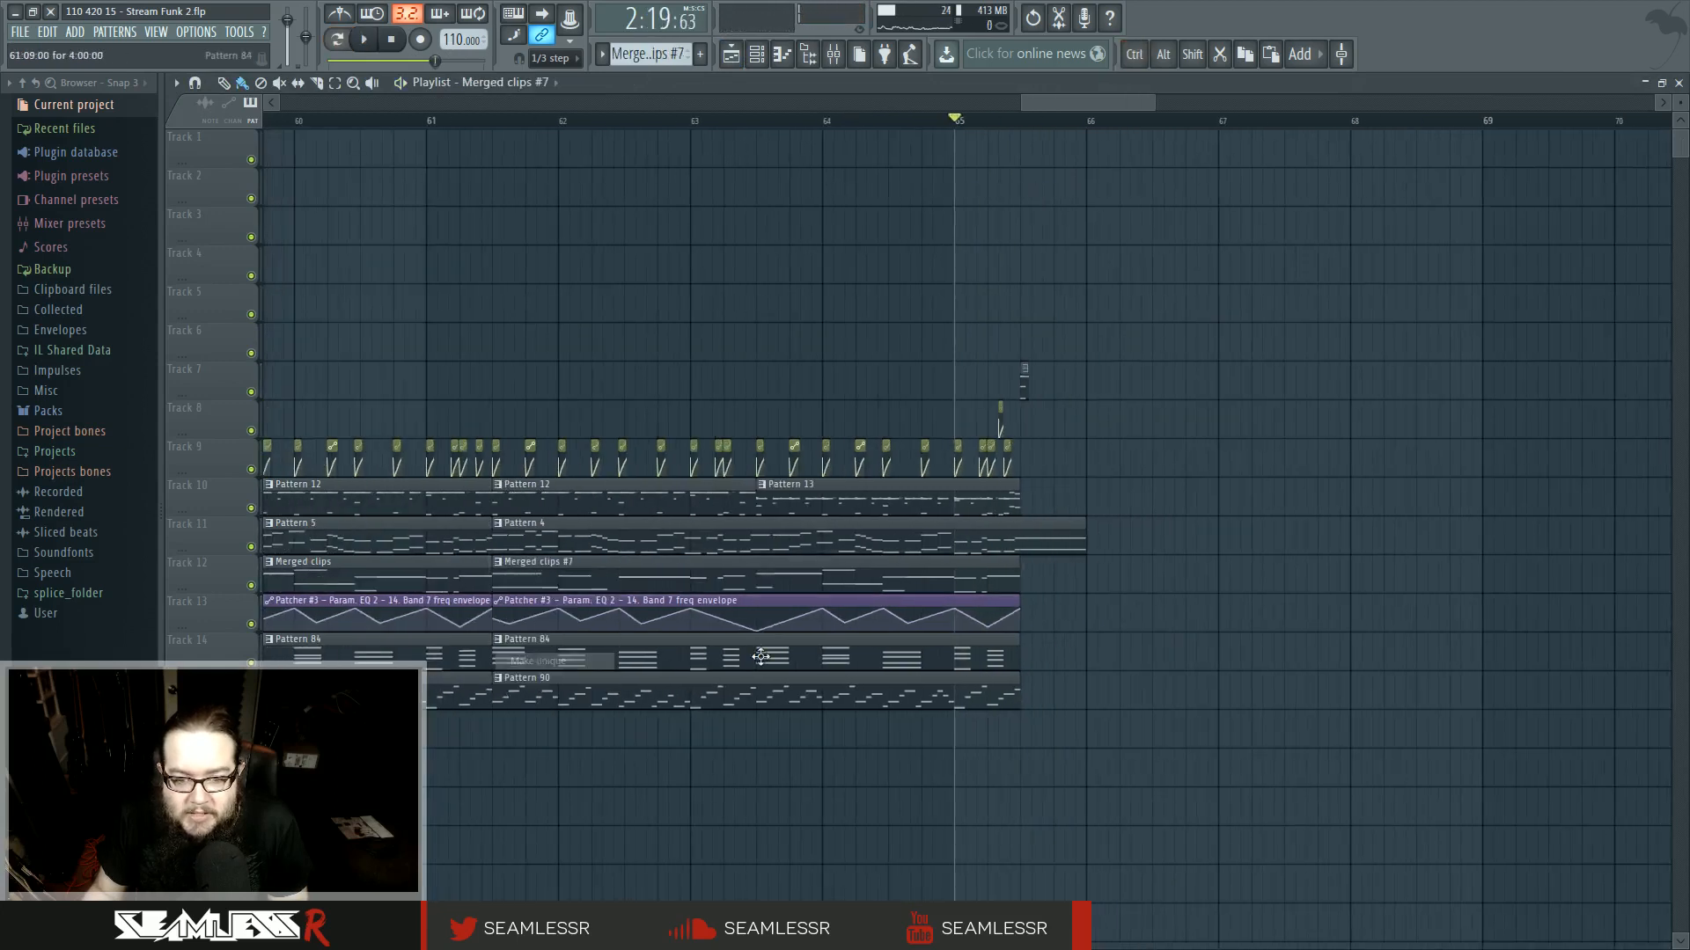
pyautogui.moveTo(1018, 581); pyautogui.dragTo(1072, 583)
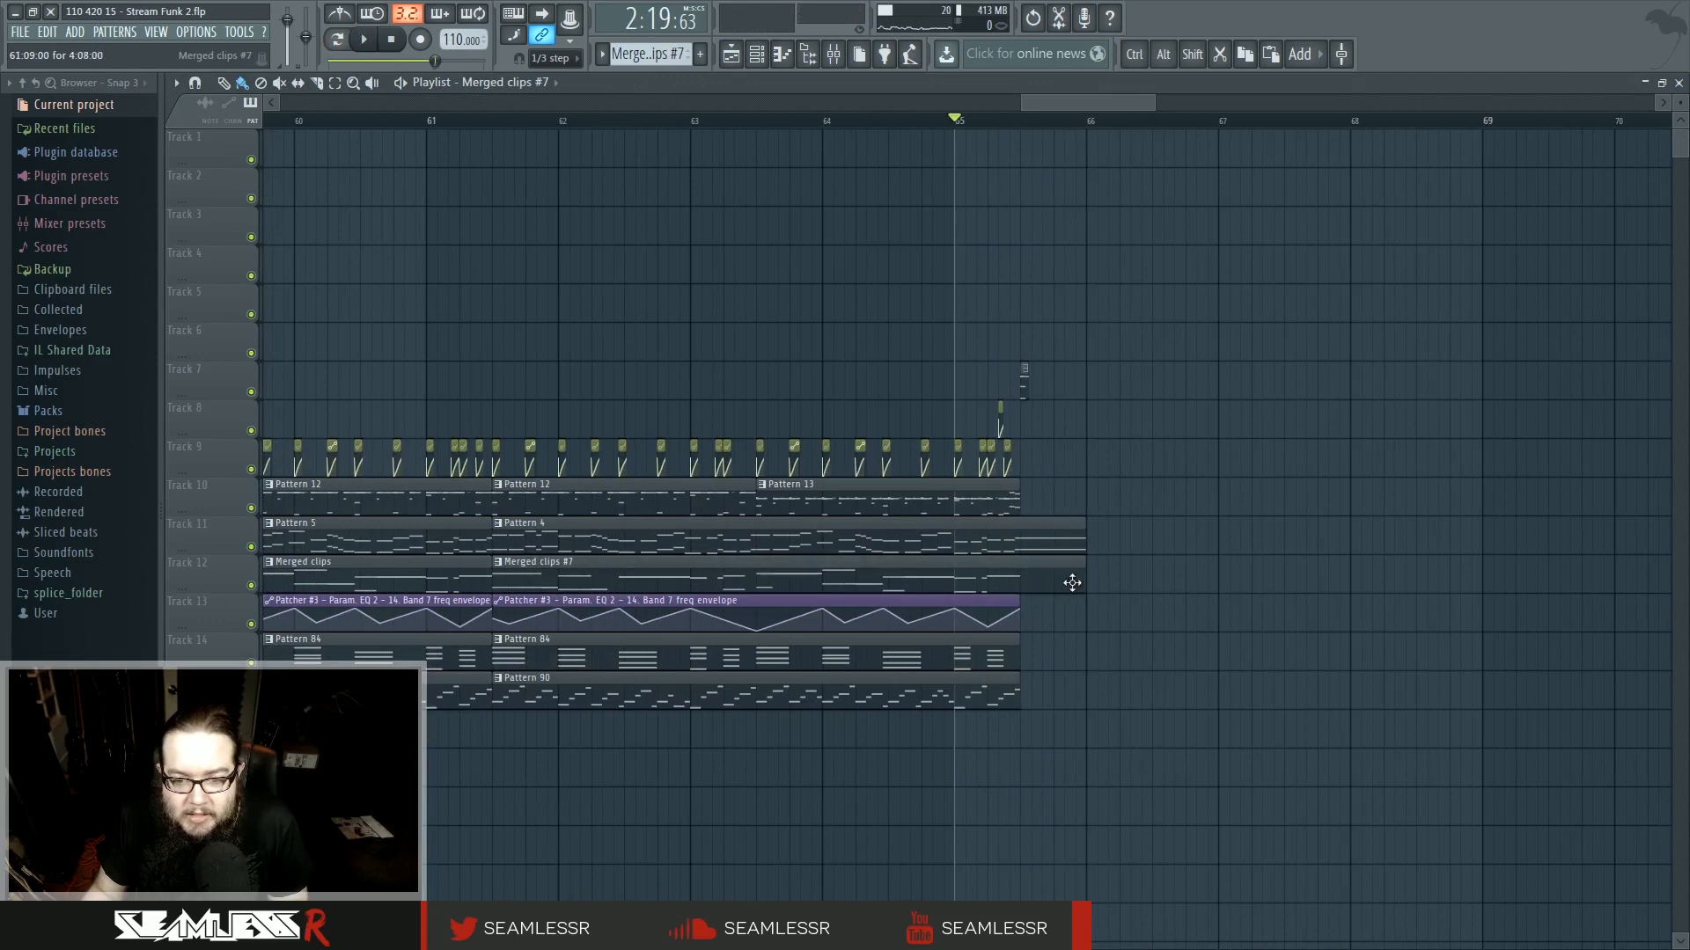
# - Open Merged clips #7 in the piano roll and add a held G3 note from bar 5 to the end
pyautogui.doubleClick(1071, 582)
pyautogui.click(935, 452)
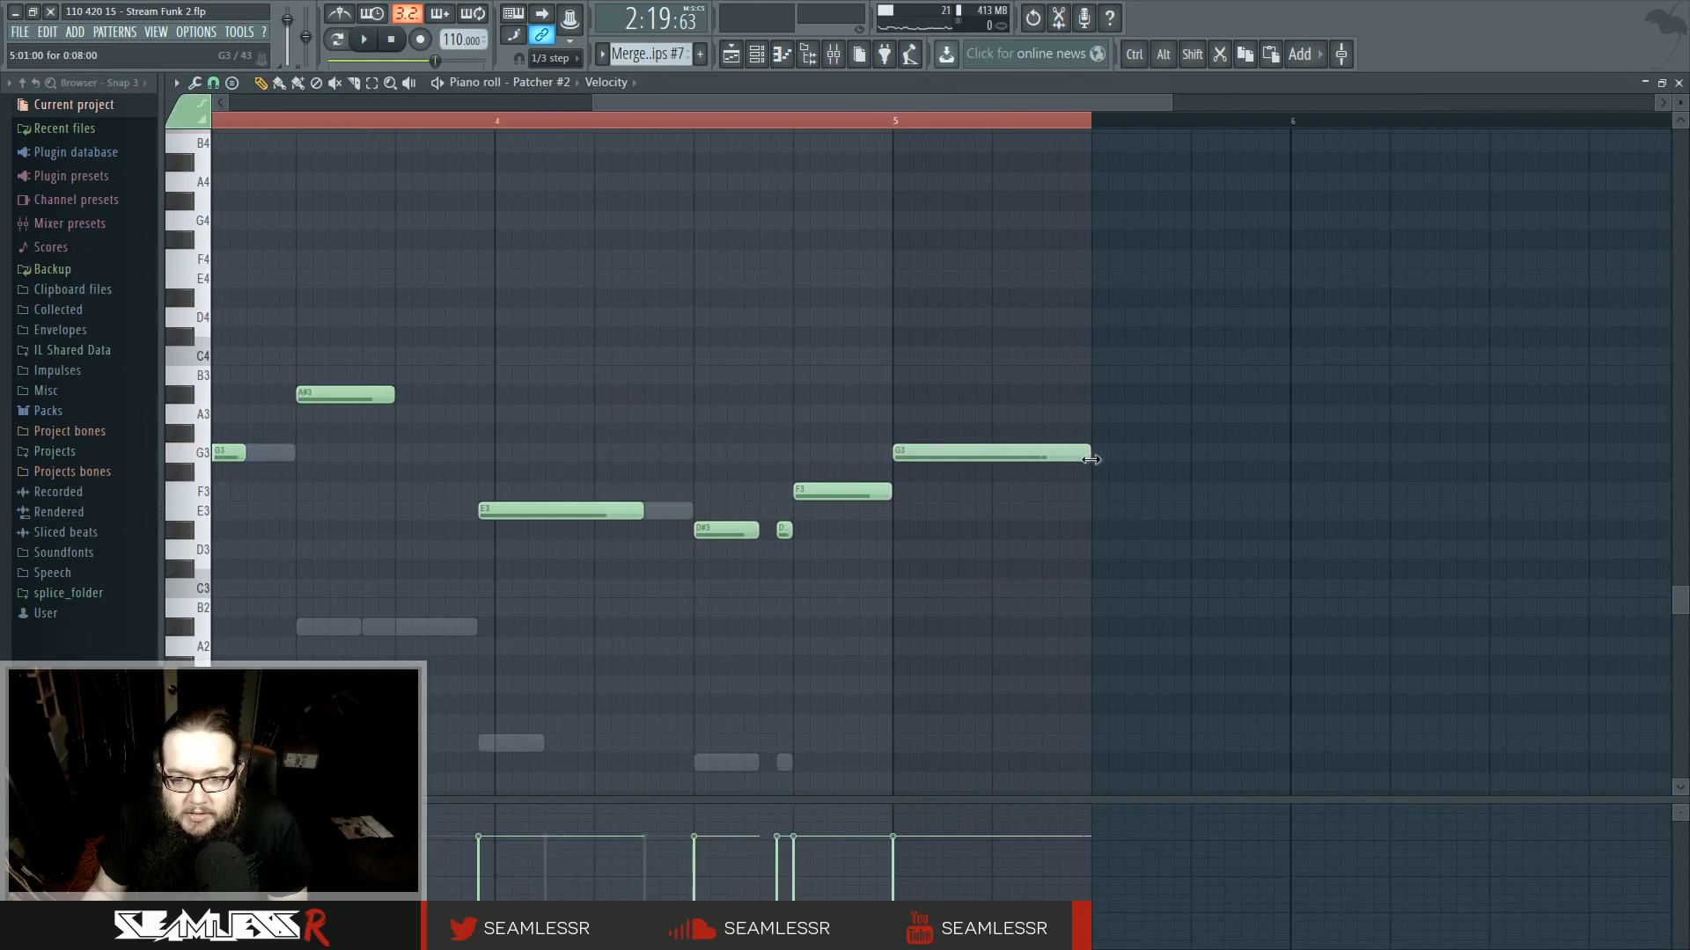
# - Switch to the Harmor channel and add a held G2 note from bar 5 to the pattern's end, then play it
pyautogui.click(761, 58)
pyautogui.click(1120, 609)
pyautogui.moveTo(971, 621); pyautogui.dragTo(405, 629)
pyautogui.click(763, 367)
pyautogui.rightClick(768, 383)
pyautogui.click(779, 353)
pyautogui.moveTo(826, 550); pyautogui.dragTo(958, 546)
pyautogui.press('space')
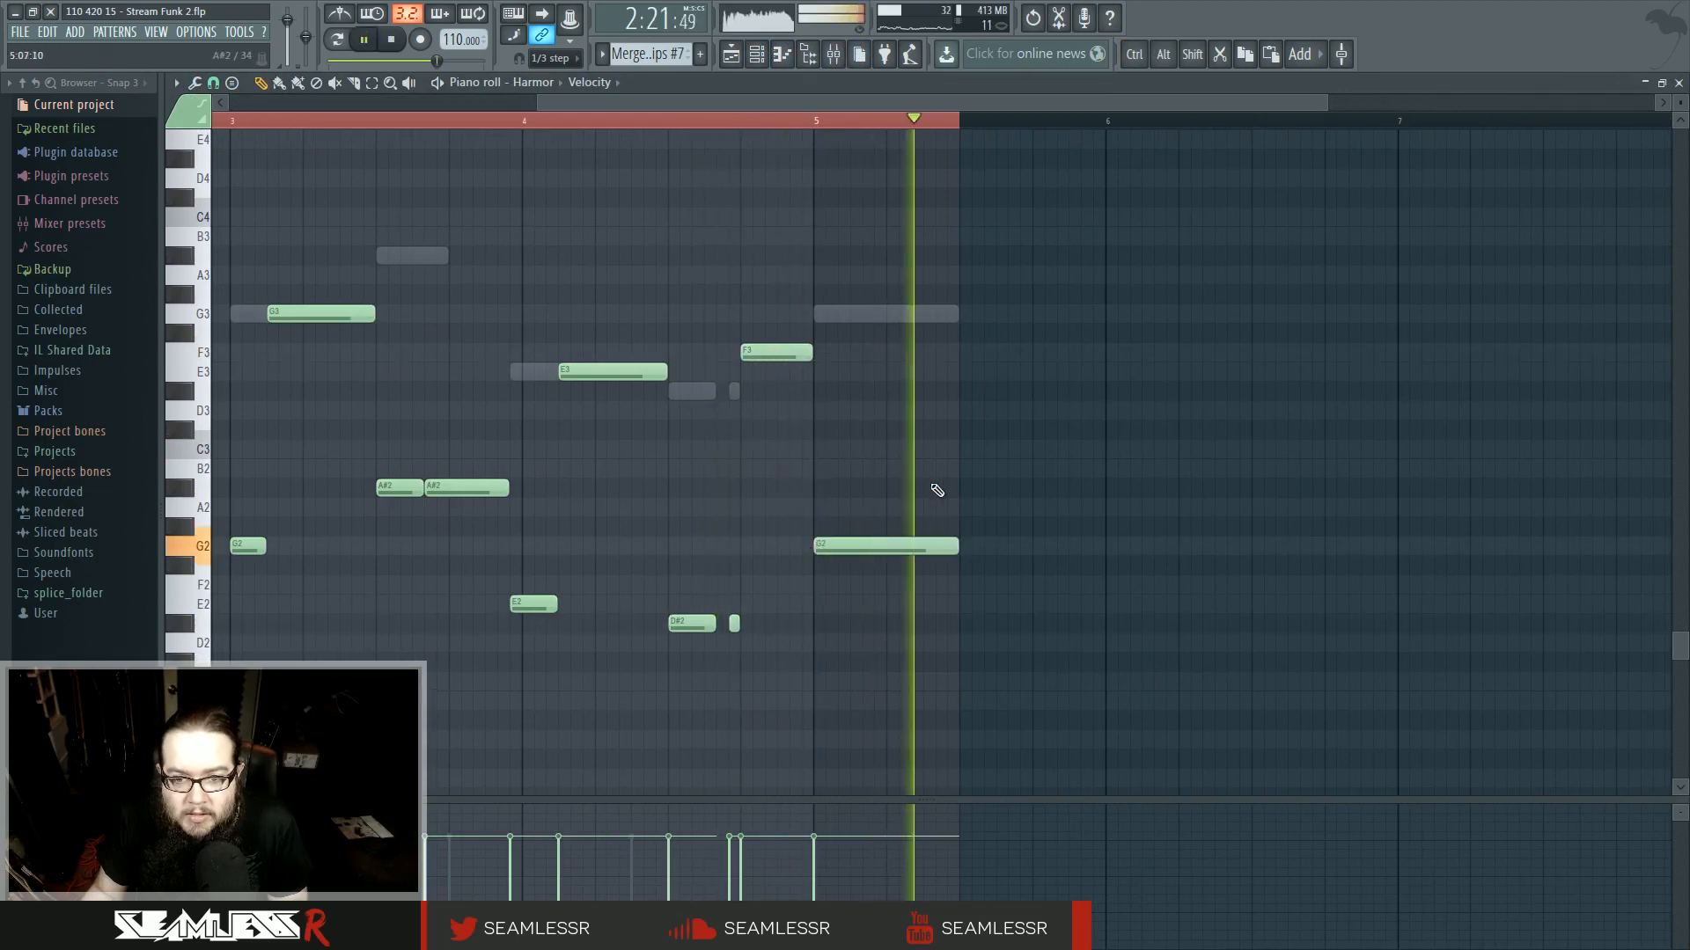
# - Play back the closing bars and review the held notes of Pattern 4 in the piano roll
pyautogui.press('F5')
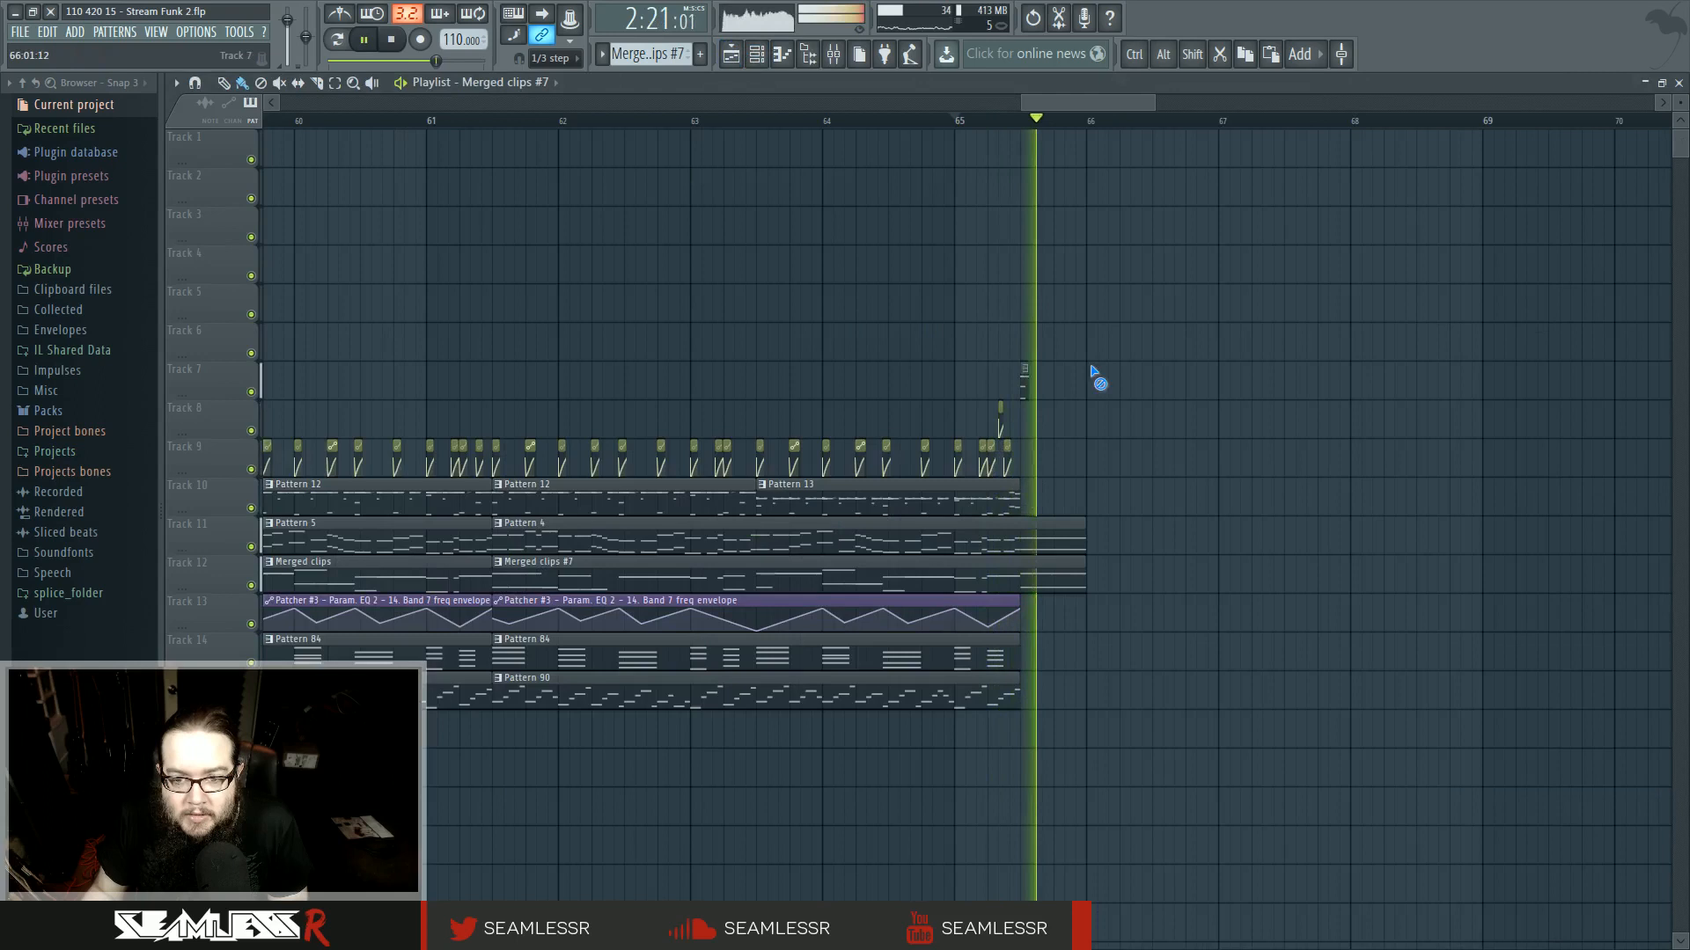
pyautogui.scroll(5, 1097, 459)
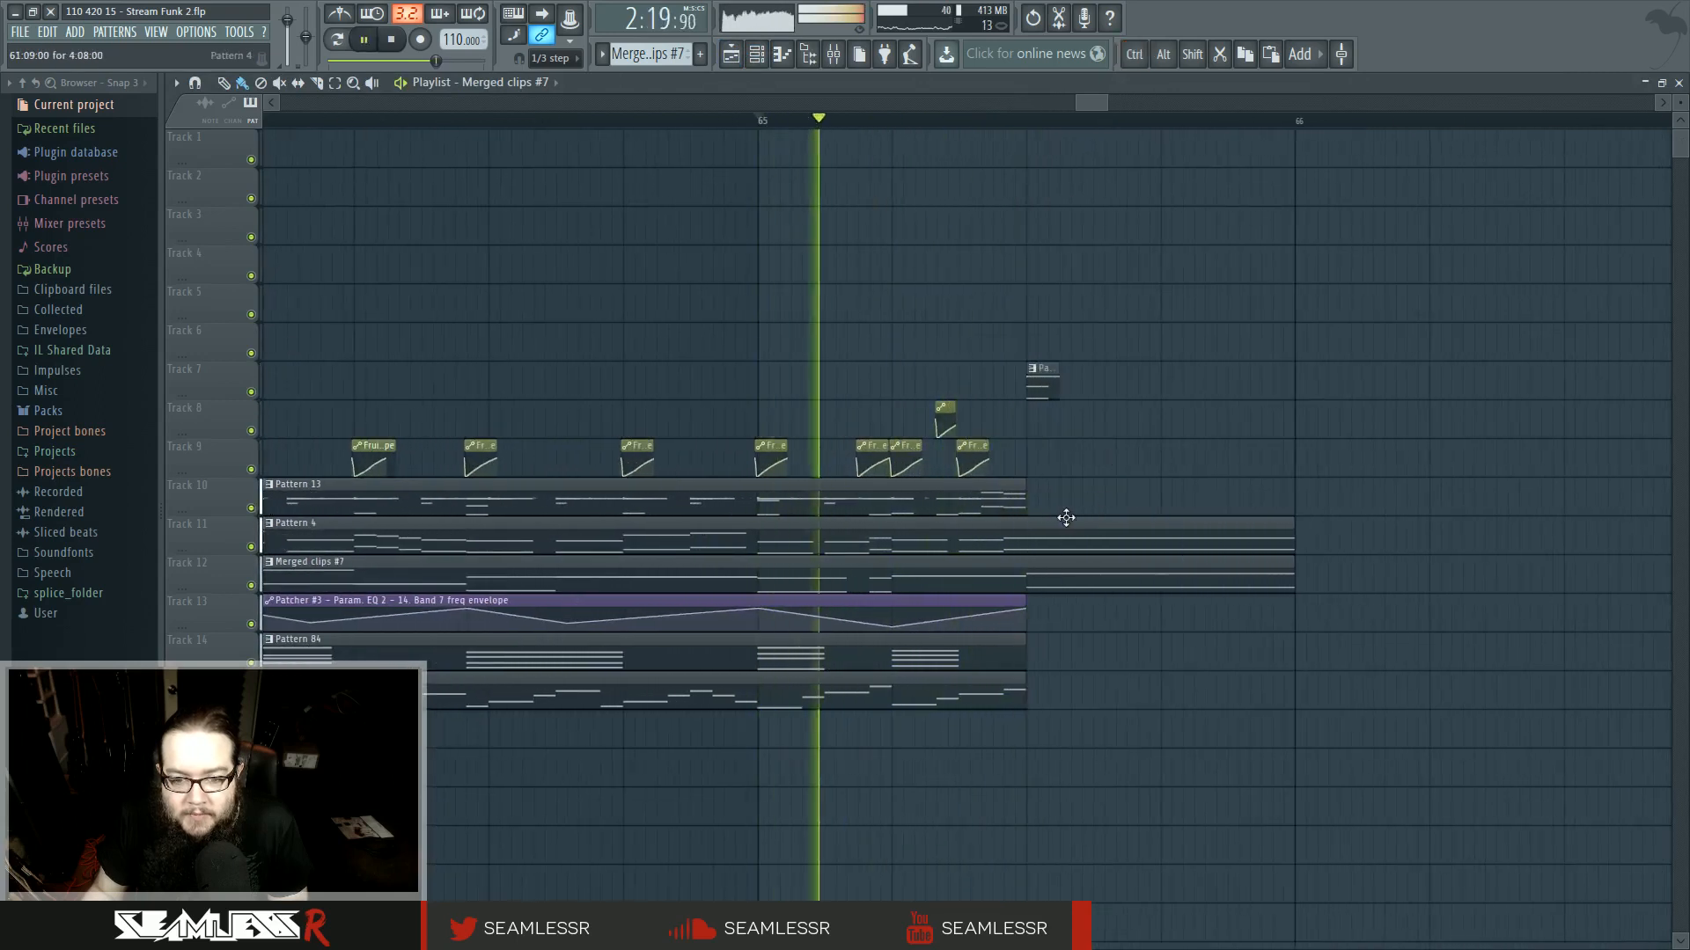
pyautogui.press('space')
pyautogui.scroll(-2, 917, 582)
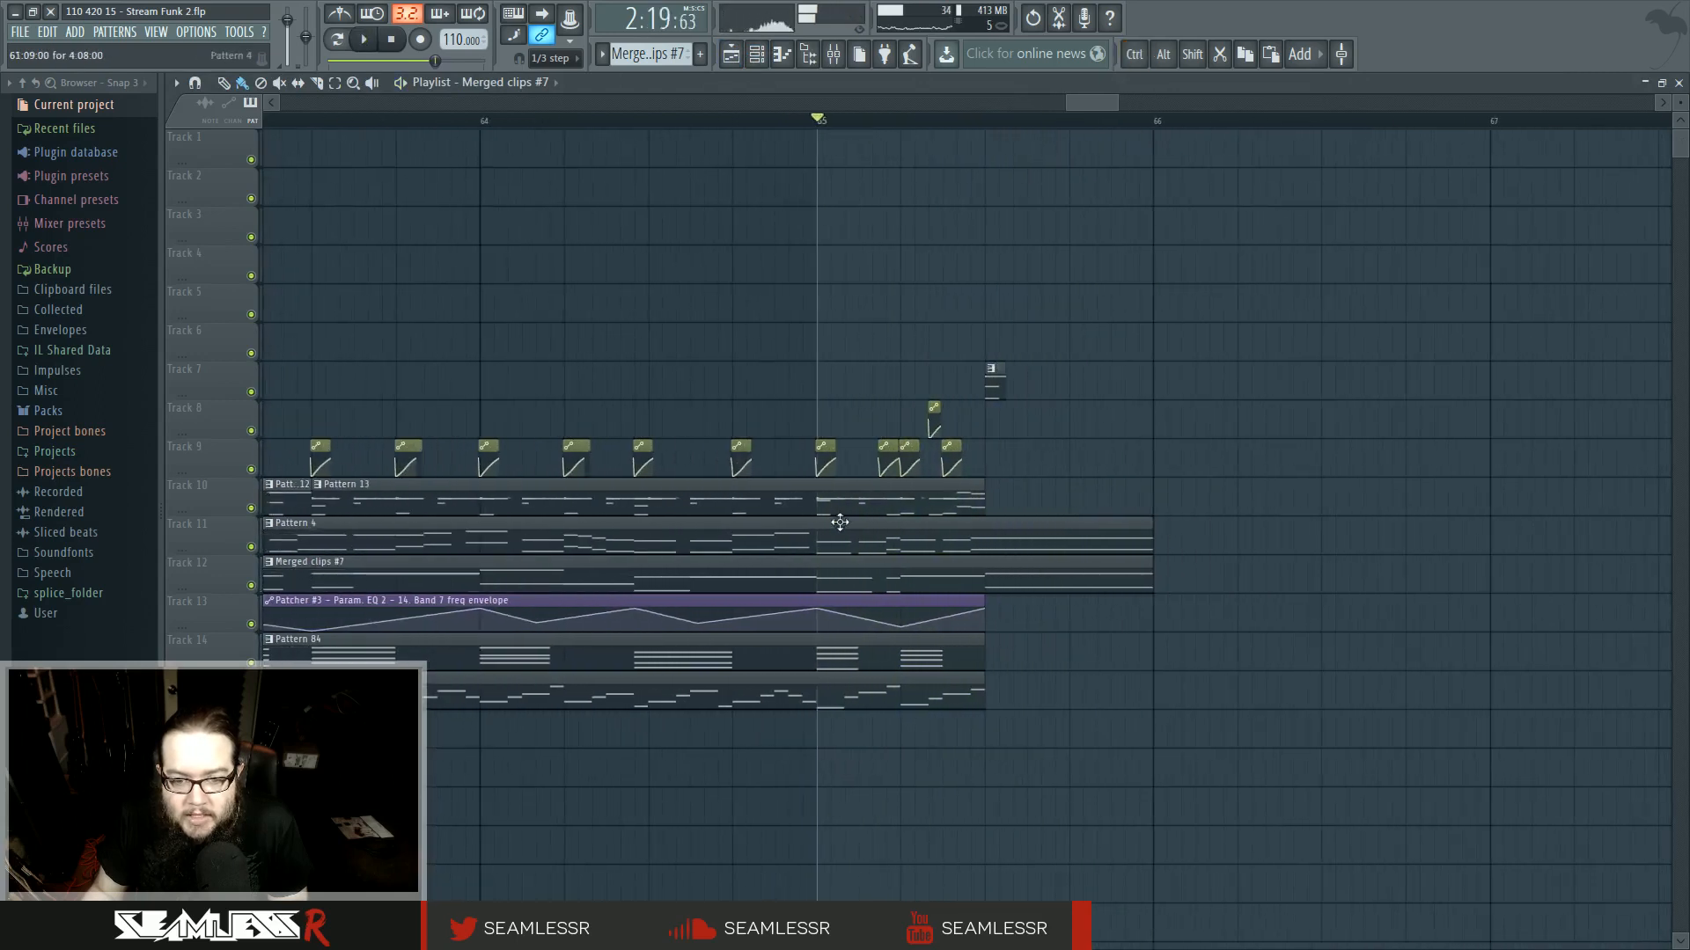
pyautogui.doubleClick(919, 543)
pyautogui.hscroll(3, 827, 563)
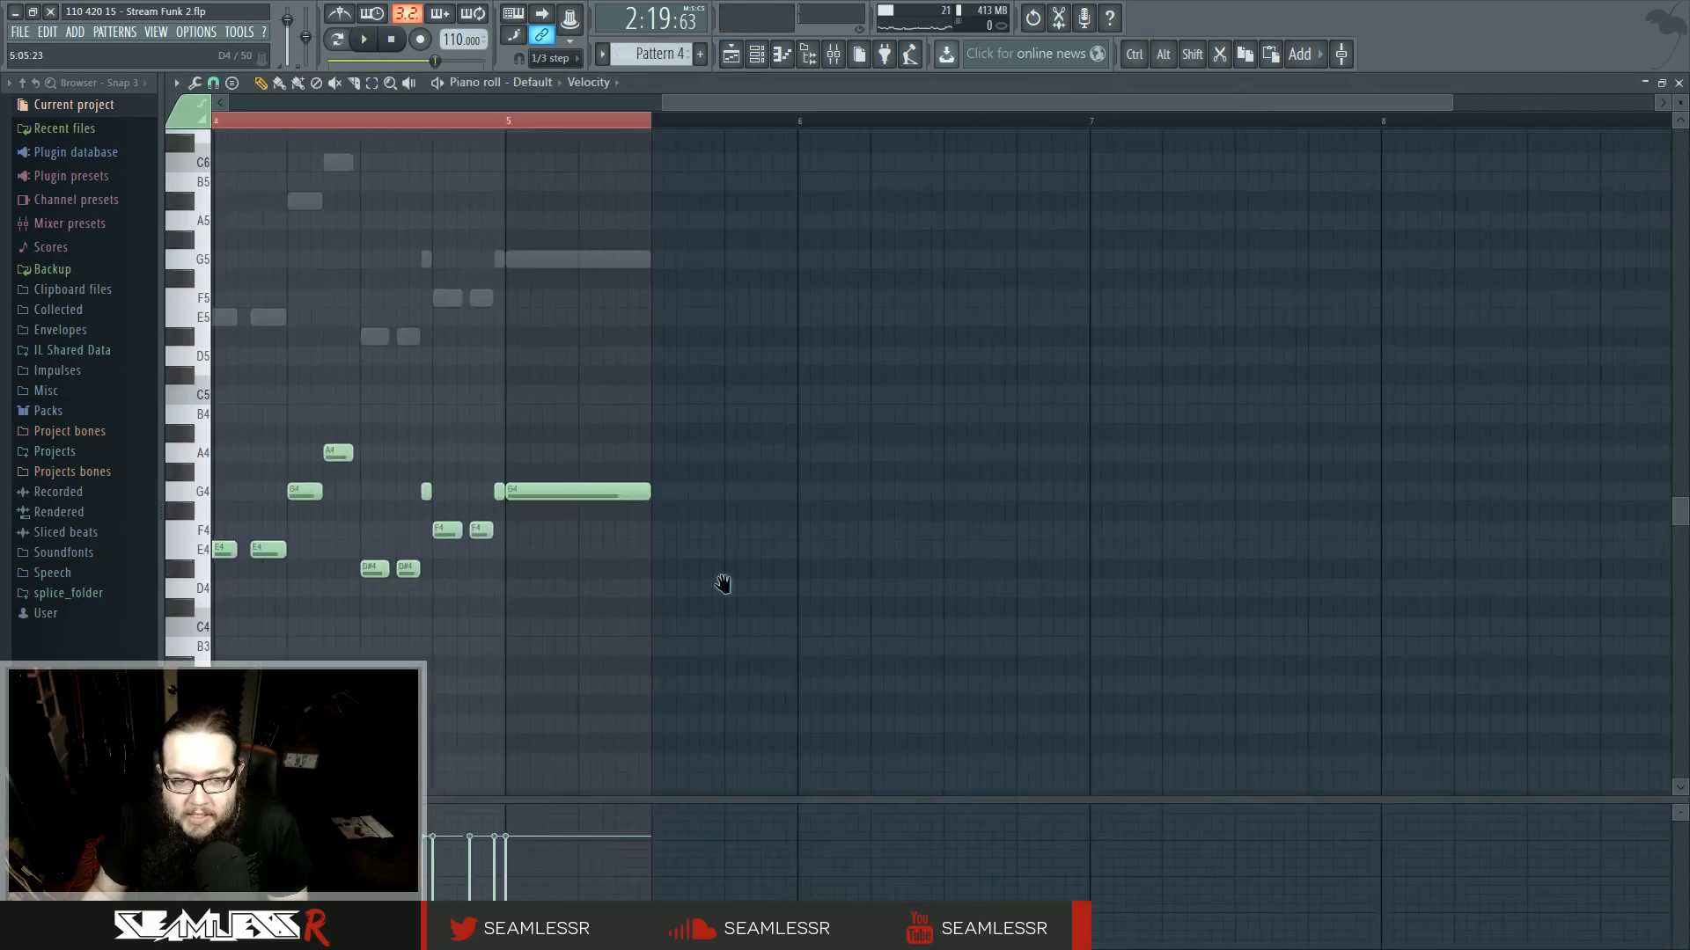
pyautogui.scroll(4, 935, 603)
pyautogui.scroll(4, 841, 475)
pyautogui.doubleClick(845, 426)
pyautogui.click(609, 126)
pyautogui.press('space')
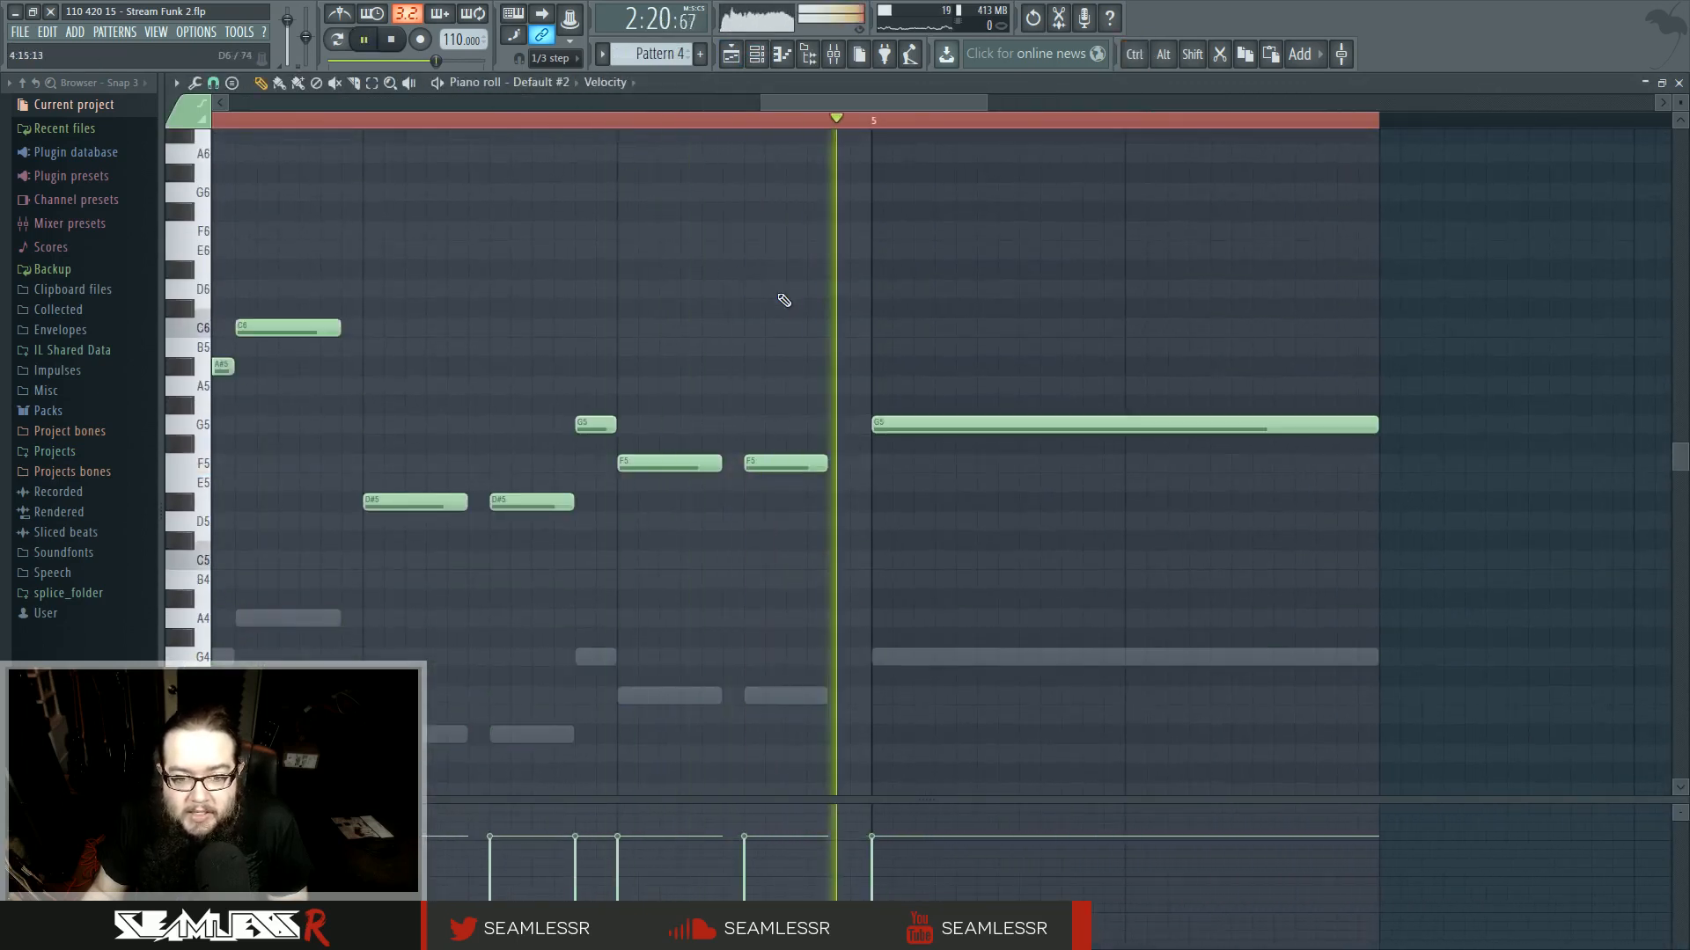
pyautogui.click(615, 123)
pyautogui.click(364, 123)
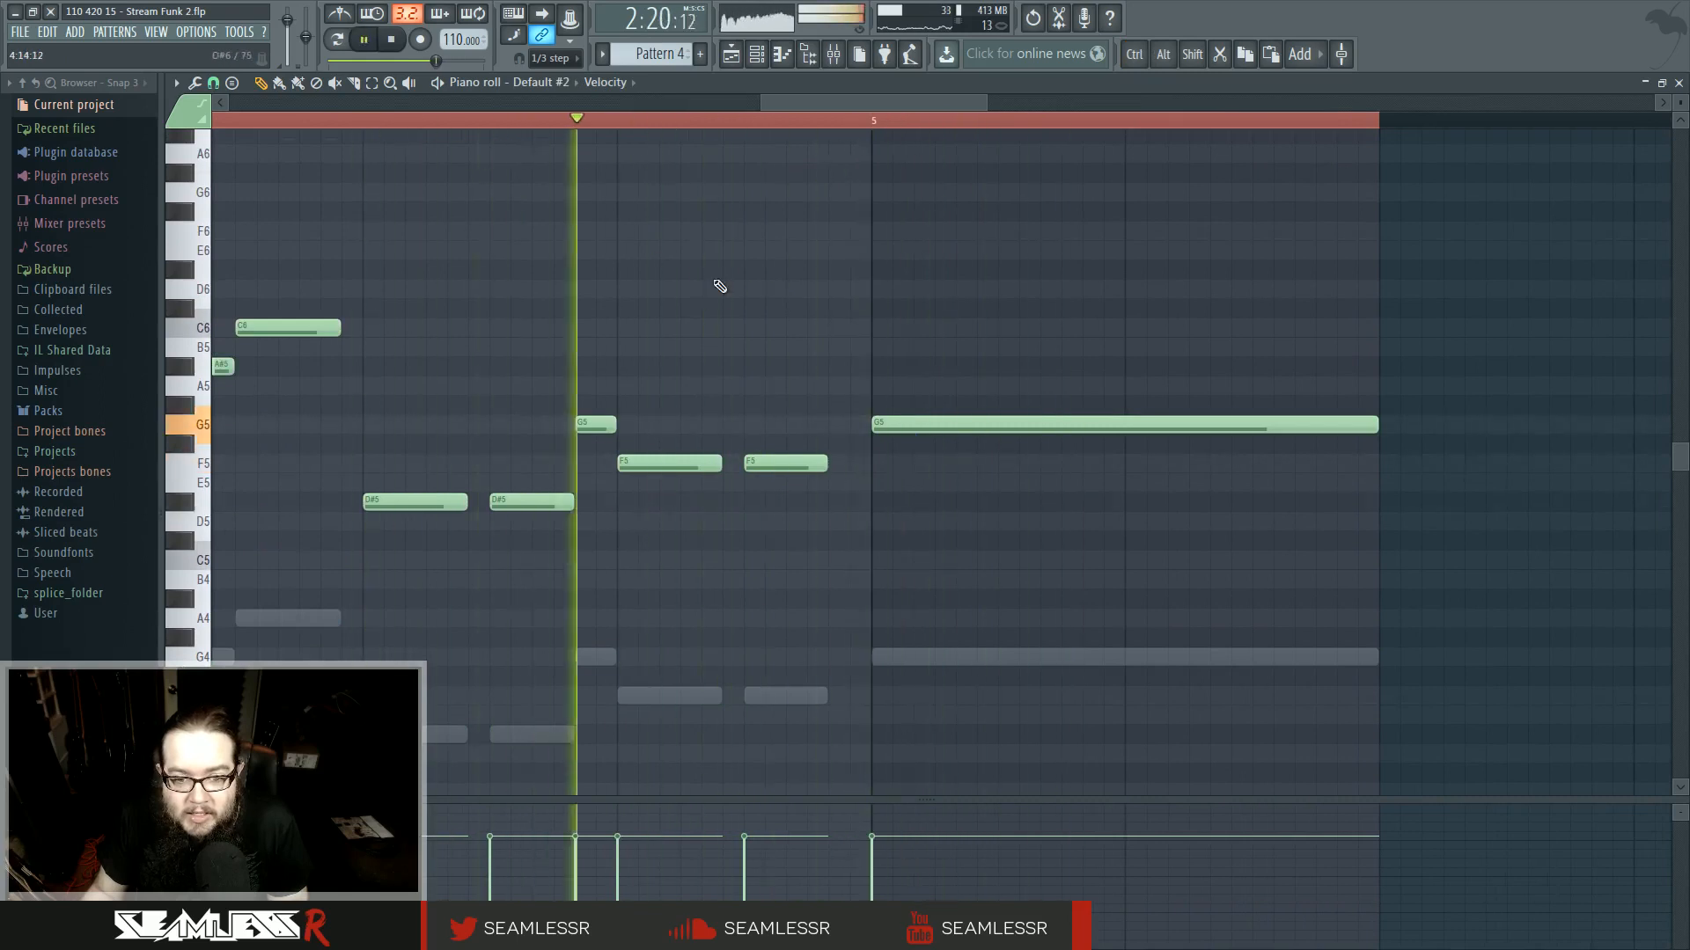
pyautogui.press('space')
pyautogui.press('space')
pyautogui.click(732, 54)
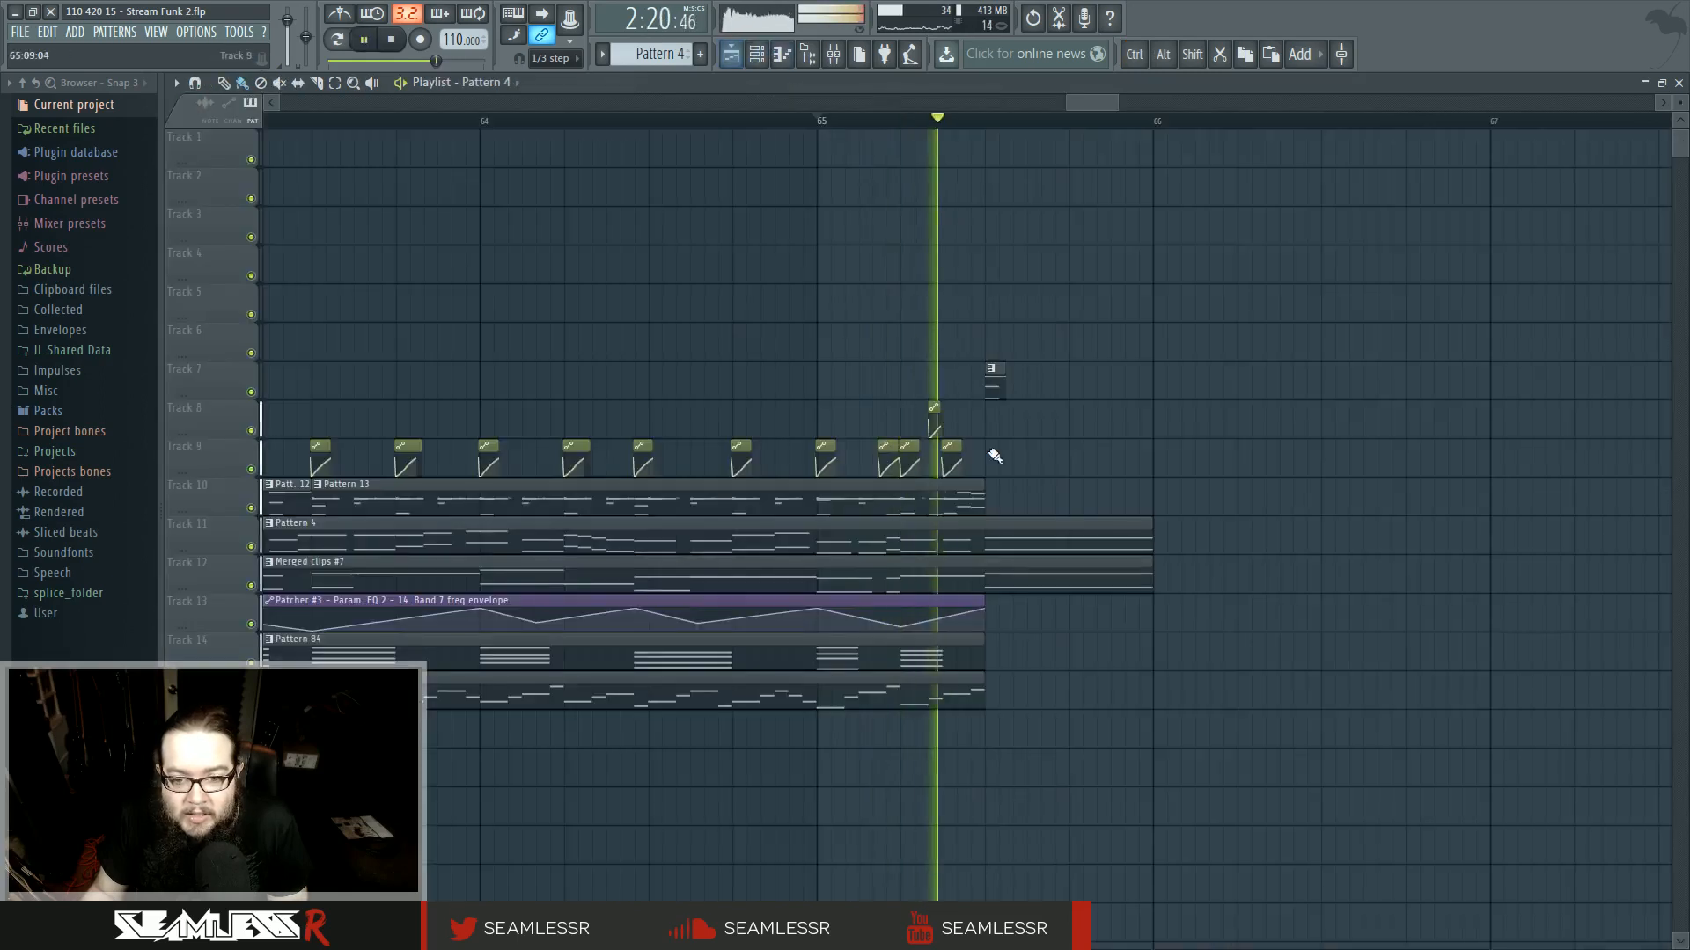
# - Open Merged clips #7 again and adjust the length of the F3 note just before bar 5, auditioning it
pyautogui.press('space')
pyautogui.click(944, 585)
pyautogui.doubleClick(944, 585)
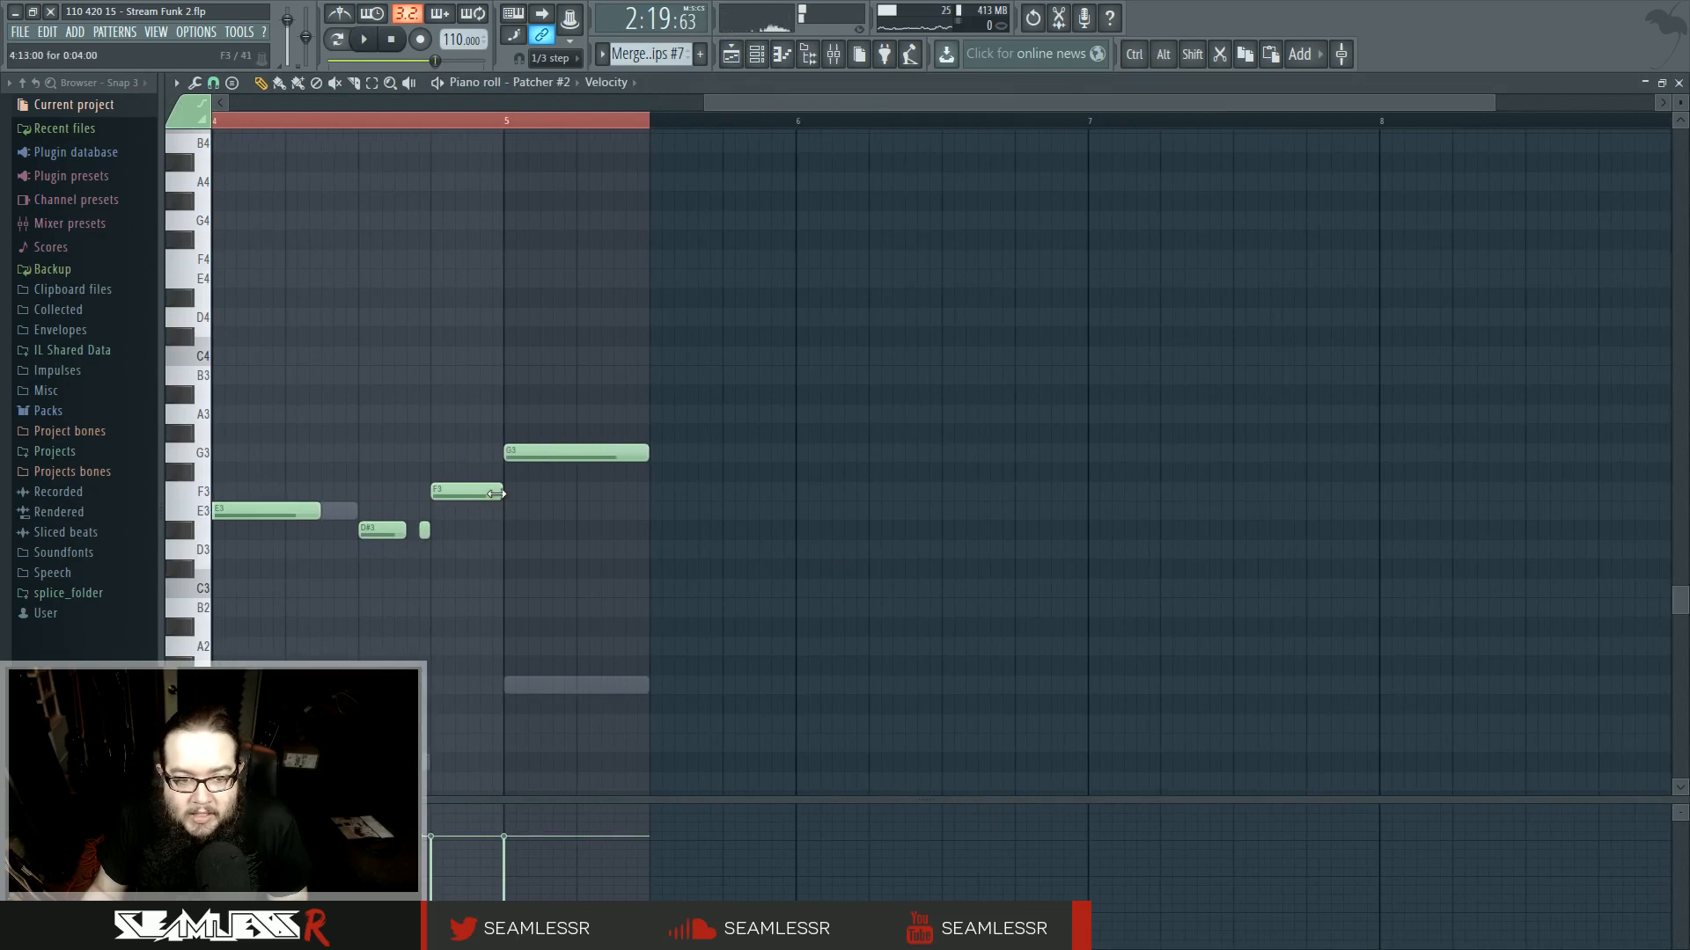
pyautogui.scroll(5, 485, 496)
pyautogui.press('space')
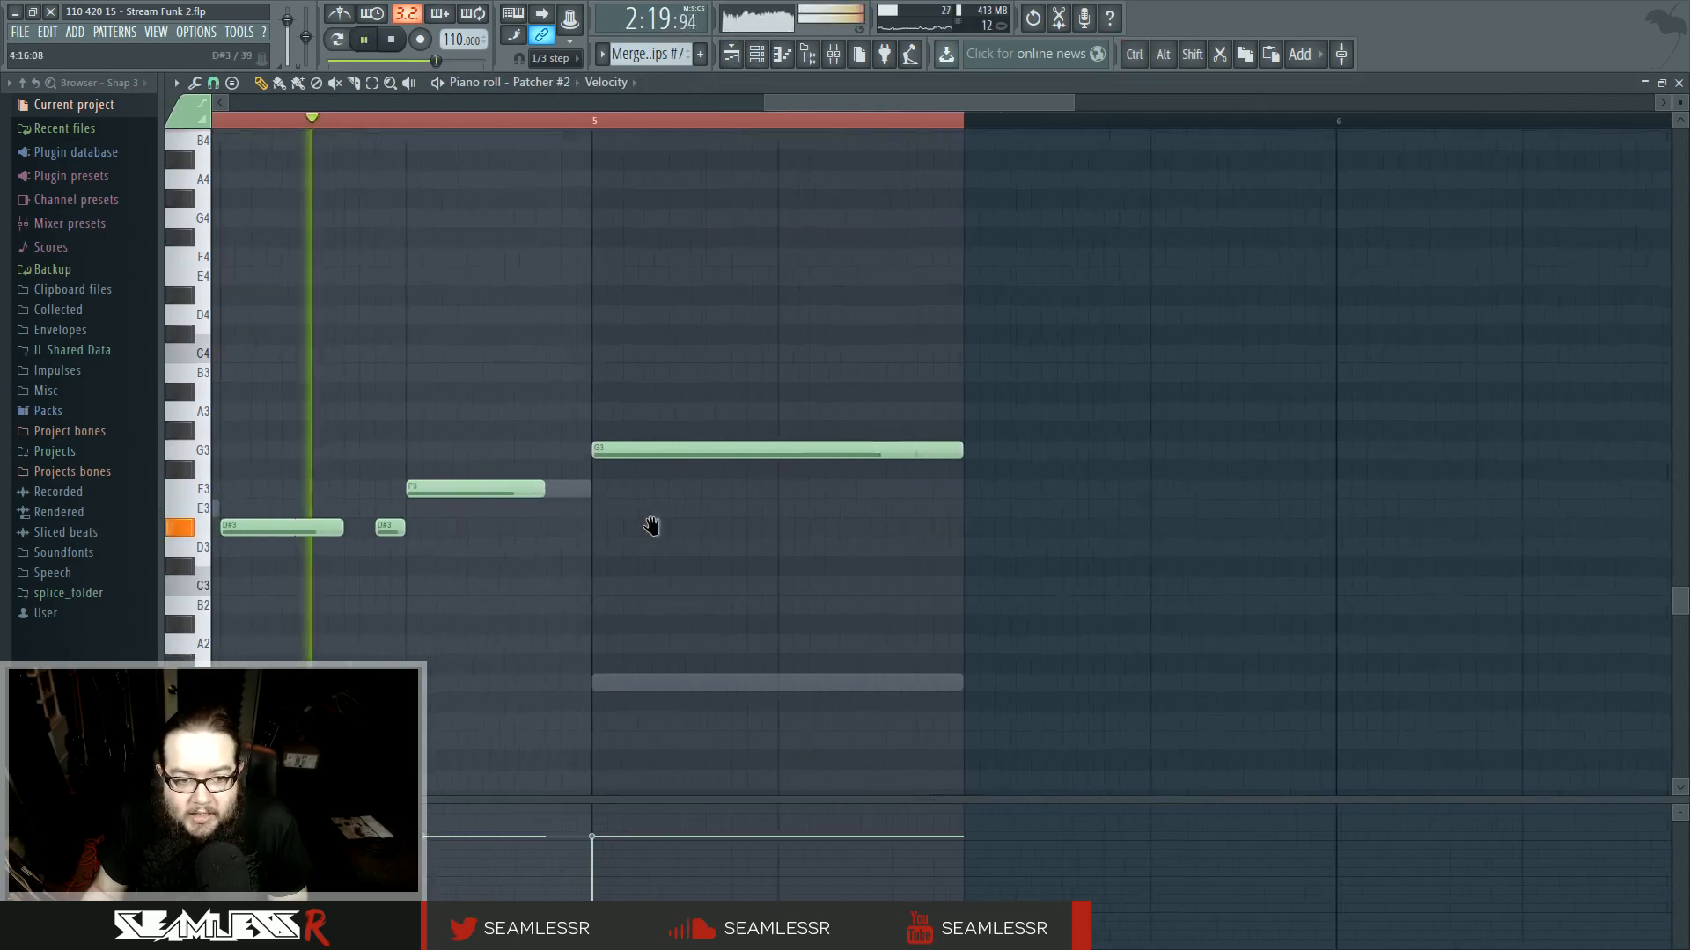
pyautogui.press('space')
pyautogui.rightClick(683, 493)
pyautogui.rightClick(683, 493)
pyautogui.press('space')
pyautogui.press('space')
pyautogui.moveTo(708, 492); pyautogui.dragTo(622, 492)
# - Return to the playlist and zoom out over the closing section of the arrangement
pyautogui.press('space')
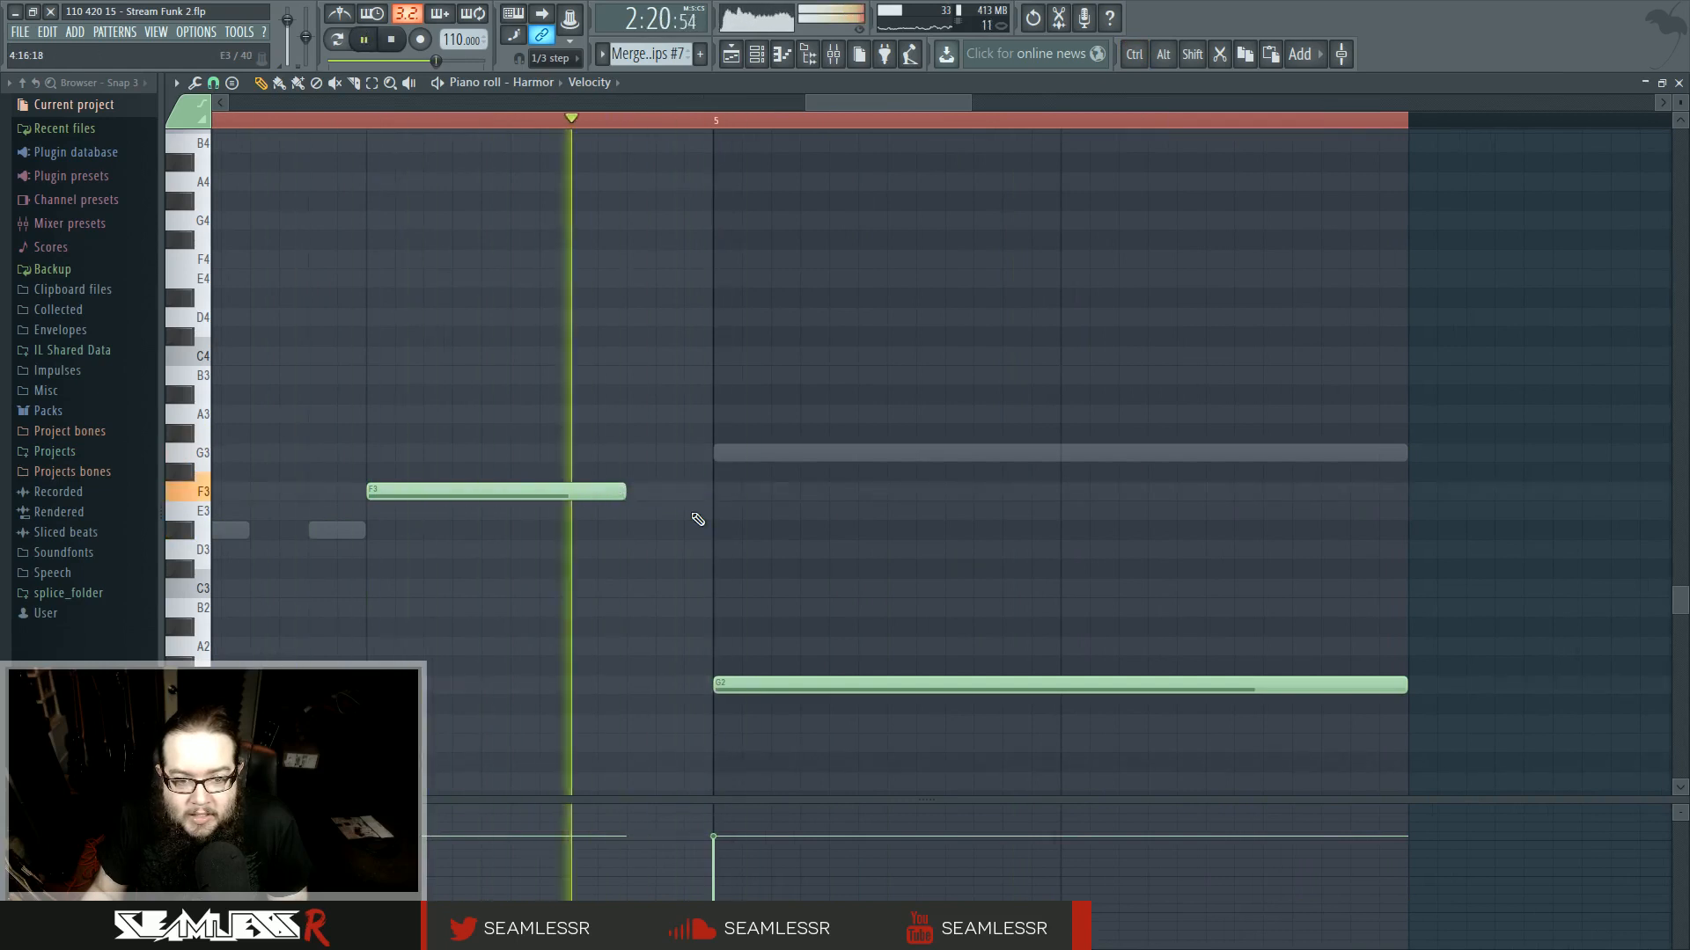
pyautogui.scroll(-3, 790, 580)
pyautogui.scroll(-2, 789, 580)
pyautogui.press('space')
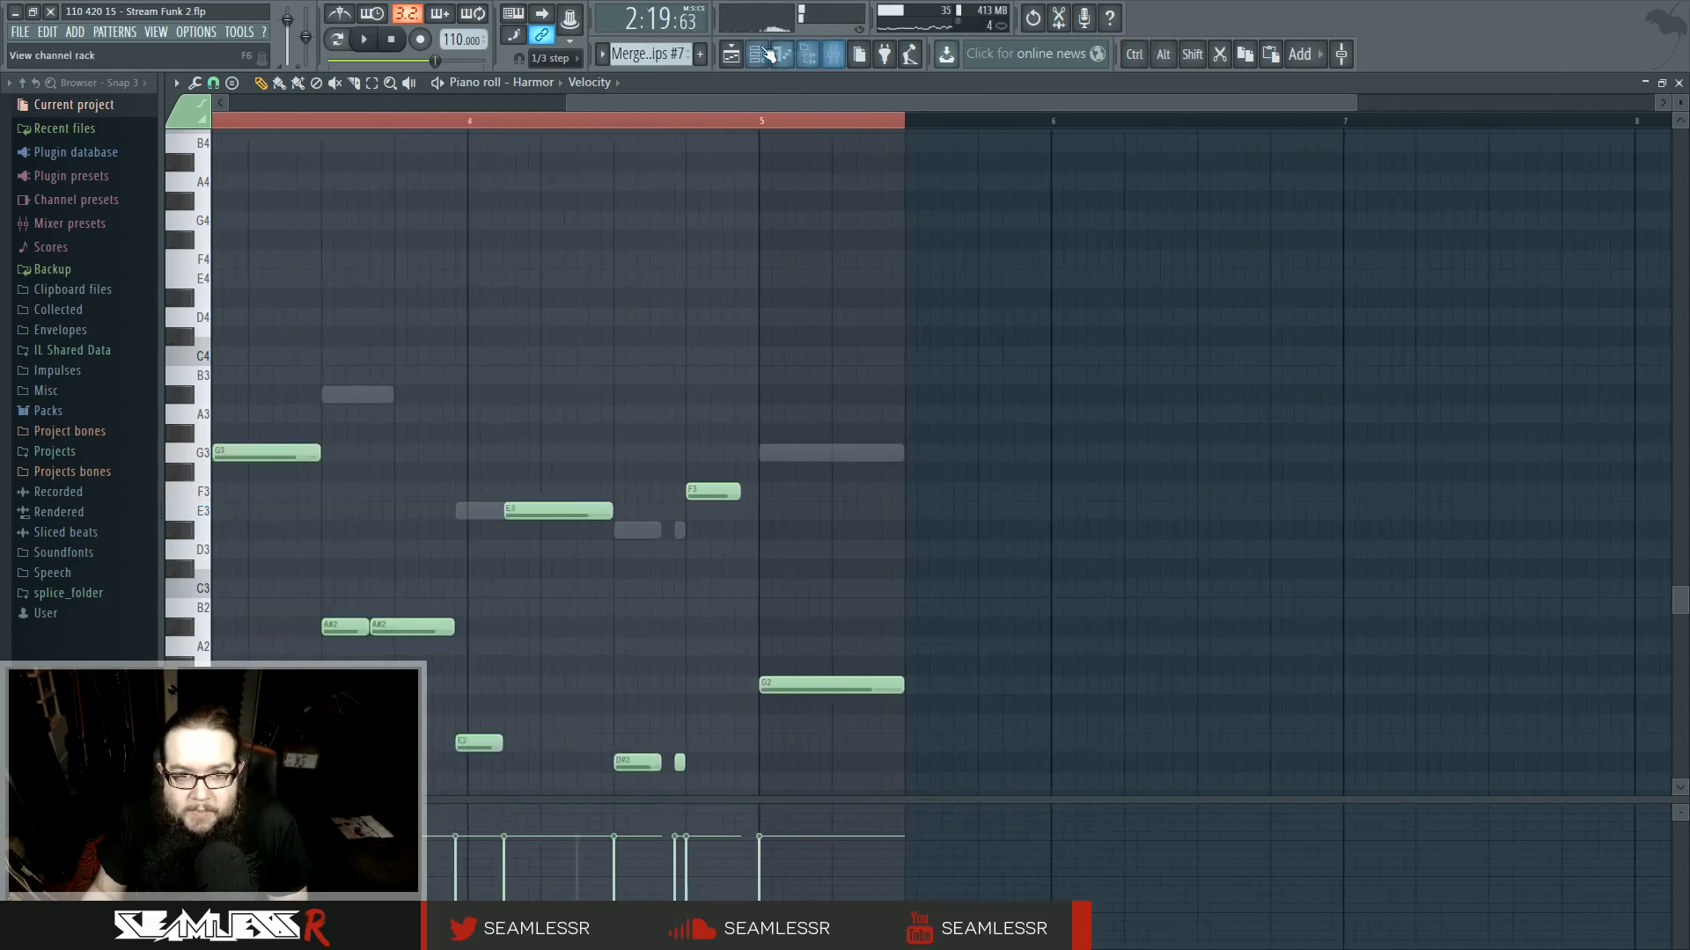
pyautogui.press('F5')
pyautogui.scroll(-5, 1223, 656)
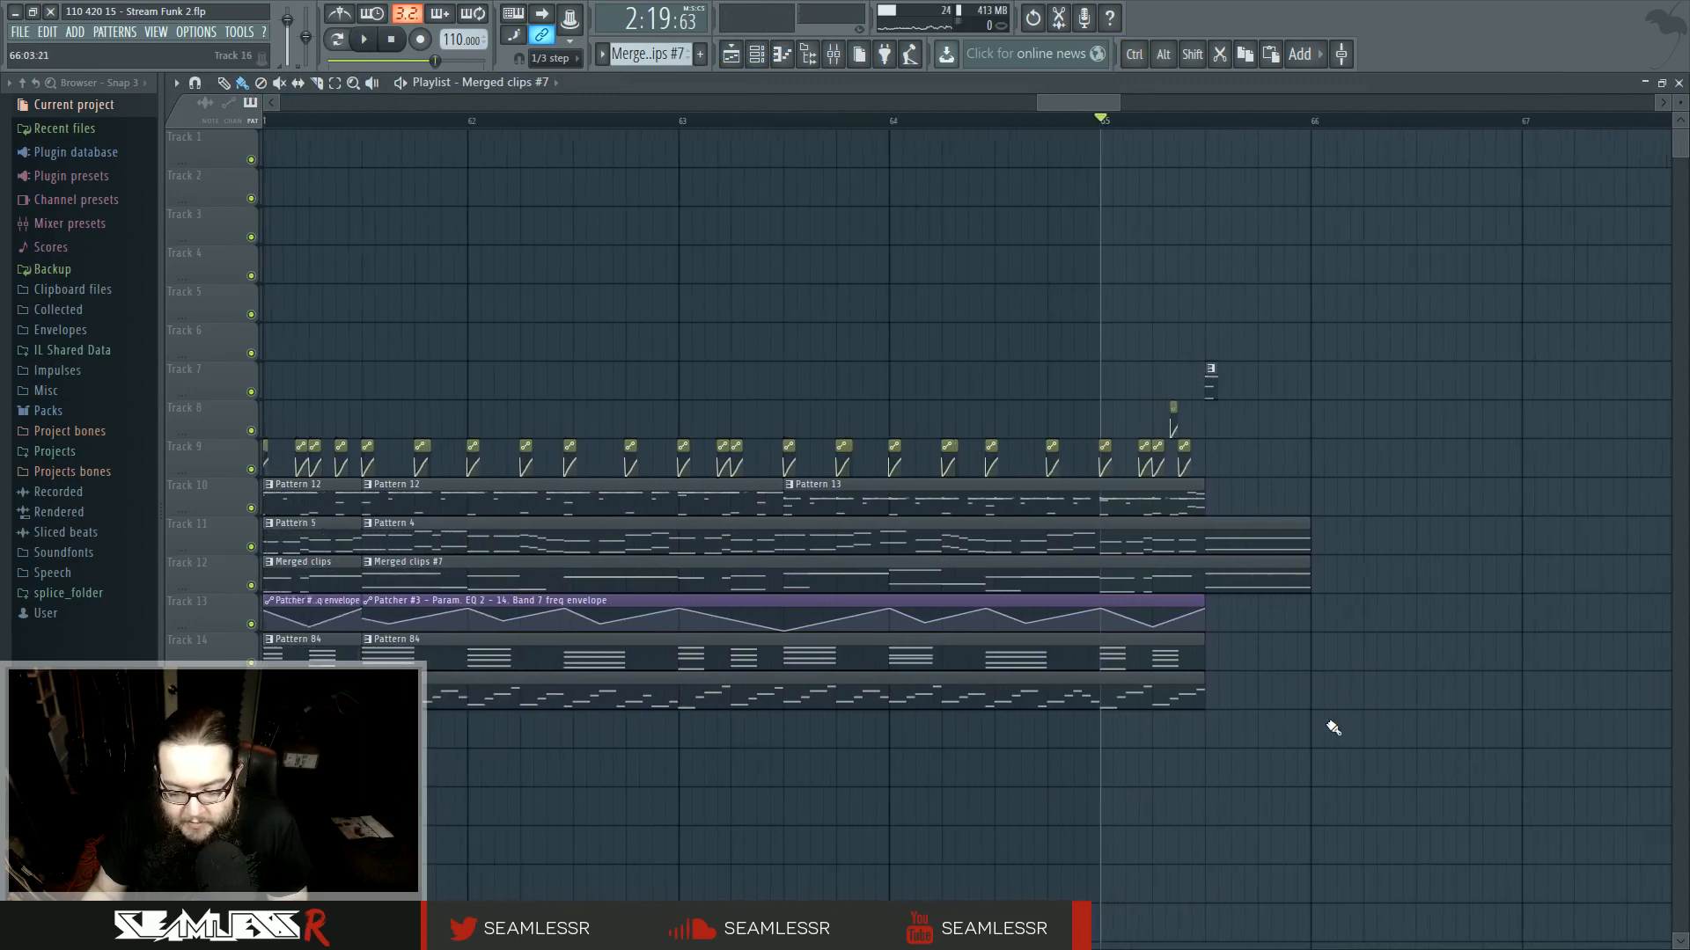
pyautogui.scroll(-3, 1340, 761)
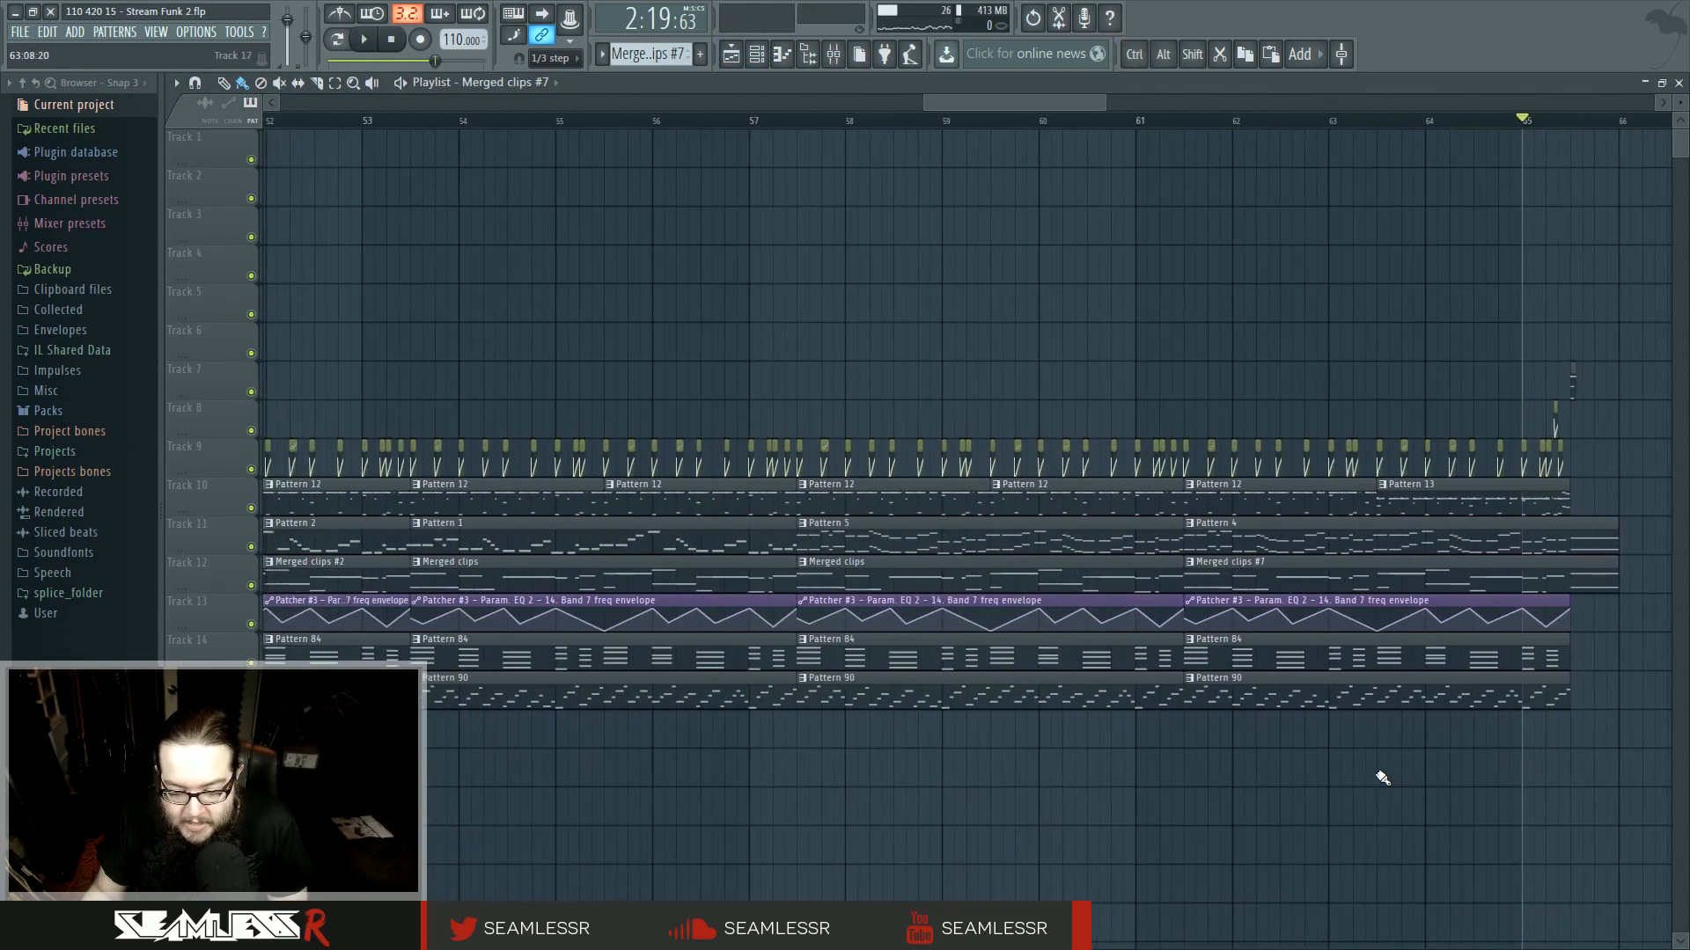
pyautogui.scroll(-2, 1190, 752)
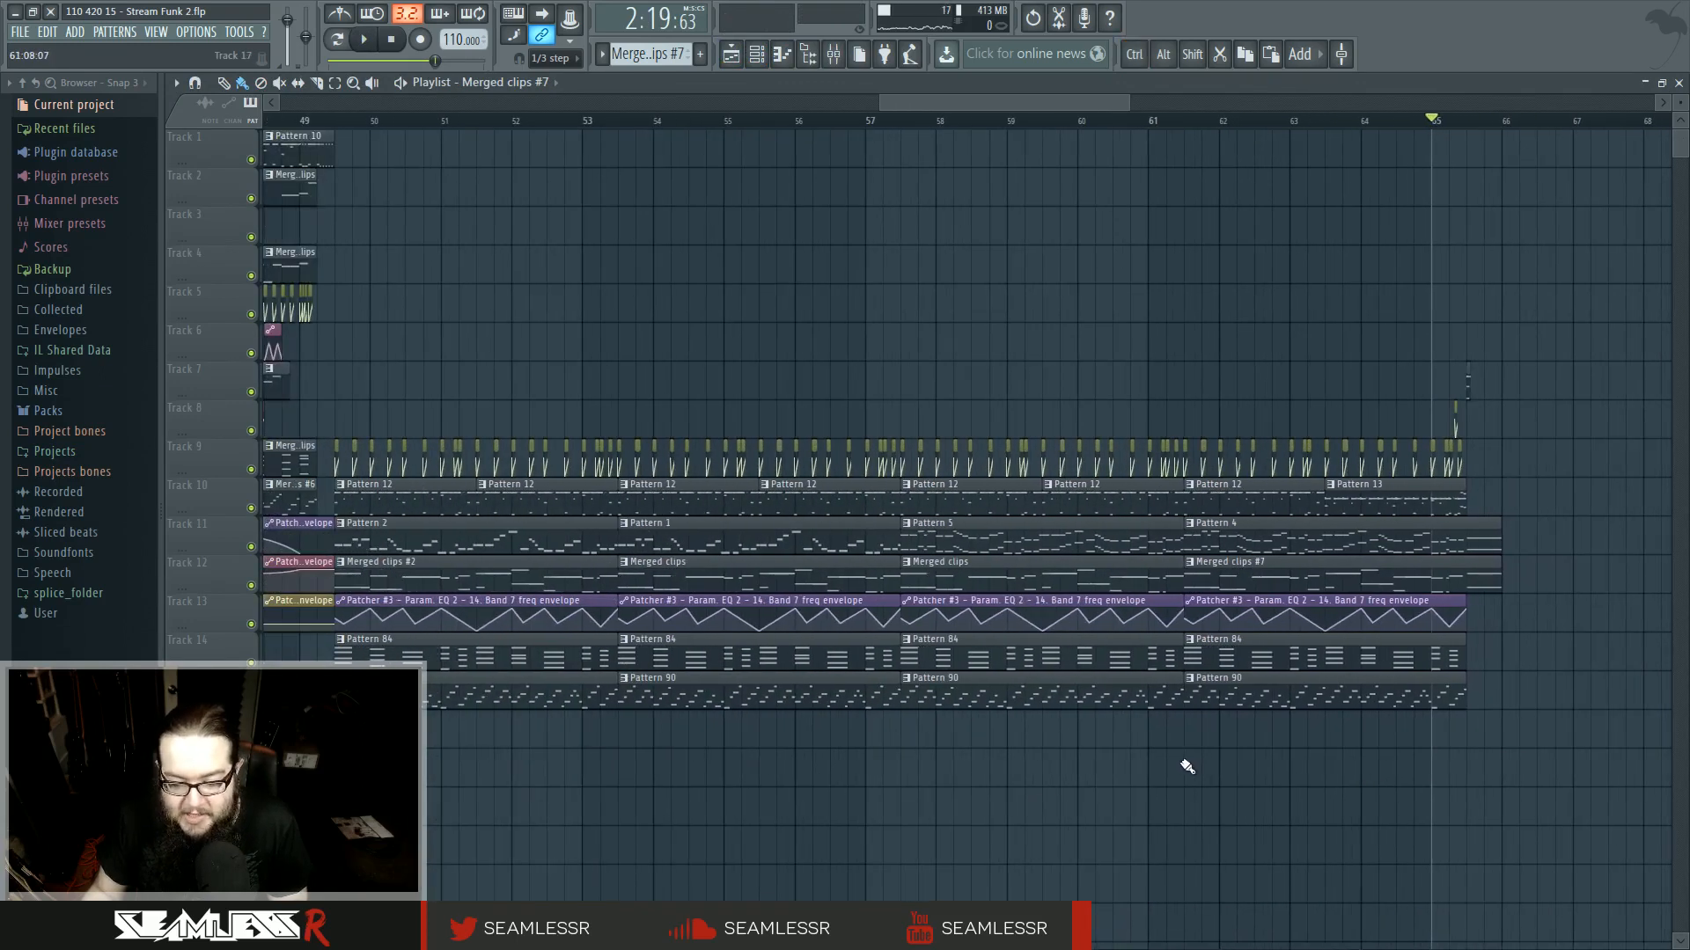
# - Move the closing Fruity Balance envelope clip onto track 9 and the Pattern 11 clip onto track 10 at the arrangement's end
pyautogui.moveTo(1160, 780); pyautogui.dragTo(1239, 786)
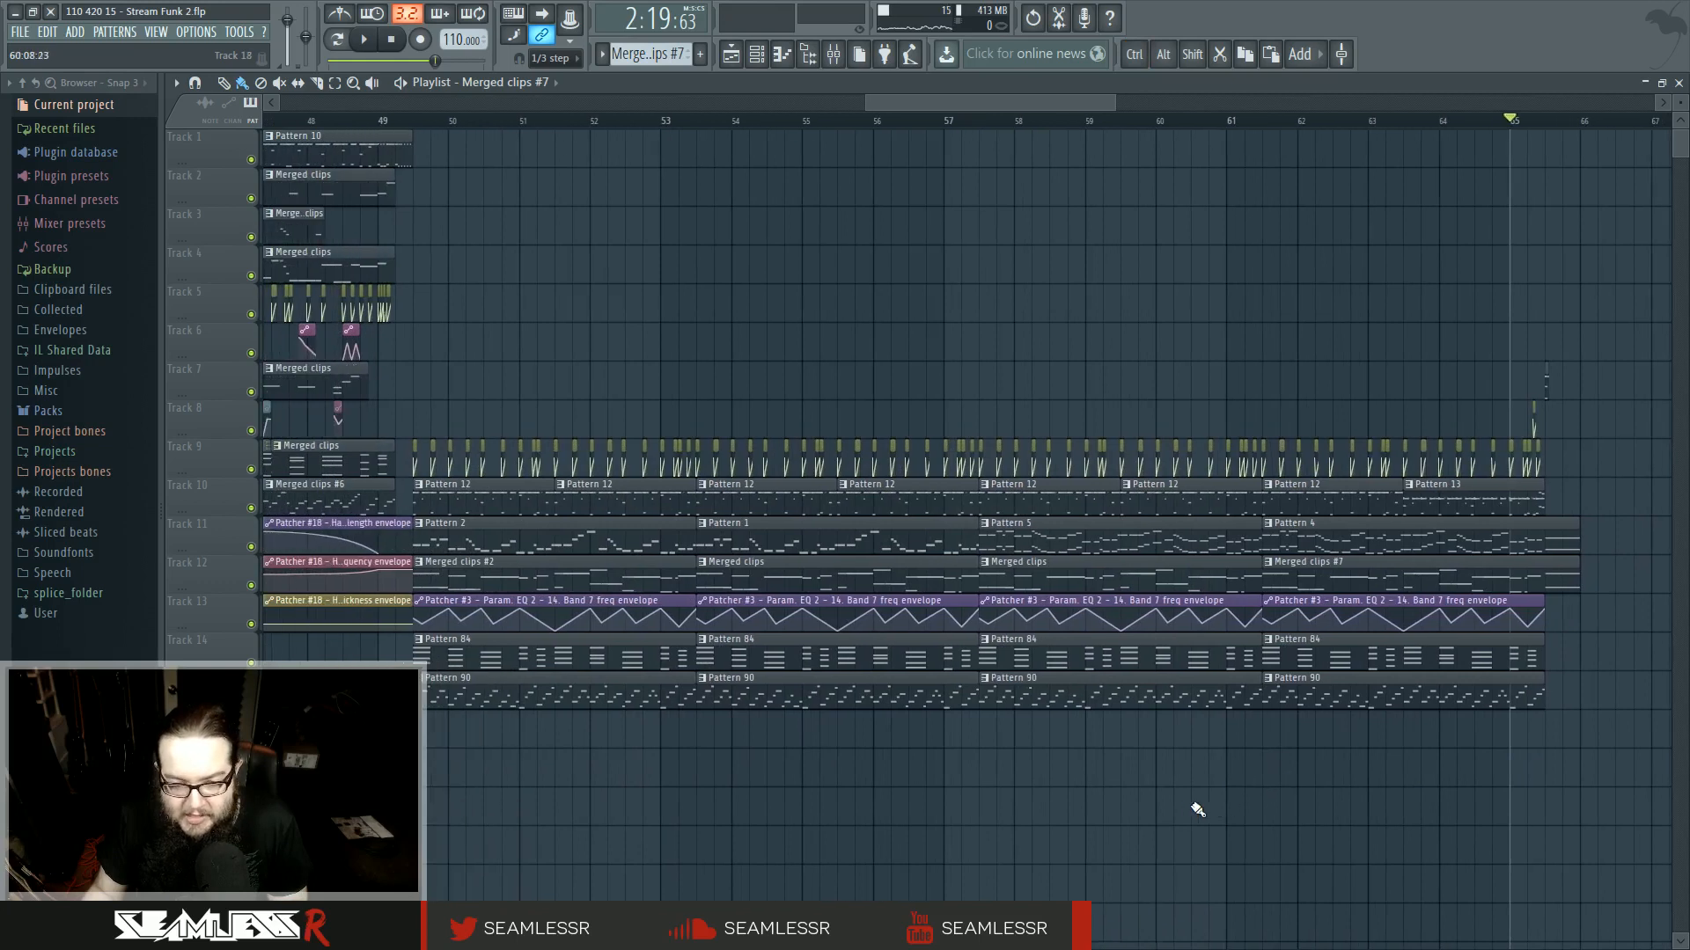
pyautogui.scroll(-4, 1184, 802)
pyautogui.scroll(2, 955, 814)
pyautogui.moveTo(974, 820)
pyautogui.mouseDown()
pyautogui.moveTo(1109, 818)
pyautogui.moveTo(1004, 810)
pyautogui.mouseUp()
pyautogui.scroll(-3, 1115, 821)
pyautogui.scroll(5, 1399, 800)
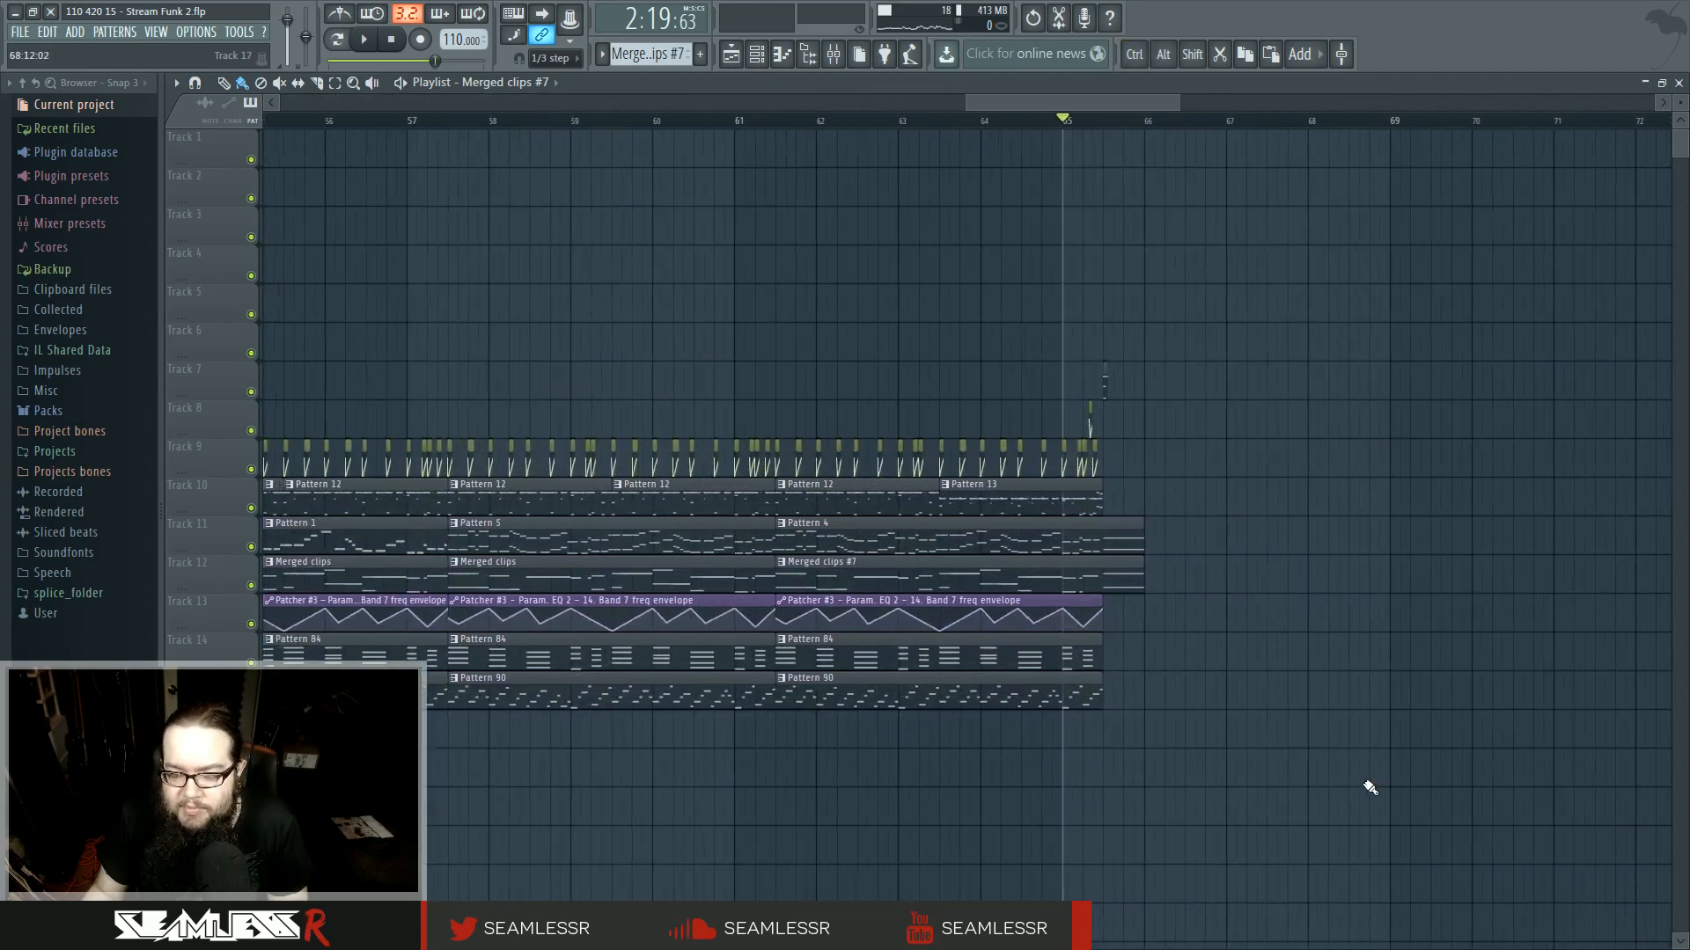
pyautogui.scroll(7, 1114, 774)
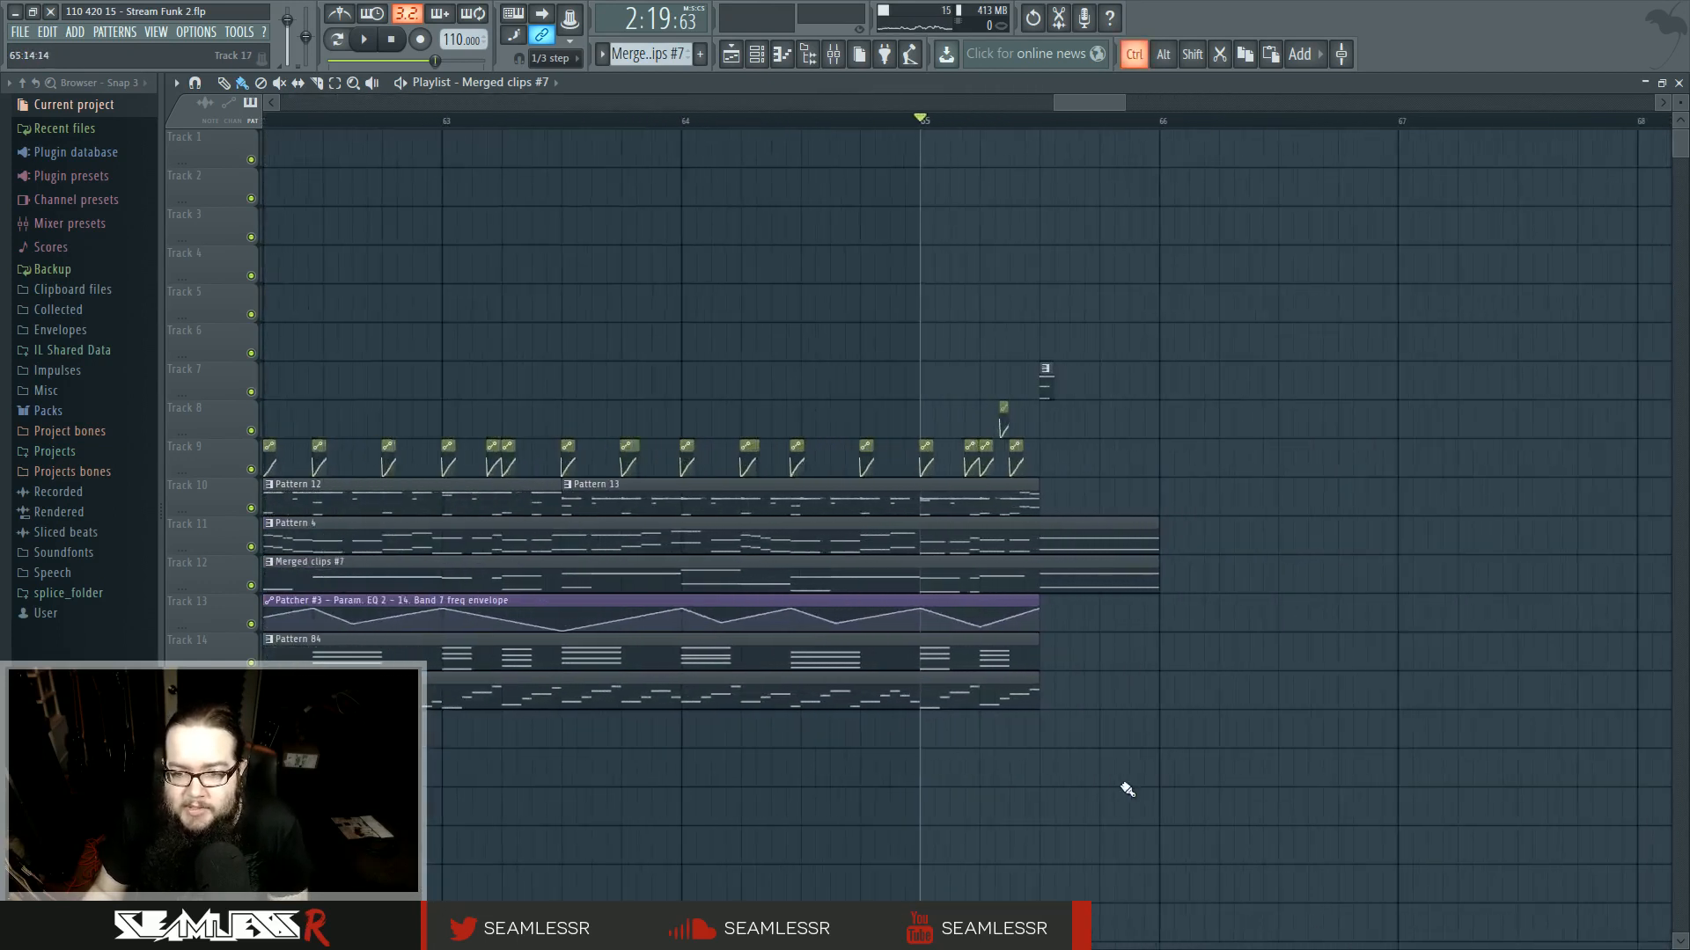
pyautogui.moveTo(931, 403); pyautogui.dragTo(930, 447)
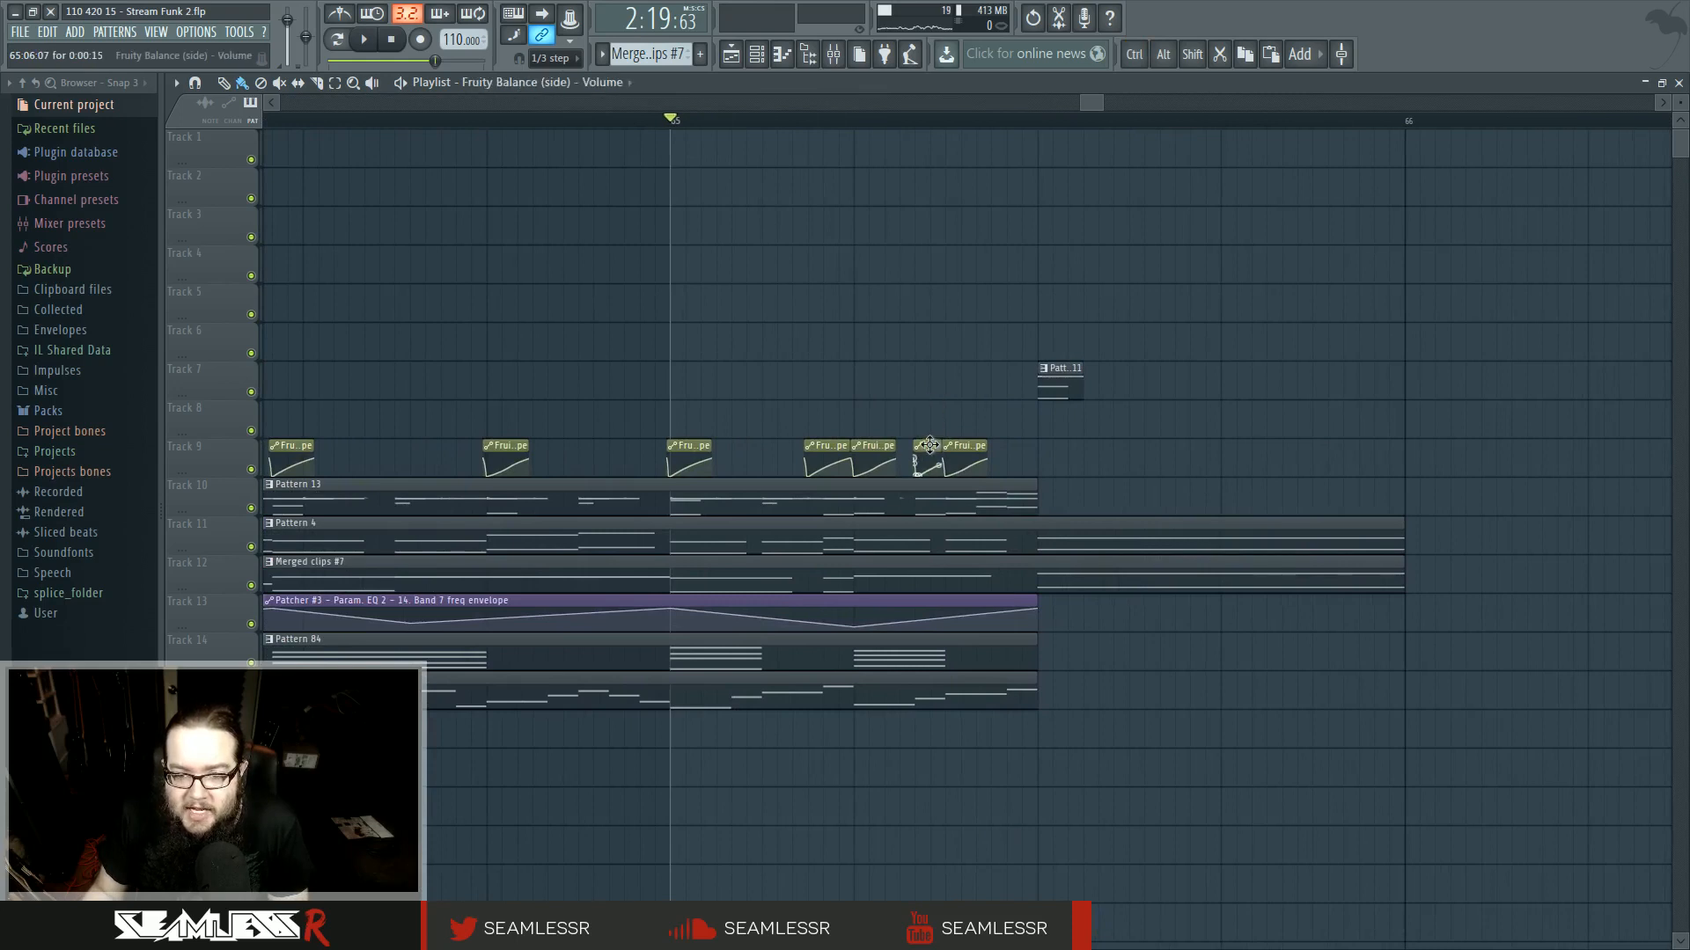
pyautogui.scroll(3, 915, 404)
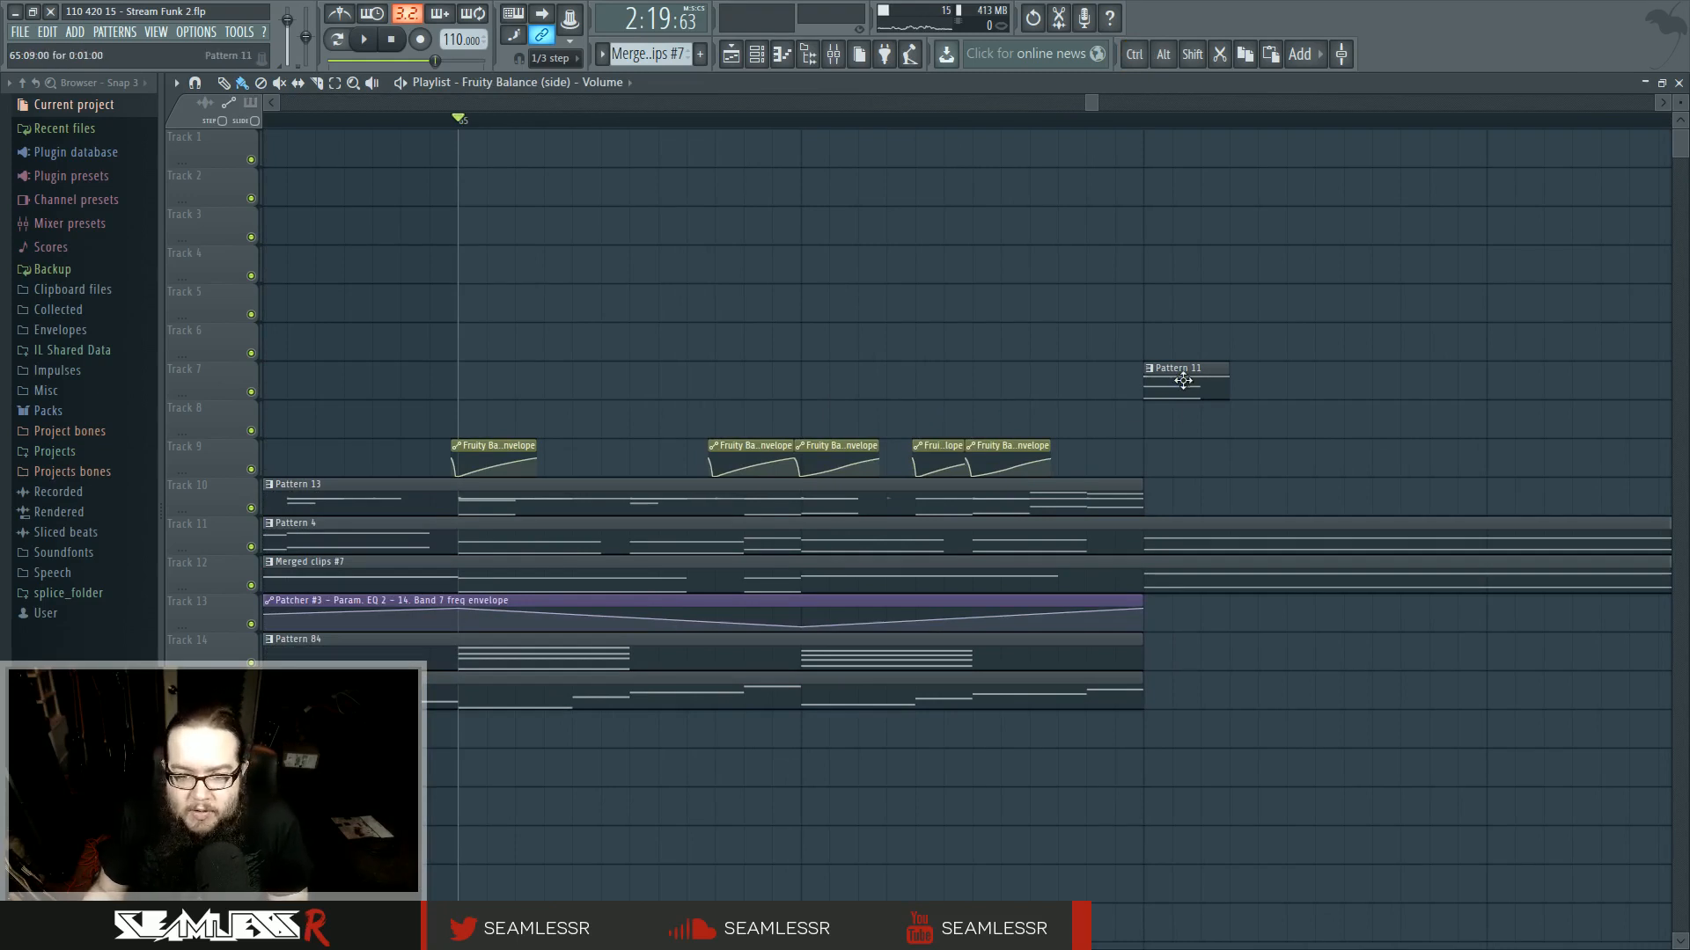
pyautogui.moveTo(1169, 414); pyautogui.dragTo(1143, 468)
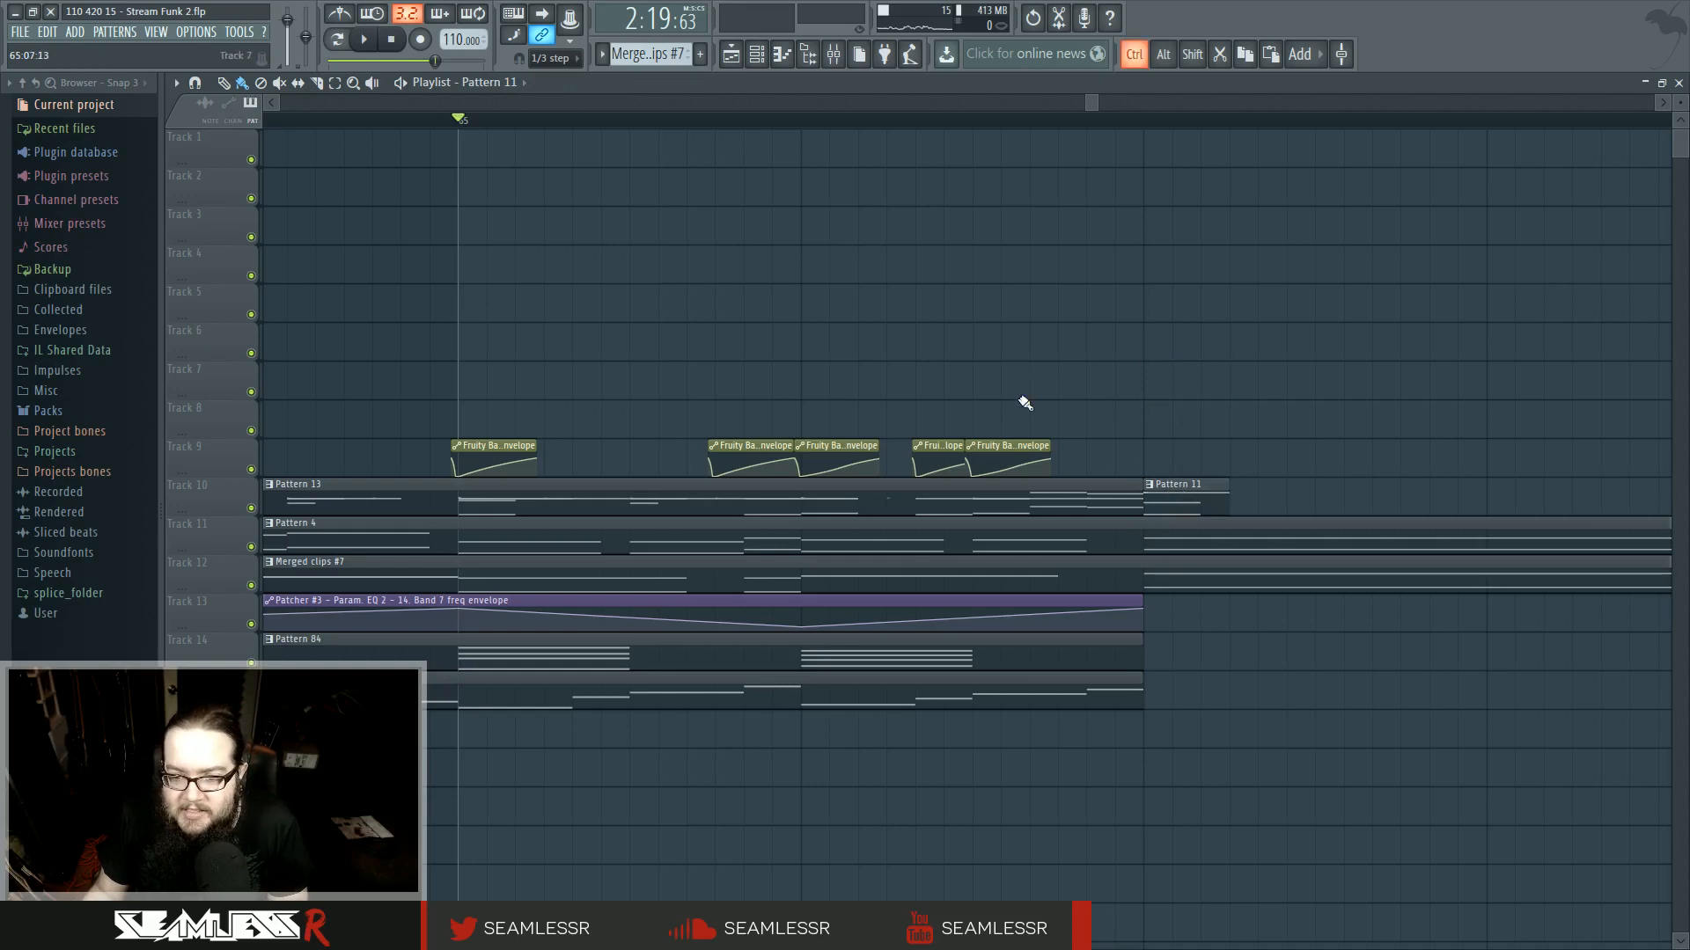
# - Add a Pattern 84 clip after the last one on track 14, shorten it to end before bar 66, and play it
pyautogui.scroll(-5, 1080, 392)
pyautogui.scroll(5, 1083, 392)
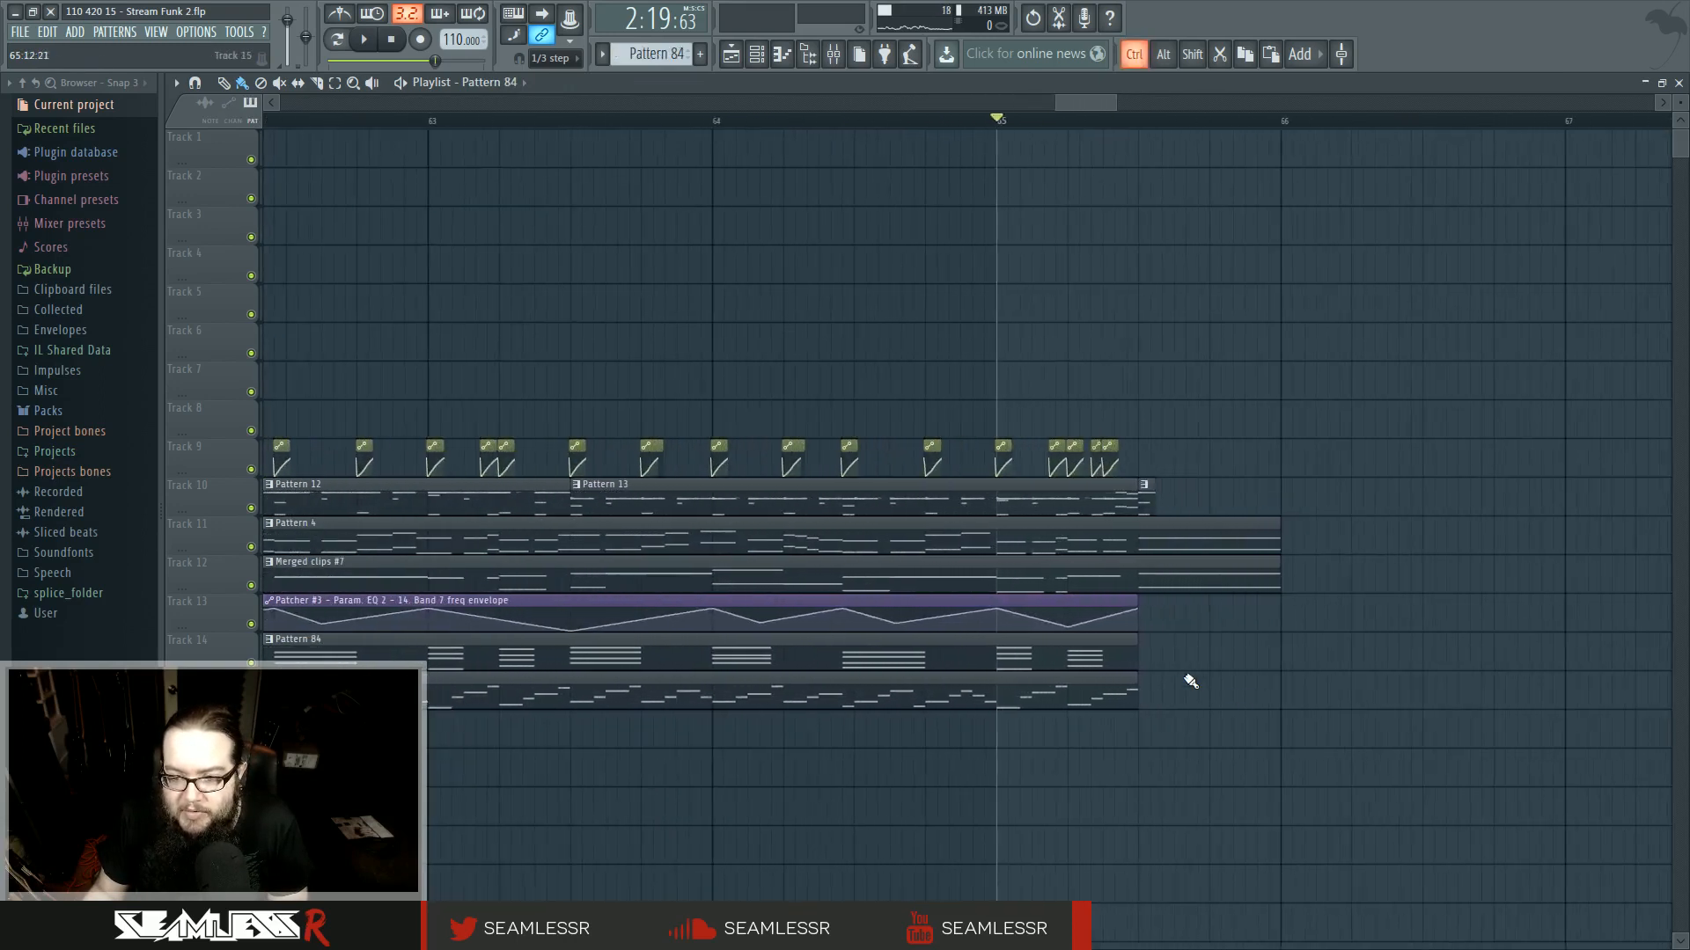
pyautogui.click(1187, 650)
pyautogui.scroll(-3, 1041, 743)
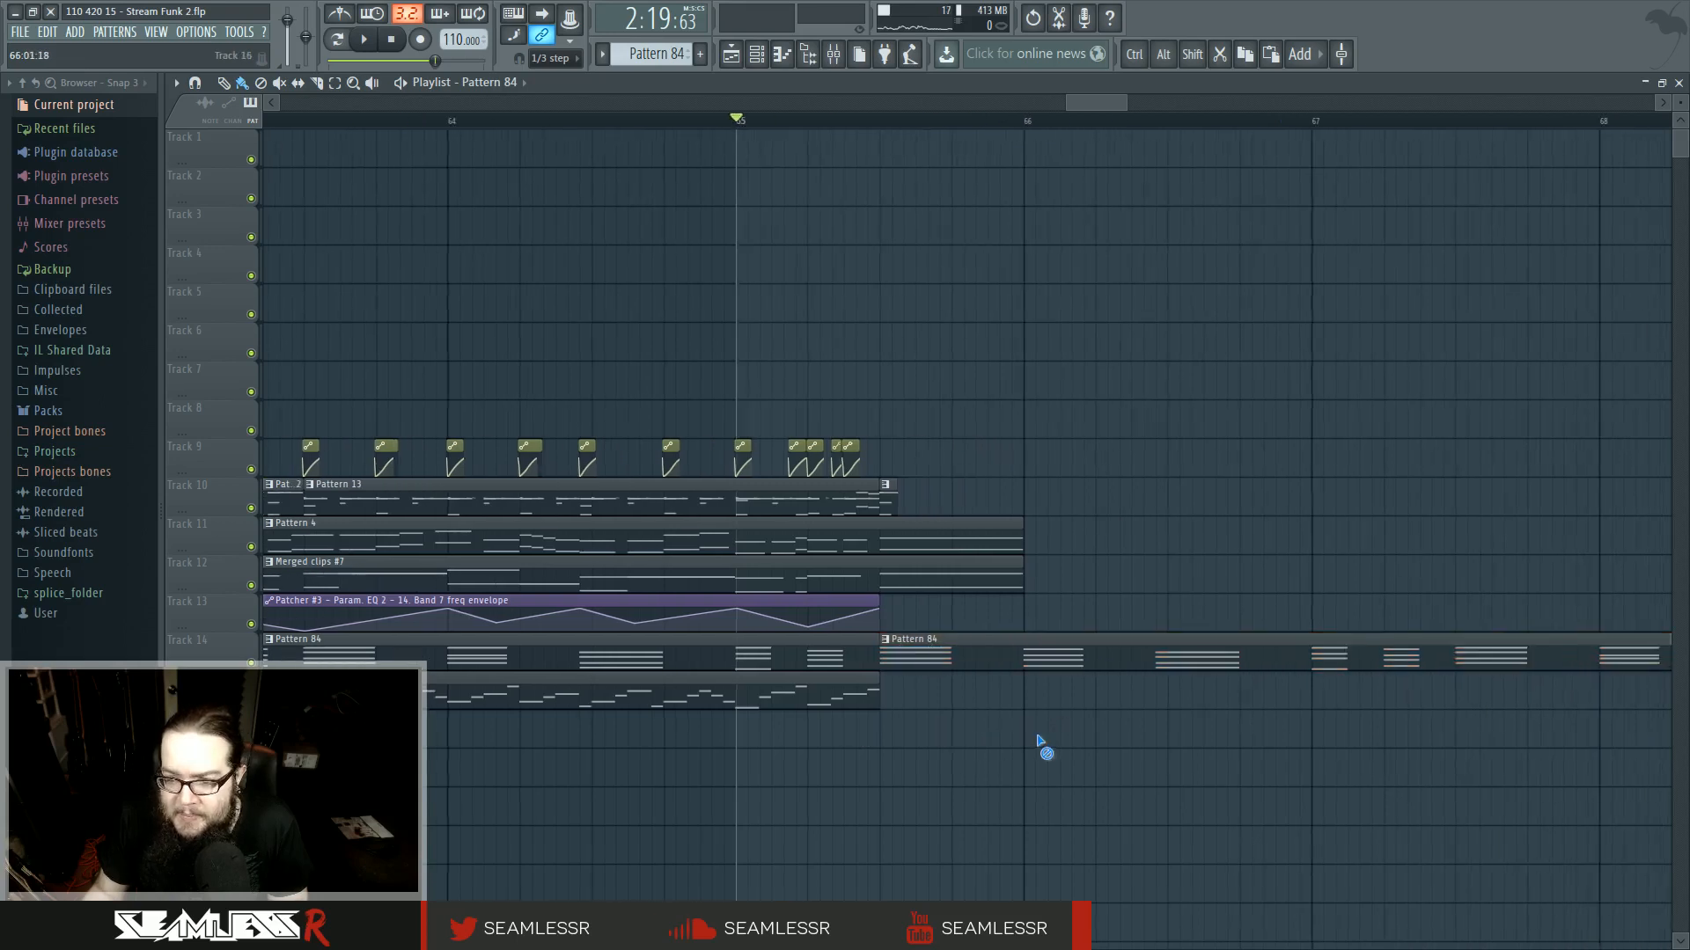
pyautogui.moveTo(1325, 641); pyautogui.dragTo(860, 646)
pyautogui.press('space')
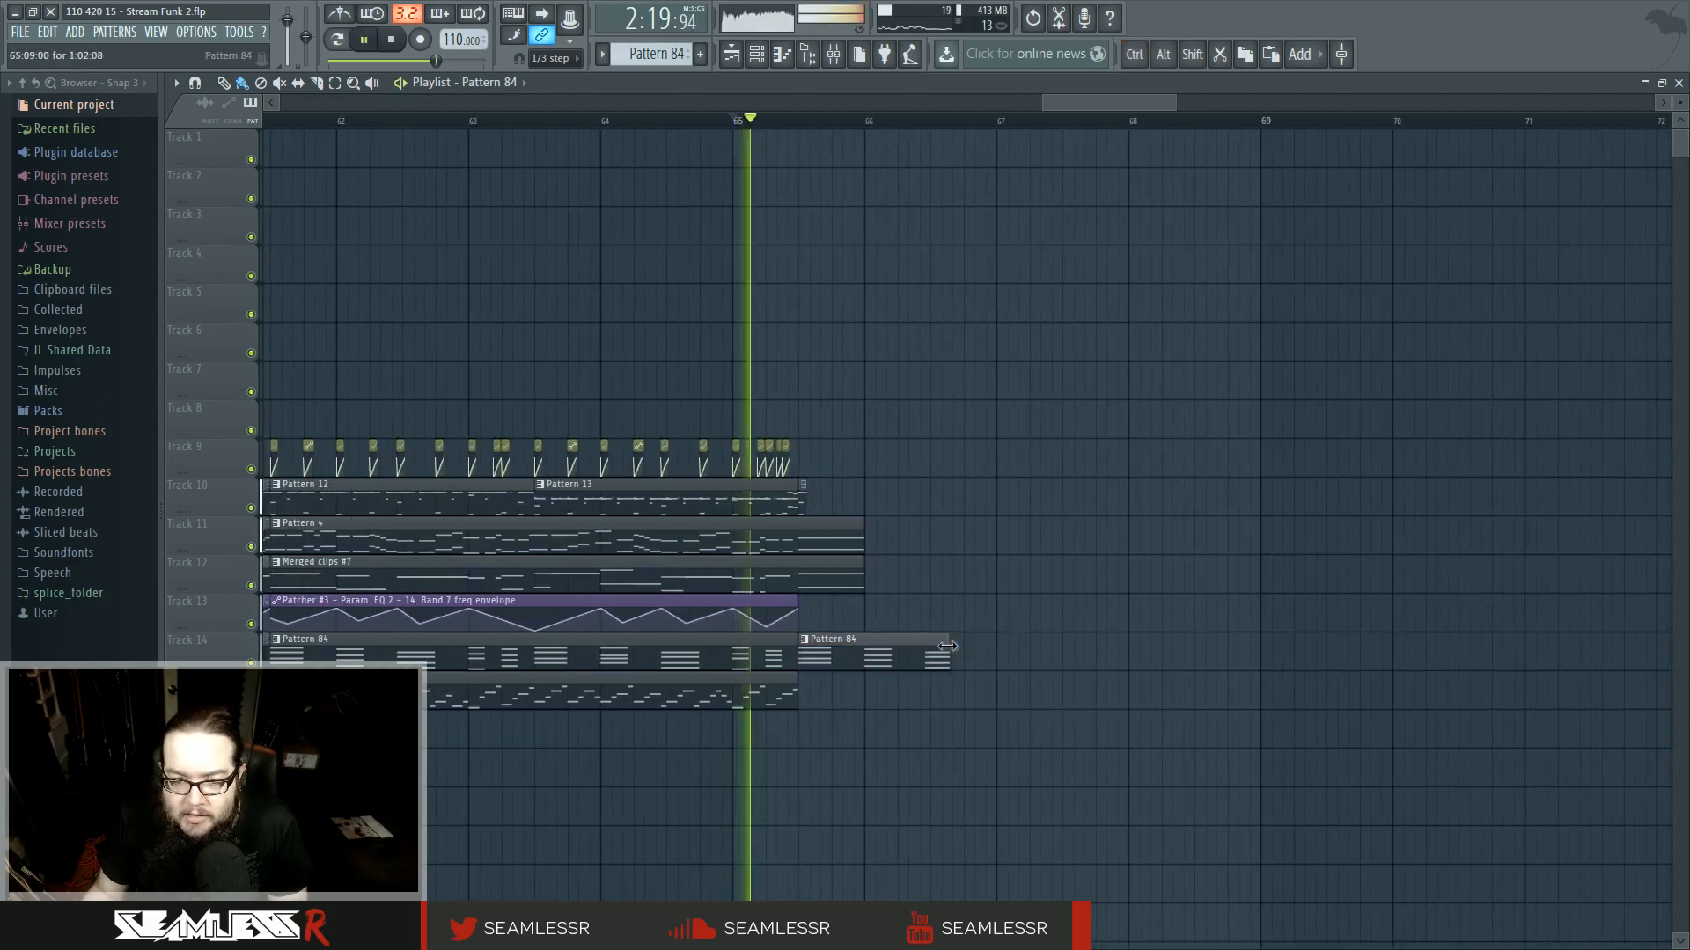
pyautogui.press('space')
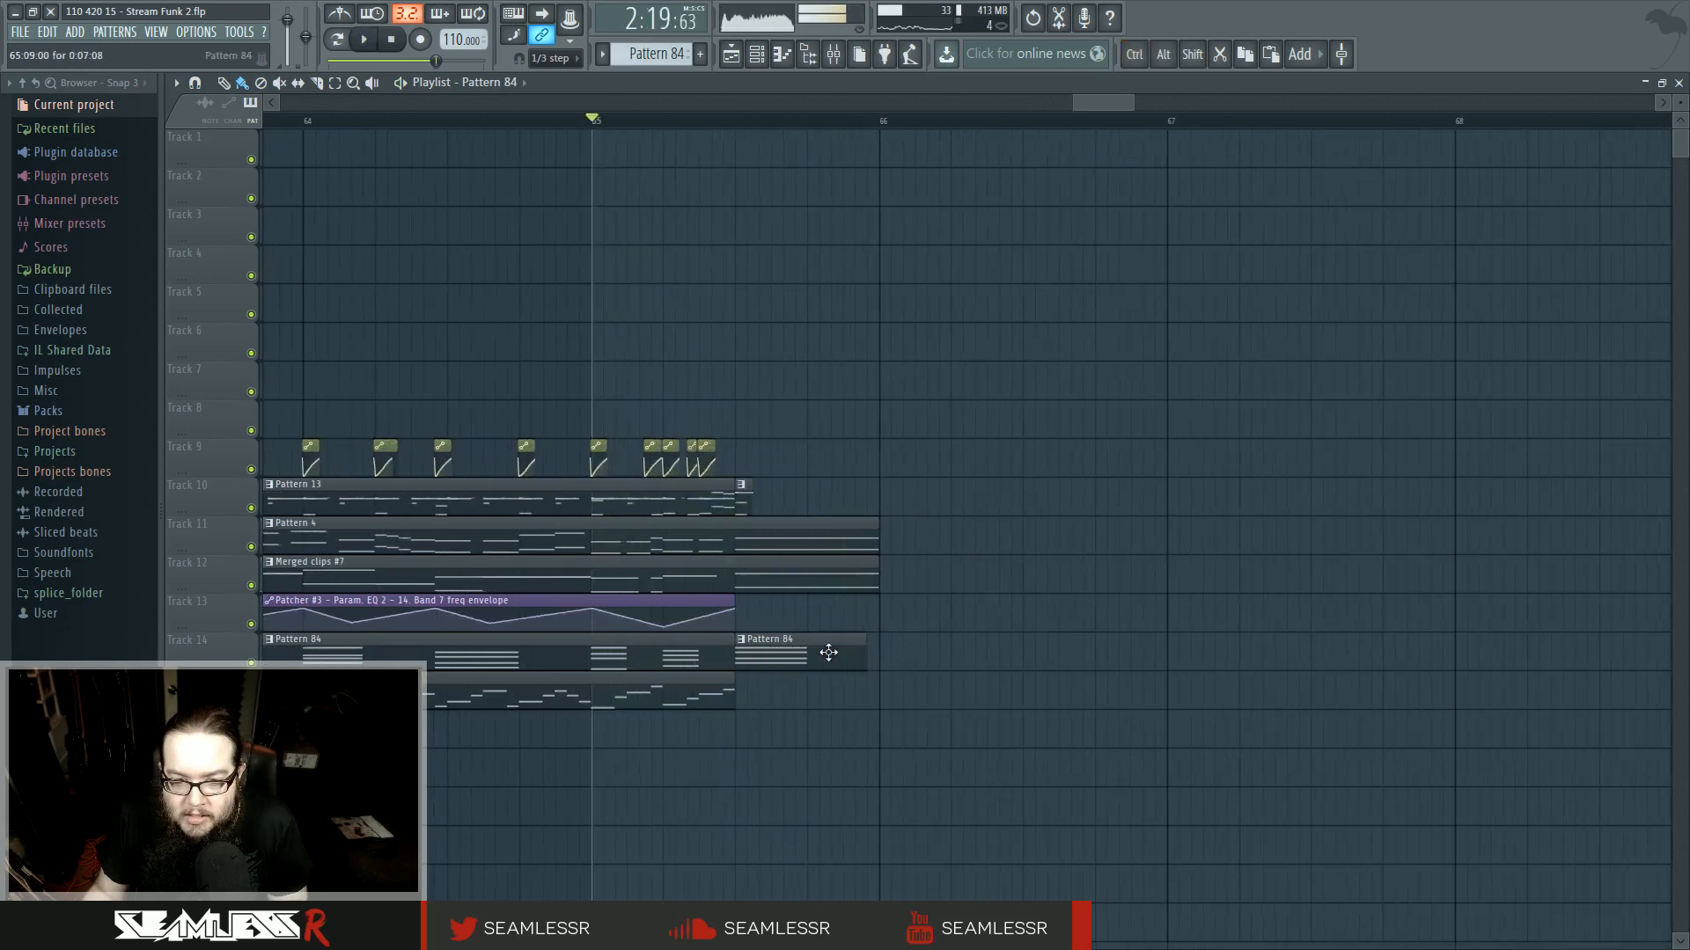
# - Make the new clip unique as Pattern 85 and lengthen all its notes into a held chord in the piano roll
pyautogui.scroll(4, 739, 669)
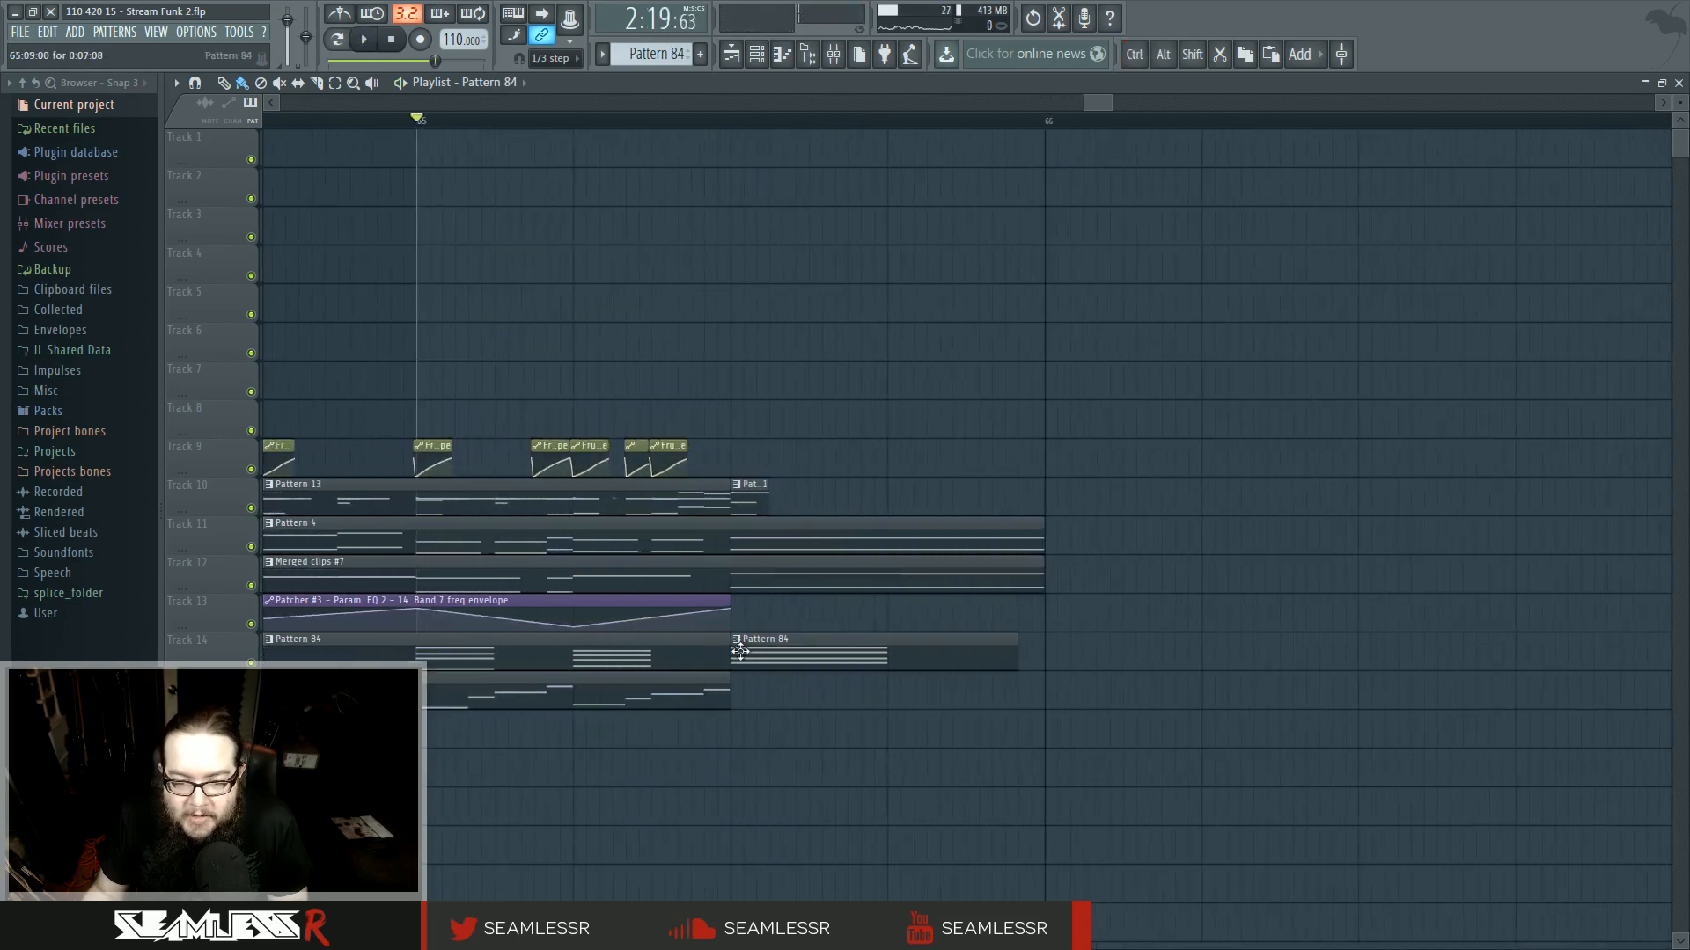
pyautogui.click(736, 639)
pyautogui.click(774, 737)
pyautogui.doubleClick(782, 659)
pyautogui.scroll(-2, 747, 656)
pyautogui.hotkey('ctrl', 'a')
pyautogui.moveTo(378, 370); pyautogui.dragTo(541, 376)
pyautogui.hotkey('ctrl', 'd')
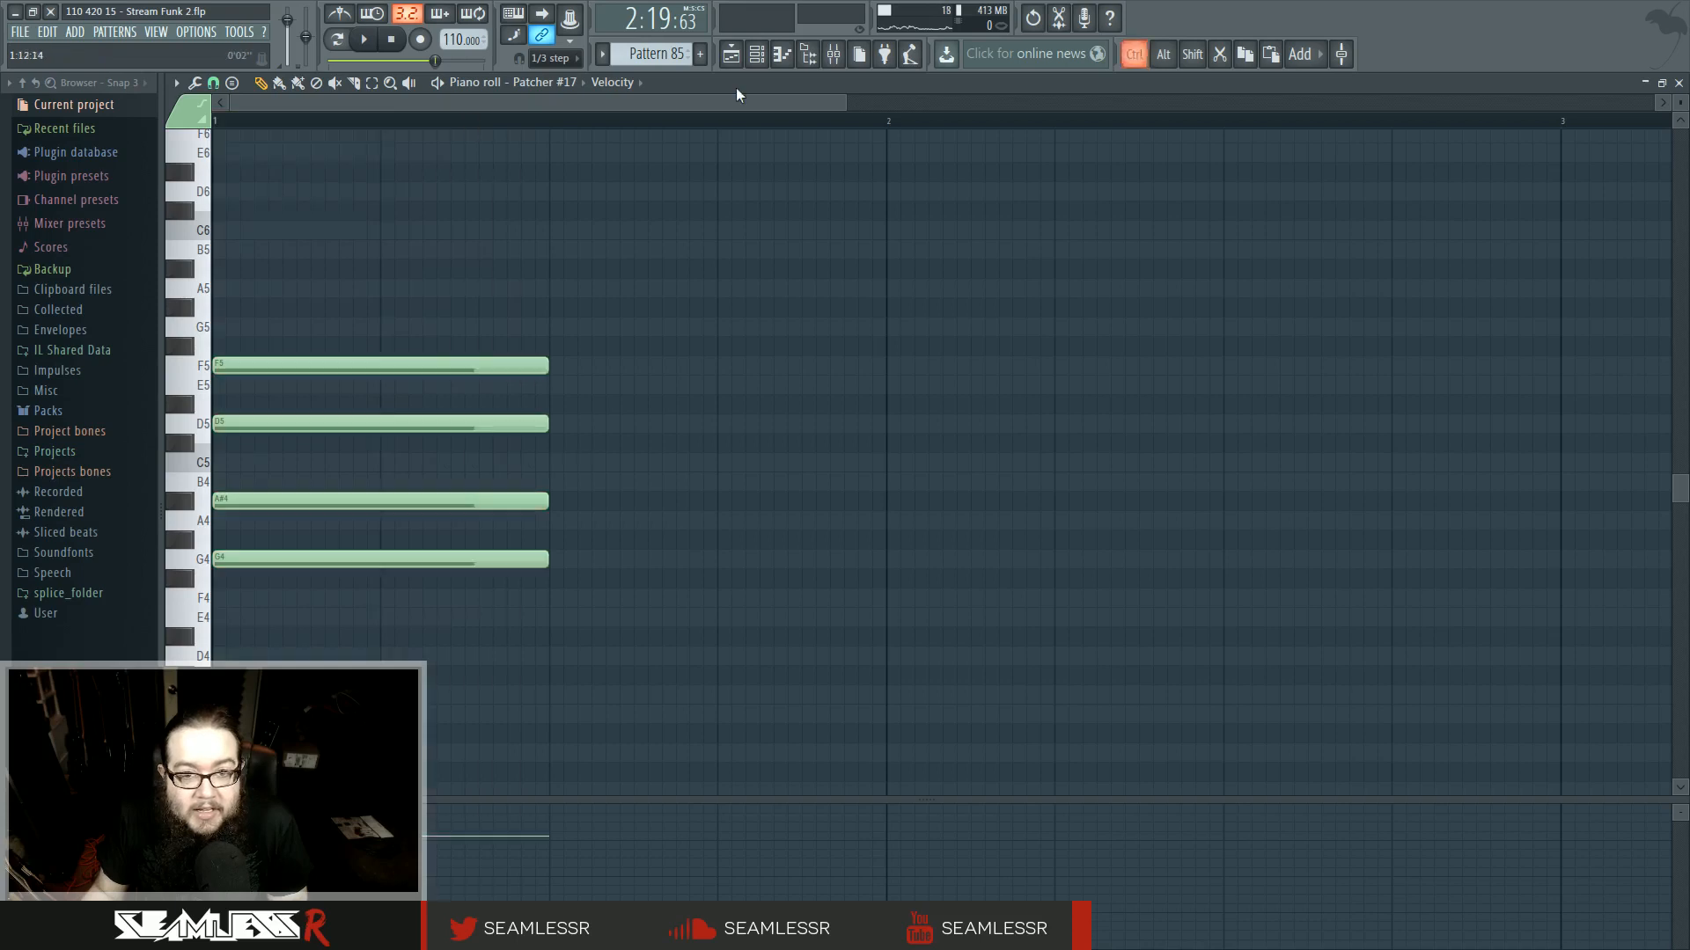
# - Play back the ending and extend the Pattern 85 clip slightly in the playlist
pyautogui.press('space')
pyautogui.click(734, 58)
pyautogui.moveTo(1027, 667); pyautogui.dragTo(1049, 666)
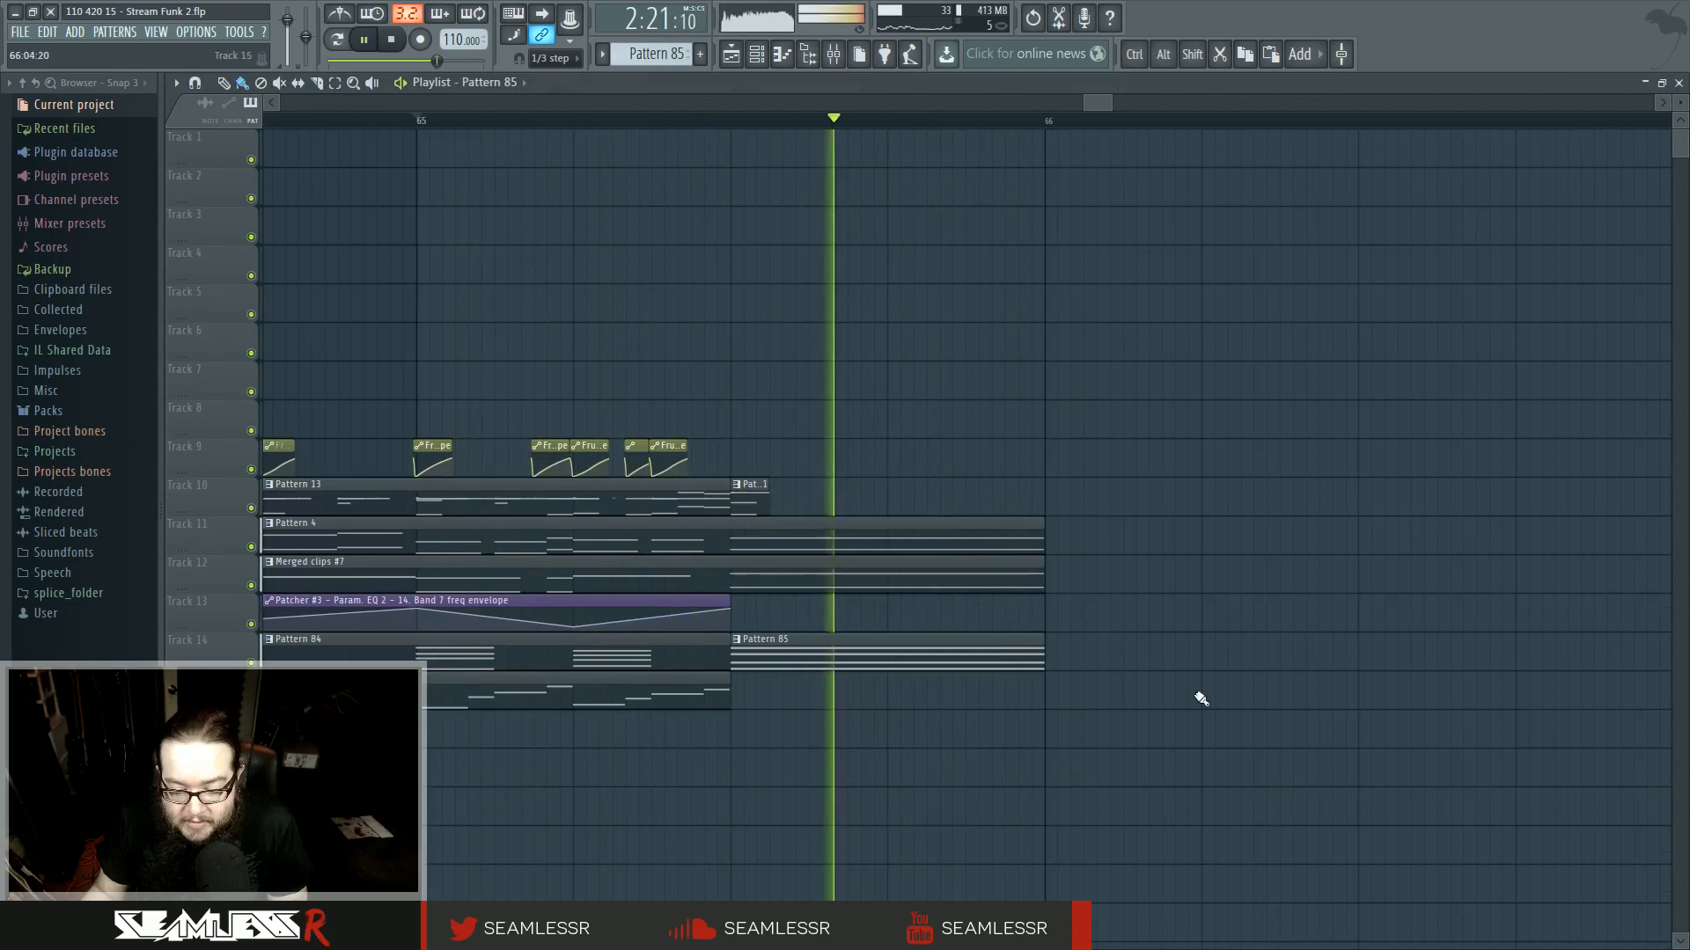
pyautogui.press('space')
# - Add a Fruity Balance envelope clip on track 9 aligned with the start of Pattern 85
pyautogui.scroll(-3, 1171, 712)
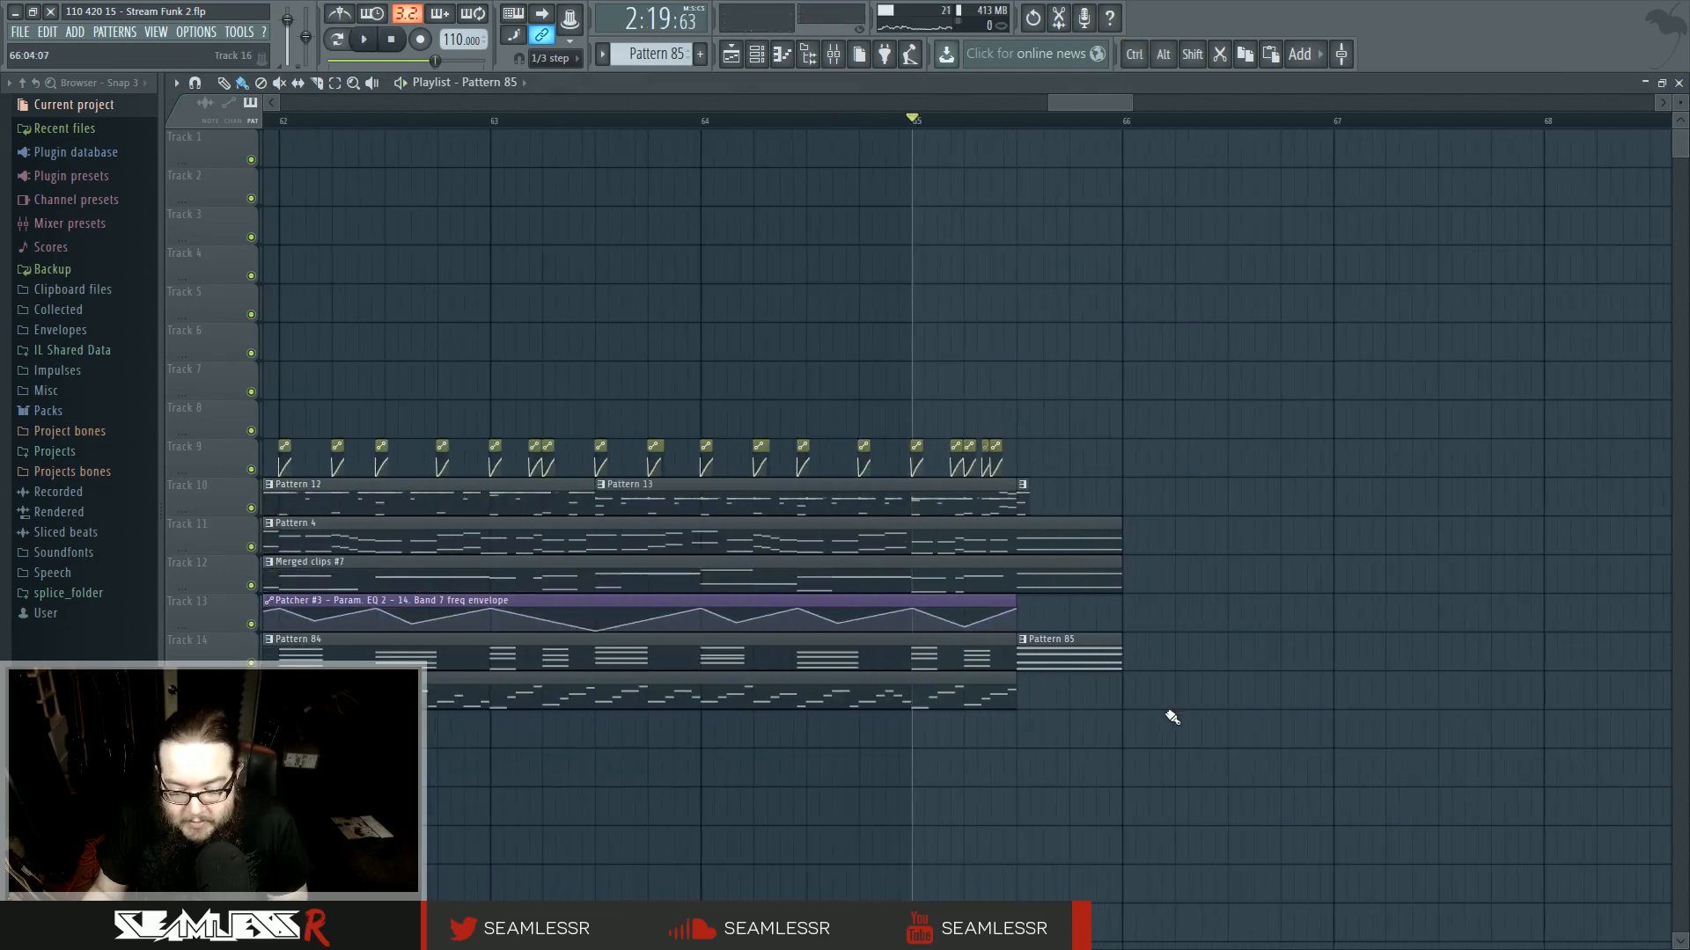
pyautogui.scroll(-5, 1171, 718)
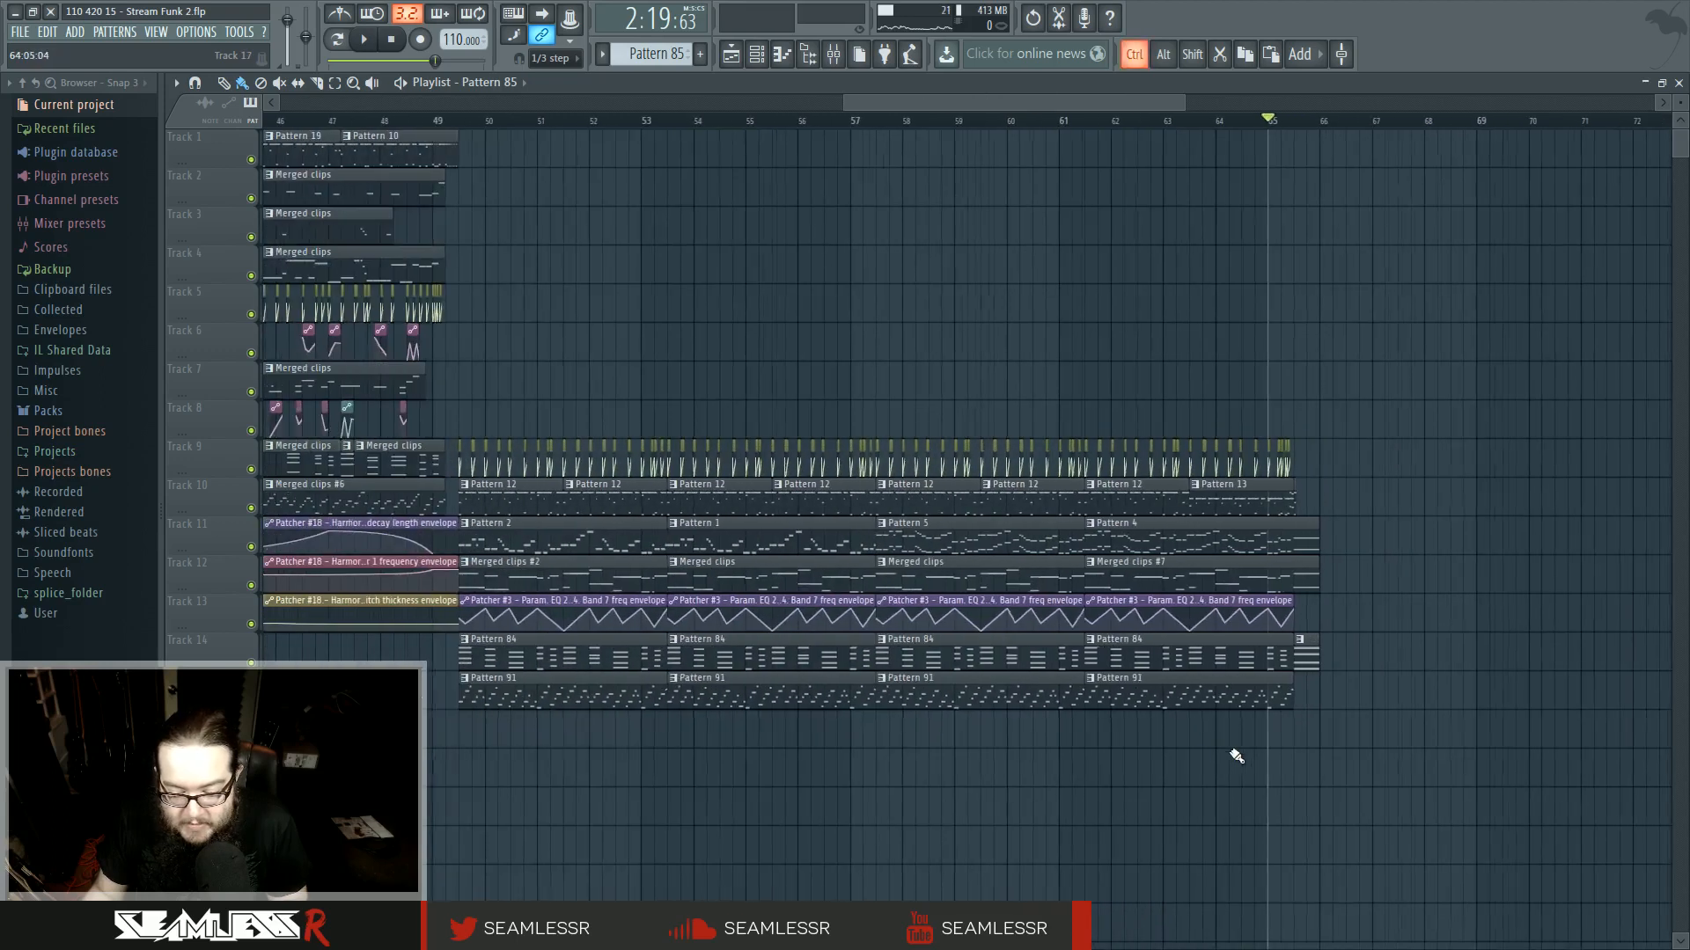
pyautogui.scroll(-6, 1248, 747)
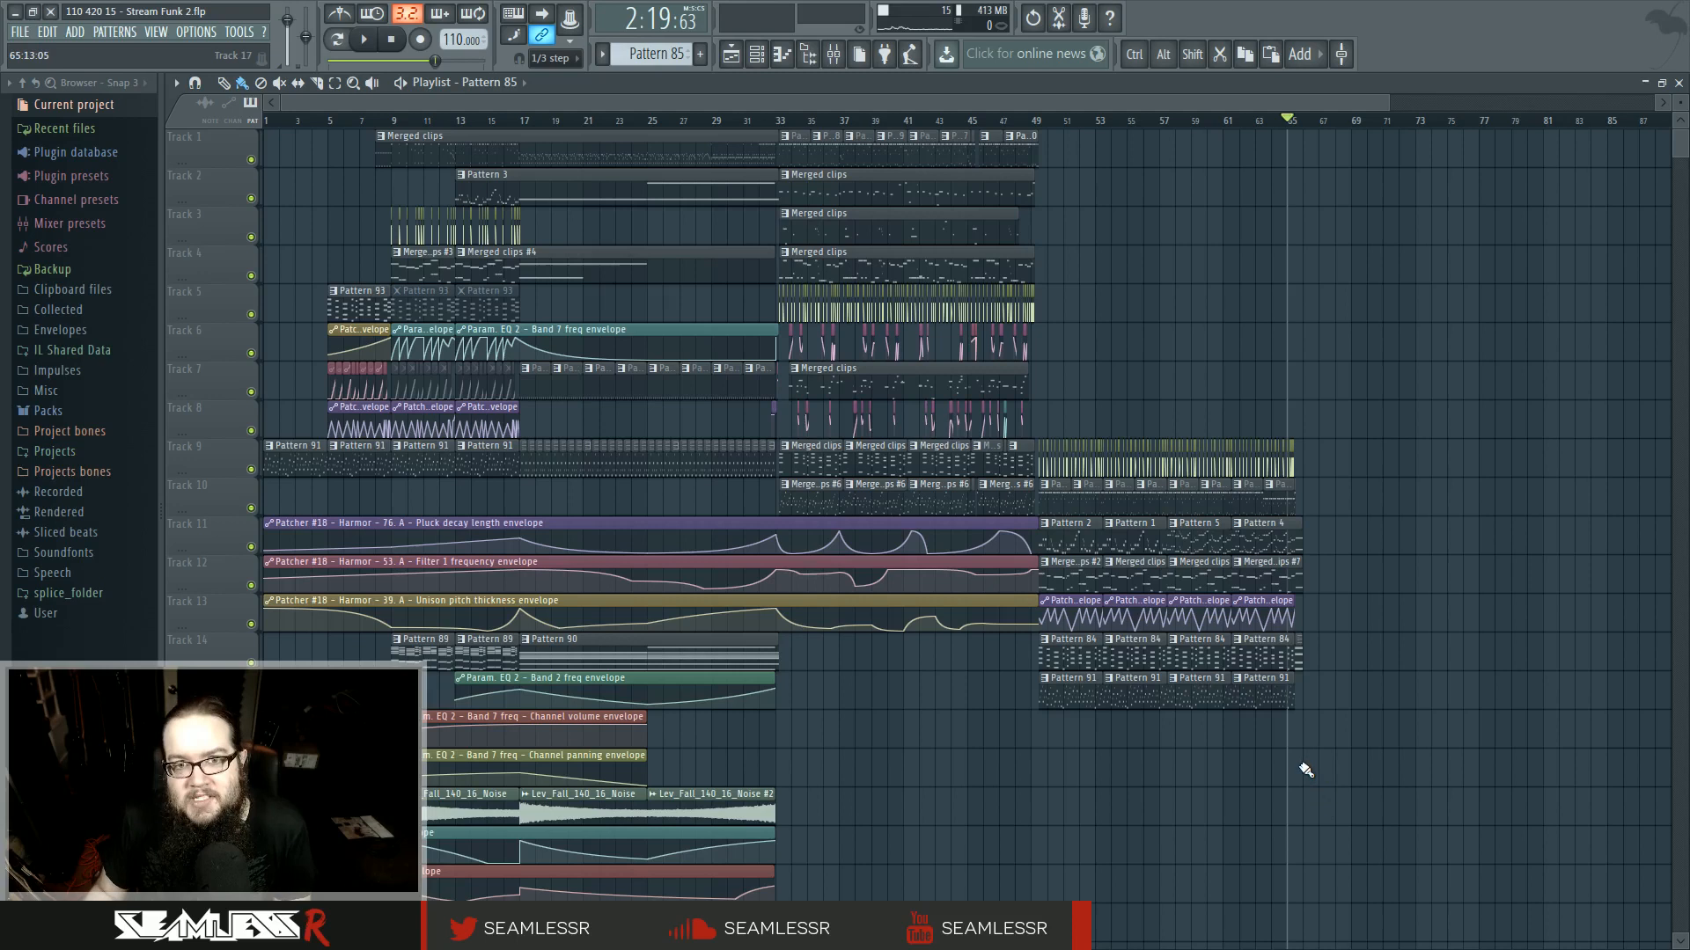
pyautogui.keyDown('ctrl'); pyautogui.scroll(10, 1318, 770); pyautogui.keyUp('ctrl')
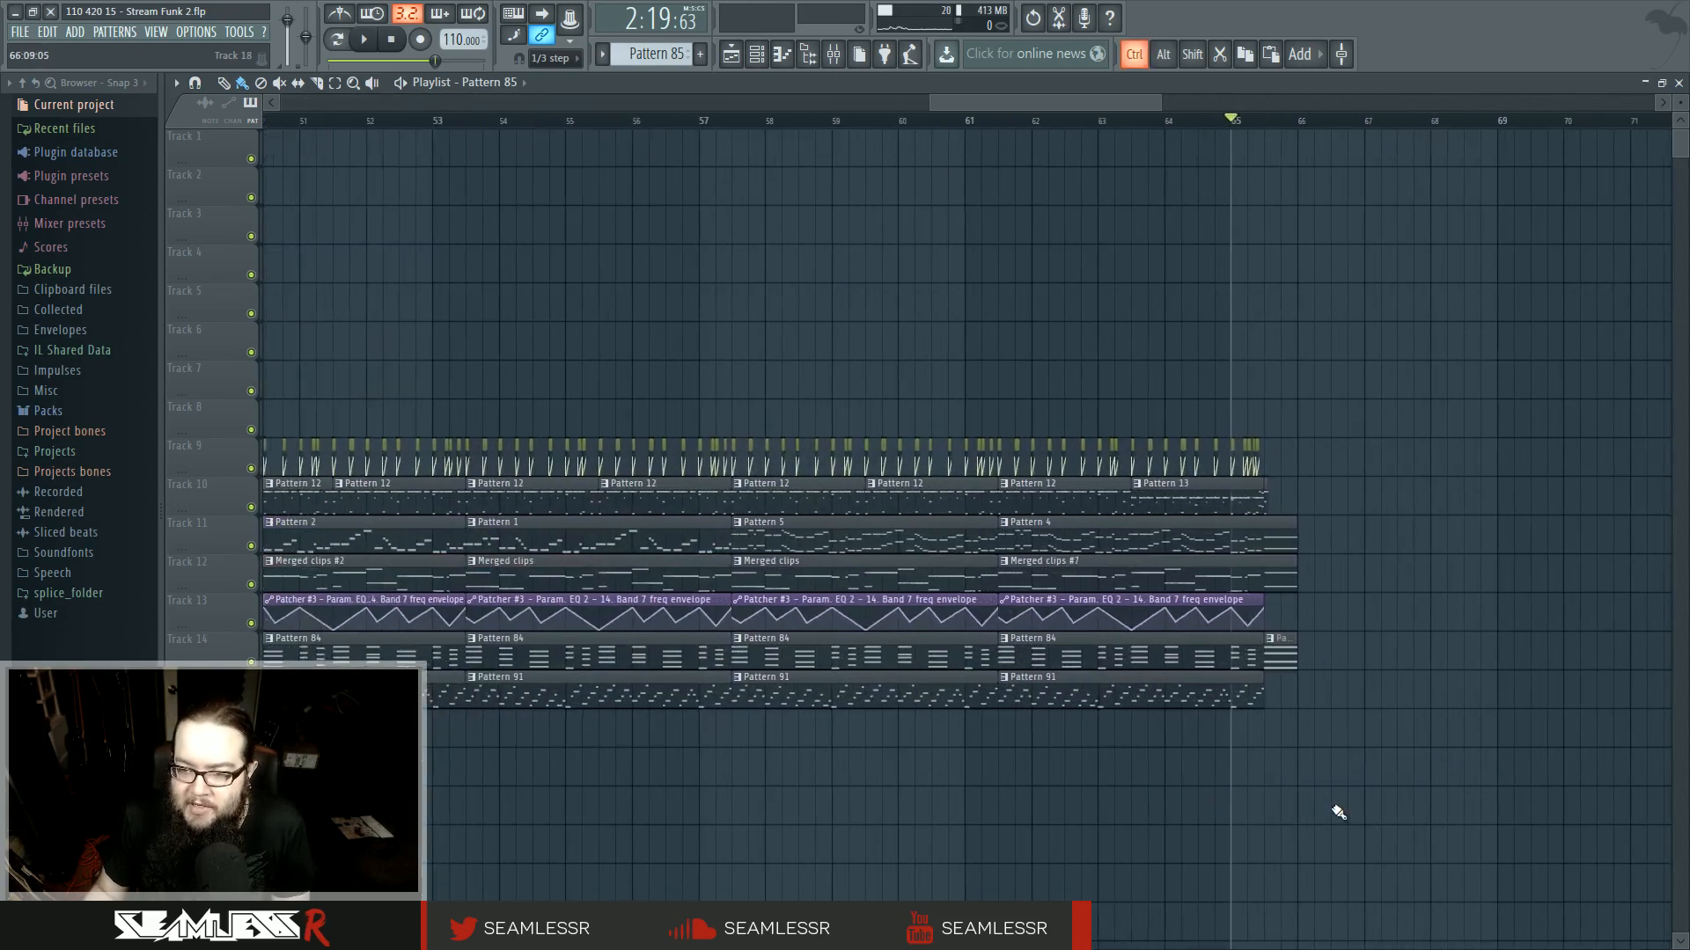
pyautogui.keyDown('ctrl'); pyautogui.scroll(3, 1180, 819); pyautogui.keyUp('ctrl')
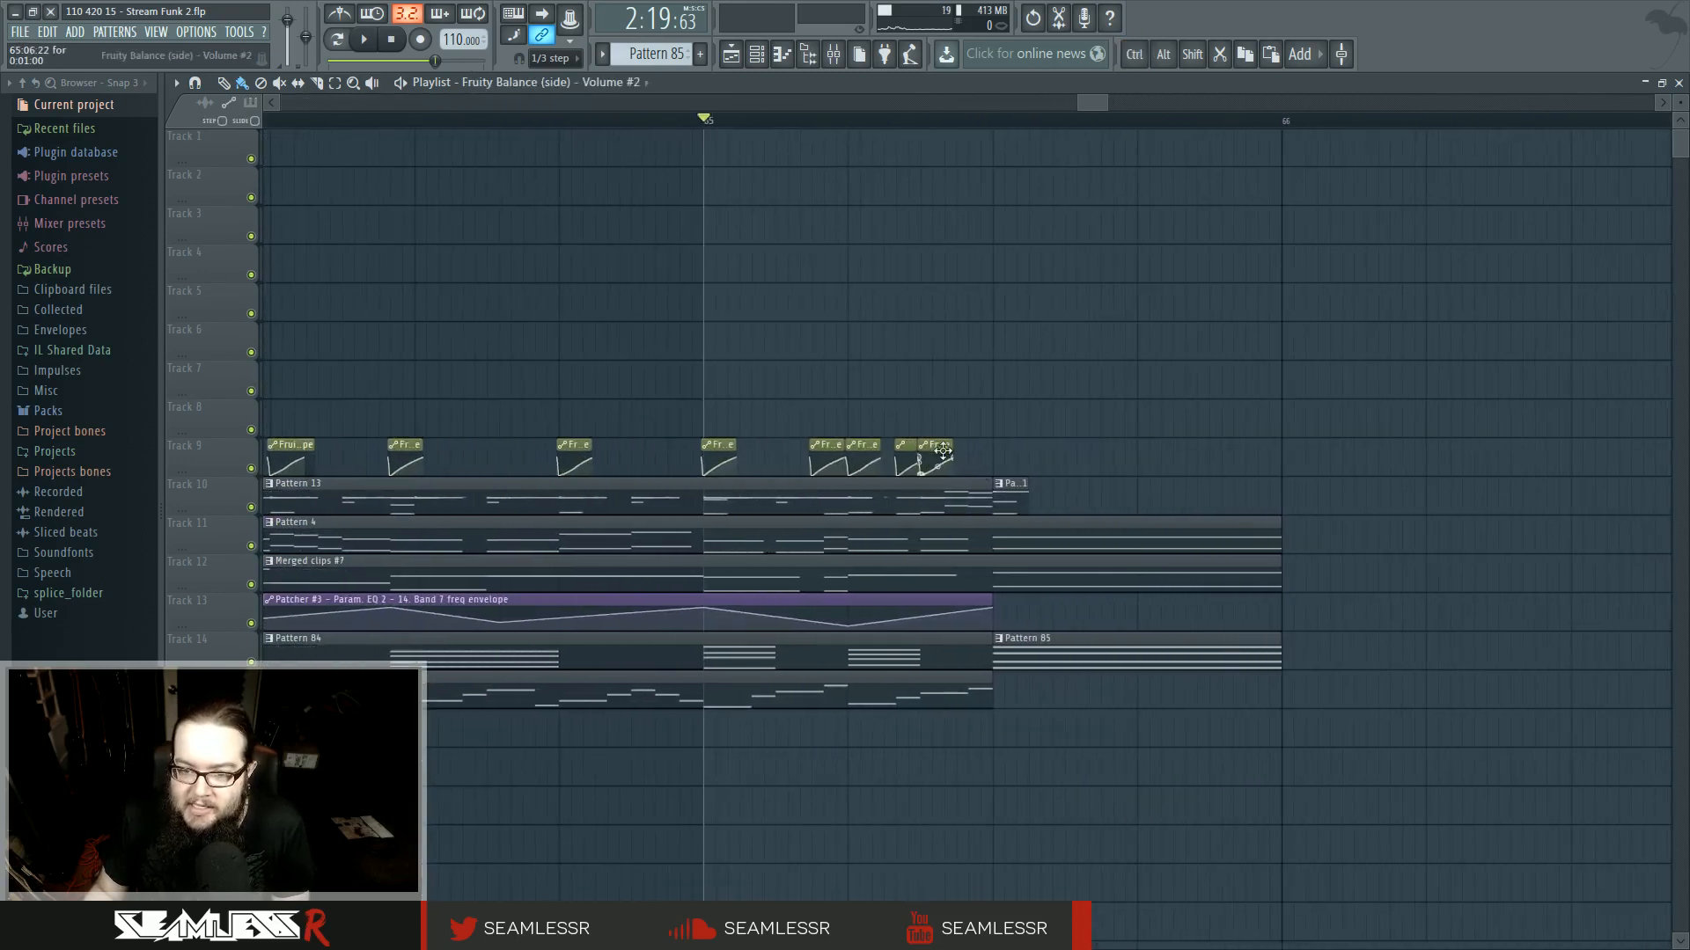
pyautogui.click(1000, 452)
pyautogui.keyDown('ctrl'); pyautogui.scroll(4, 1002, 452); pyautogui.keyUp('ctrl')
pyautogui.keyDown('alt'); pyautogui.moveTo(1004, 447); pyautogui.dragTo(989, 446); pyautogui.keyUp('alt')
# - Play back the closing bars of the arrangement
pyautogui.press('space')
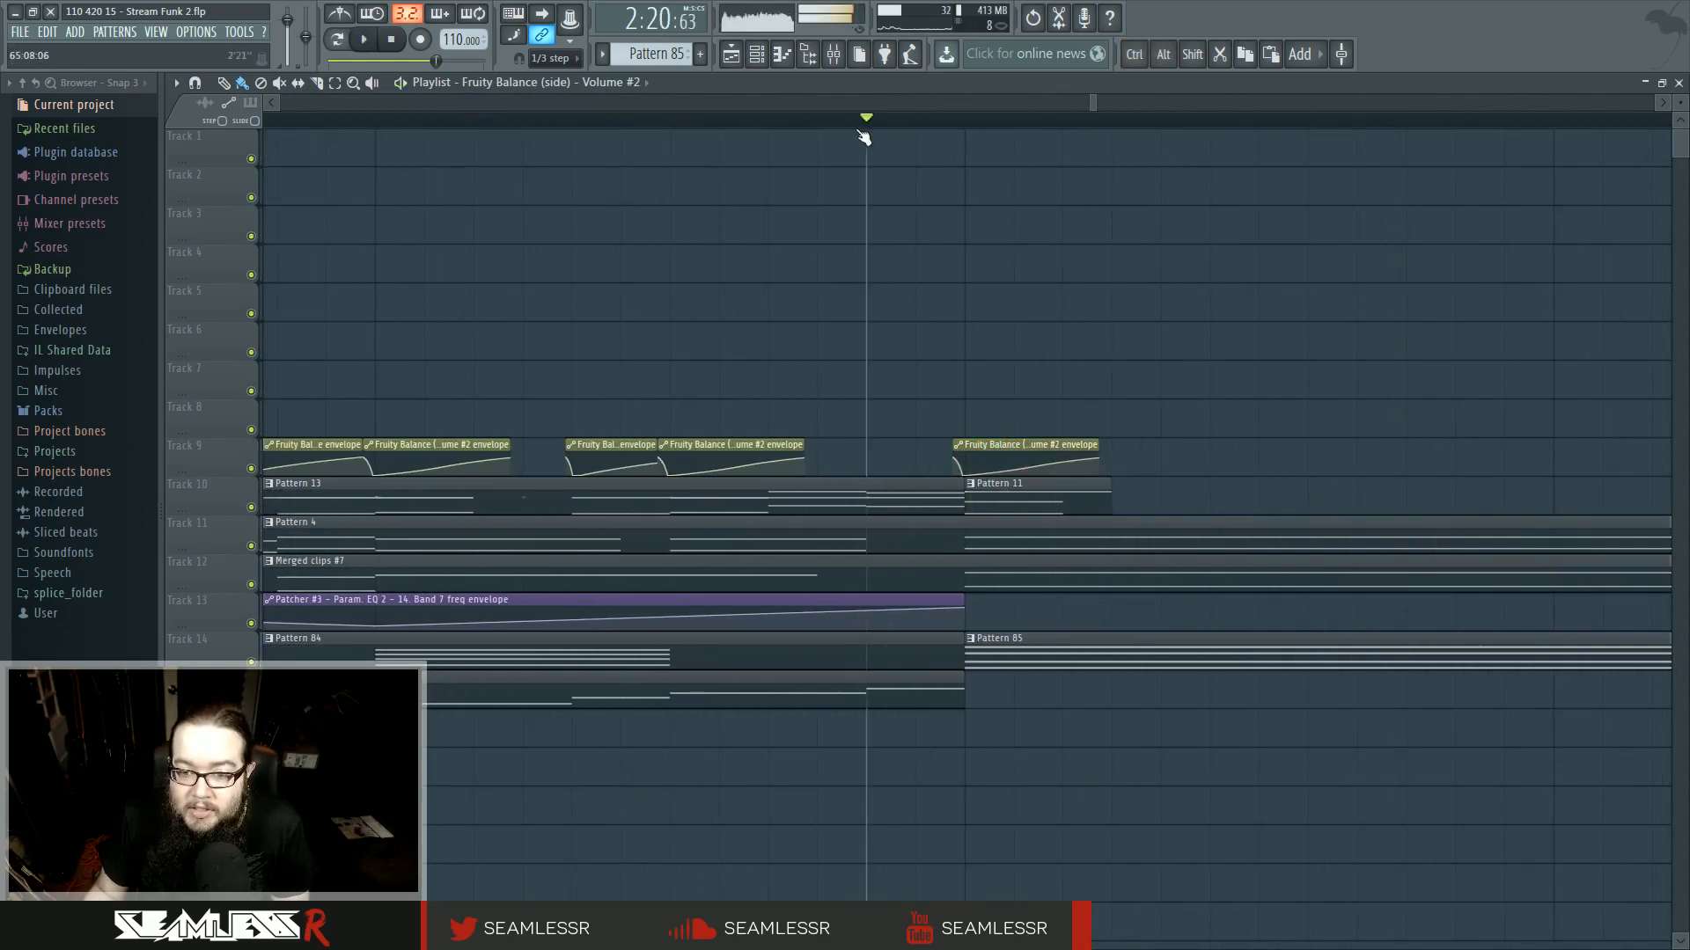
pyautogui.keyDown('ctrl'); pyautogui.scroll(-4, 966, 832); pyautogui.keyUp('ctrl')
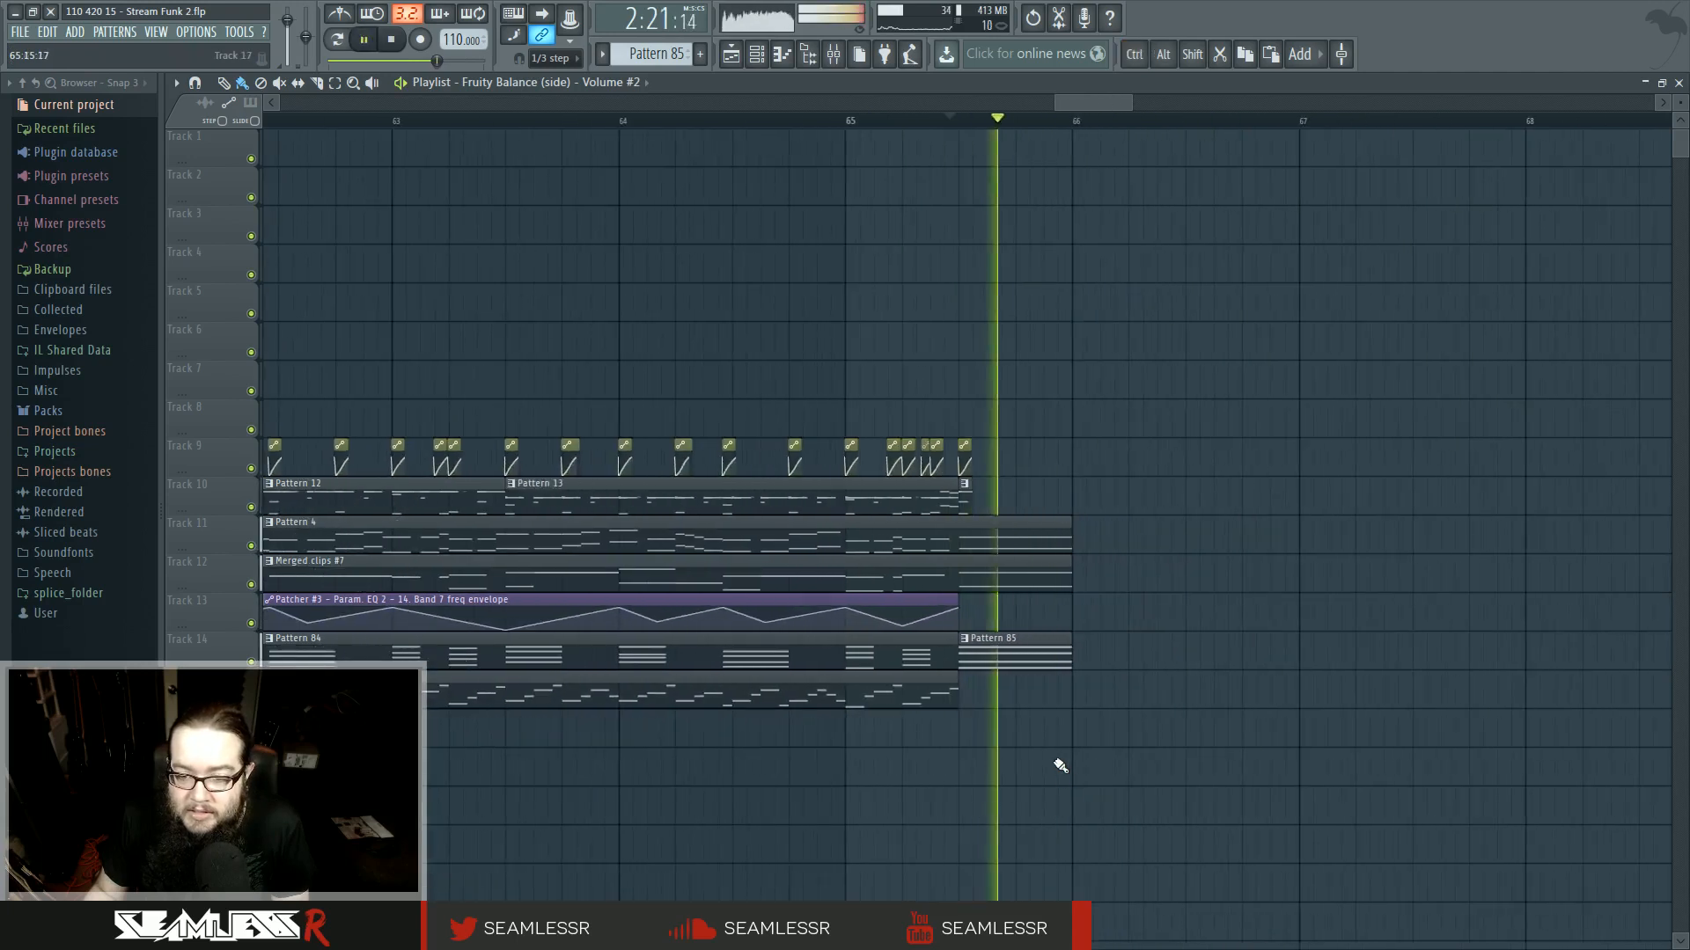
pyautogui.press('space')
pyautogui.scroll(3, 1025, 747)
pyautogui.scroll(-1, 1026, 746)
pyautogui.press('space')
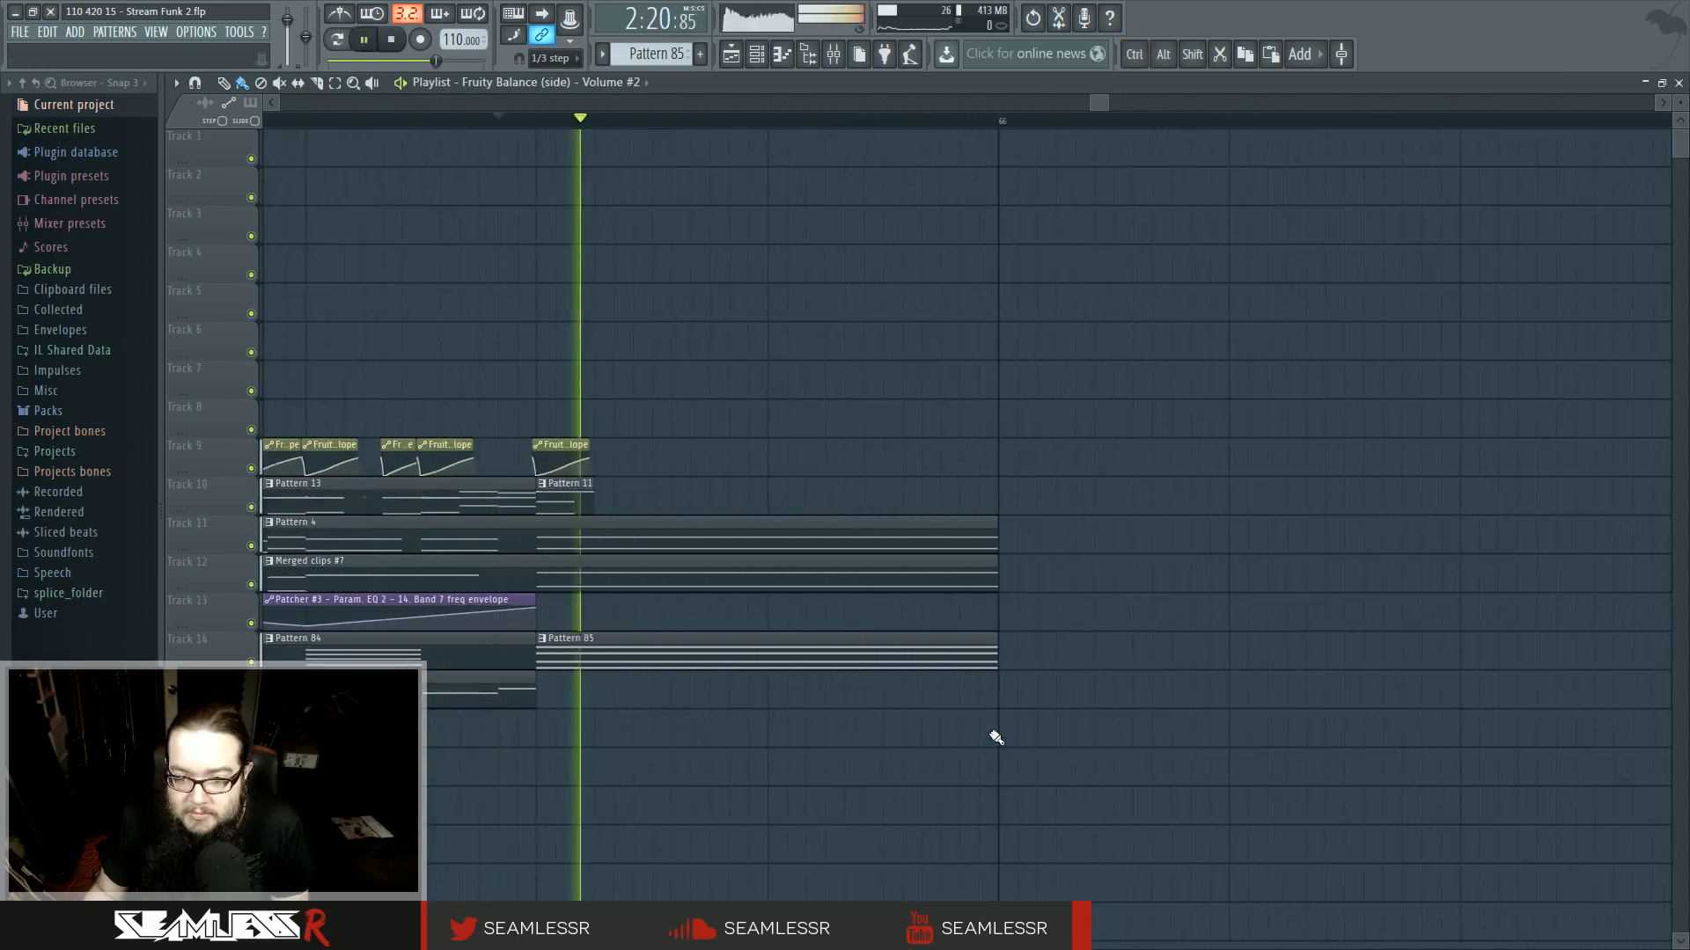
pyautogui.press('space')
# - Shorten the closing clips on tracks 11 to 14, trimming Pattern 85 a little further
pyautogui.moveTo(924, 521); pyautogui.dragTo(983, 679)
pyautogui.press('space')
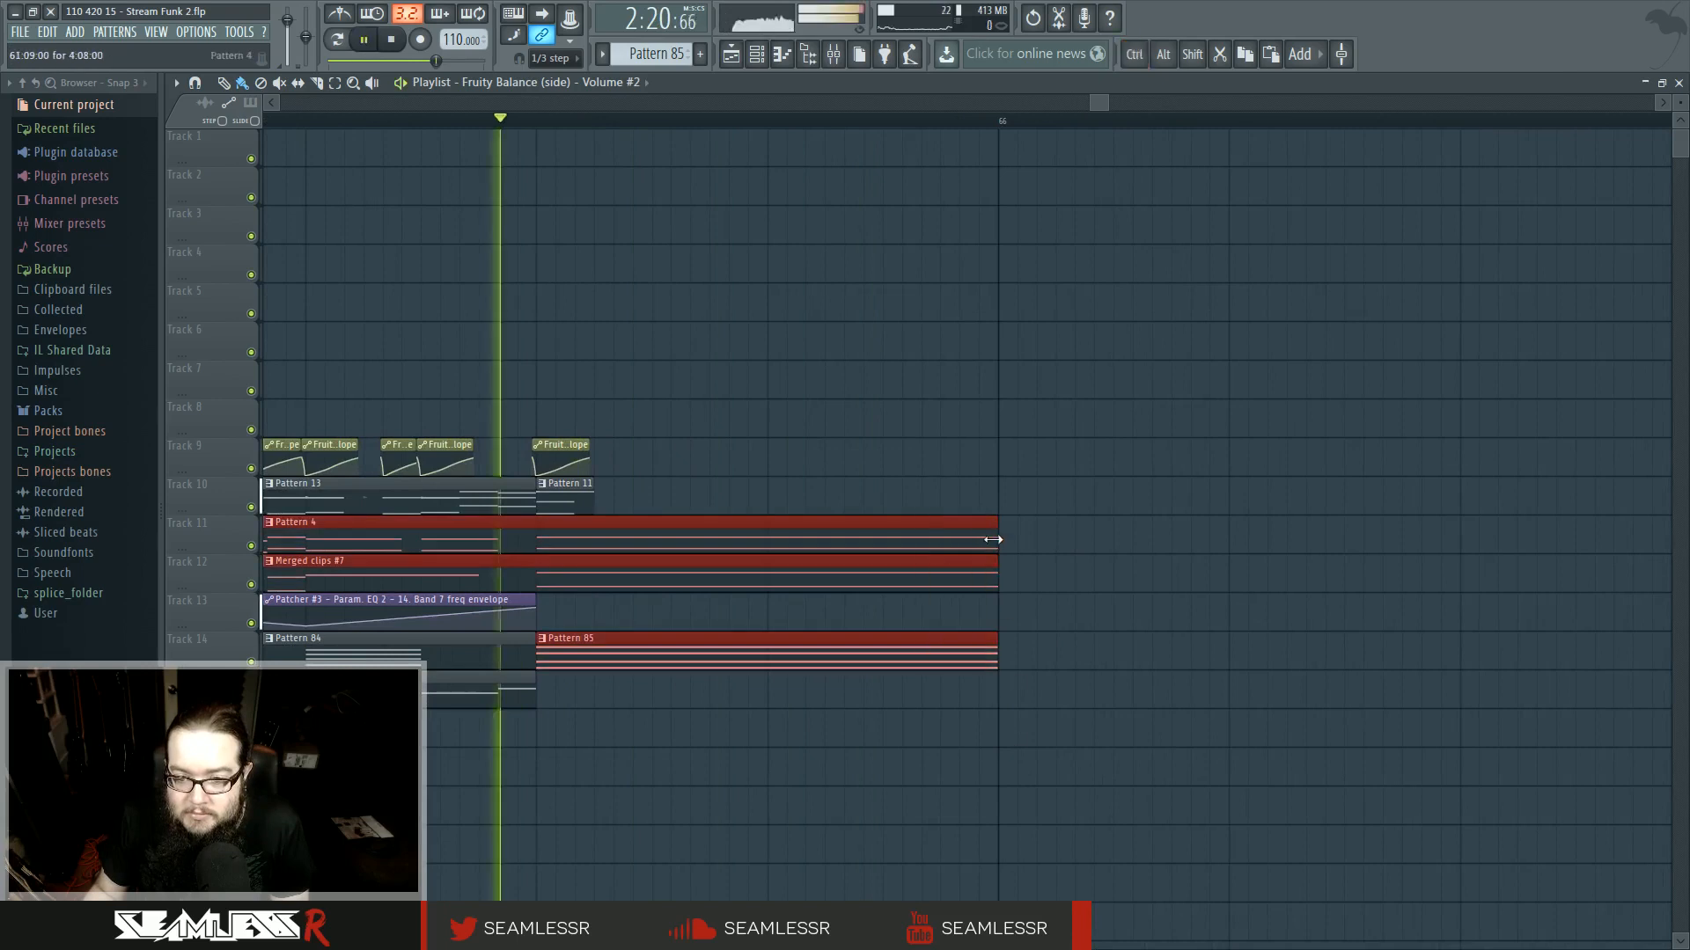
pyautogui.moveTo(994, 520); pyautogui.dragTo(921, 520)
pyautogui.click(954, 558)
pyautogui.moveTo(924, 641); pyautogui.dragTo(883, 644)
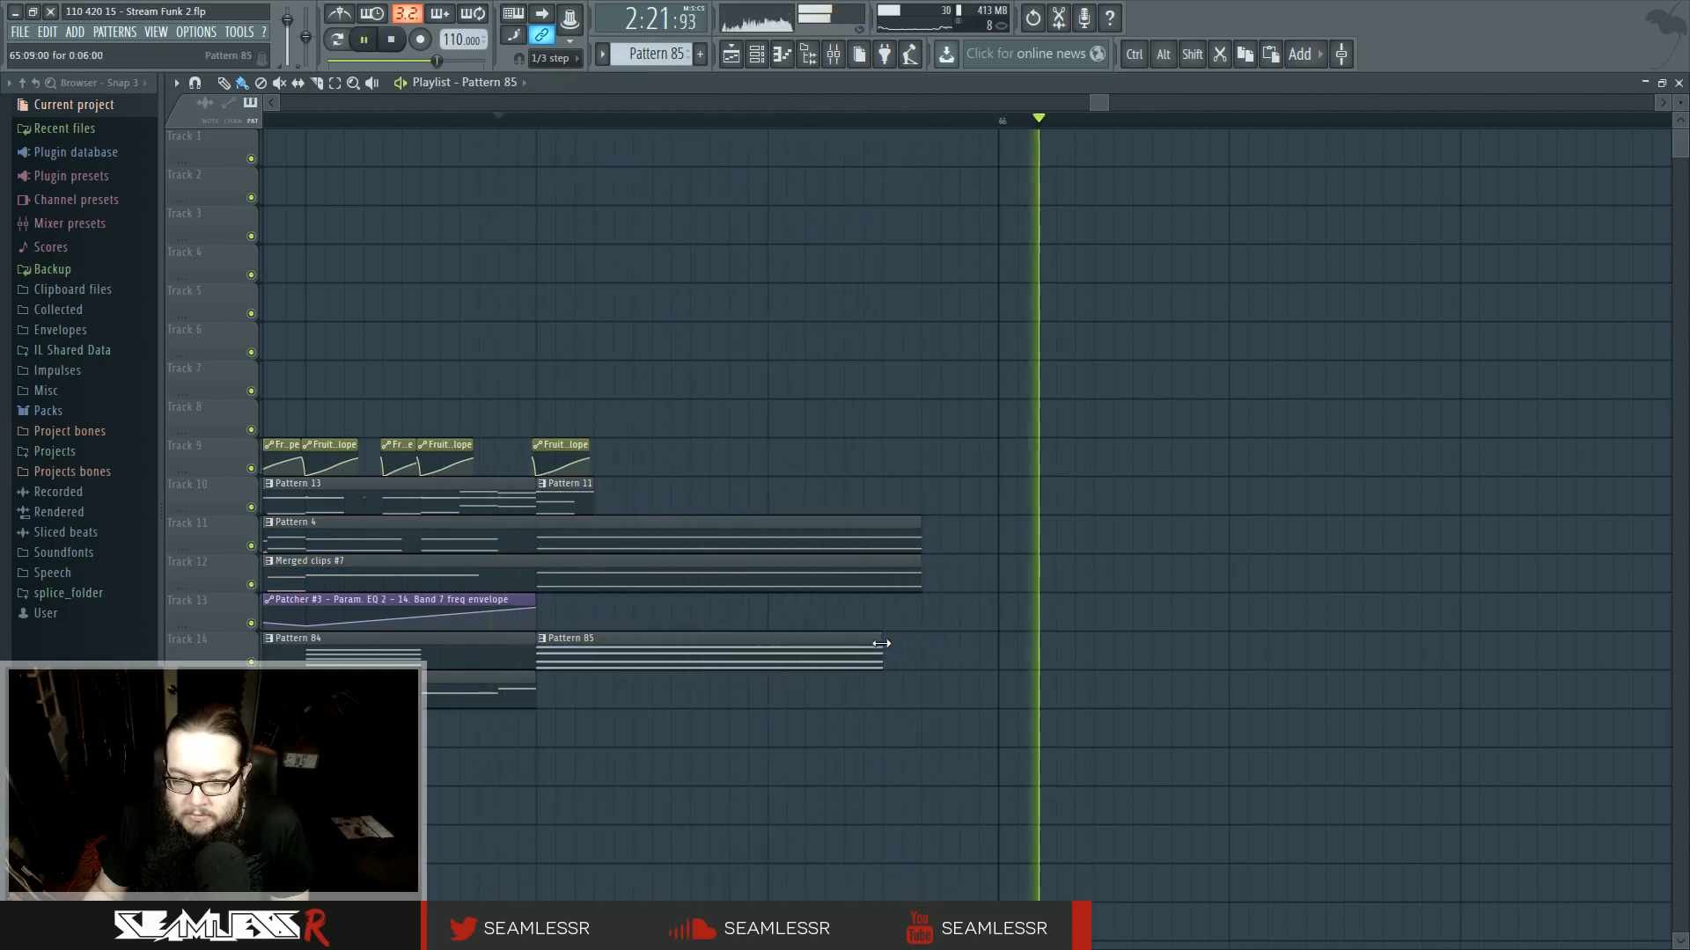
# - Re-trim the final clips so Pattern 4 and Merged clips #7 run slightly past Pattern 85
pyautogui.moveTo(827, 478); pyautogui.dragTo(917, 758)
pyautogui.moveTo(917, 526); pyautogui.dragTo(881, 528)
pyautogui.keyDown('ctrl'); pyautogui.click(948, 554); pyautogui.keyUp('ctrl')
pyautogui.moveTo(780, 494); pyautogui.dragTo(889, 677)
pyautogui.moveTo(884, 543); pyautogui.dragTo(956, 543)
pyautogui.keyDown('ctrl'); pyautogui.click(1000, 573); pyautogui.keyUp('ctrl')
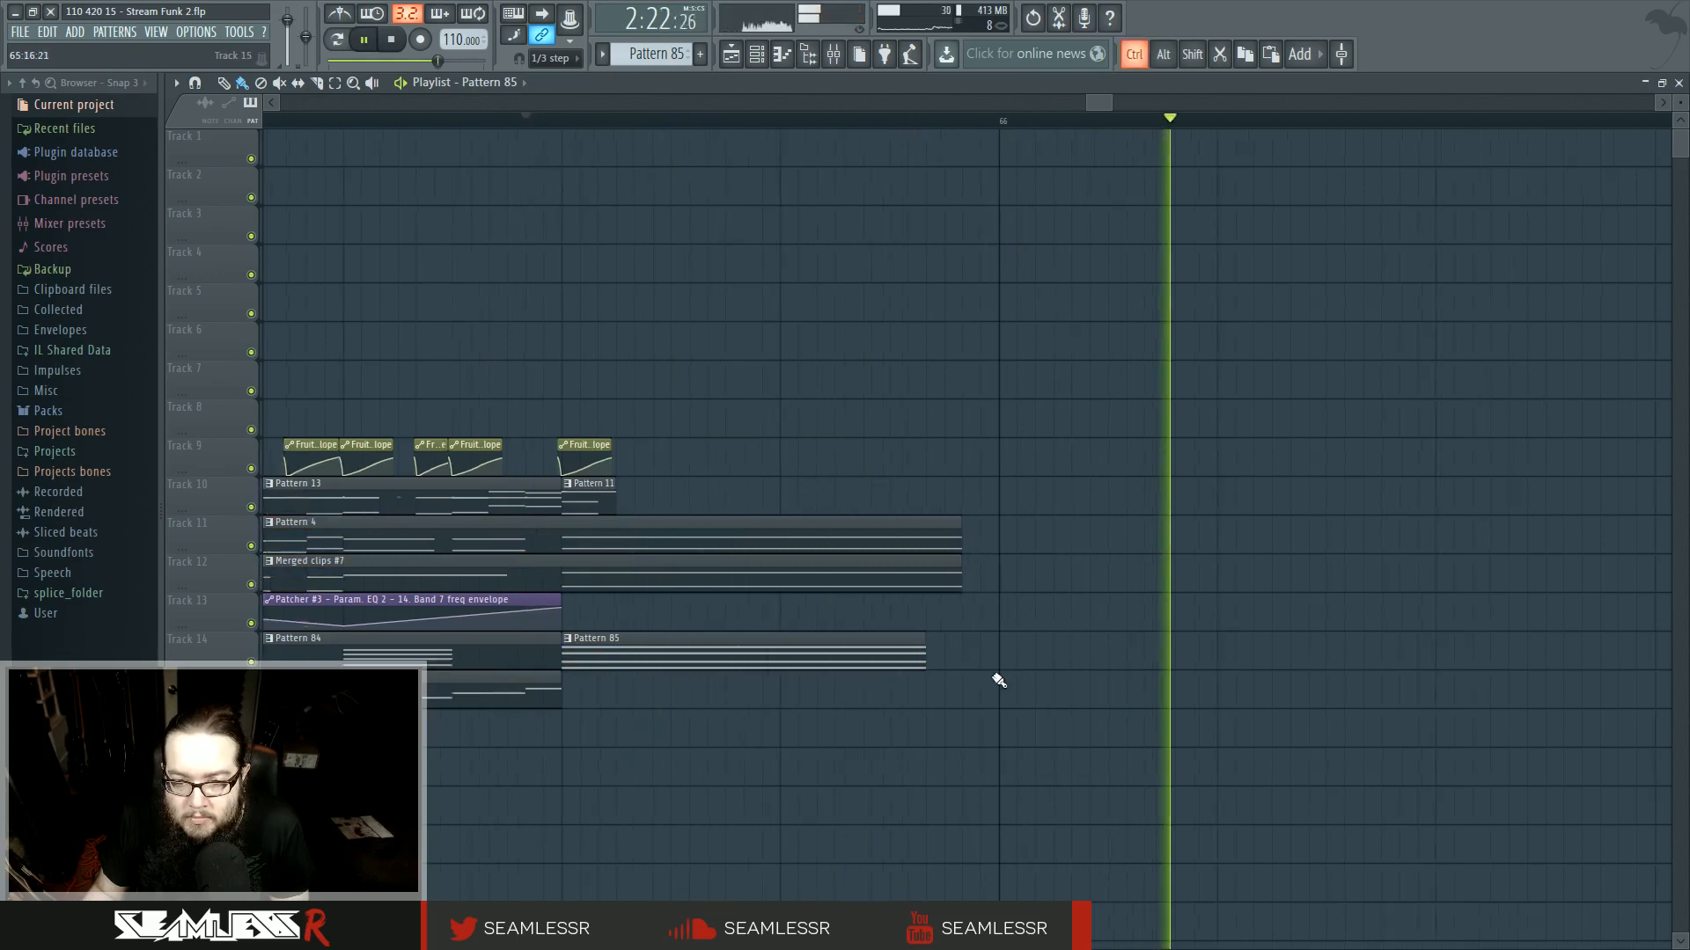
# - Play the ending and review the whole arrangement in the playlist
pyautogui.press('space')
pyautogui.keyDown('ctrl'); pyautogui.scroll(-8, 995, 678); pyautogui.keyUp('ctrl')
pyautogui.keyDown('ctrl'); pyautogui.scroll(-3, 1056, 738); pyautogui.keyUp('ctrl')
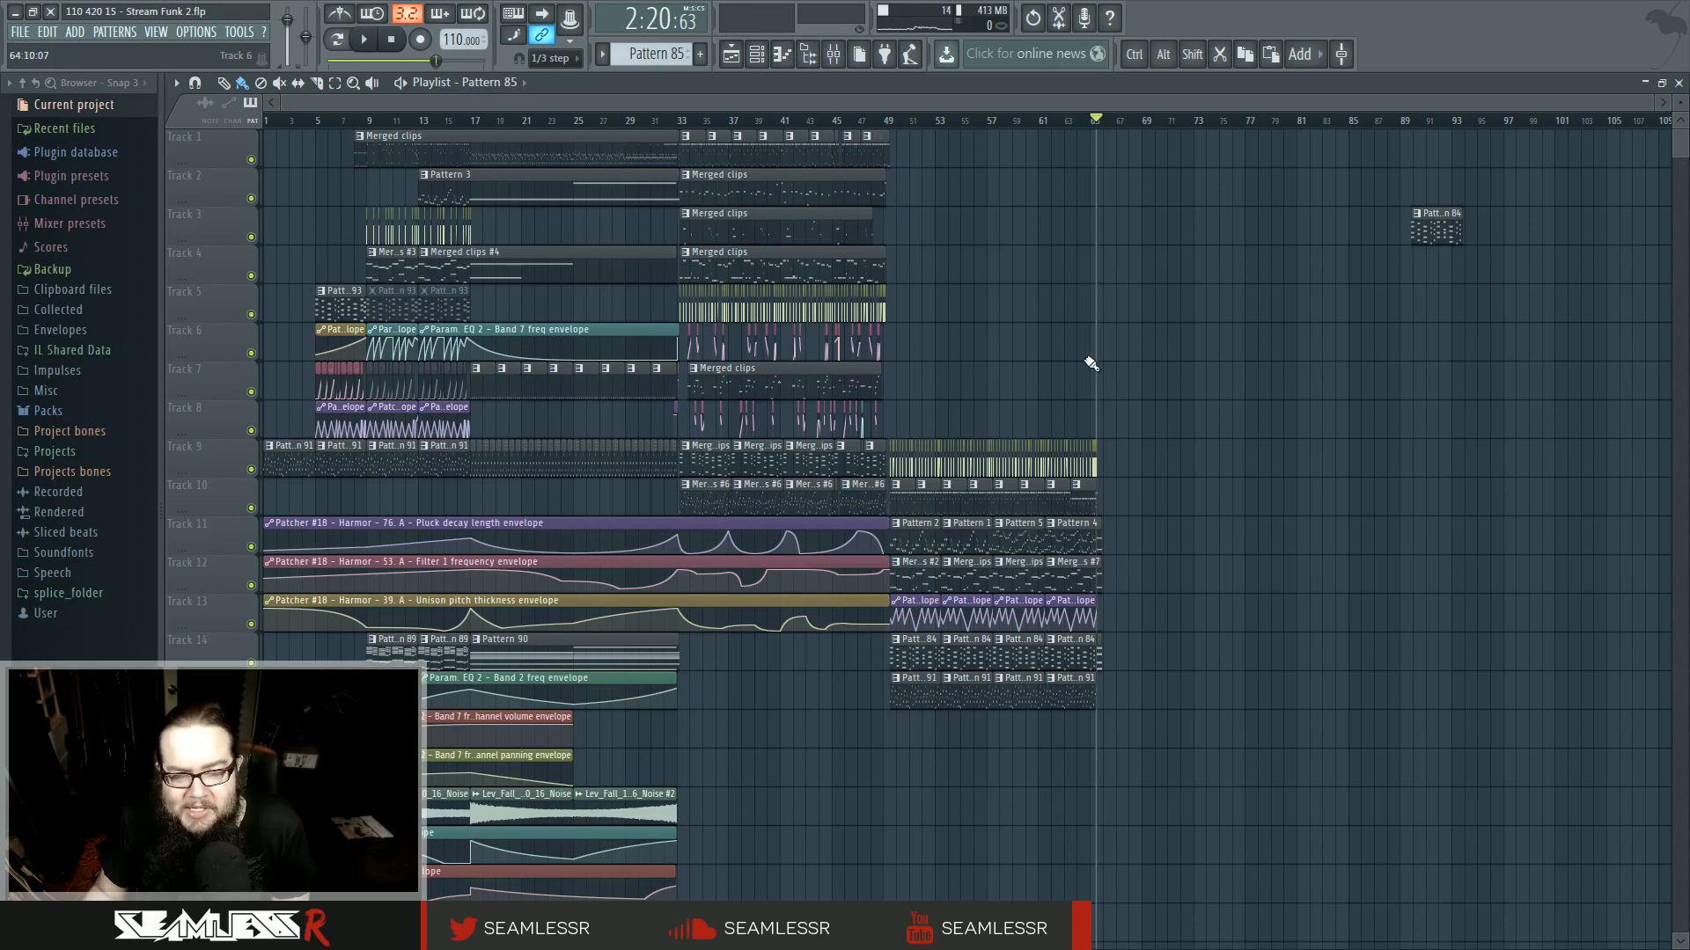
pyautogui.press('space')
pyautogui.press('space')
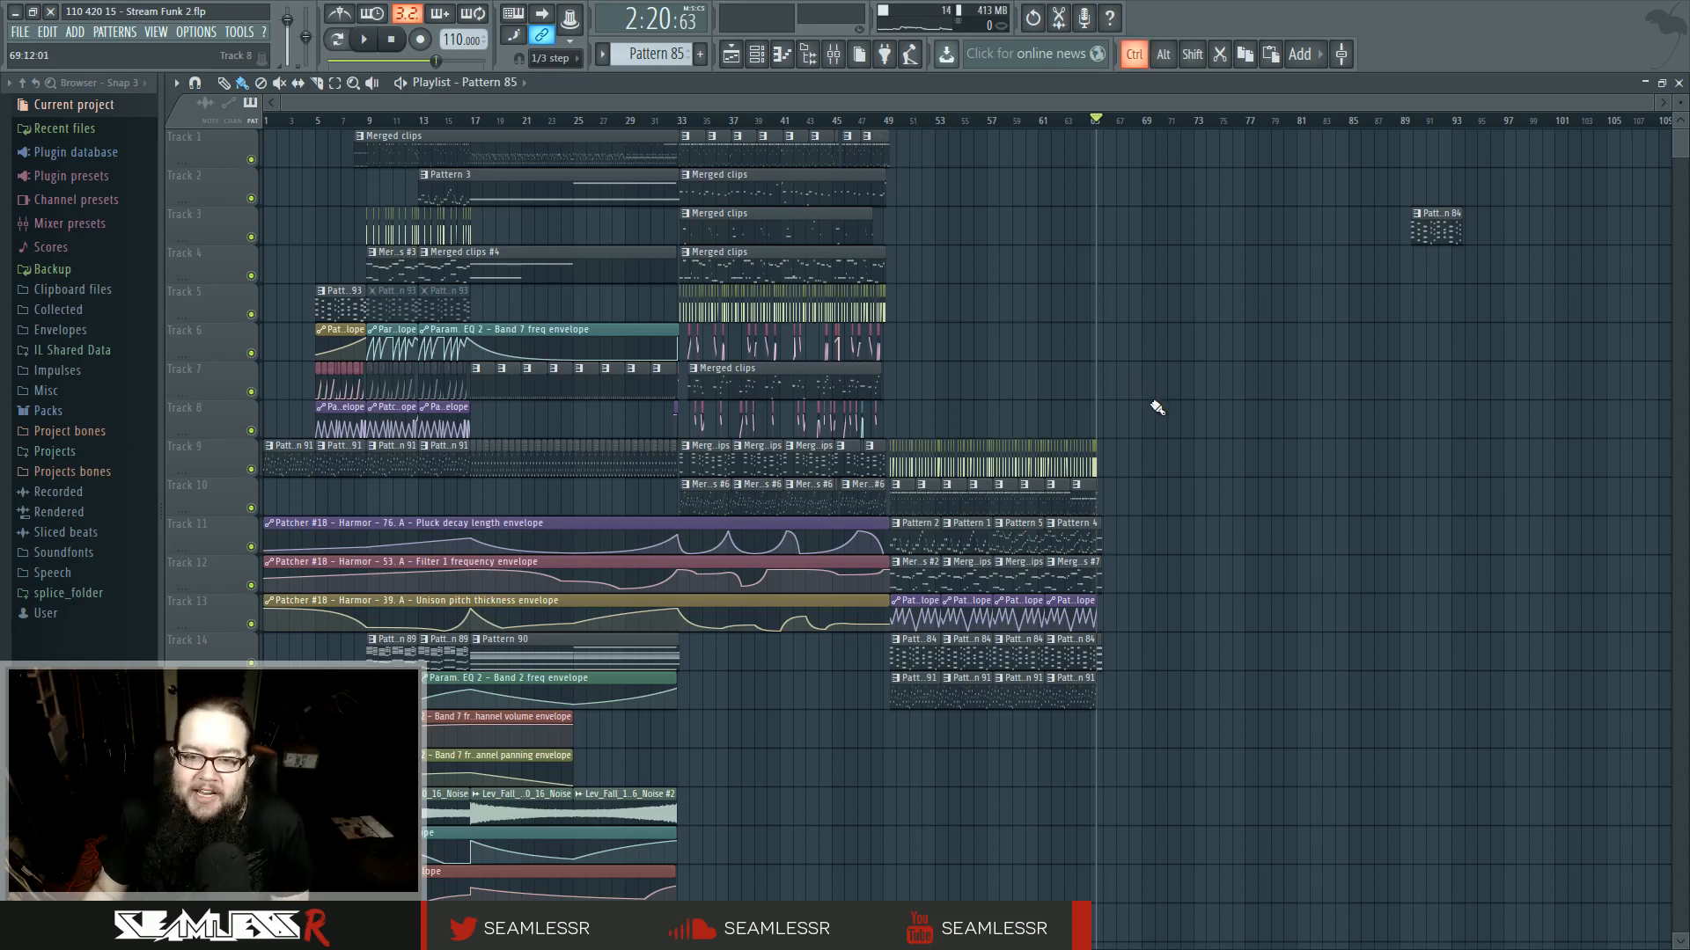
pyautogui.scroll(6, 1143, 397)
pyautogui.scroll(-6, 1138, 398)
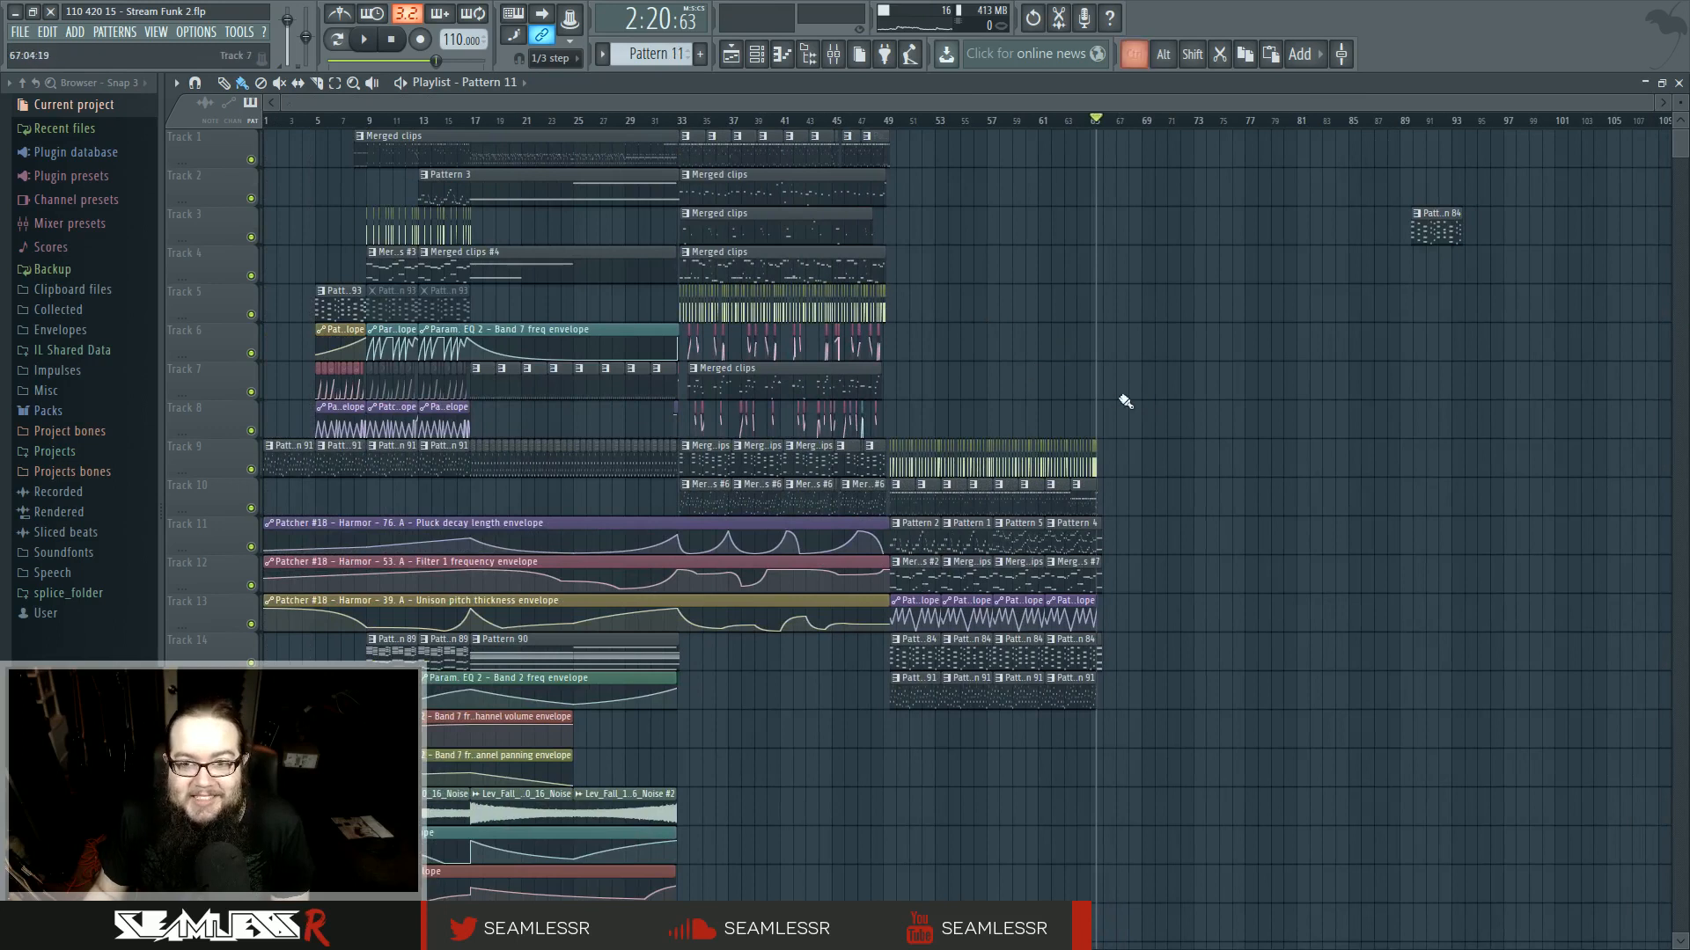
pyautogui.scroll(8, 1121, 393)
# - Place a Pattern 11 clip on track 1 at bar 66 and audition the ending from around bar 65
pyautogui.click(945, 149)
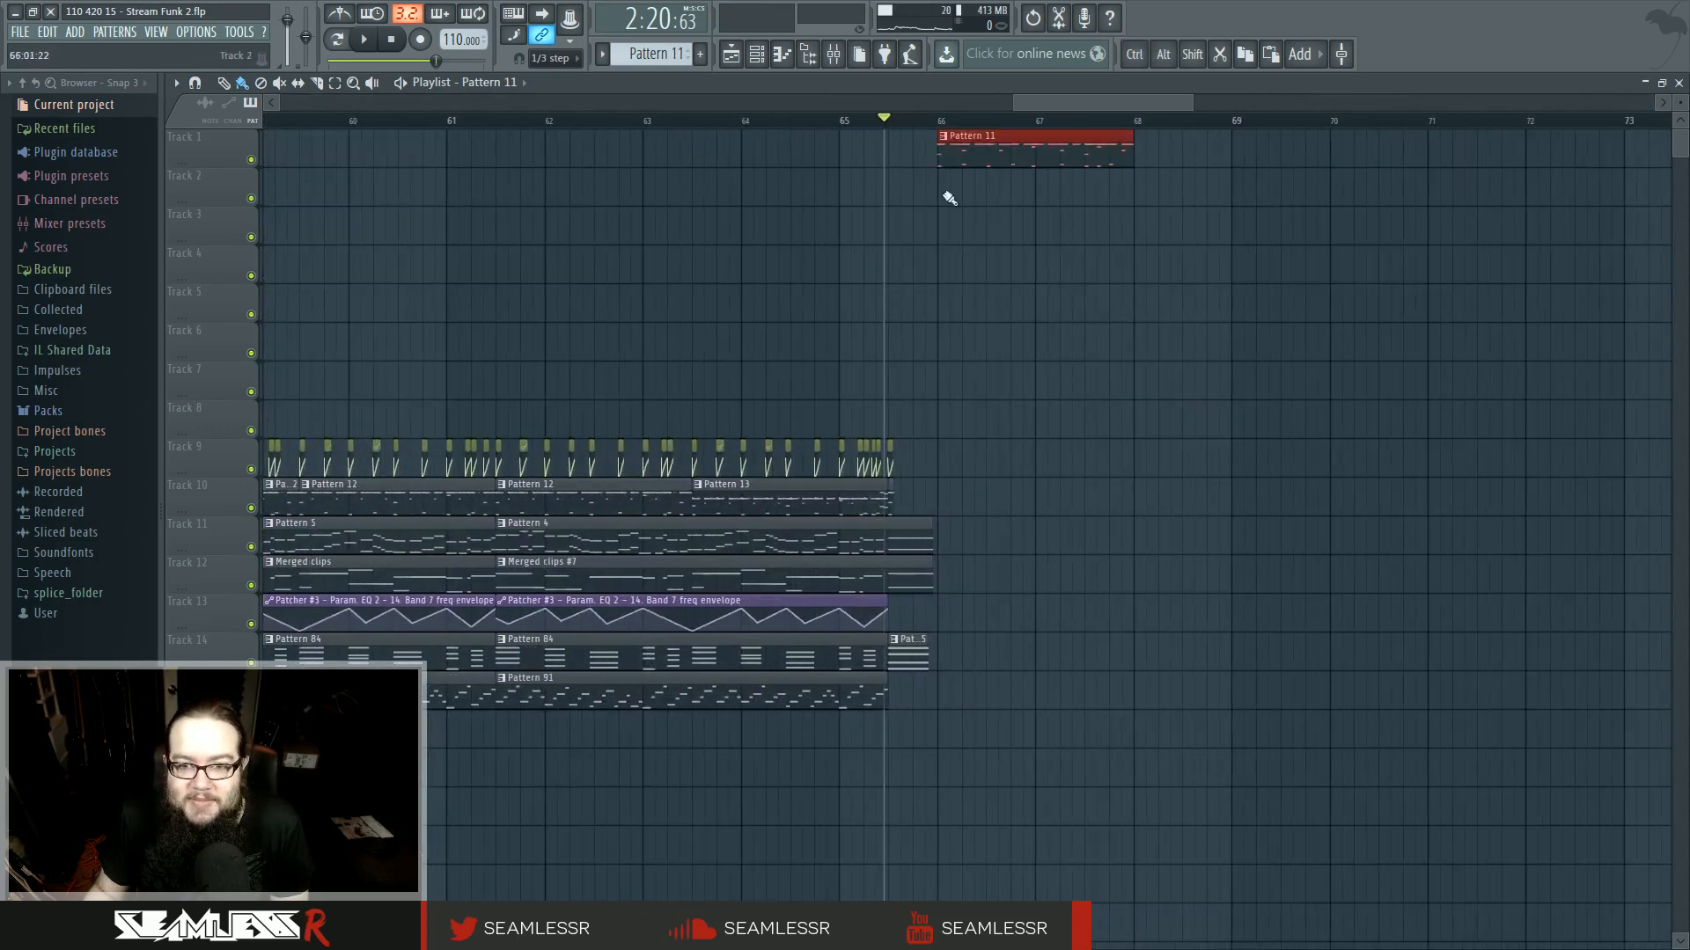
pyautogui.press('space')
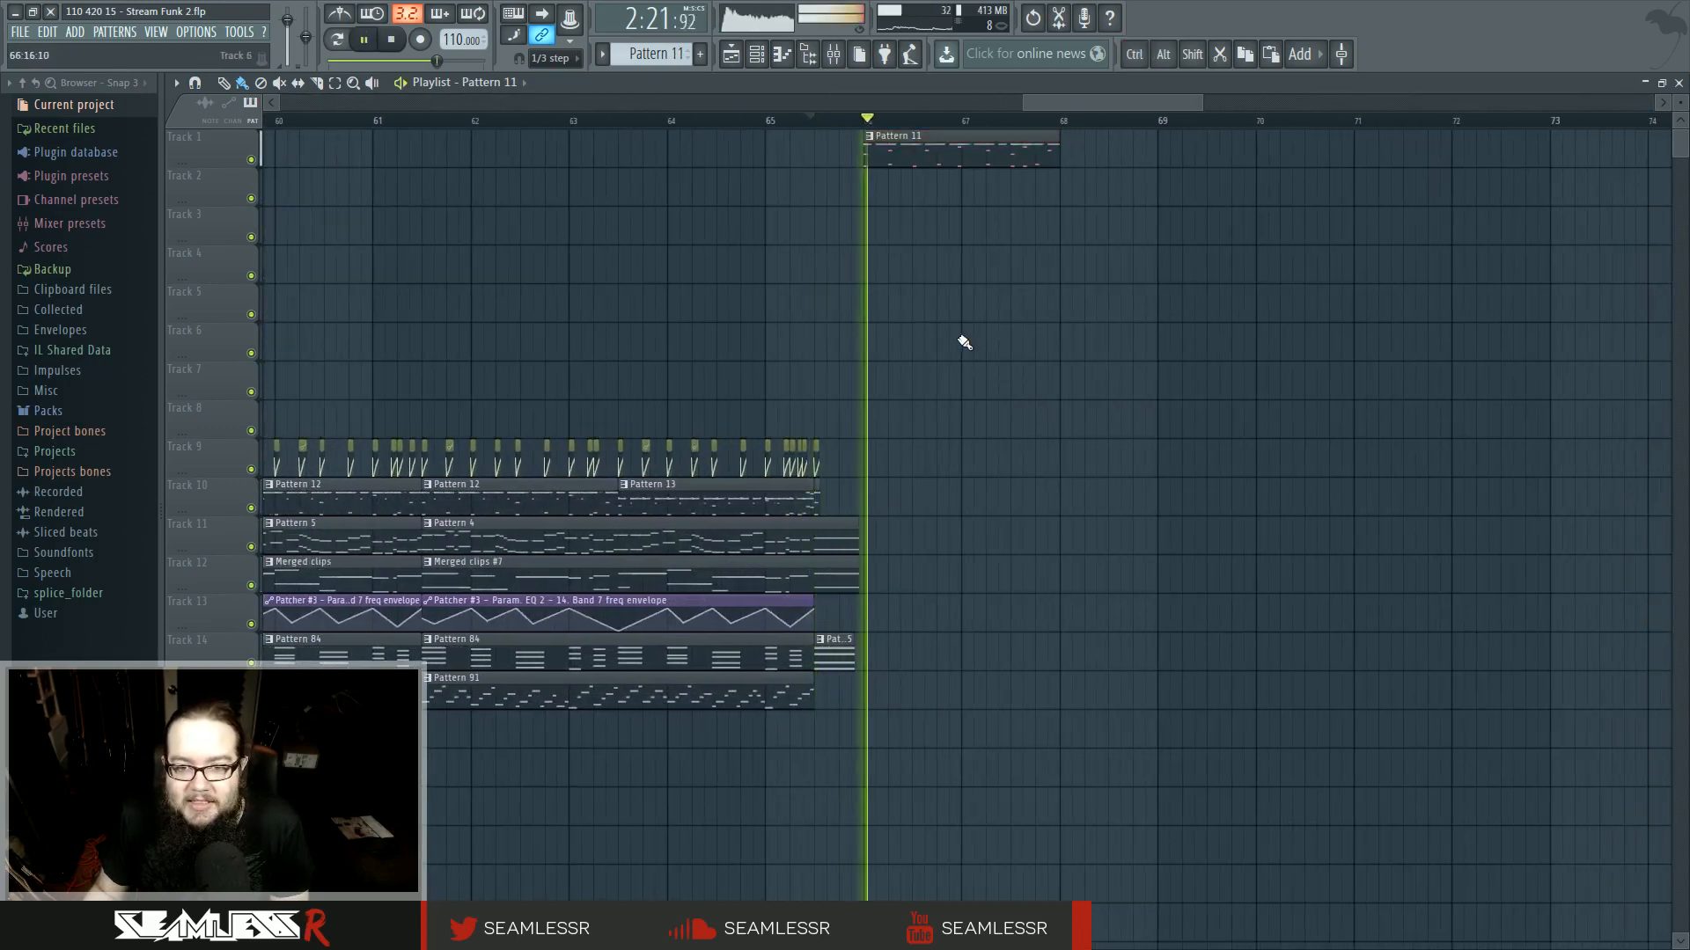
pyautogui.scroll(3, 842, 348)
pyautogui.press('space')
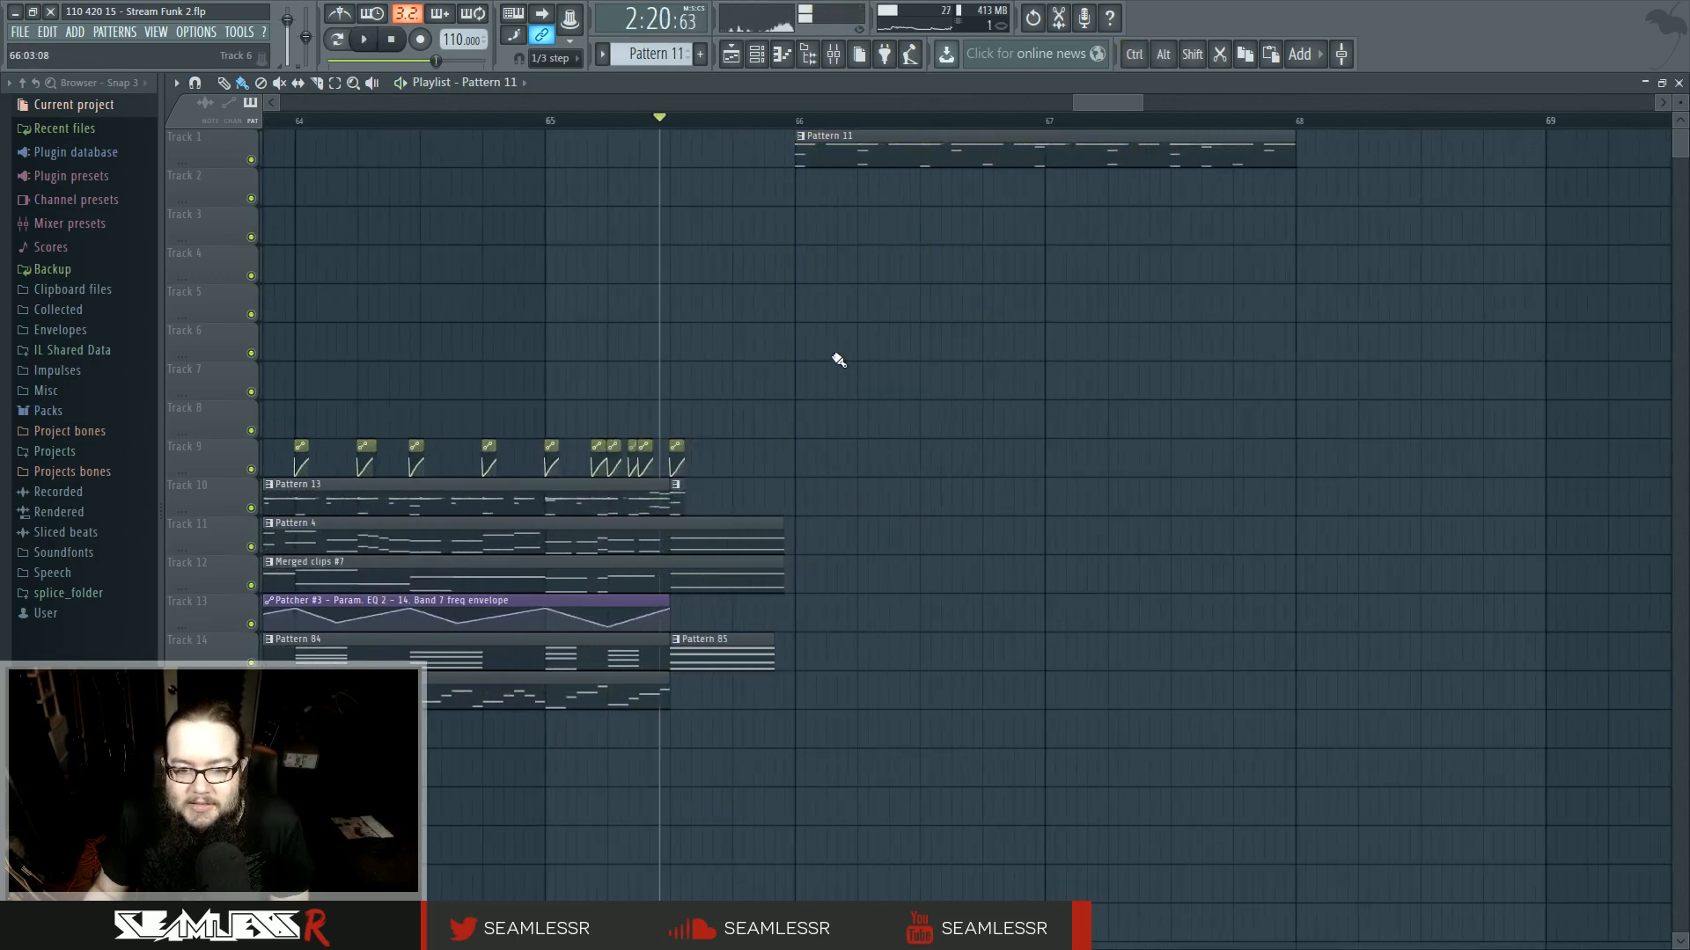
pyautogui.click(555, 121)
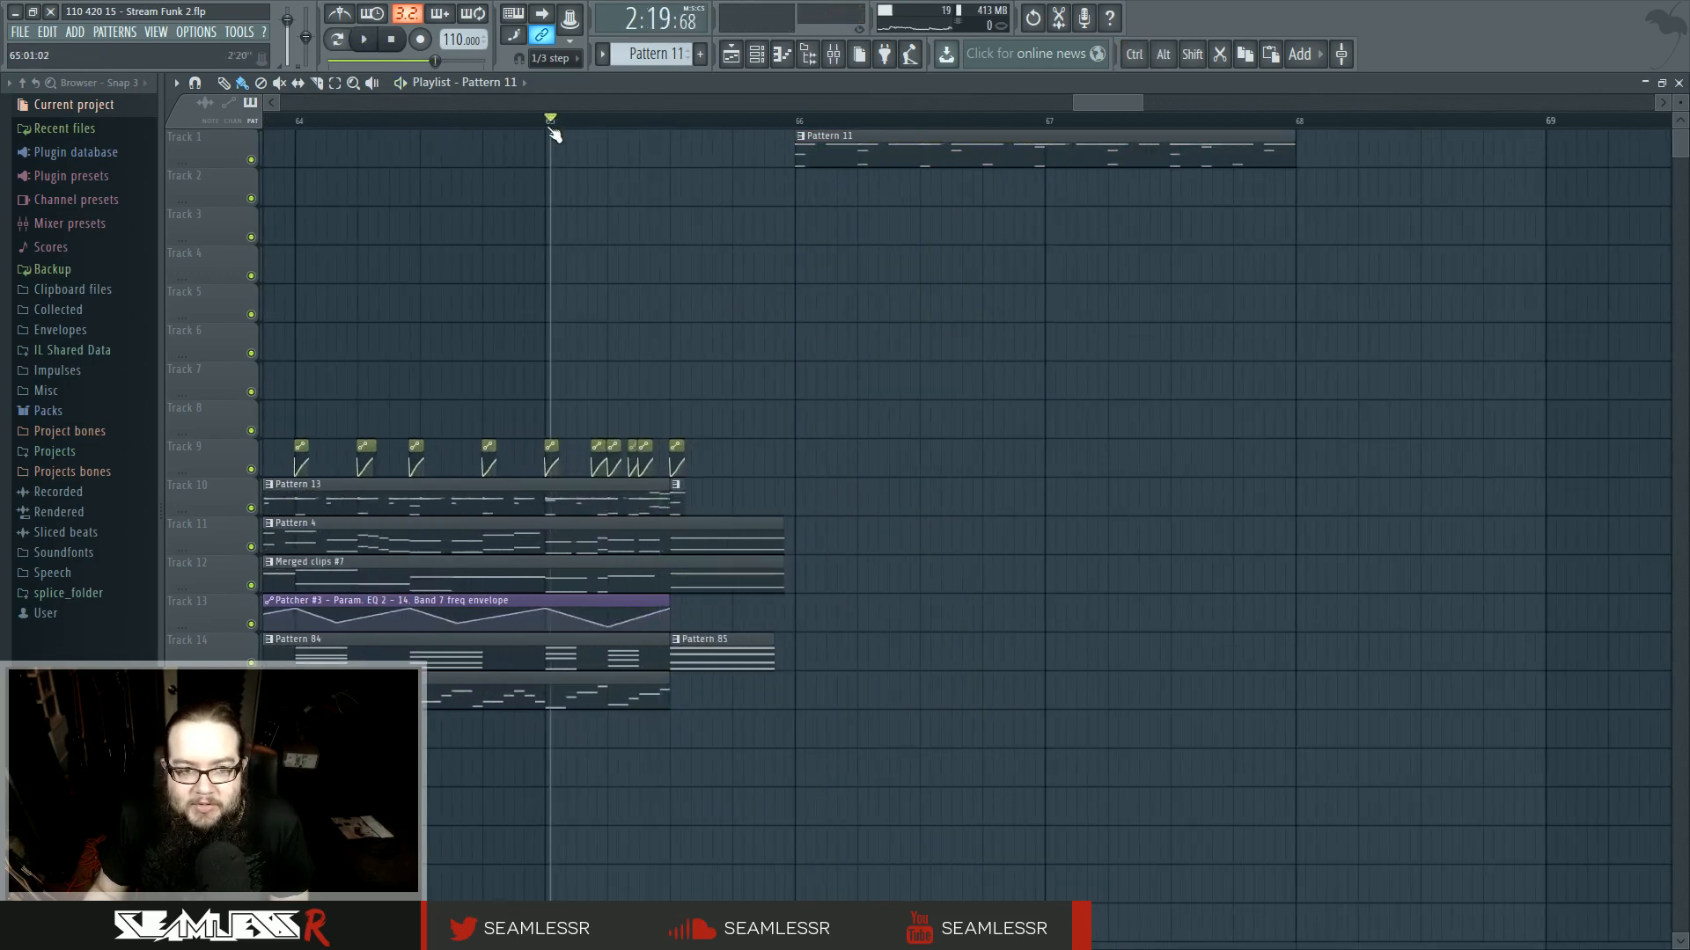
pyautogui.press('space')
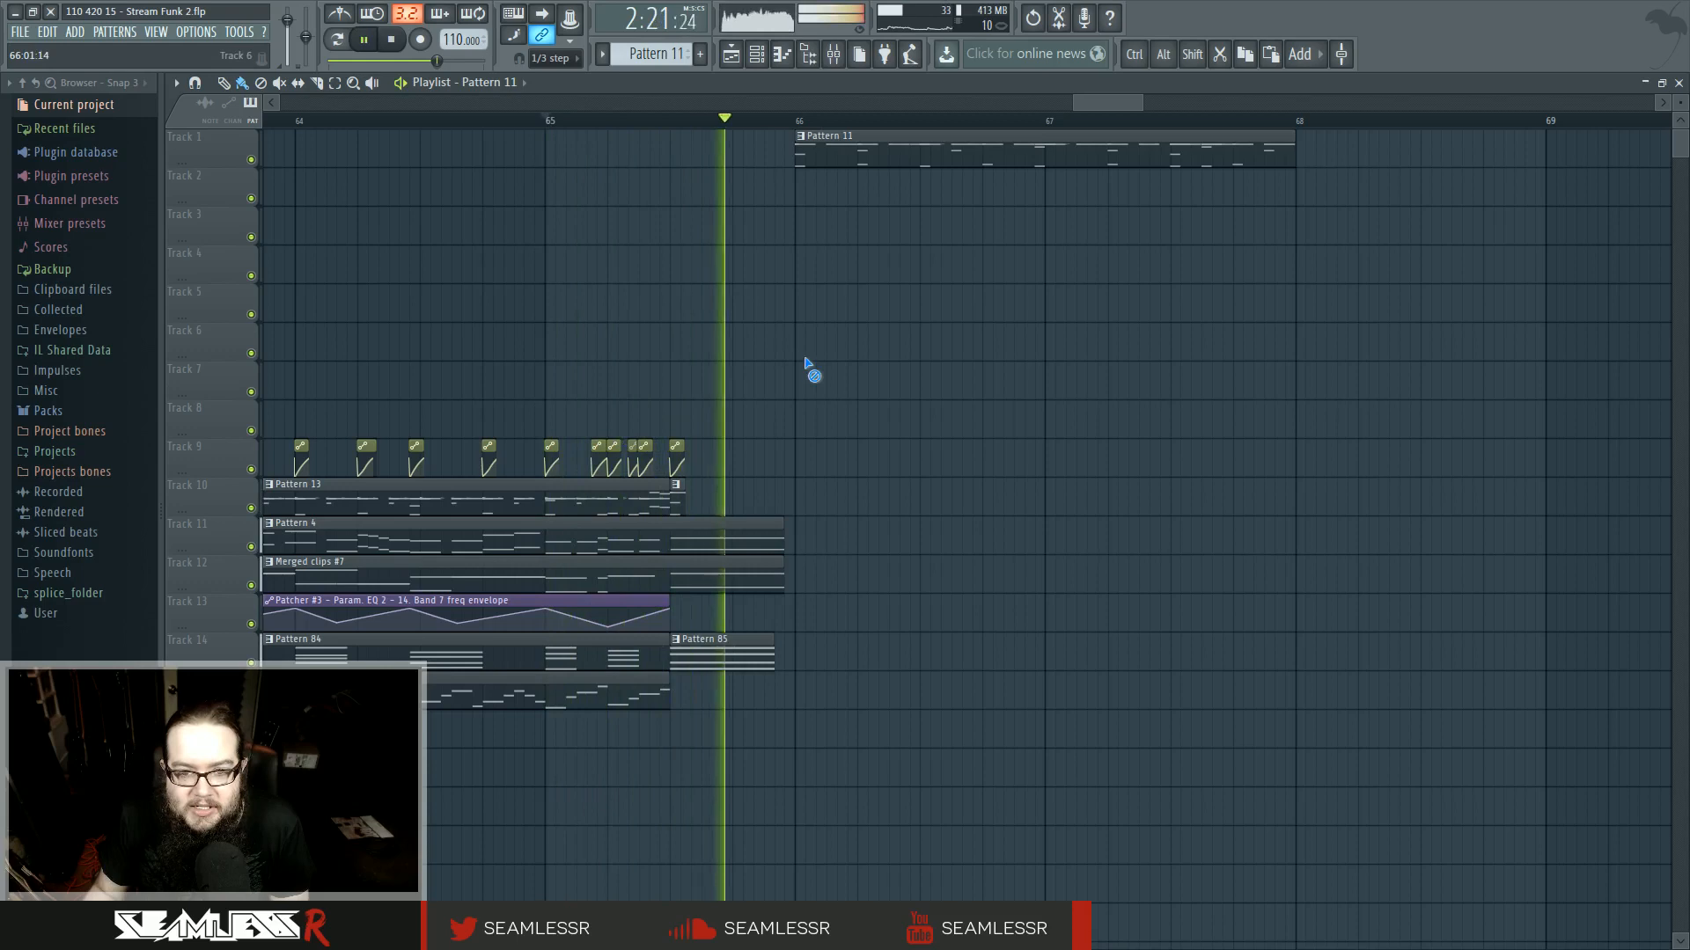
pyautogui.press('space')
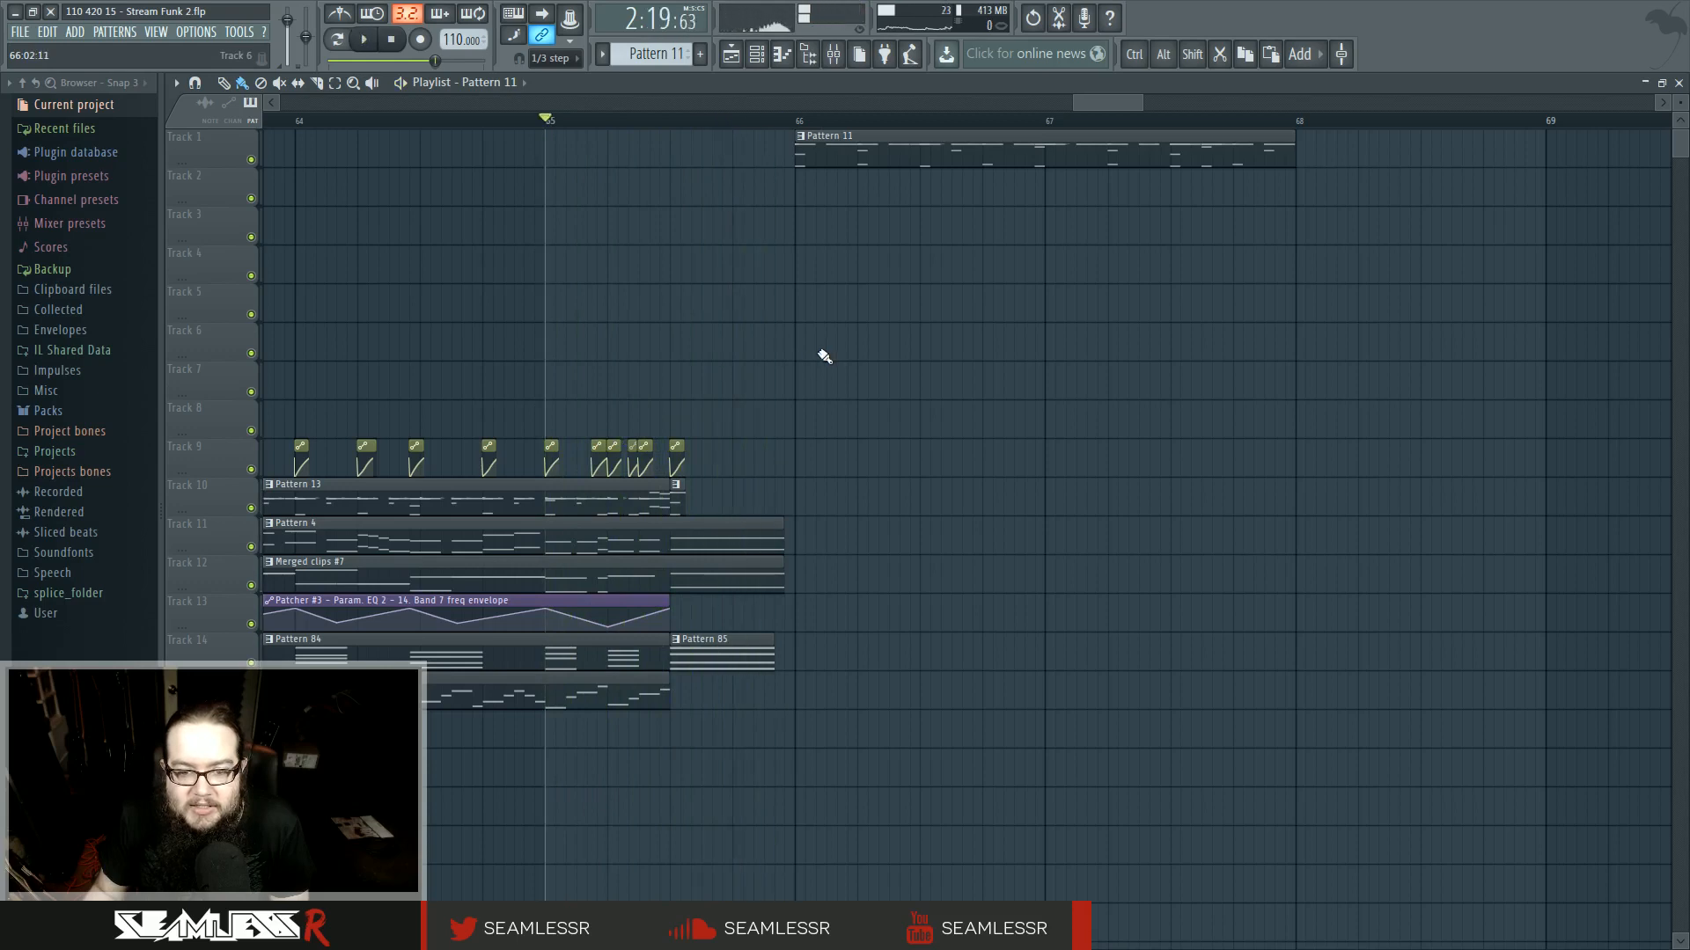
pyautogui.press('space')
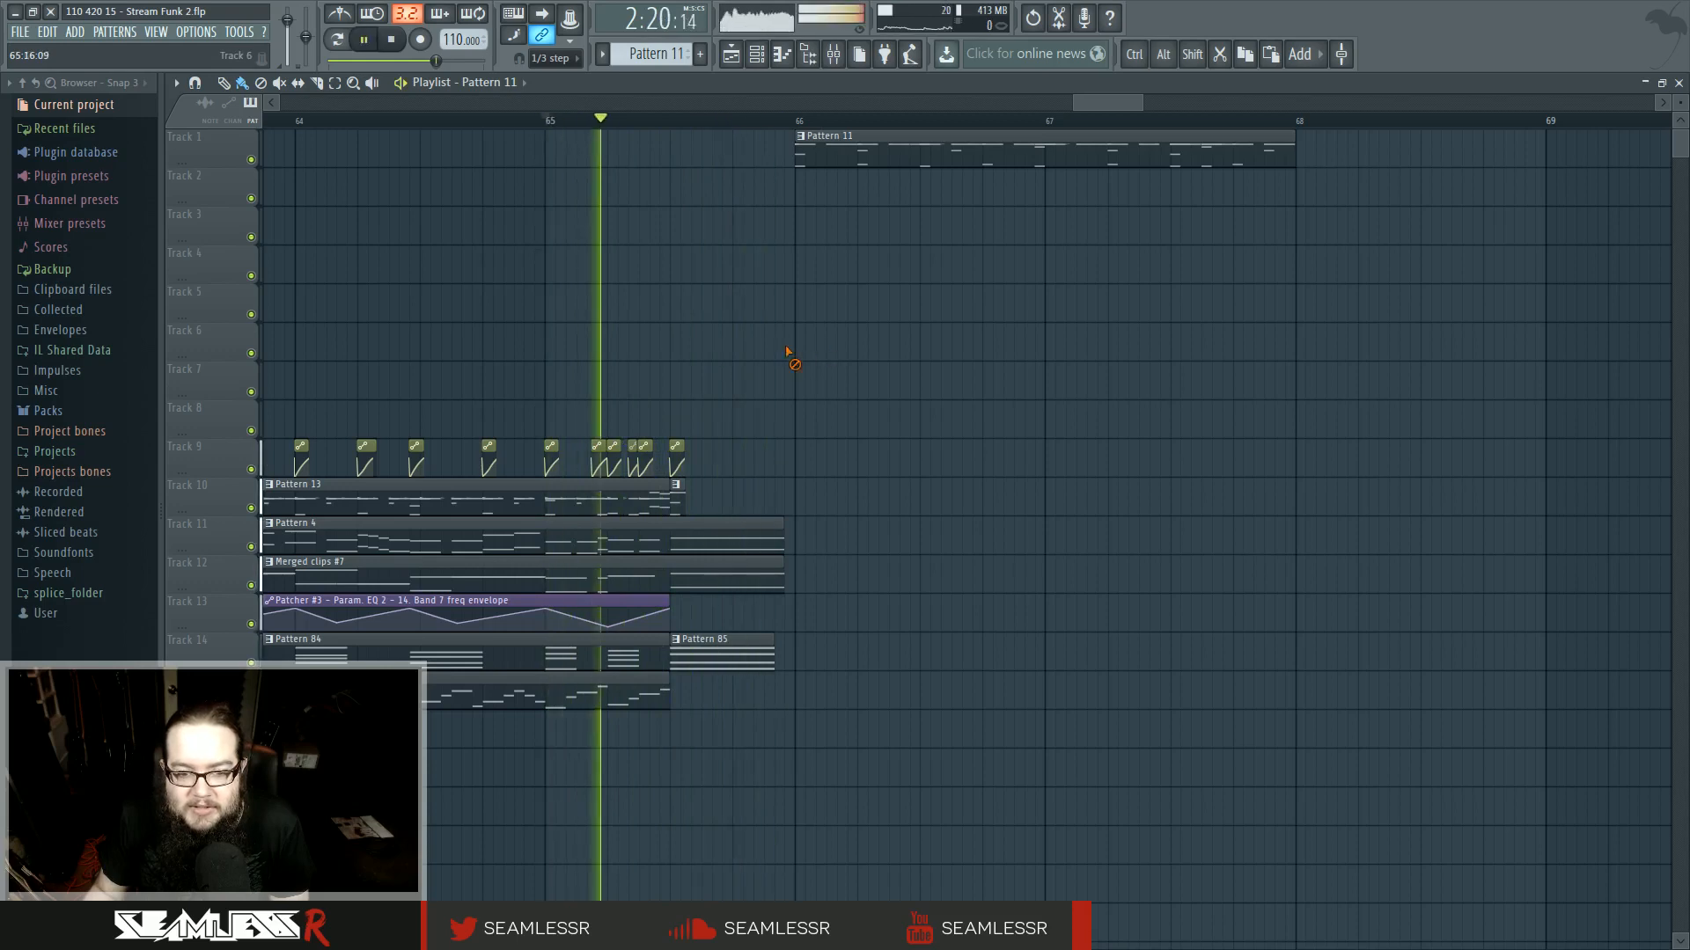
pyautogui.scroll(2, 782, 413)
pyautogui.press('space')
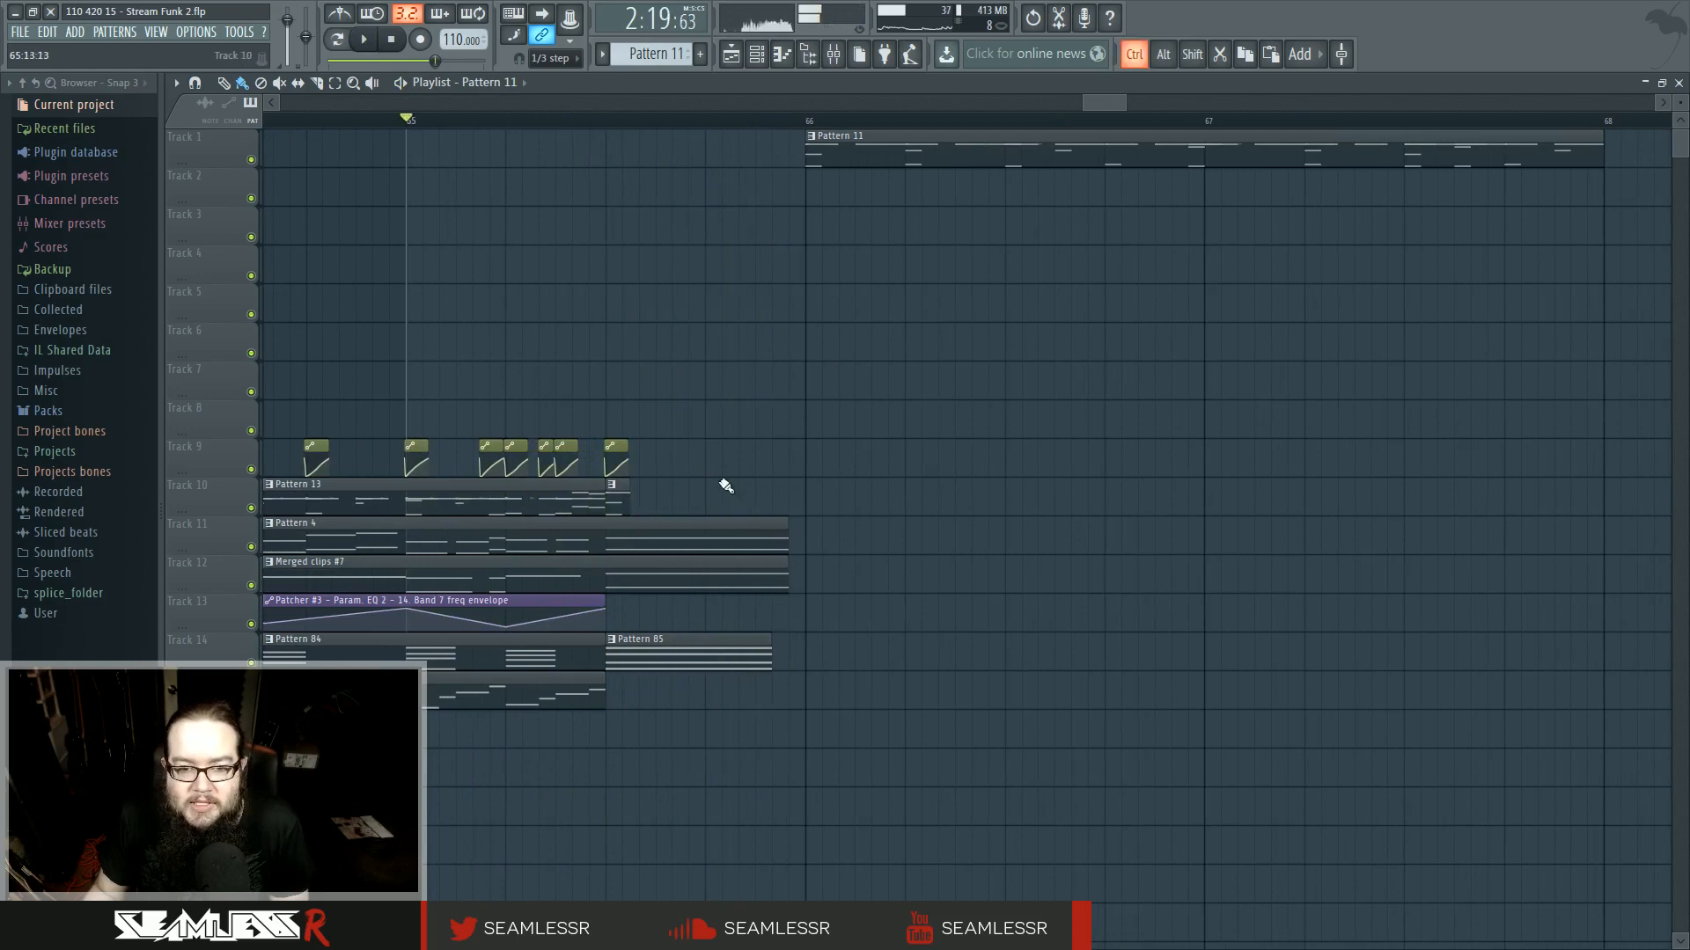
pyautogui.scroll(3, 724, 484)
# - Select the final clips on tracks 10 to 14 and shorten Pattern 4 and Merged clips #7
pyautogui.moveTo(735, 491); pyautogui.dragTo(845, 655)
pyautogui.moveTo(965, 528); pyautogui.dragTo(916, 536)
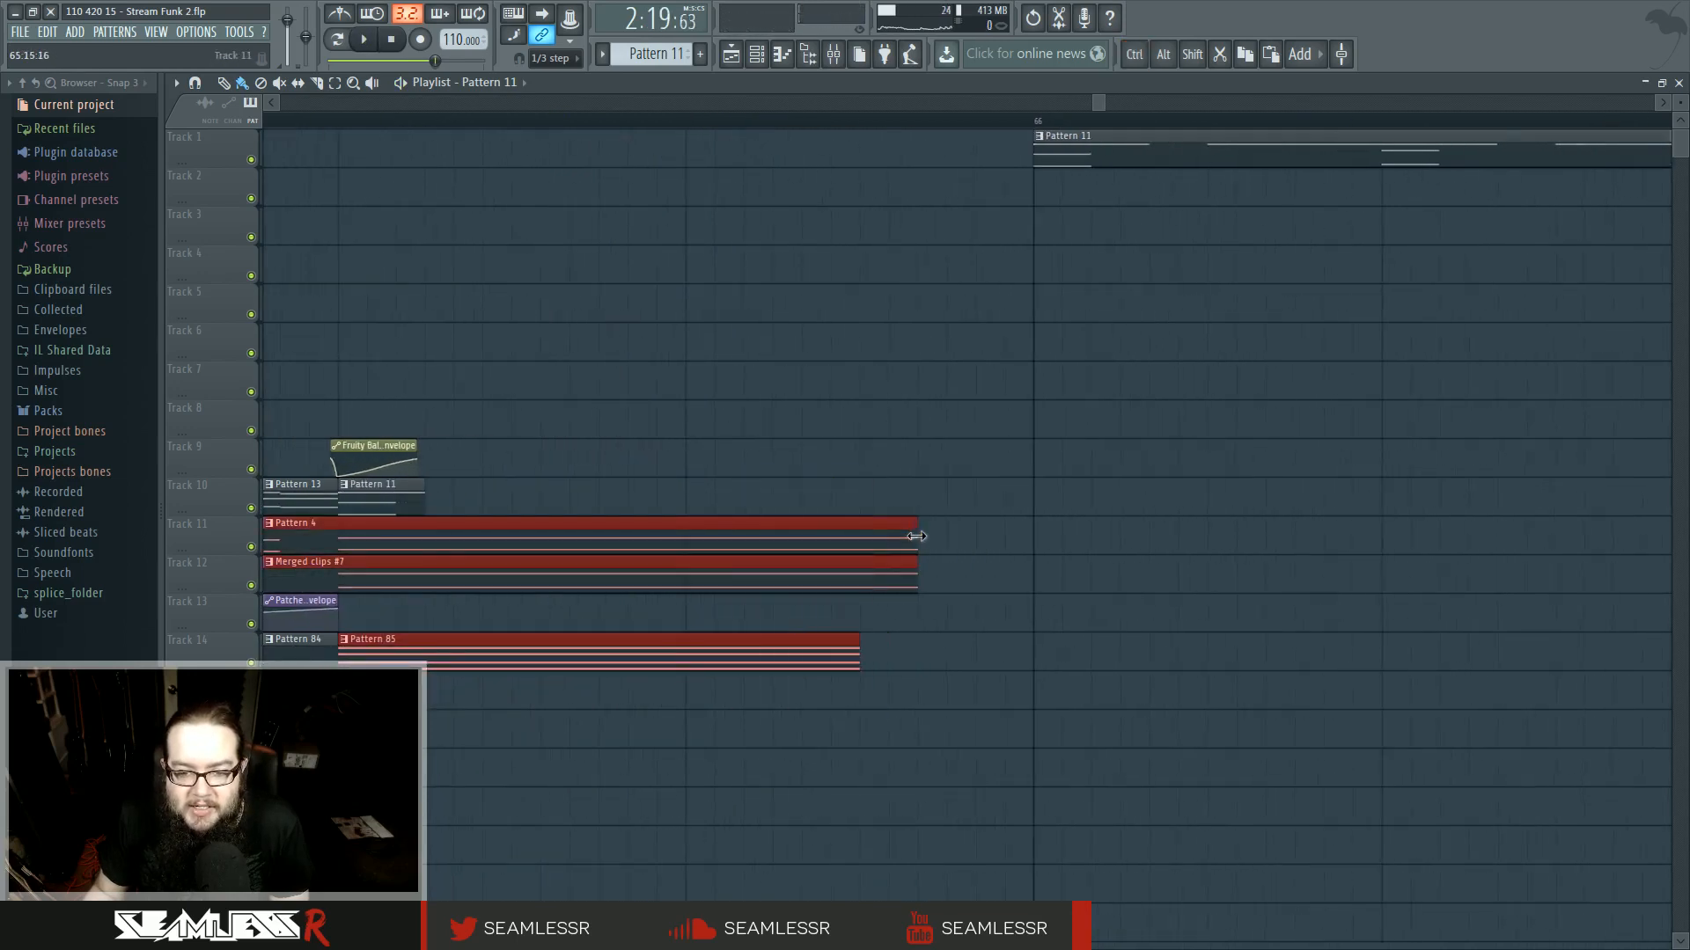
# - Play the ending and zoom the playlist in on the final clips
pyautogui.press('space')
pyautogui.keyDown('ctrl'); pyautogui.click(958, 490); pyautogui.keyUp('ctrl')
pyautogui.scroll(-3, 968, 491)
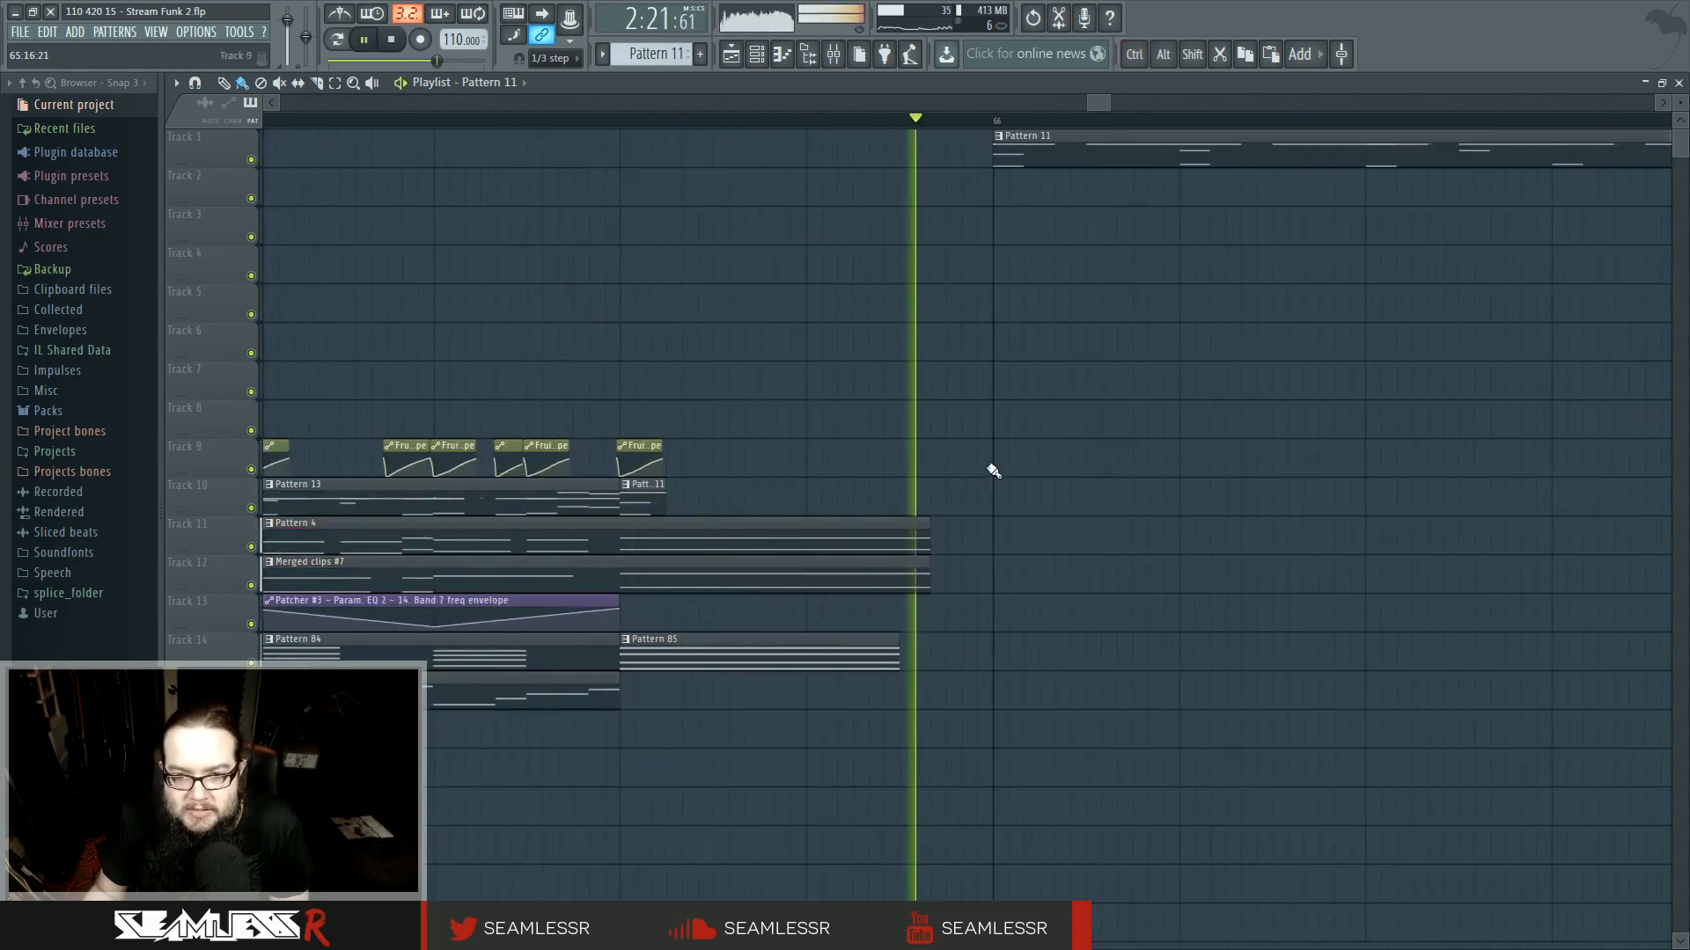
pyautogui.scroll(-2, 804, 456)
pyautogui.press('space')
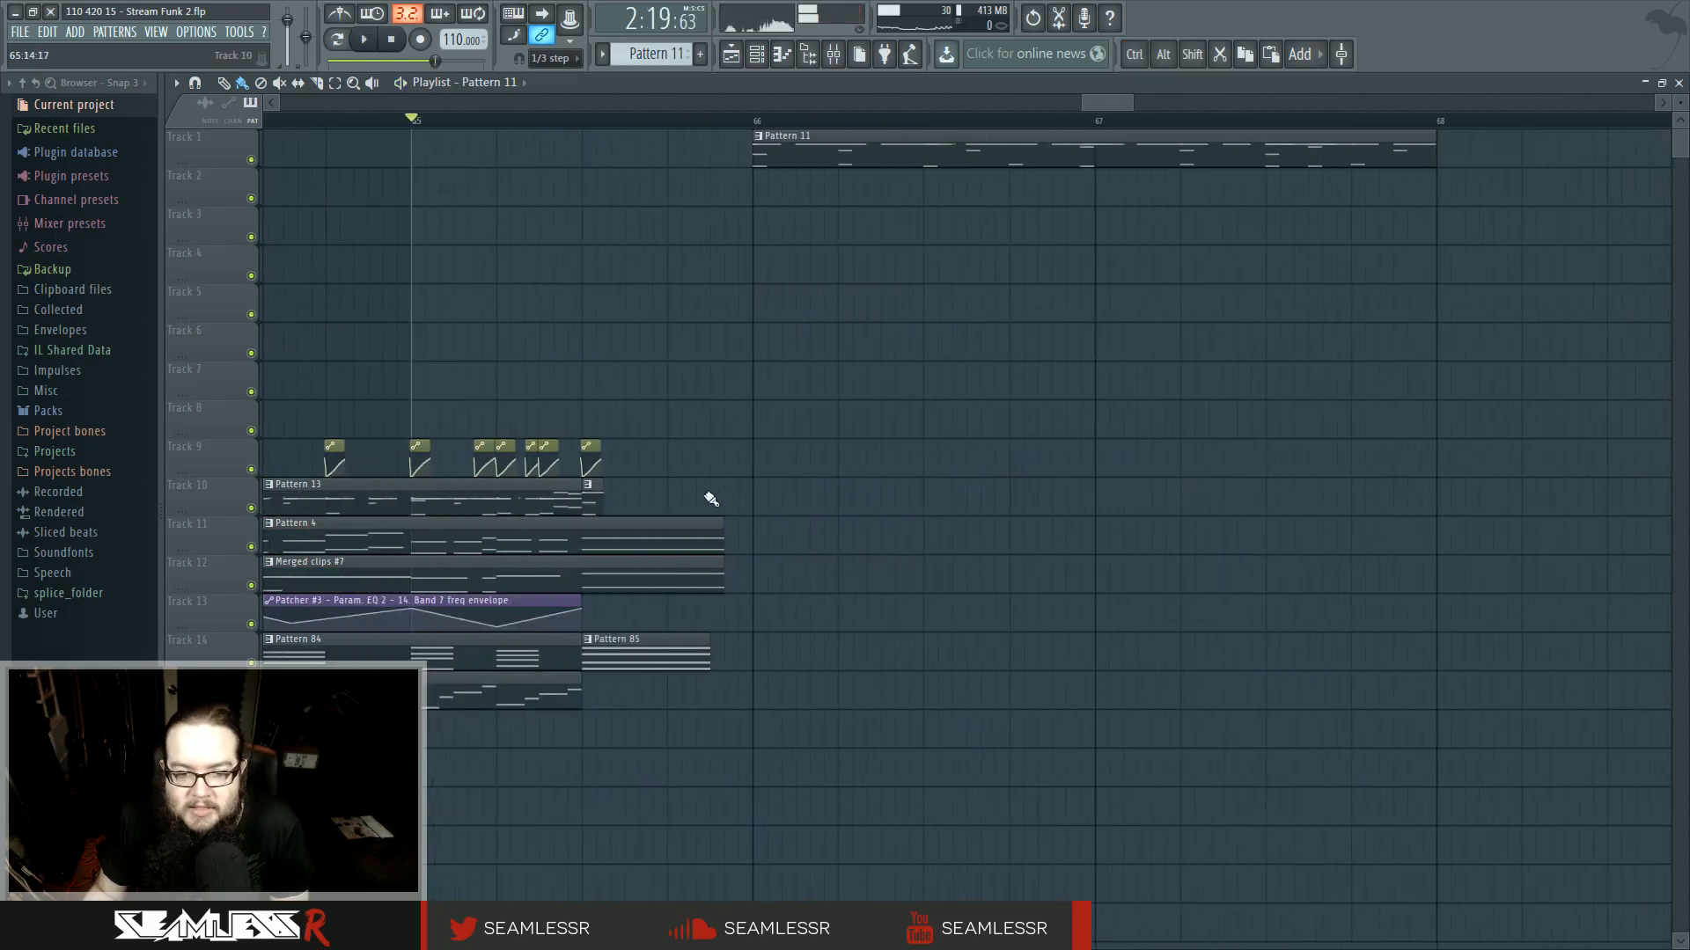
# - Select the final clips on tracks 11 to 14 and extend them so Pattern 4 and Merged clips #7 reach bar 66
pyautogui.moveTo(686, 503); pyautogui.dragTo(704, 653)
pyautogui.moveTo(720, 551); pyautogui.dragTo(748, 552)
pyautogui.keyDown('ctrl'); pyautogui.click(797, 601); pyautogui.keyUp('ctrl')
pyautogui.press('space')
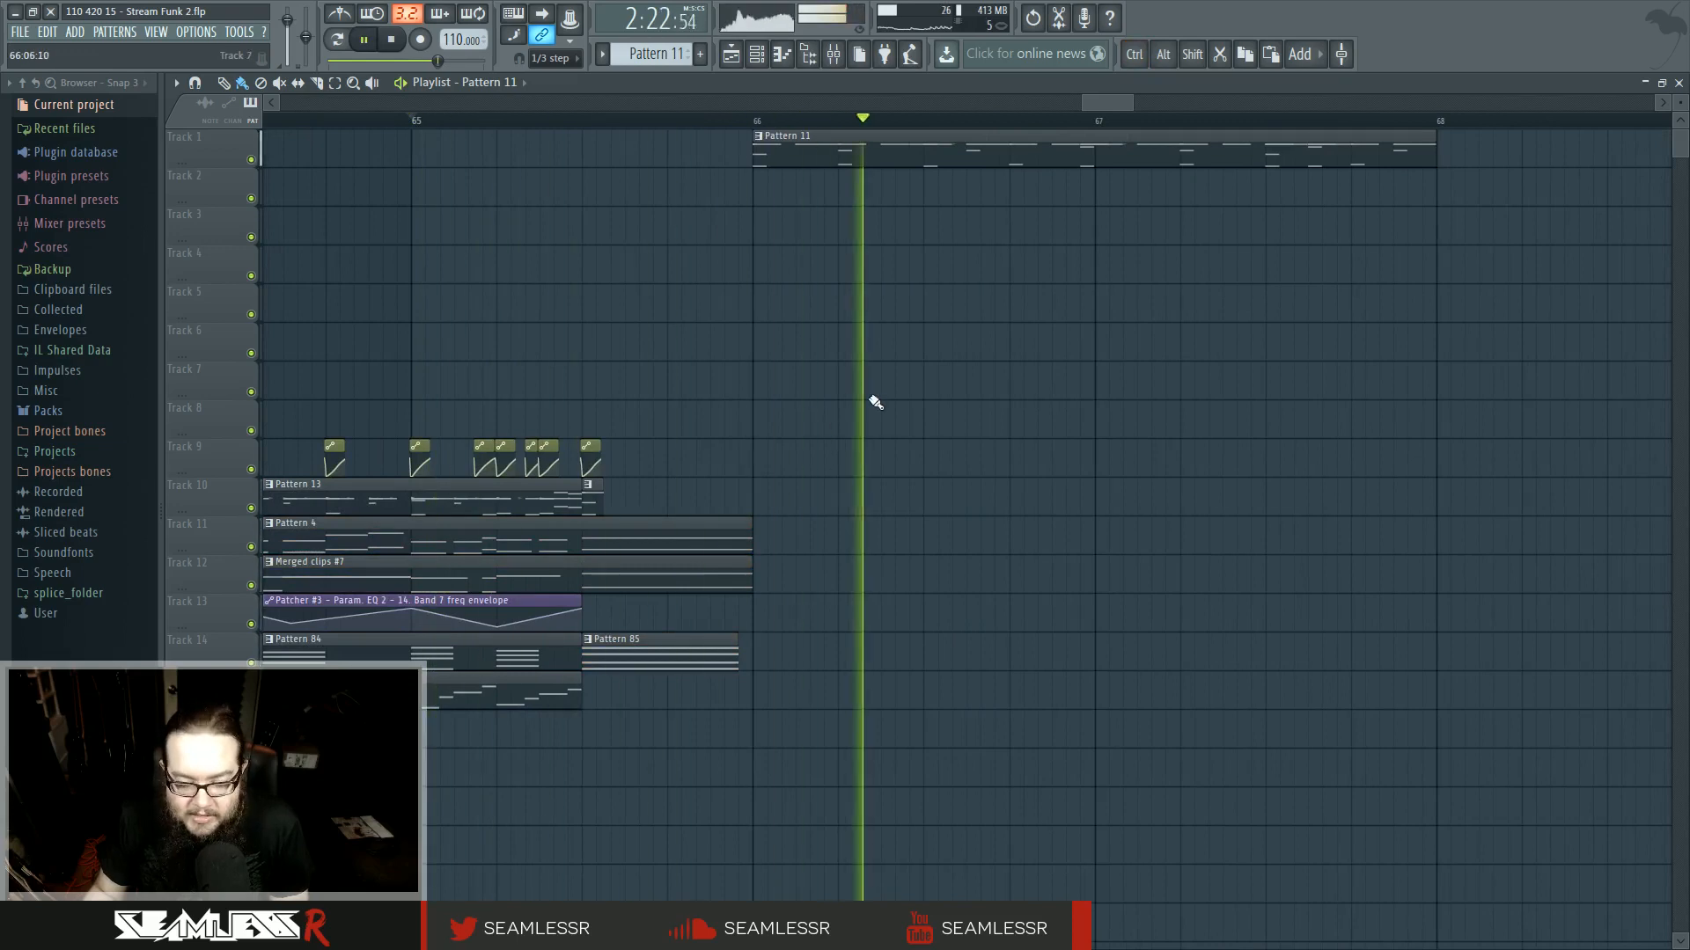
# - Play the transition into bar 66 and zoom the playlist around the closing Pattern 11 clip
pyautogui.scroll(-2, 858, 427)
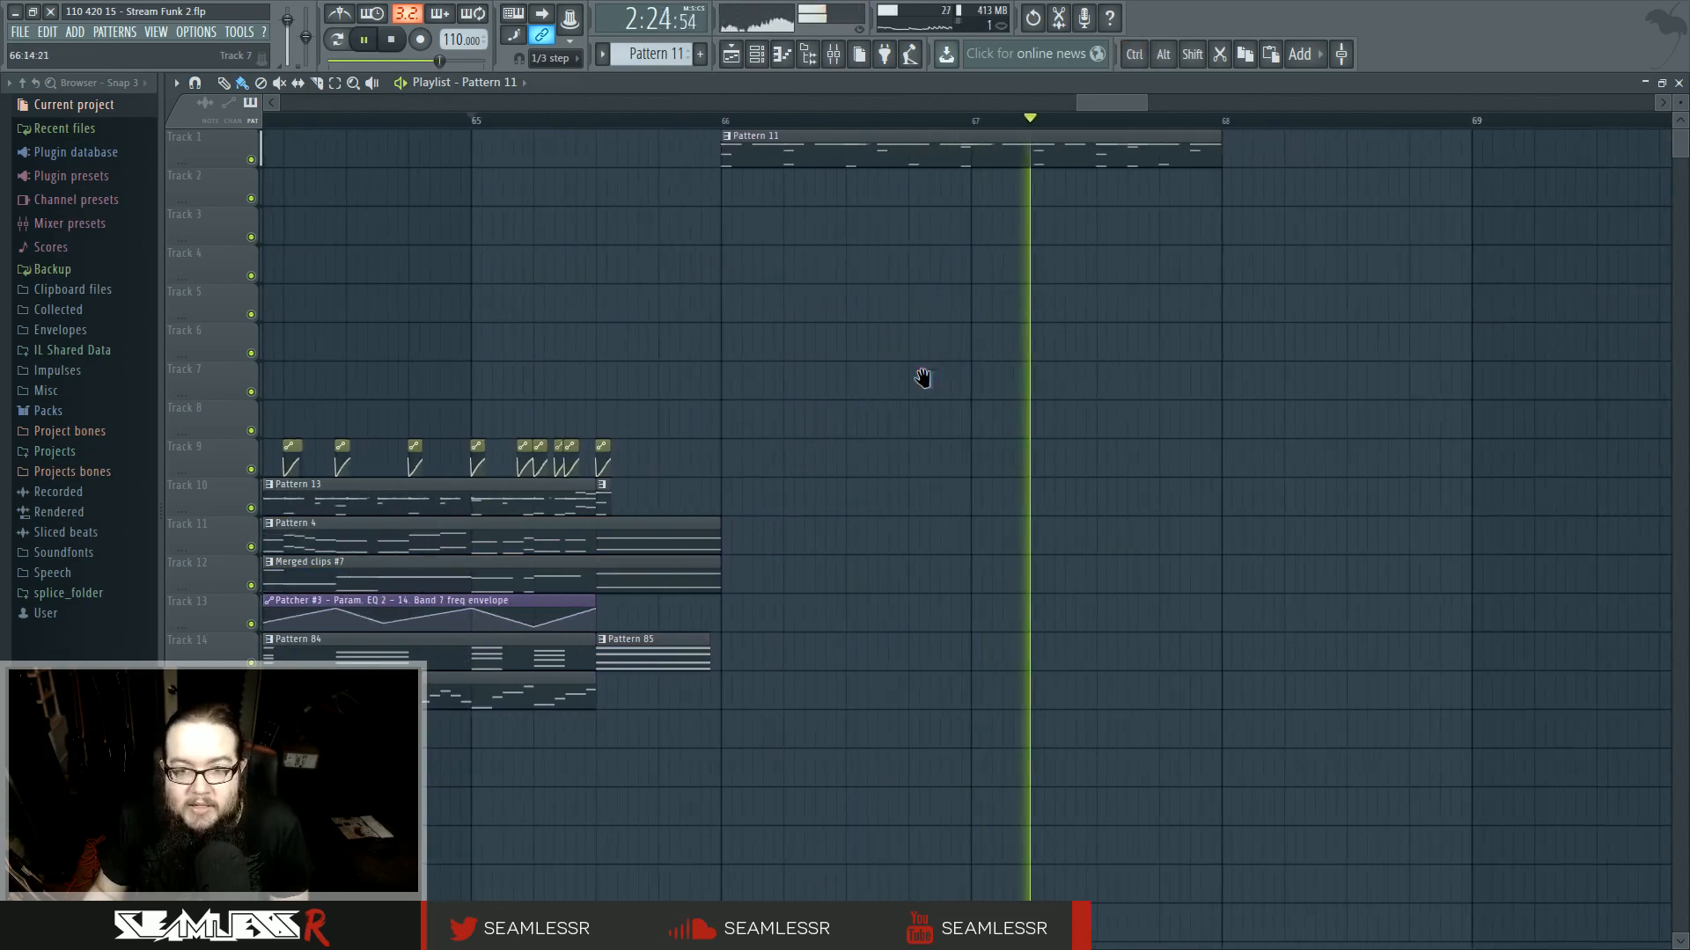
pyautogui.press('space')
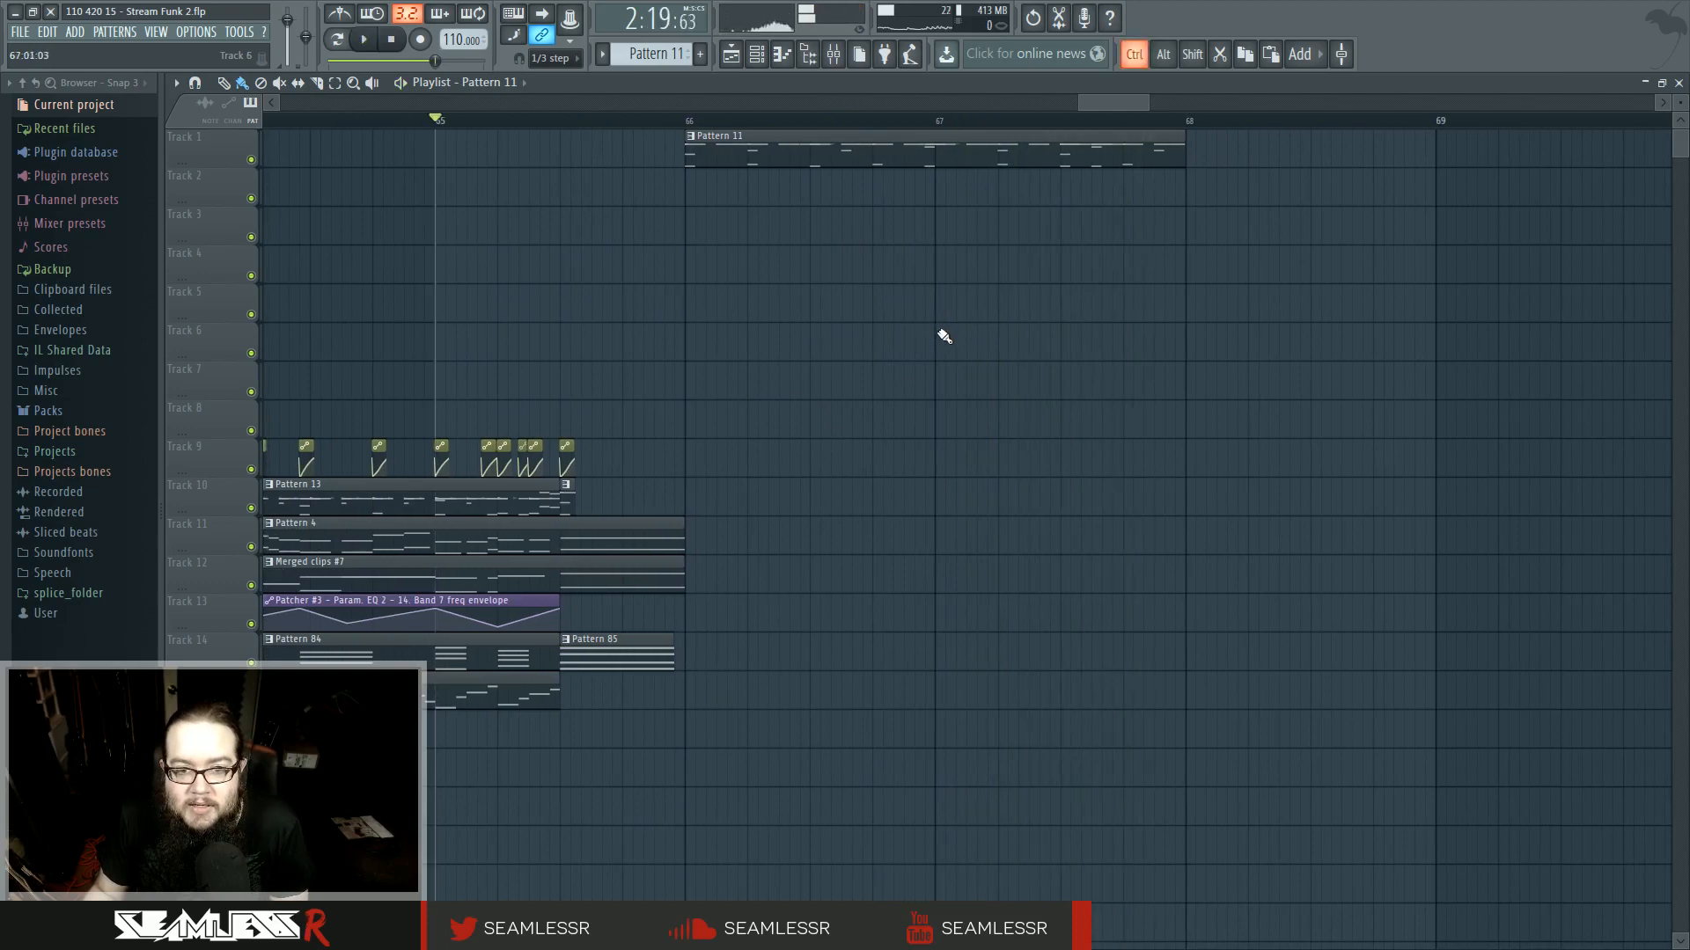
pyautogui.scroll(-2, 940, 332)
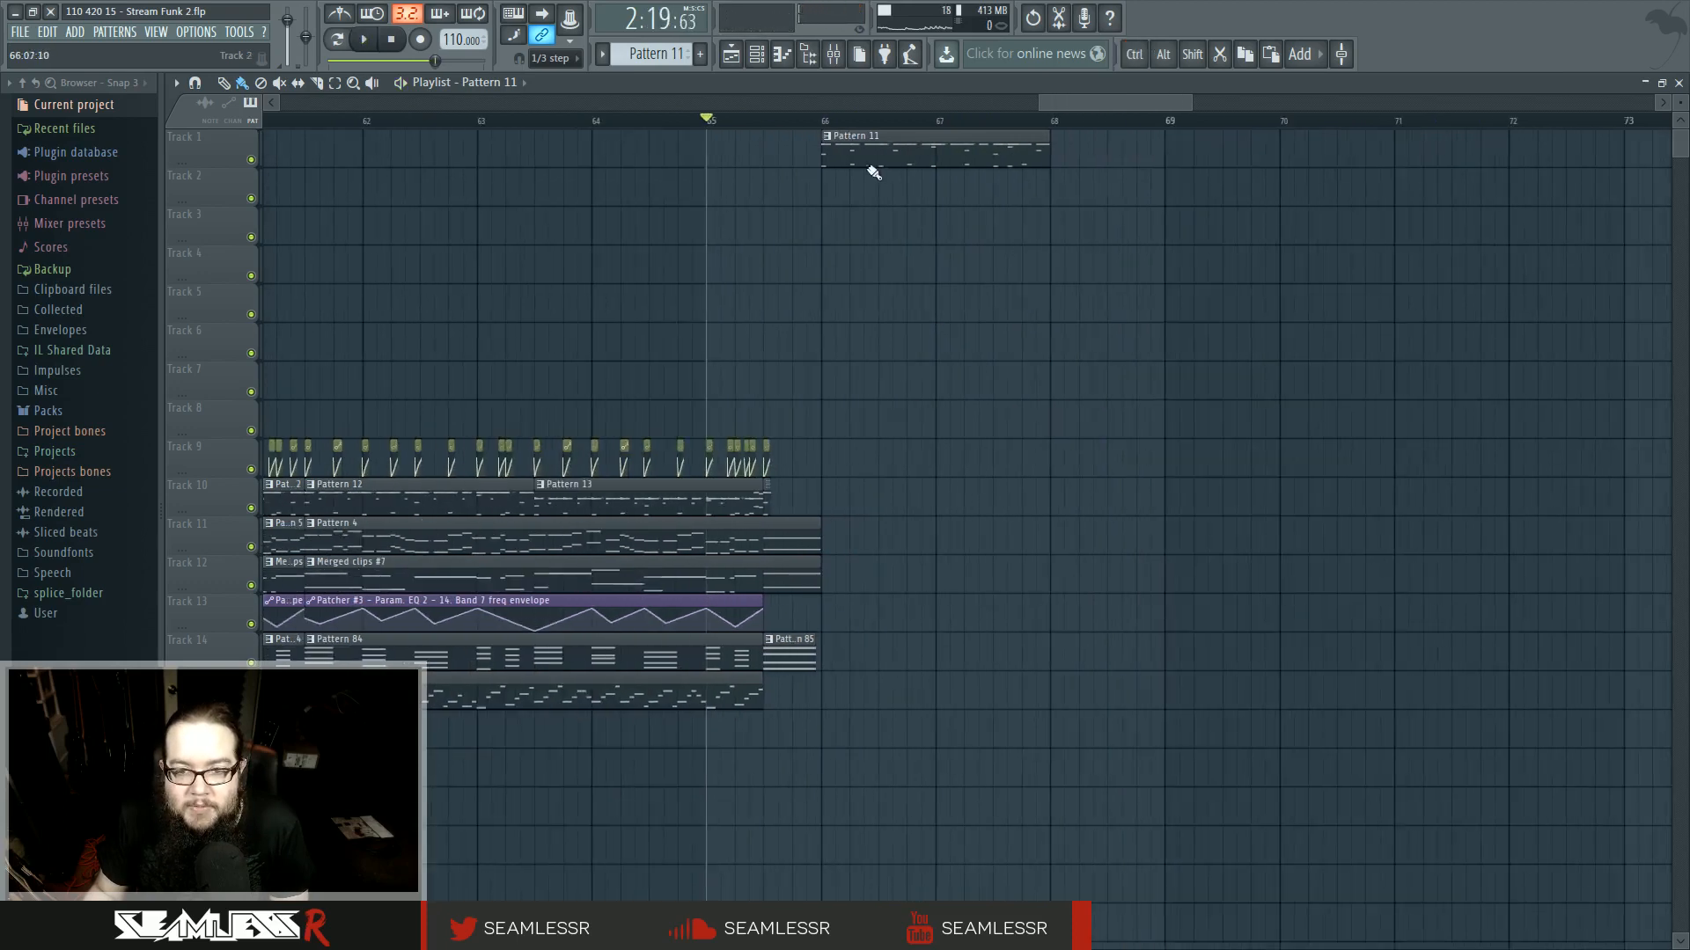
pyautogui.scroll(2, 832, 156)
pyautogui.scroll(2, 827, 157)
pyautogui.moveTo(792, 142); pyautogui.dragTo(780, 155)
pyautogui.scroll(-3, 788, 253)
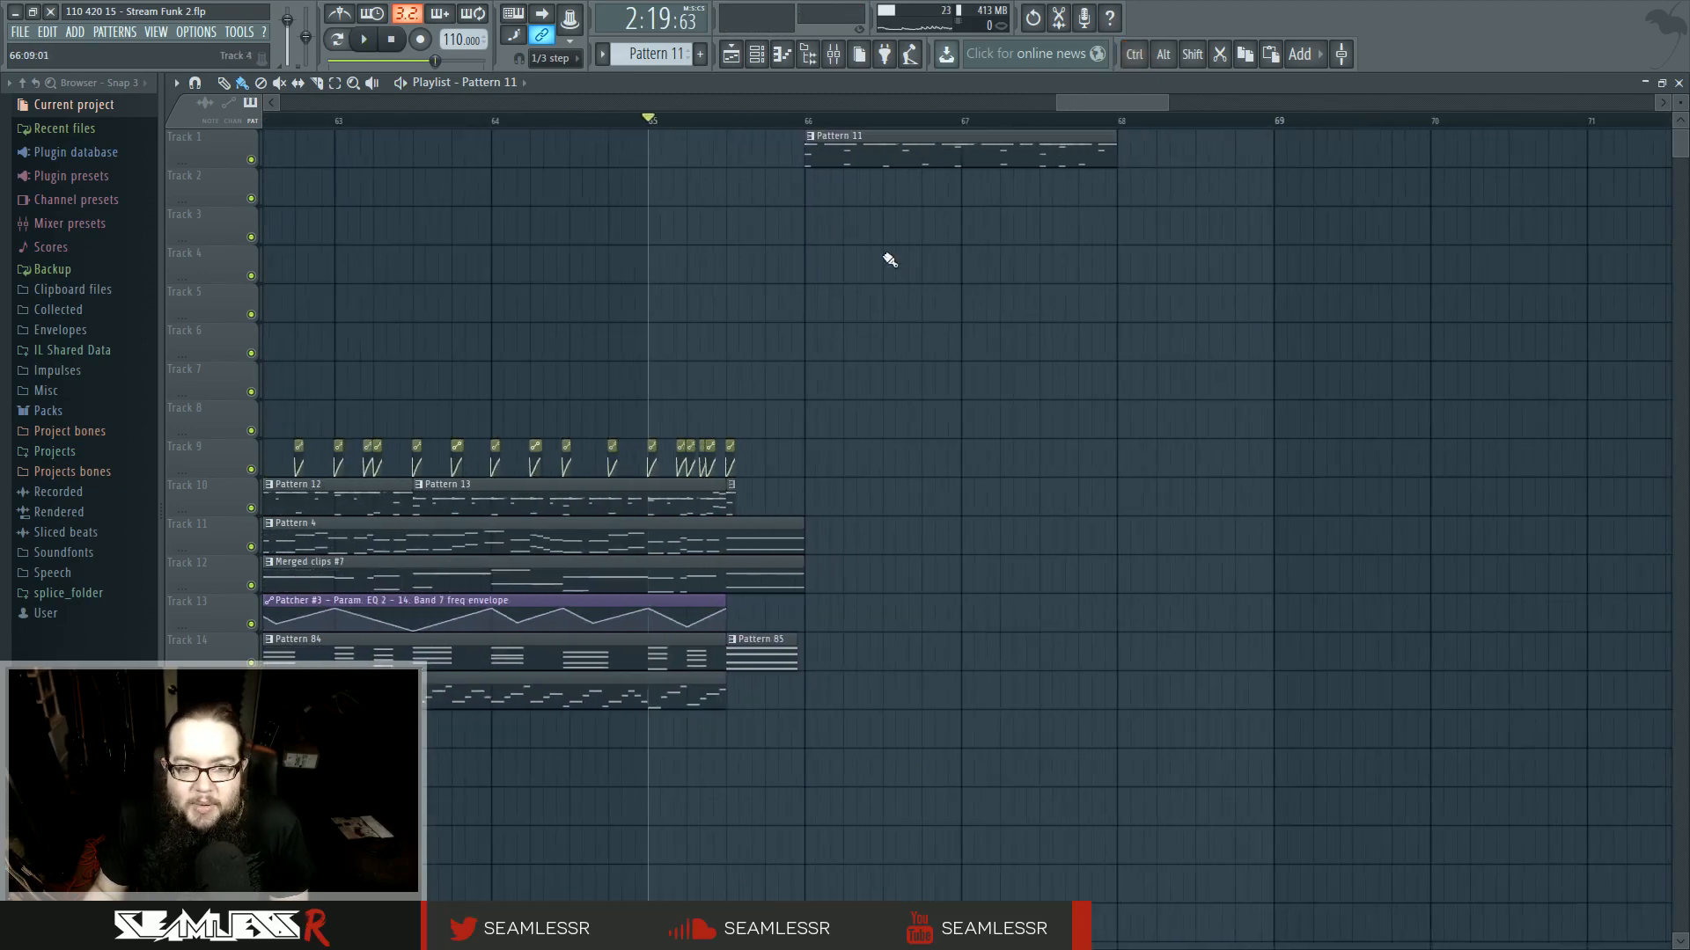
# - Make the closing clip on track 1 a unique Pattern 12 and open it in the piano roll for playback
pyautogui.click(809, 136)
pyautogui.click(850, 235)
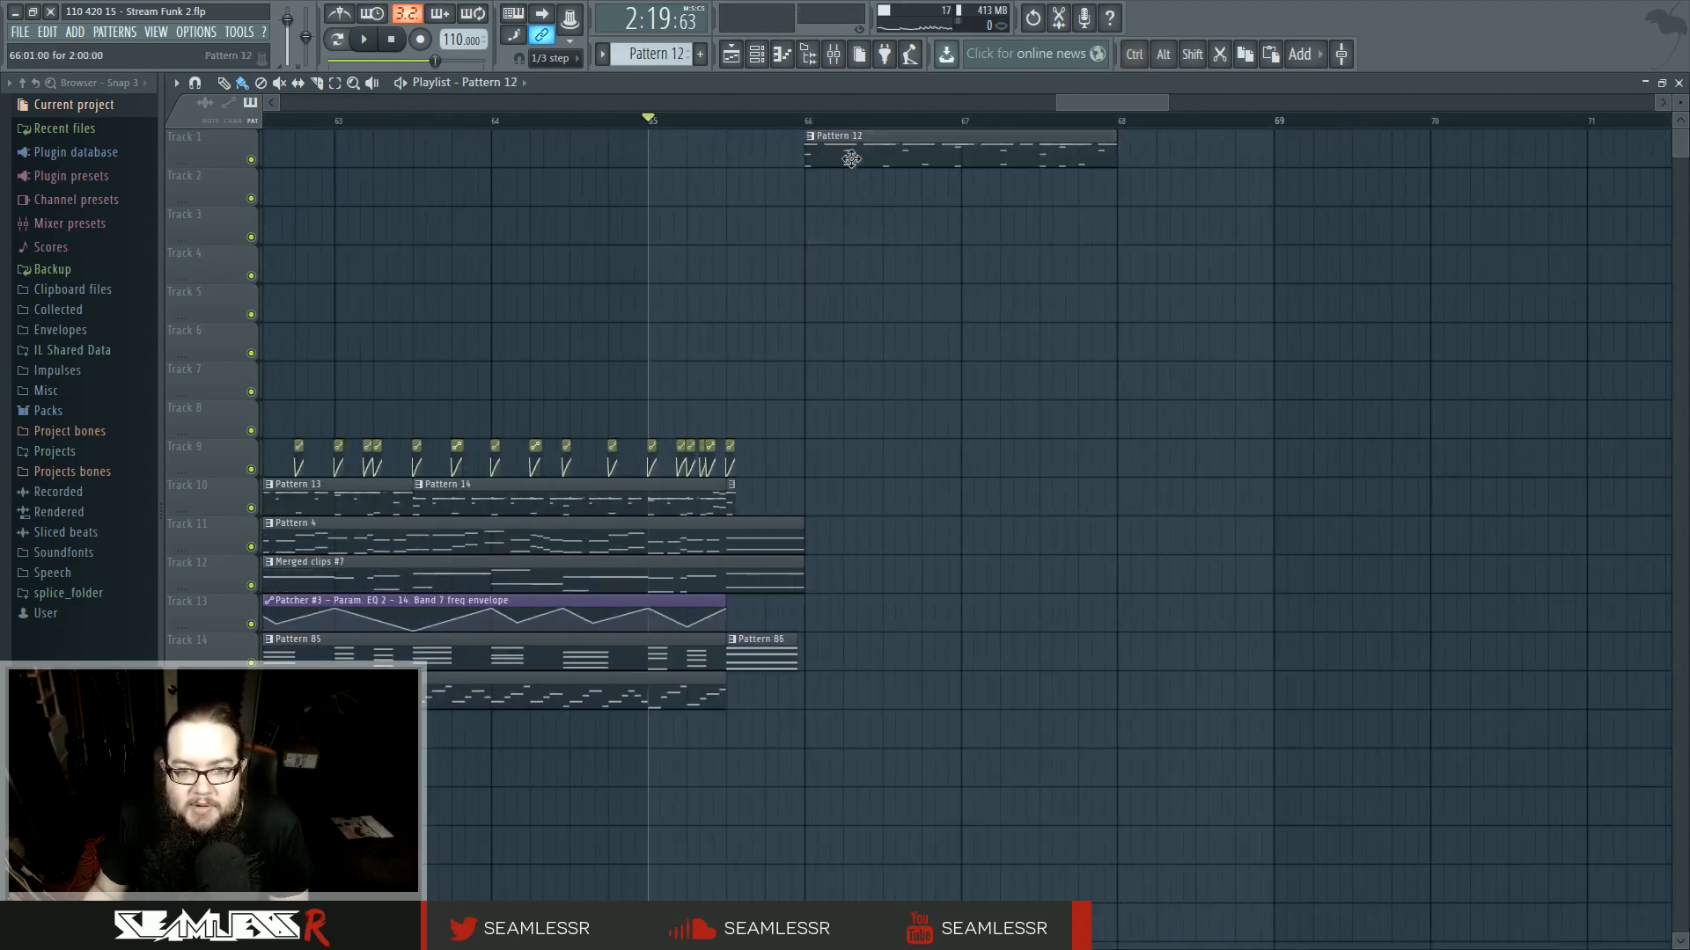
pyautogui.doubleClick(848, 159)
pyautogui.click(338, 40)
pyautogui.press('space')
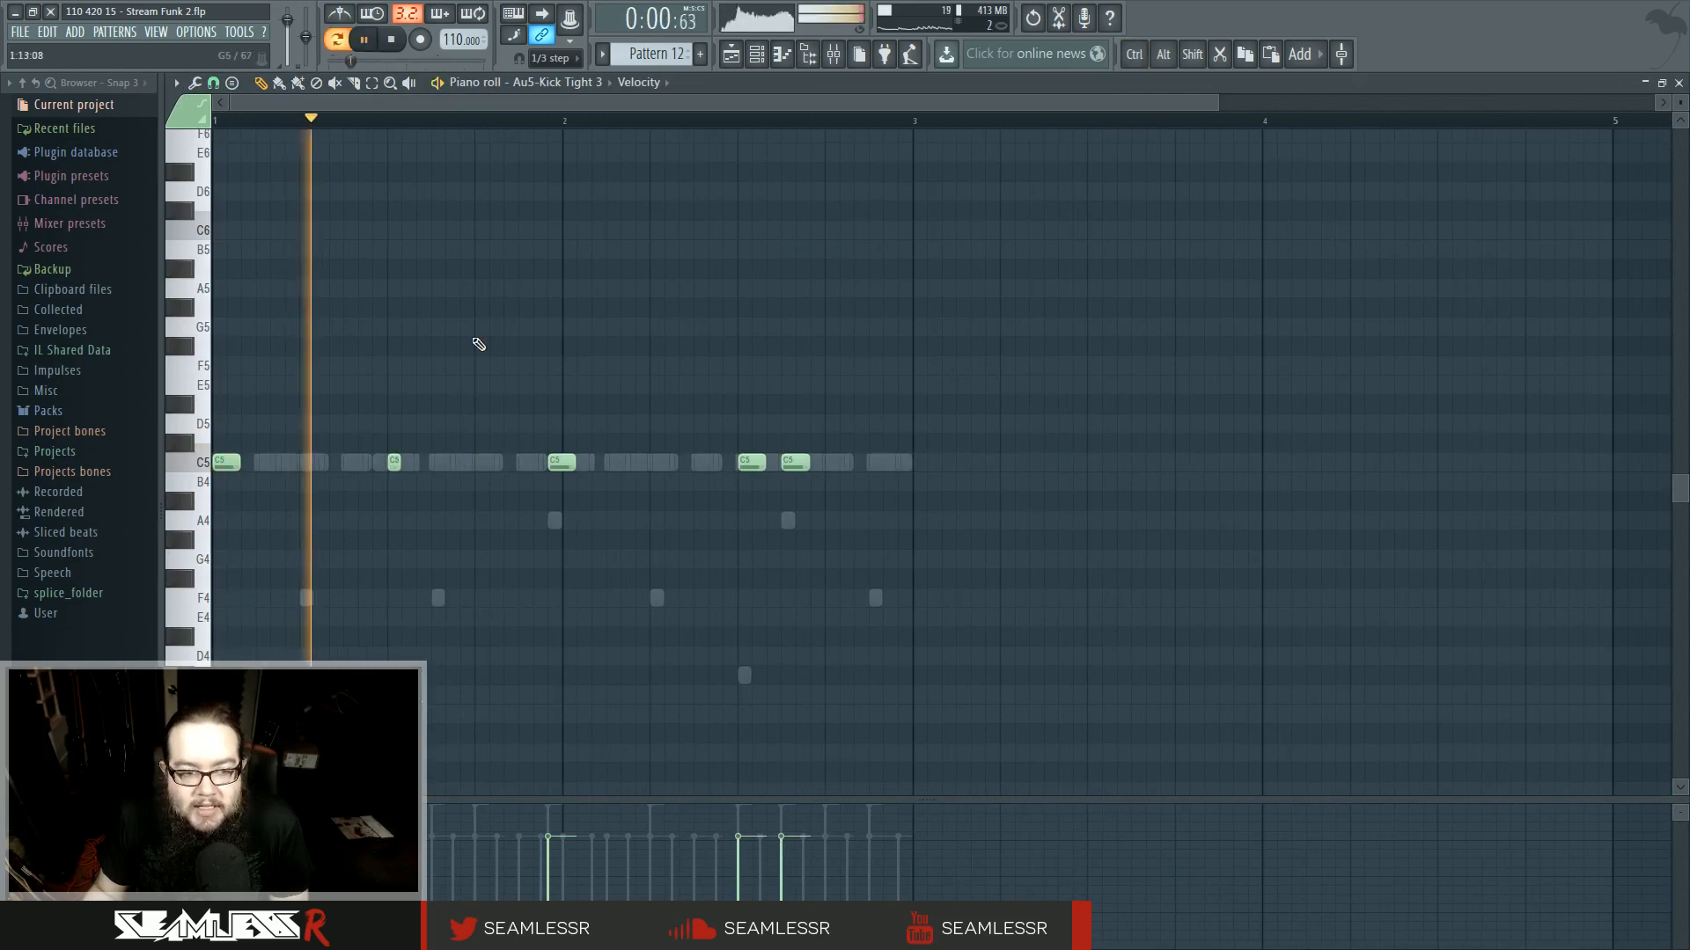
# - Switch the piano roll to Superior Drummer 2 and delete its four F4 hits
pyautogui.scroll(-2, 457, 347)
pyautogui.press('space')
pyautogui.doubleClick(555, 475)
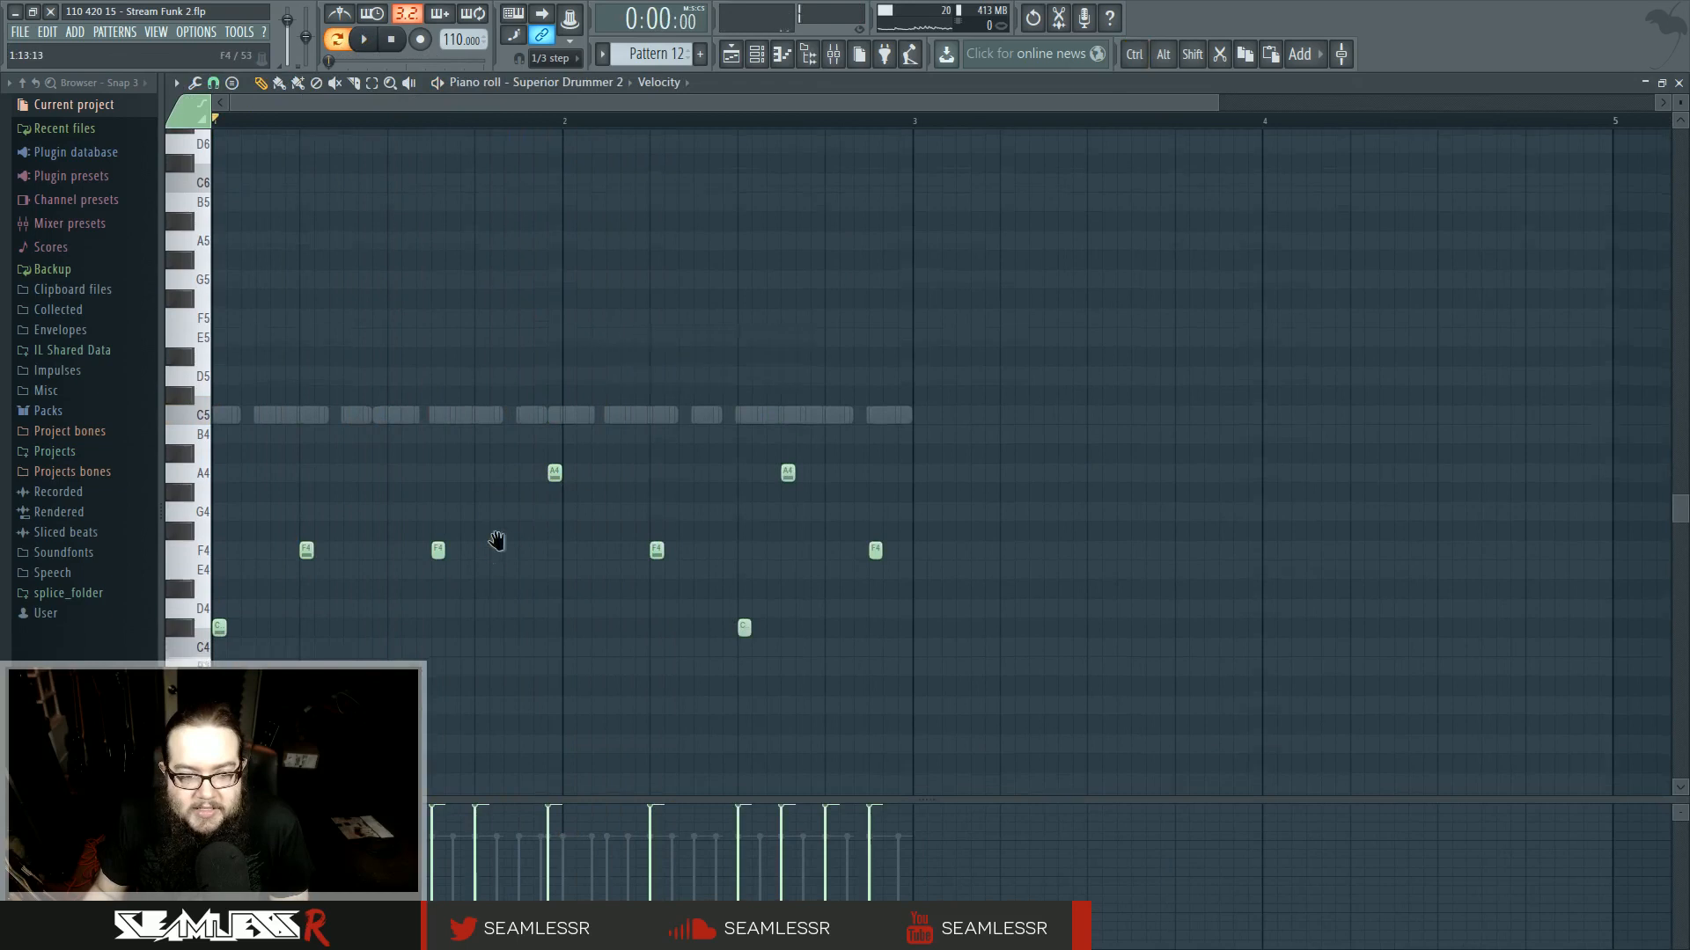
pyautogui.scroll(-7, 539, 419)
pyautogui.press('space')
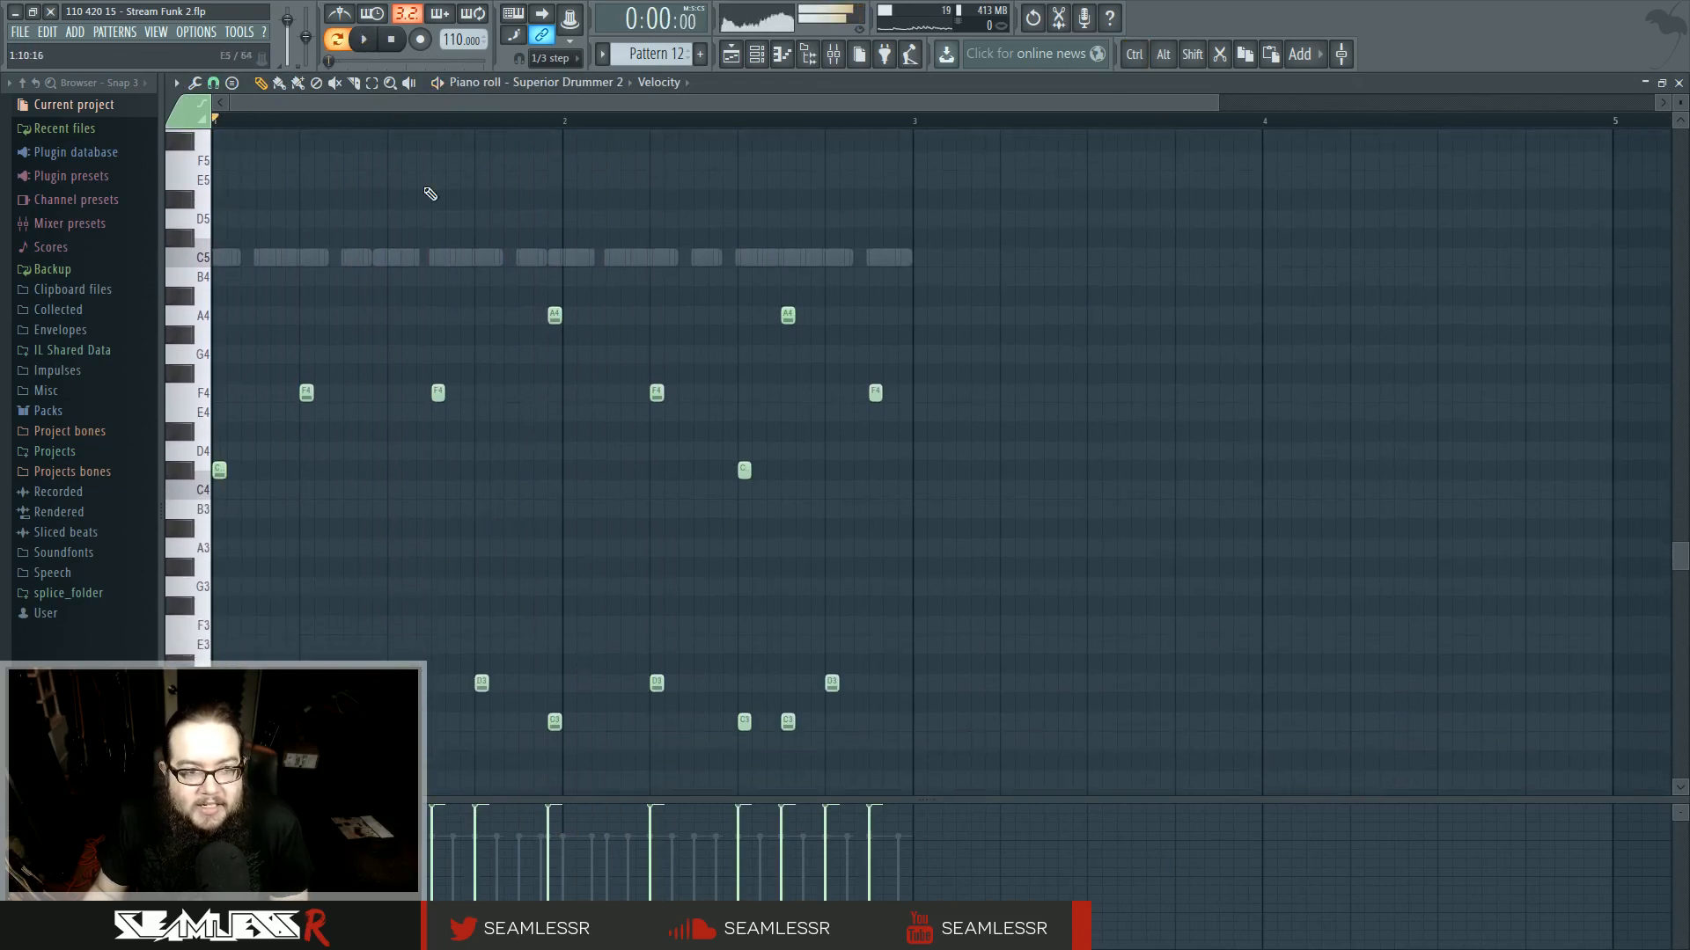
pyautogui.rightClick(306, 393)
pyautogui.rightClick(438, 393)
pyautogui.rightClick(657, 392)
pyautogui.rightClick(875, 392)
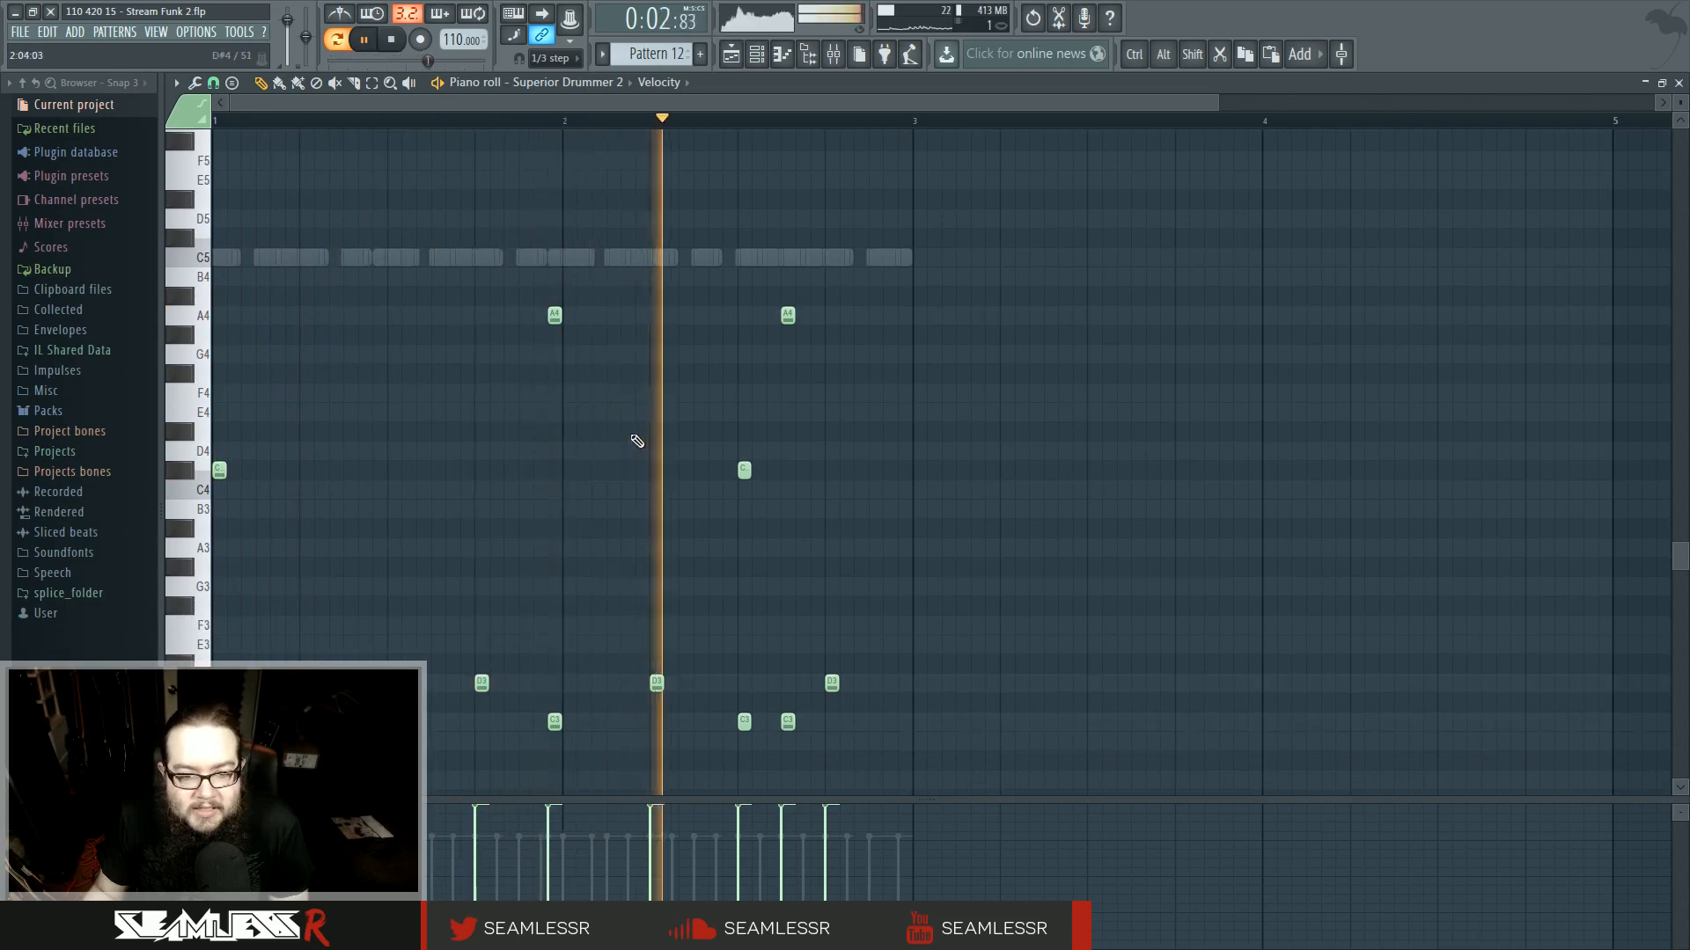
# - Select the A4 and C#4 drum notes and draw their velocities to an even level
pyautogui.moveTo(441, 287); pyautogui.dragTo(939, 516)
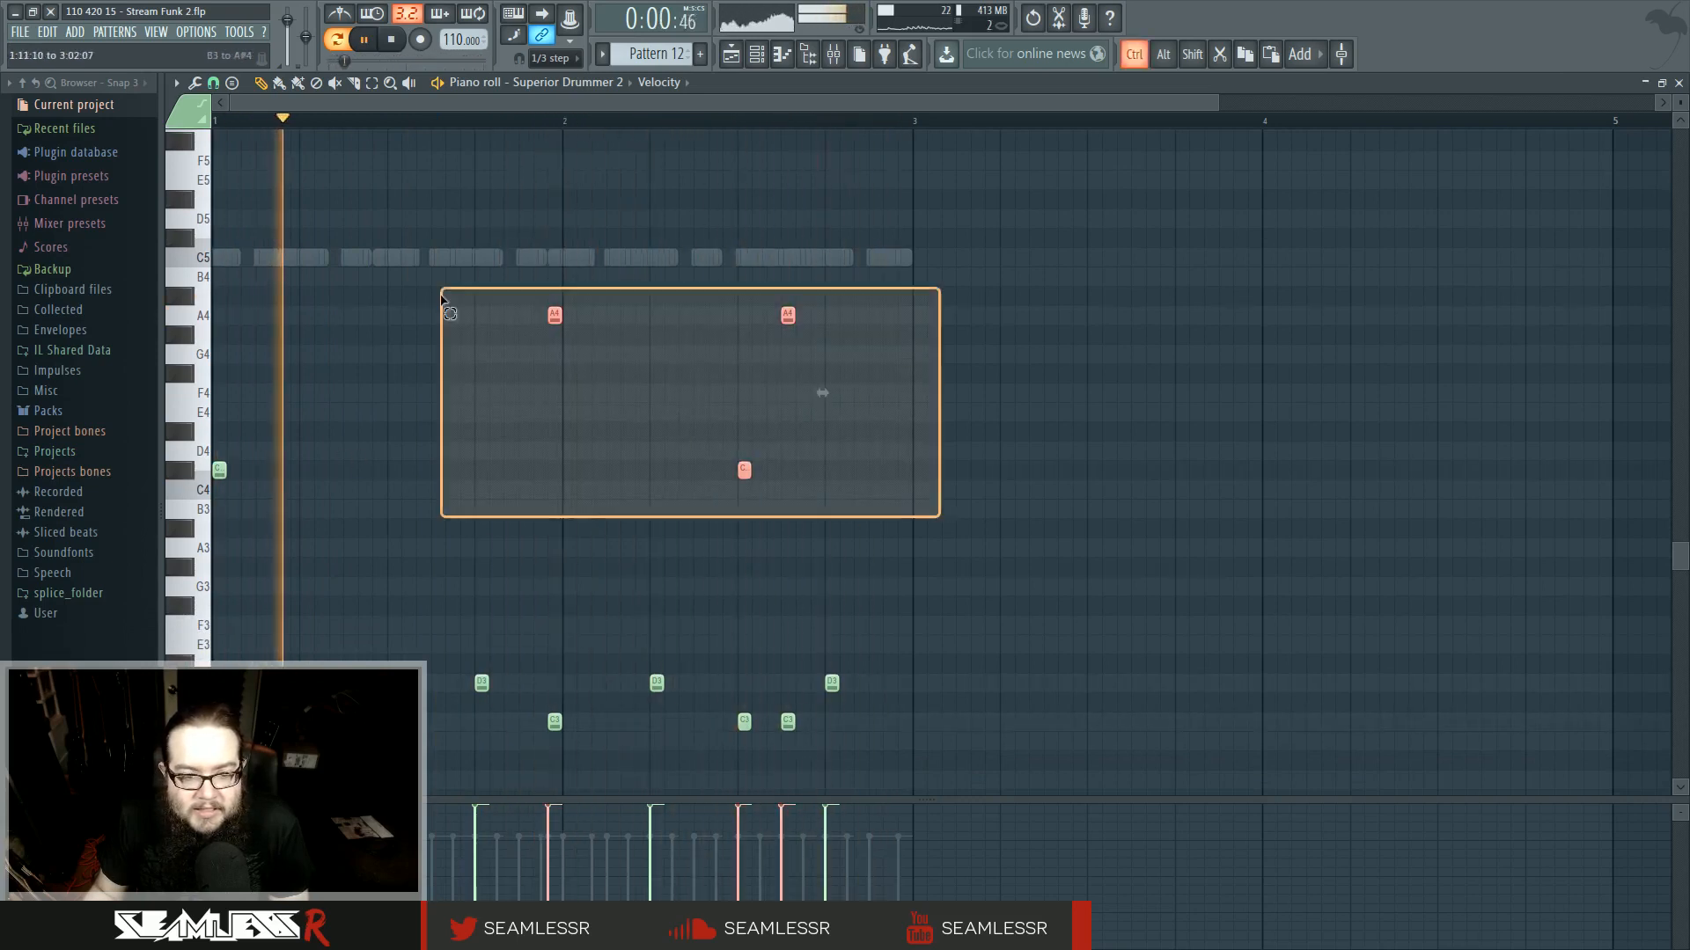
pyautogui.moveTo(542, 820); pyautogui.dragTo(797, 818)
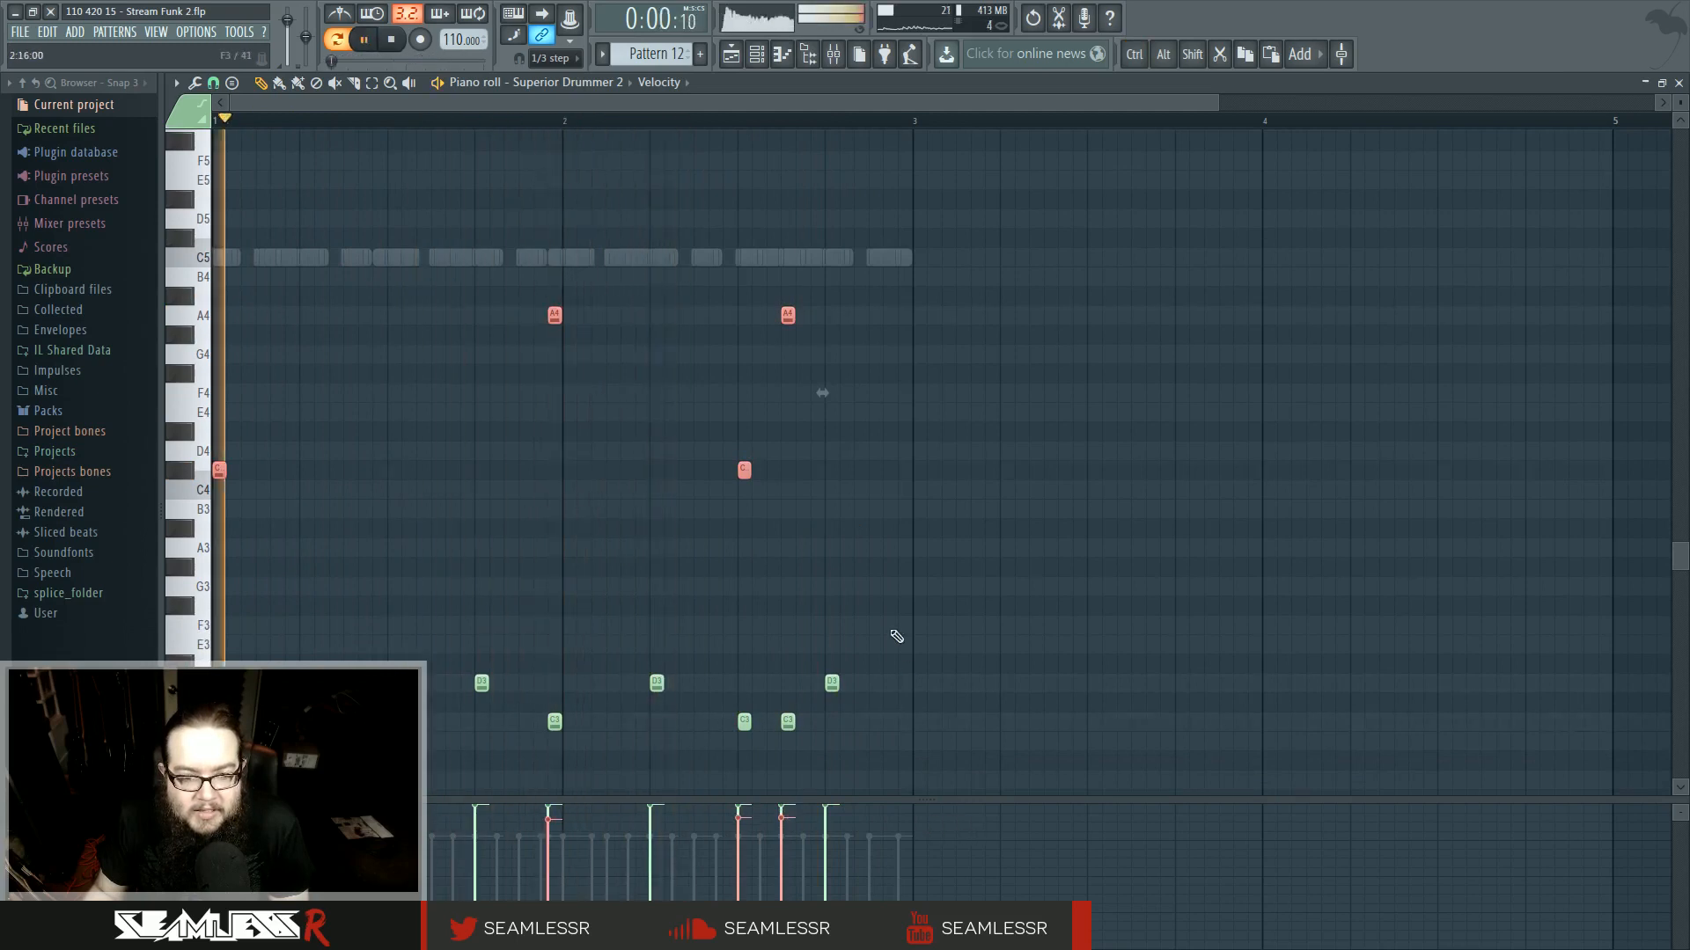
pyautogui.keyDown('ctrl'); pyautogui.click(701, 576); pyautogui.keyUp('ctrl')
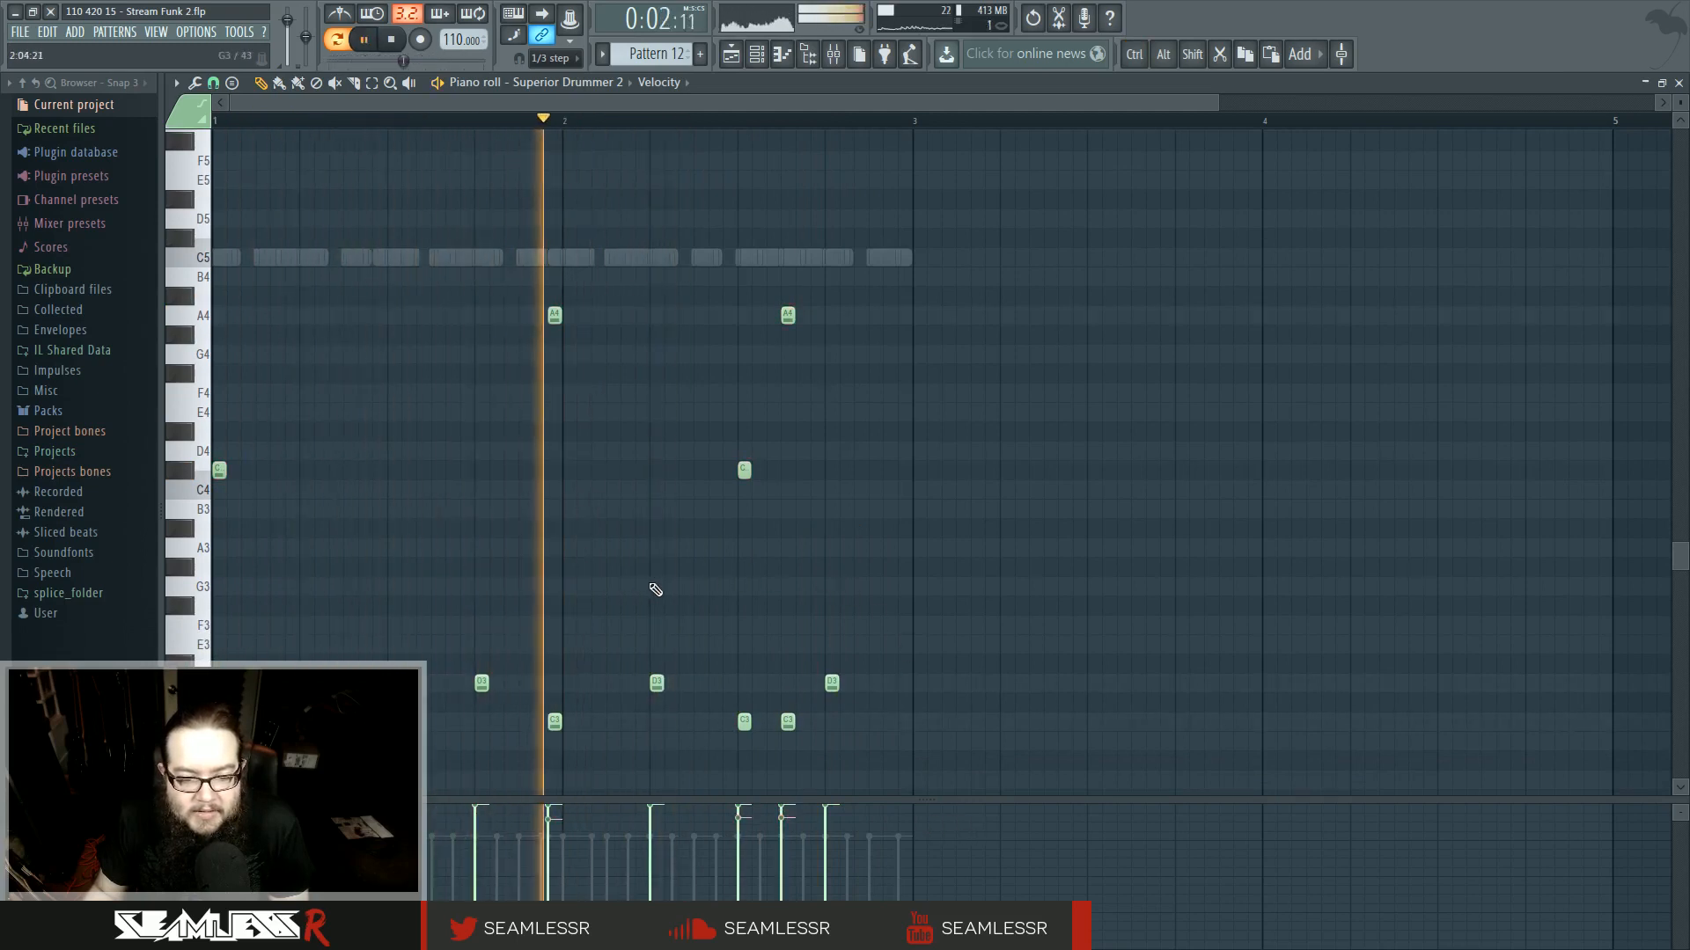
# - Select the lower D3 and C3 drum notes and draw their velocities to an even level
pyautogui.scroll(-1, 667, 545)
pyautogui.moveTo(906, 715); pyautogui.dragTo(298, 614)
pyautogui.moveTo(295, 831); pyautogui.dragTo(836, 826)
pyautogui.moveTo(295, 814)
pyautogui.mouseDown()
pyautogui.moveTo(933, 820)
pyautogui.moveTo(298, 824)
pyautogui.mouseUp()
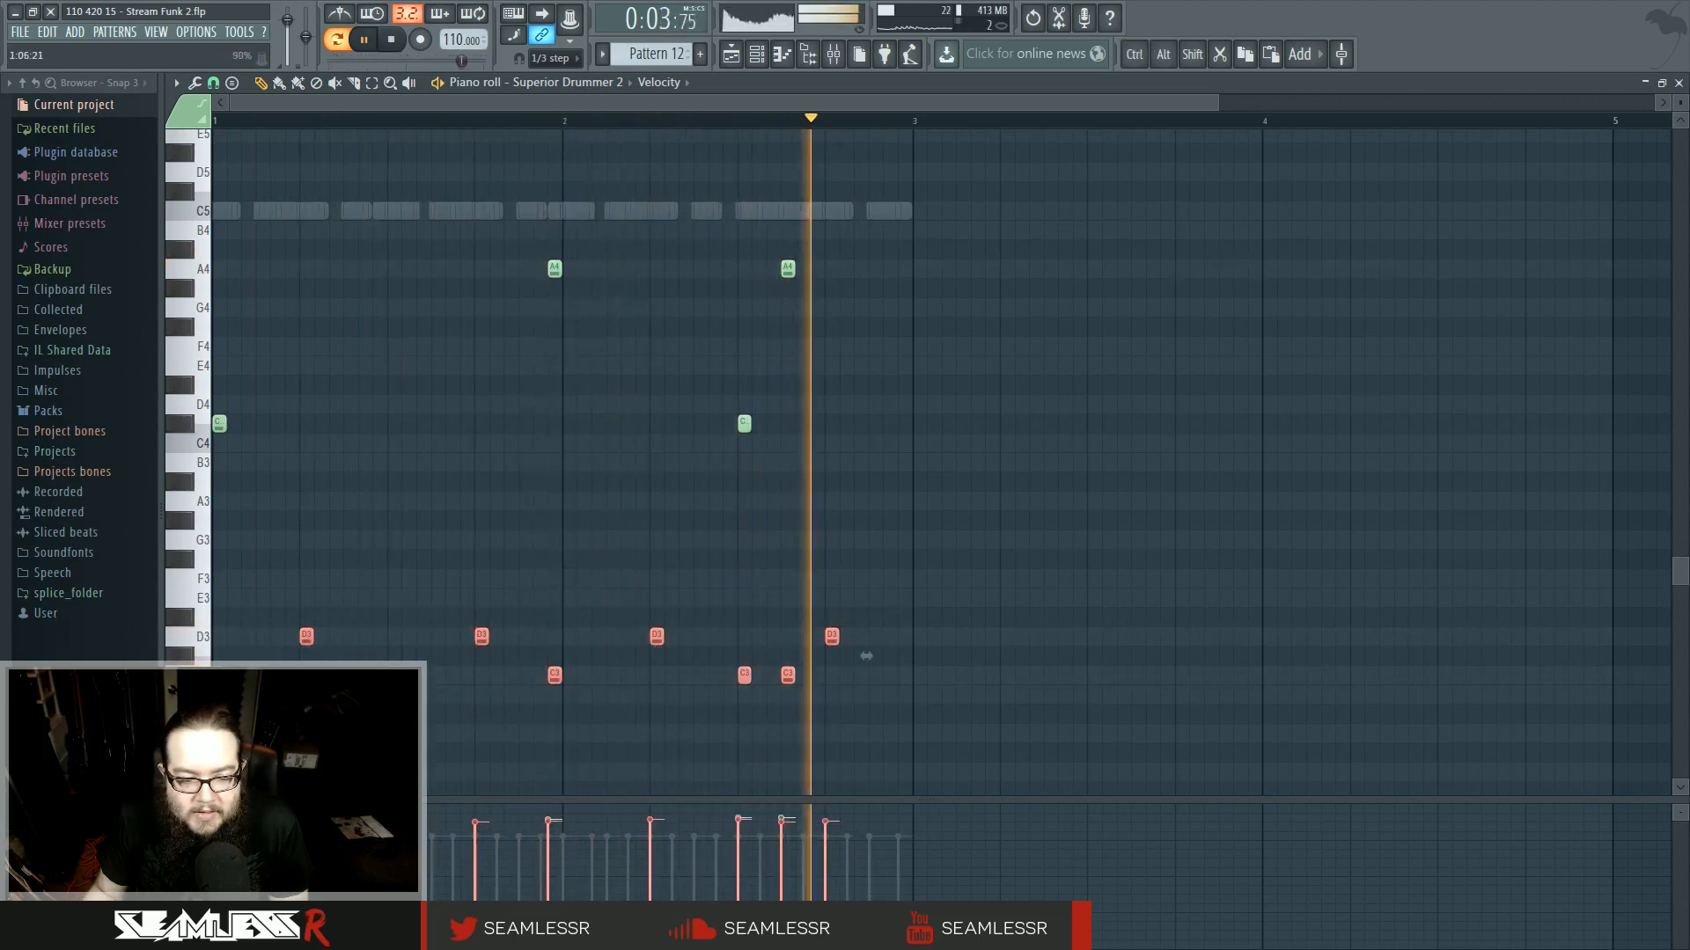
pyautogui.keyDown('ctrl'); pyautogui.click(526, 480); pyautogui.keyUp('ctrl')
pyautogui.scroll(3, 692, 197)
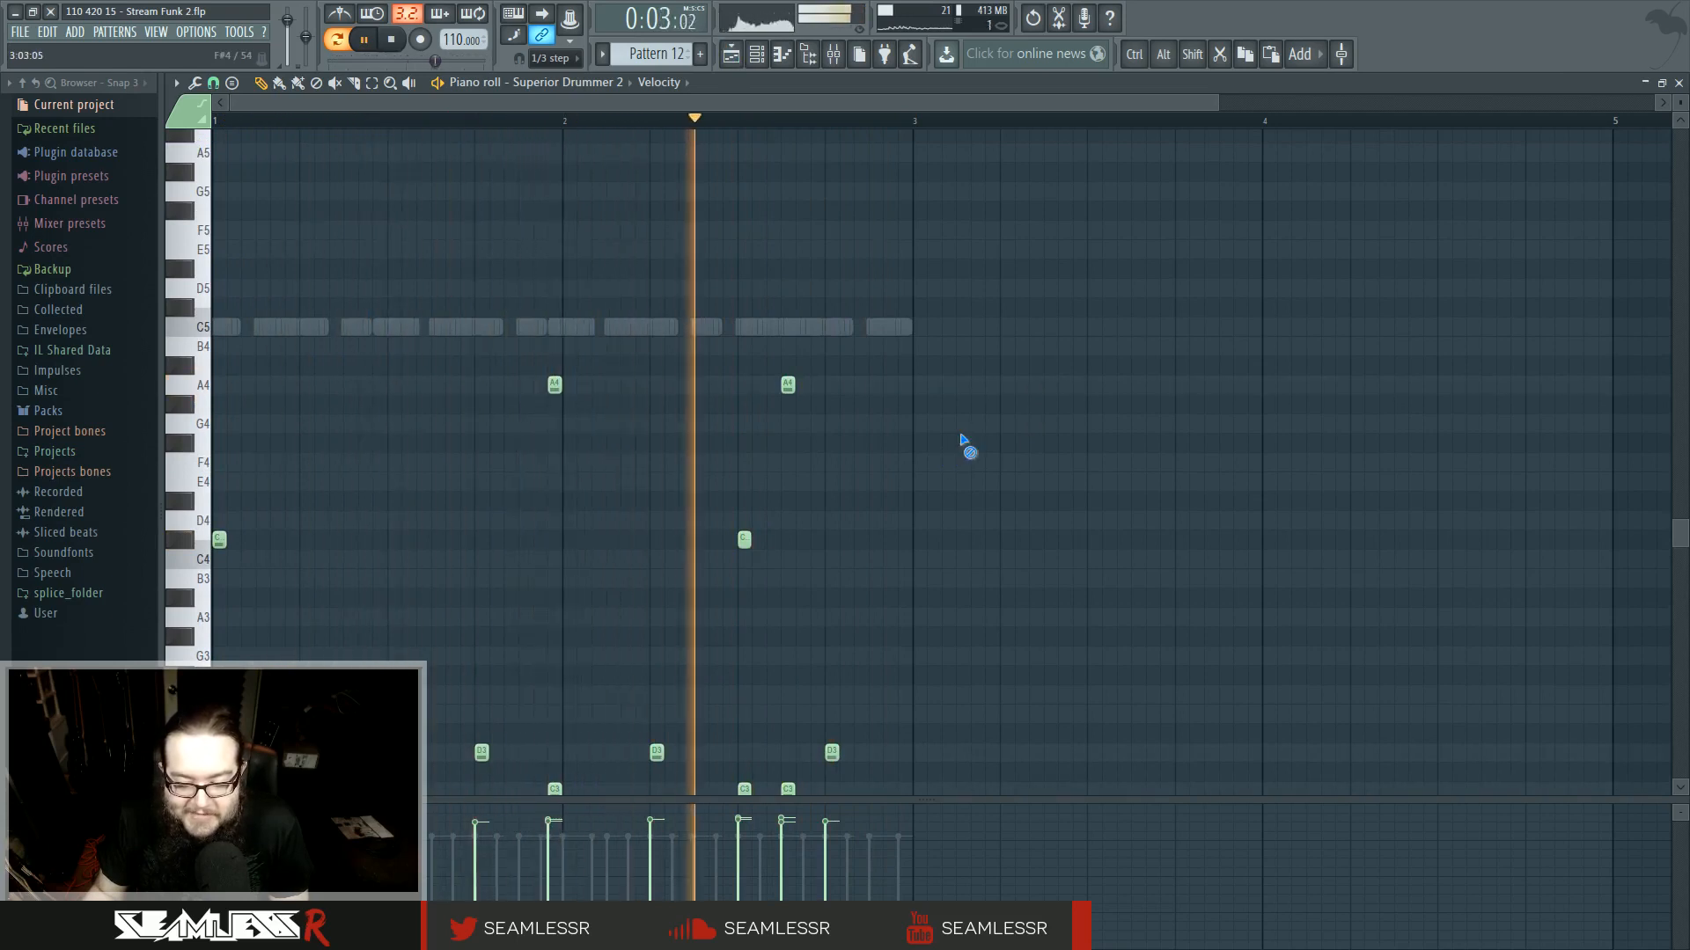
# - Audition Pattern 12 and inspect the BT-Hat Gr8 2 and BT-Hat Kicker 3 sample channels
pyautogui.scroll(-1, 966, 445)
pyautogui.press('space')
pyautogui.press('space')
pyautogui.press('space')
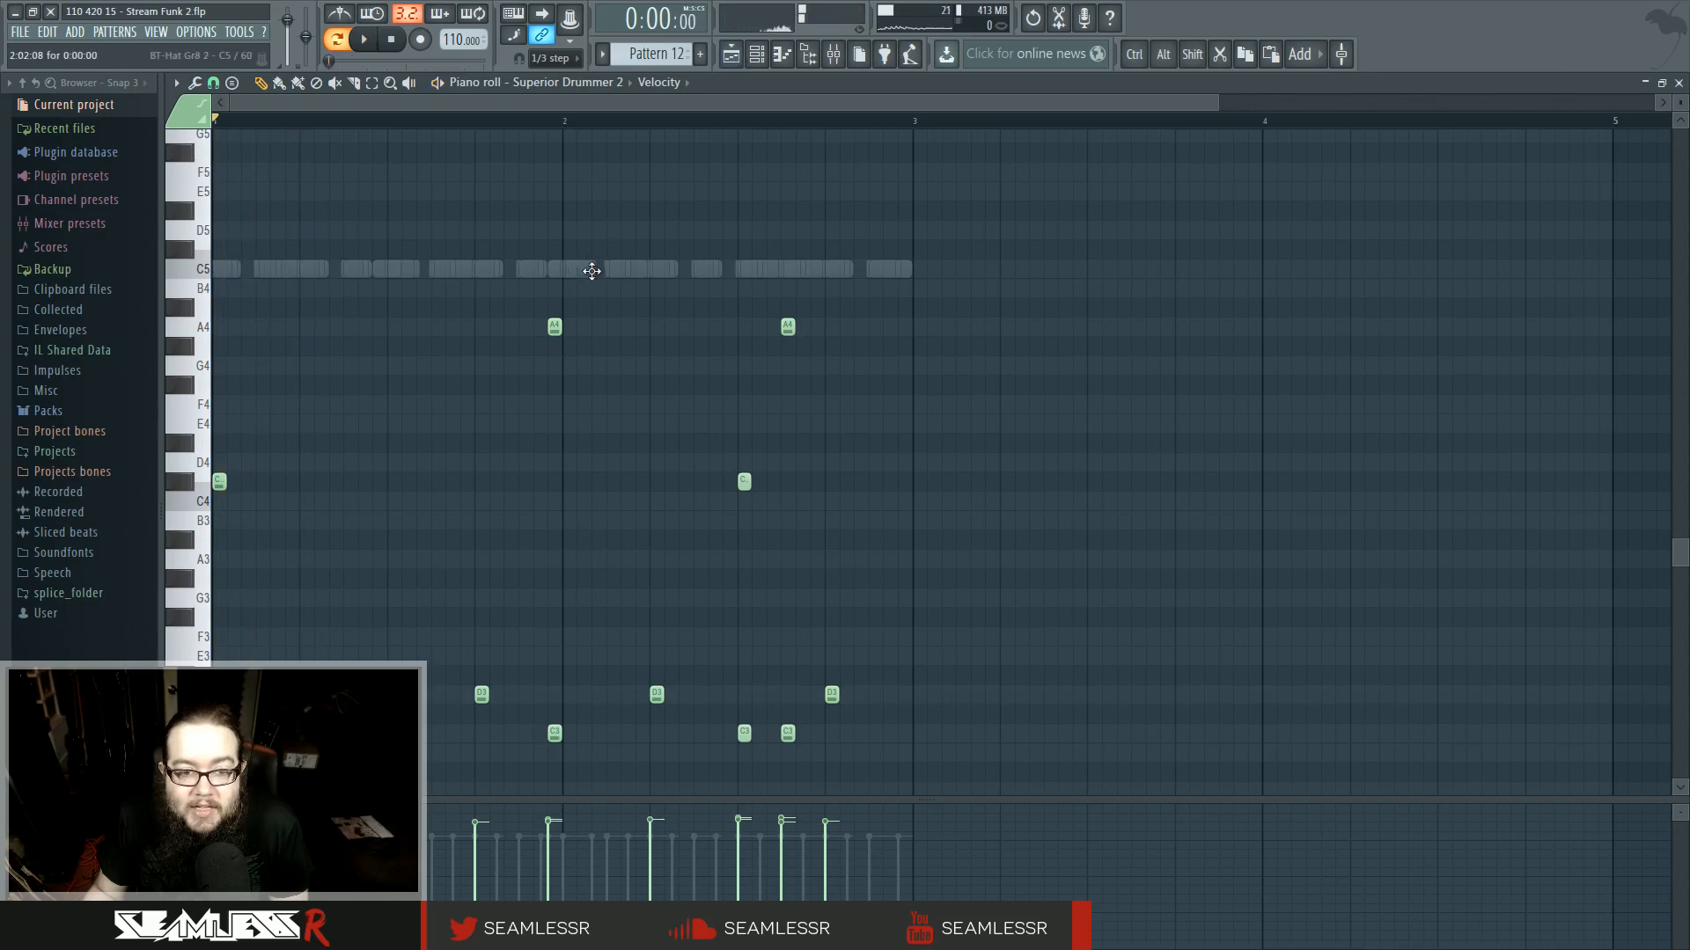
pyautogui.doubleClick(580, 269)
pyautogui.click(758, 54)
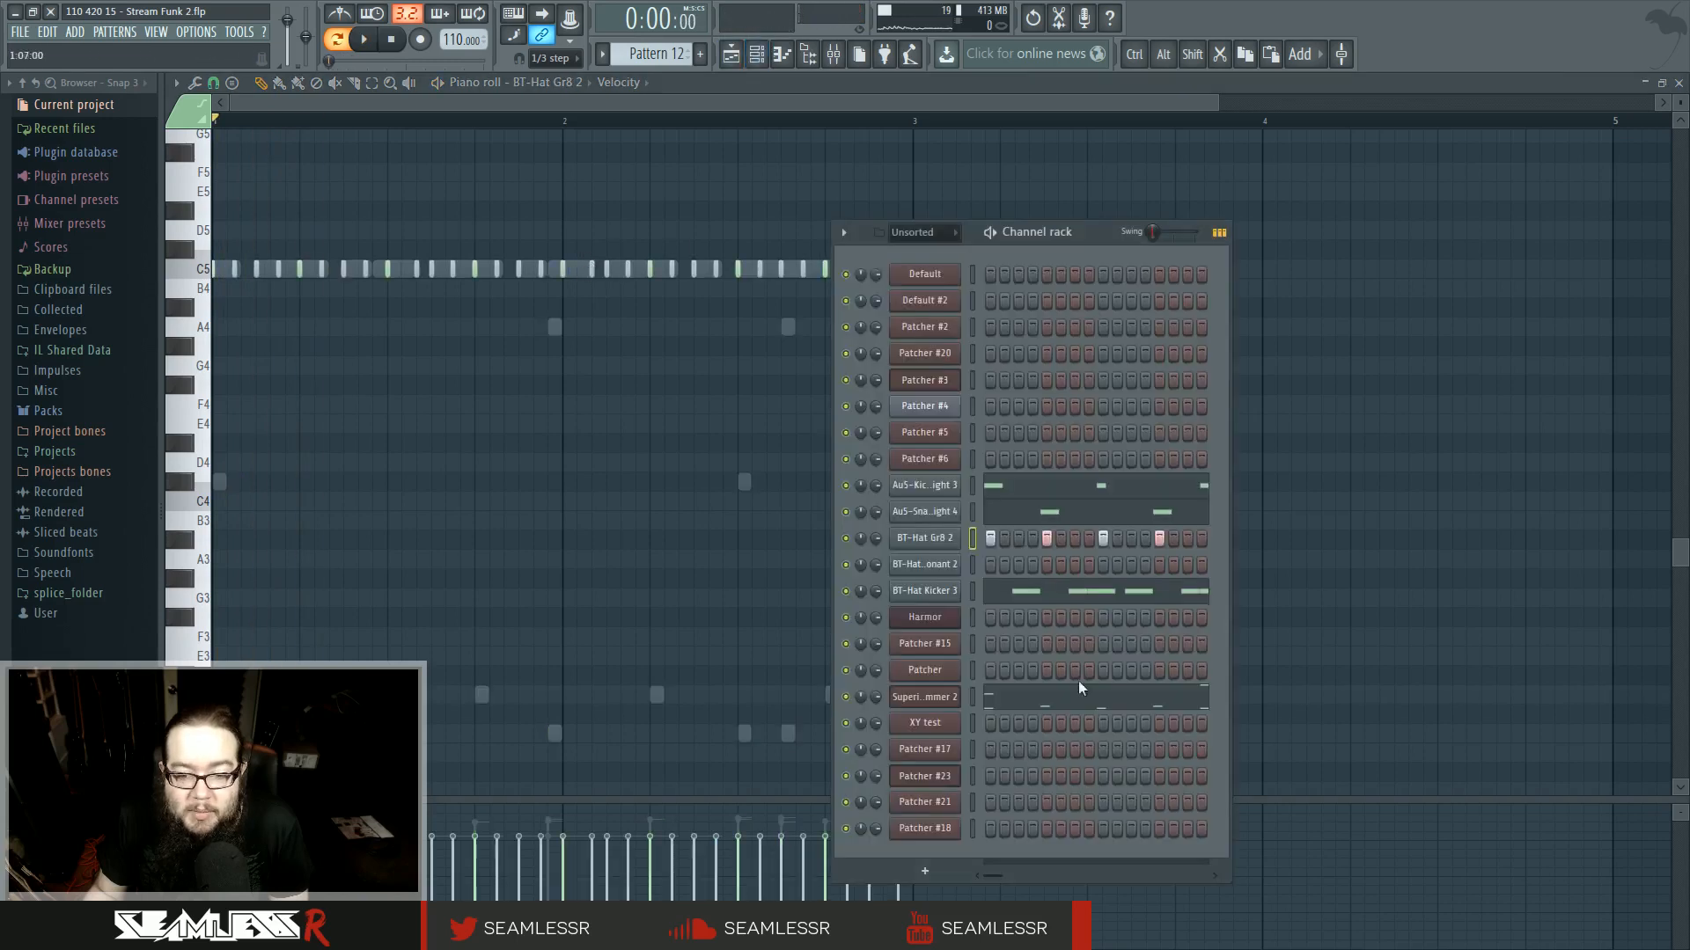
pyautogui.click(933, 541)
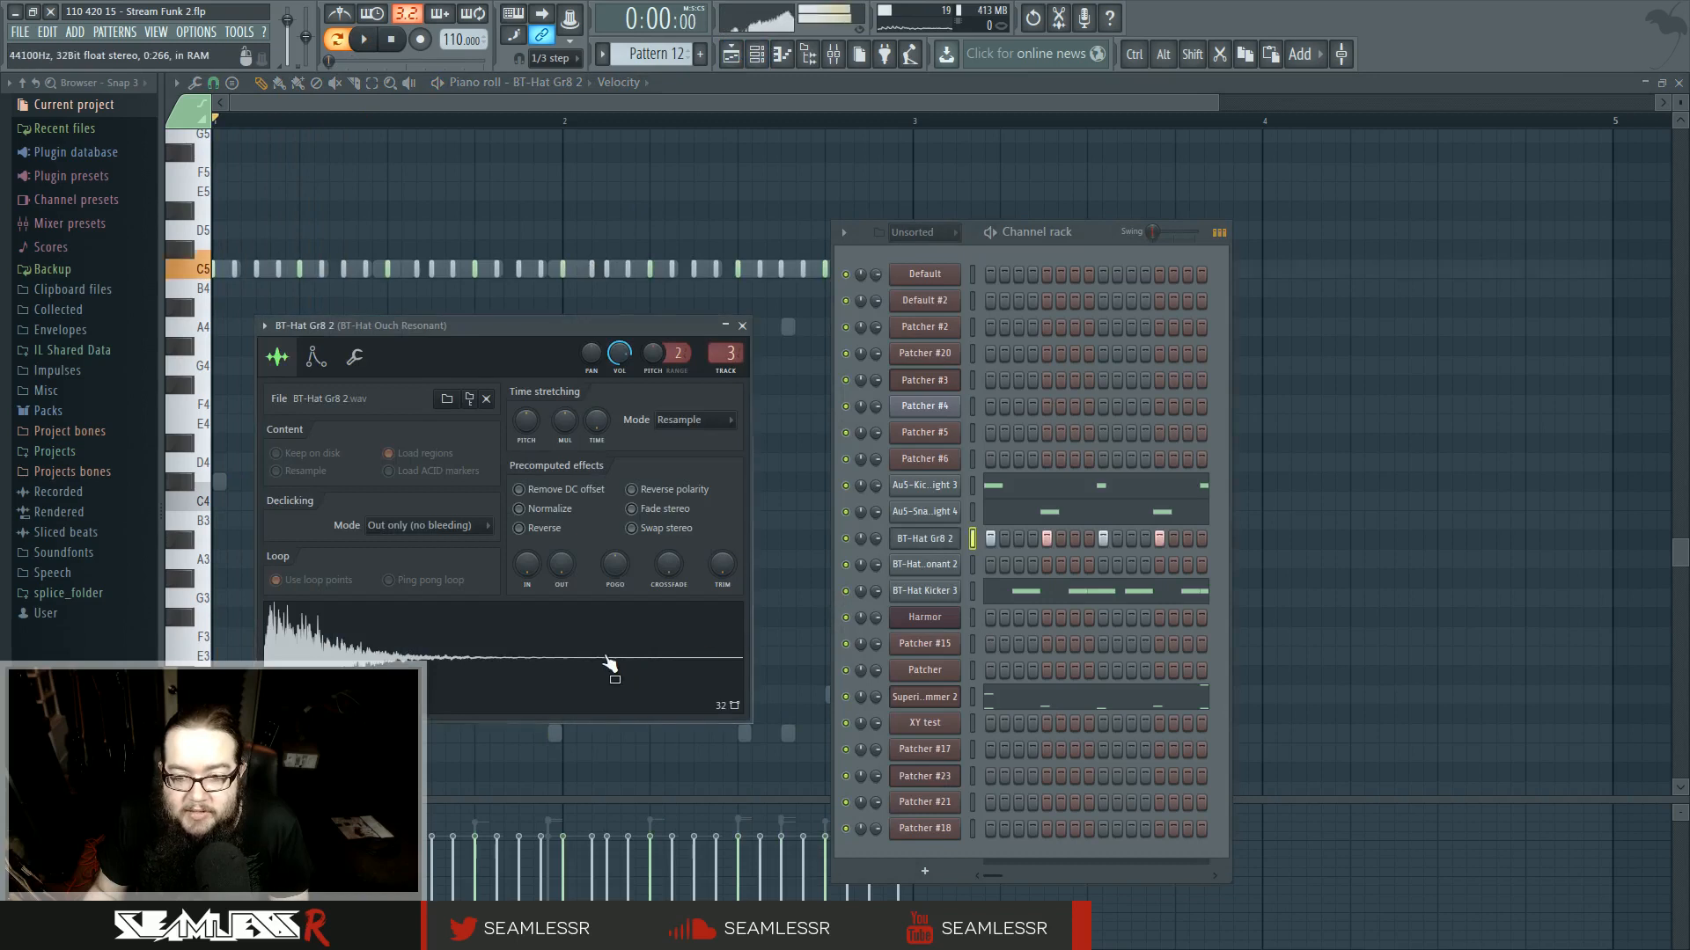
pyautogui.click(942, 592)
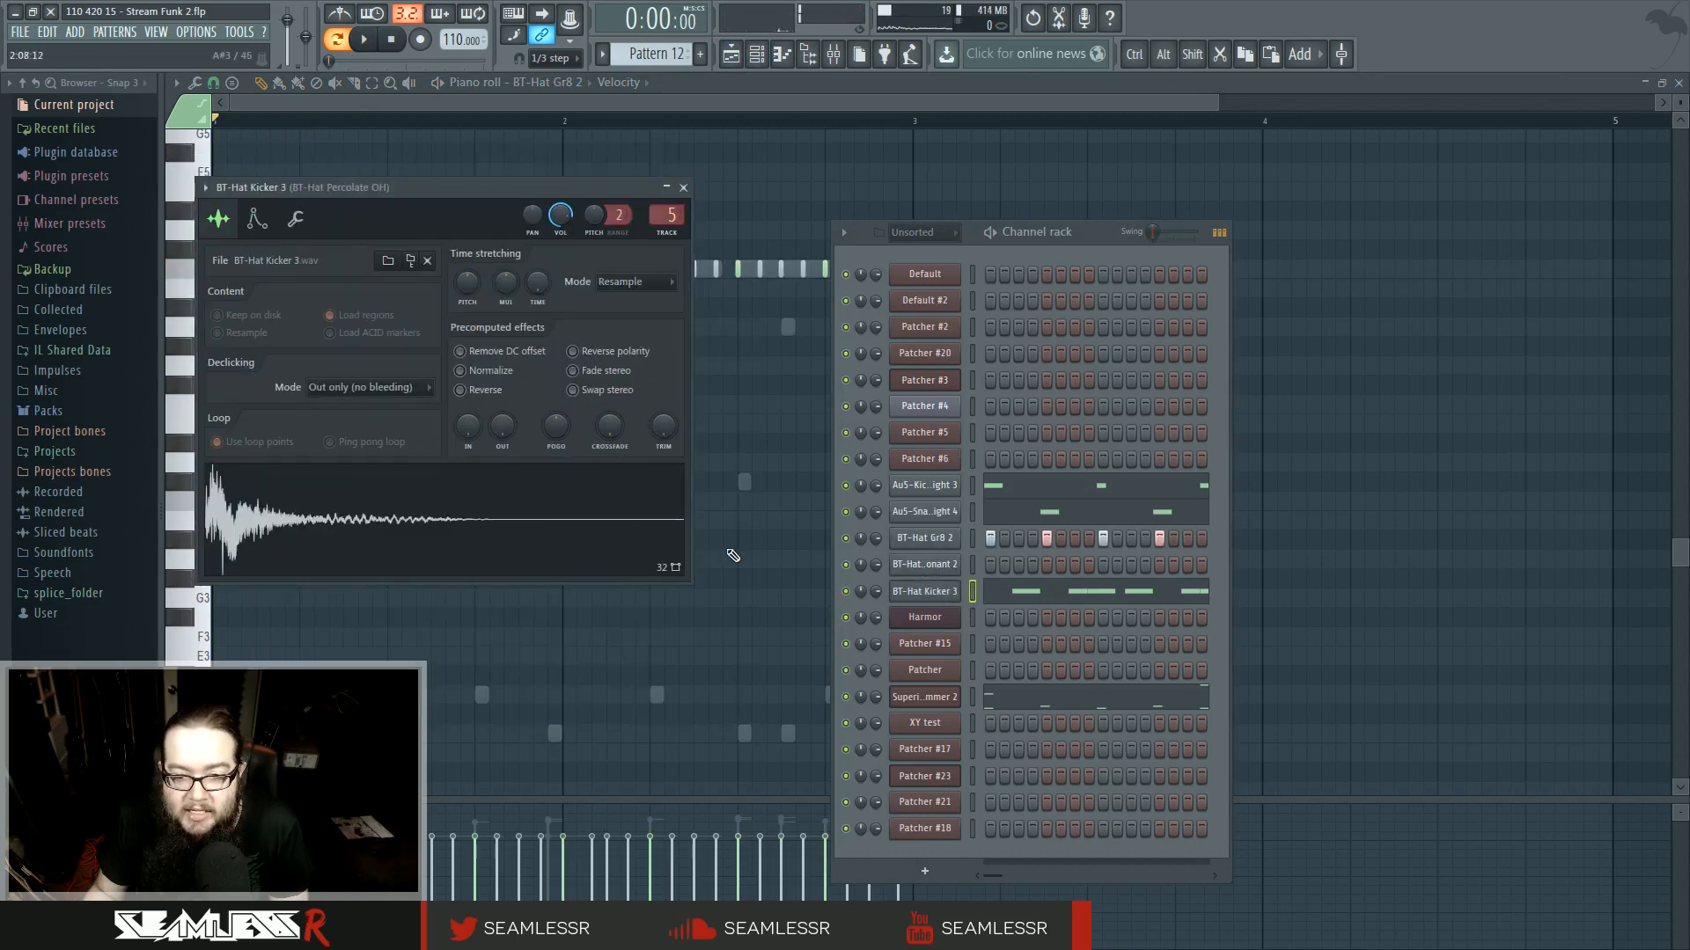
pyautogui.click(990, 698)
# - Preview the Superior Drummer 2 kit sounds and open its plugin window
pyautogui.click(181, 551)
pyautogui.click(181, 551)
pyautogui.click(180, 551)
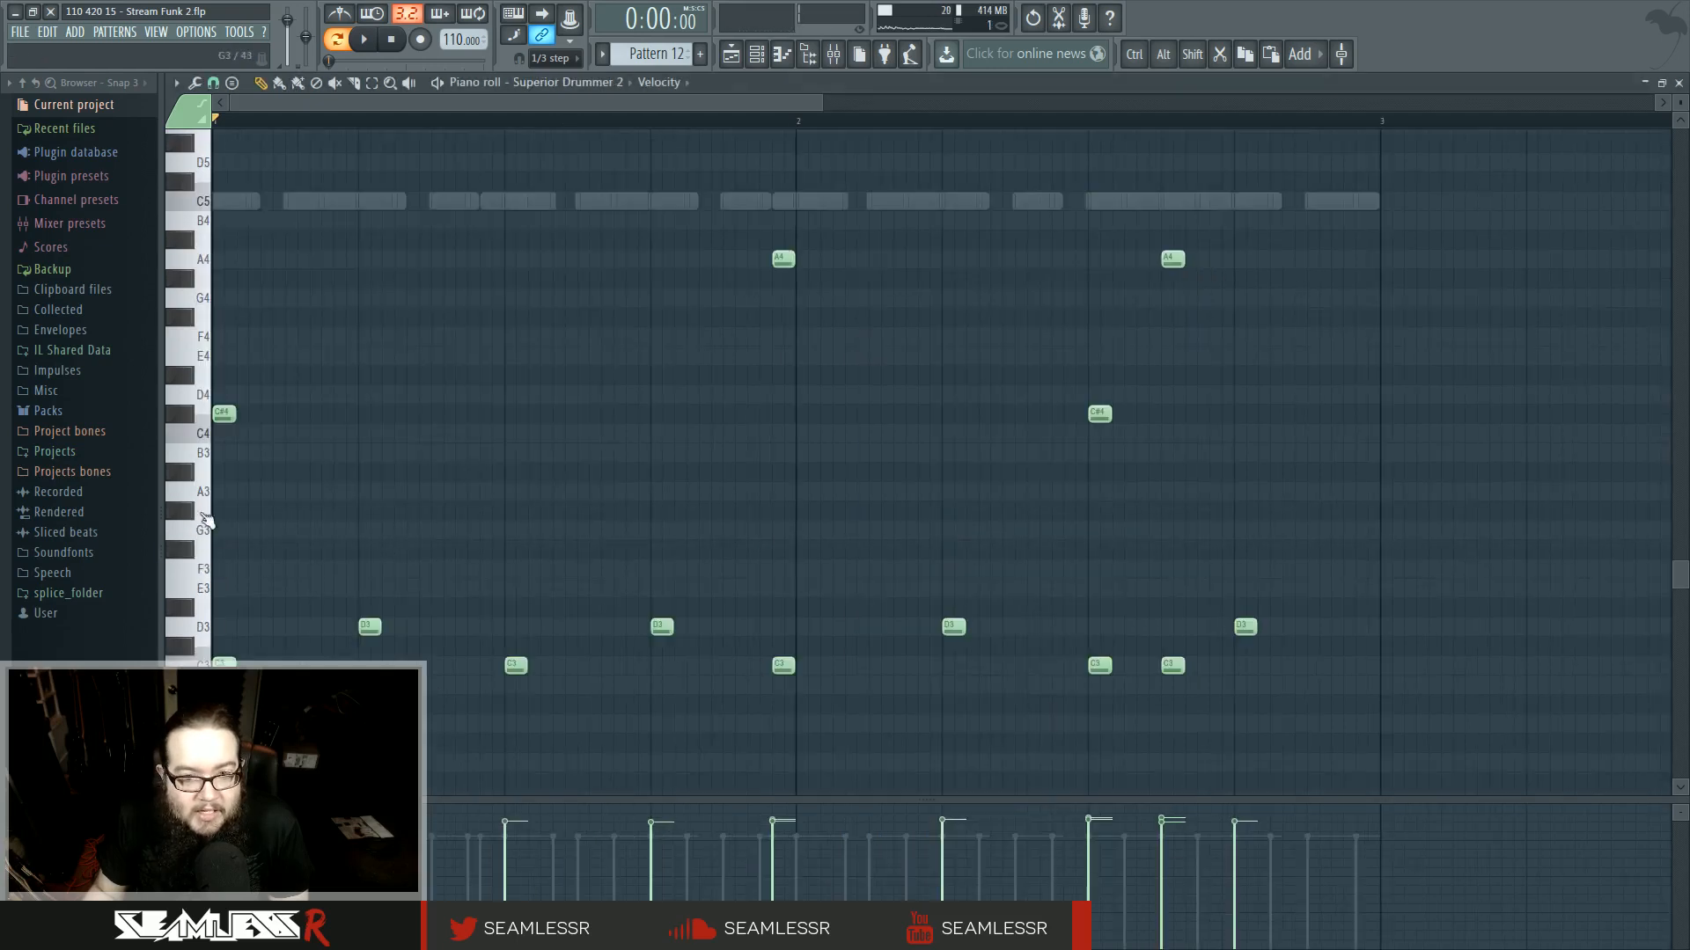
pyautogui.click(756, 54)
pyautogui.click(936, 704)
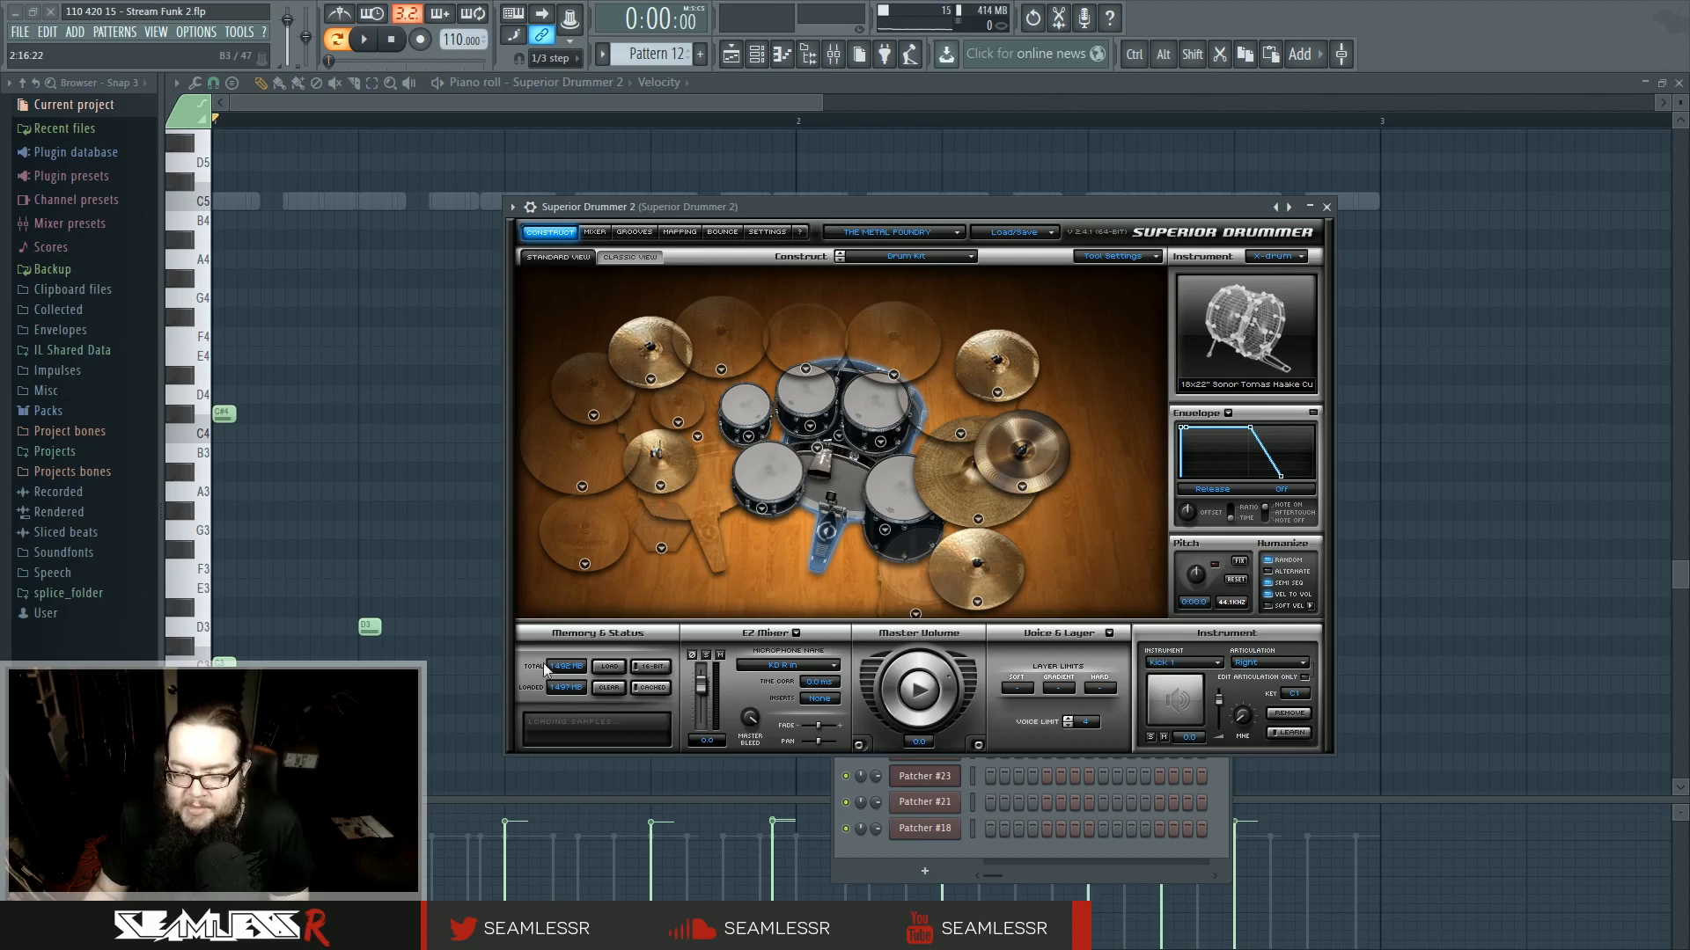
pyautogui.click(1327, 206)
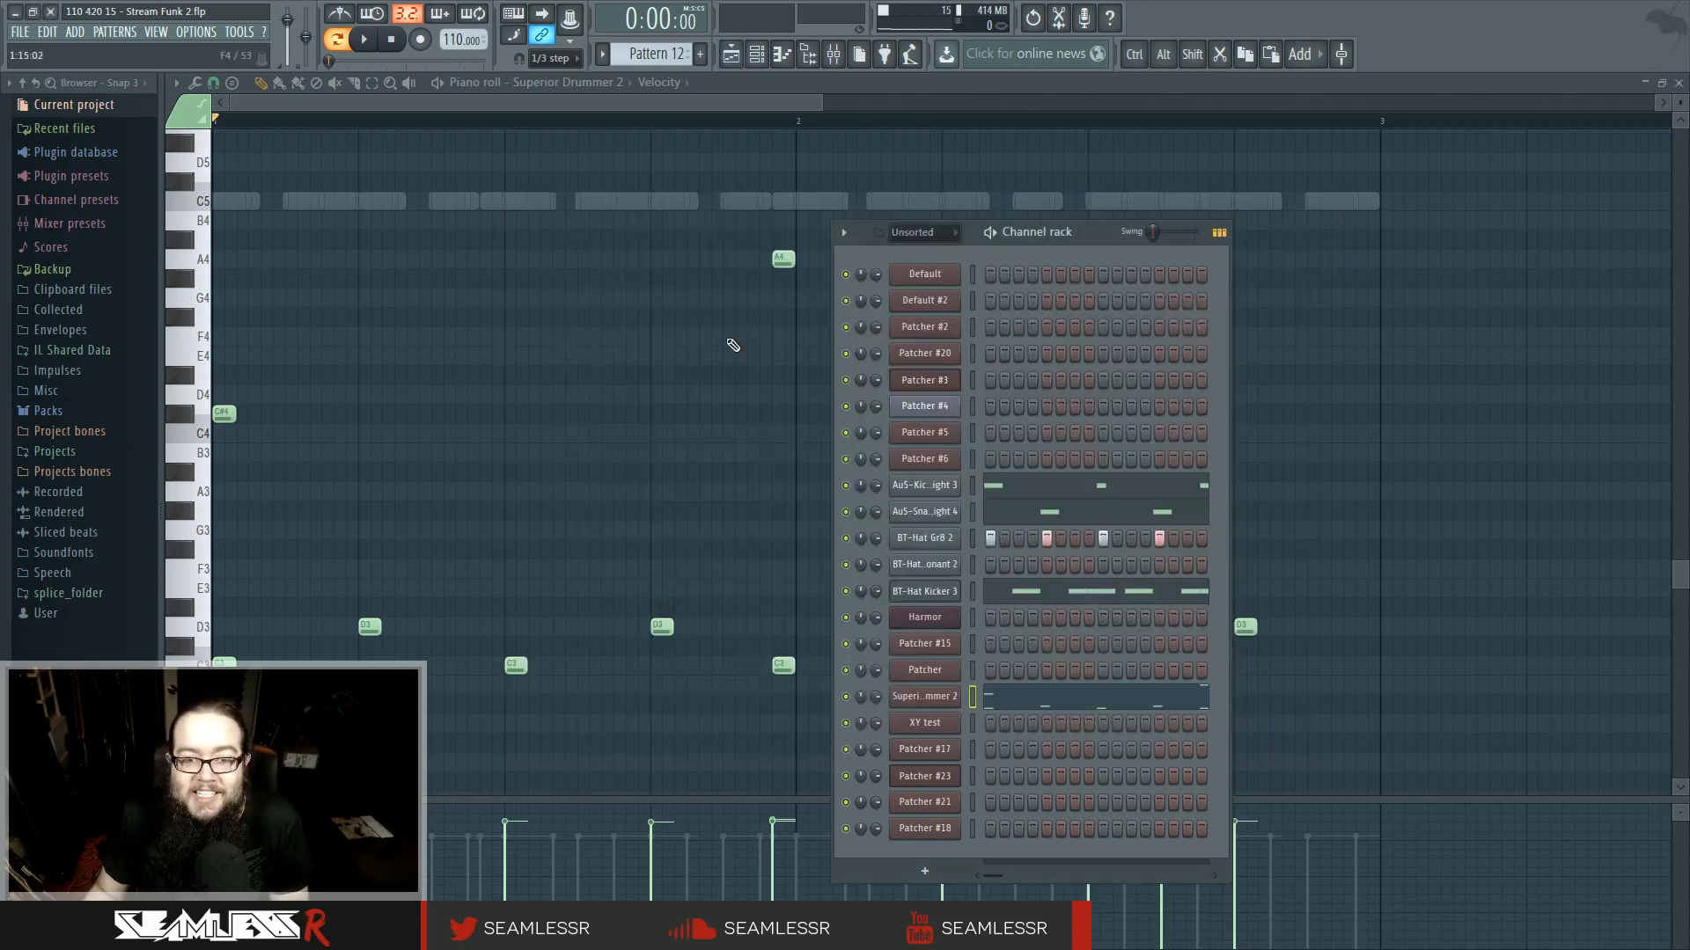
pyautogui.press('space')
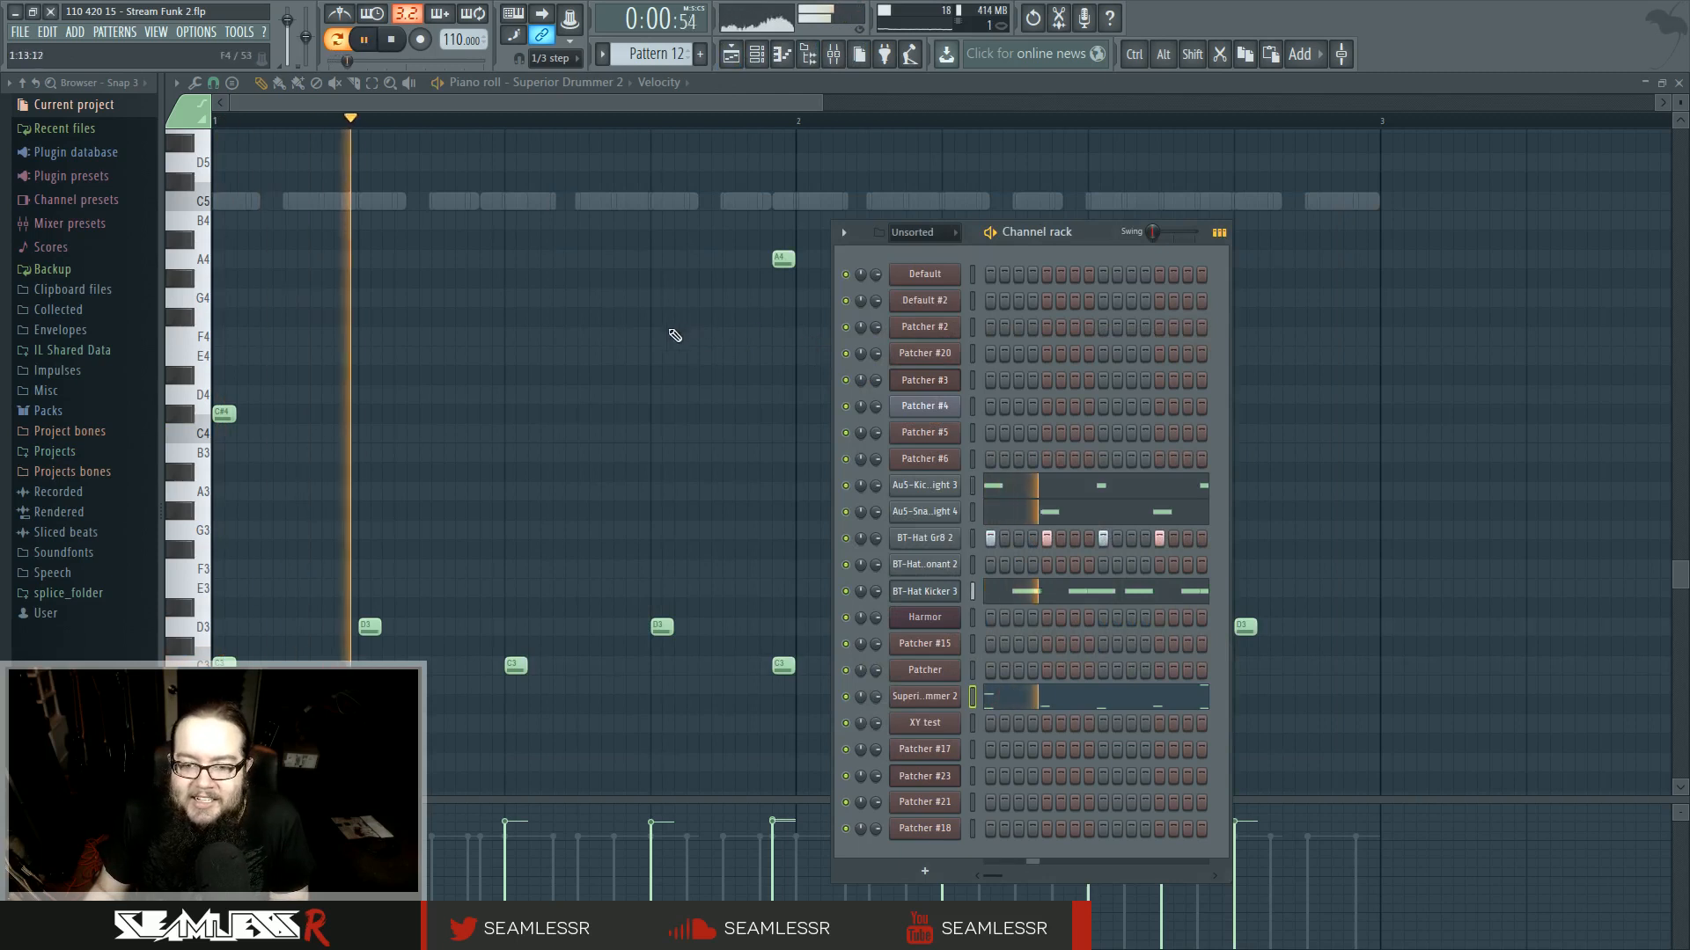
pyautogui.click(192, 555)
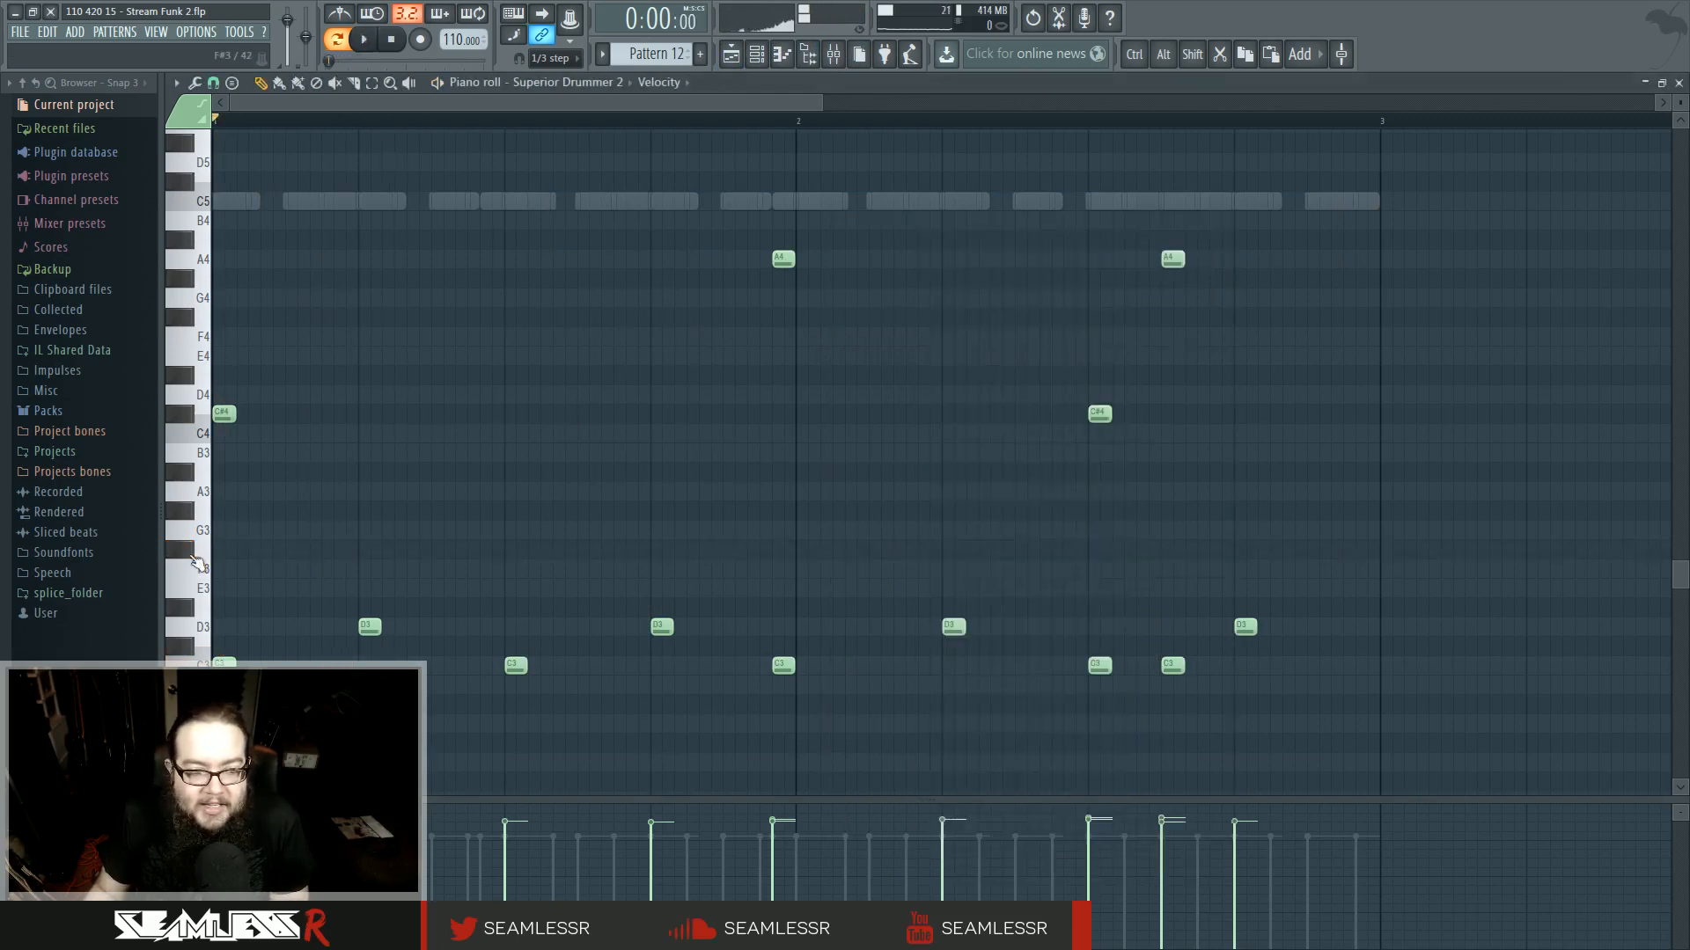
pyautogui.scroll(3, 408, 528)
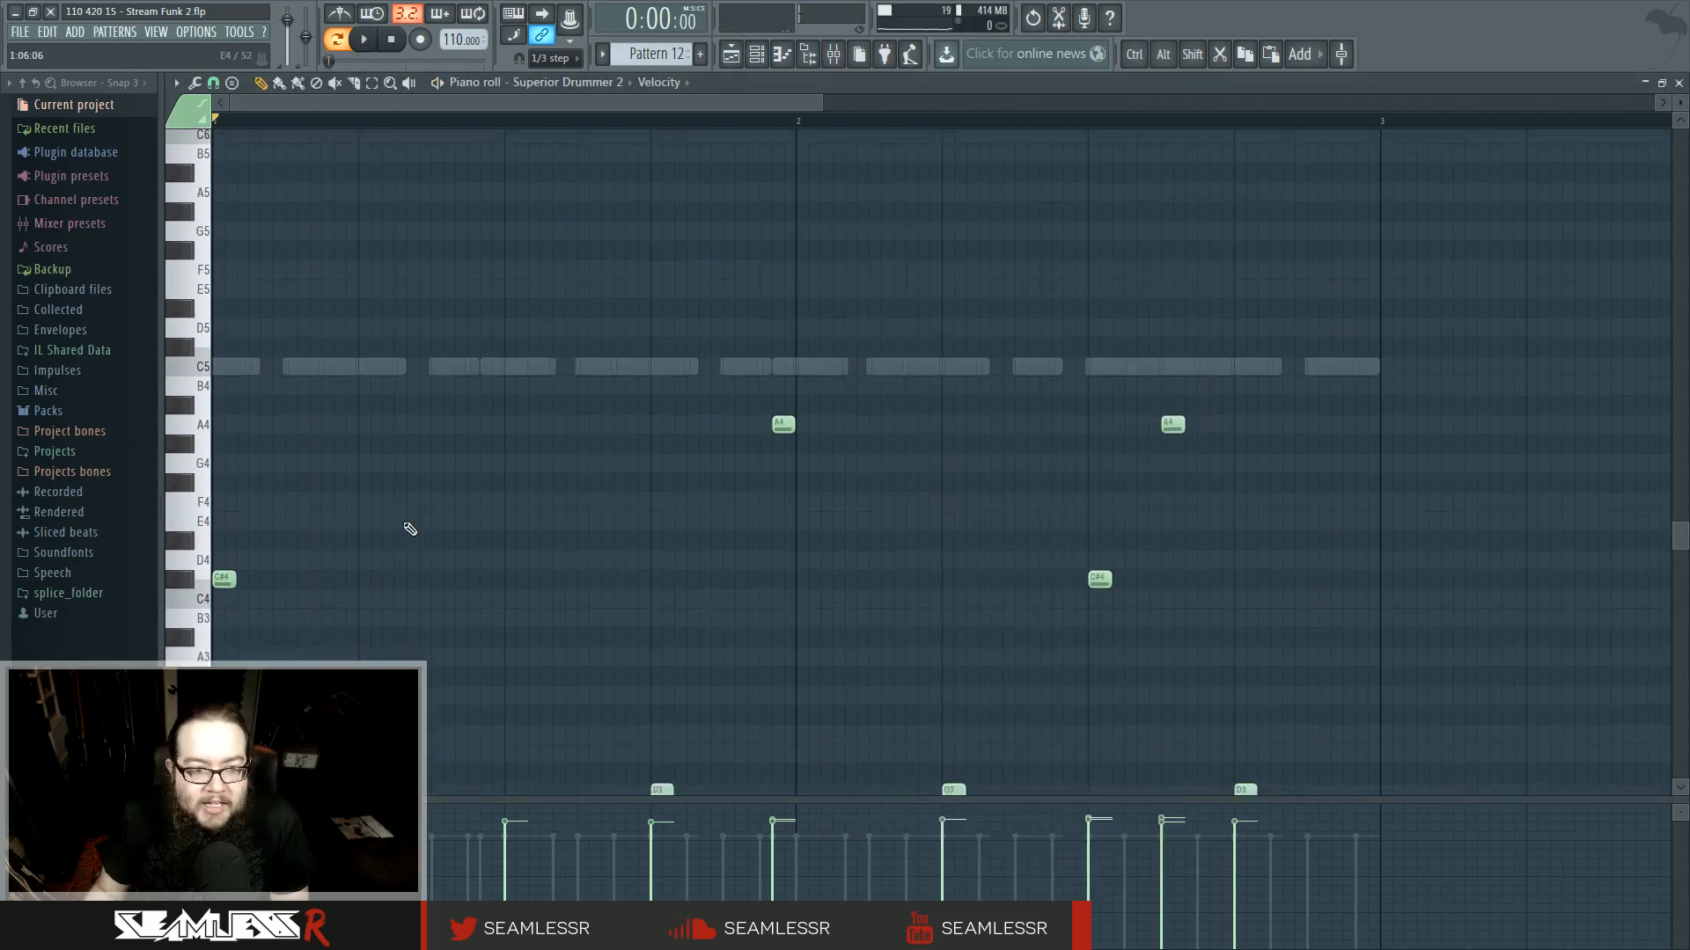
# - Cut all steps of the three BT-Hat channels out of Pattern 12
pyautogui.click(756, 54)
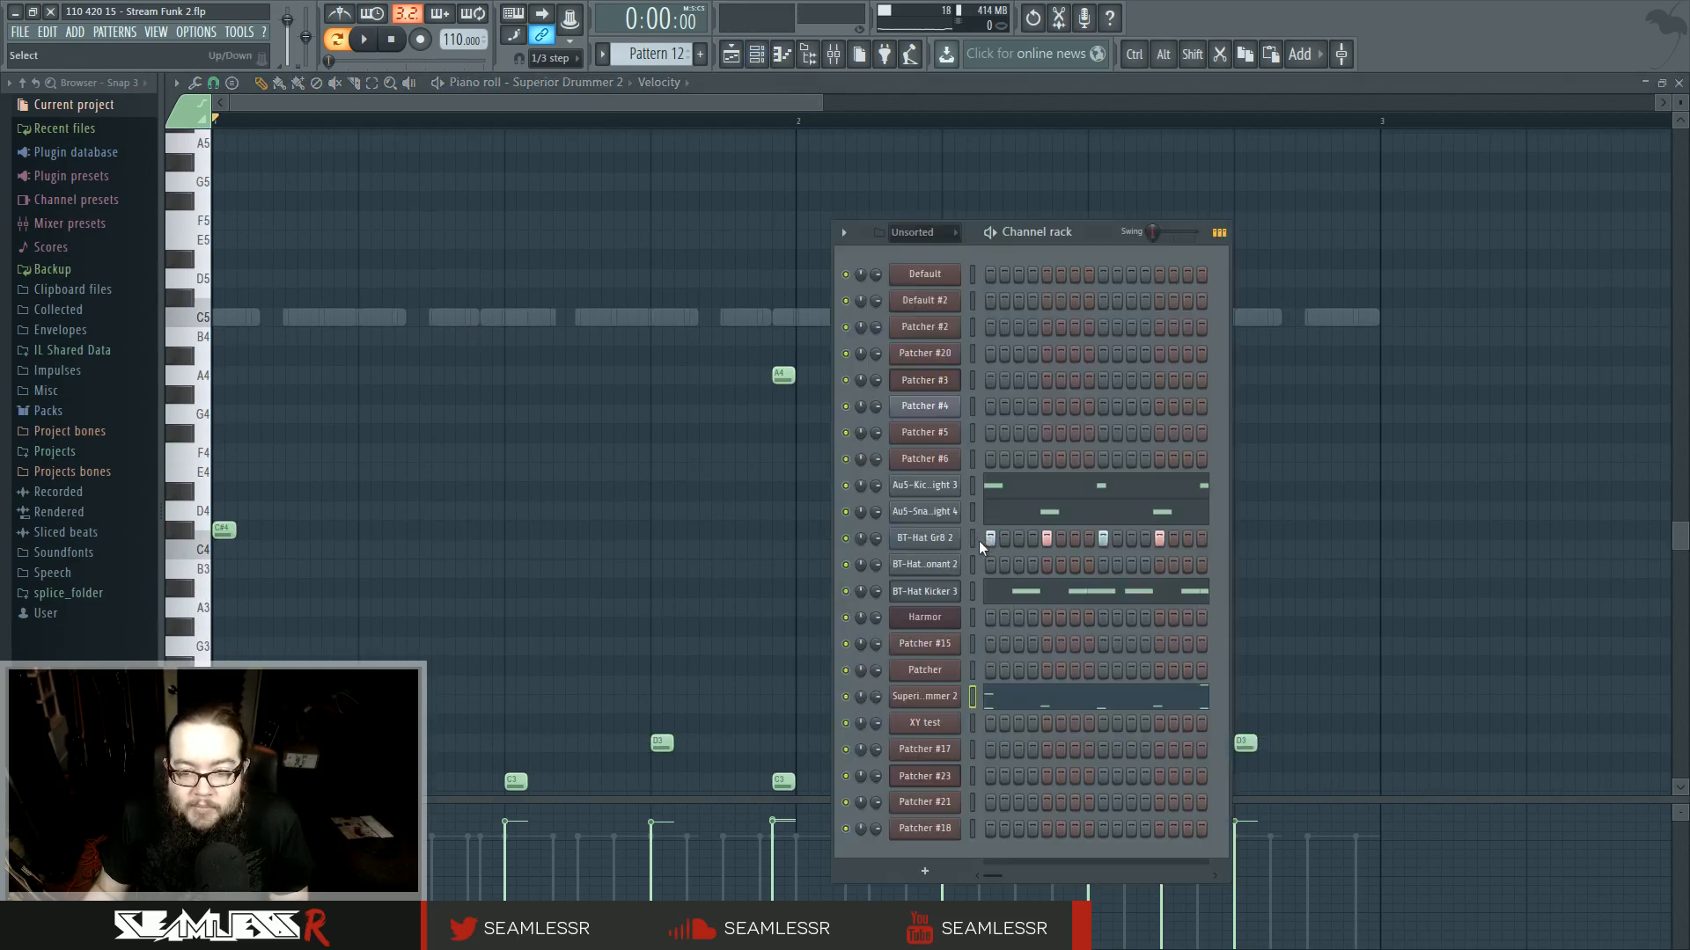
pyautogui.moveTo(973, 538); pyautogui.dragTo(980, 590)
pyautogui.press('ctrl')
pyautogui.hotkey('ctrl', 'x')
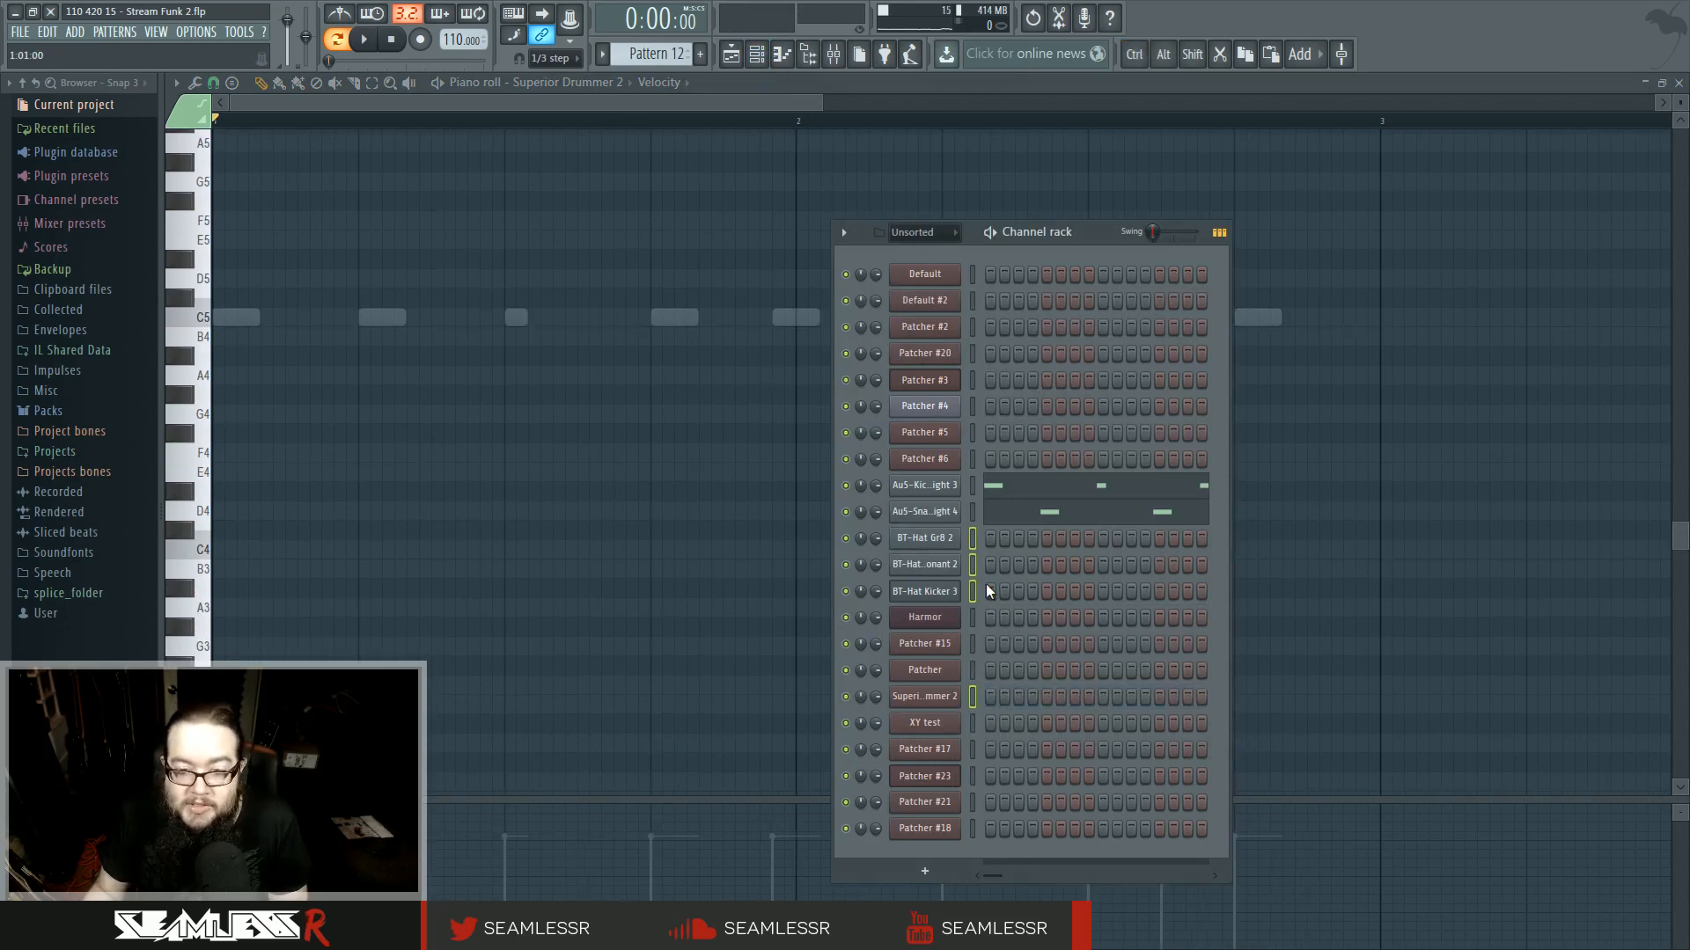
pyautogui.hotkey('ctrl', 'alt', 'z')
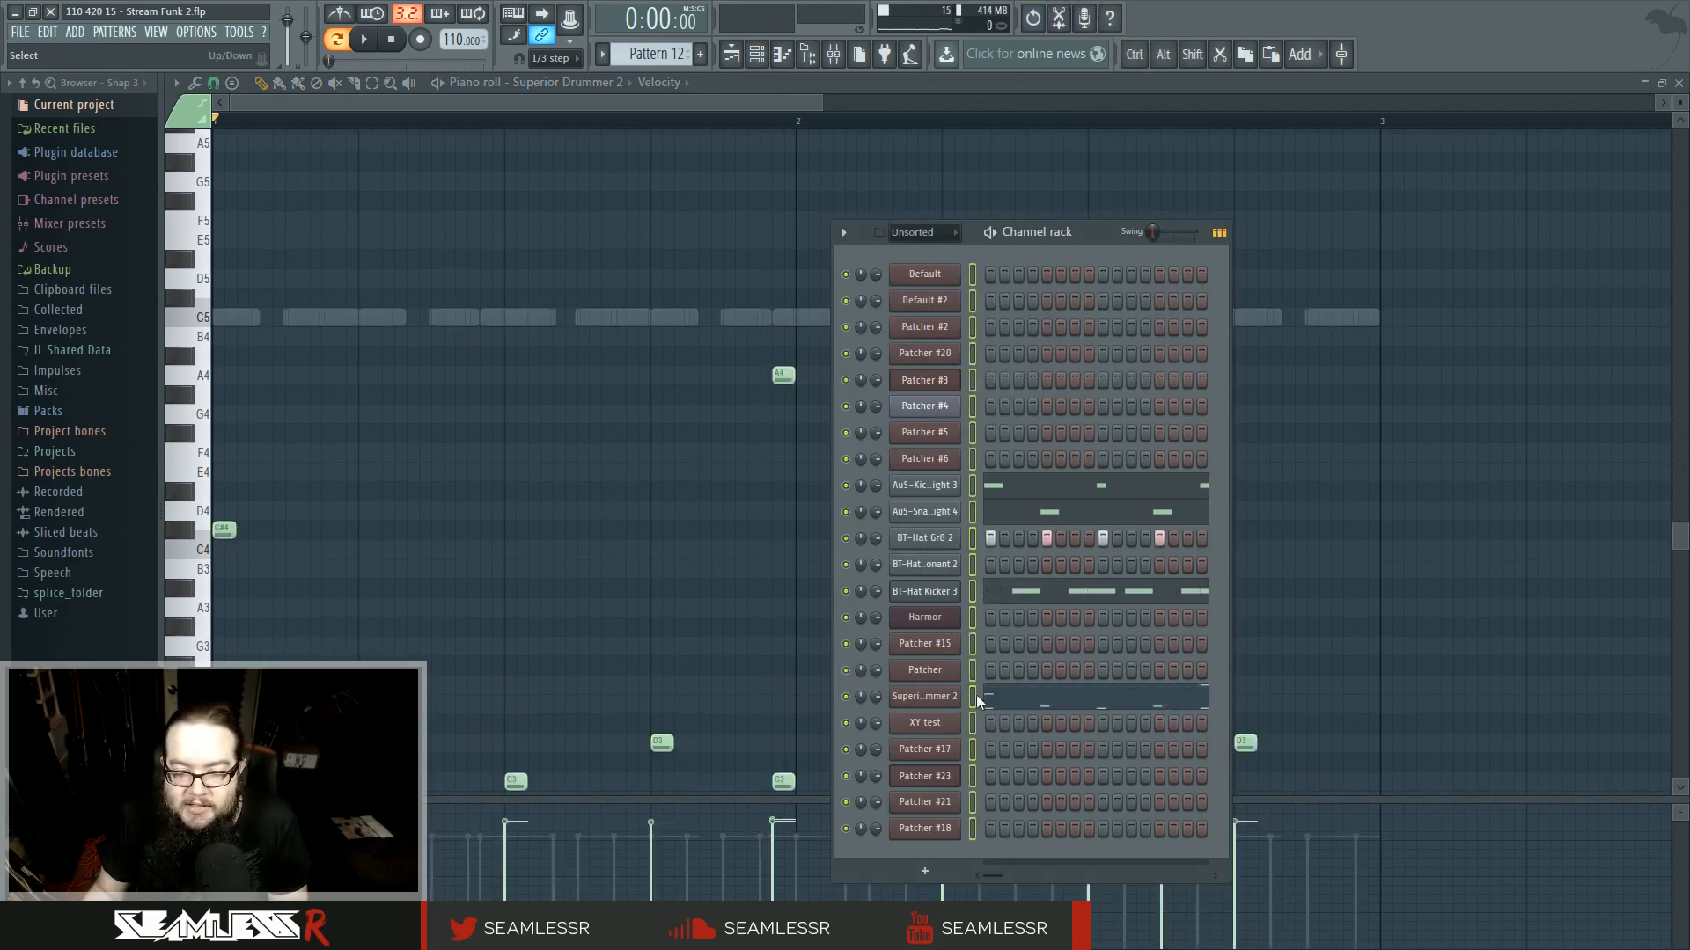
pyautogui.hotkey('ctrl', 'z')
pyautogui.hotkey('ctrl', 'z')
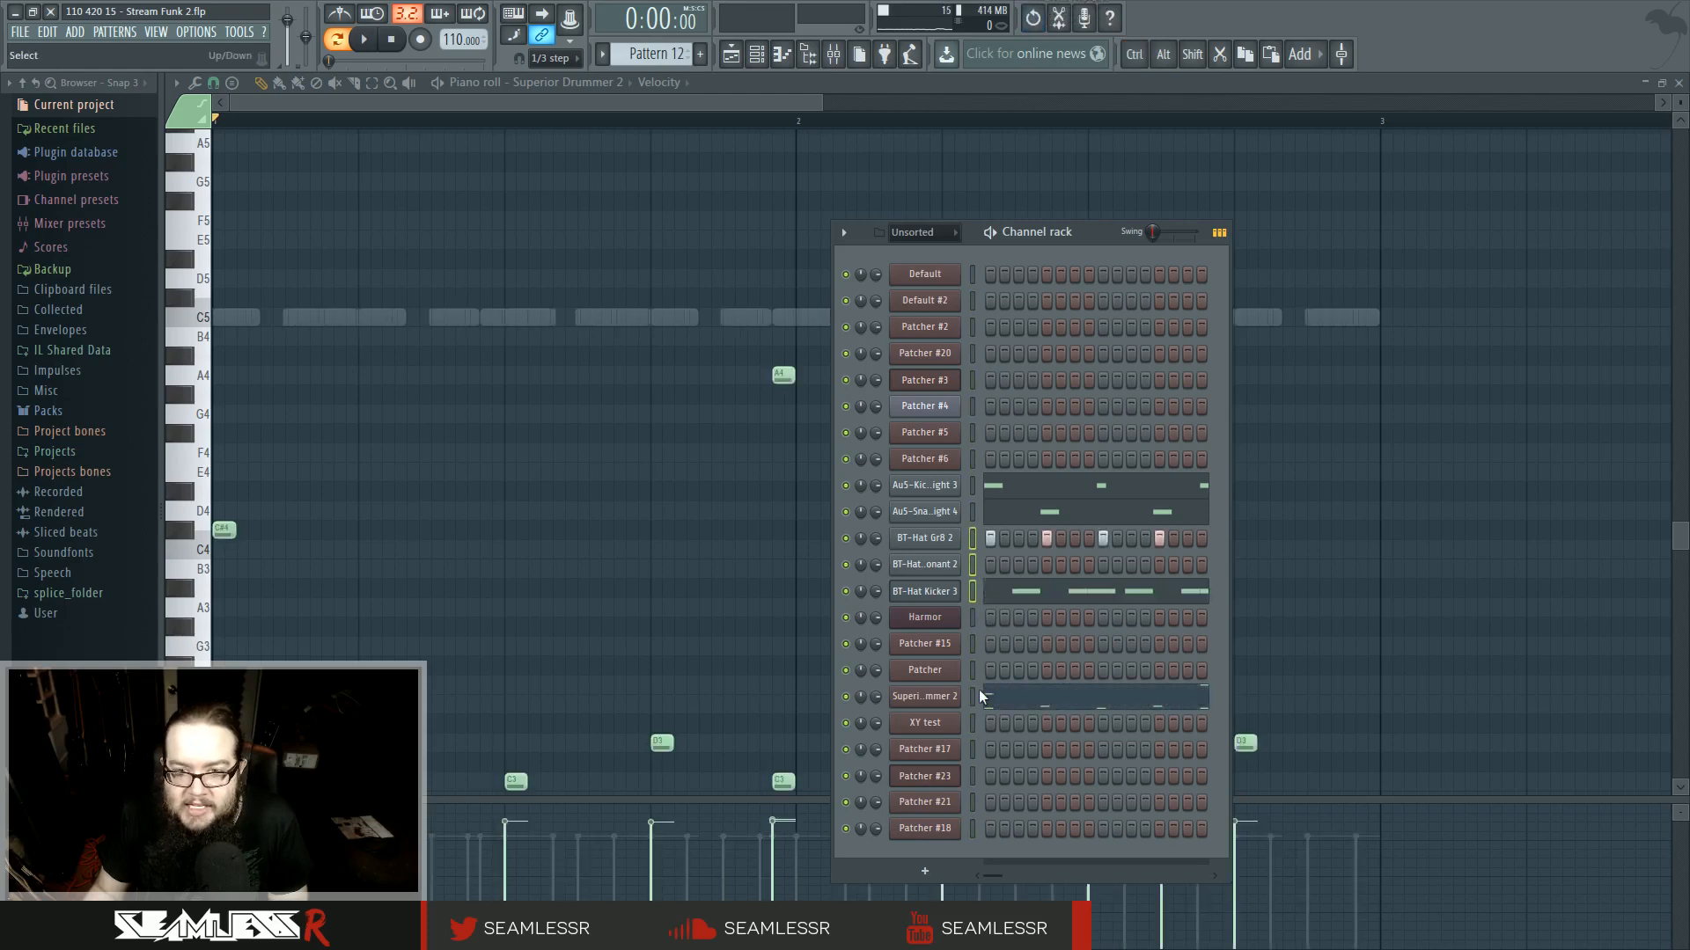
pyautogui.hotkey('ctrl', 'z')
pyautogui.hotkey('ctrl', 'z')
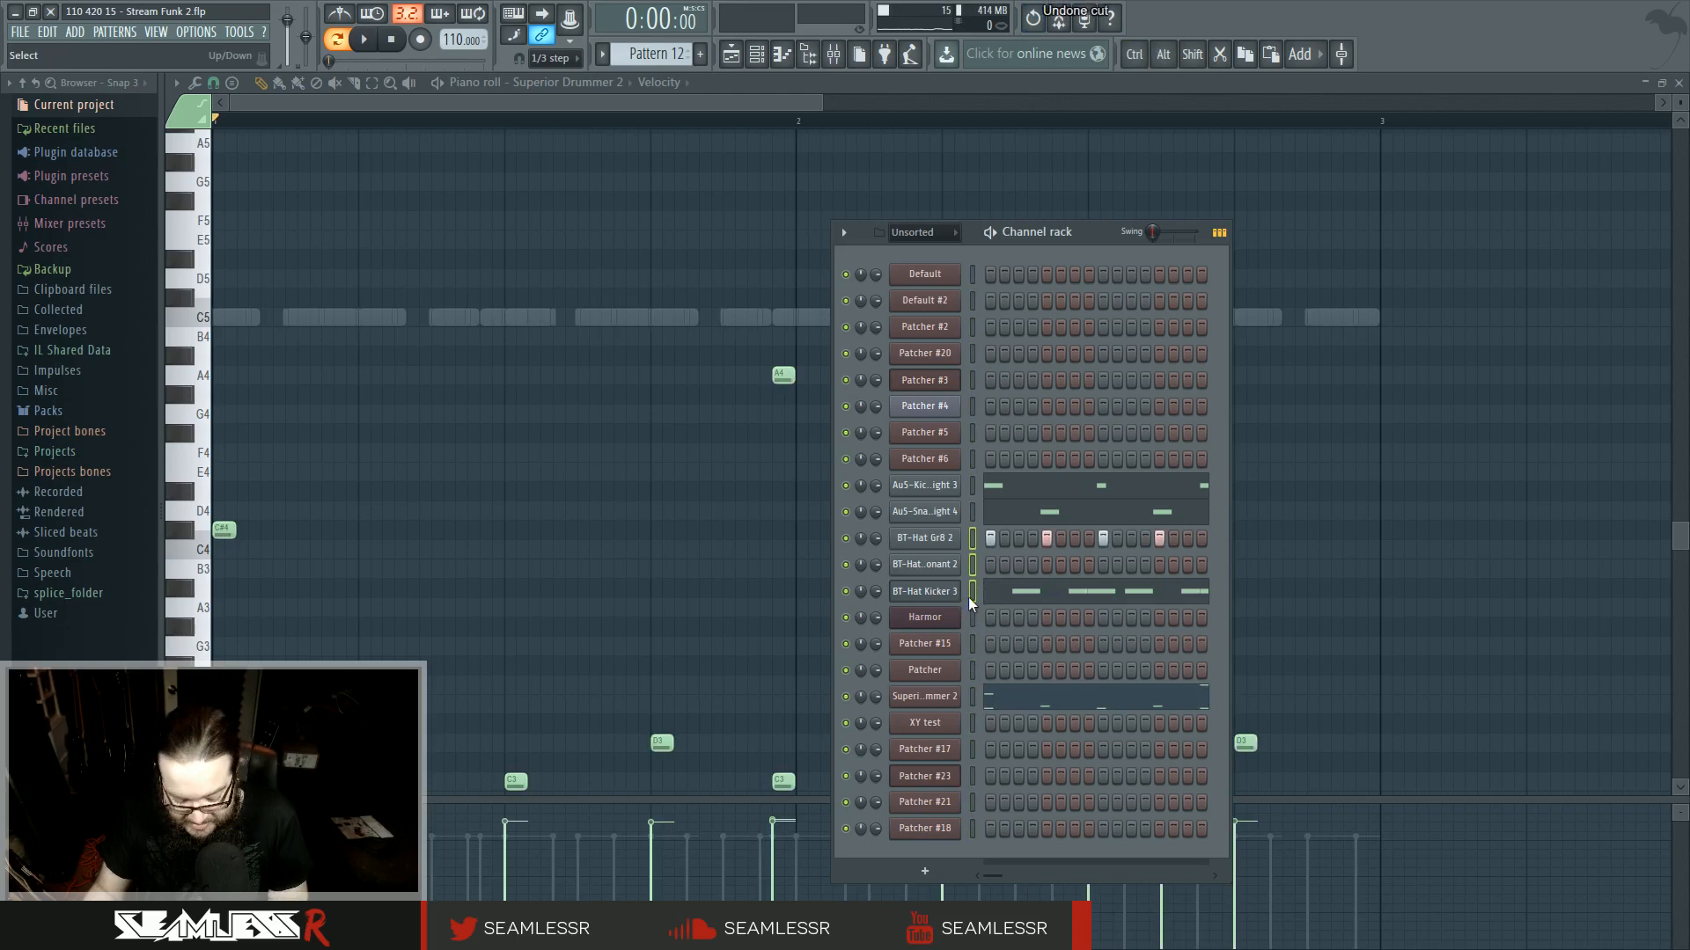
pyautogui.hotkey('ctrl', 'z')
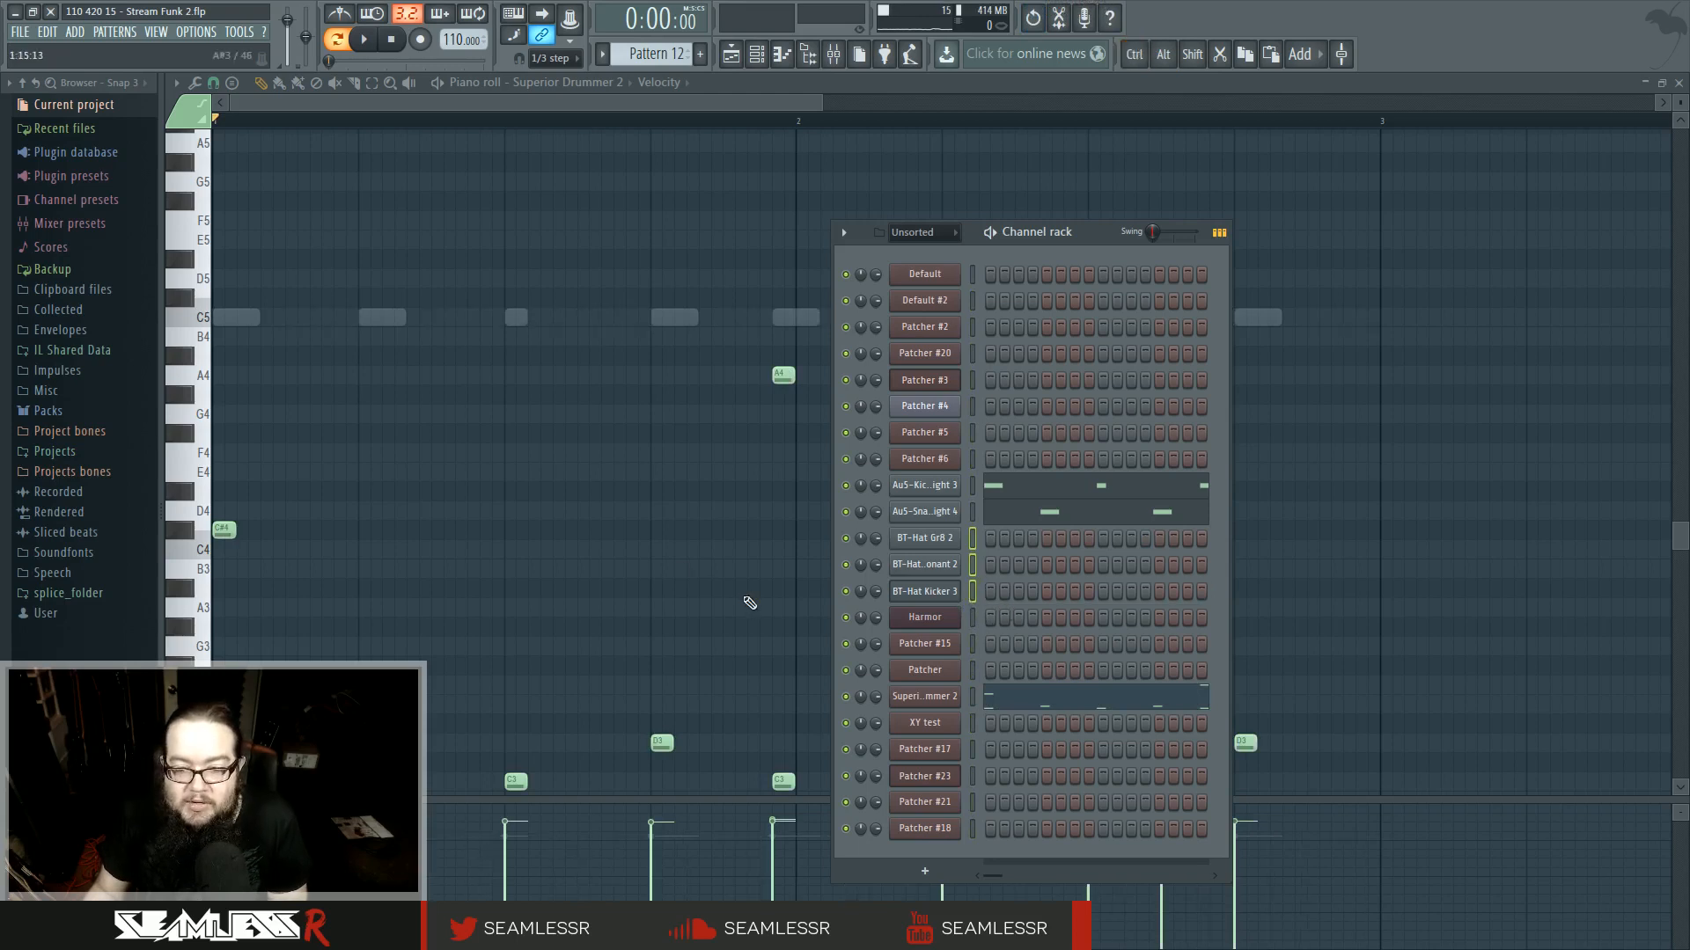
# - Add F#3 hits early in the first bar of the Superior Drummer 2 part
pyautogui.press('F6')
pyautogui.scroll(-3, 463, 550)
pyautogui.scroll(2, 381, 493)
pyautogui.press('space')
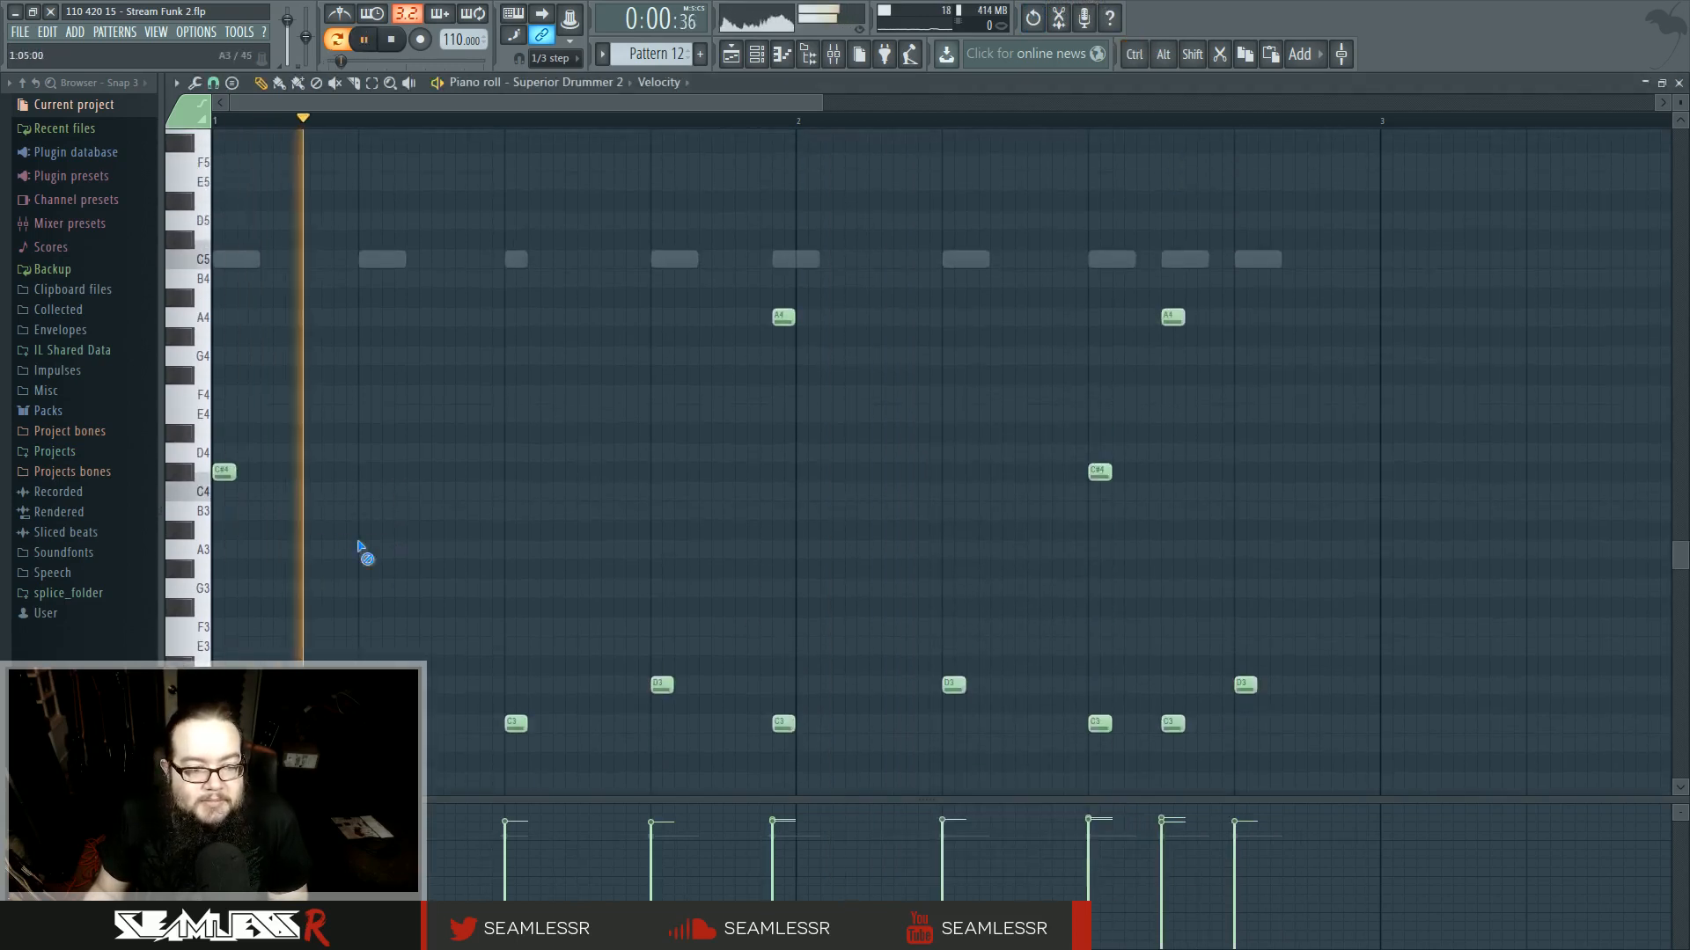
pyautogui.click(280, 609)
pyautogui.press('space')
pyautogui.rightClick(280, 609)
pyautogui.click(253, 611)
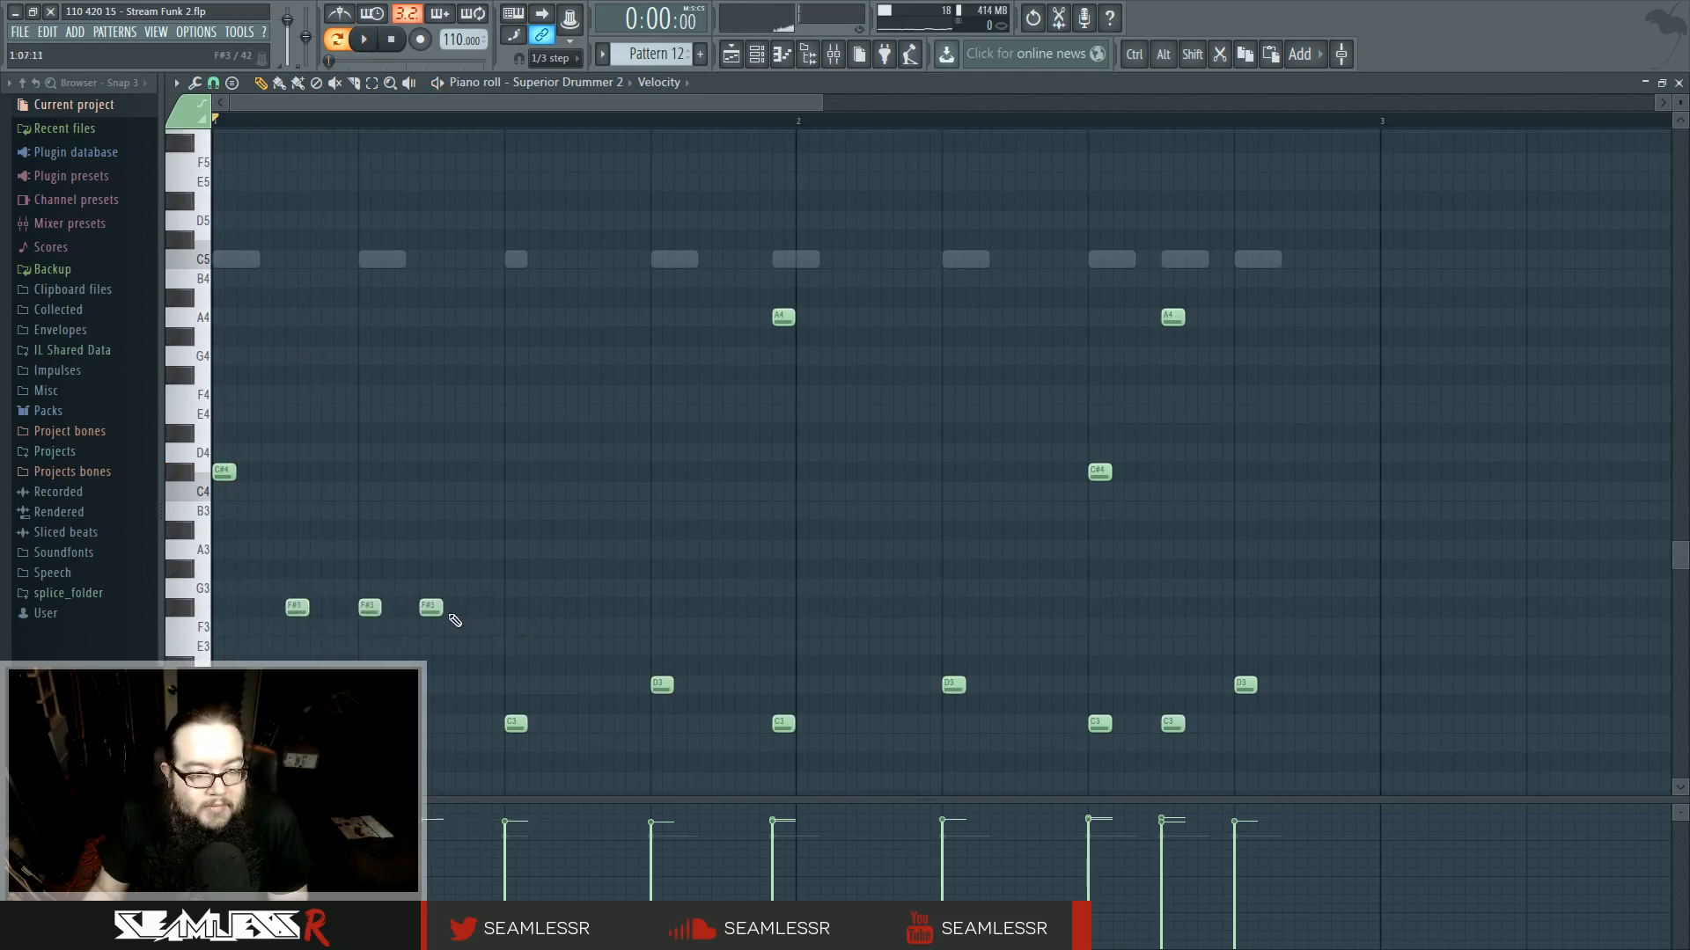
# - Add one more F#3 hit in the first bar of the Superior Drummer 2 part and audition the pattern
pyautogui.press('space')
pyautogui.click(438, 607)
pyautogui.press('space')
pyautogui.press('space')
pyautogui.press('space')
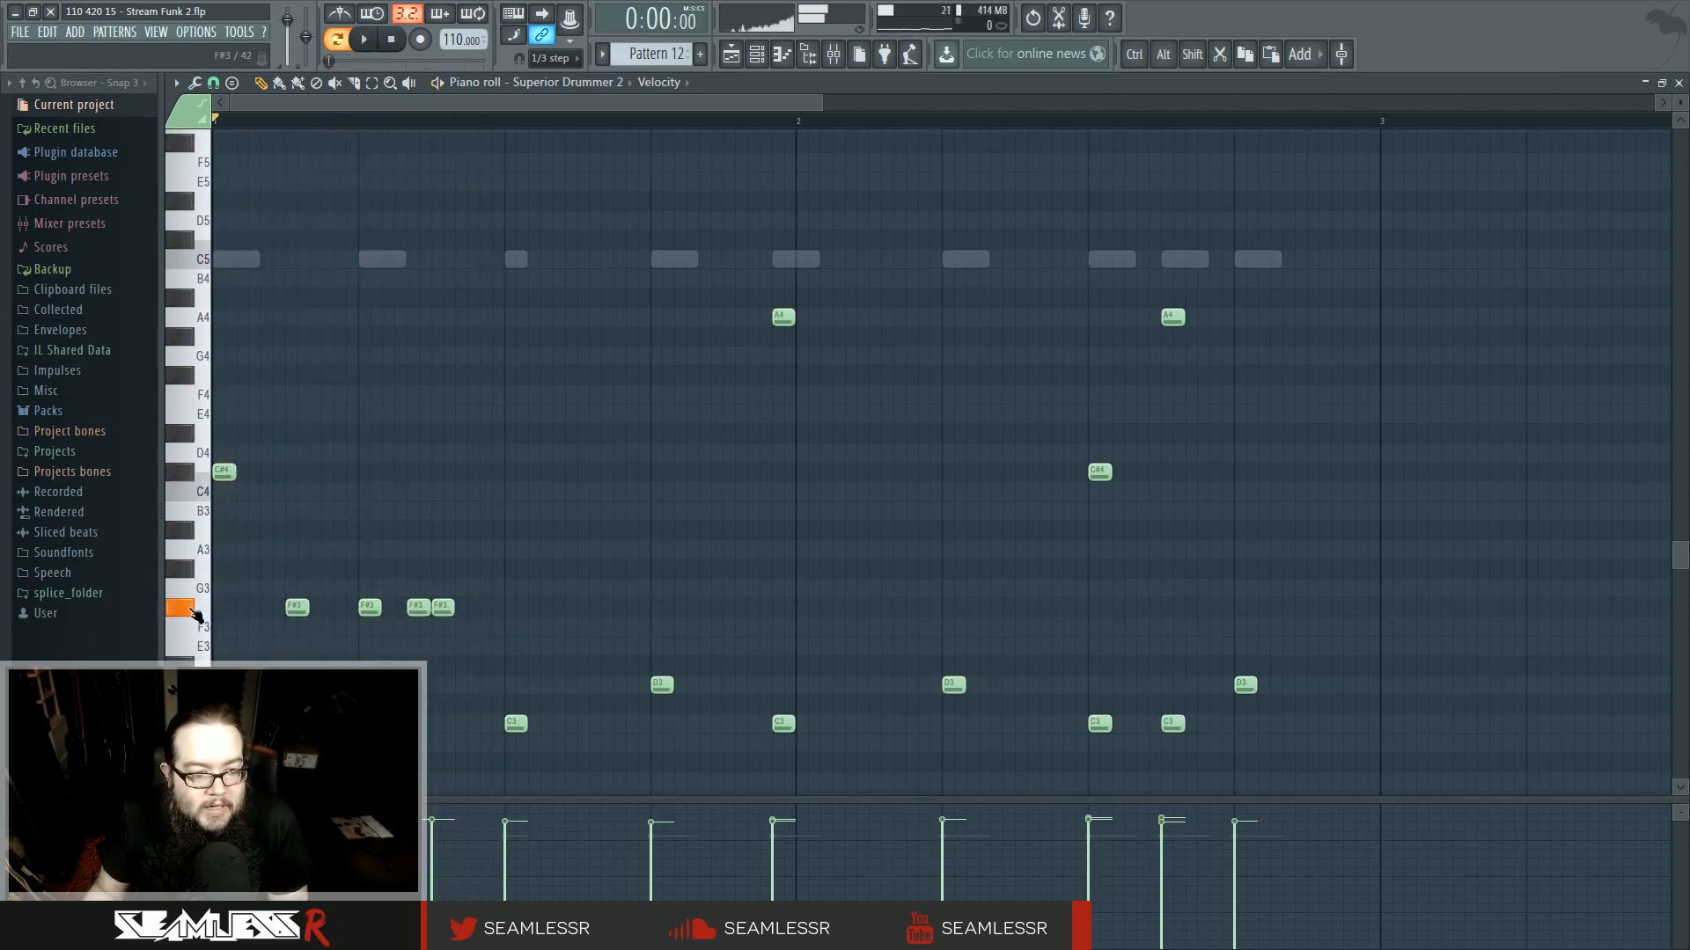
# - Move the selected F#3 hits down to A#0
pyautogui.scroll(-6, 196, 613)
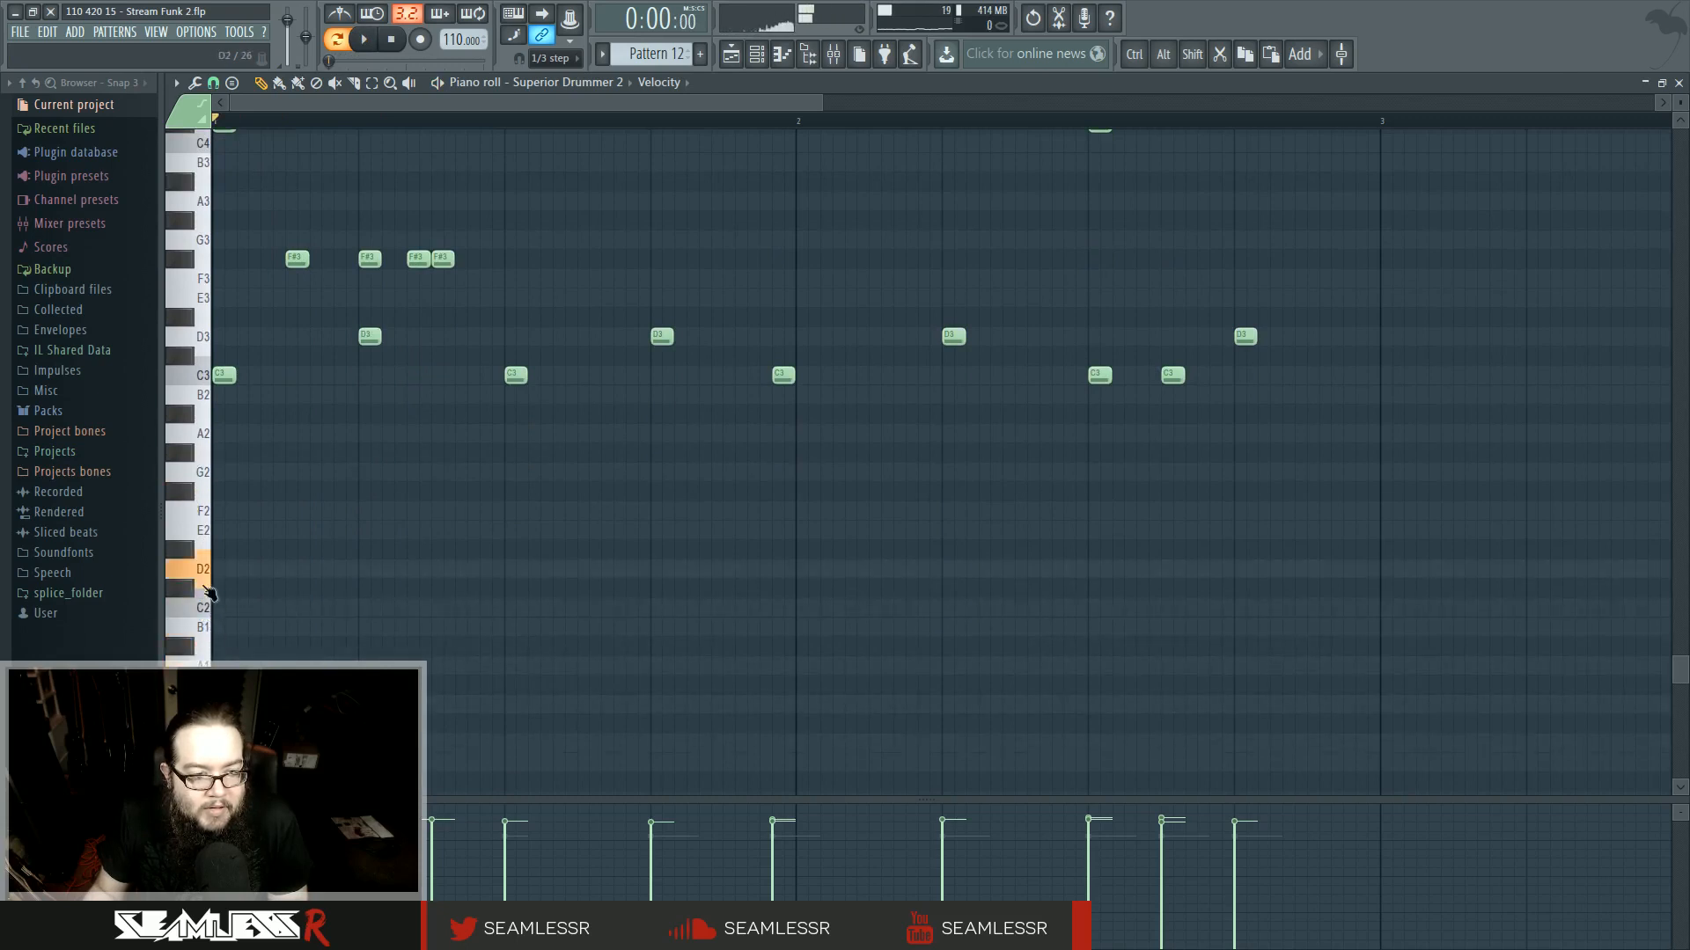
pyautogui.scroll(-3, 206, 550)
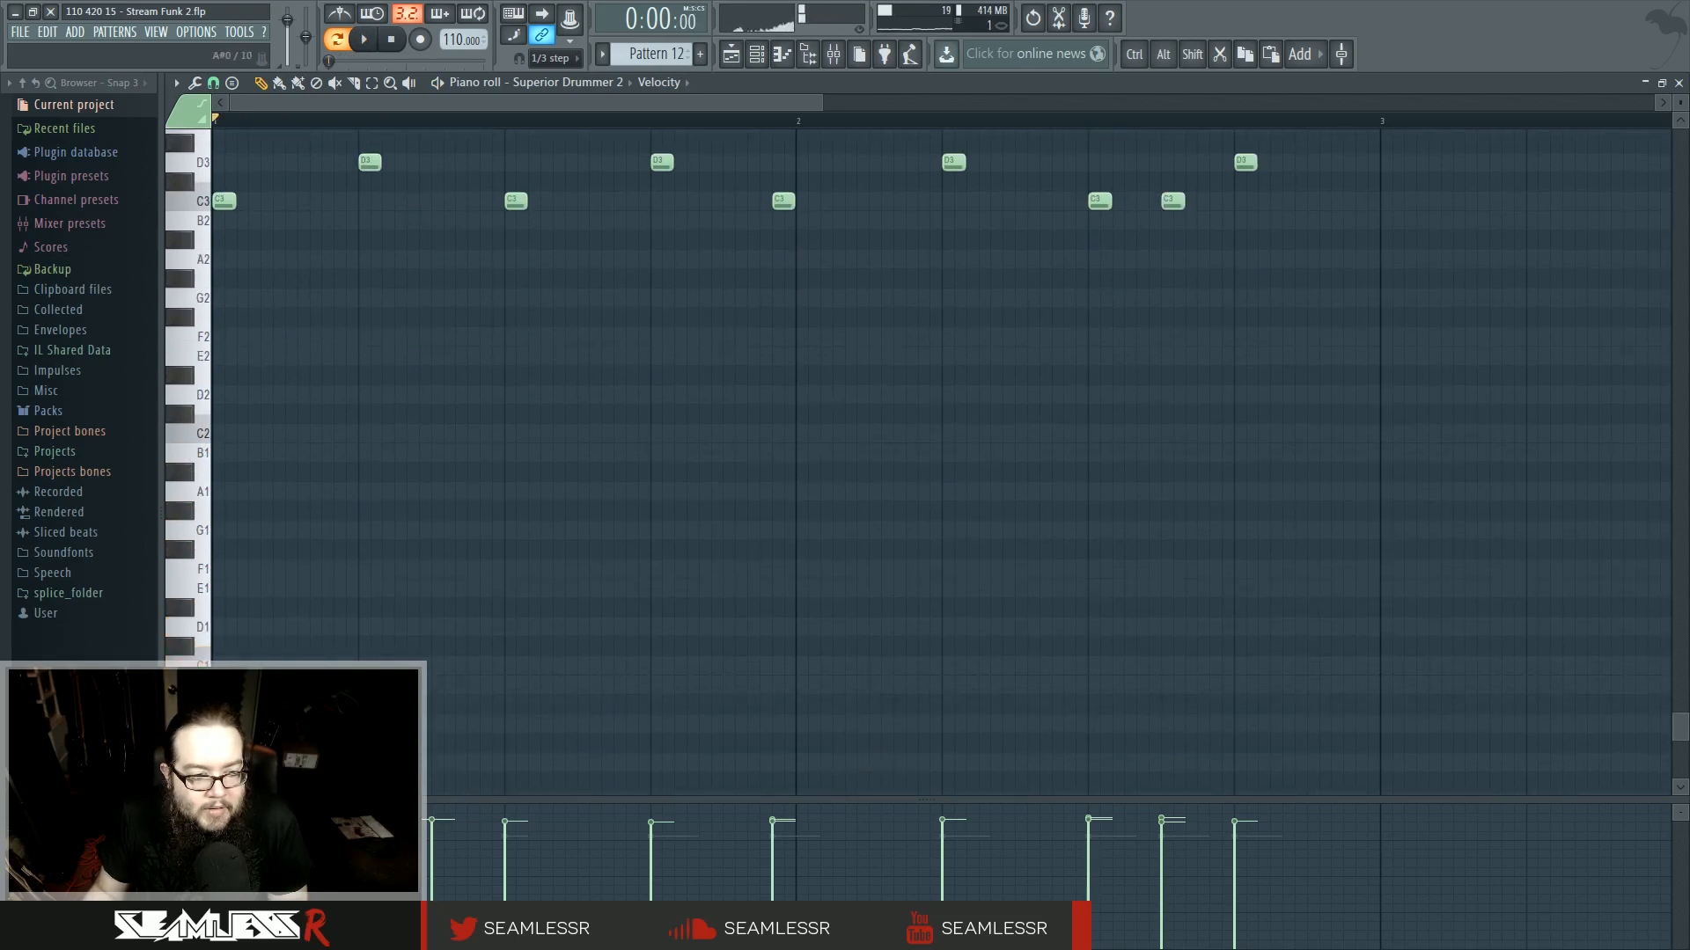
pyautogui.scroll(4, 234, 637)
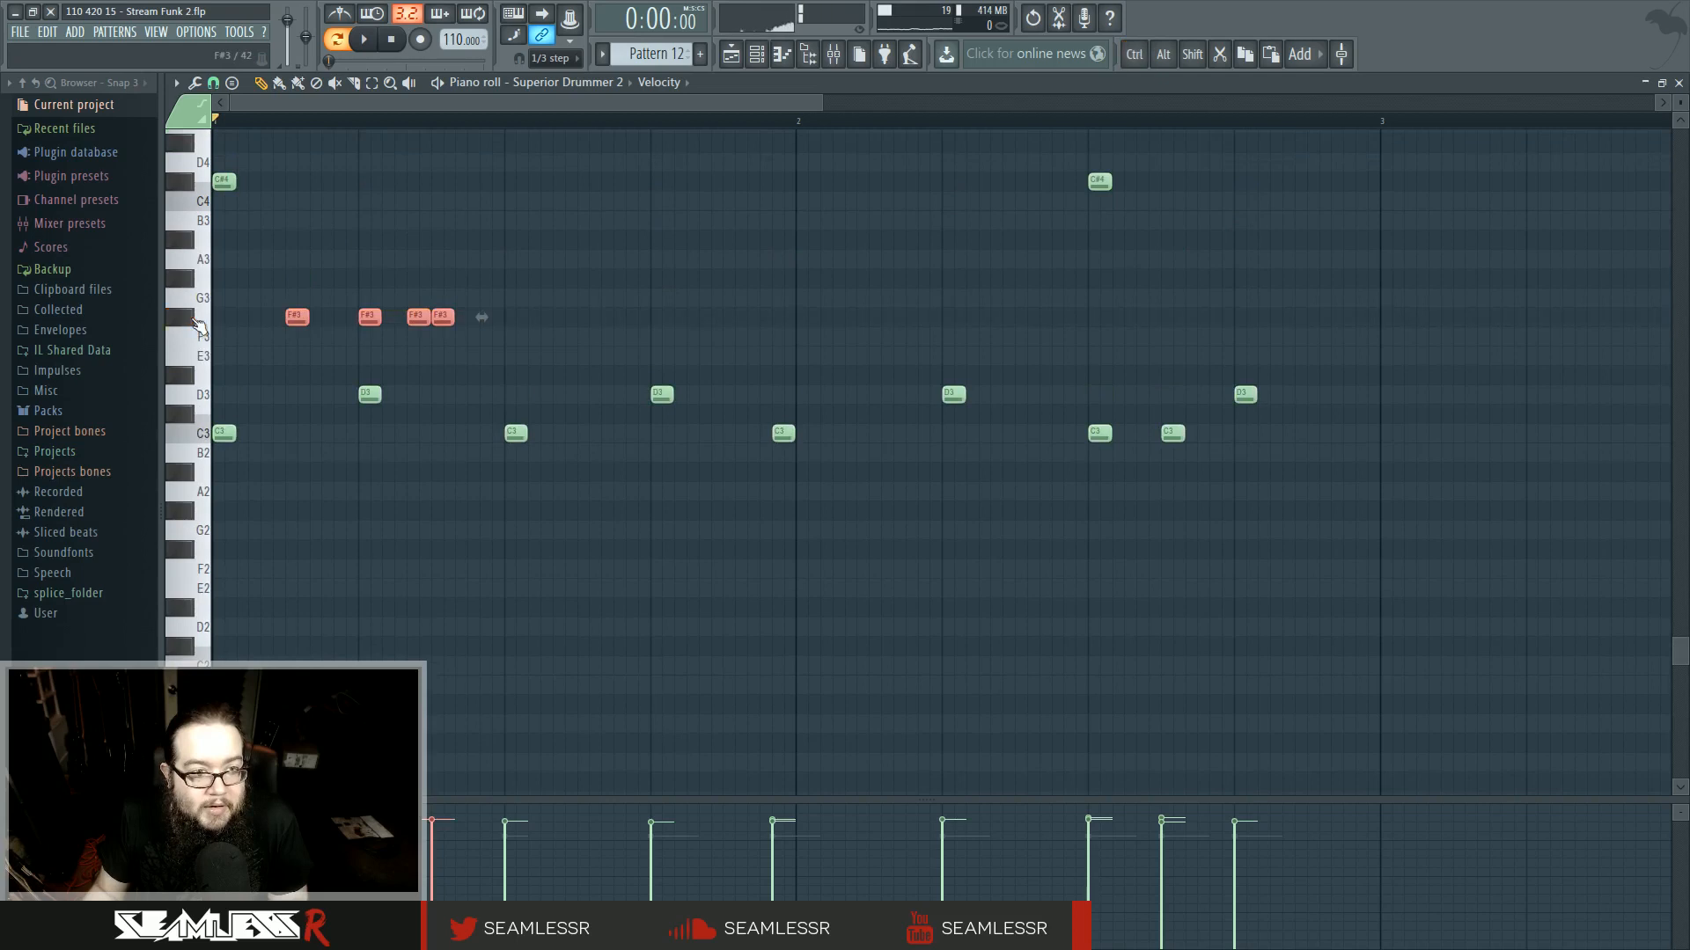
pyautogui.moveTo(297, 317); pyautogui.dragTo(285, 689)
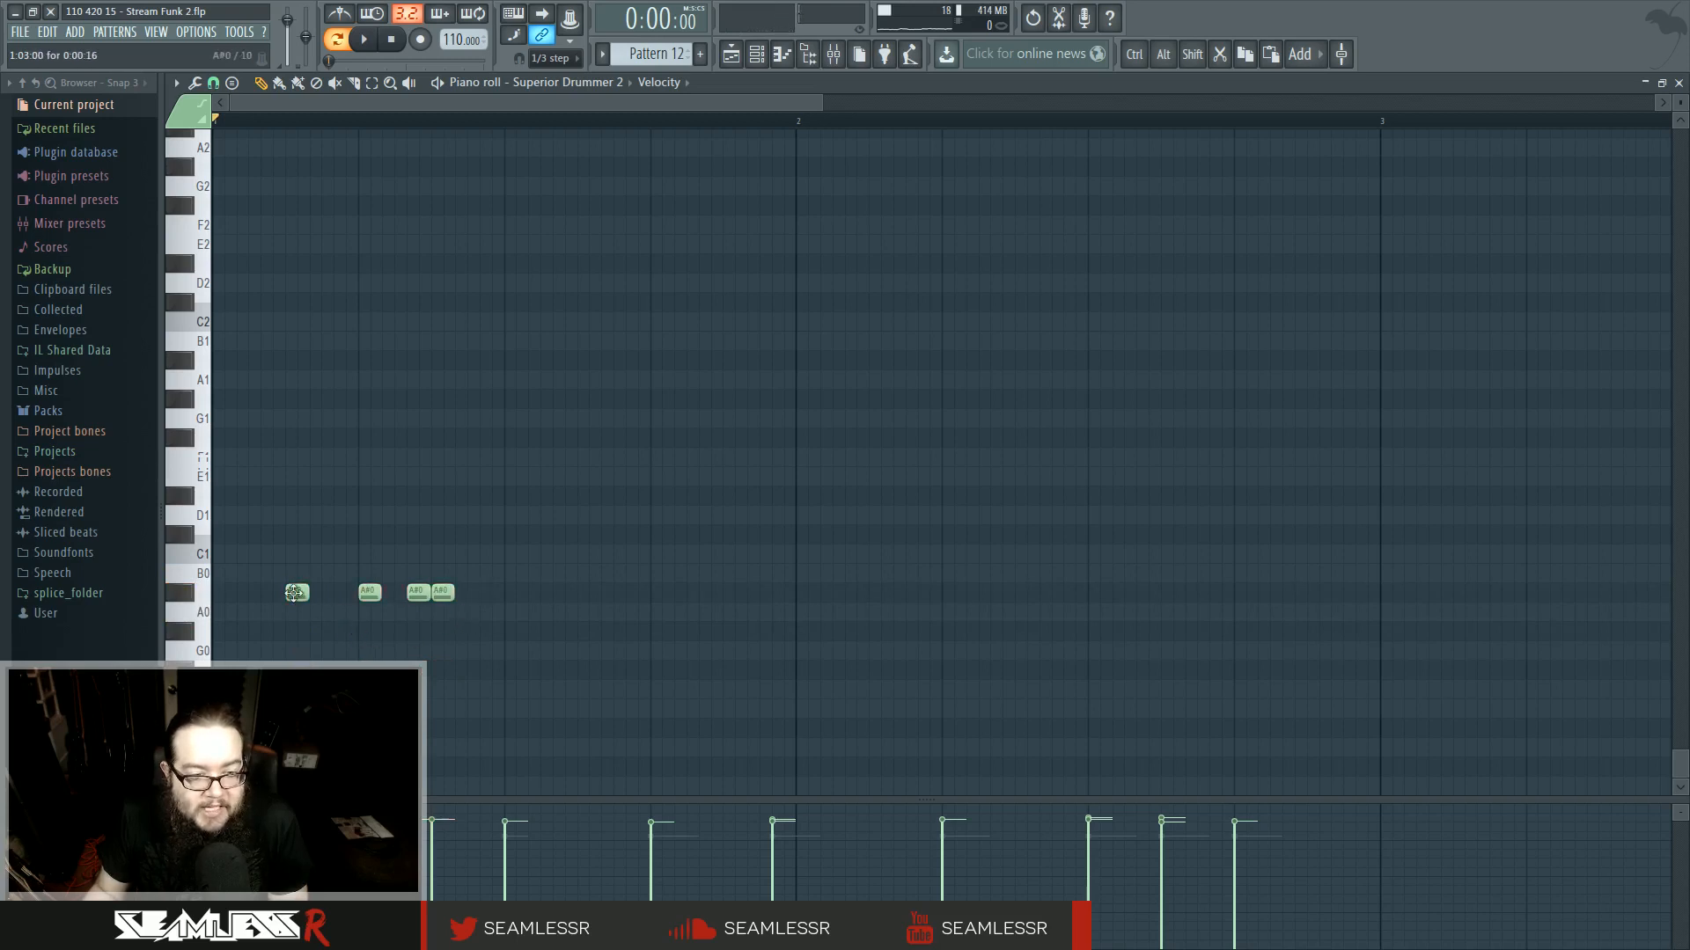
# - Draw a rhythm of A#0 hits across the first bar of Pattern 12, auditioning as it builds
pyautogui.hotkey('ctrl', 'd')
pyautogui.press('space')
pyautogui.press('space')
pyautogui.click(483, 594)
pyautogui.rightClick(493, 595)
pyautogui.click(510, 595)
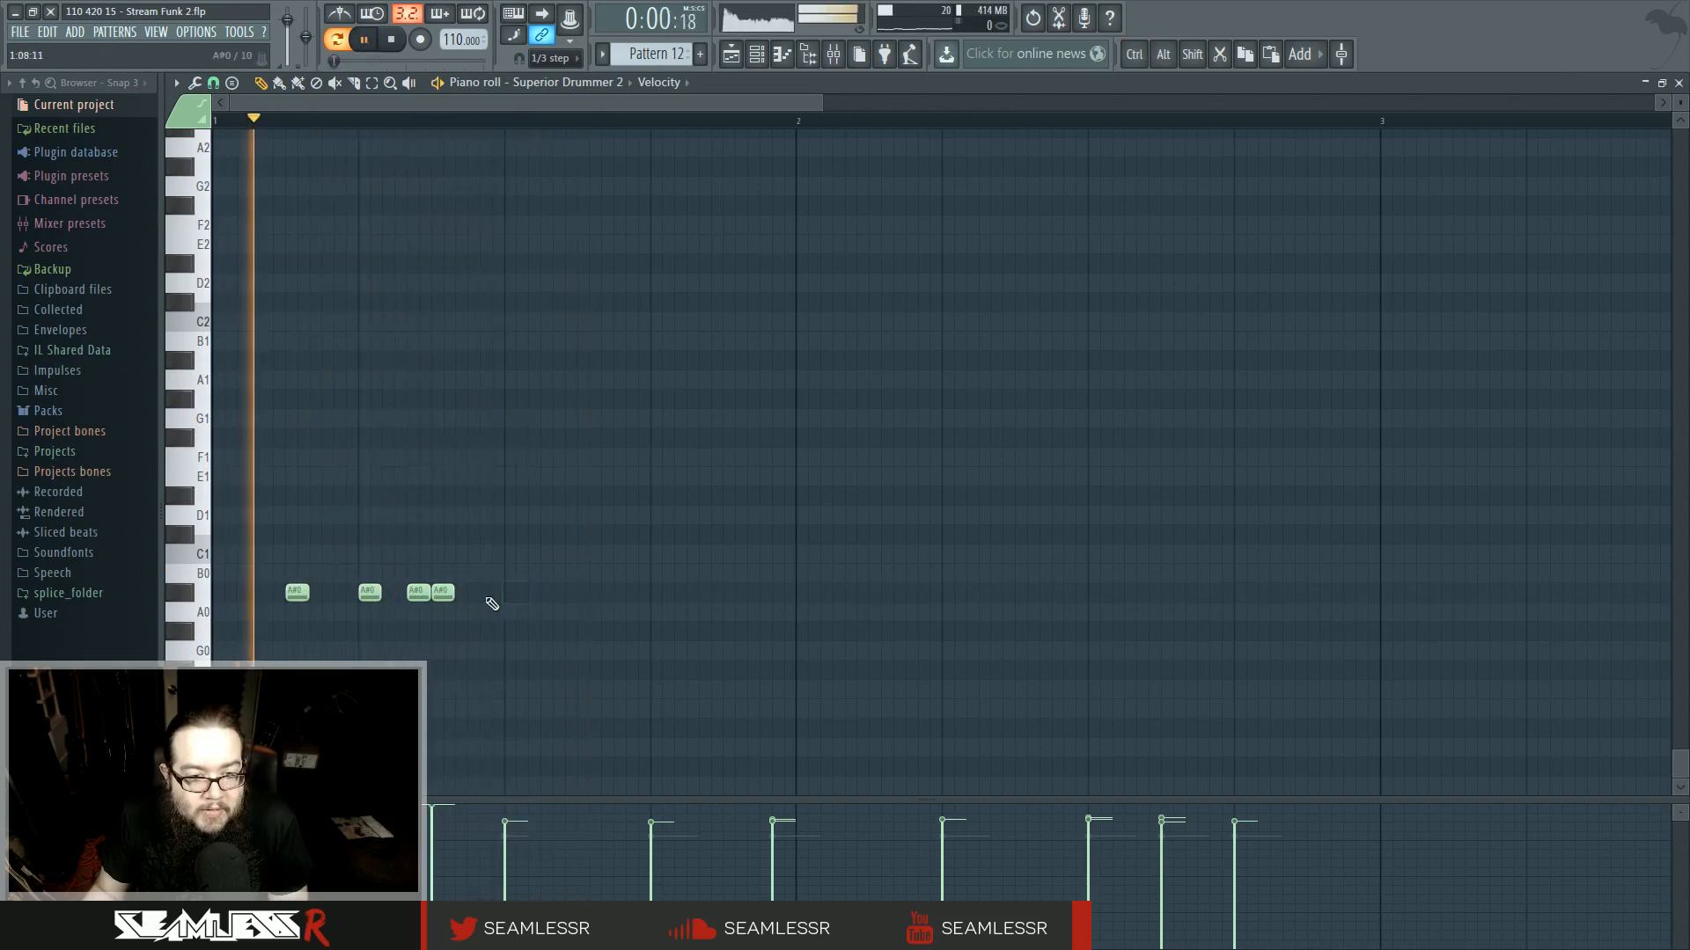
pyautogui.click(585, 595)
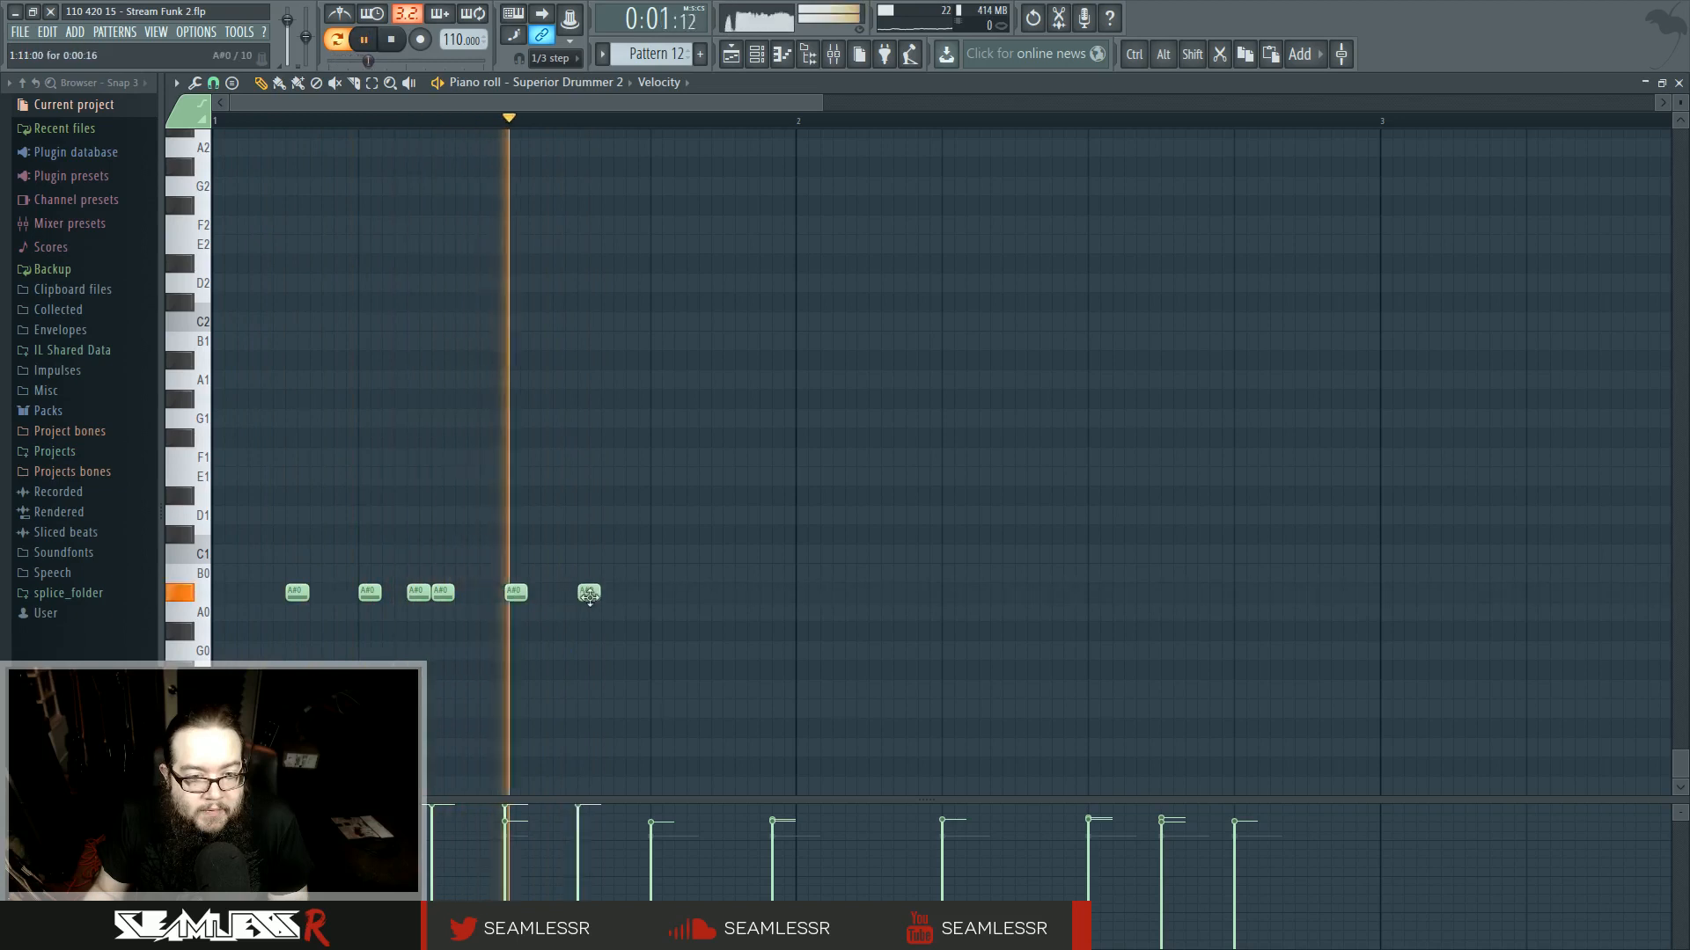
pyautogui.click(634, 595)
pyautogui.click(658, 594)
pyautogui.click(730, 595)
pyautogui.click(803, 595)
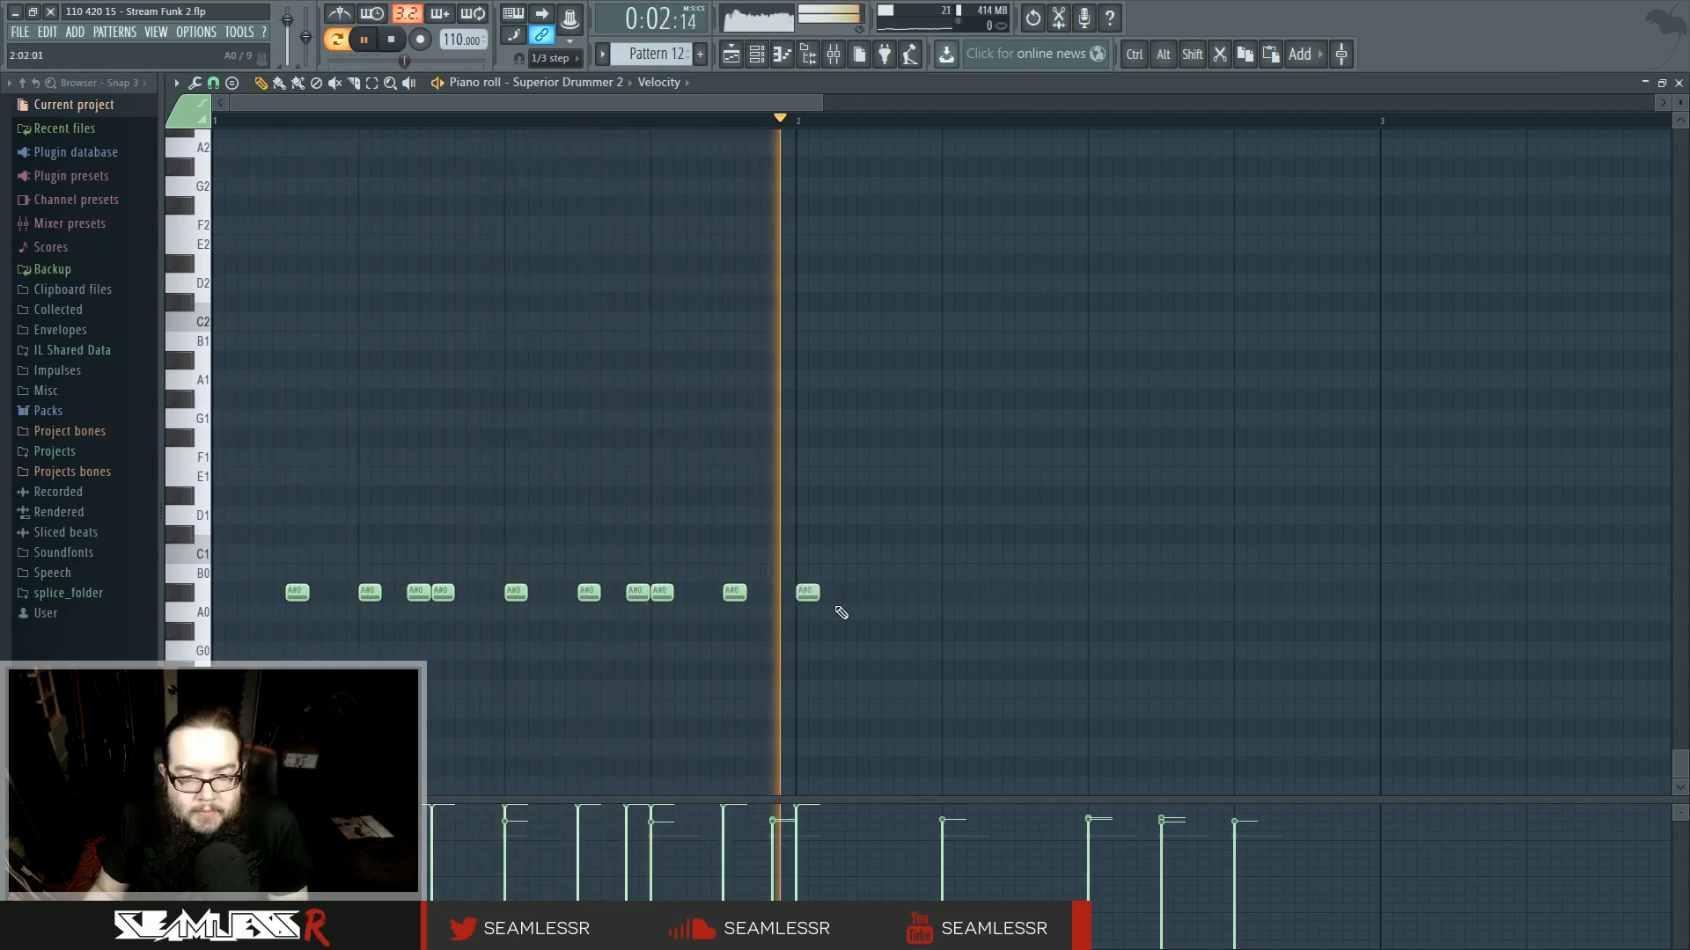
pyautogui.click(877, 595)
pyautogui.moveTo(804, 594); pyautogui.dragTo(851, 601)
pyautogui.press('space')
pyautogui.press('space')
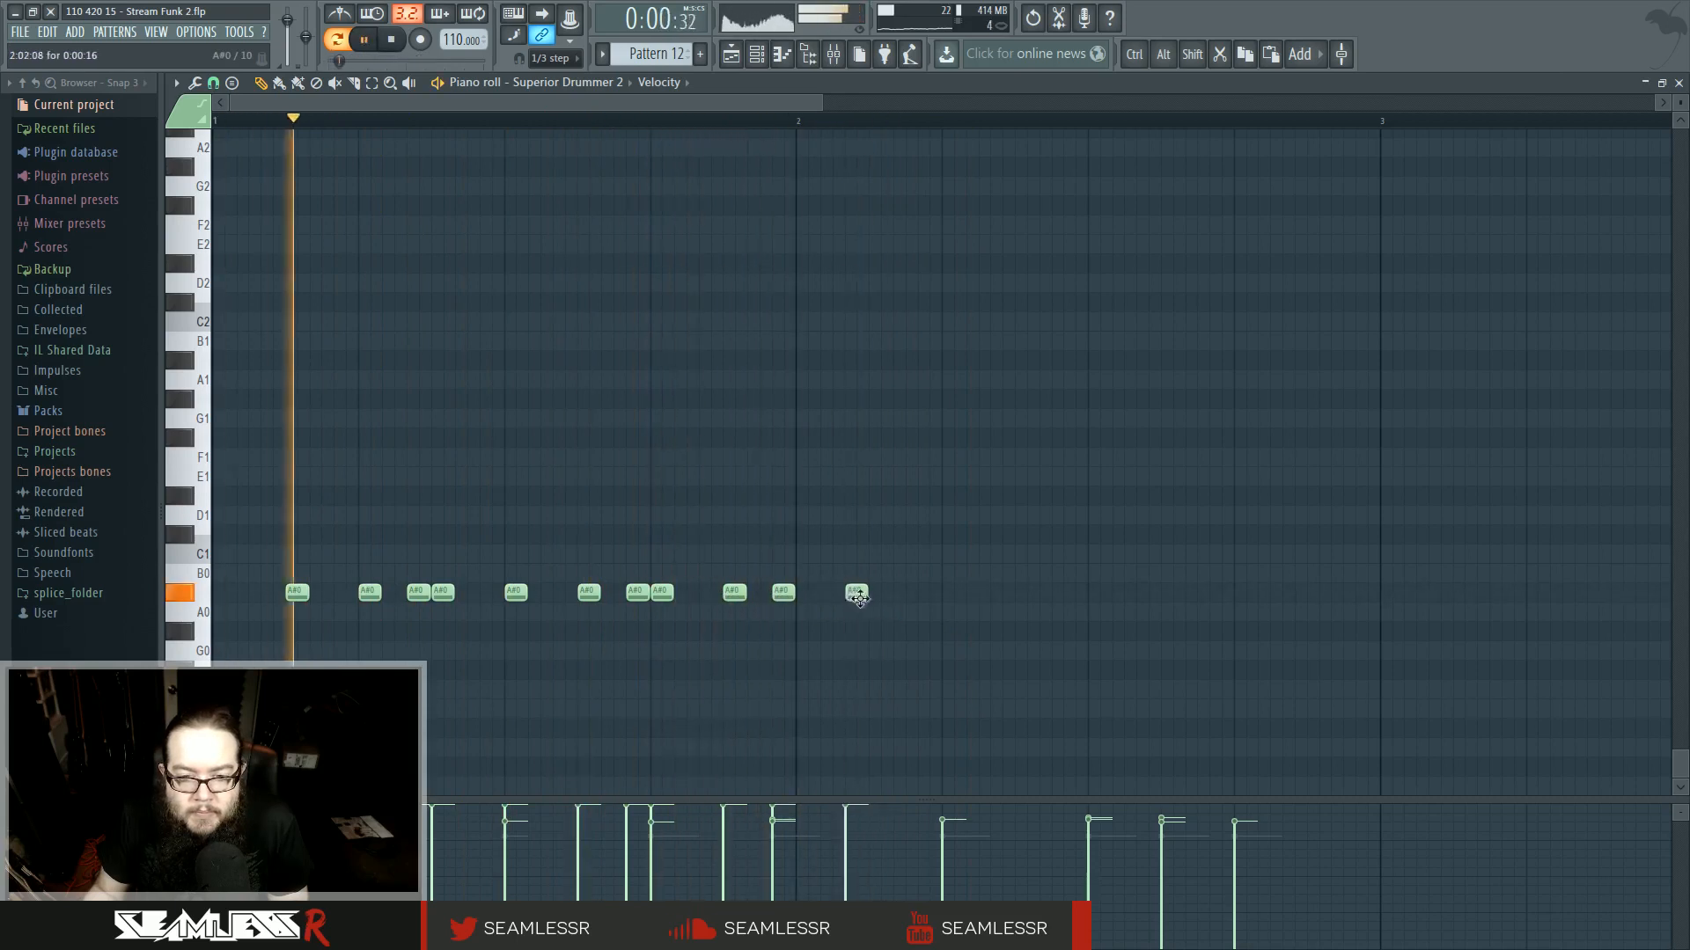
pyautogui.click(876, 597)
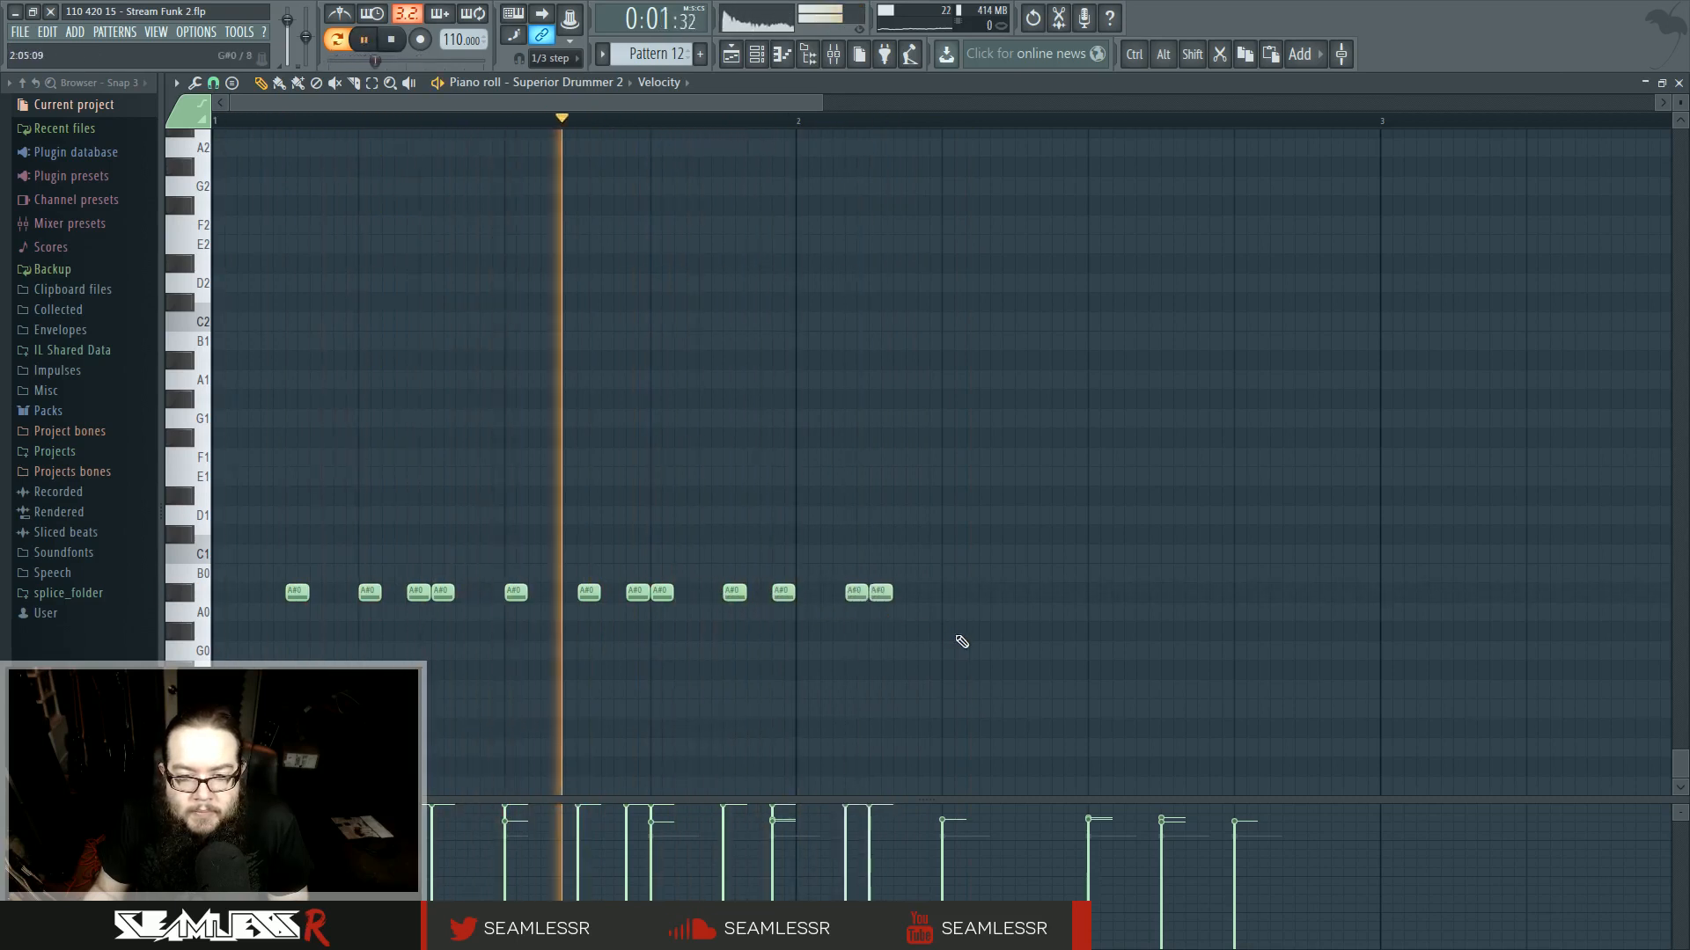
# - Extend the A#0 hit rhythm across the second bar of Pattern 12
pyautogui.click(949, 595)
pyautogui.click(1021, 594)
pyautogui.click(1067, 594)
pyautogui.click(1094, 594)
pyautogui.click(1167, 594)
pyautogui.press('space')
pyautogui.press('space')
pyautogui.click(1217, 594)
pyautogui.click(1241, 594)
pyautogui.click(1314, 595)
pyautogui.click(1363, 595)
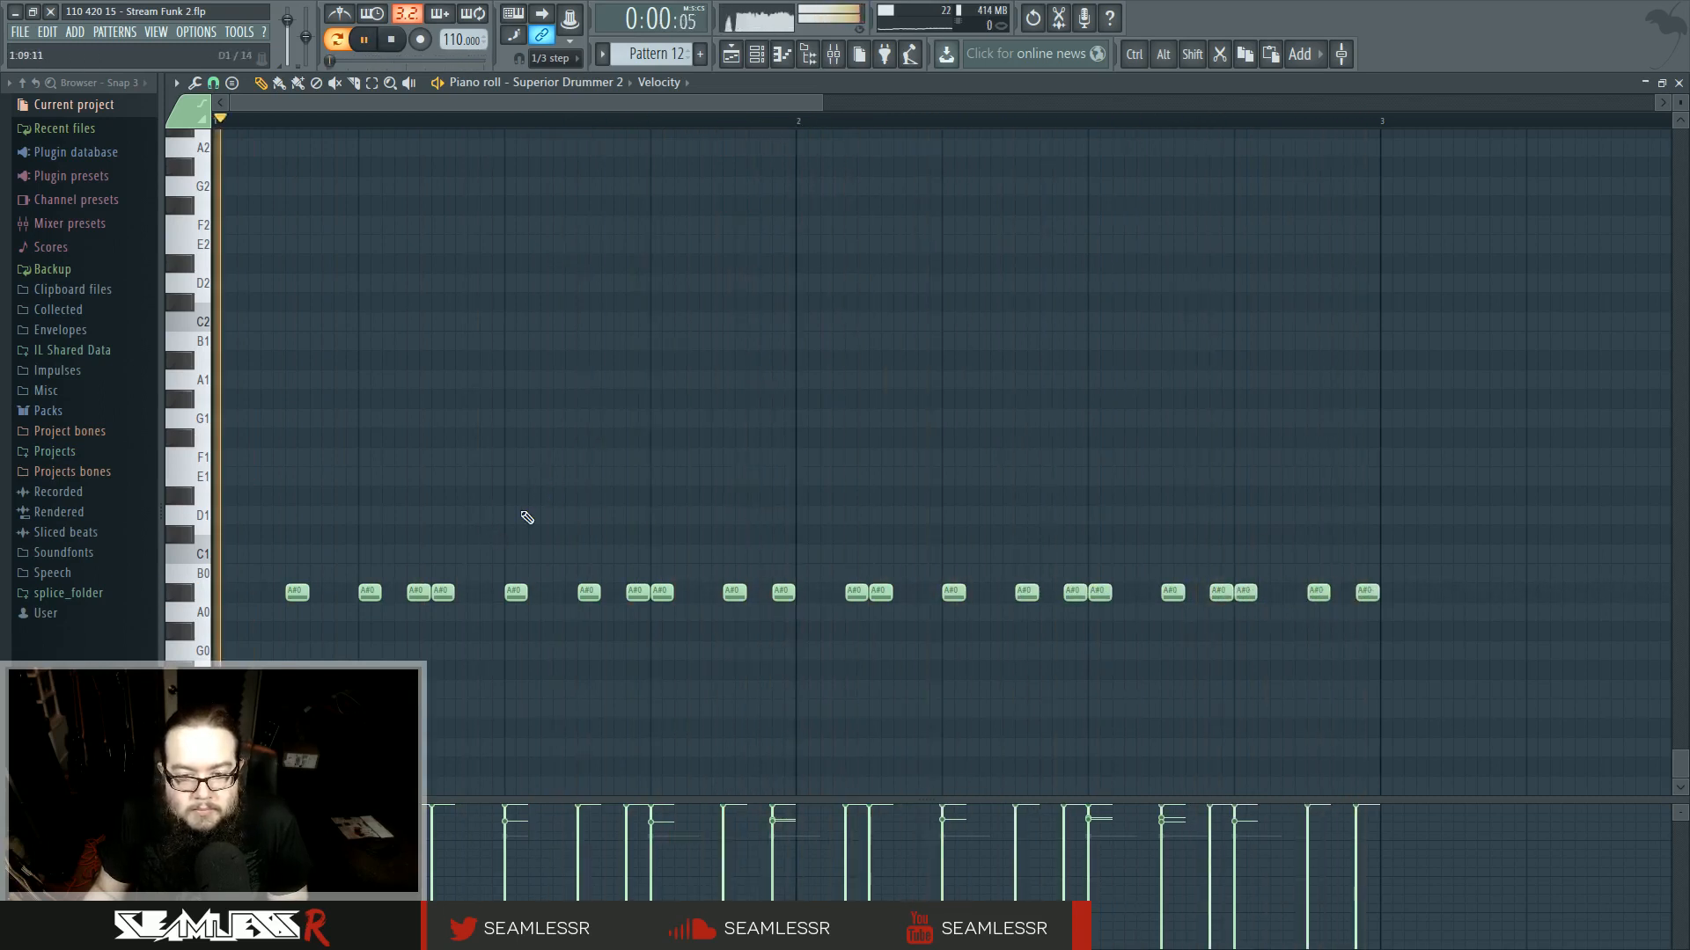
# - Open the mixer, raise the volume of insert 12 and pan it 32% right
pyautogui.press('space')
pyautogui.hotkey('ctrl', 'a')
pyautogui.click(832, 53)
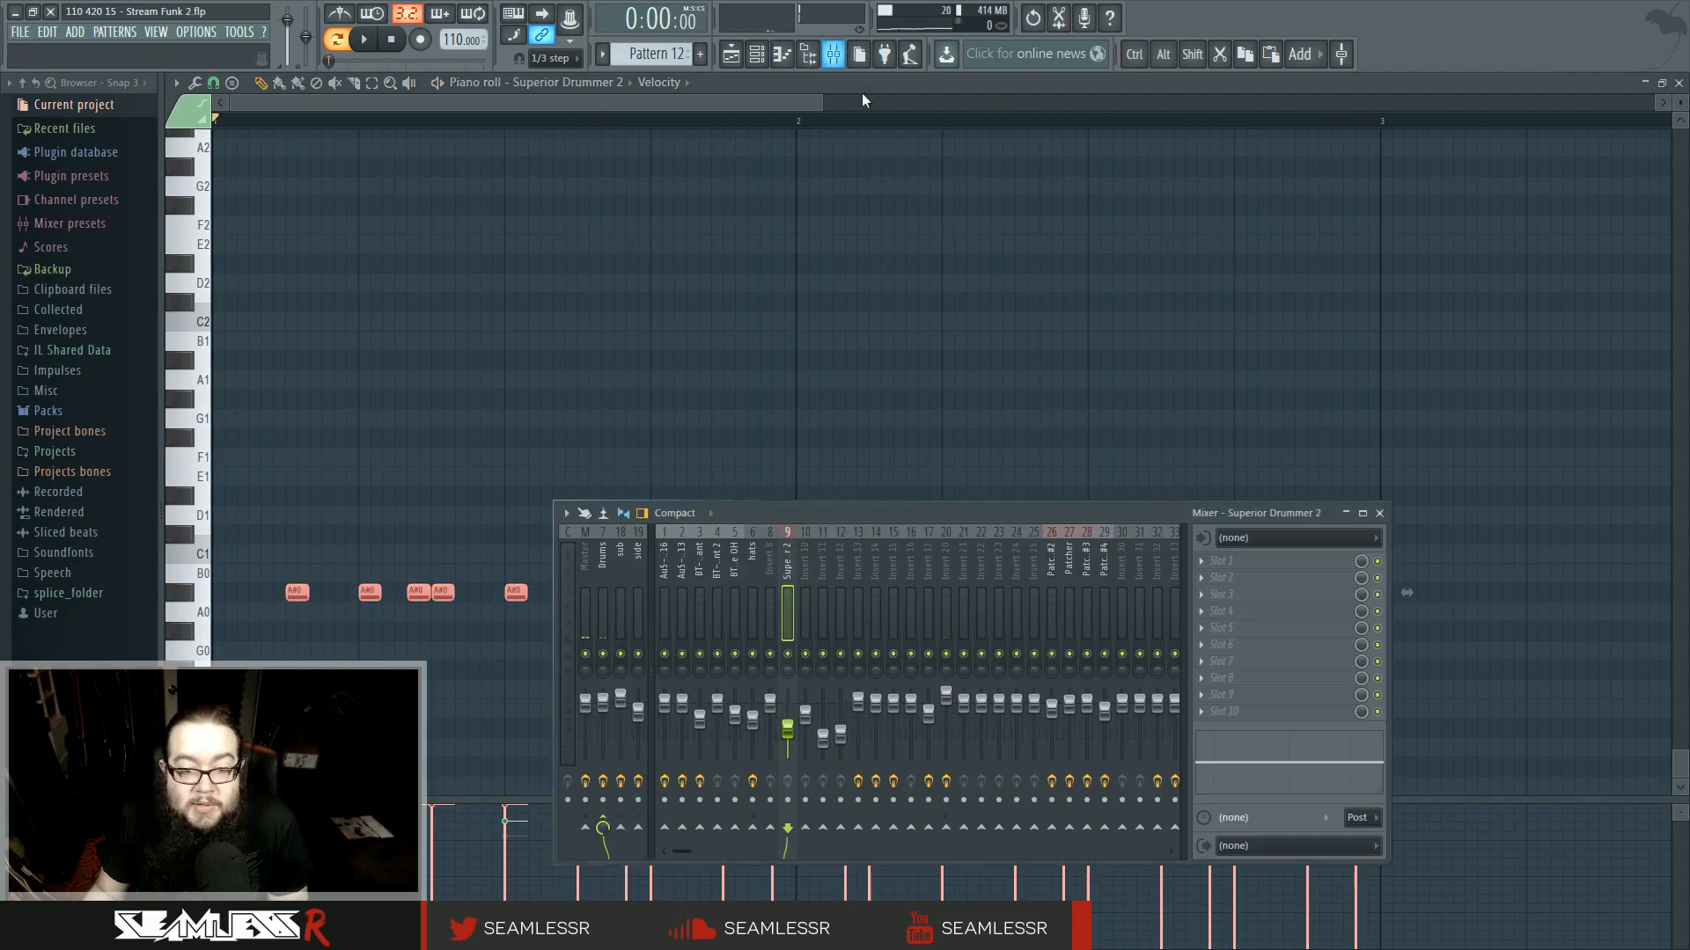
pyautogui.press('space')
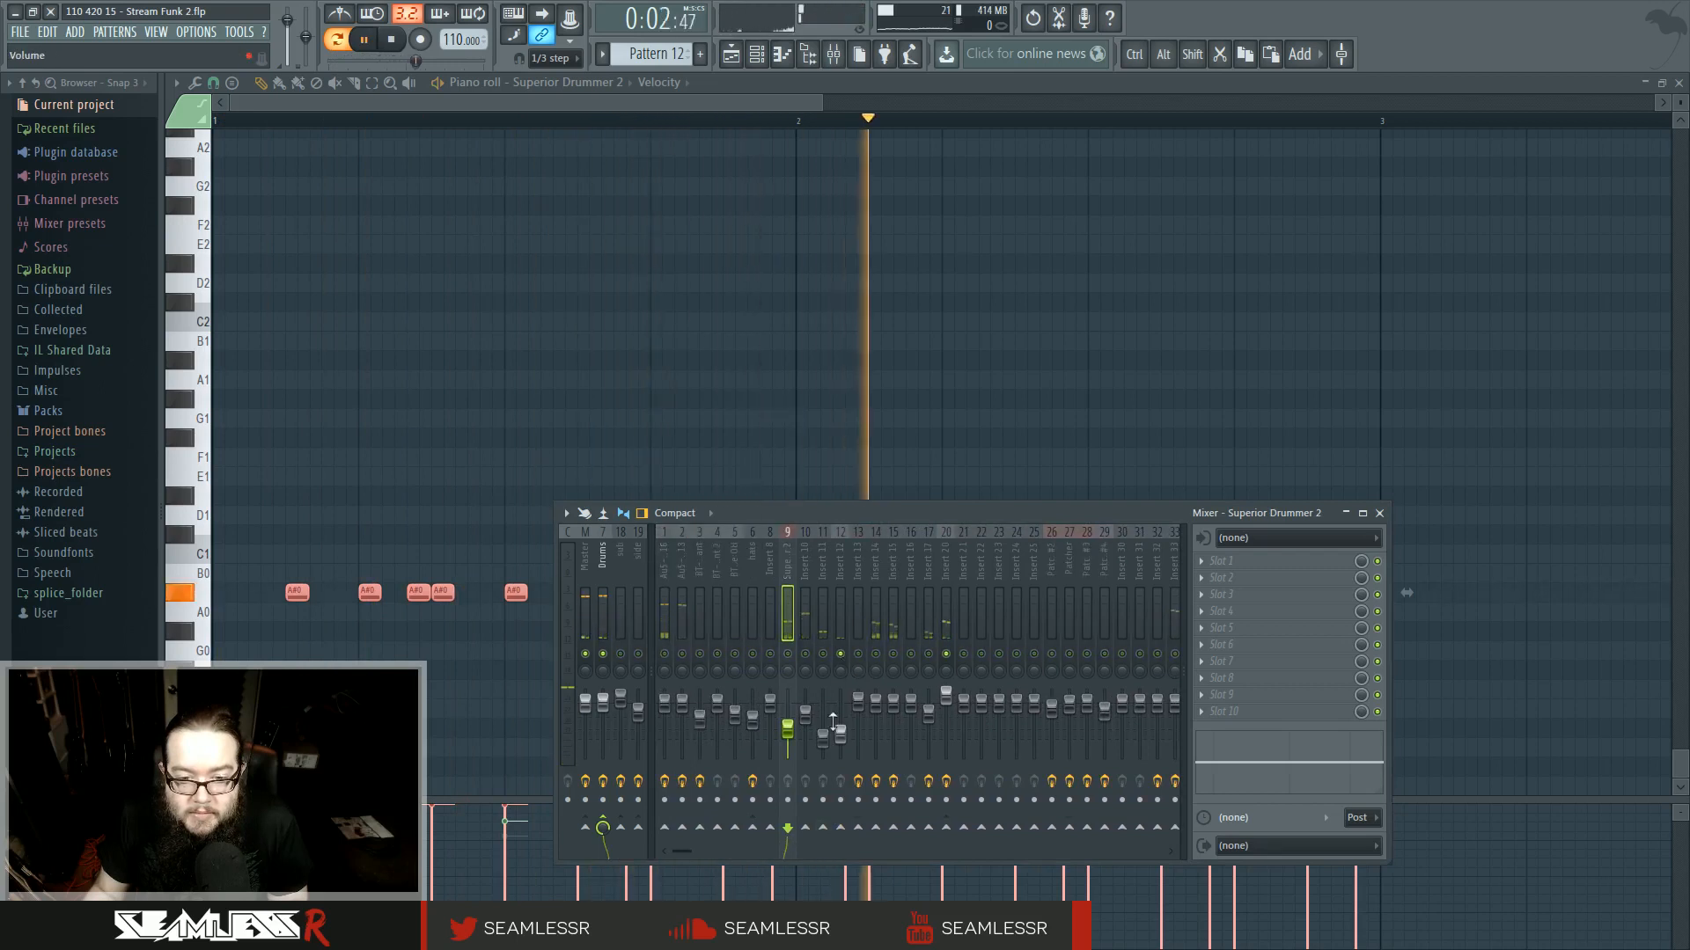
pyautogui.moveTo(832, 721); pyautogui.dragTo(838, 704)
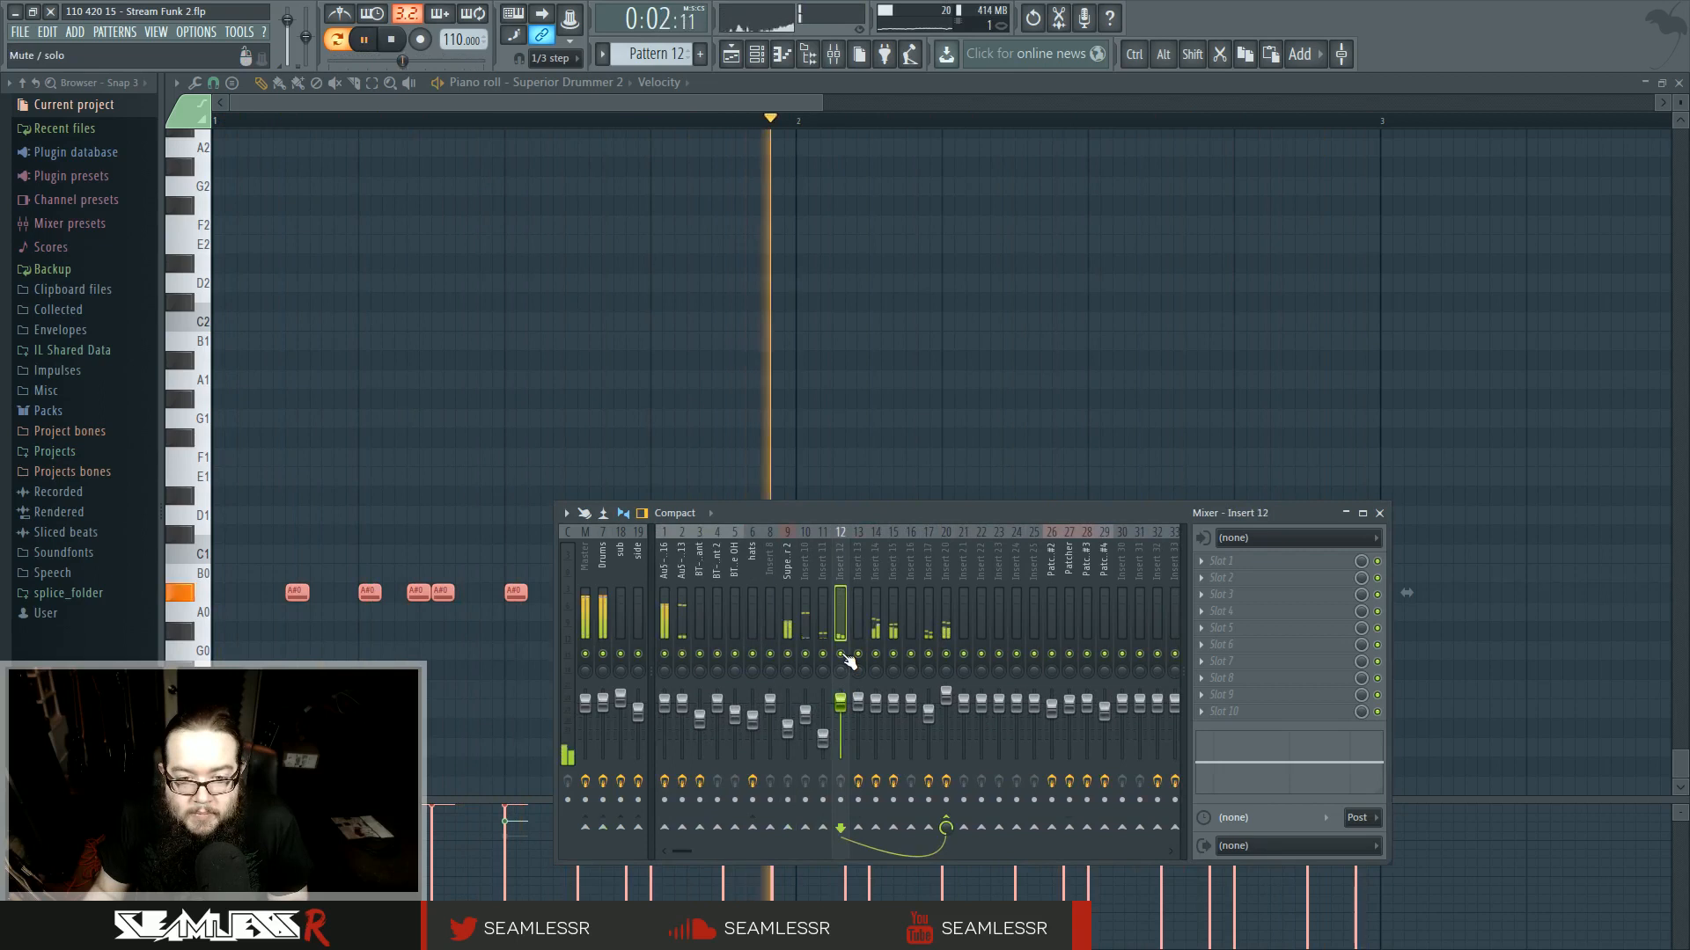
pyautogui.moveTo(848, 673); pyautogui.dragTo(848, 651)
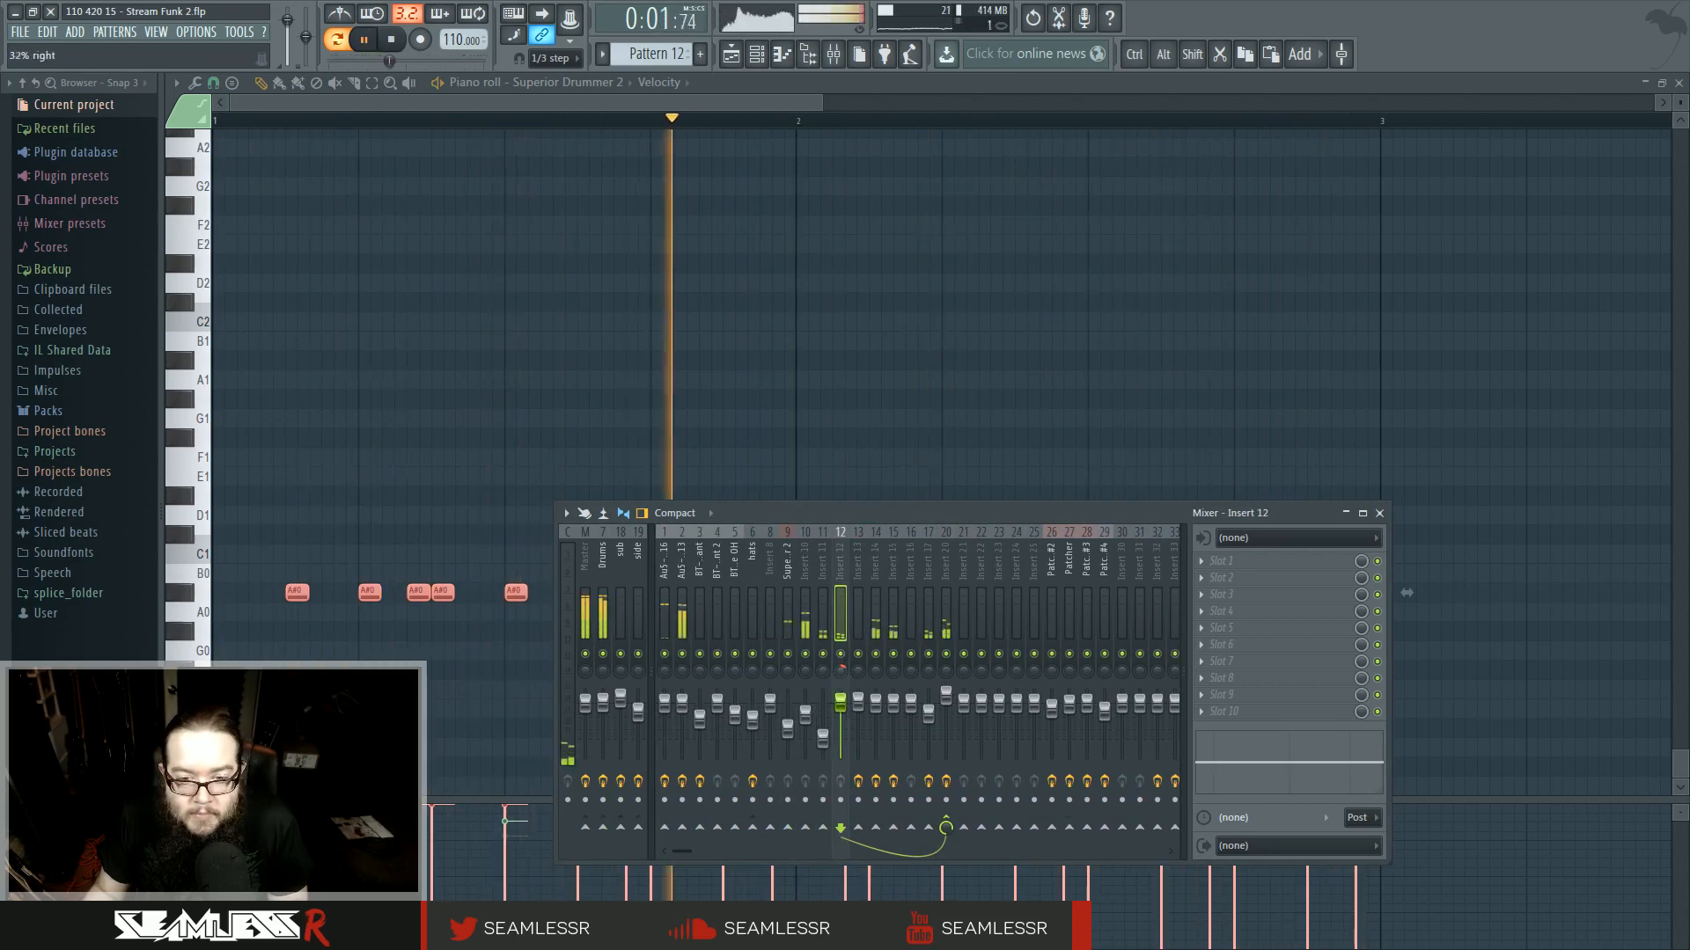
# - Adjust two bands of insert 12's EQ and close the mixer
pyautogui.moveTo(1226, 762); pyautogui.dragTo(1232, 794)
pyautogui.moveTo(1346, 762)
pyautogui.mouseDown()
pyautogui.moveTo(1347, 746)
pyautogui.moveTo(1326, 753)
pyautogui.mouseUp()
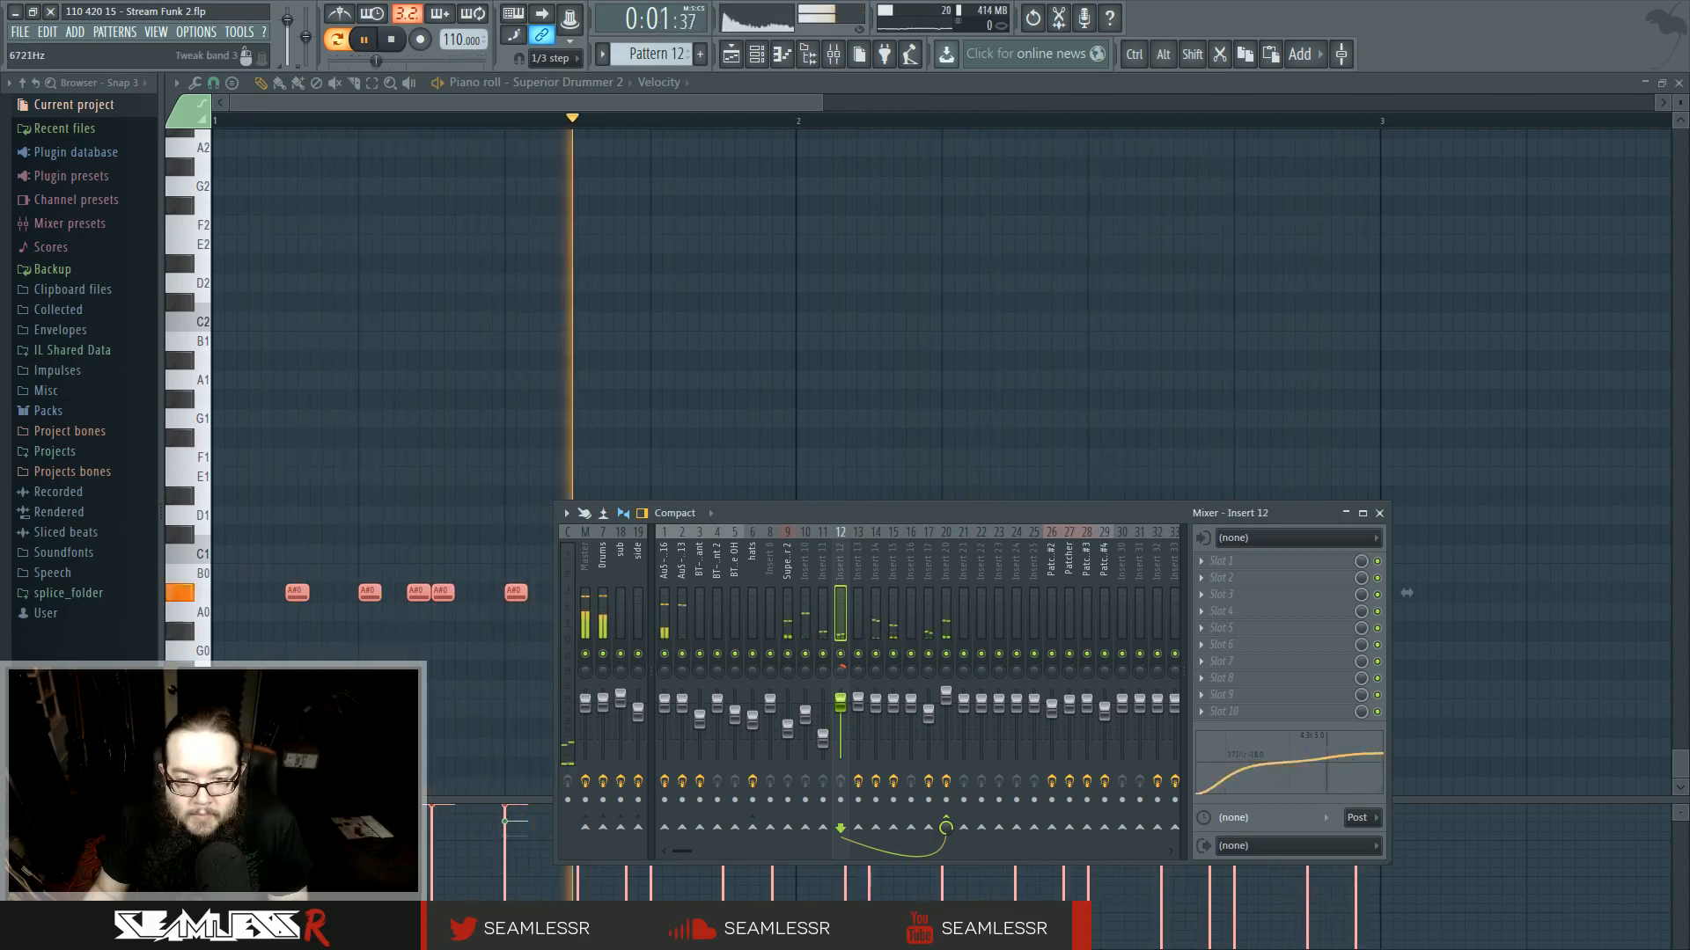
pyautogui.press('F9')
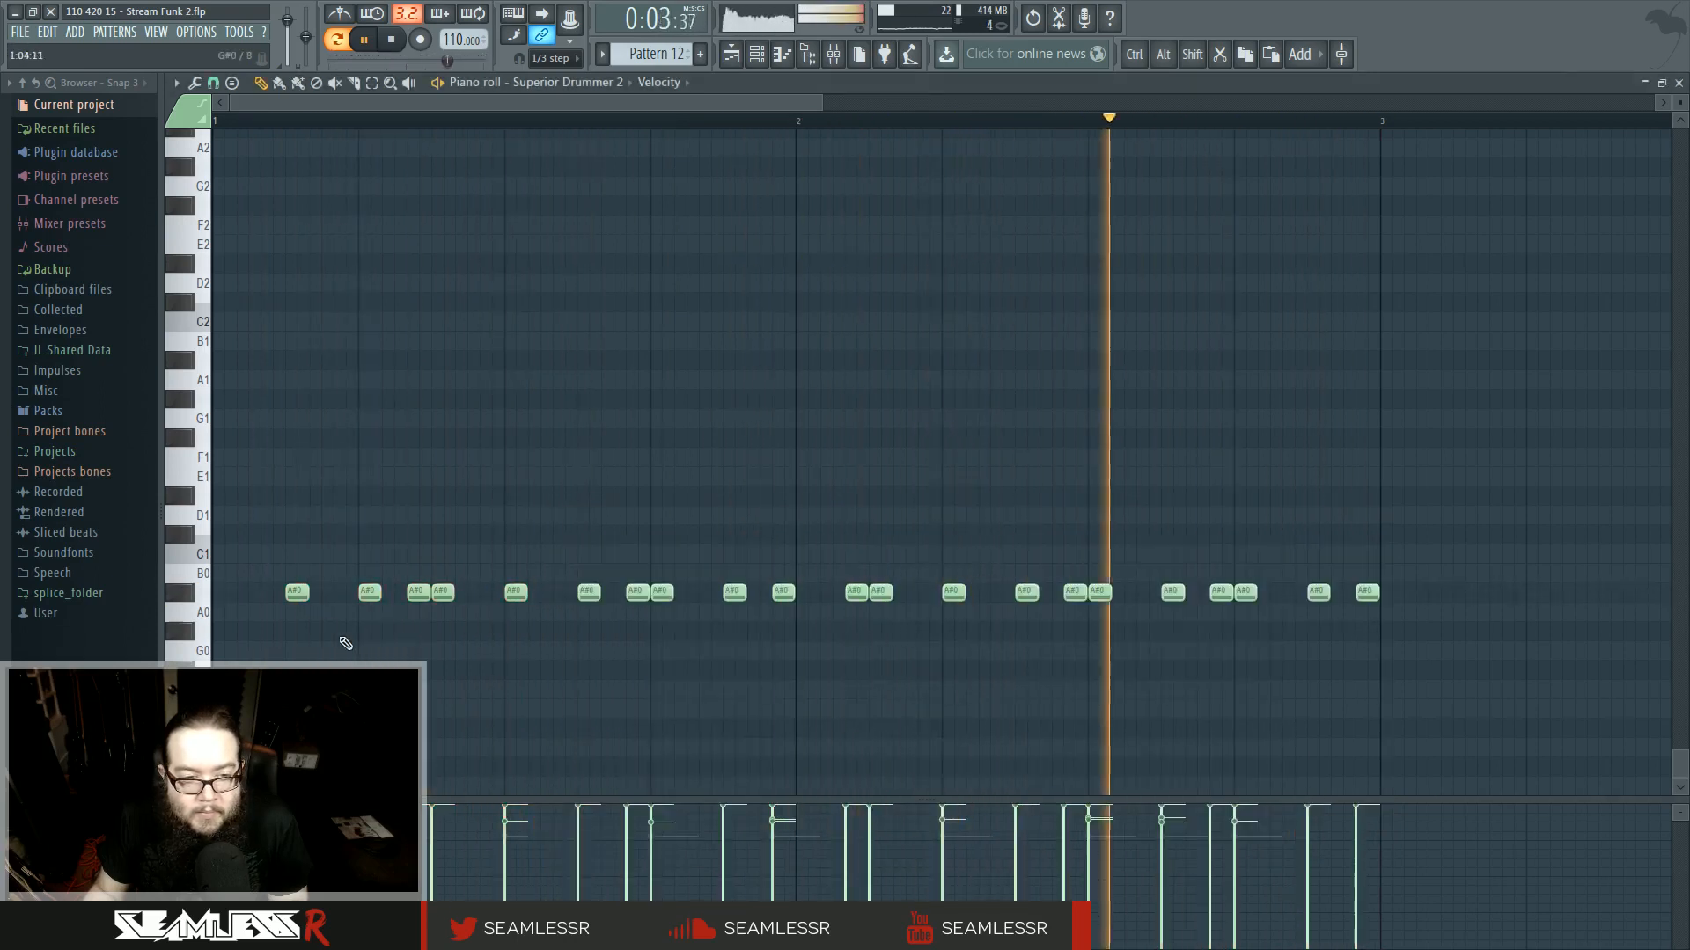
# - Shift two A#0 hits down to A0 and delete the final hit of the pattern
pyautogui.moveTo(734, 592); pyautogui.dragTo(737, 671)
pyautogui.press('space')
pyautogui.moveTo(727, 614); pyautogui.dragTo(731, 614)
pyautogui.press('space')
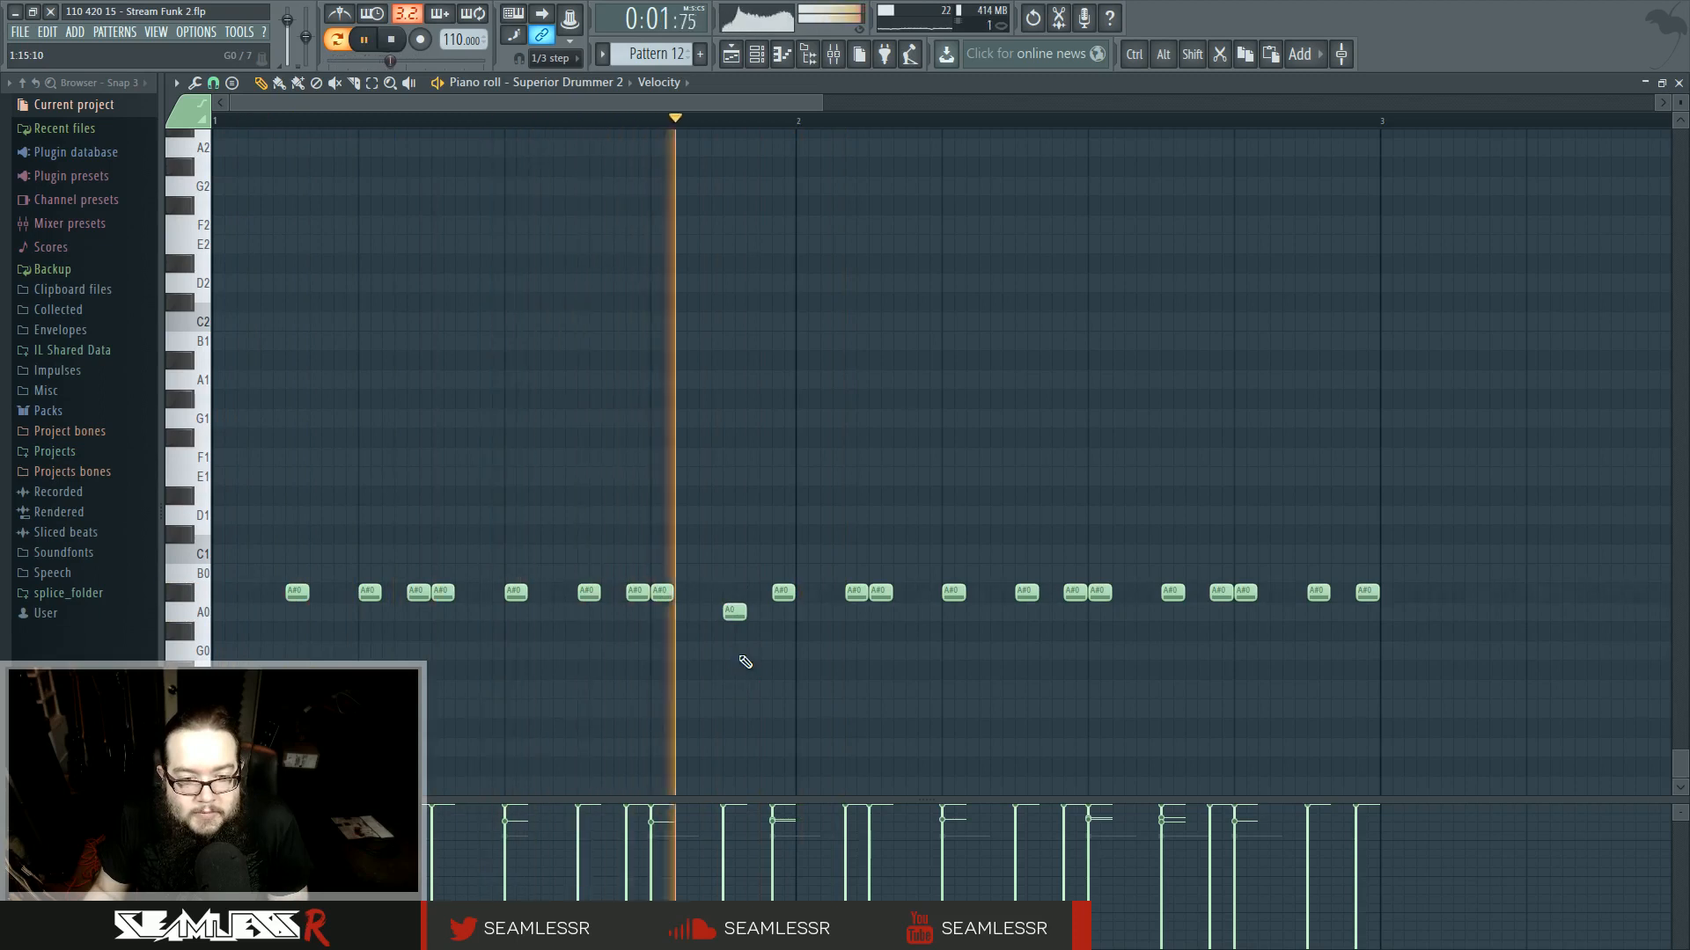
pyautogui.moveTo(1321, 605); pyautogui.dragTo(1320, 614)
pyautogui.rightClick(1367, 595)
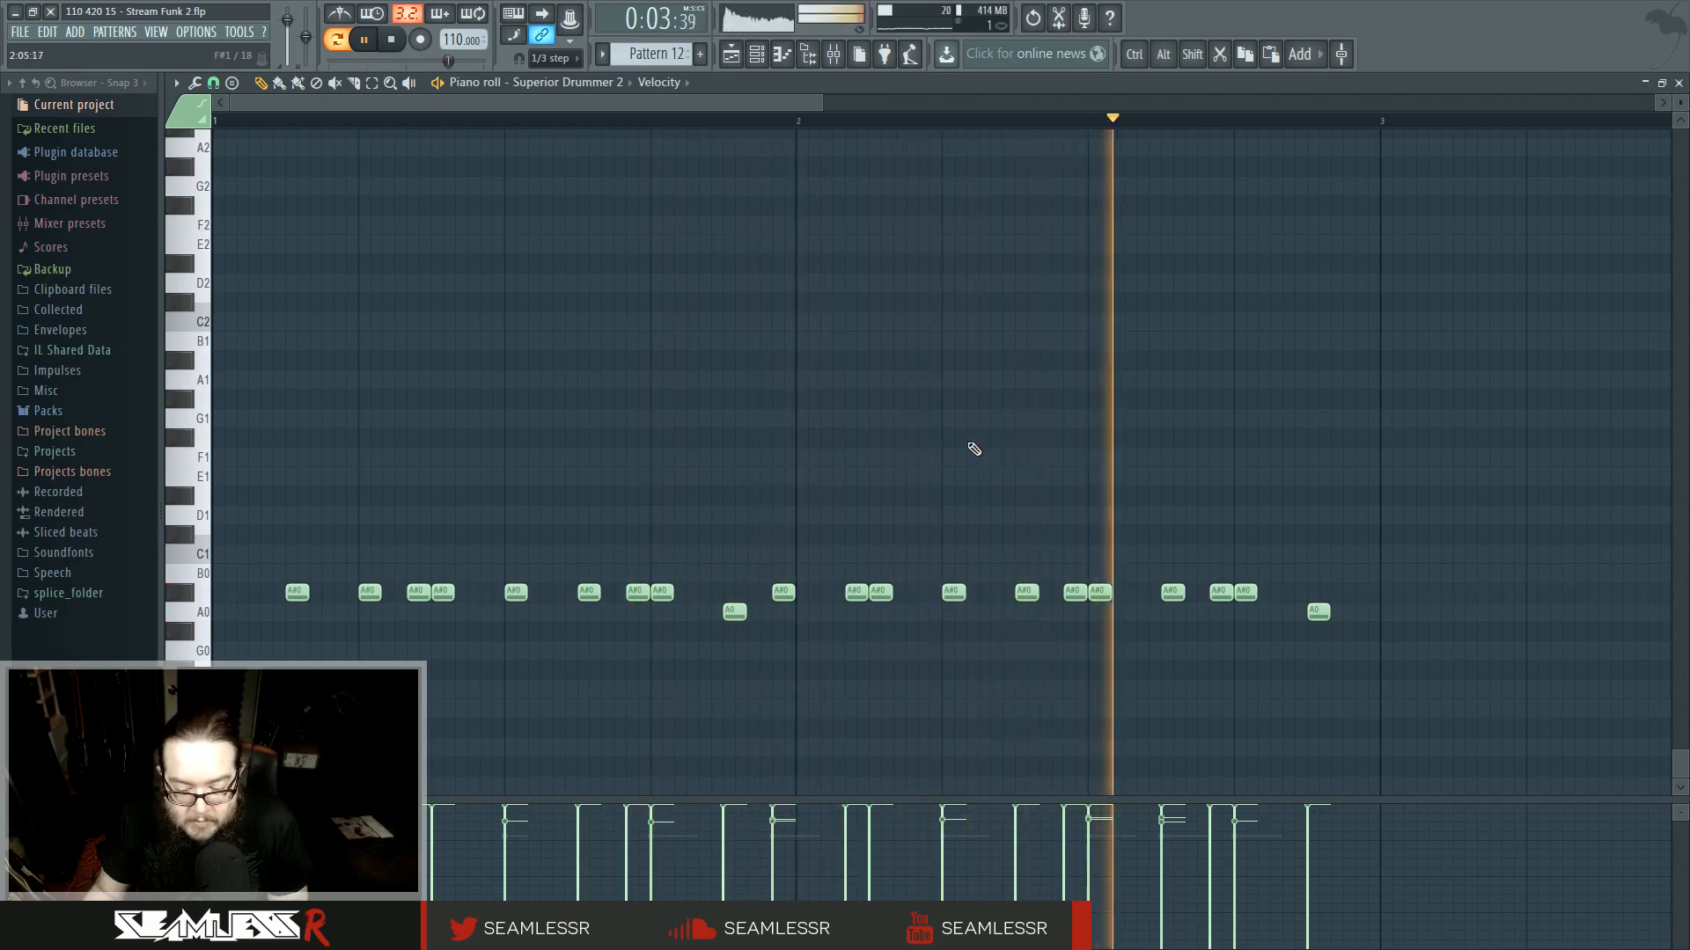
# - Fill track 1 with four consecutive Pattern 12 clips from bar 66 to bar 74 in the playlist
pyautogui.scroll(-2, 974, 448)
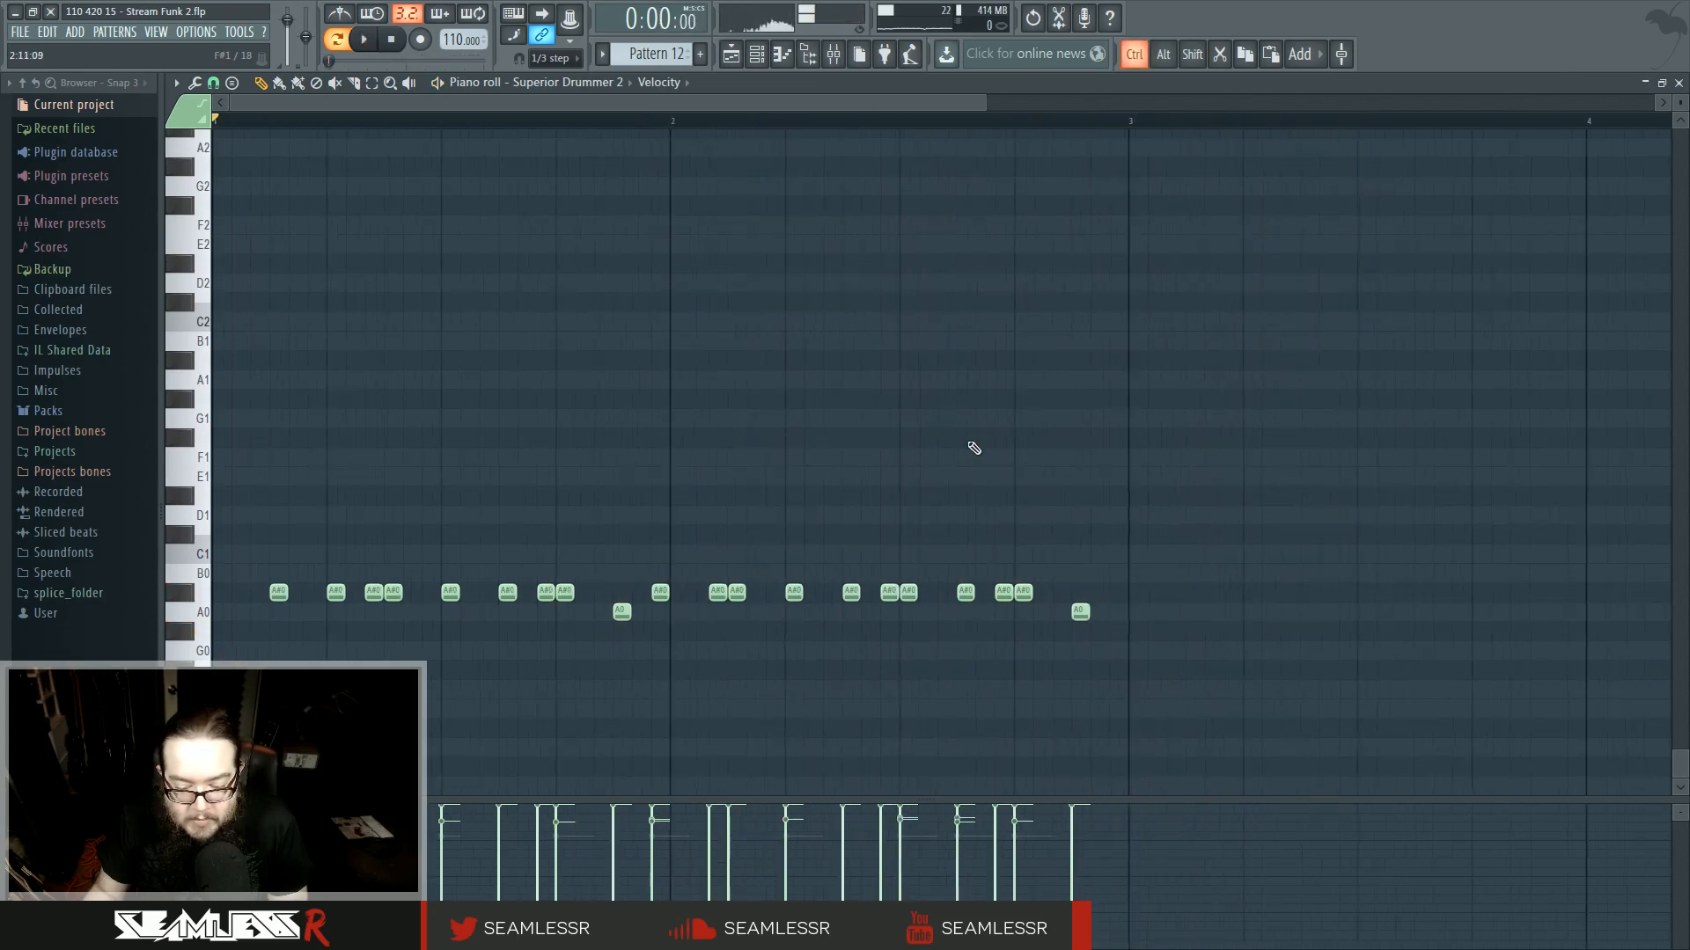
pyautogui.scroll(1, 953, 453)
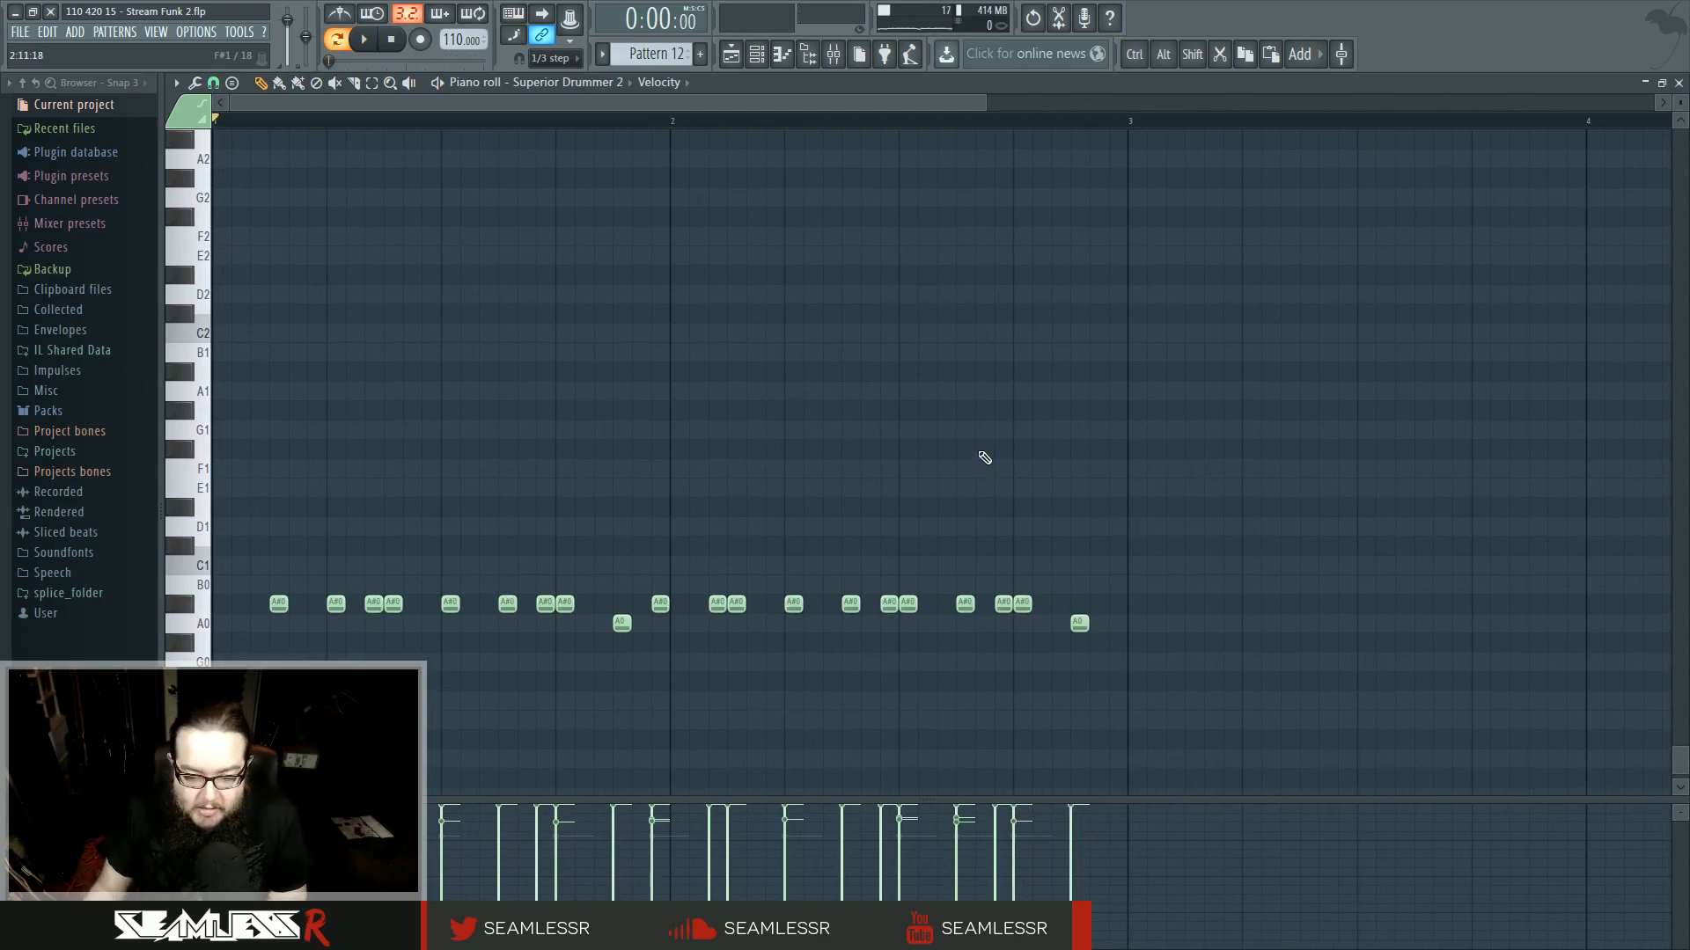
pyautogui.click(734, 53)
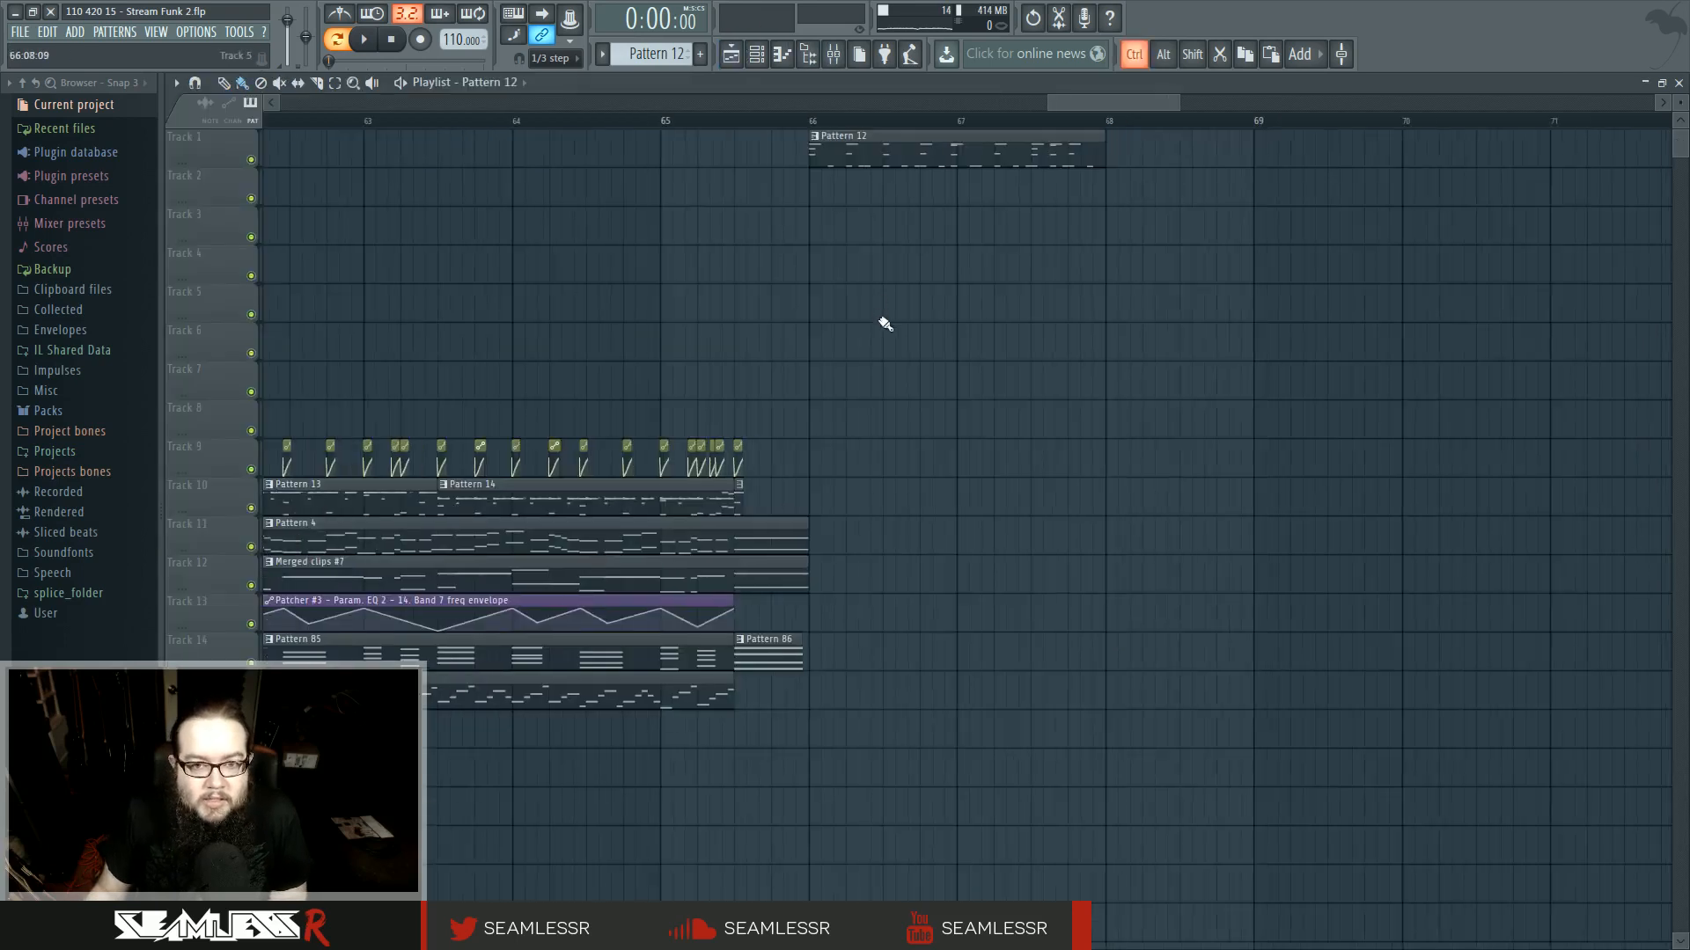
pyautogui.scroll(-2, 881, 320)
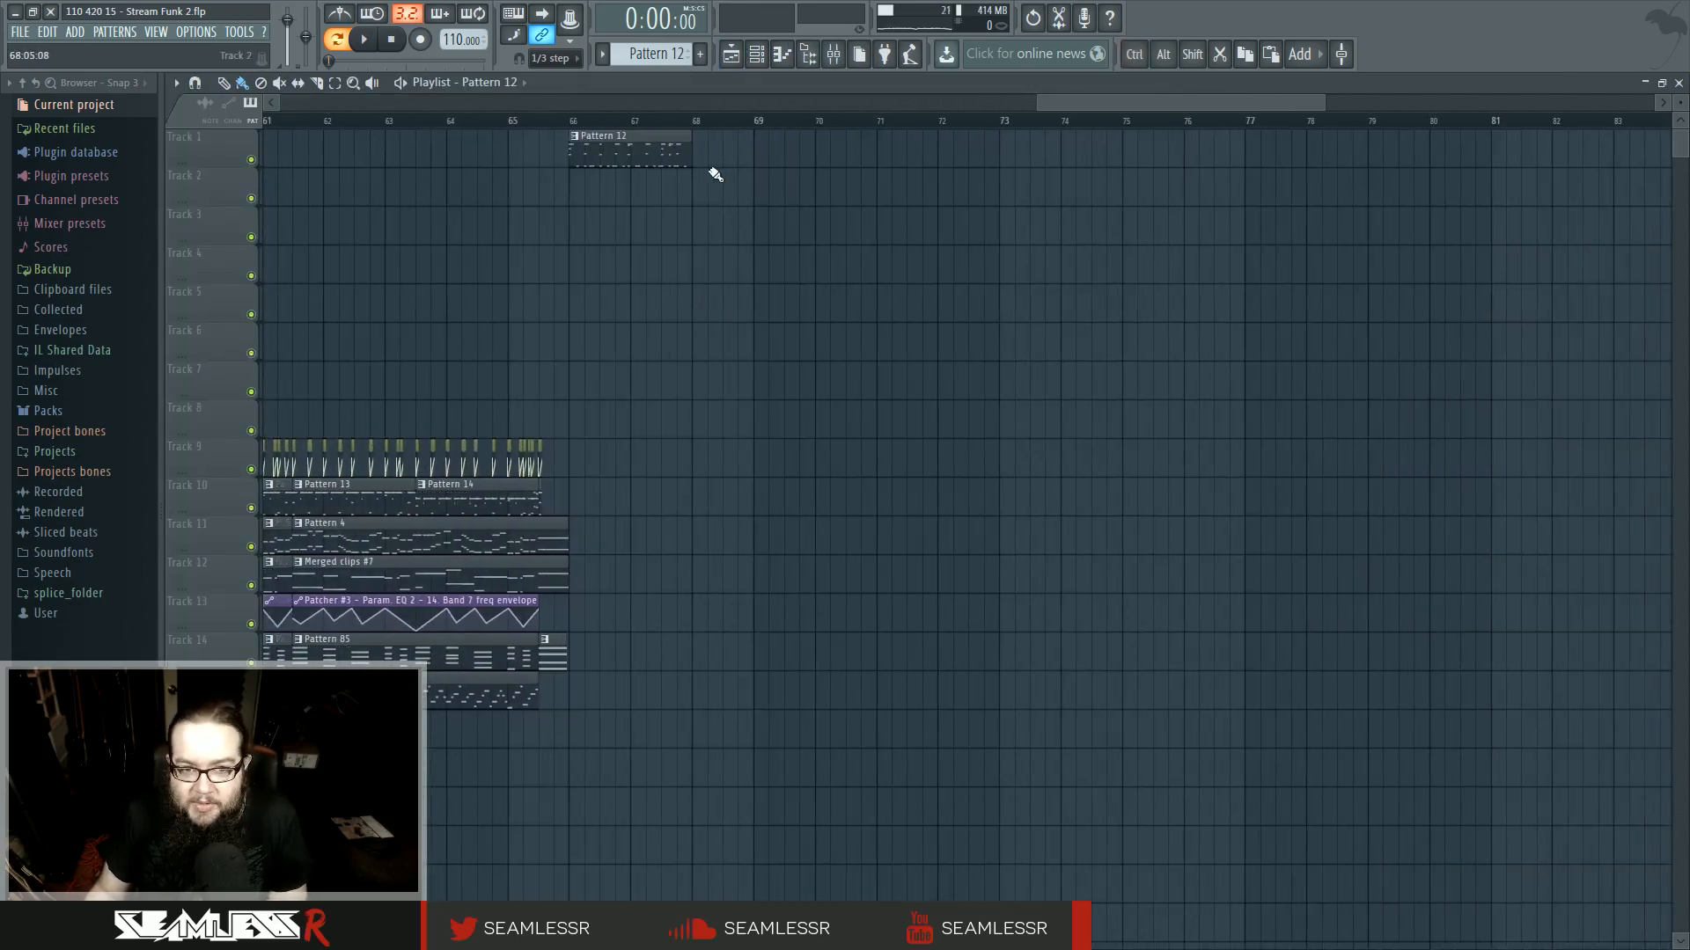
pyautogui.click(550, 58)
pyautogui.click(550, 145)
pyautogui.click(195, 82)
pyautogui.click(214, 113)
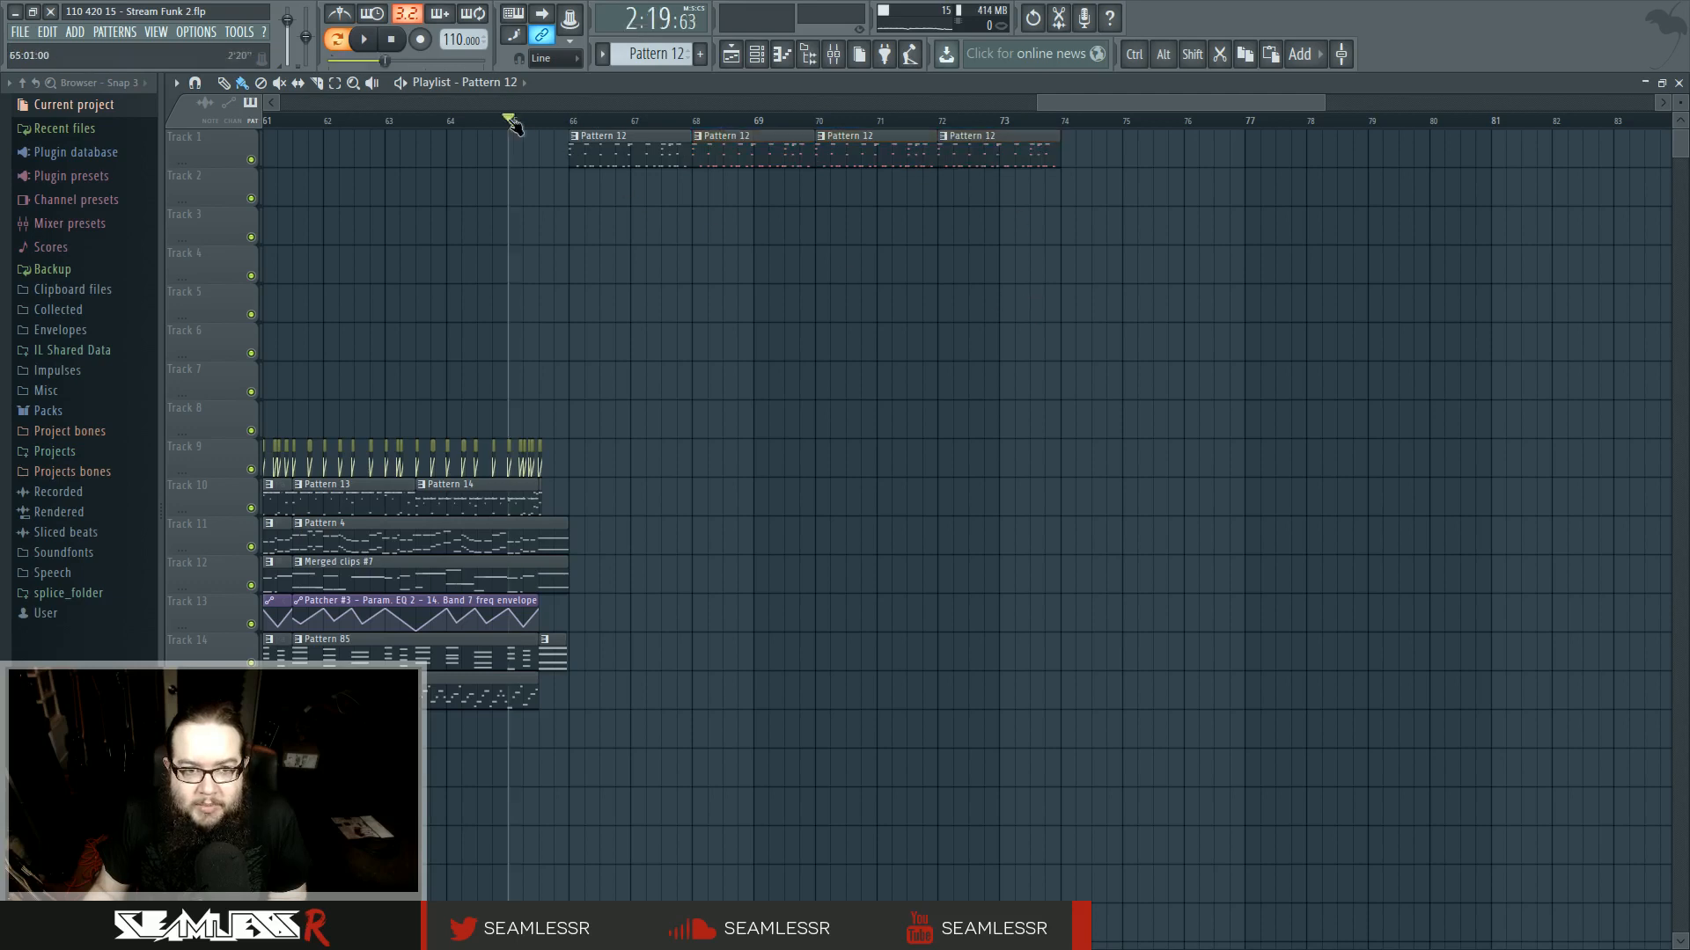
pyautogui.press('space')
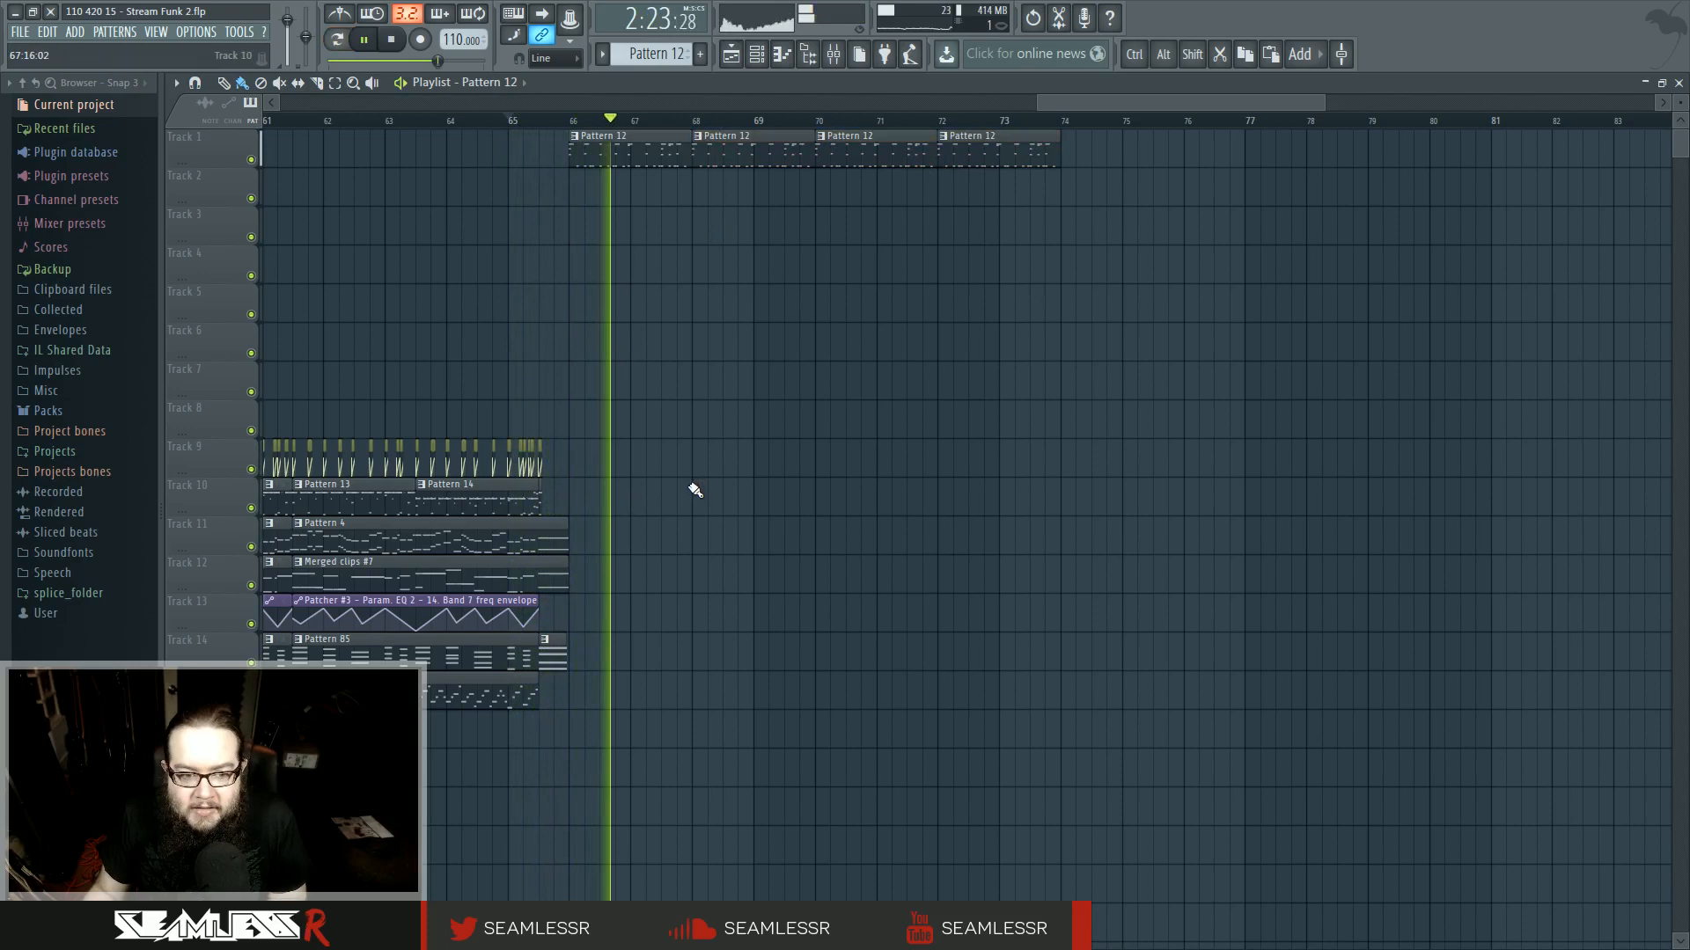
# - Place two Pattern 92 clips on track 15 starting at bars 66 and 70
pyautogui.scroll(-2, 691, 528)
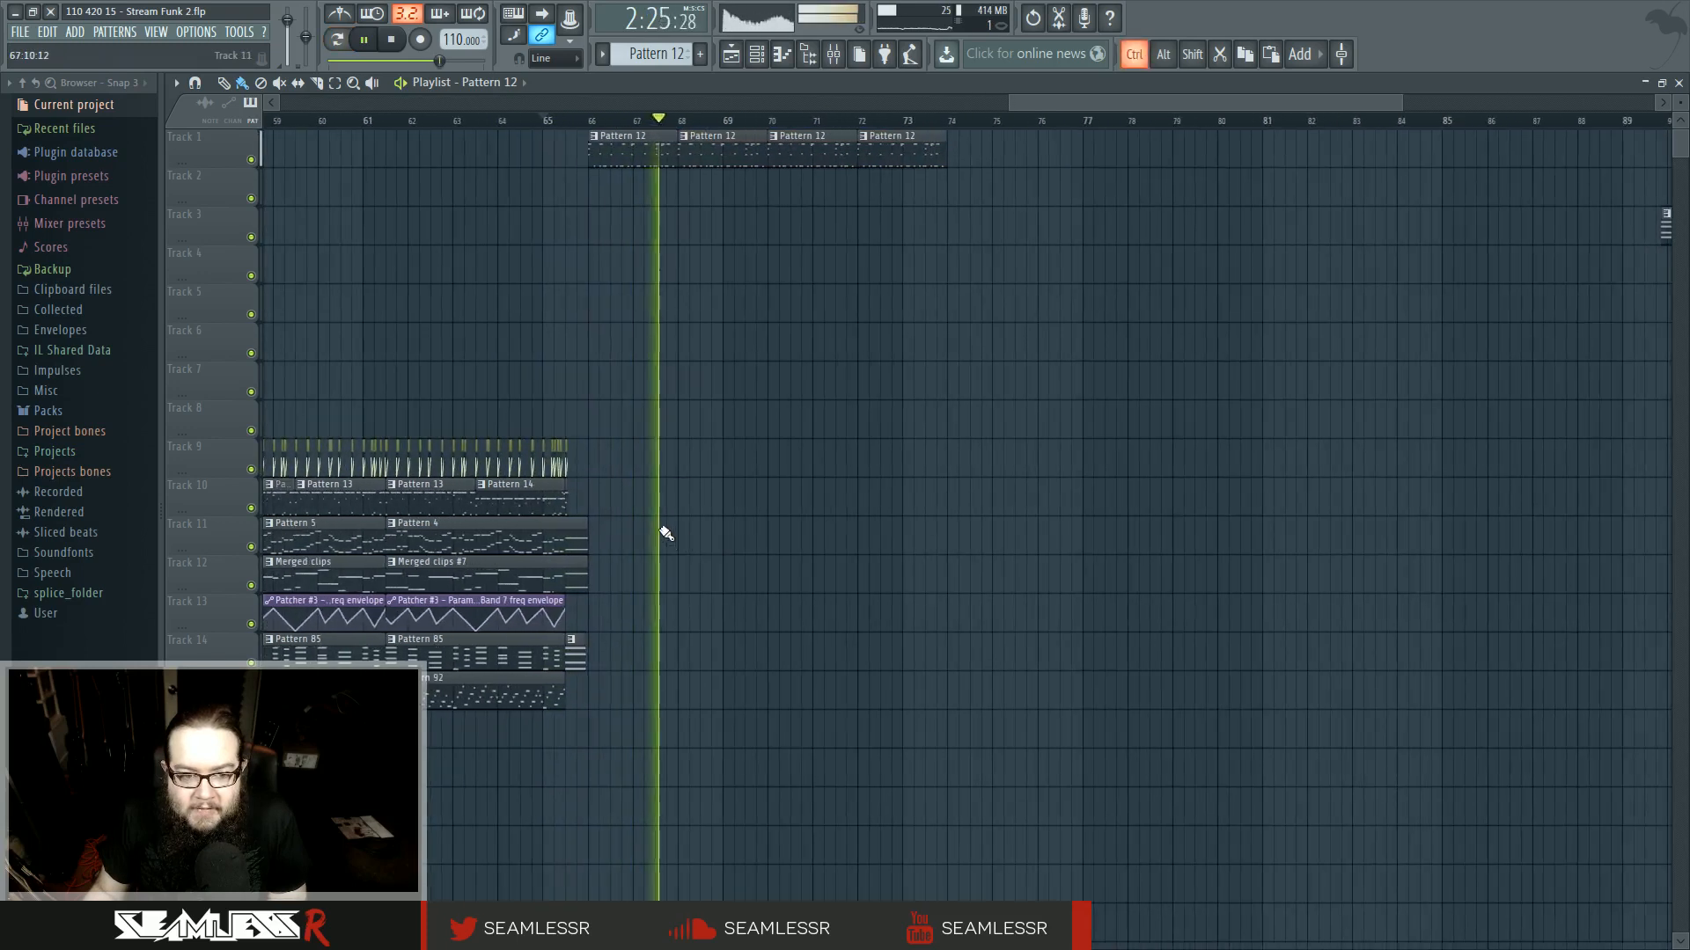
pyautogui.click(505, 688)
pyautogui.scroll(5, 603, 701)
pyautogui.press('space')
pyautogui.click(590, 694)
pyautogui.moveTo(715, 704); pyautogui.dragTo(704, 703)
pyautogui.click(985, 691)
pyautogui.moveTo(1030, 690); pyautogui.dragTo(1018, 688)
pyautogui.press('space')
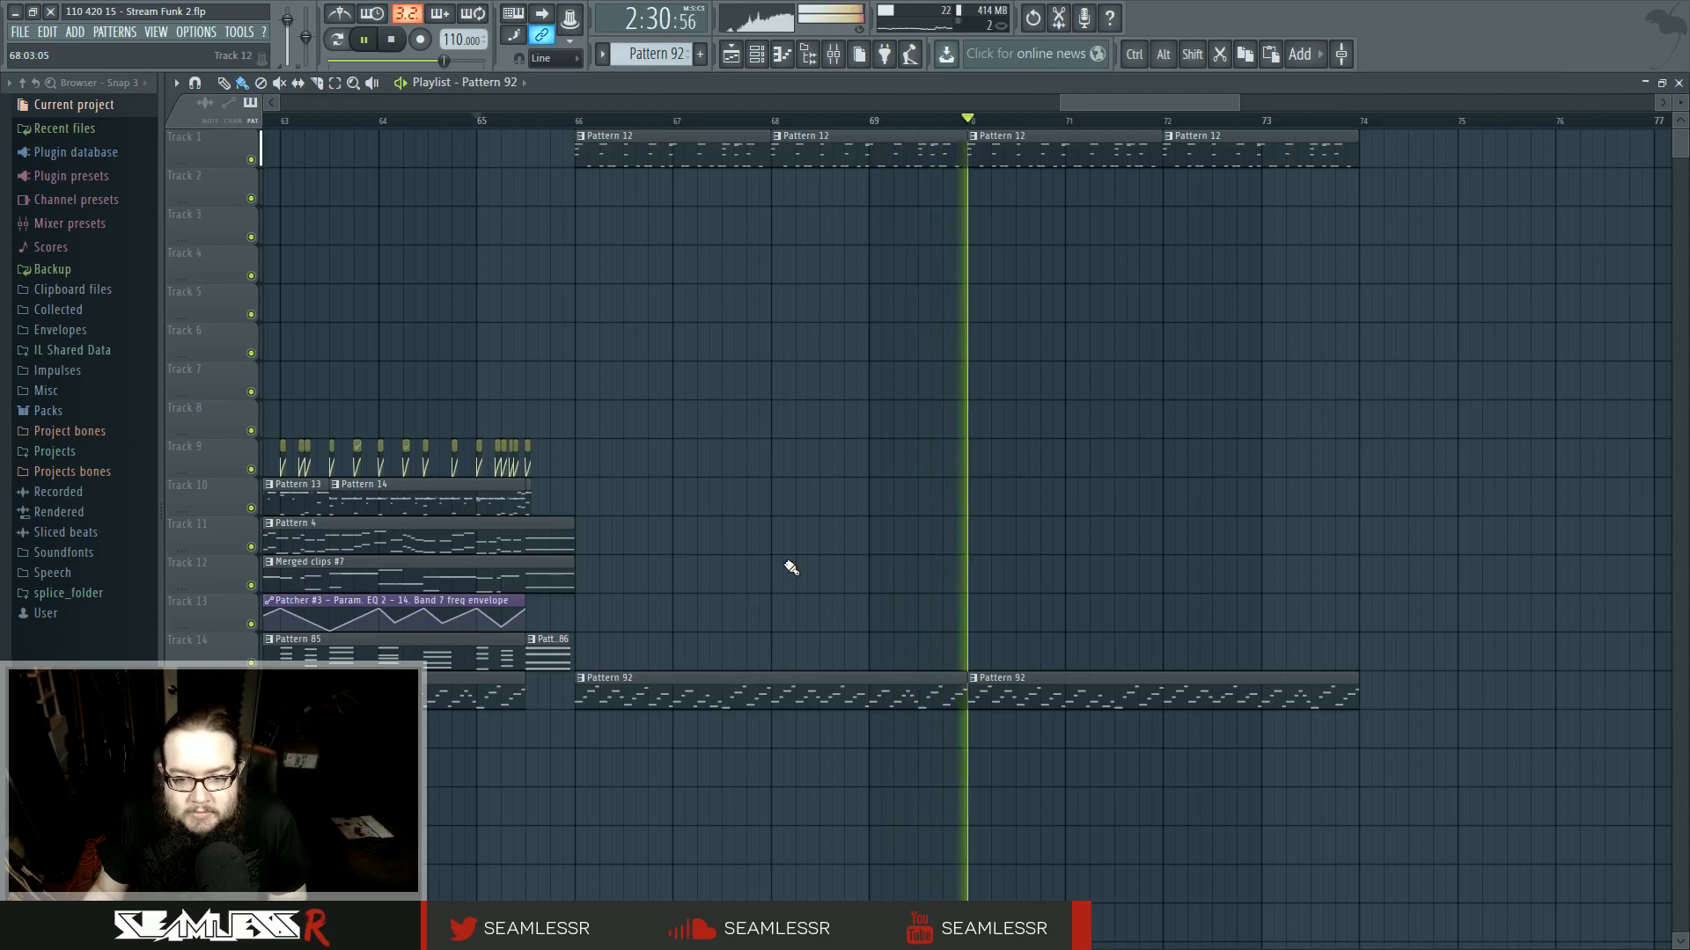
# - Duplicate the Pattern 12 and Pattern 92 ending clips so they continue through bar 82
pyautogui.scroll(-3, 819, 574)
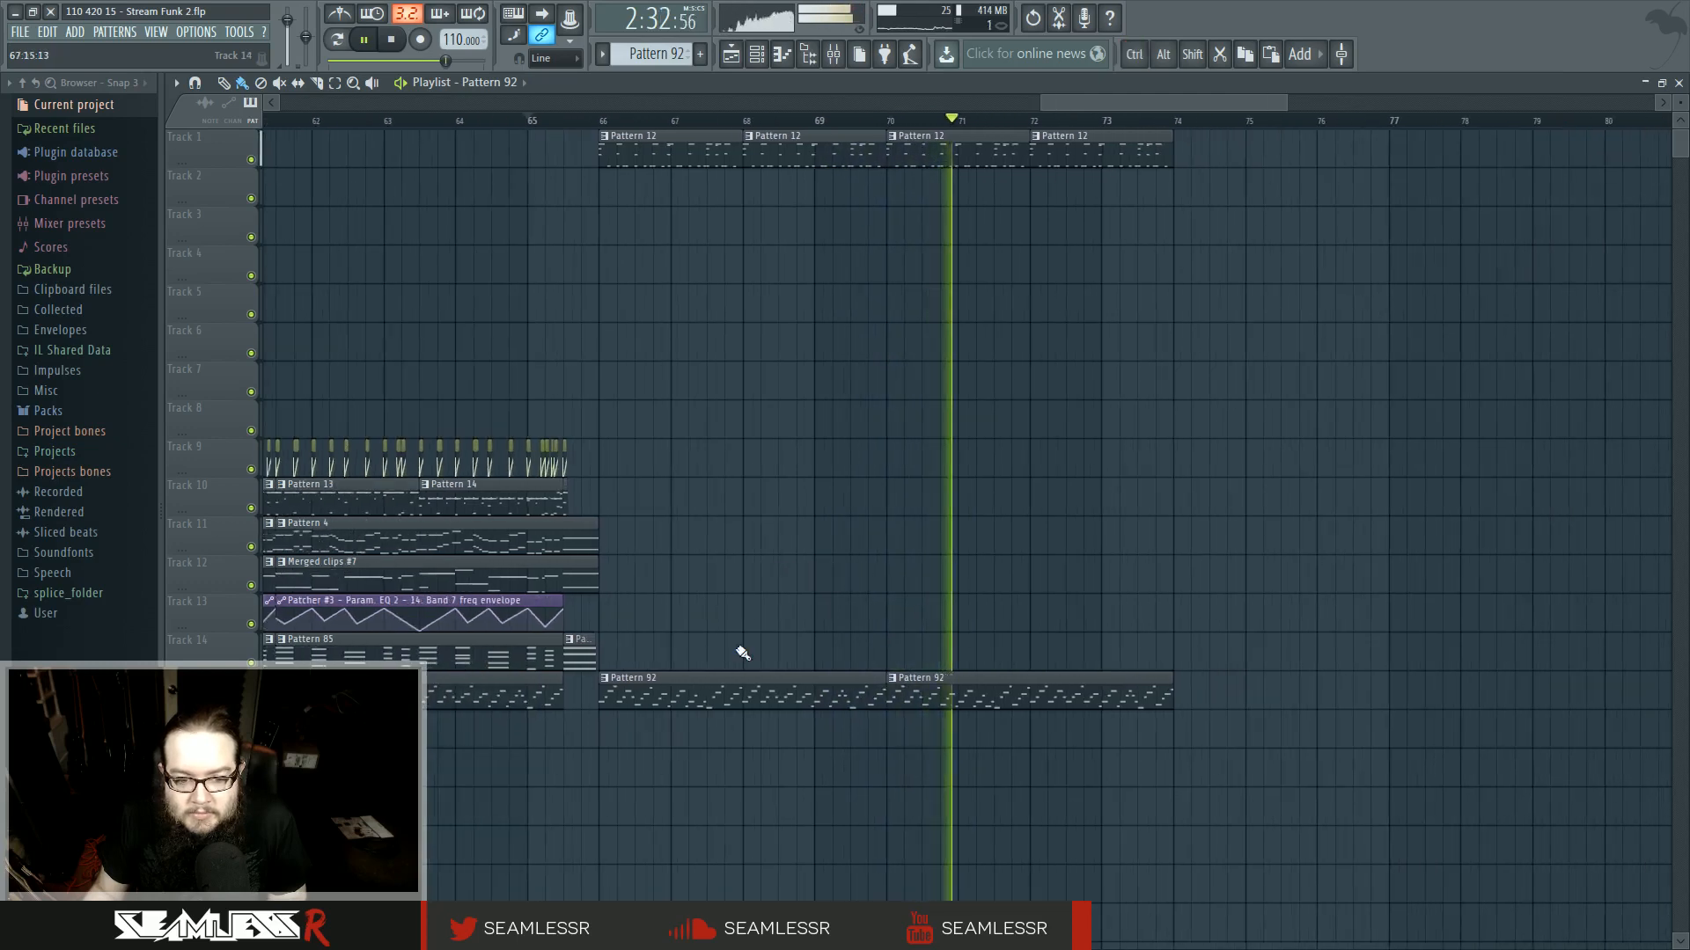
pyautogui.moveTo(992, 544); pyautogui.dragTo(892, 543)
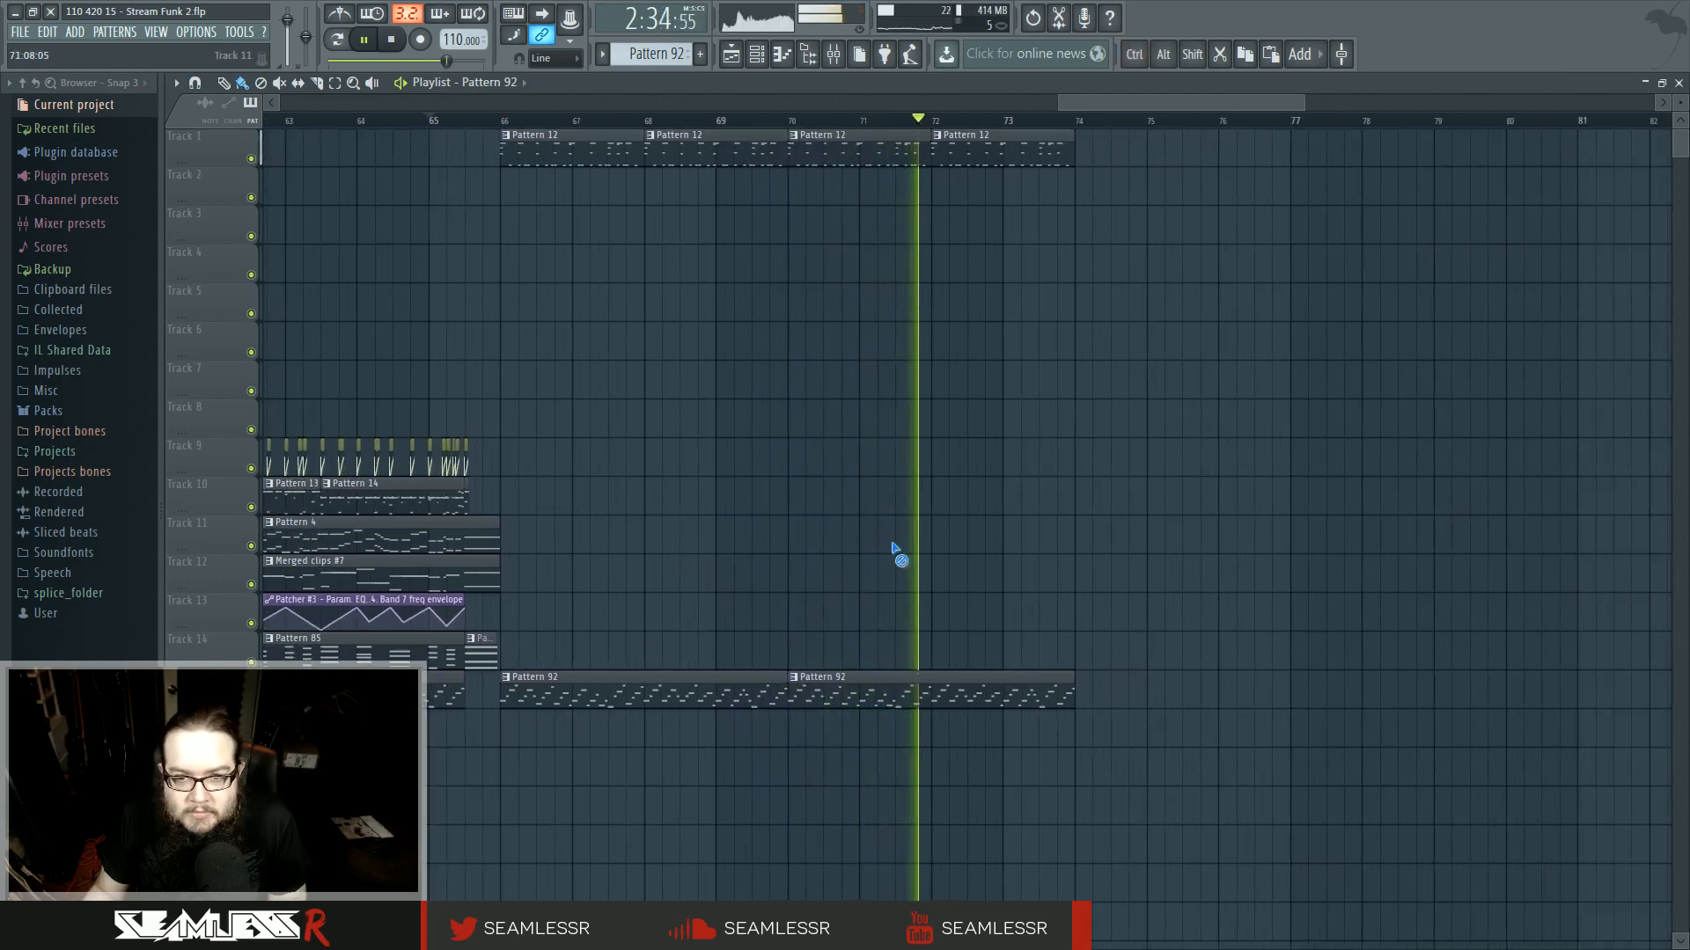
pyautogui.moveTo(996, 551); pyautogui.dragTo(882, 552)
pyautogui.scroll(-2, 853, 559)
pyautogui.press('space')
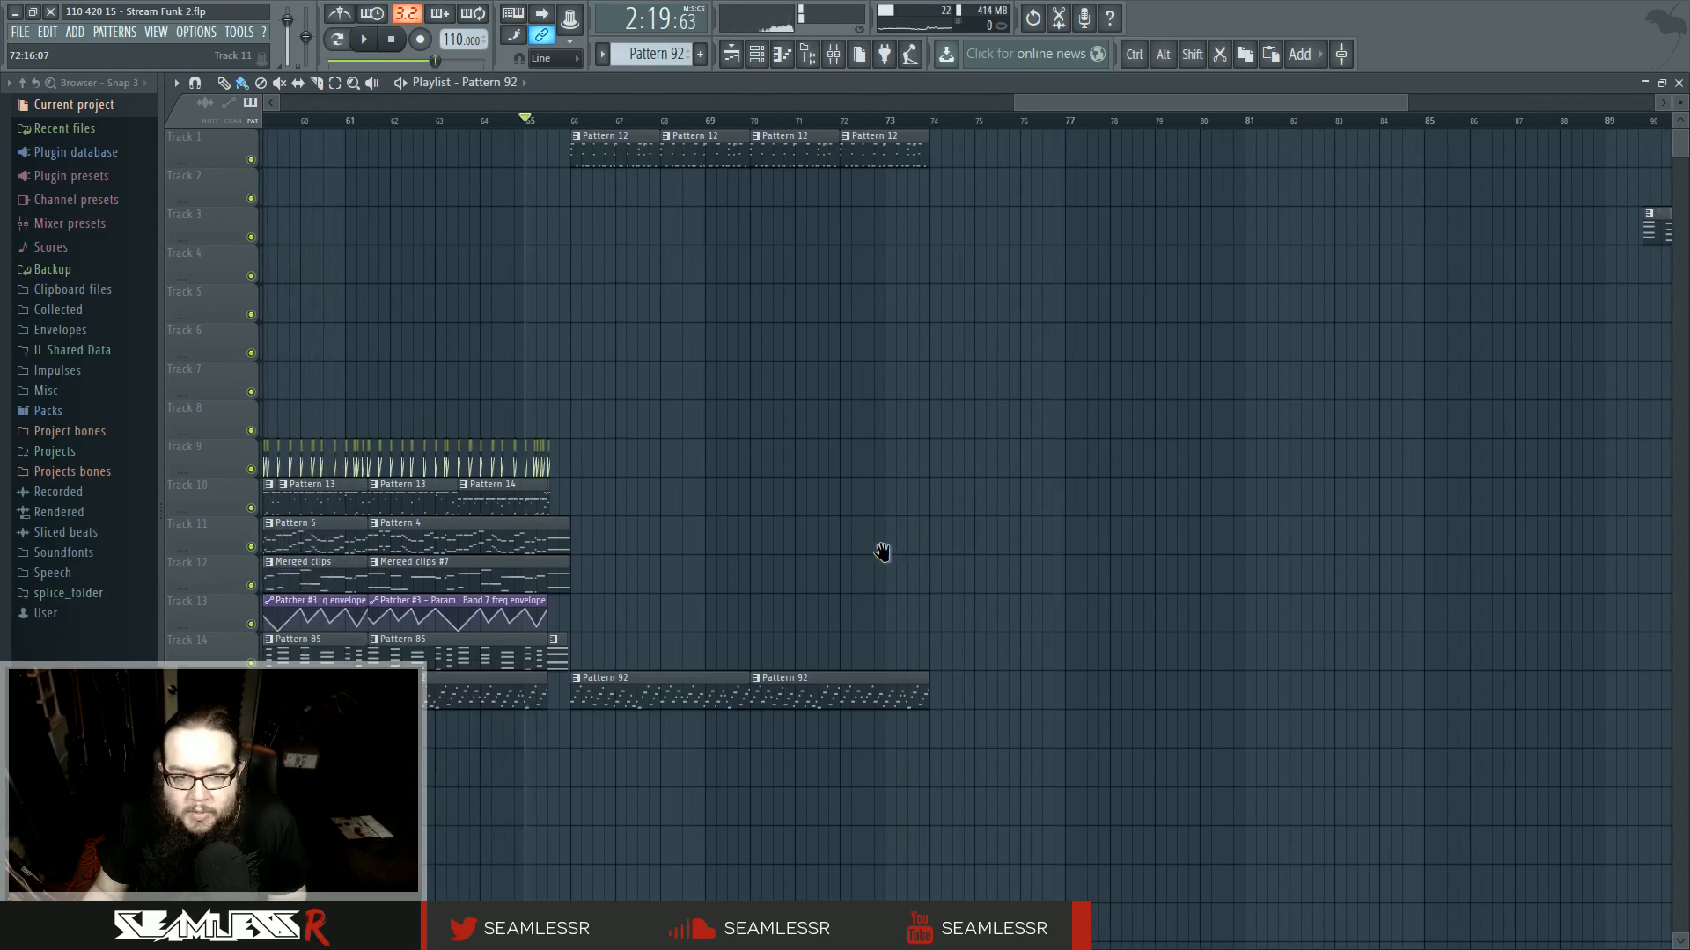
pyautogui.moveTo(587, 144); pyautogui.dragTo(769, 403)
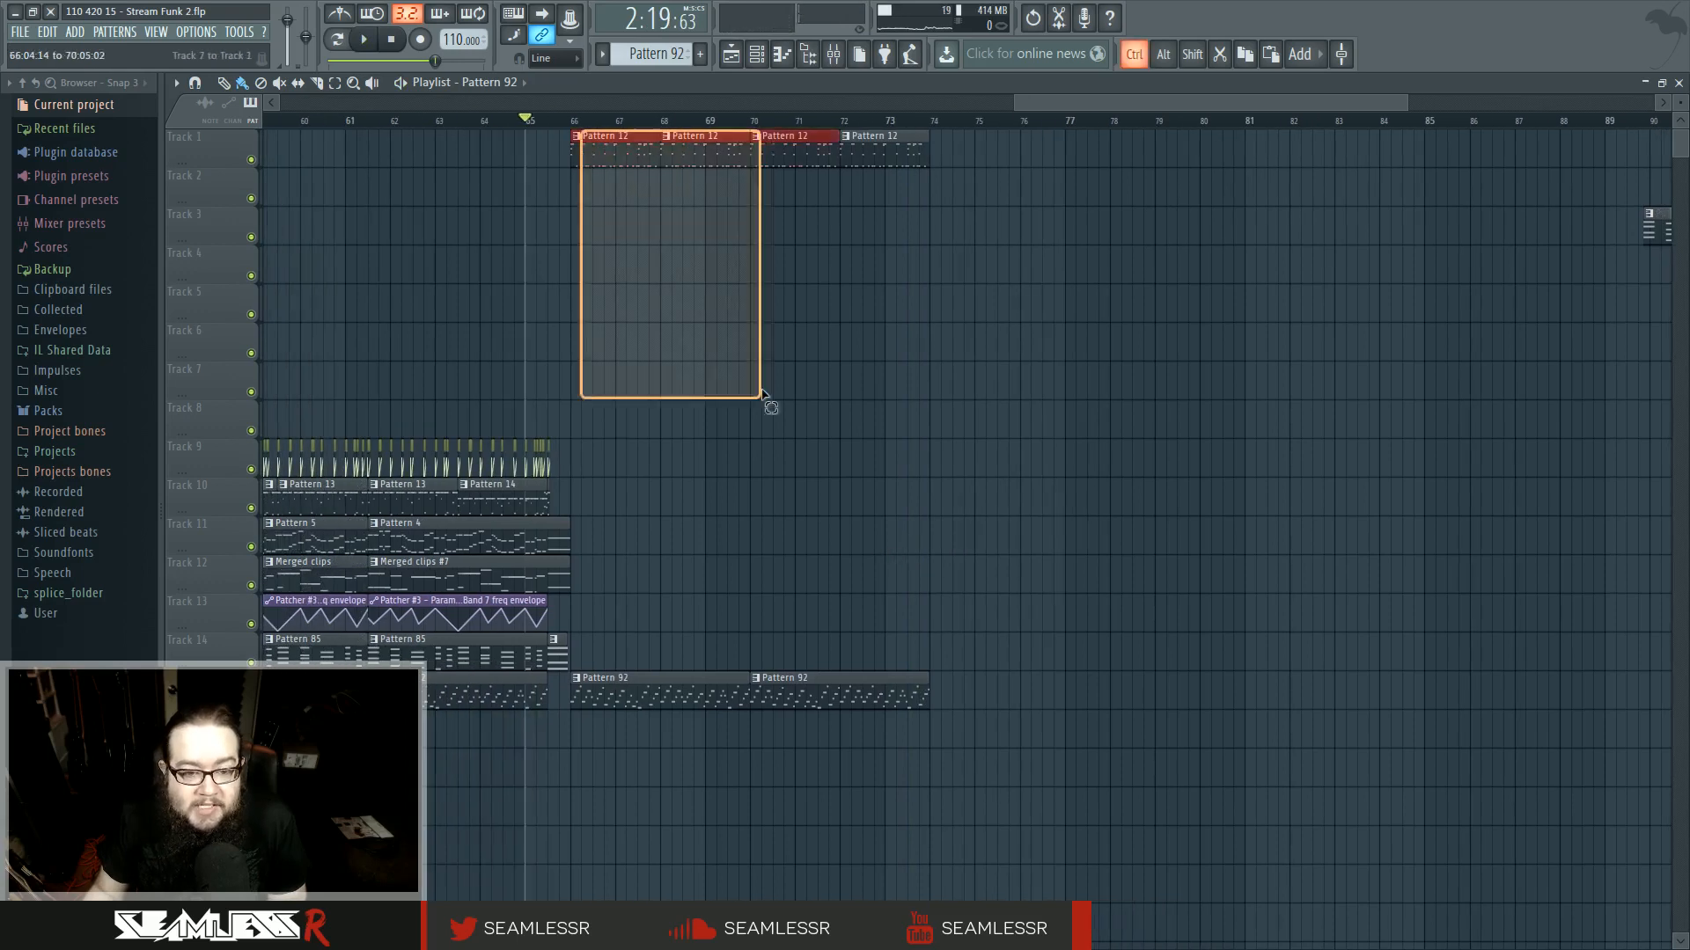
pyautogui.moveTo(645, 167)
pyautogui.mouseDown()
pyautogui.moveTo(769, 167)
pyautogui.moveTo(587, 167)
pyautogui.moveTo(637, 175)
pyautogui.mouseUp()
pyautogui.hotkey('ctrl', 'b')
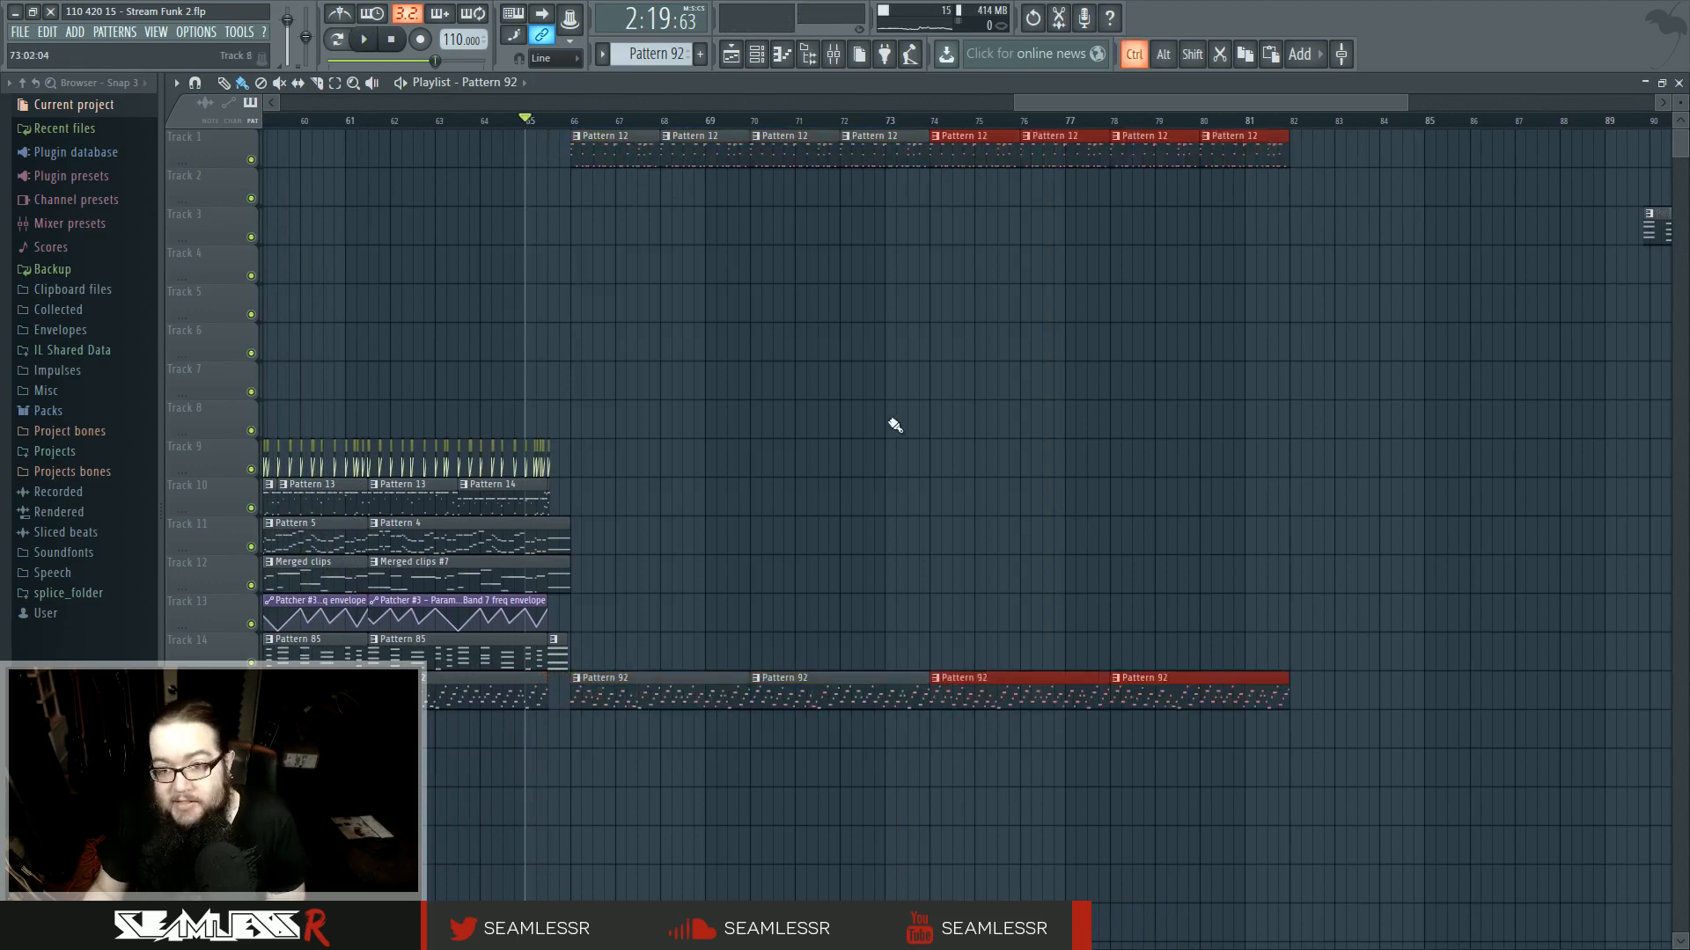
# - Play back the extended ending in the playlist
pyautogui.scroll(-4, 1138, 498)
pyautogui.press('space')
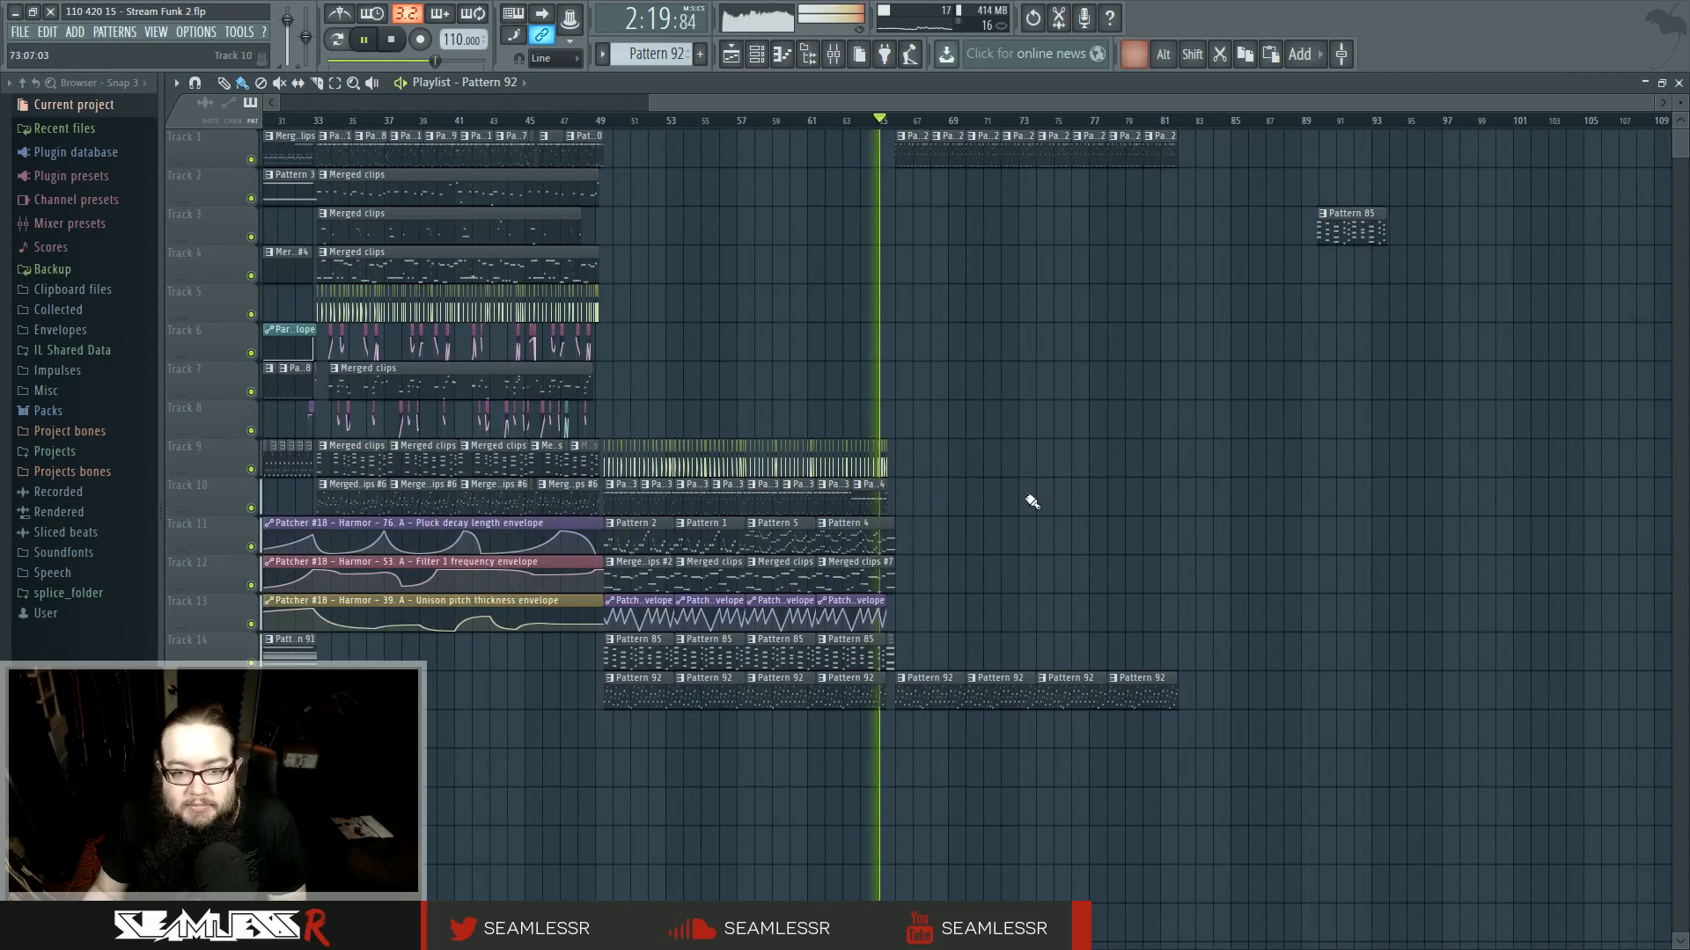
pyautogui.scroll(5, 998, 537)
pyautogui.moveTo(992, 564); pyautogui.dragTo(890, 568)
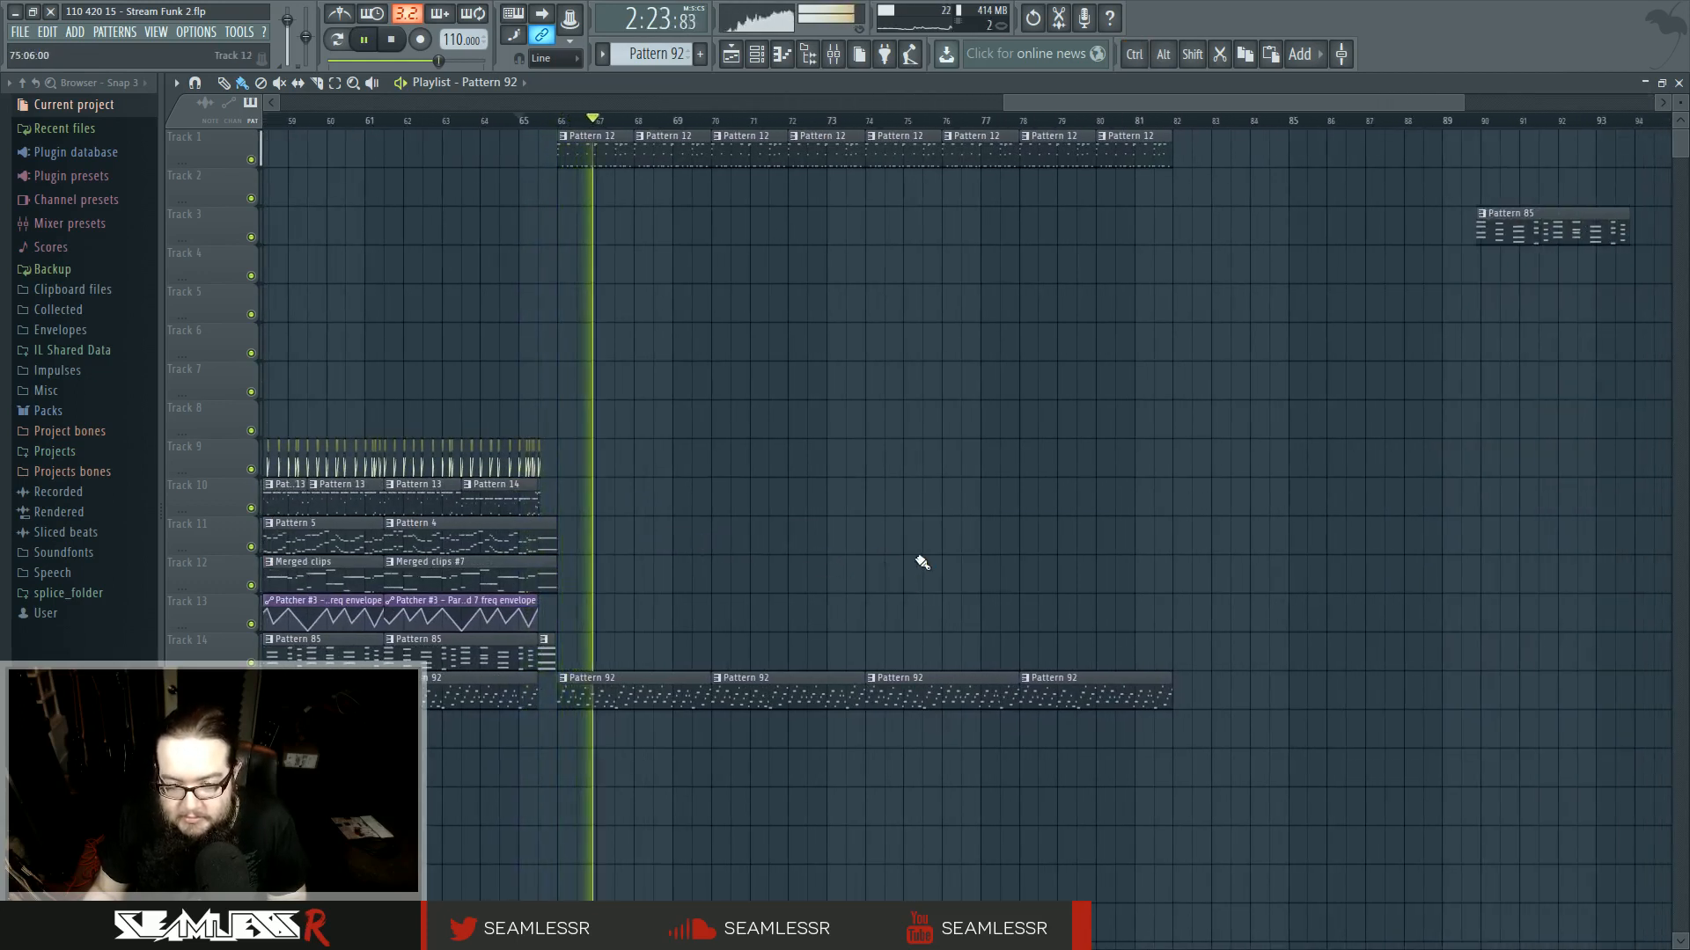
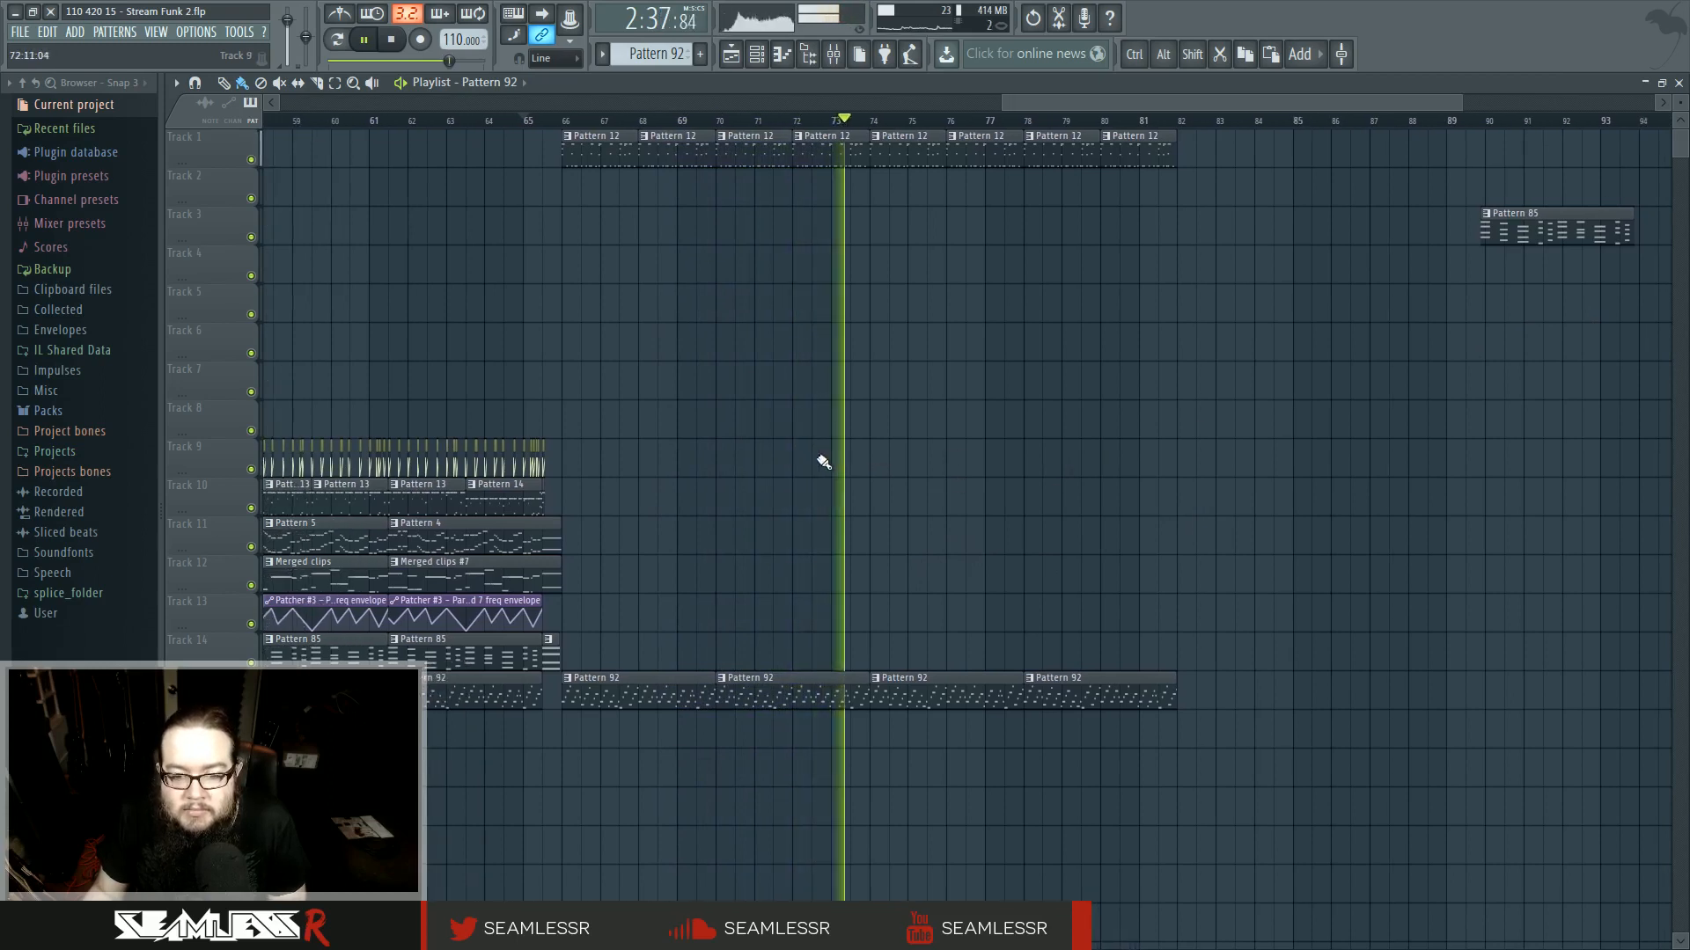
# - Play back the transition into the ending from around bars 62 and 66
pyautogui.press('space')
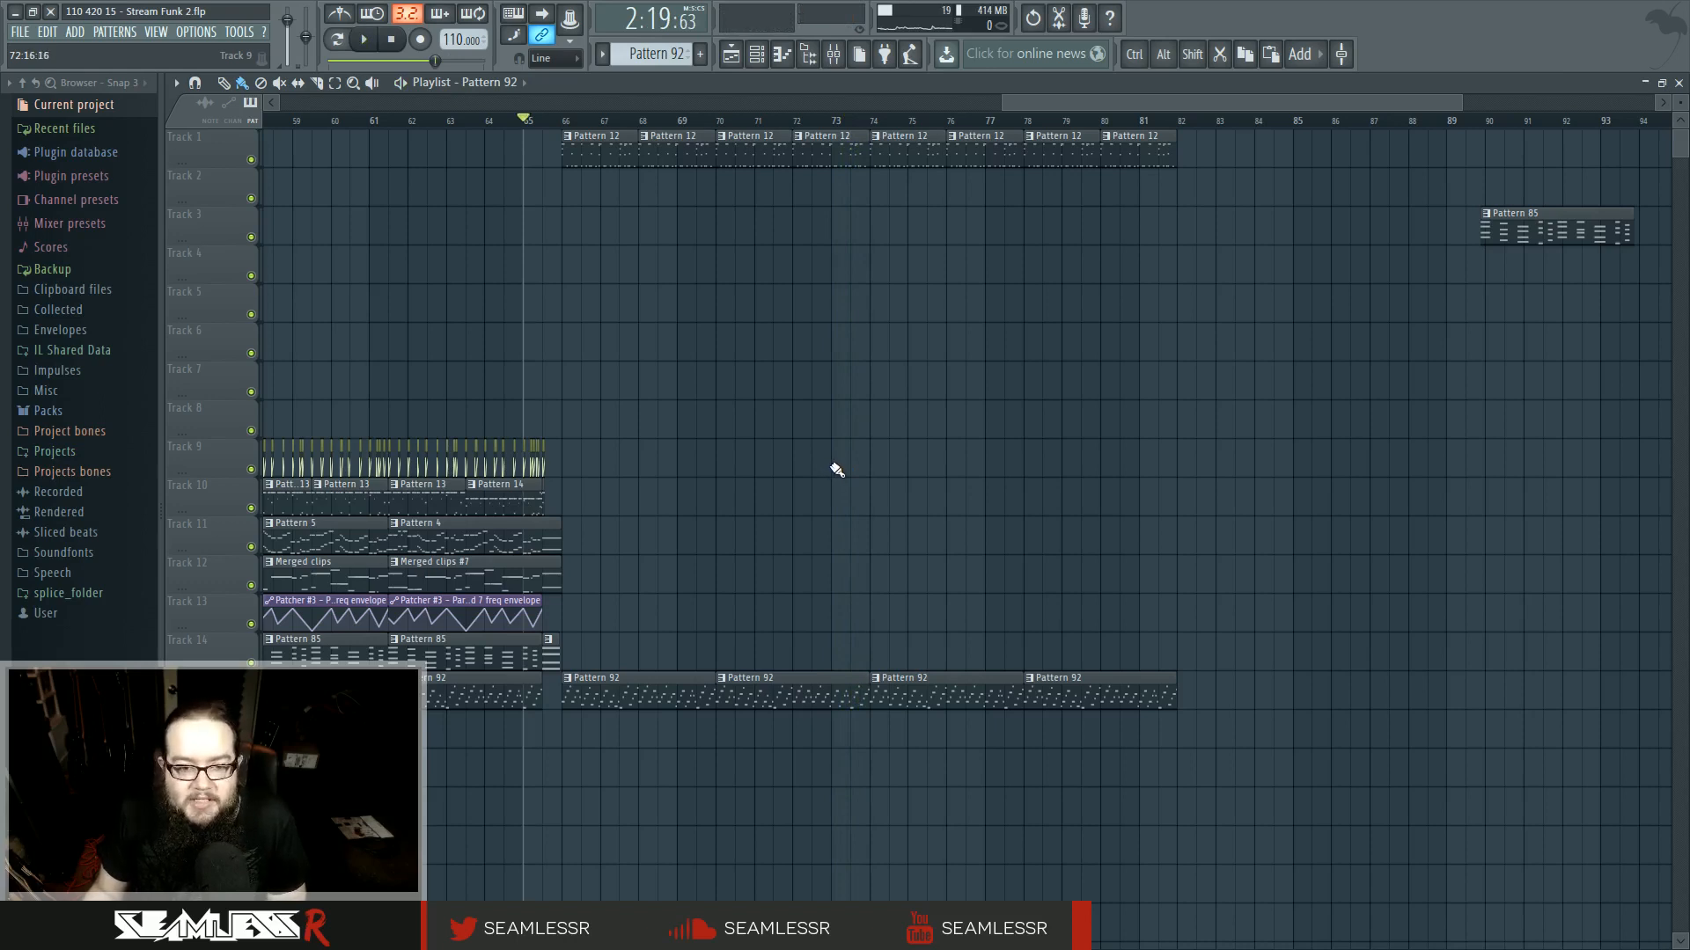
pyautogui.moveTo(563, 123); pyautogui.dragTo(495, 134)
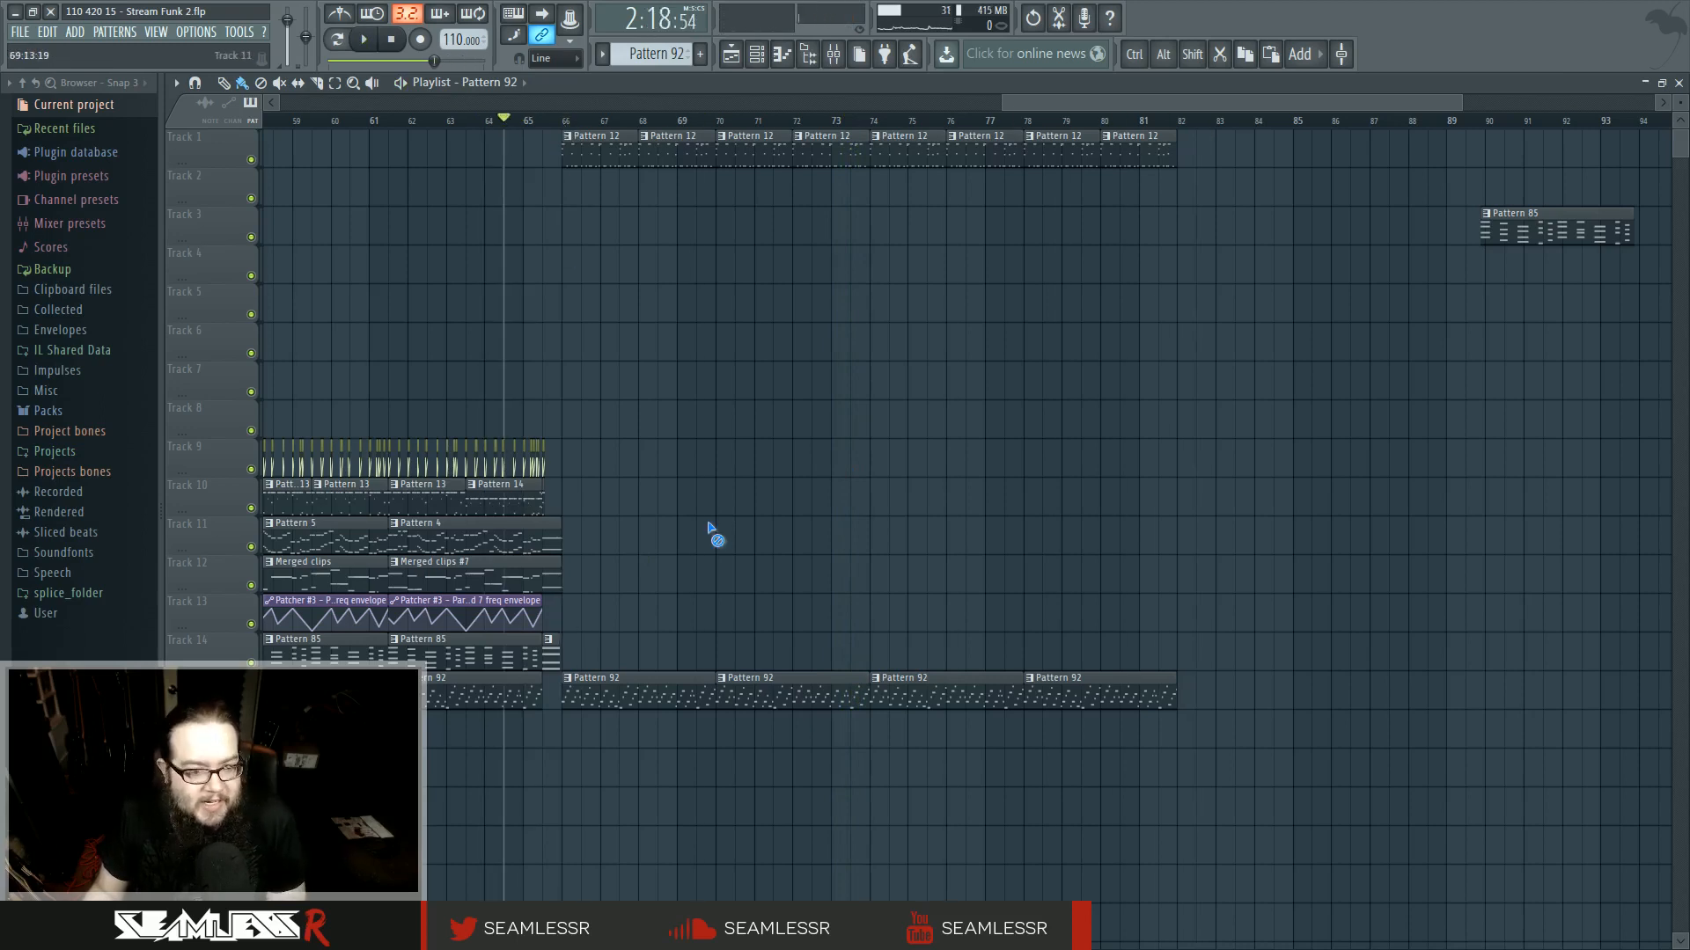
pyautogui.click(560, 120)
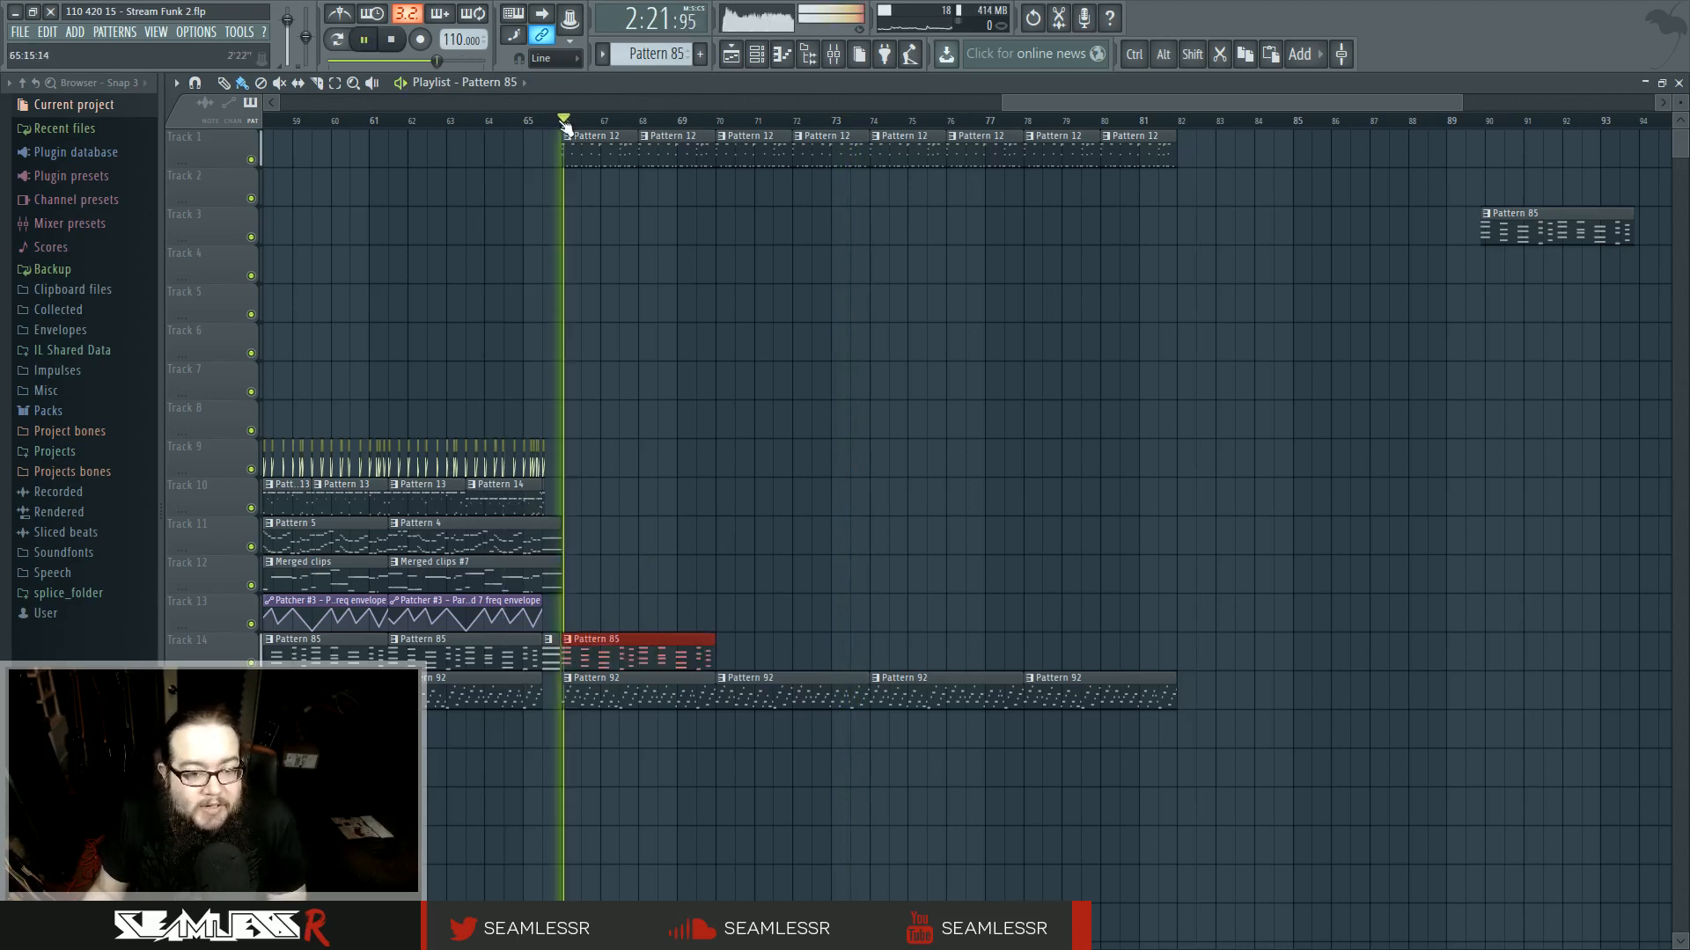
pyautogui.rightClick(663, 655)
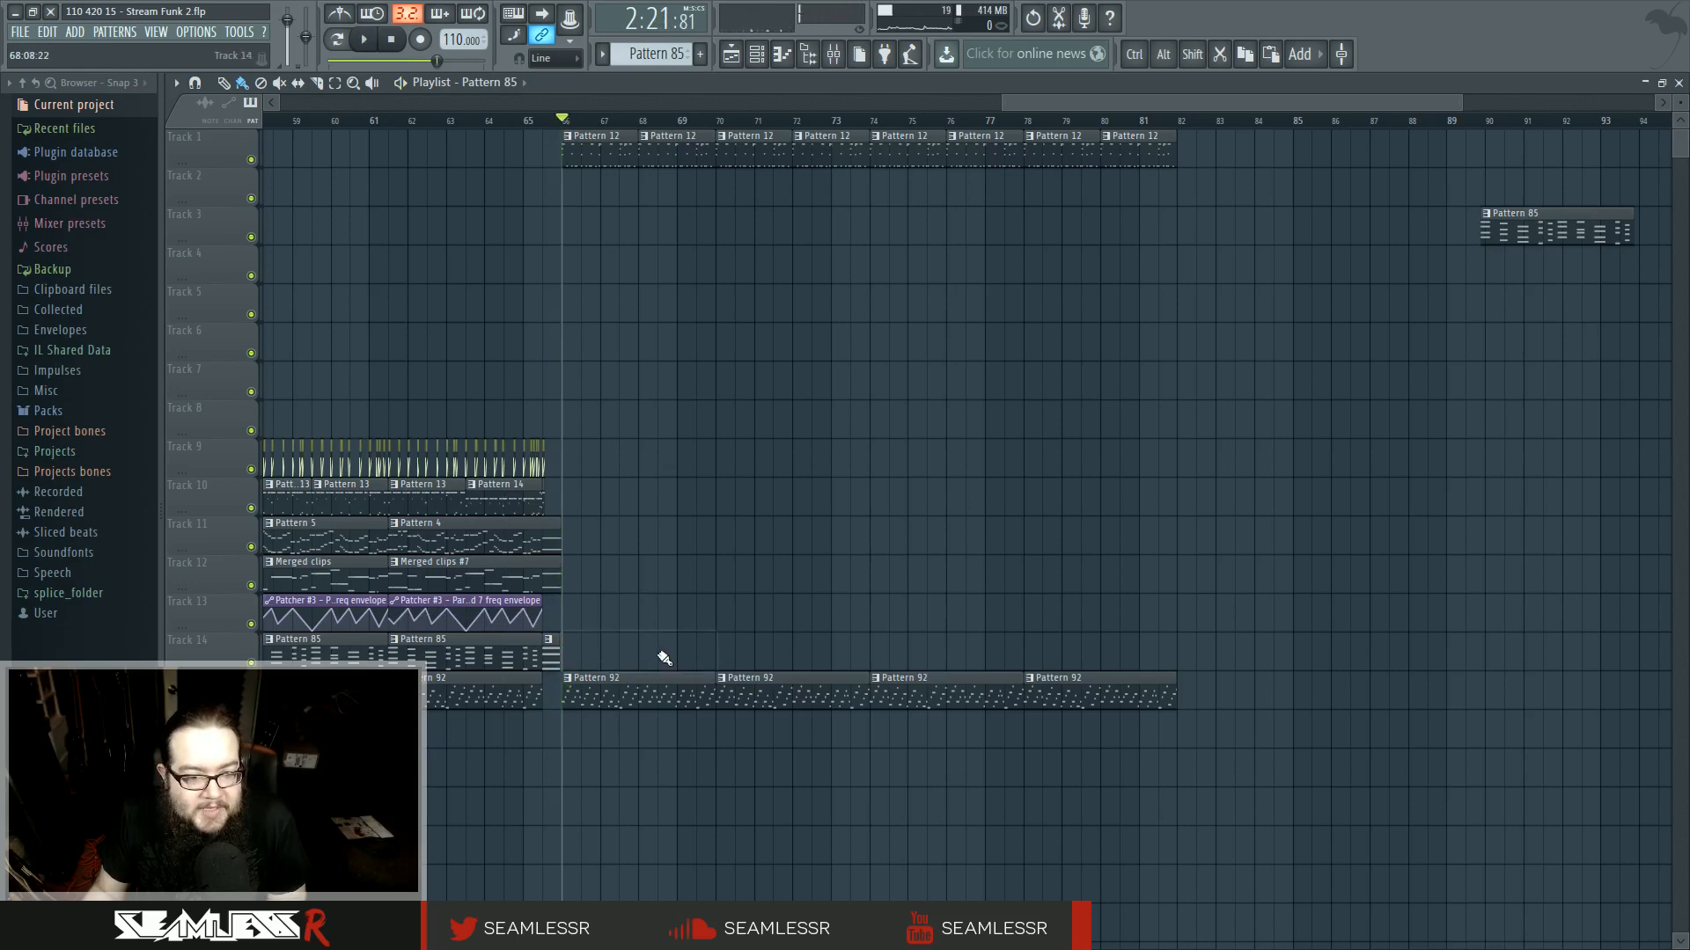
pyautogui.click(392, 123)
pyautogui.press('space')
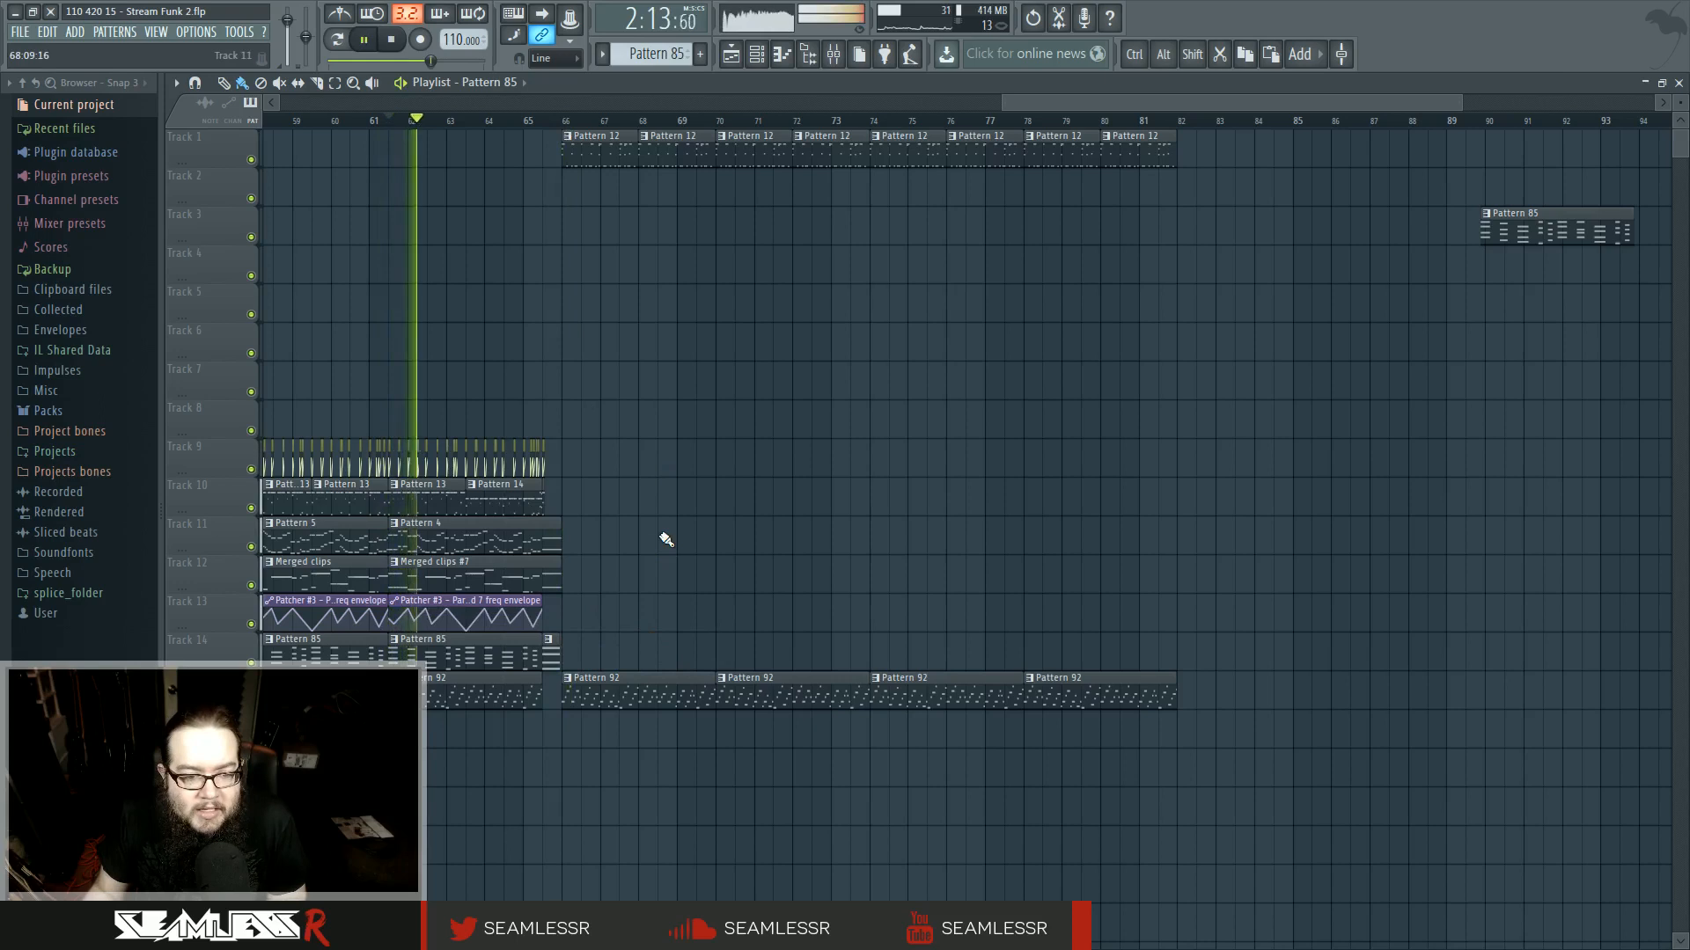
pyautogui.click(543, 123)
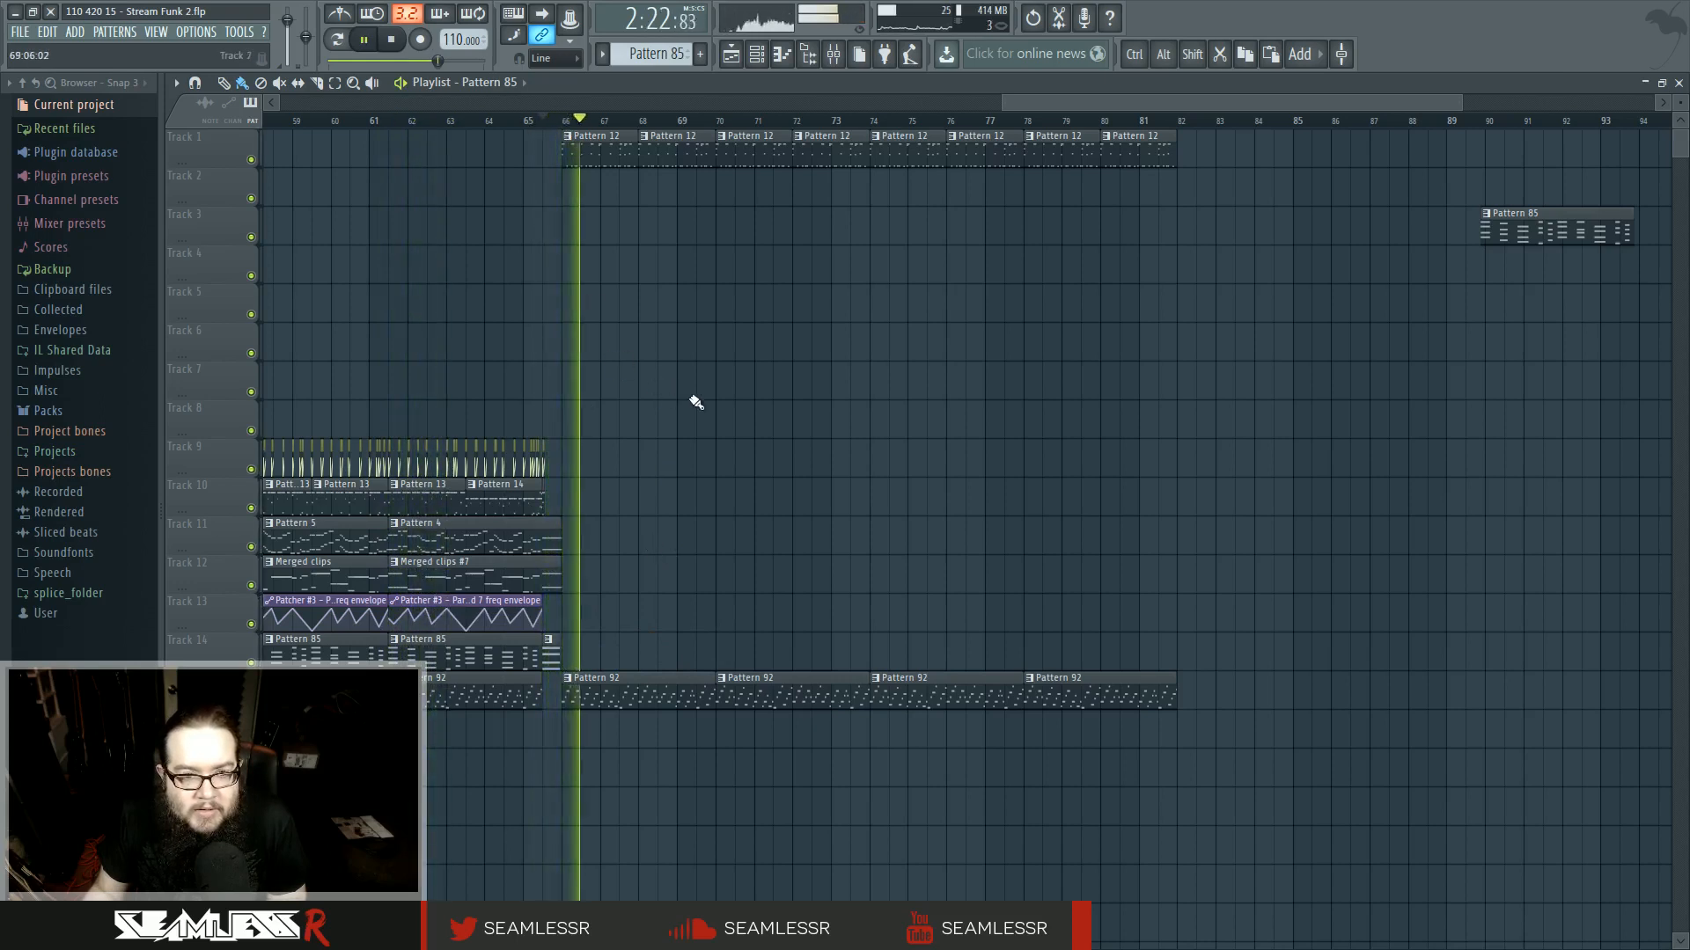
pyautogui.press('space')
# - Play back the final bars of the ending around bar 81
pyautogui.hscroll(3, 1012, 466)
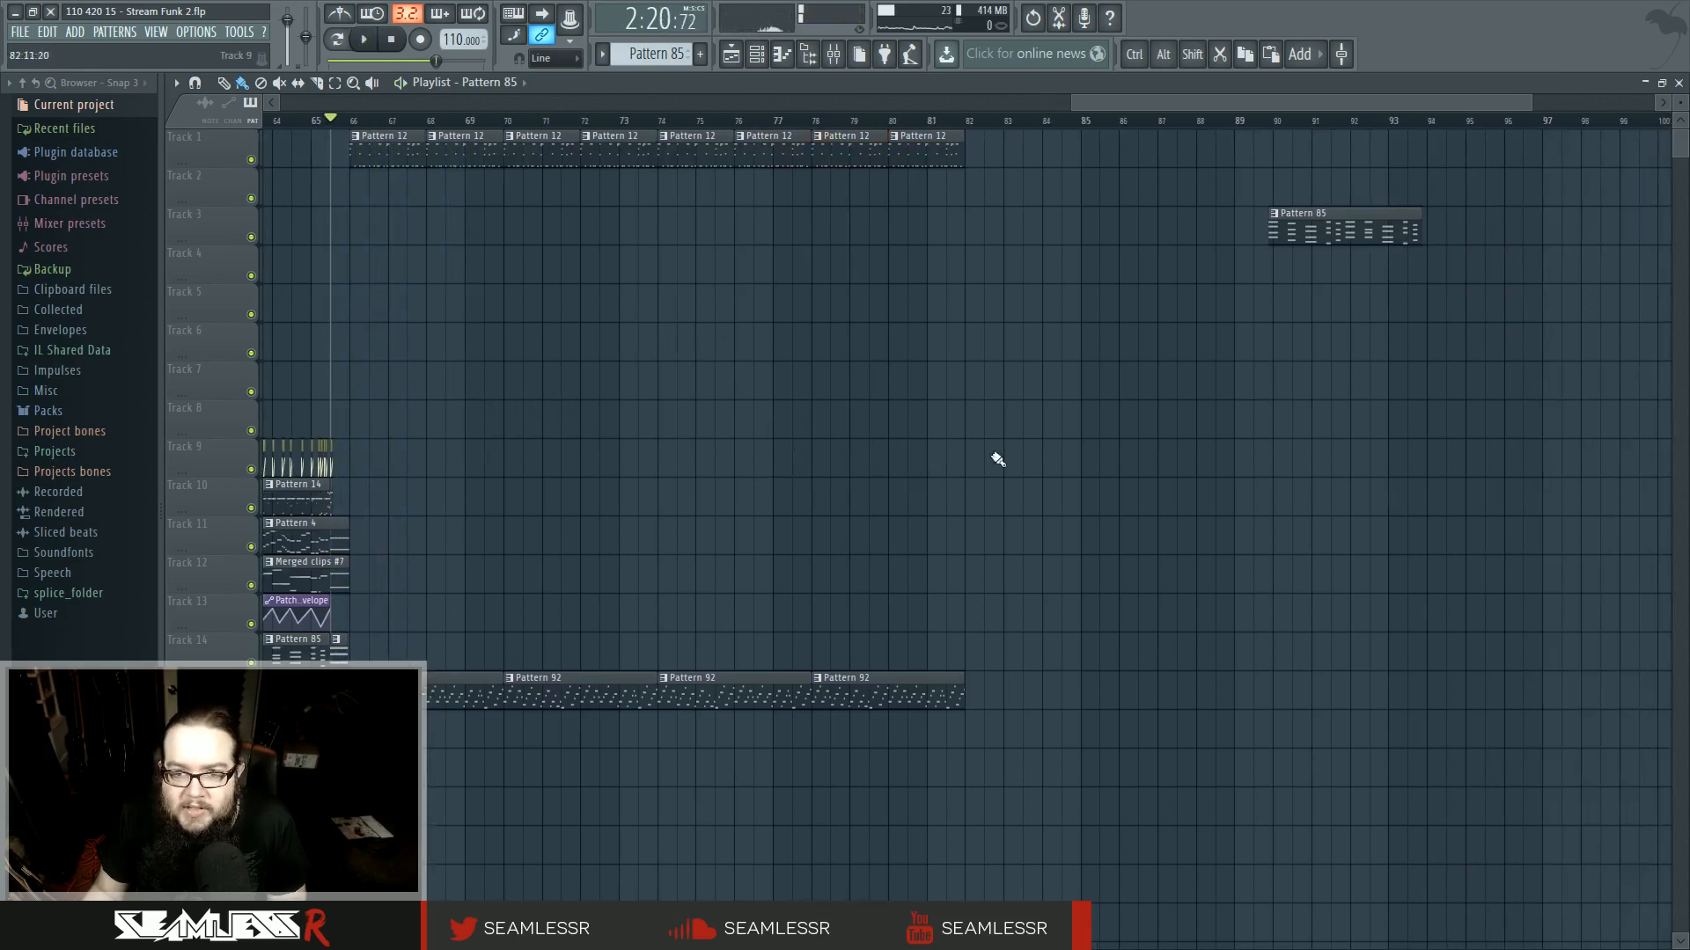
pyautogui.press('space')
pyautogui.press('space')
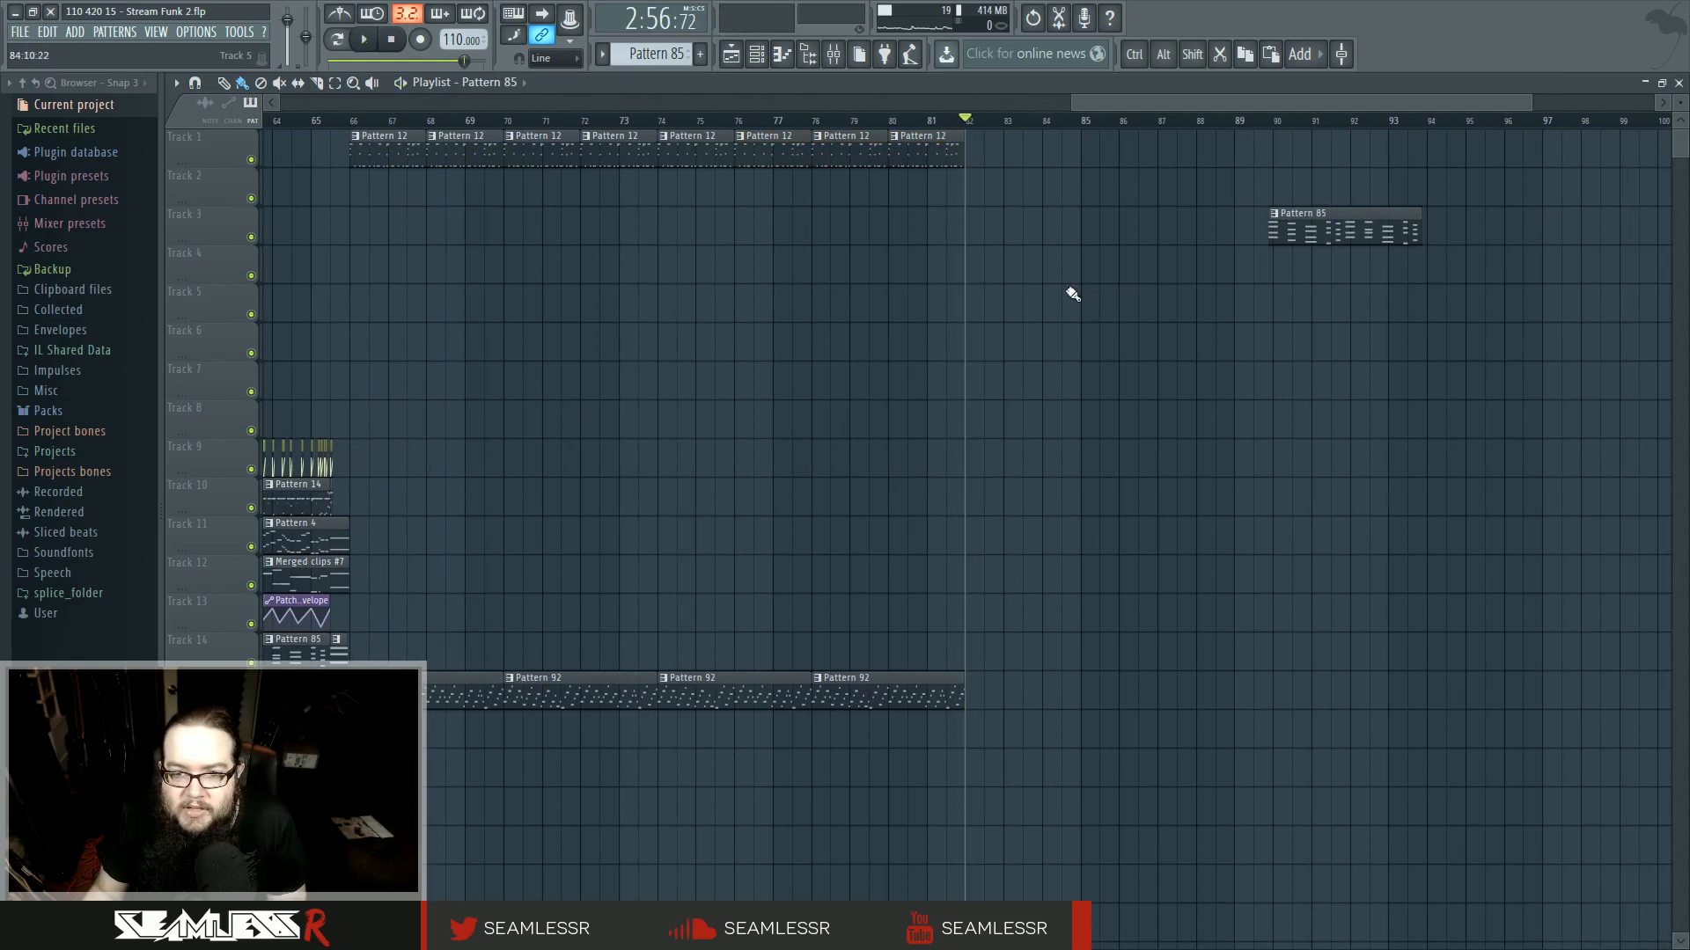
pyautogui.click(943, 122)
pyautogui.press('space')
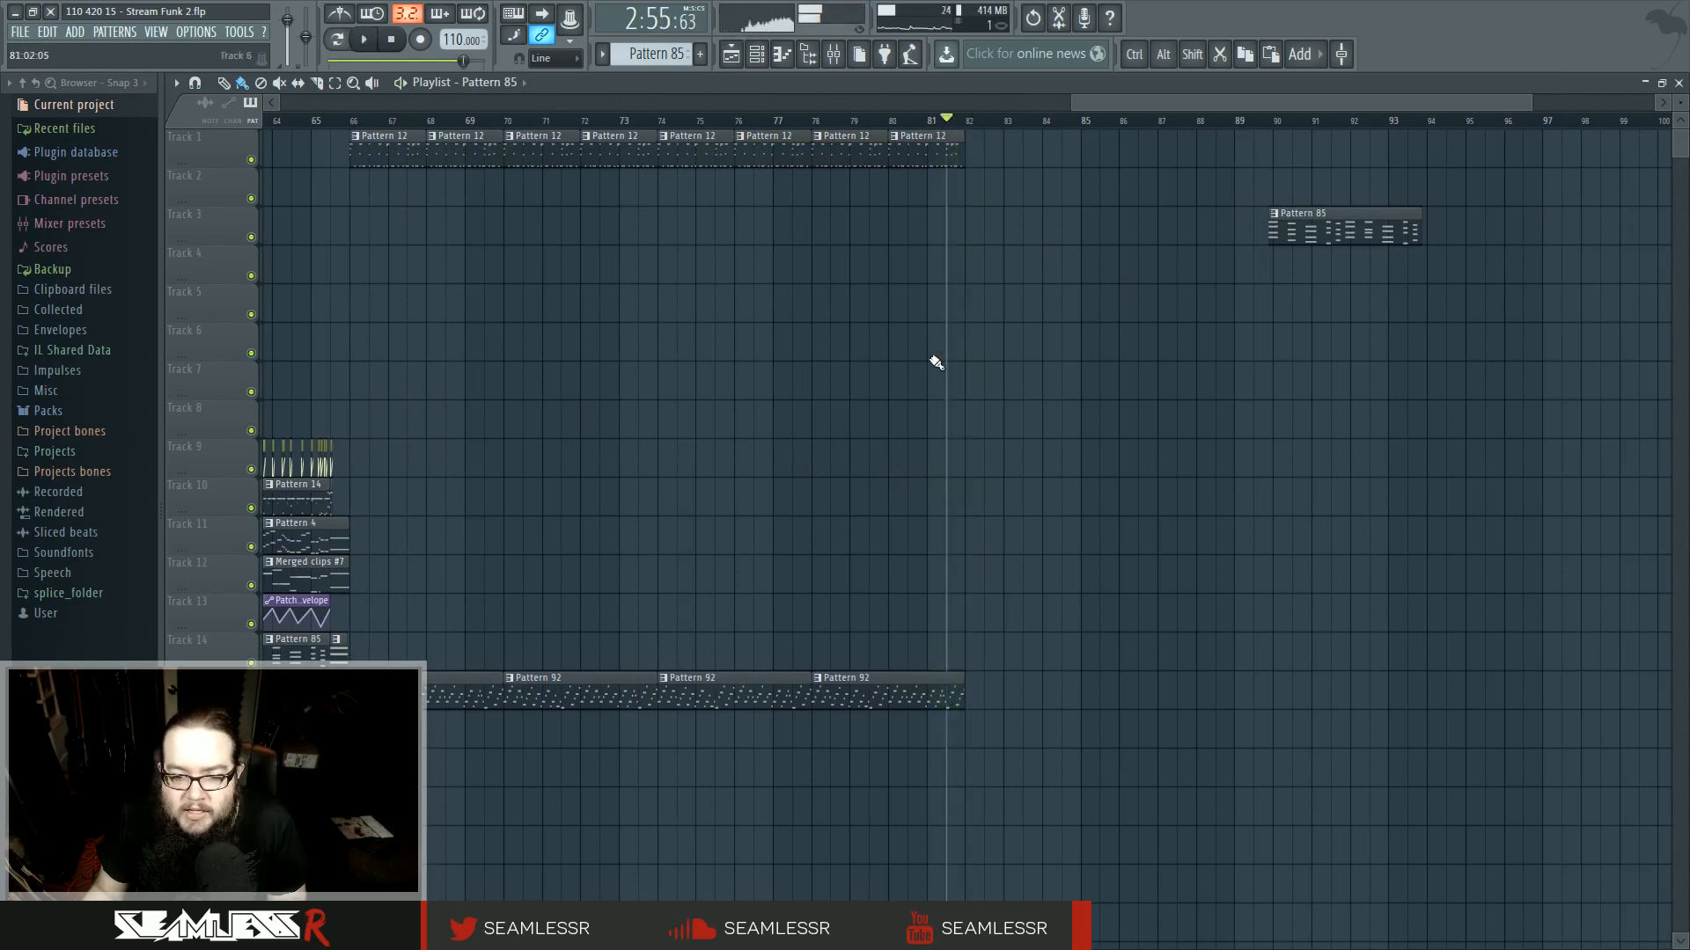
# - Play the intro section from bar 5 to compare its drum and envelope clips with the ending
pyautogui.scroll(-2, 925, 369)
pyautogui.scroll(-4, 896, 395)
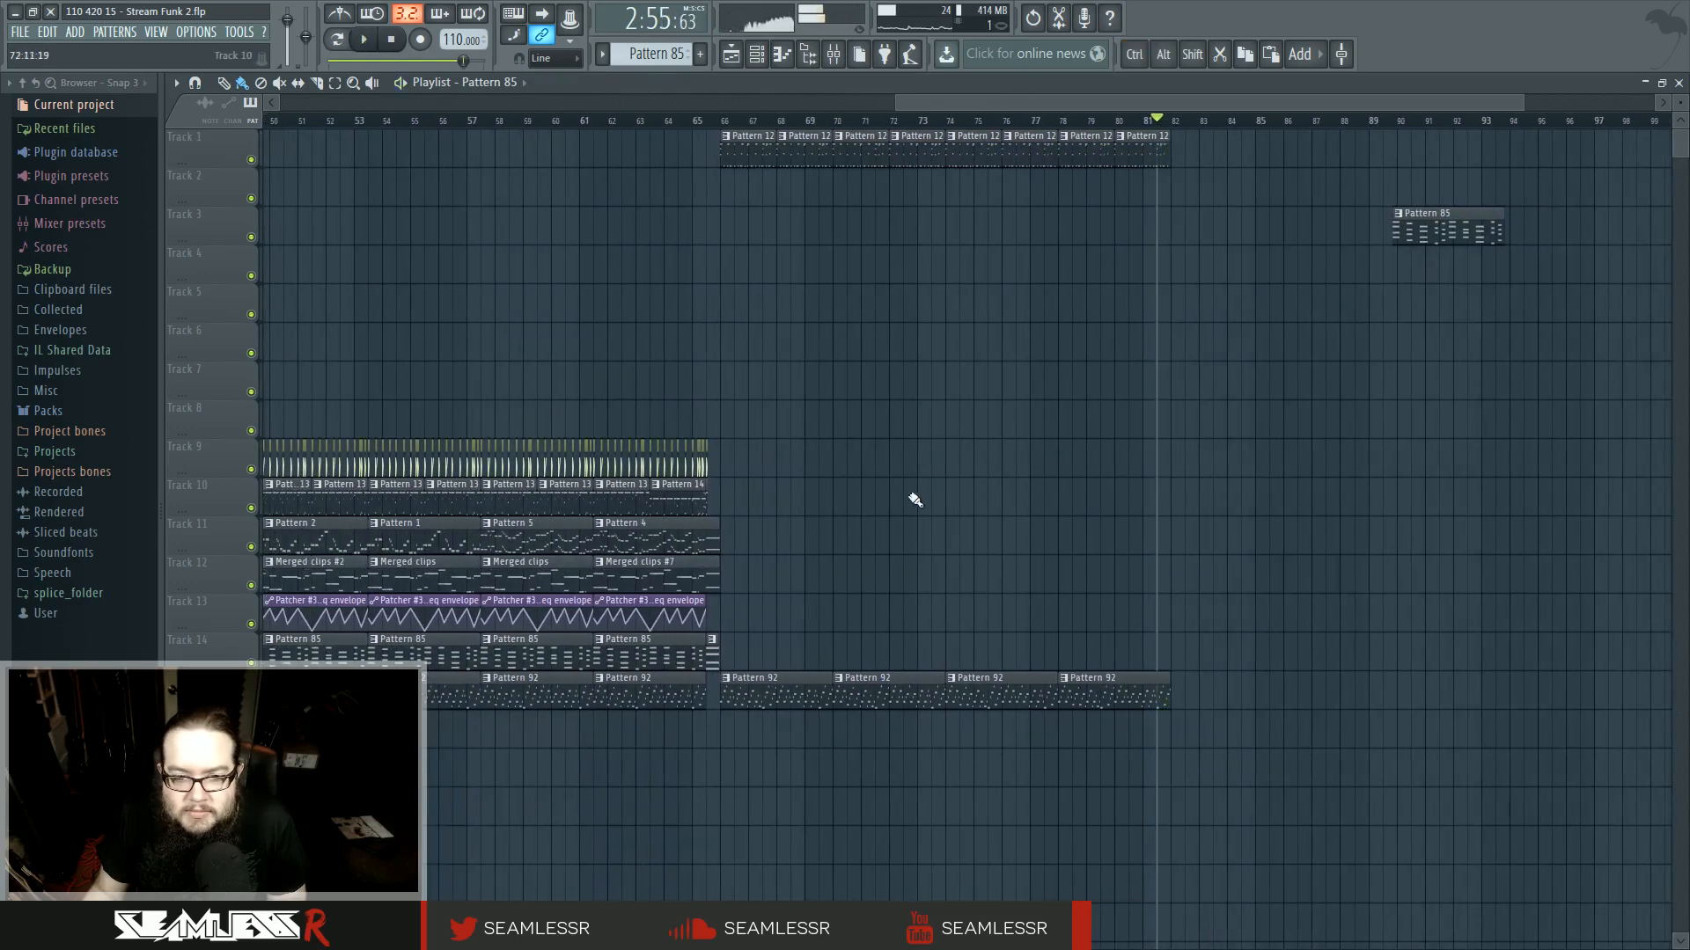
pyautogui.press('space')
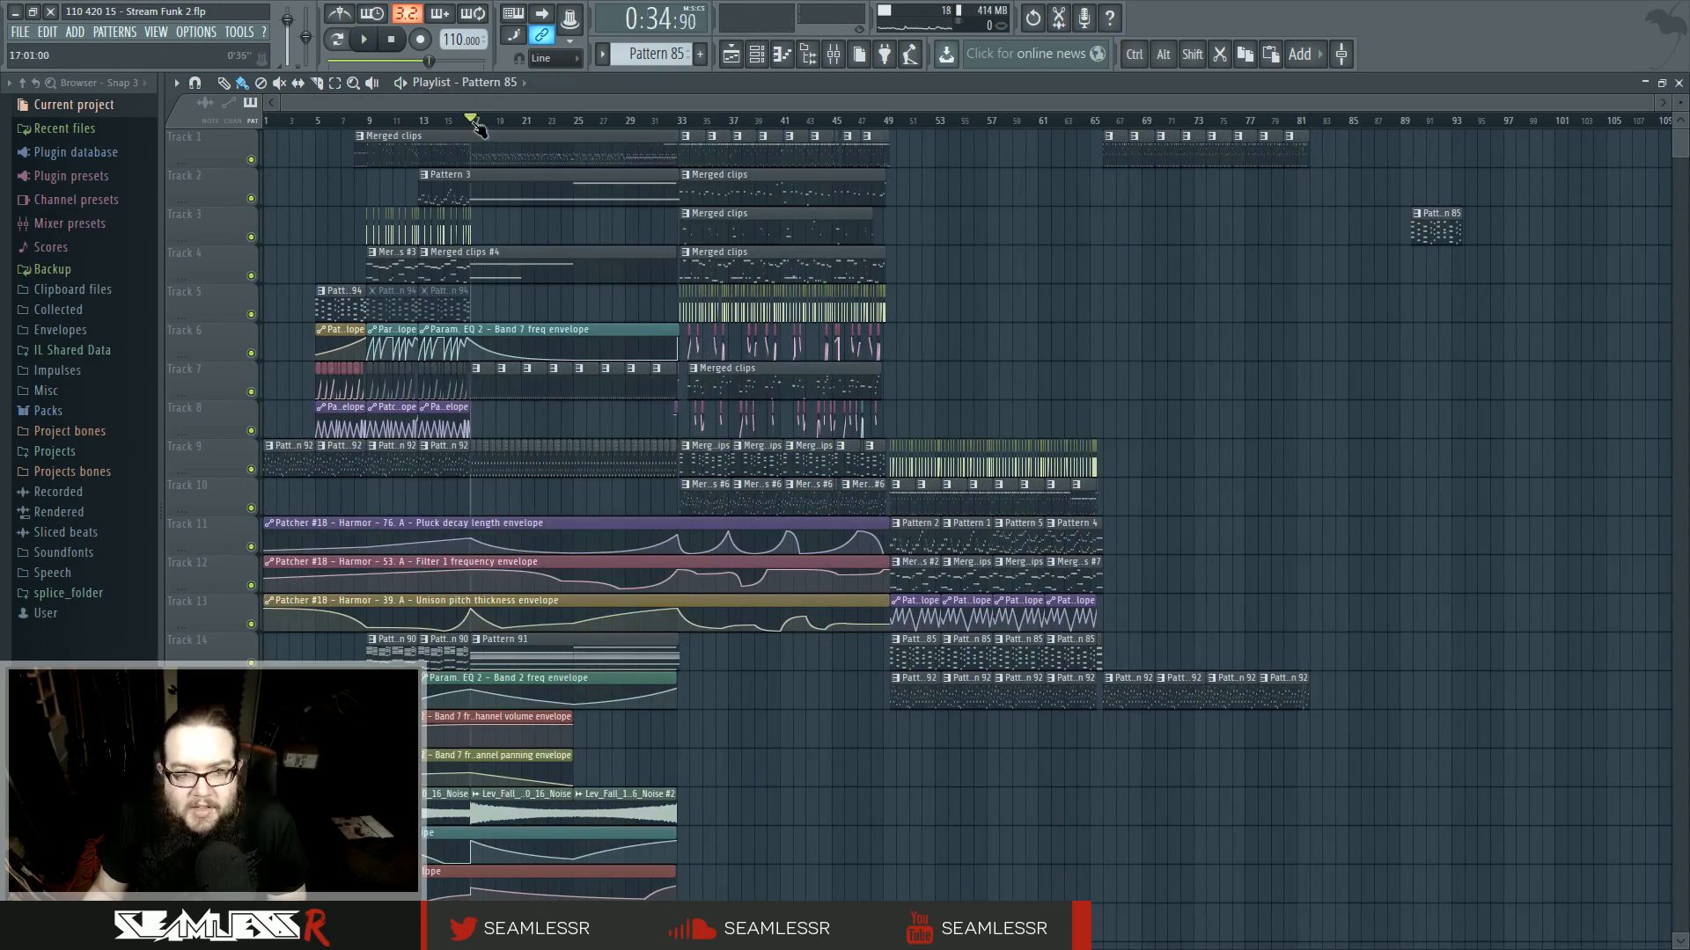
pyautogui.press('space')
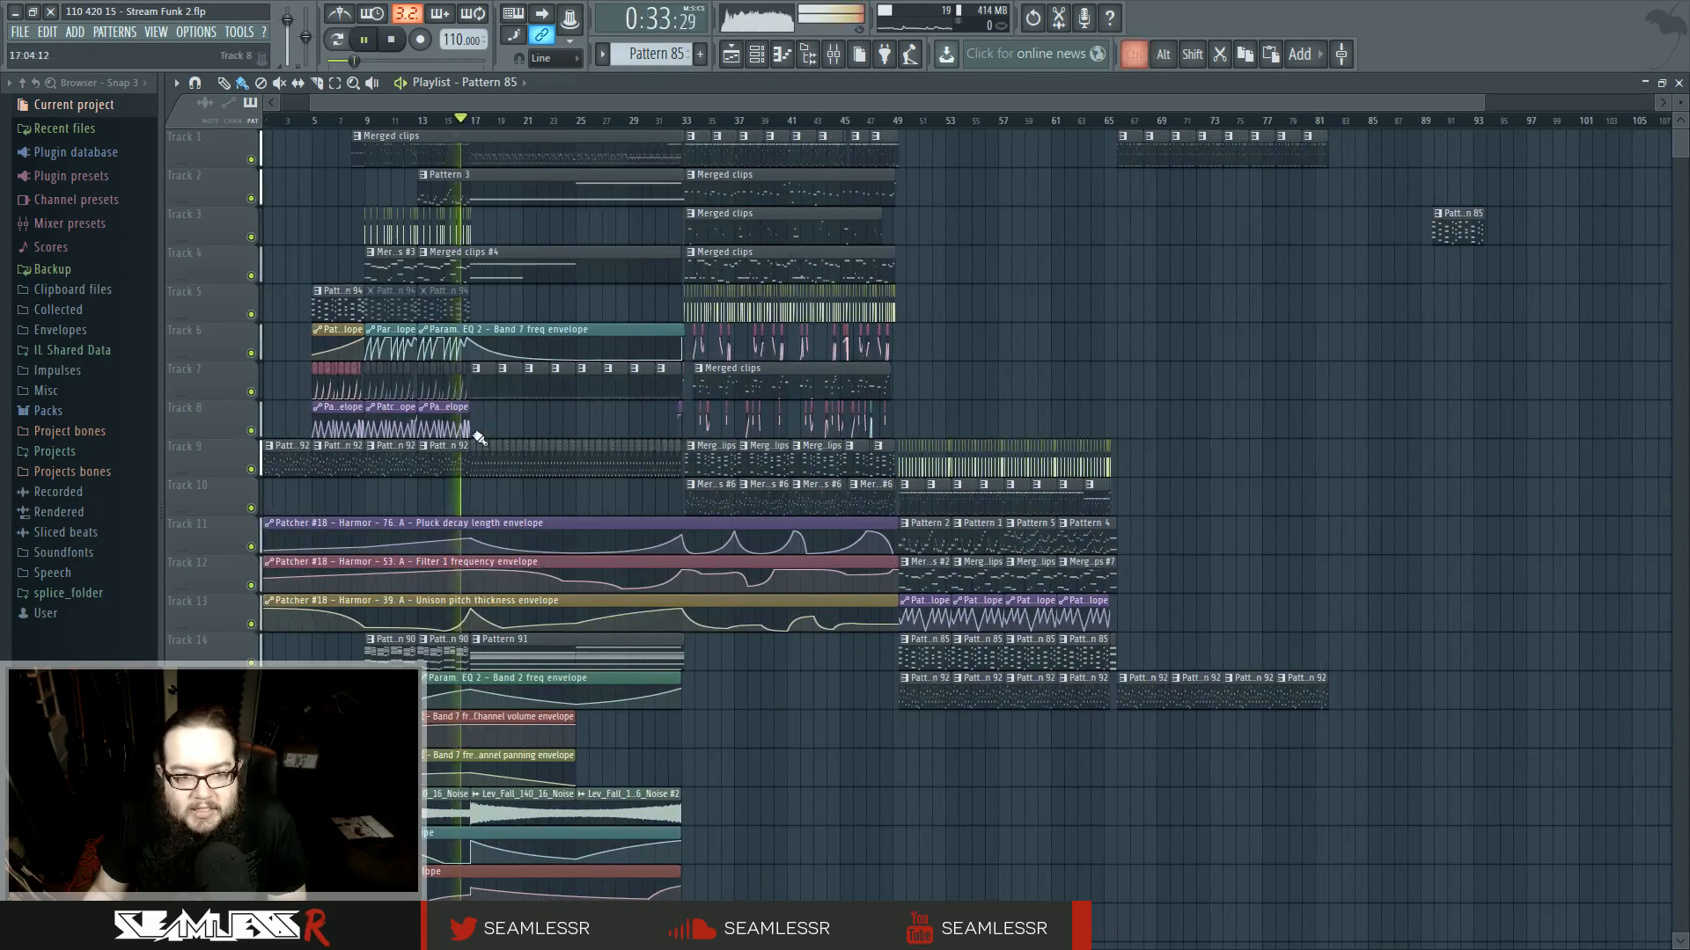
pyautogui.scroll(5, 533, 426)
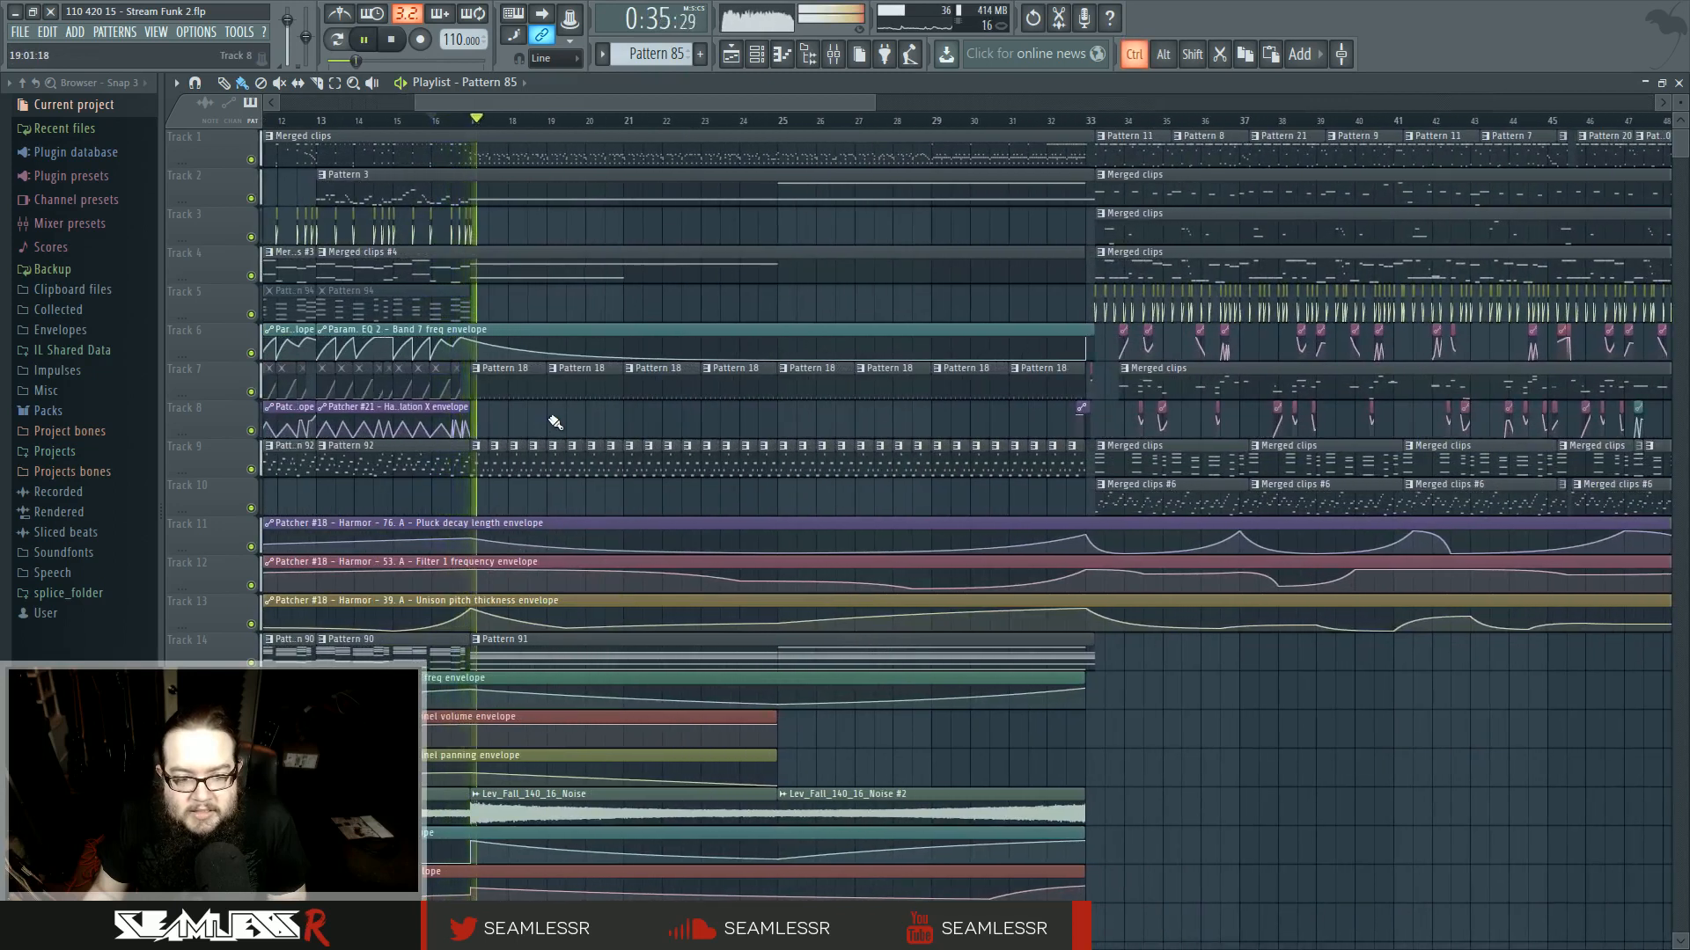
pyautogui.scroll(-4, 545, 427)
pyautogui.press('space')
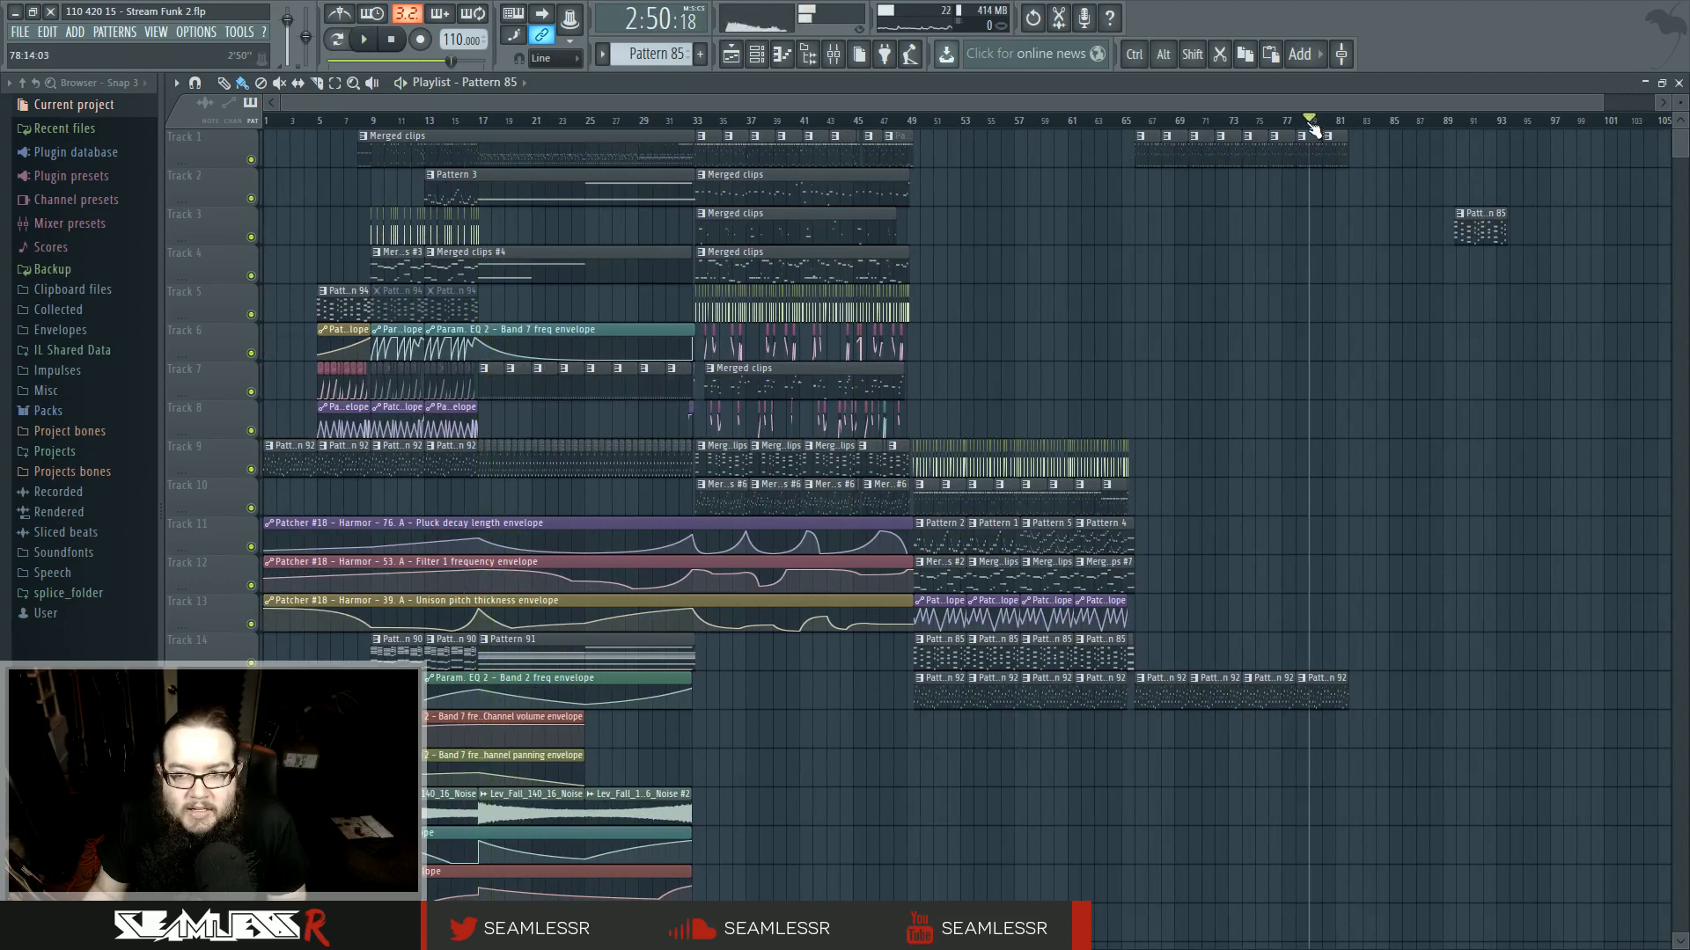
pyautogui.scroll(4, 1132, 494)
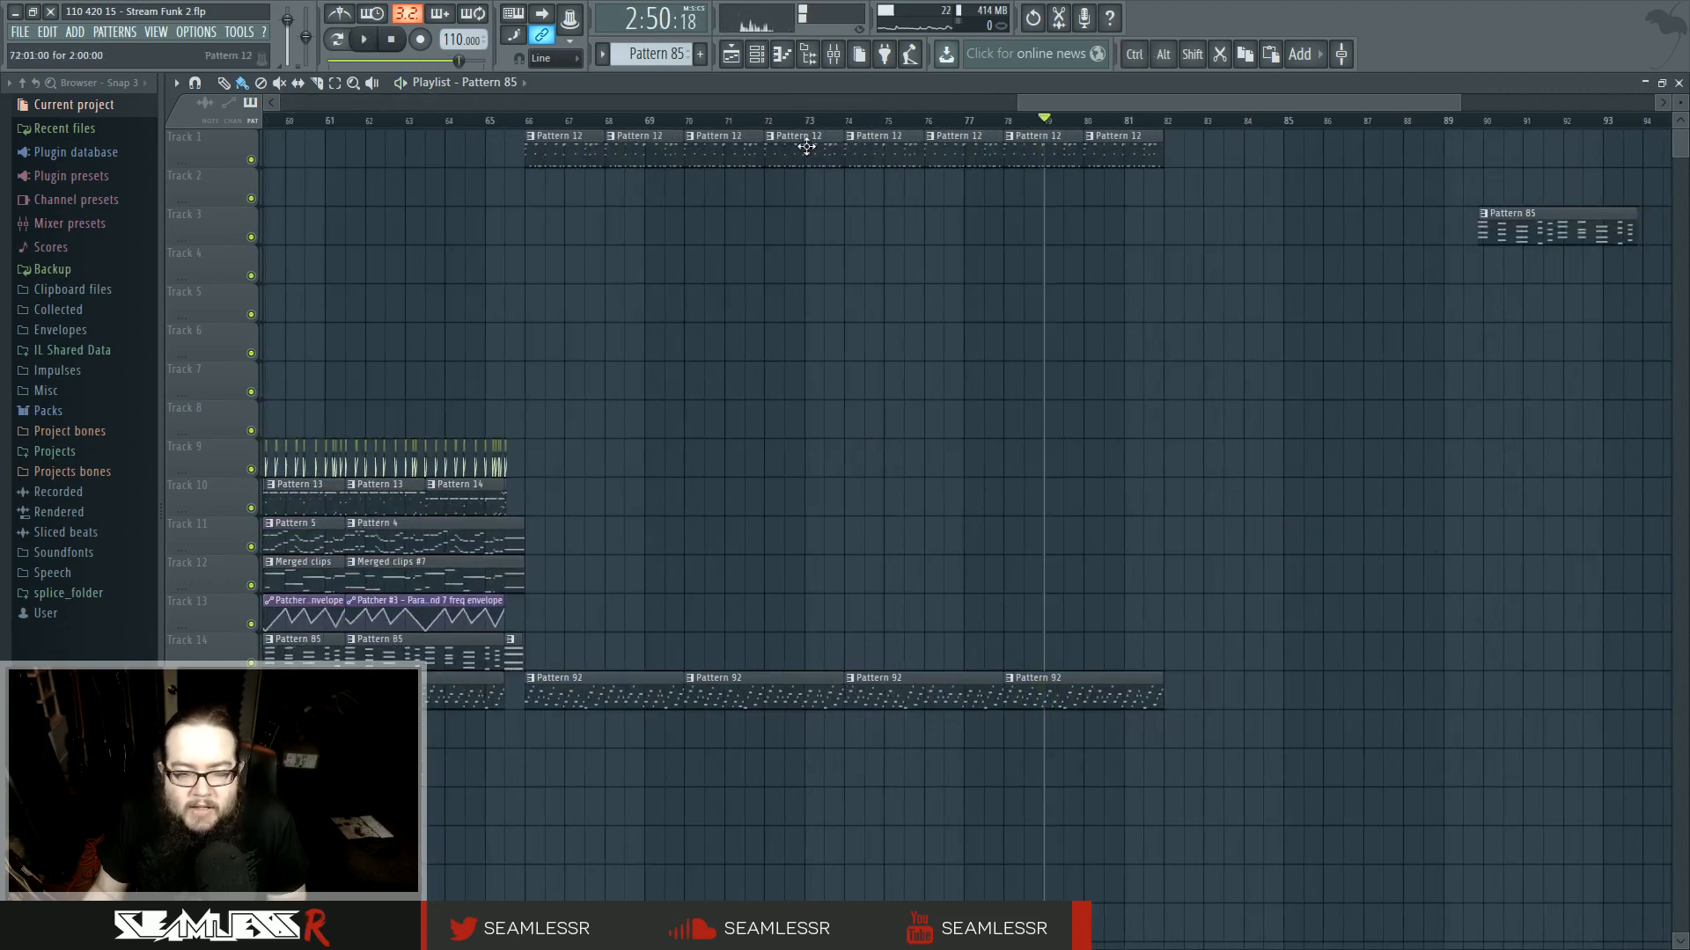
pyautogui.moveTo(572, 128); pyautogui.dragTo(1002, 254)
pyautogui.scroll(-4, 943, 412)
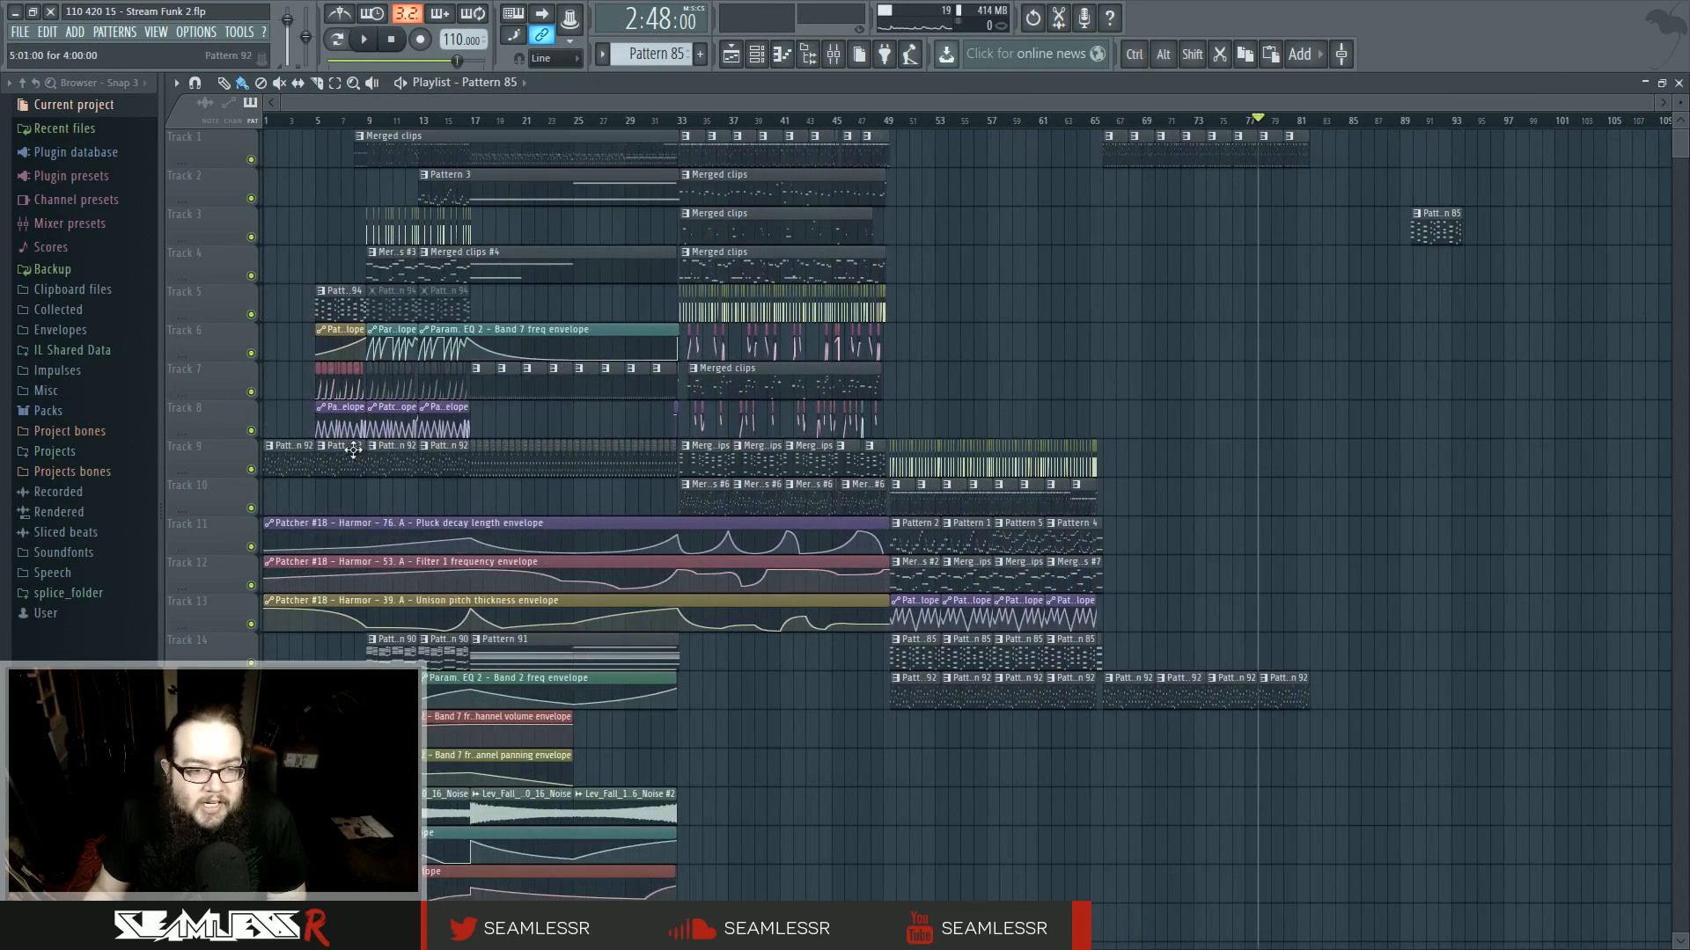
pyautogui.click(314, 128)
pyautogui.press('space')
pyautogui.scroll(5, 369, 352)
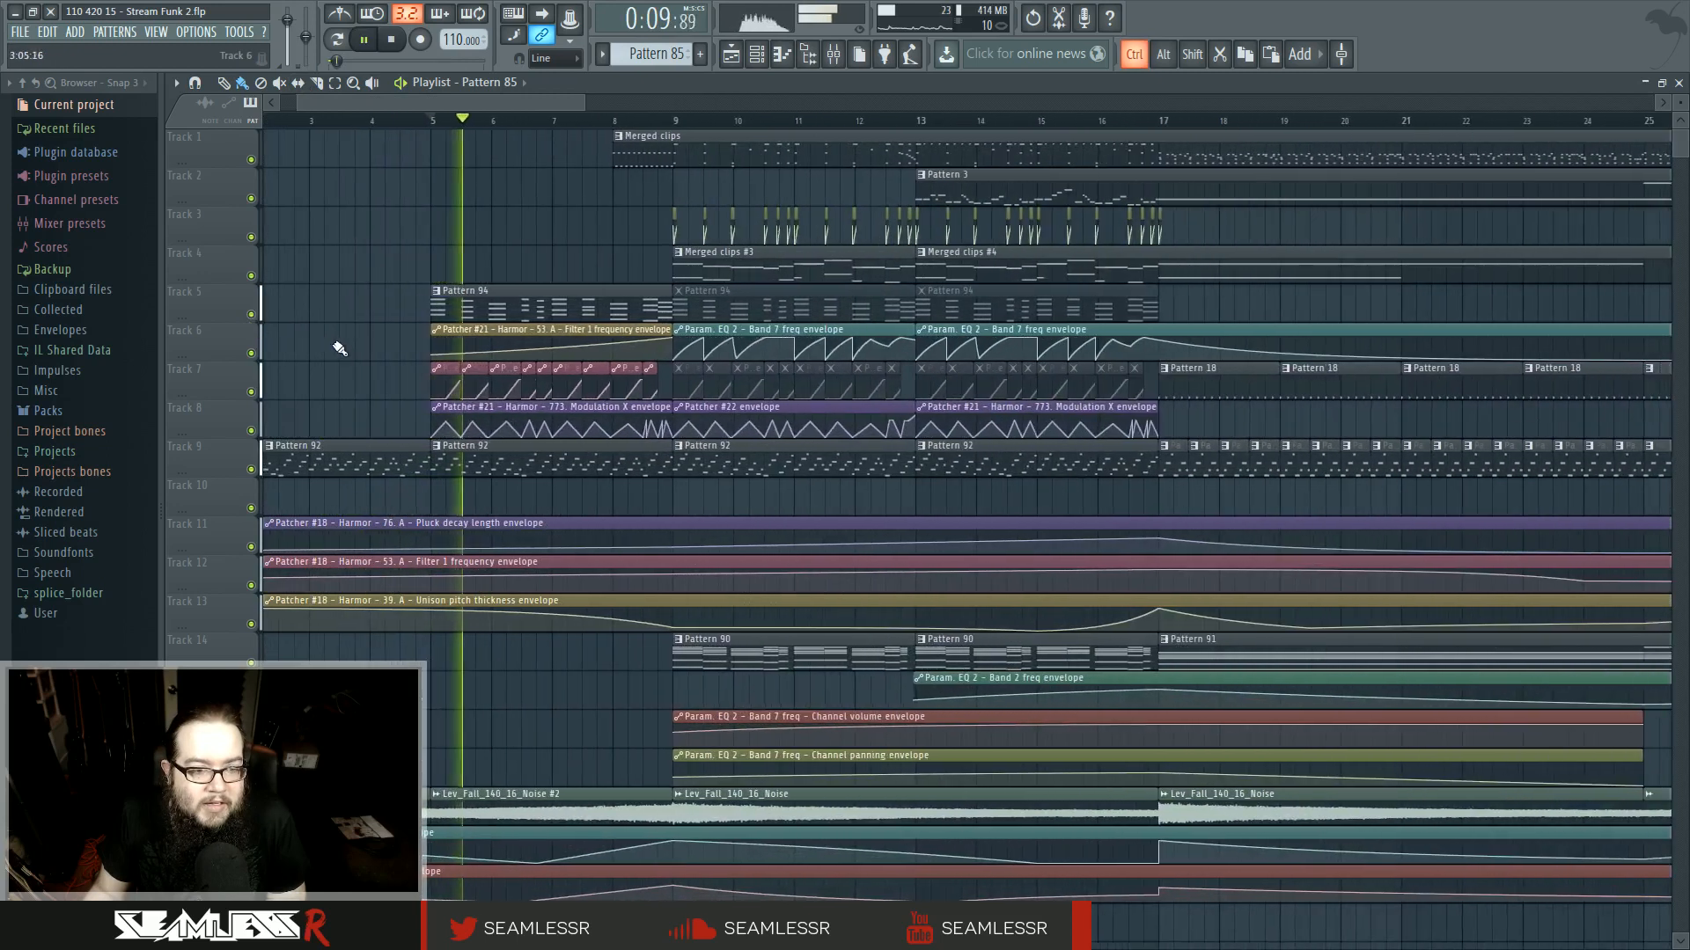
# - Copy the Pattern 94 and Harmor envelope clips from bars 5–9 of tracks 5–8 onto tracks 11–14 at bars 78–82
pyautogui.moveTo(382, 286); pyautogui.dragTo(673, 438)
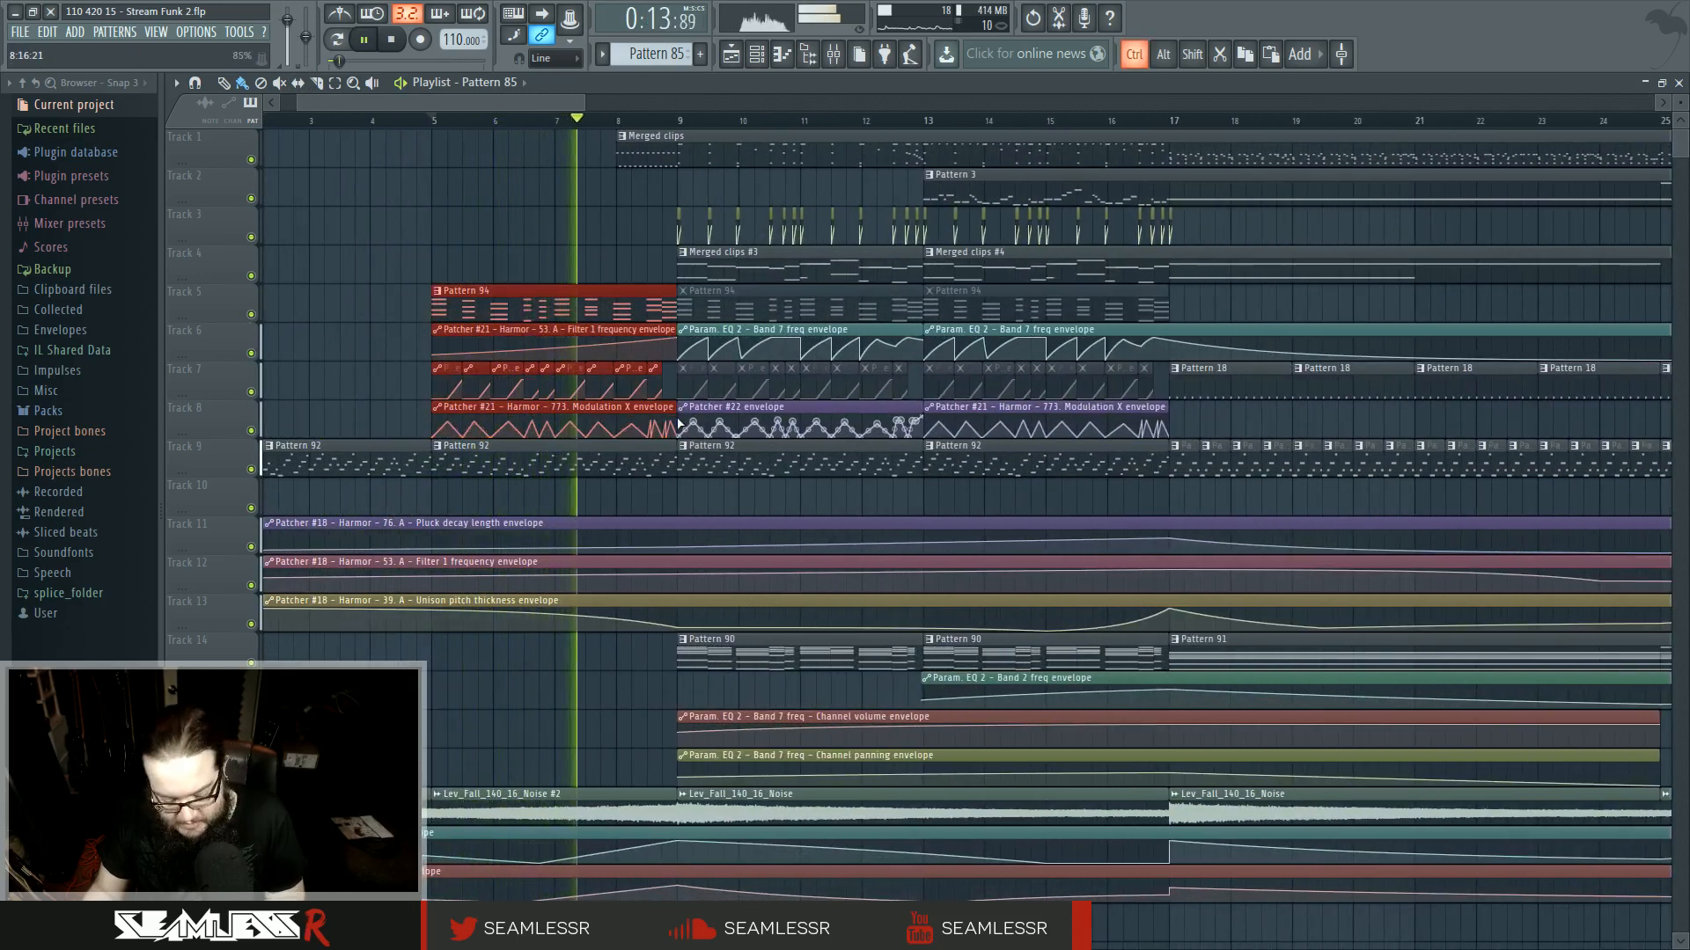
pyautogui.scroll(-4, 637, 461)
pyautogui.hscroll(5, 803, 457)
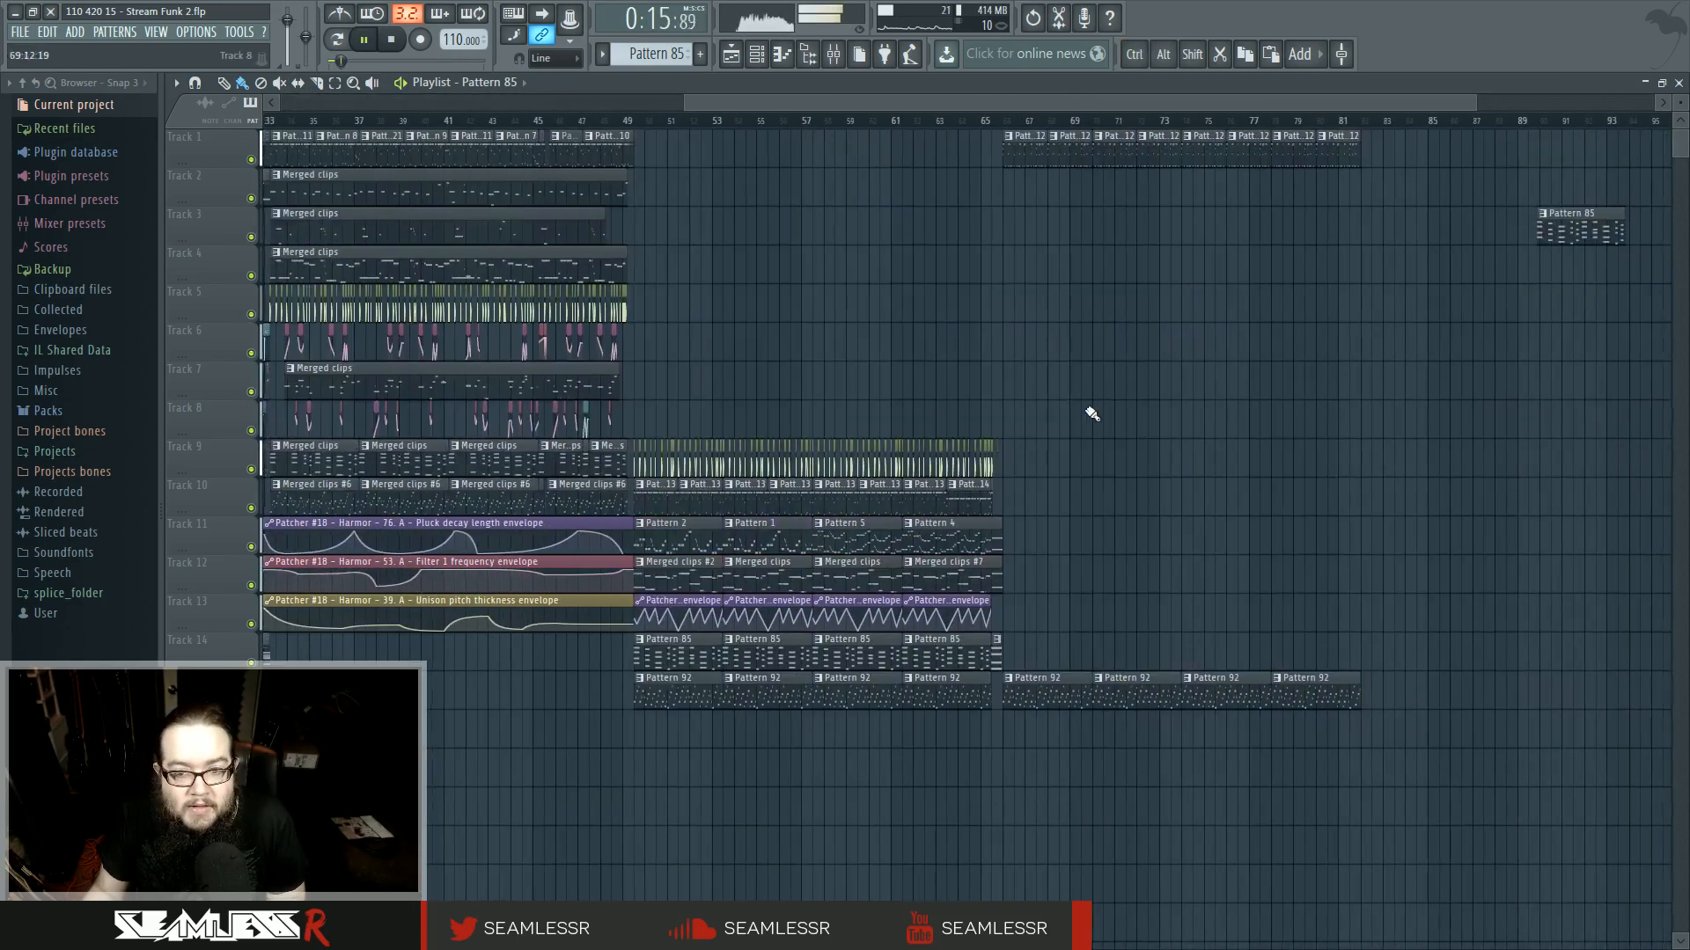
pyautogui.hscroll(-3, 1275, 423)
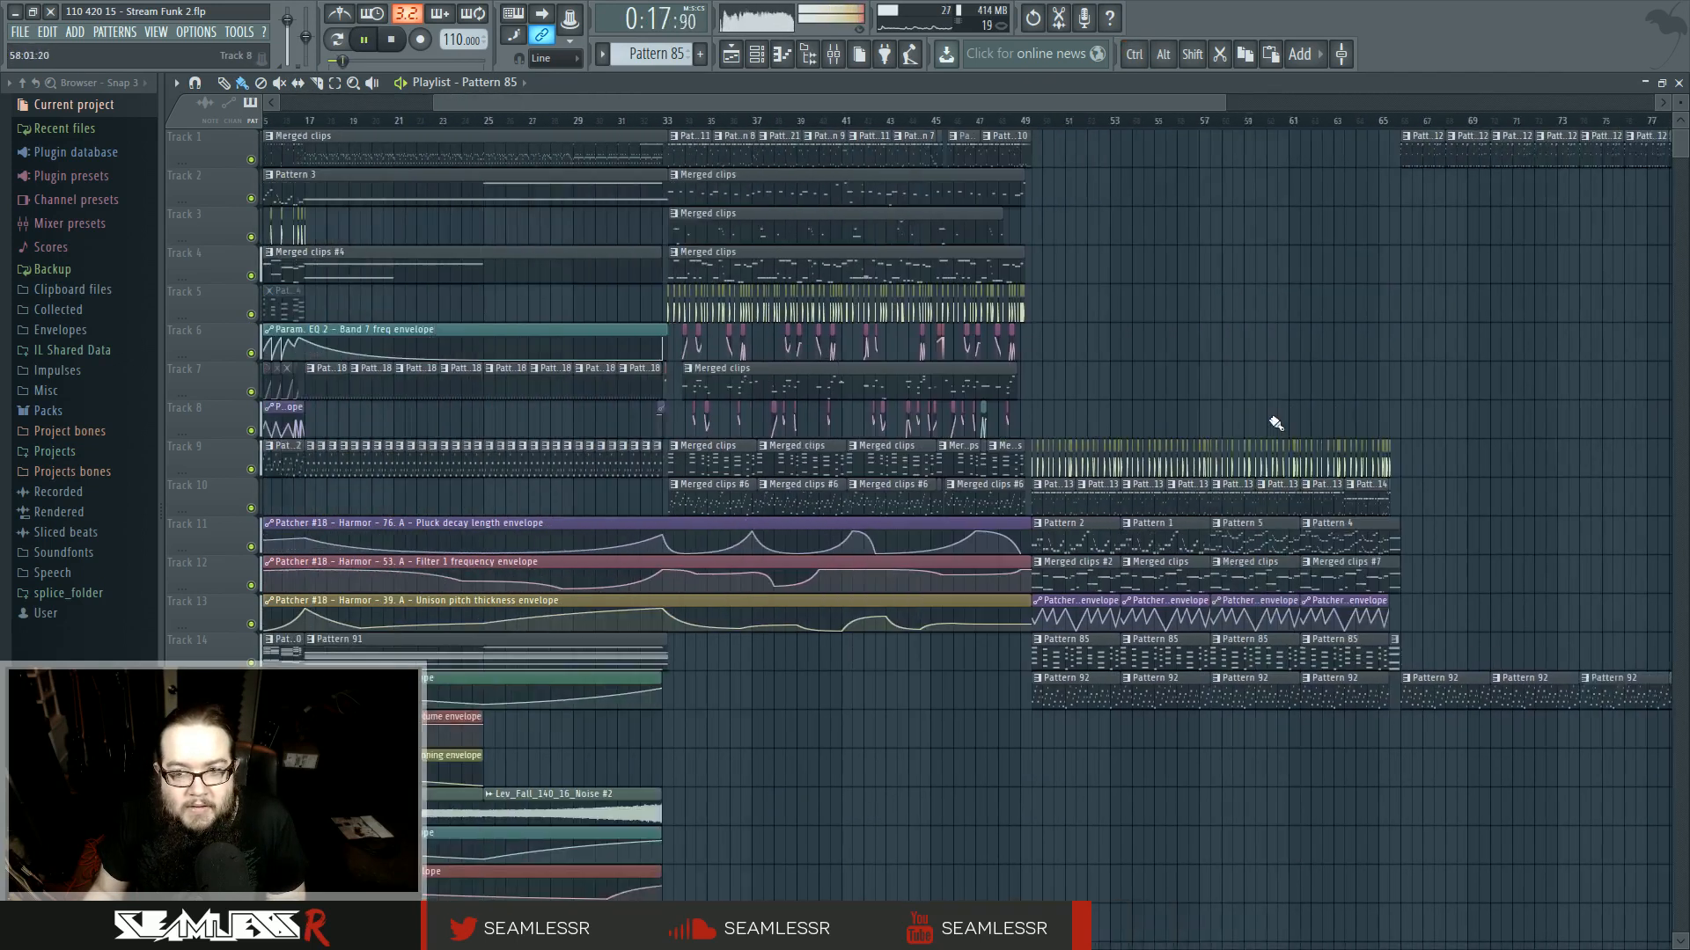
pyautogui.hscroll(5, 890, 472)
pyautogui.scroll(5, 891, 498)
pyautogui.hotkey('ctrl', 'v')
pyautogui.moveTo(524, 364); pyautogui.dragTo(925, 365)
pyautogui.click(1010, 430)
pyautogui.moveTo(691, 269); pyautogui.dragTo(976, 460)
pyautogui.moveTo(897, 380); pyautogui.dragTo(898, 613)
# - Play back the ending from bar 78 with the copied clips
pyautogui.keyDown('ctrl'); pyautogui.click(682, 172); pyautogui.keyUp('ctrl')
pyautogui.click(700, 121)
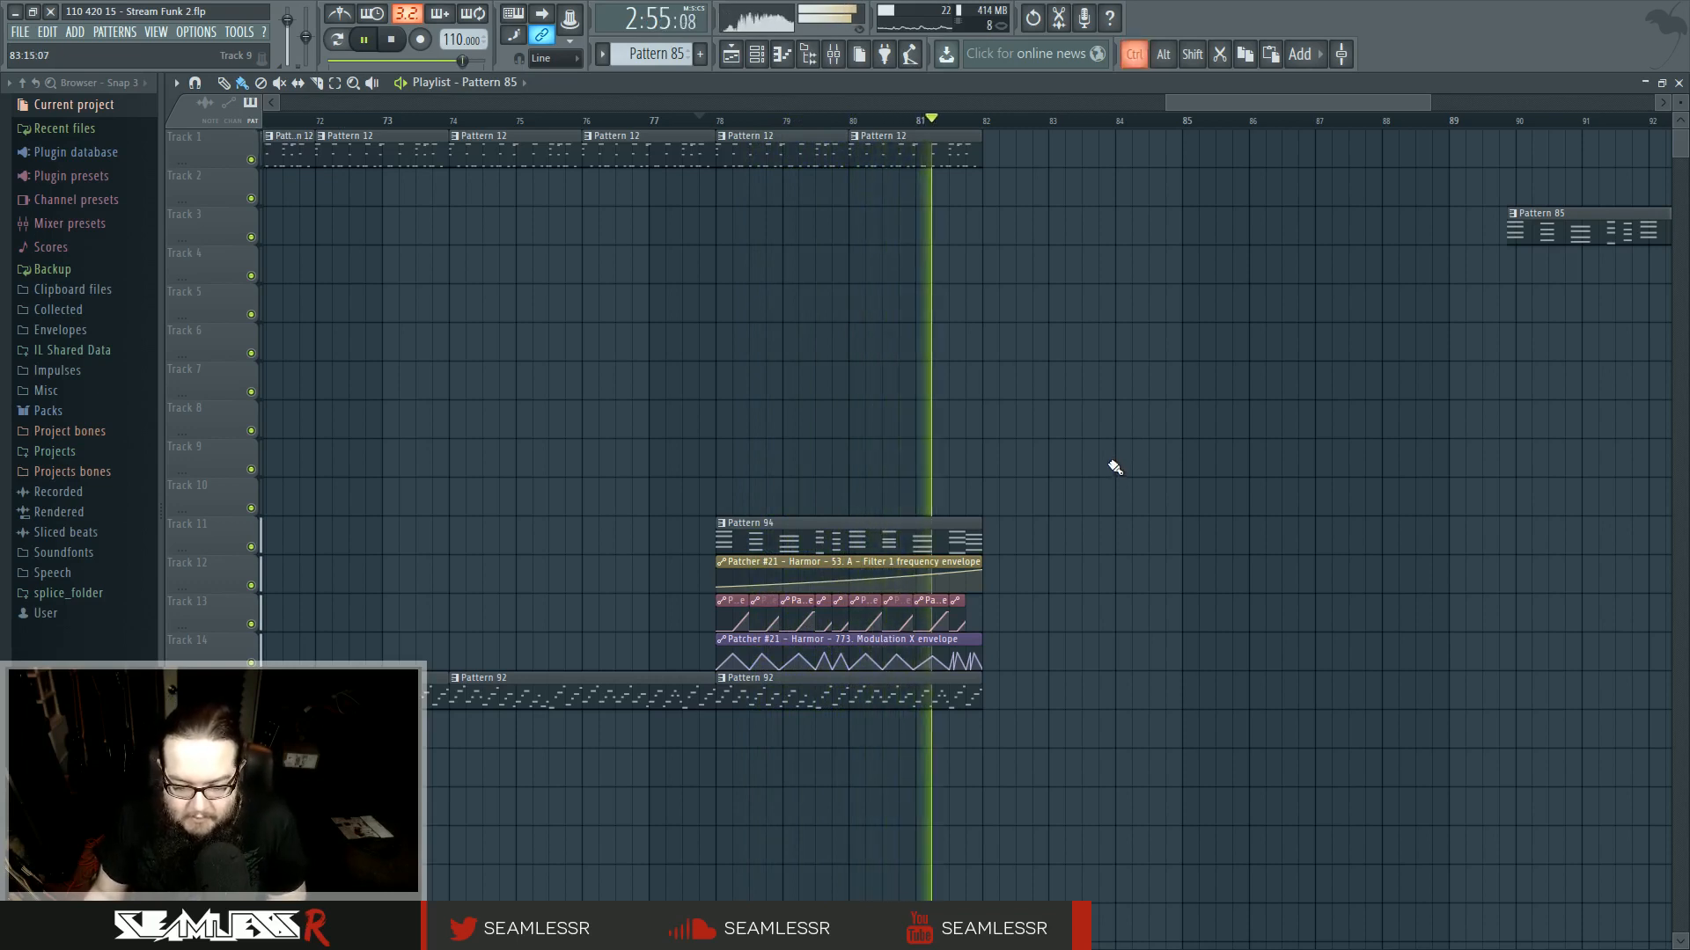
pyautogui.scroll(-2, 1115, 467)
pyautogui.press('space')
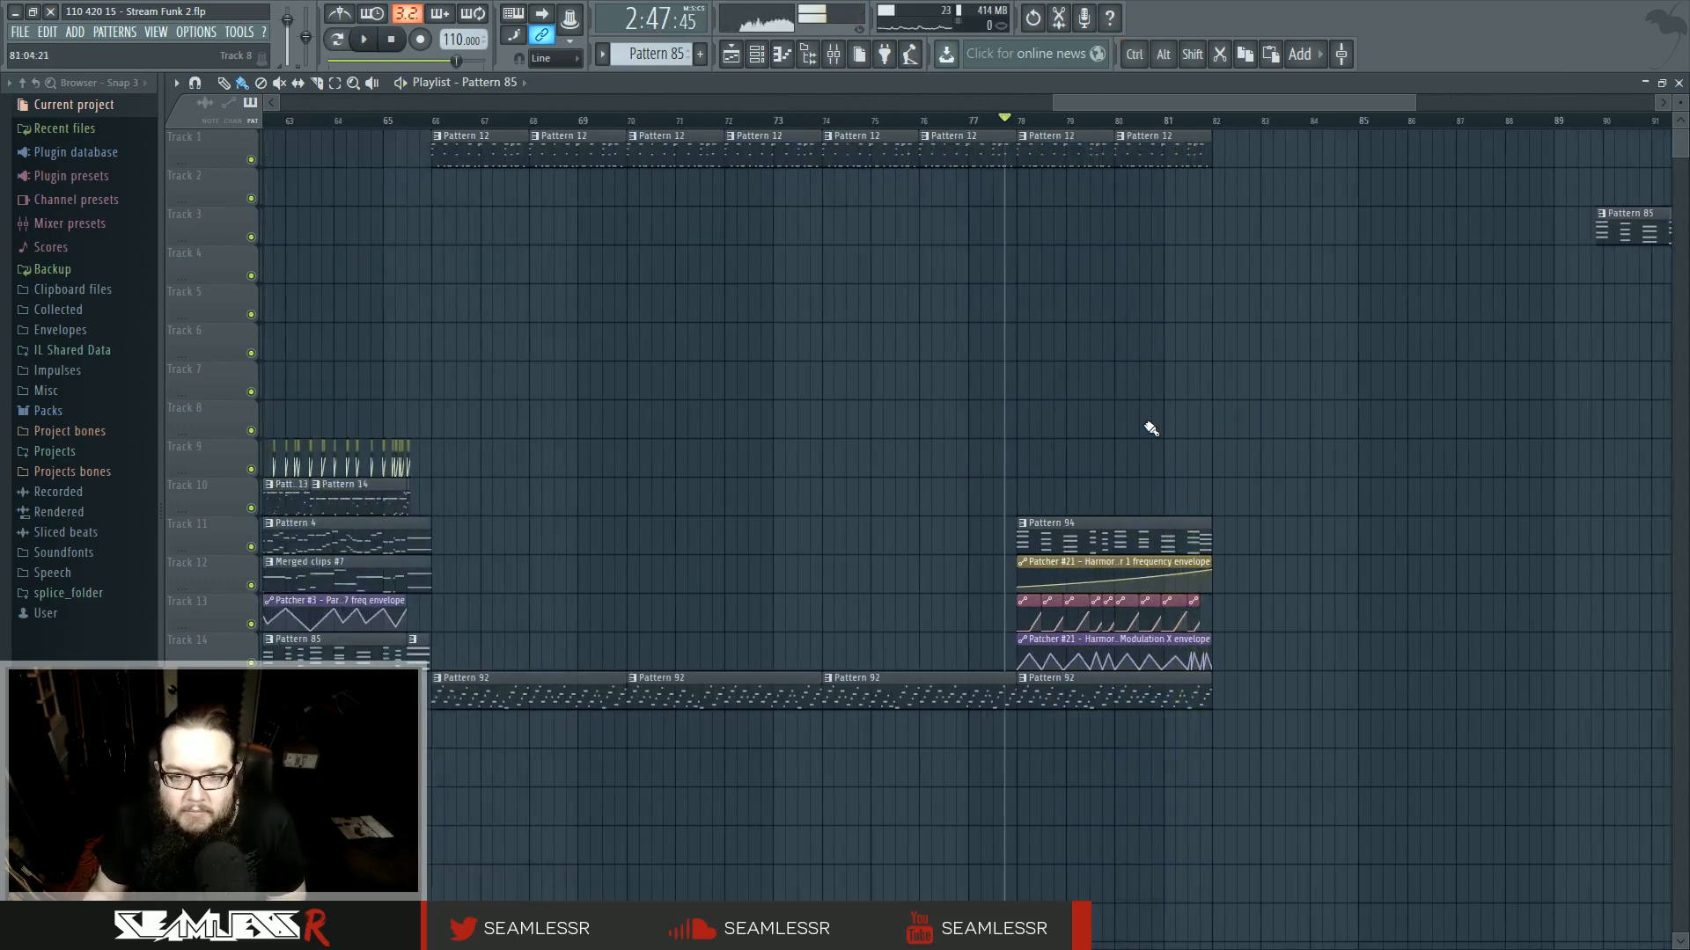
# - Play back the arrangement from around bar 9 to audition that section
pyautogui.scroll(-2, 1153, 432)
pyautogui.moveTo(904, 405)
pyautogui.mouseDown()
pyautogui.moveTo(961, 437)
pyautogui.moveTo(1431, 452)
pyautogui.moveTo(1049, 467)
pyautogui.mouseUp()
pyautogui.moveTo(1300, 464)
pyautogui.mouseDown()
pyautogui.moveTo(927, 475)
pyautogui.moveTo(1654, 462)
pyautogui.mouseUp()
pyautogui.moveTo(845, 440); pyautogui.dragTo(1364, 423)
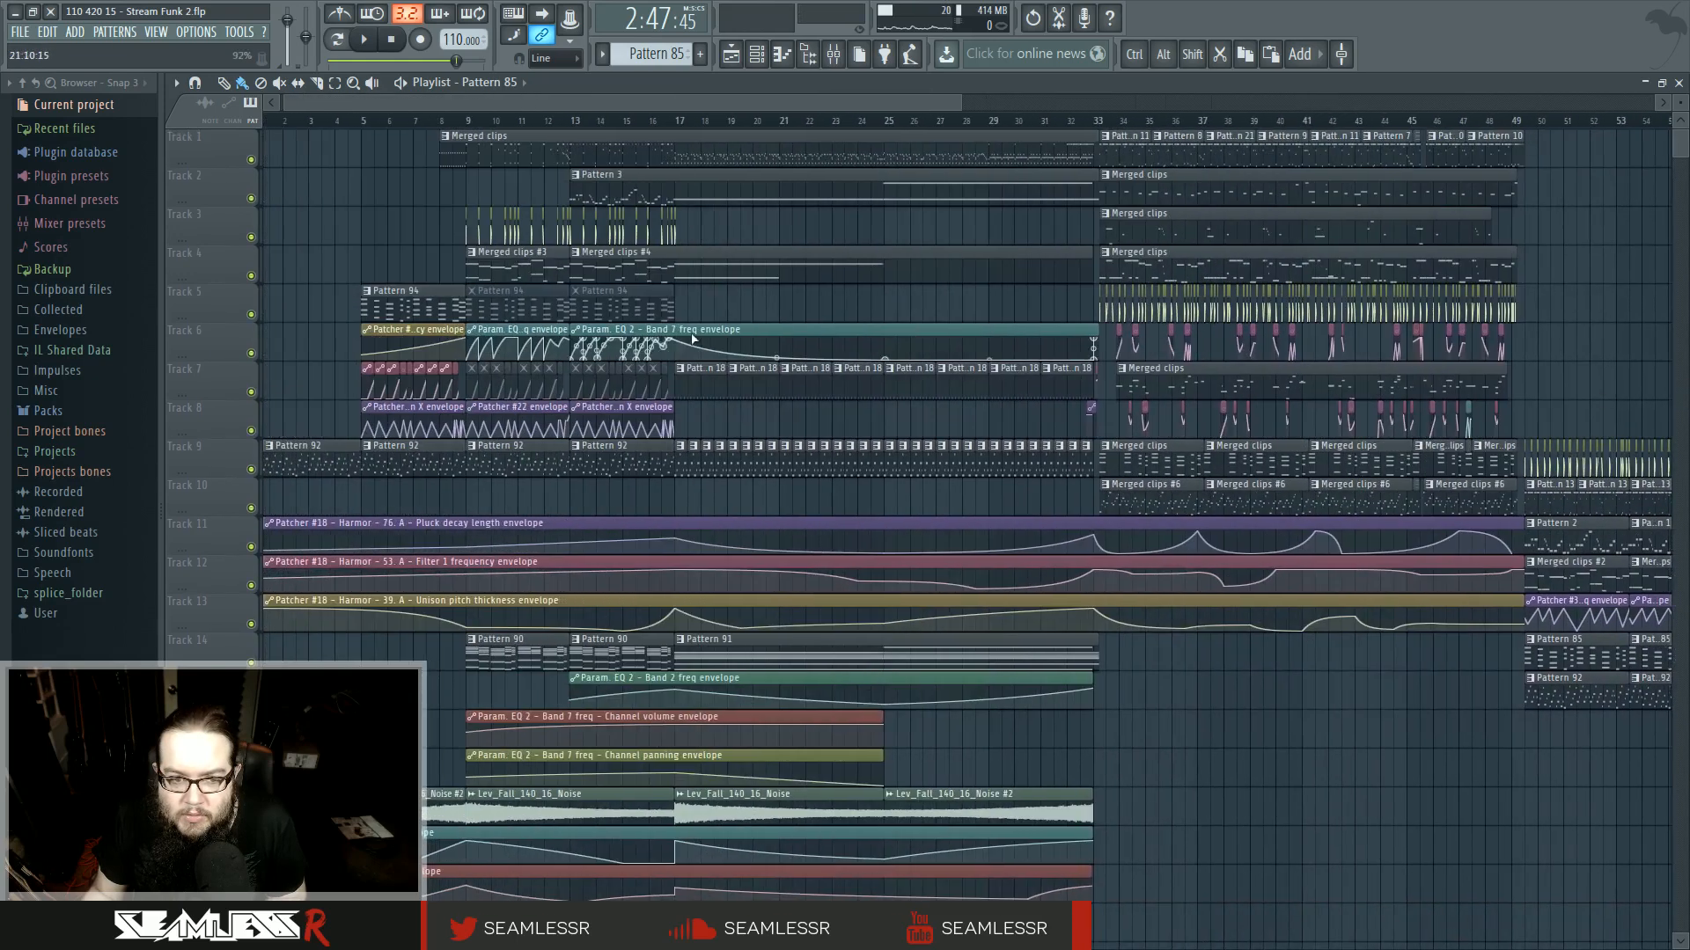
pyautogui.click(474, 122)
pyautogui.press('space')
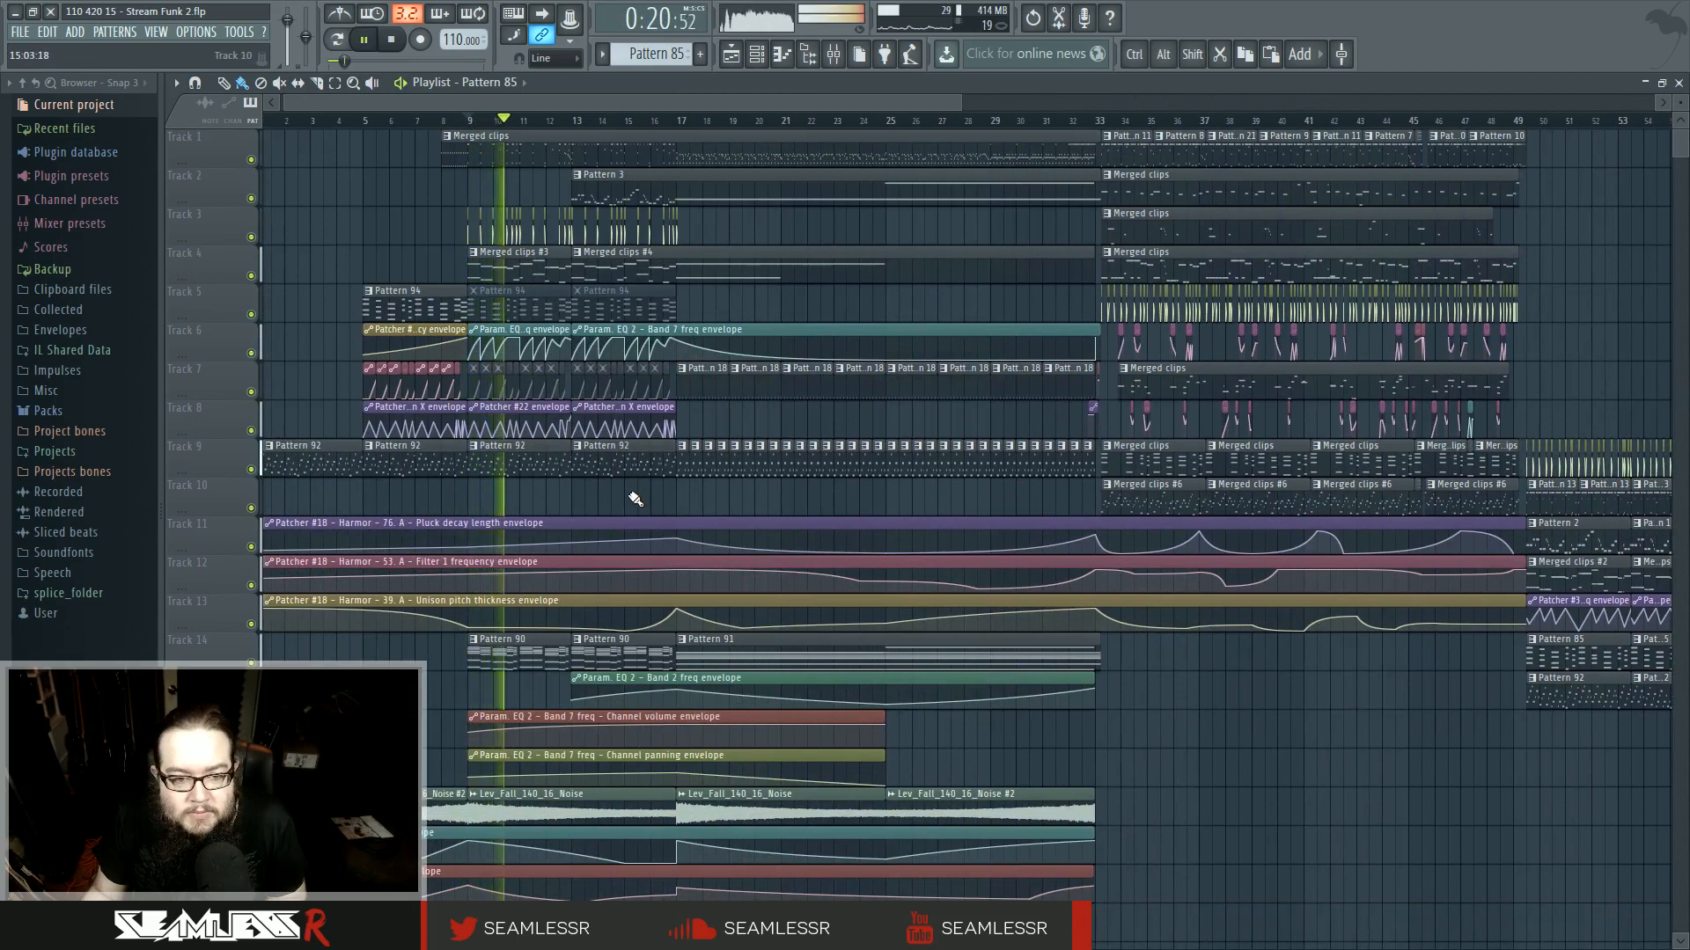
pyautogui.press('space')
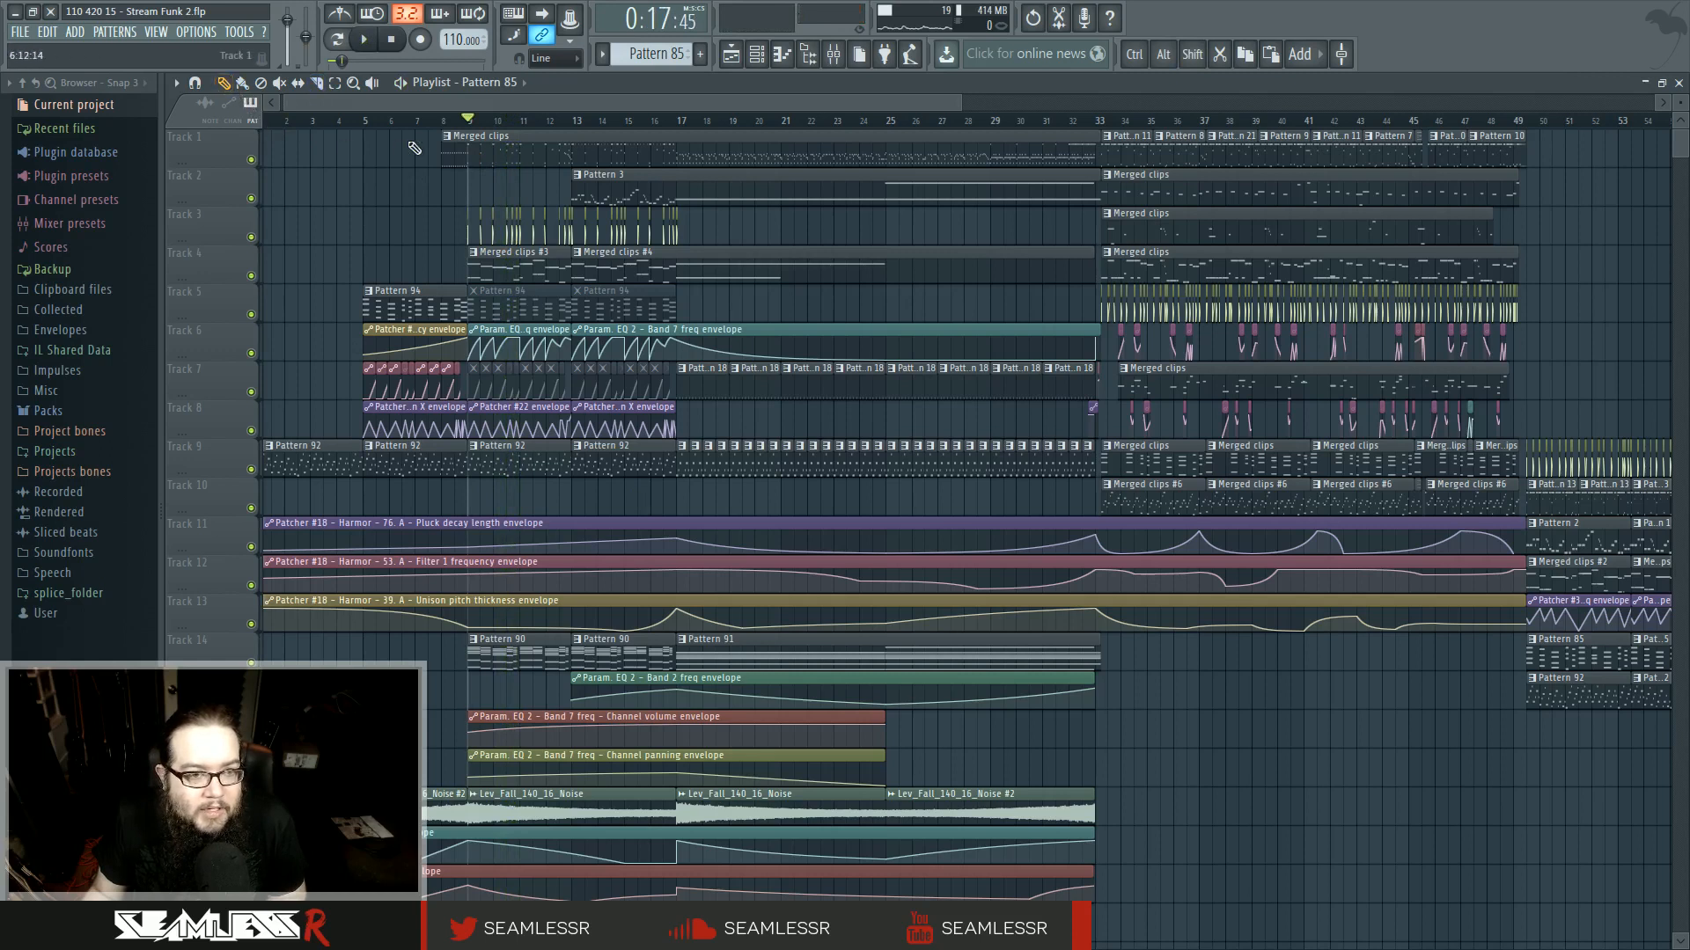
# - Slice all tracks at bars 9 and 17
pyautogui.keyDown('shift'); pyautogui.click(460, 151); pyautogui.keyUp('shift')
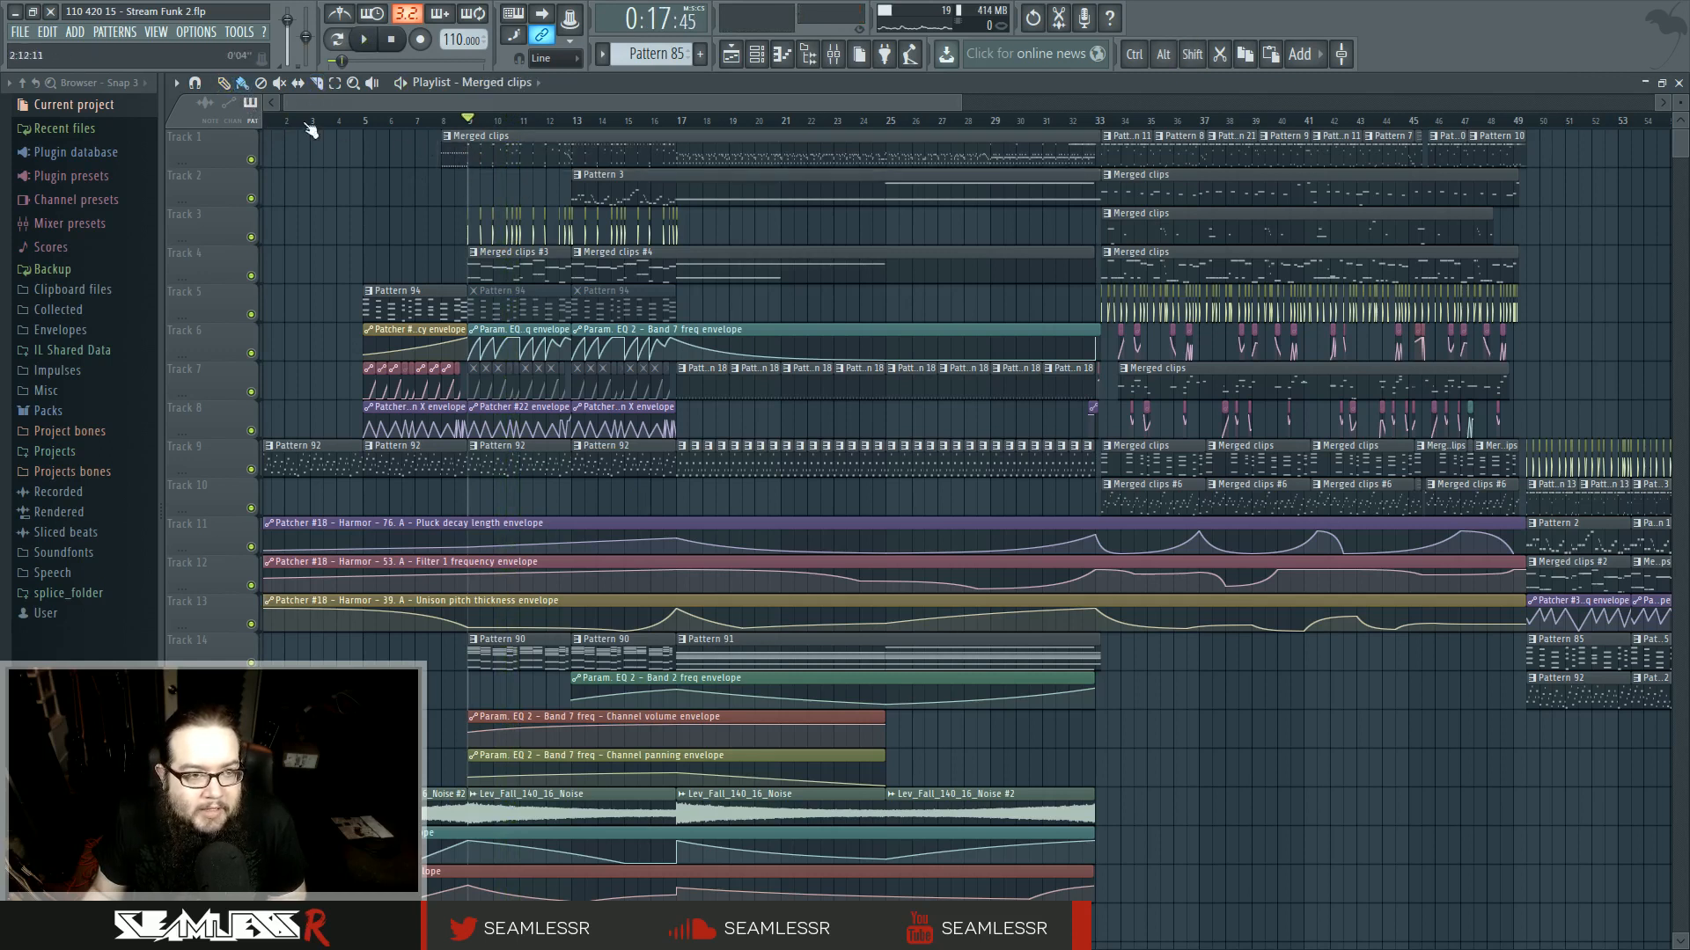
pyautogui.moveTo(498, 778); pyautogui.dragTo(468, 871)
pyautogui.moveTo(681, 139); pyautogui.dragTo(676, 880)
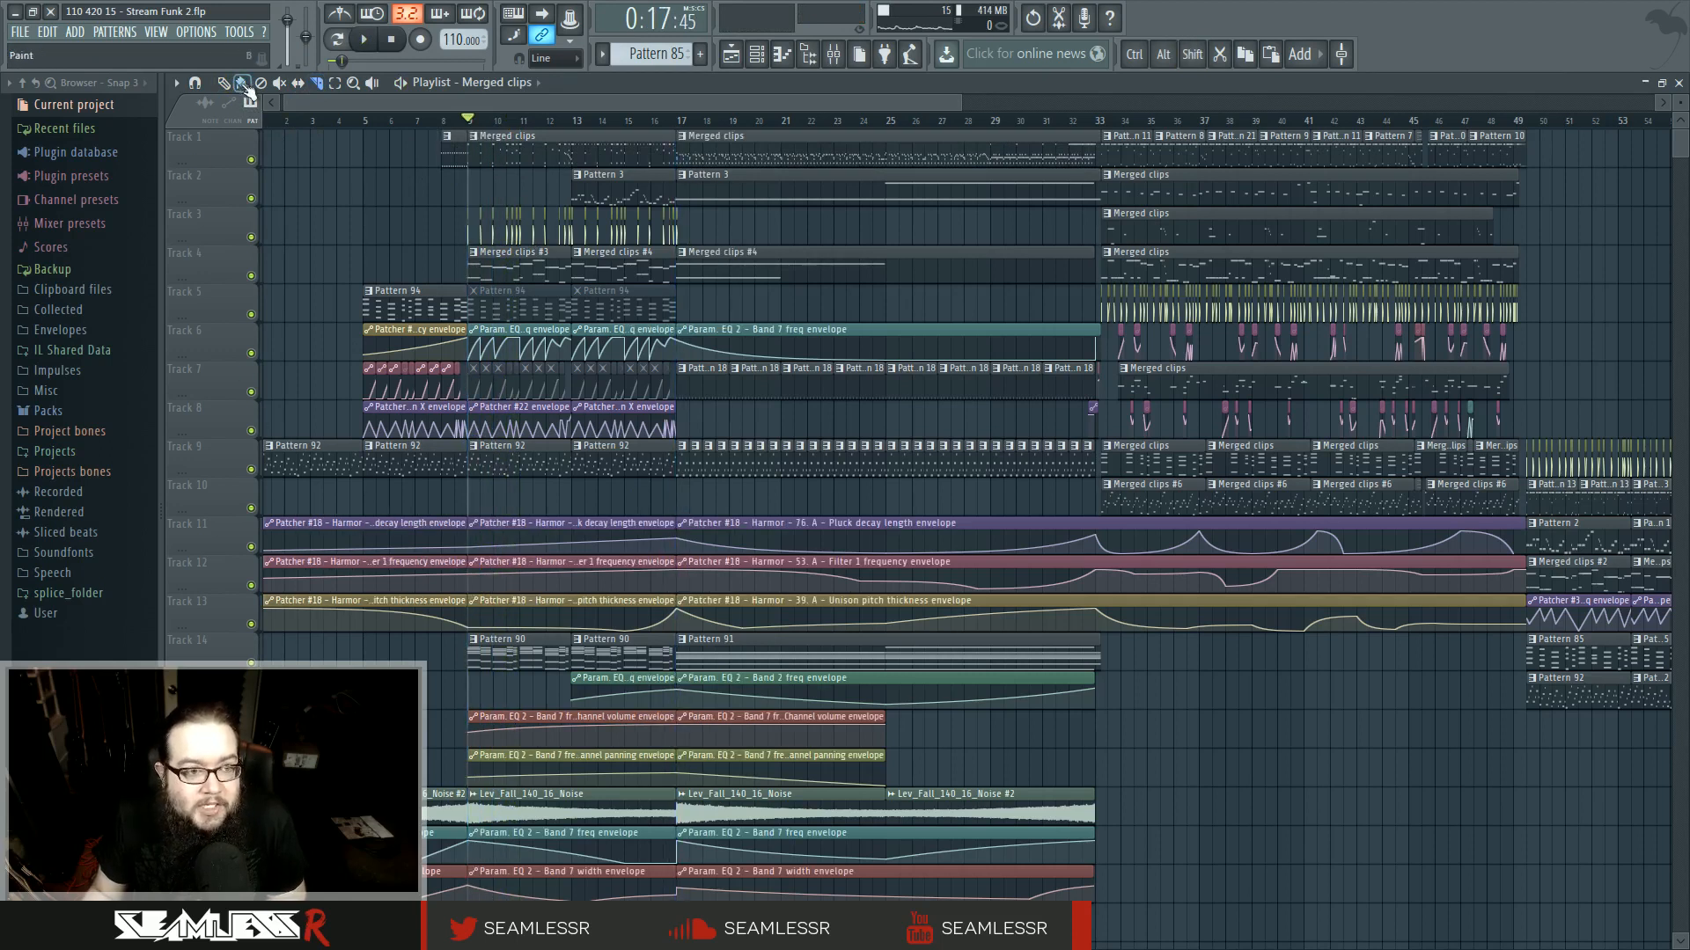
# - Copy the sliced bars 9–17 section of all tracks so it starts at bar 82 after the ending
pyautogui.moveTo(467, 124); pyautogui.dragTo(671, 133)
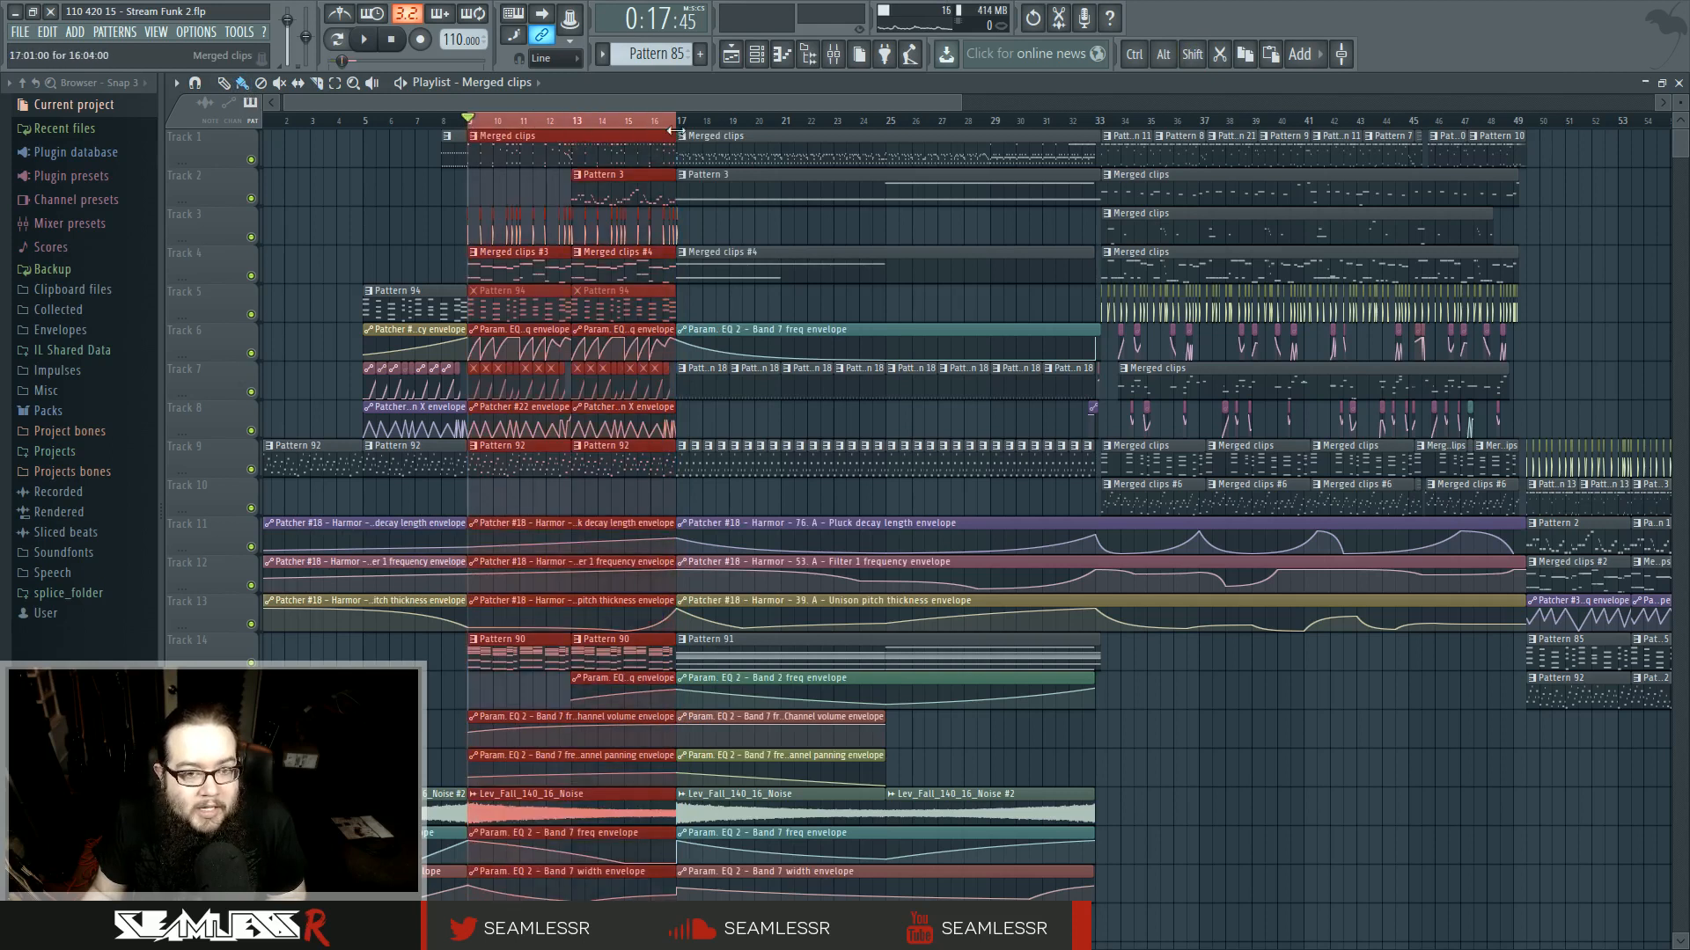
pyautogui.moveTo(562, 136); pyautogui.dragTo(519, 257)
pyautogui.moveTo(573, 344); pyautogui.dragTo(581, 374)
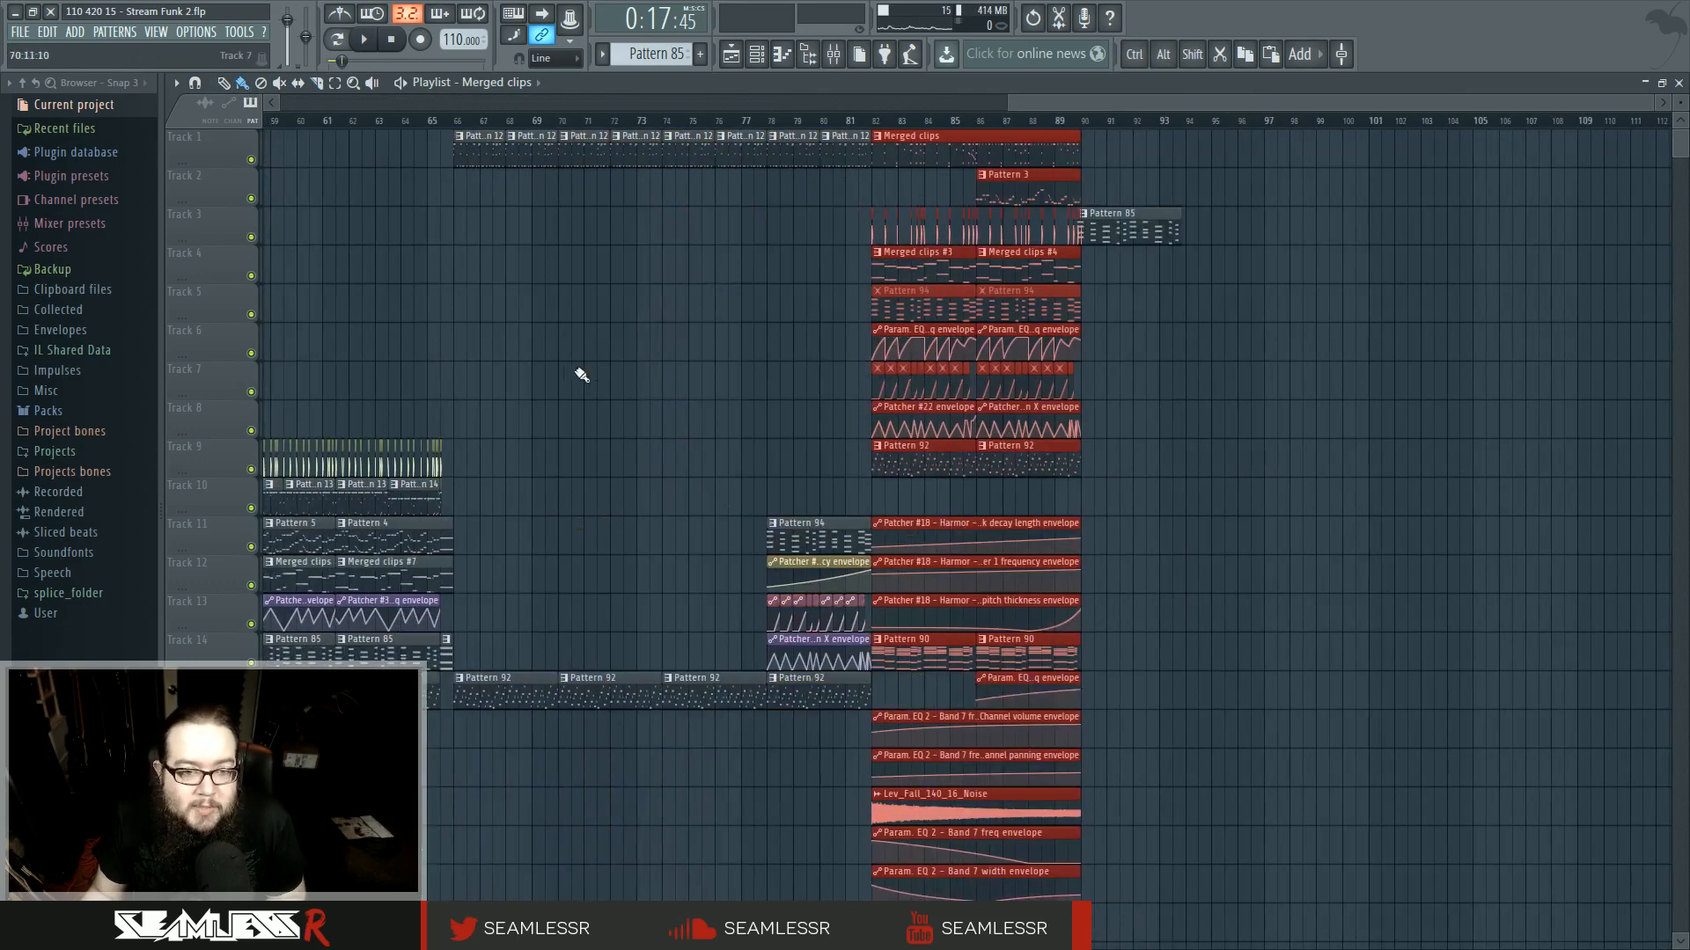
pyautogui.hotkey('ctrl', 'd')
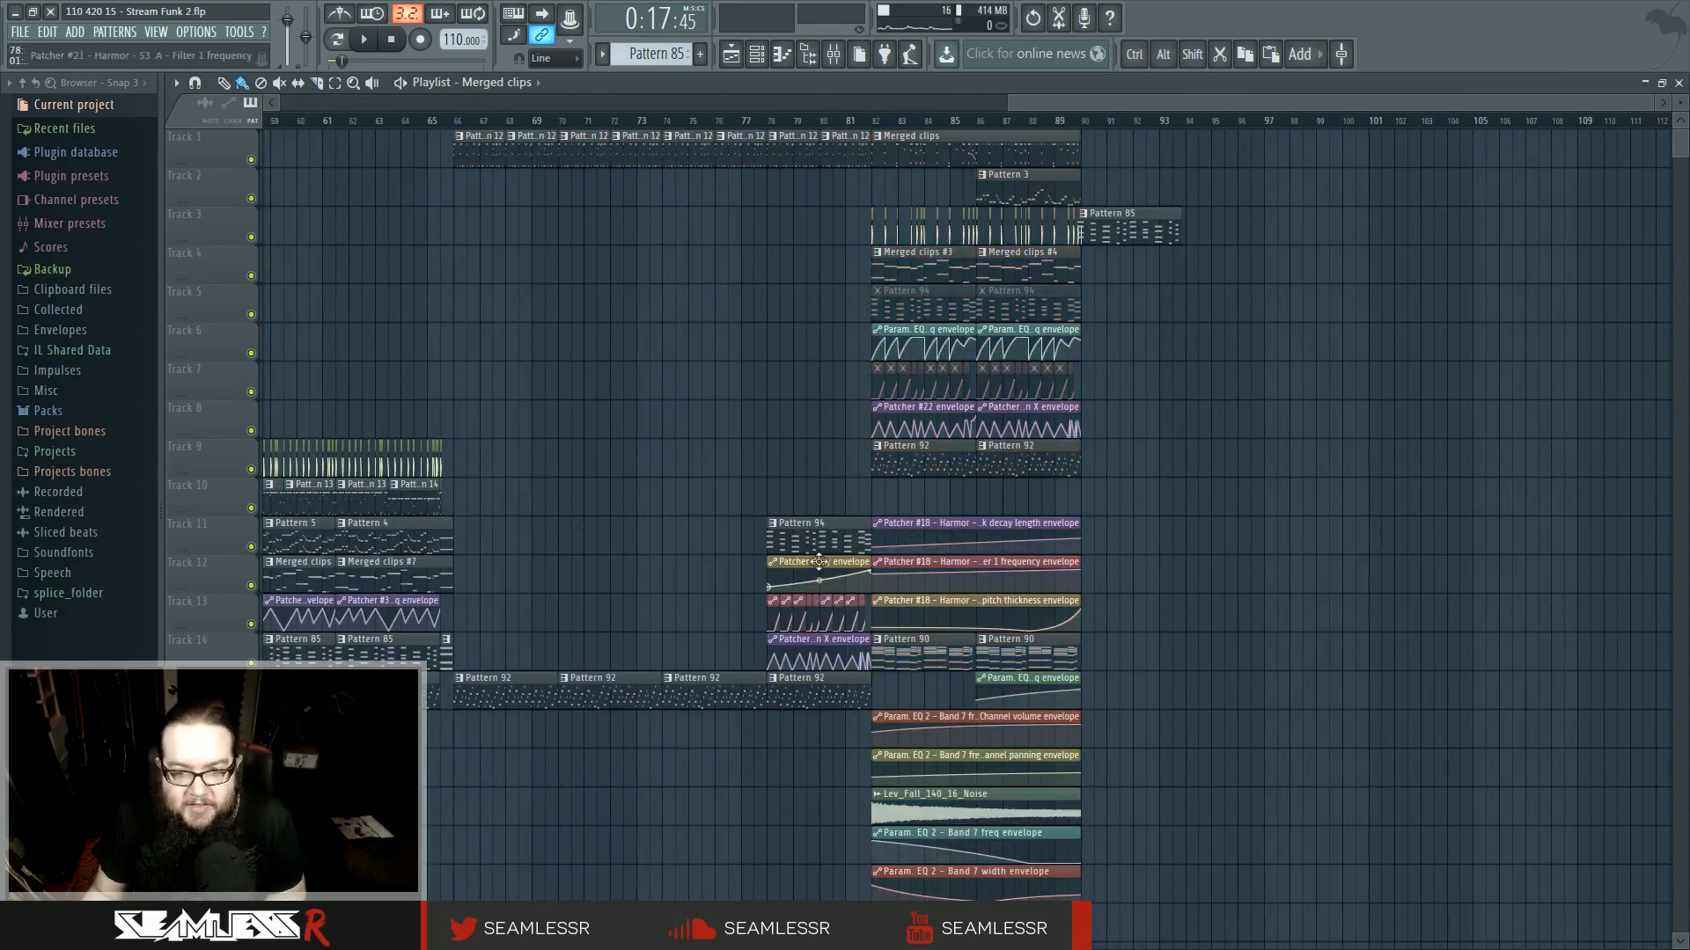
# - Move the Pattern 85 clip on track 3 to about bar 101 and play back the new ending
pyautogui.moveTo(1119, 245); pyautogui.dragTo(1419, 245)
pyautogui.moveTo(845, 124); pyautogui.dragTo(861, 124)
pyautogui.press('space')
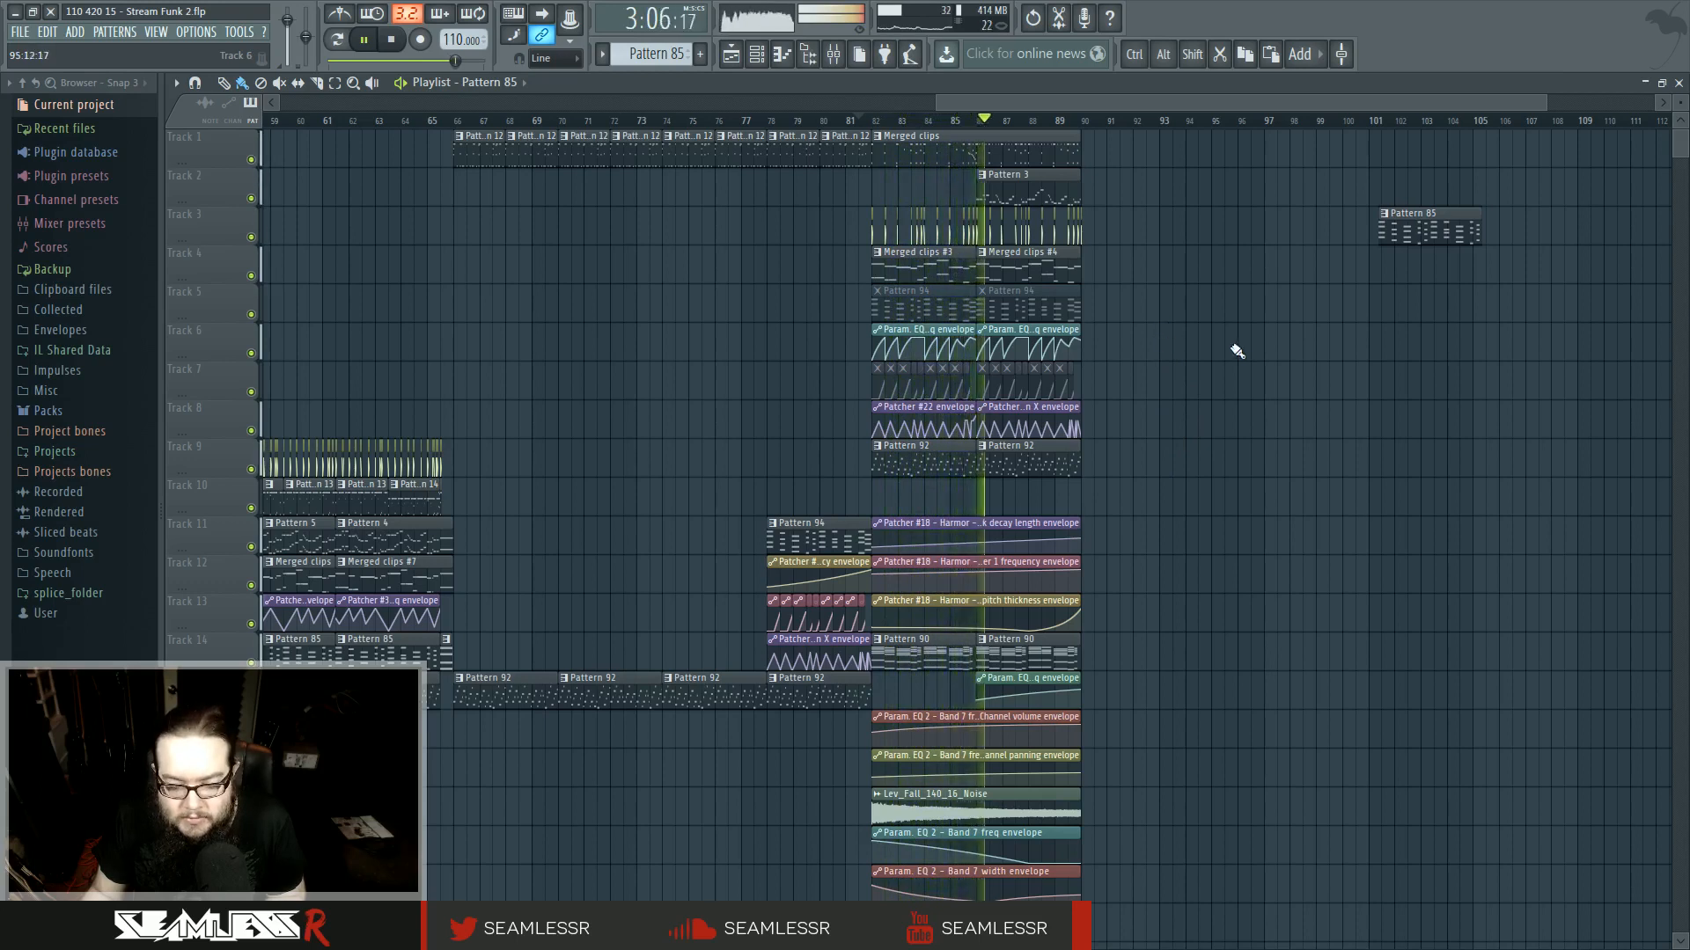
pyautogui.scroll(-3, 1237, 351)
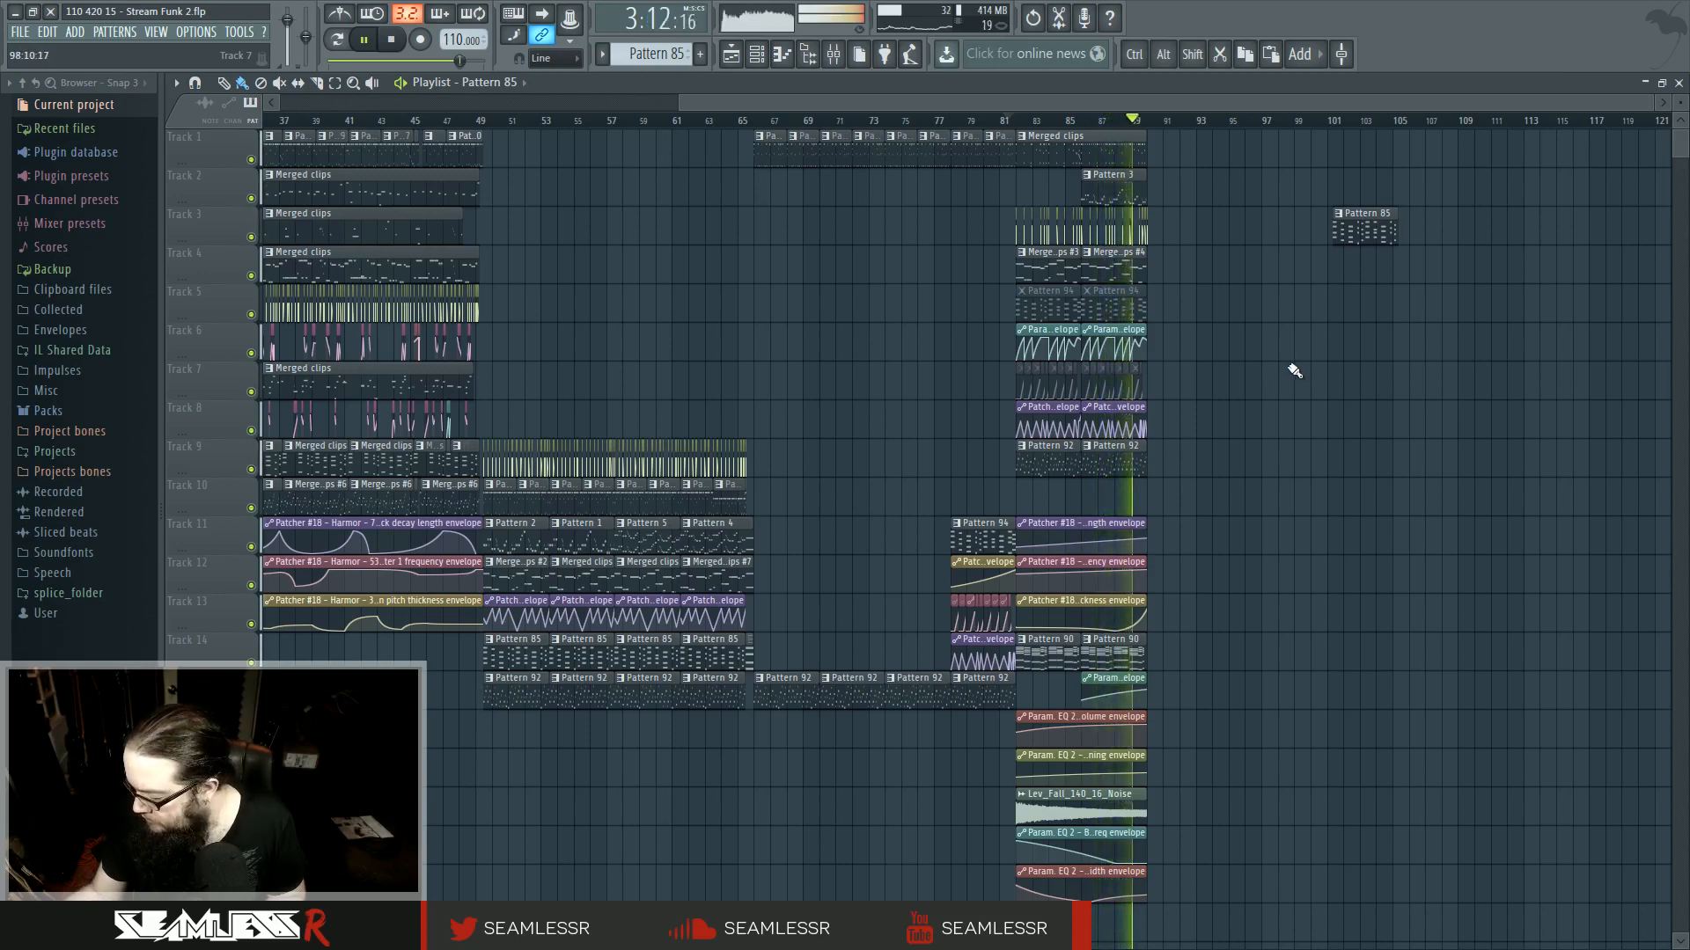
pyautogui.press('space')
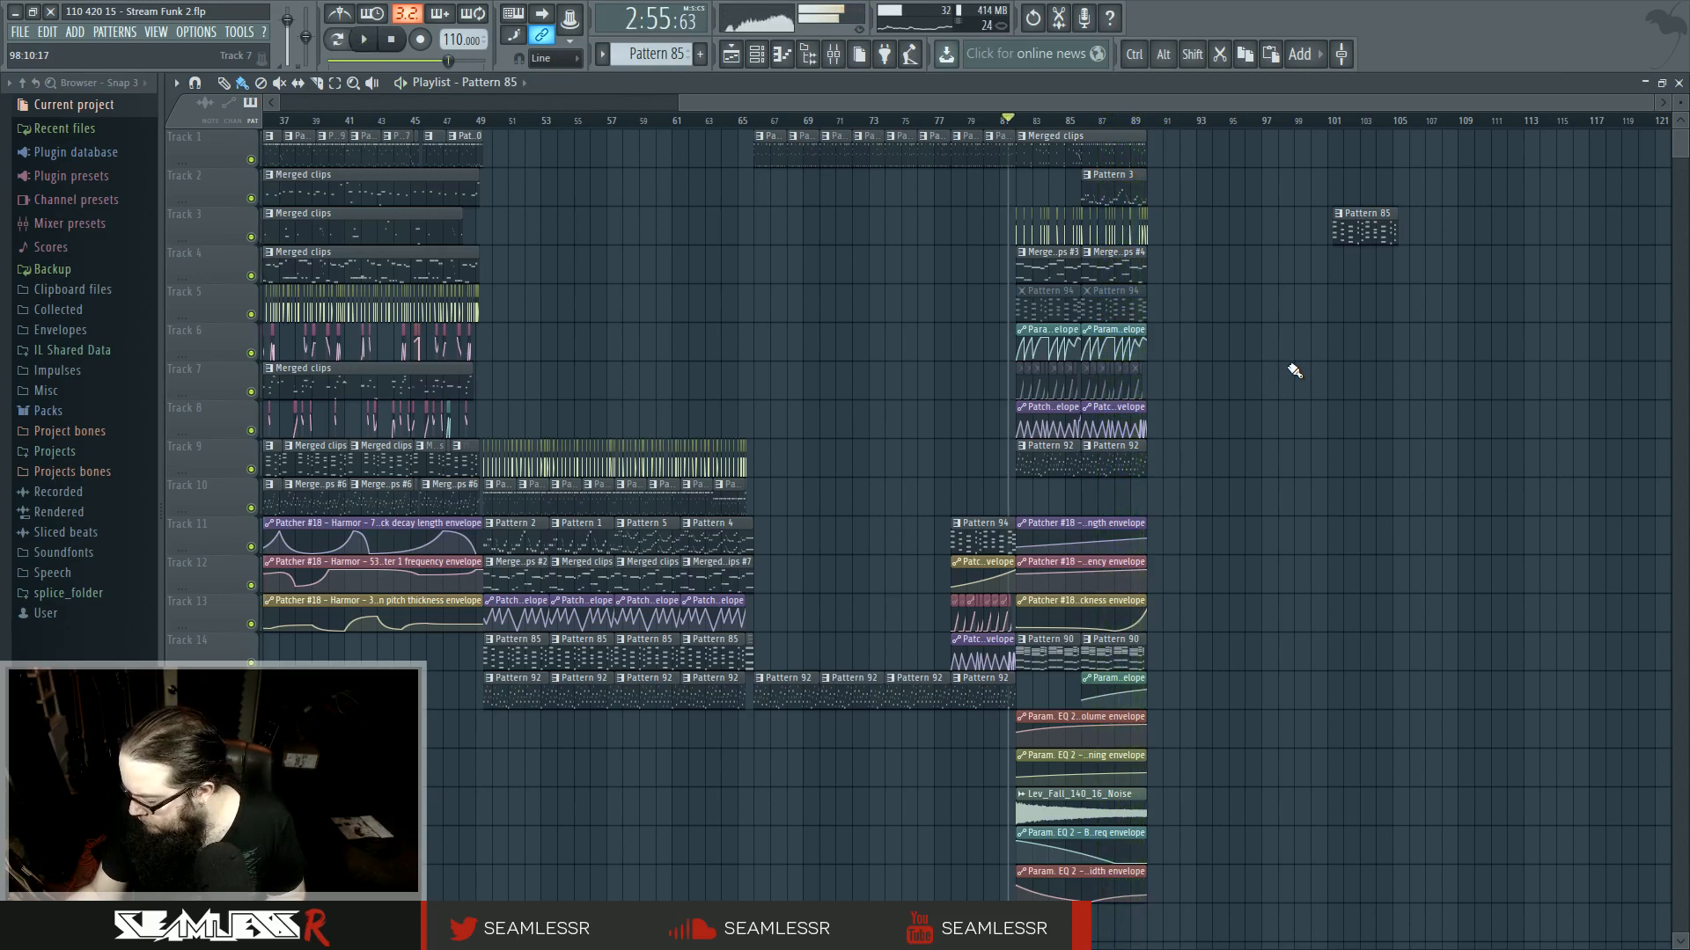
pyautogui.moveTo(1300, 399); pyautogui.dragTo(1144, 407)
pyautogui.scroll(-2, 1056, 400)
pyautogui.moveTo(959, 392); pyautogui.dragTo(1076, 394)
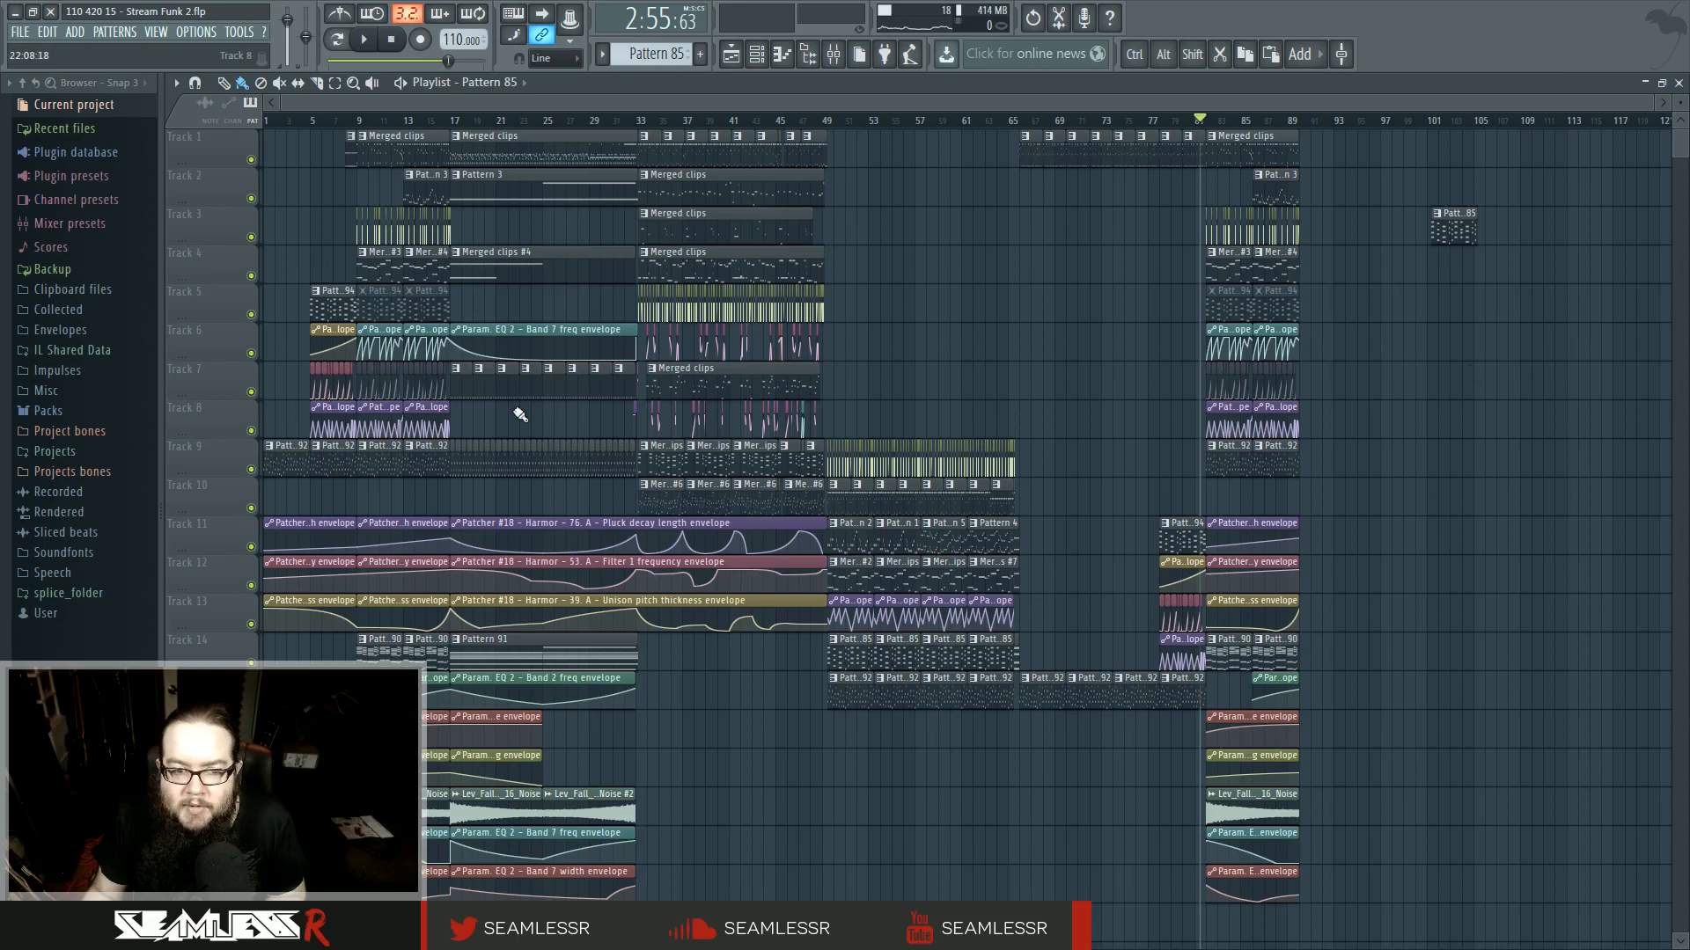
pyautogui.scroll(5, 520, 414)
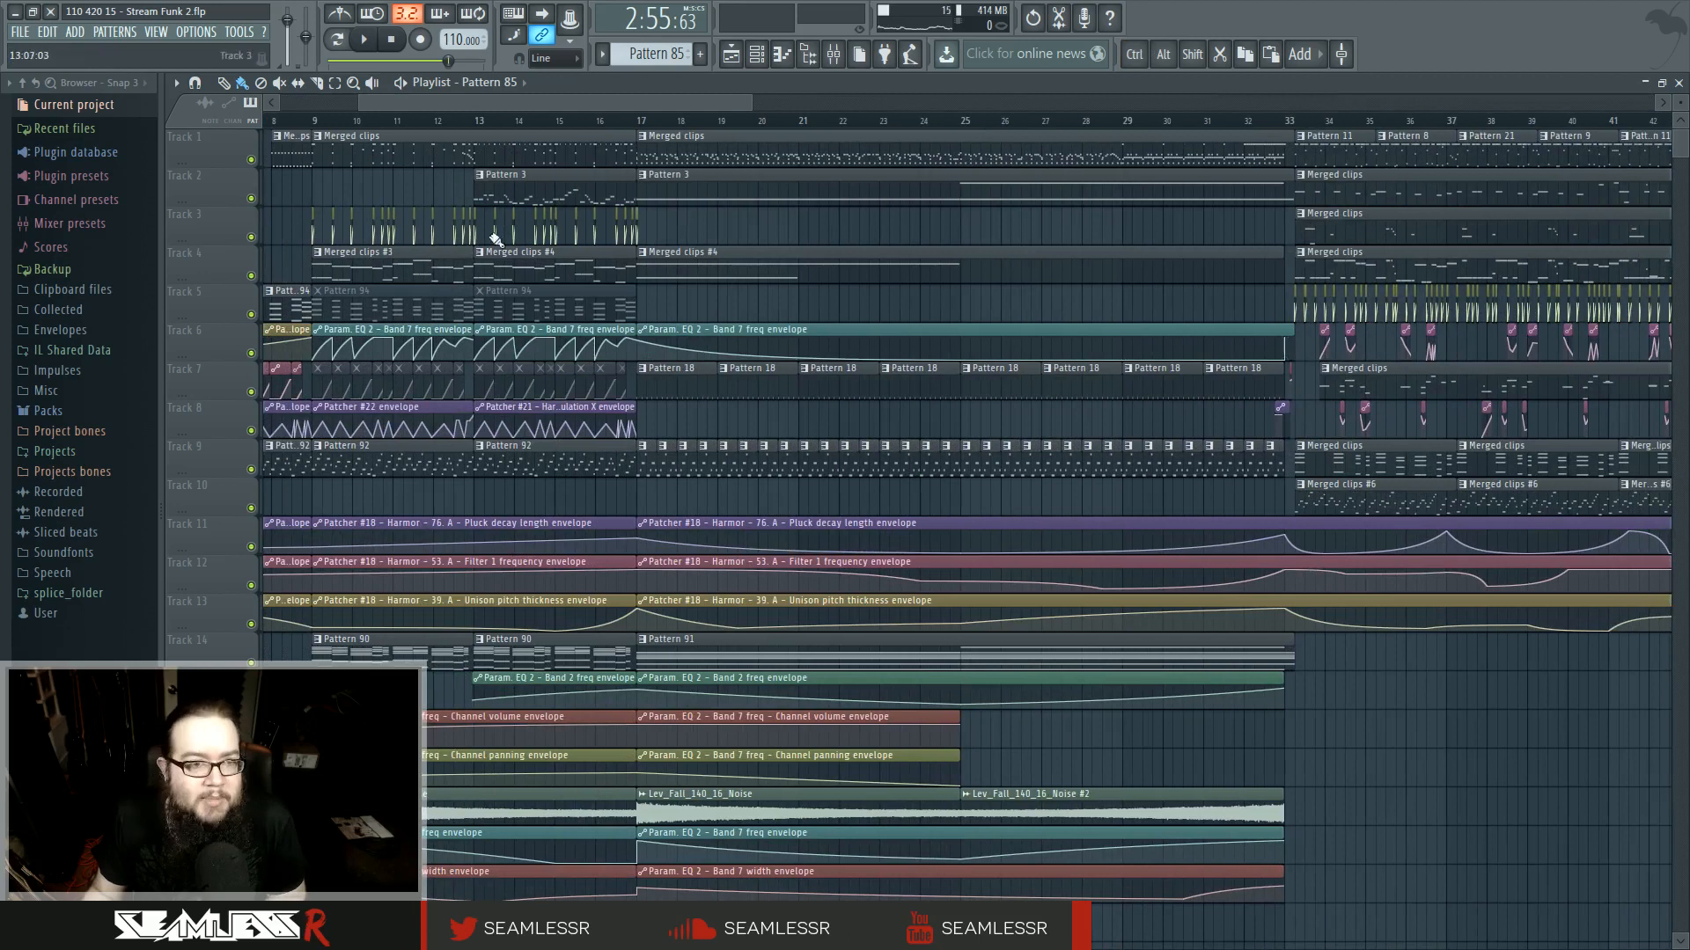
# - Copy every track's clips from bar 17 to the end and paste them right after the copied intro, starting at bar 90
pyautogui.moveTo(1096, 524); pyautogui.dragTo(889, 662)
pyautogui.scroll(-2, 507, 573)
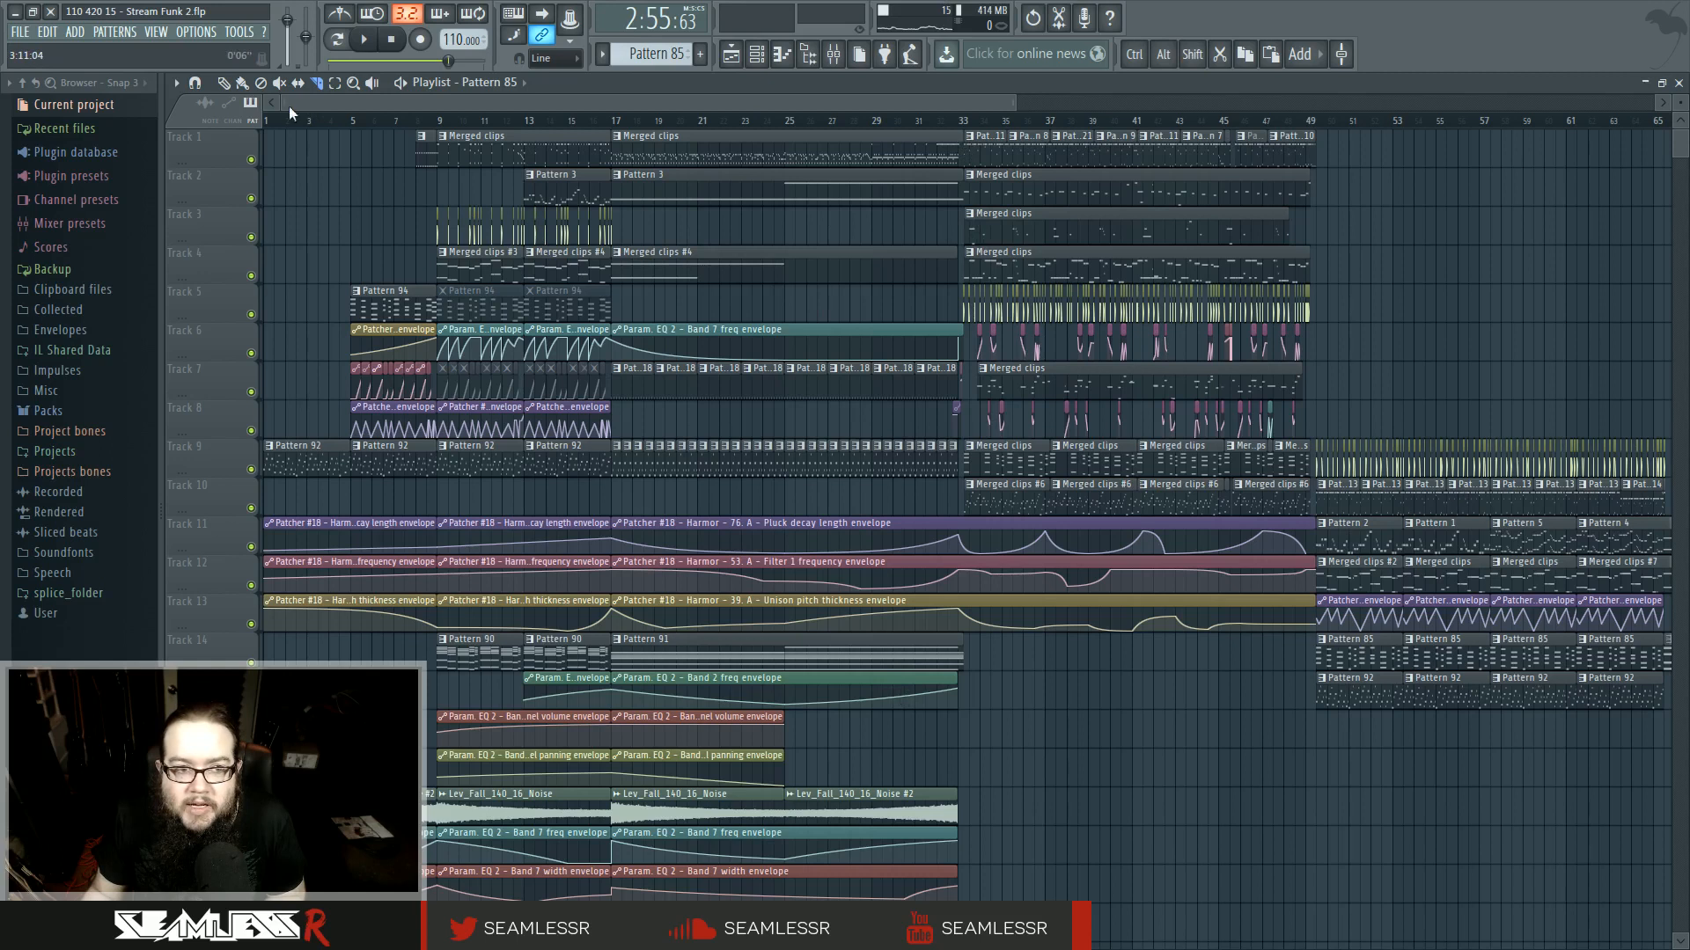
pyautogui.moveTo(621, 150); pyautogui.dragTo(1399, 861)
pyautogui.scroll(-3, 1347, 846)
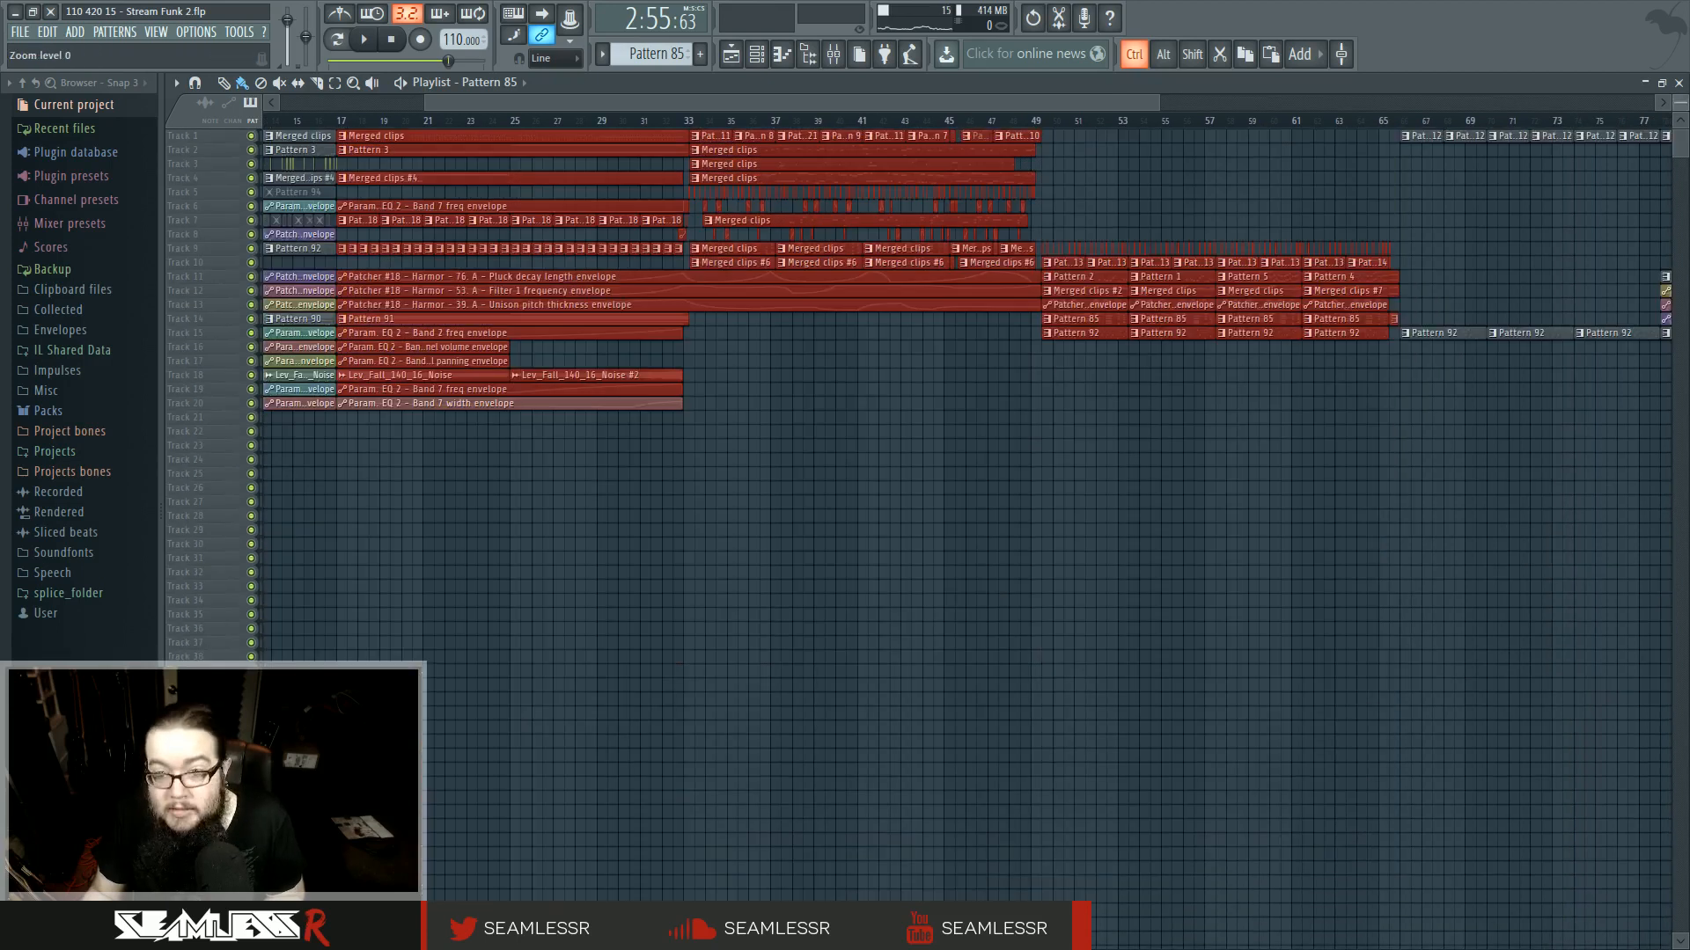
pyautogui.moveTo(1680, 98); pyautogui.dragTo(1680, 108)
pyautogui.hscroll(8, 1075, 573)
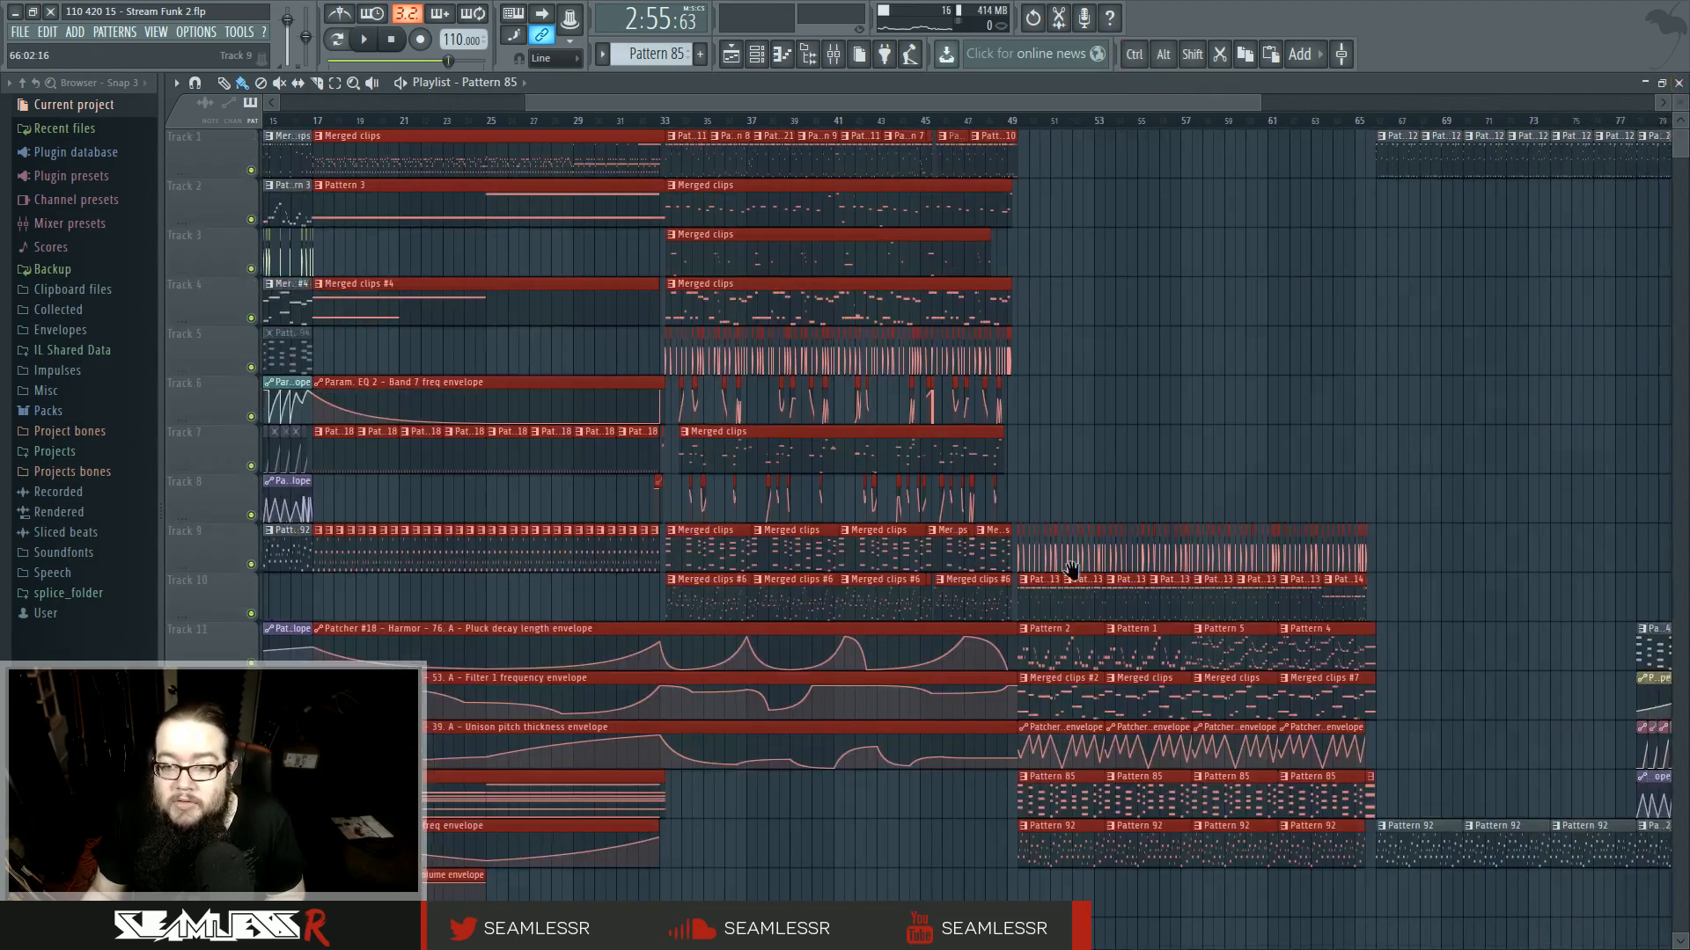
pyautogui.rightClick(706, 252)
pyautogui.hscroll(4, 770, 419)
pyautogui.hotkey('ctrl', 'v')
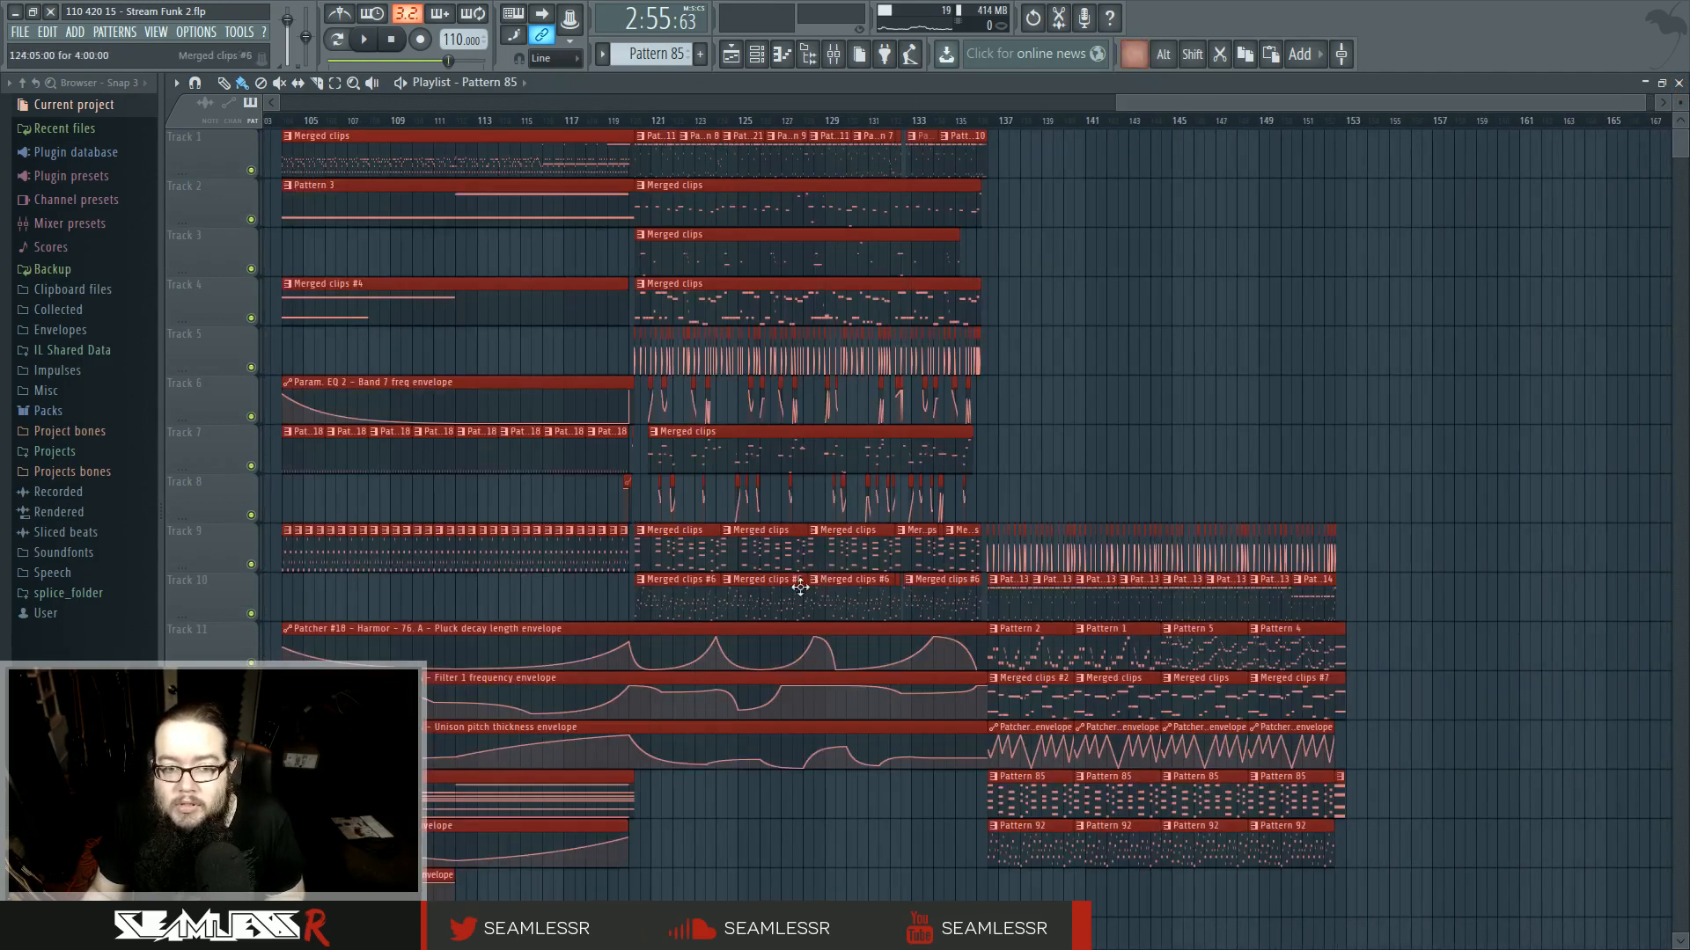
pyautogui.hscroll(-8, 799, 585)
pyautogui.moveTo(1194, 297); pyautogui.dragTo(889, 295)
pyautogui.click(444, 322)
pyautogui.hscroll(-8, 603, 366)
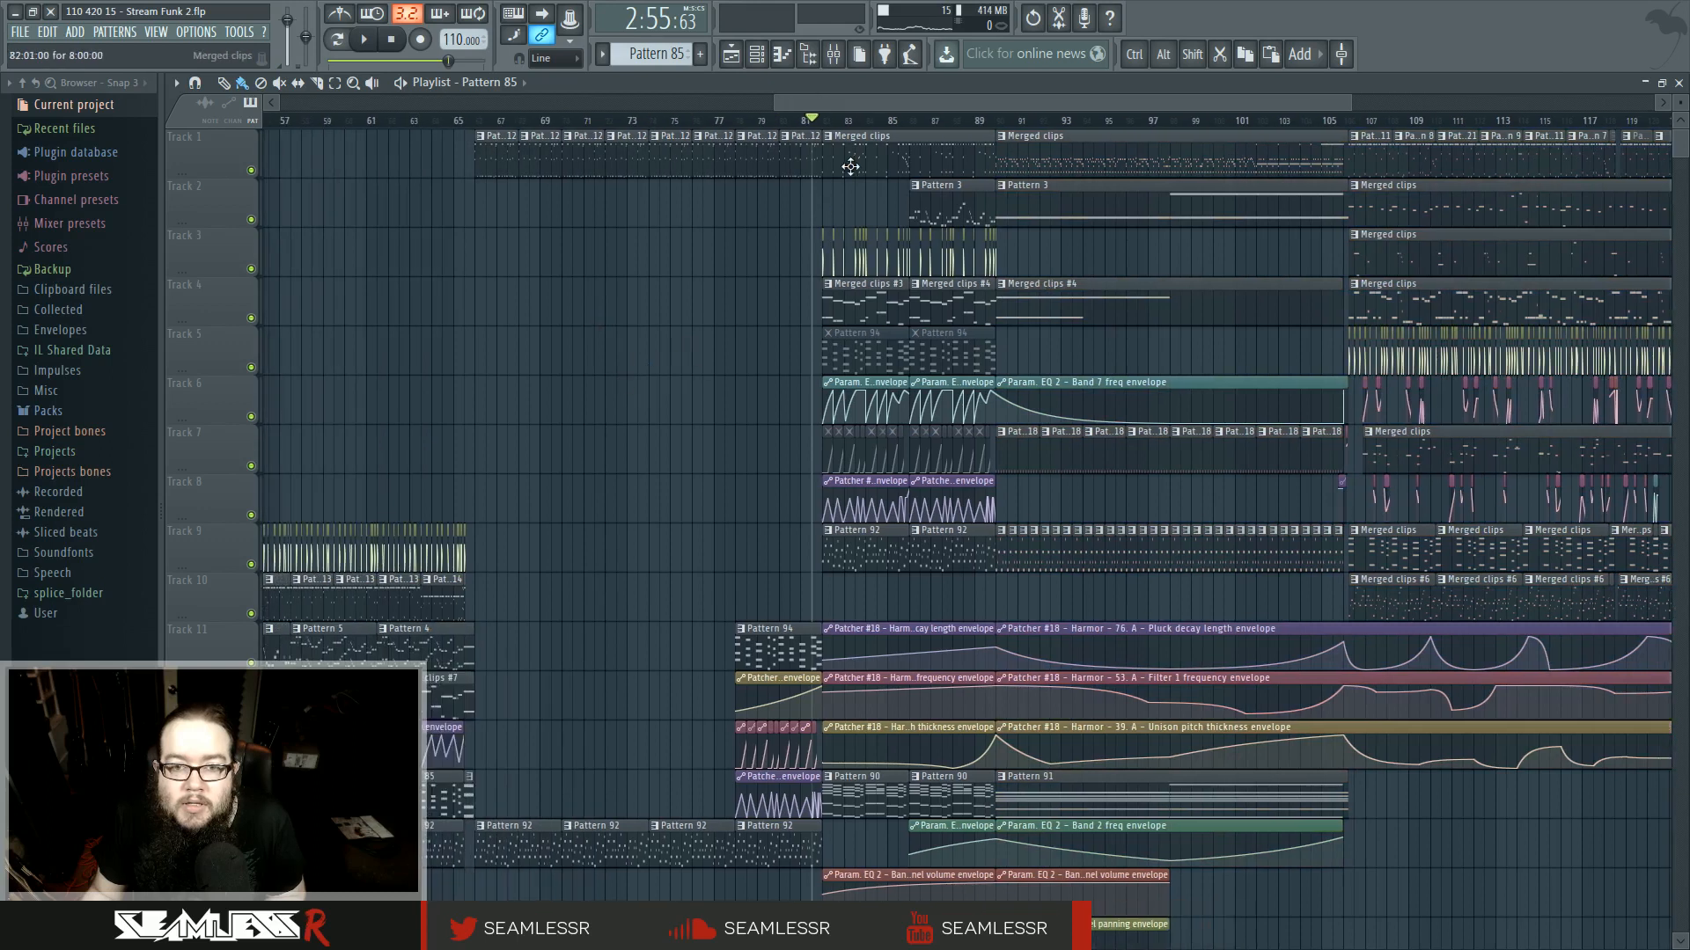
# - Play back the joined ending section from around bar 89 to audition the transition
pyautogui.moveTo(973, 519); pyautogui.dragTo(782, 774)
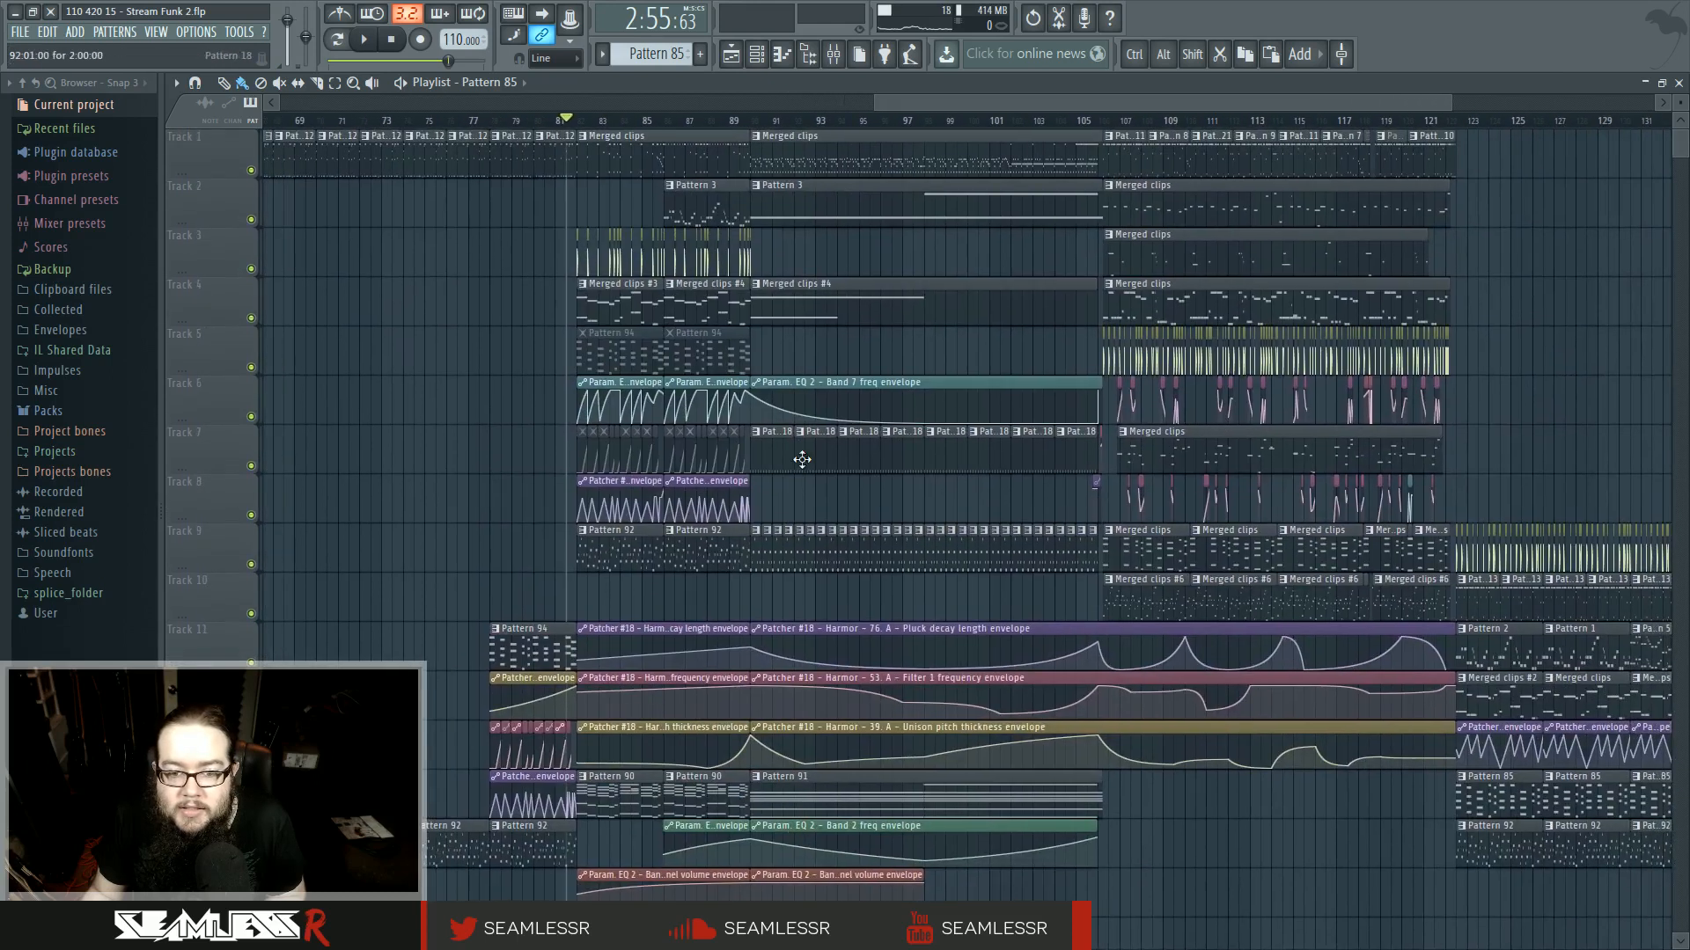
pyautogui.press('space')
pyautogui.click(731, 120)
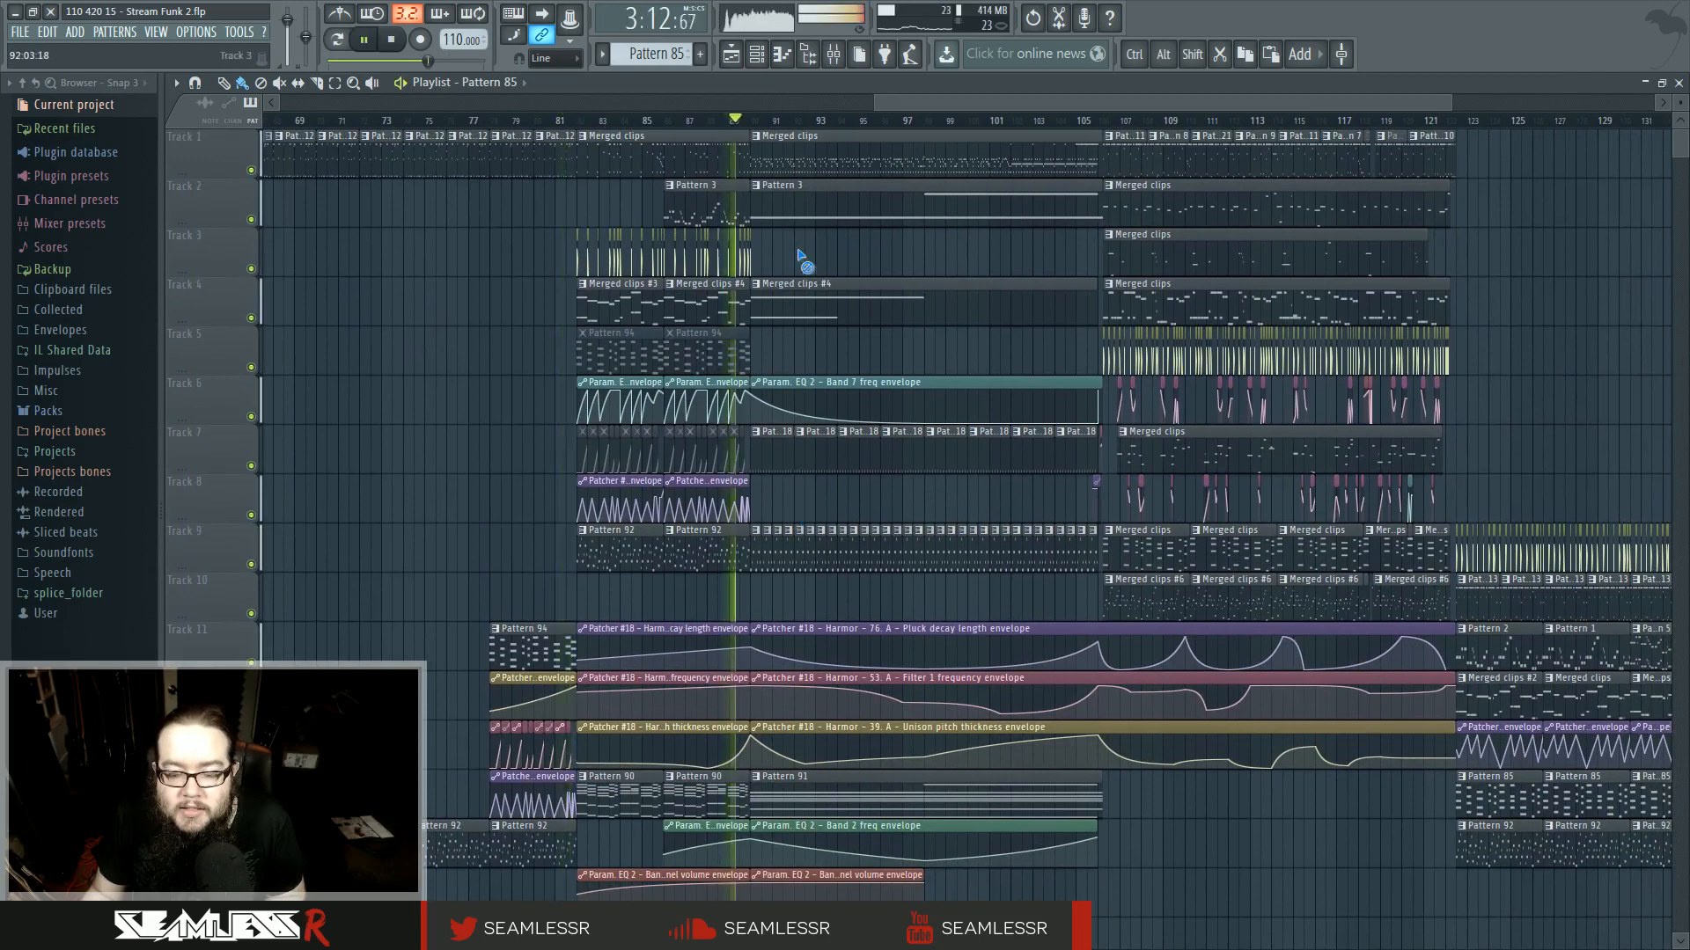
pyautogui.moveTo(800, 256); pyautogui.dragTo(962, 272)
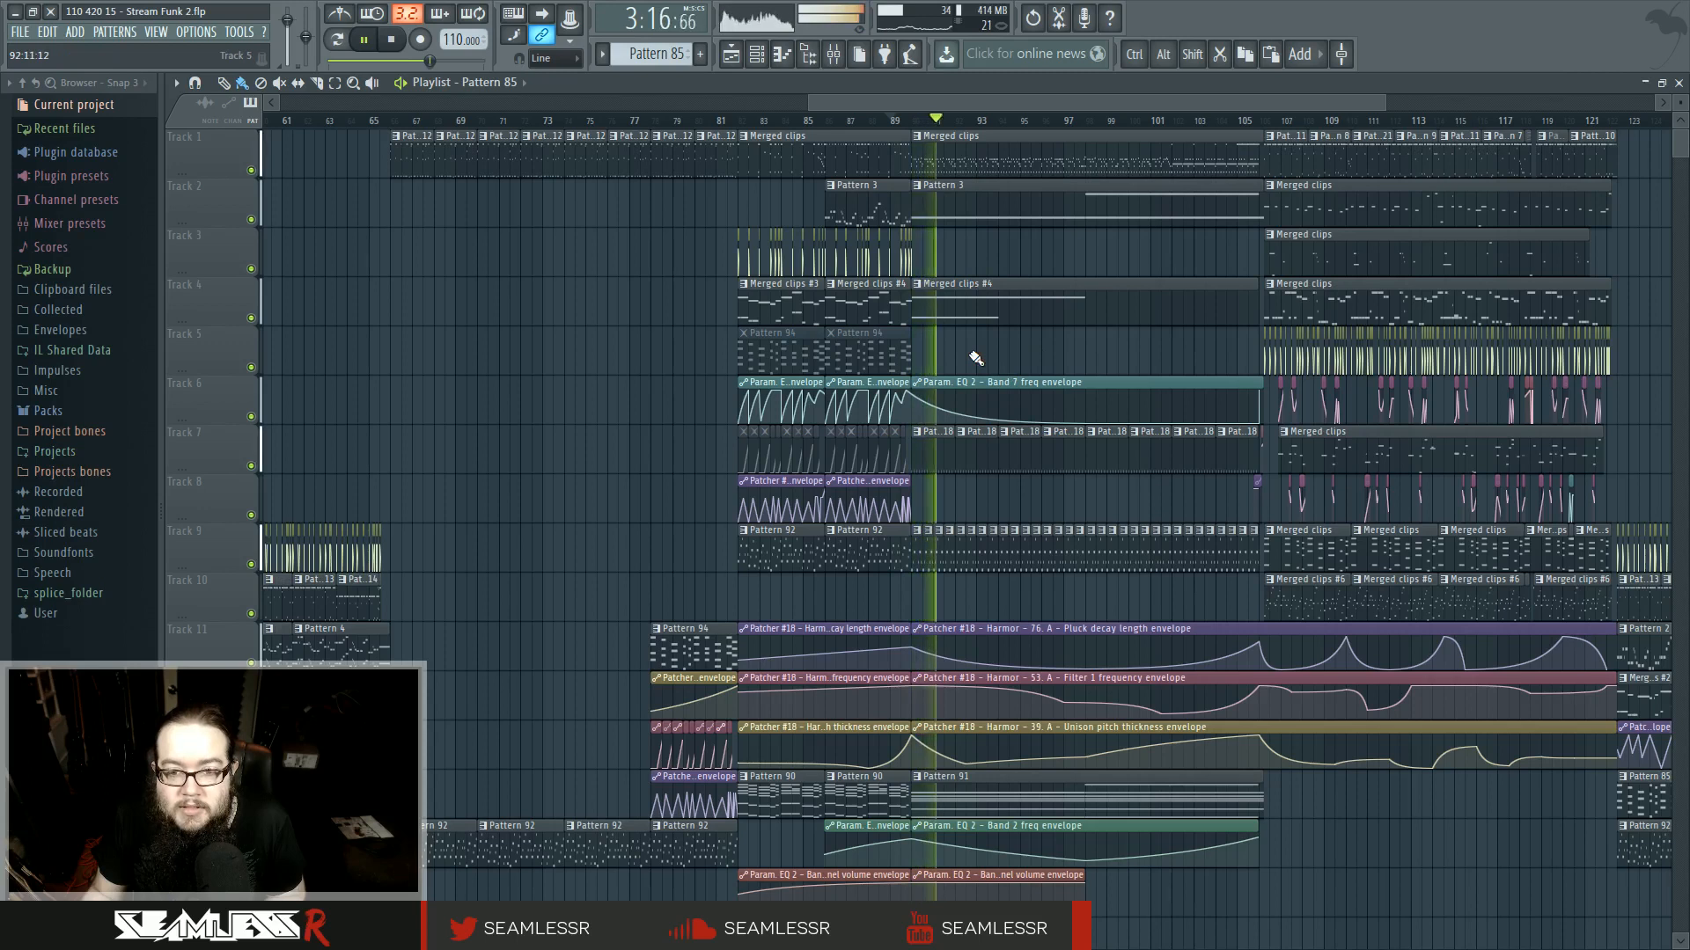
pyautogui.press('space')
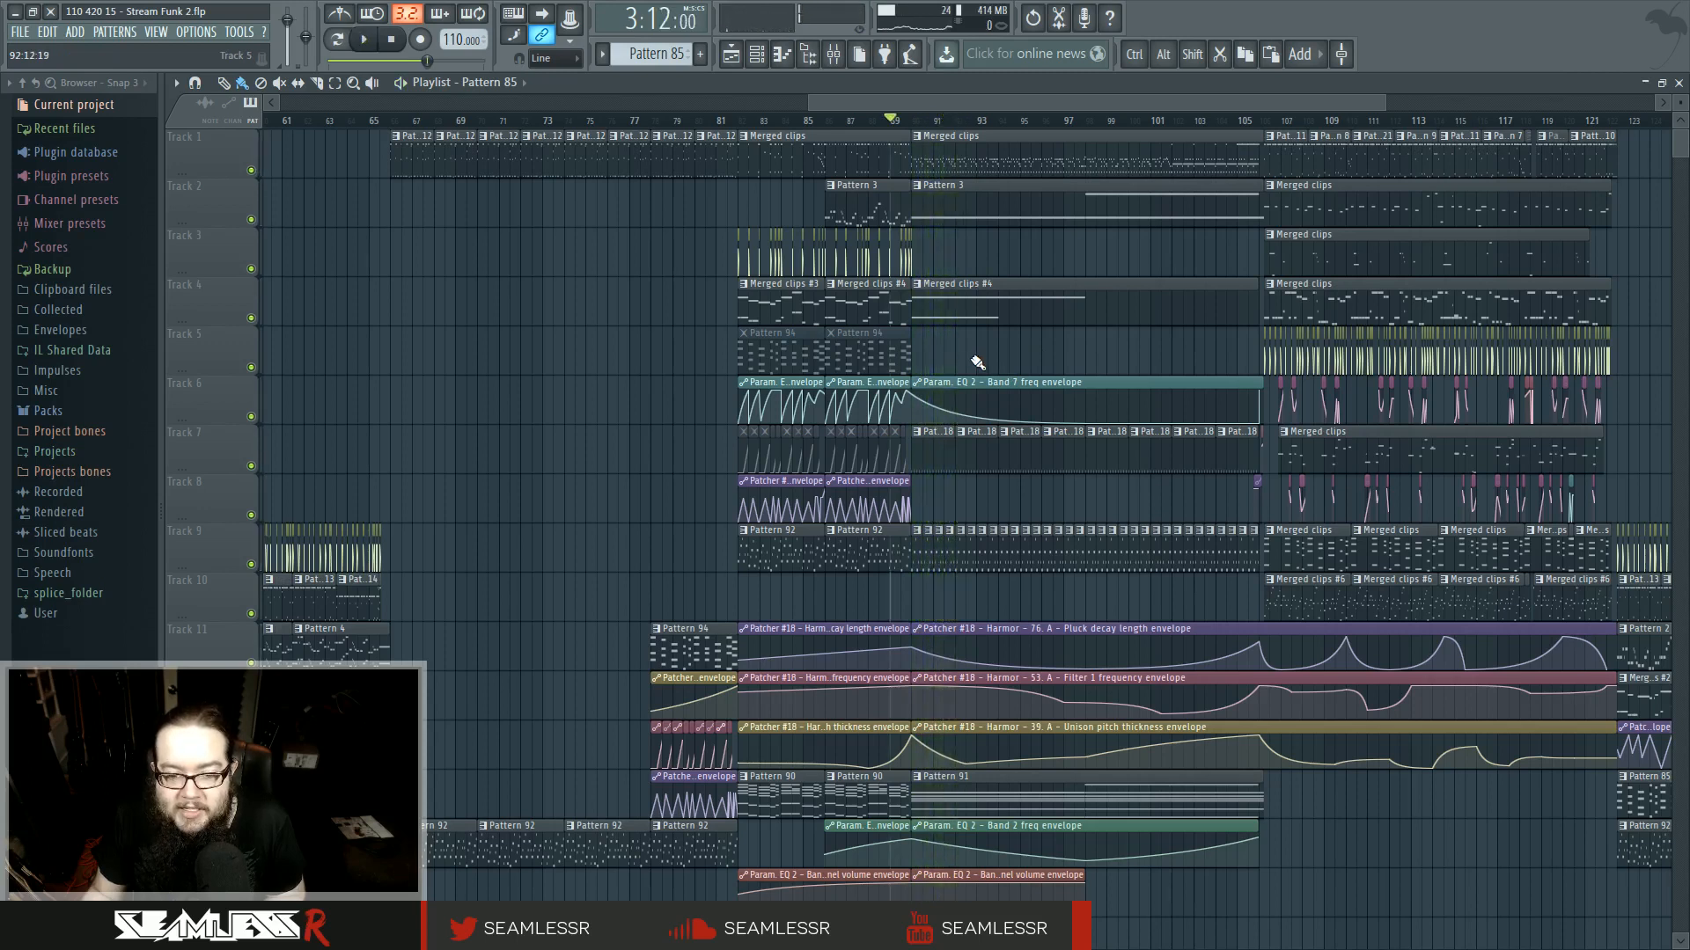
# - Play back the opening section from around bar 15 for comparison
pyautogui.scroll(-5, 977, 362)
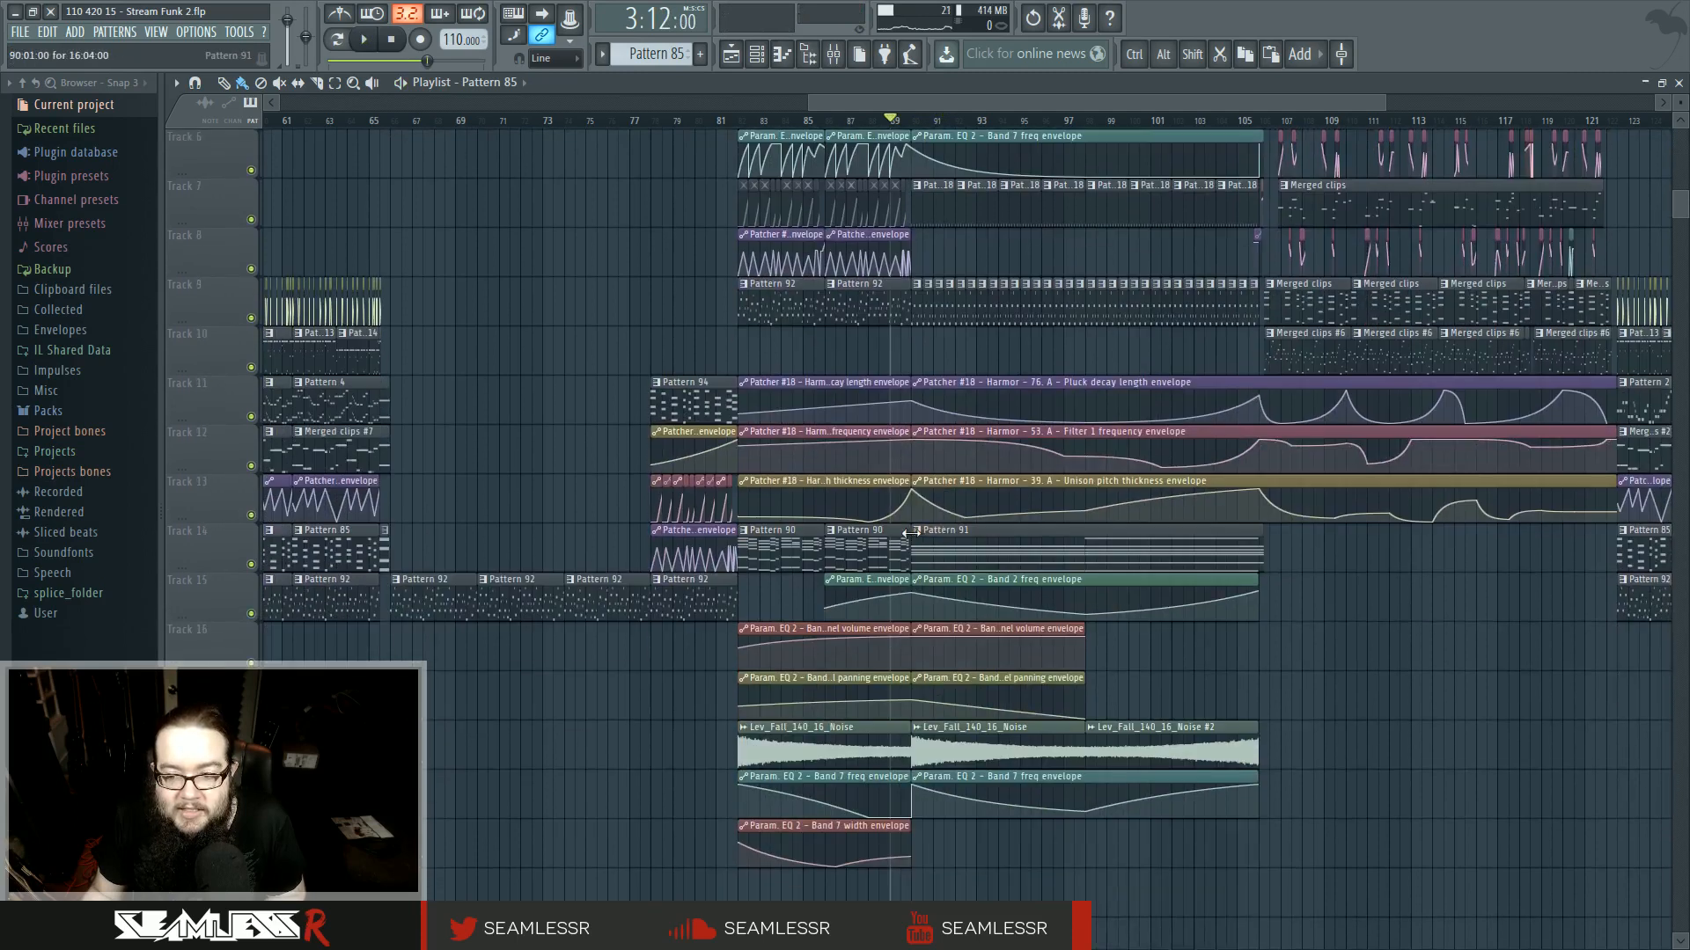
pyautogui.moveTo(898, 521); pyautogui.dragTo(1293, 577)
pyautogui.scroll(-5, 1293, 578)
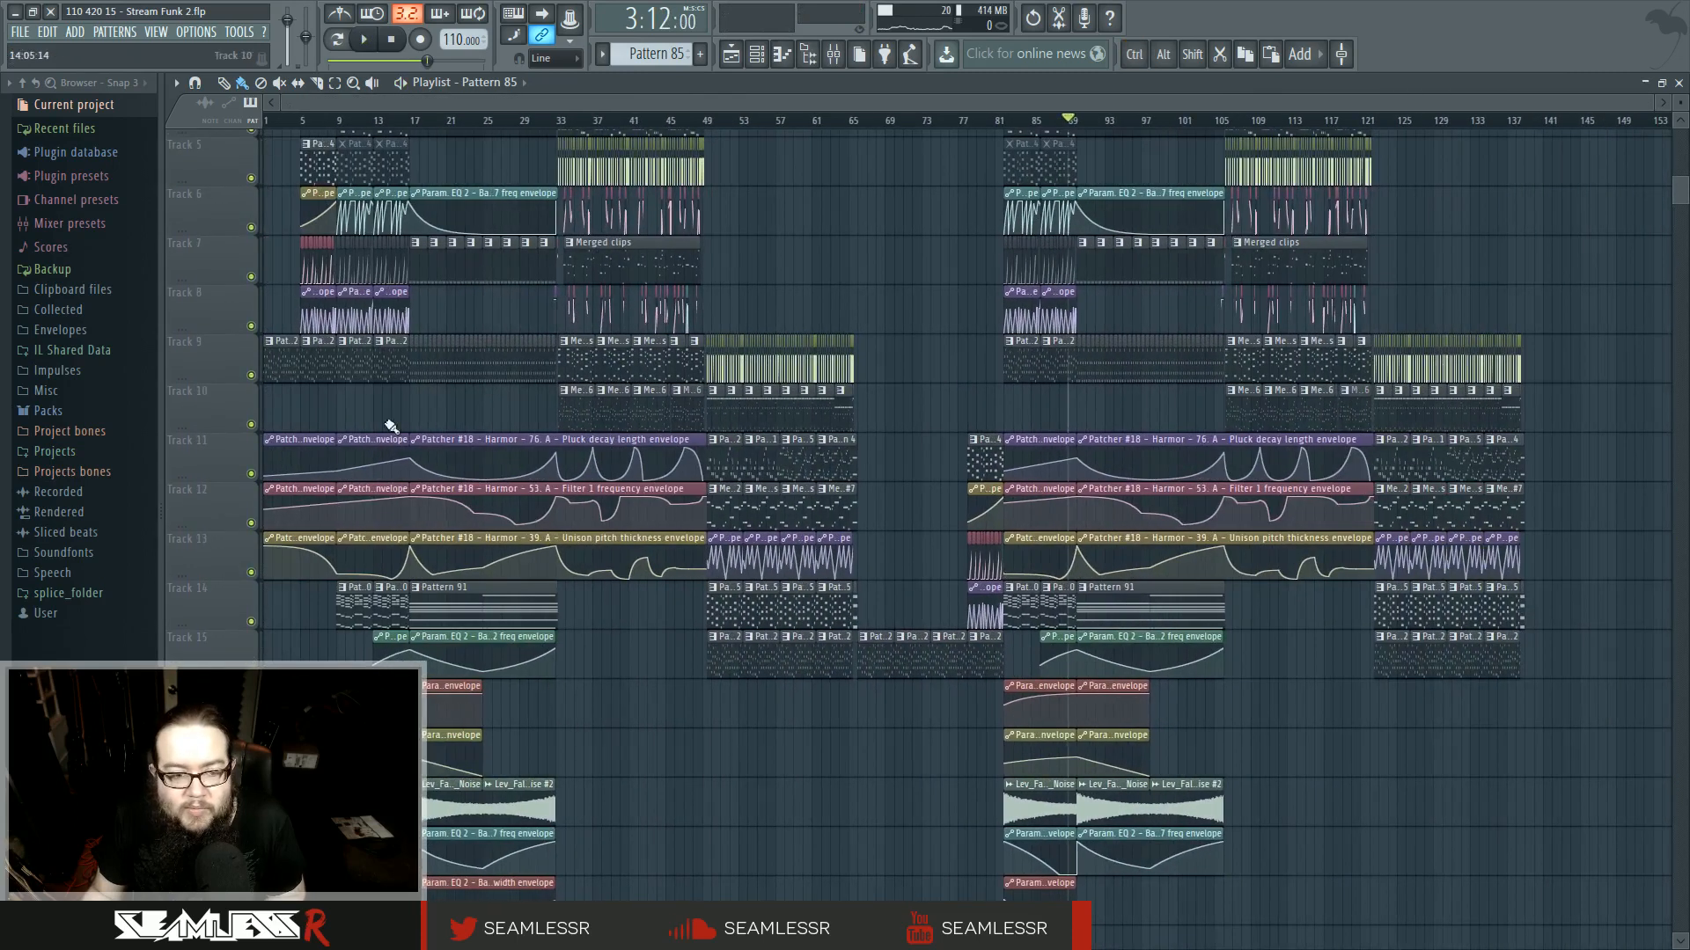
pyautogui.click(392, 119)
pyautogui.press('space')
pyautogui.scroll(5, 563, 519)
pyautogui.moveTo(573, 528); pyautogui.dragTo(810, 730)
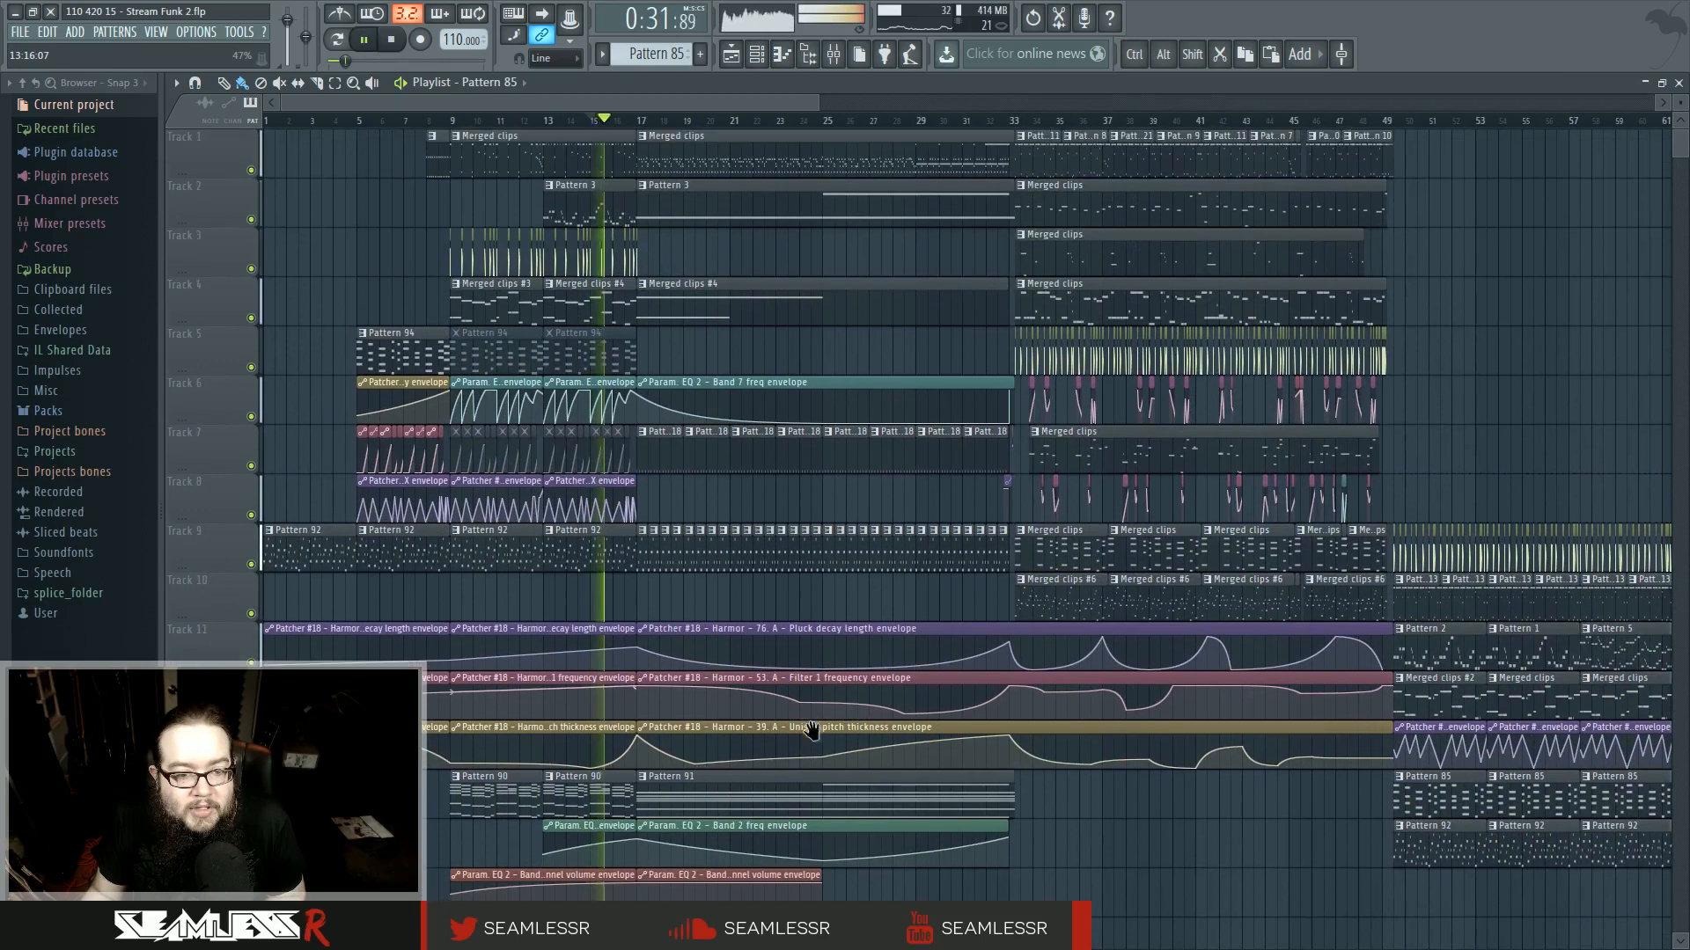
pyautogui.scroll(-5, 802, 781)
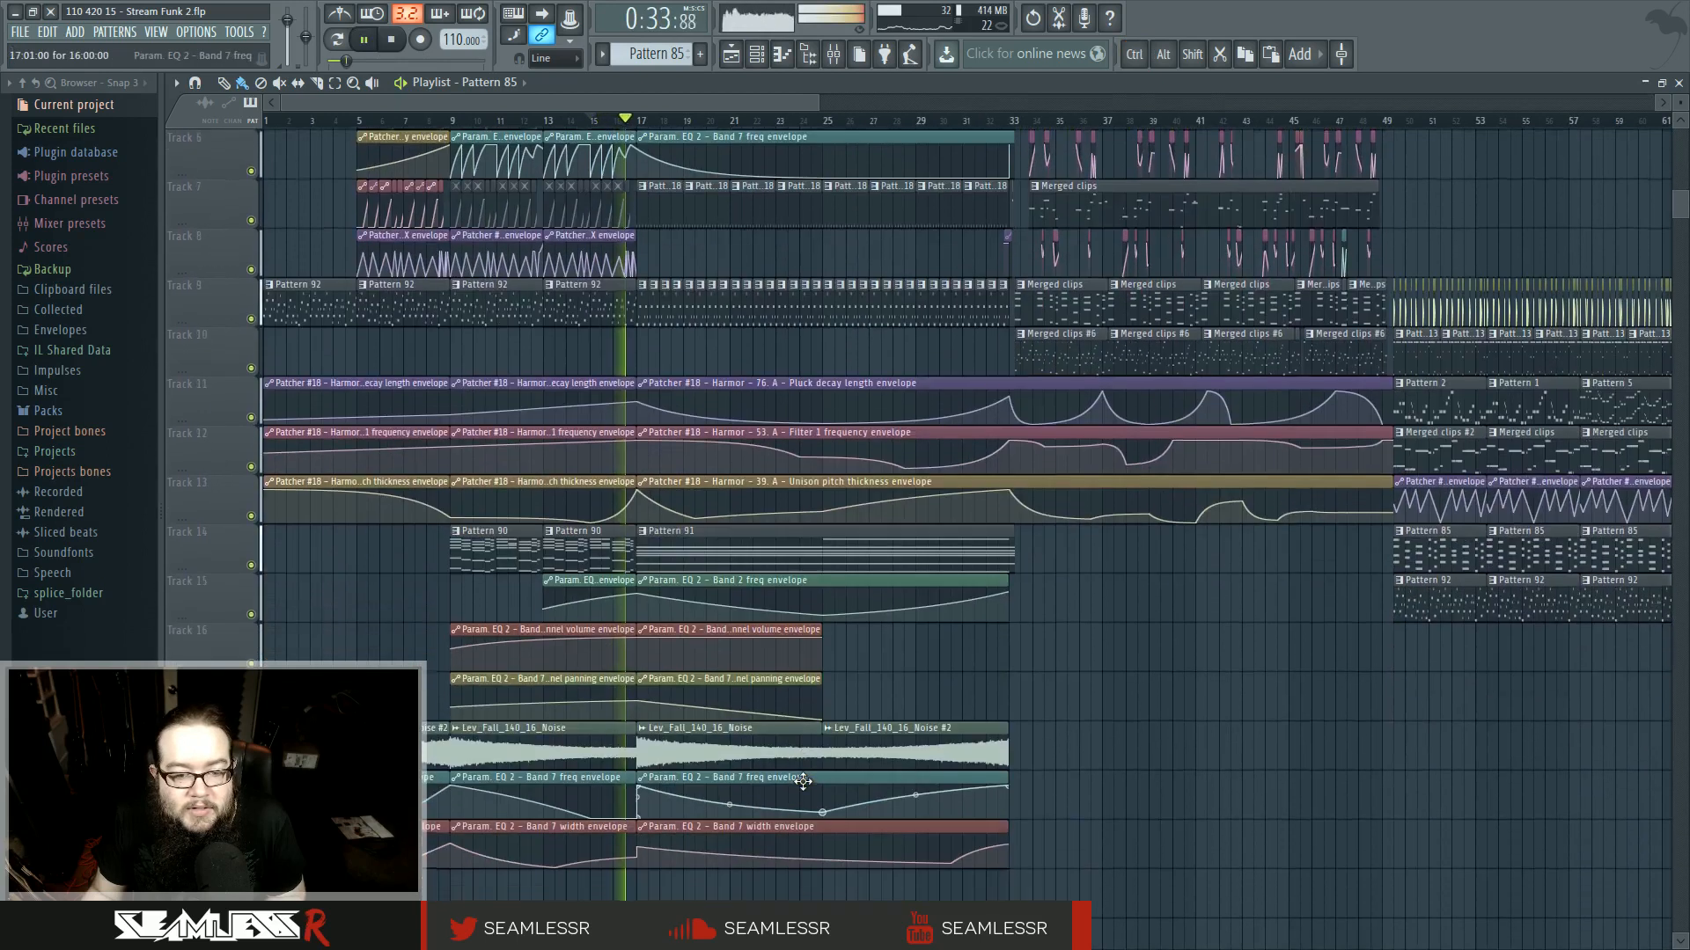
pyautogui.scroll(3, 802, 781)
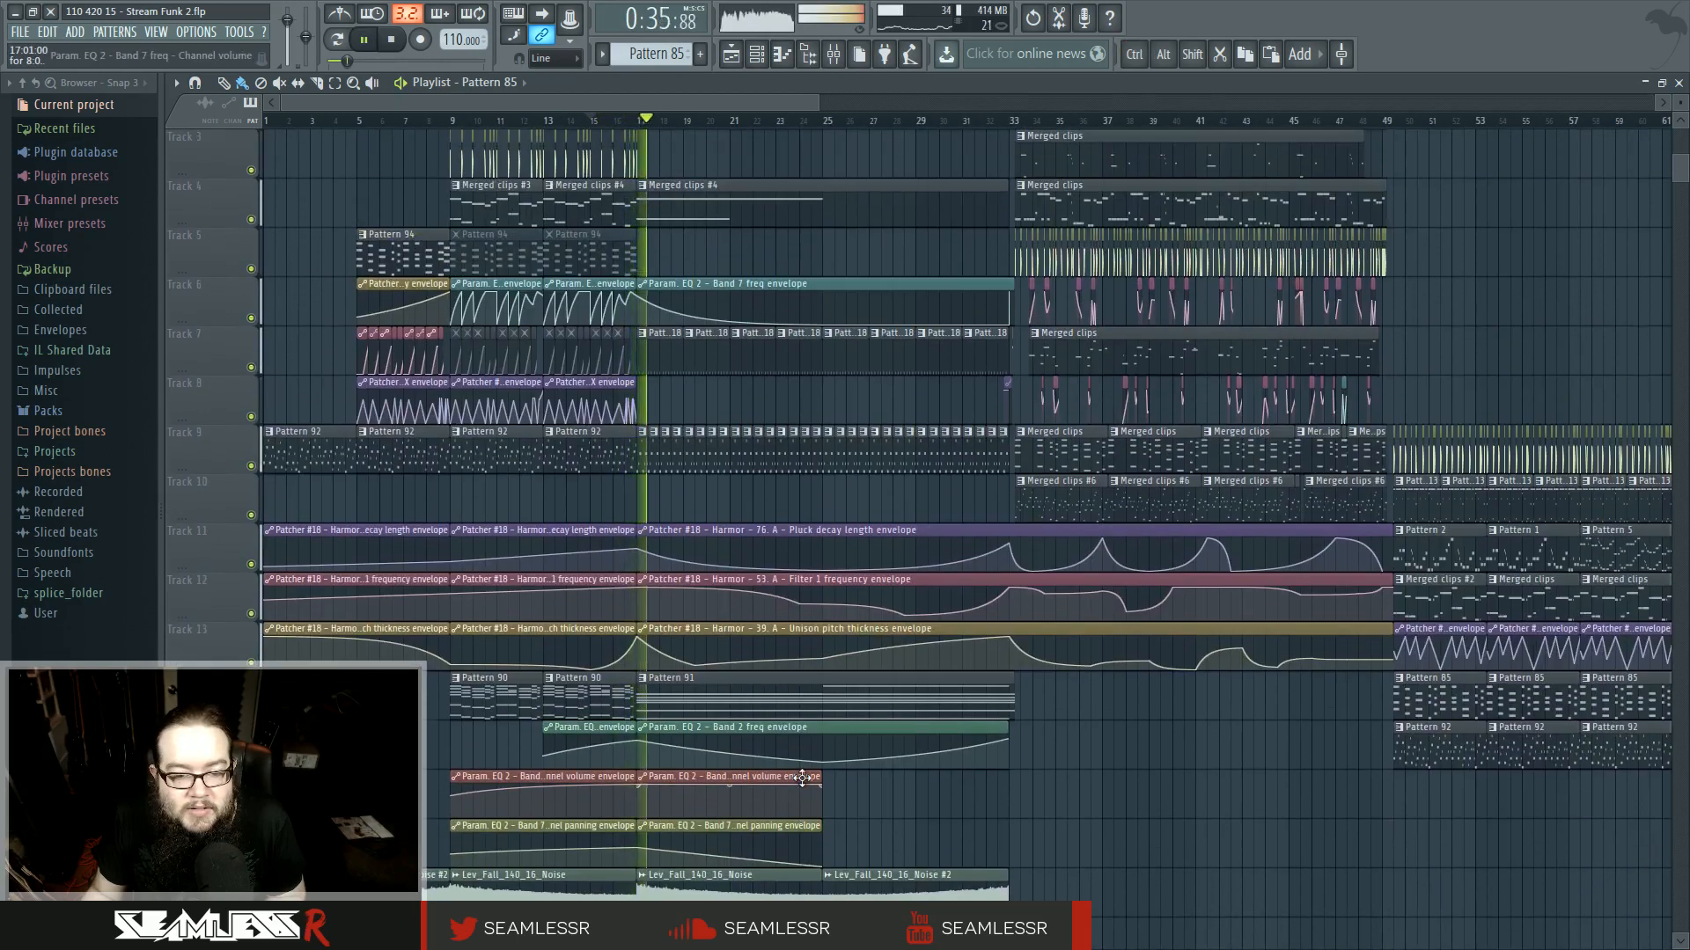
pyautogui.scroll(-1, 731, 713)
pyautogui.press('space')
# - Play back the new section around bar 90 zoomed in to check the transition
pyautogui.moveTo(916, 649); pyautogui.dragTo(167, 653)
pyautogui.moveTo(994, 590); pyautogui.dragTo(428, 467)
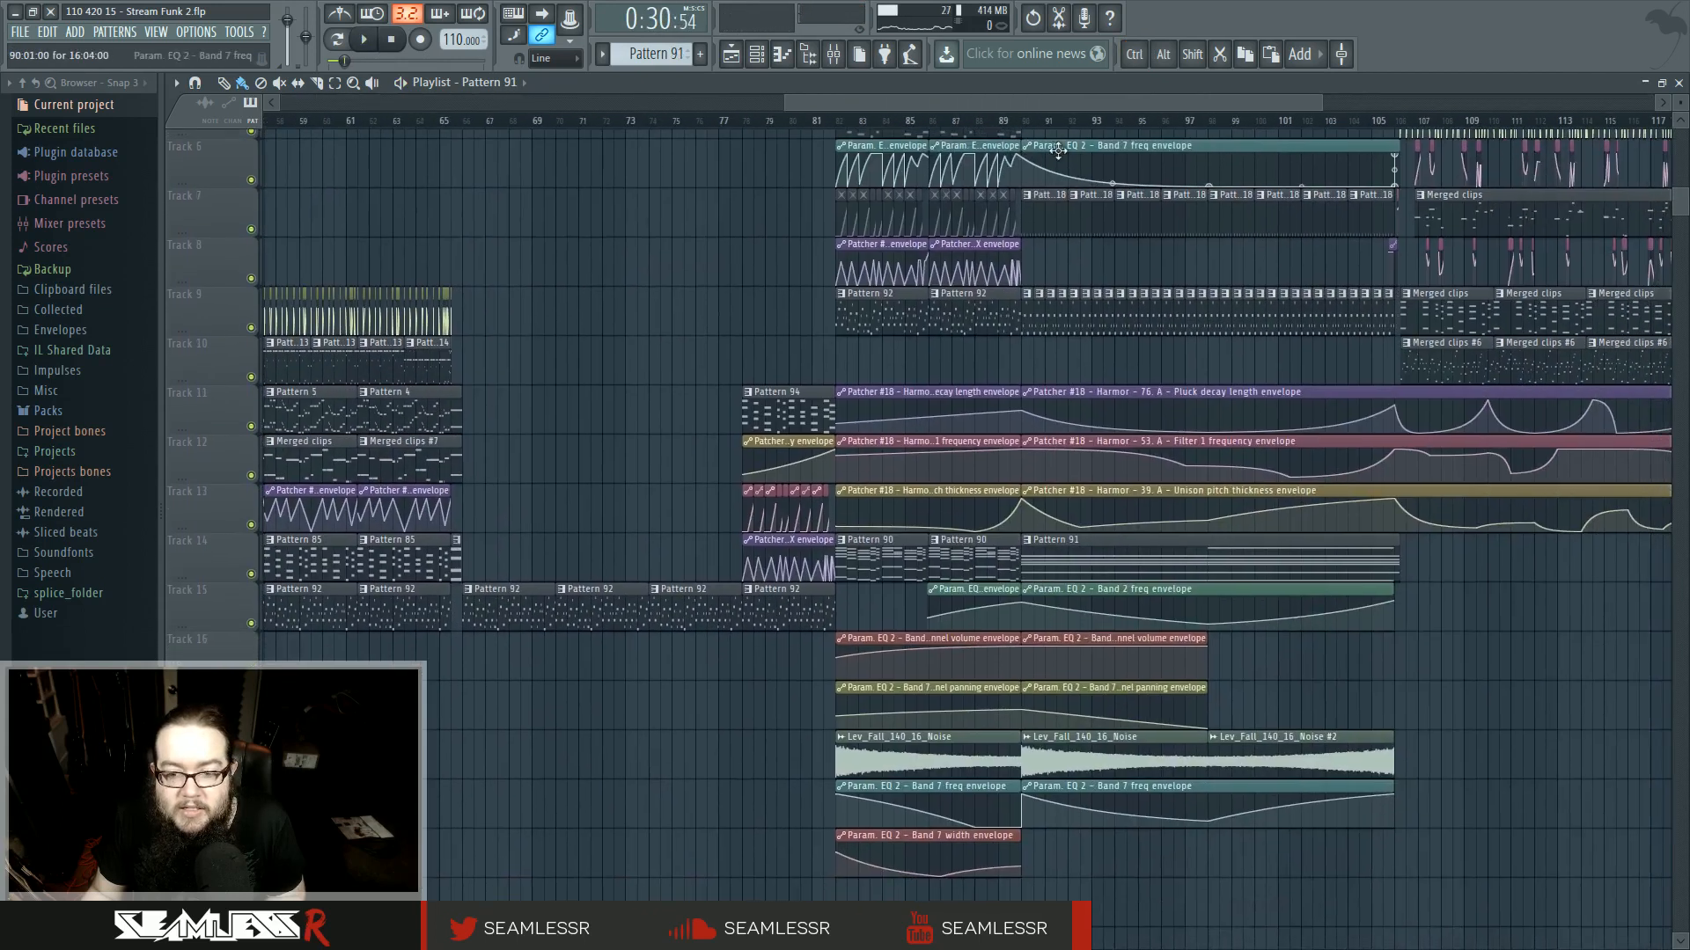
pyautogui.press('space')
pyautogui.scroll(5, 1039, 440)
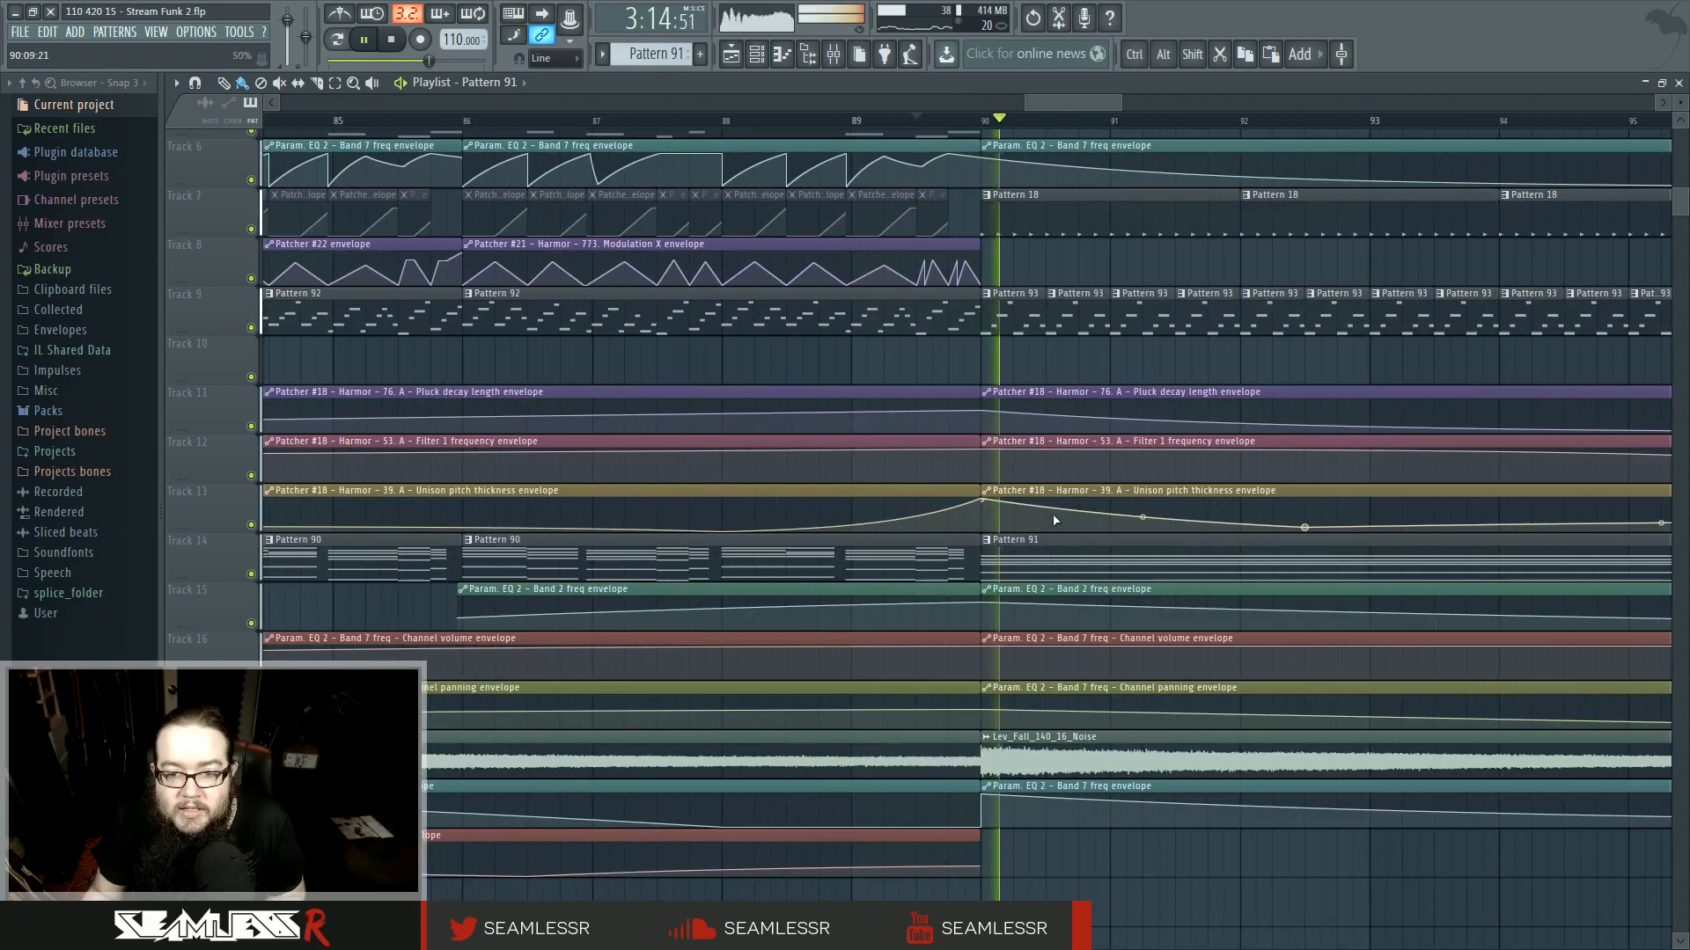
pyautogui.scroll(3, 1021, 515)
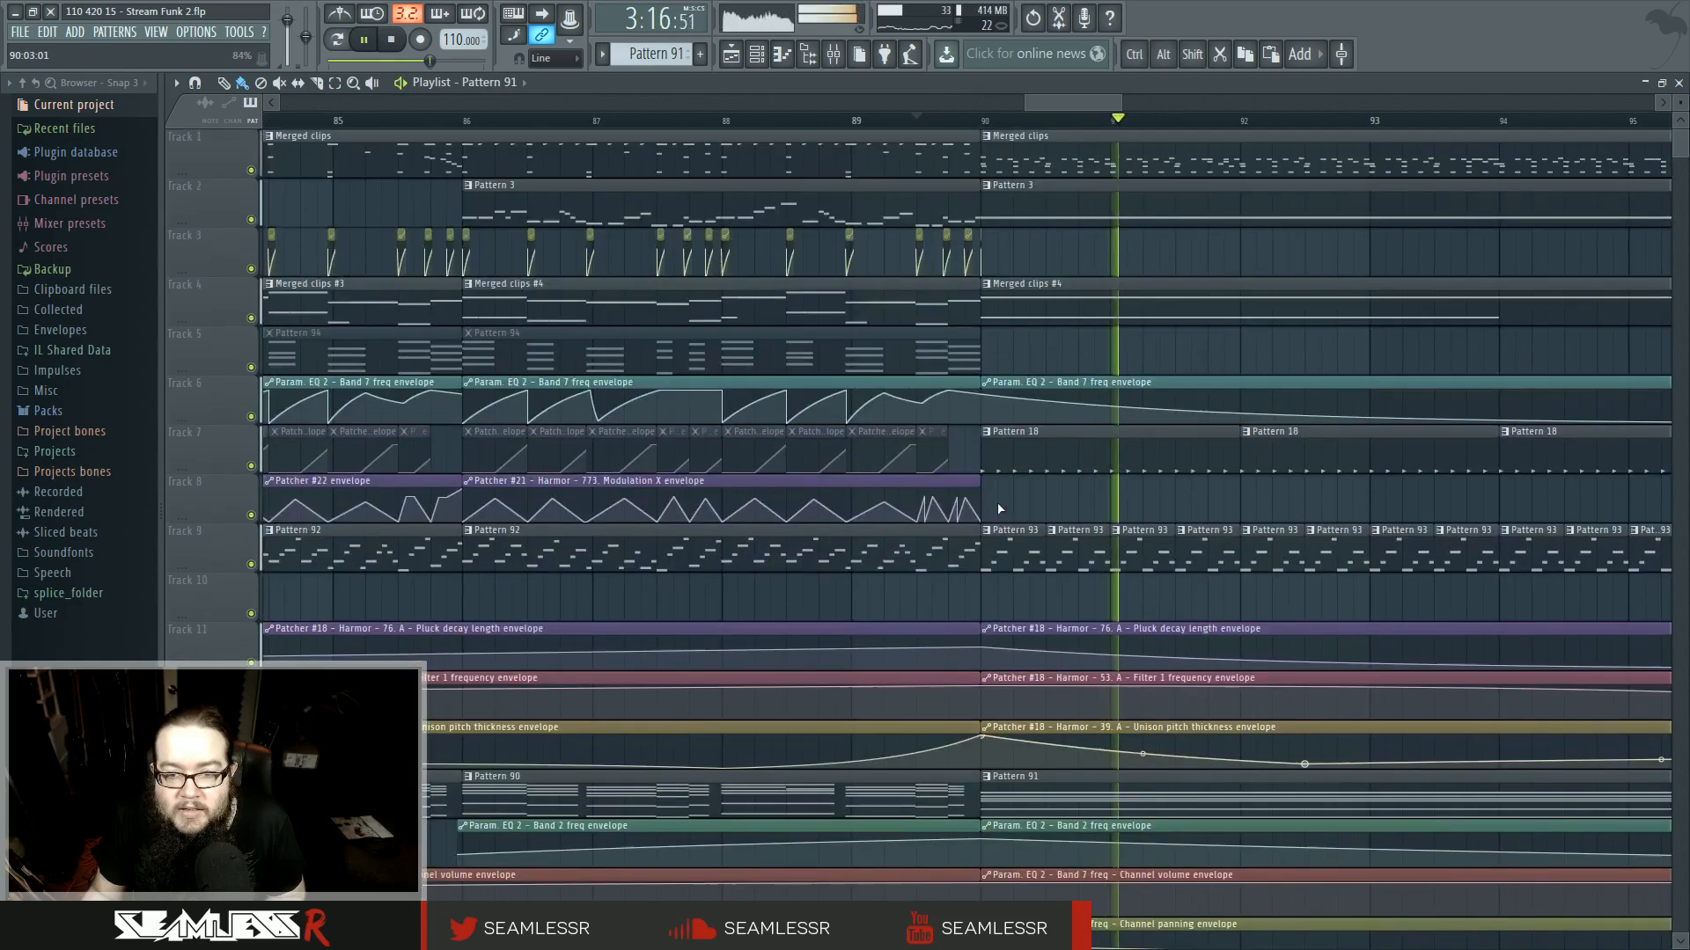
pyautogui.press('space')
# - Delete the later envelope clips on tracks 11–13 and stretch the first ones from bar 82 to about bar 122
pyautogui.scroll(-3, 1003, 507)
pyautogui.keyDown('ctrl'); pyautogui.scroll(-4, 741, 515); pyautogui.keyUp('ctrl')
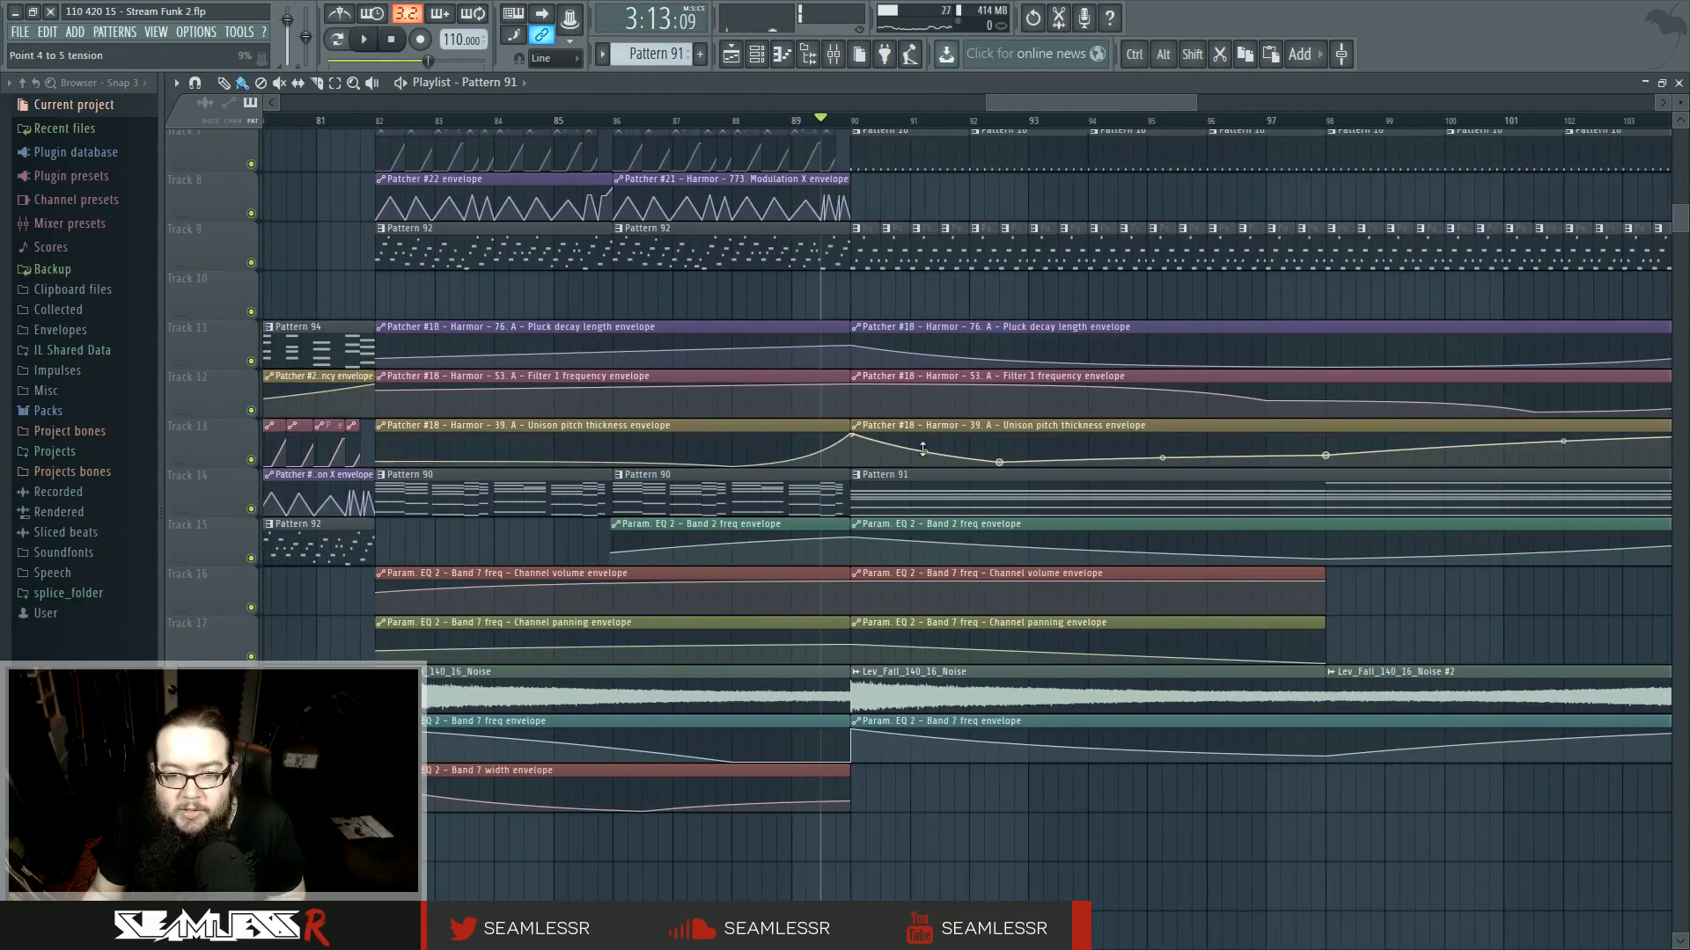
pyautogui.keyDown('ctrl'); pyautogui.scroll(-4, 741, 516); pyautogui.keyUp('ctrl')
pyautogui.rightClick(830, 397)
pyautogui.keyDown('ctrl'); pyautogui.moveTo(662, 407); pyautogui.dragTo(1570, 386); pyautogui.keyUp('ctrl')
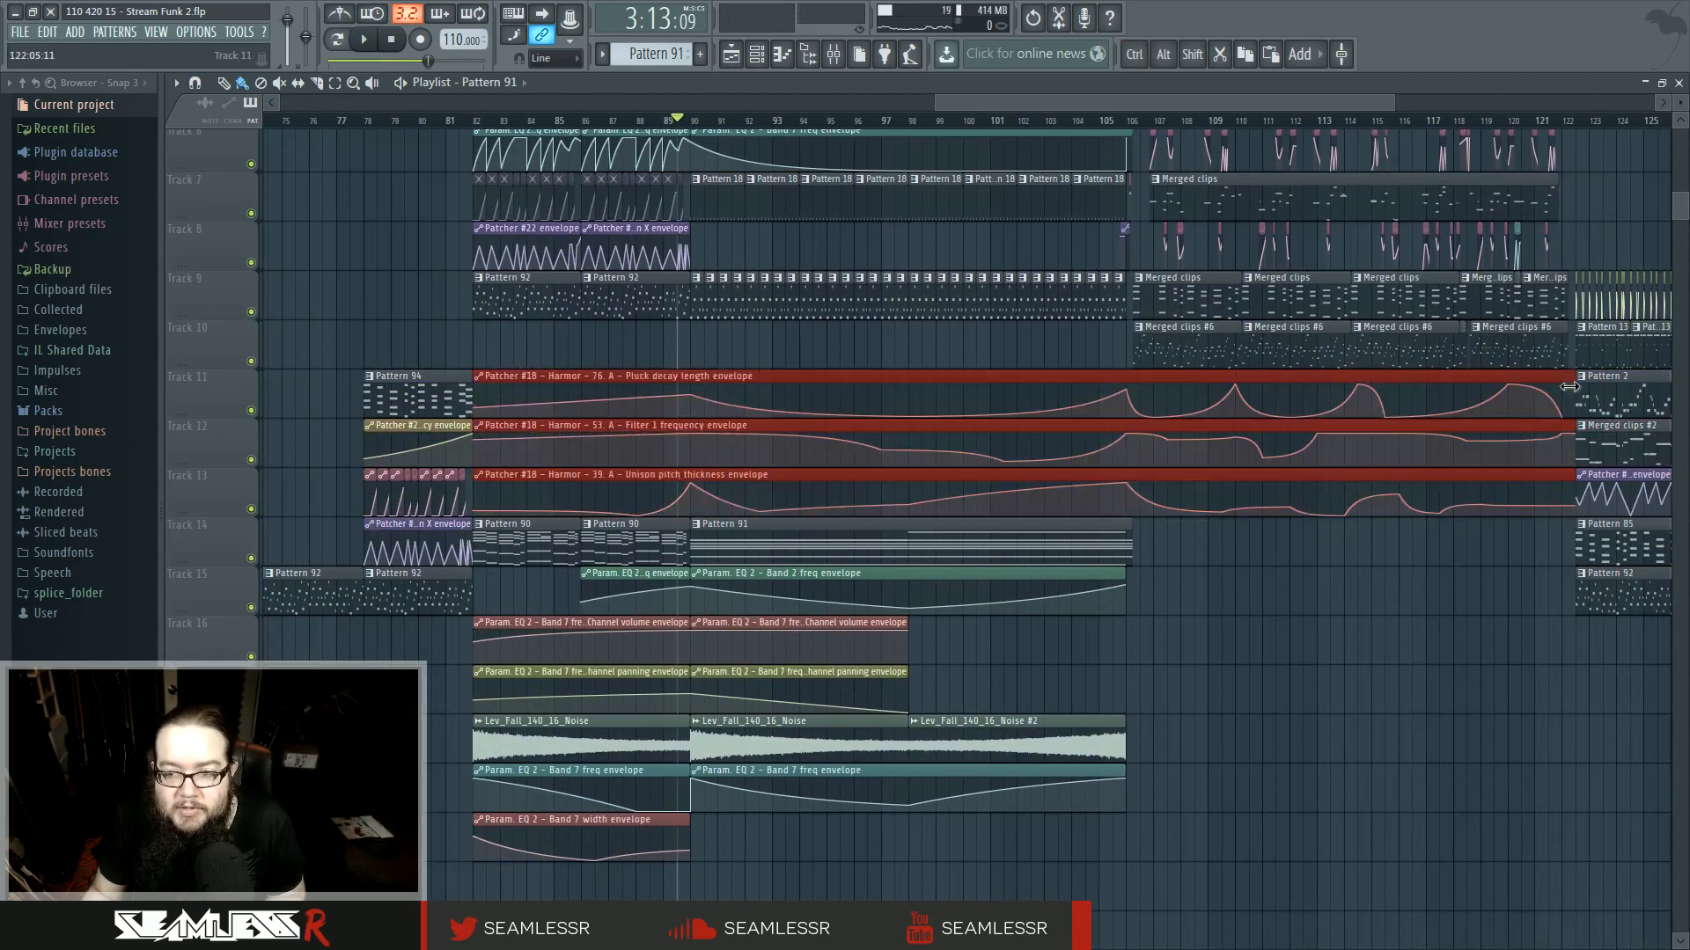
pyautogui.click(1260, 672)
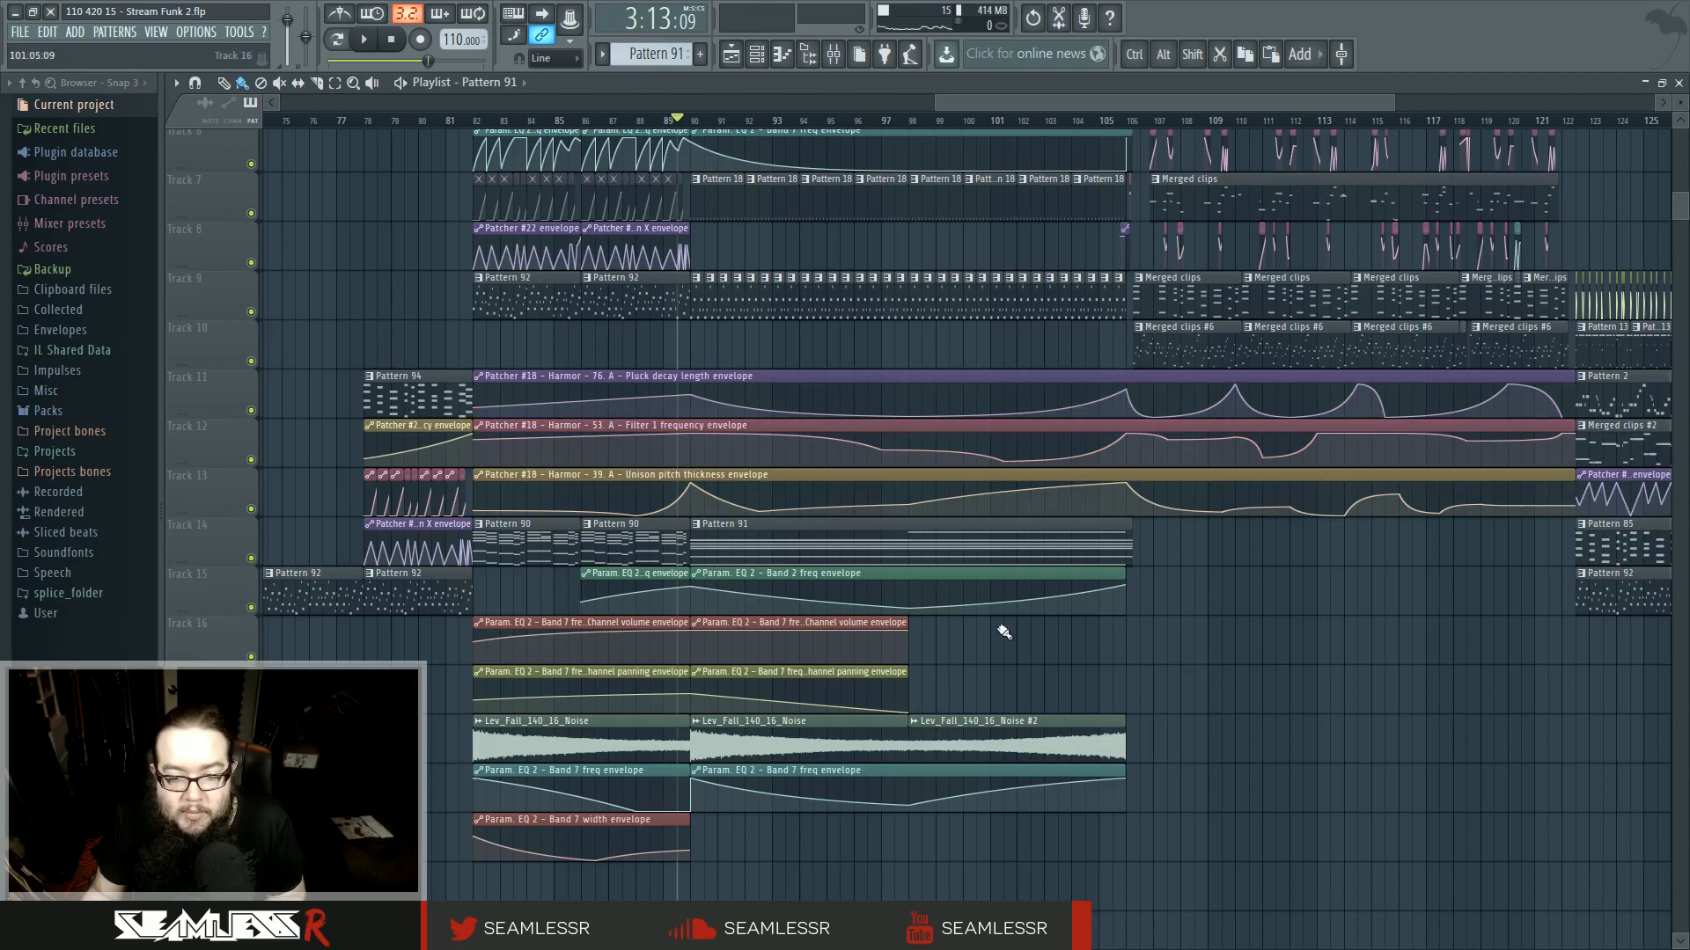
# - Delete the later Band 2 freq envelope clip on track 15 and stretch the first one to about bar 106
pyautogui.rightClick(951, 612)
pyautogui.moveTo(696, 574); pyautogui.dragTo(1126, 574)
pyautogui.press('space')
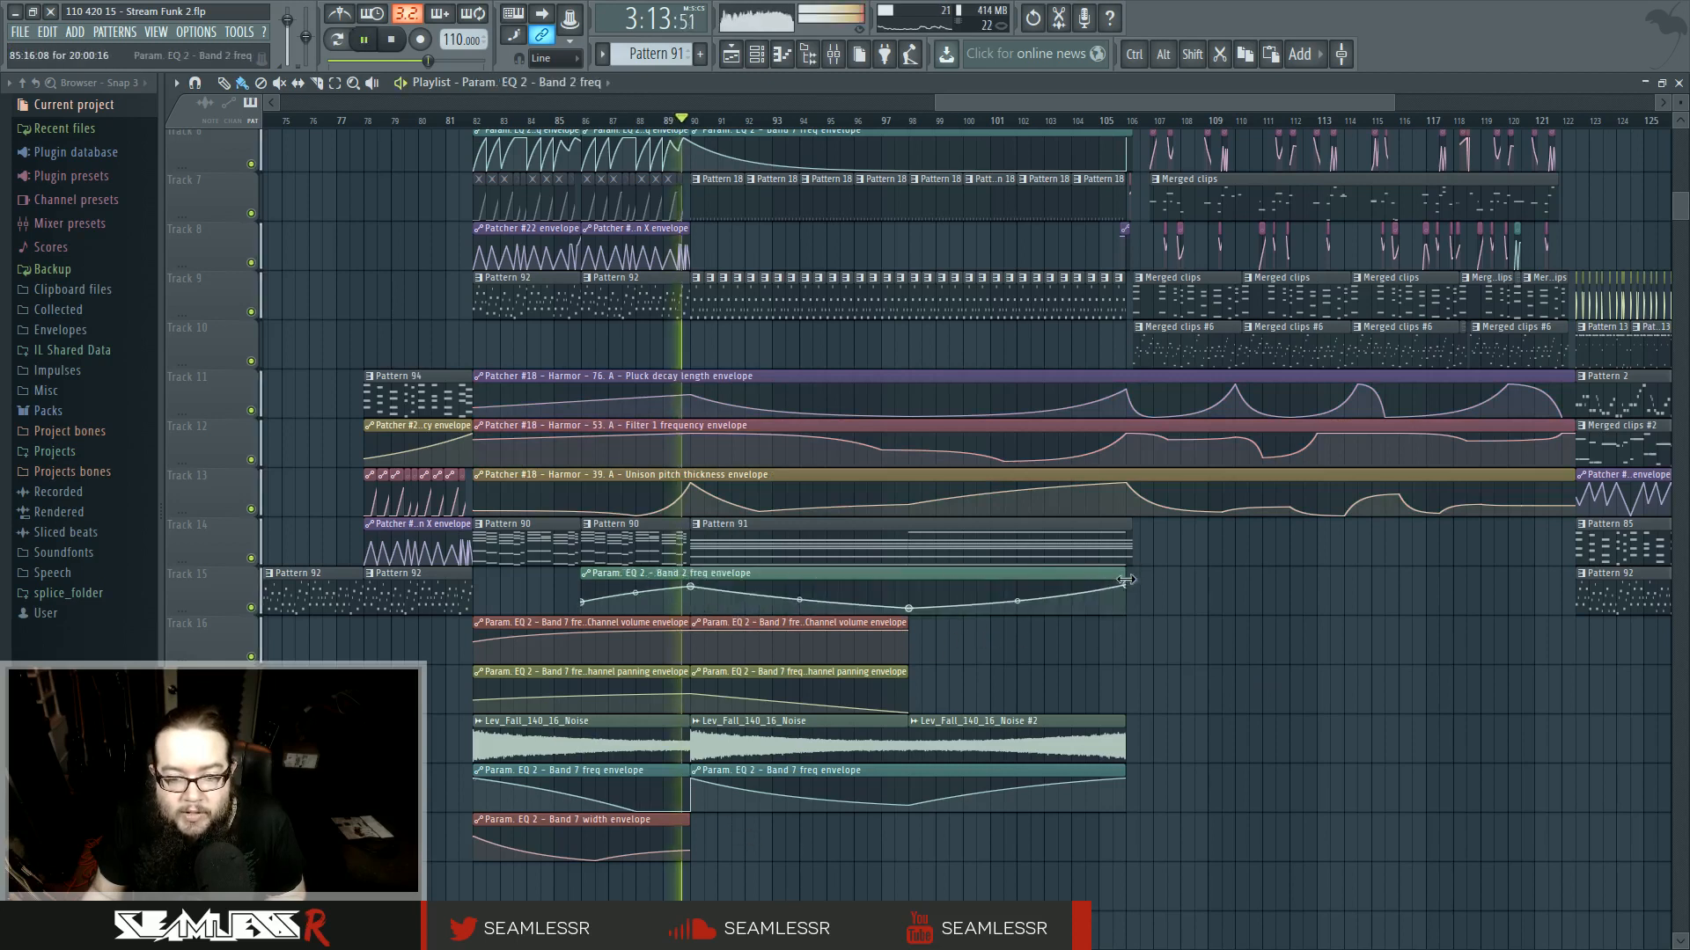
pyautogui.press('space')
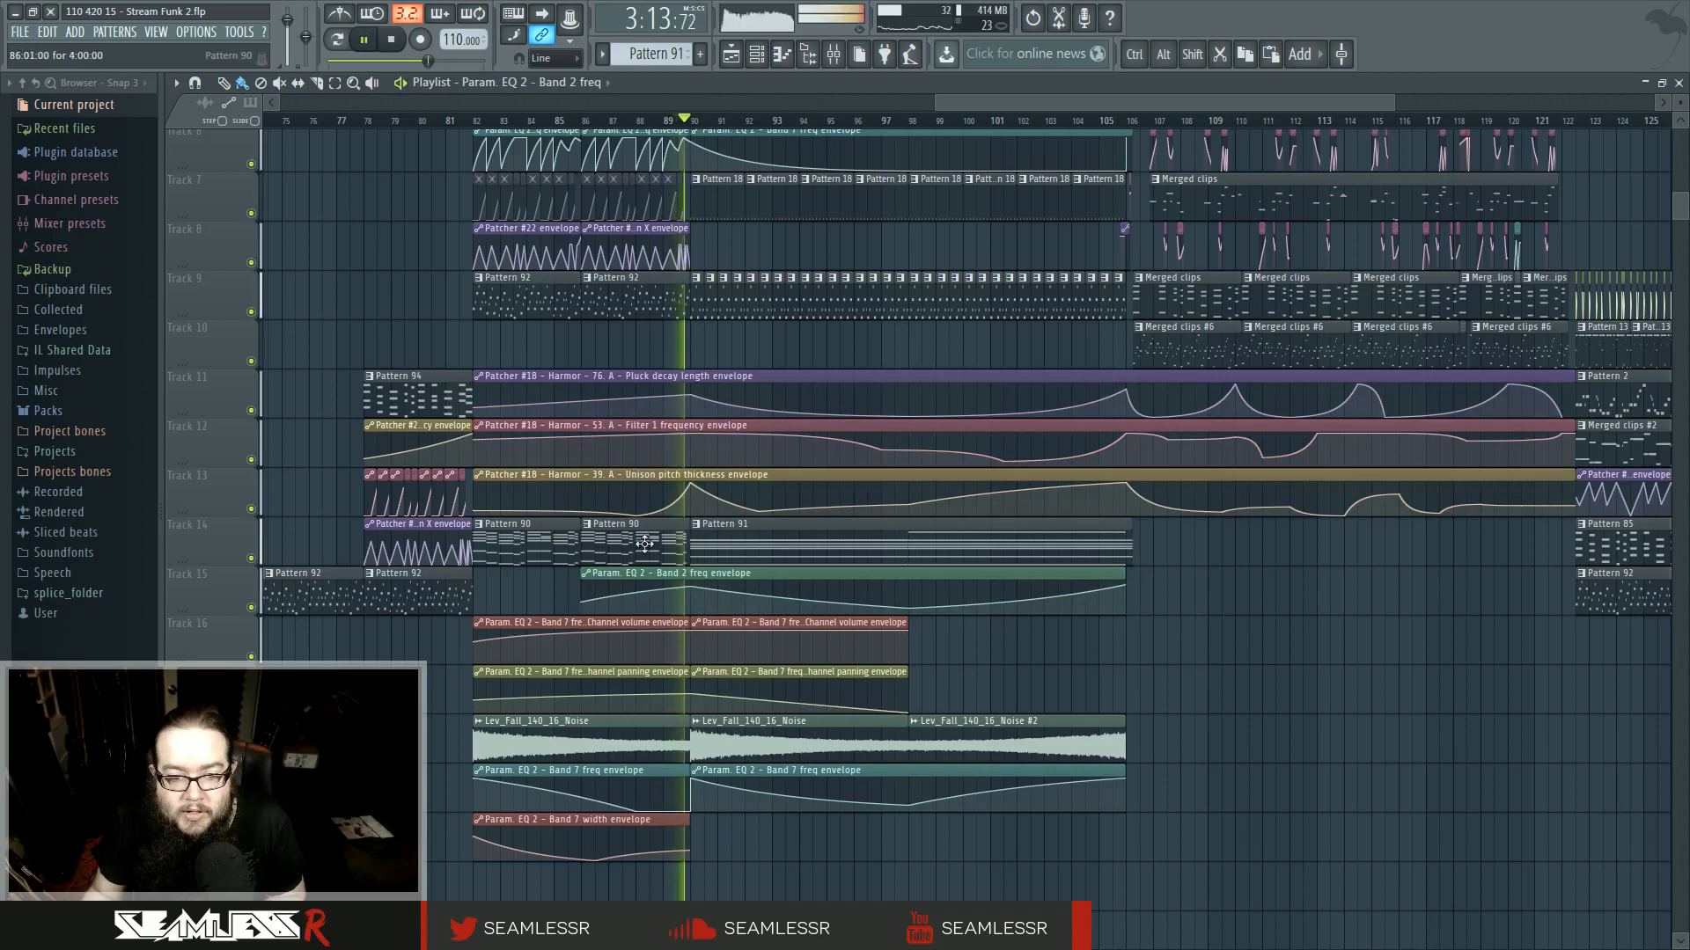
# - Open Pattern 90 and Pattern 91 in the piano roll to inspect their notes
pyautogui.doubleClick(645, 537)
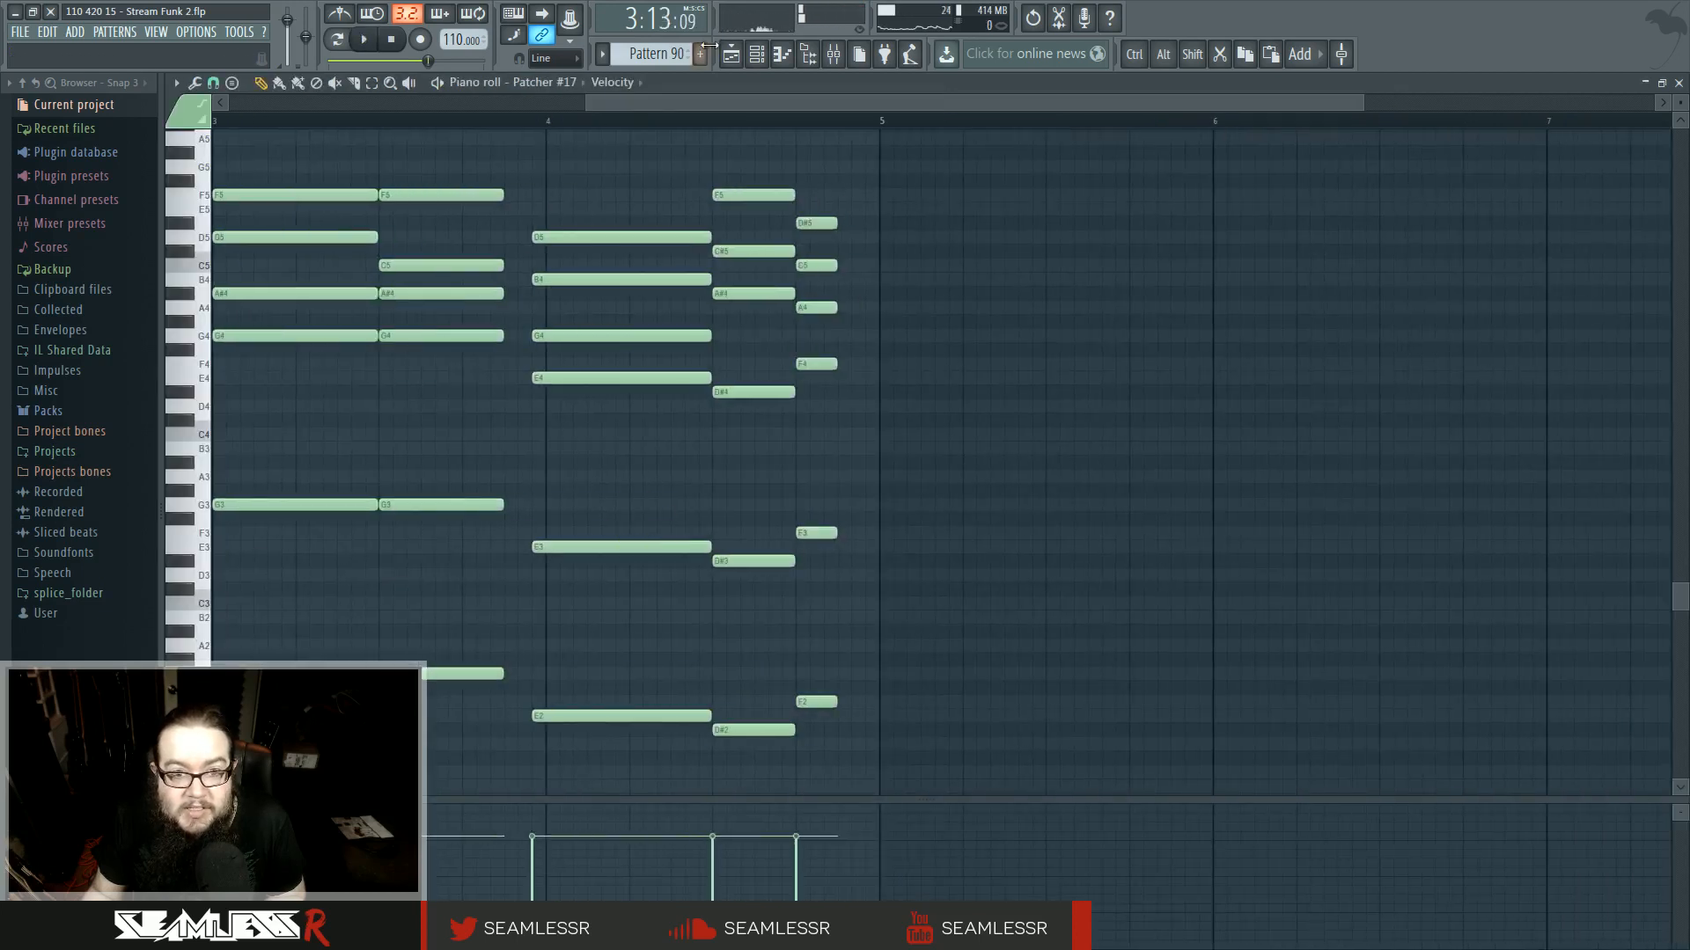
pyautogui.click(732, 55)
pyautogui.click(755, 553)
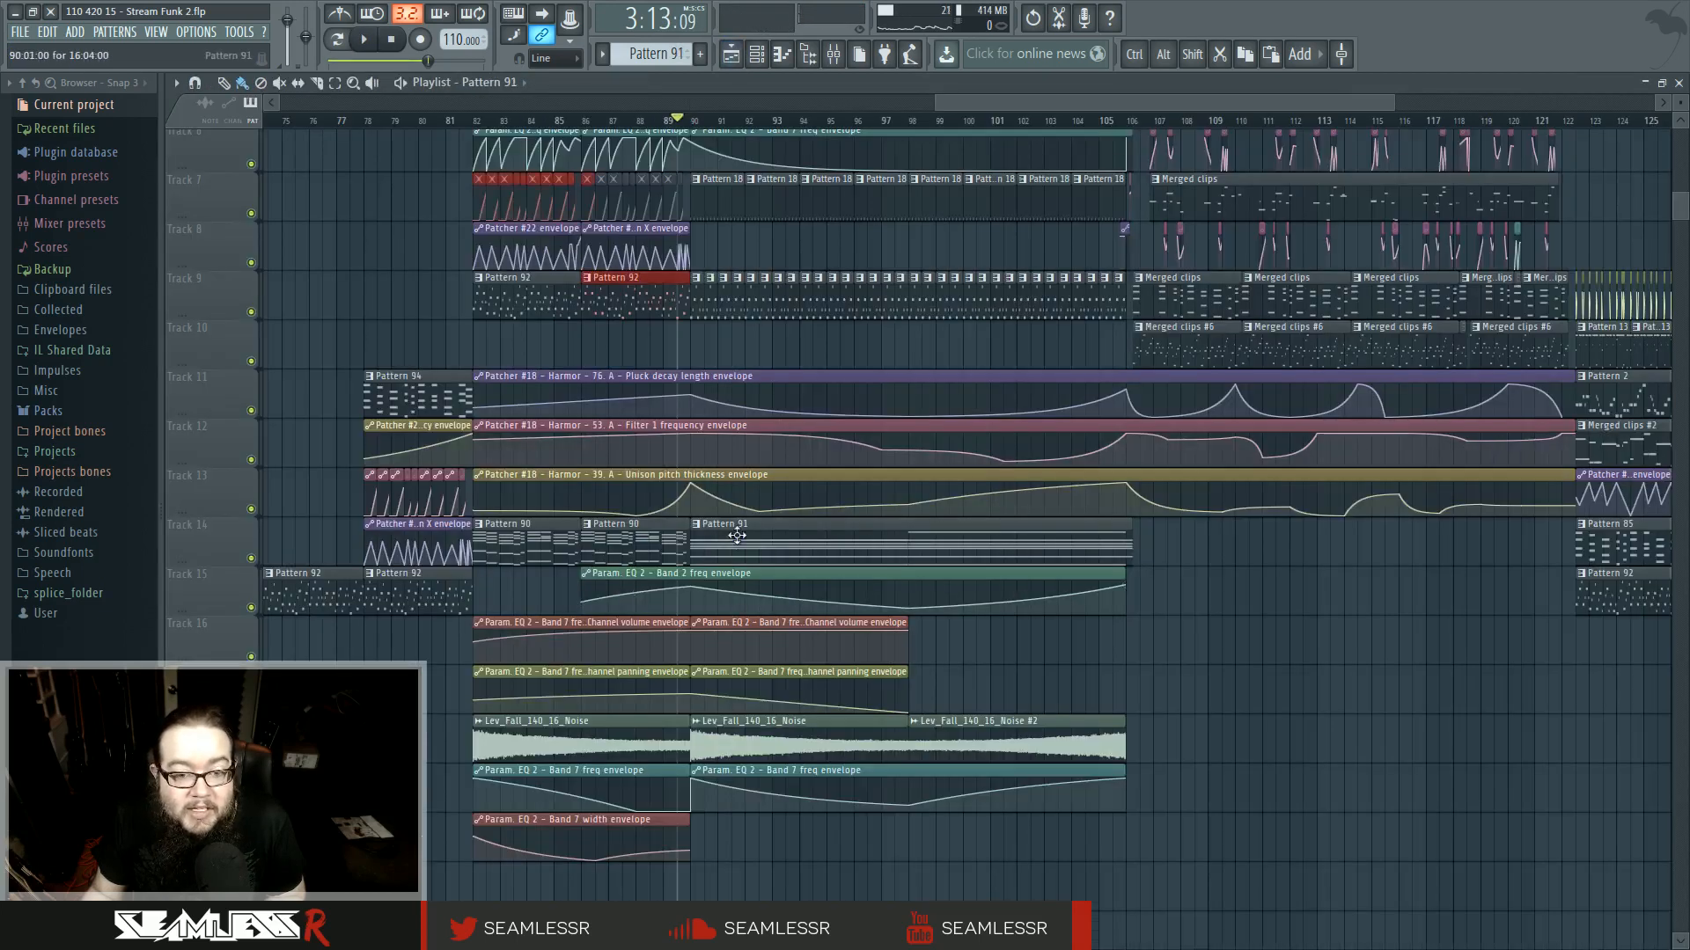
pyautogui.doubleClick(736, 535)
pyautogui.press('space')
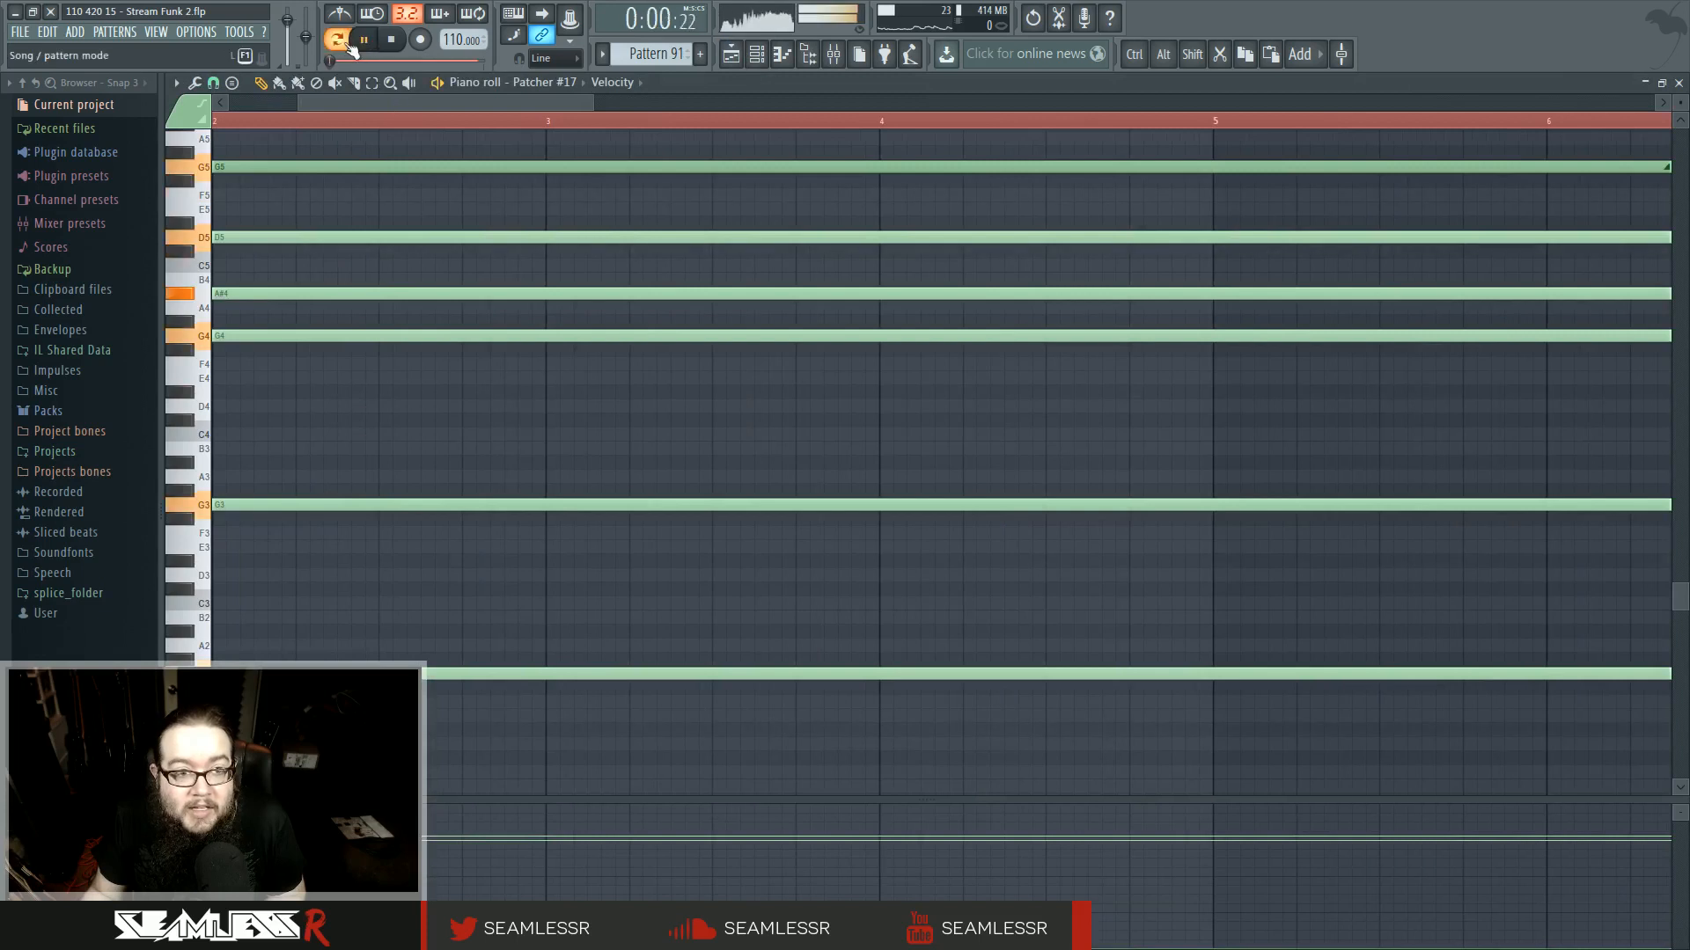
# - Open the mixer, then return to the playlist and play from around bar 88
pyautogui.click(834, 55)
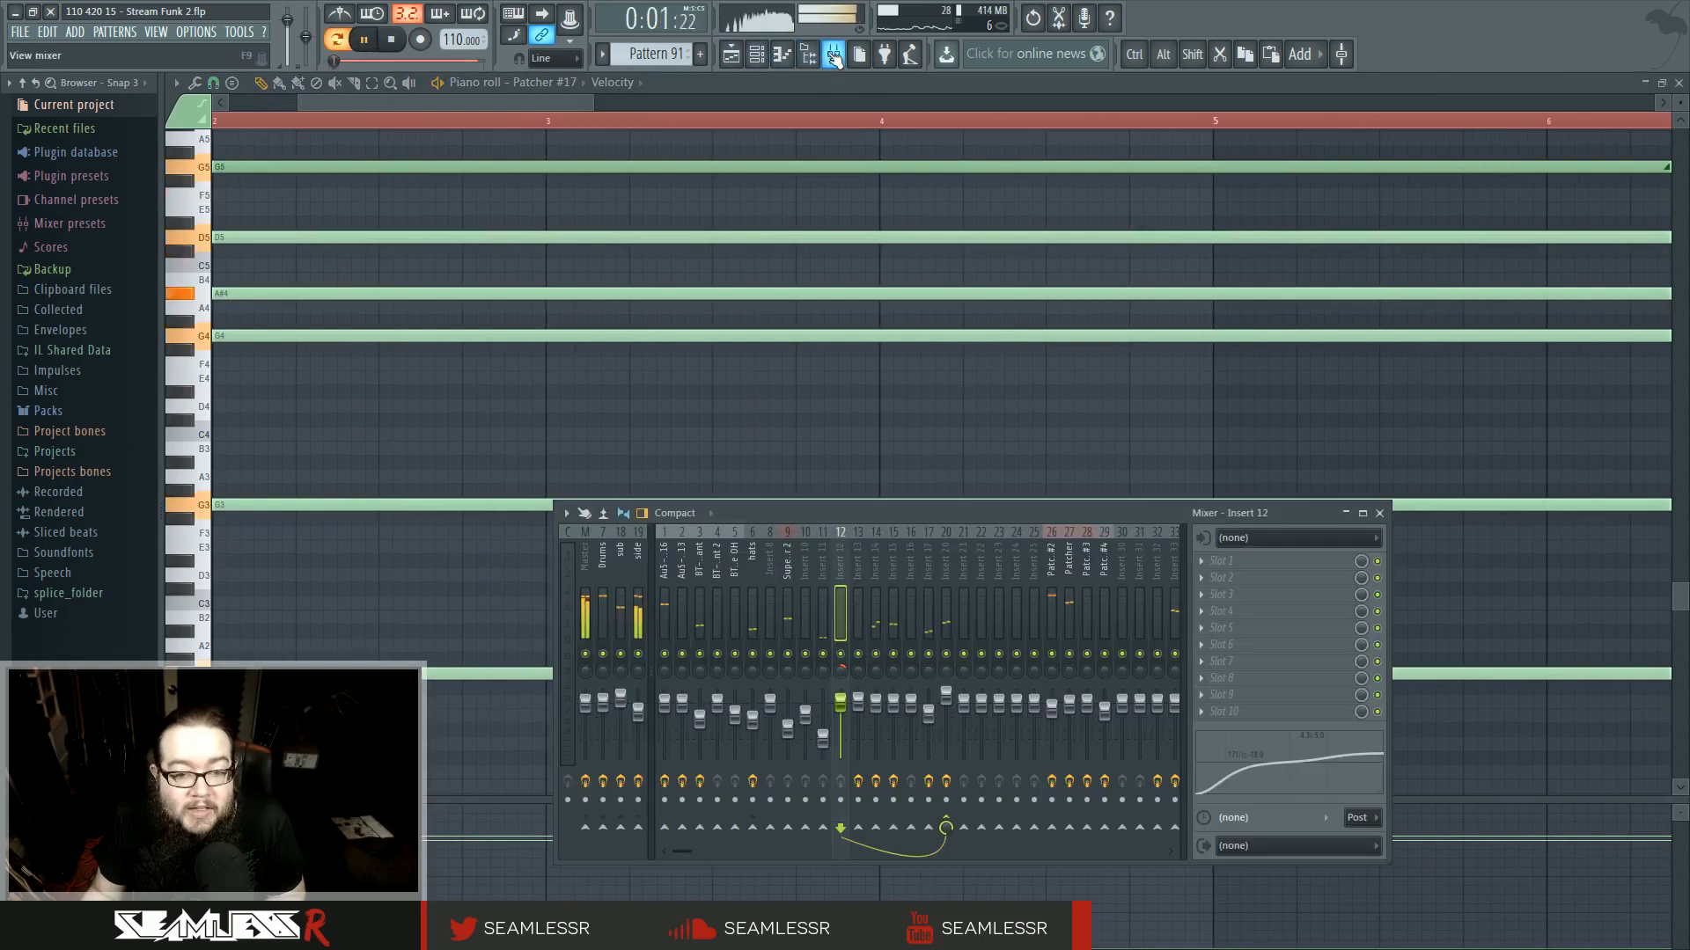
pyautogui.click(754, 850)
pyautogui.press('space')
pyautogui.press('space')
pyautogui.press('space')
pyautogui.press('space')
pyautogui.press('space')
pyautogui.press('space')
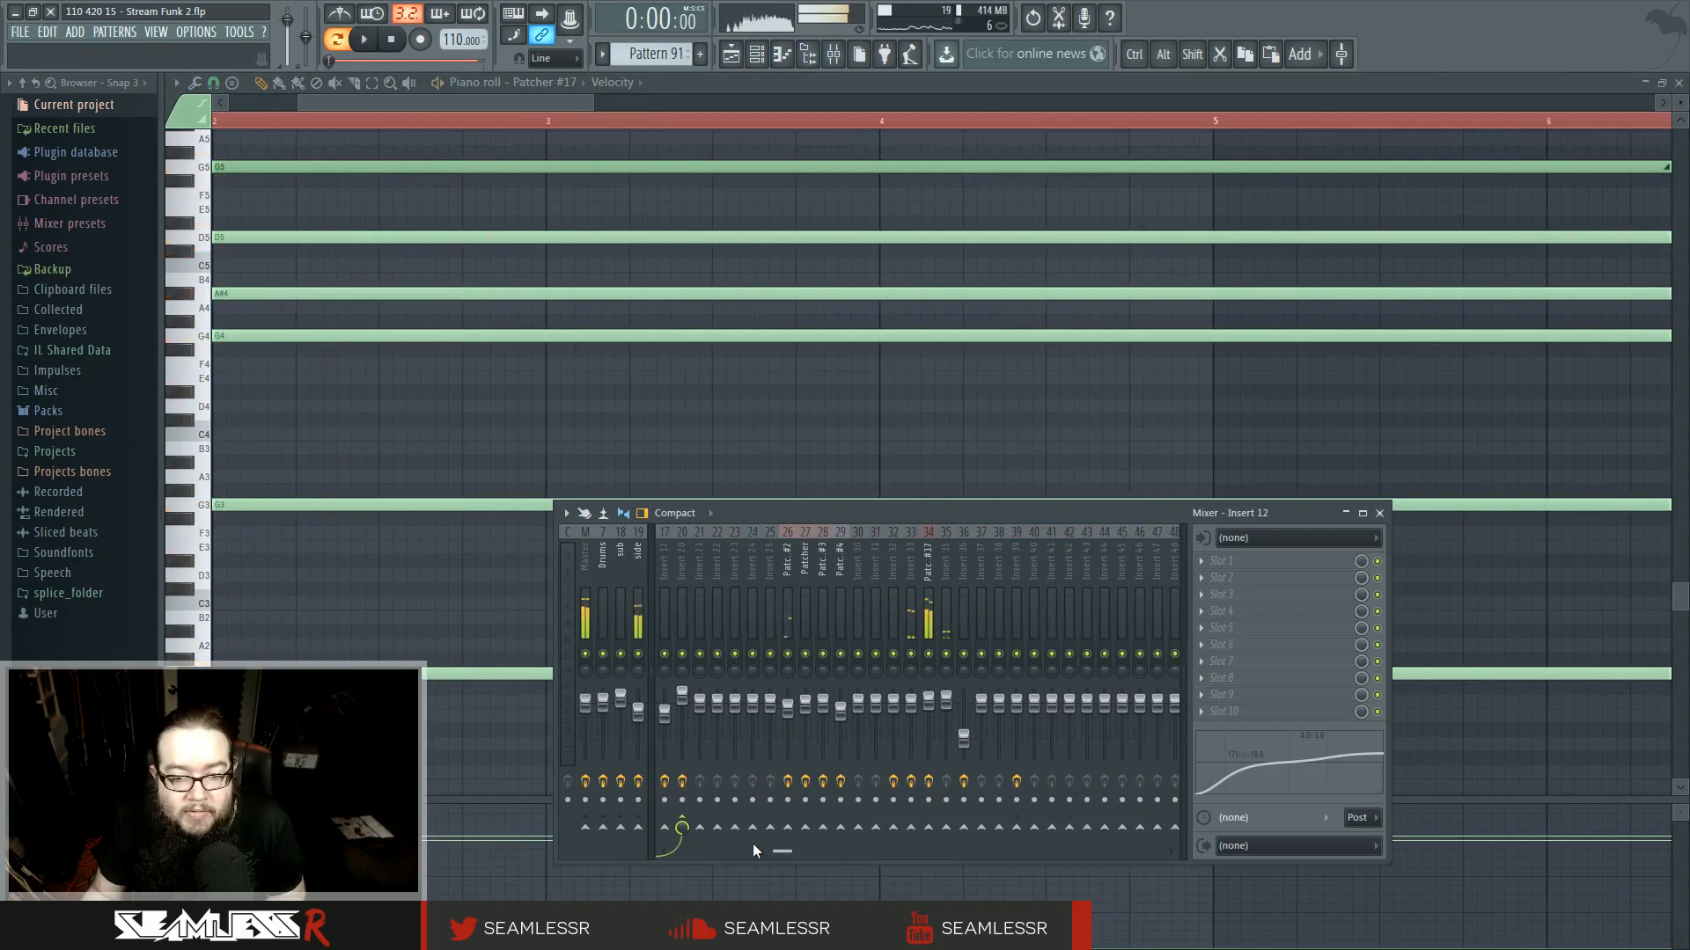
pyautogui.press('space')
pyautogui.click(731, 55)
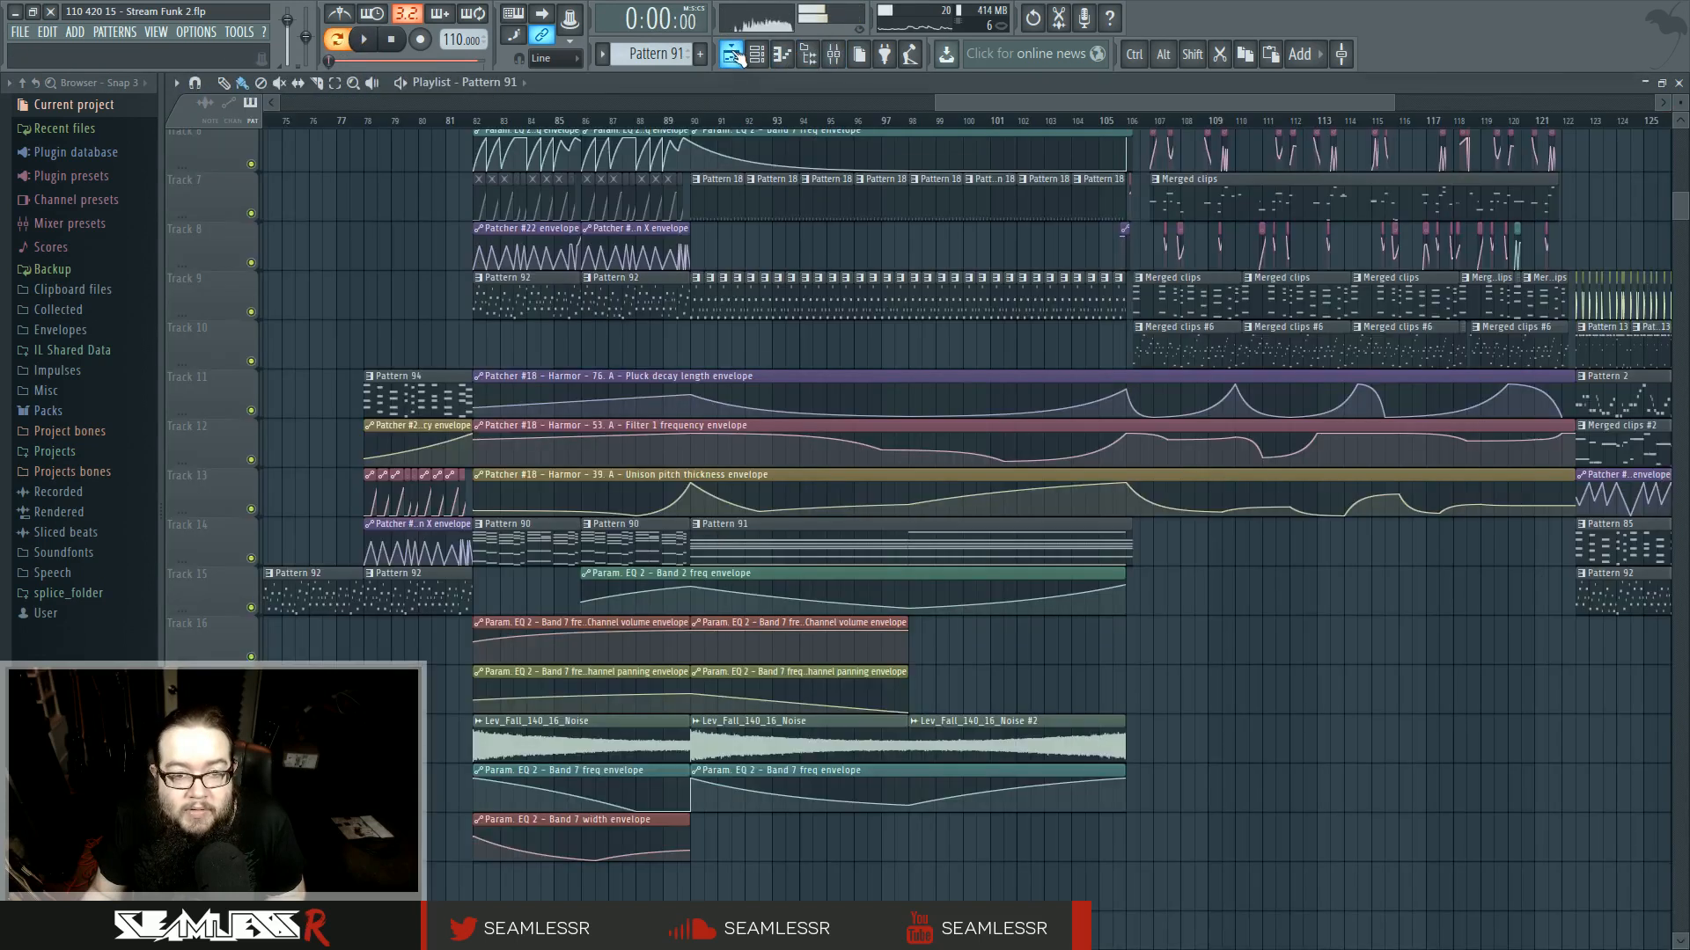
pyautogui.click(636, 120)
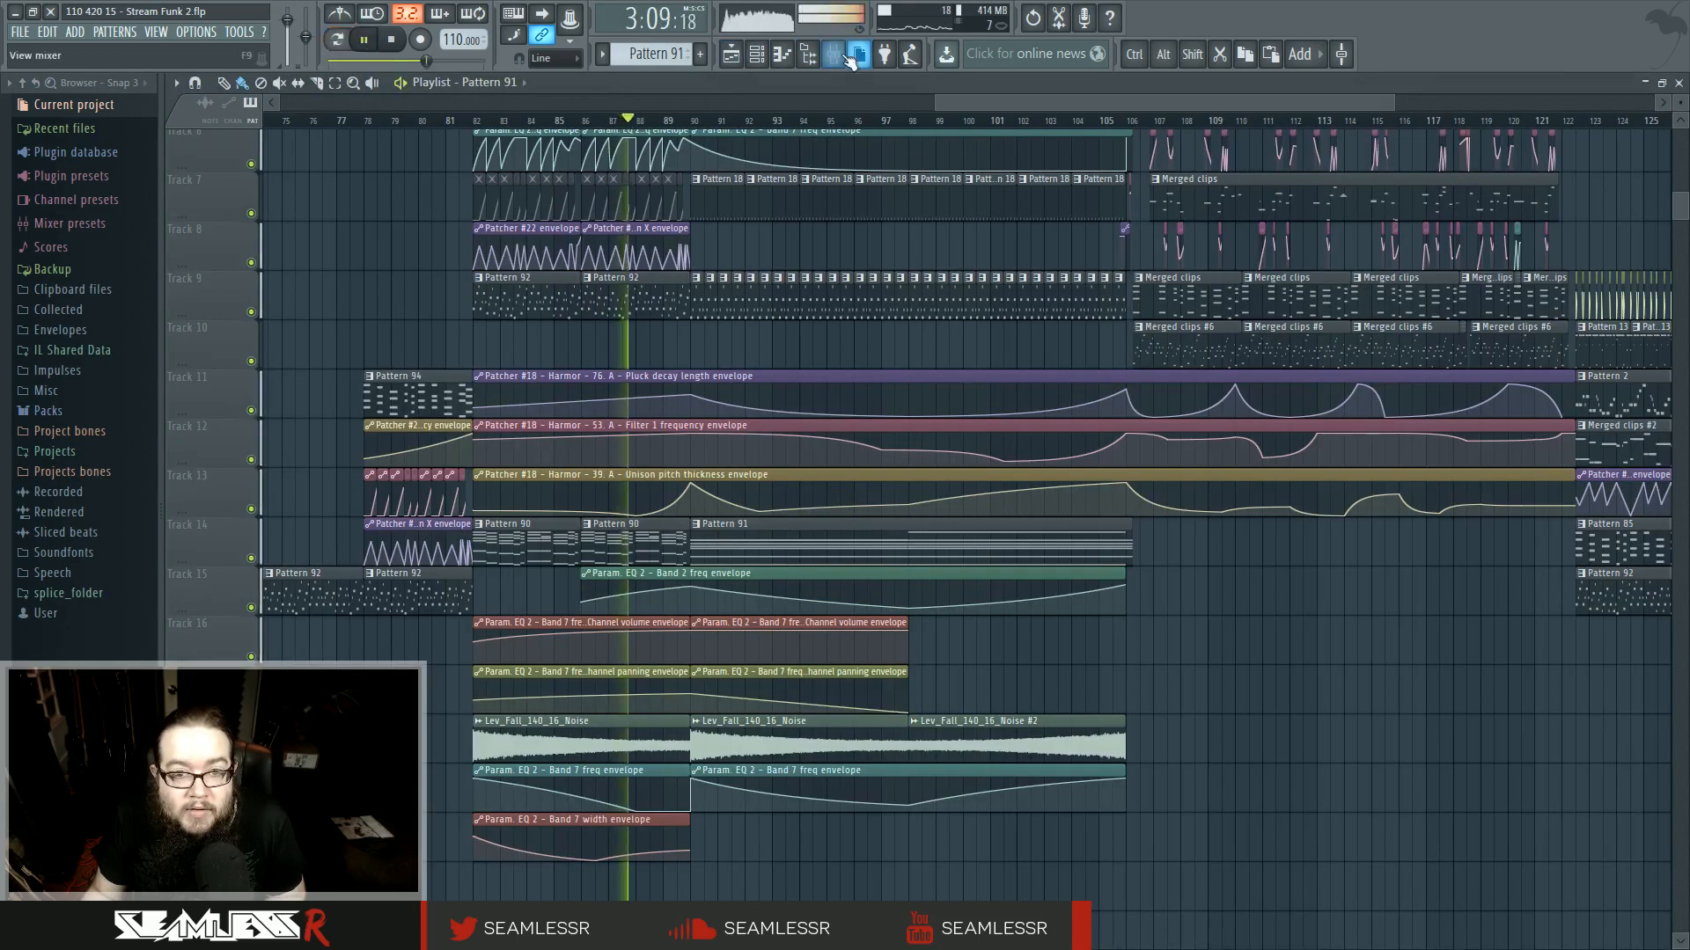
# - Solo the Patcher #17 mixer insert and open its Fruity parametric EQ 2 effect
pyautogui.click(834, 55)
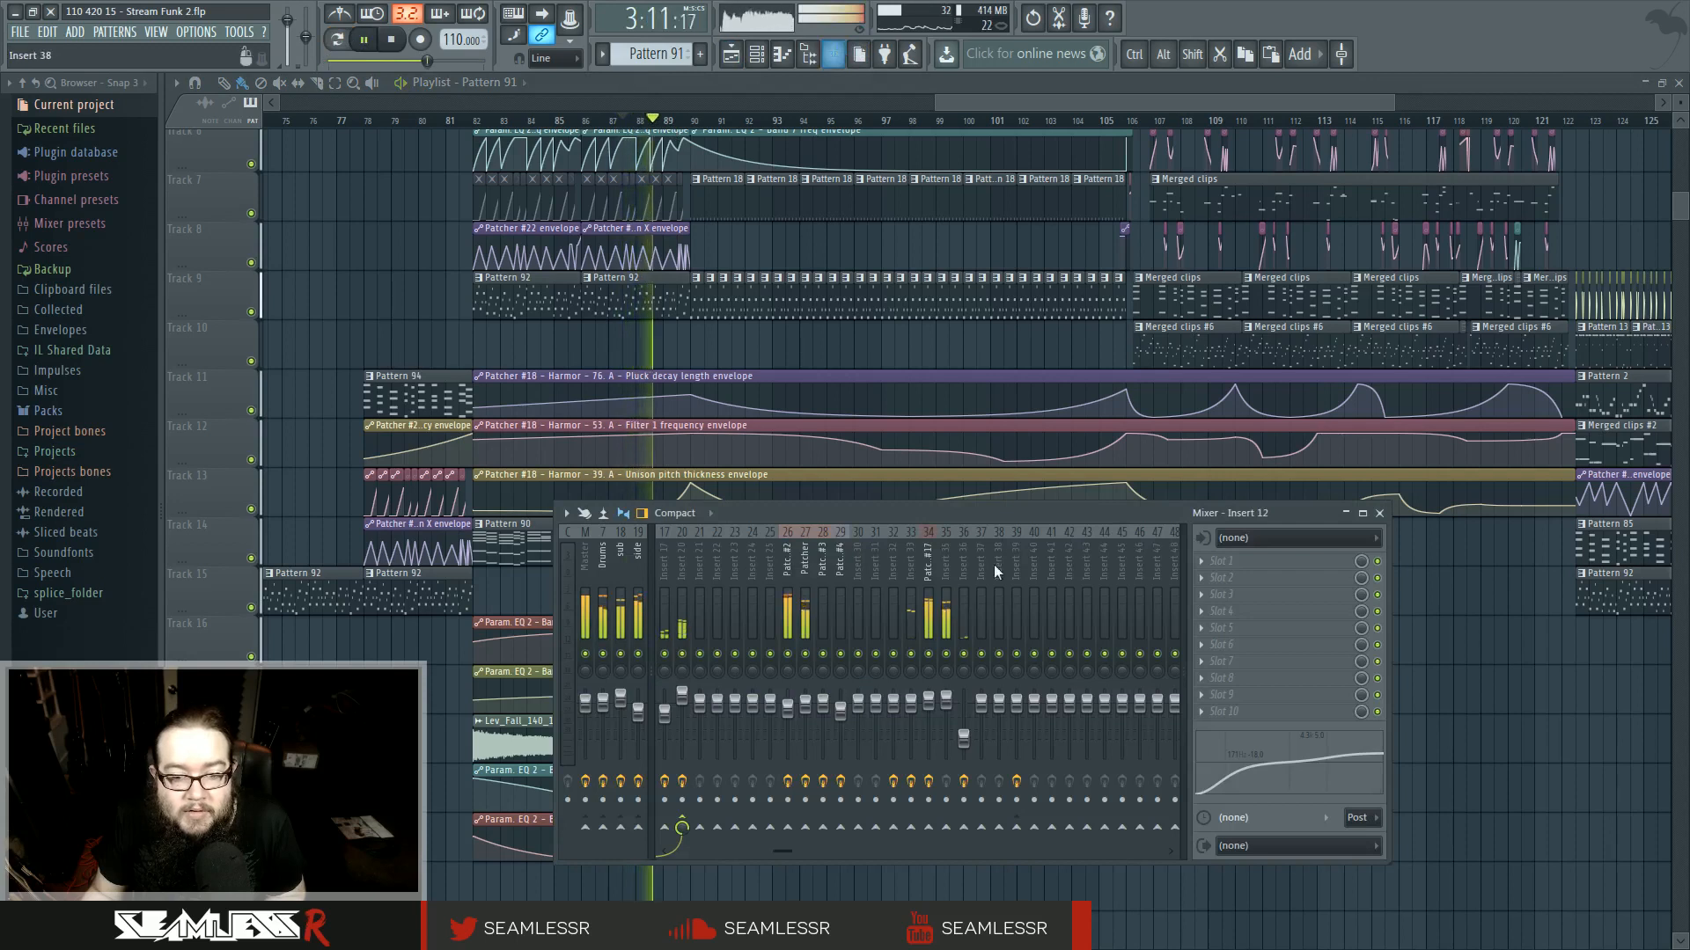
pyautogui.rightClick(928, 654)
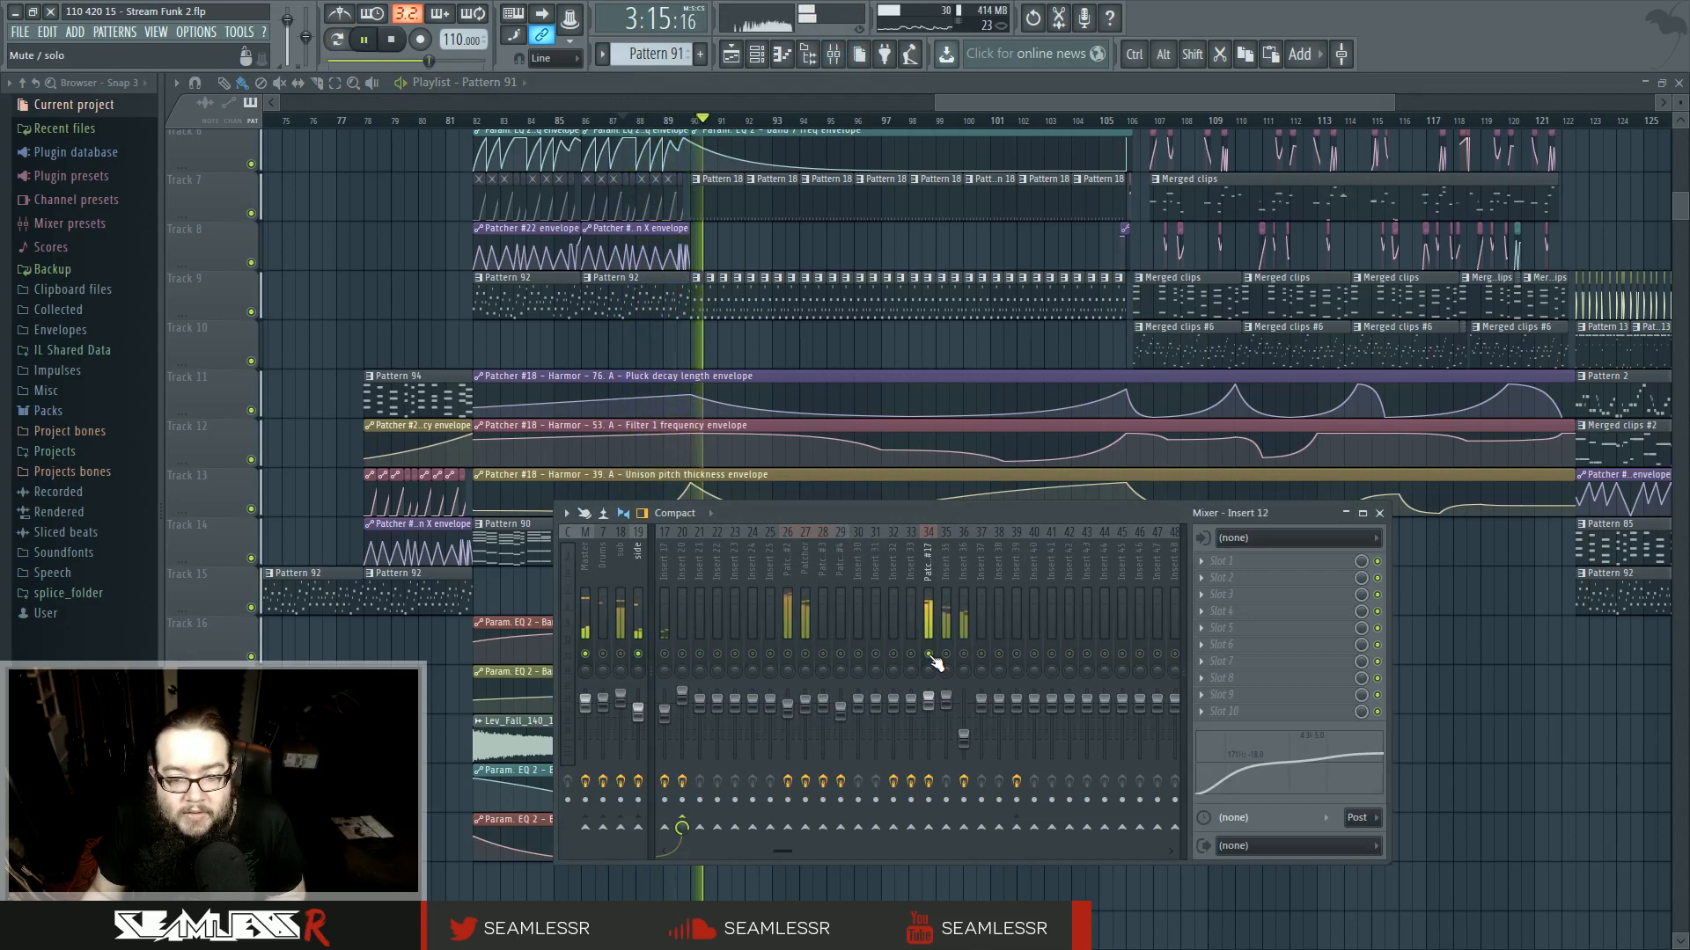
pyautogui.click(929, 565)
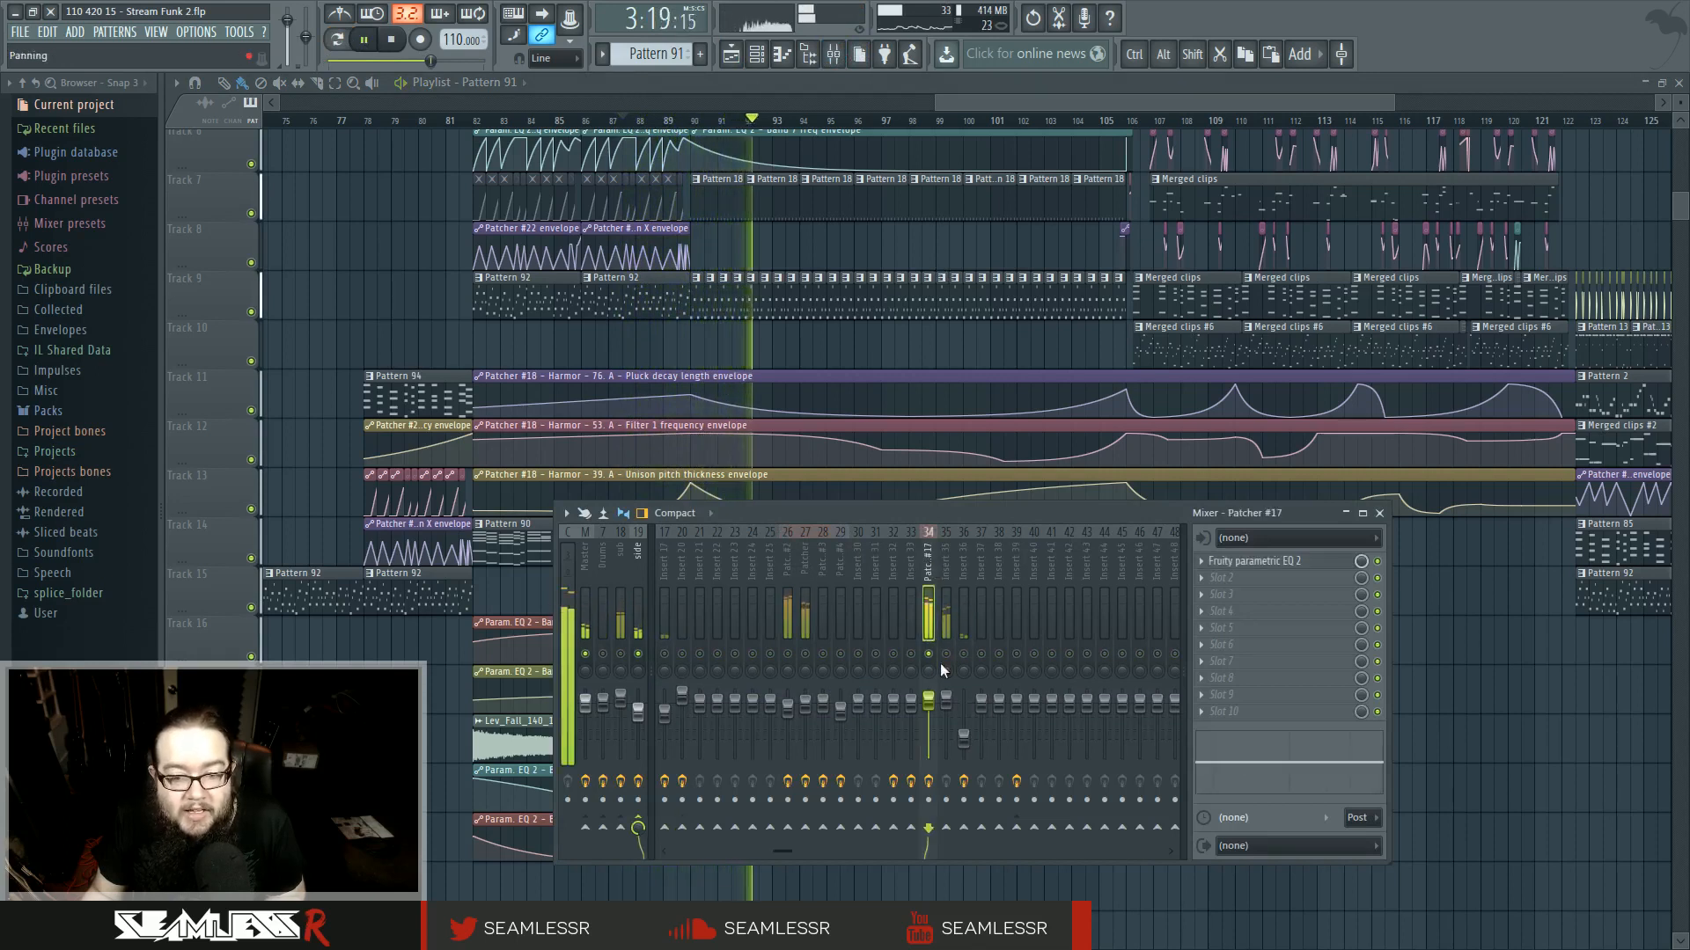
pyautogui.click(1289, 561)
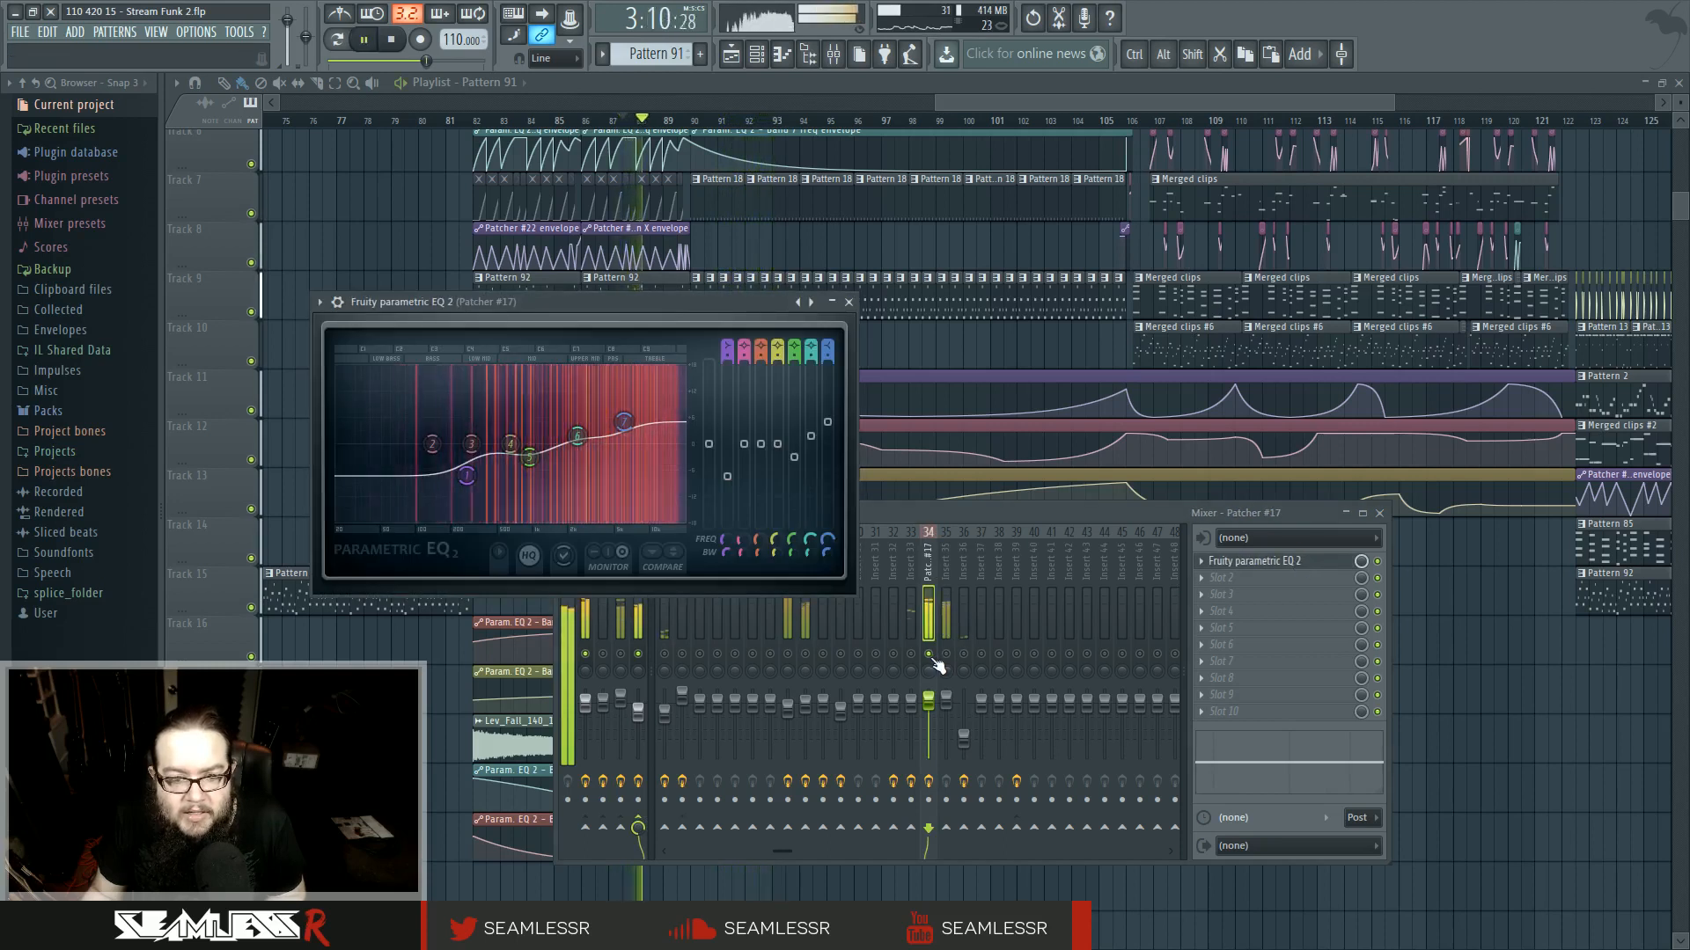
# - Select the master mixer insert to view its effect chain
pyautogui.moveTo(924, 513); pyautogui.dragTo(956, 539)
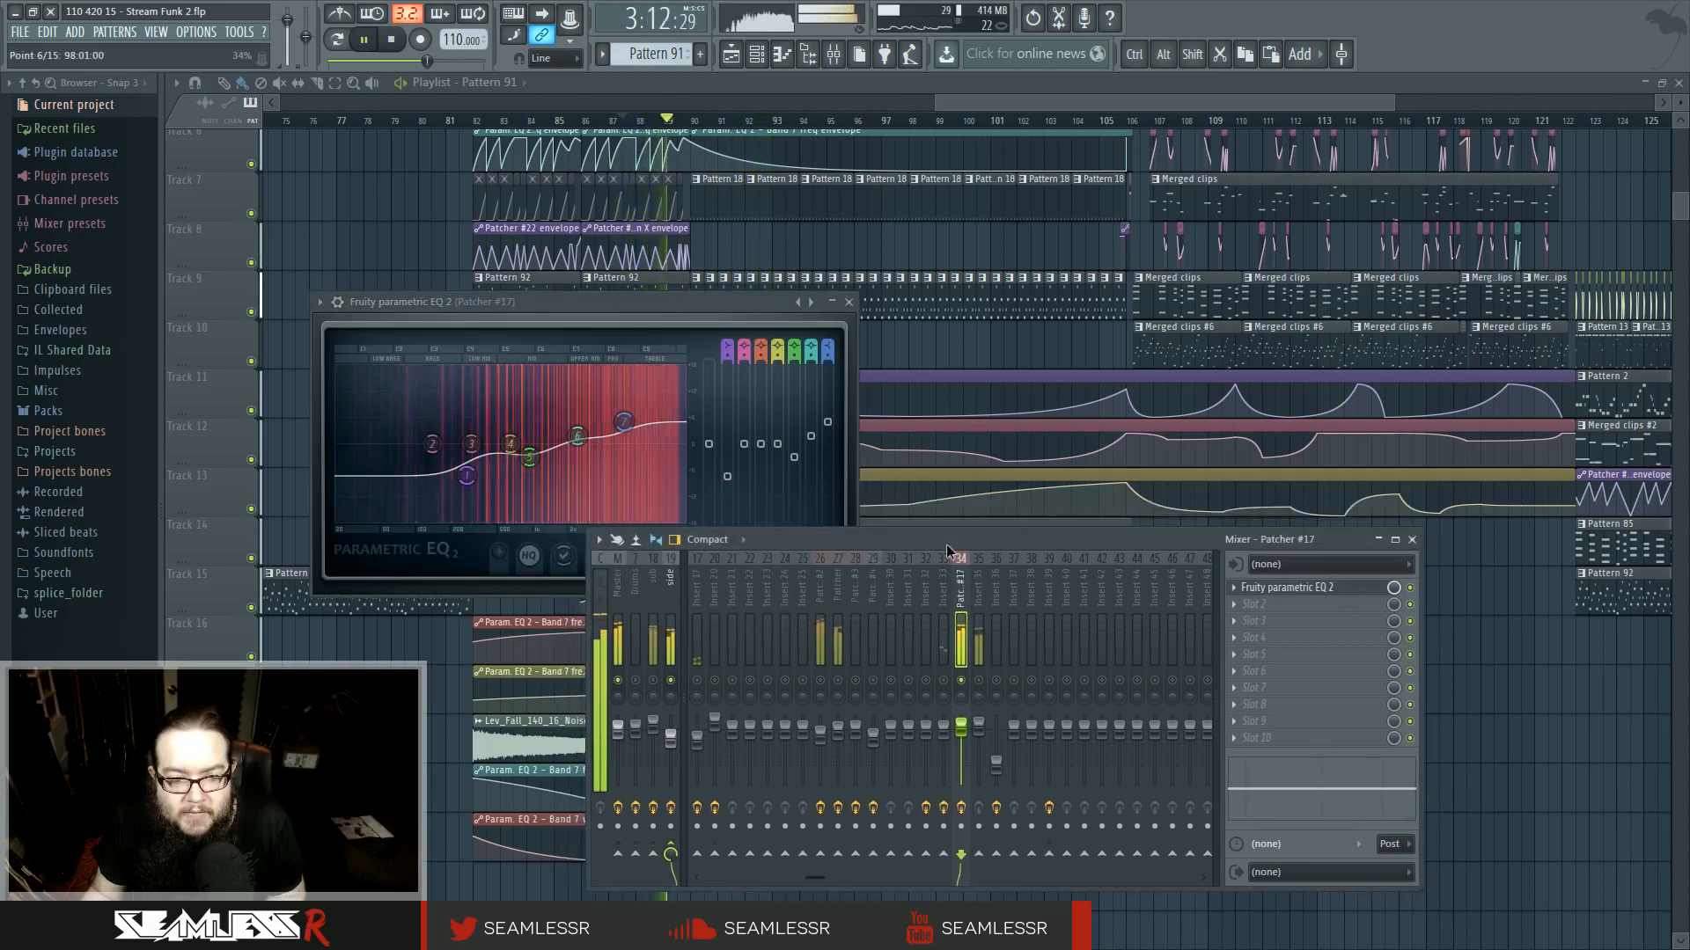
pyautogui.click(618, 586)
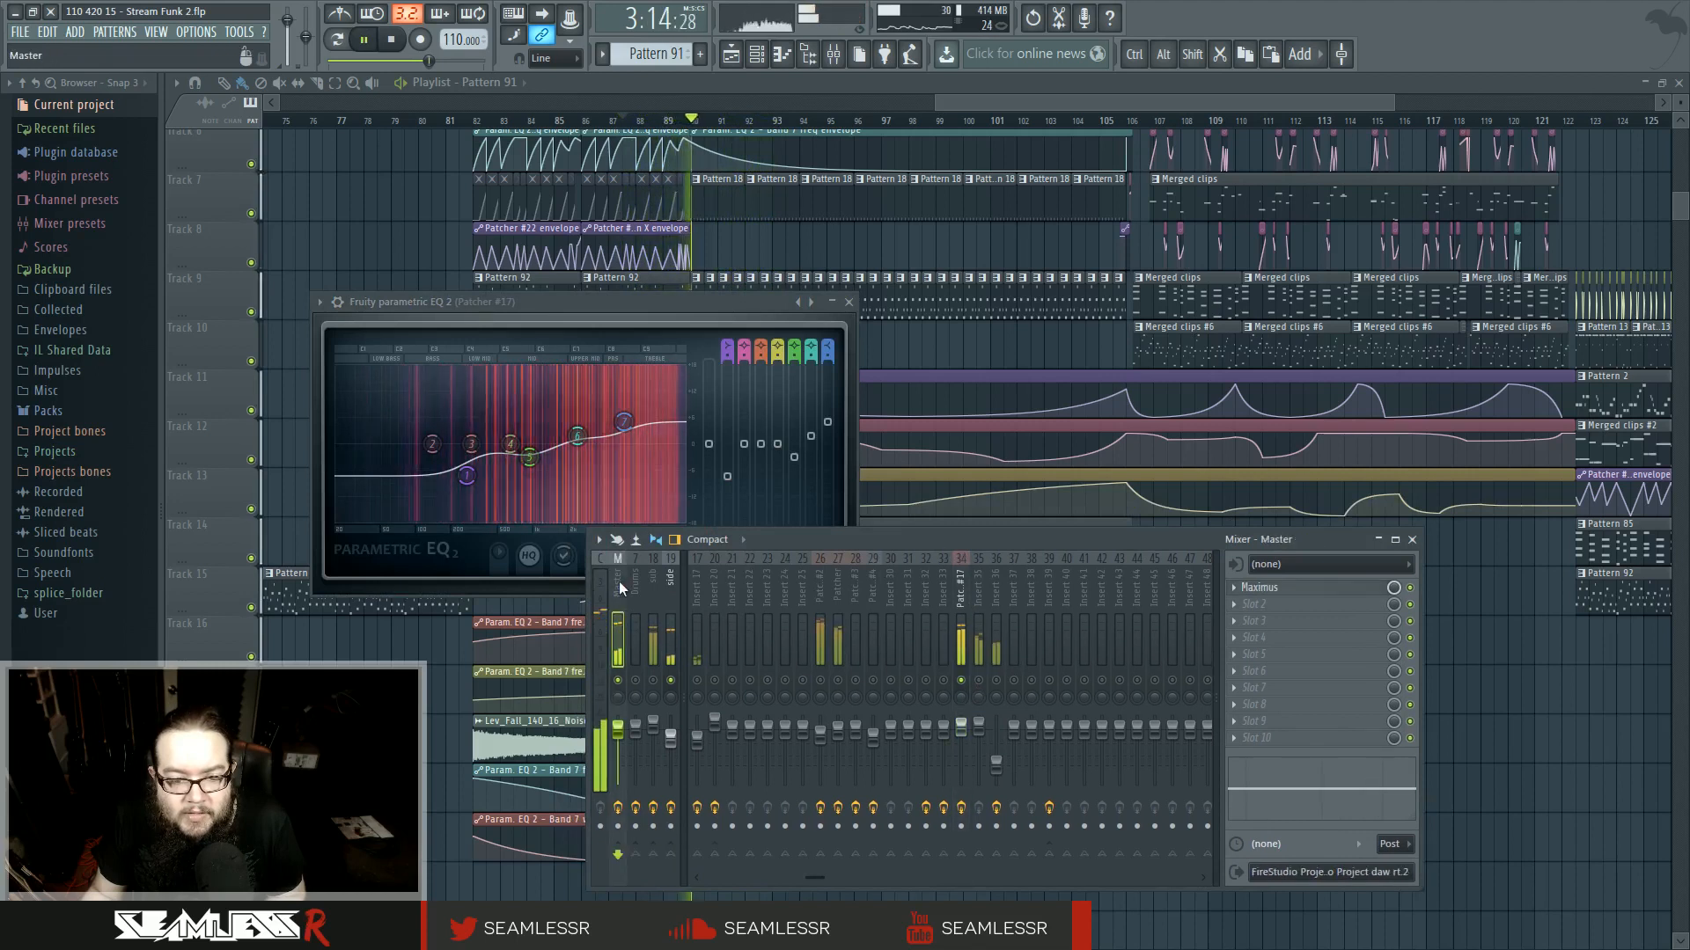
# - Stop playback and close the Fruity parametric EQ 2 window and the mixer
pyautogui.press('space')
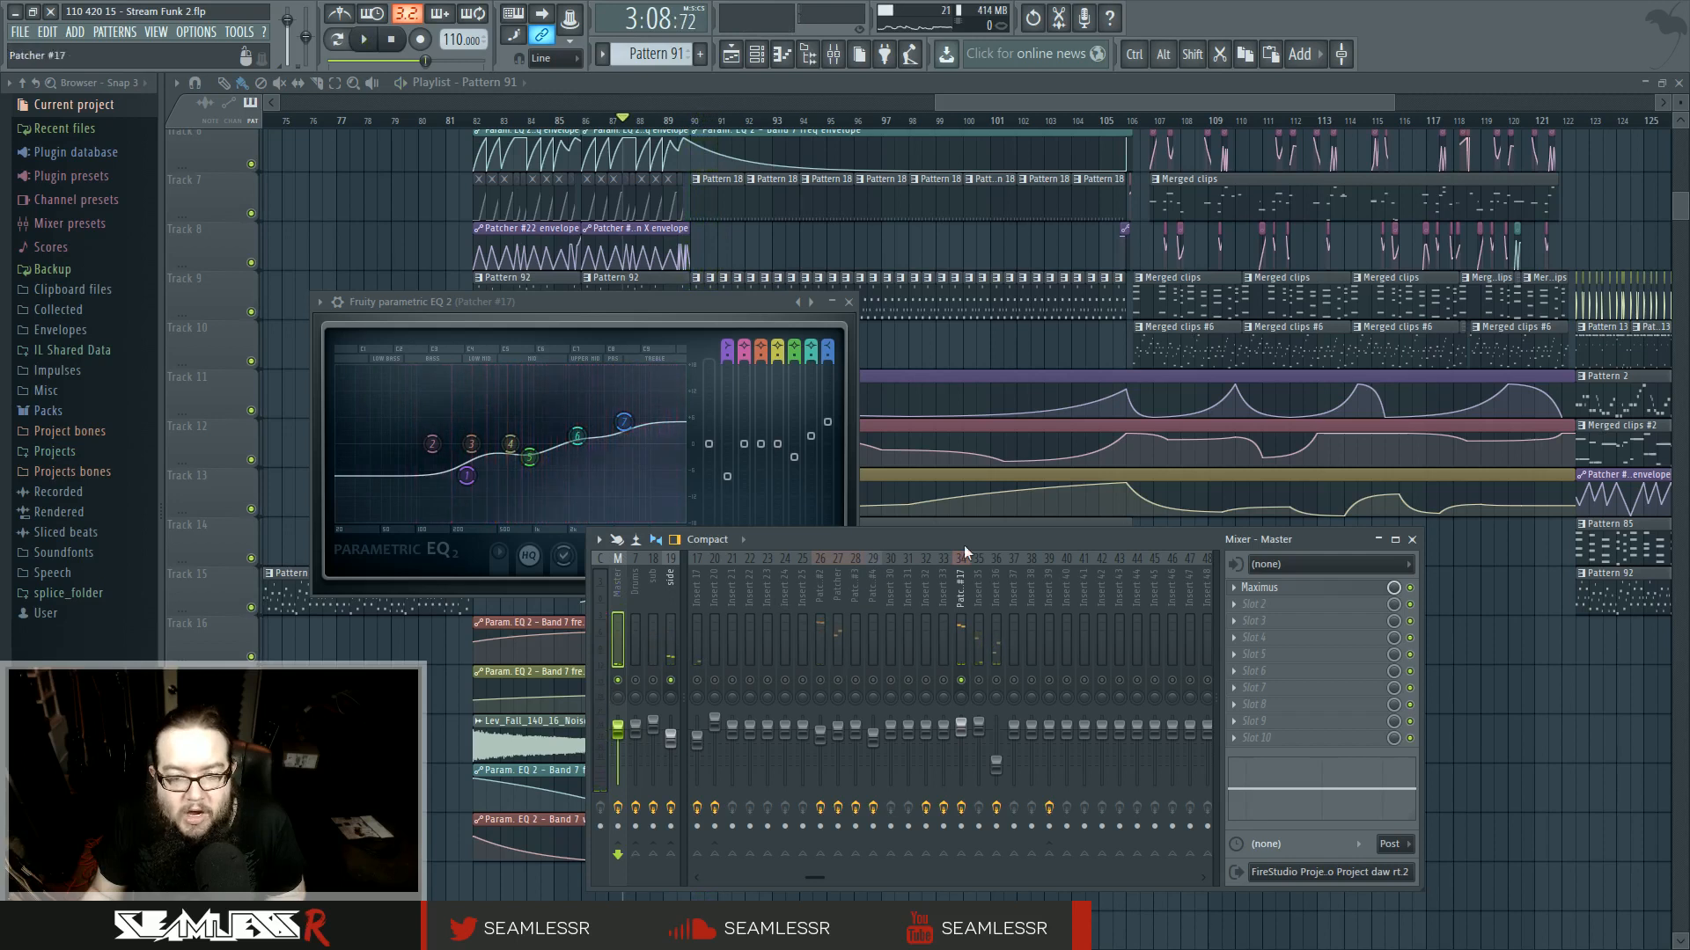
pyautogui.click(848, 302)
pyautogui.click(1412, 540)
# - Zoom into the playlist around bar 89 and play the transition back to listen
pyautogui.scroll(5, 585, 612)
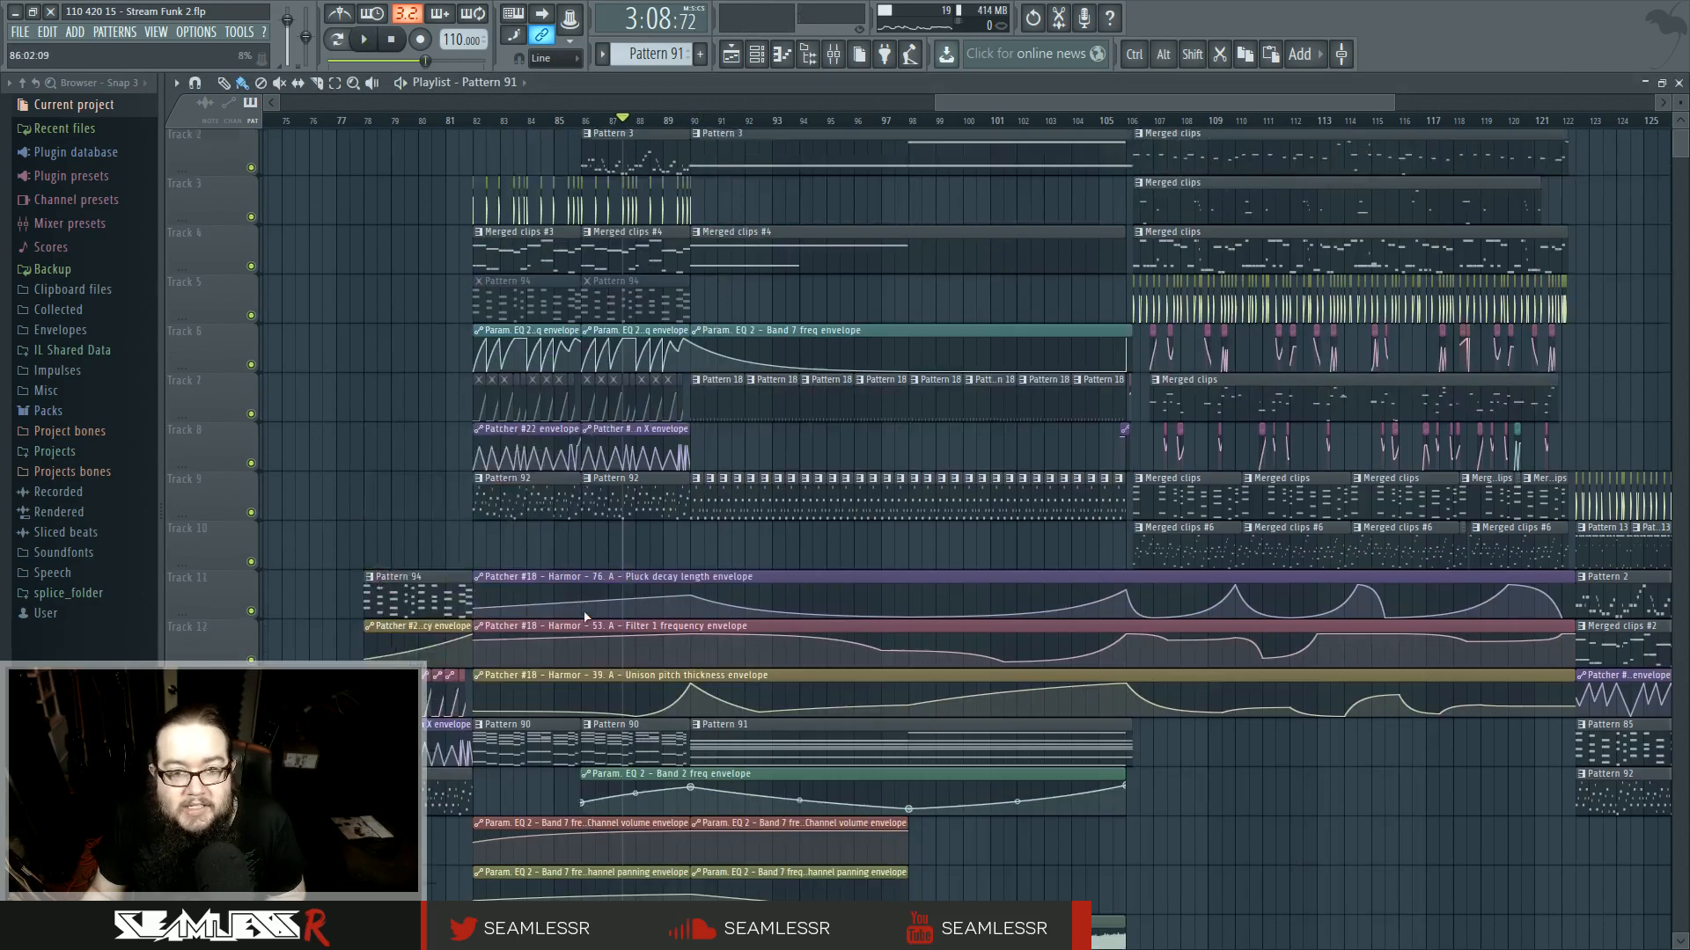
pyautogui.scroll(8, 592, 609)
pyautogui.scroll(4, 703, 580)
pyautogui.click(972, 253)
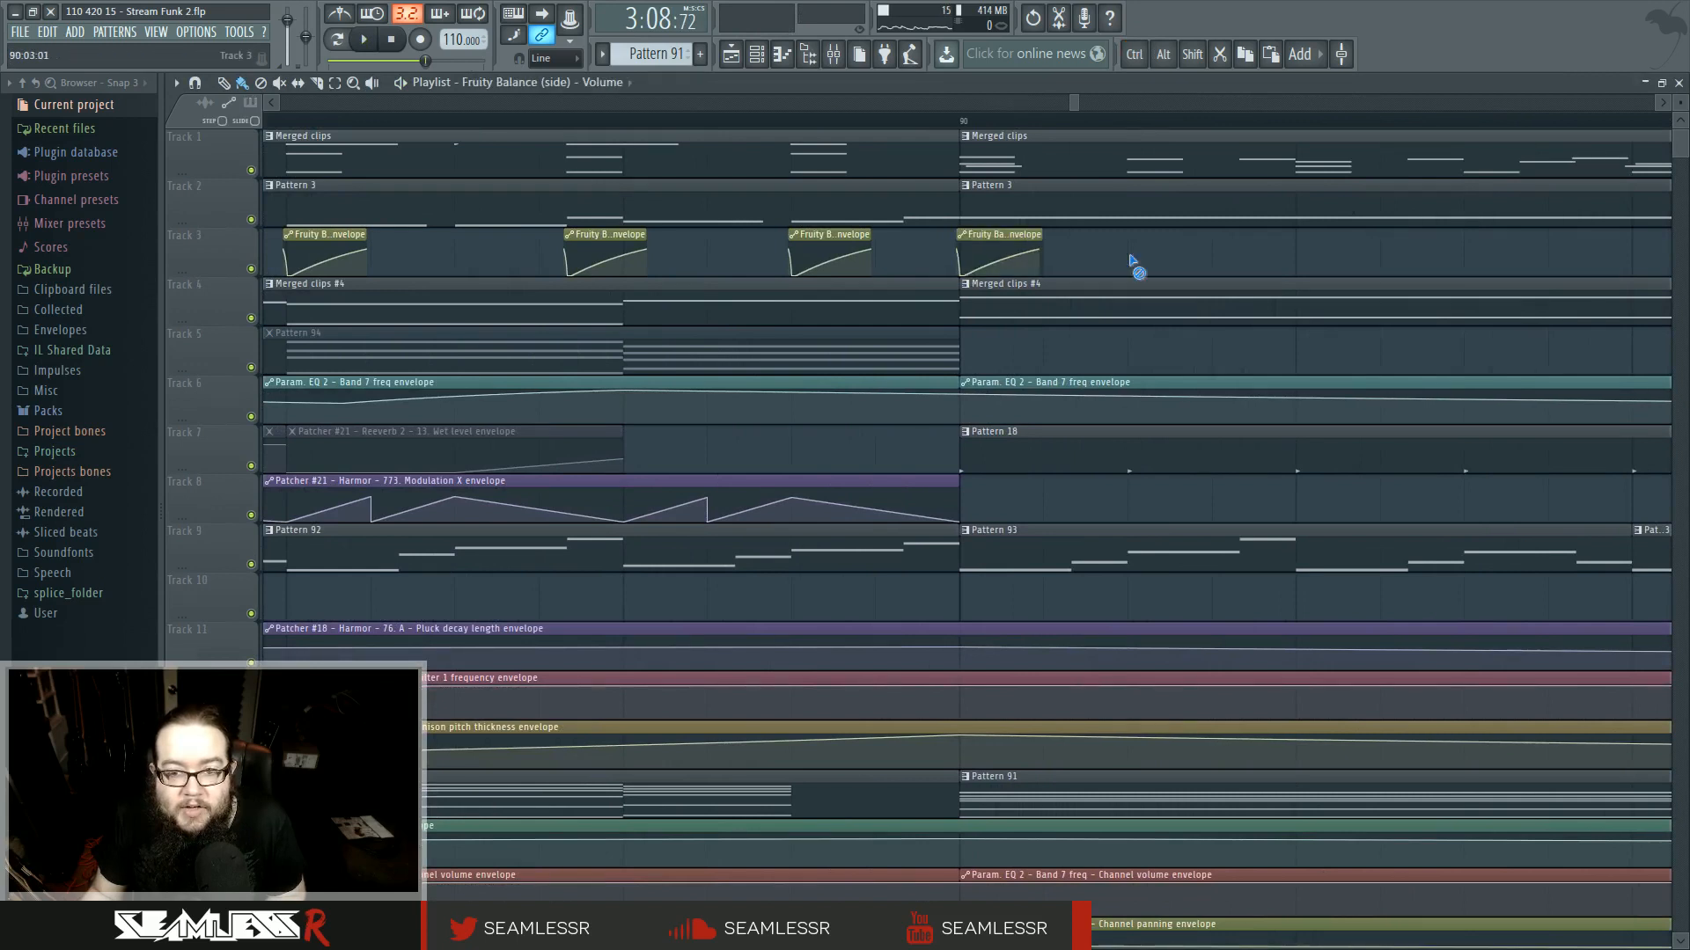
pyautogui.press('space')
pyautogui.scroll(-2, 894, 529)
pyautogui.scroll(-5, 891, 529)
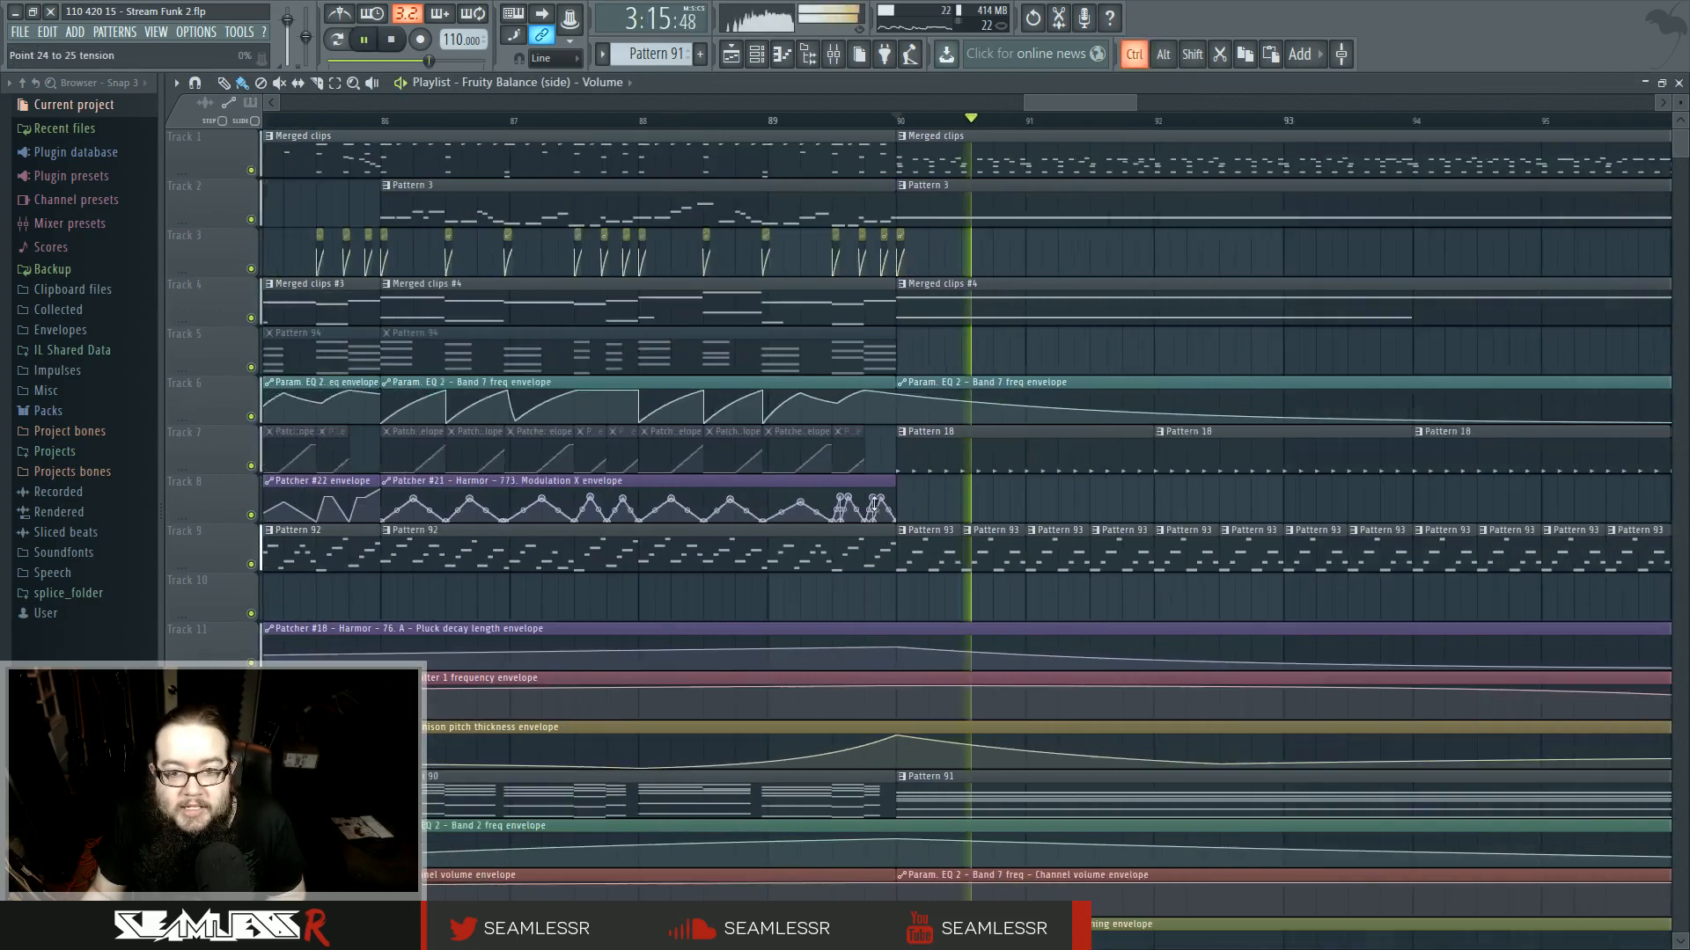
pyautogui.press('space')
pyautogui.click(839, 56)
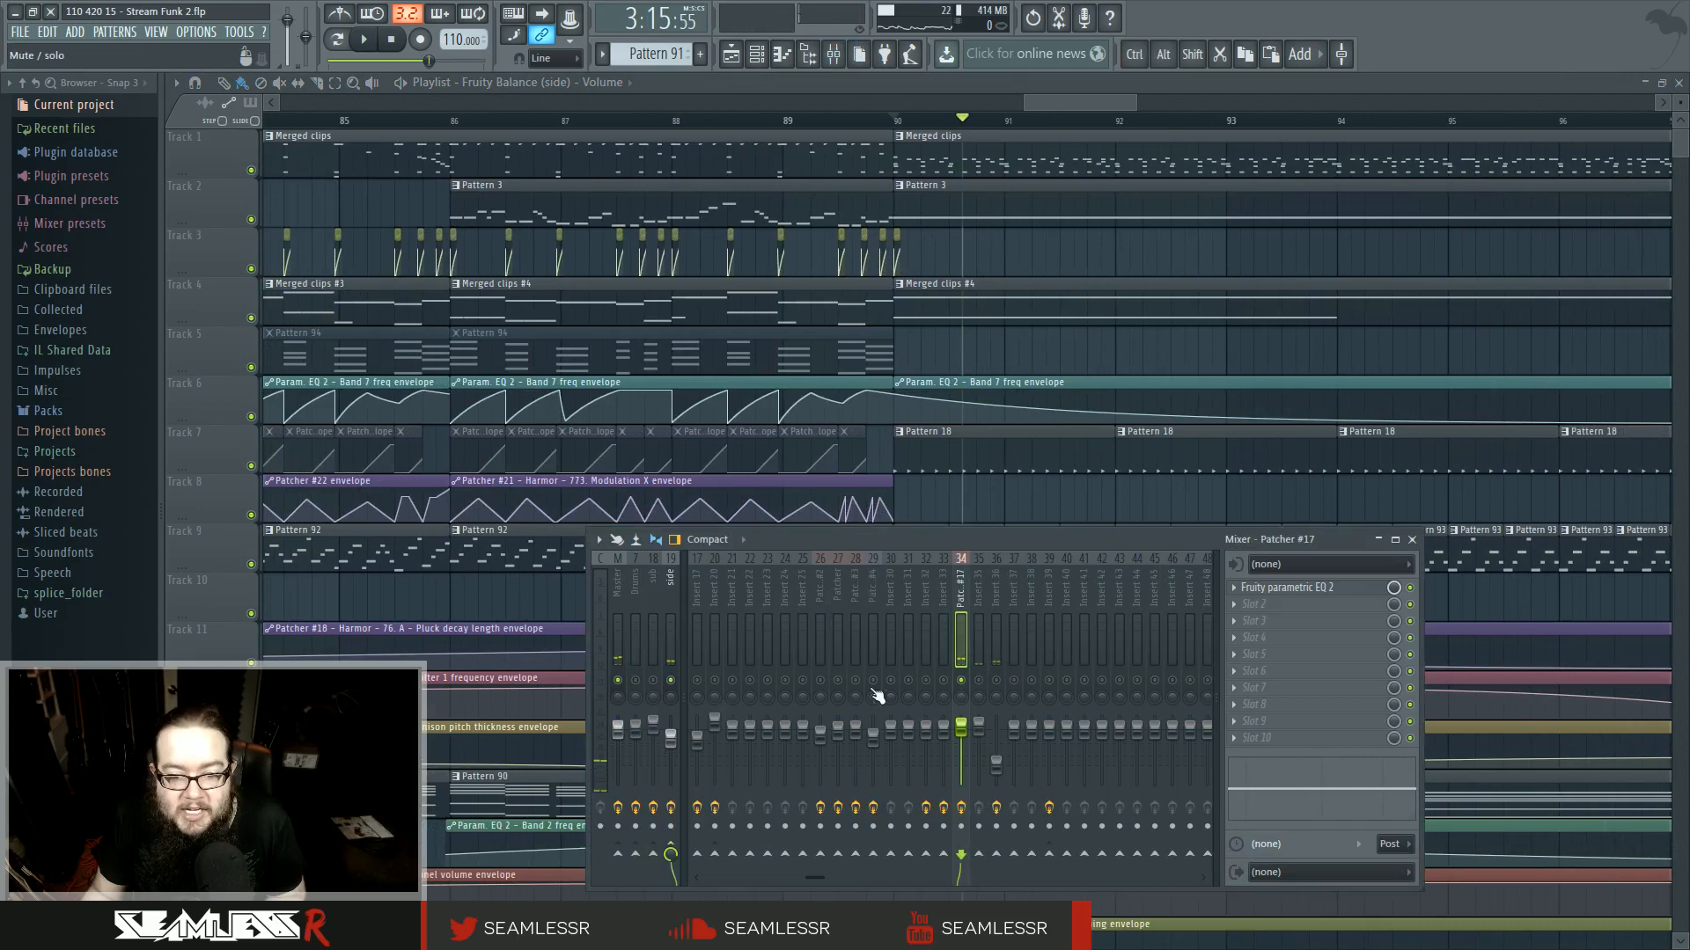
pyautogui.press('F9')
pyautogui.press('space')
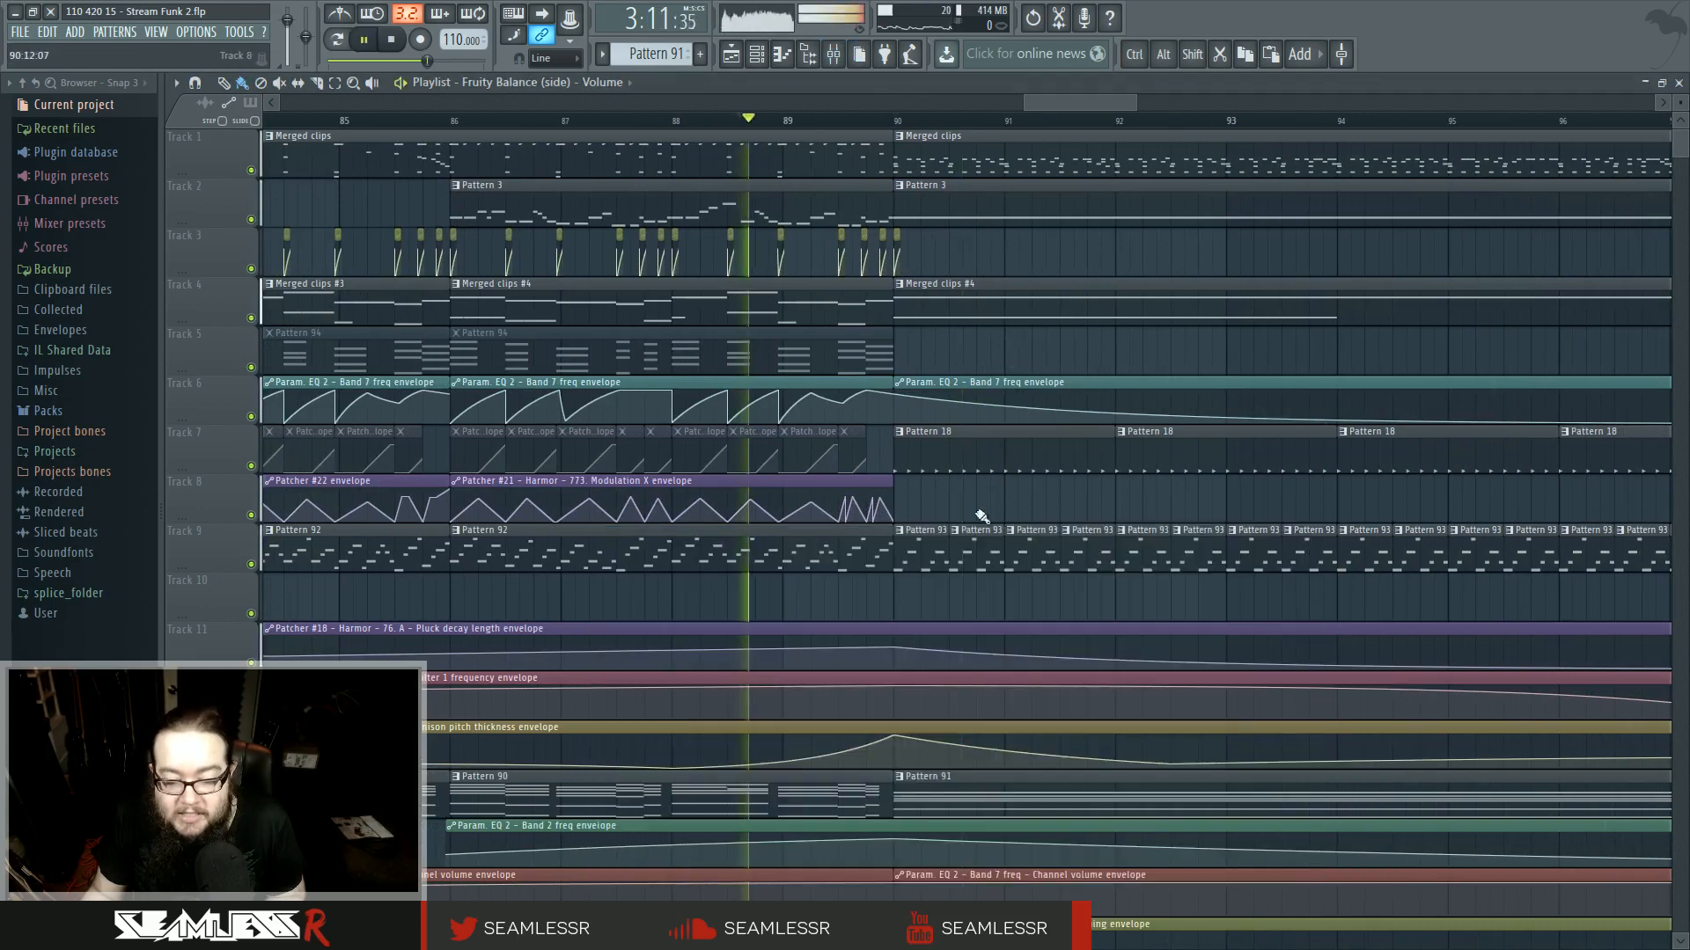
# - Zoom out and browse the whole arrangement to compare the intro and ending sections
pyautogui.scroll(-4, 993, 642)
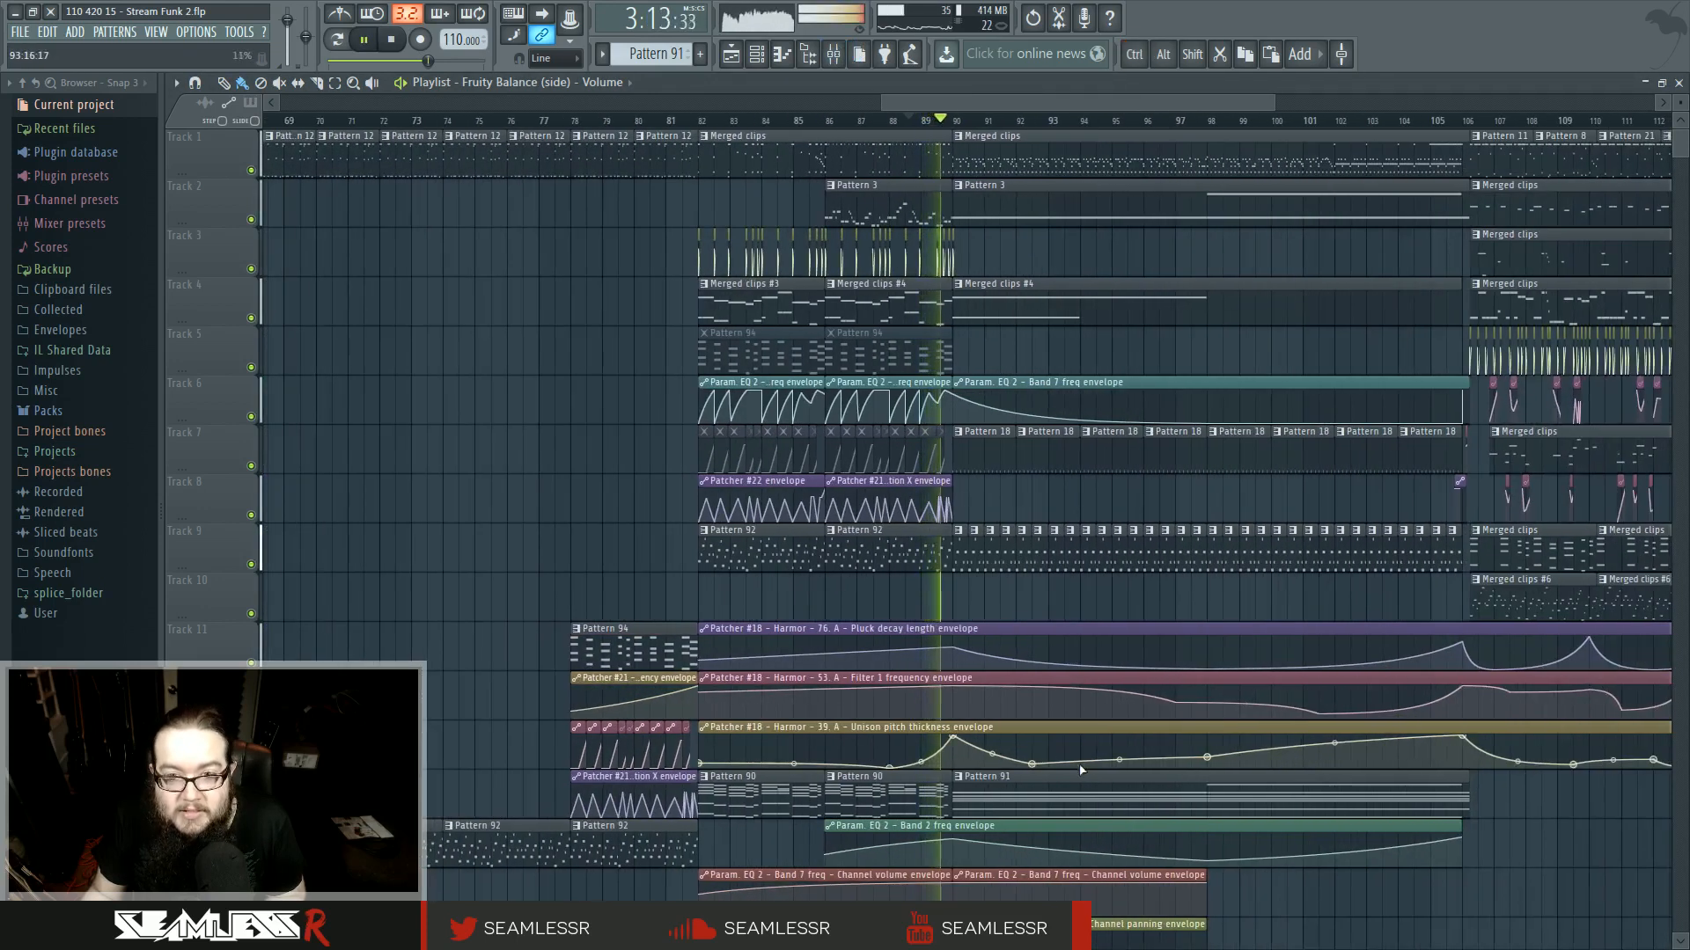
pyautogui.scroll(-4, 1069, 688)
pyautogui.scroll(-6, 1048, 774)
pyautogui.press('space')
pyautogui.scroll(3, 1035, 777)
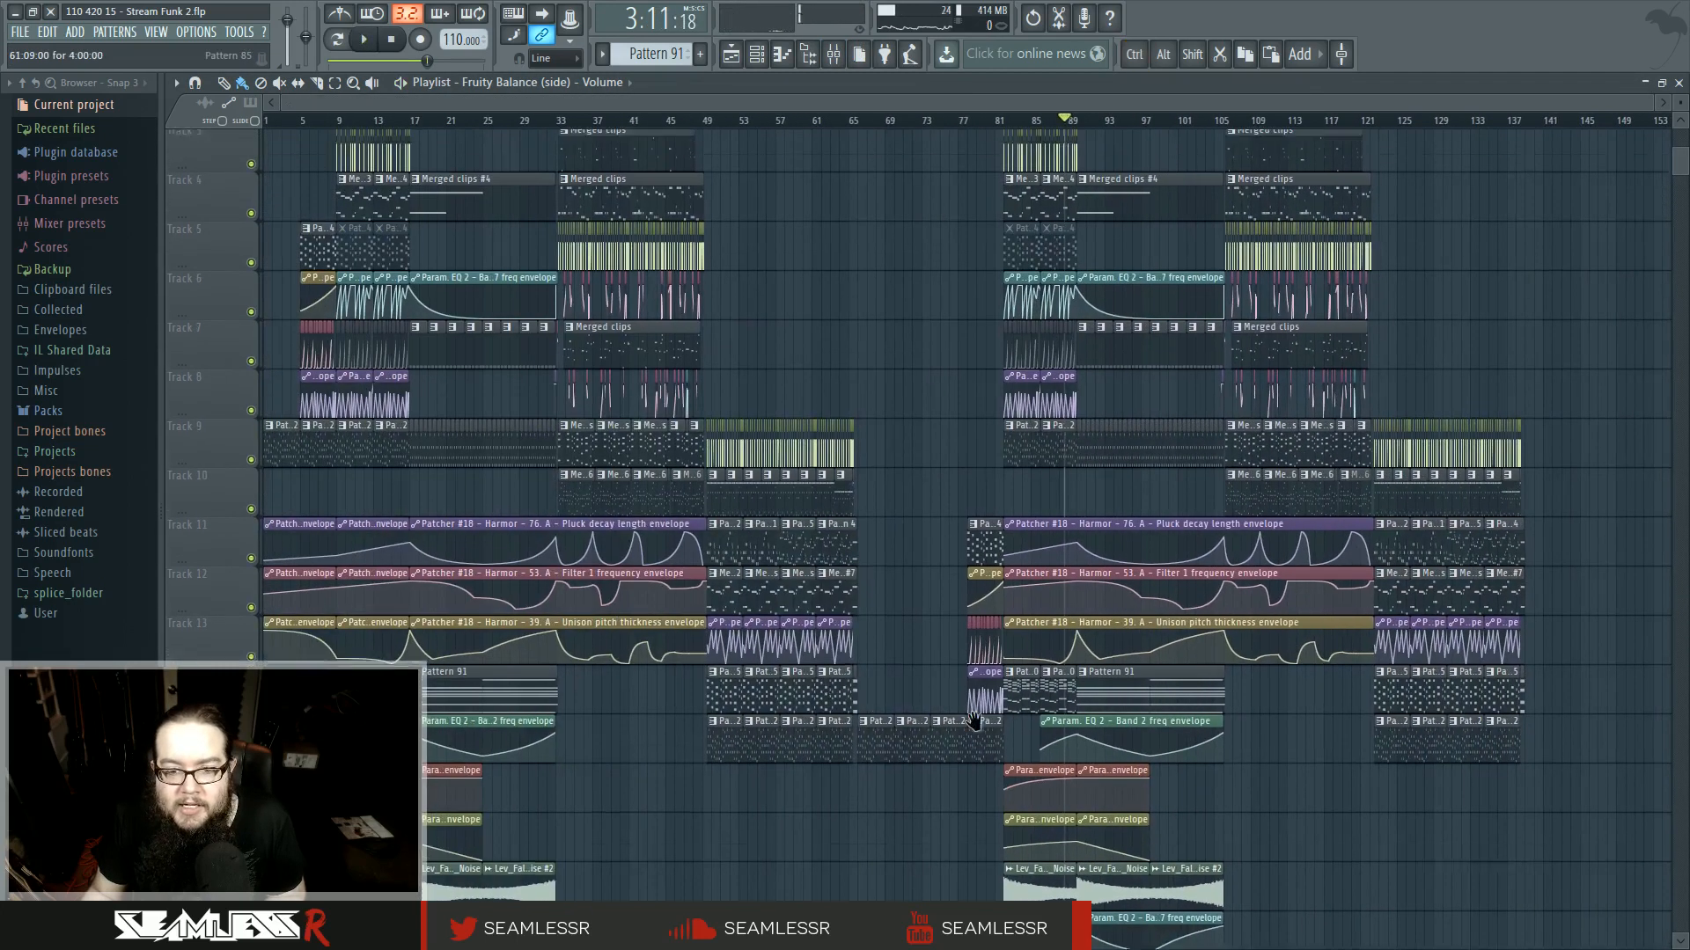
pyautogui.scroll(6, 1010, 123)
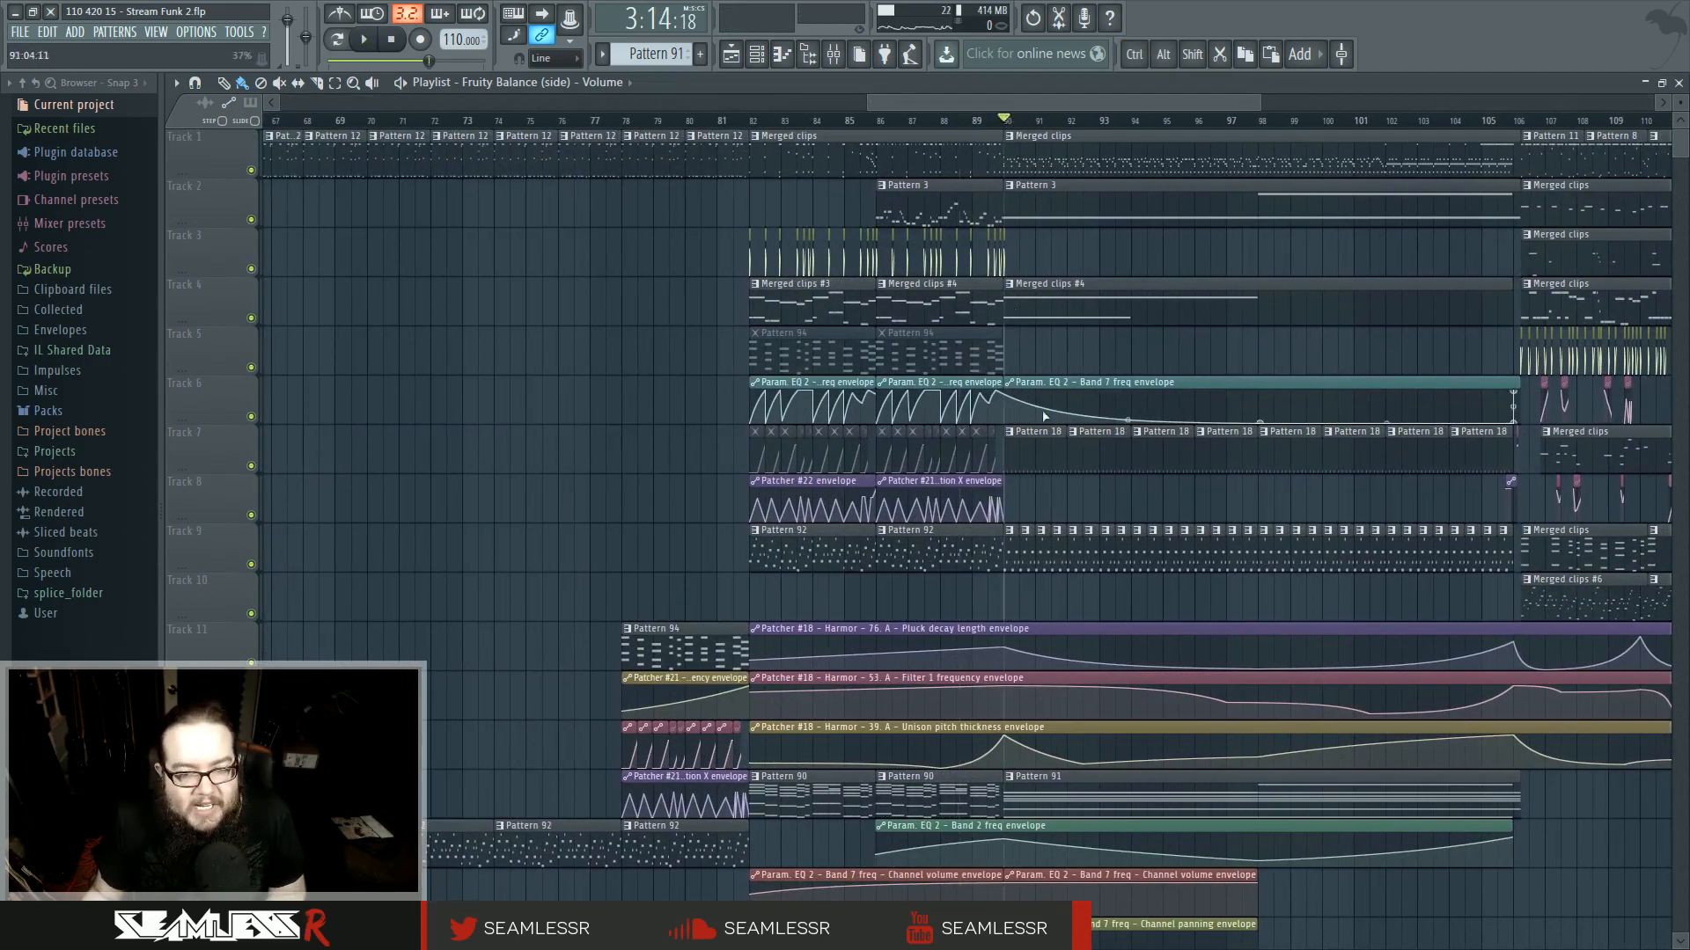
pyautogui.moveTo(1060, 475); pyautogui.dragTo(859, 479)
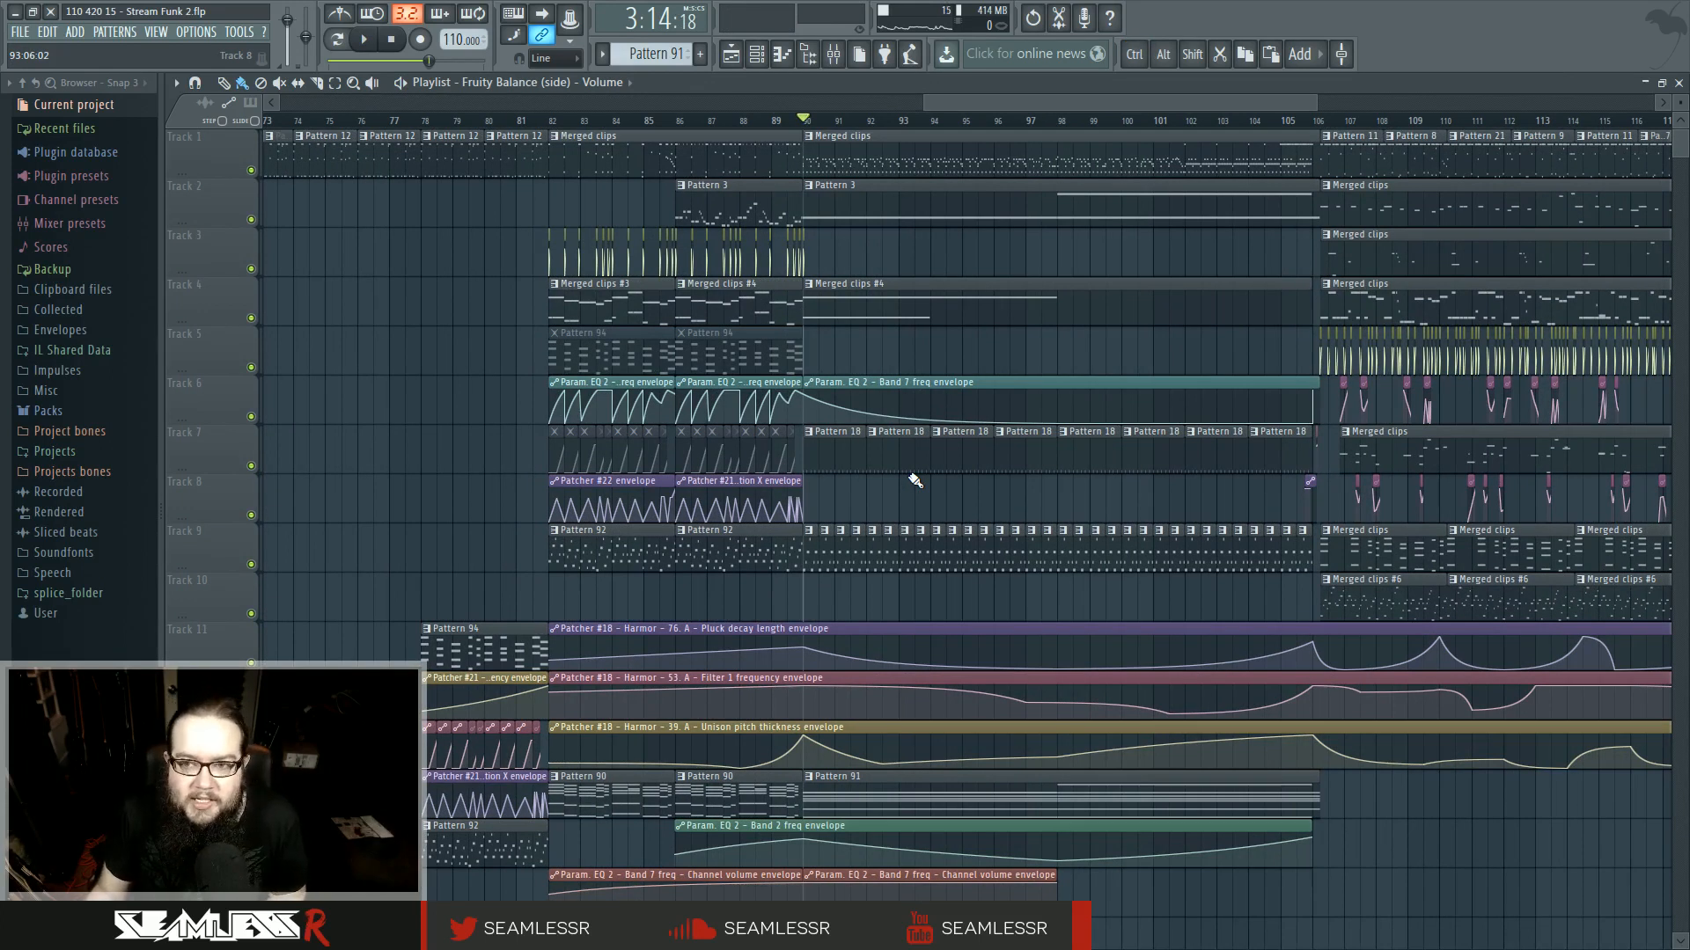
pyautogui.scroll(-2, 915, 479)
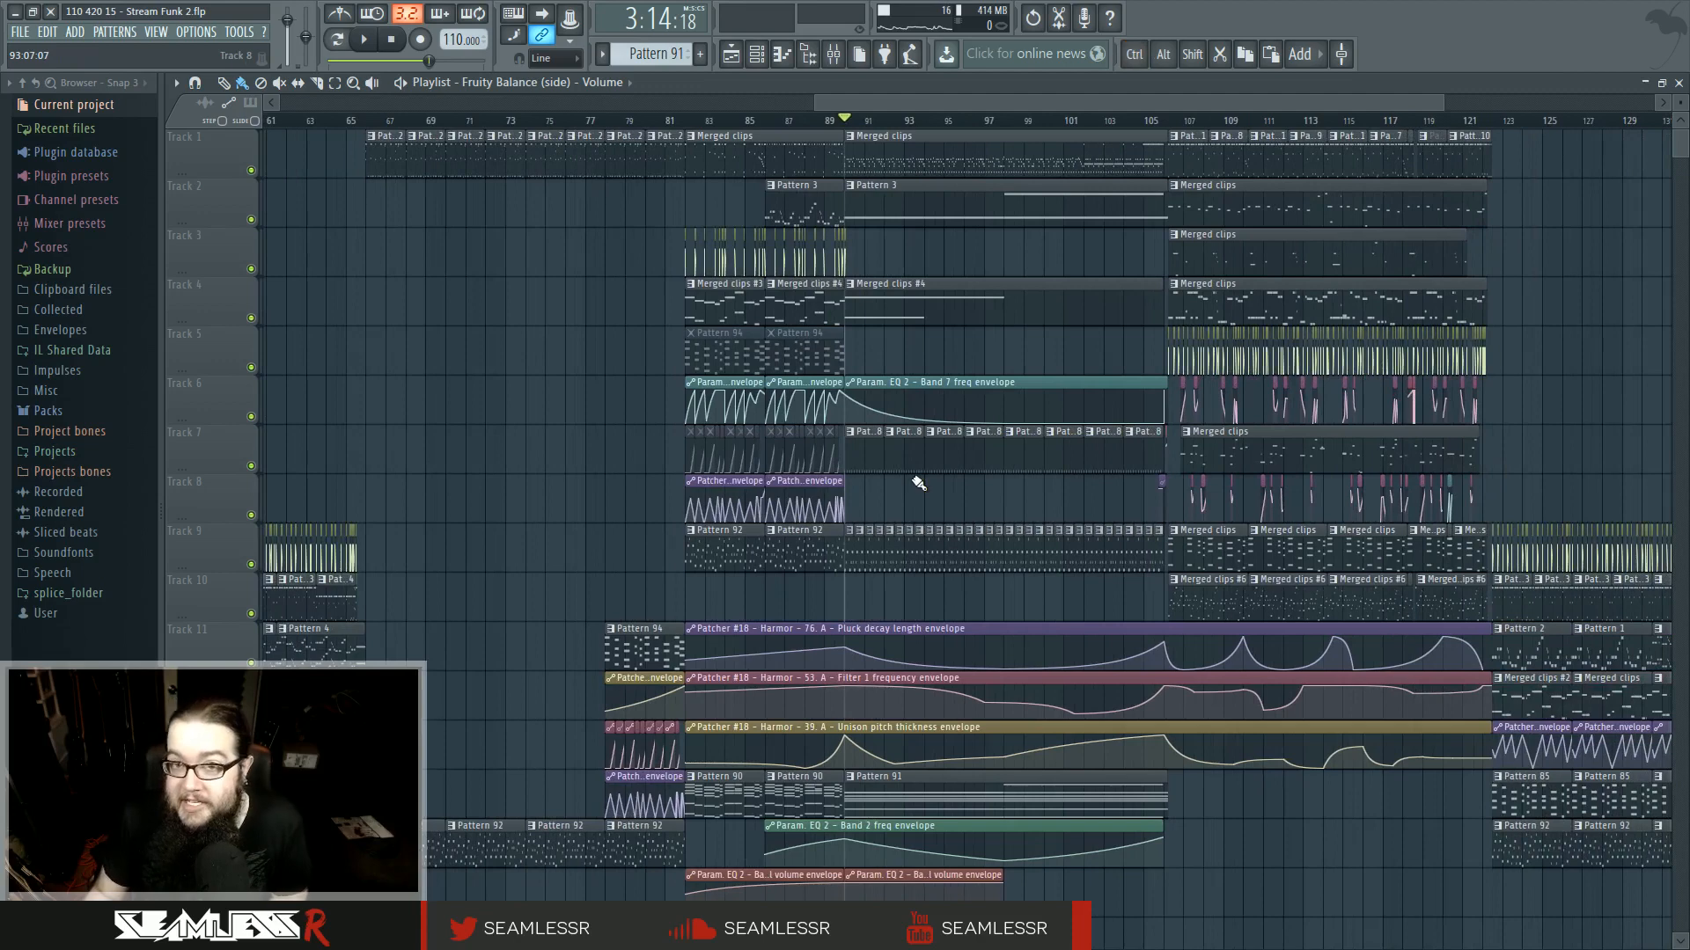
pyautogui.moveTo(910, 489); pyautogui.dragTo(539, 624)
pyautogui.moveTo(849, 563); pyautogui.dragTo(1686, 572)
pyautogui.moveTo(698, 550); pyautogui.dragTo(92, 503)
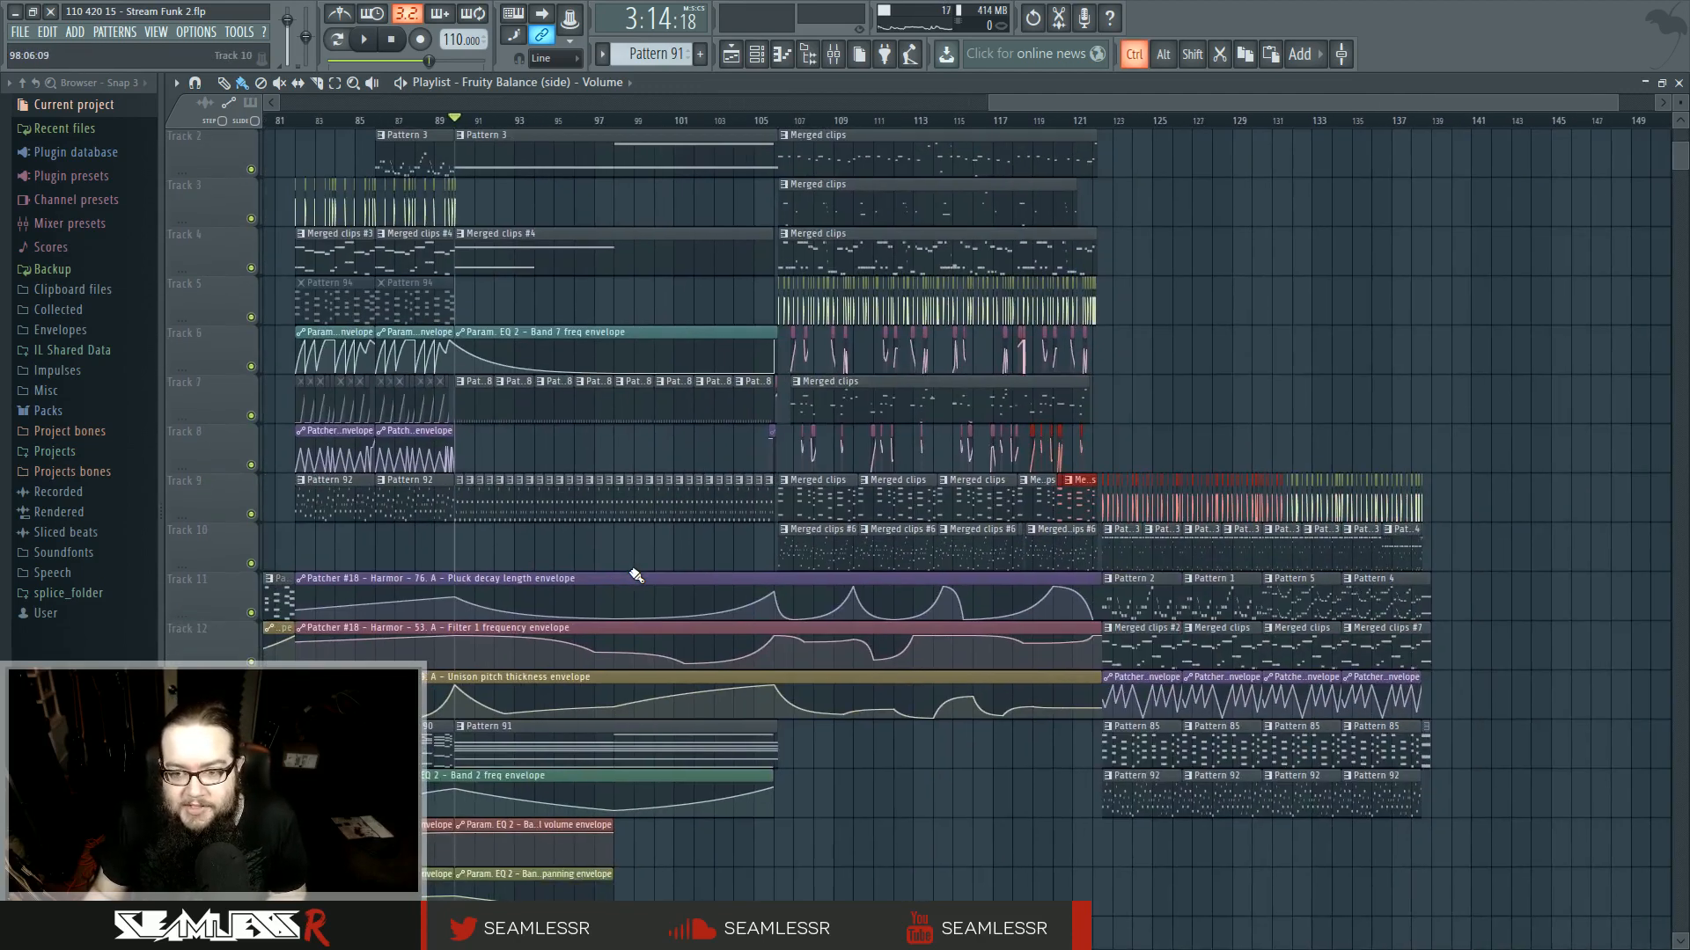
pyautogui.scroll(-3, 633, 570)
pyautogui.keyDown('ctrl'); pyautogui.click(916, 570); pyautogui.keyUp('ctrl')
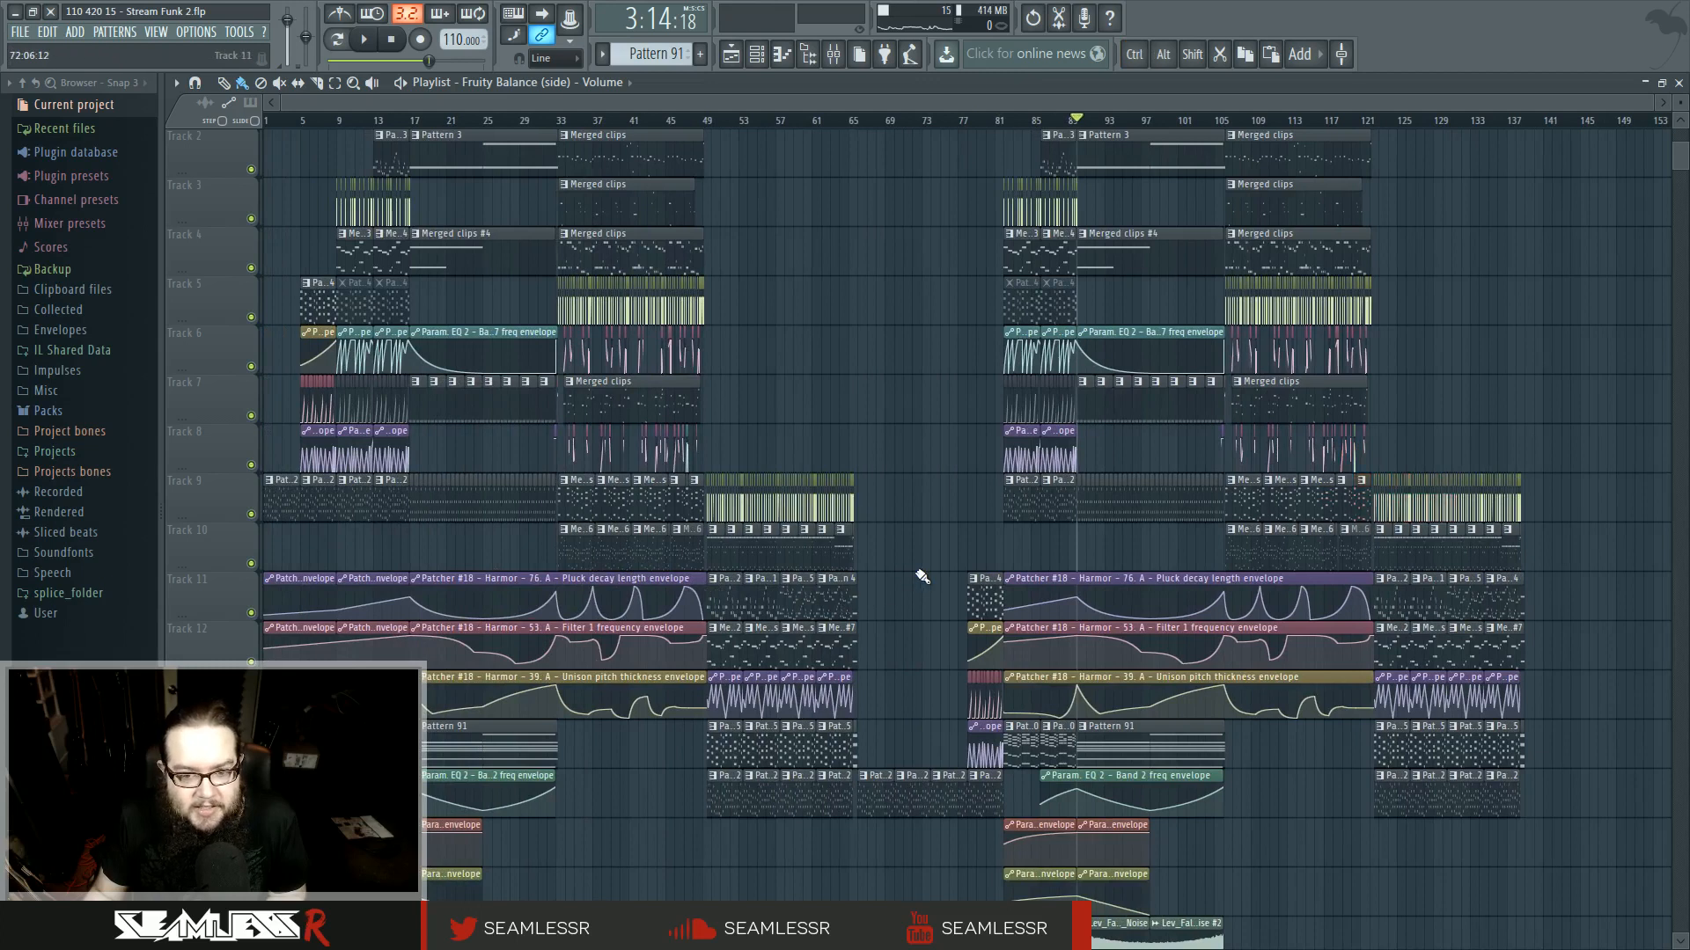
pyautogui.scroll(-4, 907, 583)
pyautogui.scroll(5, 906, 583)
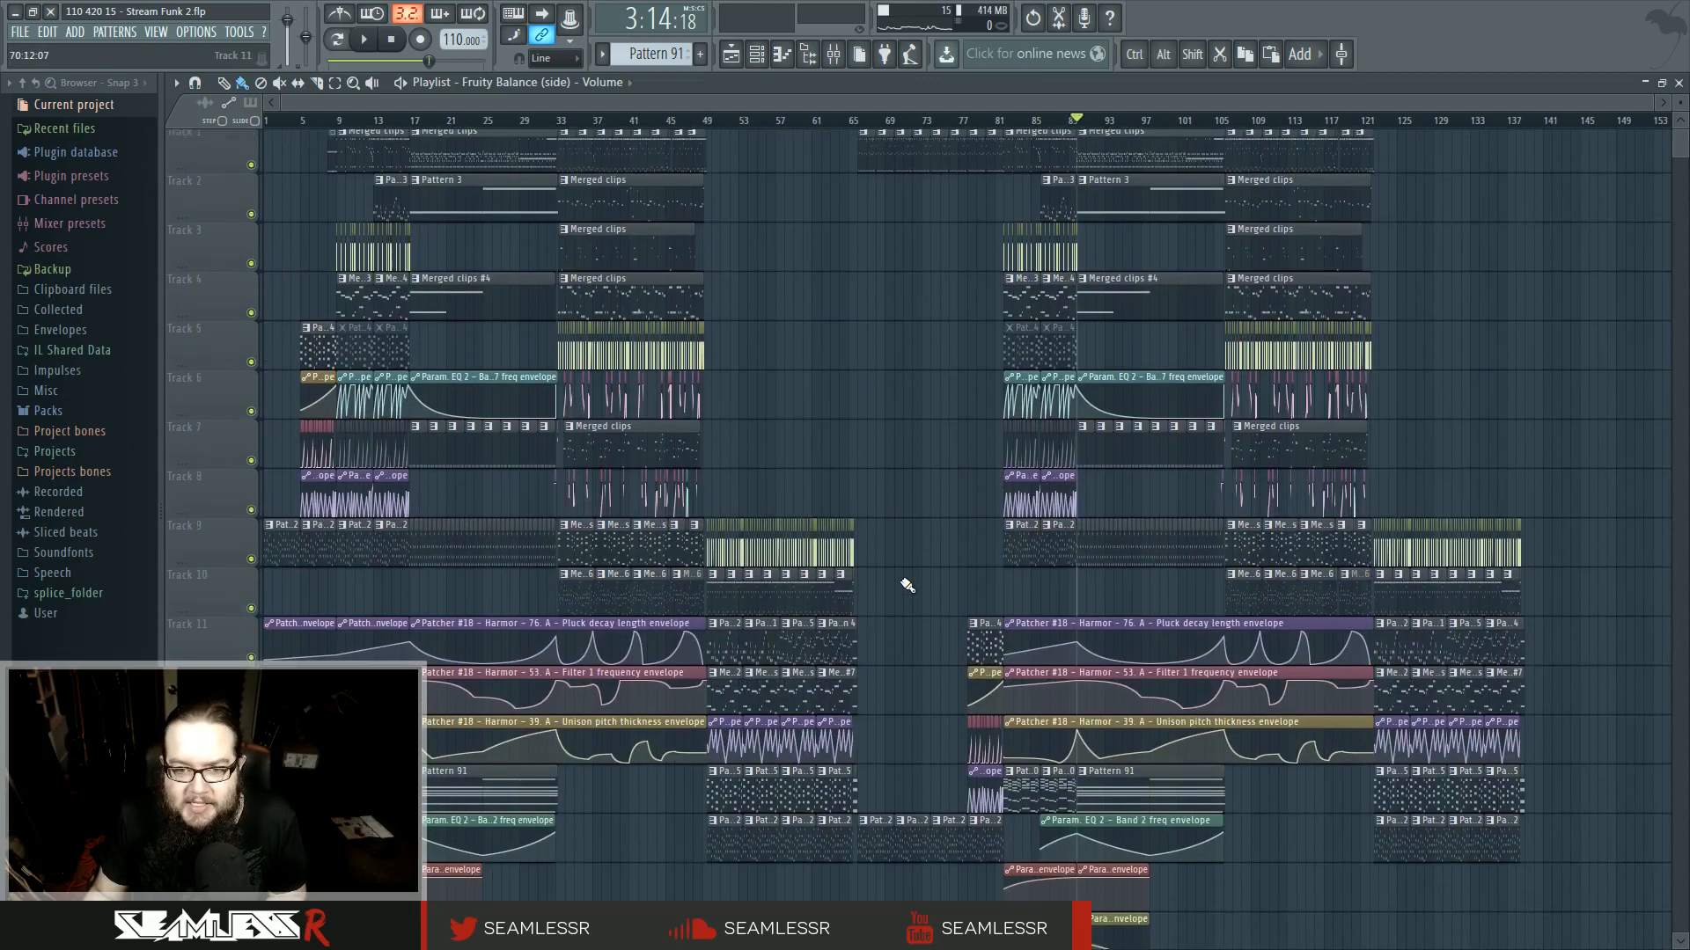
pyautogui.scroll(-3, 1622, 208)
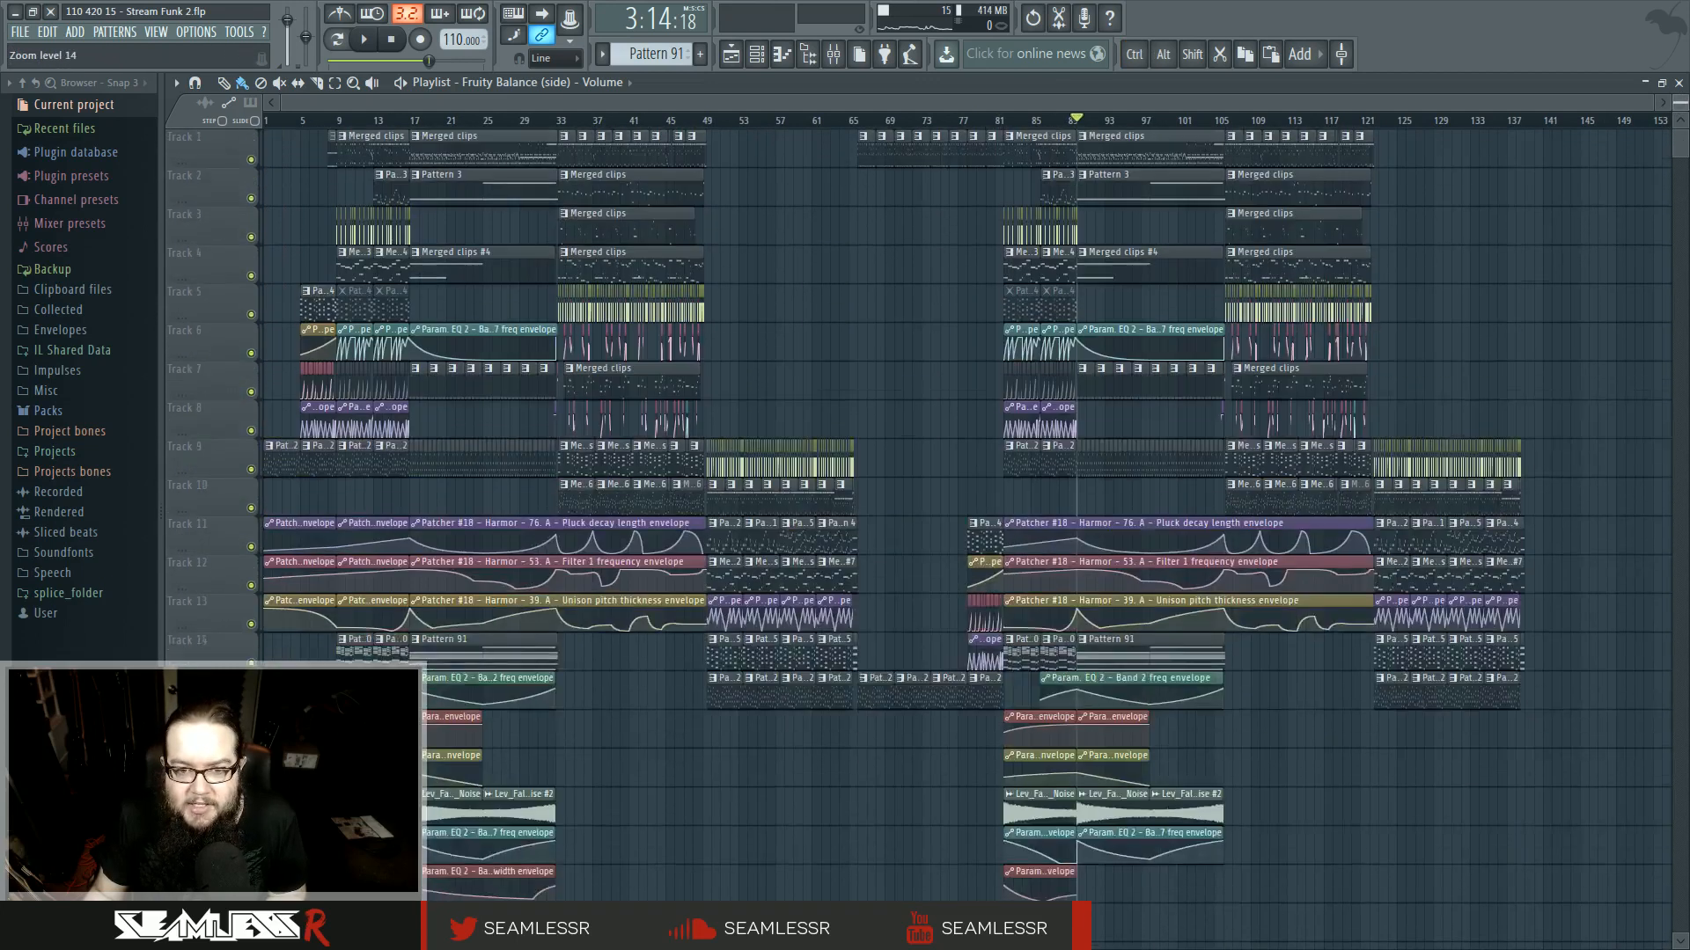
# - Set the playback position near bar 88 and play through to listen to the ending around bar 105
pyautogui.moveTo(1465, 118); pyautogui.dragTo(1515, 121)
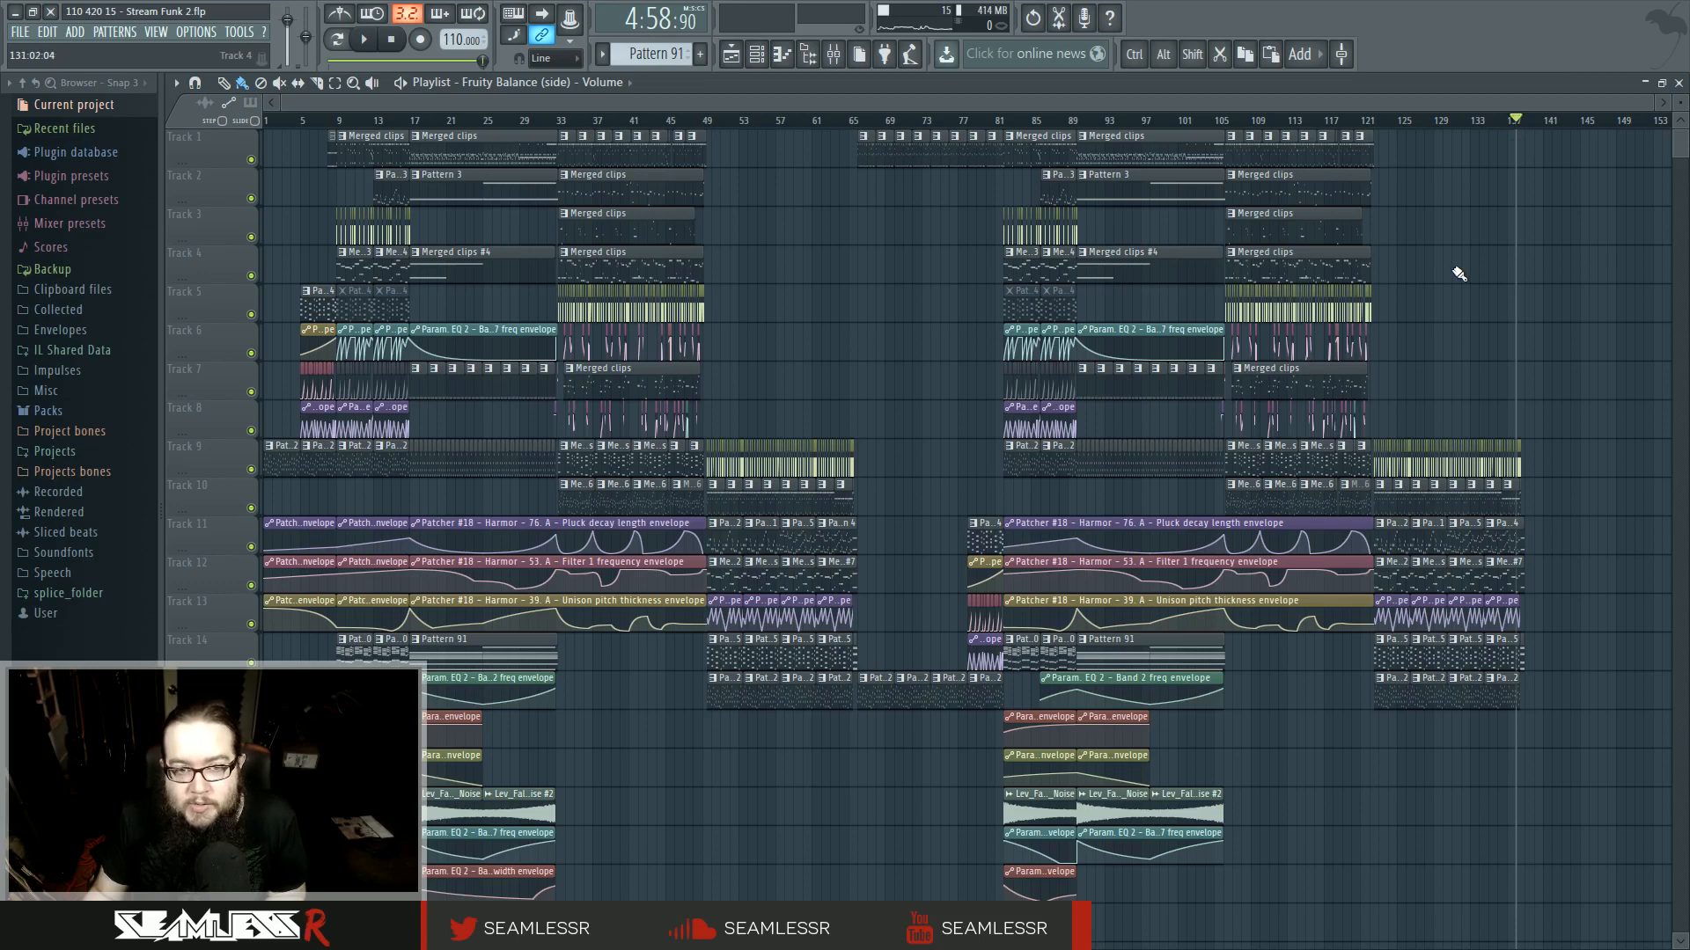
pyautogui.scroll(4, 1456, 405)
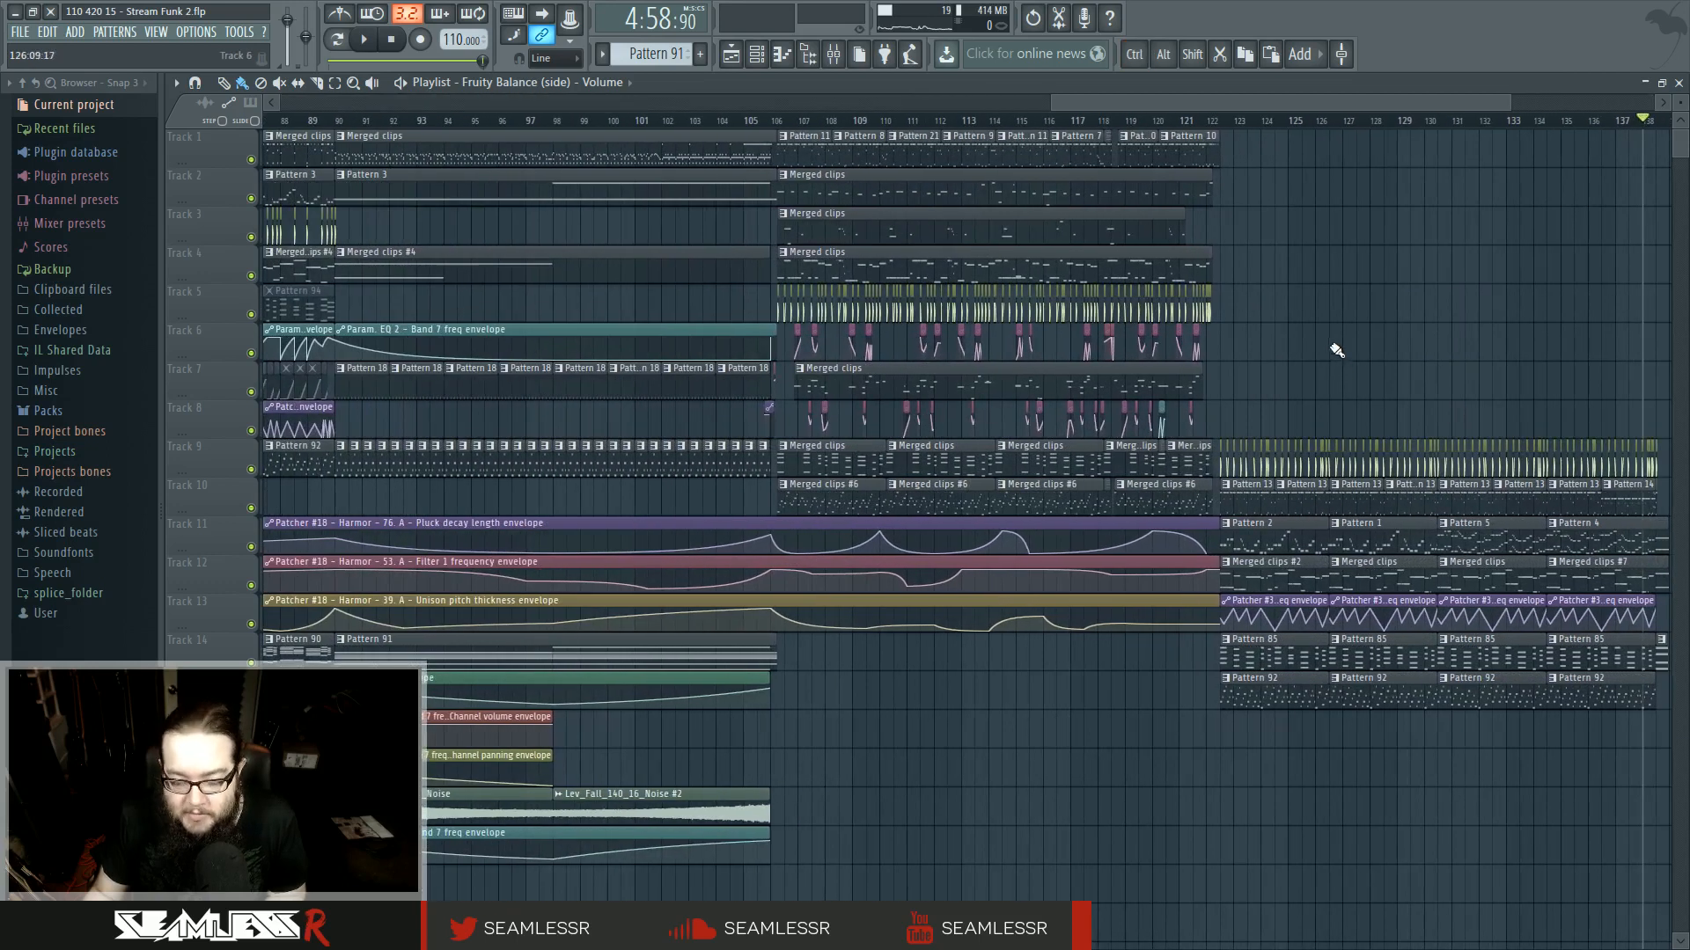
pyautogui.moveTo(908, 740); pyautogui.dragTo(898, 796)
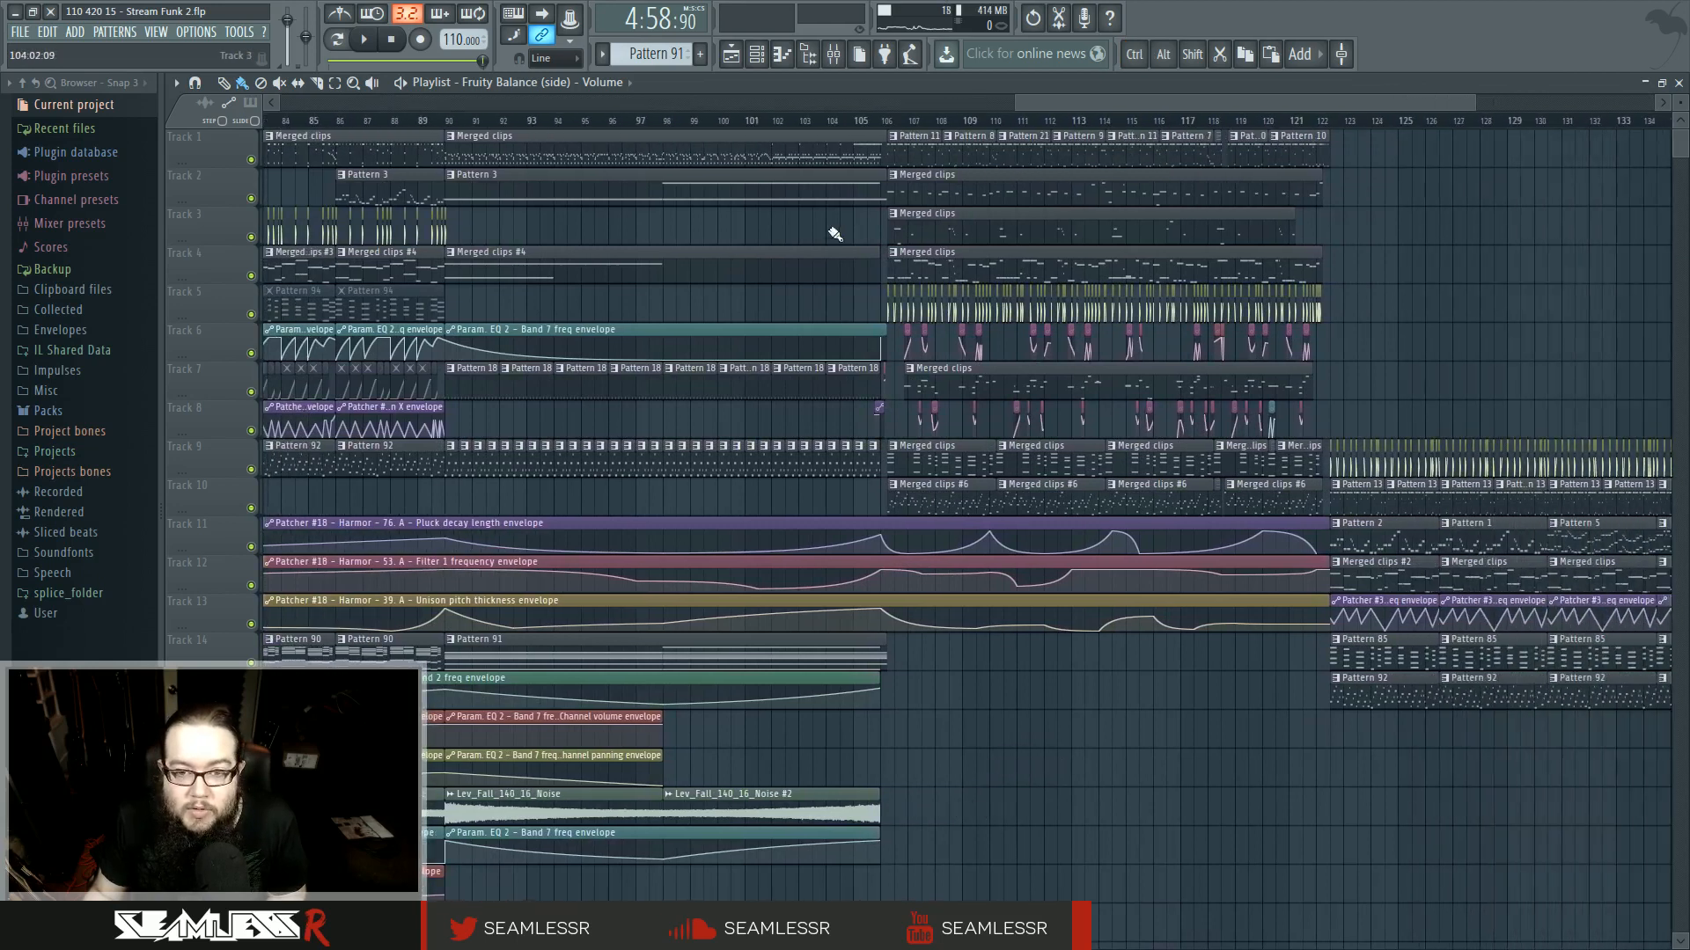
pyautogui.moveTo(875, 126); pyautogui.dragTo(449, 120)
pyautogui.moveTo(878, 761); pyautogui.dragTo(1224, 784)
pyautogui.press('space')
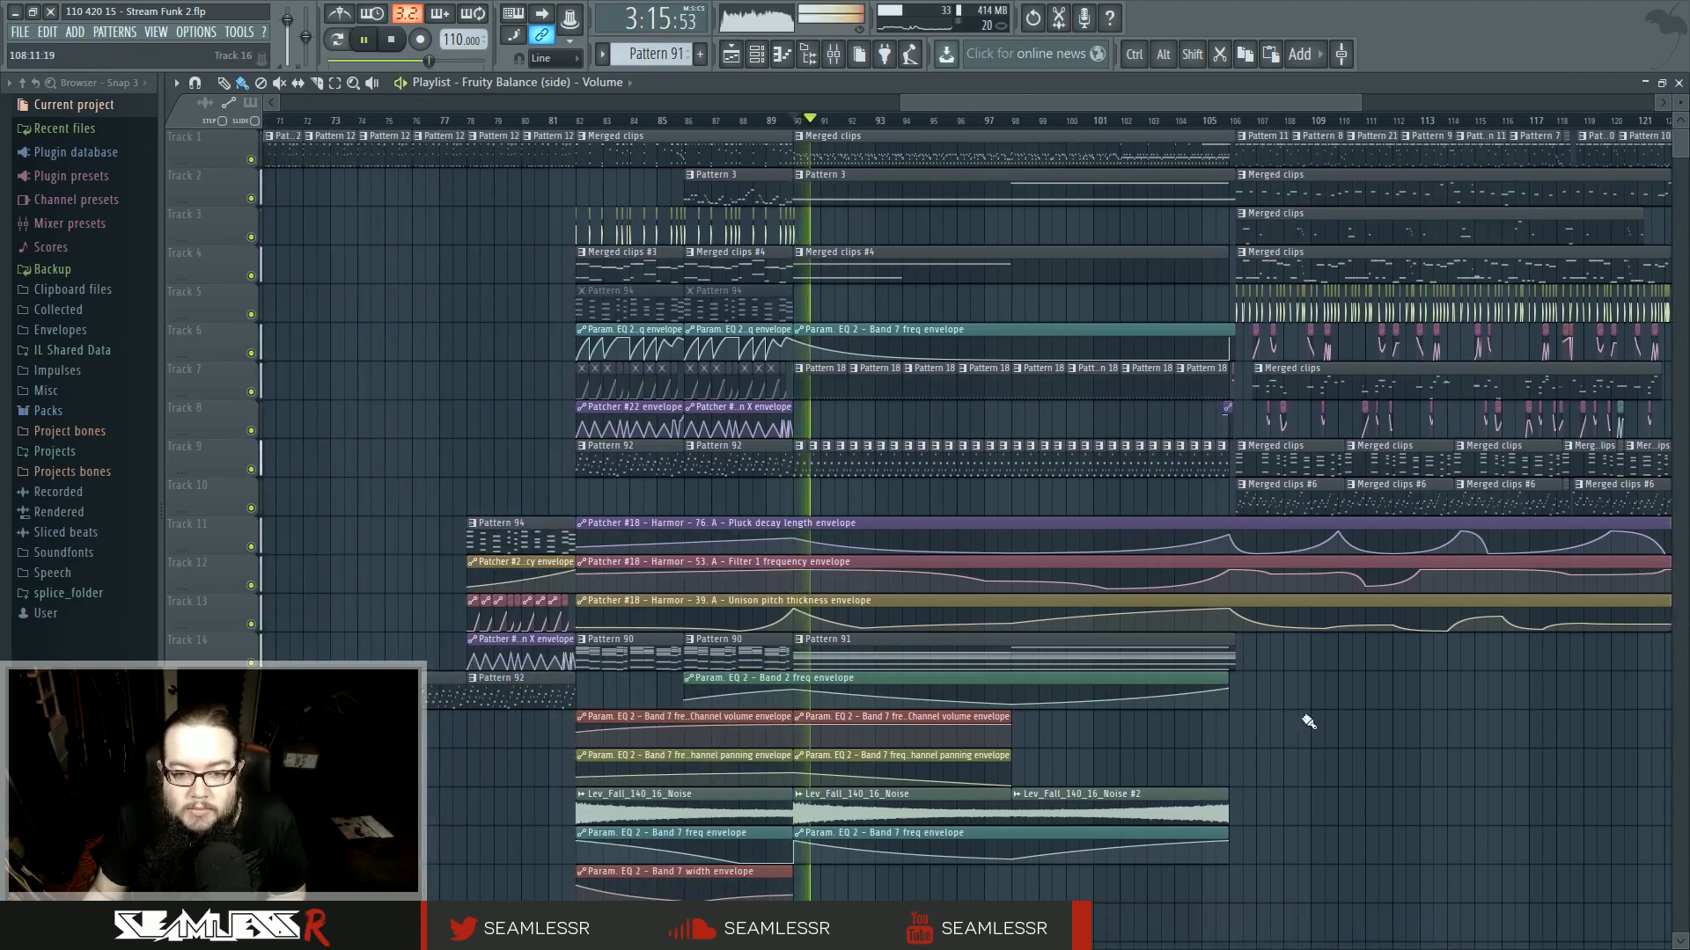
pyautogui.hscroll(3, 1049, 134)
pyautogui.press('space')
pyautogui.hscroll(5, 939, 747)
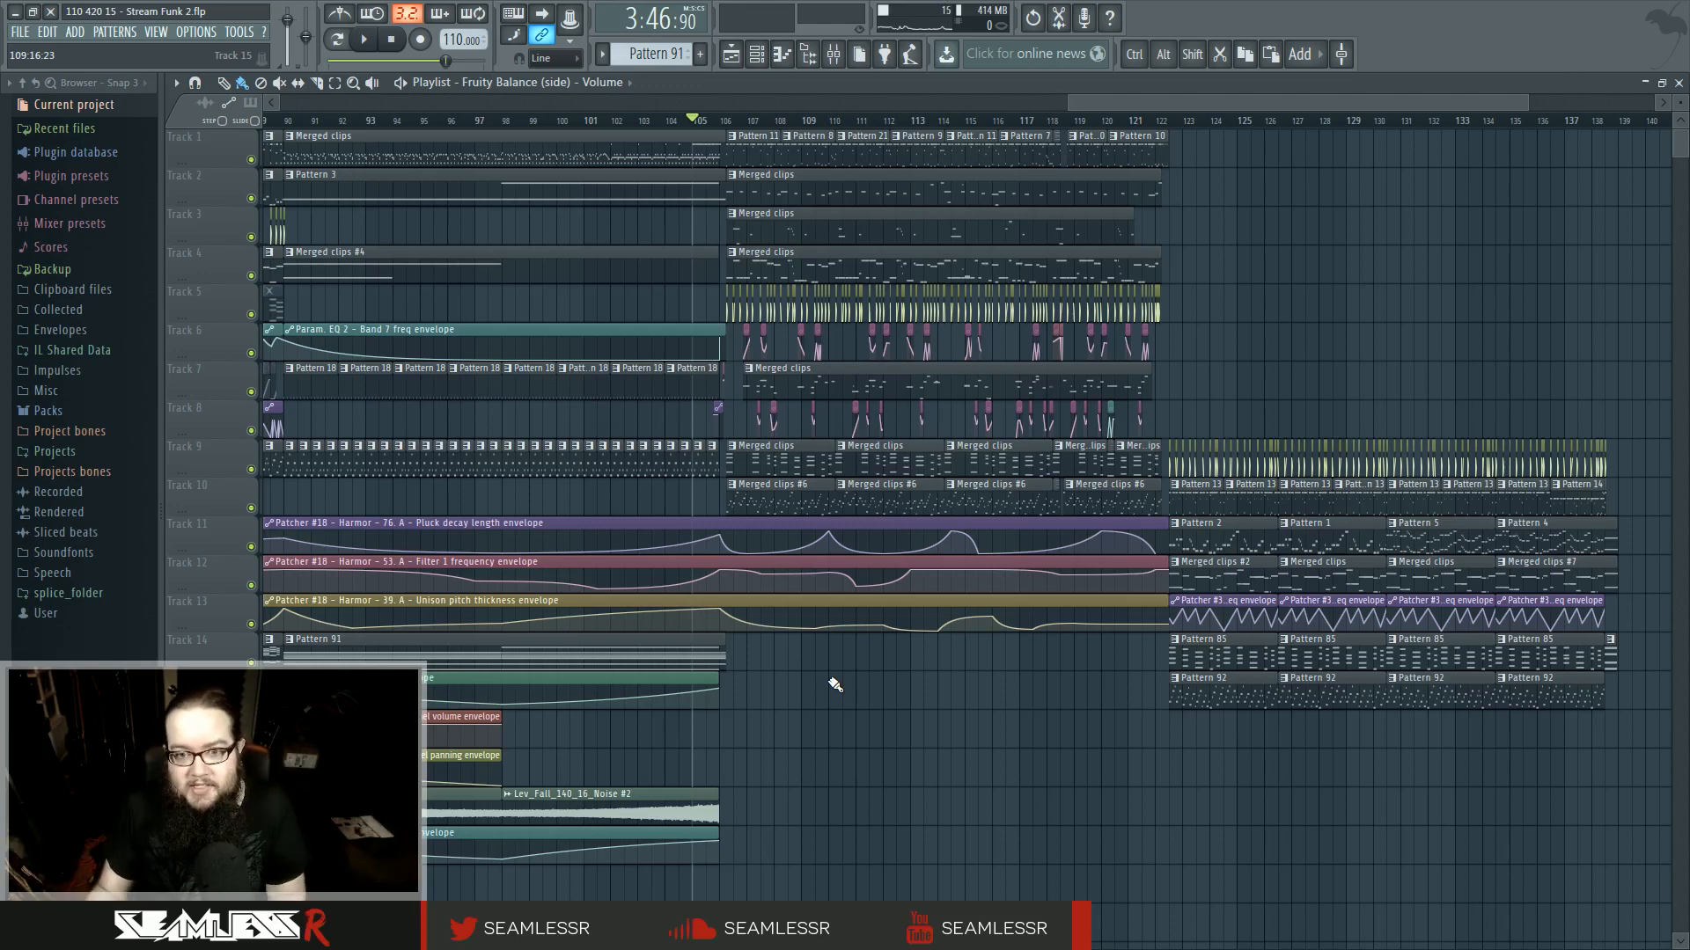
pyautogui.keyDown('ctrl'); pyautogui.scroll(3, 834, 684); pyautogui.keyUp('ctrl')
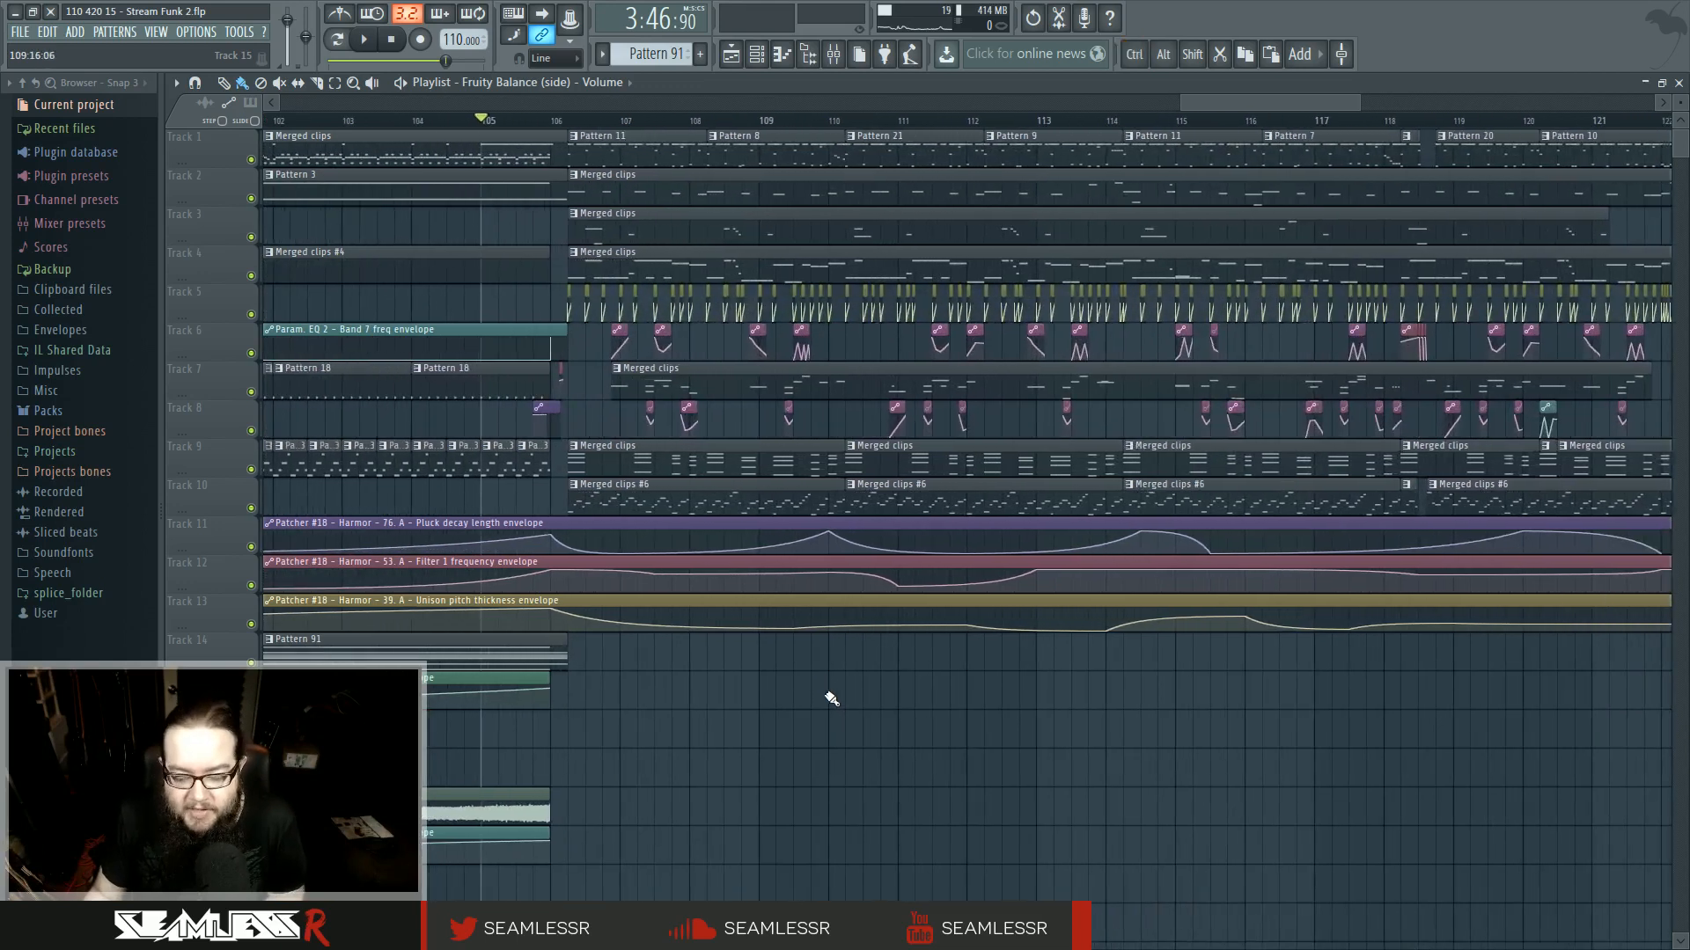
pyautogui.hscroll(-2, 812, 745)
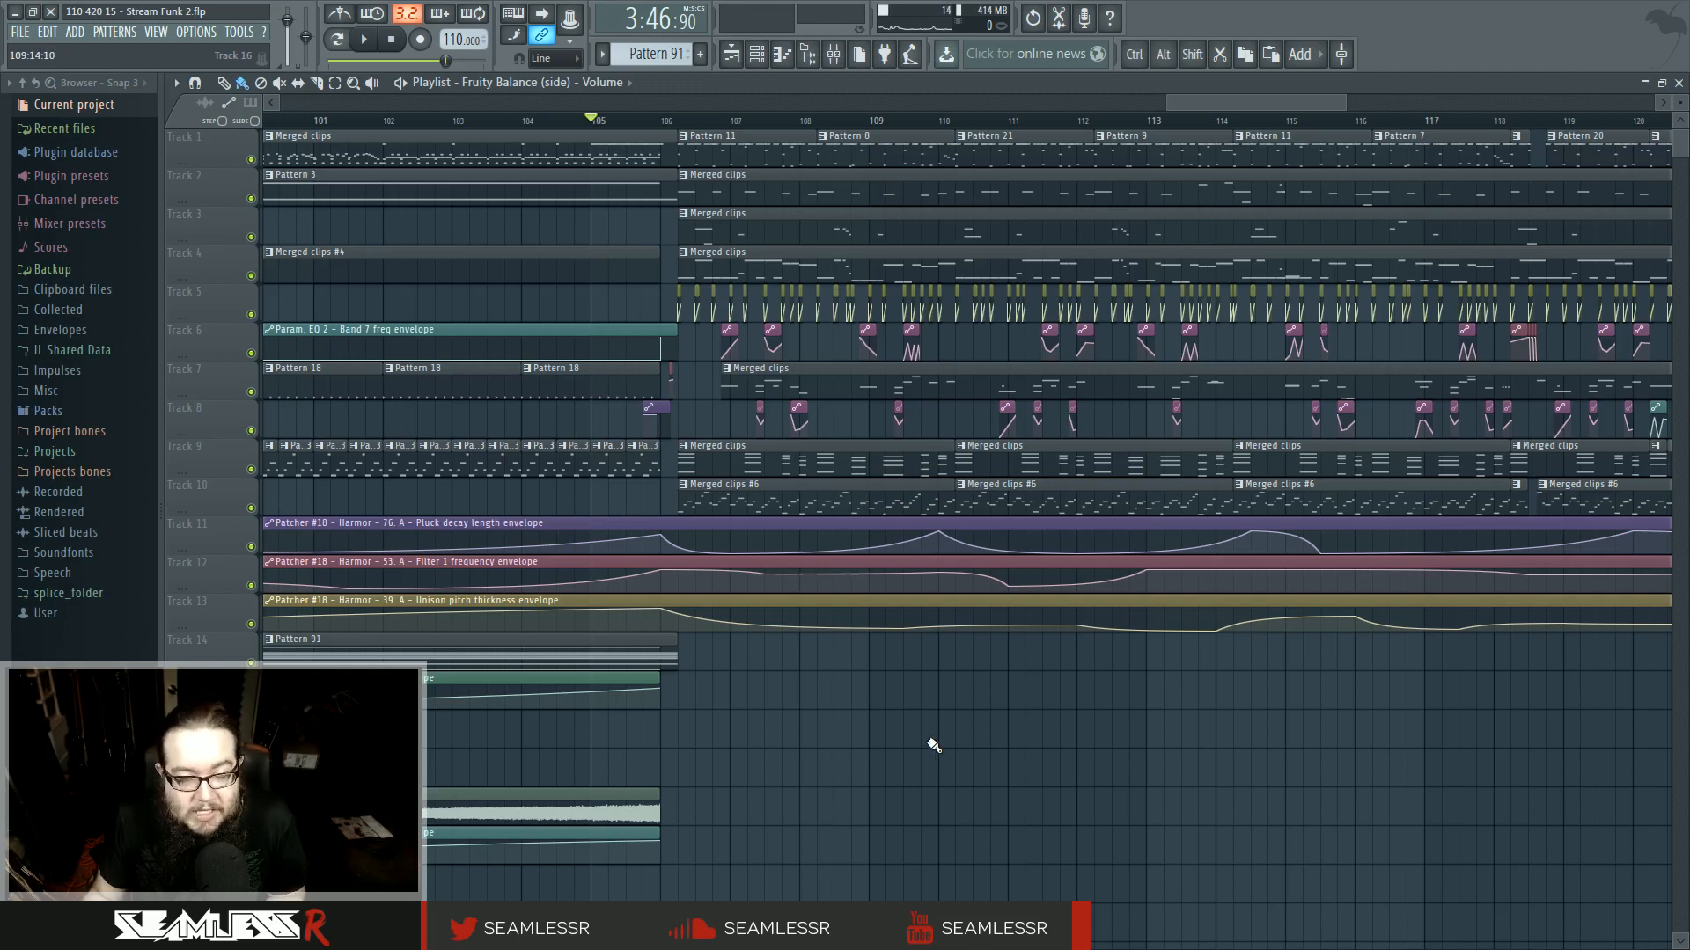
# - Play from bar 106 to hear the transition into the appended section
pyautogui.click(664, 122)
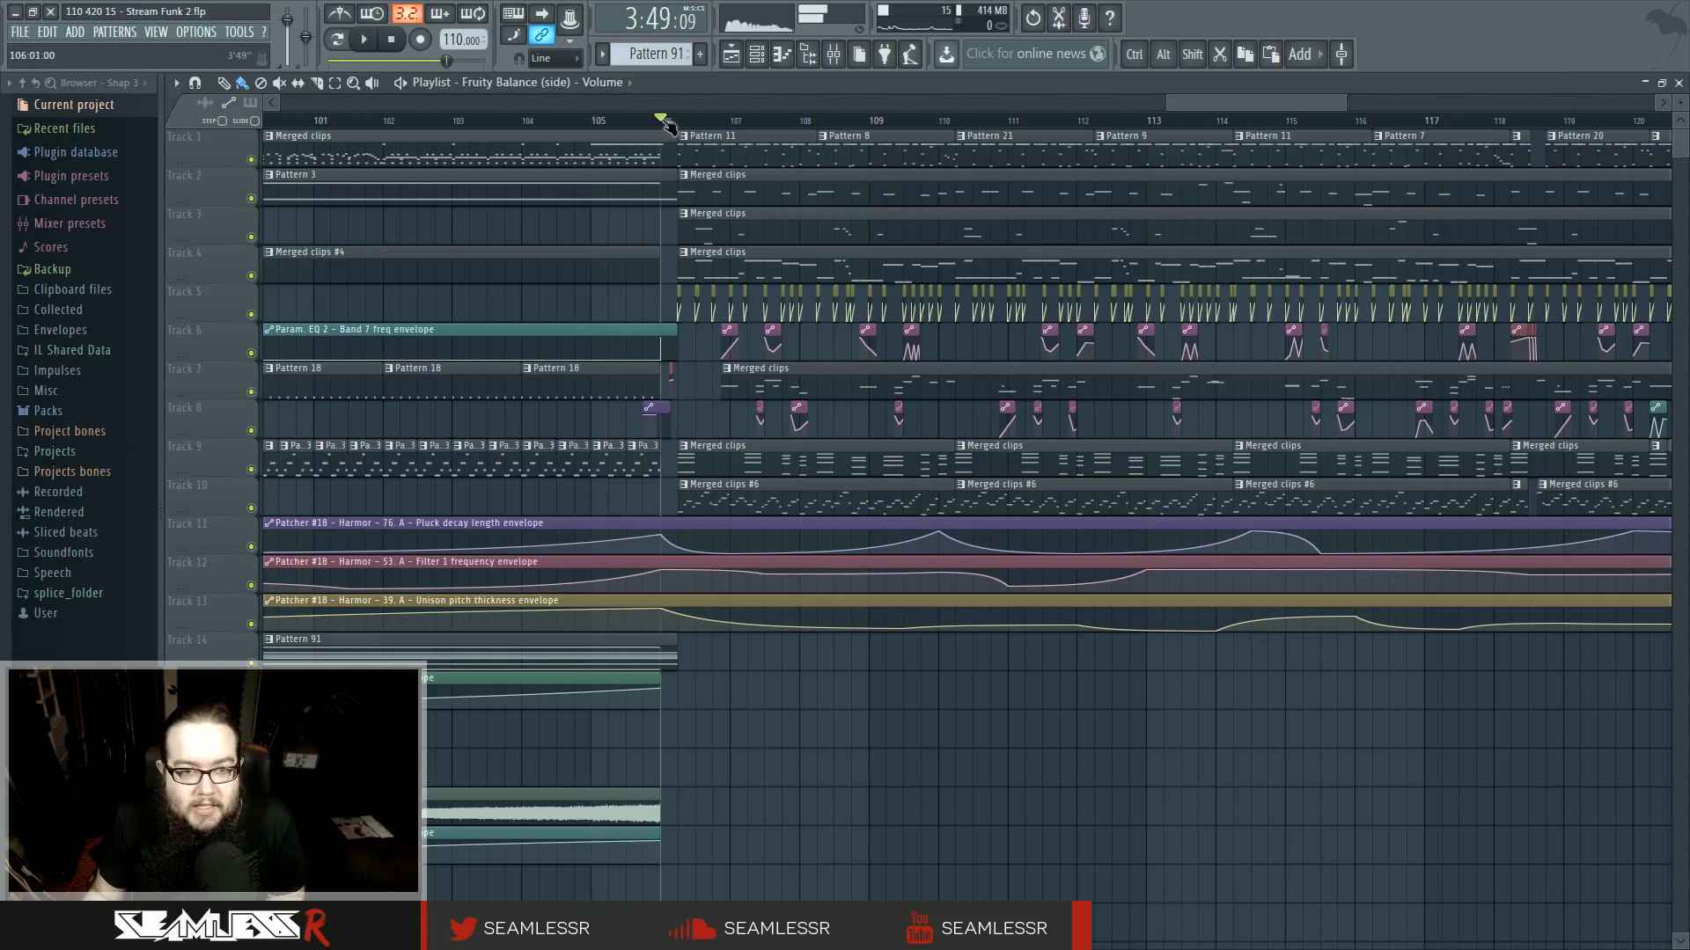
pyautogui.press('space')
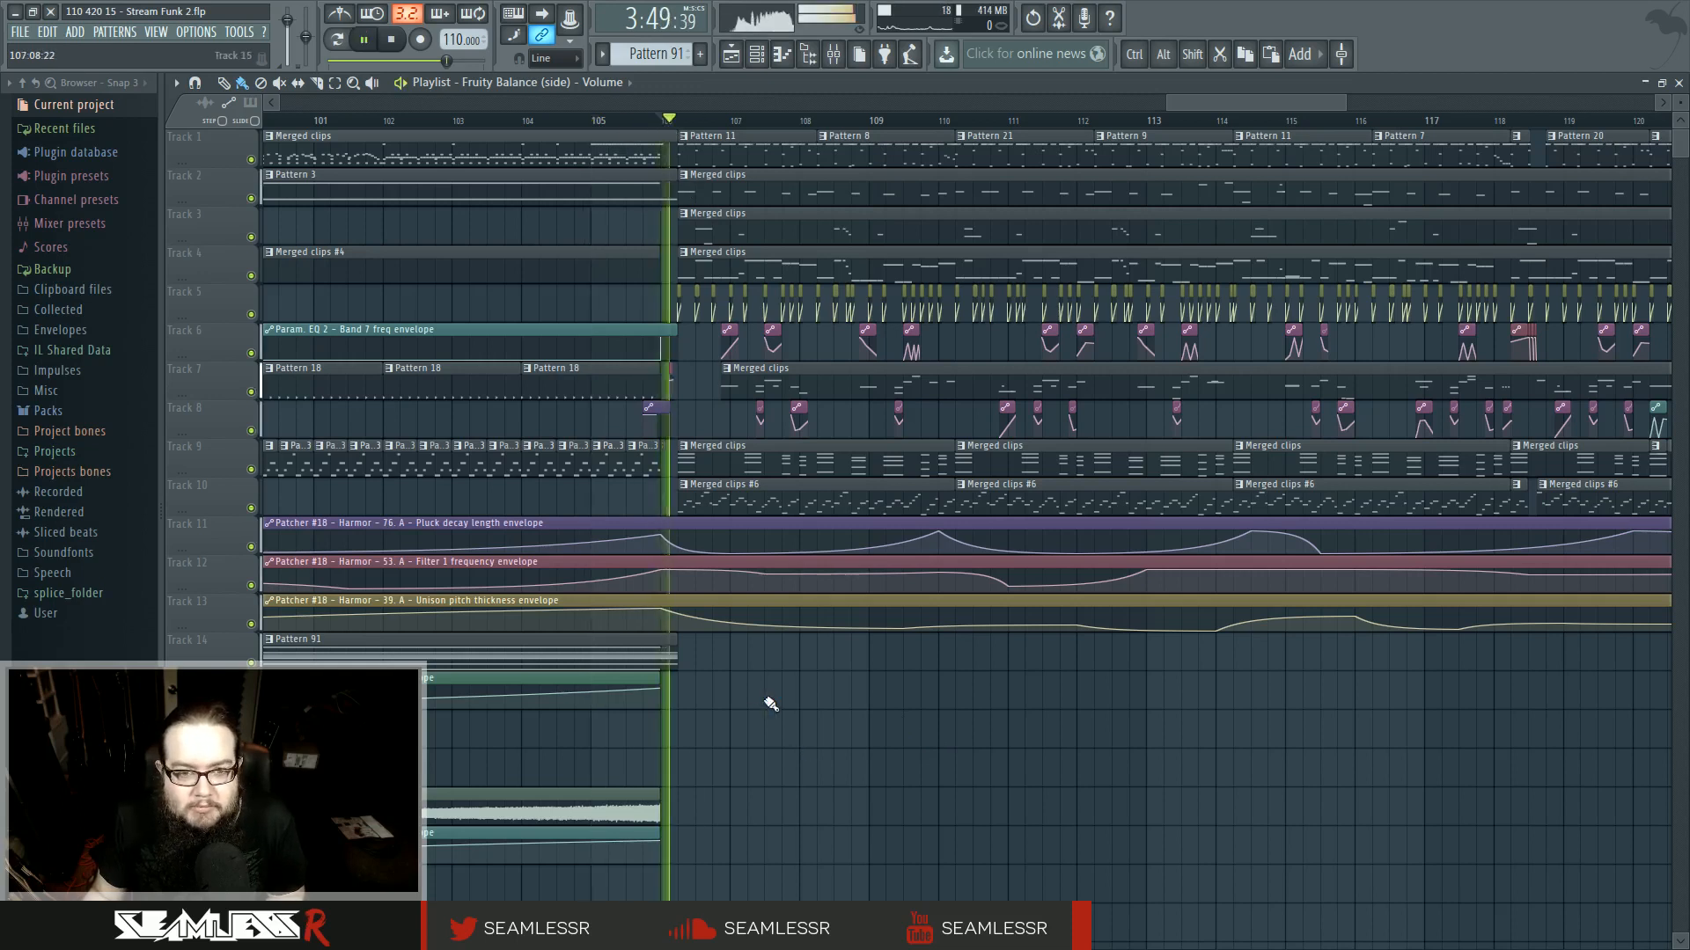
pyautogui.scroll(4, 757, 704)
pyautogui.press('space')
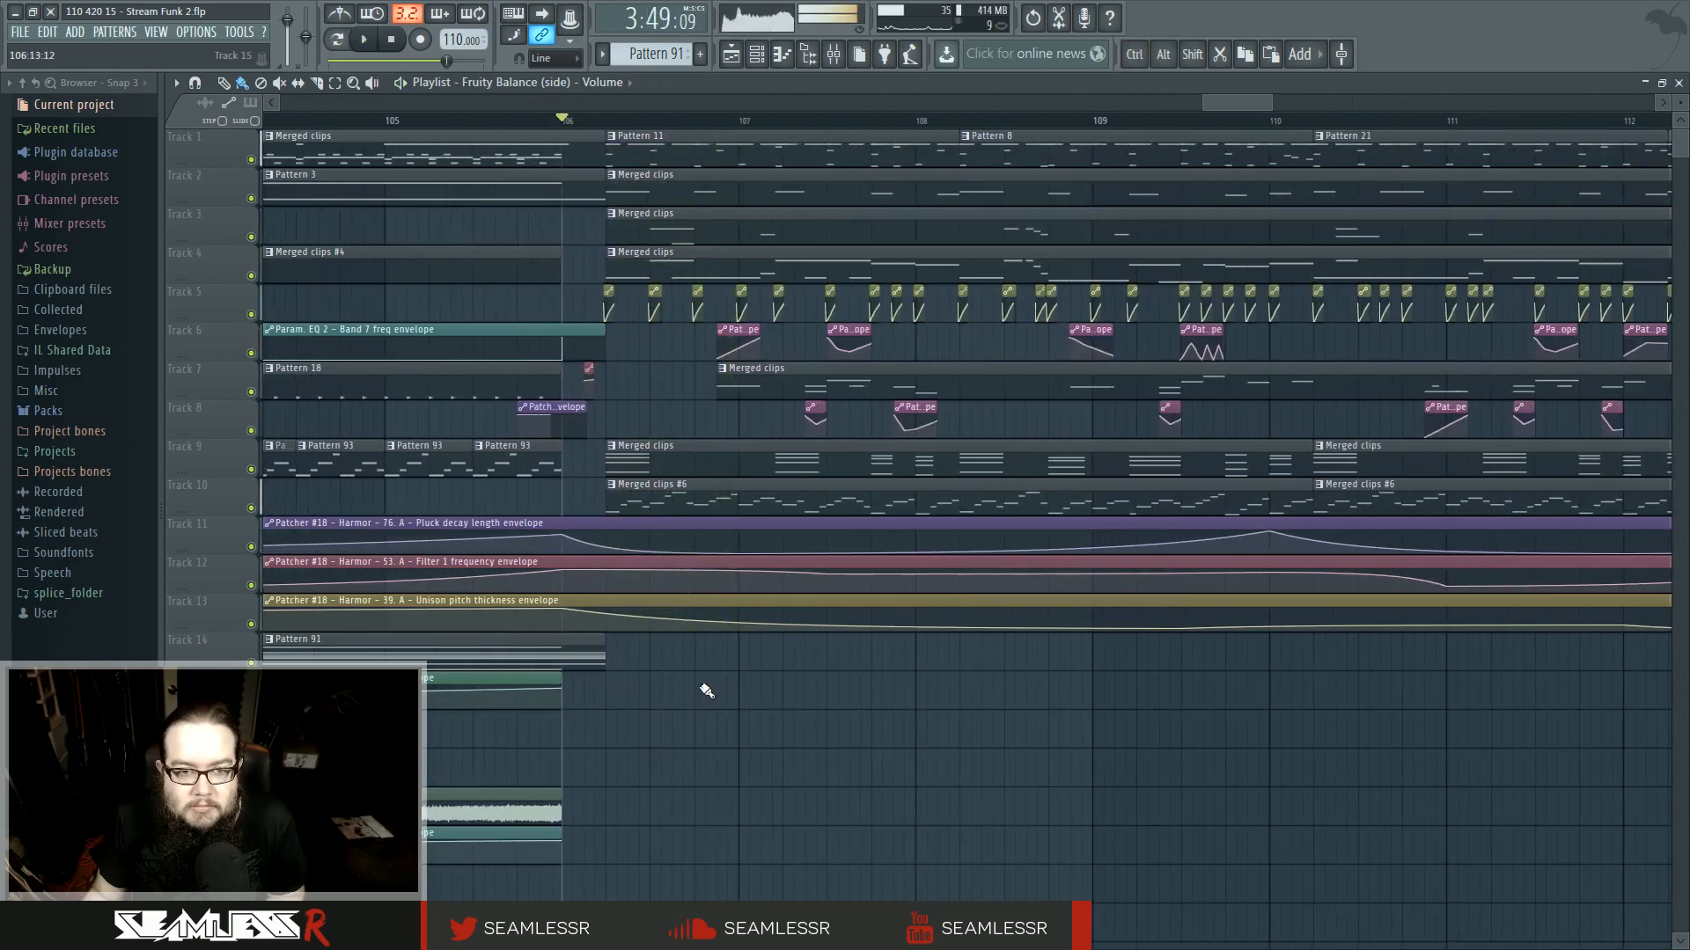
pyautogui.click(286, 121)
pyautogui.press('space')
pyautogui.hscroll(-2, 796, 742)
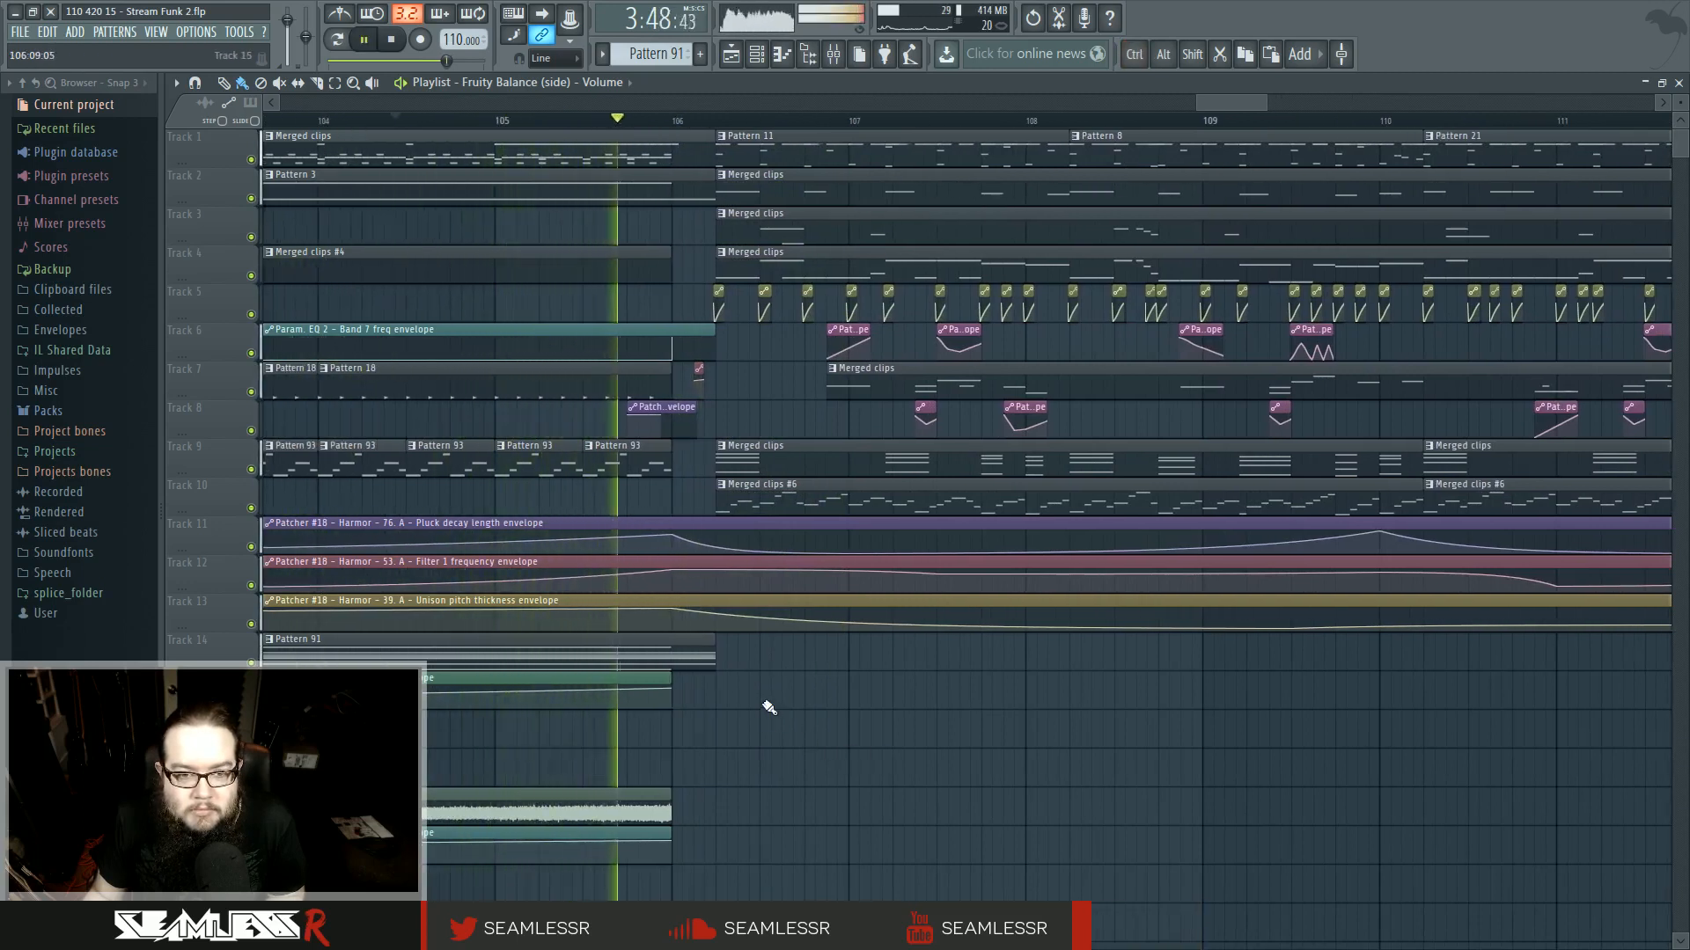
pyautogui.press('space')
# - Slice the three Harmor envelope clips on tracks 11 to 13 at bar 106
pyautogui.keyDown('ctrl'); pyautogui.scroll(-5, 832, 721); pyautogui.keyUp('ctrl')
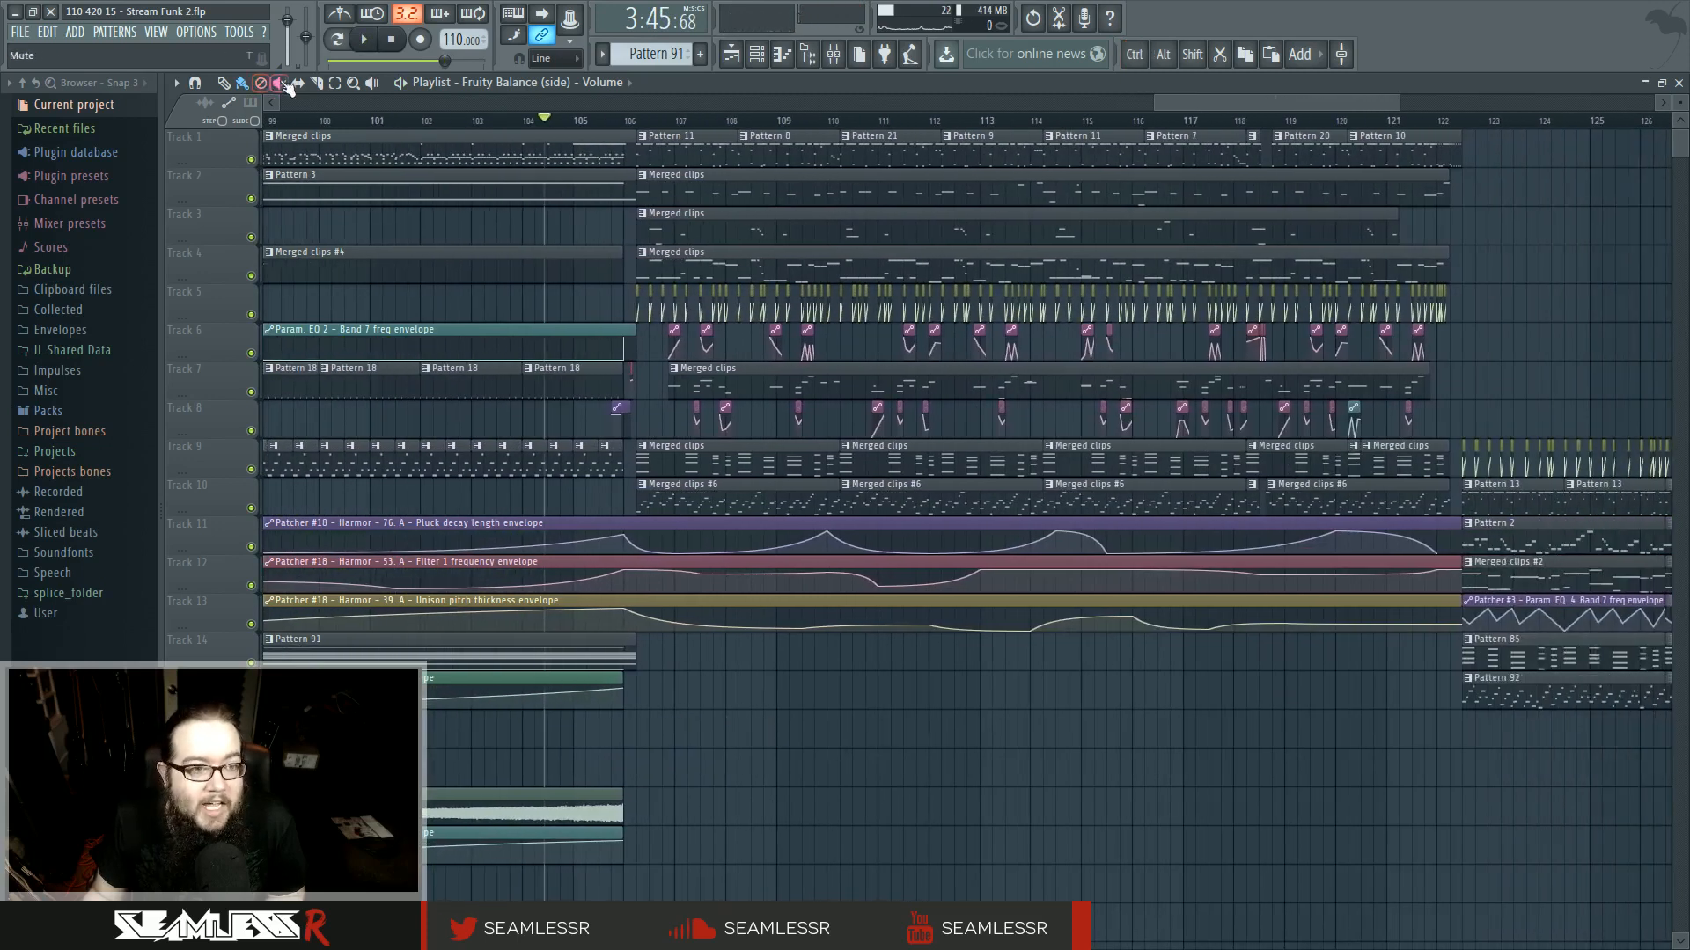
pyautogui.keyDown('ctrl'); pyautogui.scroll(4, 634, 528); pyautogui.keyUp('ctrl')
pyautogui.keyDown('shift'); pyautogui.moveTo(759, 516); pyautogui.dragTo(759, 628); pyautogui.keyUp('shift')
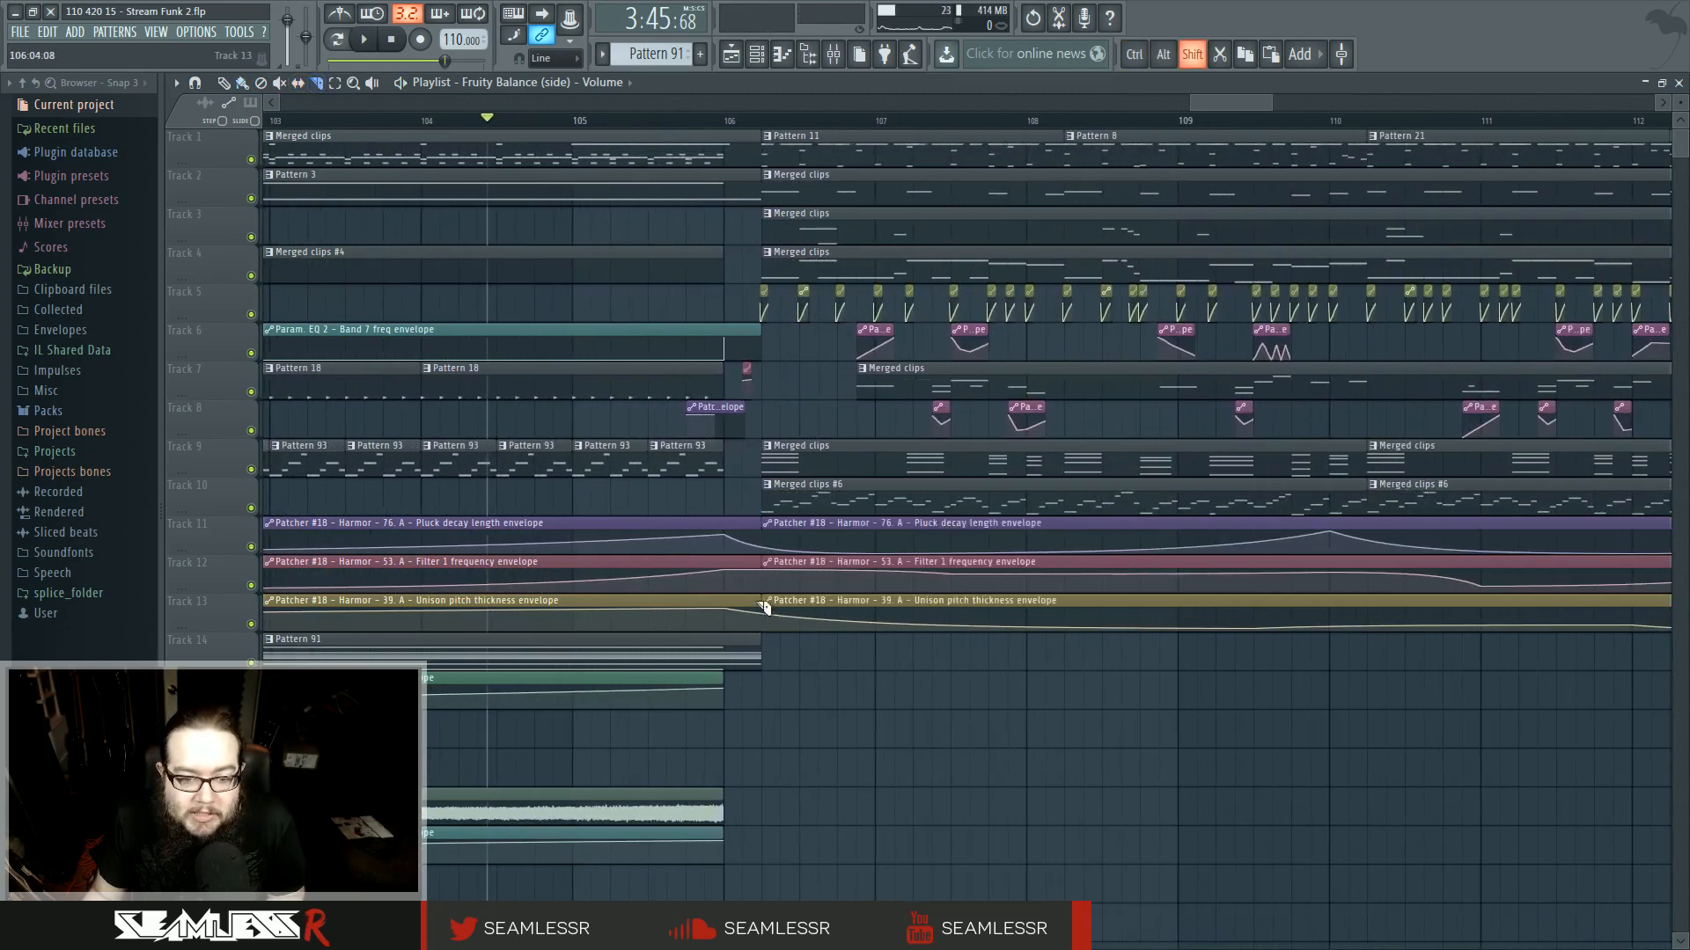
# - Select all clips from bar 106 onwards and shift them about half a bar later
pyautogui.keyDown('ctrl'); pyautogui.scroll(-4, 756, 709); pyautogui.keyUp('ctrl')
pyautogui.keyDown('ctrl'); pyautogui.scroll(-2, 757, 713); pyautogui.keyUp('ctrl')
pyautogui.click(244, 83)
pyautogui.hscroll(5, 490, 490)
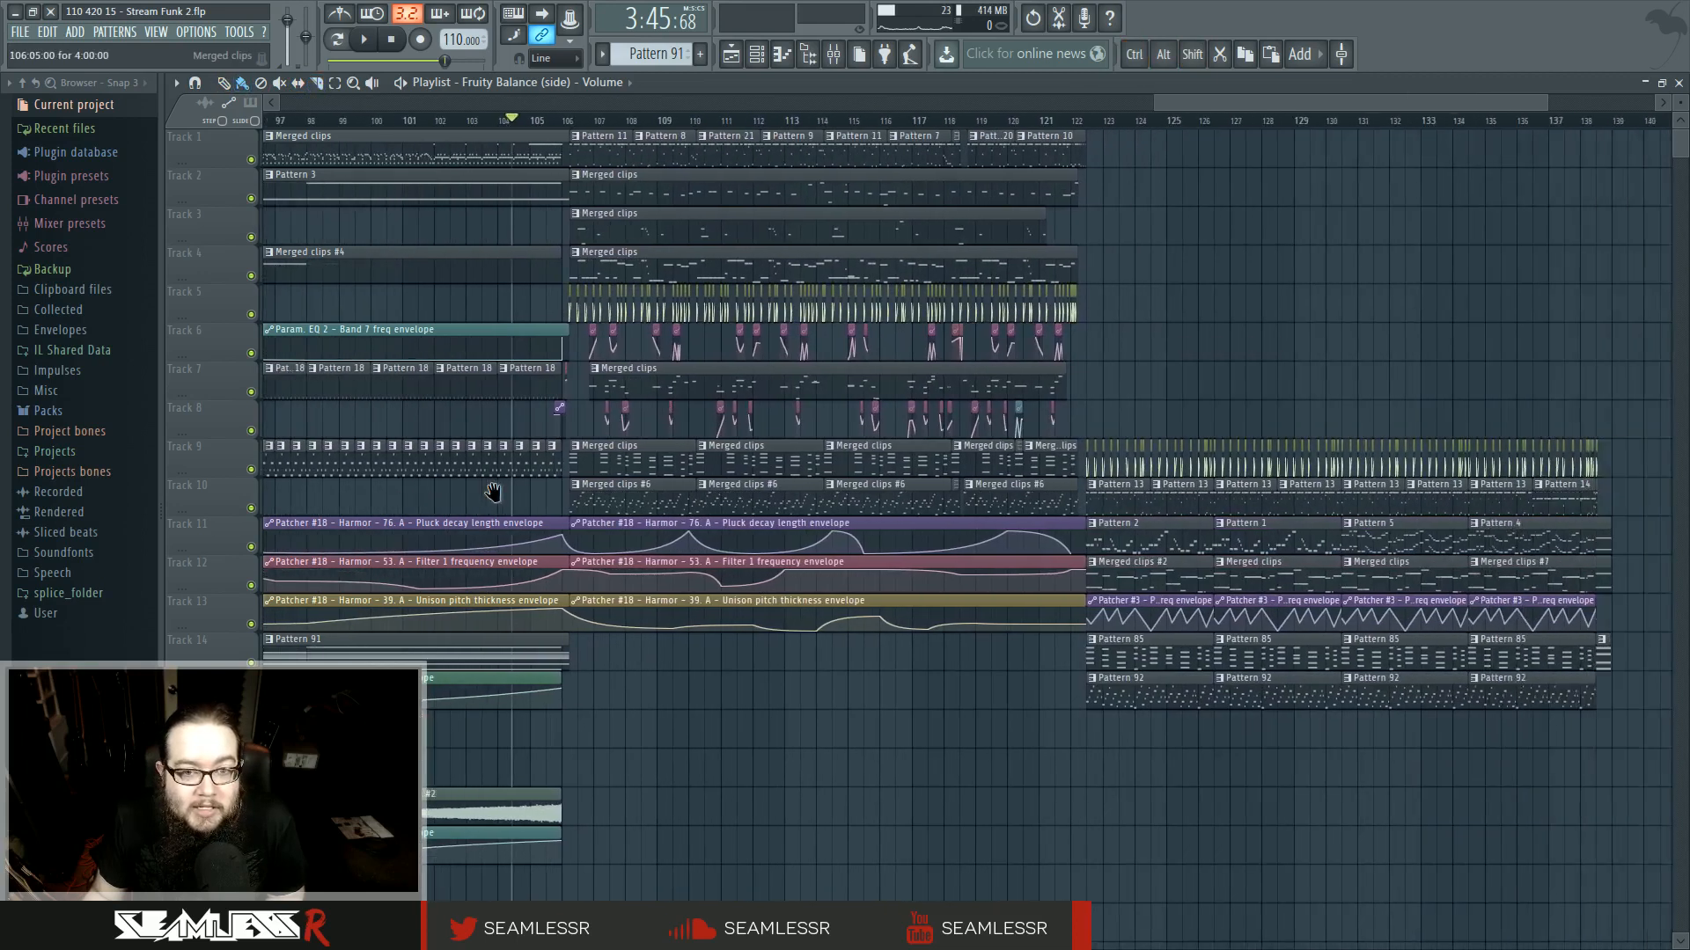
pyautogui.keyDown('ctrl'); pyautogui.moveTo(463, 132); pyautogui.dragTo(1430, 746); pyautogui.keyUp('ctrl')
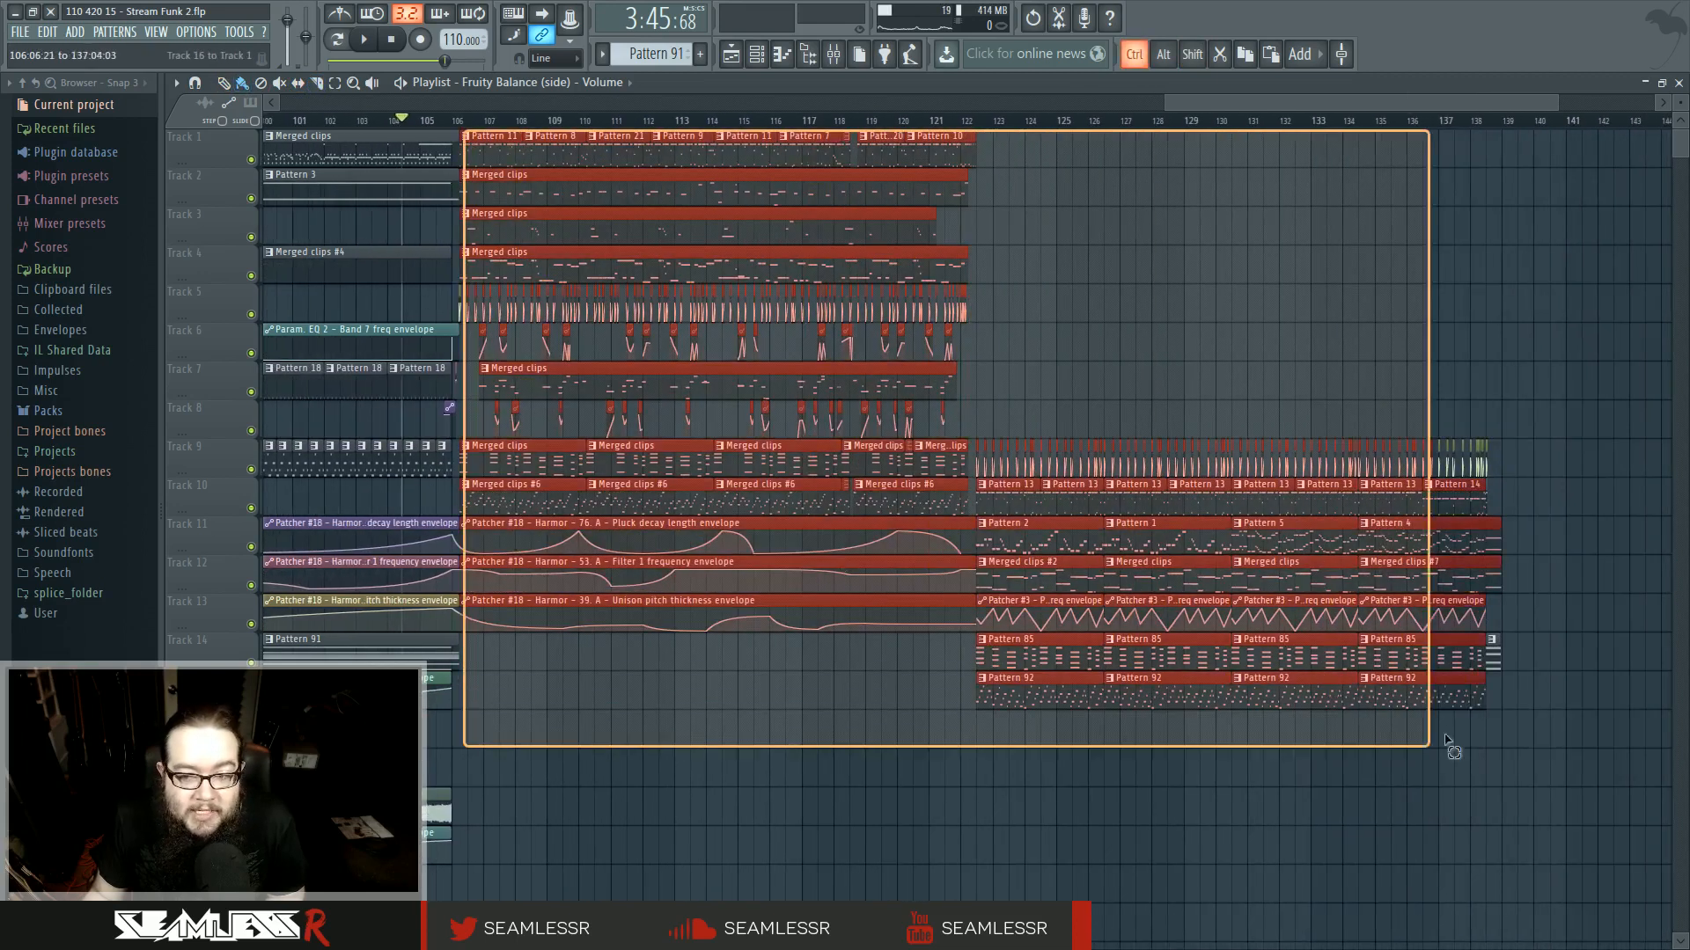
pyautogui.keyDown('ctrl'); pyautogui.scroll(3, 565, 276); pyautogui.keyUp('ctrl')
pyautogui.moveTo(374, 157); pyautogui.dragTo(397, 162)
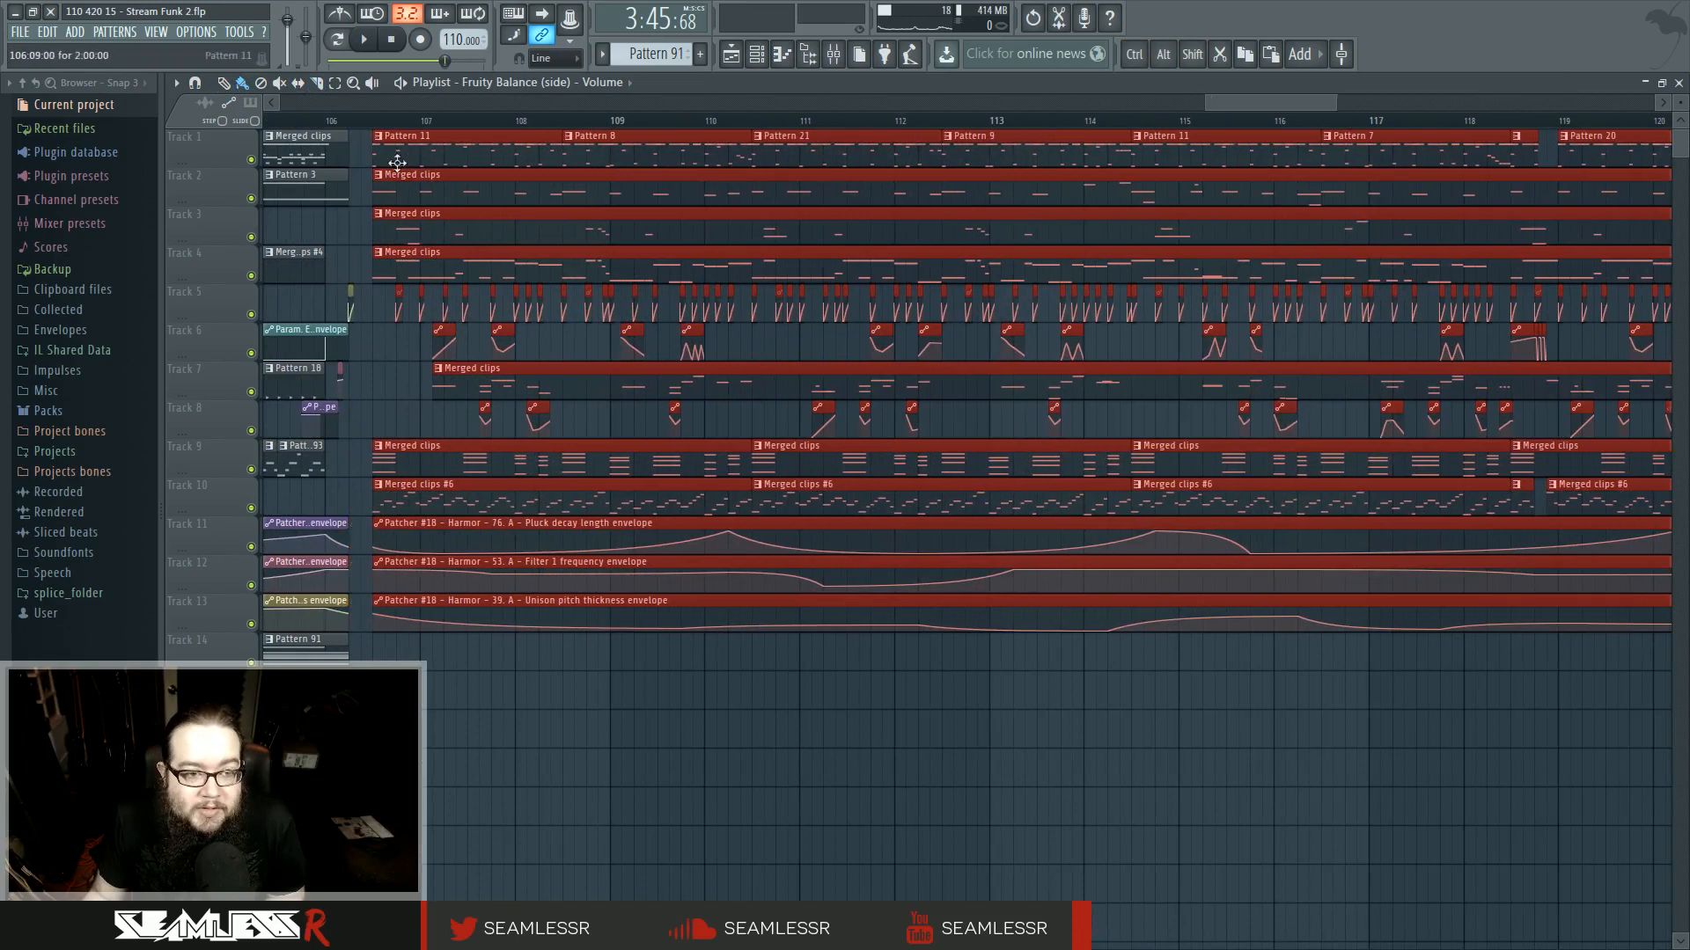
pyautogui.keyDown('ctrl'); pyautogui.click(400, 381); pyautogui.keyUp('ctrl')
pyautogui.moveTo(400, 381); pyautogui.dragTo(782, 453)
# - Make the Pattern 3 clip after bar 90 on track 2 unique so it can be edited separately
pyautogui.keyDown('ctrl'); pyautogui.scroll(3, 748, 369); pyautogui.keyUp('ctrl')
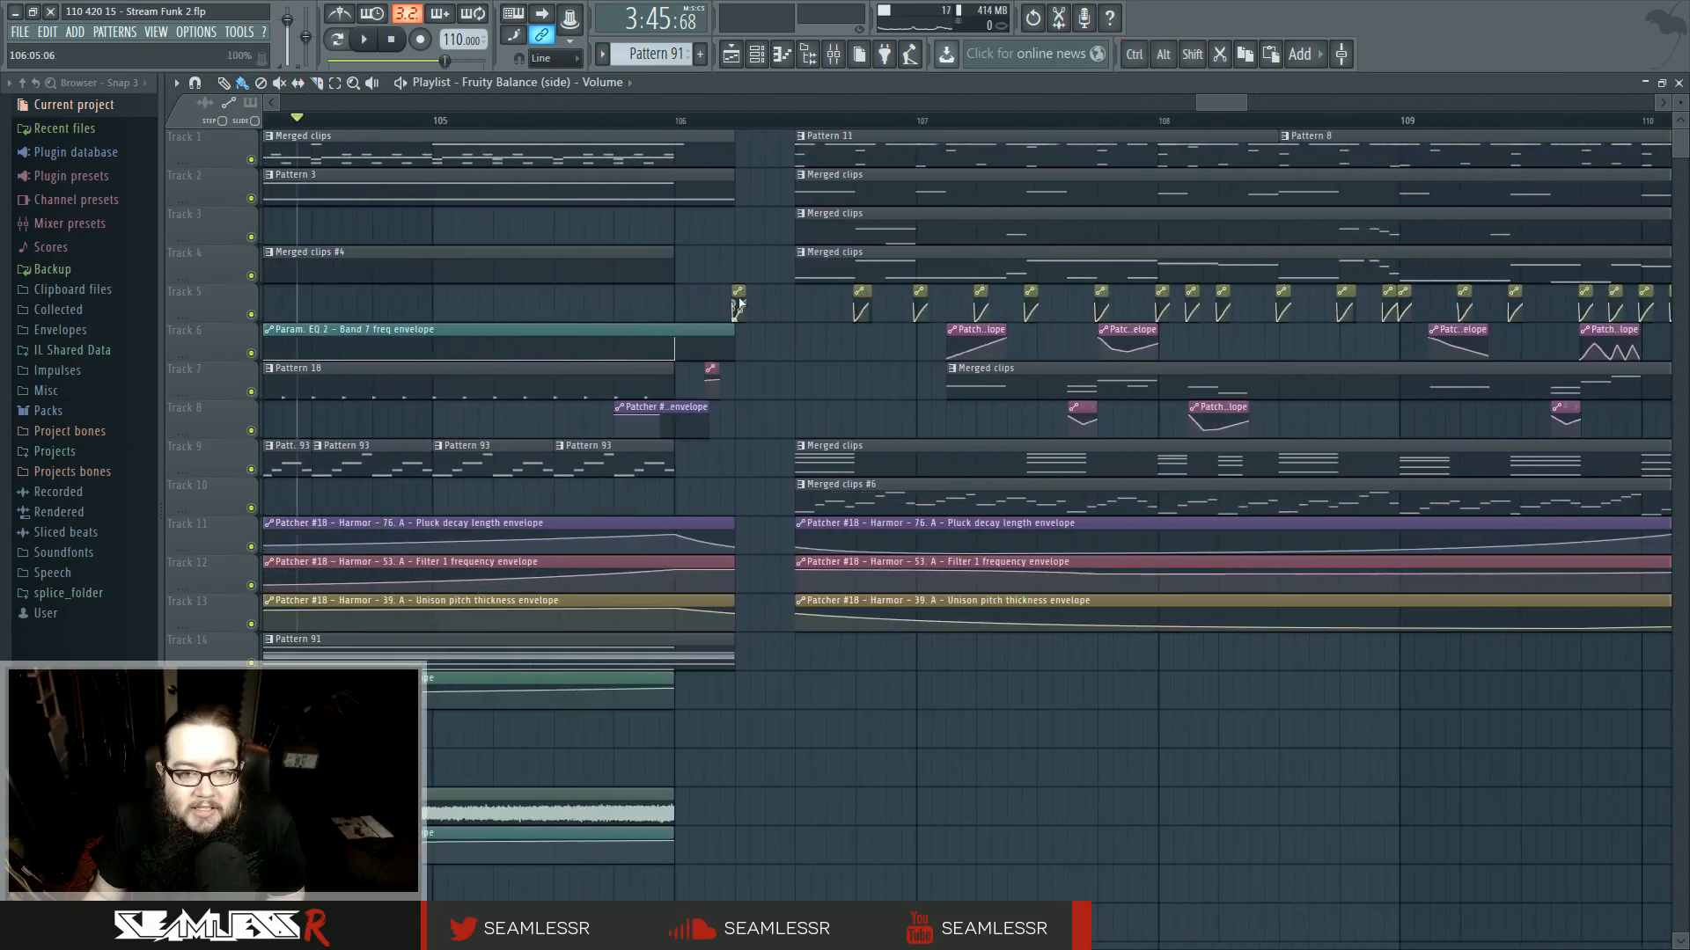
pyautogui.keyDown('ctrl'); pyautogui.scroll(3, 744, 297); pyautogui.keyUp('ctrl')
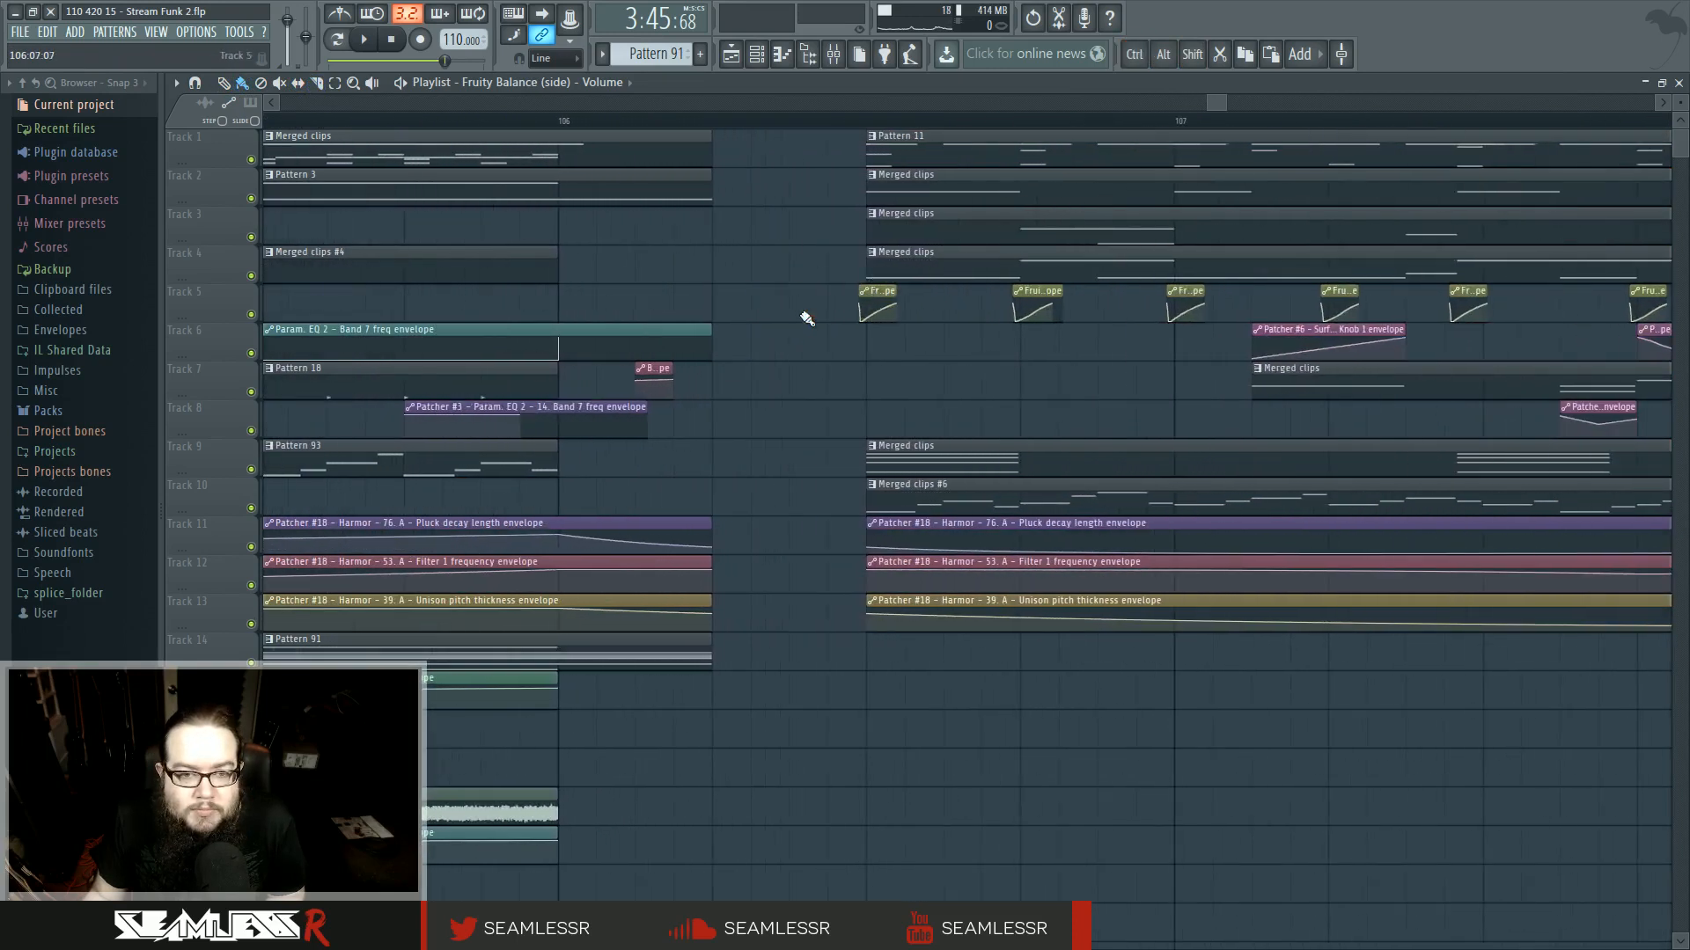
pyautogui.keyDown('ctrl'); pyautogui.scroll(-2, 802, 317); pyautogui.keyUp('ctrl')
pyautogui.keyDown('ctrl'); pyautogui.scroll(-8, 729, 253); pyautogui.keyUp('ctrl')
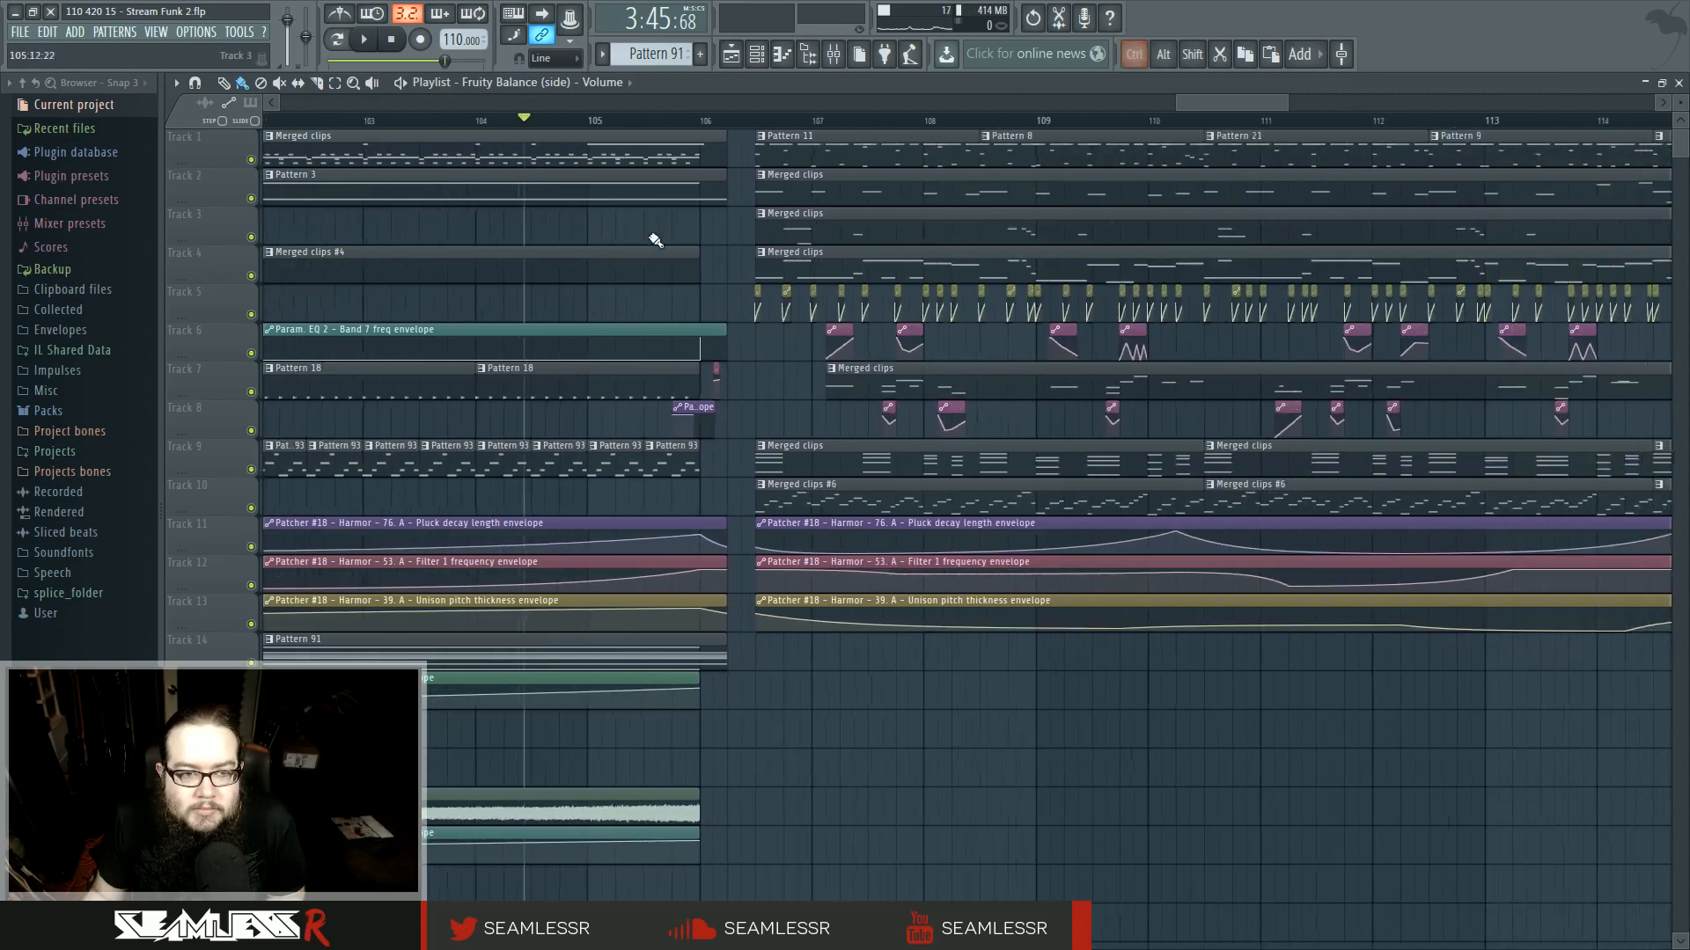
pyautogui.rightClick(506, 179)
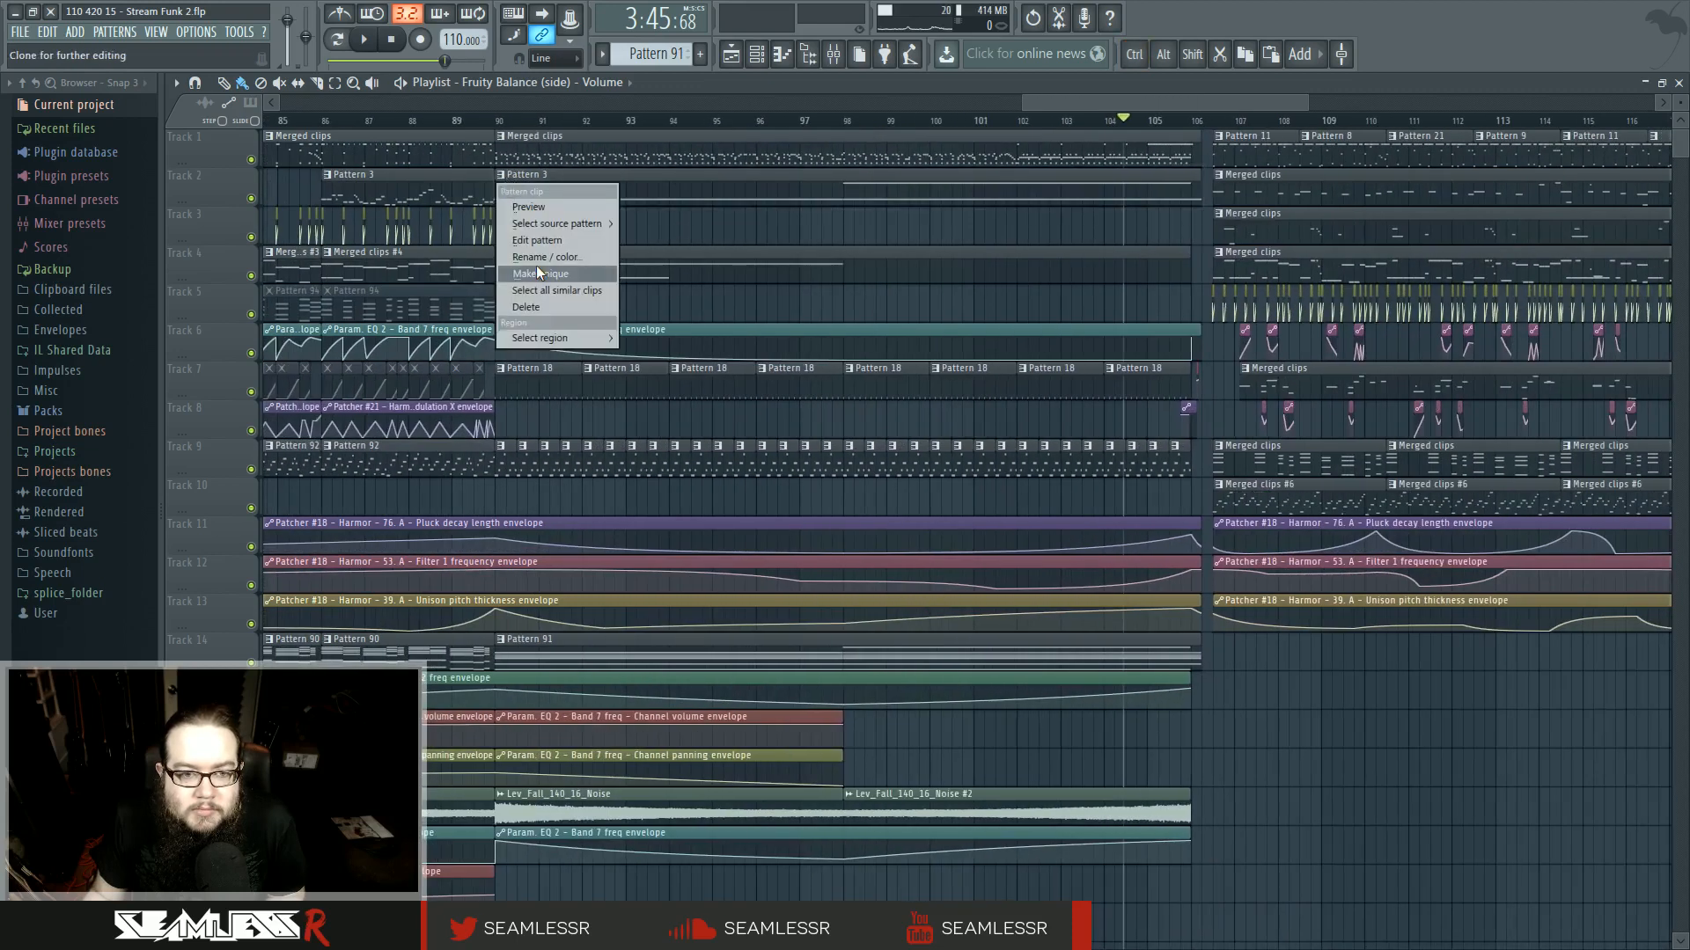
pyautogui.click(541, 257)
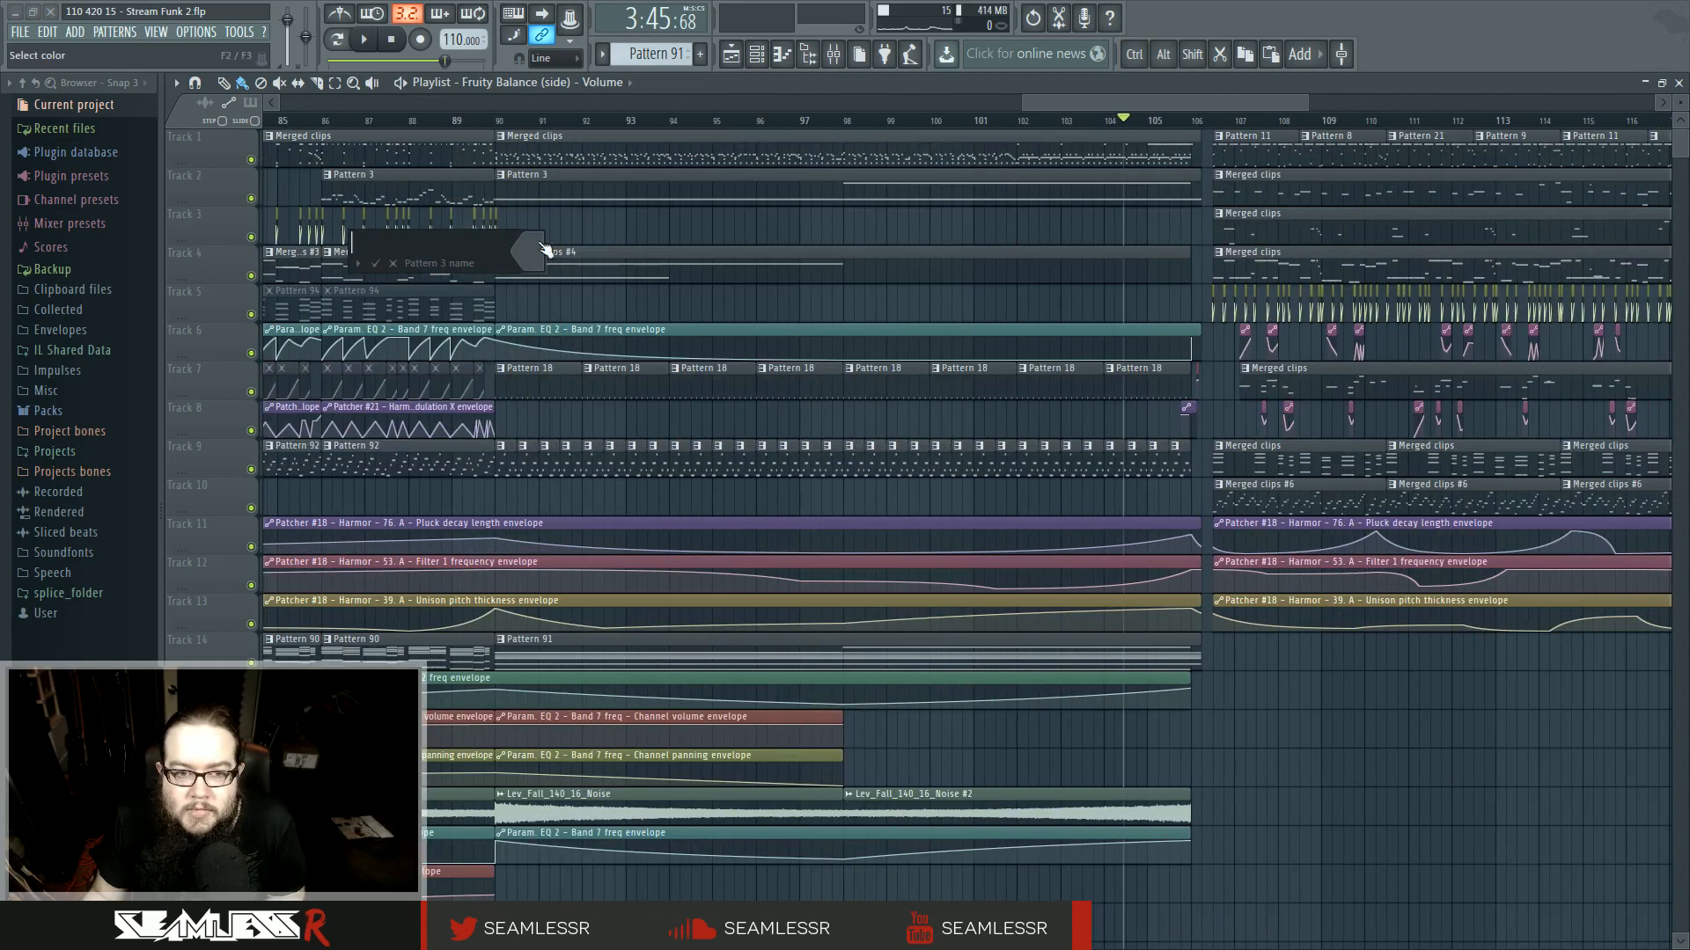
pyautogui.click(392, 264)
pyautogui.rightClick(503, 179)
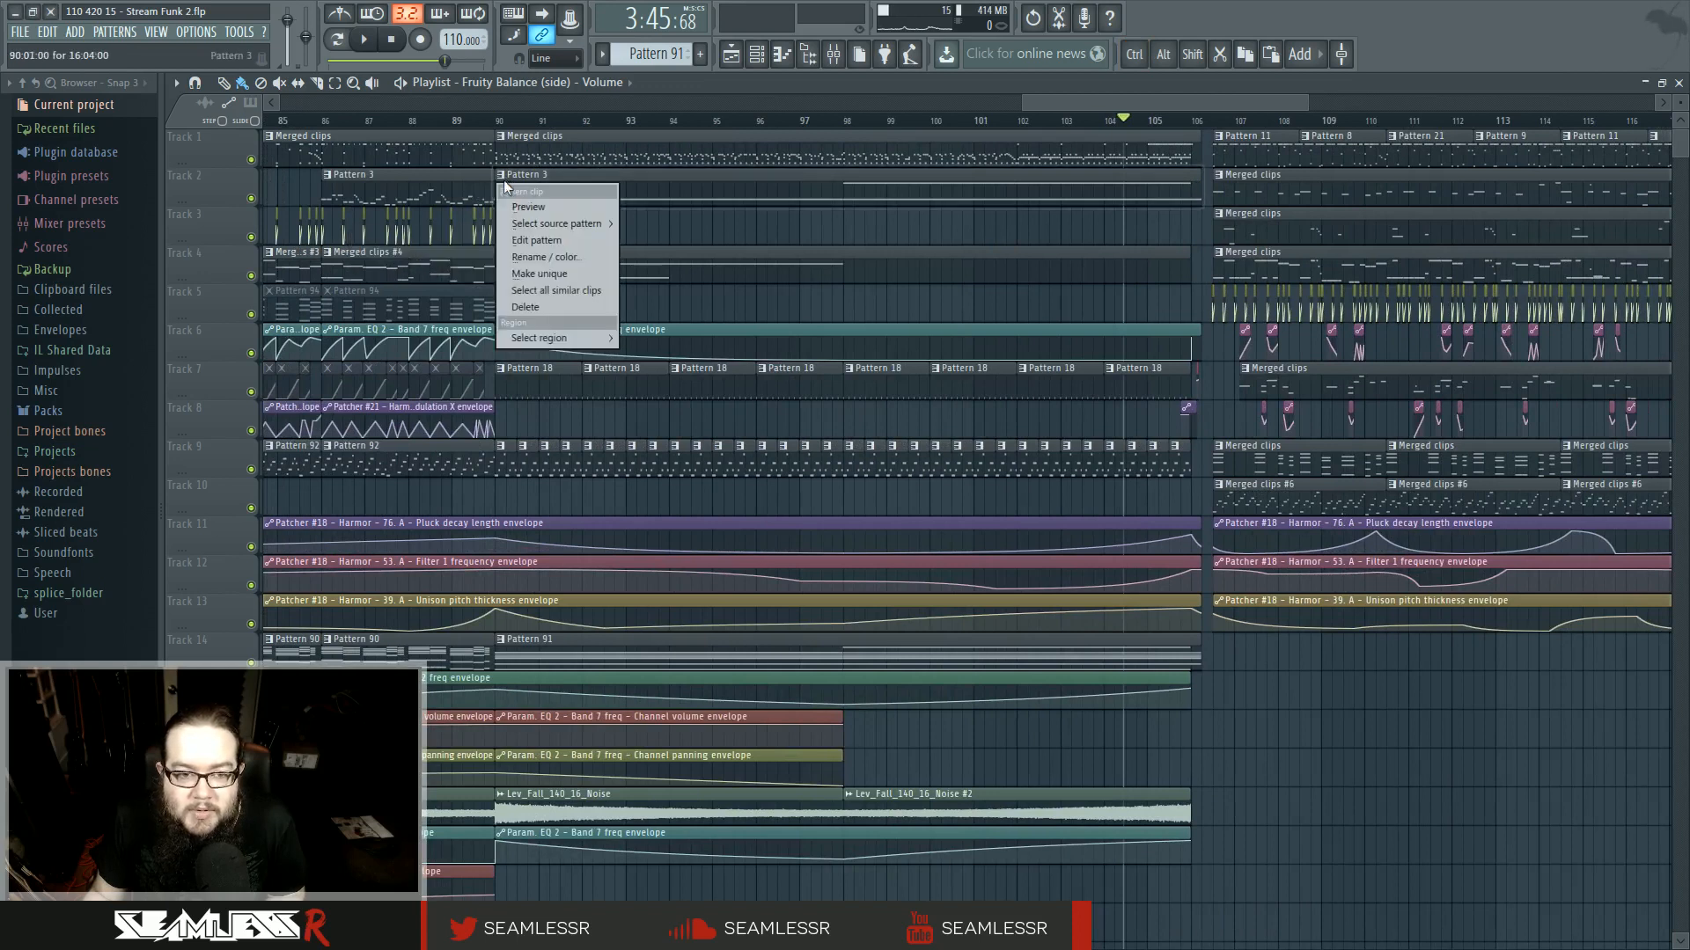
pyautogui.click(544, 261)
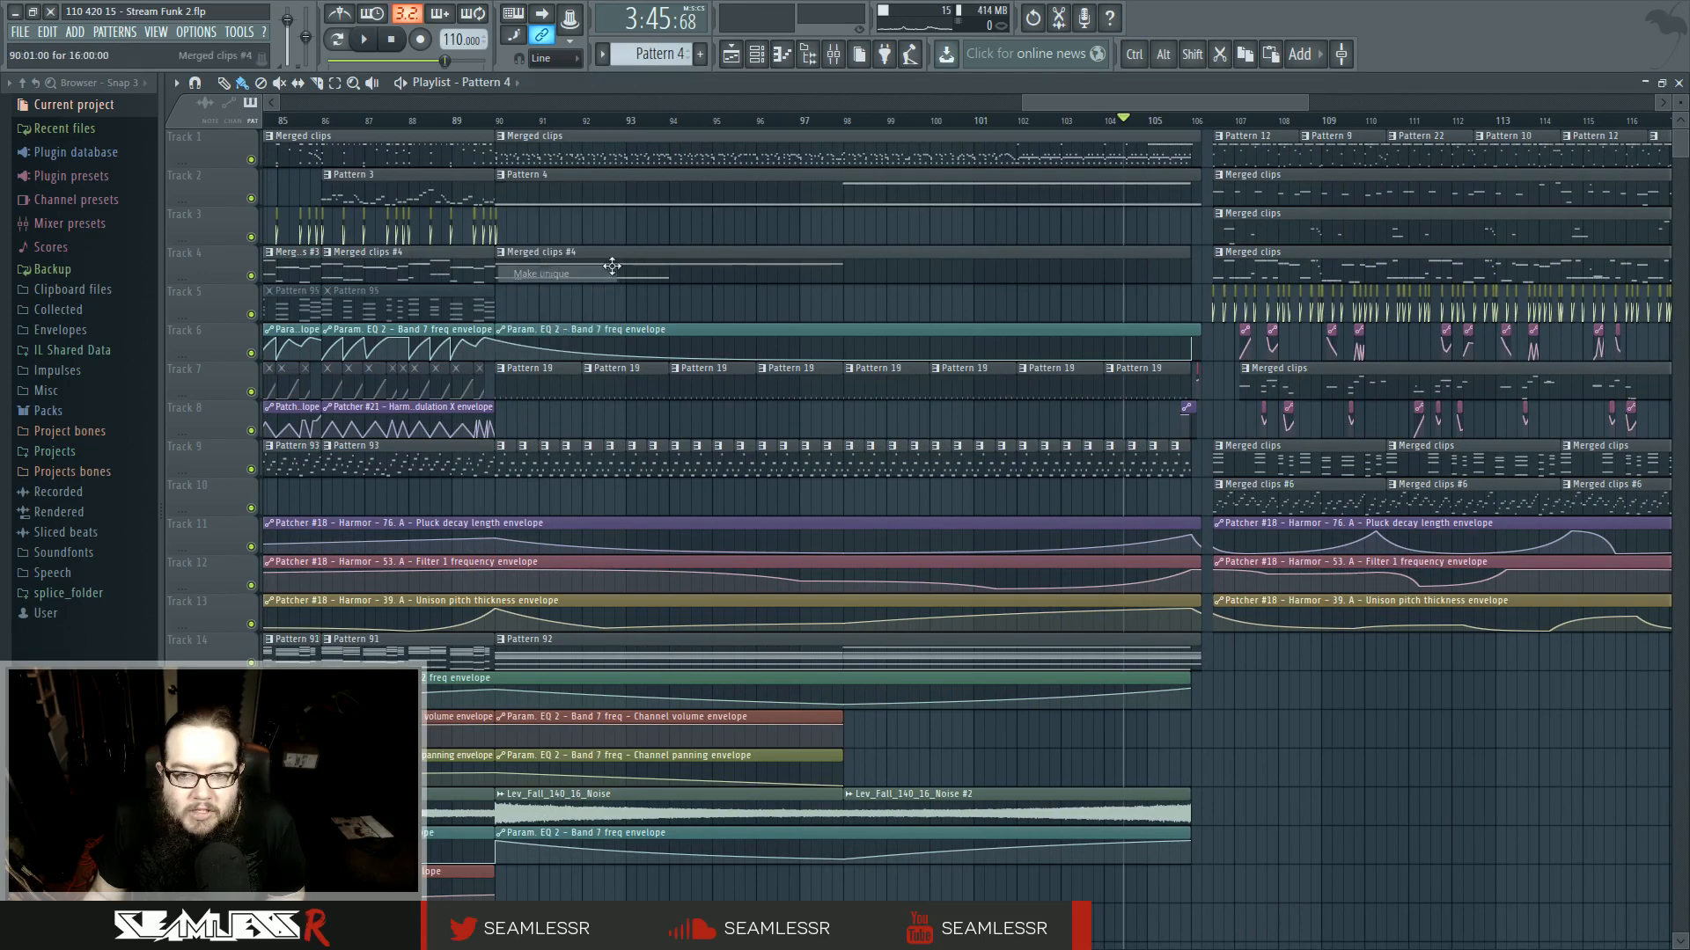
# - Play from bar 105, open the unique Pattern 4 clip in the piano roll and extend its G4 note about half a bar past bar 17
pyautogui.click(1163, 121)
pyautogui.press('space')
pyautogui.doubleClick(1181, 198)
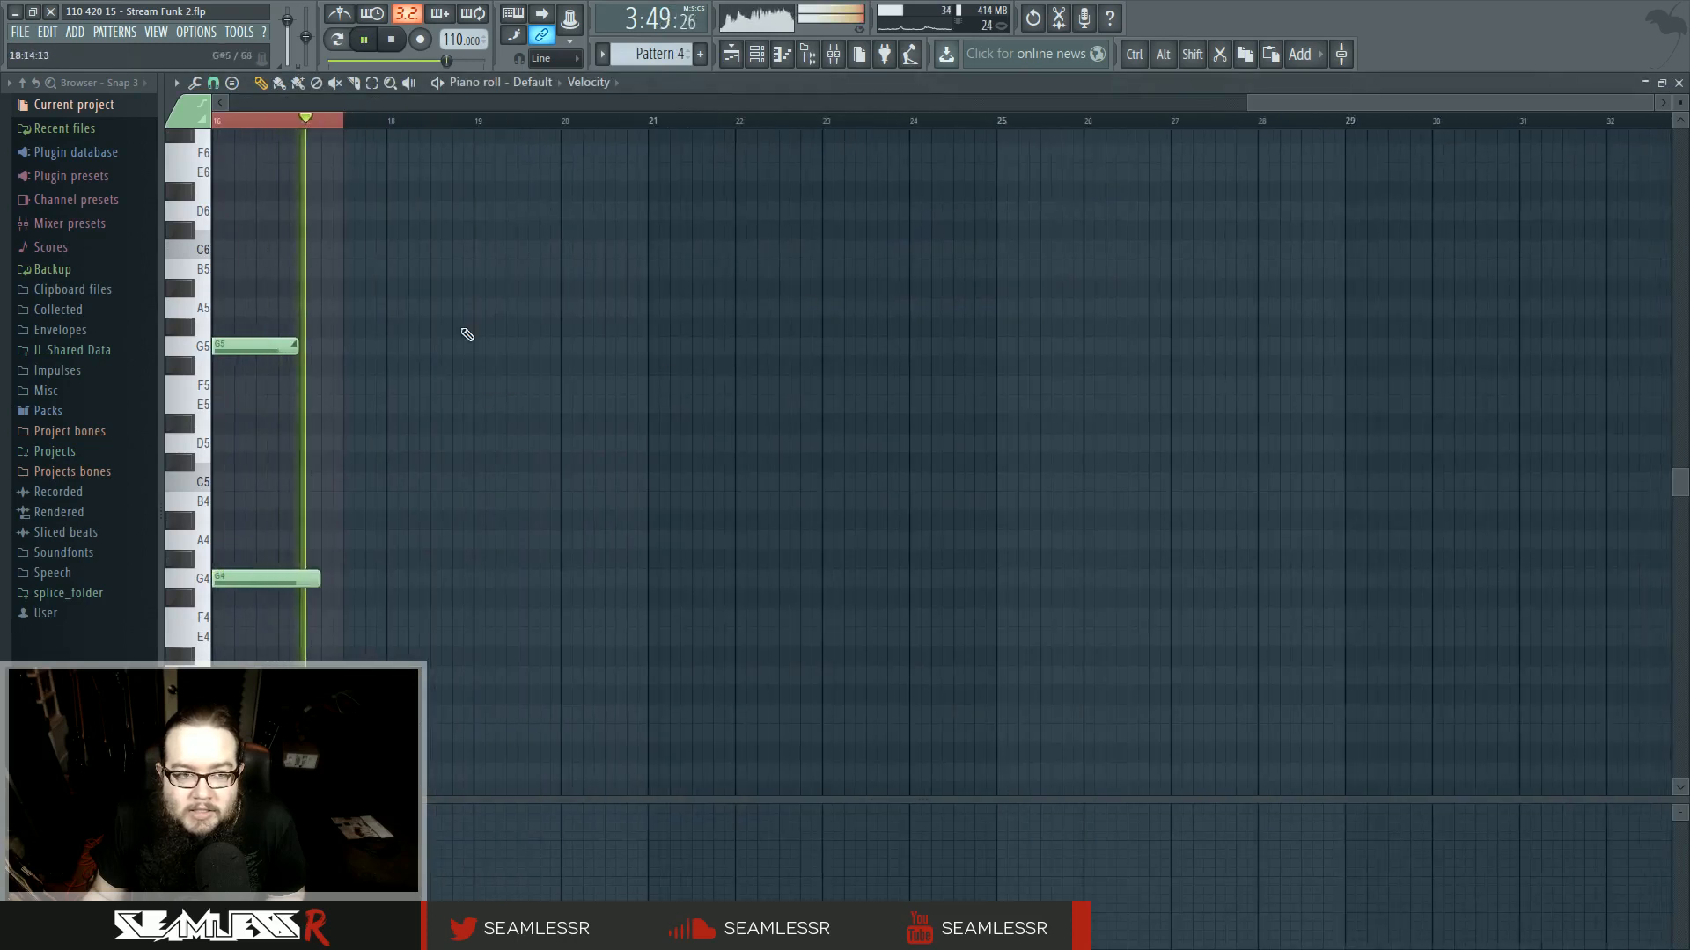
pyautogui.press('space')
pyautogui.press('space')
pyautogui.scroll(3, 271, 450)
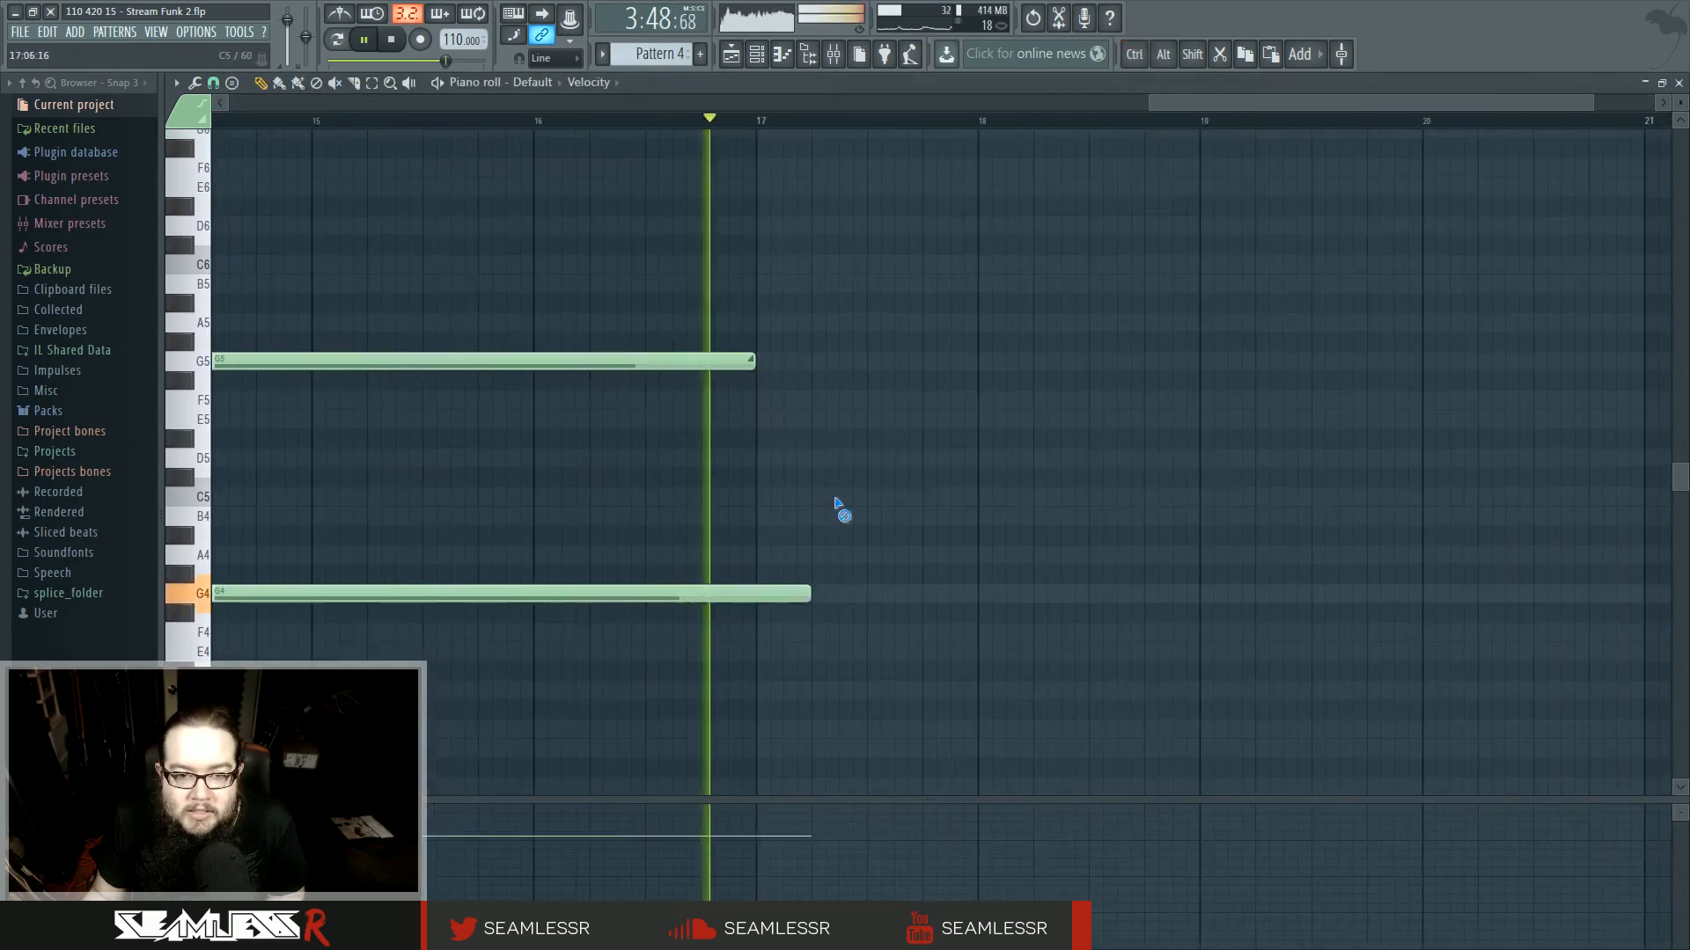
pyautogui.moveTo(807, 596); pyautogui.dragTo(866, 599)
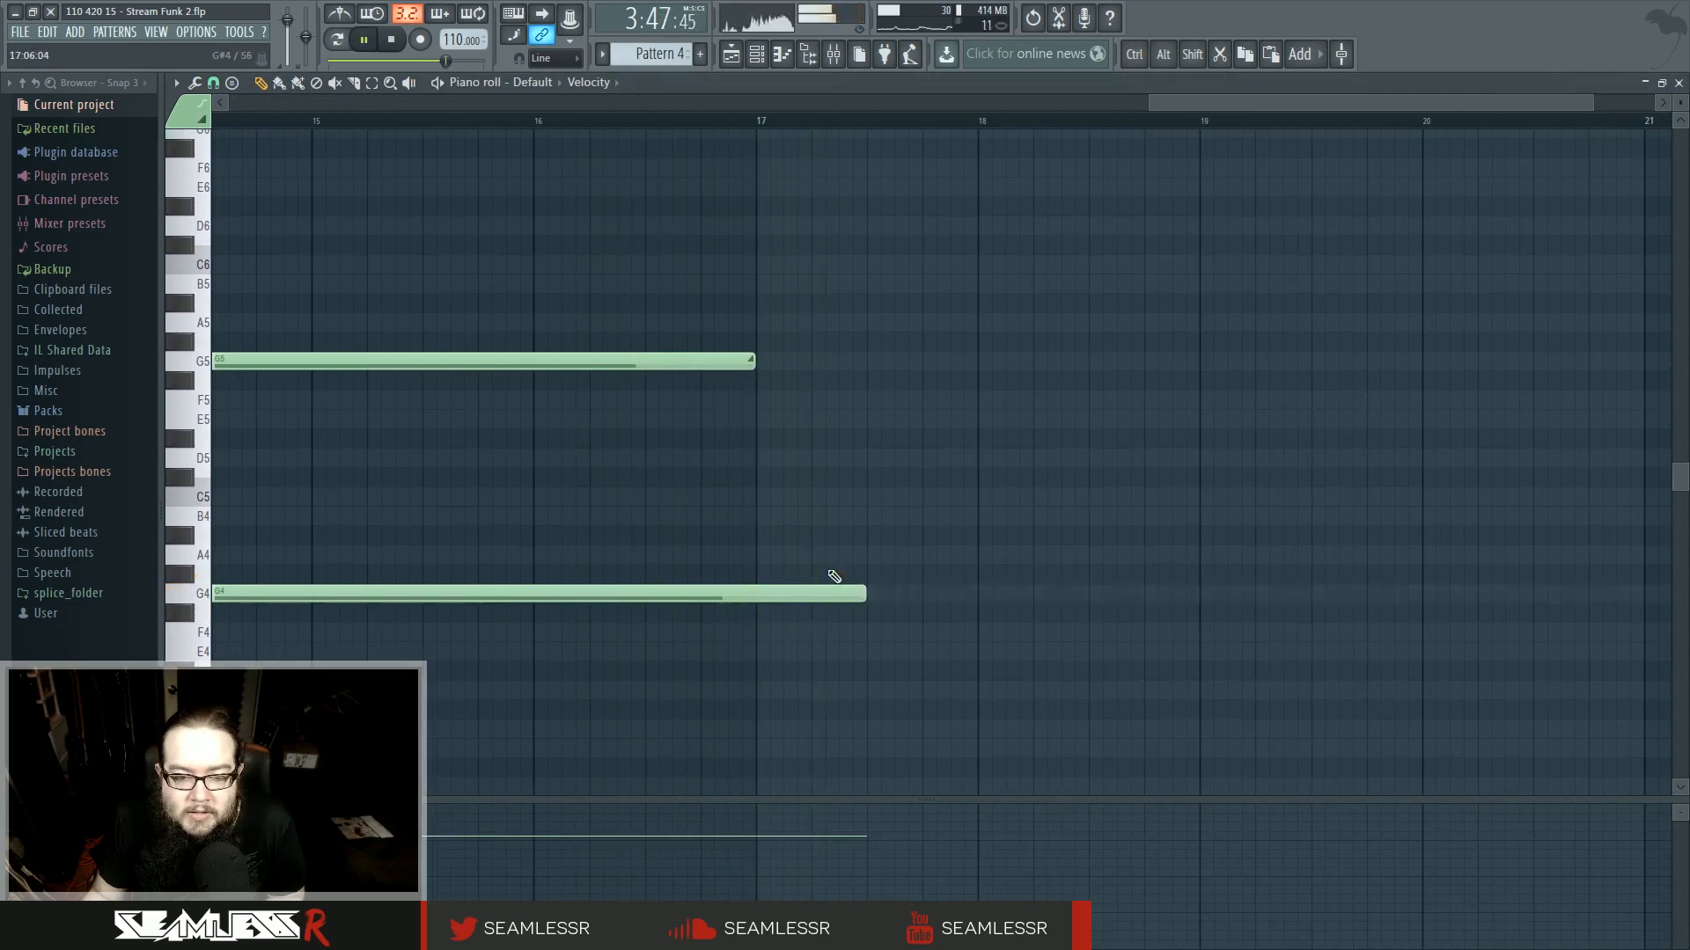
# - Add a short slide note to E4 starting at 17:05 in Pattern 4
pyautogui.click(814, 652)
pyautogui.keyDown('ctrl'); pyautogui.scroll(-2, 947, 652); pyautogui.keyUp('ctrl')
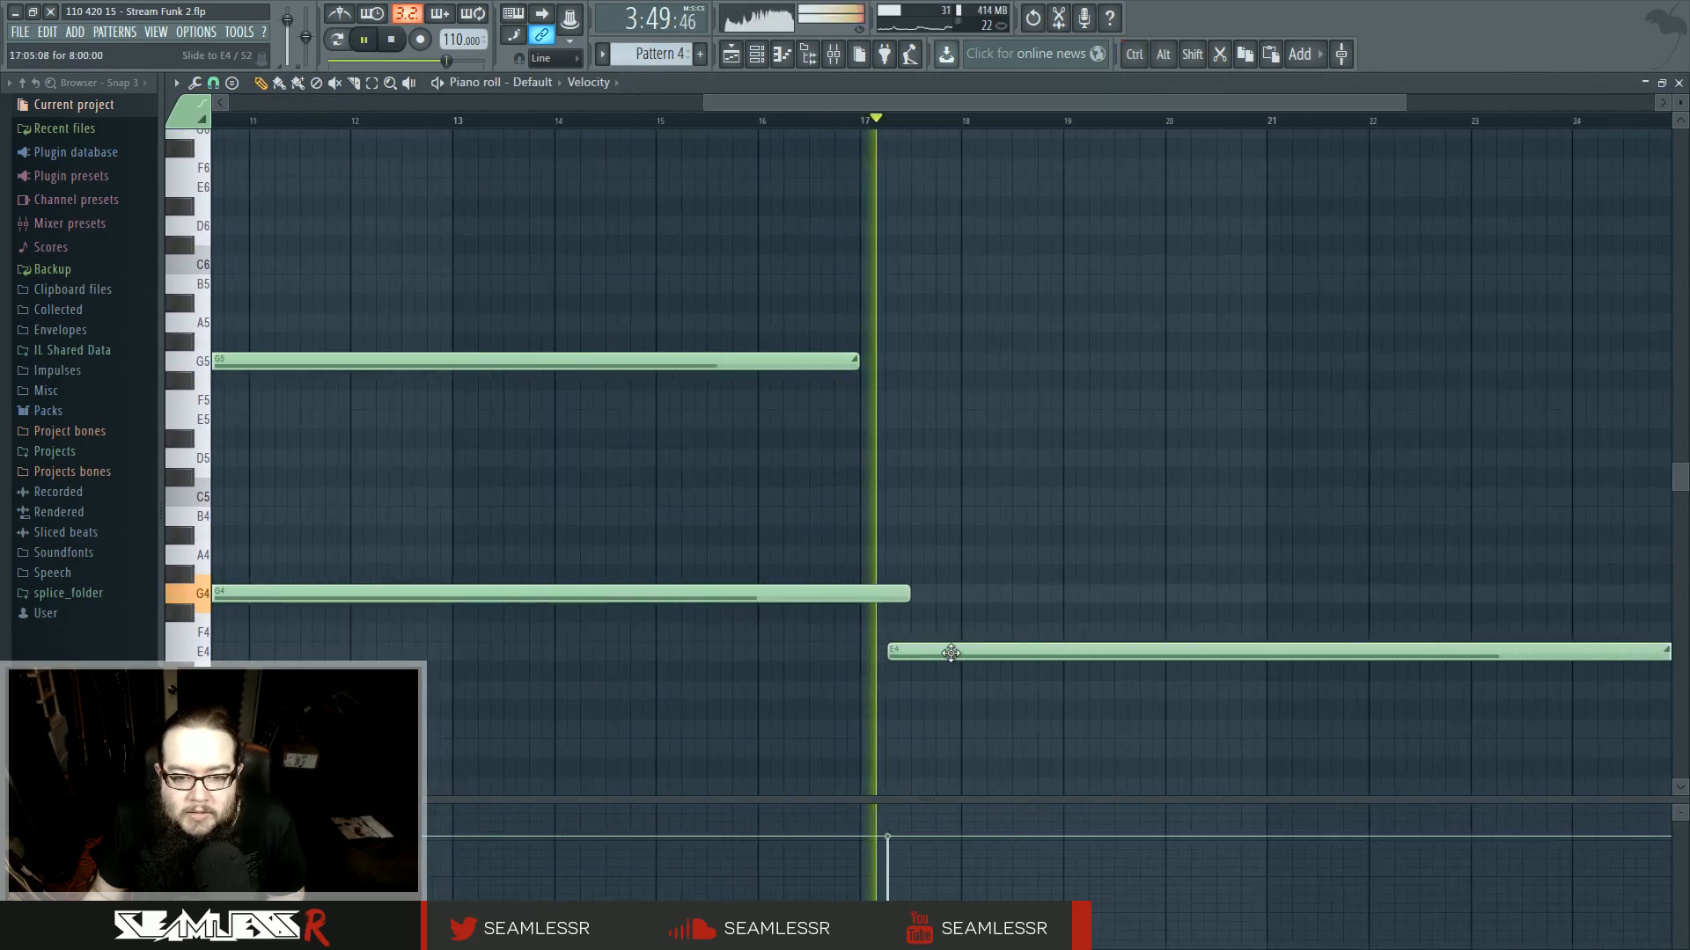
pyautogui.rightClick(949, 655)
pyautogui.press('space')
pyautogui.click(902, 656)
pyautogui.doubleClick(904, 654)
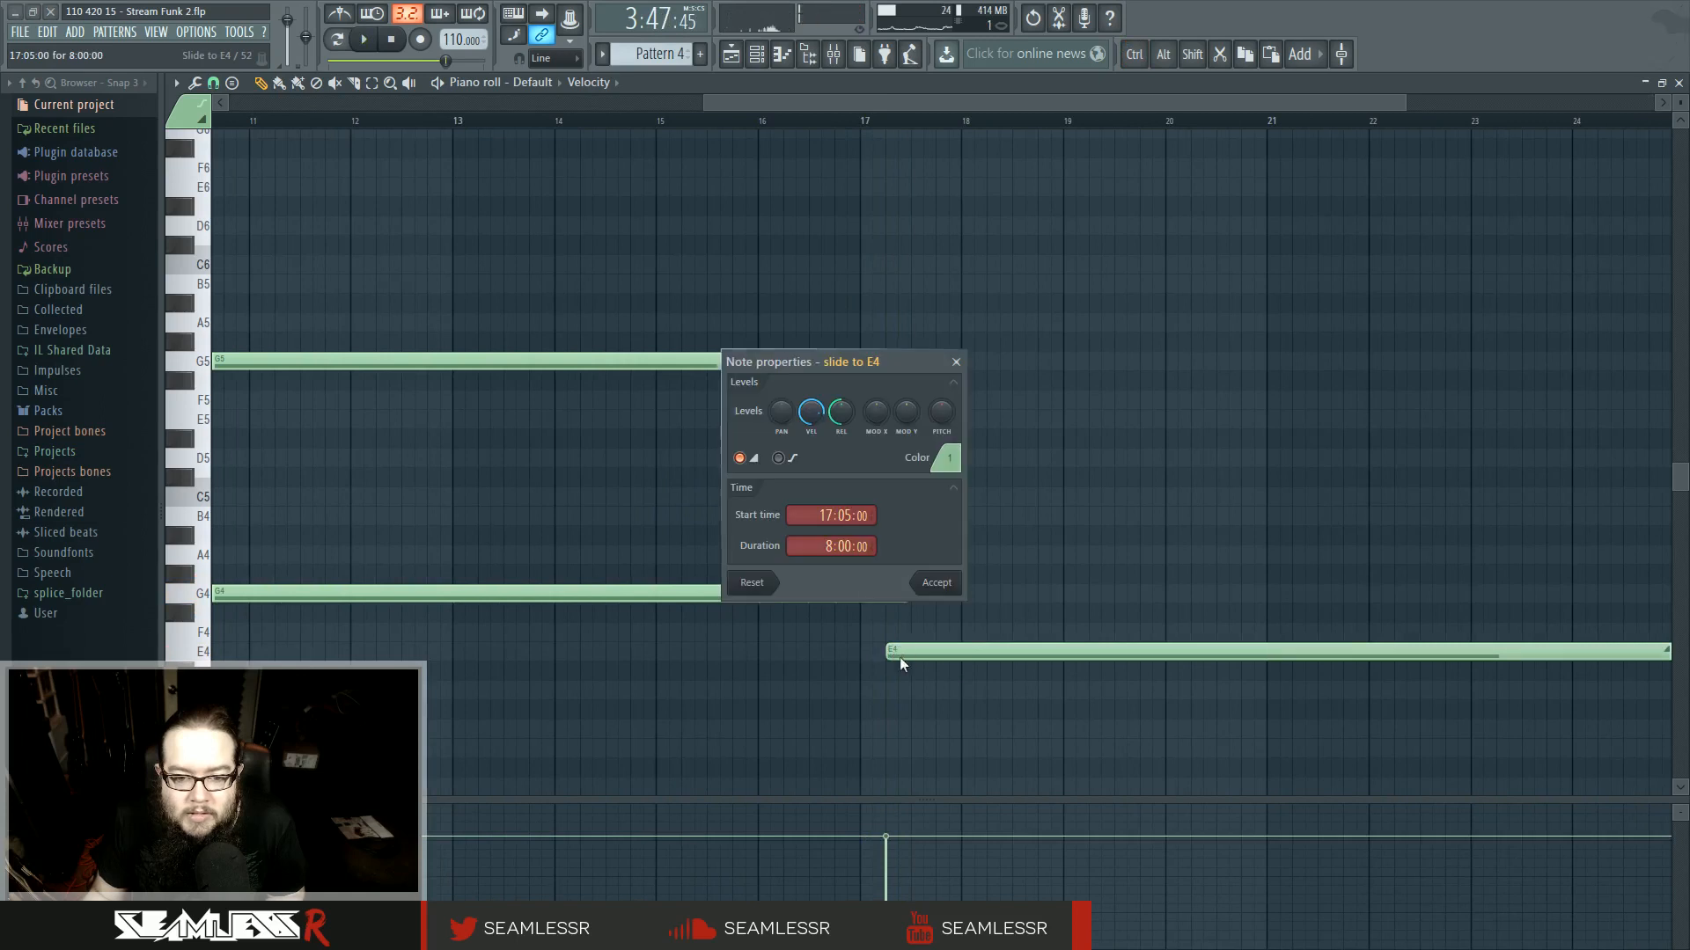
pyautogui.click(936, 582)
# - Move the Pattern 4 slide note down to C1
pyautogui.press('space')
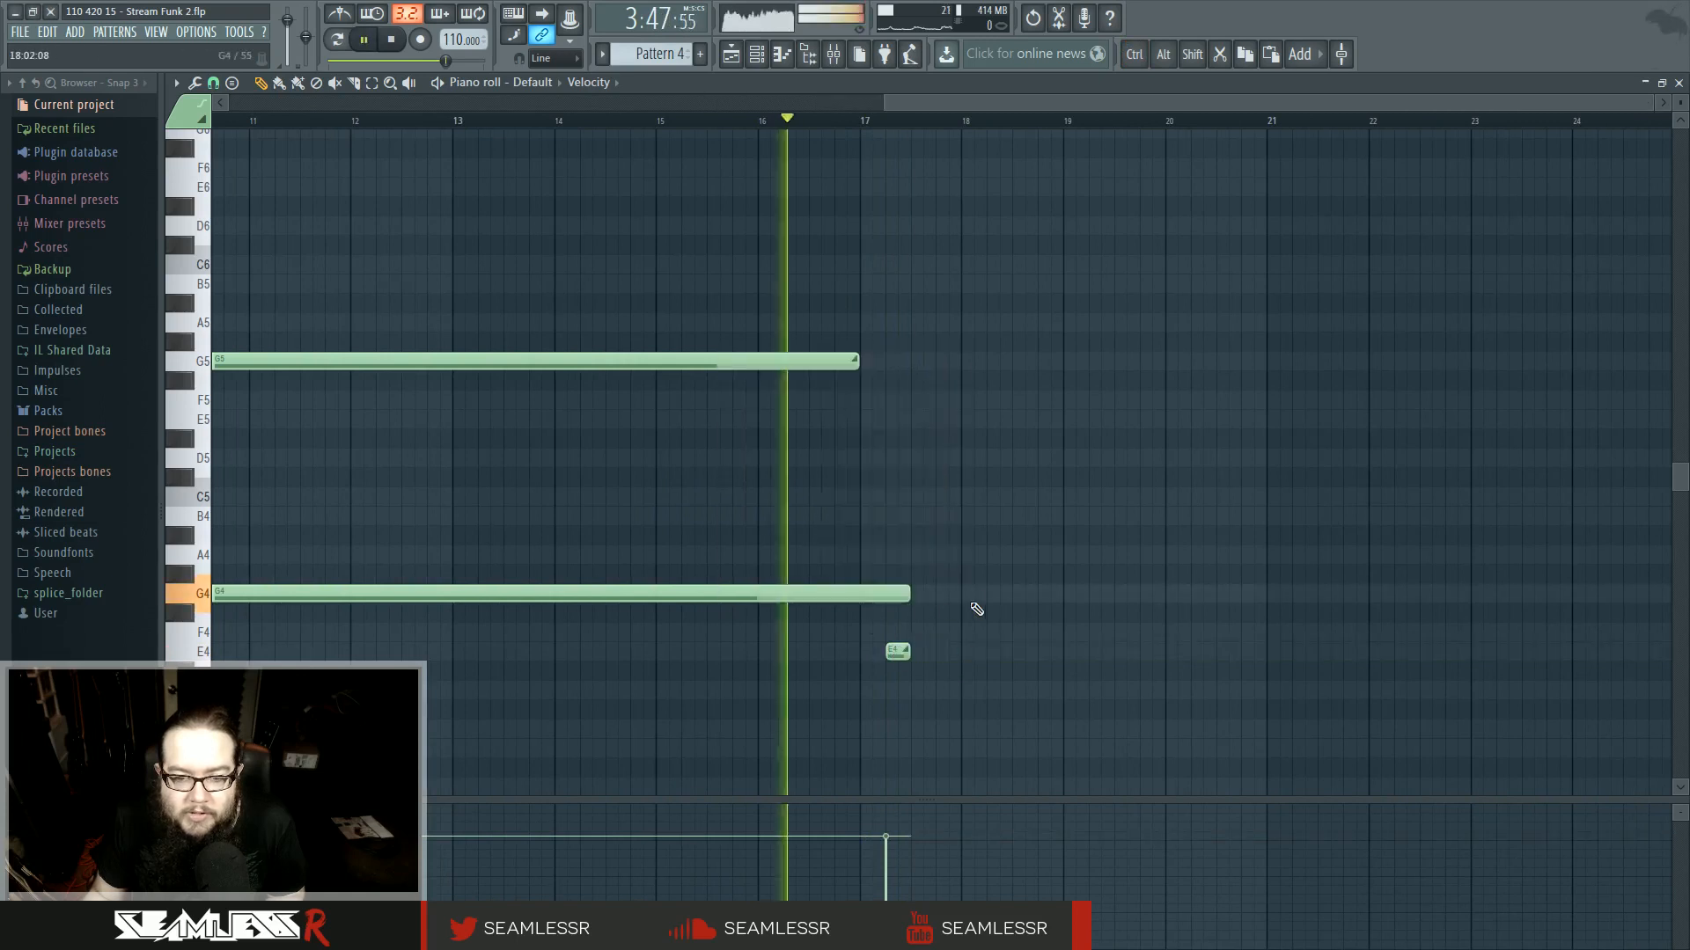
pyautogui.keyDown('ctrl'); pyautogui.scroll(2, 891, 595); pyautogui.keyUp('ctrl')
pyautogui.keyDown('ctrl'); pyautogui.scroll(3, 1226, 457); pyautogui.keyUp('ctrl')
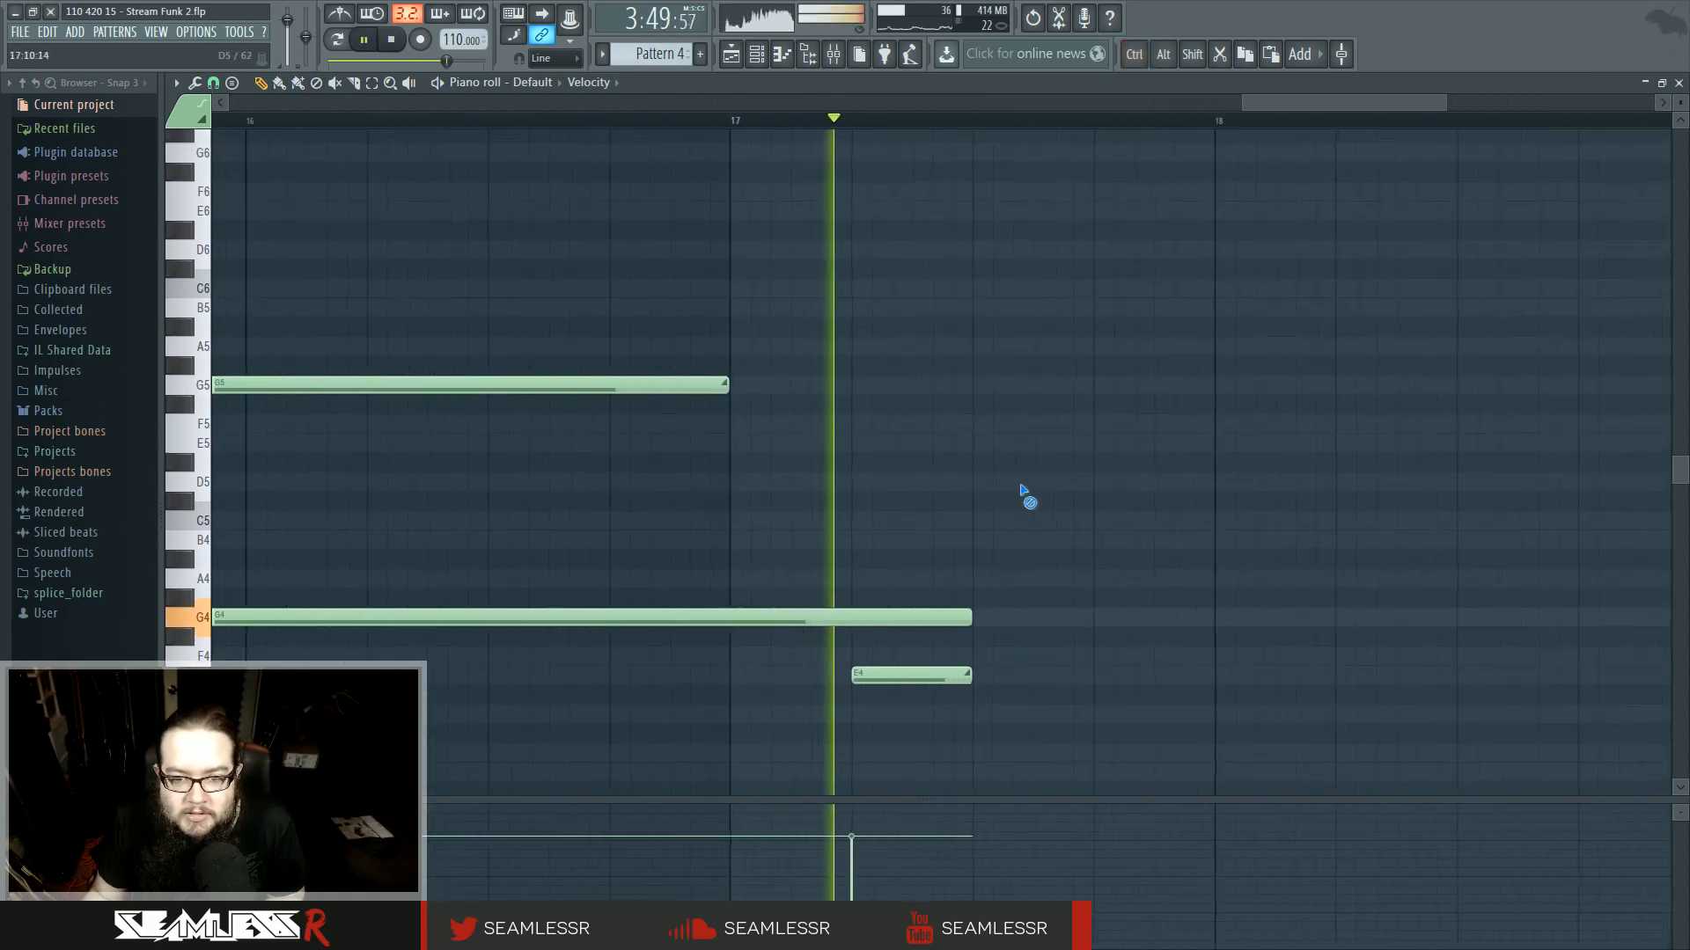
pyautogui.scroll(-2, 906, 633)
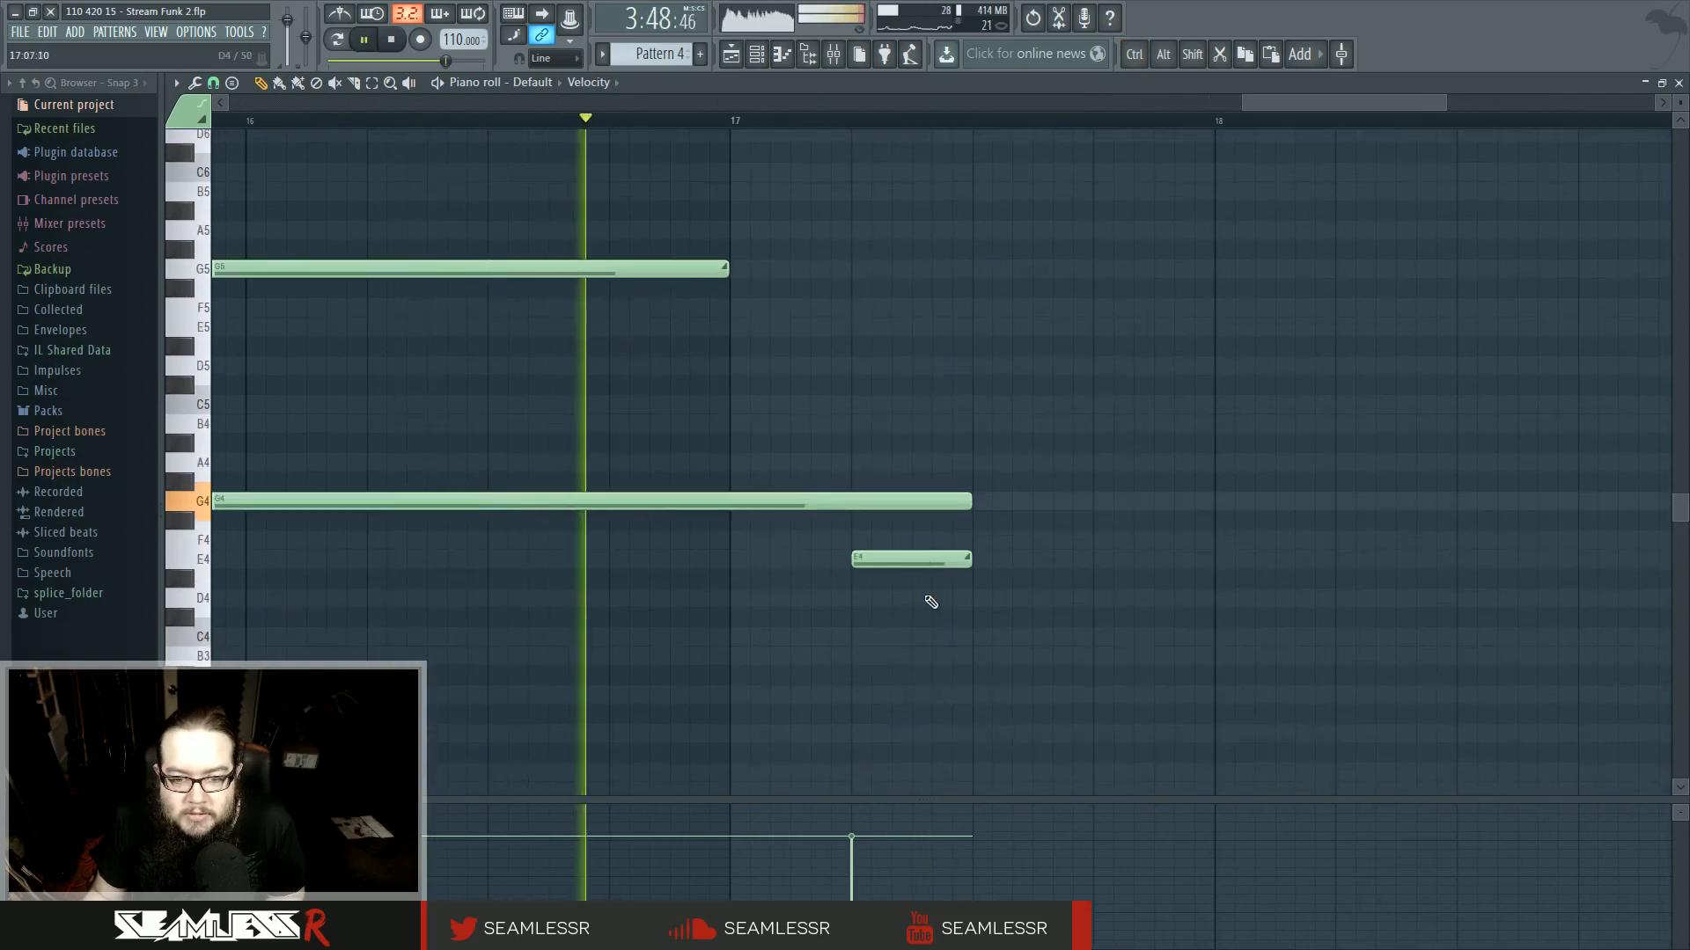
pyautogui.scroll(-3, 901, 475)
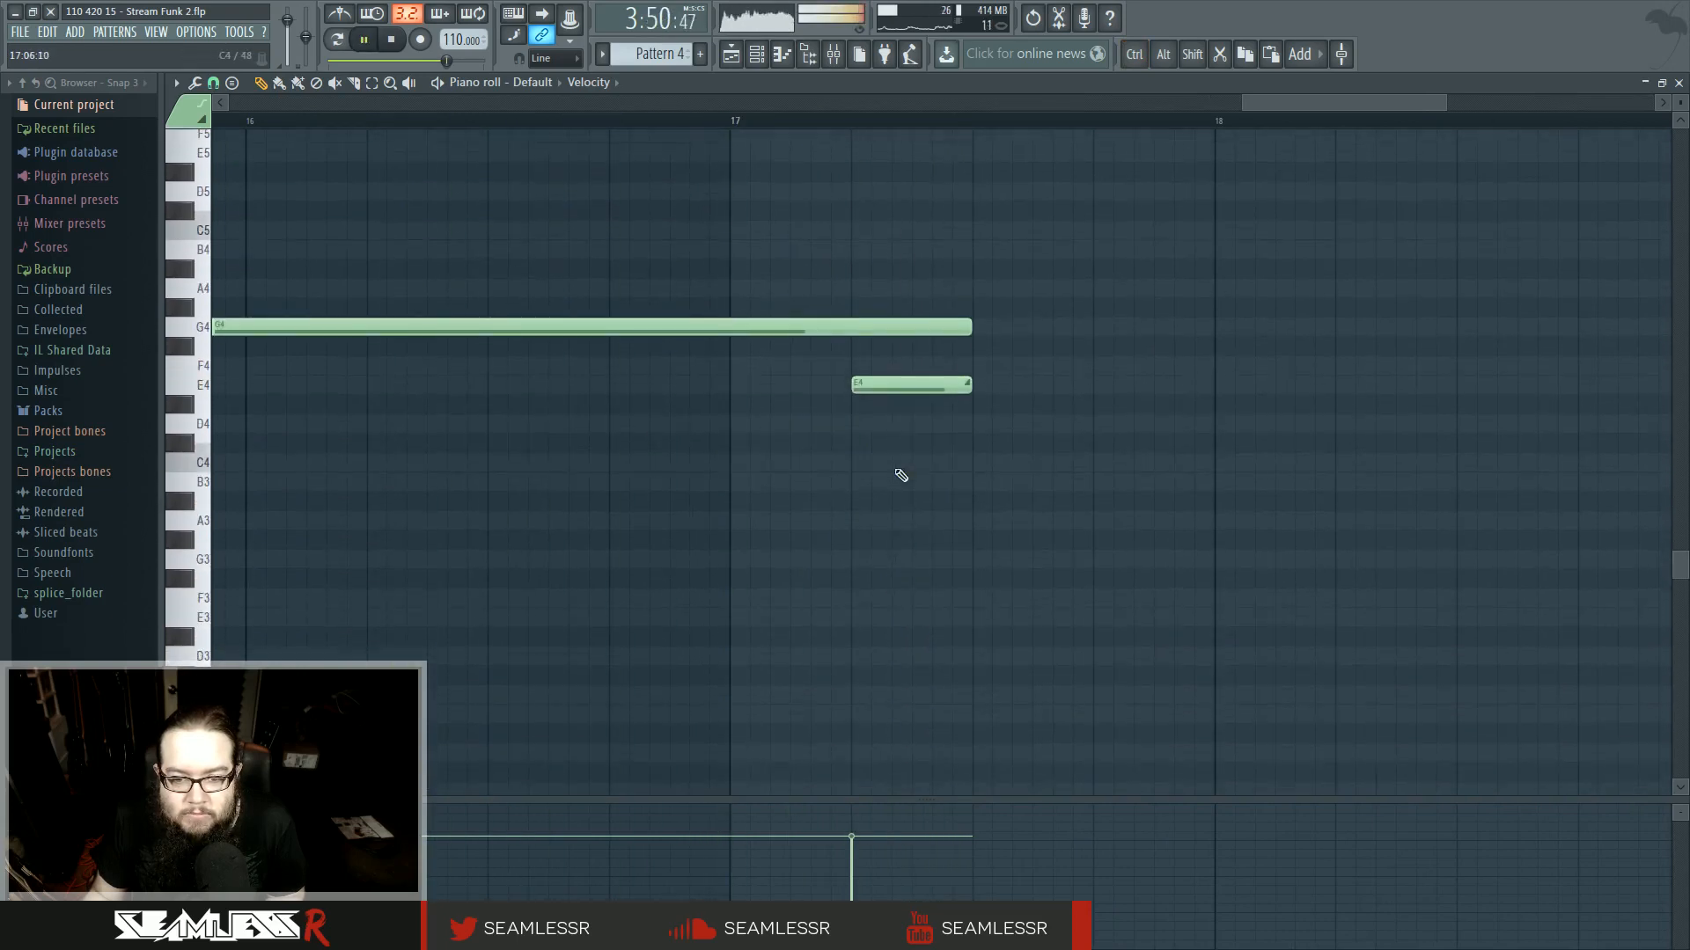
pyautogui.moveTo(970, 695)
pyautogui.mouseDown()
pyautogui.moveTo(911, 696)
pyautogui.moveTo(972, 697)
pyautogui.mouseUp()
pyautogui.scroll(-6, 867, 352)
pyautogui.moveTo(867, 352); pyautogui.dragTo(874, 798)
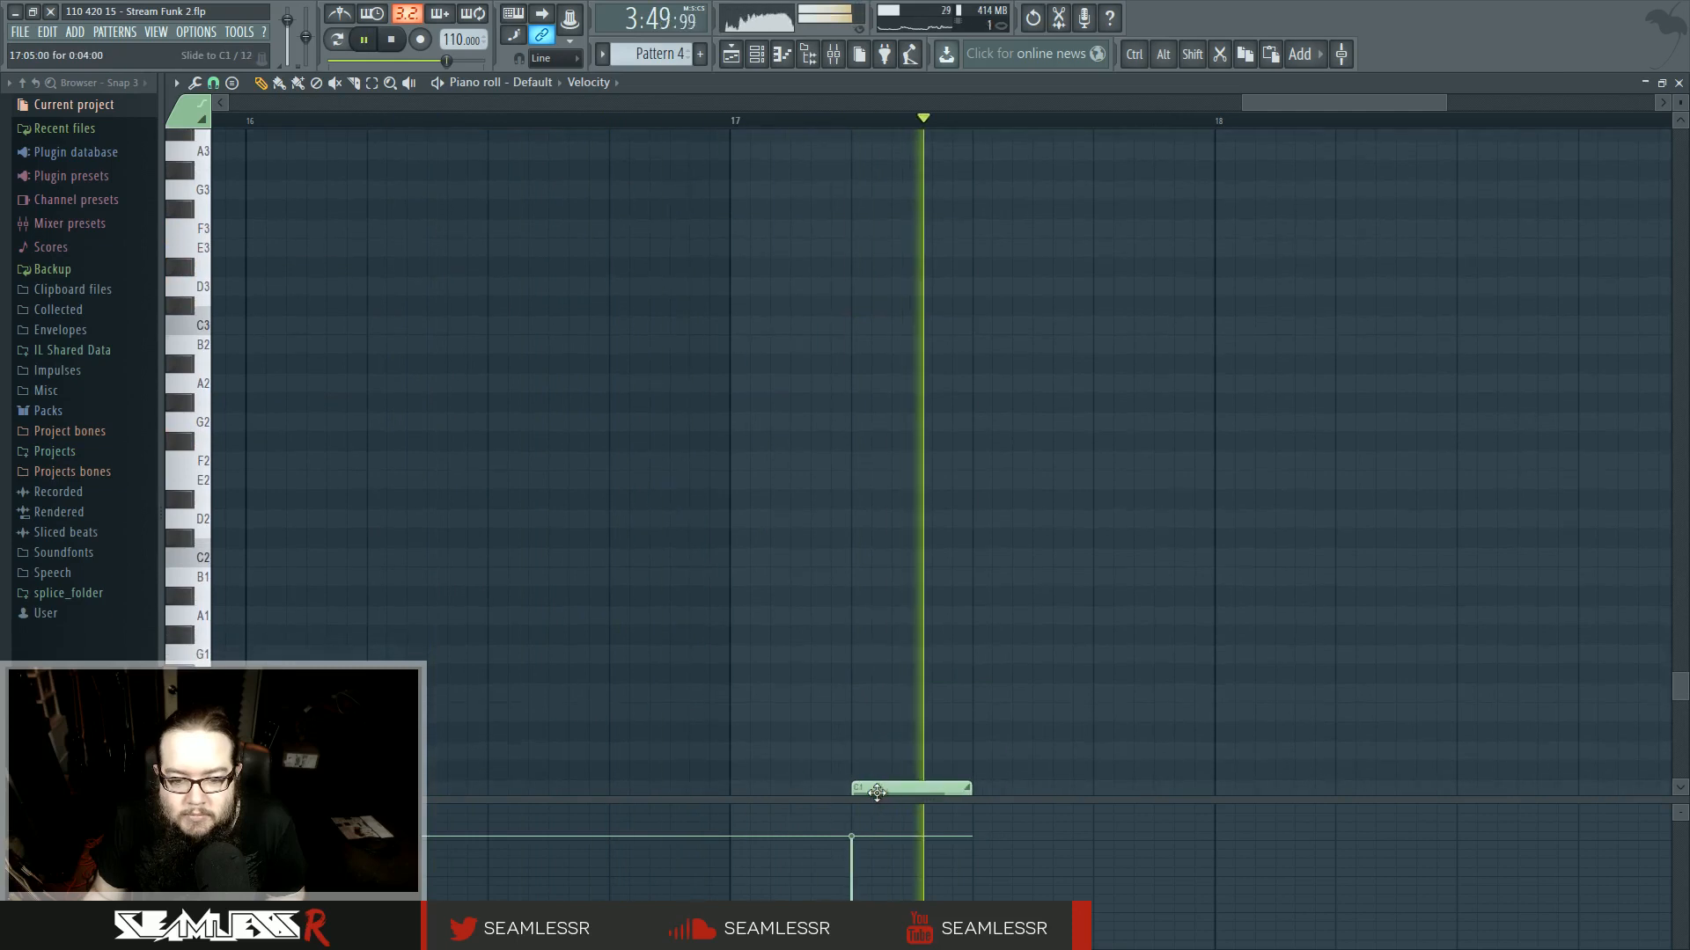
pyautogui.scroll(4, 833, 612)
pyautogui.scroll(5, 833, 616)
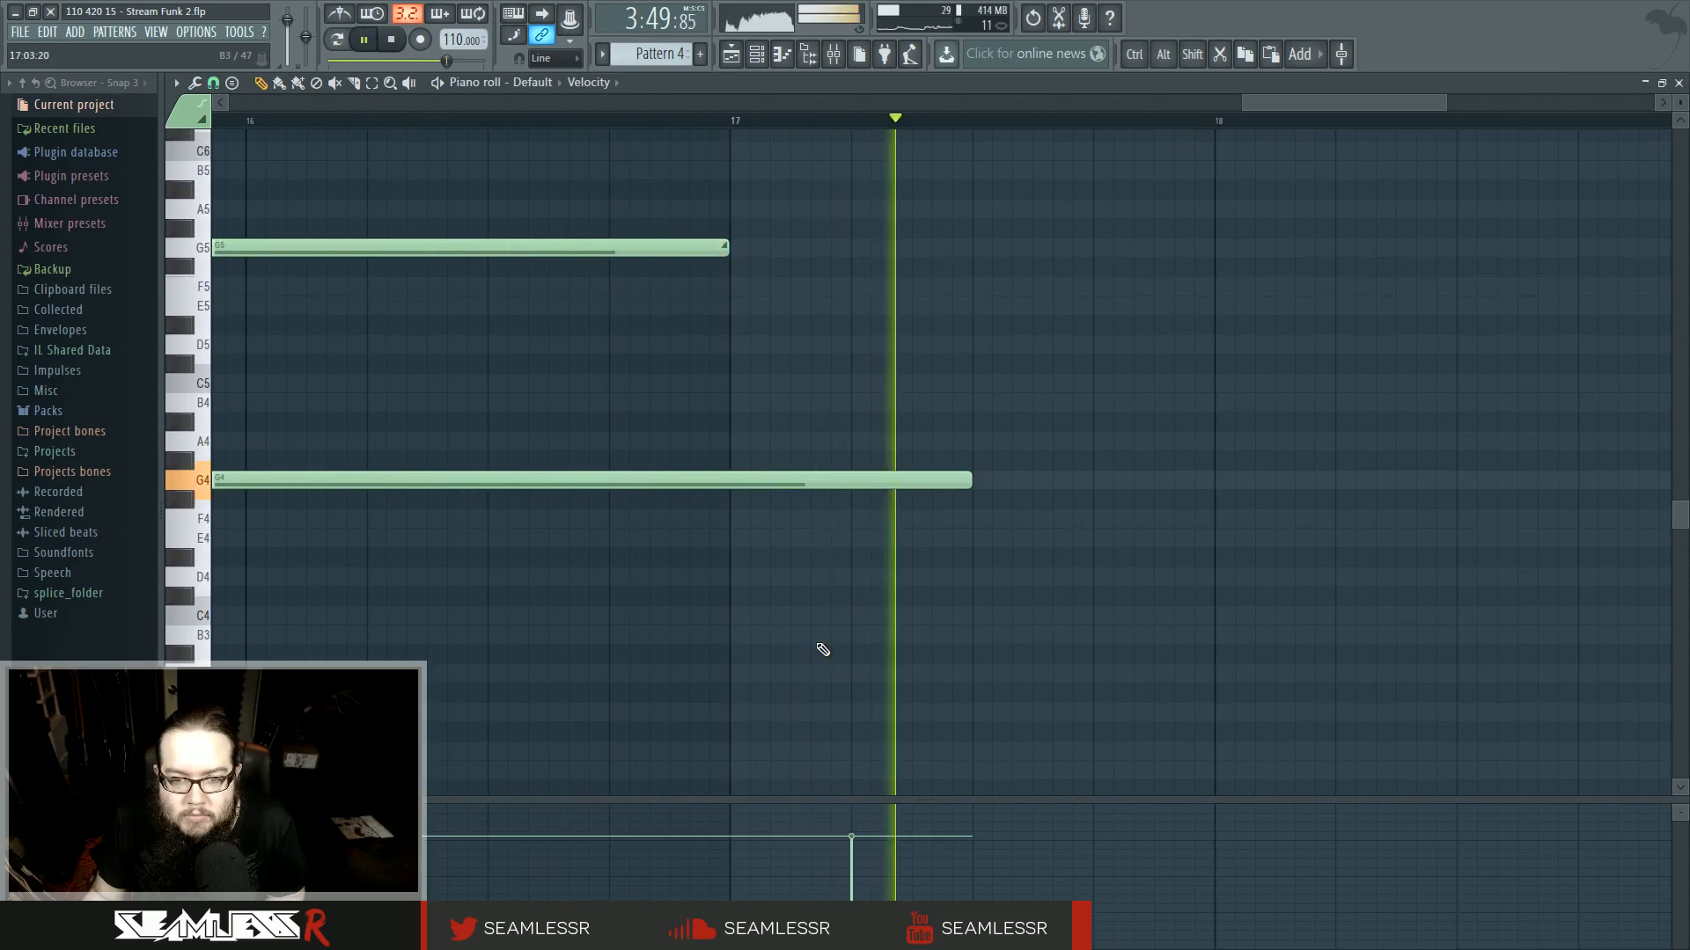
# - Open the Pattern 93 clip on track 14 in the piano roll and extend its chord notes about half a bar past bar 17
pyautogui.click(731, 58)
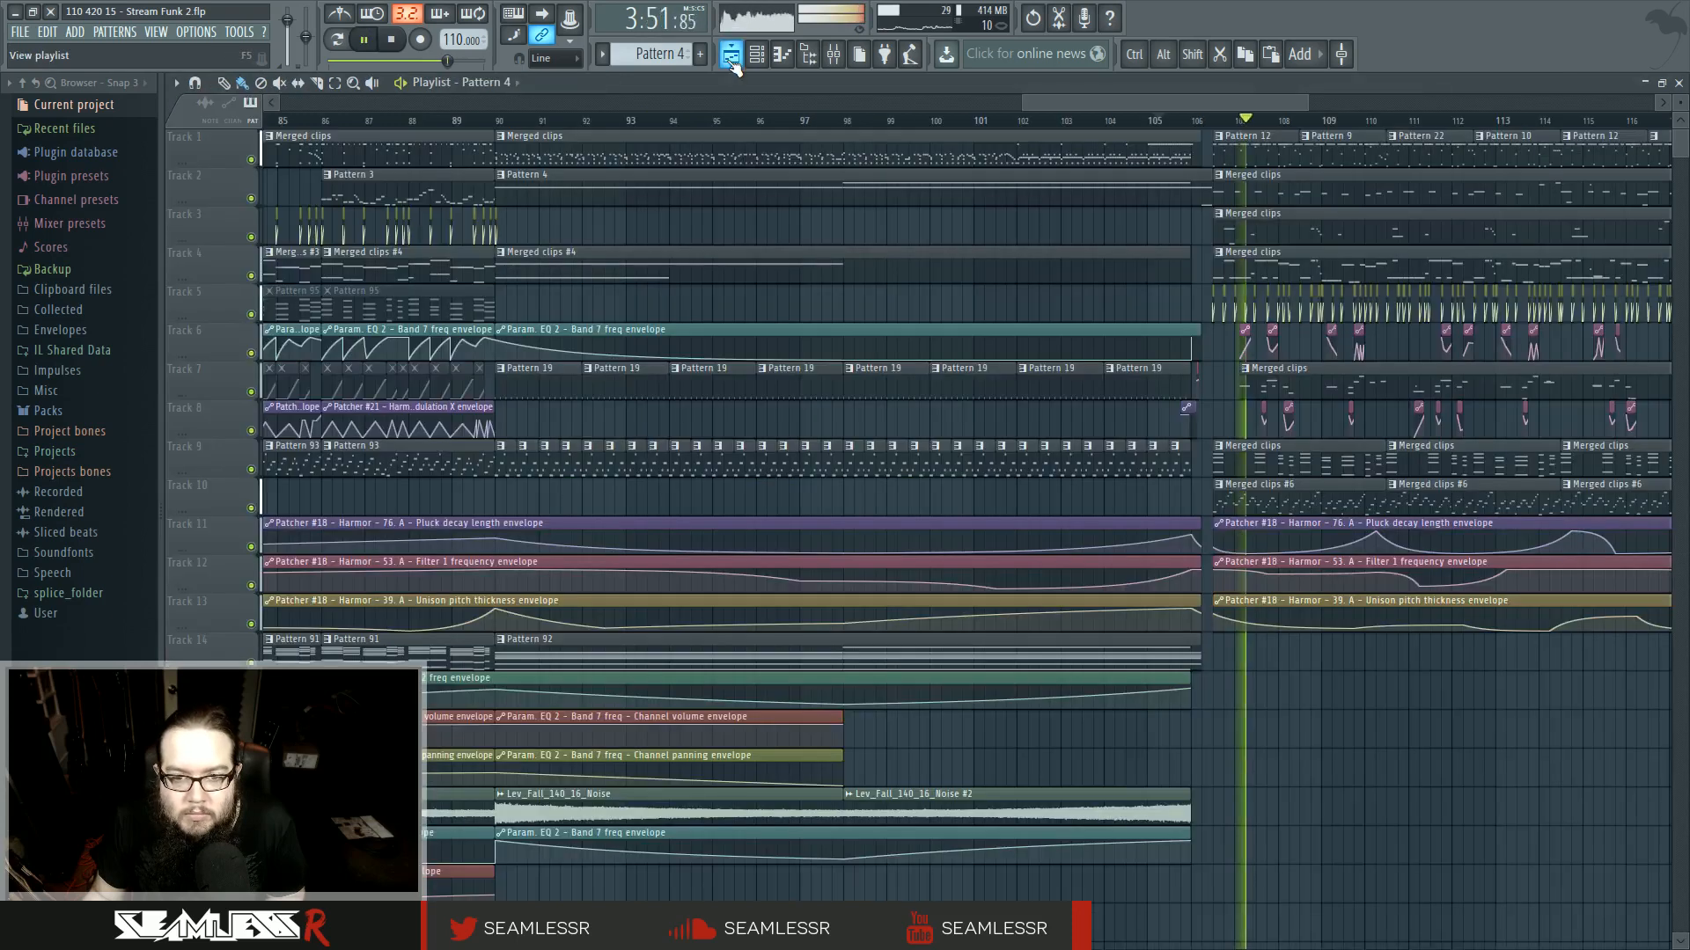
pyautogui.press('space')
pyautogui.moveTo(1203, 654); pyautogui.dragTo(1213, 654)
pyautogui.click(501, 641)
pyautogui.click(563, 739)
pyautogui.doubleClick(1184, 651)
pyautogui.hscroll(-5, 1010, 718)
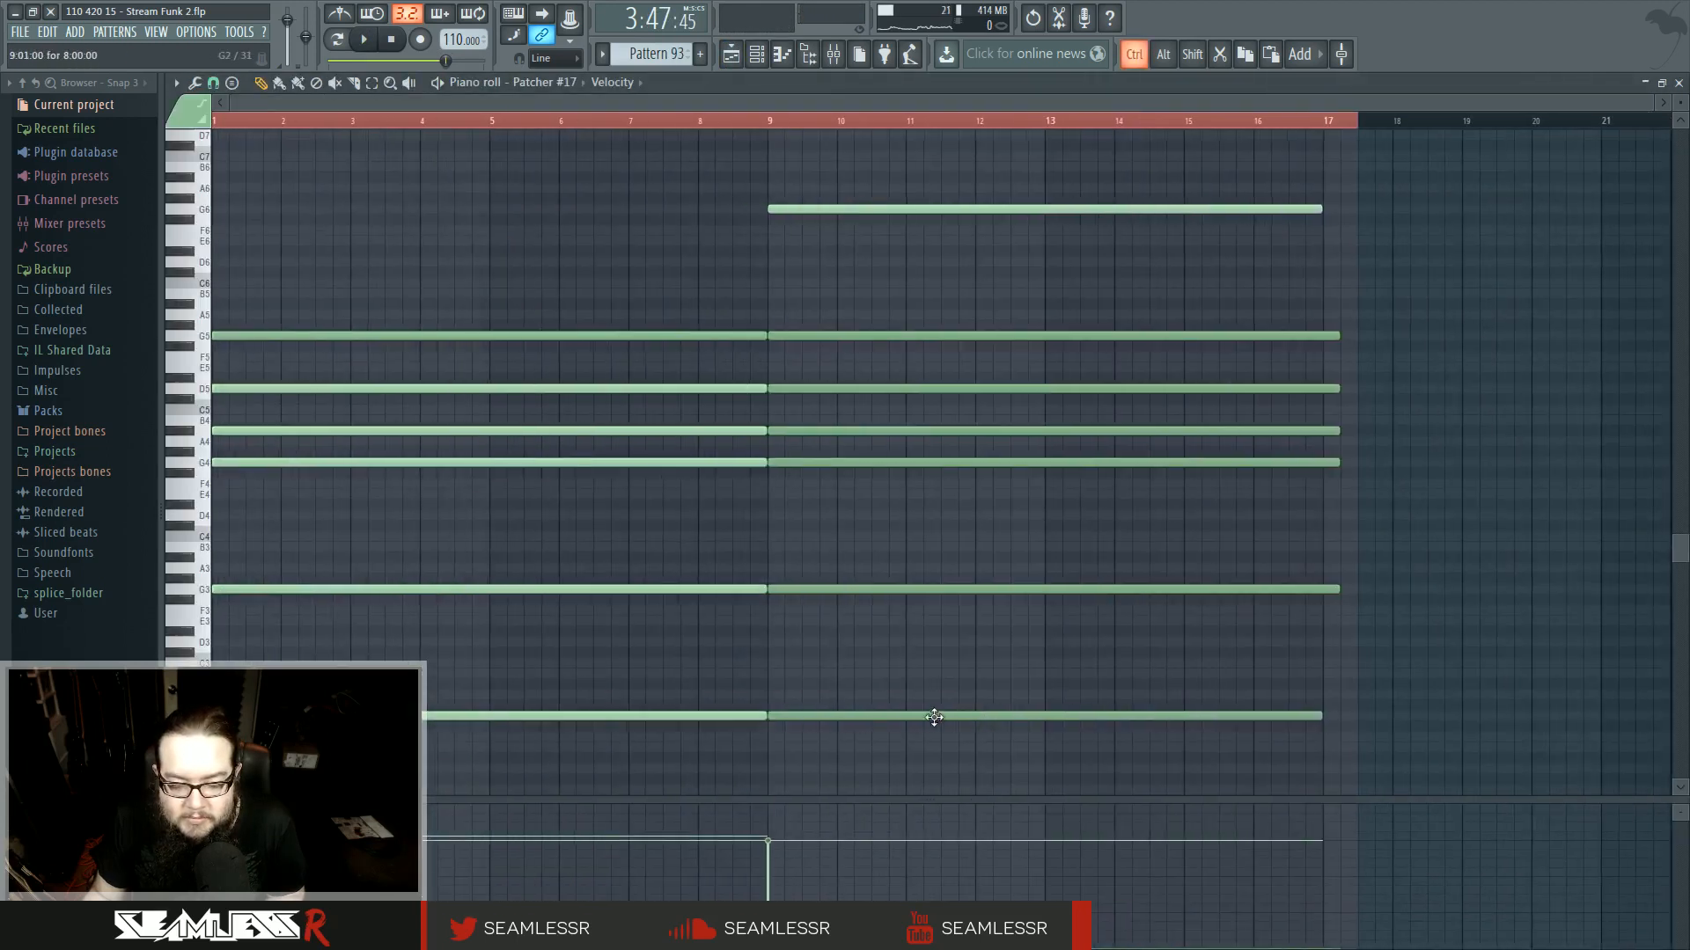
pyautogui.moveTo(1227, 686); pyautogui.dragTo(837, 765)
pyautogui.moveTo(1044, 653); pyautogui.dragTo(1144, 651)
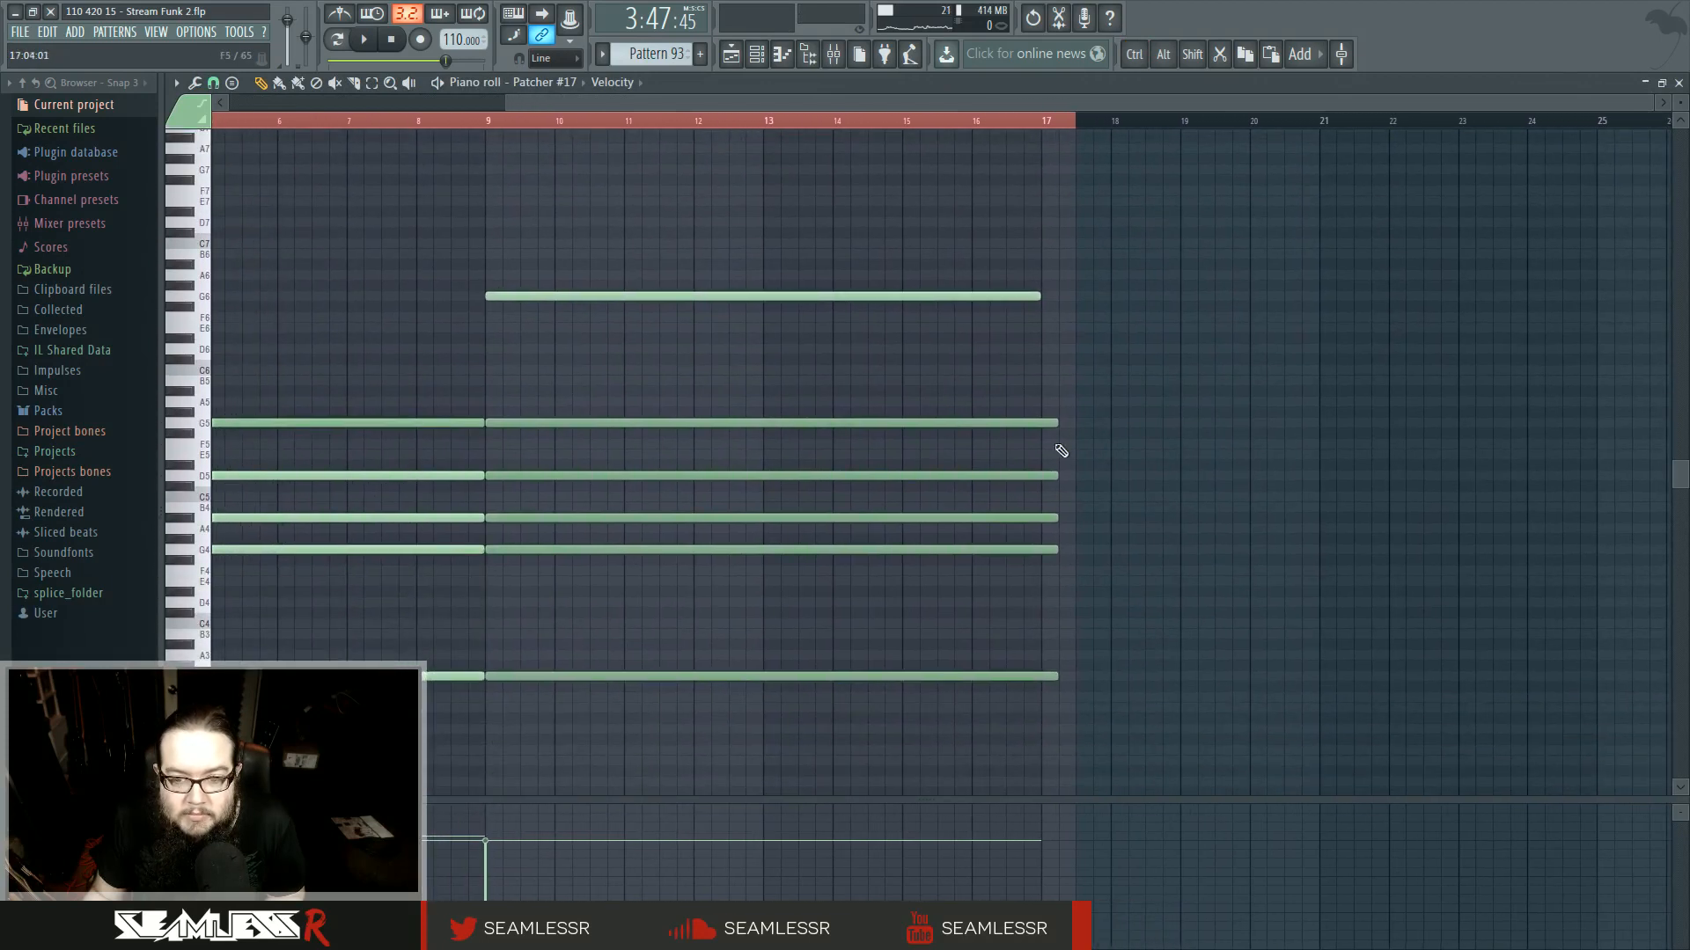
pyautogui.scroll(2, 1061, 450)
pyautogui.moveTo(1434, 592); pyautogui.dragTo(1018, 660)
pyautogui.scroll(1, 1018, 660)
pyautogui.moveTo(961, 475); pyautogui.dragTo(1038, 786)
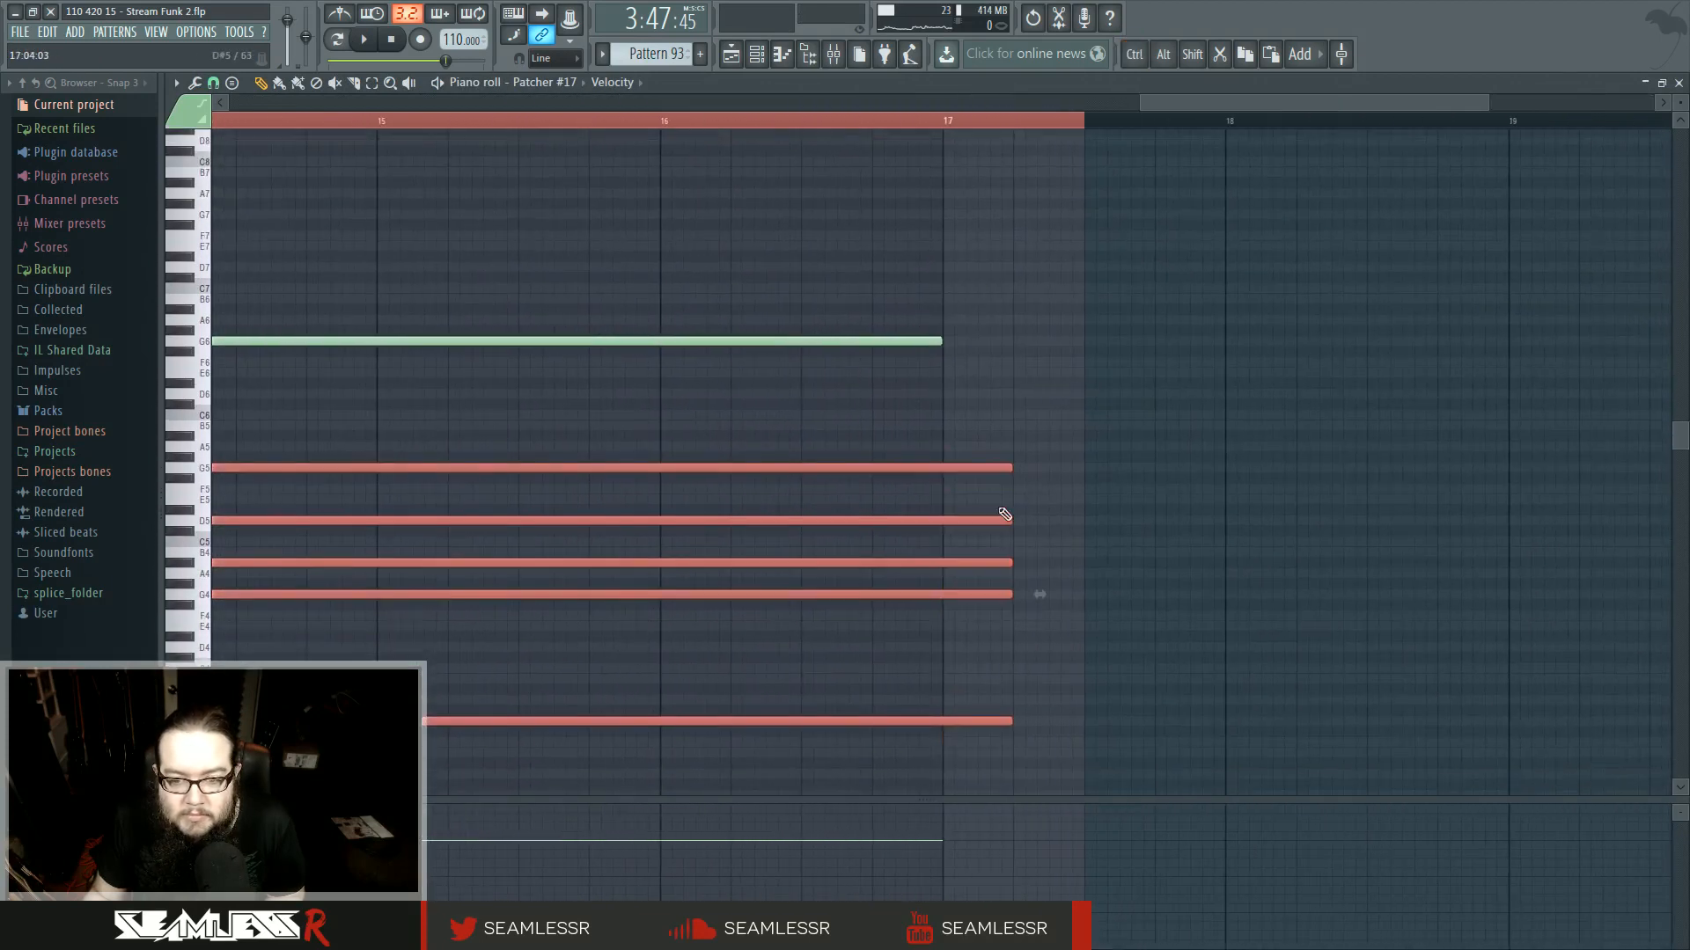
pyautogui.moveTo(1074, 482); pyautogui.dragTo(1082, 490)
pyautogui.keyDown('ctrl'); pyautogui.click(1165, 526); pyautogui.keyUp('ctrl')
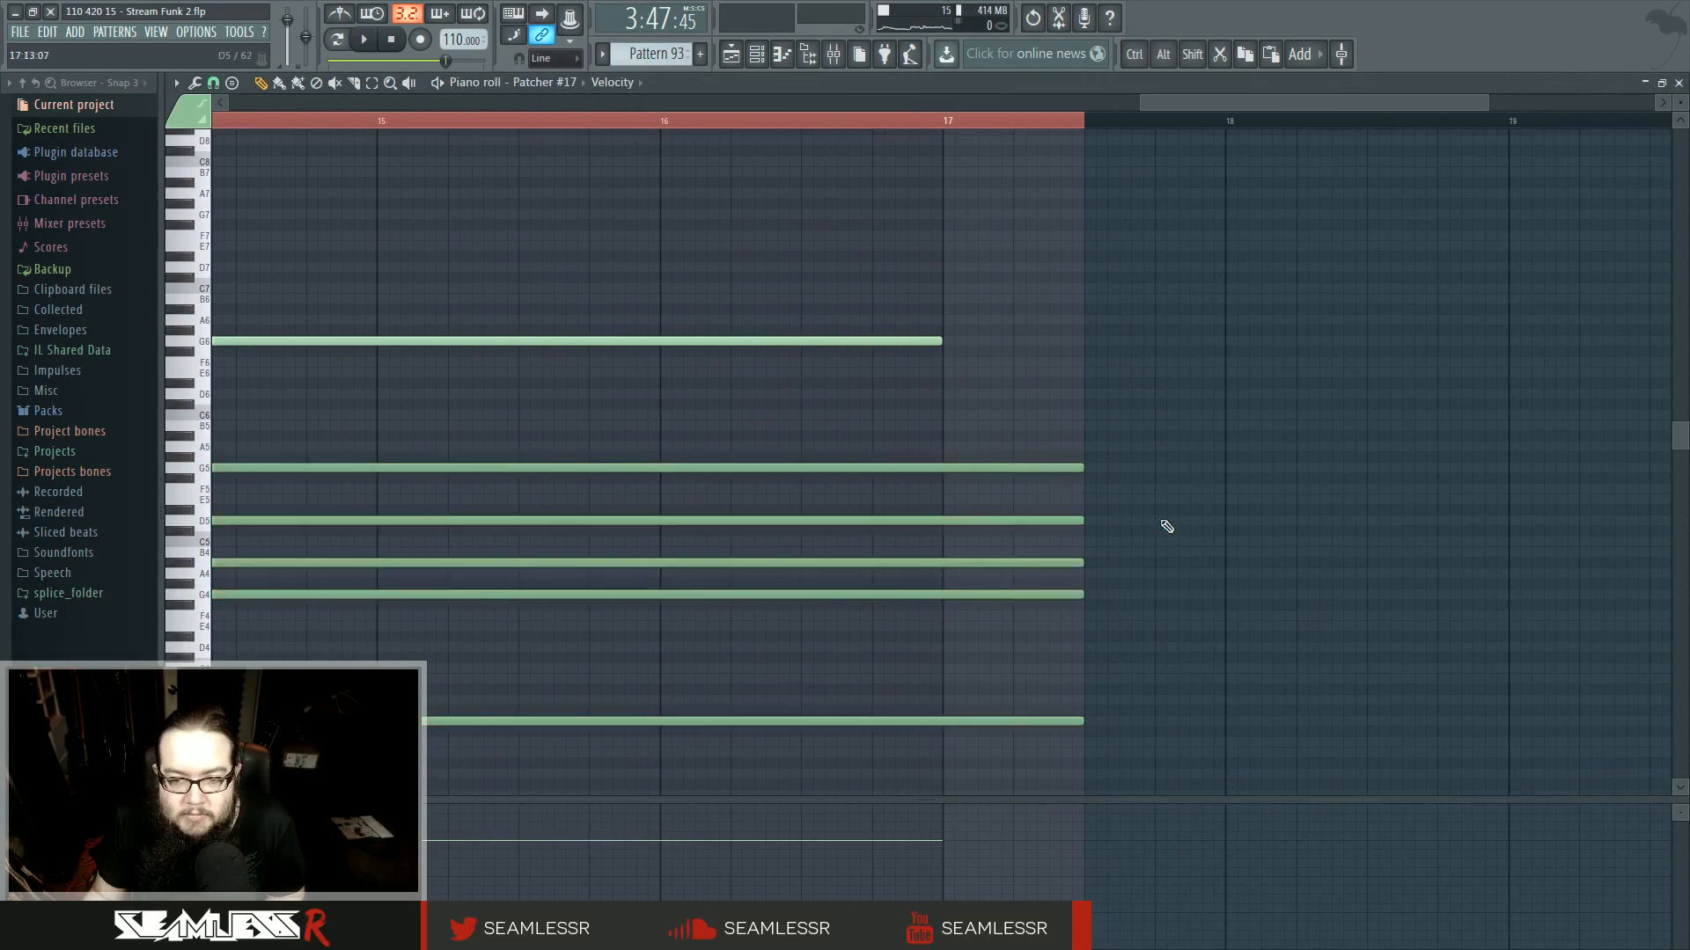
# - Add a short slide note at D#3 starting at 17:05:08 in Pattern 93
pyautogui.click(1019, 763)
pyautogui.doubleClick(1052, 763)
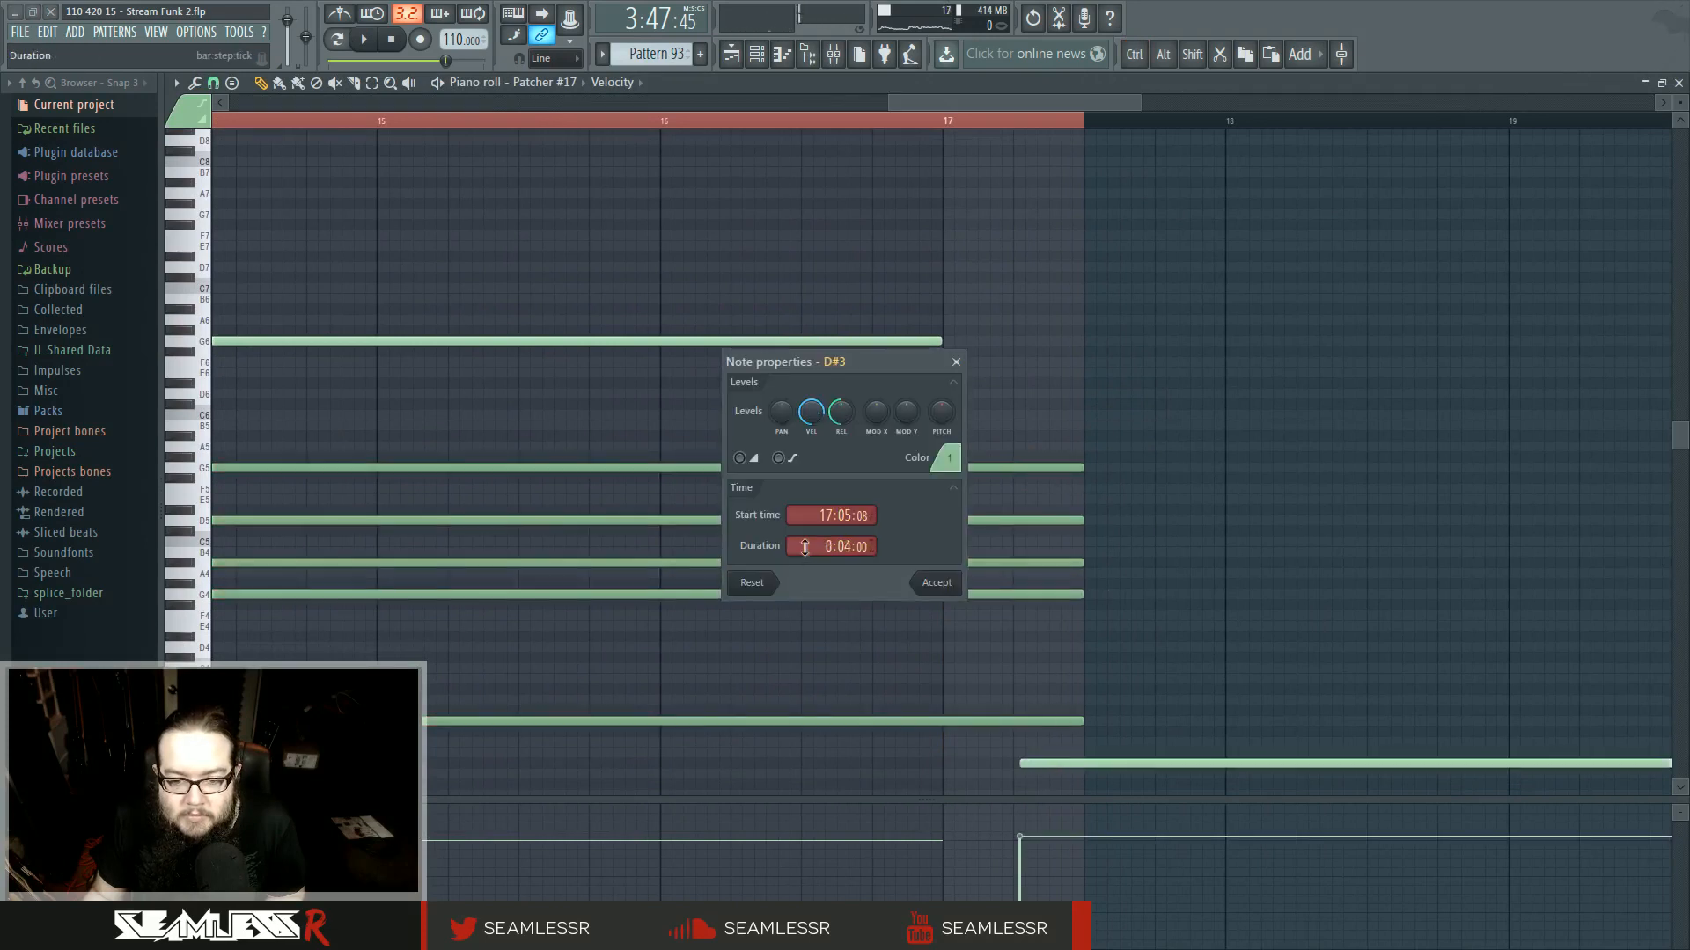
pyautogui.click(936, 583)
pyautogui.scroll(1, 1065, 785)
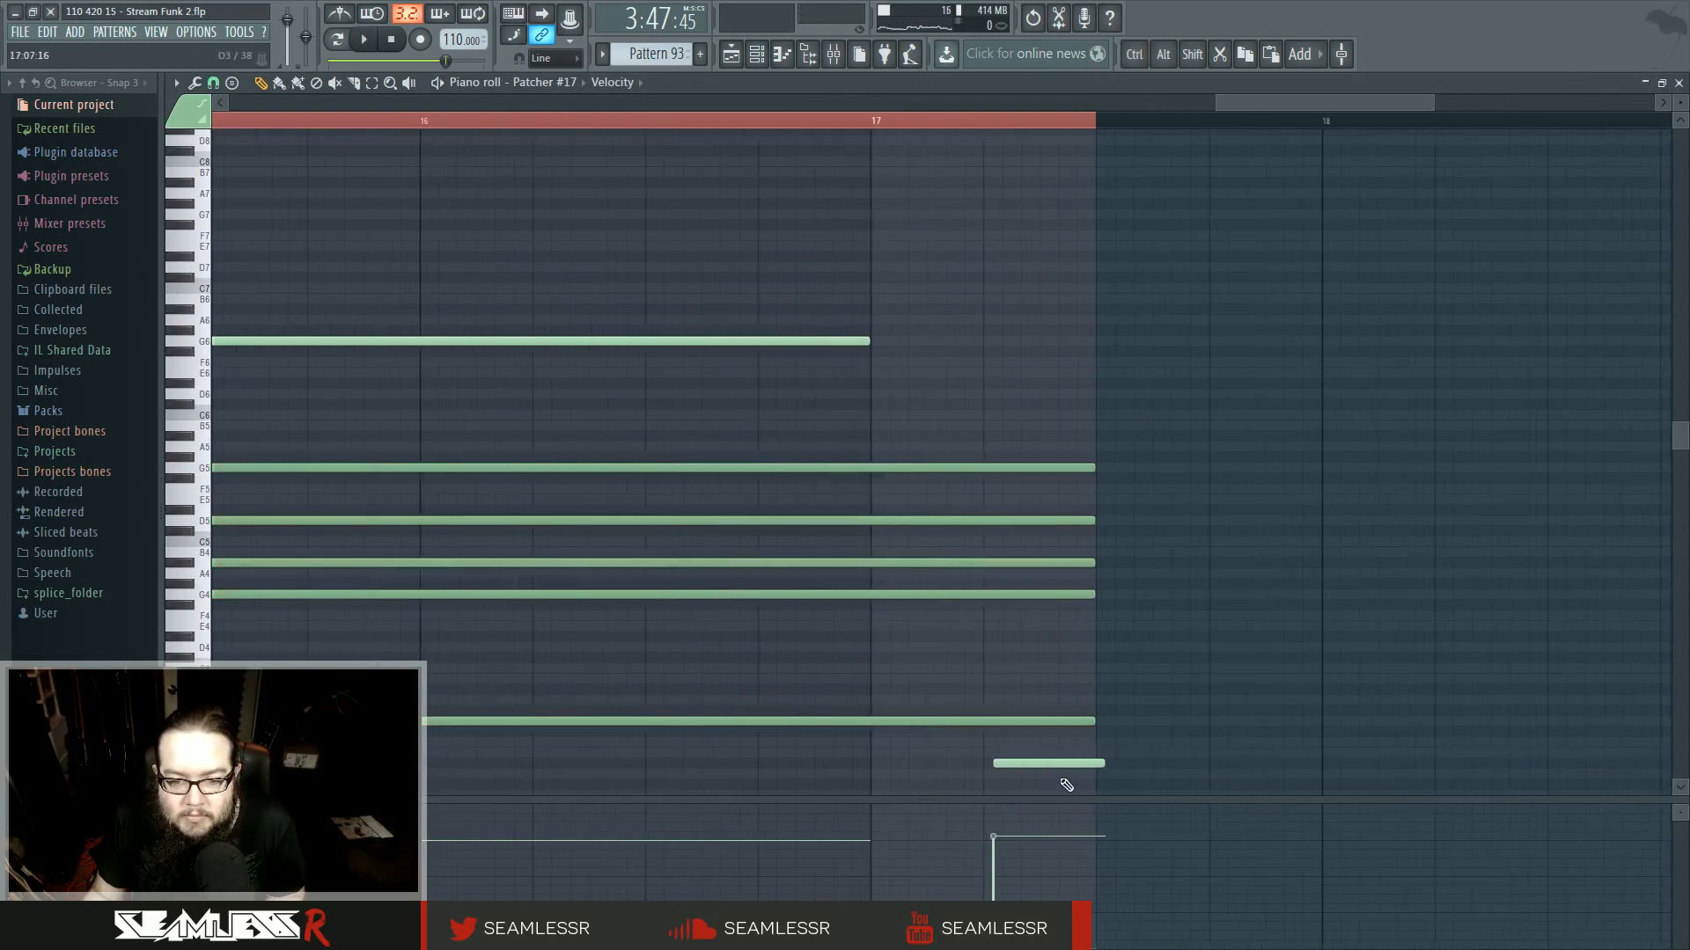
pyautogui.doubleClick(1039, 762)
pyautogui.click(936, 581)
# - Move the Pattern 93 slide note down to E1
pyautogui.scroll(2, 1188, 726)
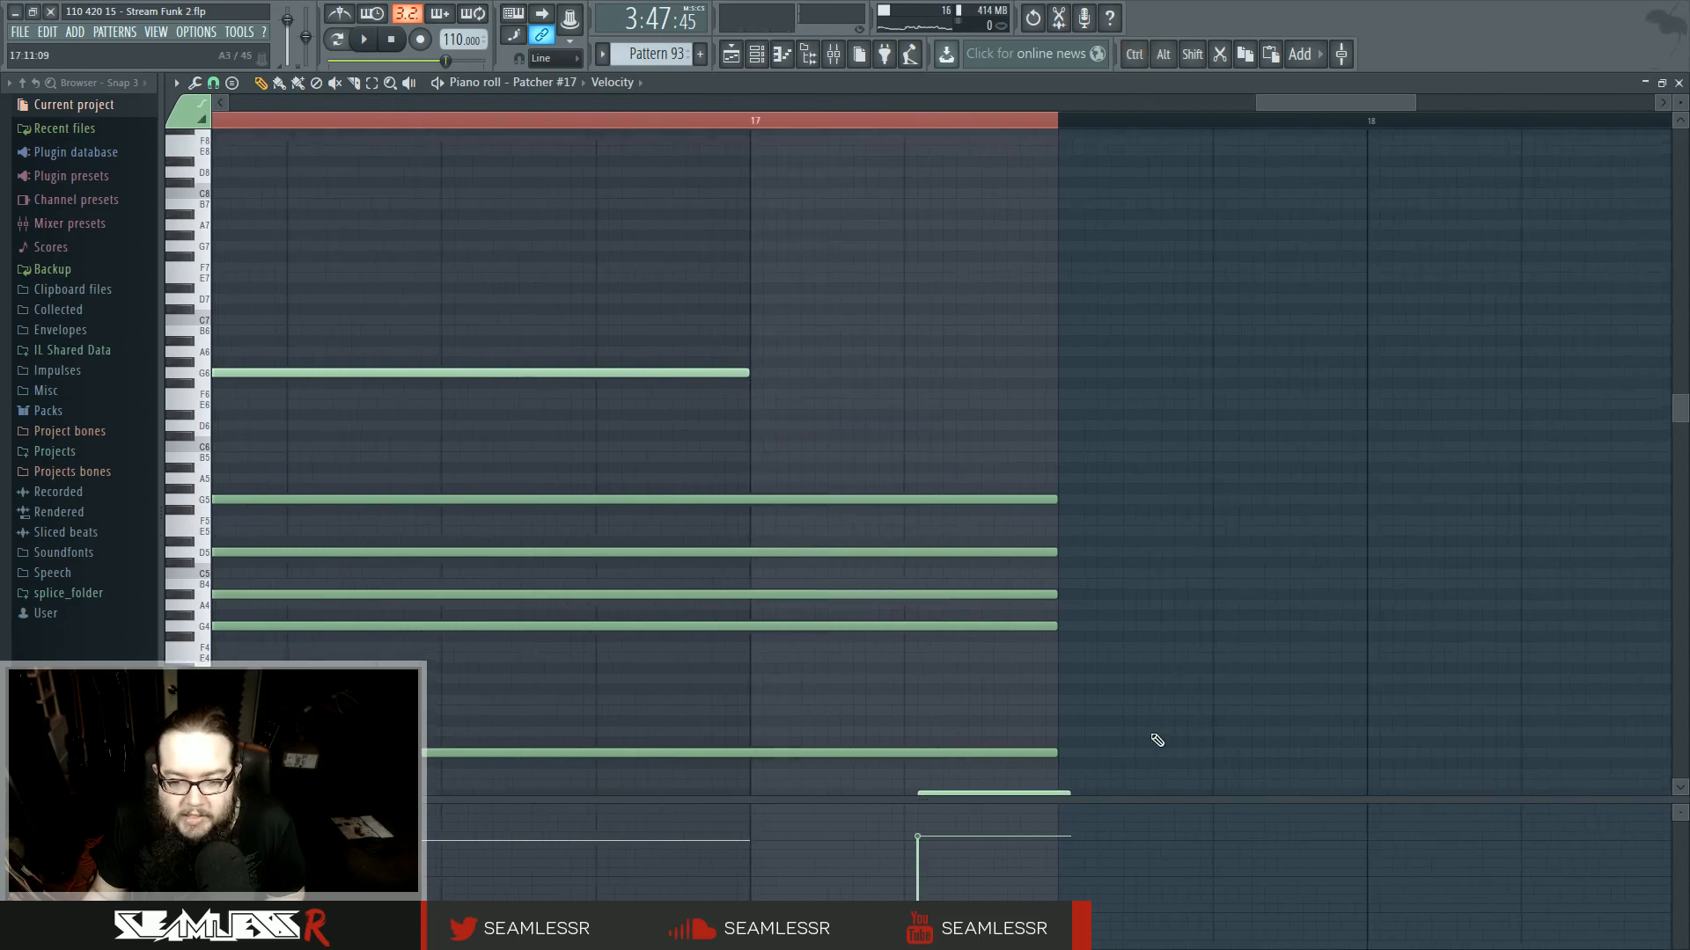
pyautogui.scroll(-3, 1158, 739)
pyautogui.moveTo(1680, 103); pyautogui.dragTo(1680, 88)
pyautogui.scroll(-3, 1241, 401)
pyautogui.moveTo(1012, 435); pyautogui.dragTo(959, 830)
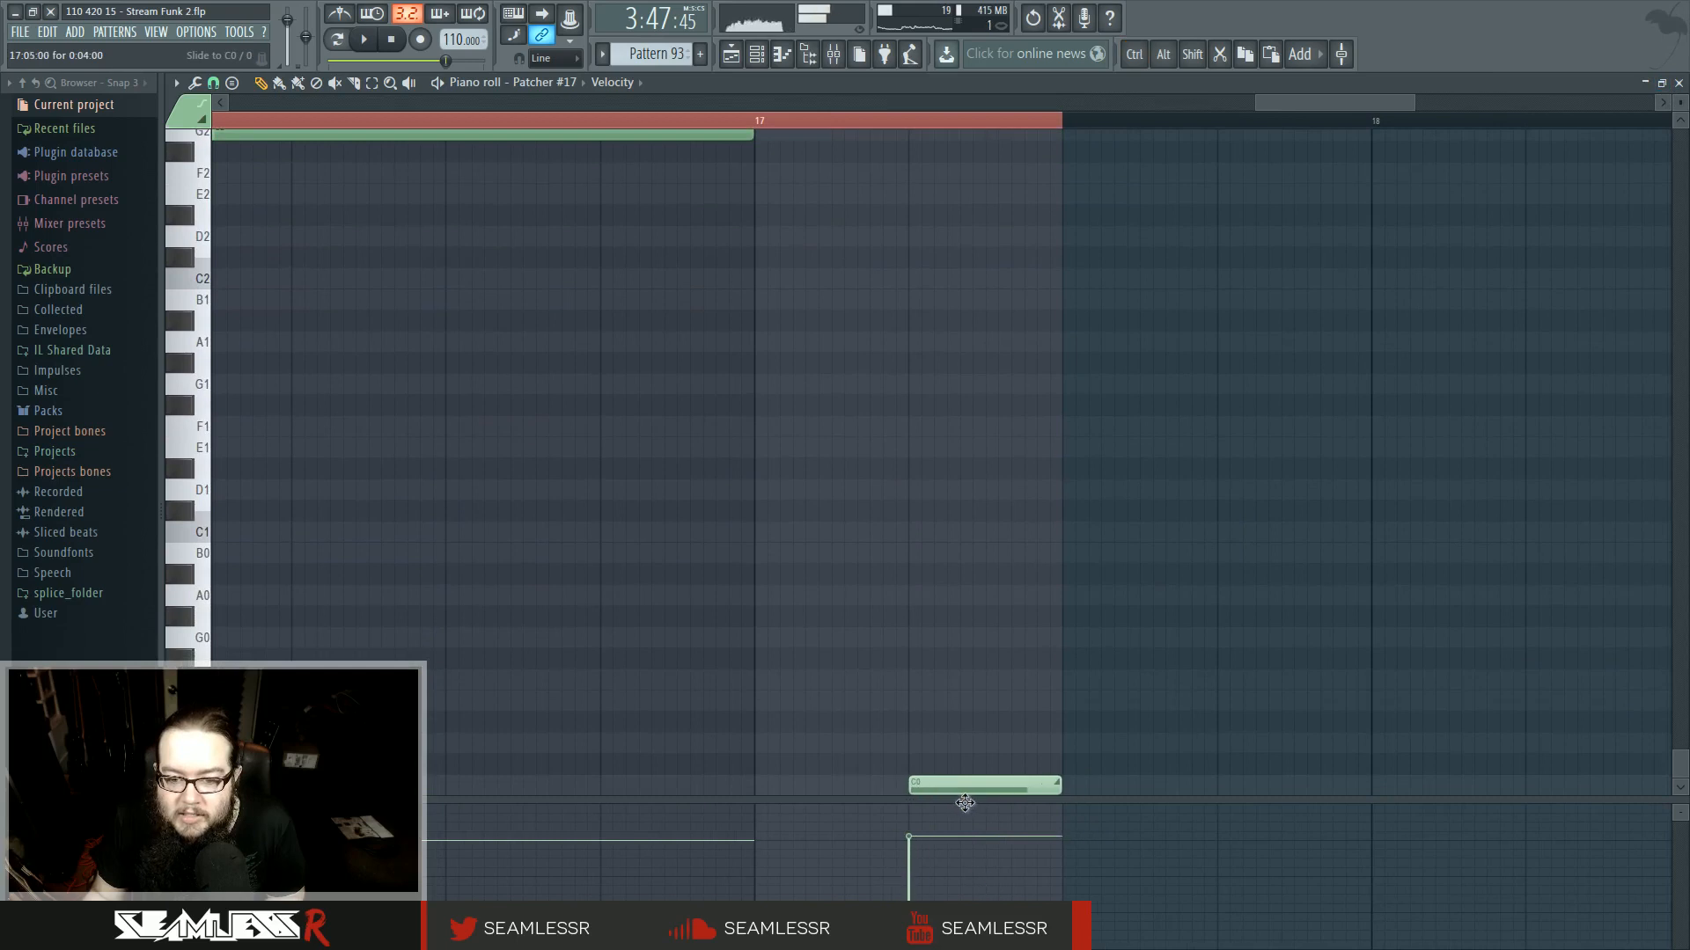
pyautogui.press('space')
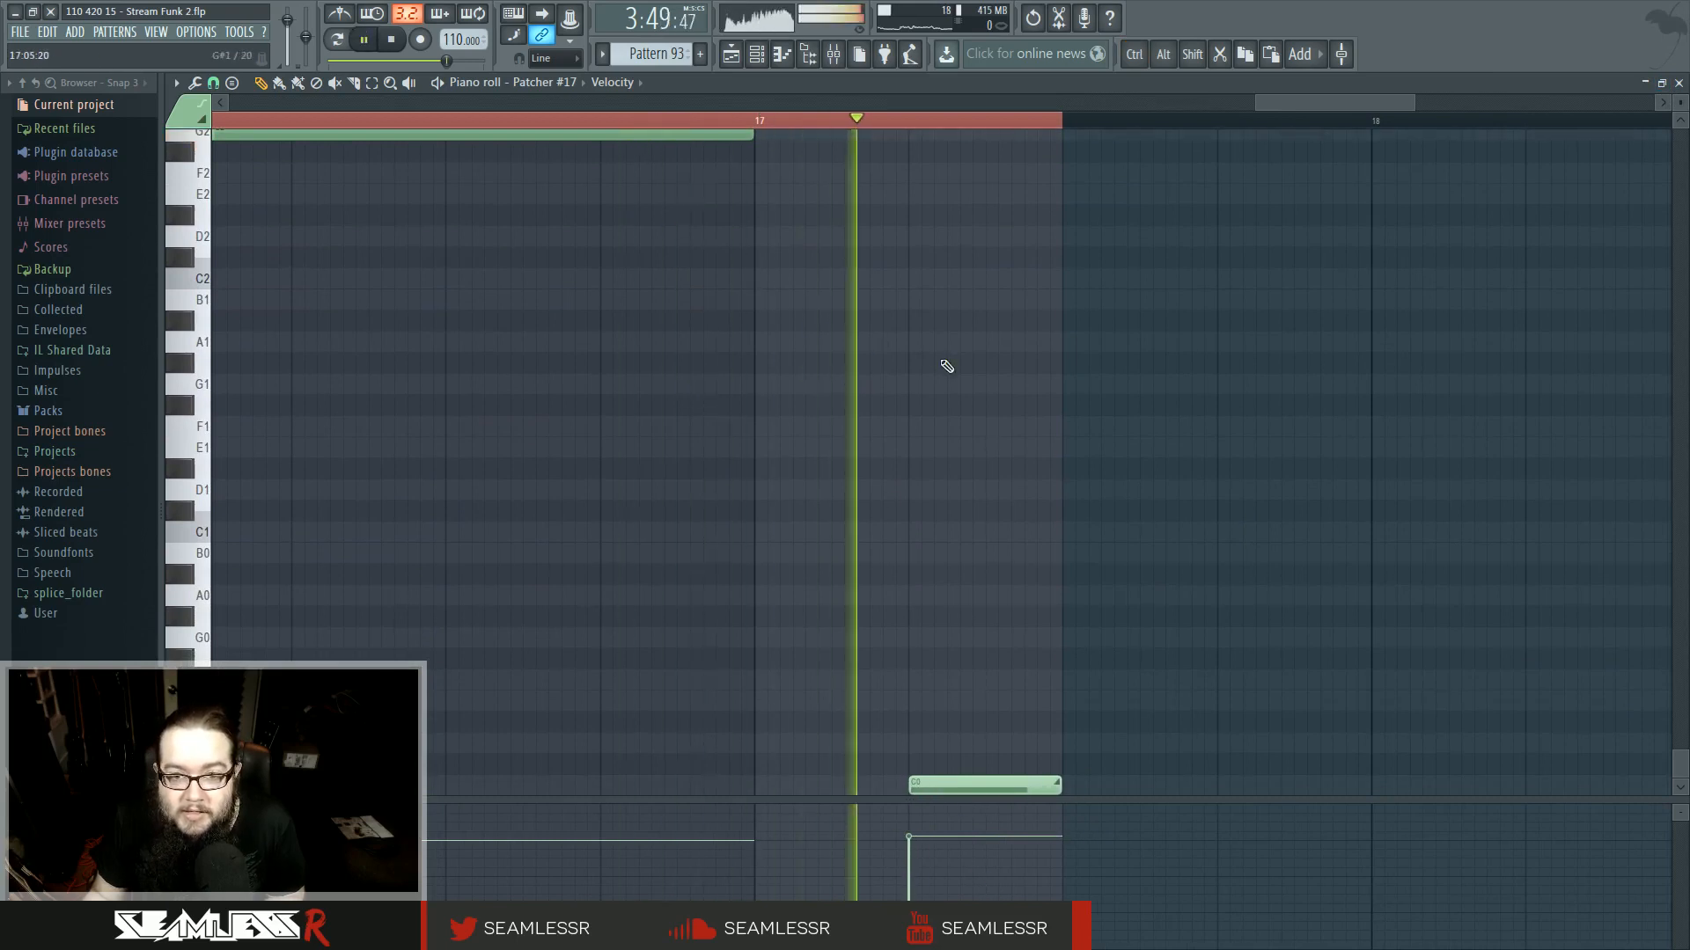
pyautogui.moveTo(943, 784); pyautogui.dragTo(945, 447)
pyautogui.rightClick(972, 522)
pyautogui.press('space')
# - Reopen Pattern 4 in the piano roll and shorten its G4 and slide notes to end about a third of a bar past bar 17
pyautogui.scroll(3, 979, 564)
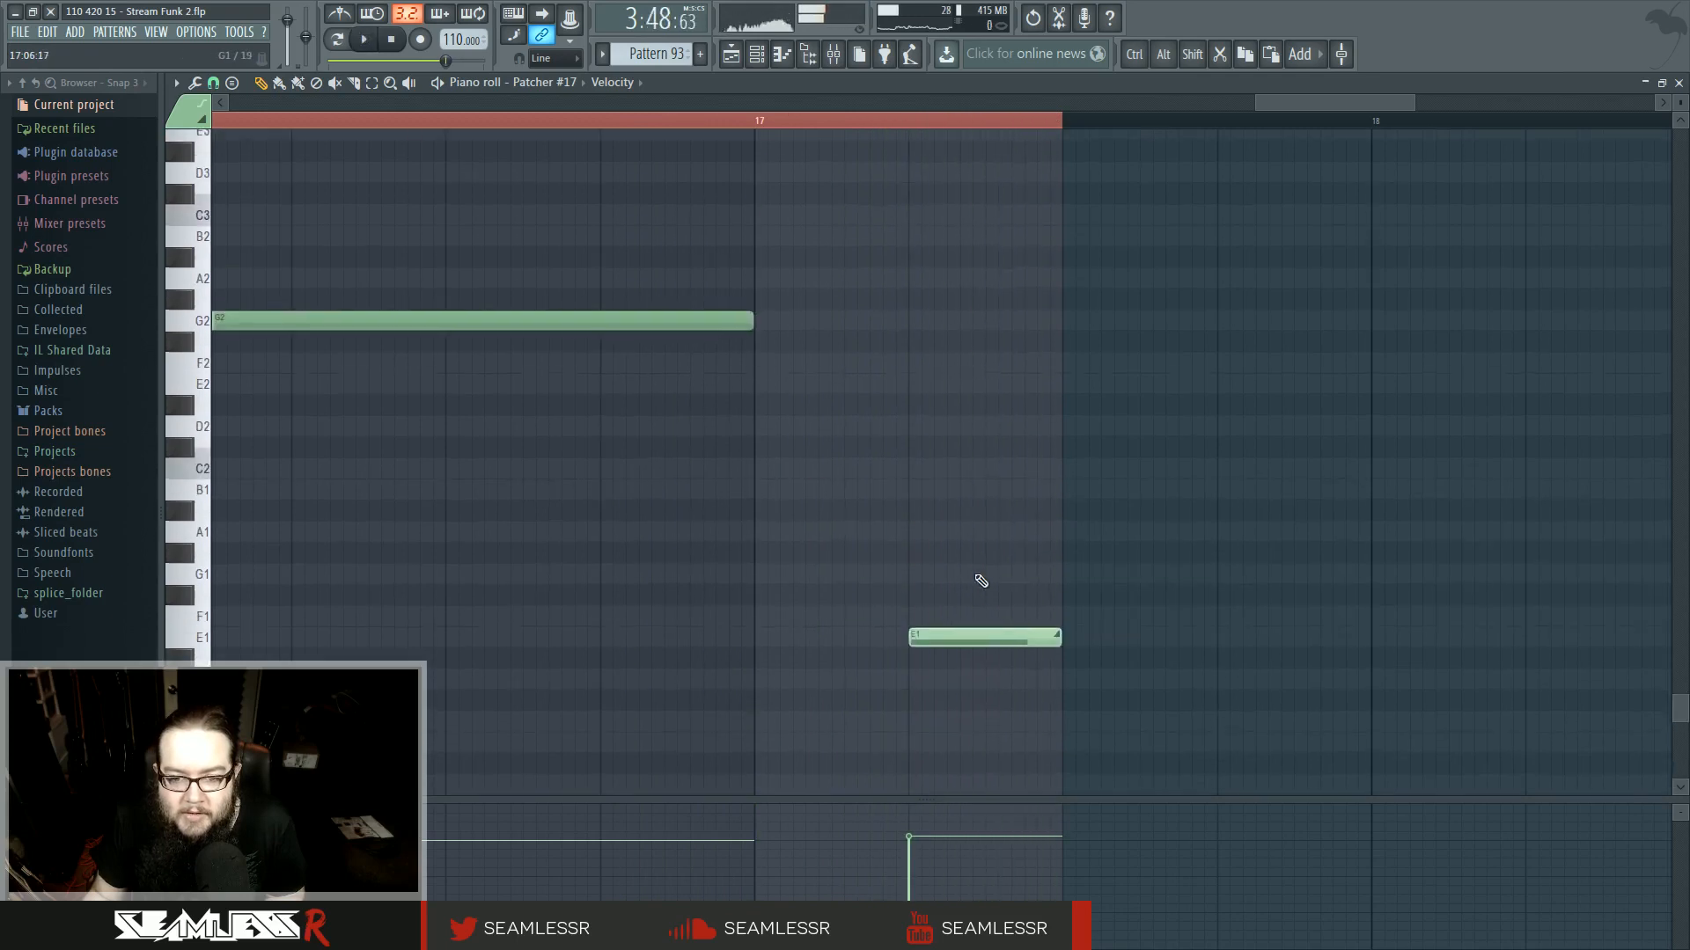
pyautogui.scroll(11, 986, 643)
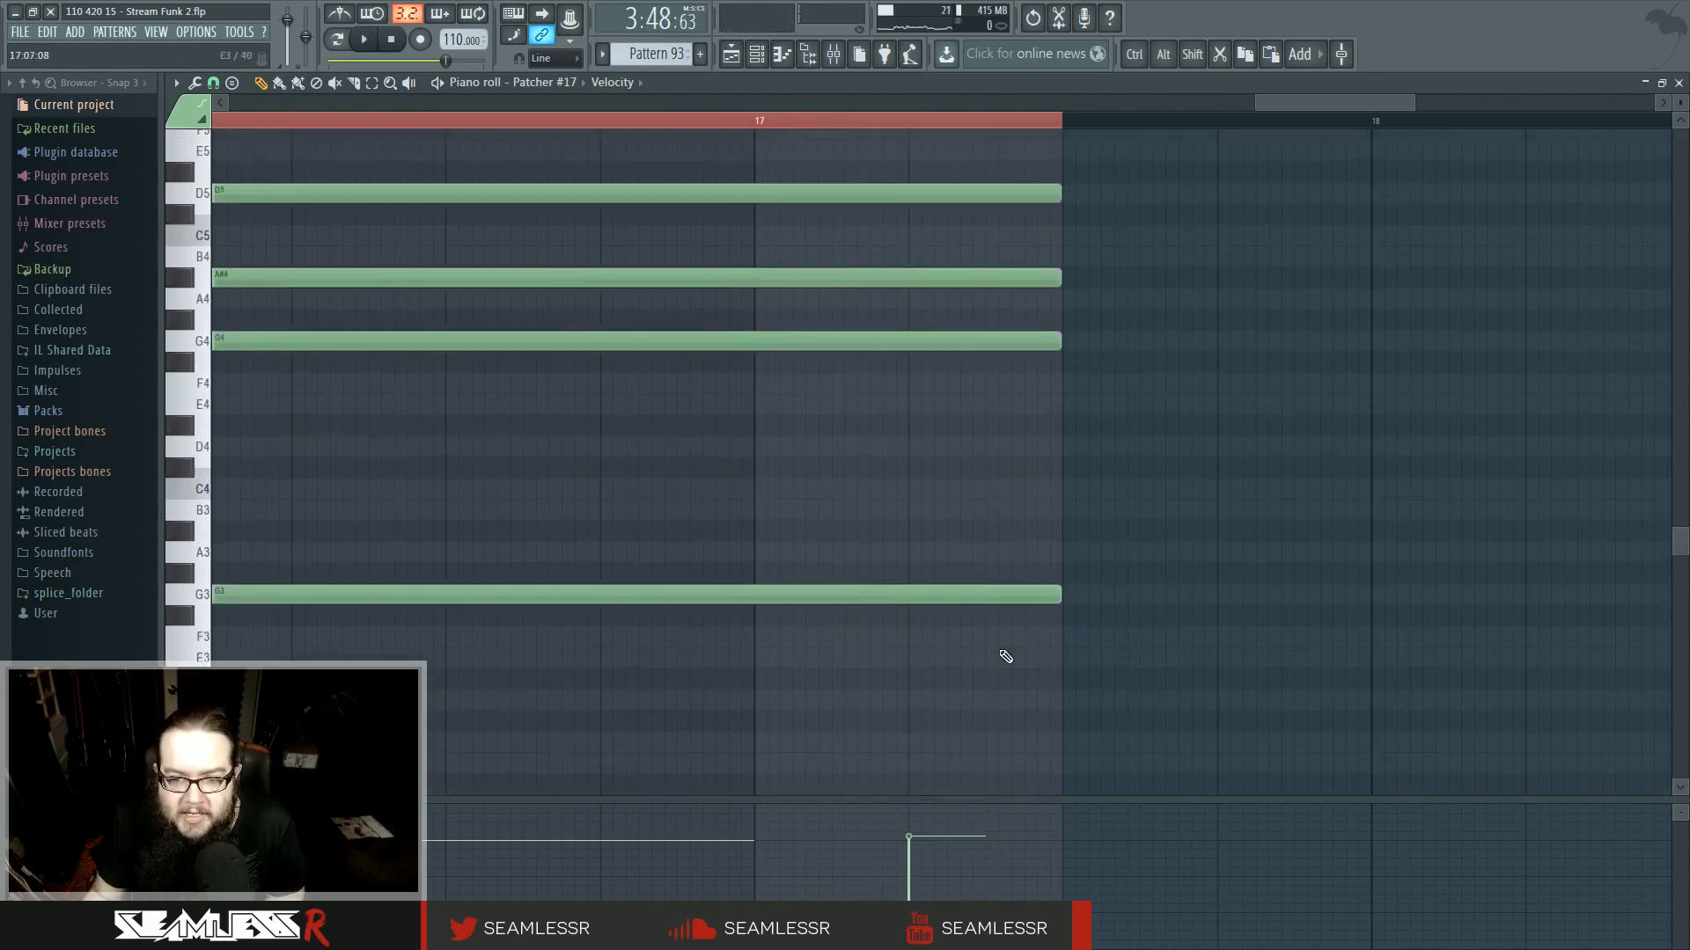
pyautogui.moveTo(967, 208); pyautogui.dragTo(1082, 791)
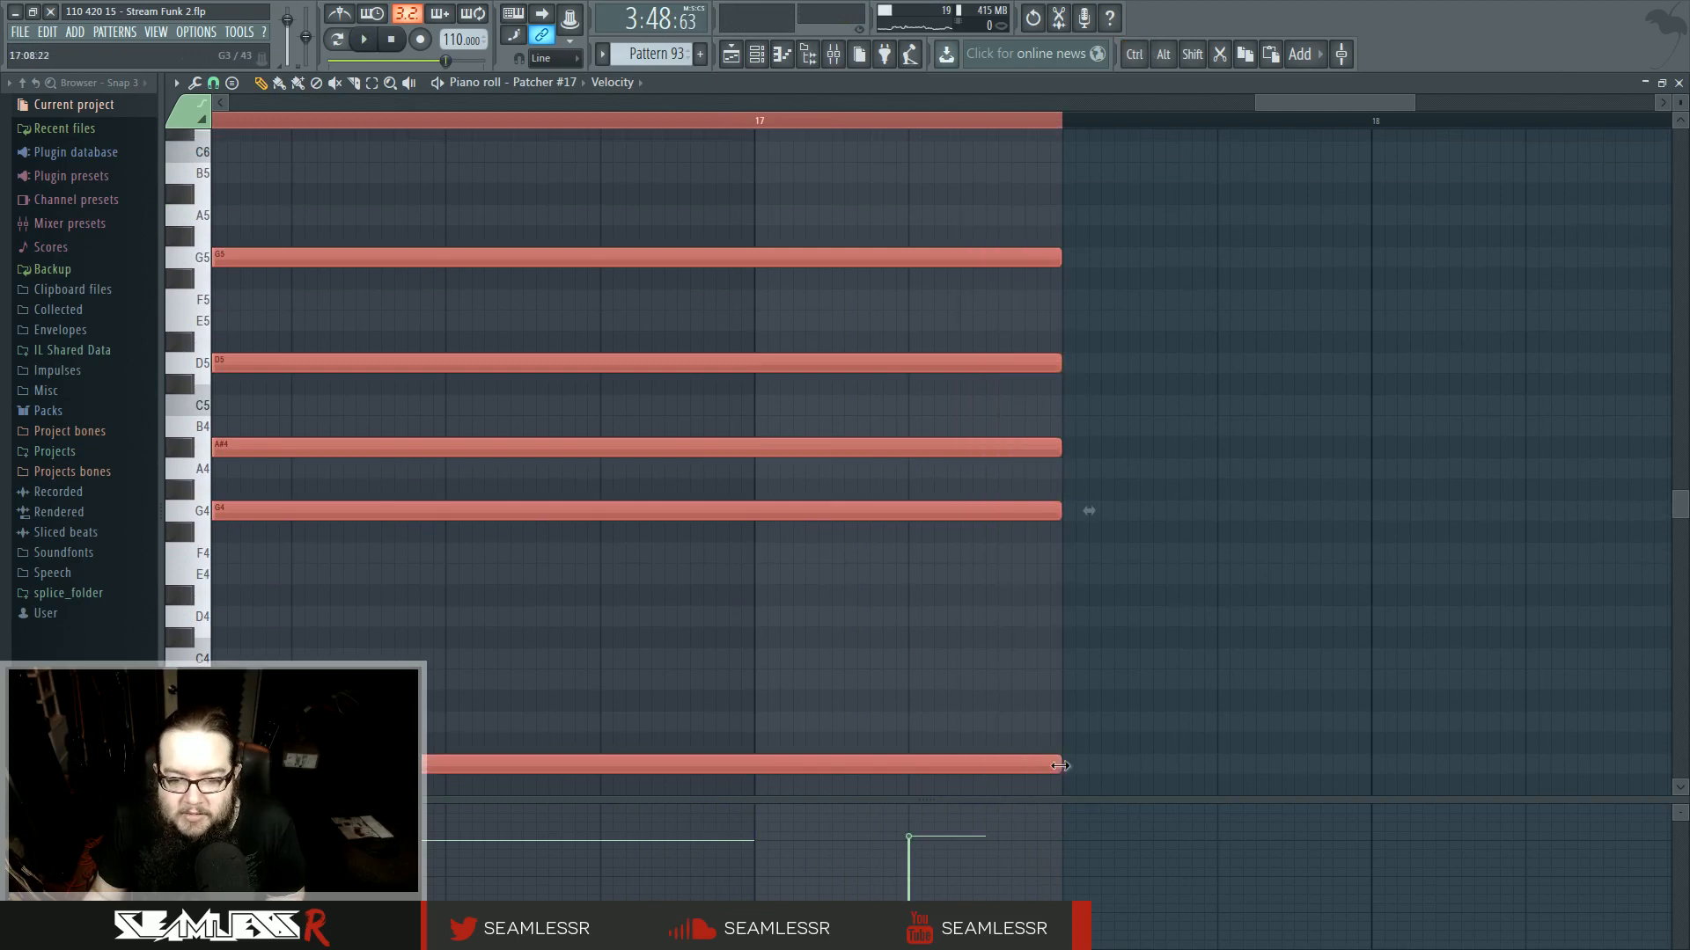
pyautogui.press('F5')
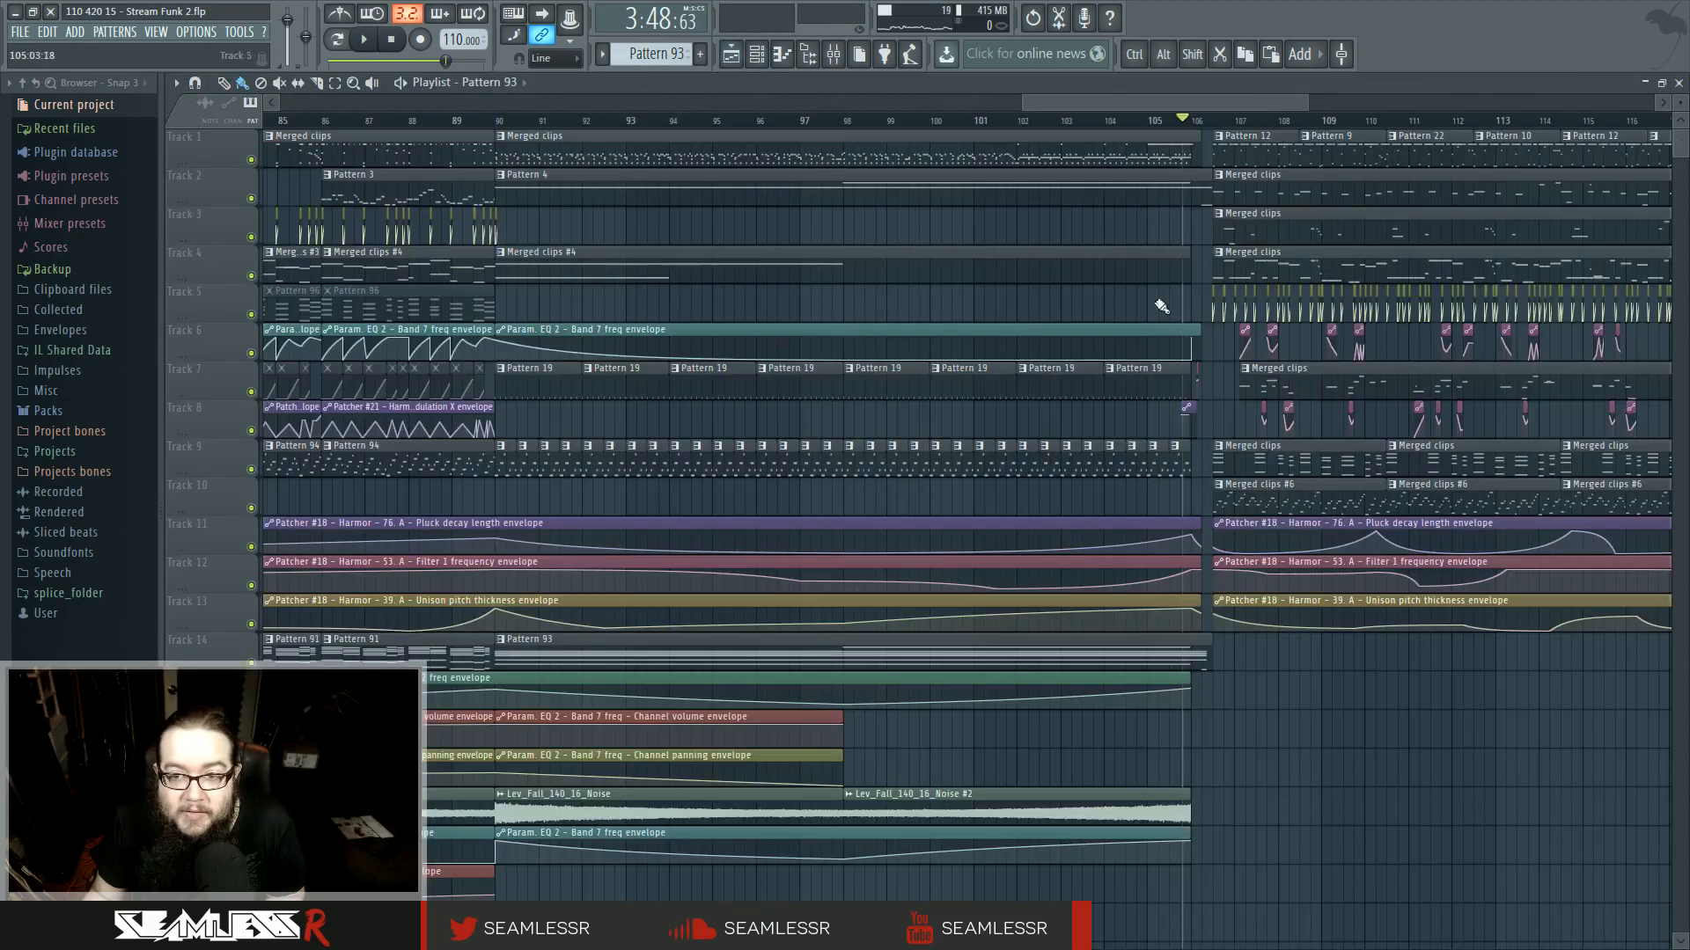
pyautogui.scroll(3, 1210, 242)
pyautogui.click(1191, 178)
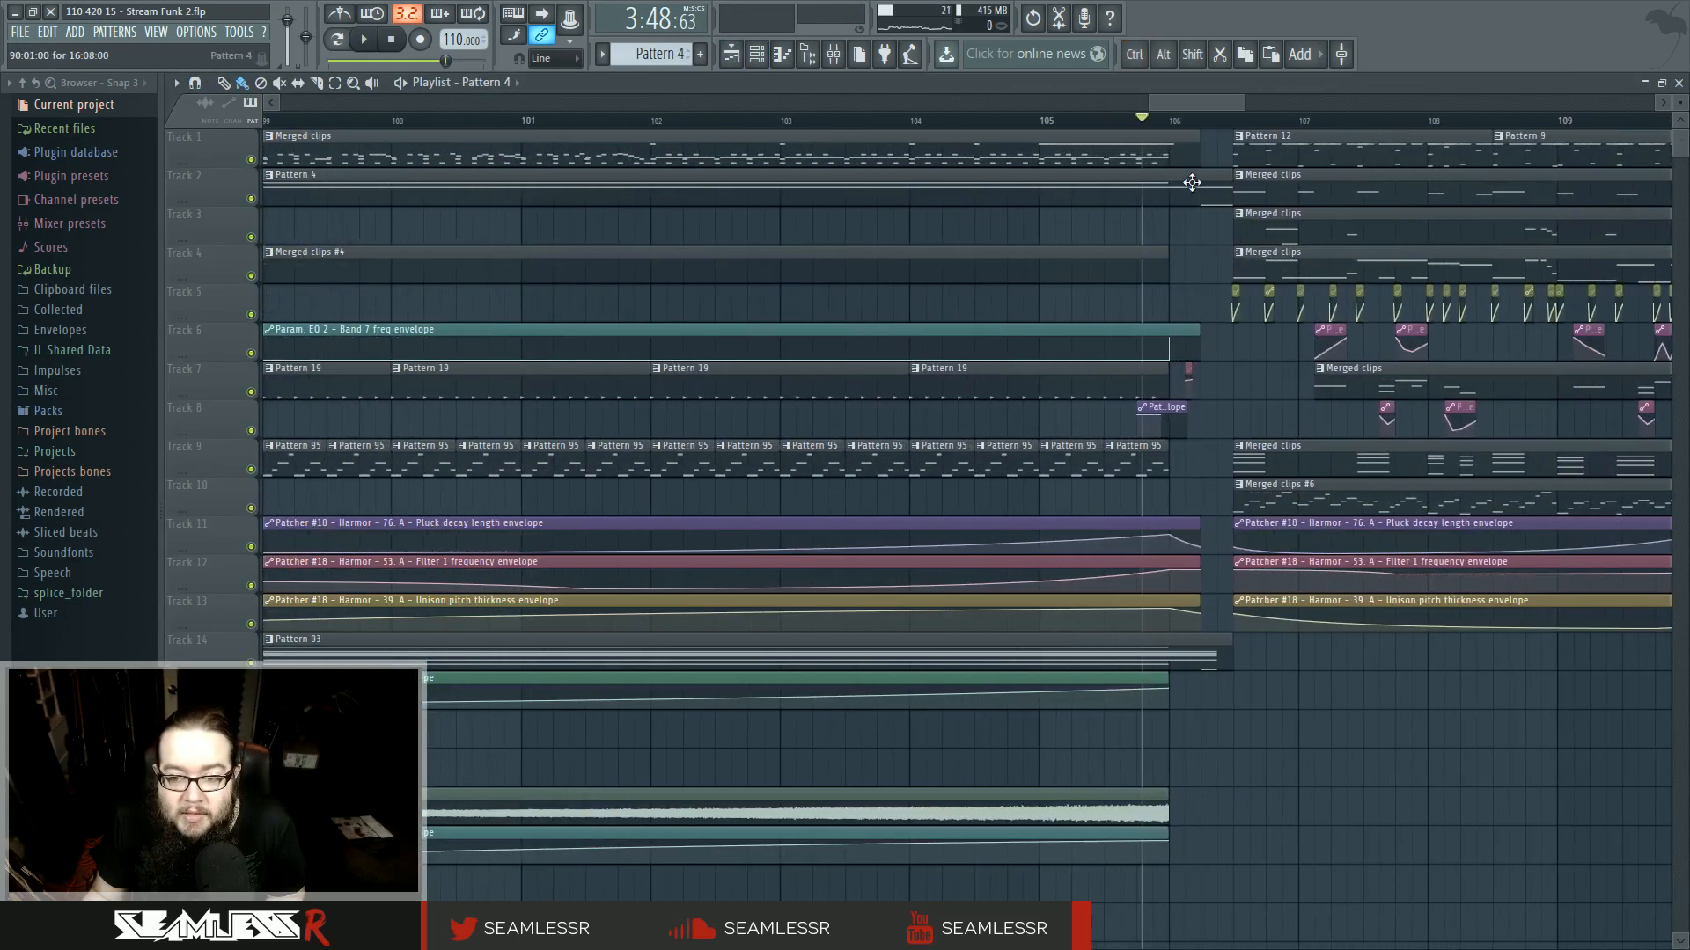
pyautogui.press('F7')
pyautogui.moveTo(801, 406); pyautogui.dragTo(1191, 454)
pyautogui.moveTo(656, 303); pyautogui.dragTo(873, 783)
pyautogui.scroll(4, 648, 762)
pyautogui.moveTo(1350, 633); pyautogui.dragTo(1173, 682)
pyautogui.scroll(2, 1173, 682)
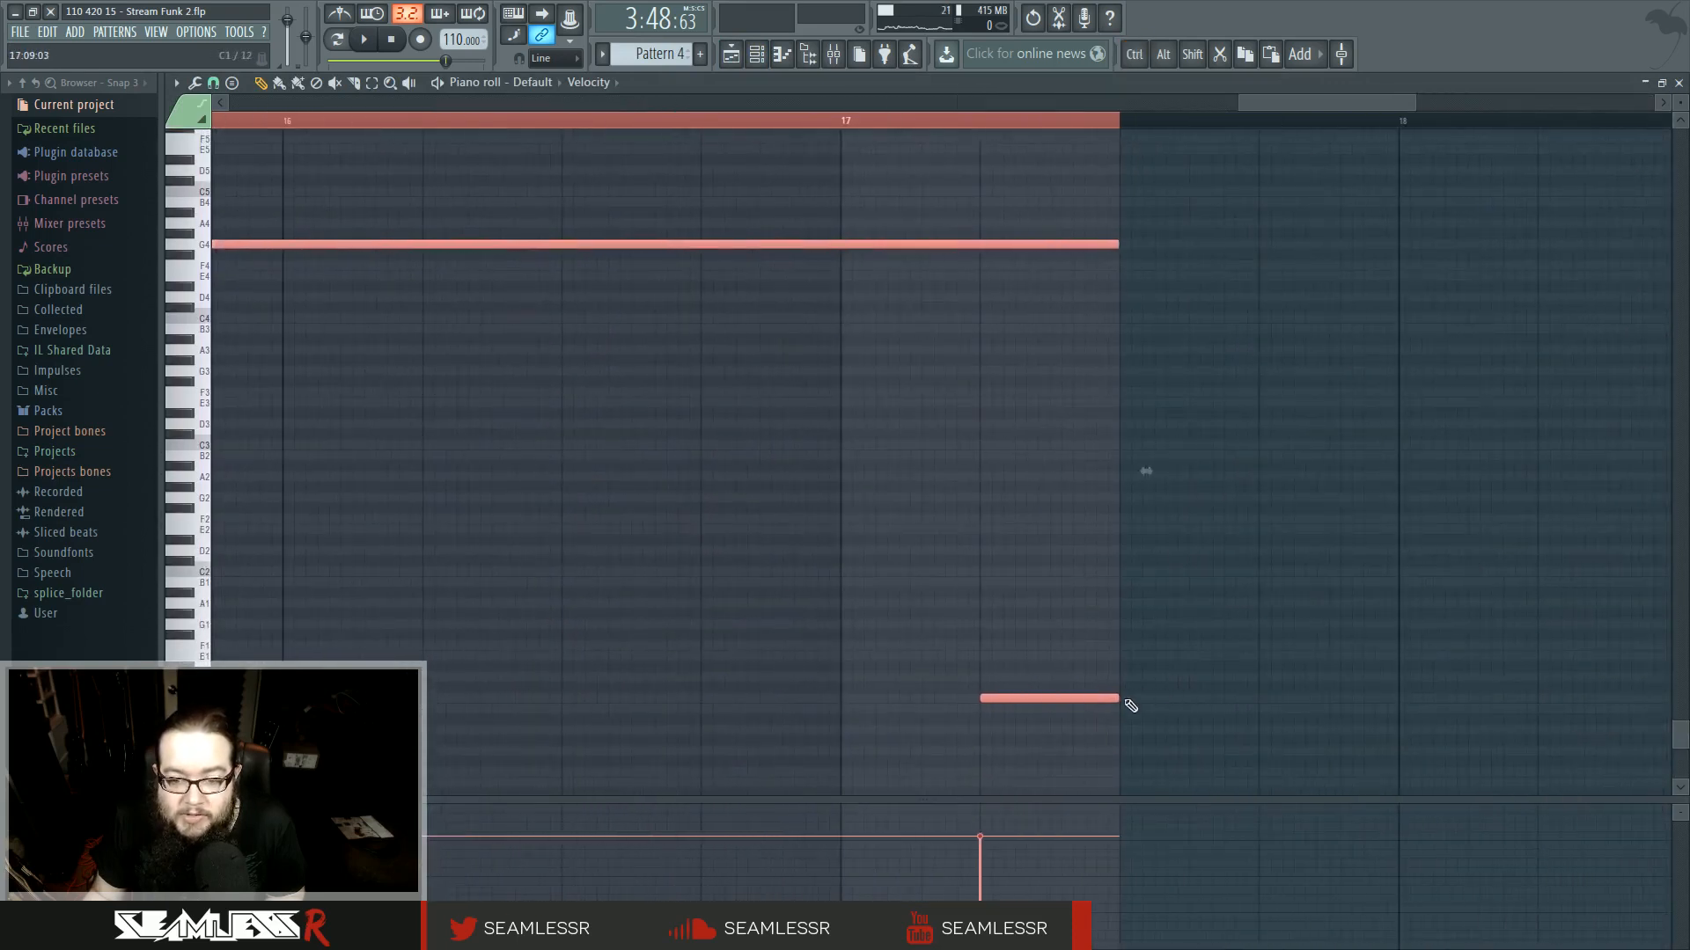
pyautogui.click(662, 105)
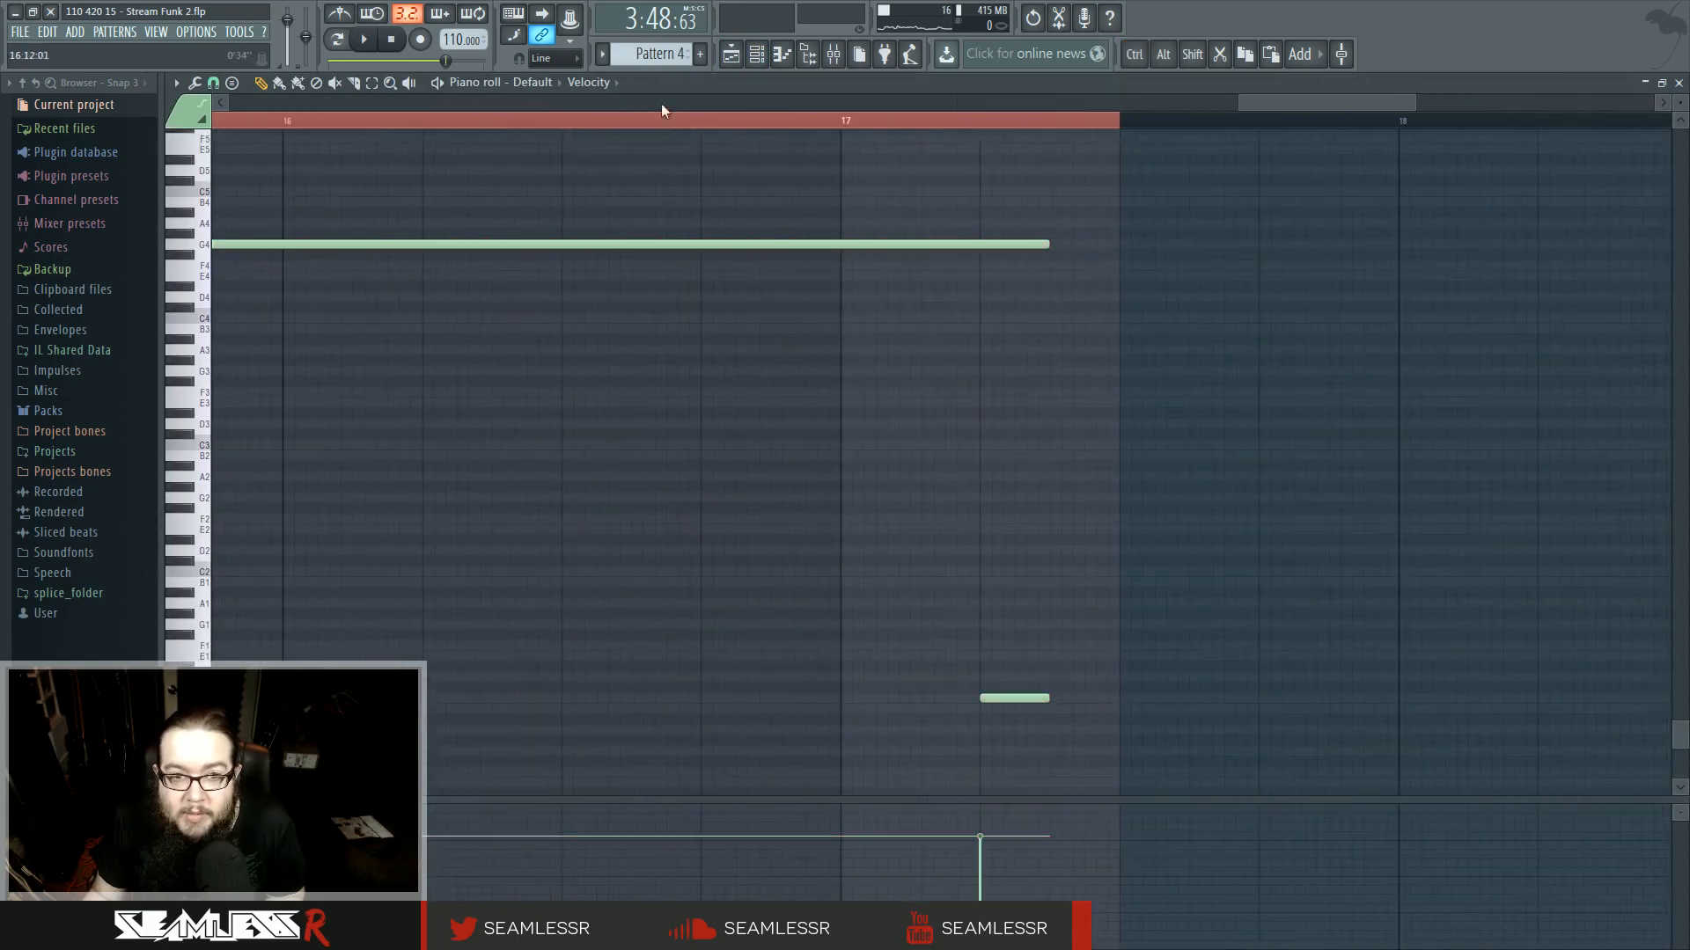
# - Select all the appended clips starting around bar 106 and shift them slightly left toward the end of the preceding section
pyautogui.click(741, 50)
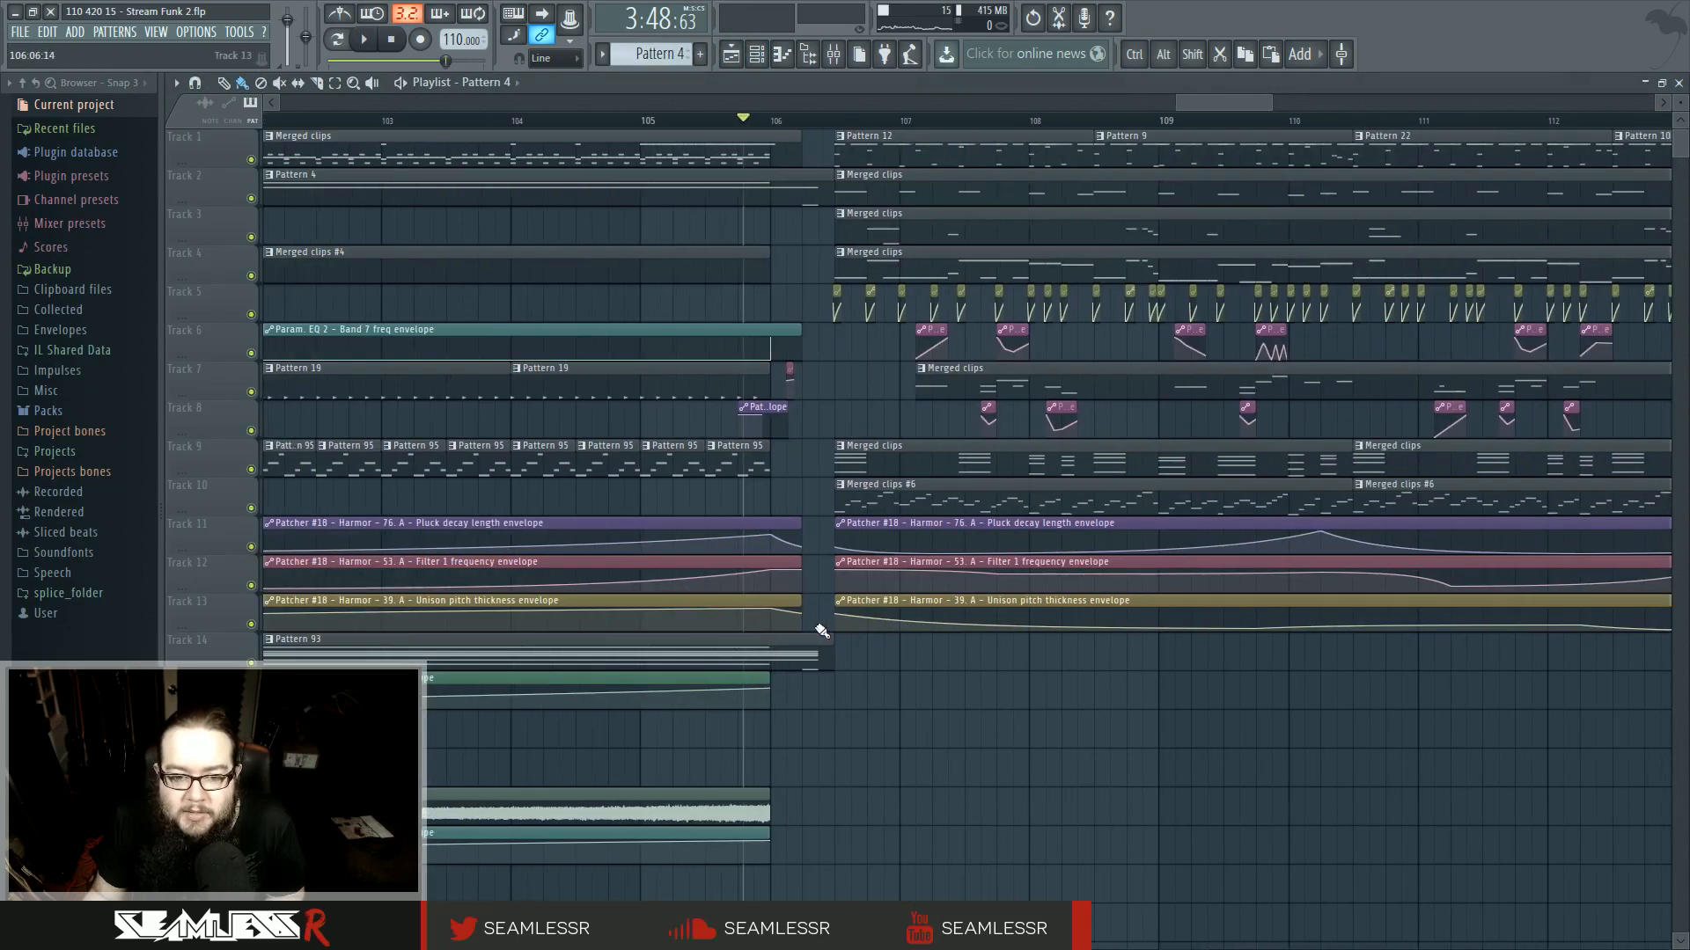
pyautogui.moveTo(827, 568); pyautogui.dragTo(830, 646)
pyautogui.keyDown('ctrl'); pyautogui.click(838, 654); pyautogui.keyUp('ctrl')
pyautogui.scroll(-5, 909, 649)
pyautogui.hscroll(2, 1302, 720)
pyautogui.moveTo(1589, 746); pyautogui.dragTo(731, 140)
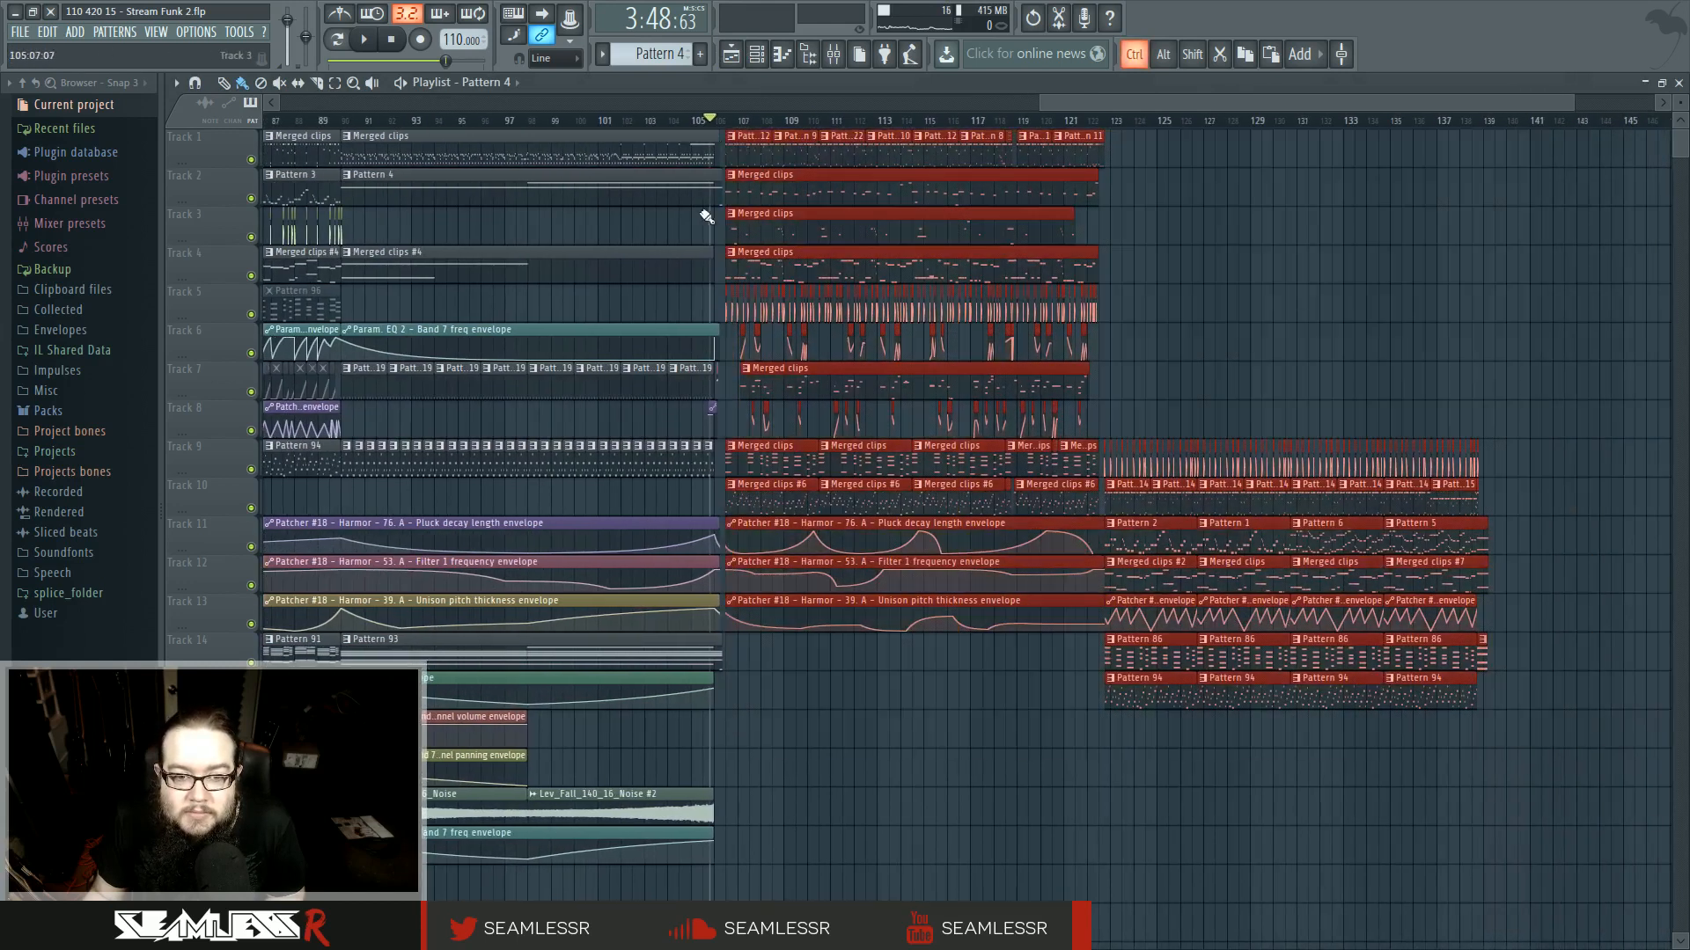
pyautogui.scroll(6, 740, 149)
pyautogui.moveTo(671, 212); pyautogui.dragTo(633, 213)
# - Play back the transition around bar 106 to check the joined sections
pyautogui.press('space')
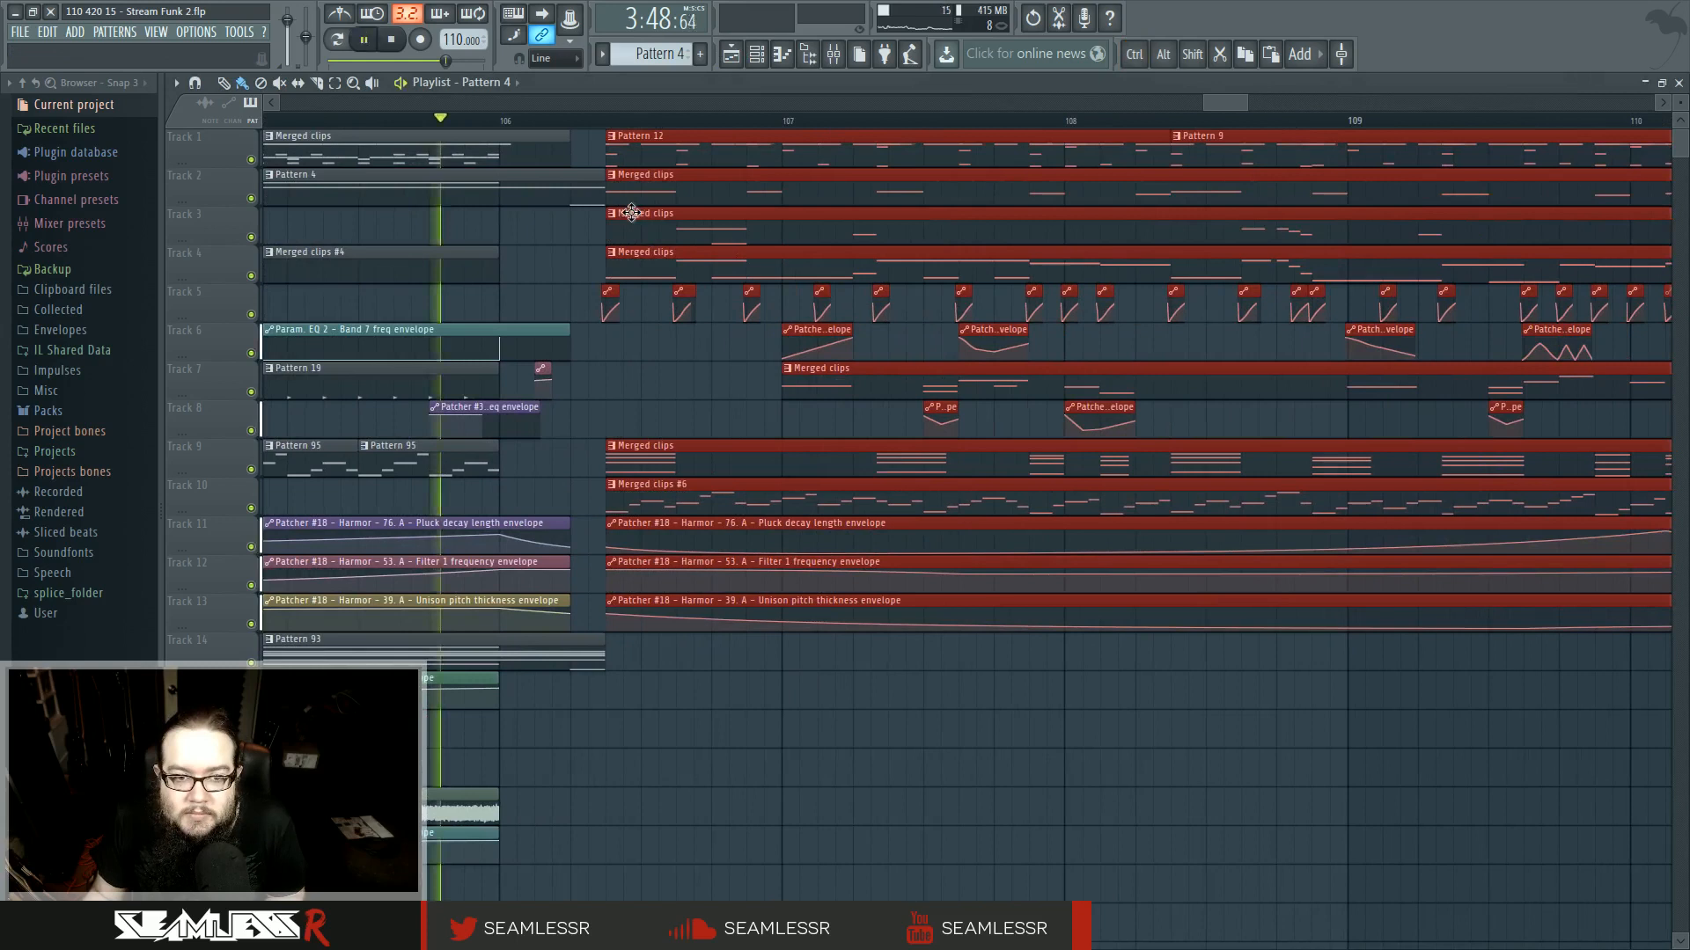
pyautogui.keyDown('ctrl'); pyautogui.click(701, 361); pyautogui.keyUp('ctrl')
pyautogui.scroll(-3, 671, 359)
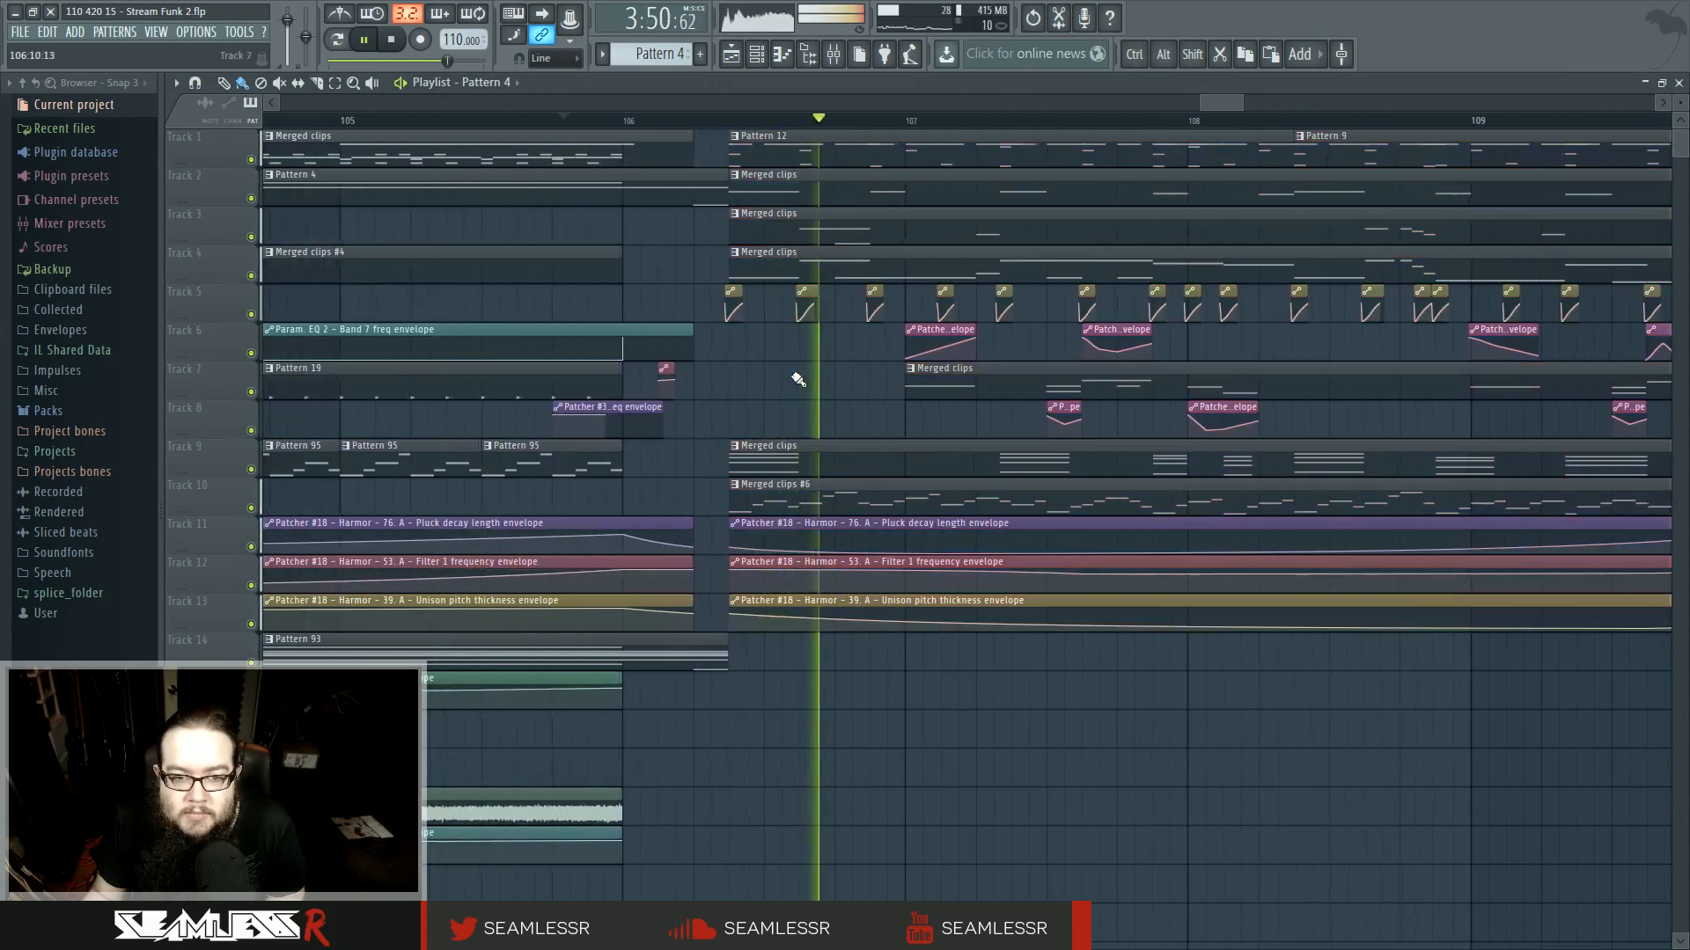
pyautogui.press('space')
pyautogui.scroll(-3, 808, 397)
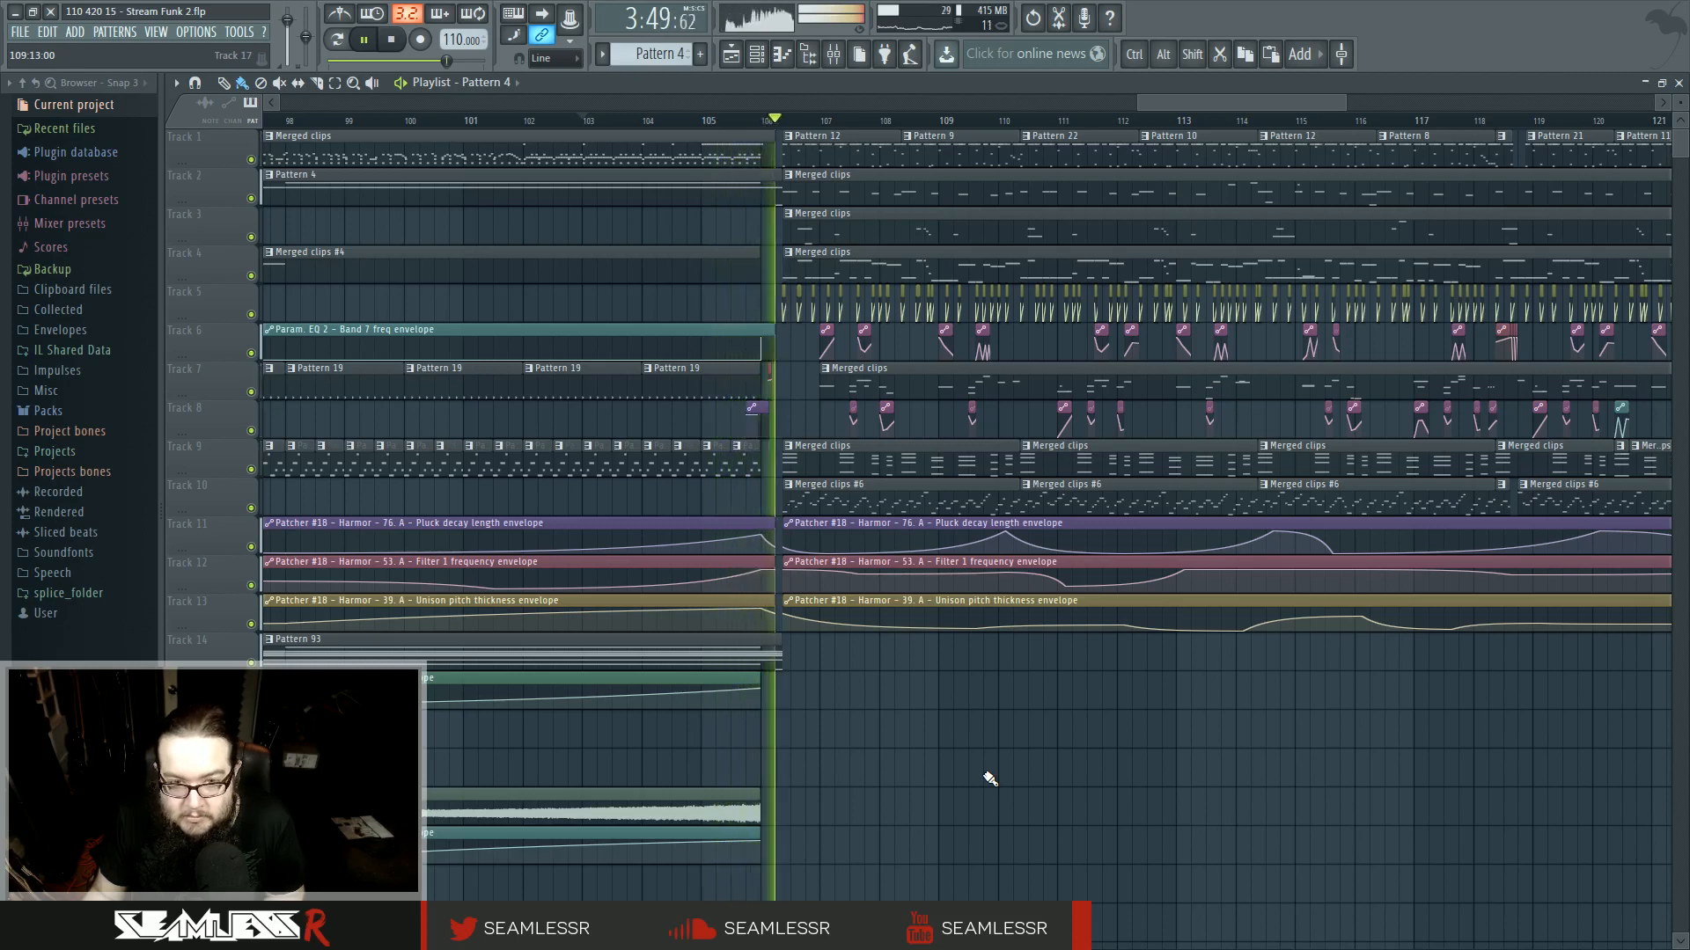
pyautogui.press('space')
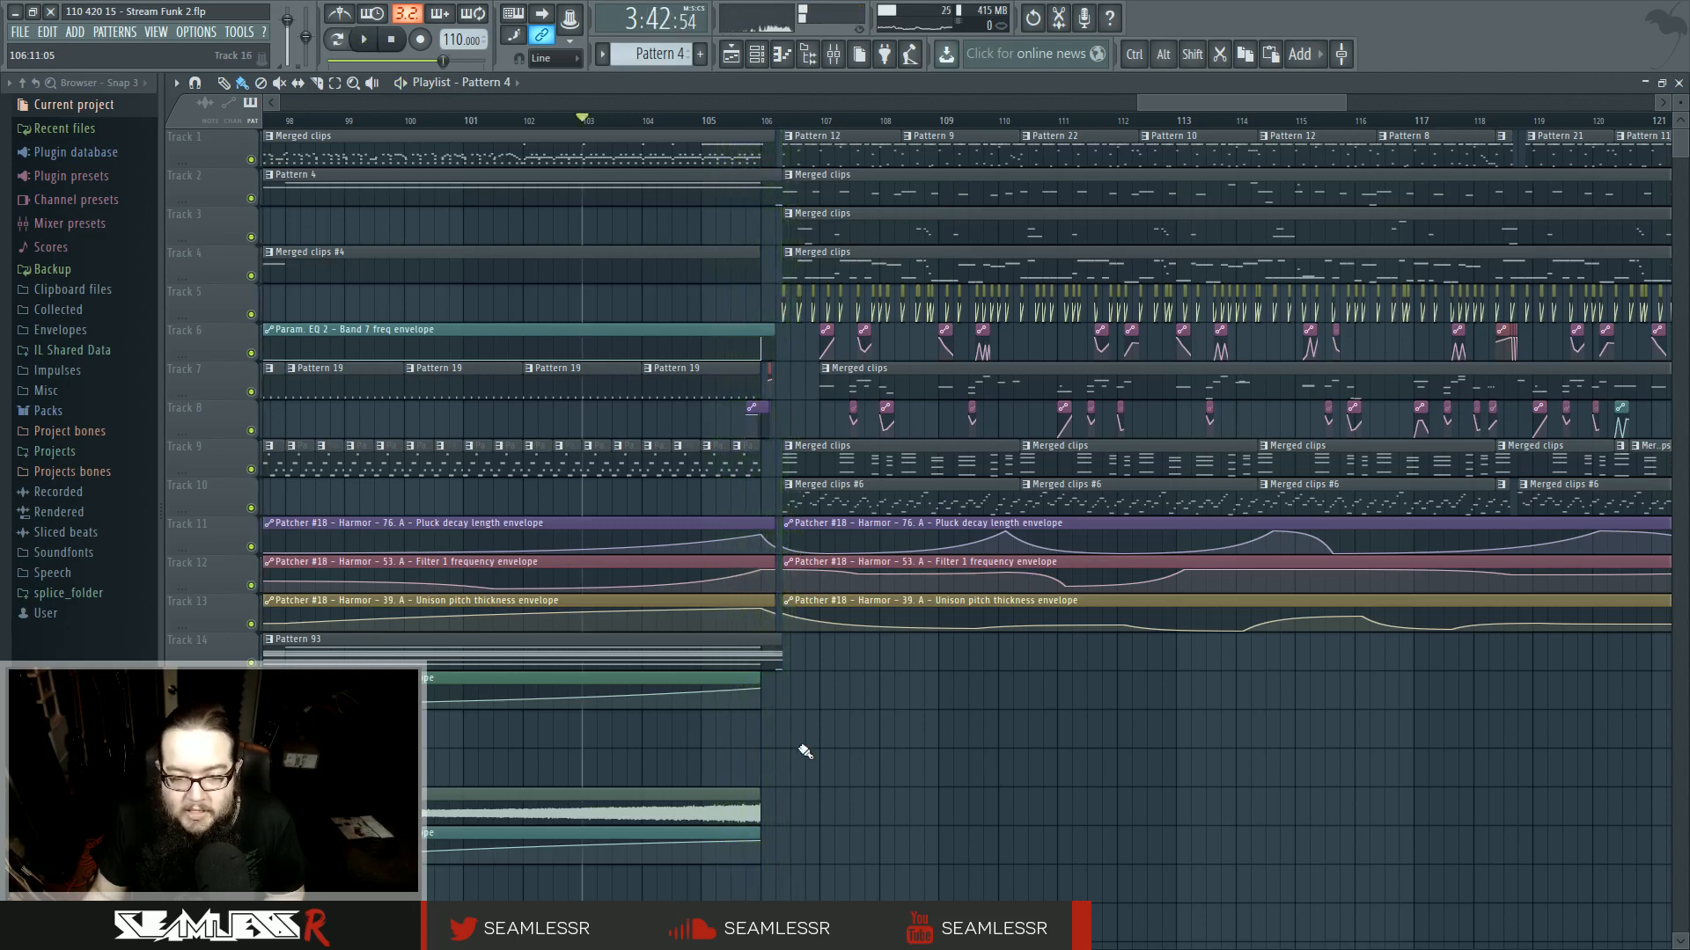
pyautogui.scroll(6, 775, 735)
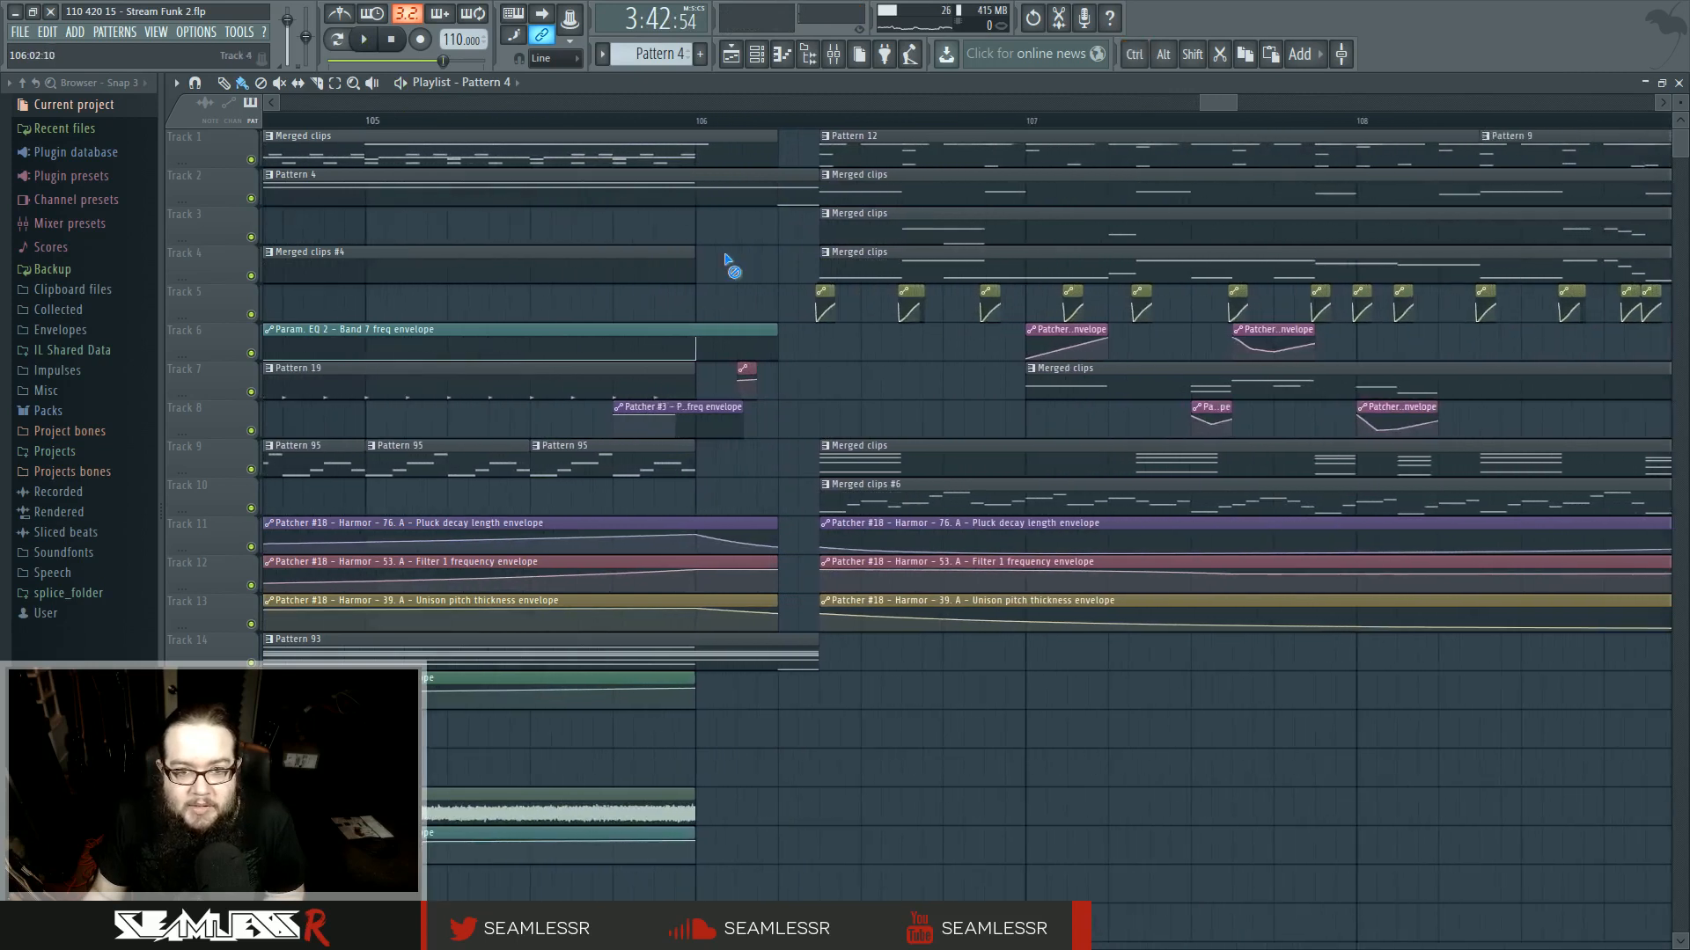
# - Open Pattern 4 in the piano roll to inspect its shortened notes, then return to the playlist
pyautogui.doubleClick(732, 176)
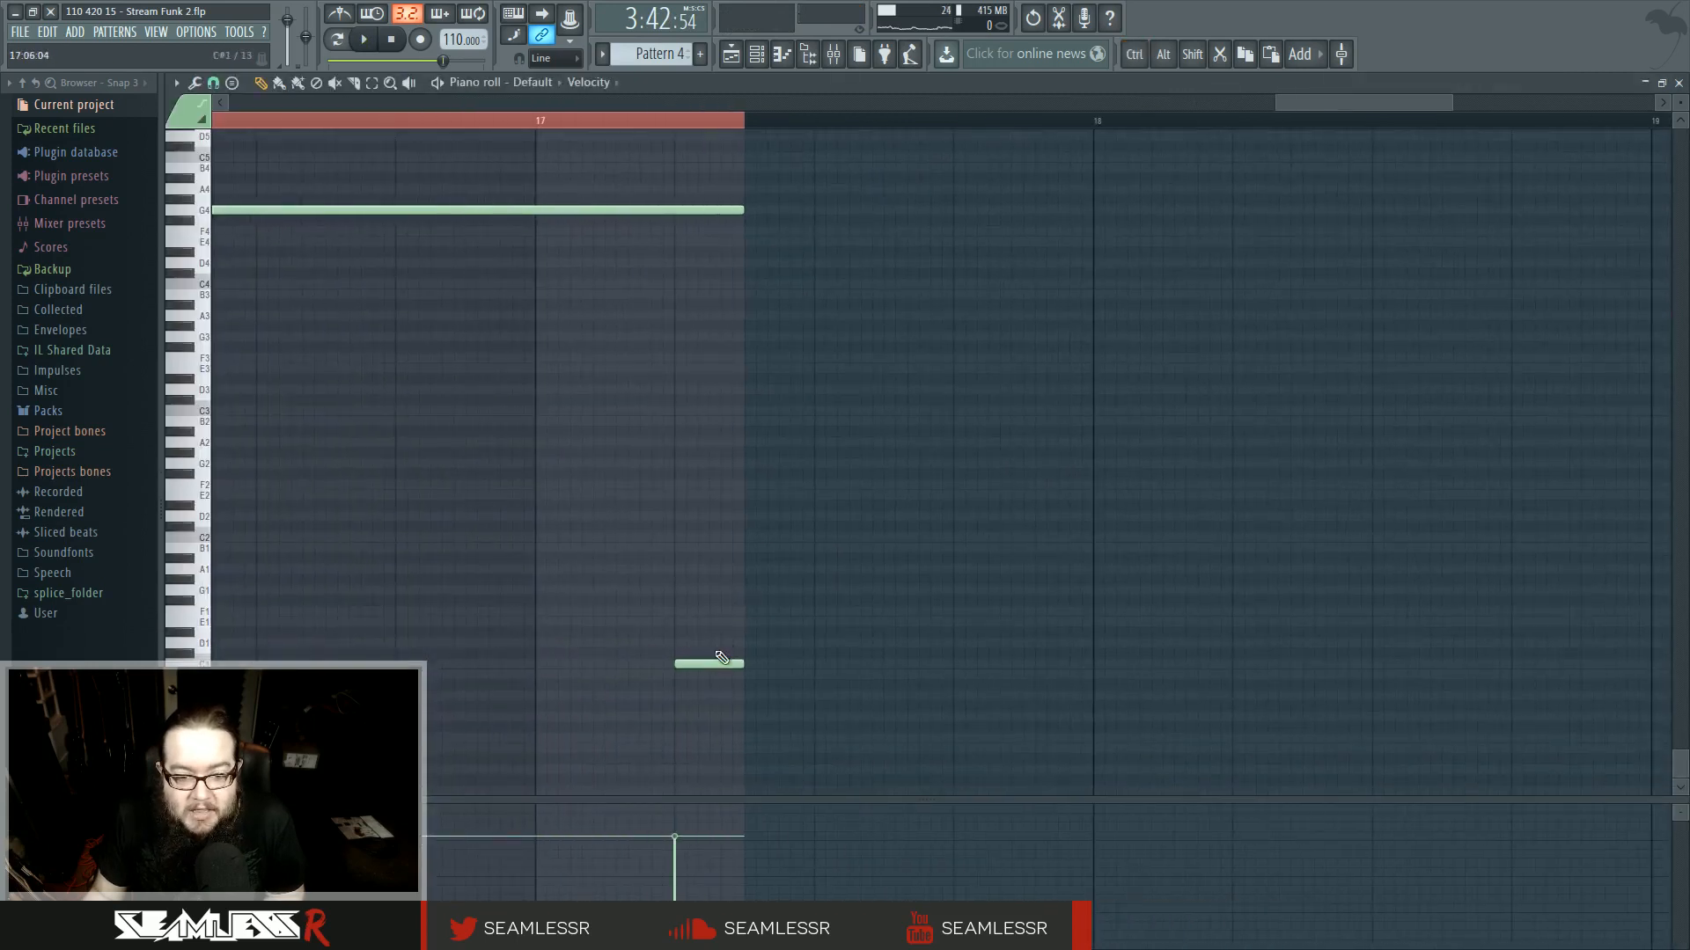
pyautogui.scroll(3, 713, 388)
pyautogui.scroll(-3, 748, 388)
pyautogui.click(733, 55)
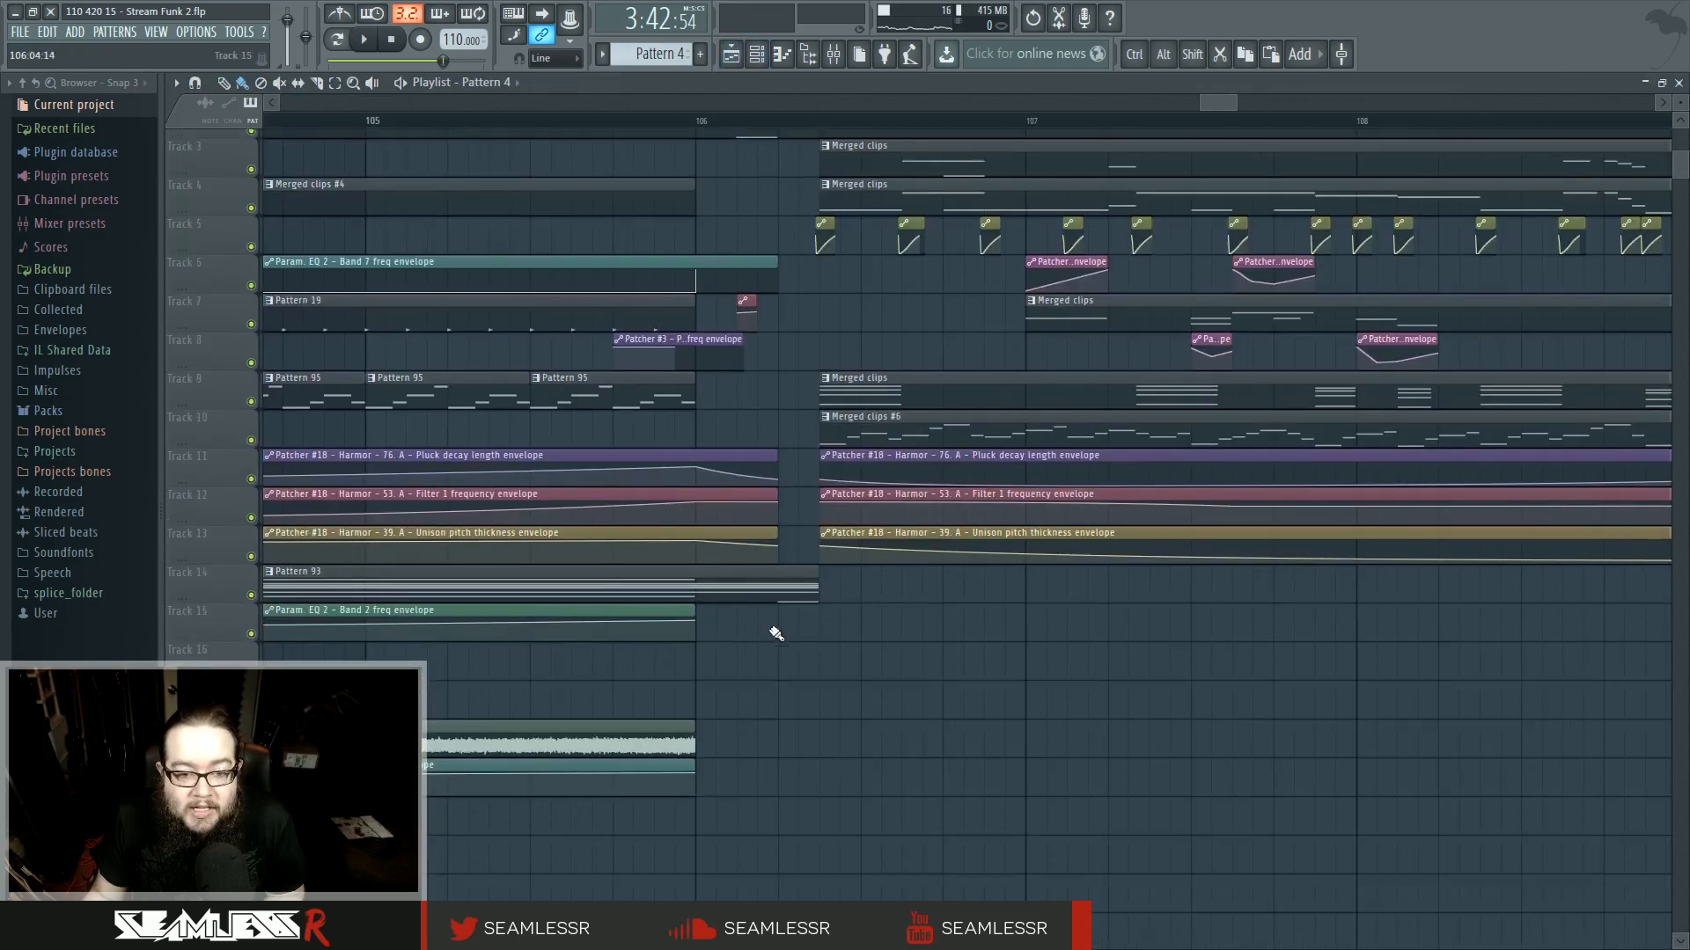
# - Open Pattern 93 and shorten its chord notes to end about a quarter bar past bar 17, moving the slide note earlier
pyautogui.click(785, 583)
pyautogui.doubleClick(785, 583)
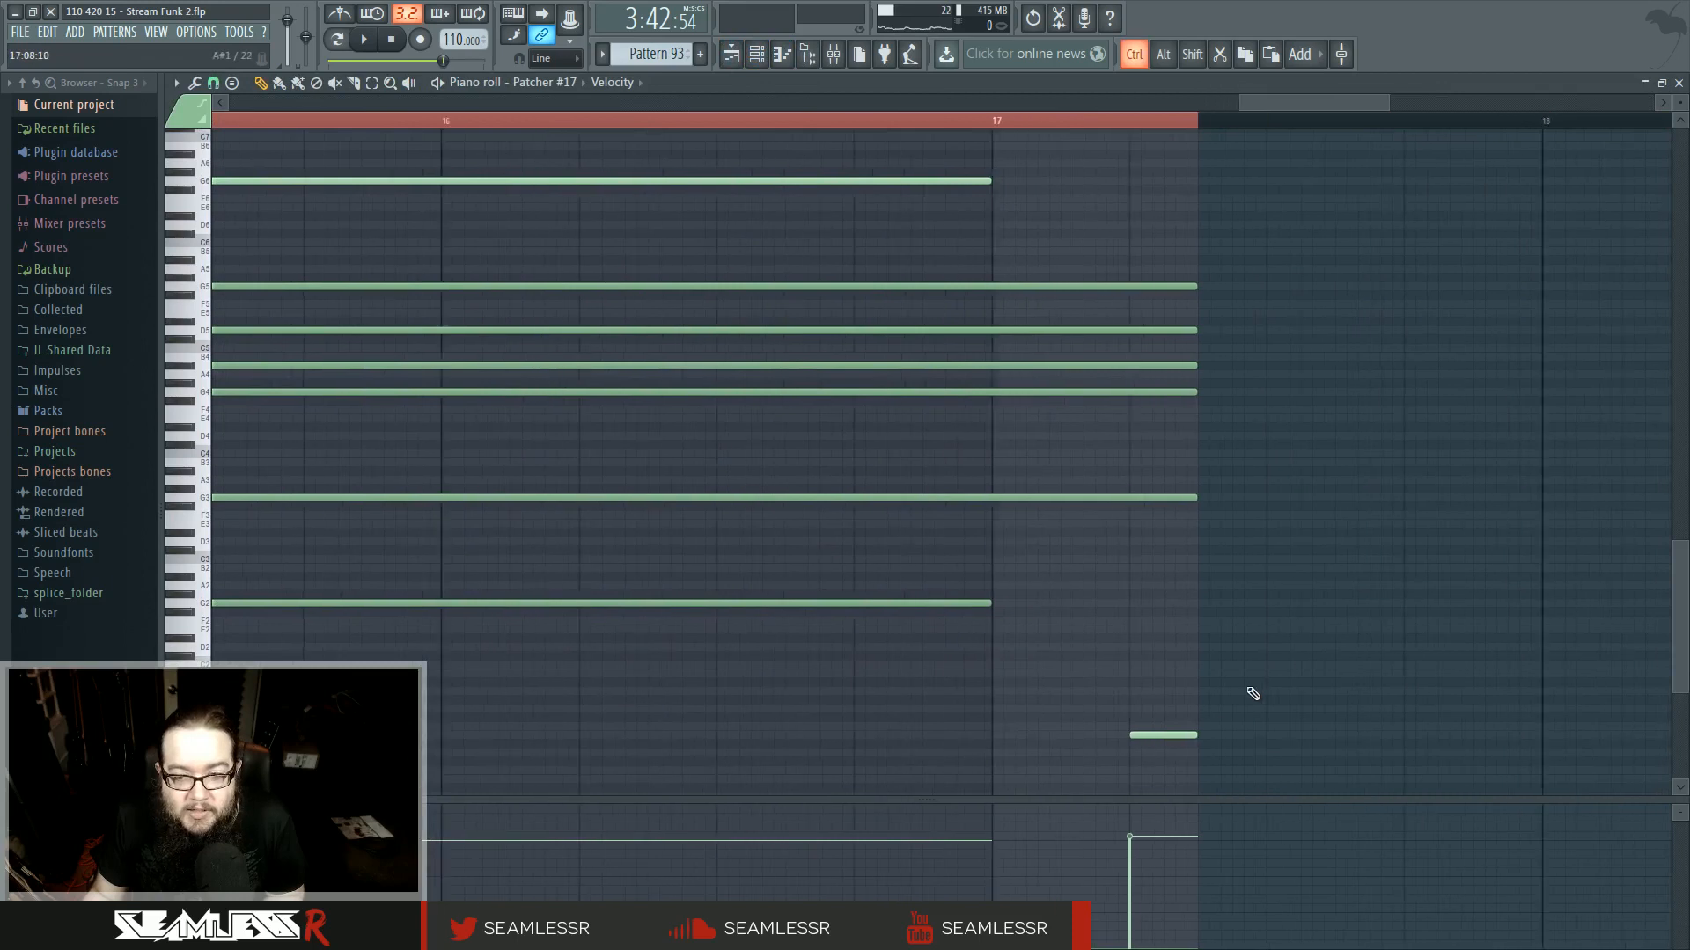
pyautogui.moveTo(1140, 279); pyautogui.dragTo(1209, 532)
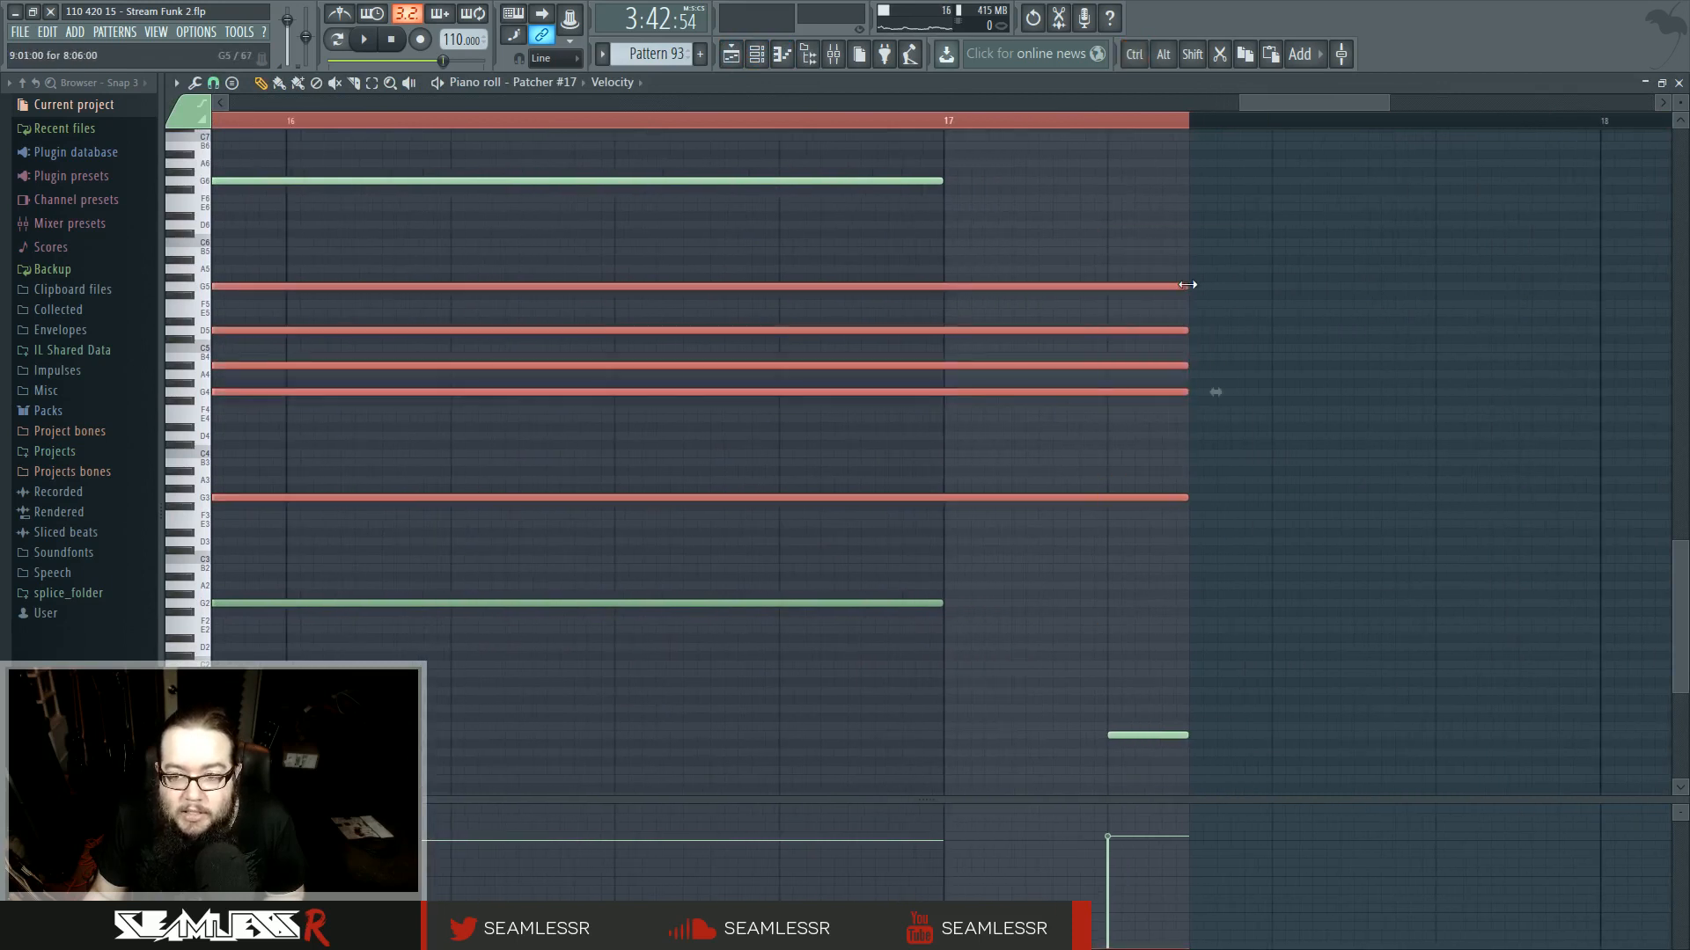
pyautogui.click(1156, 662)
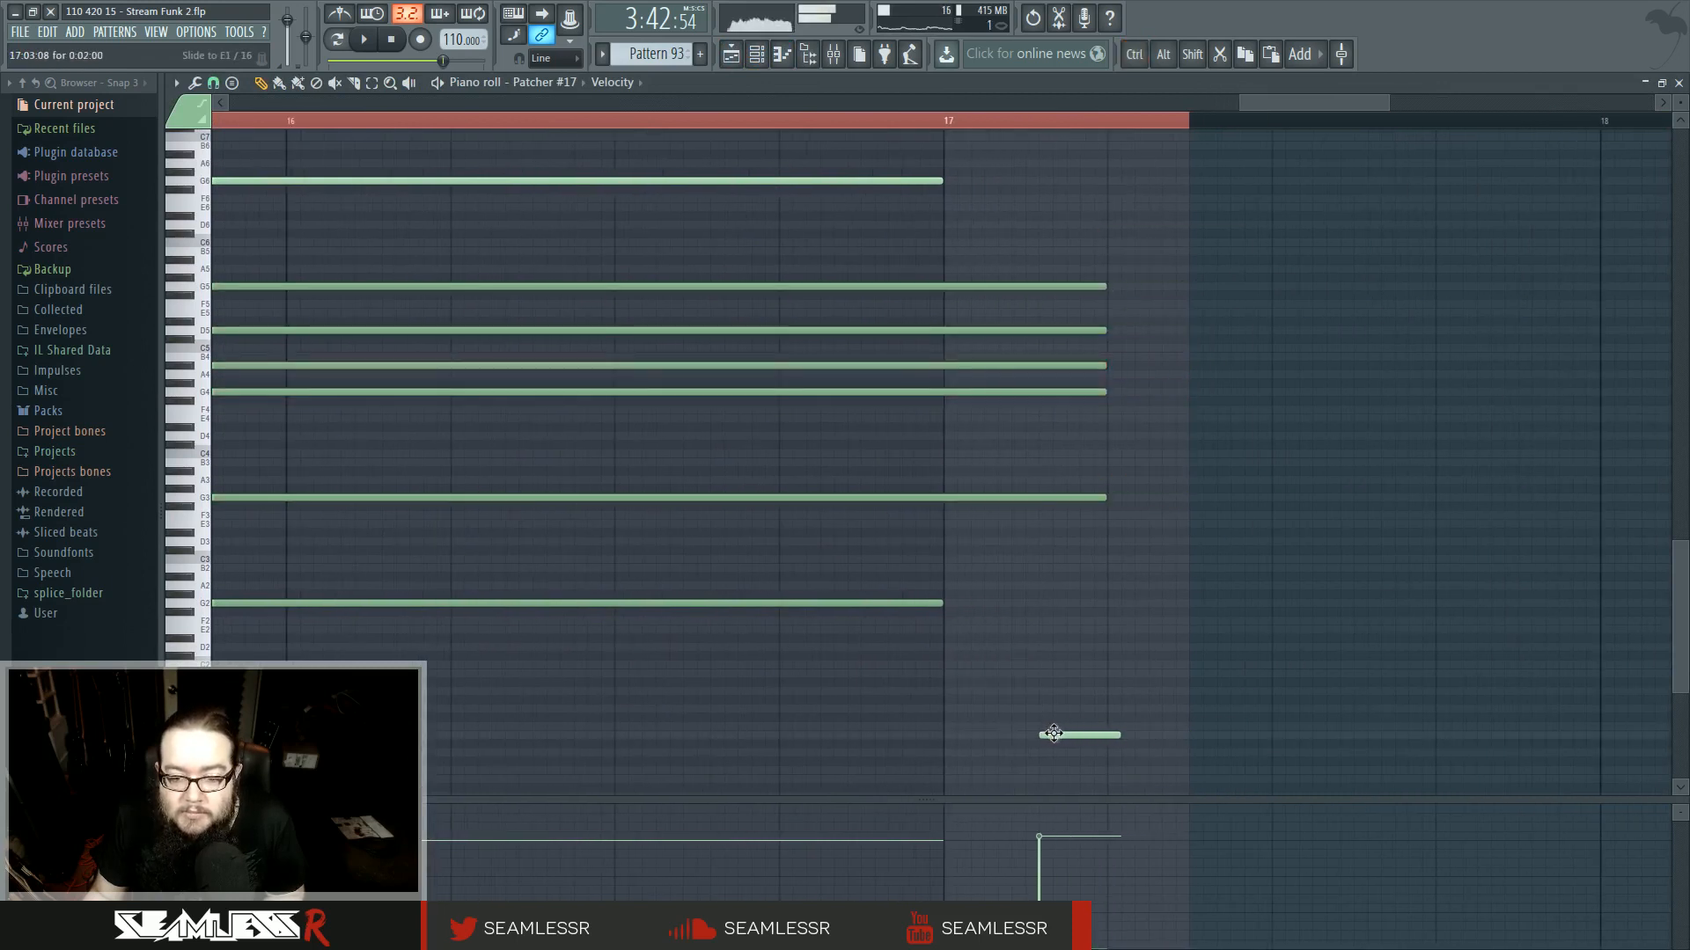
pyautogui.click(731, 56)
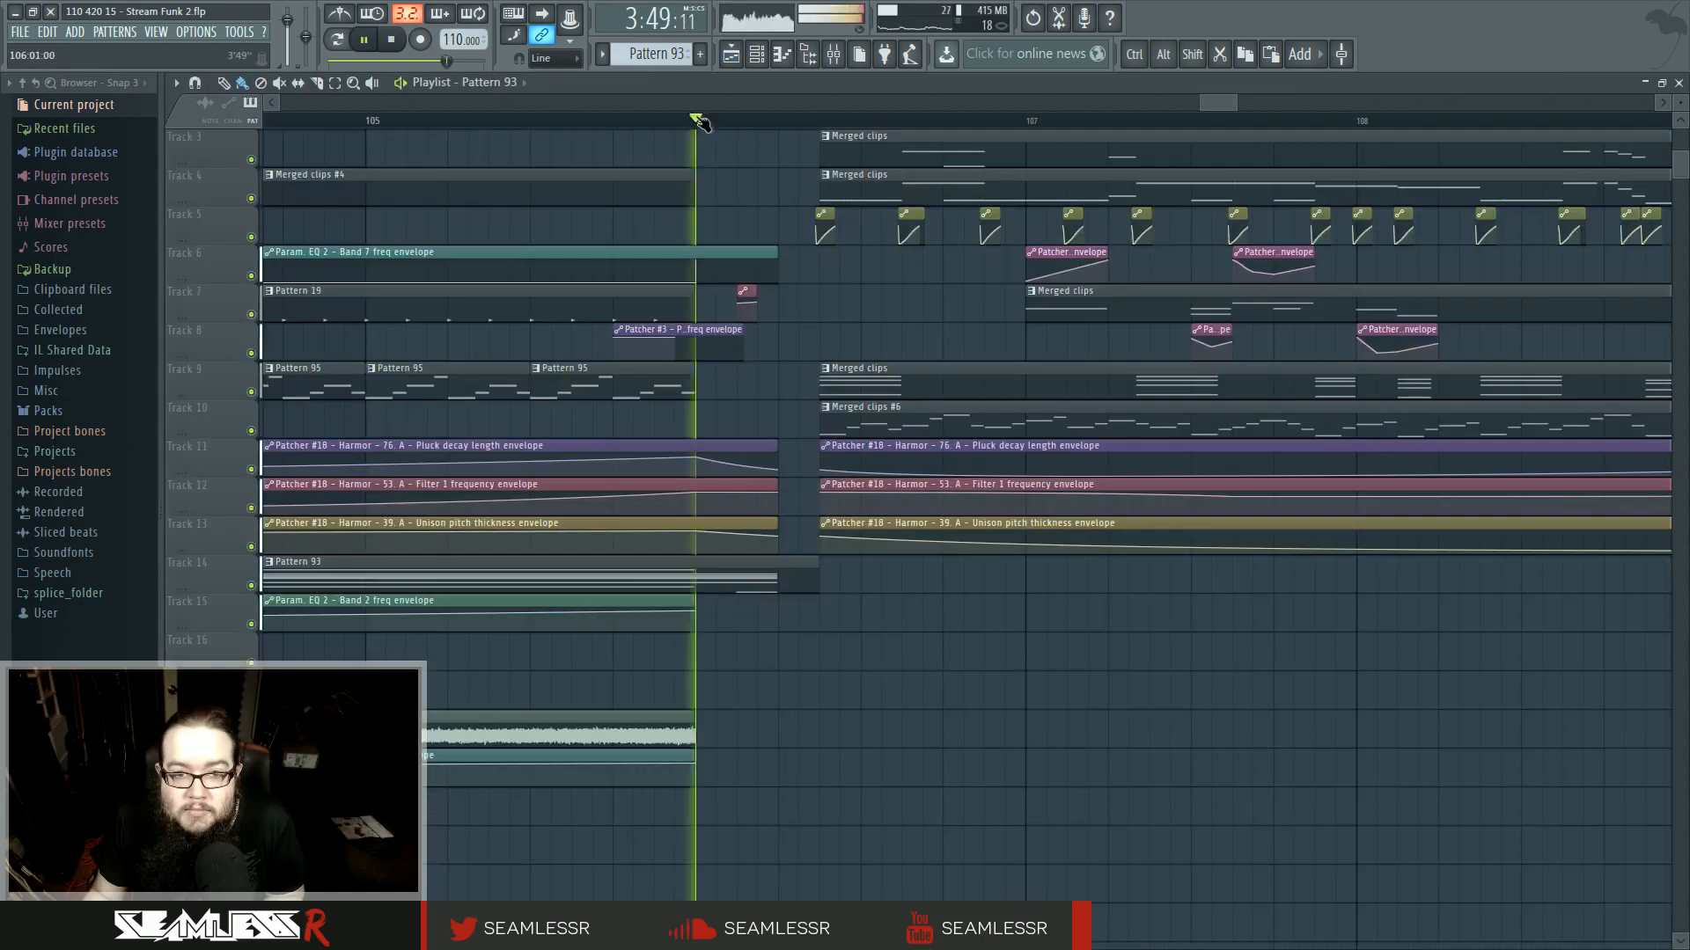
# - Select the appended clips after bar 106 again and move them further left to tighten the transition
pyautogui.press('space')
pyautogui.keyDown('ctrl'); pyautogui.scroll(-5, 660, 344); pyautogui.keyUp('ctrl')
pyautogui.keyDown('ctrl'); pyautogui.scroll(-4, 691, 357); pyautogui.keyUp('ctrl')
pyautogui.keyDown('ctrl'); pyautogui.scroll(4, 678, 361); pyautogui.keyUp('ctrl')
pyautogui.moveTo(666, 370); pyautogui.dragTo(567, 608)
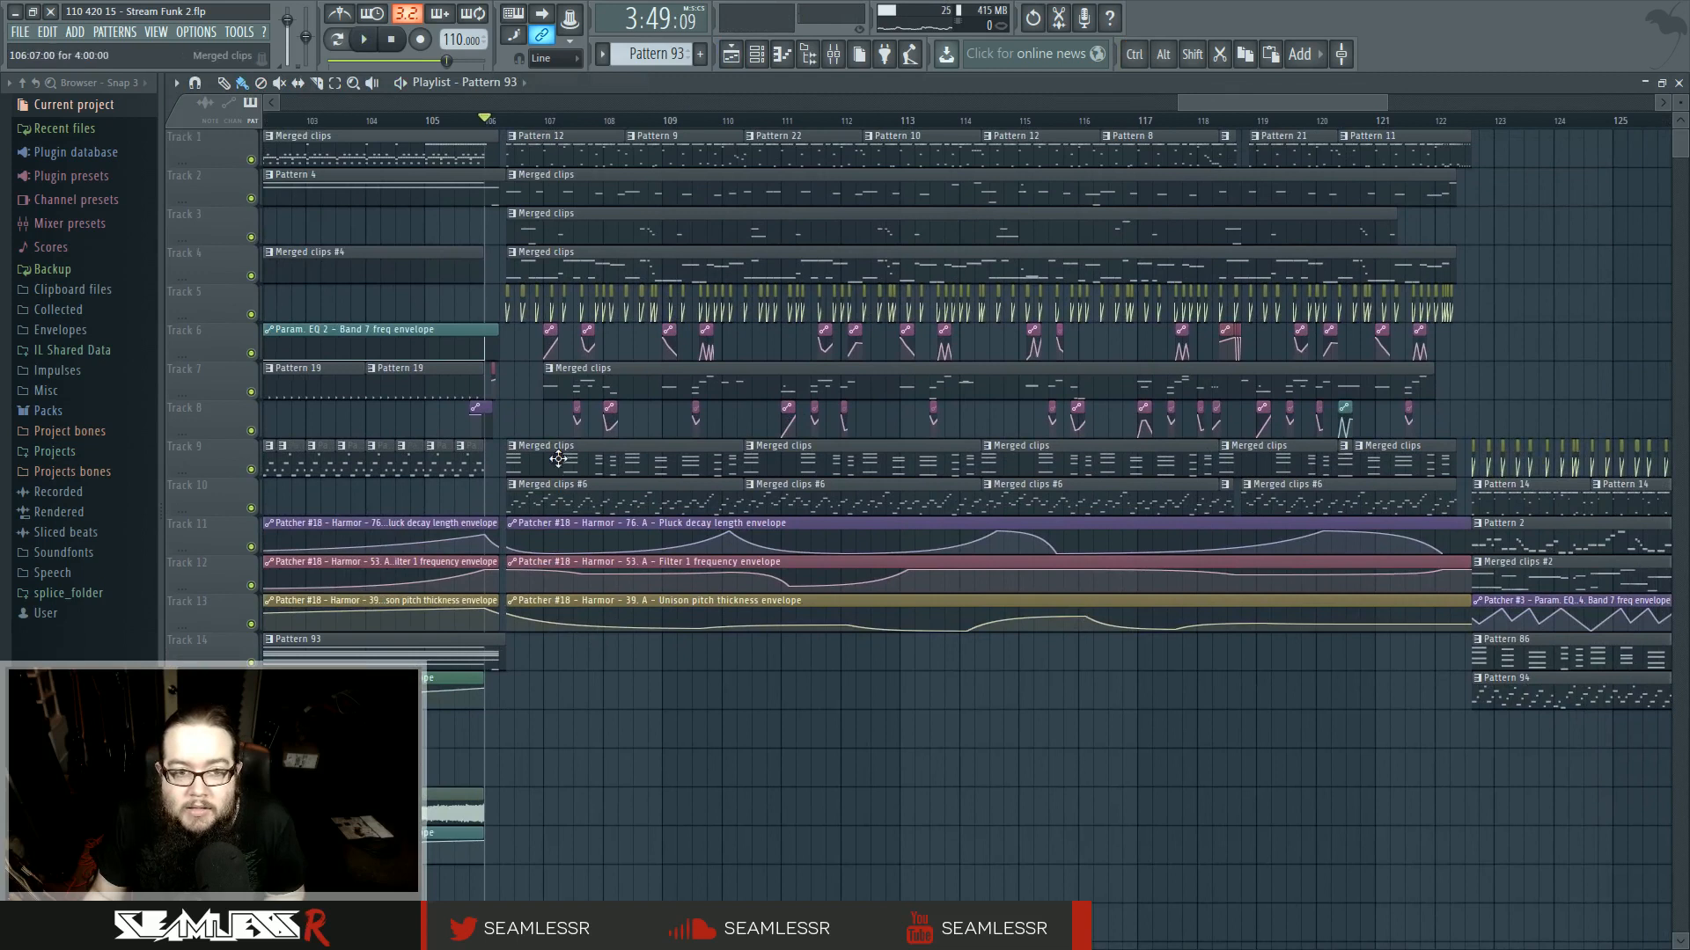
pyautogui.moveTo(504, 148); pyautogui.dragTo(1686, 787)
pyautogui.keyDown('ctrl'); pyautogui.scroll(-3, 1233, 698); pyautogui.keyUp('ctrl')
pyautogui.keyDown('ctrl'); pyautogui.scroll(5, 954, 604); pyautogui.keyUp('ctrl')
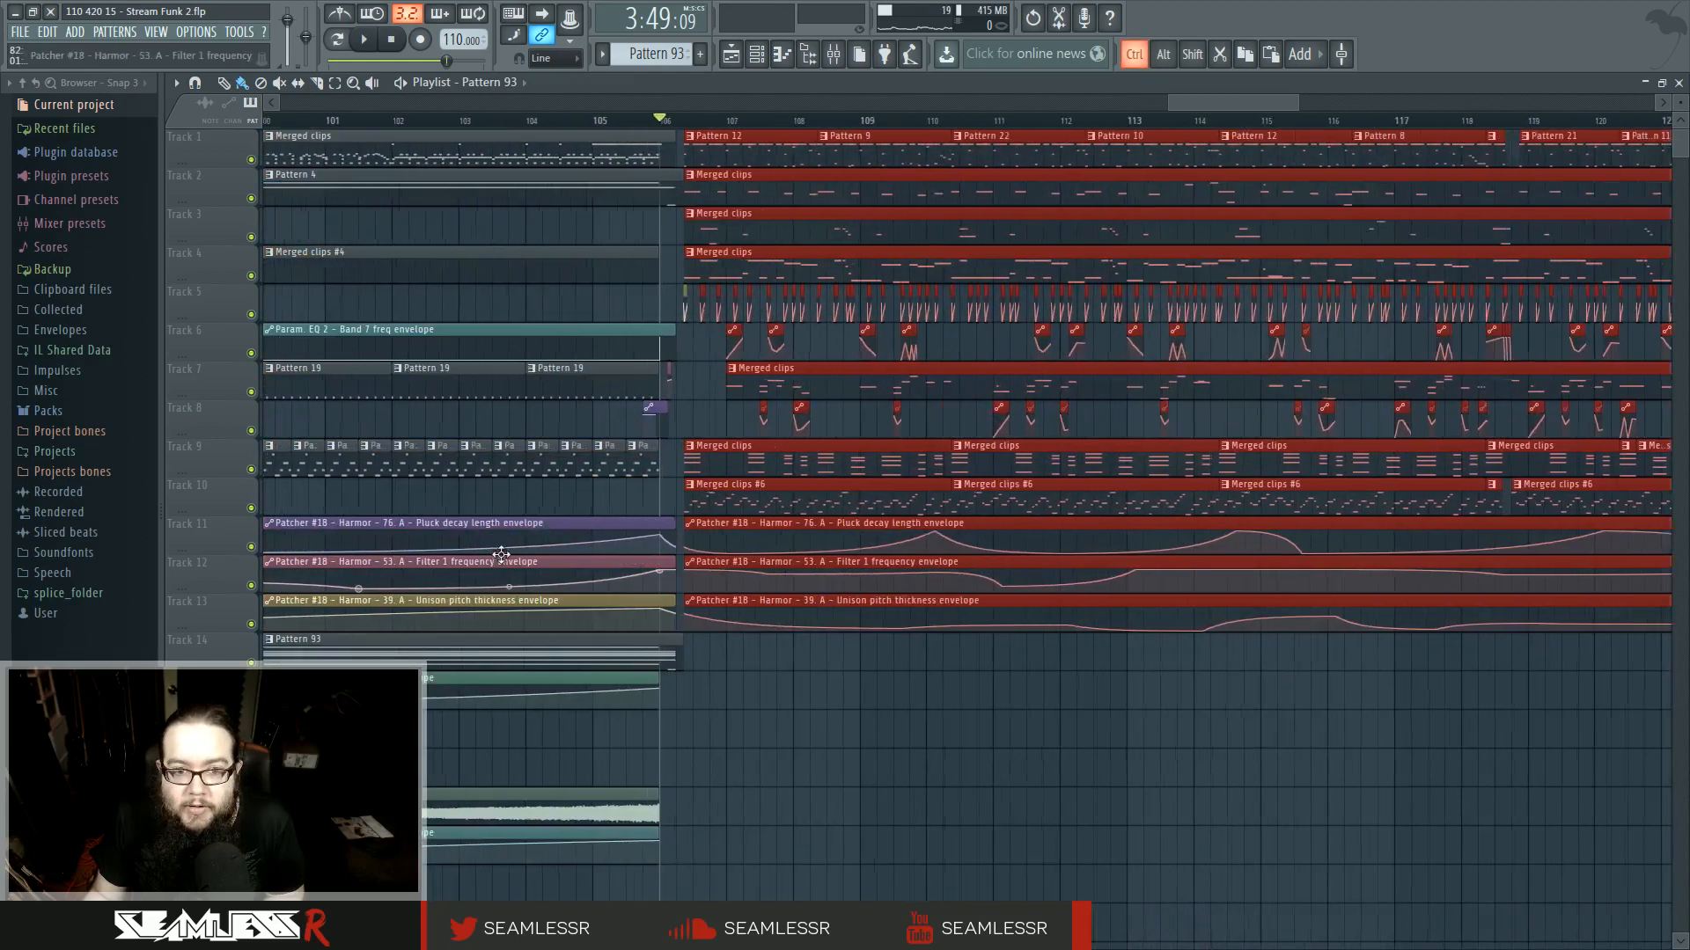
pyautogui.keyDown('ctrl'); pyautogui.scroll(5, 899, 604); pyautogui.keyUp('ctrl')
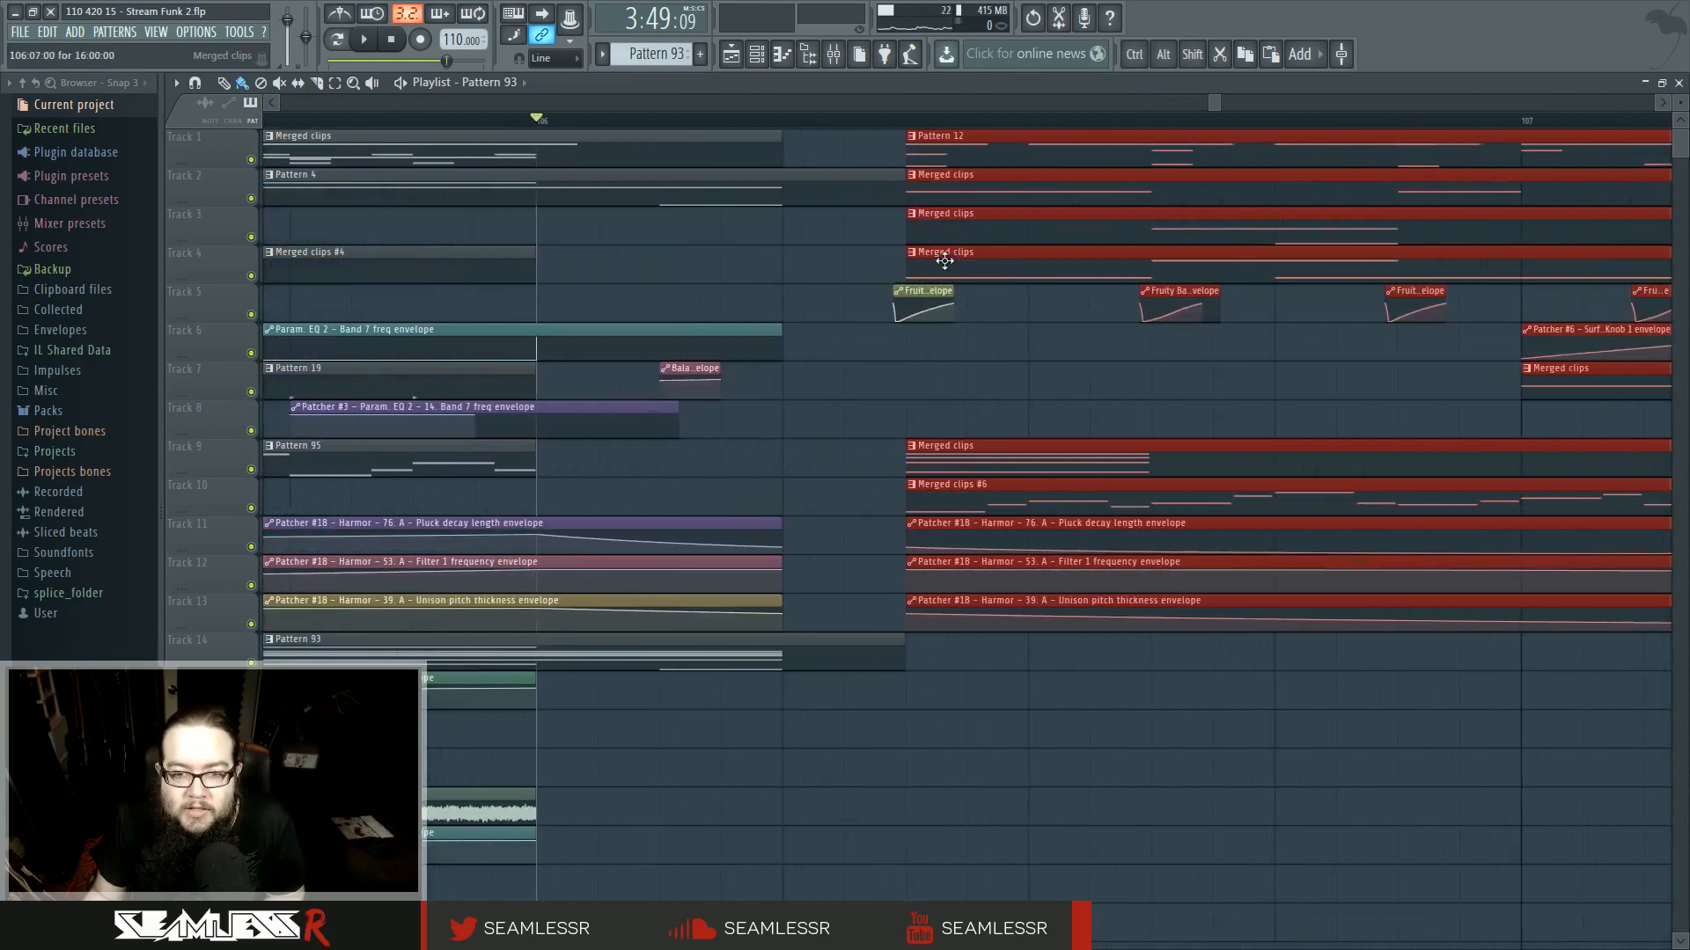
pyautogui.moveTo(944, 261); pyautogui.dragTo(821, 260)
pyautogui.click(876, 405)
pyautogui.keyDown('ctrl'); pyautogui.click(878, 181); pyautogui.keyUp('ctrl')
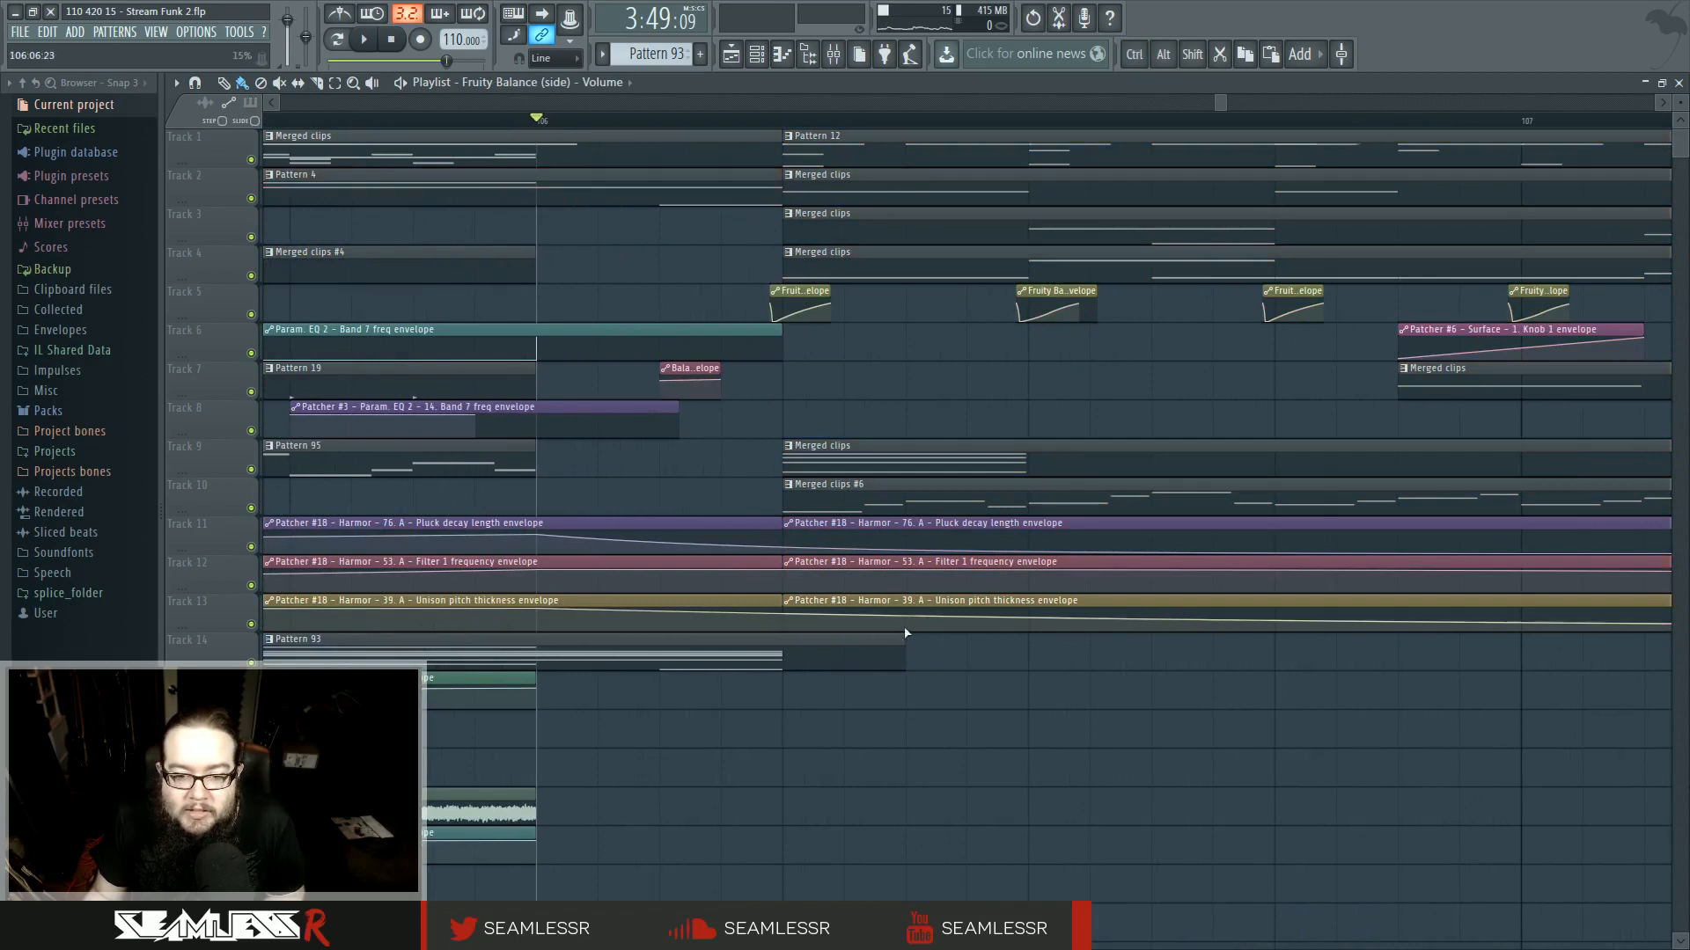
# - Move the Merged clips #6 clip on track 10 later so it starts at bar 107
pyautogui.press('space')
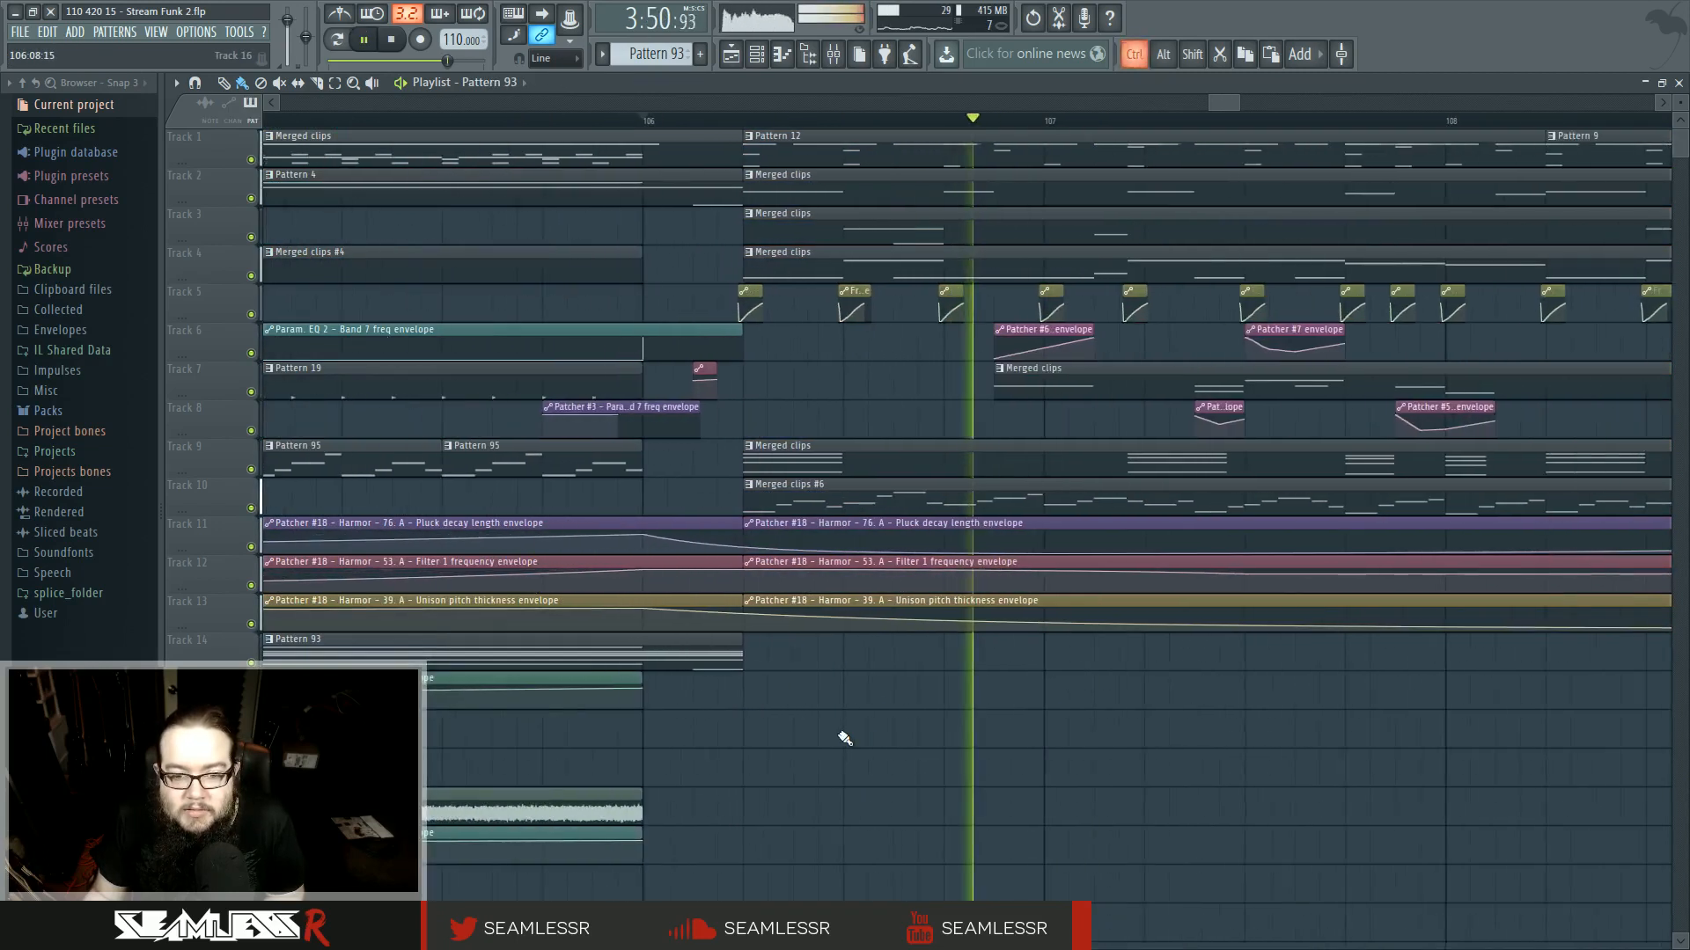
pyautogui.press('space')
pyautogui.scroll(-4, 871, 722)
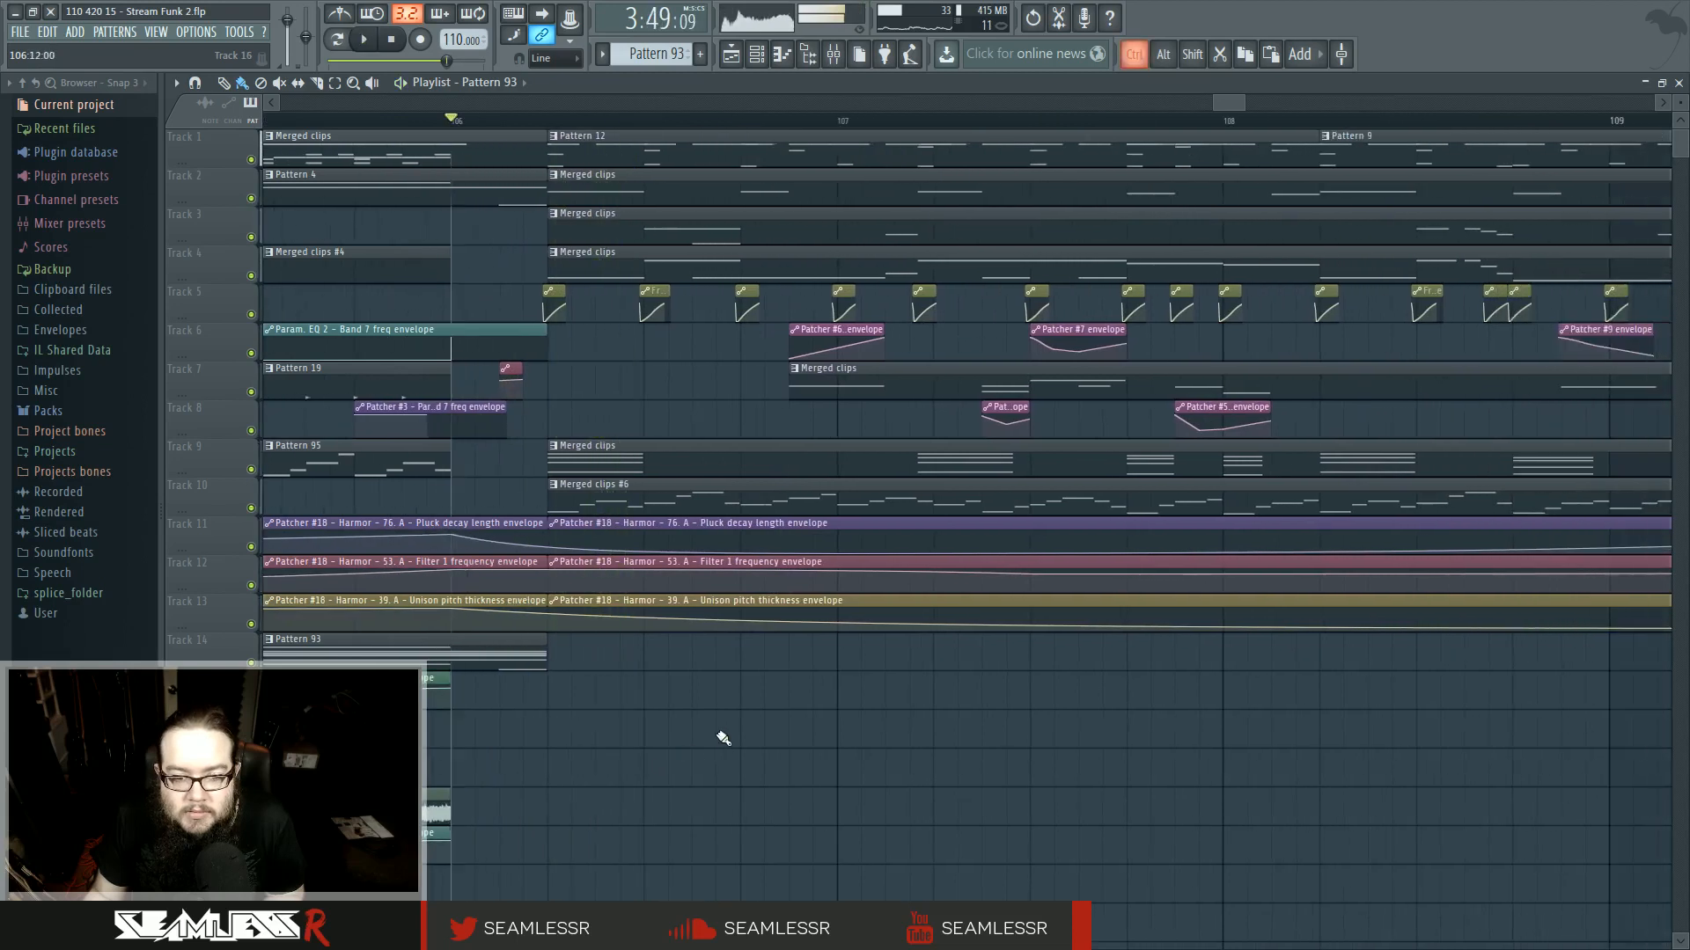
pyautogui.scroll(-3, 684, 703)
pyautogui.moveTo(641, 491); pyautogui.dragTo(732, 496)
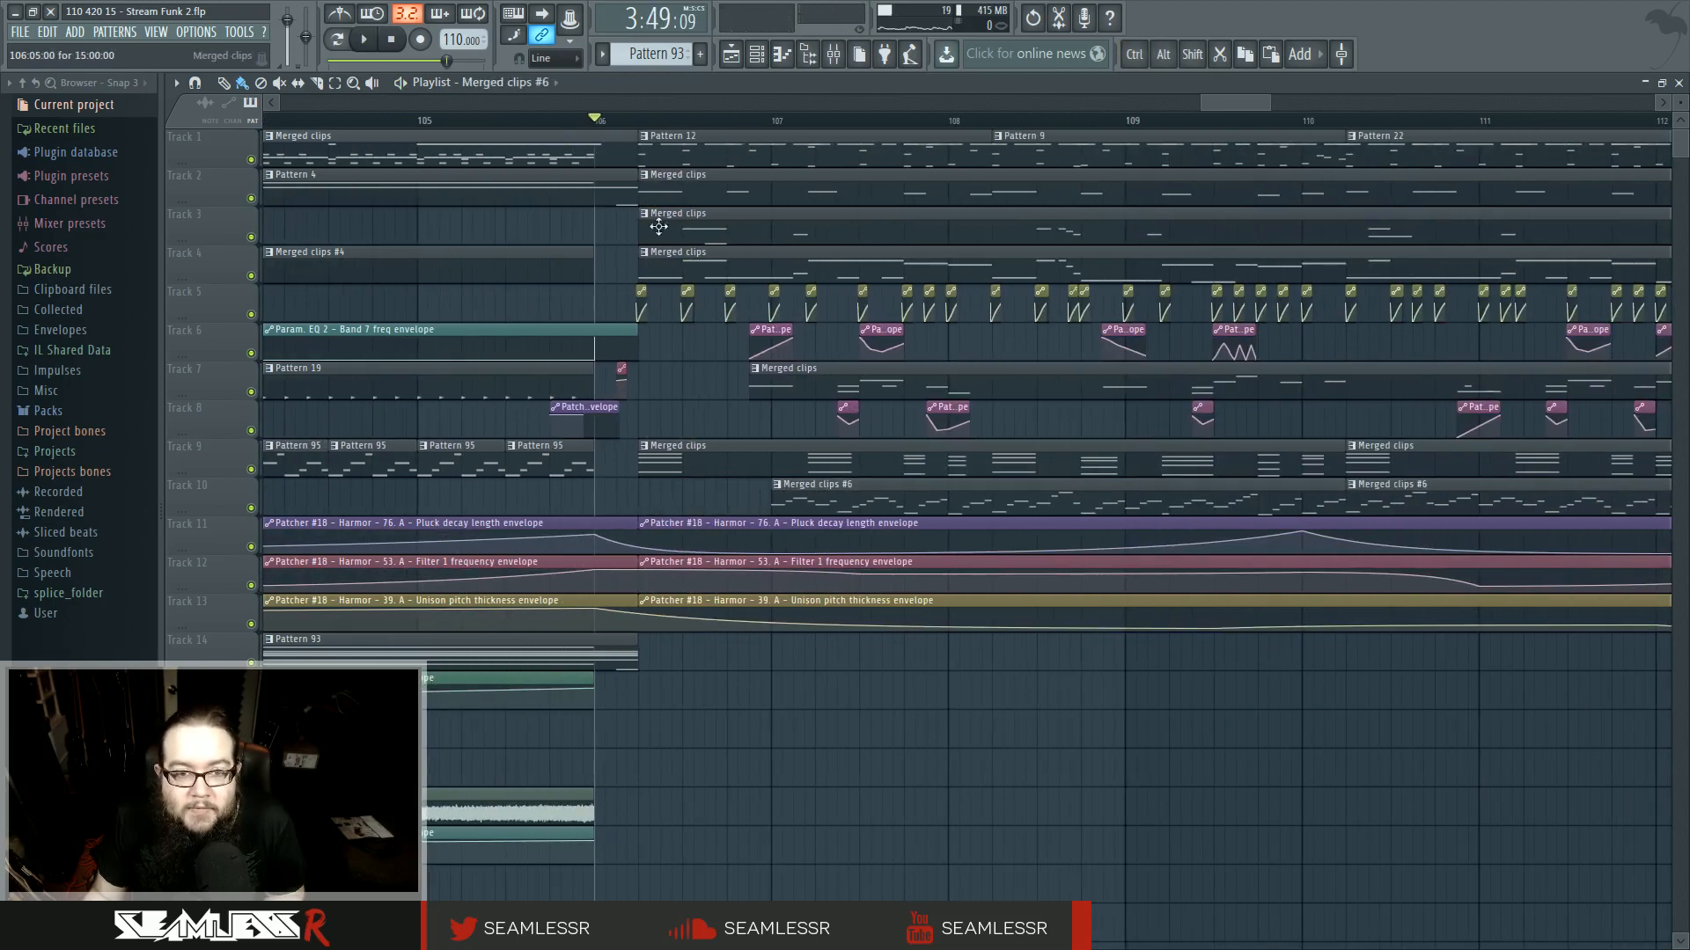
# - Split the Pattern 12 clip on track 1 near its start and make the later part unique as Pattern 13
pyautogui.click(644, 138)
pyautogui.click(701, 236)
pyautogui.doubleClick(665, 143)
pyautogui.scroll(-1, 453, 491)
pyautogui.click(731, 54)
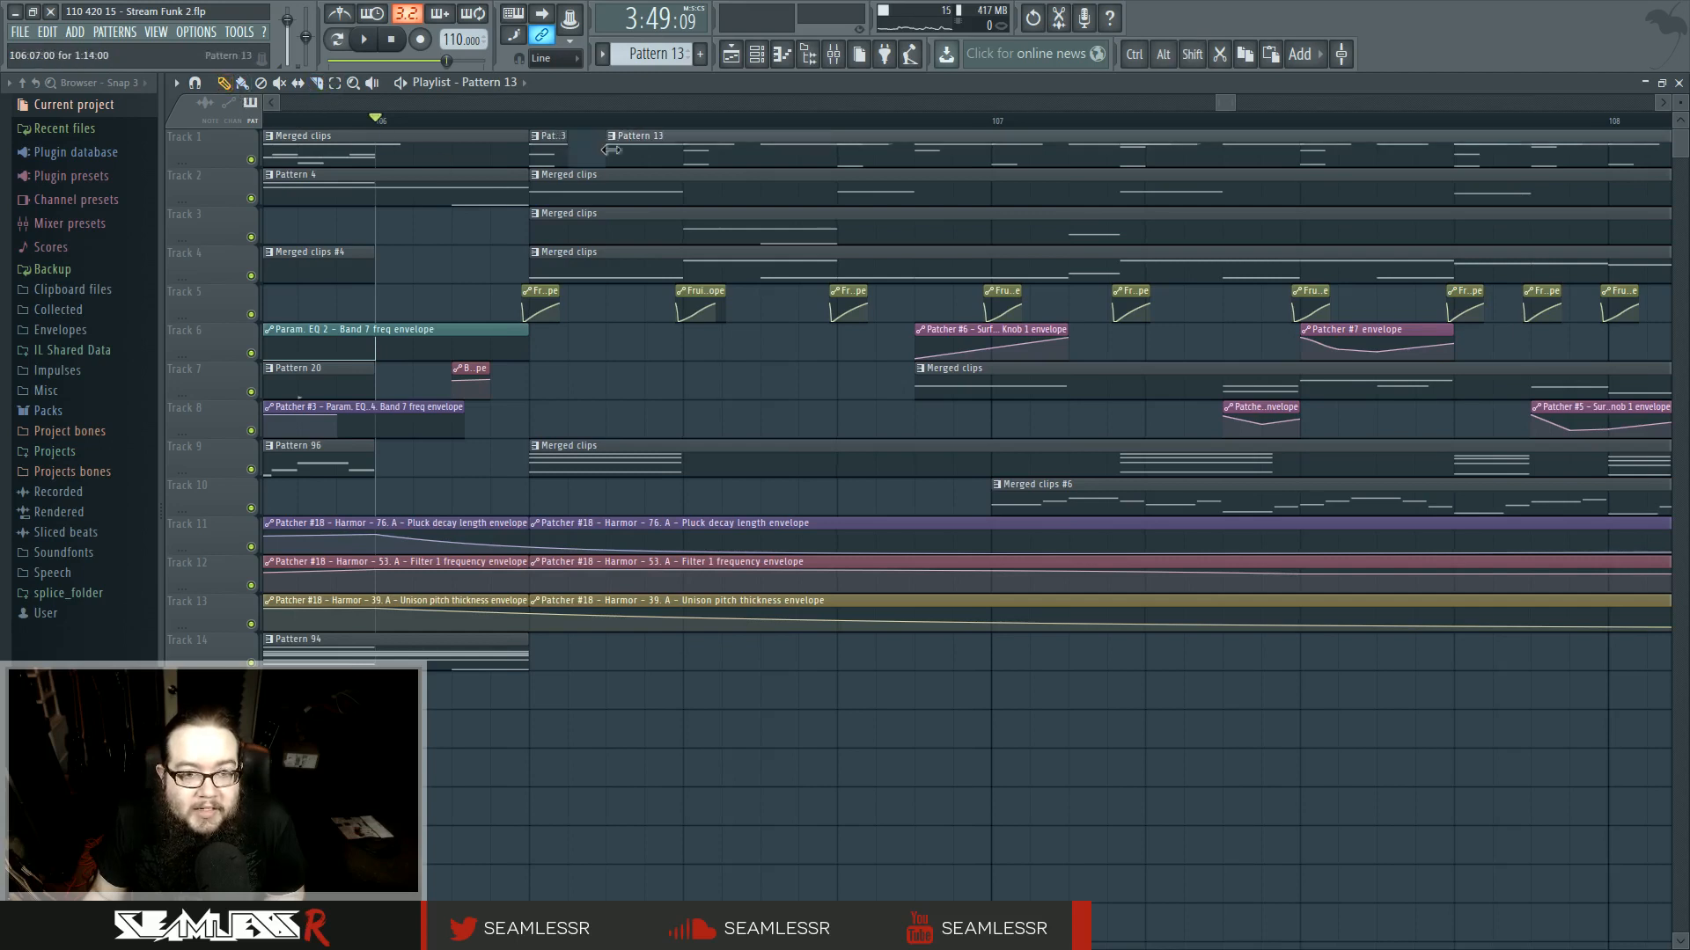
# - Move the Pattern 13 clip on track 1 later to start about a quarter bar past bar 107
pyautogui.press('space')
pyautogui.moveTo(684, 154); pyautogui.dragTo(836, 160)
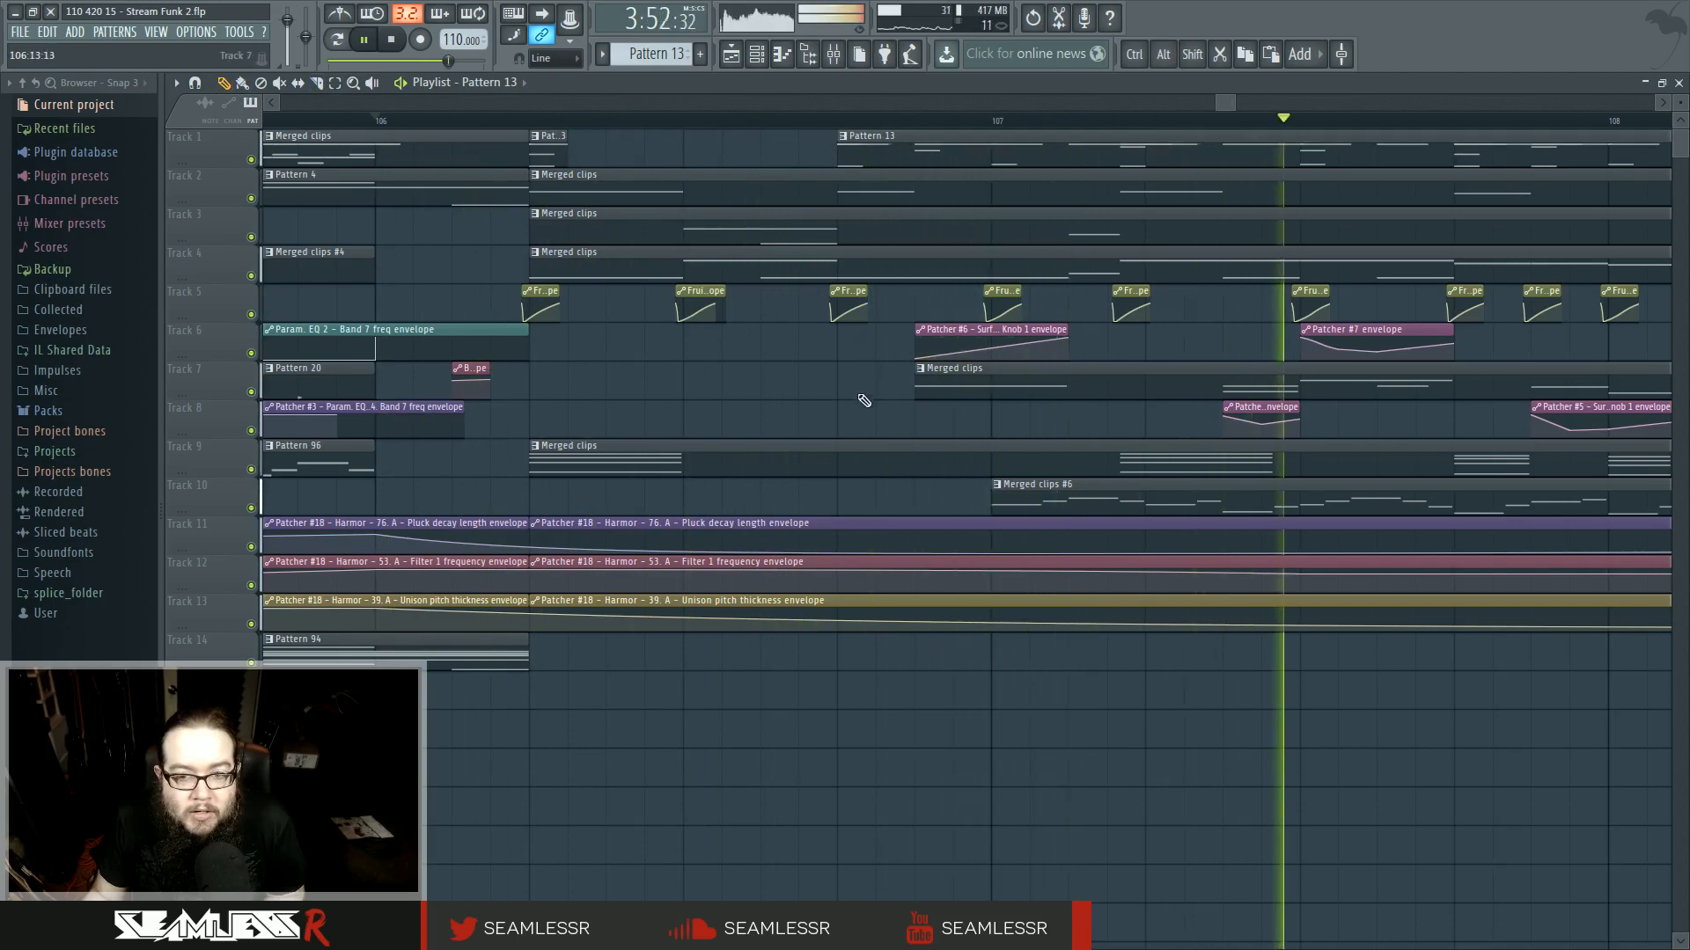
pyautogui.scroll(-2, 816, 396)
pyautogui.scroll(-3, 698, 392)
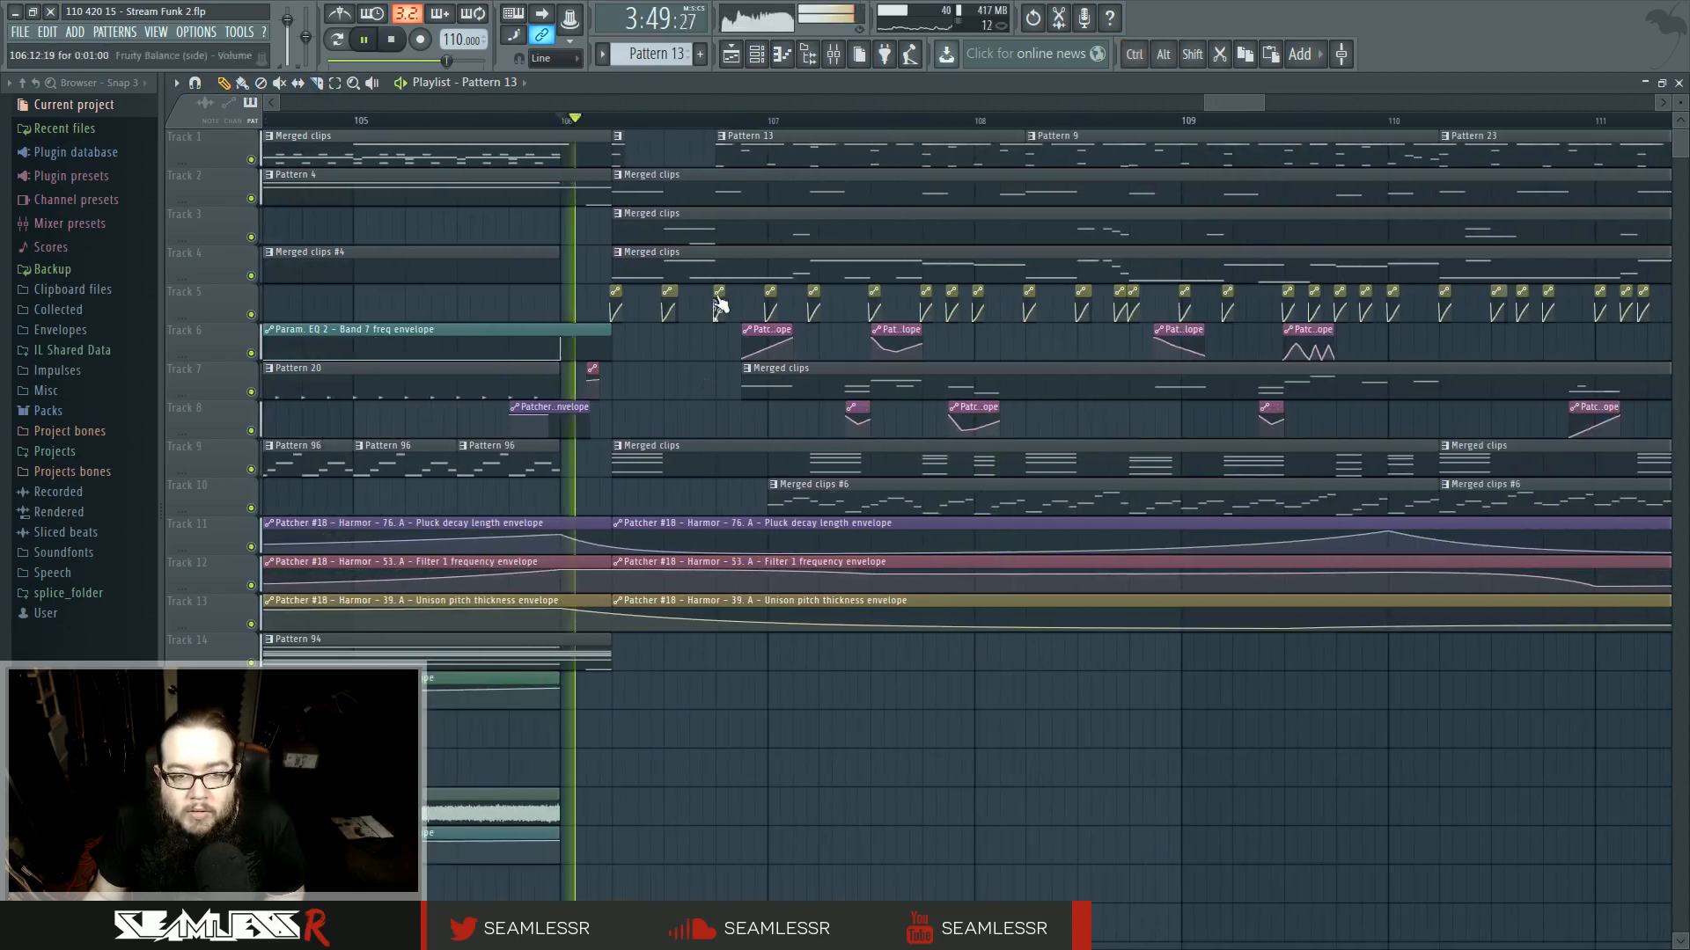
pyautogui.moveTo(718, 157); pyautogui.dragTo(820, 161)
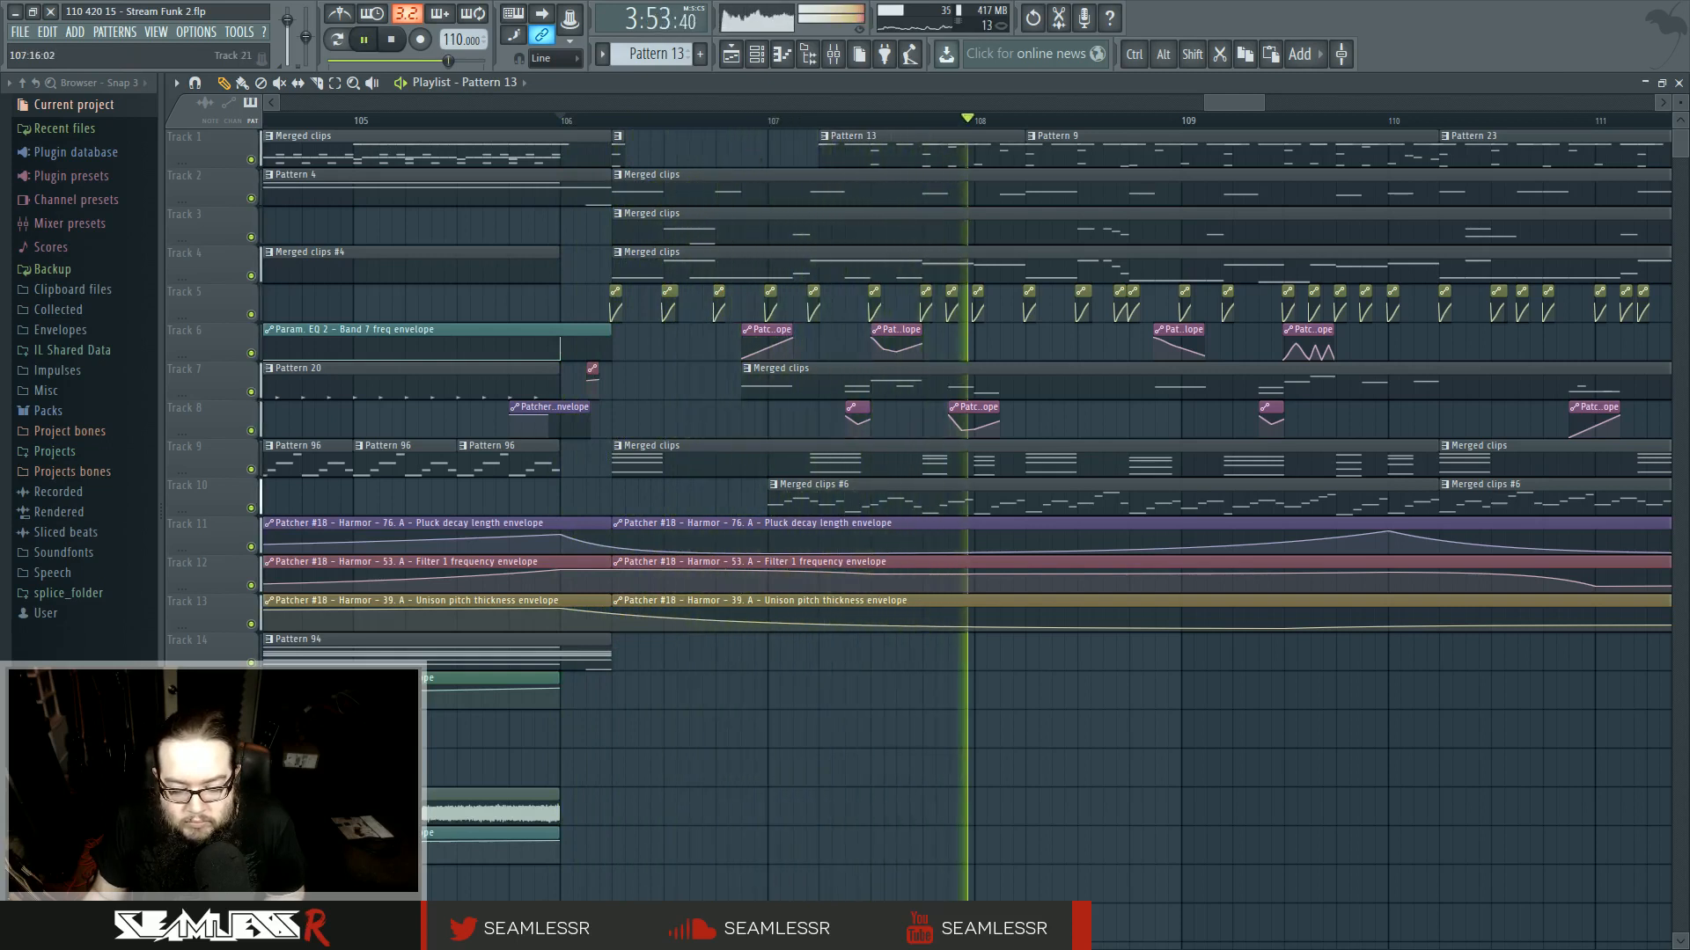
pyautogui.press('space')
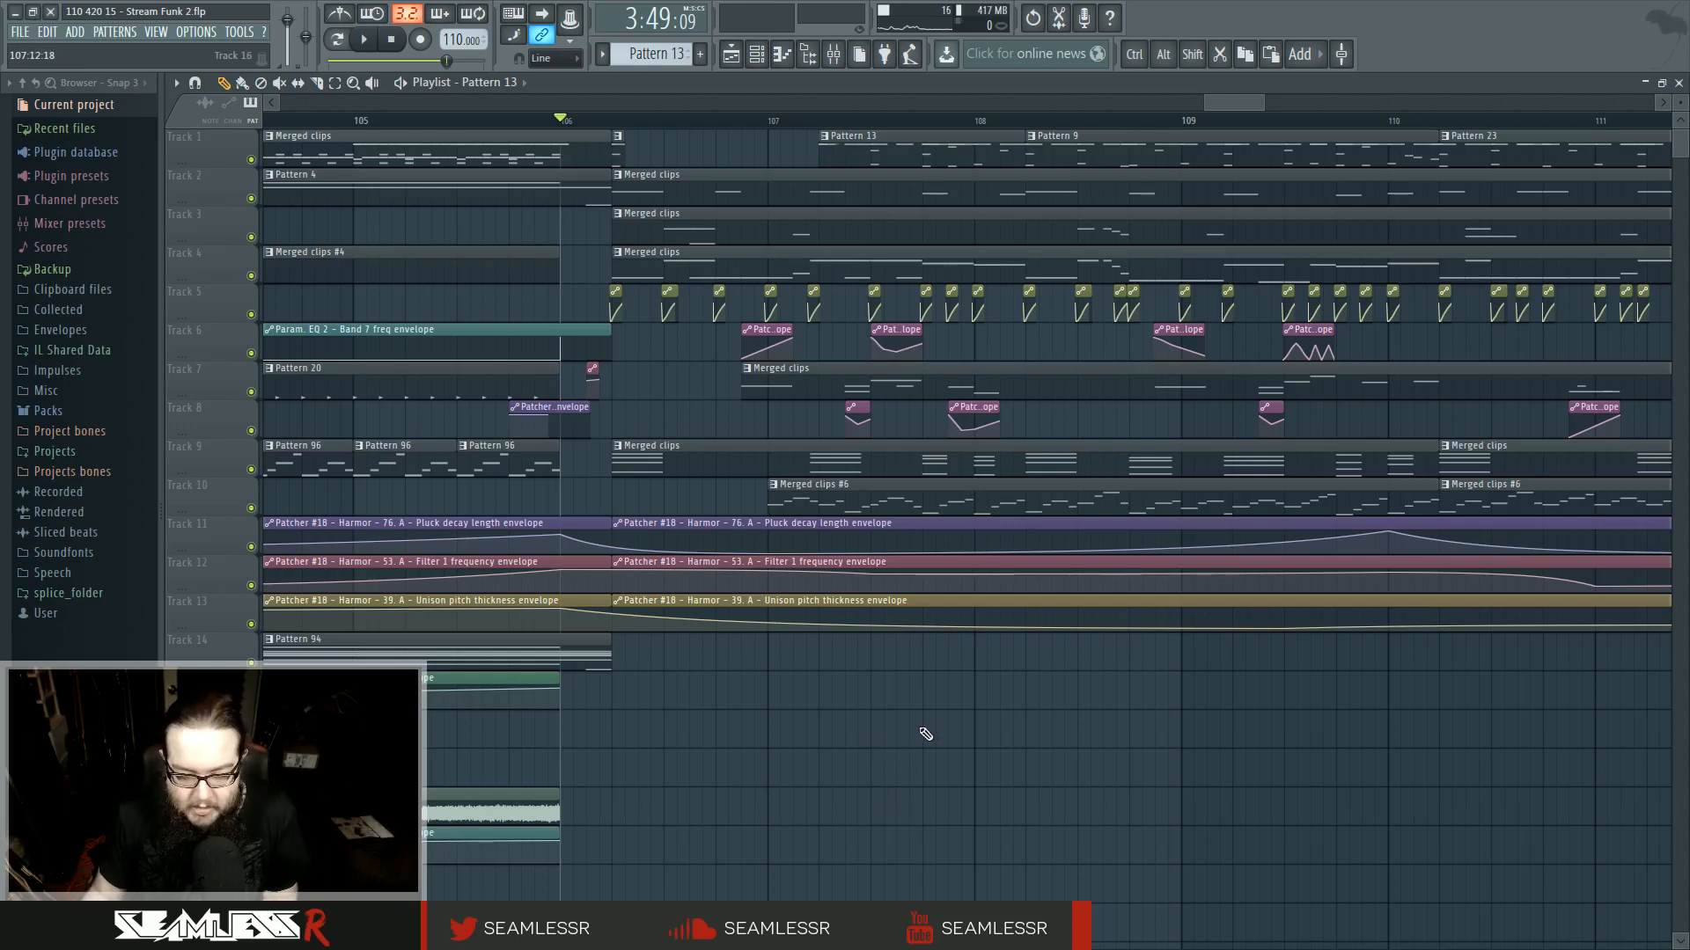
# - Play back the section around bars 105 to 108 to review the new transition
pyautogui.scroll(-5, 825, 816)
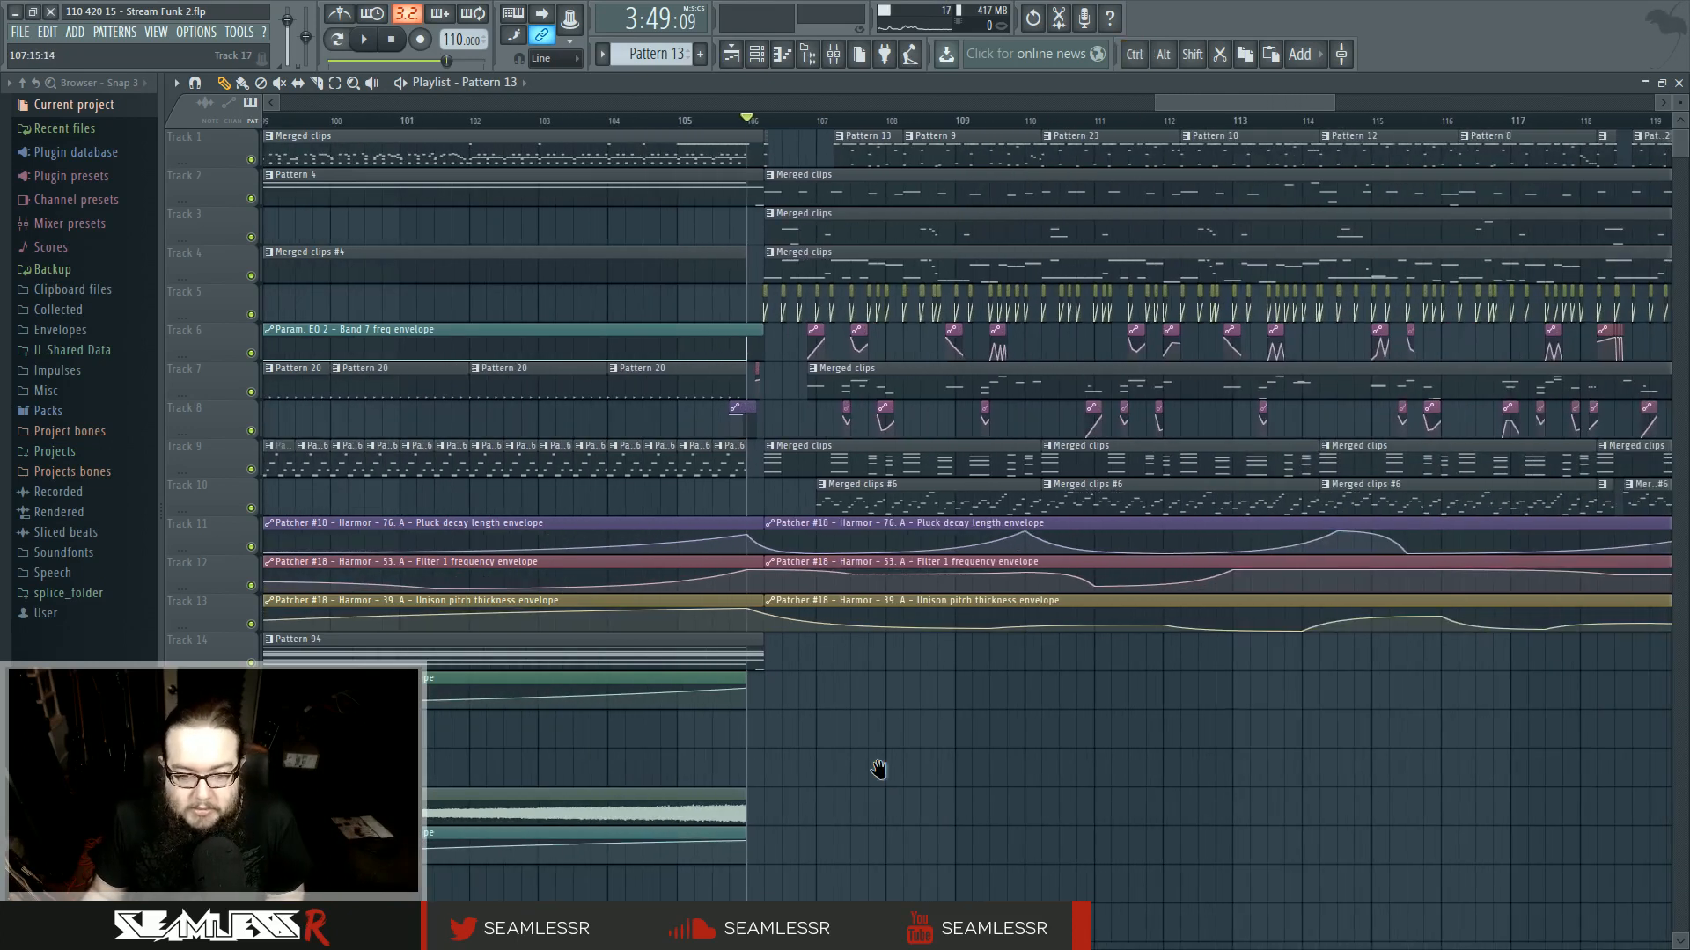
pyautogui.scroll(-5, 878, 768)
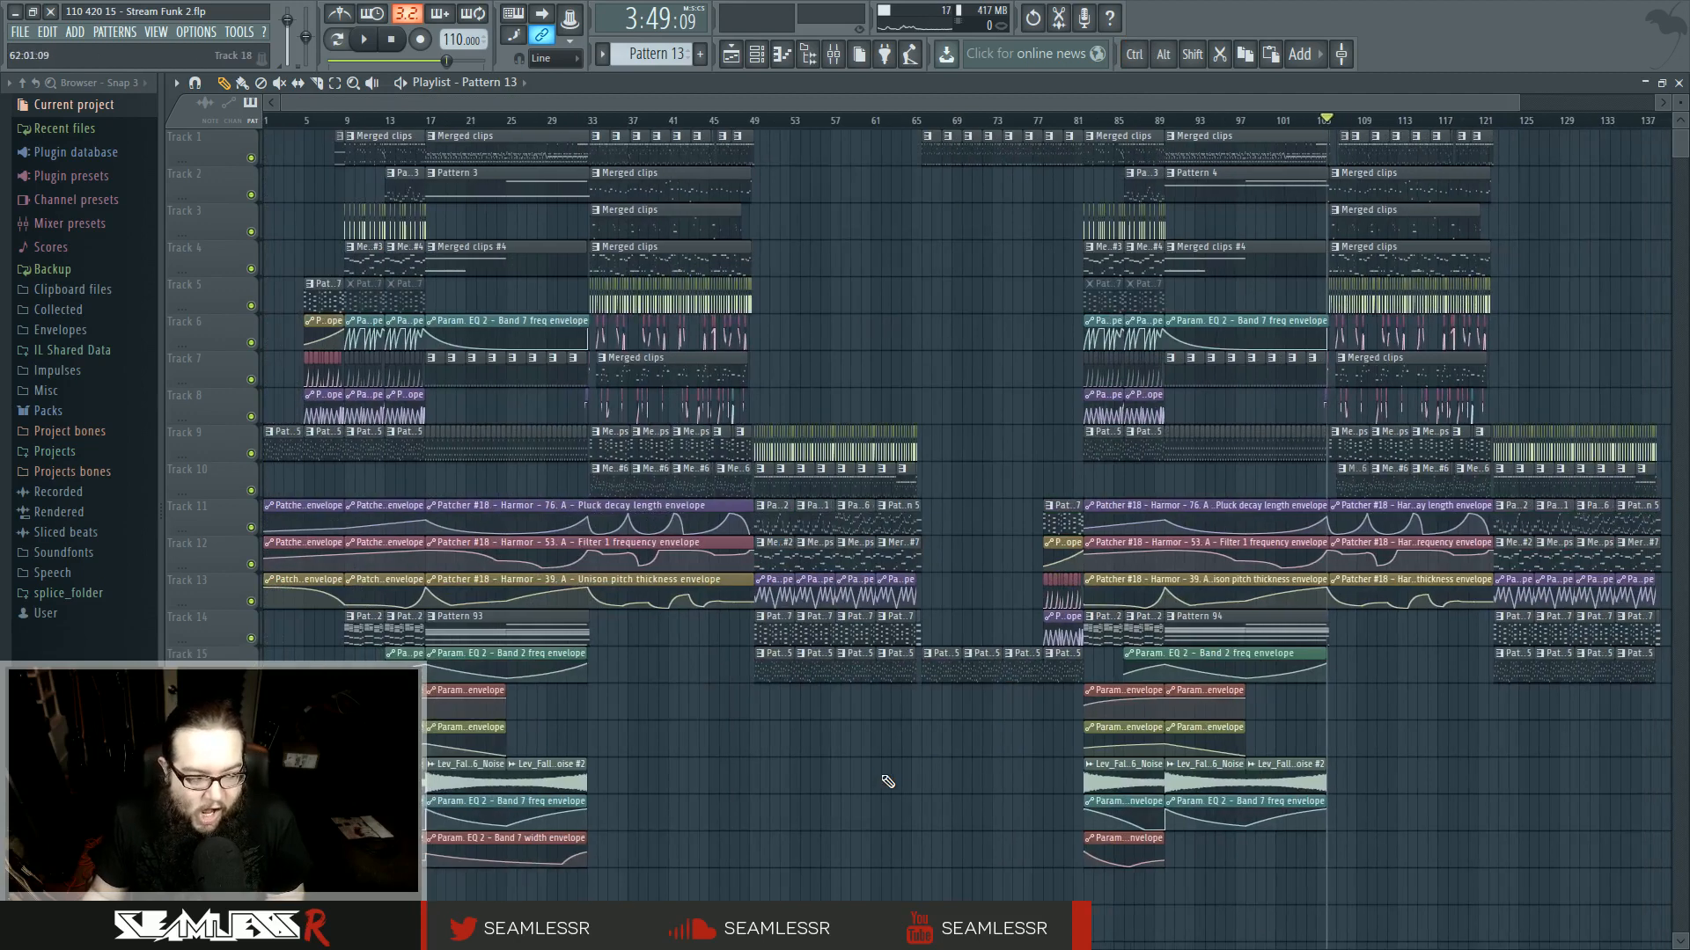
pyautogui.scroll(8, 1408, 810)
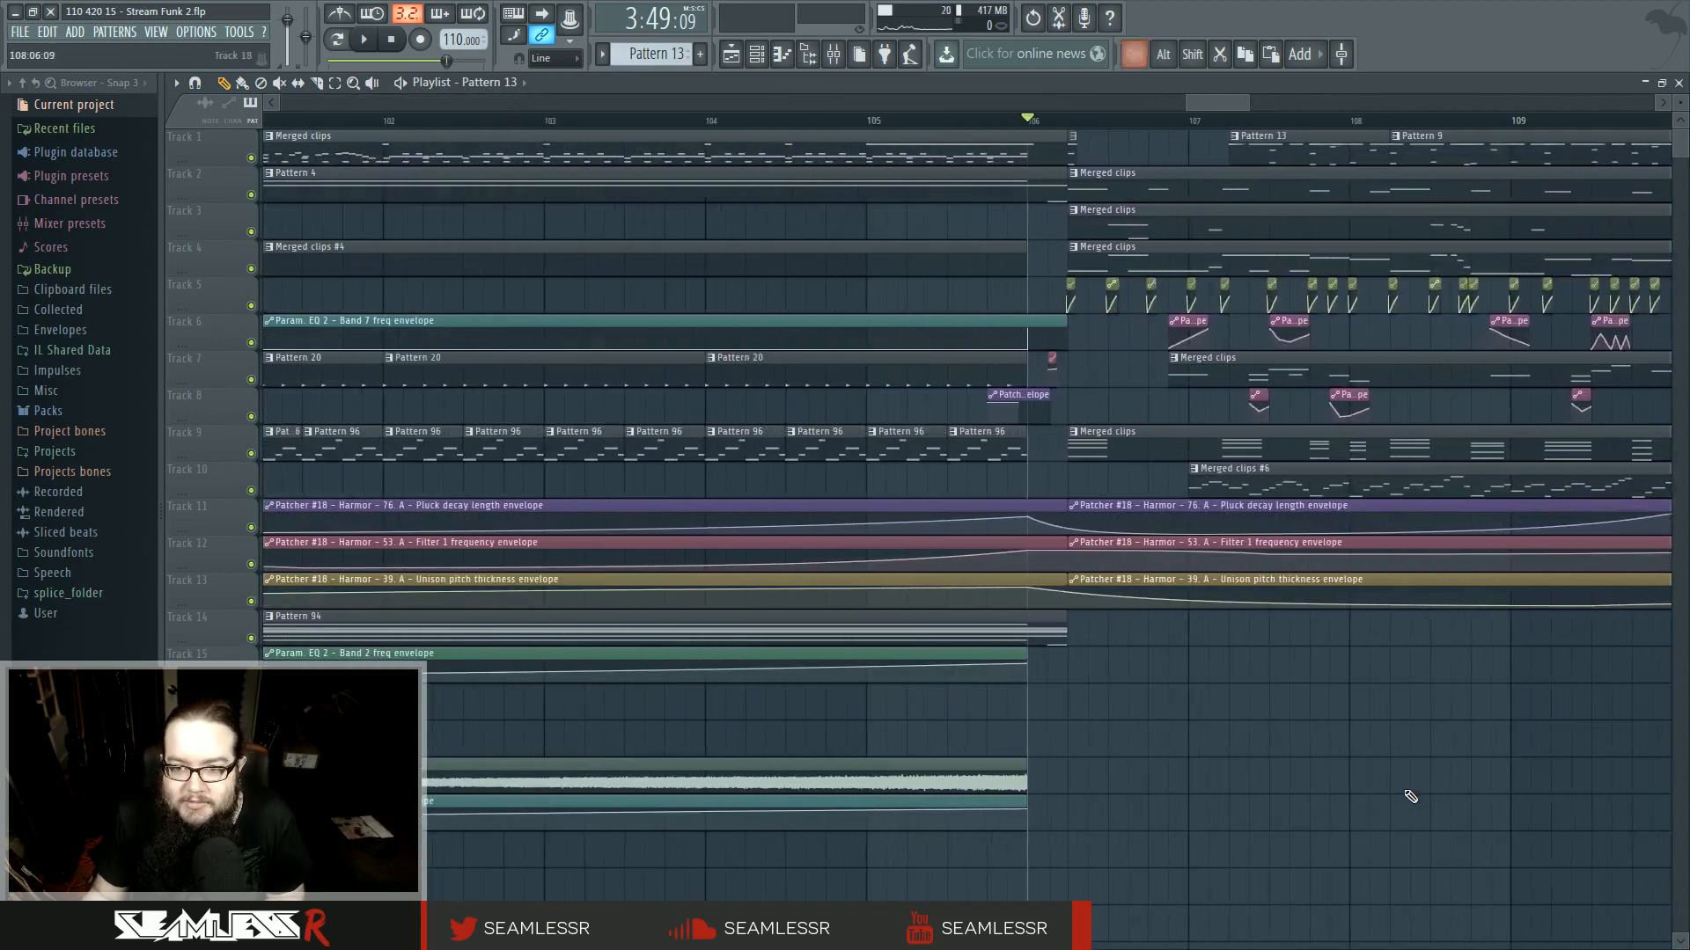
pyautogui.moveTo(1177, 734); pyautogui.dragTo(941, 754)
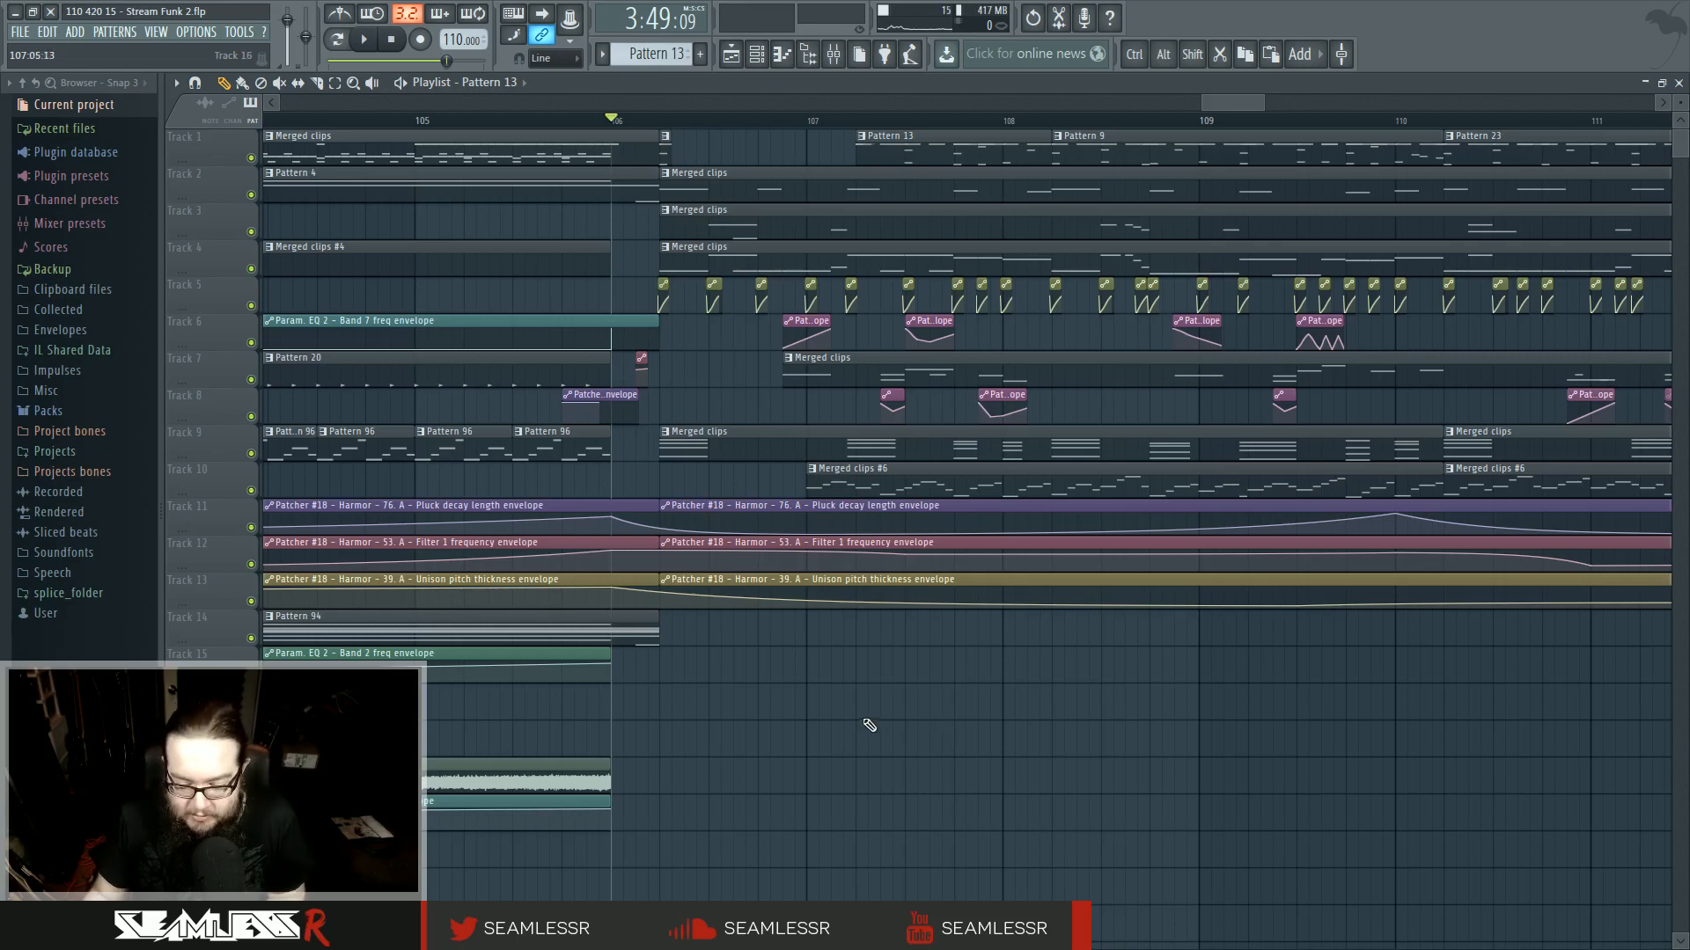
pyautogui.press('space')
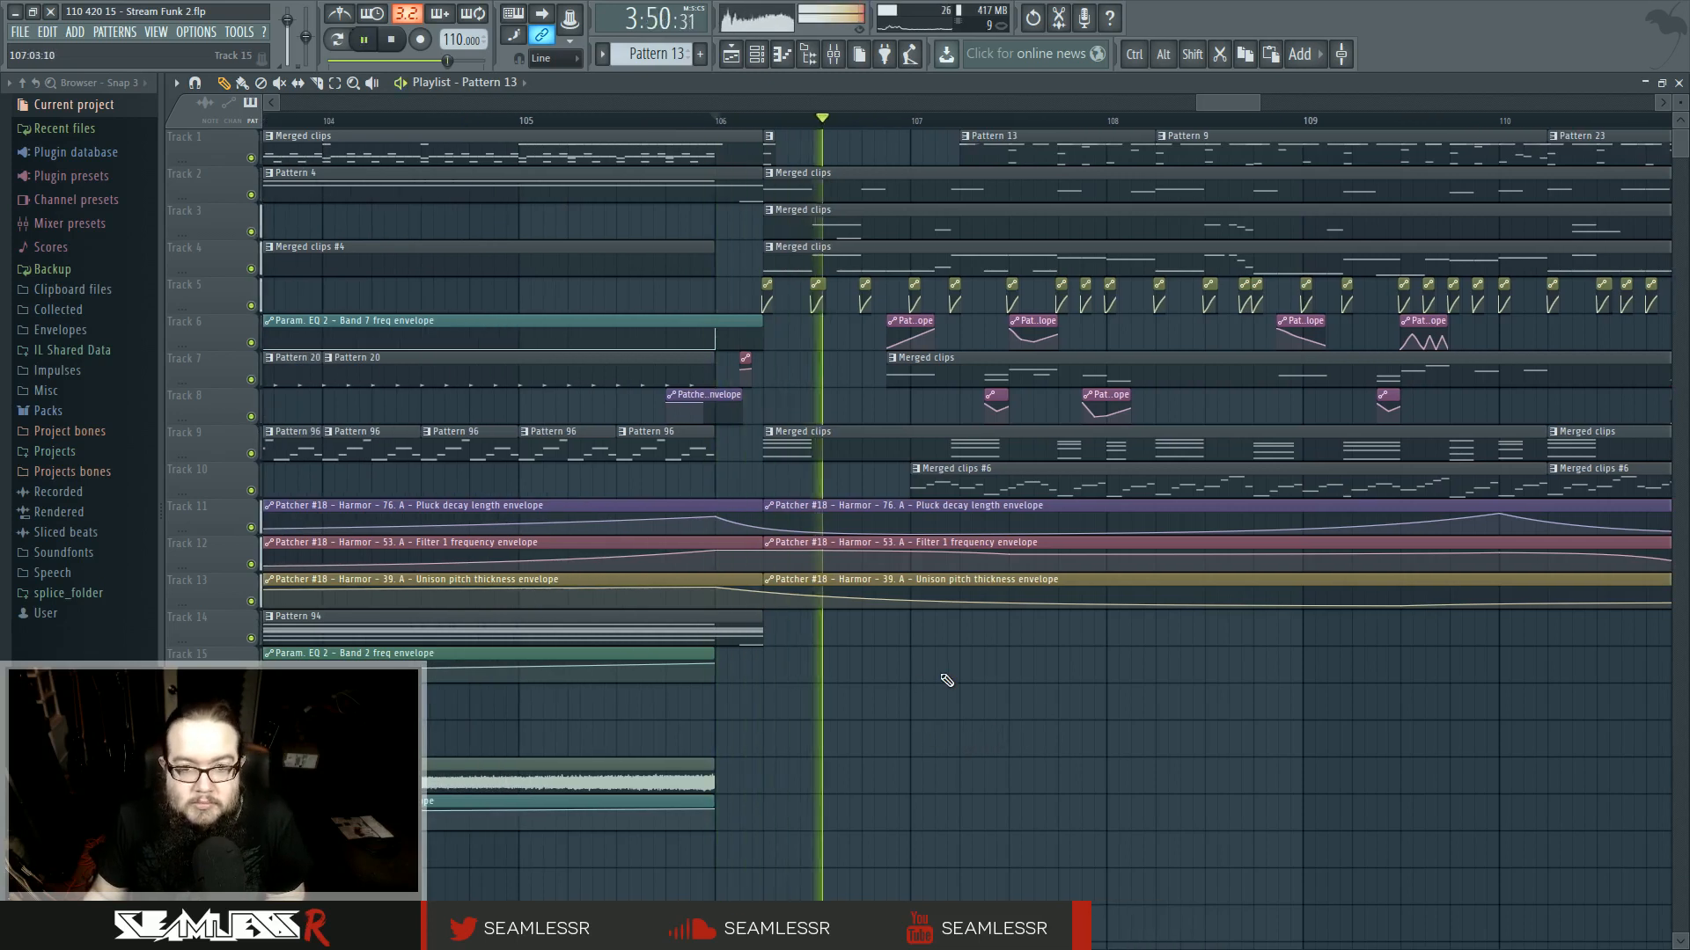
pyautogui.scroll(3, 766, 655)
pyautogui.press('space')
pyautogui.scroll(3, 915, 216)
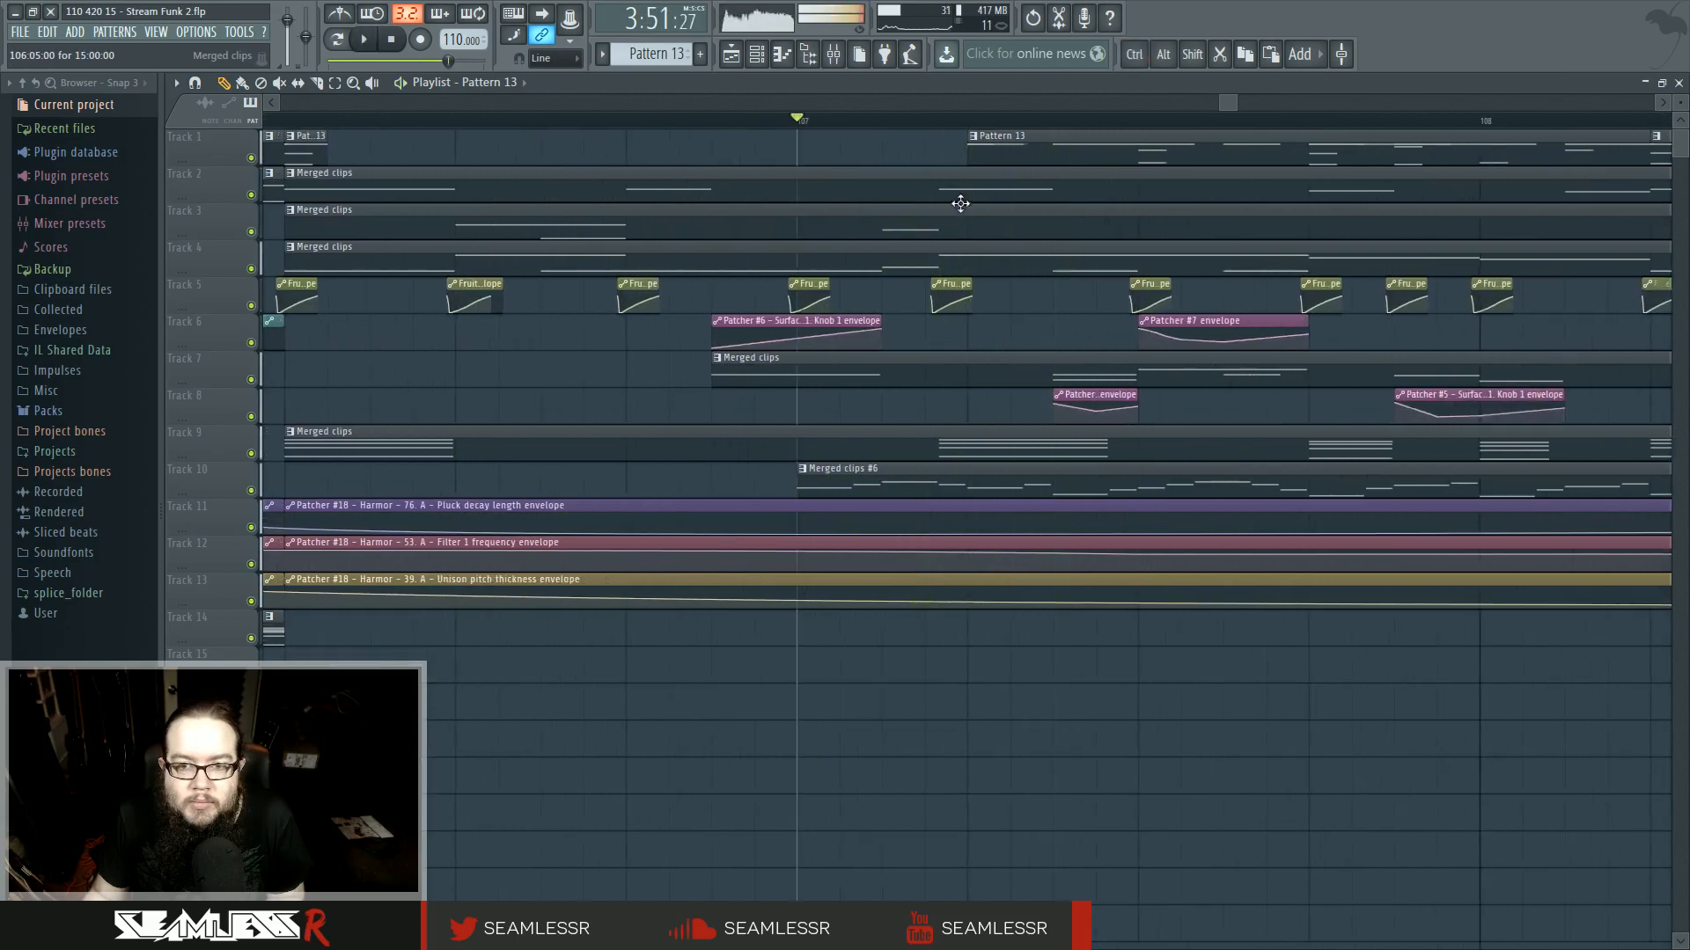
# - Nudge the Pattern 13 clip on track 1 slightly earlier and audition the transition several times
pyautogui.moveTo(957, 152)
pyautogui.mouseDown()
pyautogui.moveTo(896, 157)
pyautogui.moveTo(943, 160)
pyautogui.mouseUp()
pyautogui.press('space')
pyautogui.press('space')
pyautogui.press('space')
pyautogui.press('space')
pyautogui.press('space')
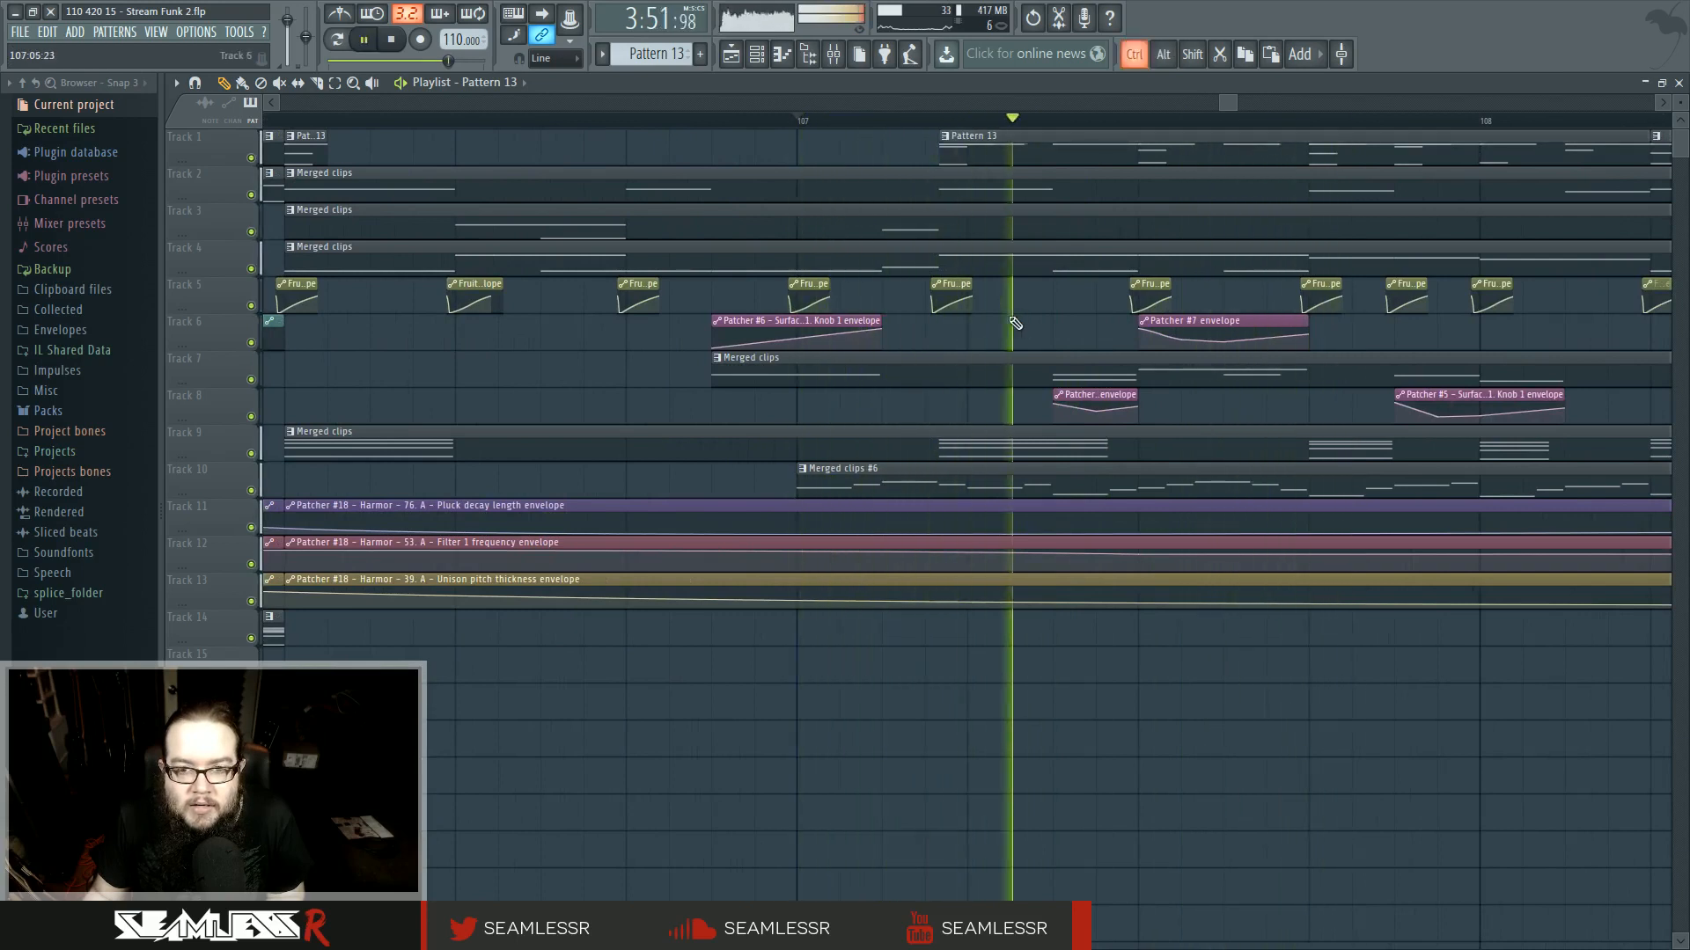
pyautogui.scroll(-5, 1014, 324)
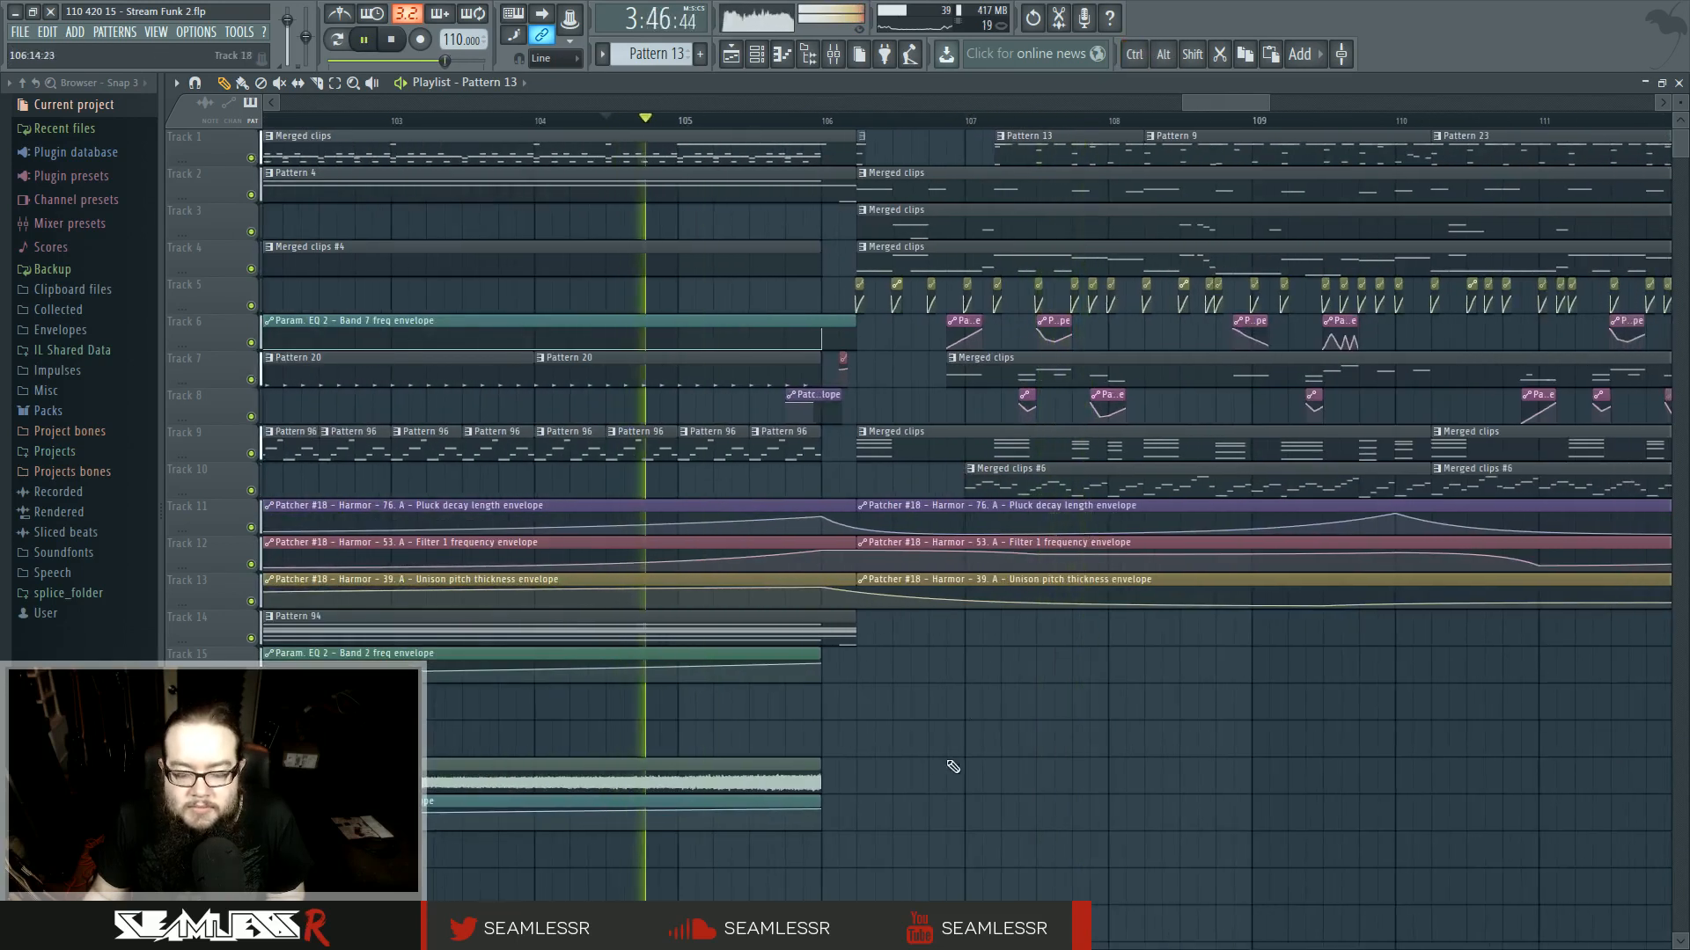
pyautogui.scroll(4, 932, 744)
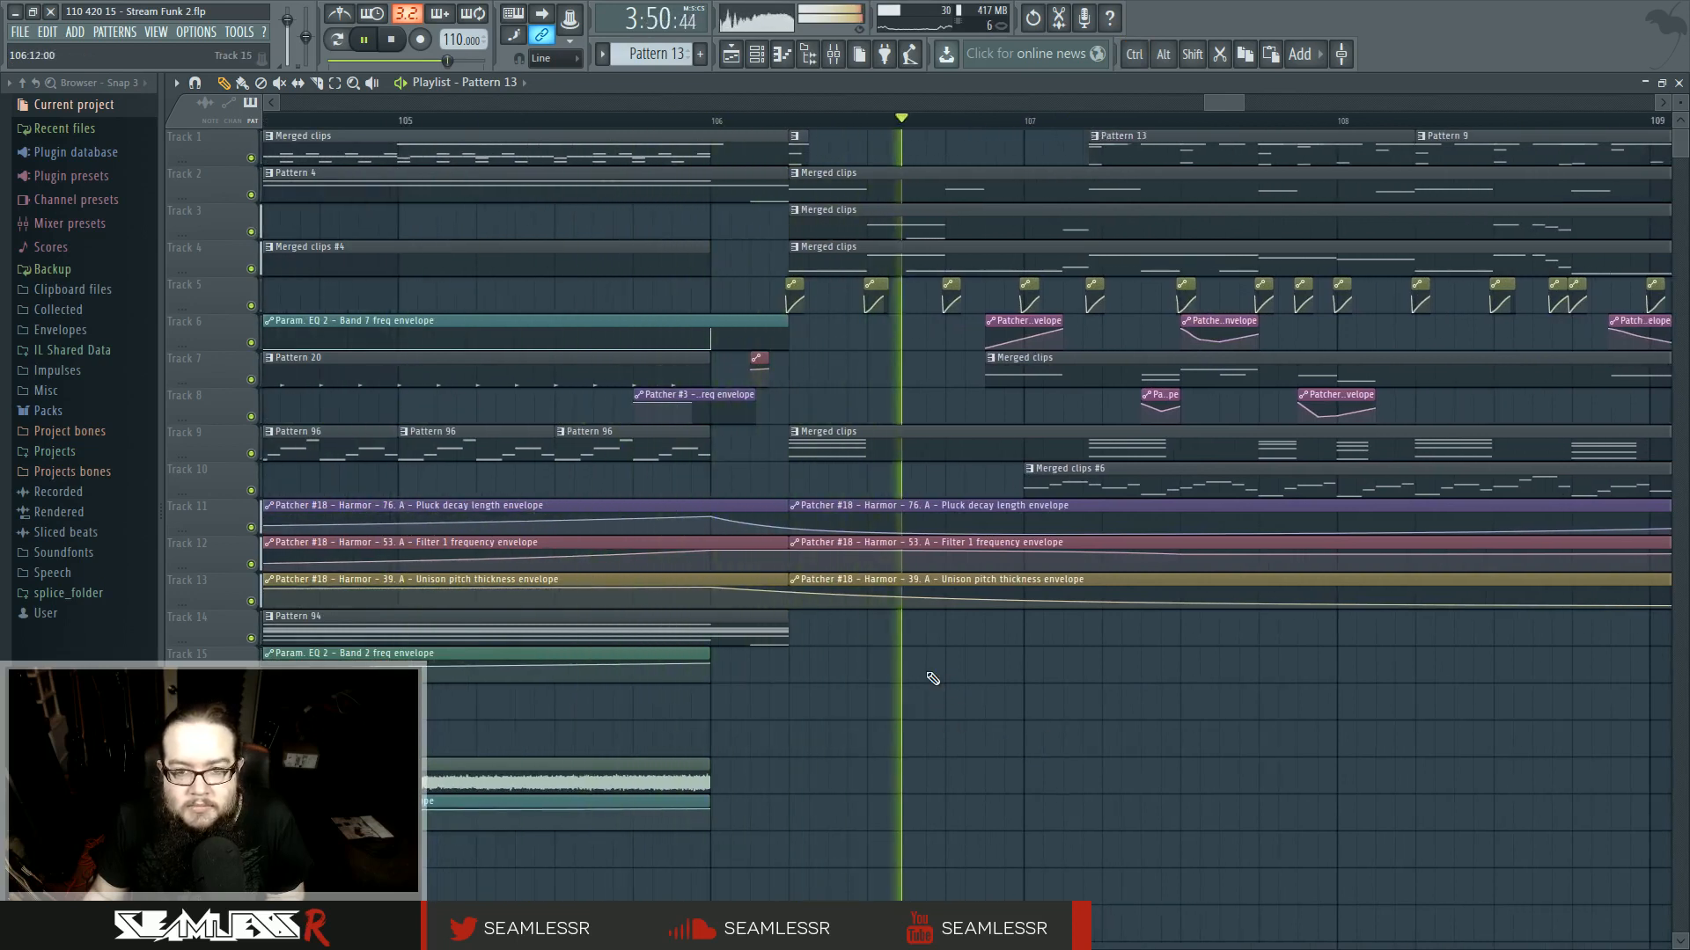
pyautogui.press('space')
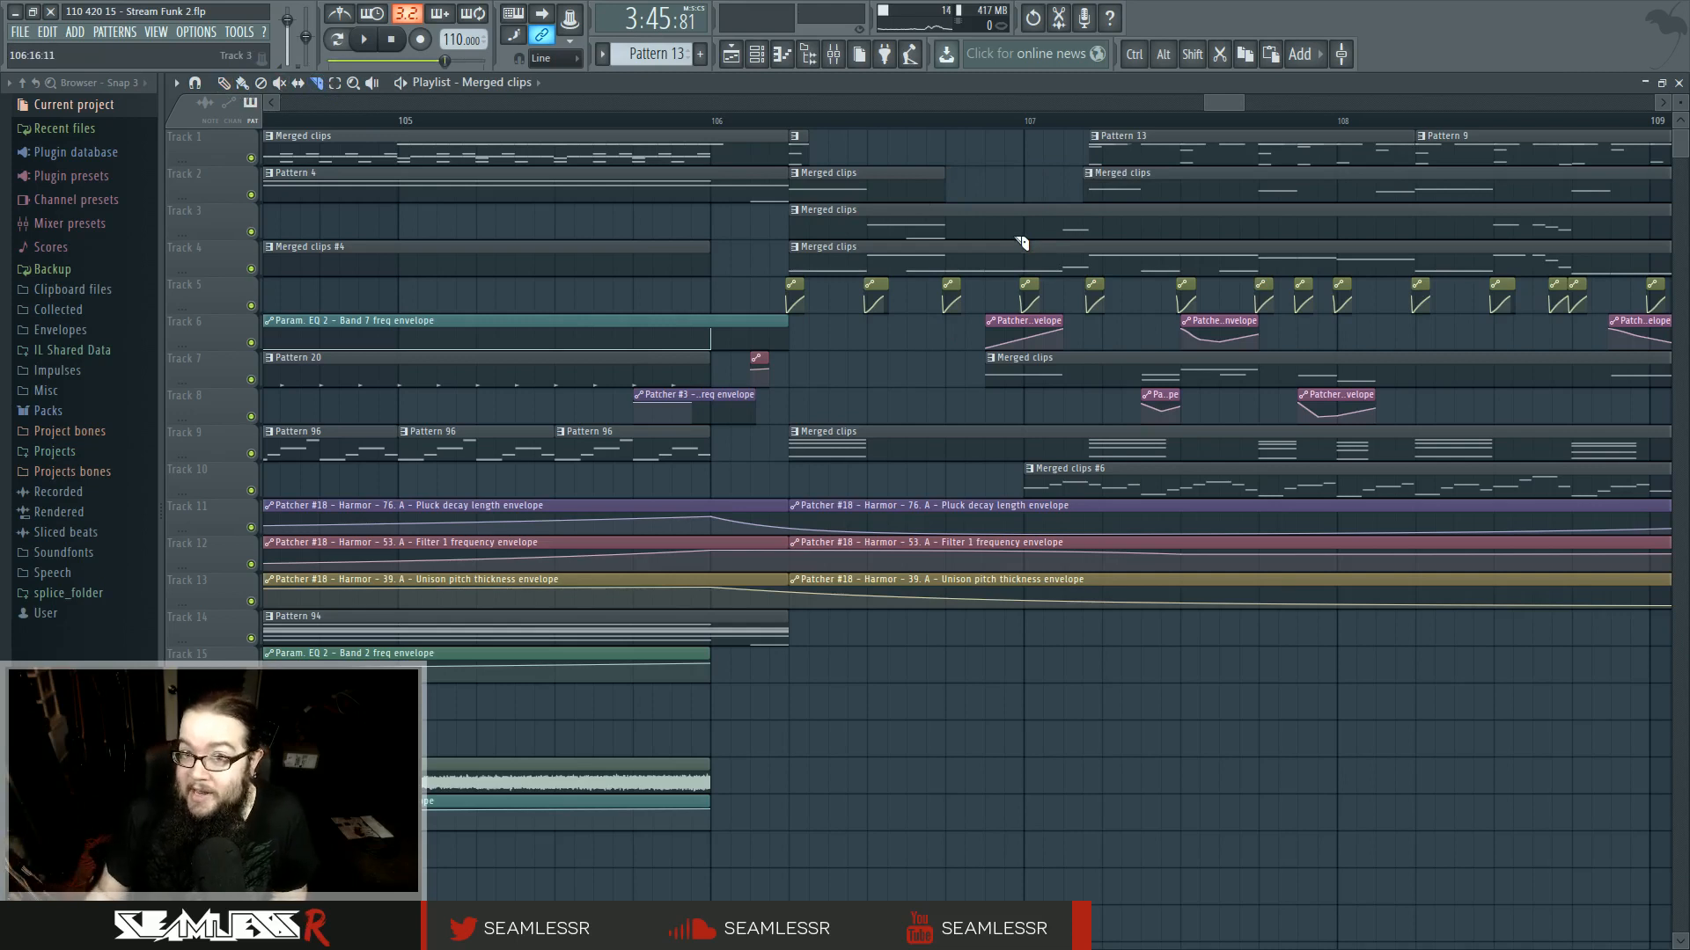
# - Move the later Merged clips clip on track 3 to just past bar 107 and make the earlier one unique as Merged clips #8
pyautogui.scroll(4, 1000, 285)
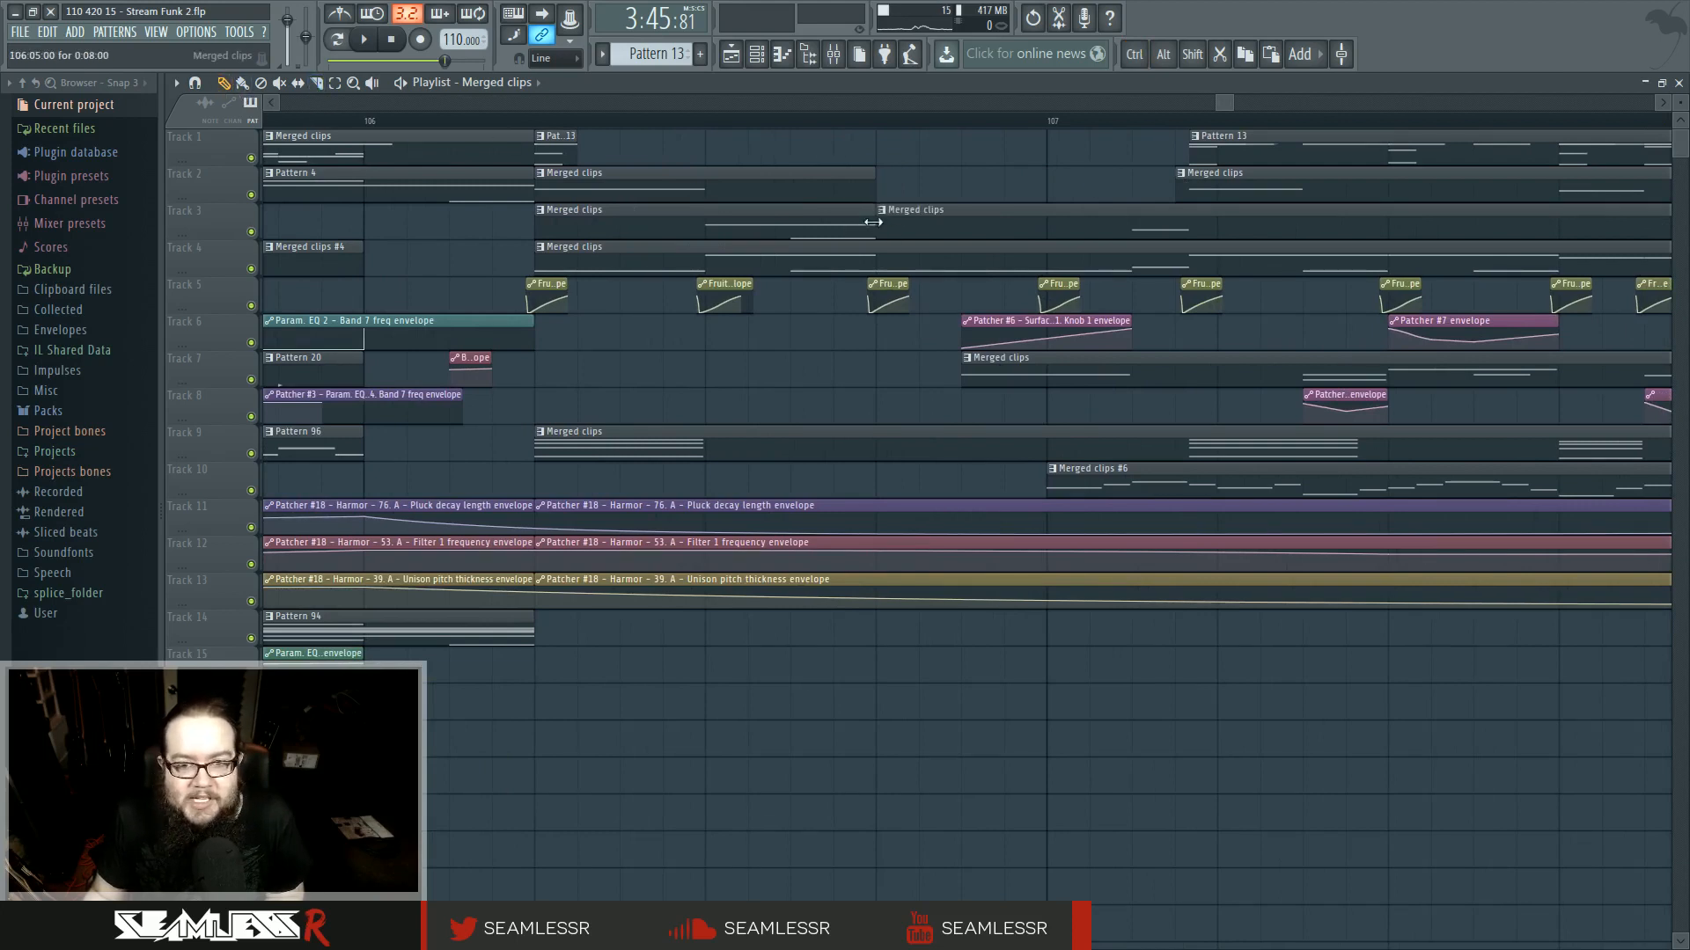
pyautogui.moveTo(873, 222); pyautogui.dragTo(1103, 232)
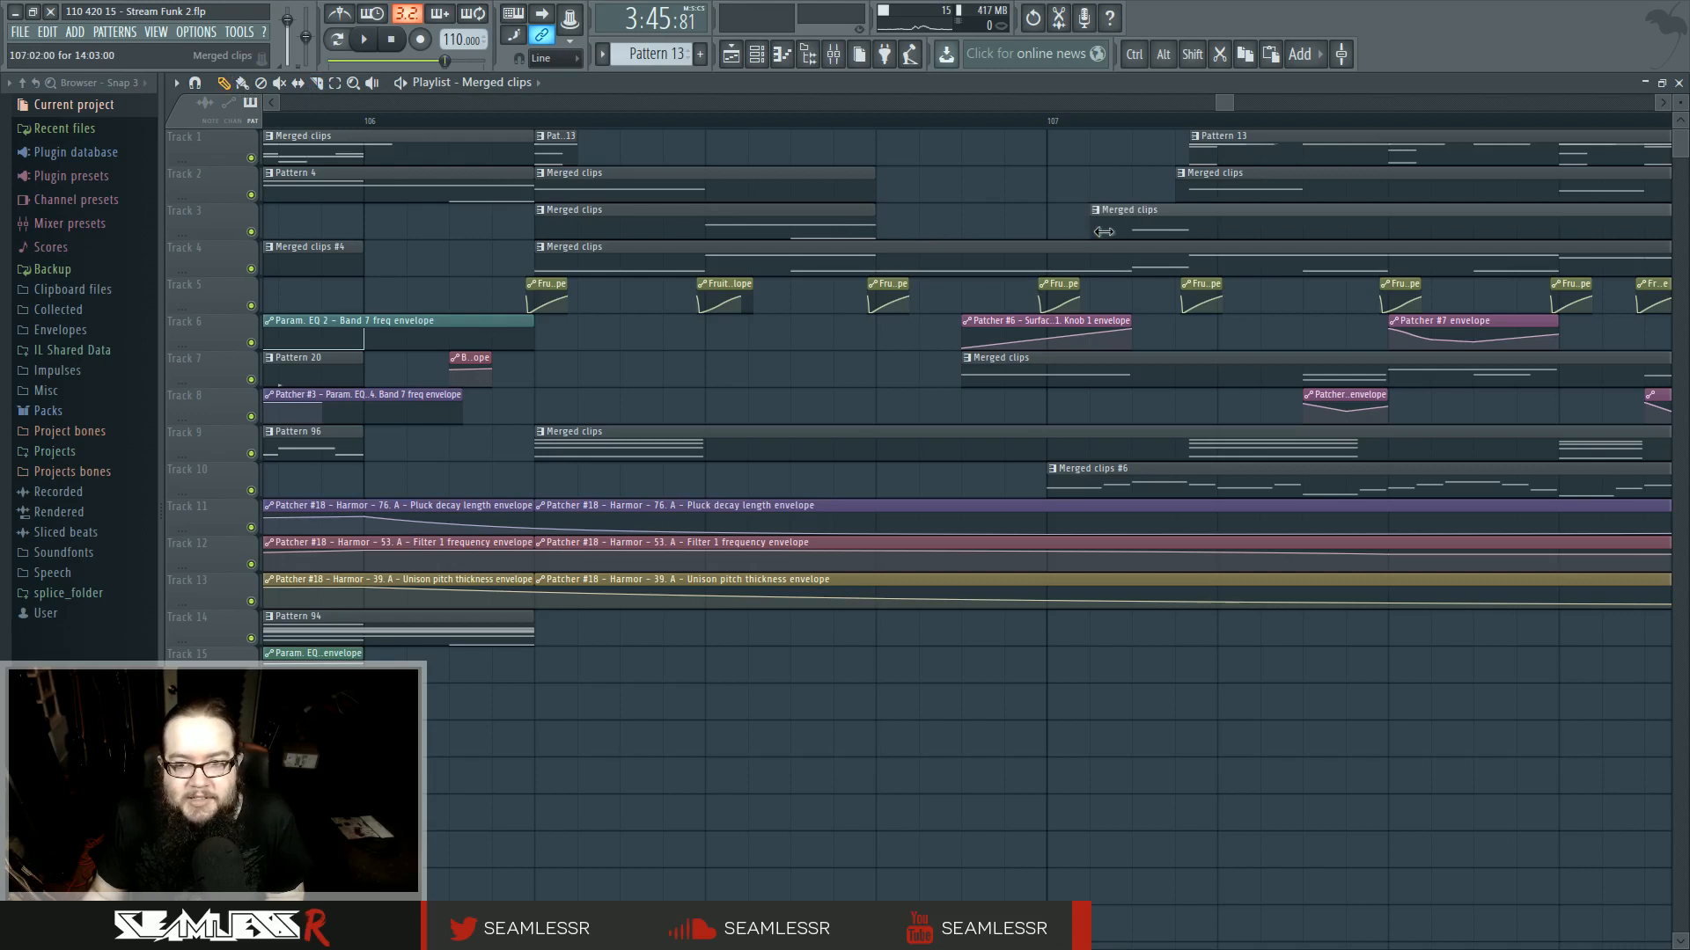
pyautogui.click(540, 212)
pyautogui.click(579, 309)
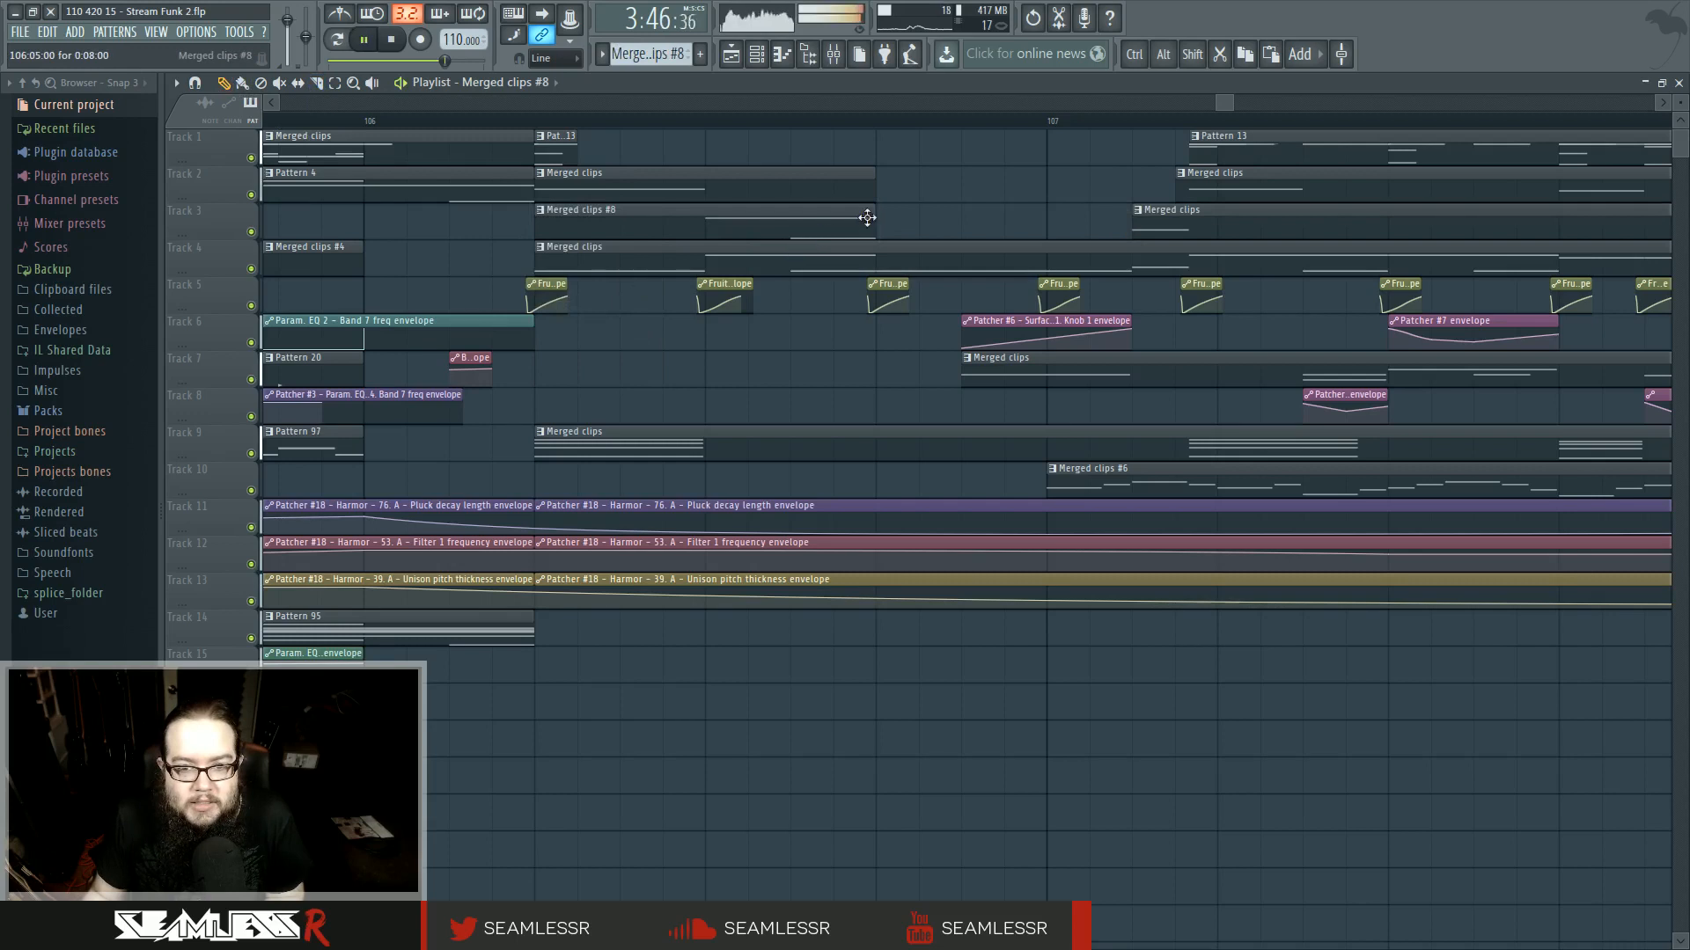
# - Lengthen the Merged clips #8 clip to about bar 107 and extend its G2 note to the end of the pattern
pyautogui.press('space')
pyautogui.moveTo(874, 219); pyautogui.dragTo(1007, 225)
pyautogui.doubleClick(932, 222)
pyautogui.moveTo(720, 178); pyautogui.dragTo(822, 460)
pyautogui.click(802, 294)
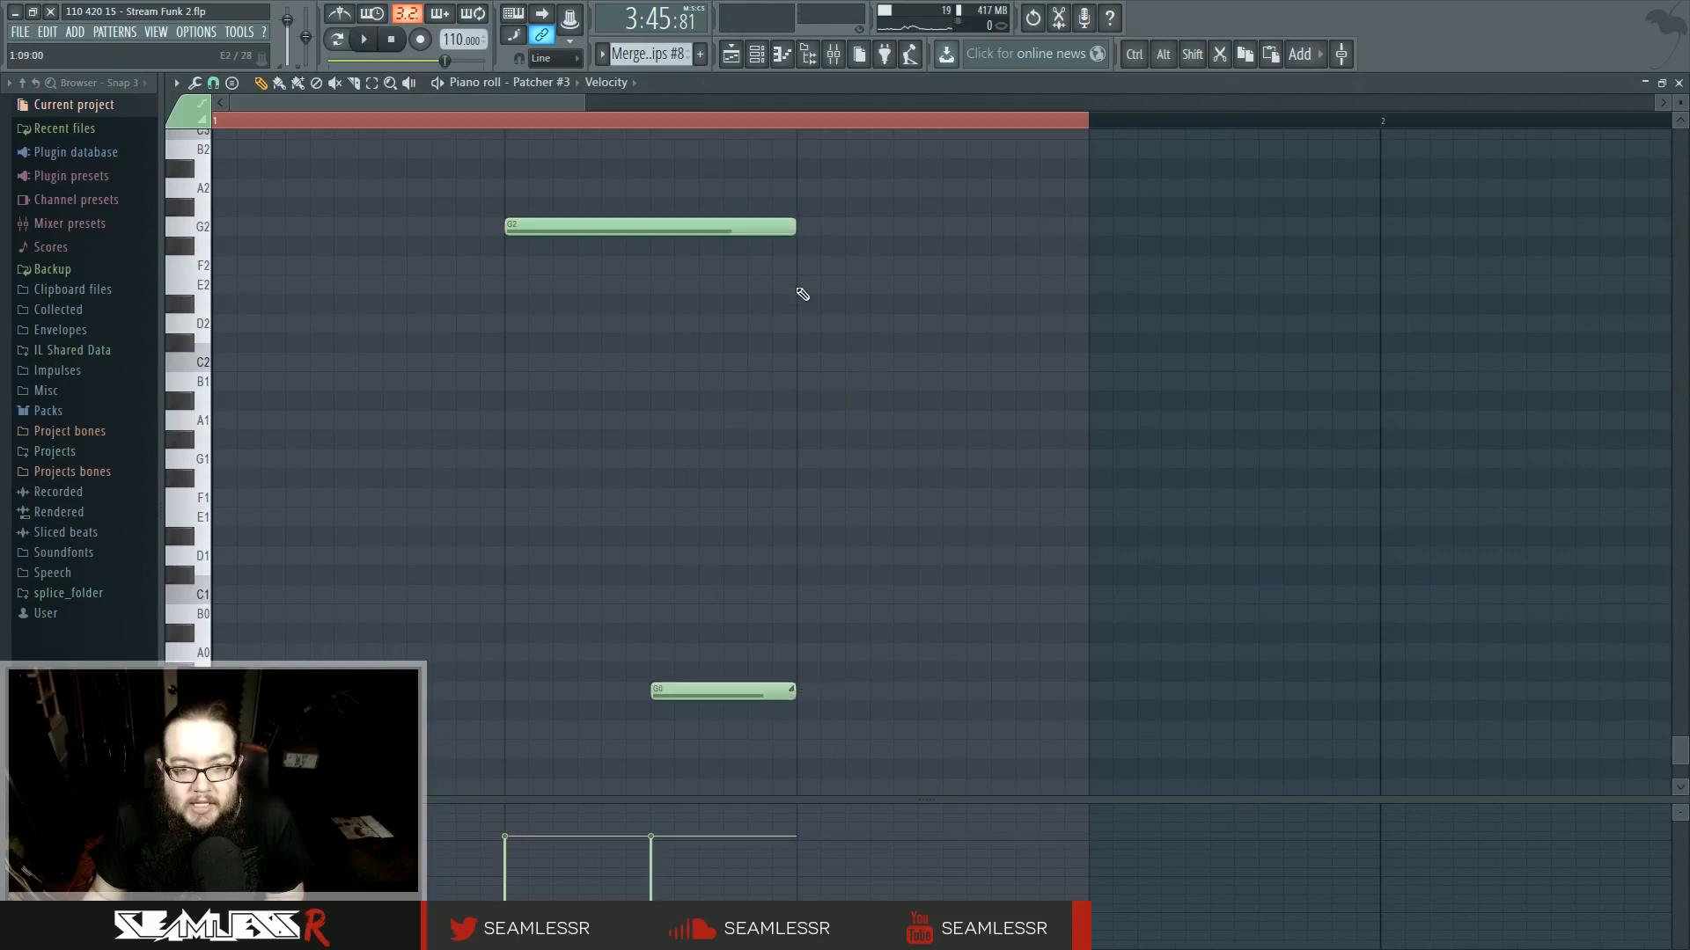
pyautogui.click(363, 39)
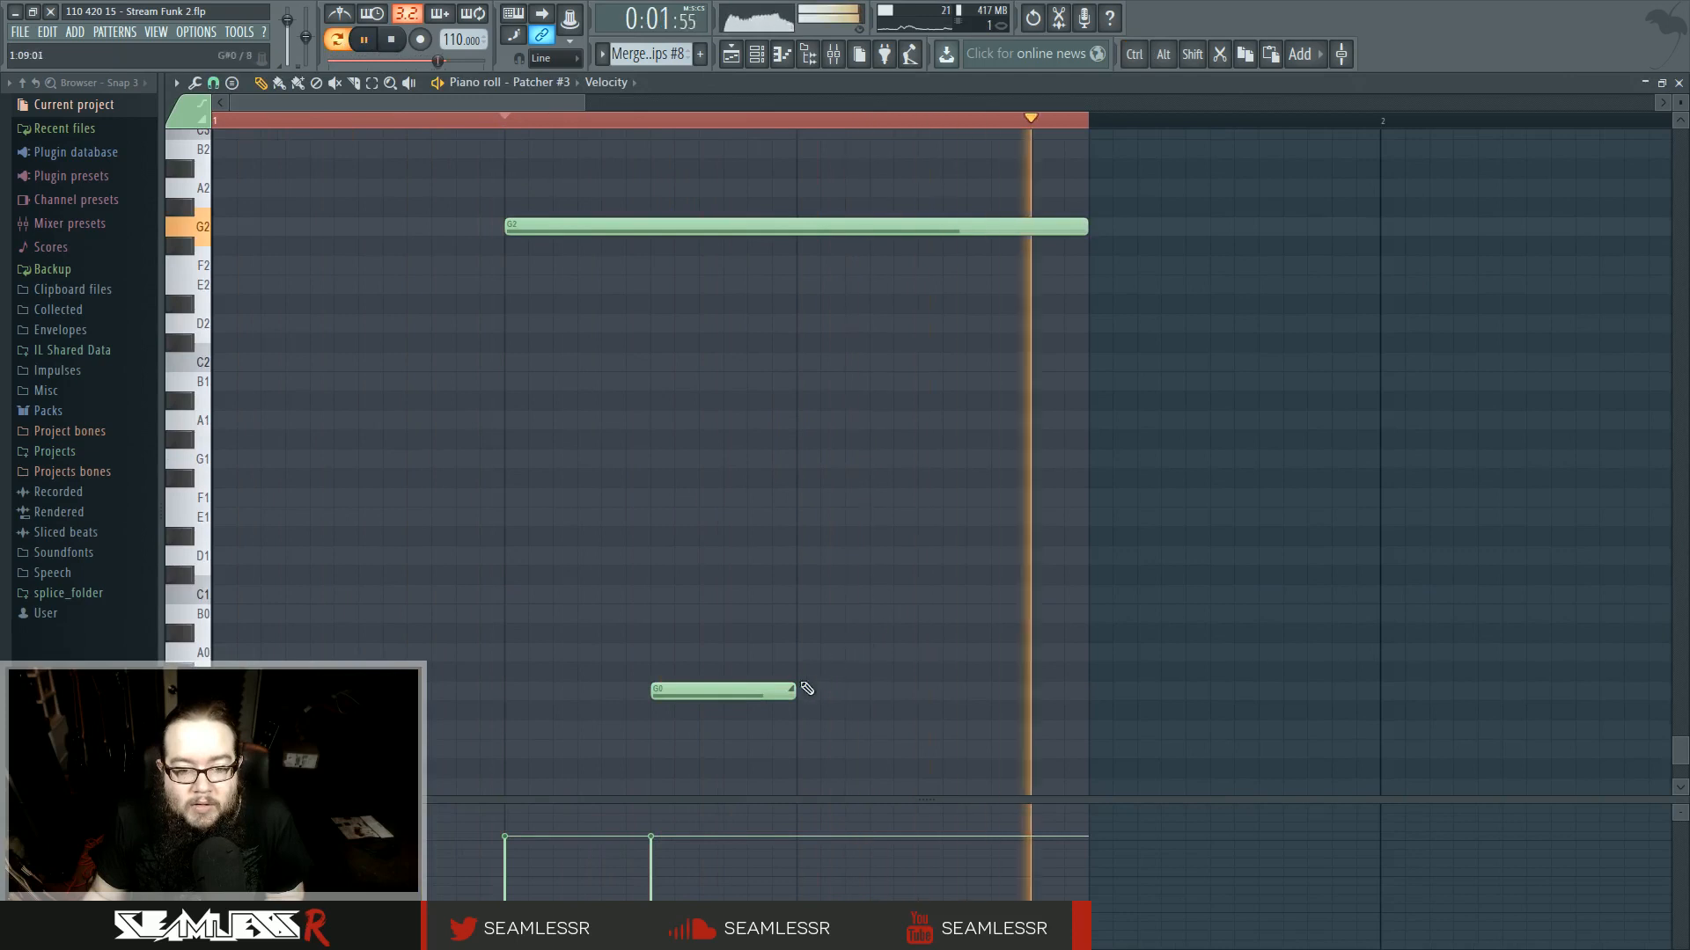
pyautogui.press('space')
# - Add short A2 and D1 notes after the third beat of Merged clips #8 and repeat the pair a beat later
pyautogui.press('space')
pyautogui.click(799, 186)
pyautogui.press('space')
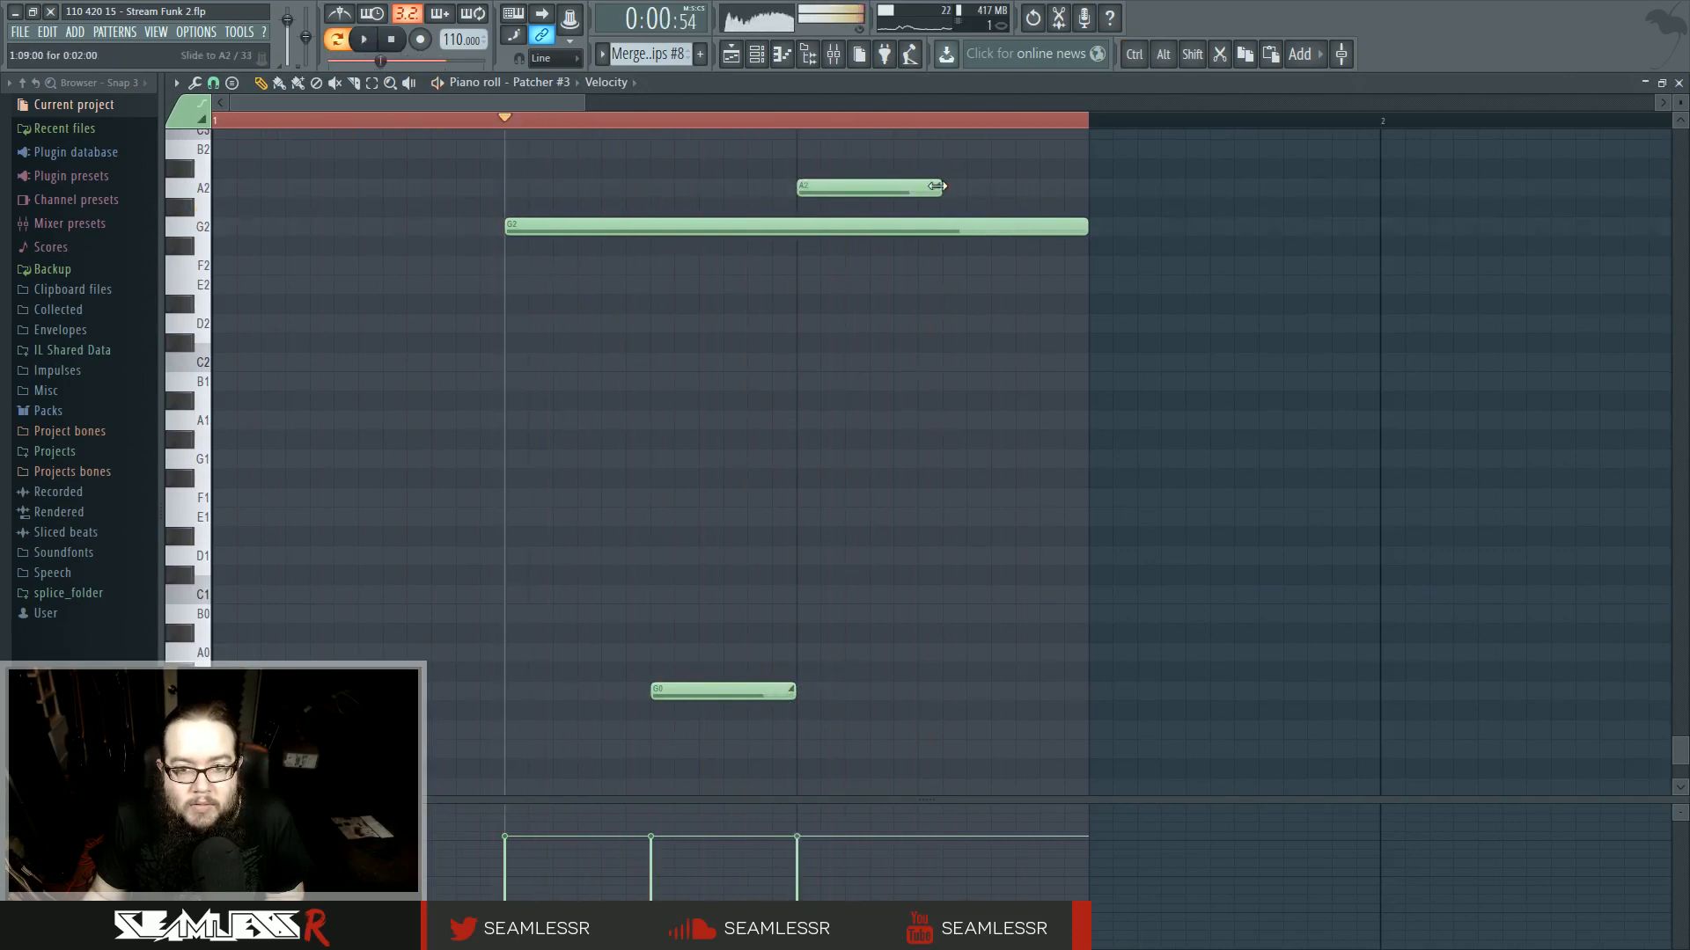
pyautogui.moveTo(938, 186); pyautogui.dragTo(863, 187)
pyautogui.press('space')
pyautogui.moveTo(906, 556); pyautogui.dragTo(882, 556)
pyautogui.press('space')
pyautogui.press('space')
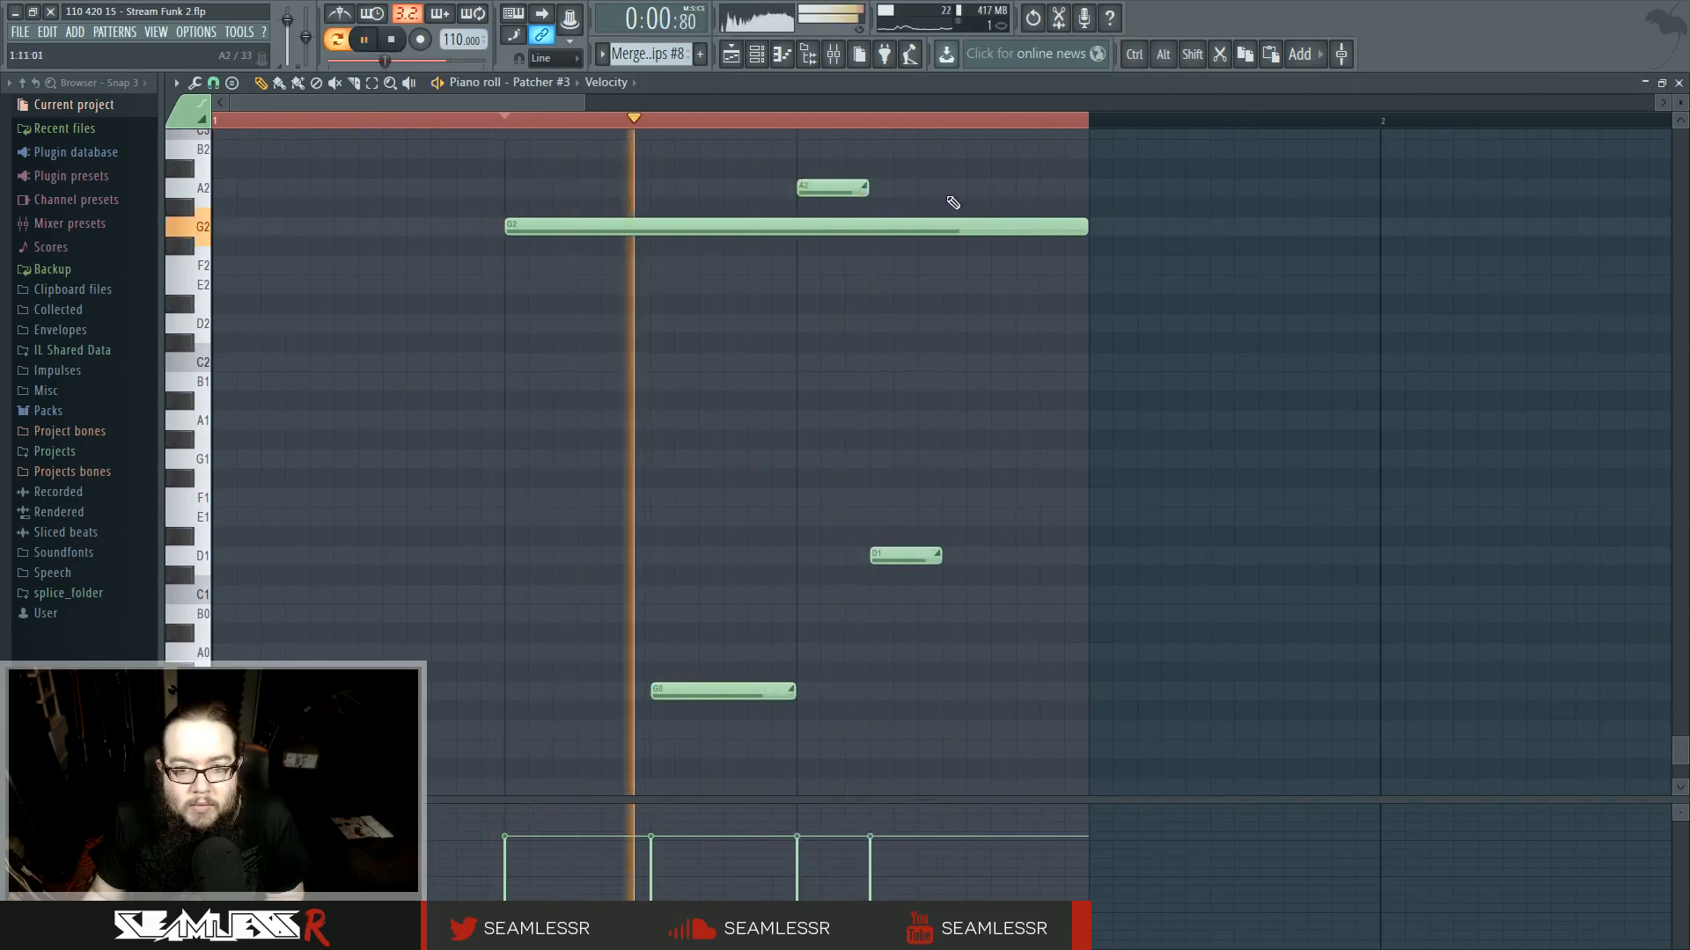
pyautogui.click(951, 187)
pyautogui.click(1020, 556)
# - Move the two D1 notes up to G1 and the two short A2 notes down to G2
pyautogui.scroll(3, 894, 554)
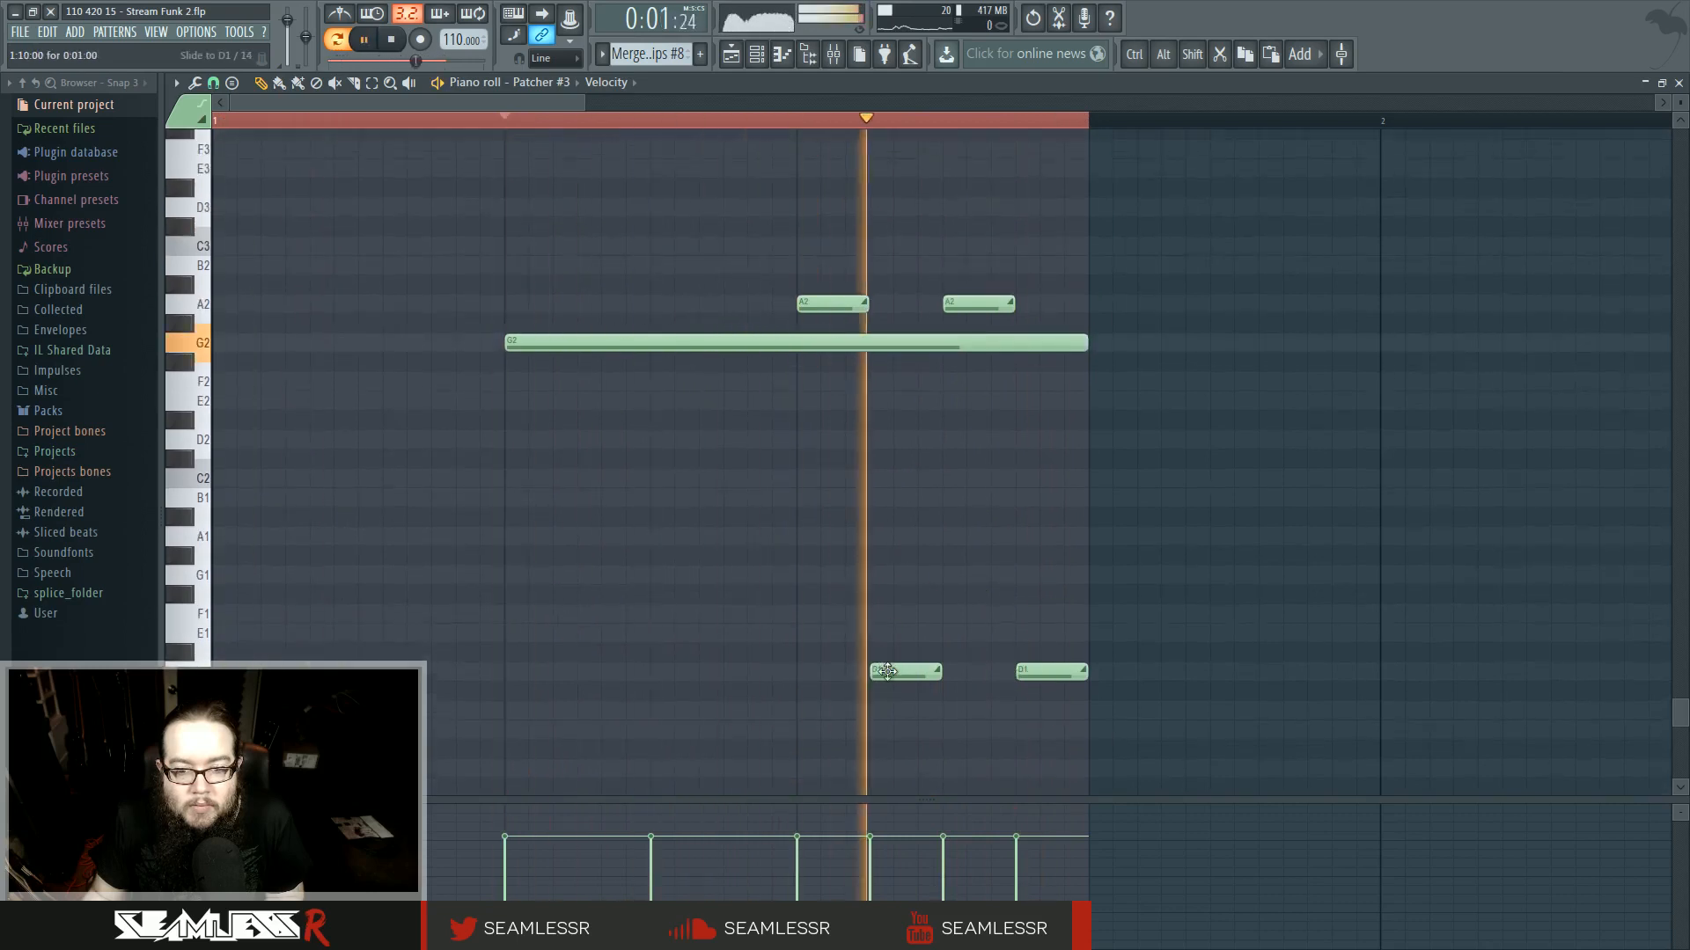
pyautogui.scroll(-3, 887, 672)
pyautogui.moveTo(887, 556); pyautogui.dragTo(892, 458)
pyautogui.press('space')
pyautogui.moveTo(1064, 556); pyautogui.dragTo(1039, 458)
pyautogui.press('space')
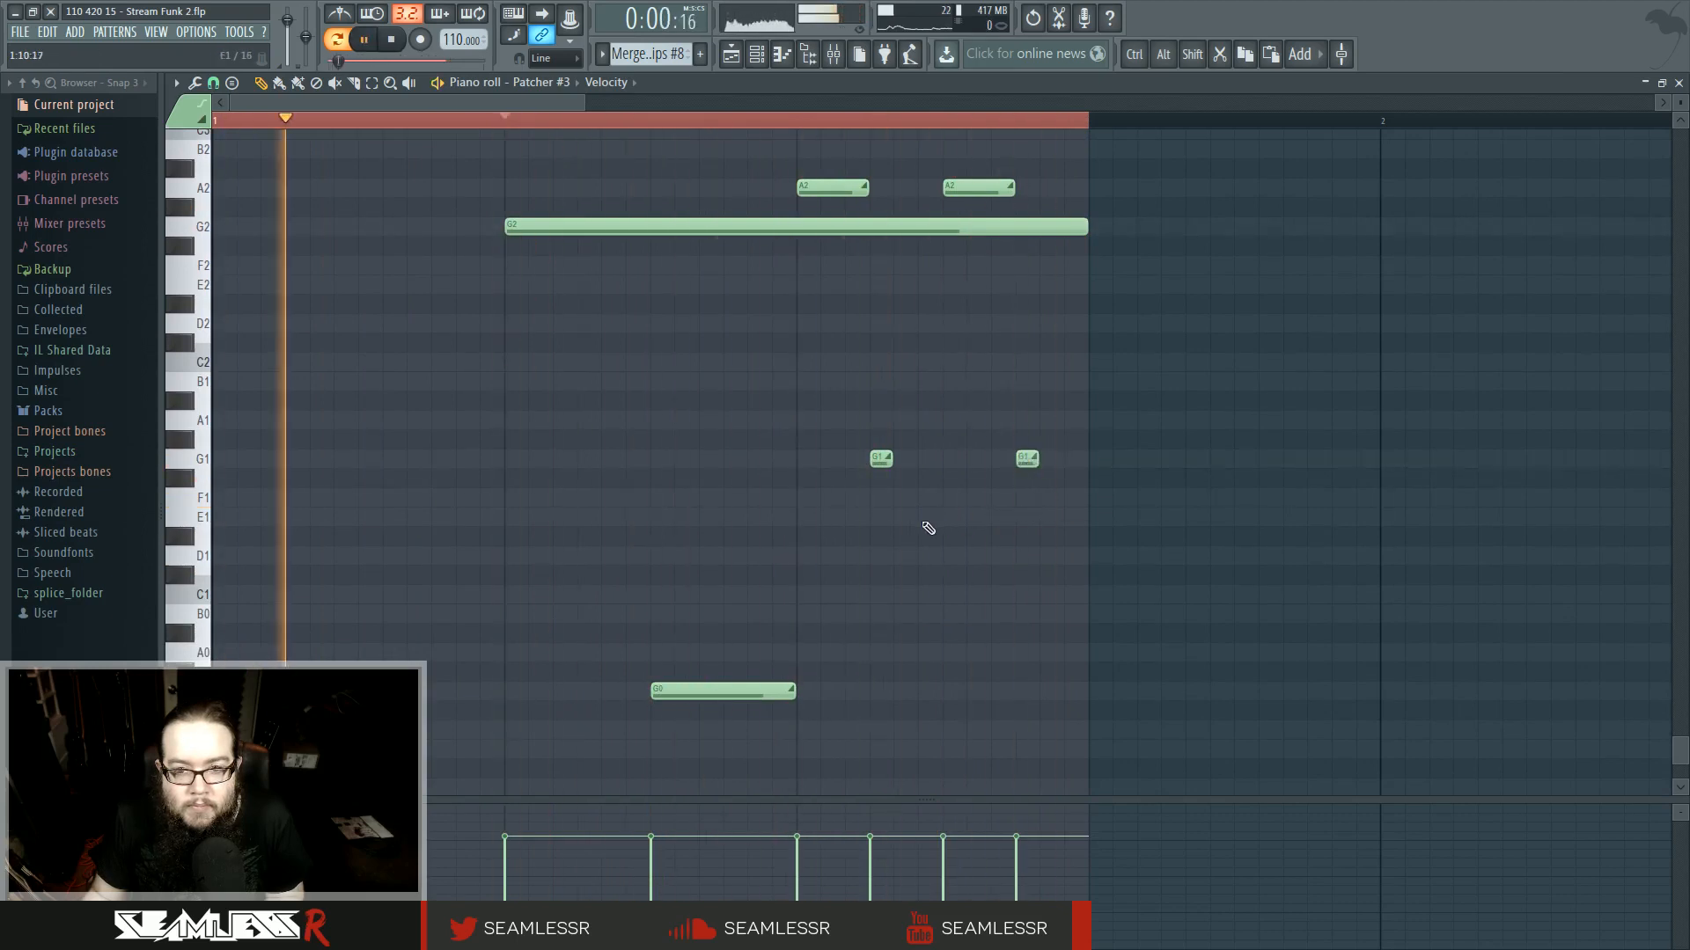
pyautogui.scroll(2, 925, 525)
pyautogui.scroll(3, 871, 483)
pyautogui.moveTo(866, 379); pyautogui.dragTo(819, 379)
pyautogui.moveTo(1013, 379); pyautogui.dragTo(813, 425)
pyautogui.scroll(-3, 830, 537)
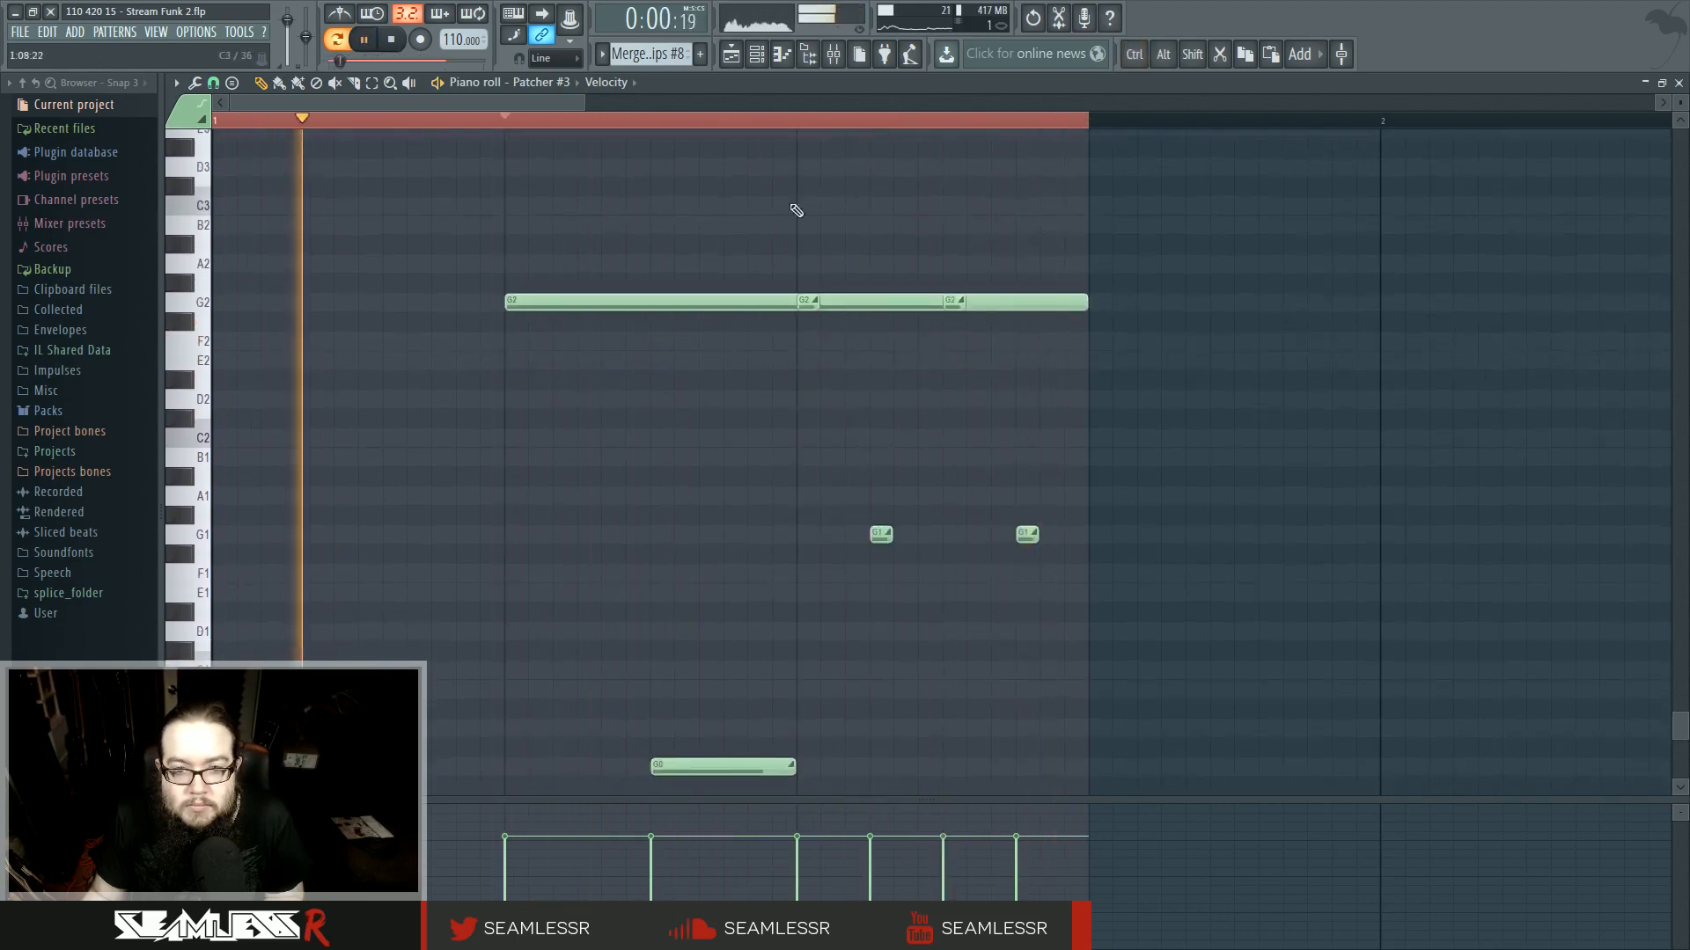
# - Play the arrangement from the start of bar 106 to hear the transition
pyautogui.click(742, 58)
pyautogui.press('l')
pyautogui.click(706, 121)
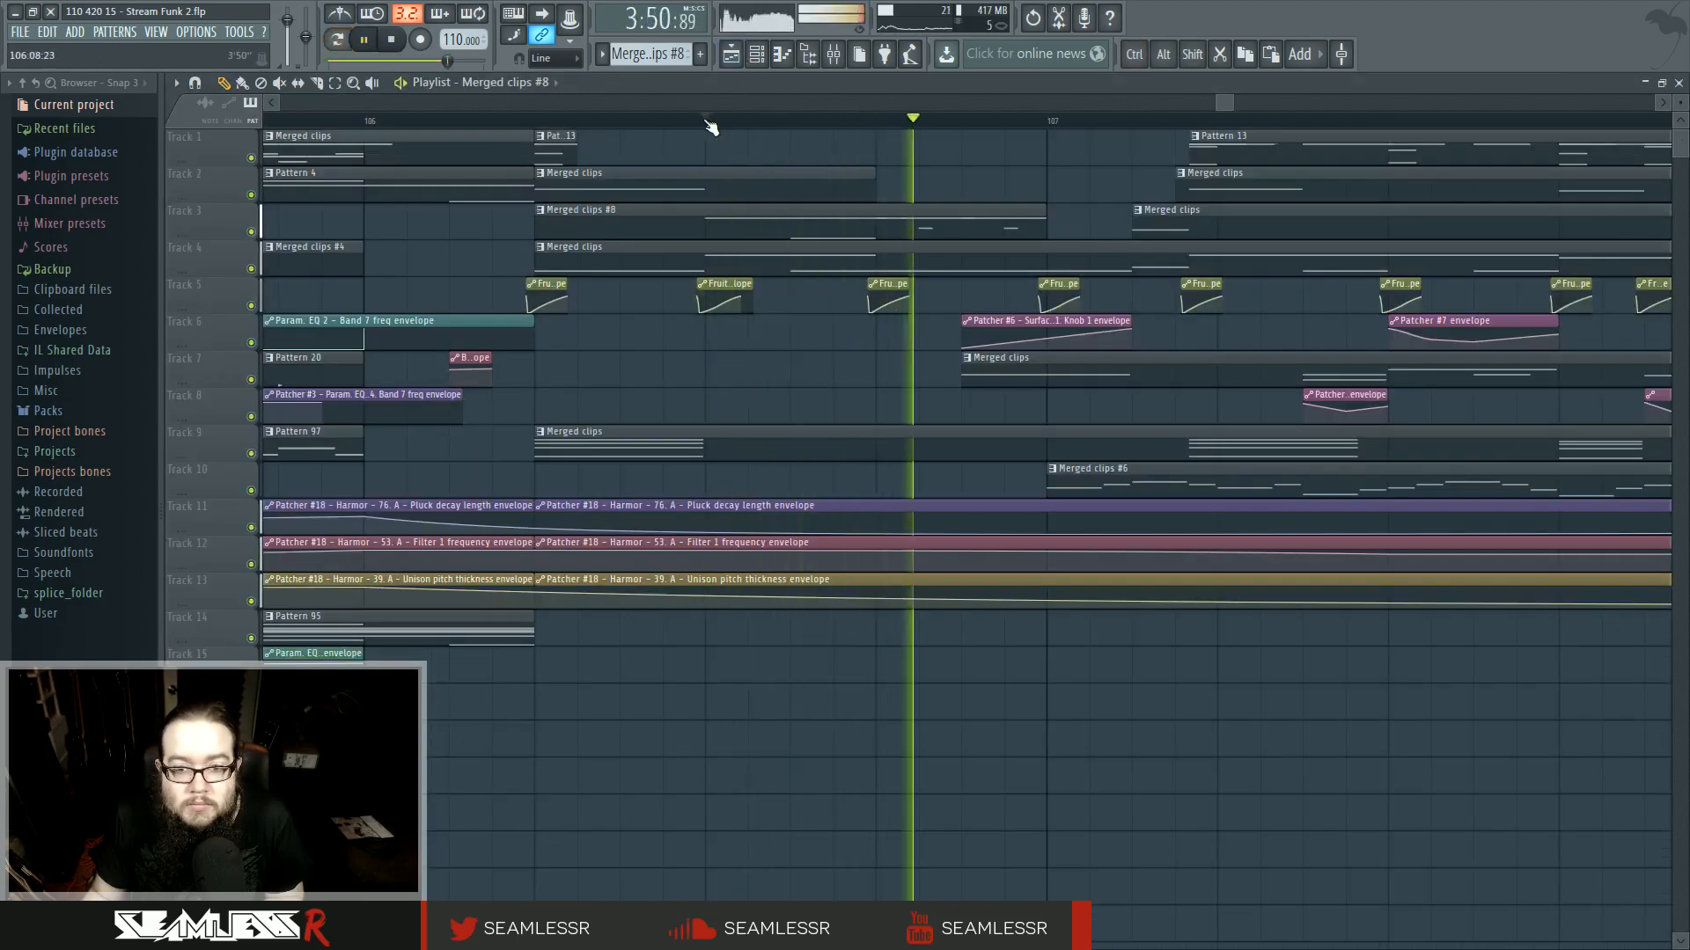
pyautogui.click(536, 123)
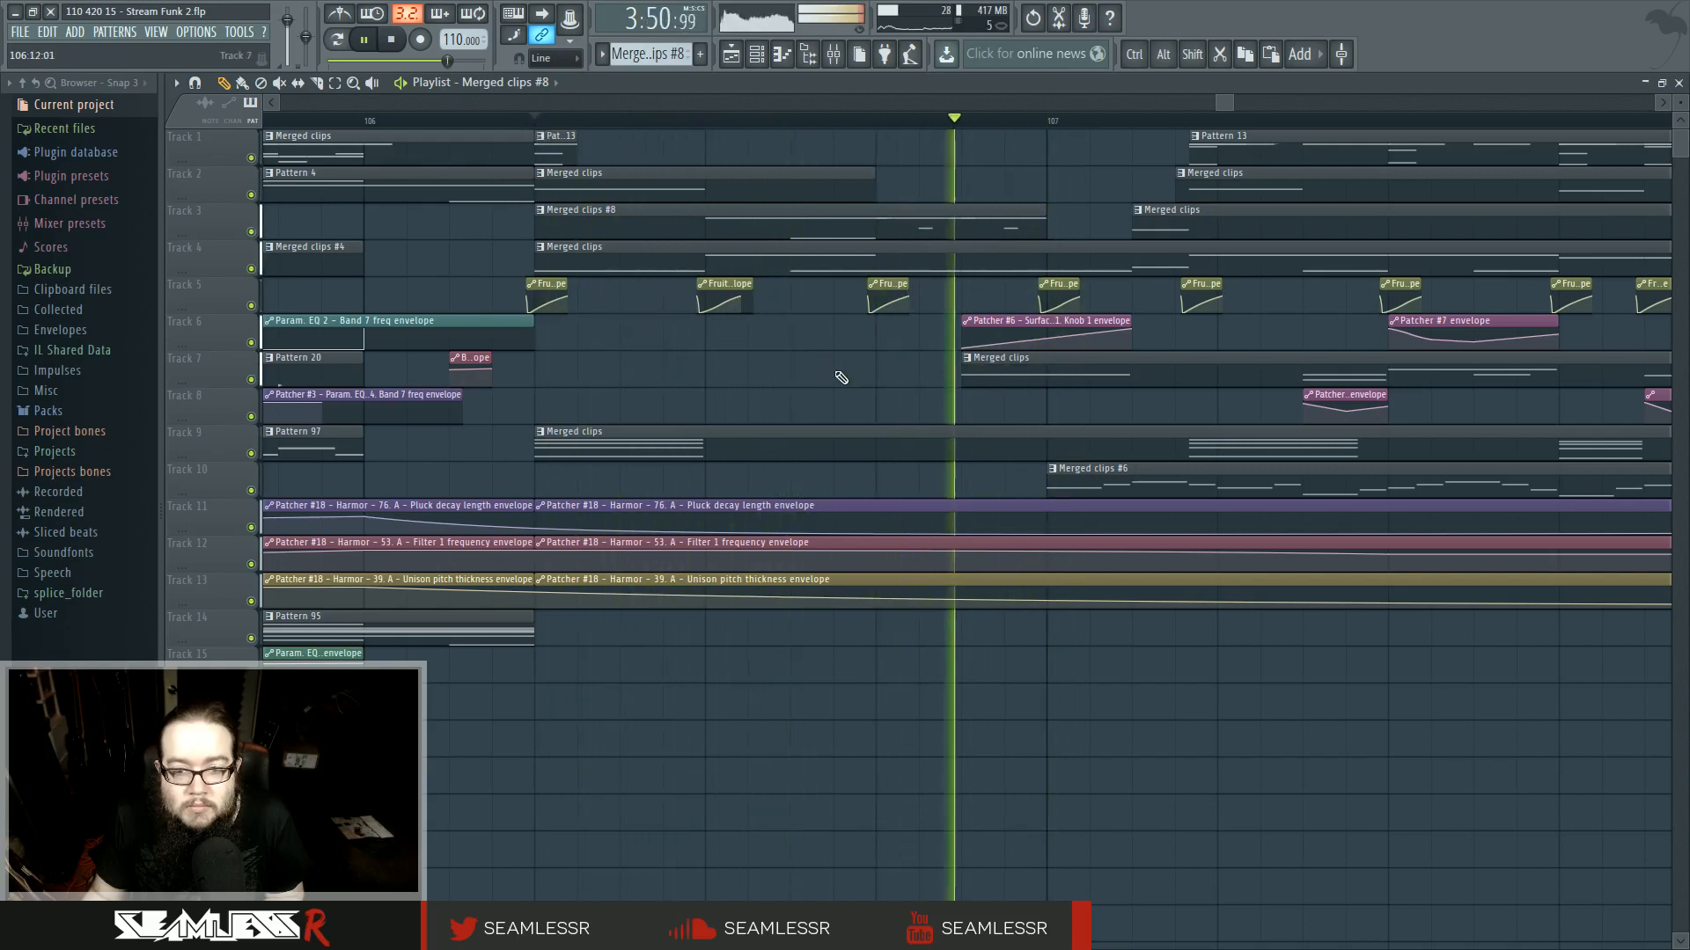
pyautogui.press('space')
# - Extend the low bass note in Merged clips #8 to the end of the pattern and play it back
pyautogui.doubleClick(899, 231)
pyautogui.press('space')
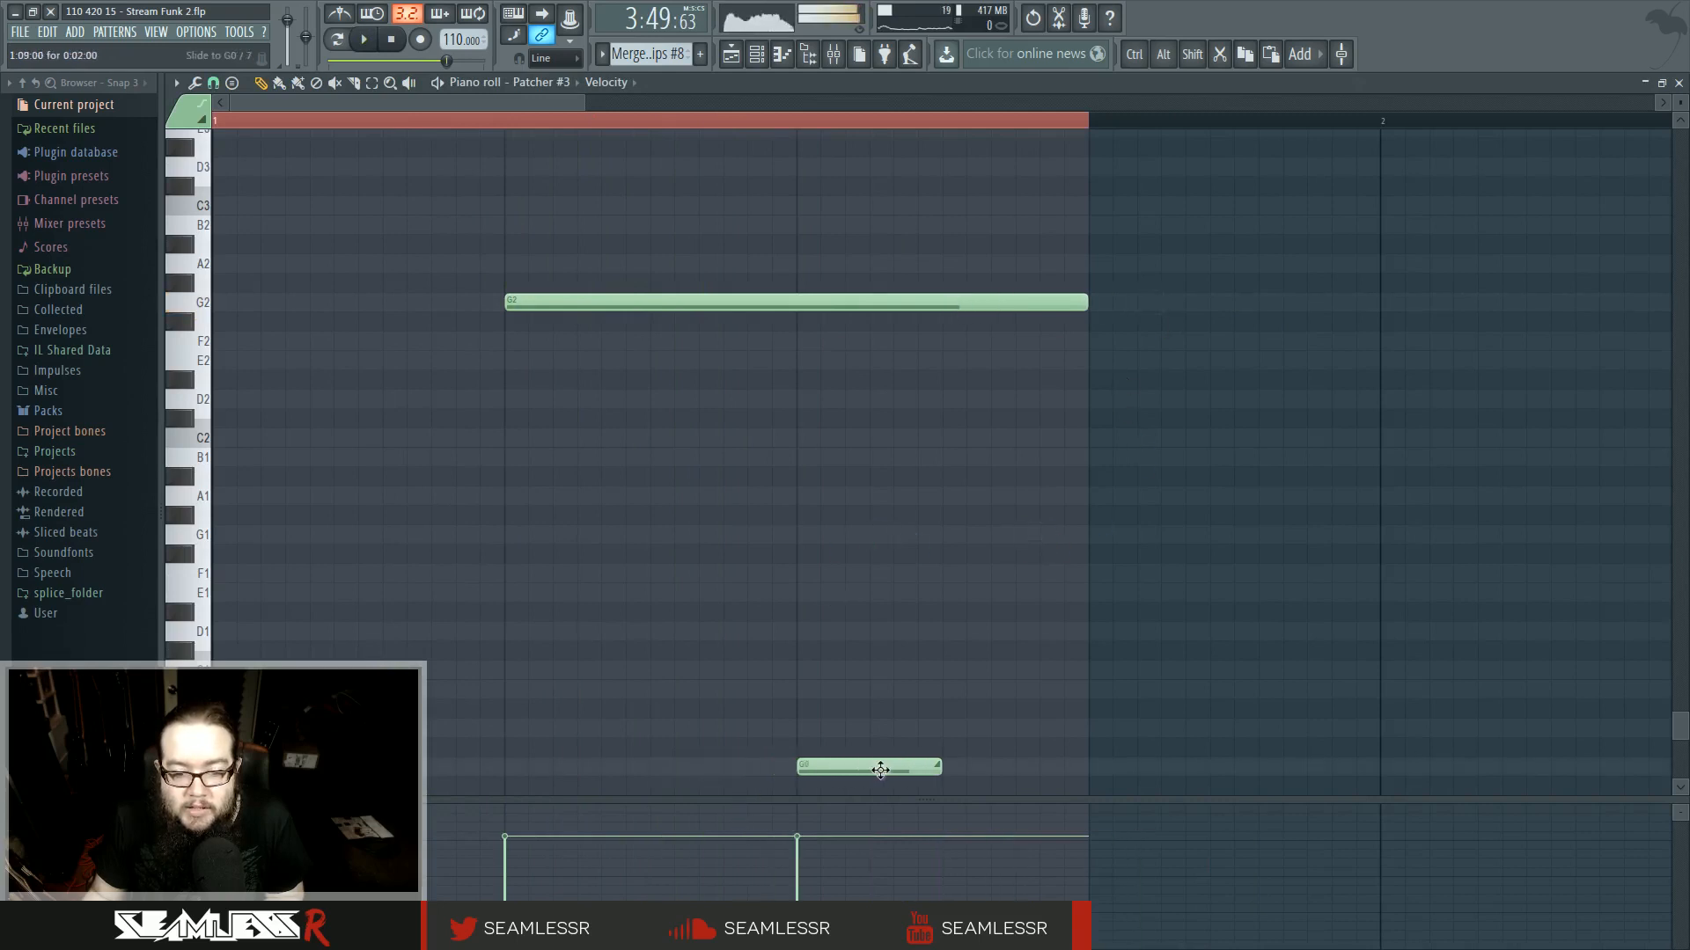
pyautogui.moveTo(1072, 769); pyautogui.dragTo(1087, 770)
pyautogui.press('space')
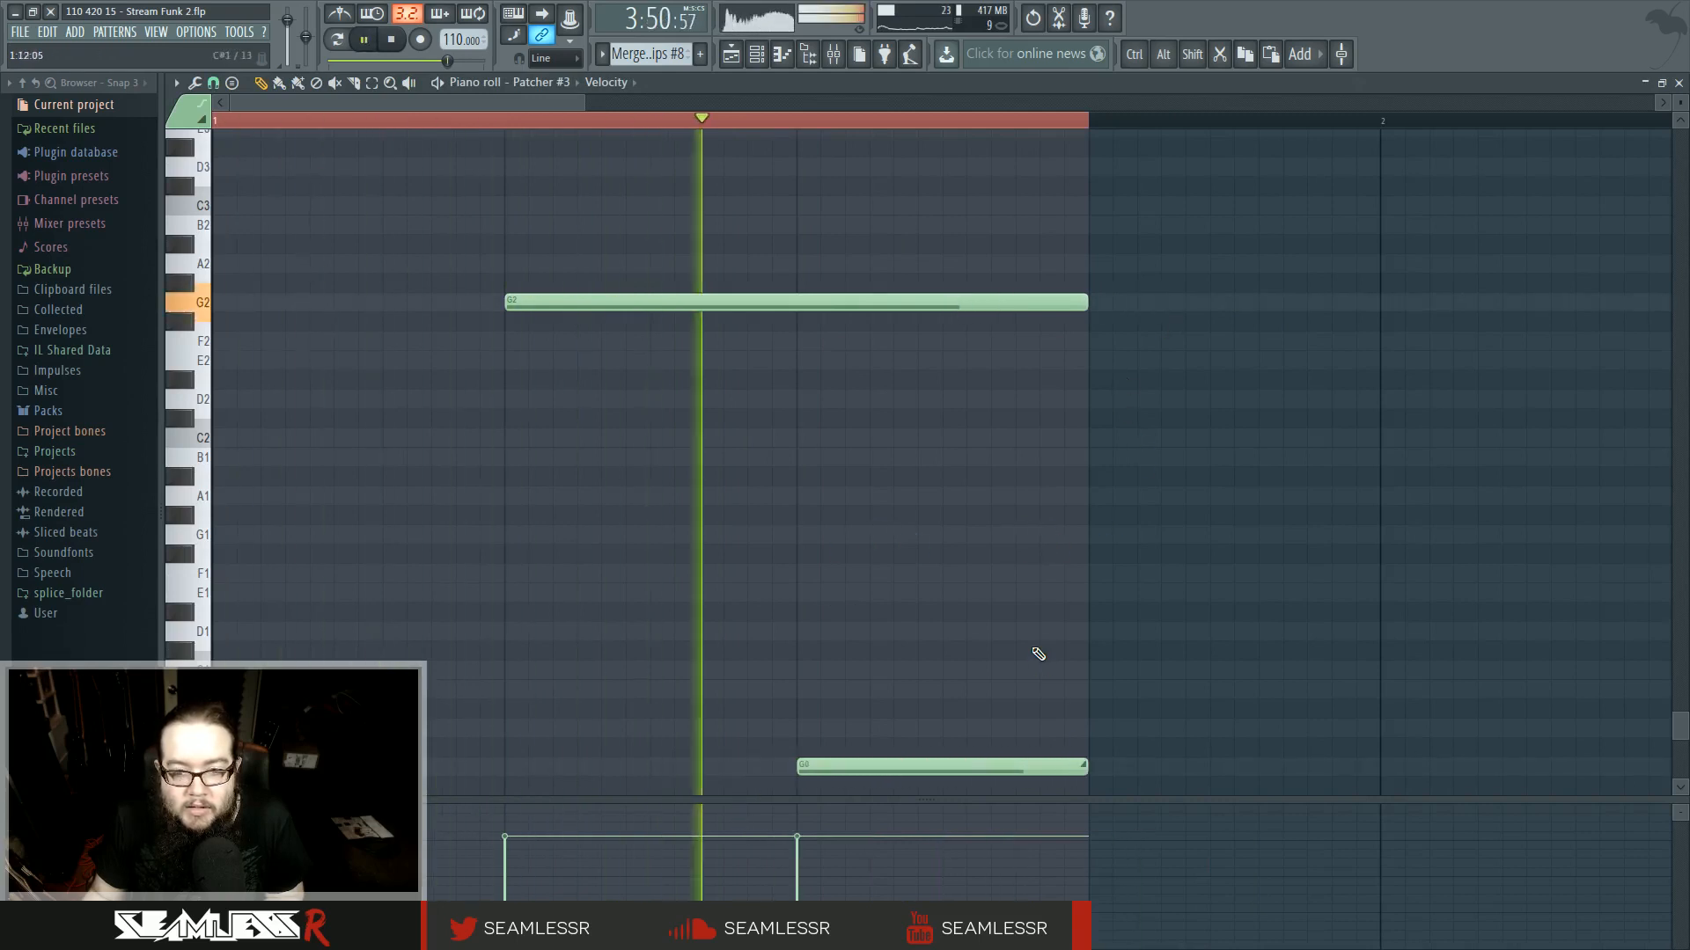
pyautogui.click(730, 55)
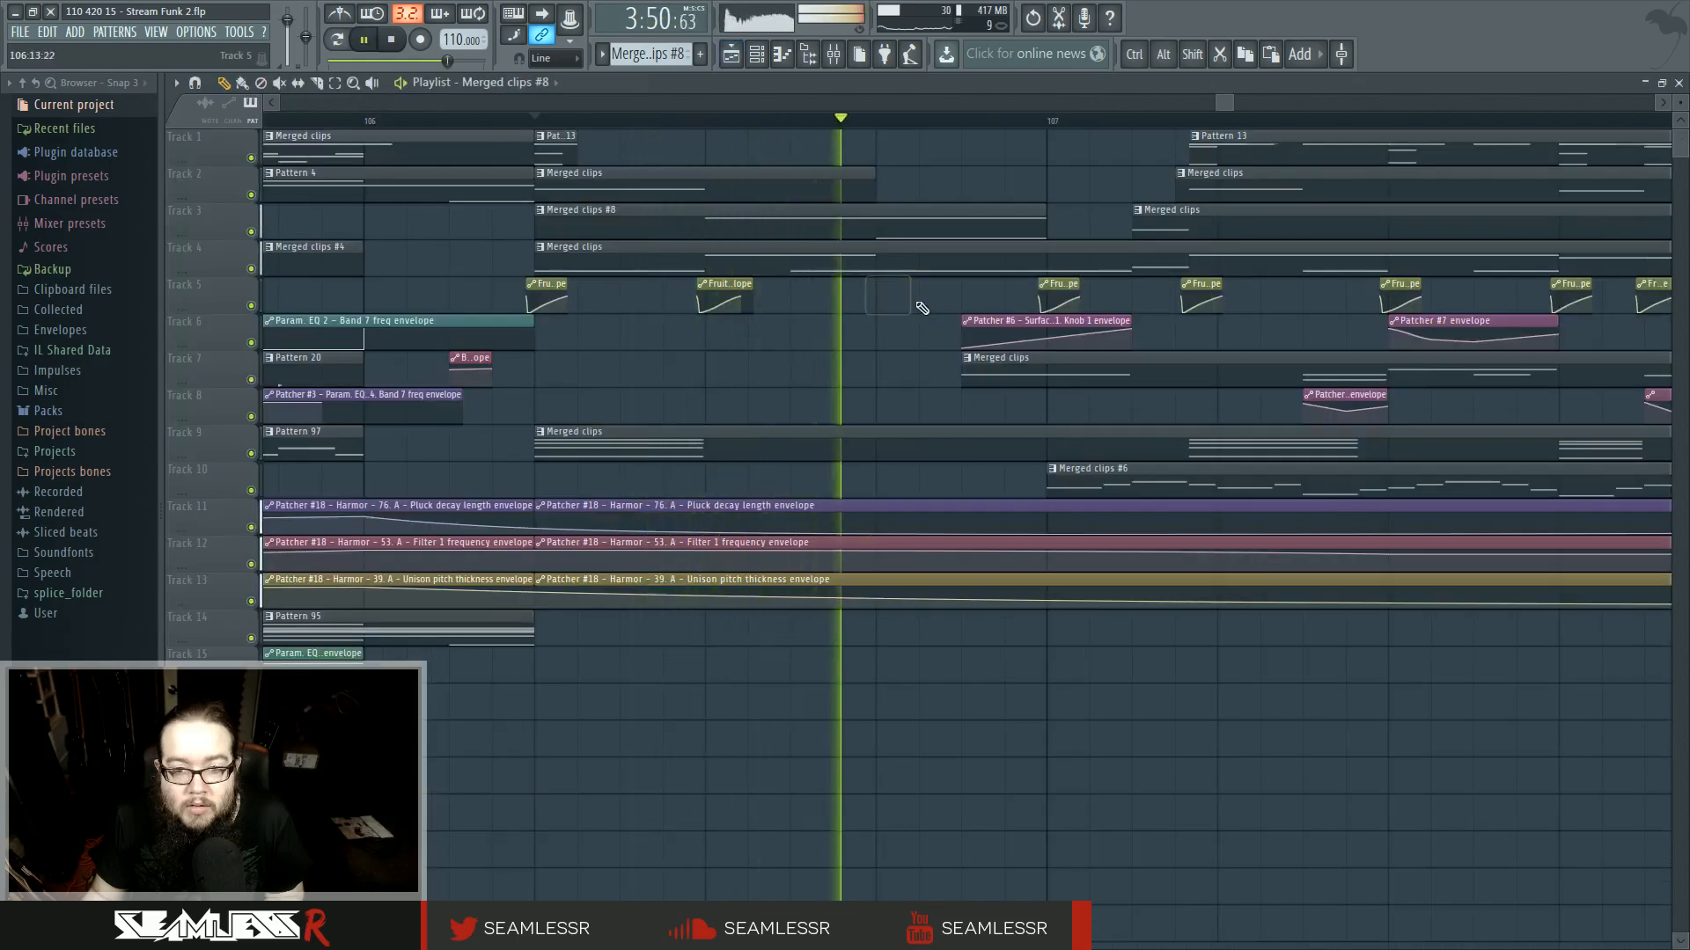
pyautogui.press('space')
pyautogui.doubleClick(746, 234)
pyautogui.click(748, 784)
pyautogui.scroll(-1, 746, 741)
pyautogui.rightClick(746, 759)
pyautogui.keyDown('ctrl'); pyautogui.moveTo(706, 229); pyautogui.dragTo(1053, 756); pyautogui.keyUp('ctrl')
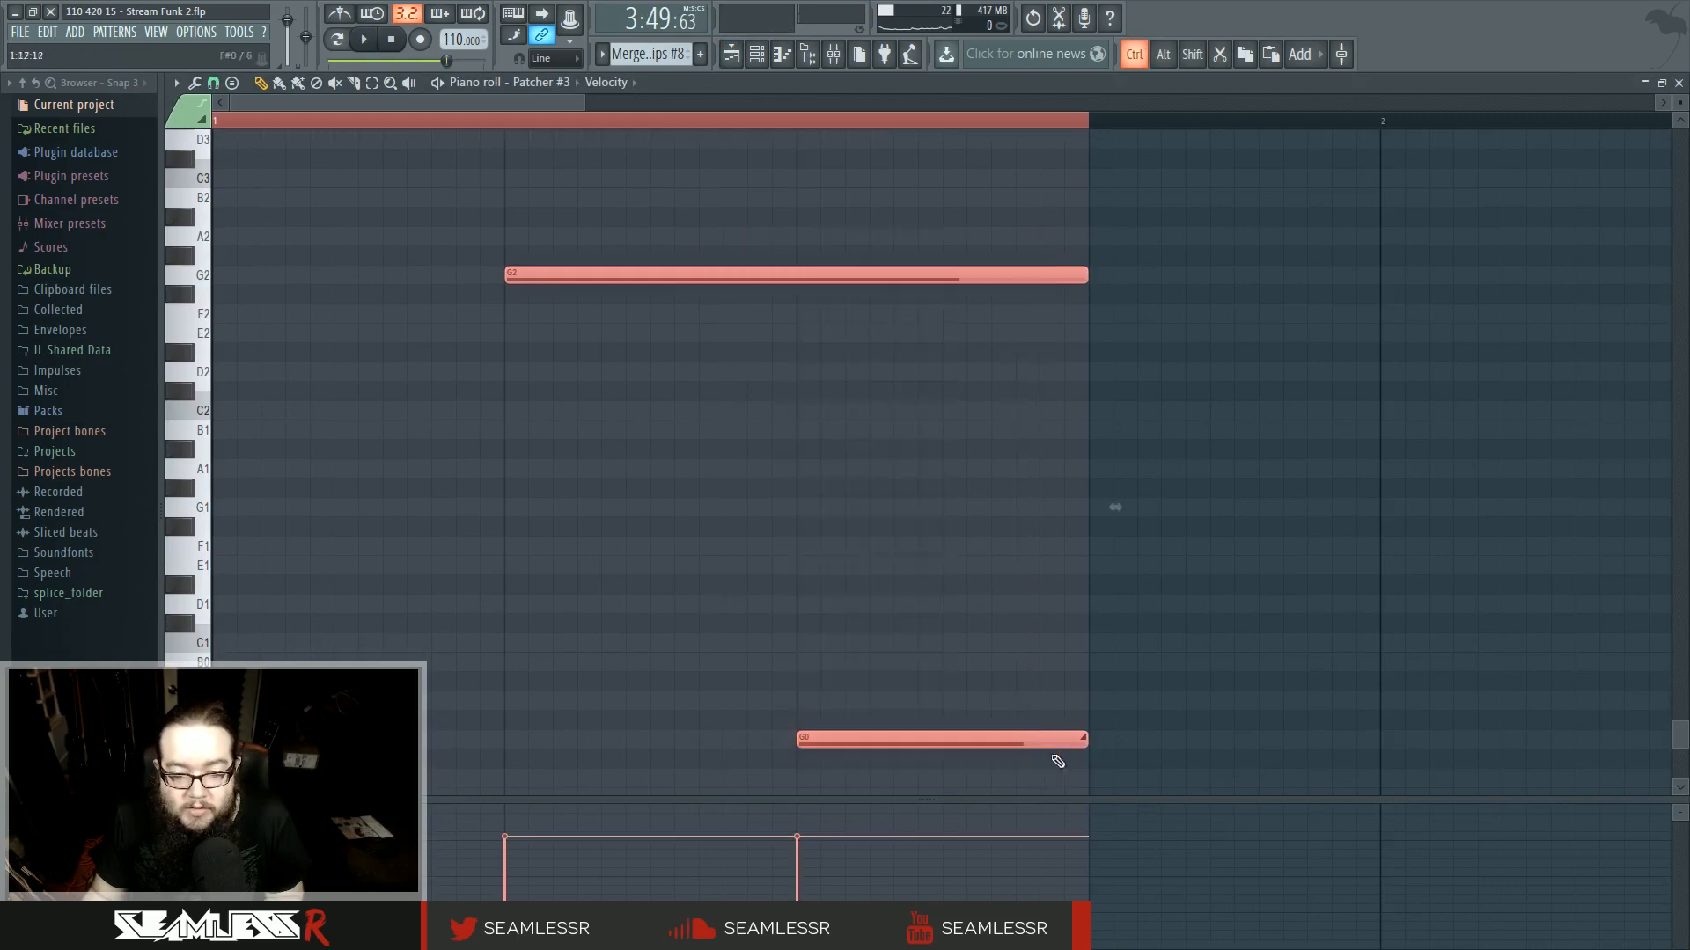
pyautogui.click(731, 58)
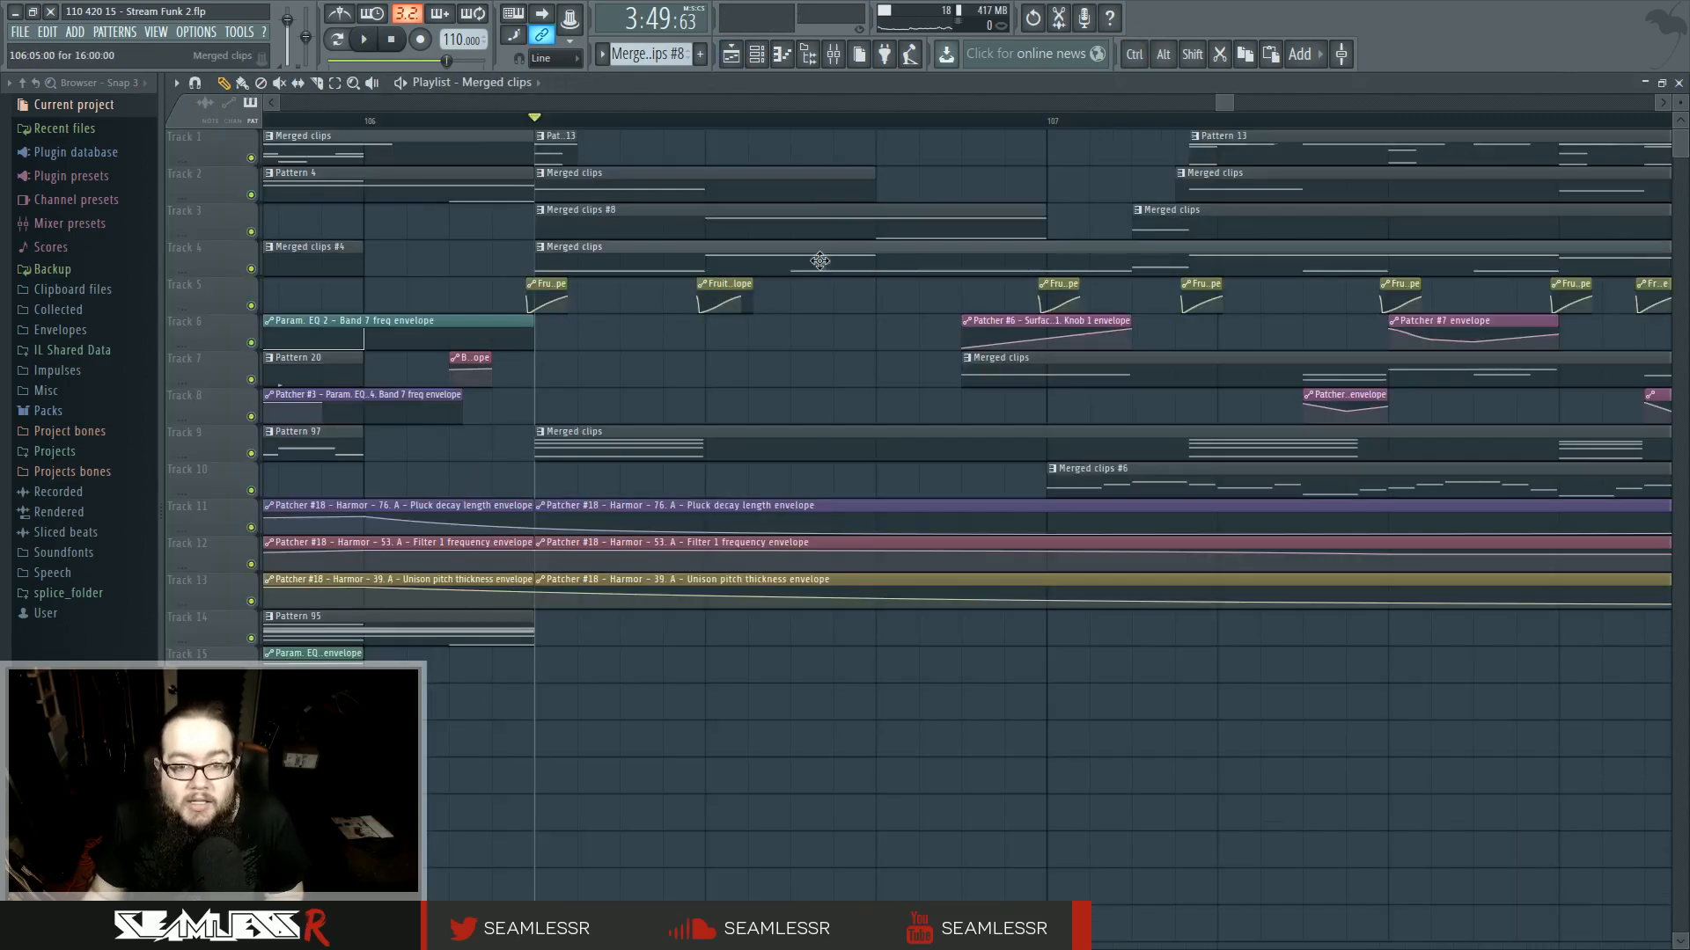
# - Make the Harmor Merged clips clip on track 4 unique as Merged clips #9
pyautogui.doubleClick(817, 258)
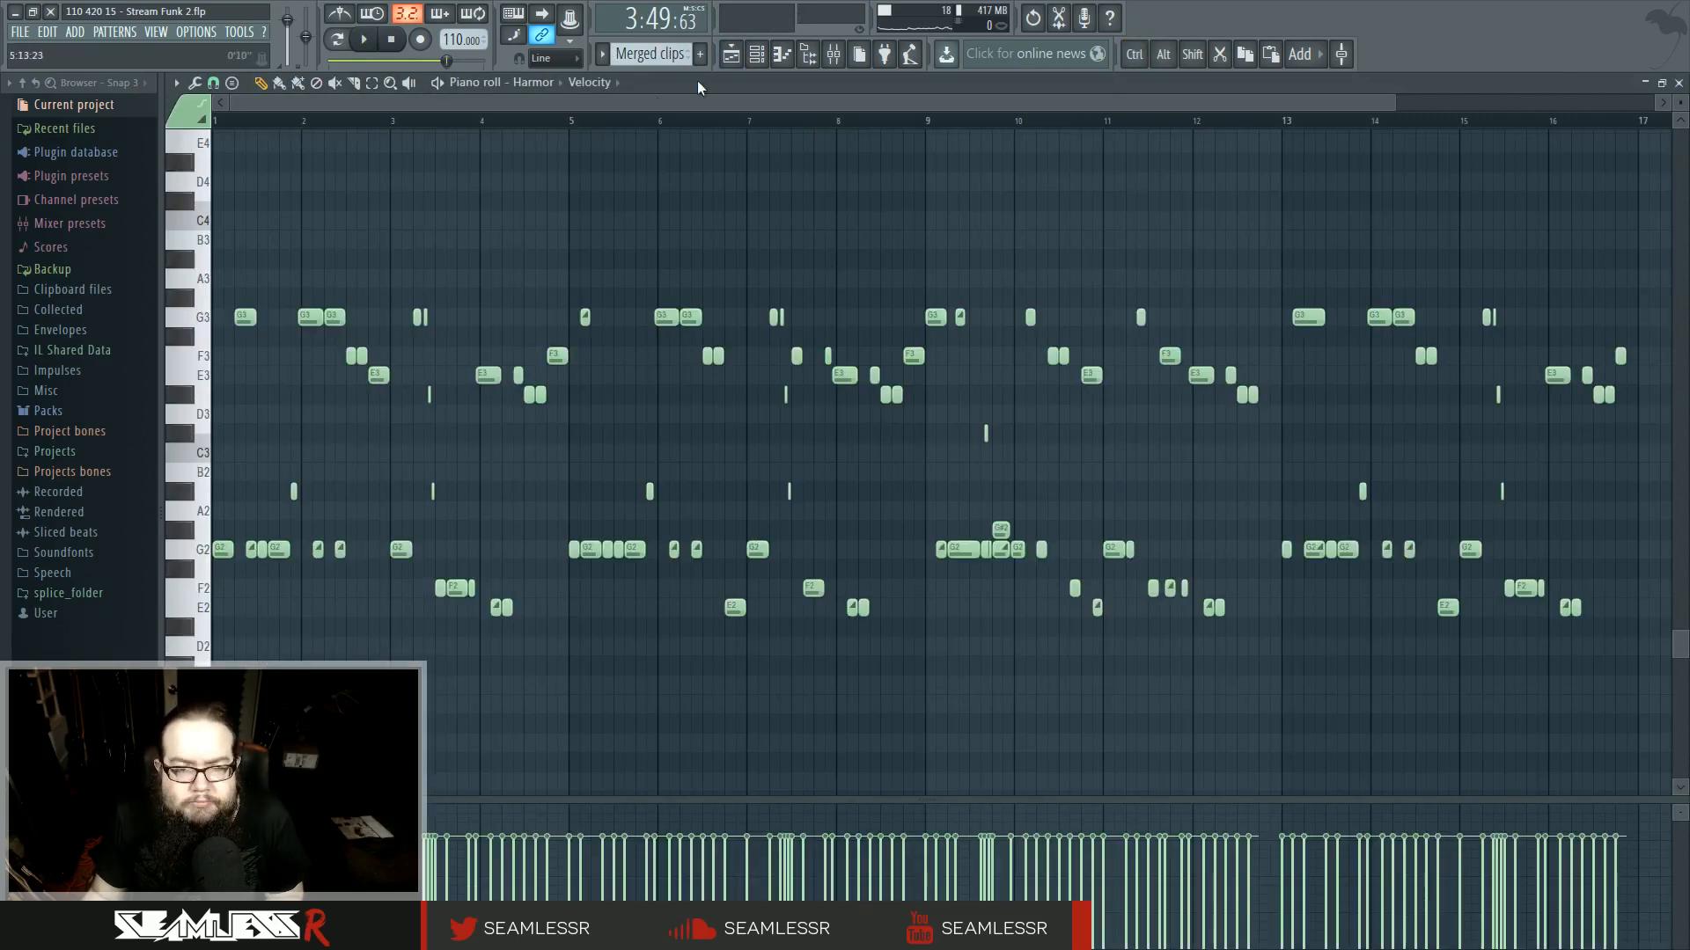
pyautogui.click(731, 54)
pyautogui.rightClick(545, 256)
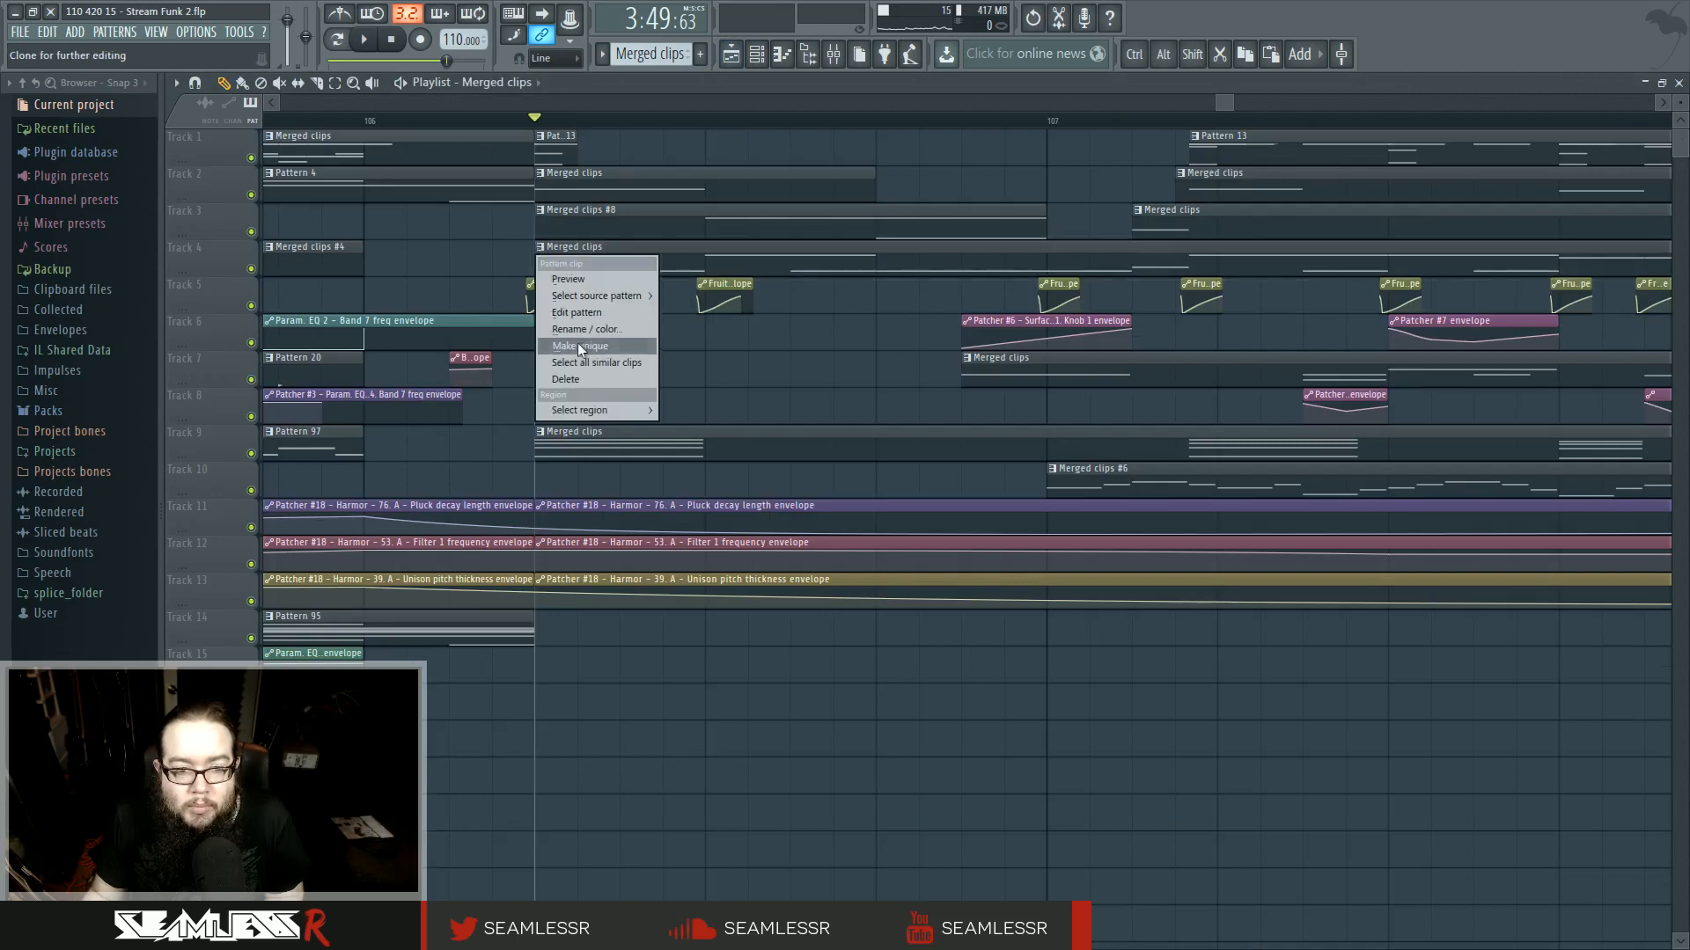
pyautogui.click(580, 345)
# - Delete the short G2 notes in the first bar of Merged clips #9, undoing the last deletion
pyautogui.doubleClick(594, 271)
pyautogui.scroll(6, 356, 622)
pyautogui.press('space')
pyautogui.scroll(3, 897, 736)
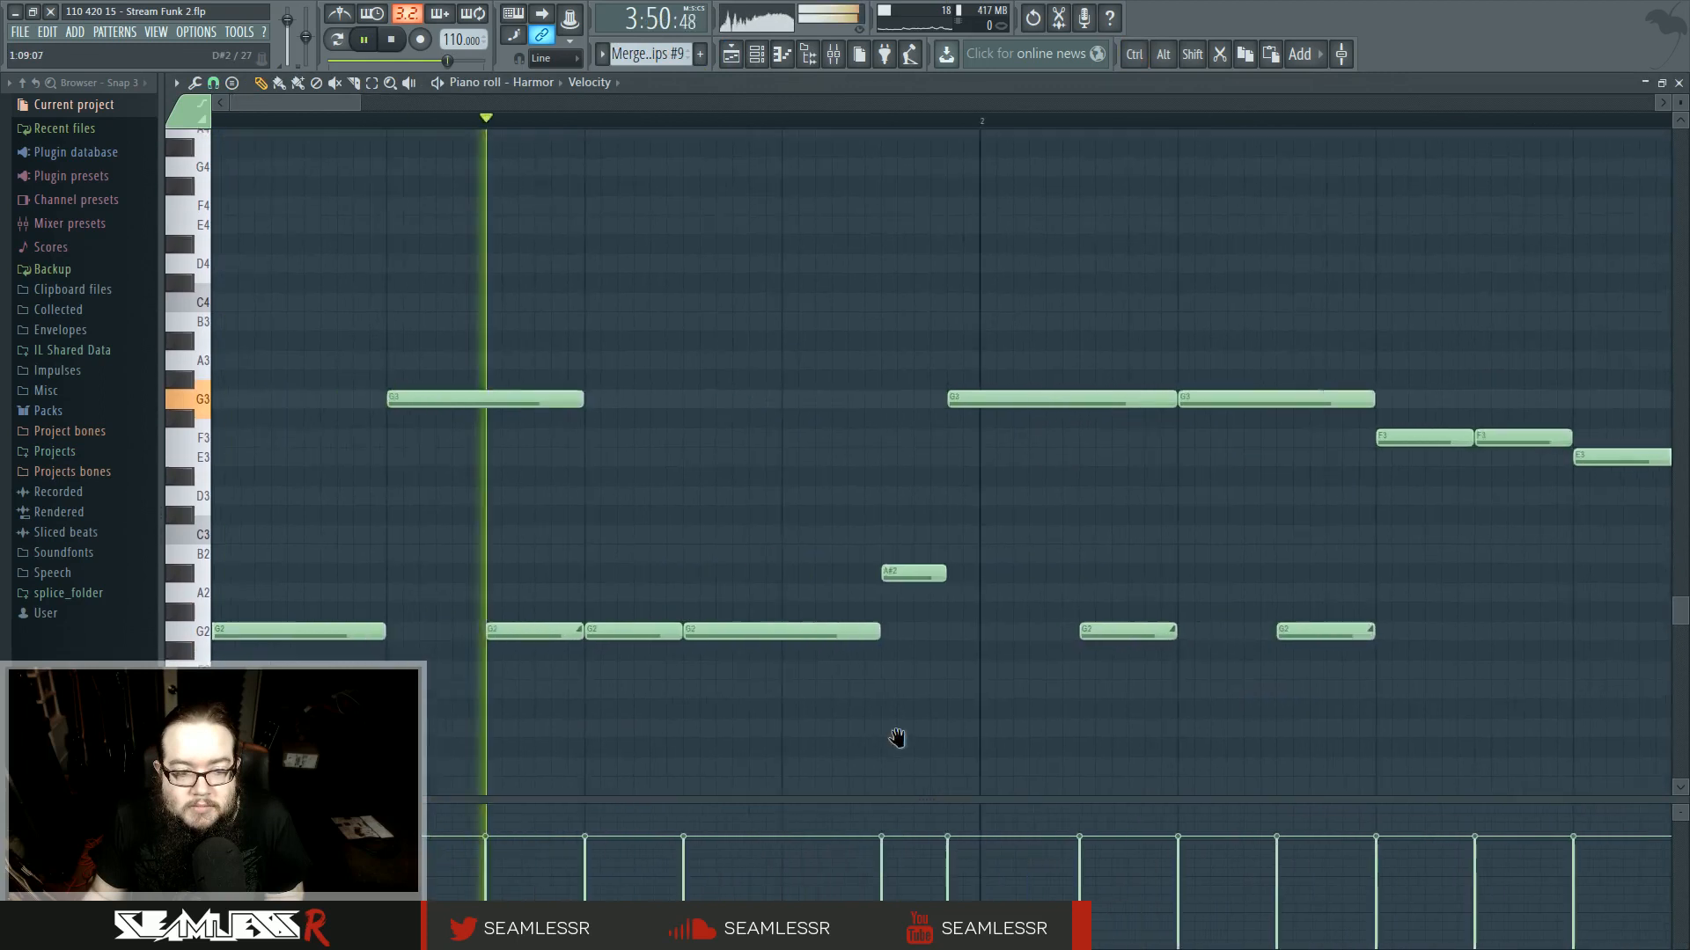
pyautogui.press('space')
pyautogui.rightClick(660, 653)
pyautogui.rightClick(555, 653)
pyautogui.rightClick(528, 421)
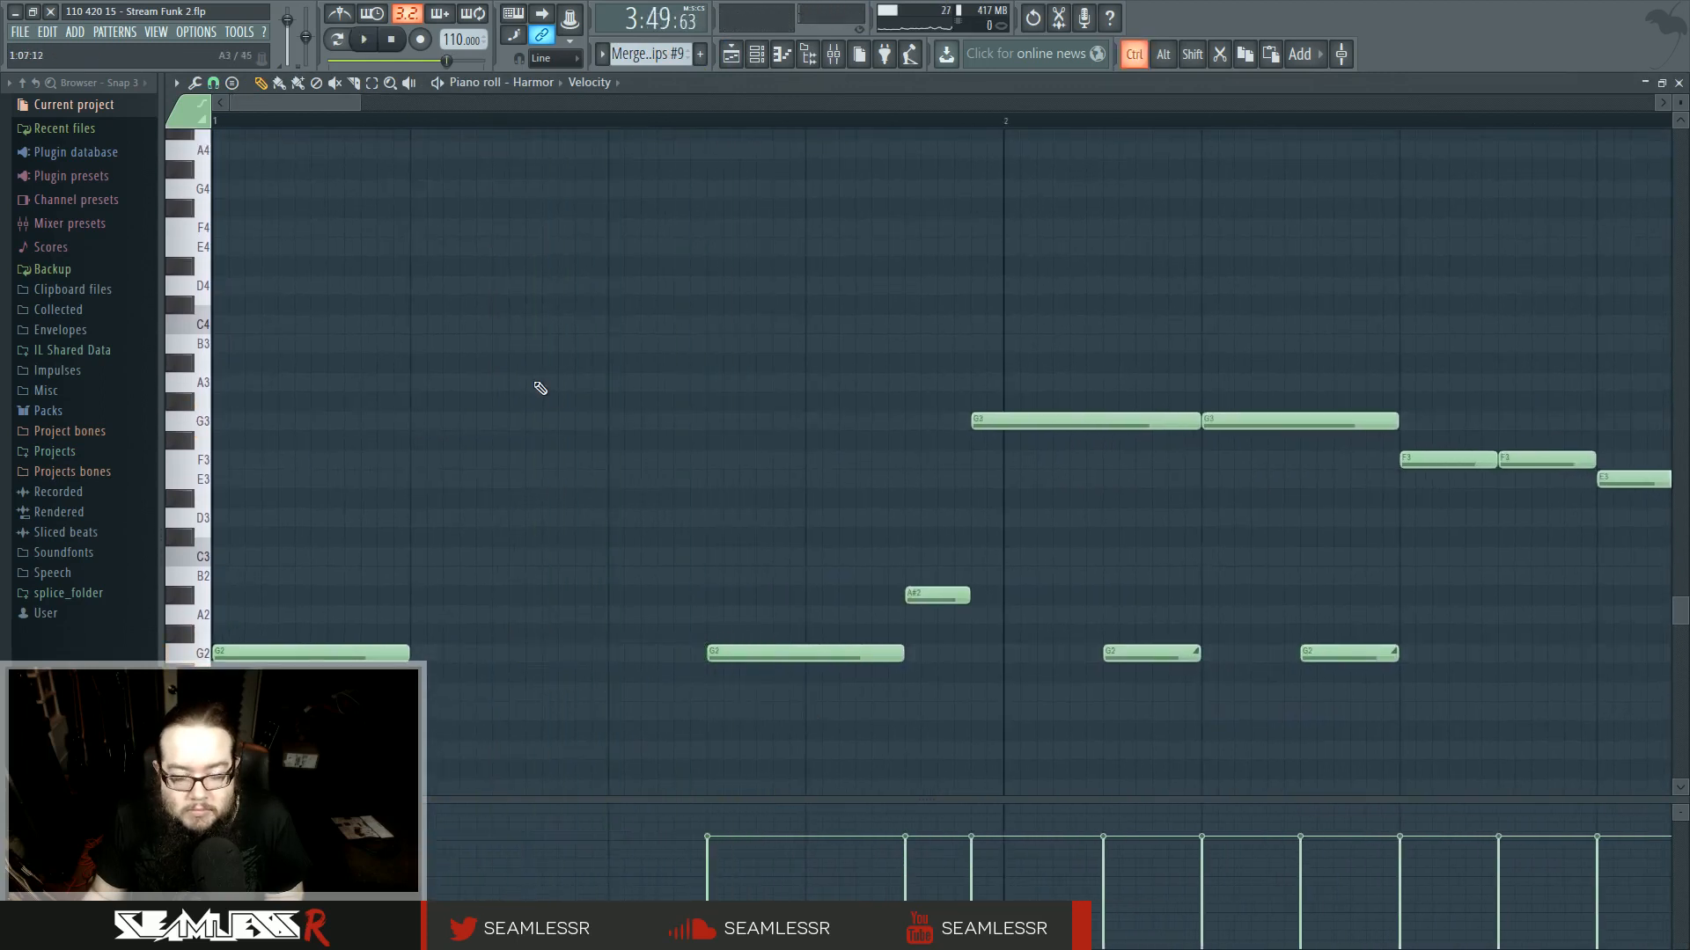
pyautogui.hotkey('ctrl', 'z')
# - Move the long first-bar note of Merged clips #9 up to G3 and add a G1 note beneath it
pyautogui.scroll(-5, 607, 598)
pyautogui.scroll(3, 544, 625)
pyautogui.scroll(2, 537, 621)
pyautogui.moveTo(467, 594); pyautogui.dragTo(469, 356)
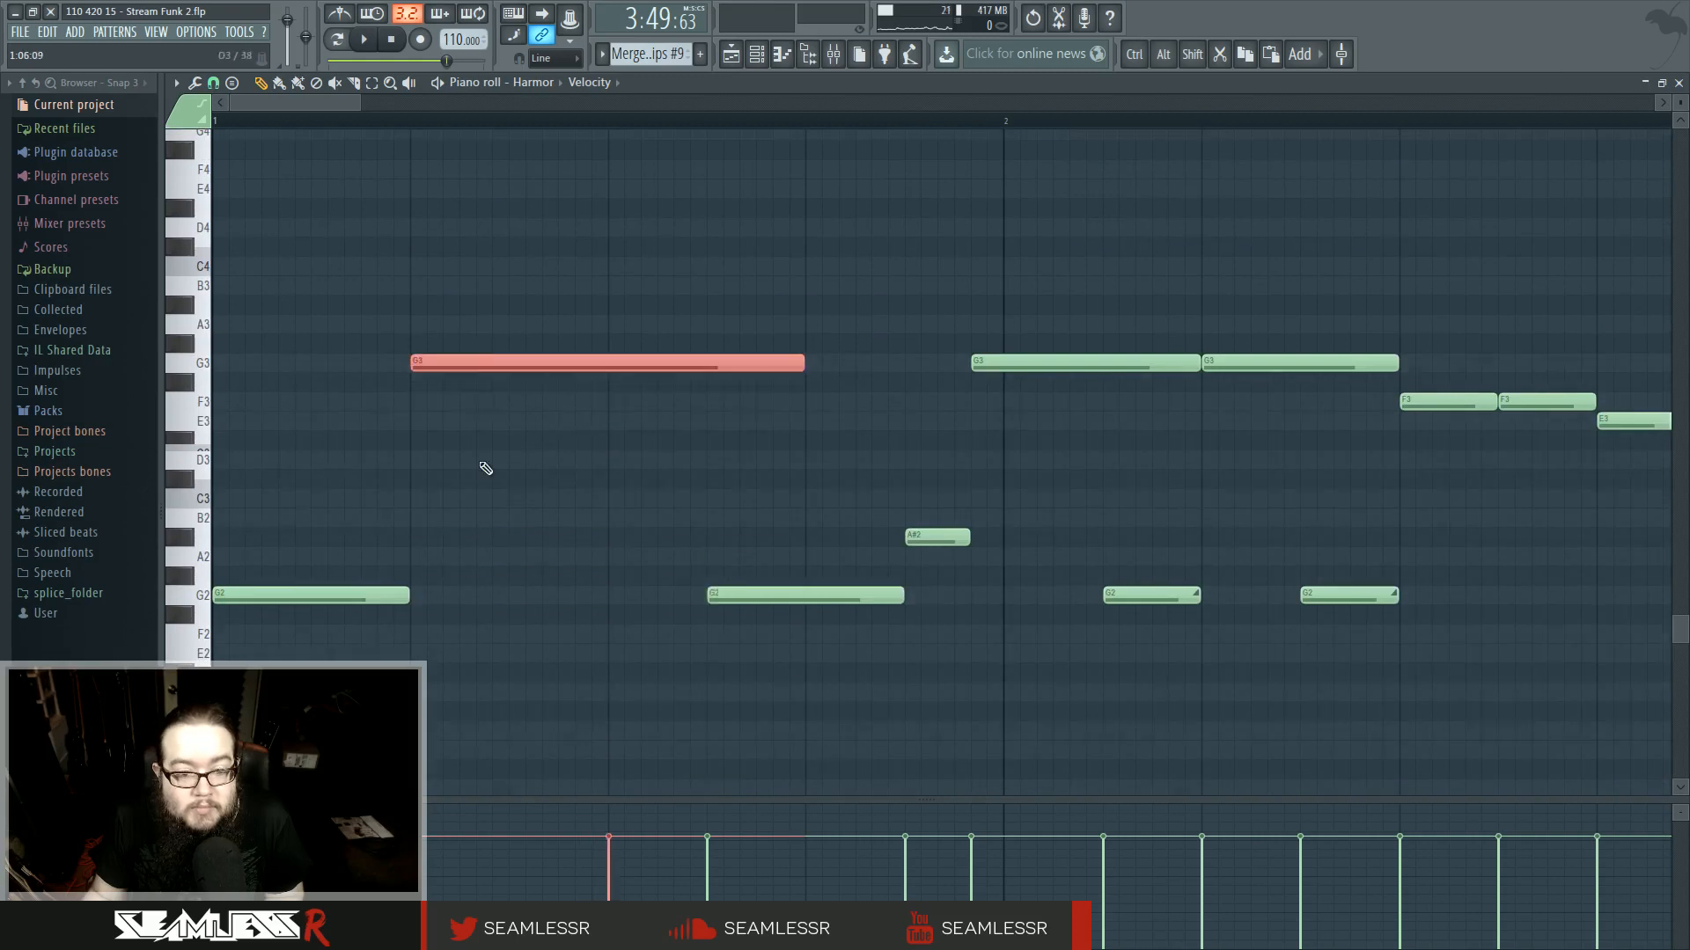
pyautogui.scroll(-3, 489, 470)
pyautogui.keyDown('ctrl'); pyautogui.click(595, 512); pyautogui.keyUp('ctrl')
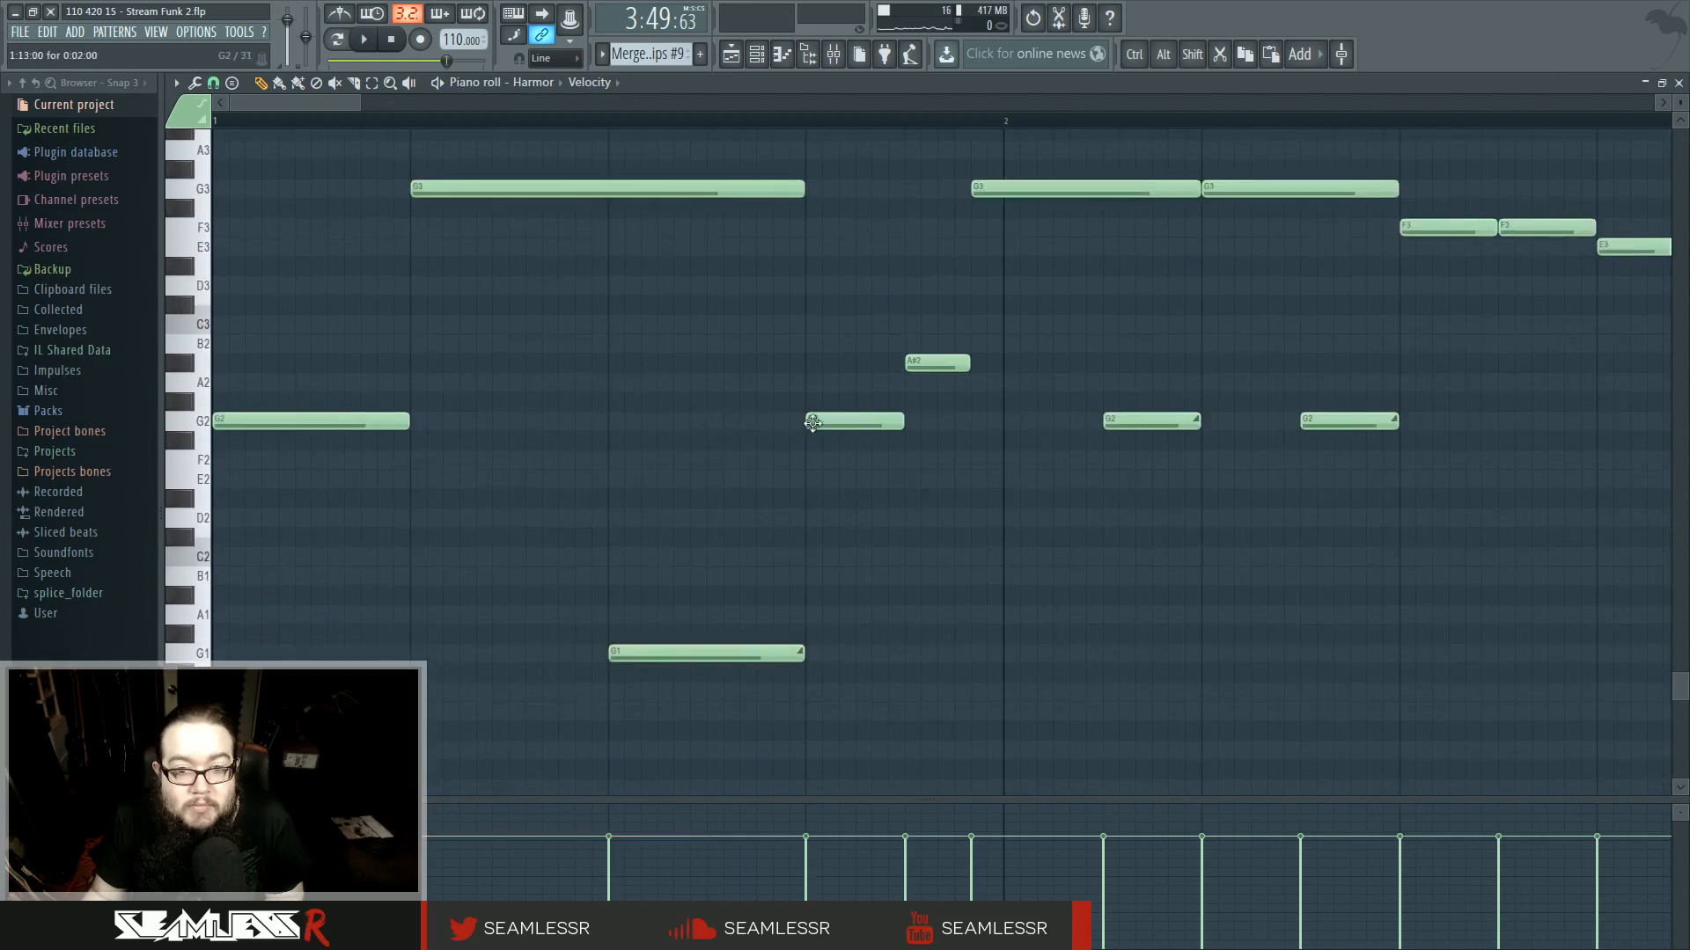
# - Make the track 6 Patcher envelope clip unique as Patcher #24 and move the track 7 Merged clips clip to start at bar 107
pyautogui.click(732, 54)
pyautogui.moveTo(867, 378); pyautogui.dragTo(683, 373)
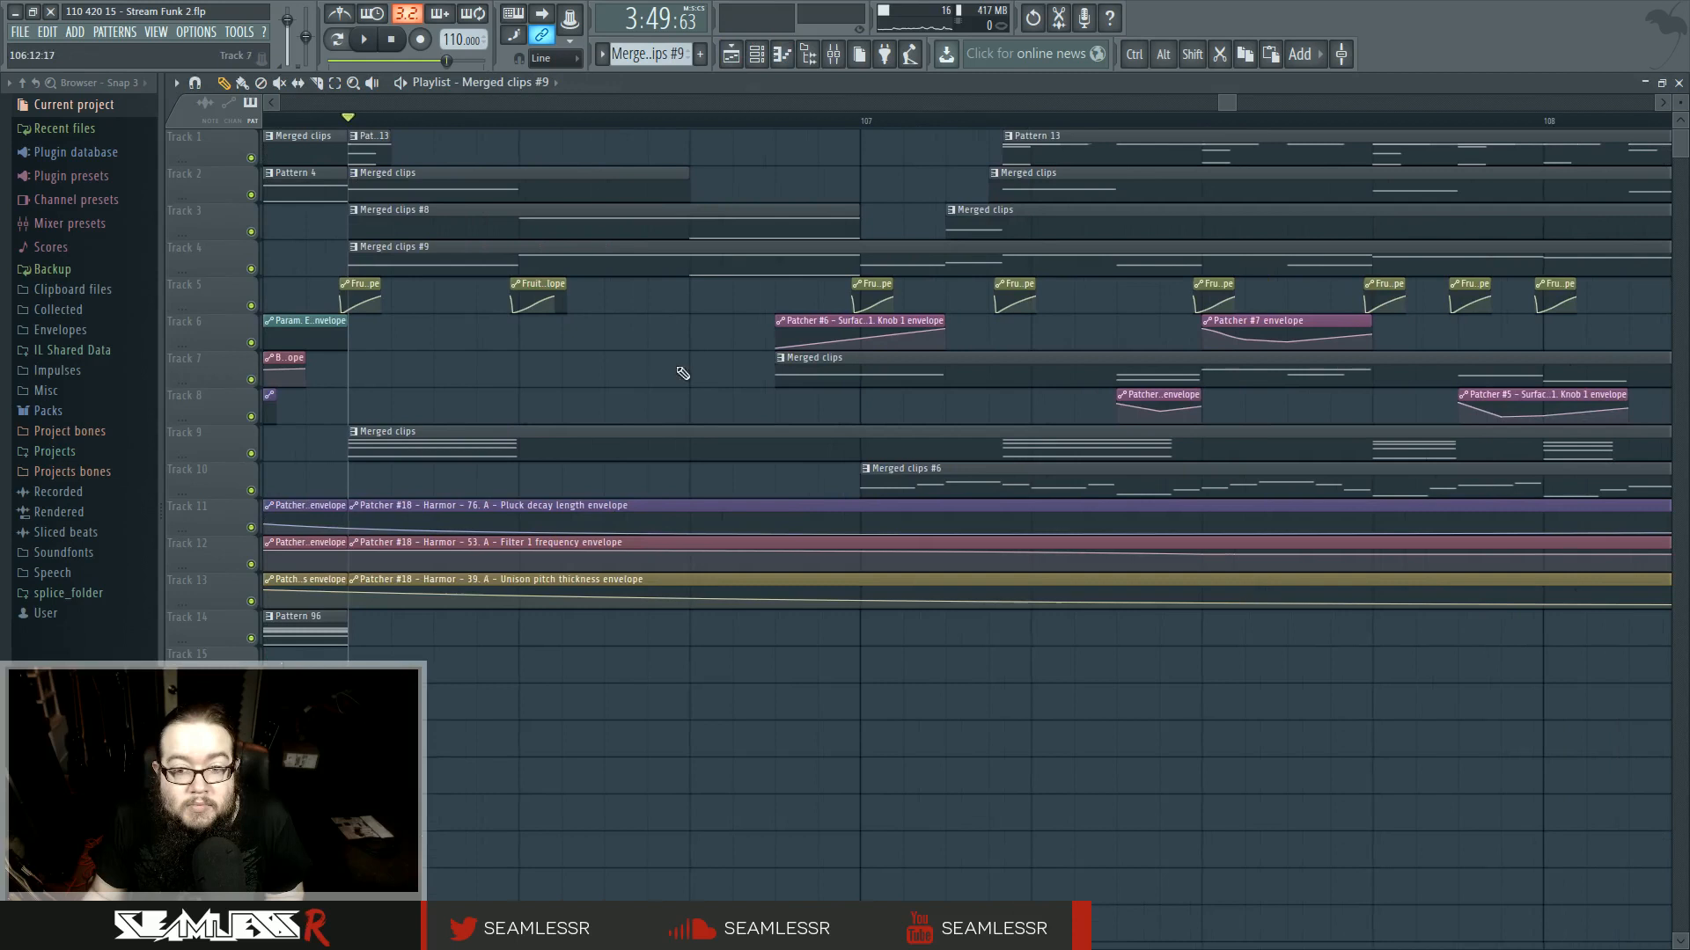
pyautogui.click(783, 322)
pyautogui.click(822, 422)
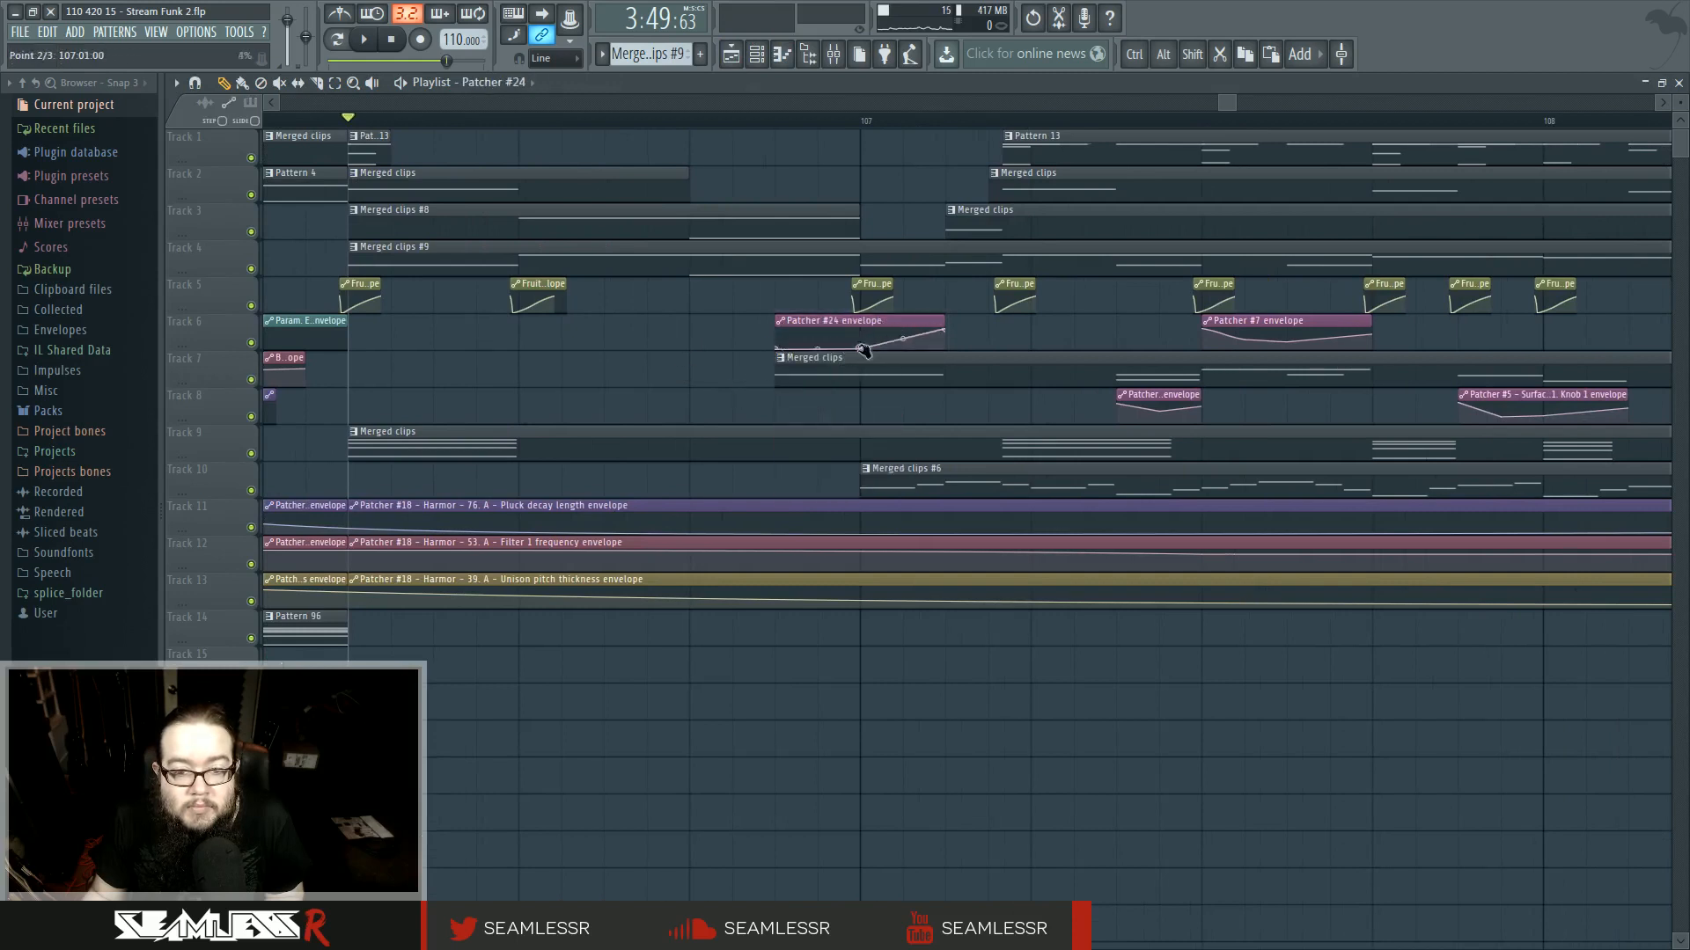
pyautogui.moveTo(781, 371); pyautogui.dragTo(819, 373)
pyautogui.press('space')
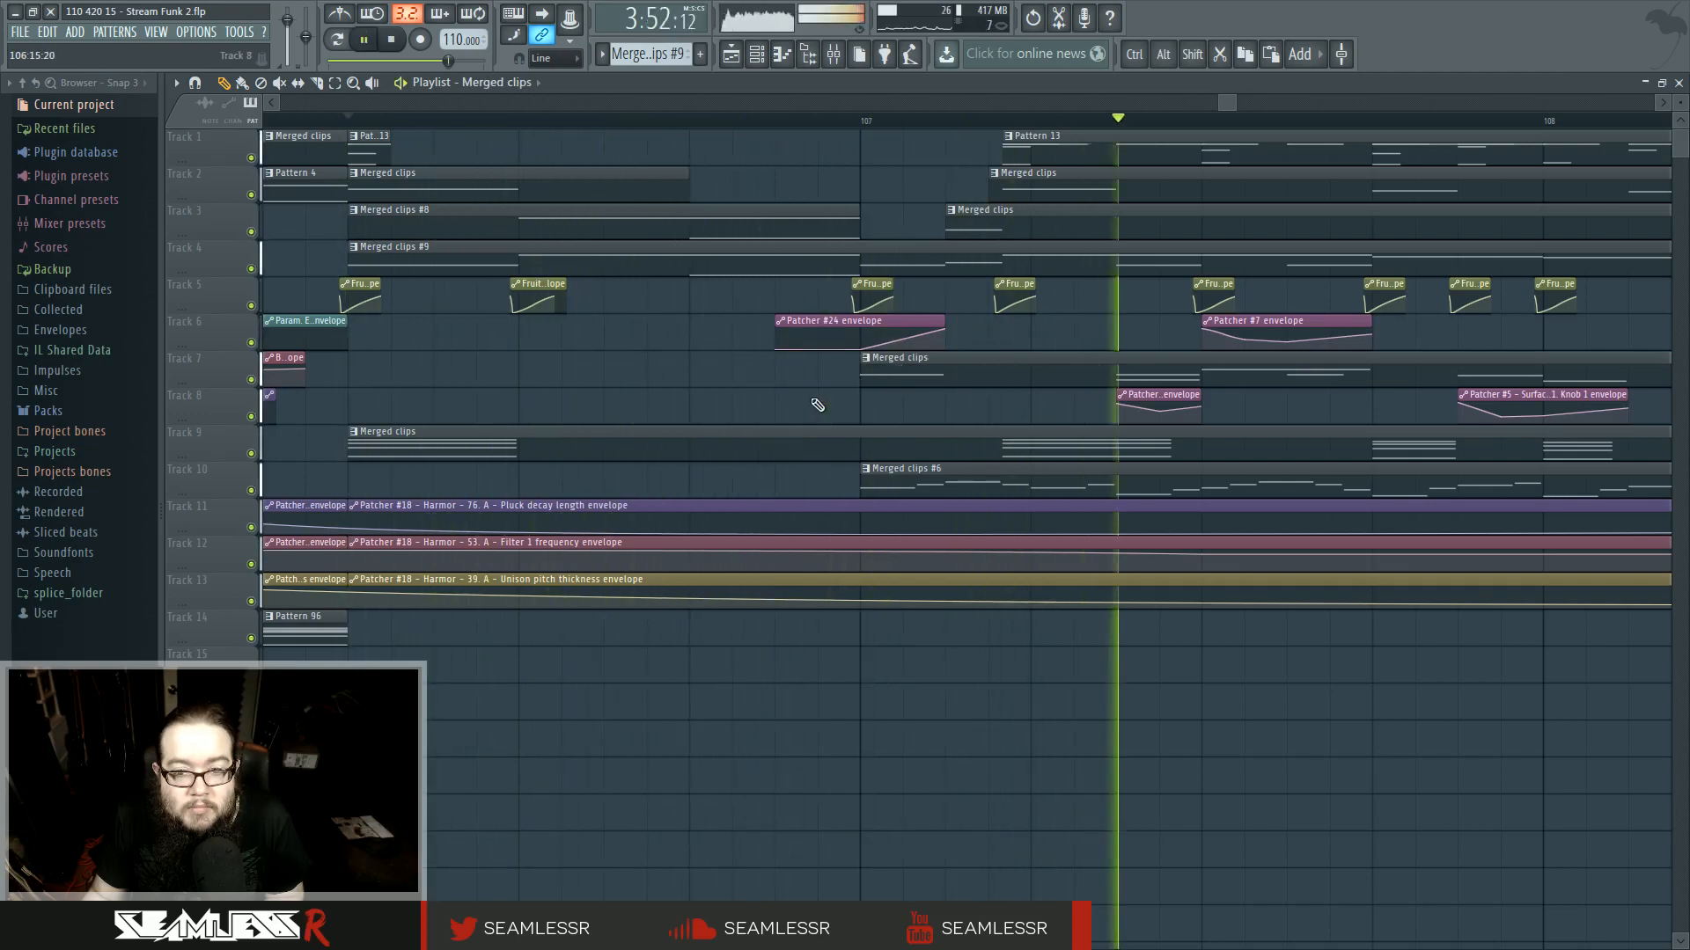
# - Play back the transition around bars 106 to 107 several times
pyautogui.keyDown('ctrl'); pyautogui.scroll(-3, 816, 405); pyautogui.keyUp('ctrl')
pyautogui.keyDown('ctrl'); pyautogui.scroll(-2, 814, 405); pyautogui.keyUp('ctrl')
pyautogui.press('space')
pyautogui.press('space')
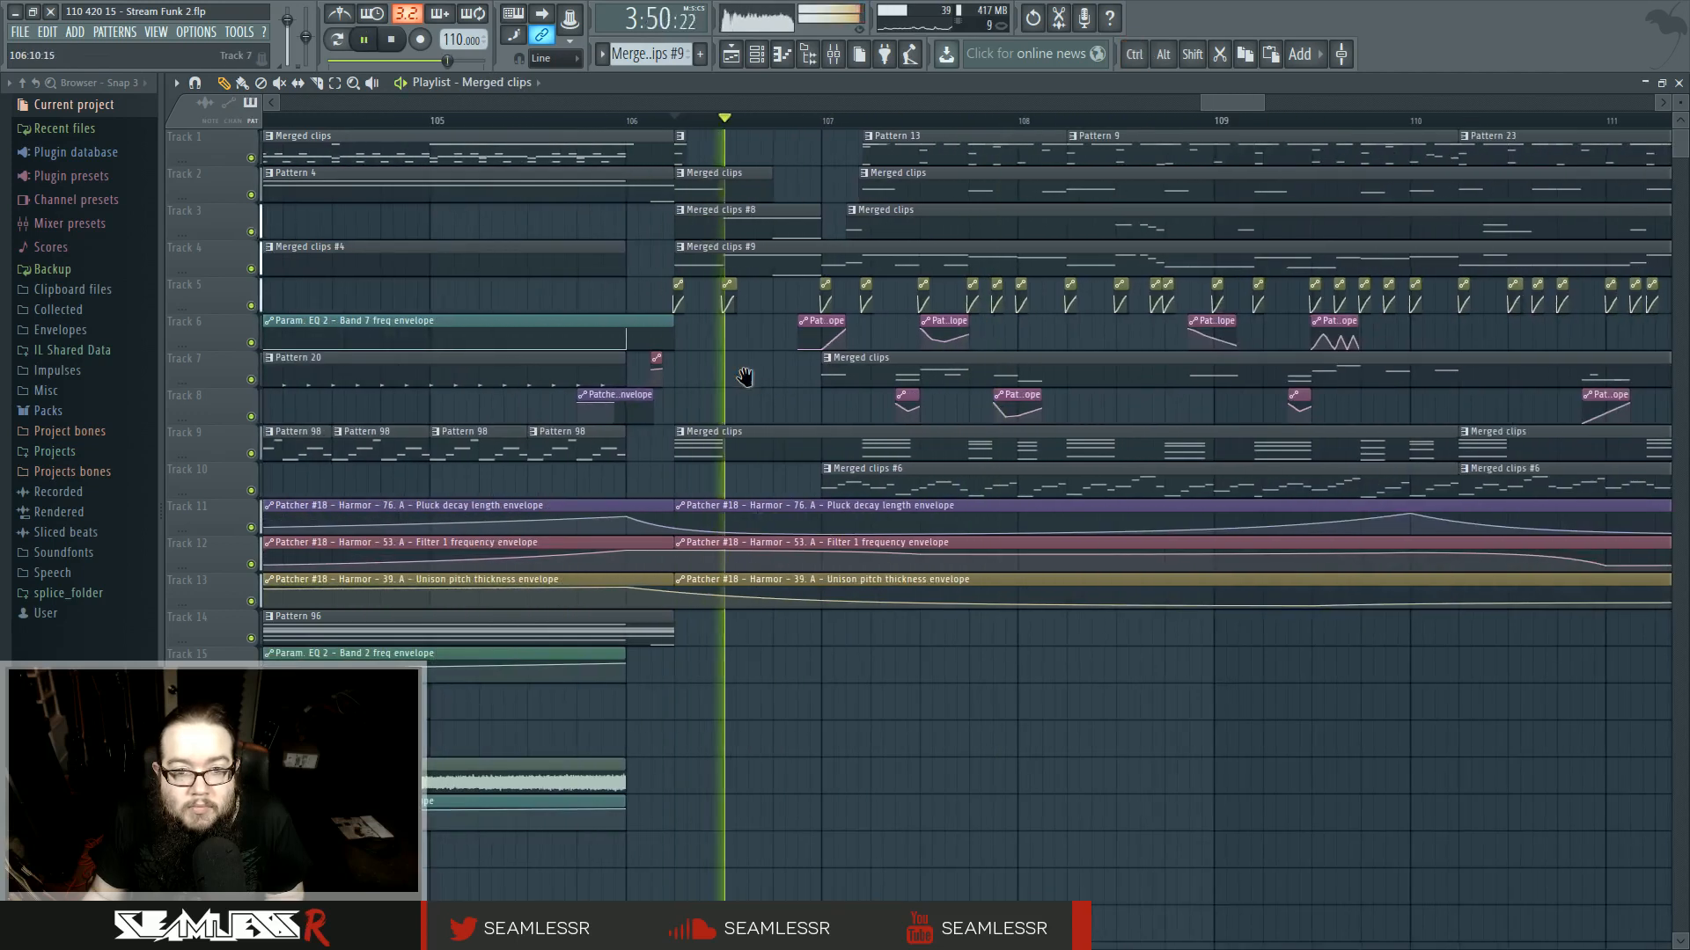
pyautogui.press('space')
pyautogui.press('space')
pyautogui.keyDown('ctrl'); pyautogui.scroll(4, 837, 309); pyautogui.keyUp('ctrl')
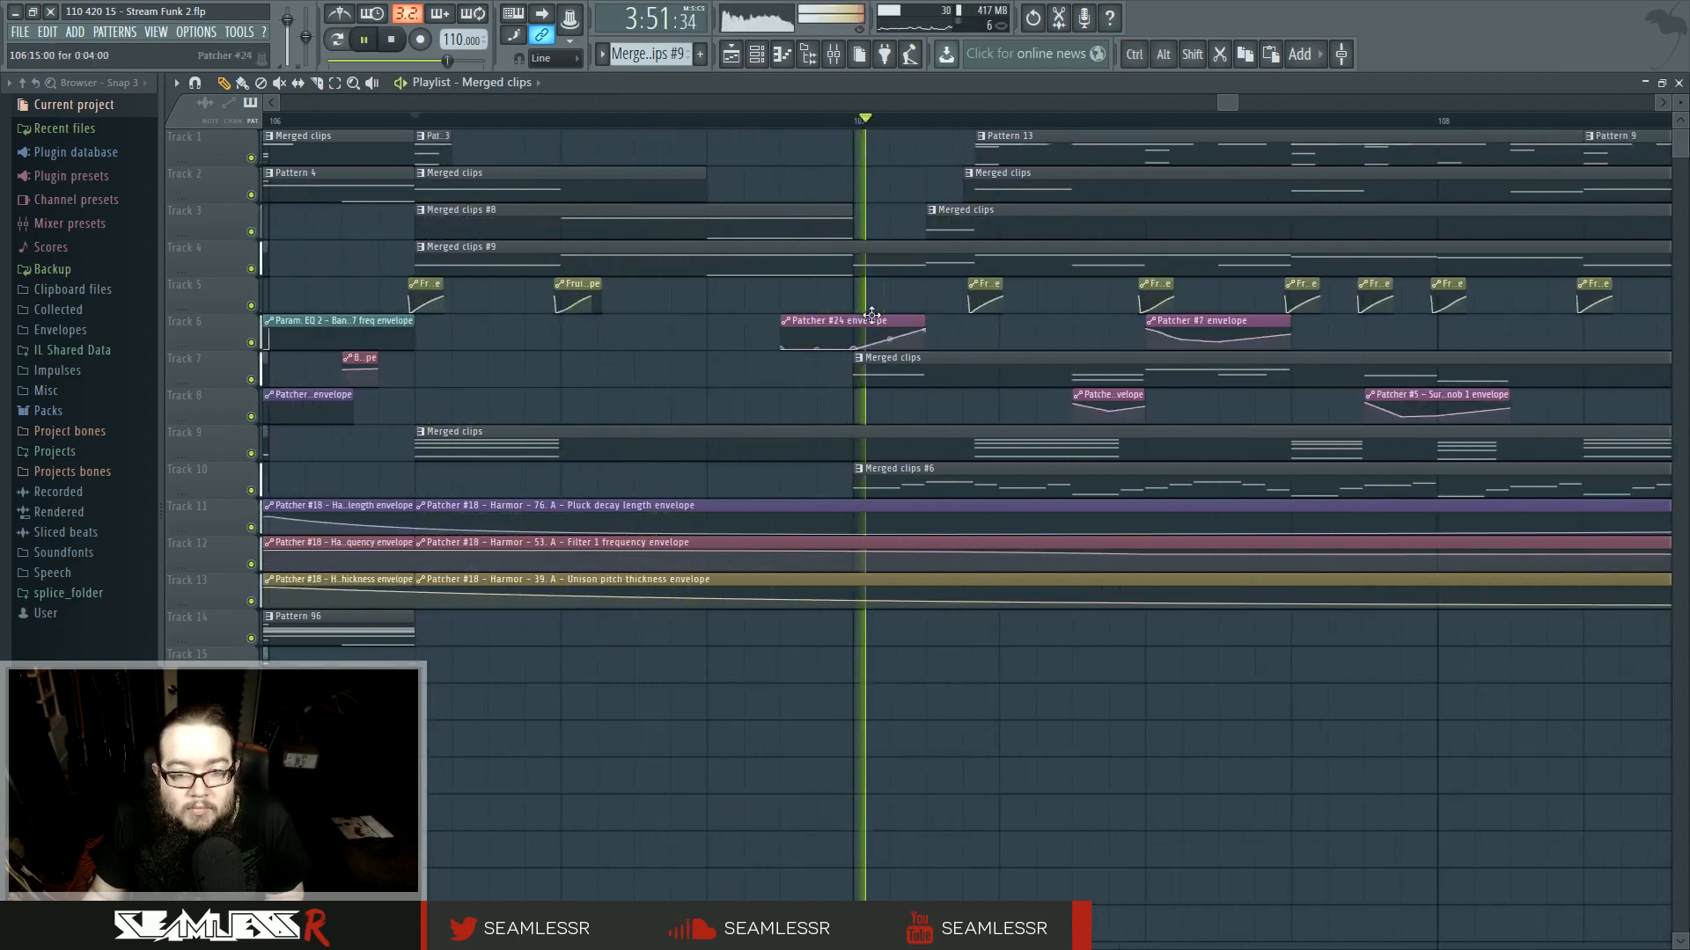
pyautogui.press('space')
pyautogui.press('space')
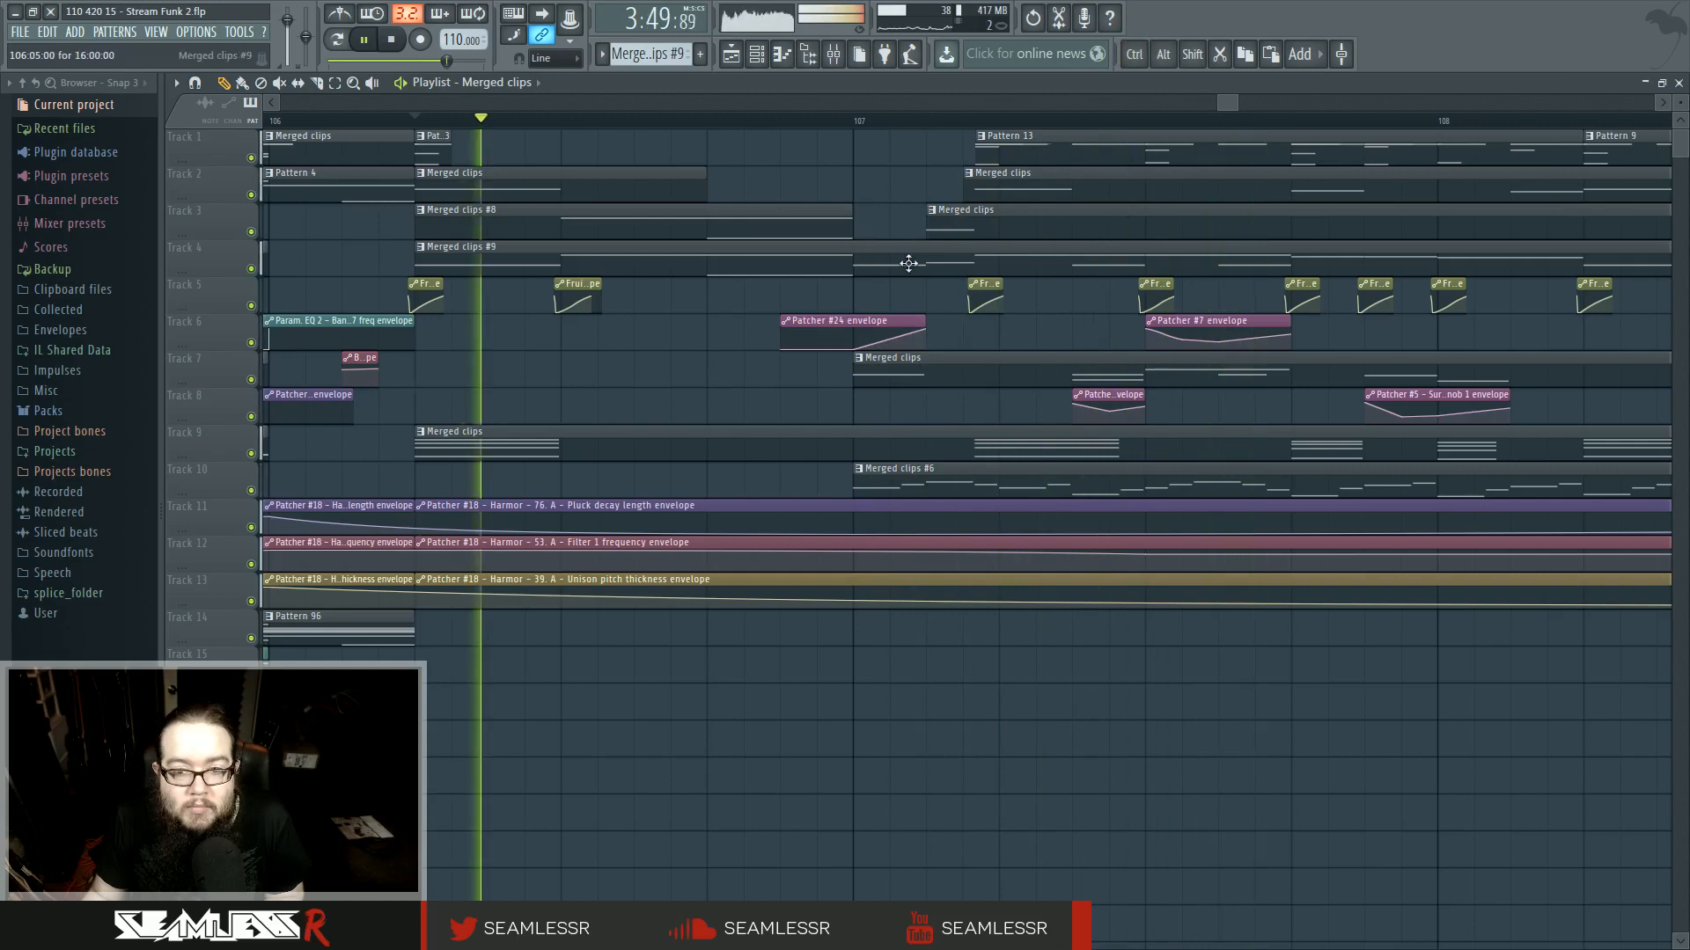
# - Nudge the later Merged clips clip on track 3 slightly later to line up with the track 2 clip
pyautogui.moveTo(928, 227); pyautogui.dragTo(963, 236)
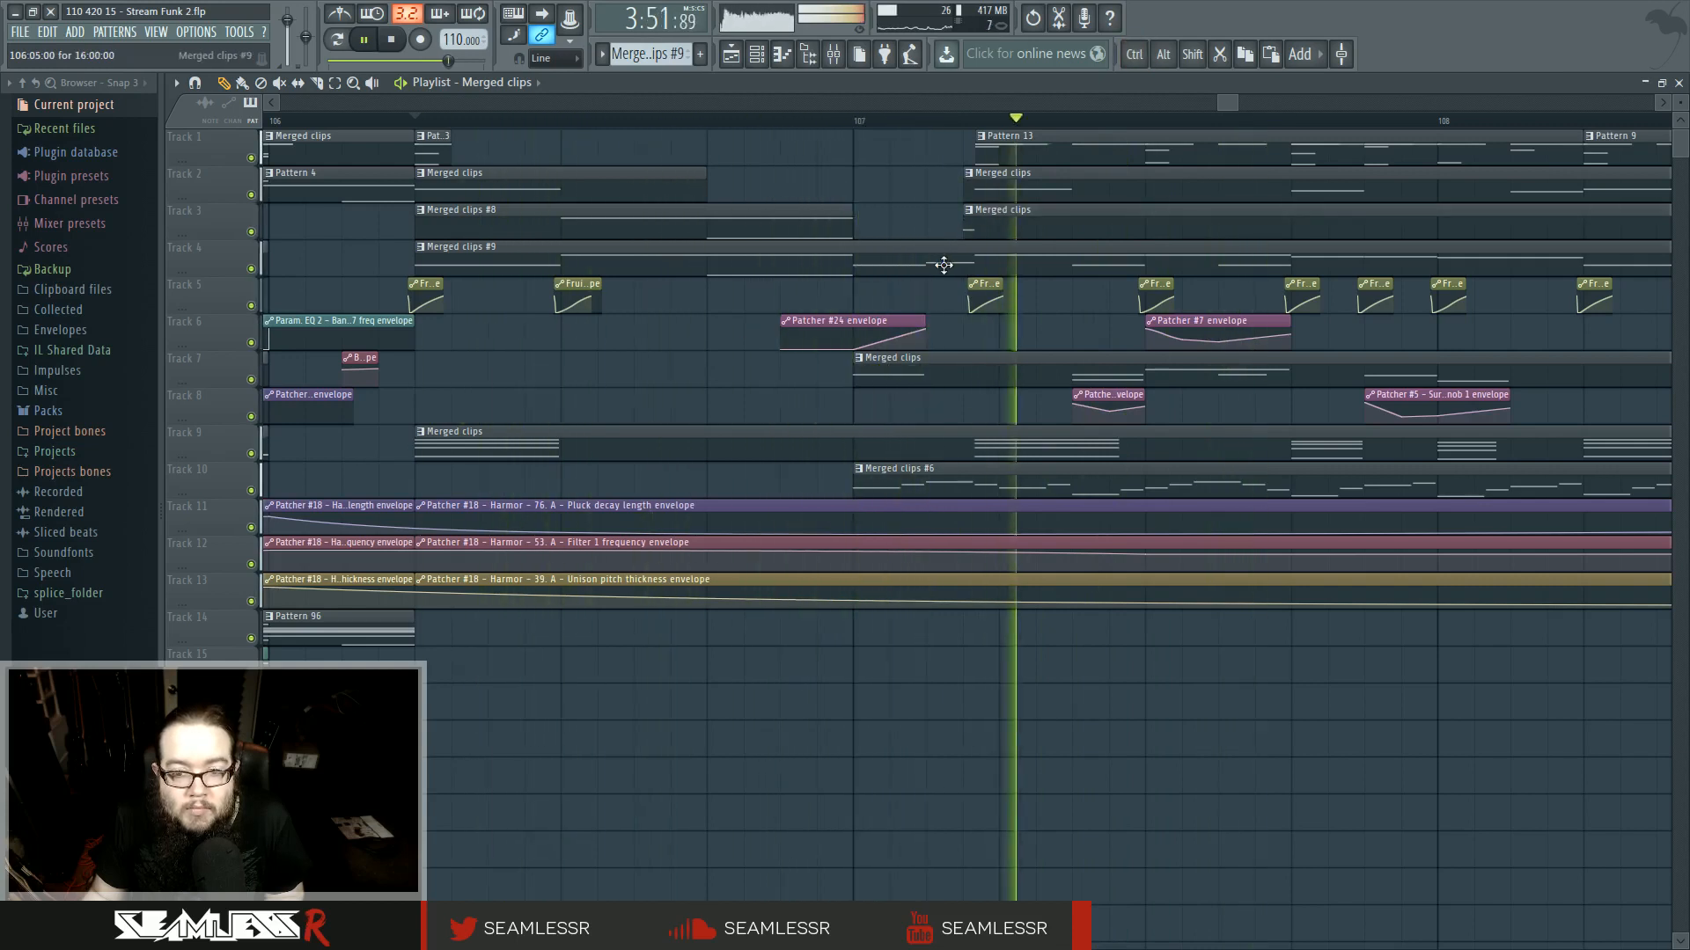
pyautogui.doubleClick(905, 268)
pyautogui.moveTo(935, 363); pyautogui.dragTo(967, 423)
pyautogui.rightClick(942, 426)
pyautogui.click(731, 56)
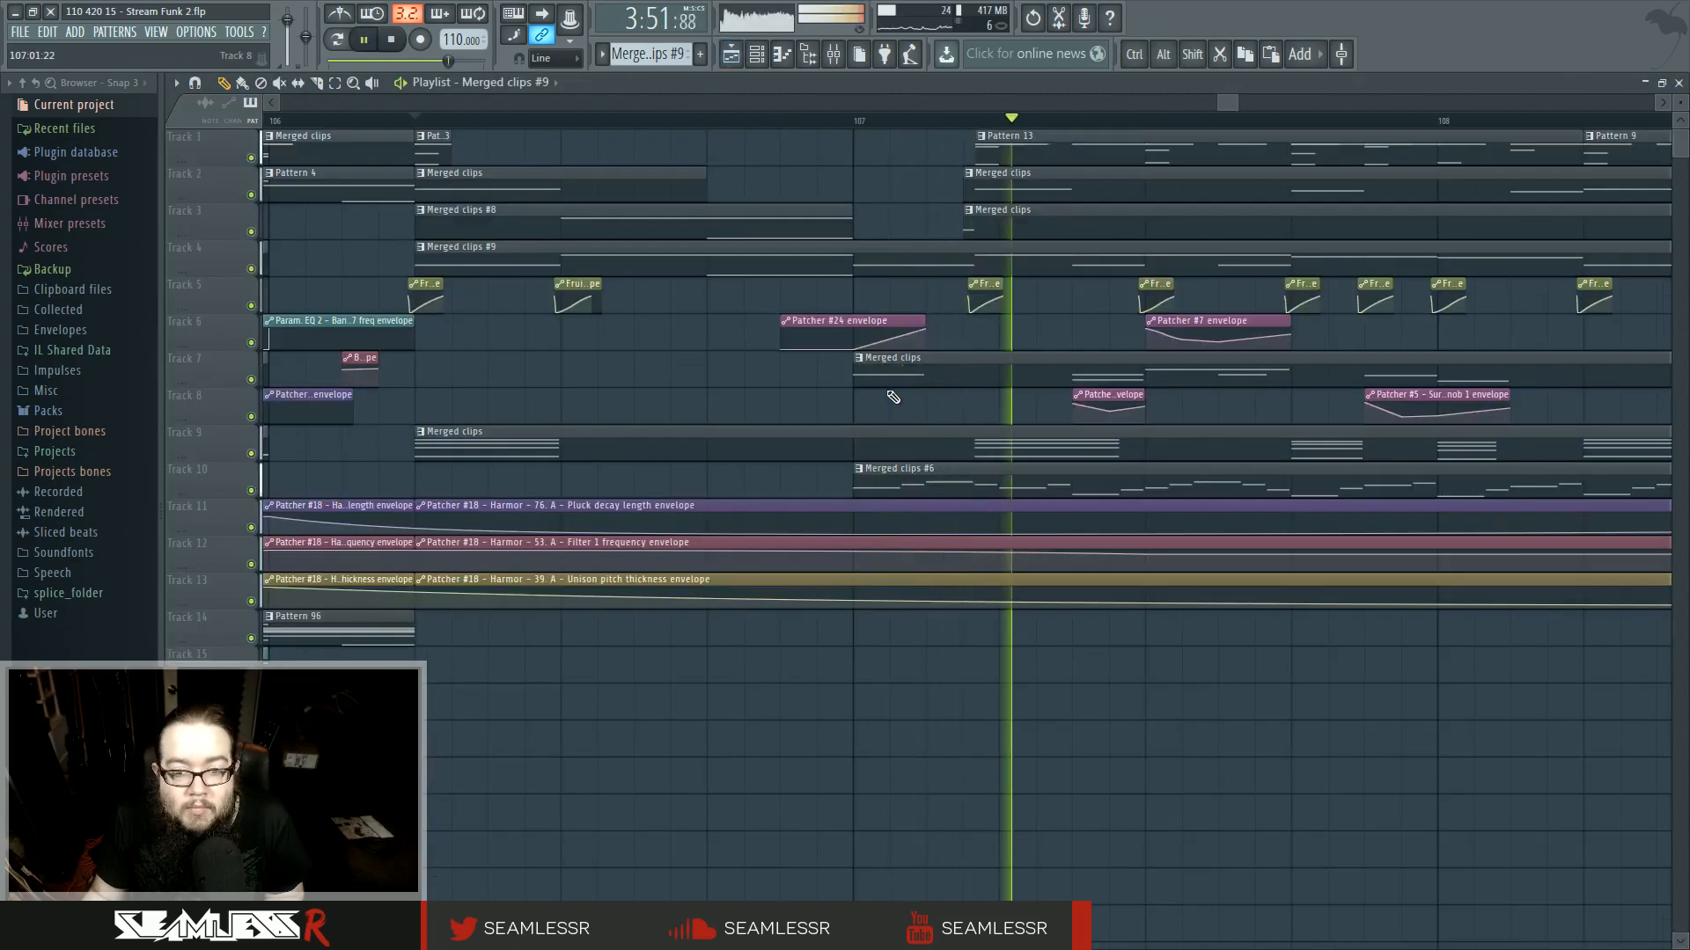
# - Make the Merged clips clip on track 7 unique as Merged clips #10 and open it in the piano roll
pyautogui.click(859, 358)
pyautogui.click(905, 442)
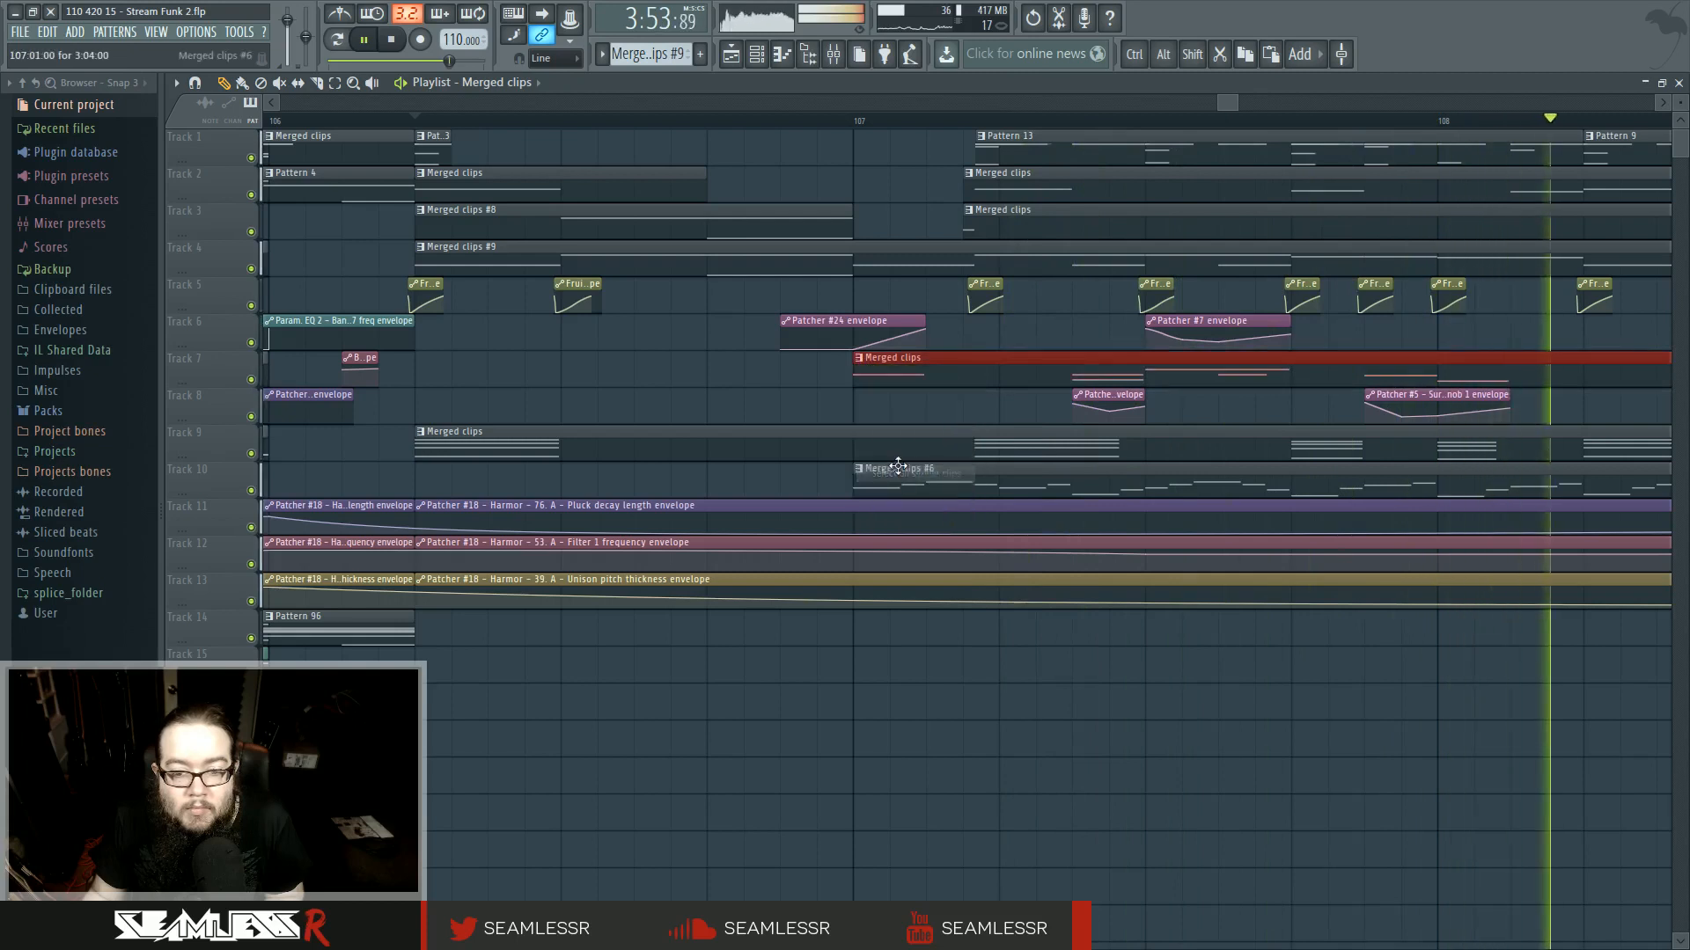
pyautogui.rightClick(842, 374)
pyautogui.click(858, 357)
pyautogui.click(891, 447)
# - Inspect the notes of the Merged clips #10 pattern in the piano roll, then return to the playlist
pyautogui.scroll(4, 272, 574)
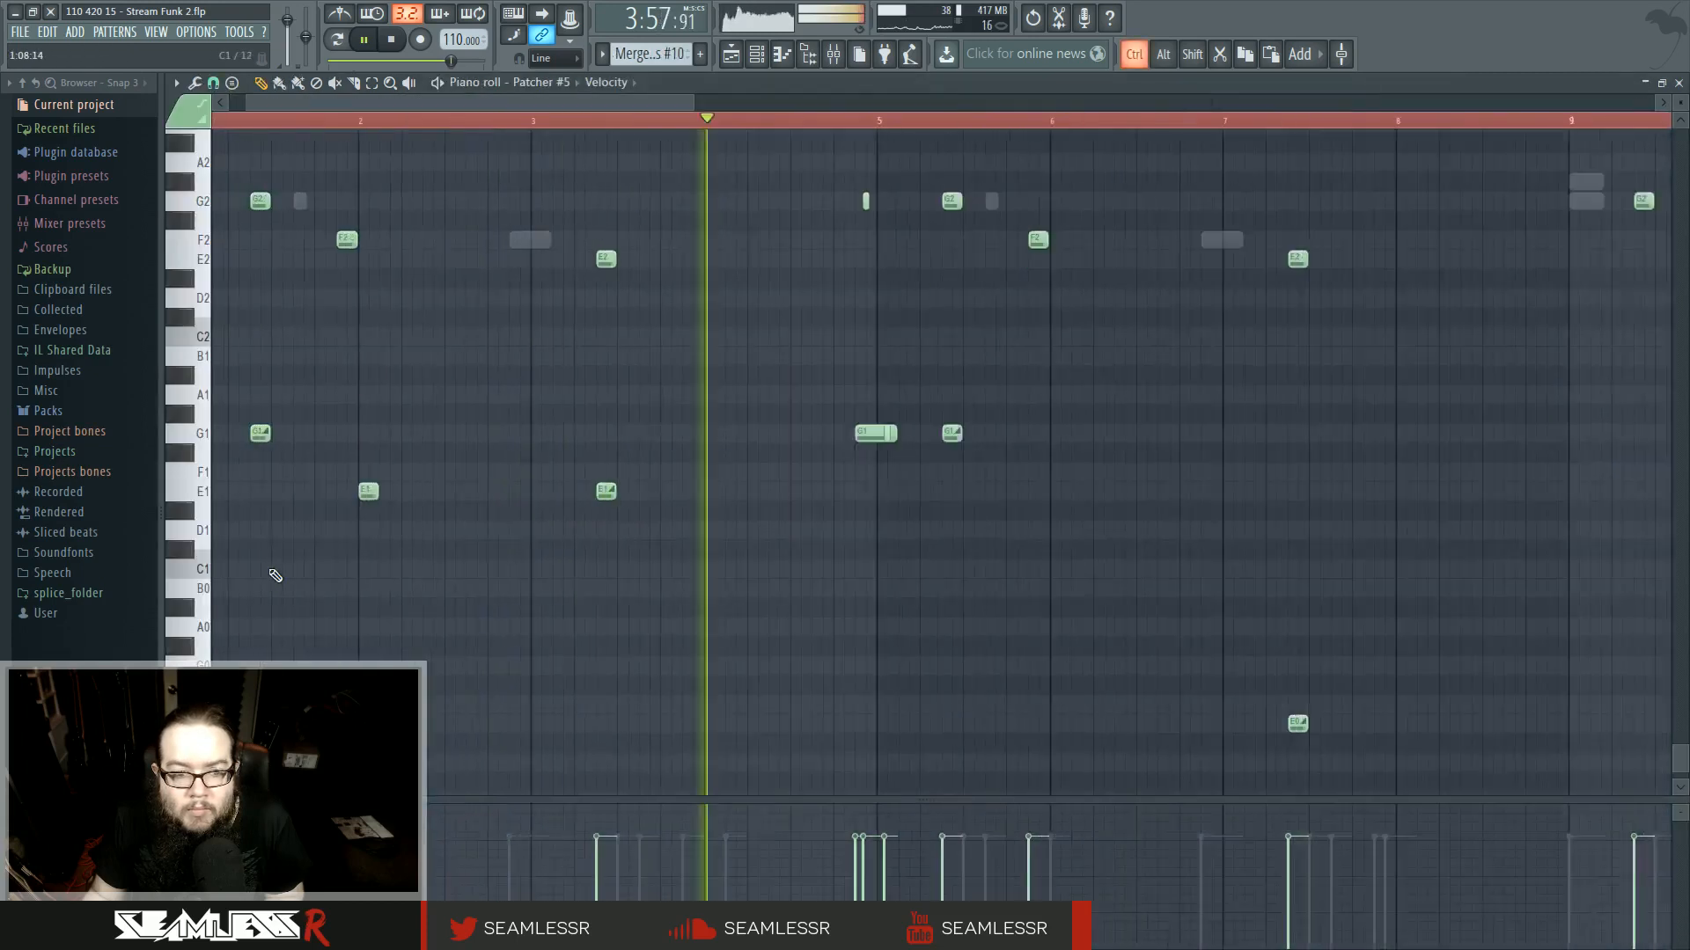
pyautogui.scroll(7, 675, 705)
pyautogui.scroll(-6, 440, 594)
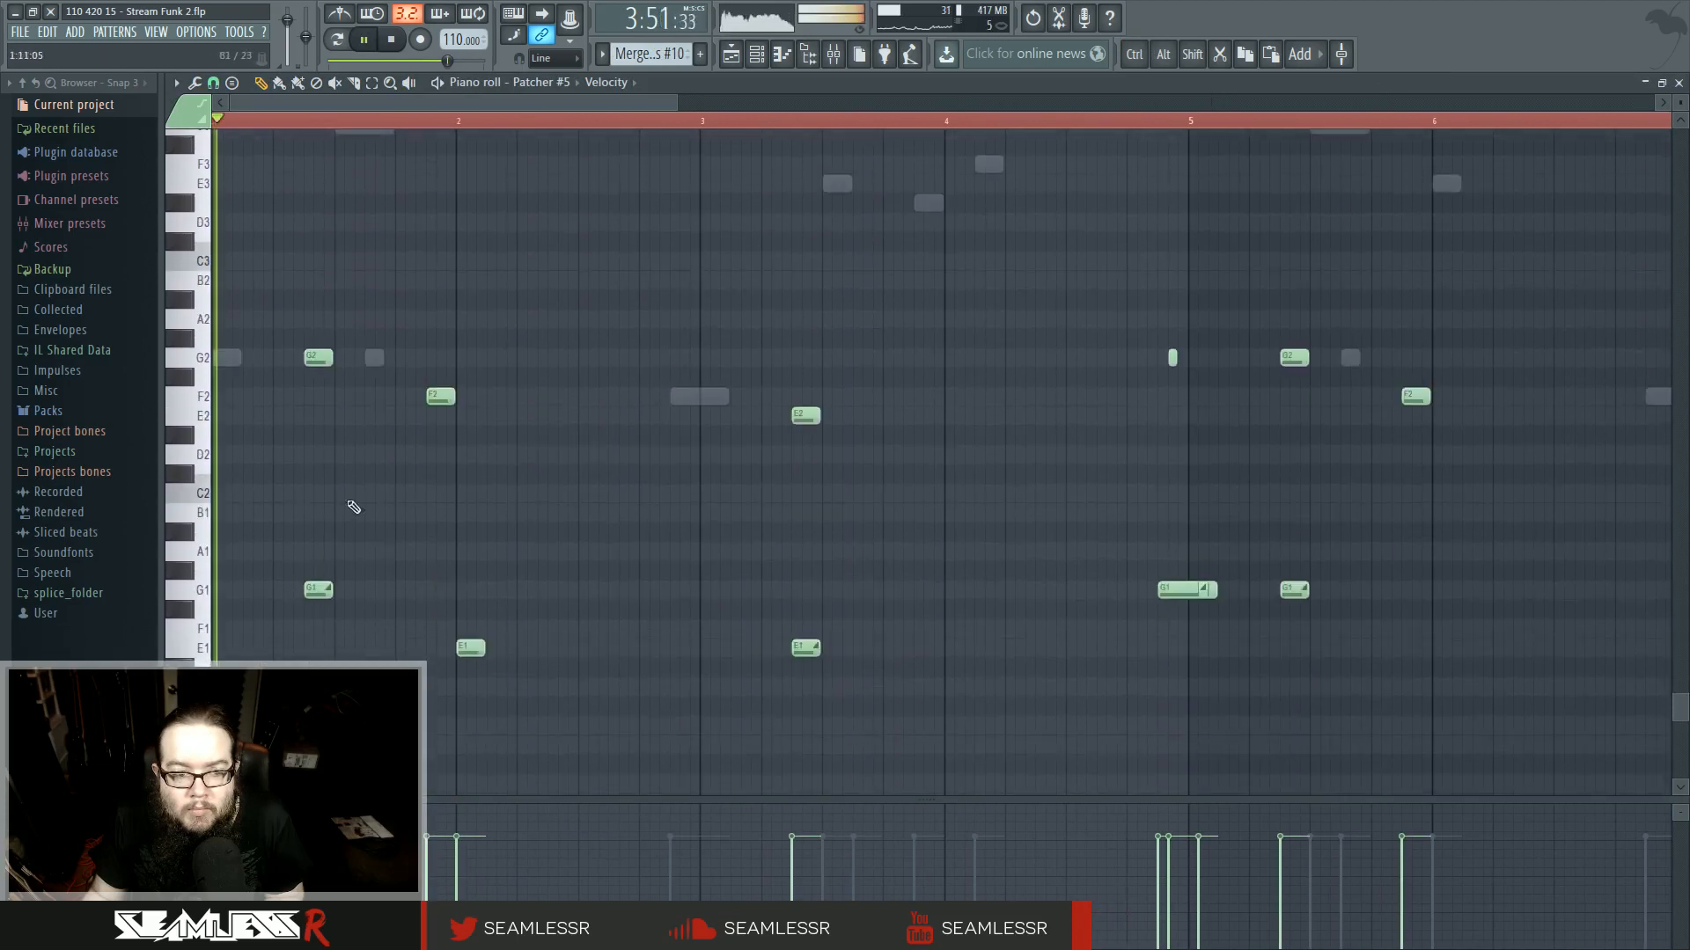
pyautogui.scroll(3, 300, 543)
pyautogui.scroll(3, 254, 440)
pyautogui.rightClick(236, 471)
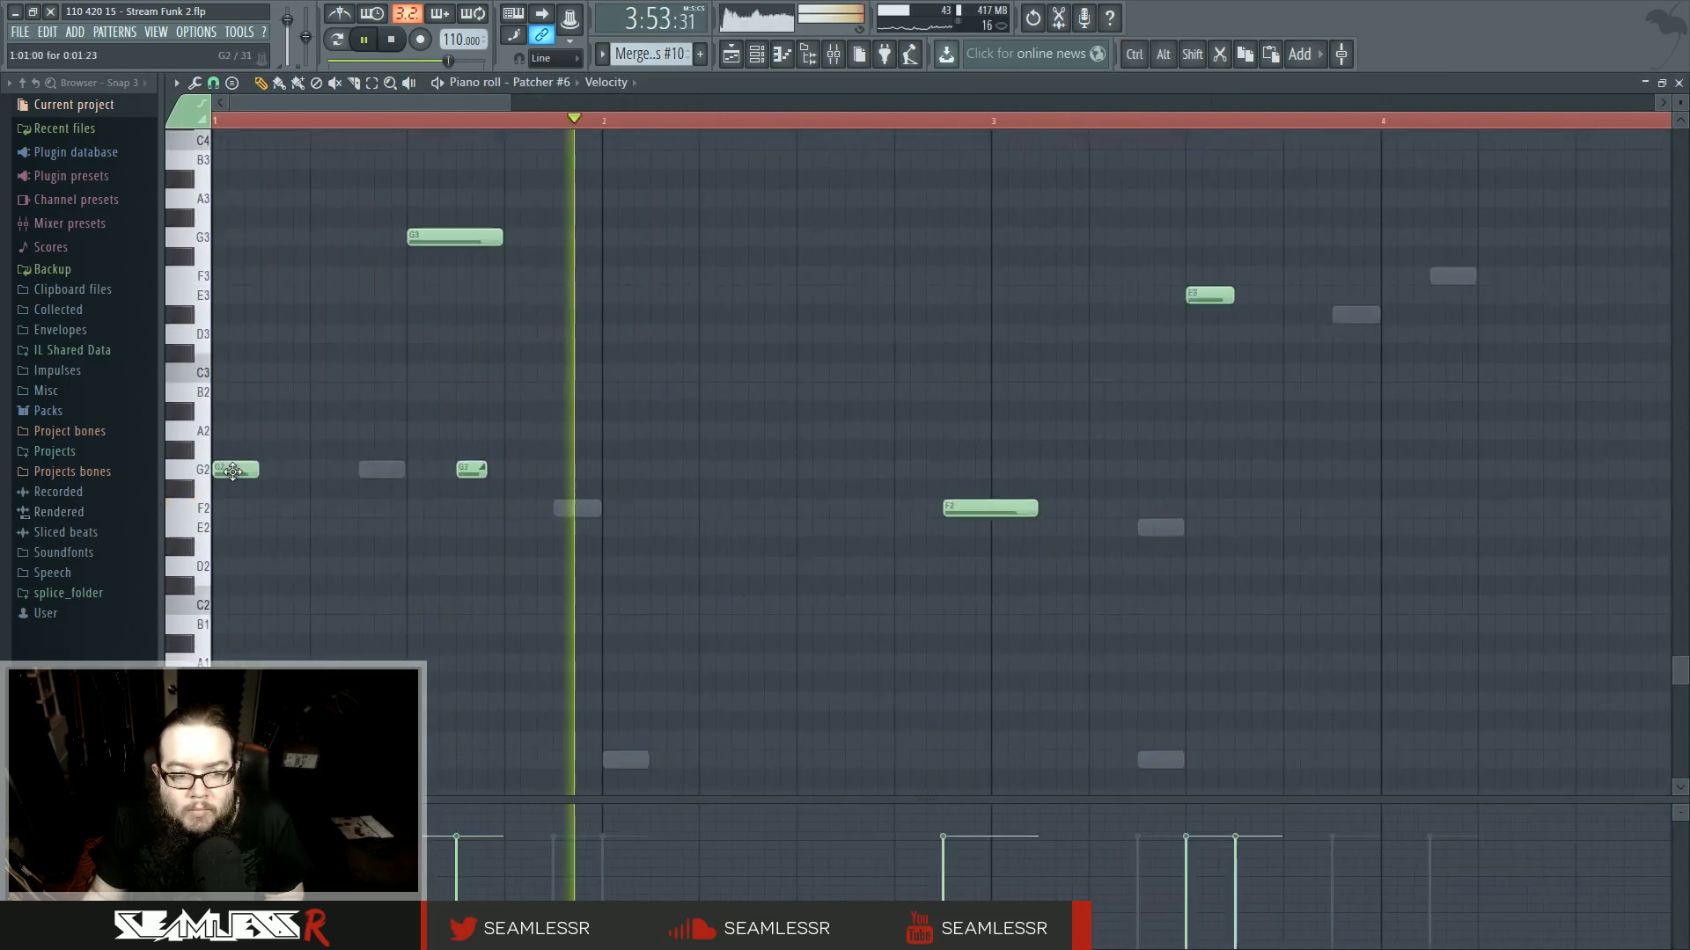
pyautogui.scroll(3, 217, 562)
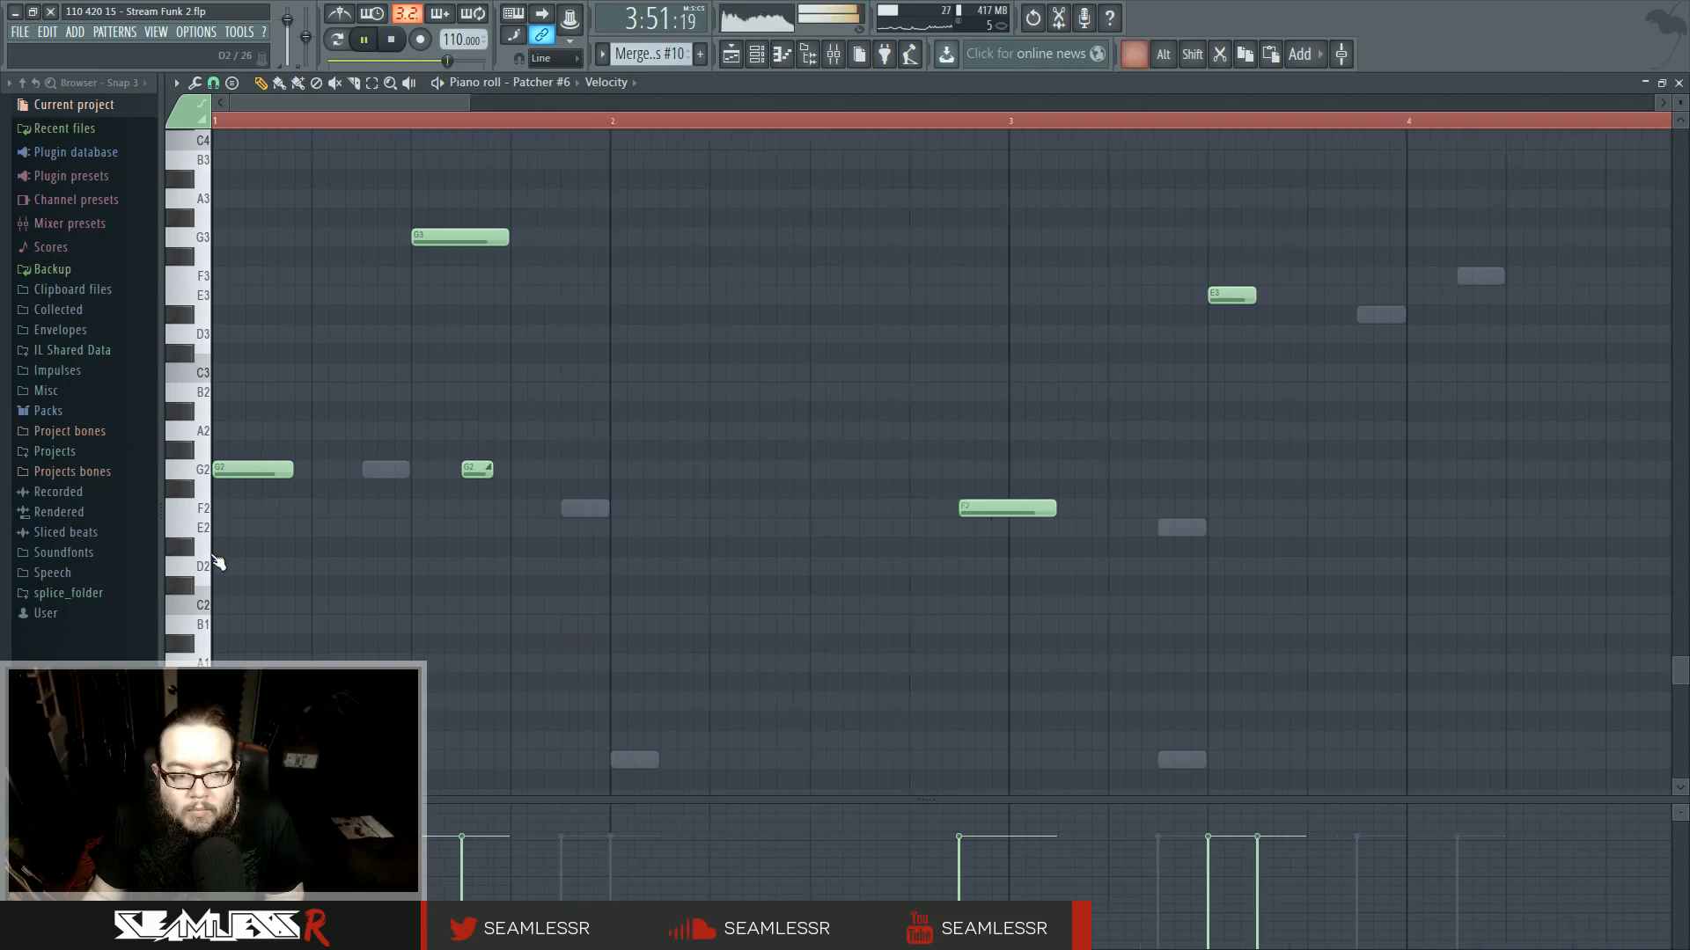
pyautogui.click(730, 54)
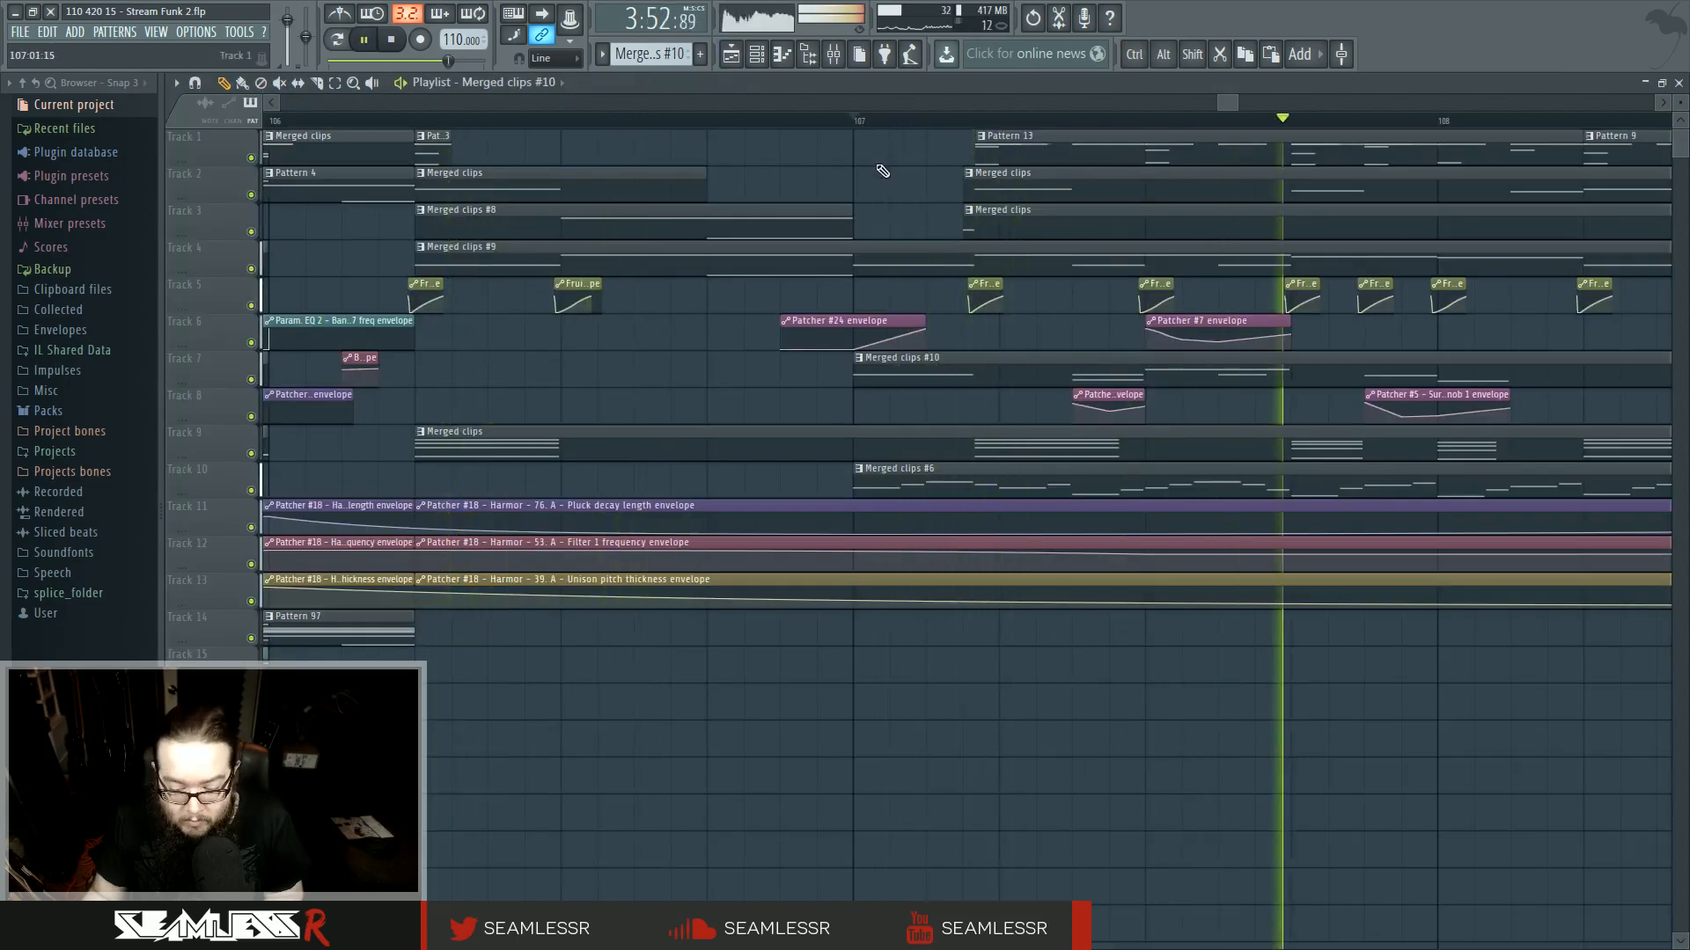
# - Play back the transition around bars 107 to 109 several times from different start points
pyautogui.press('space')
pyautogui.scroll(-5, 866, 277)
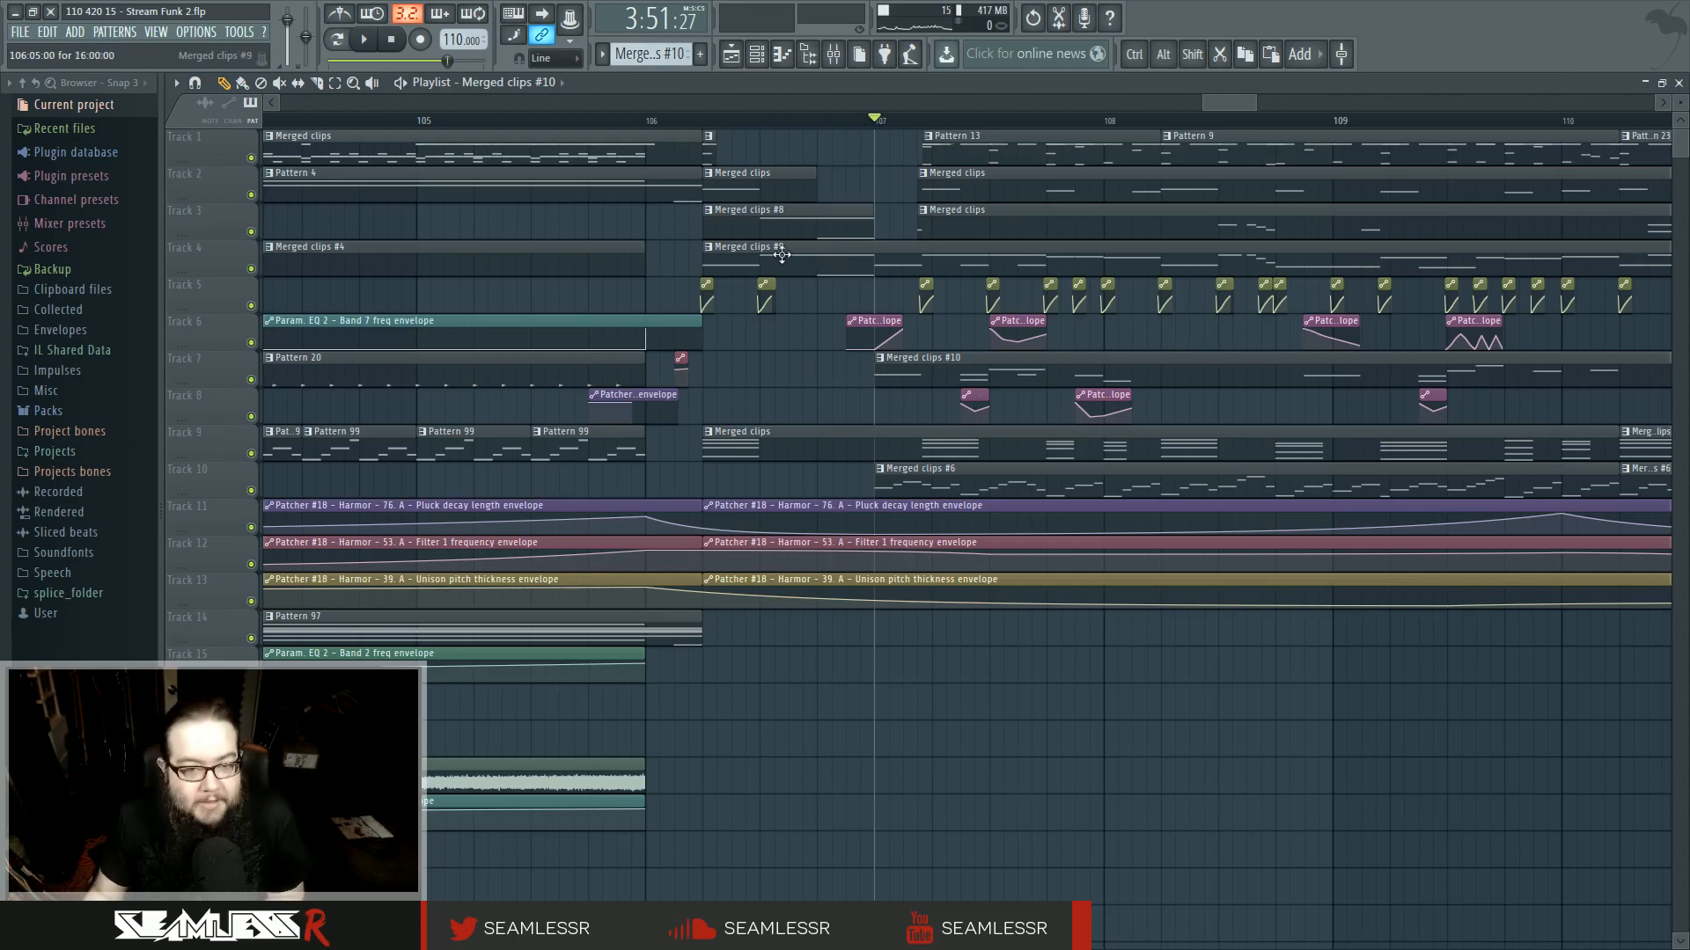
pyautogui.press('space')
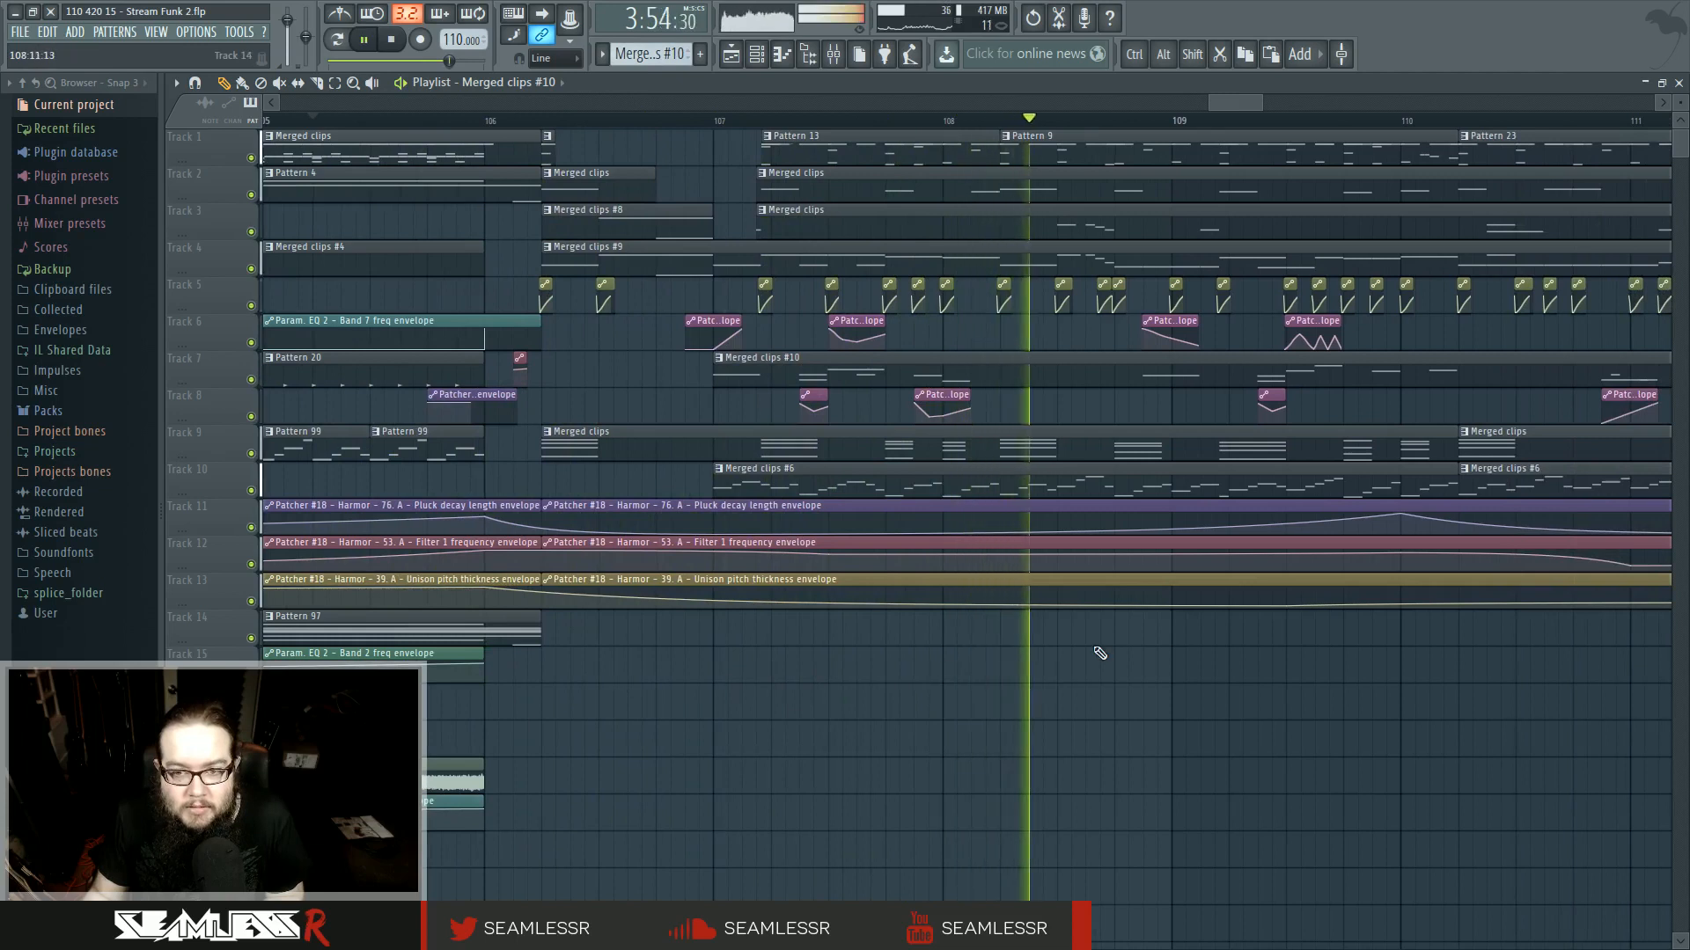
pyautogui.click(967, 129)
pyautogui.click(967, 128)
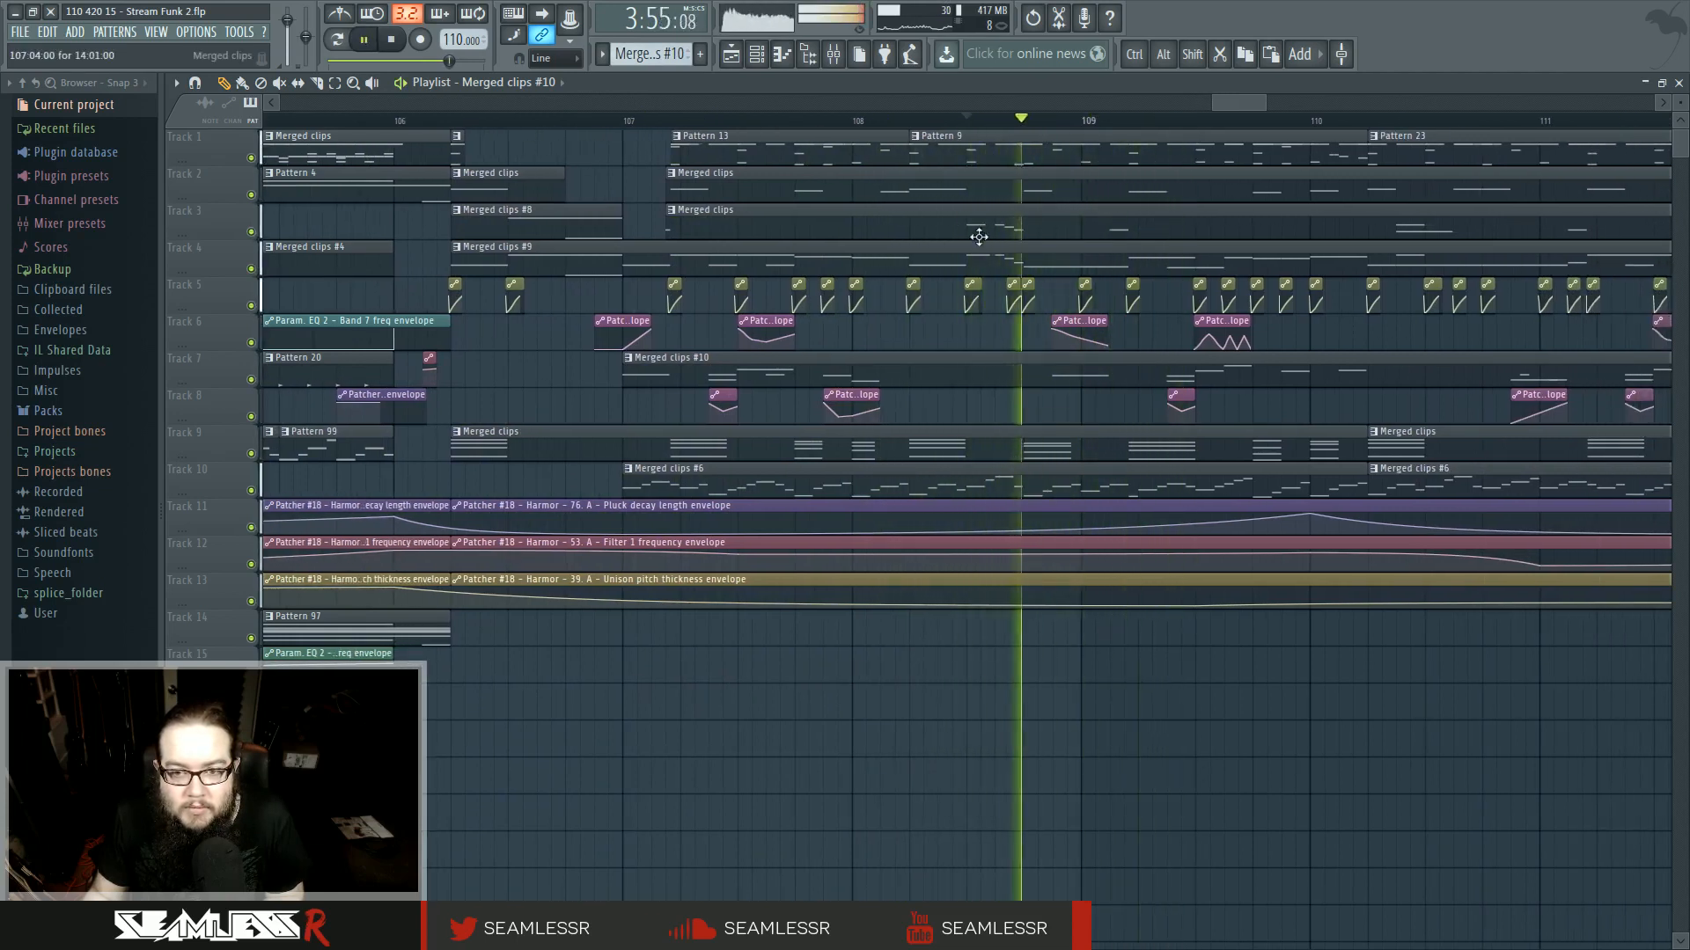
pyautogui.press('space')
pyautogui.press('space')
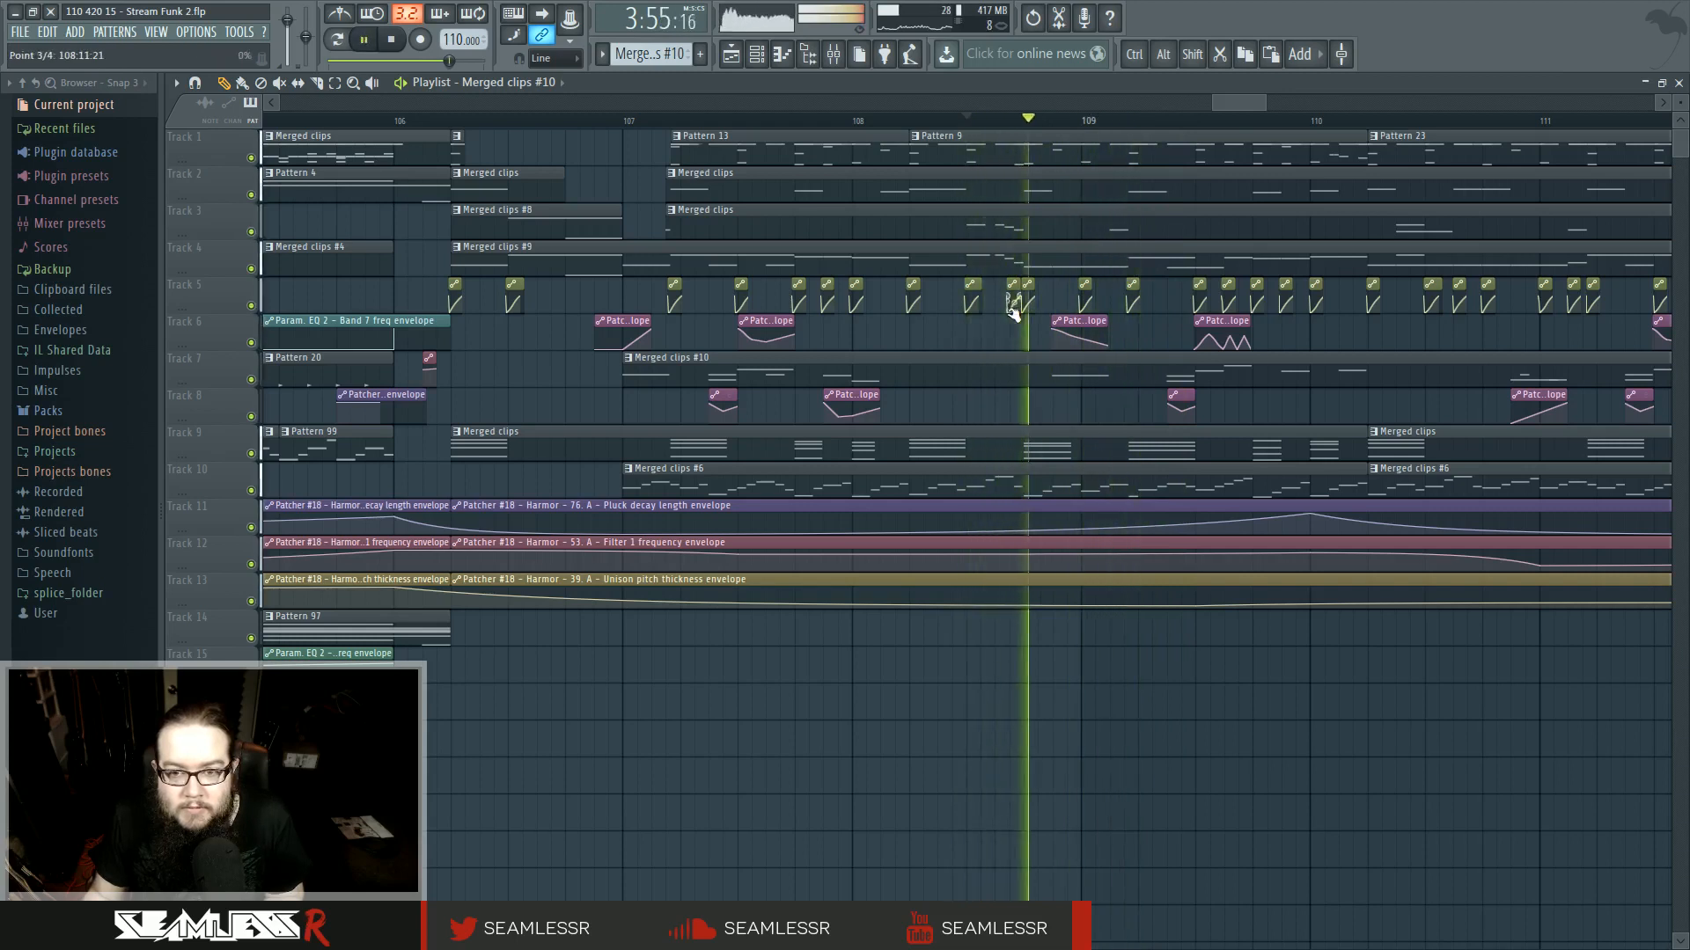
pyautogui.press('space')
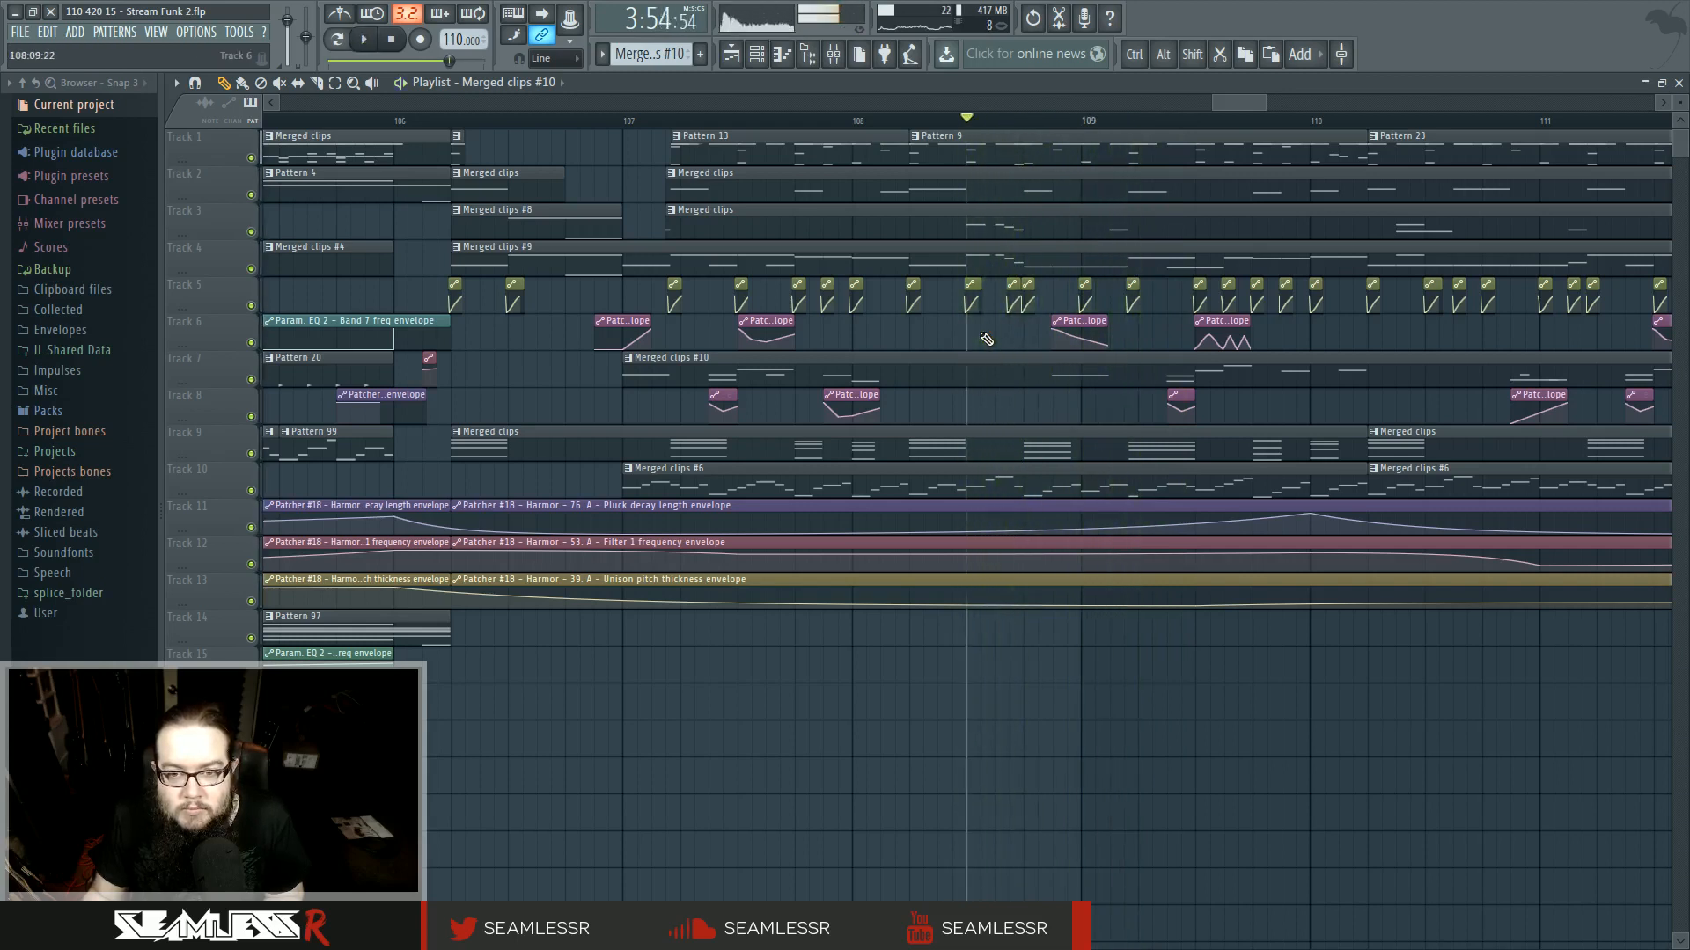
pyautogui.click(912, 124)
pyautogui.press('space')
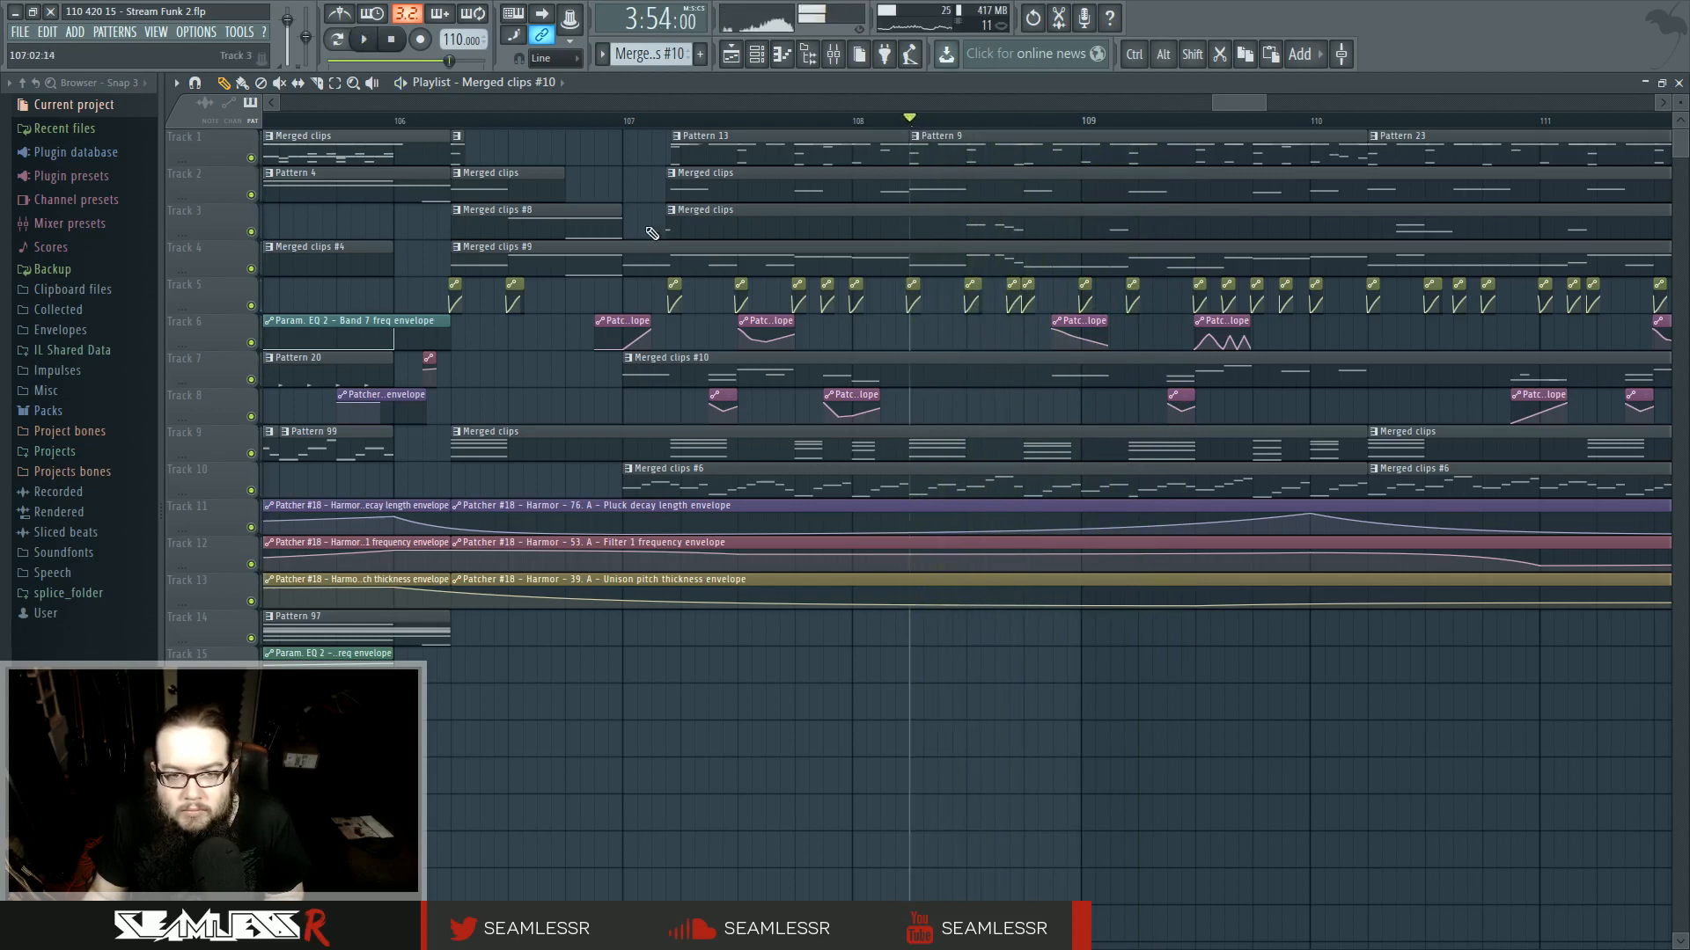
# - Rewrite the opening riff of the track 3 Merged clips pattern as two G2–D2–G1 note groups while auditioning it
pyautogui.doubleClick(767, 229)
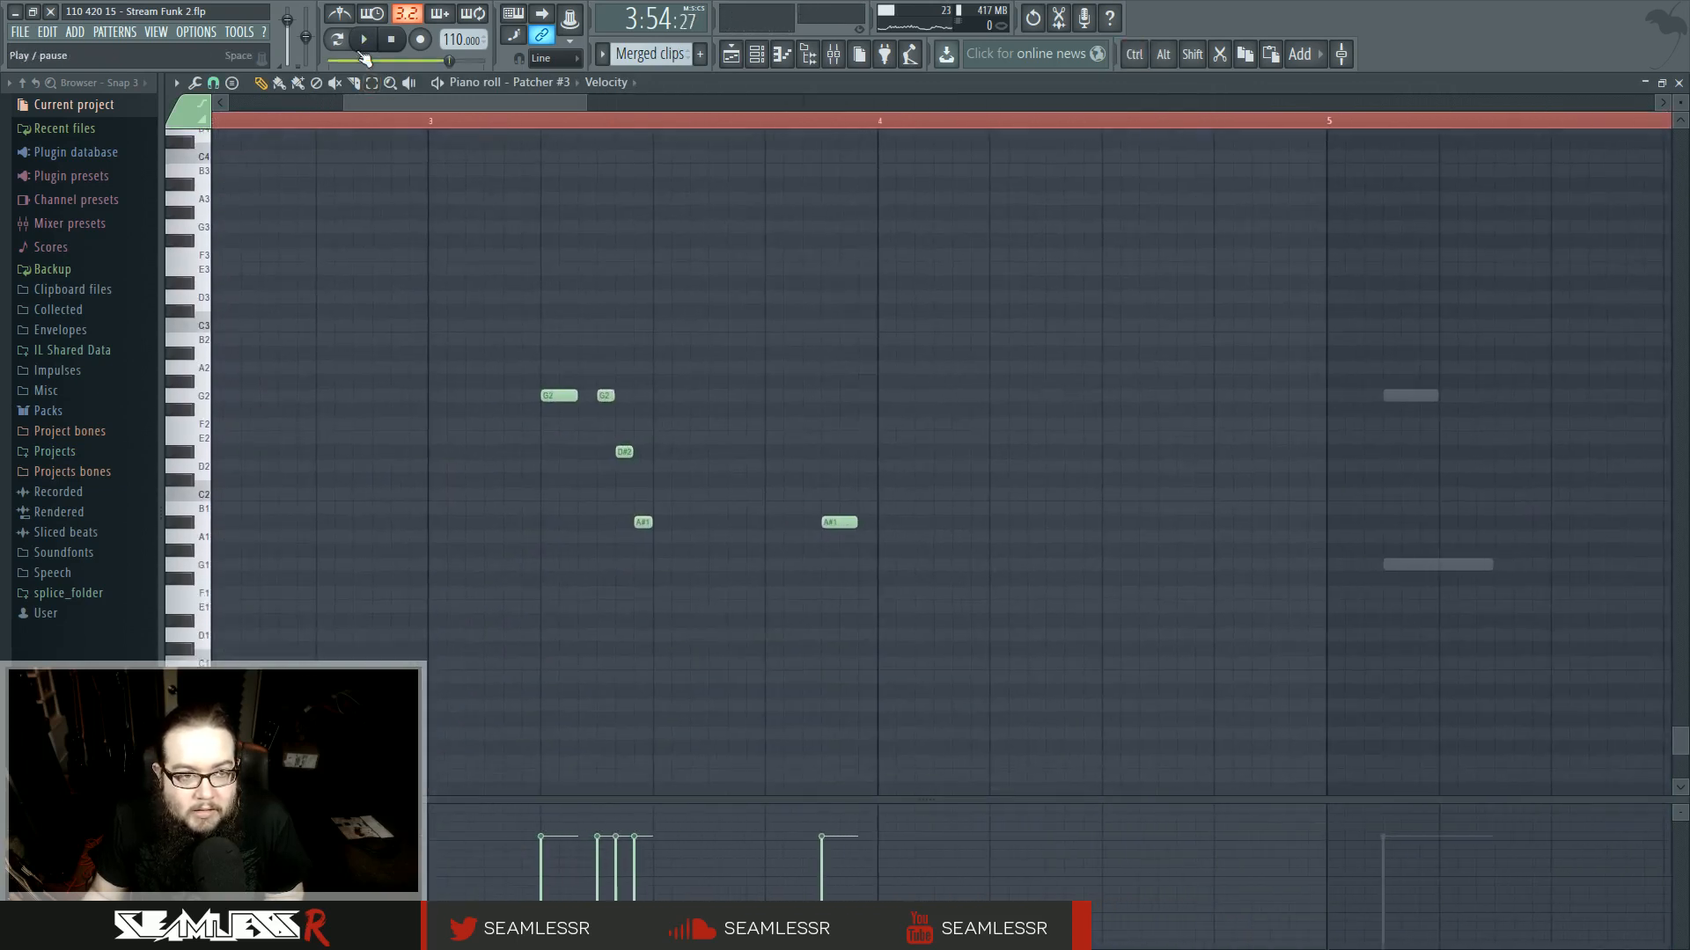
pyautogui.scroll(4, 542, 433)
pyautogui.press('space')
pyautogui.press('space')
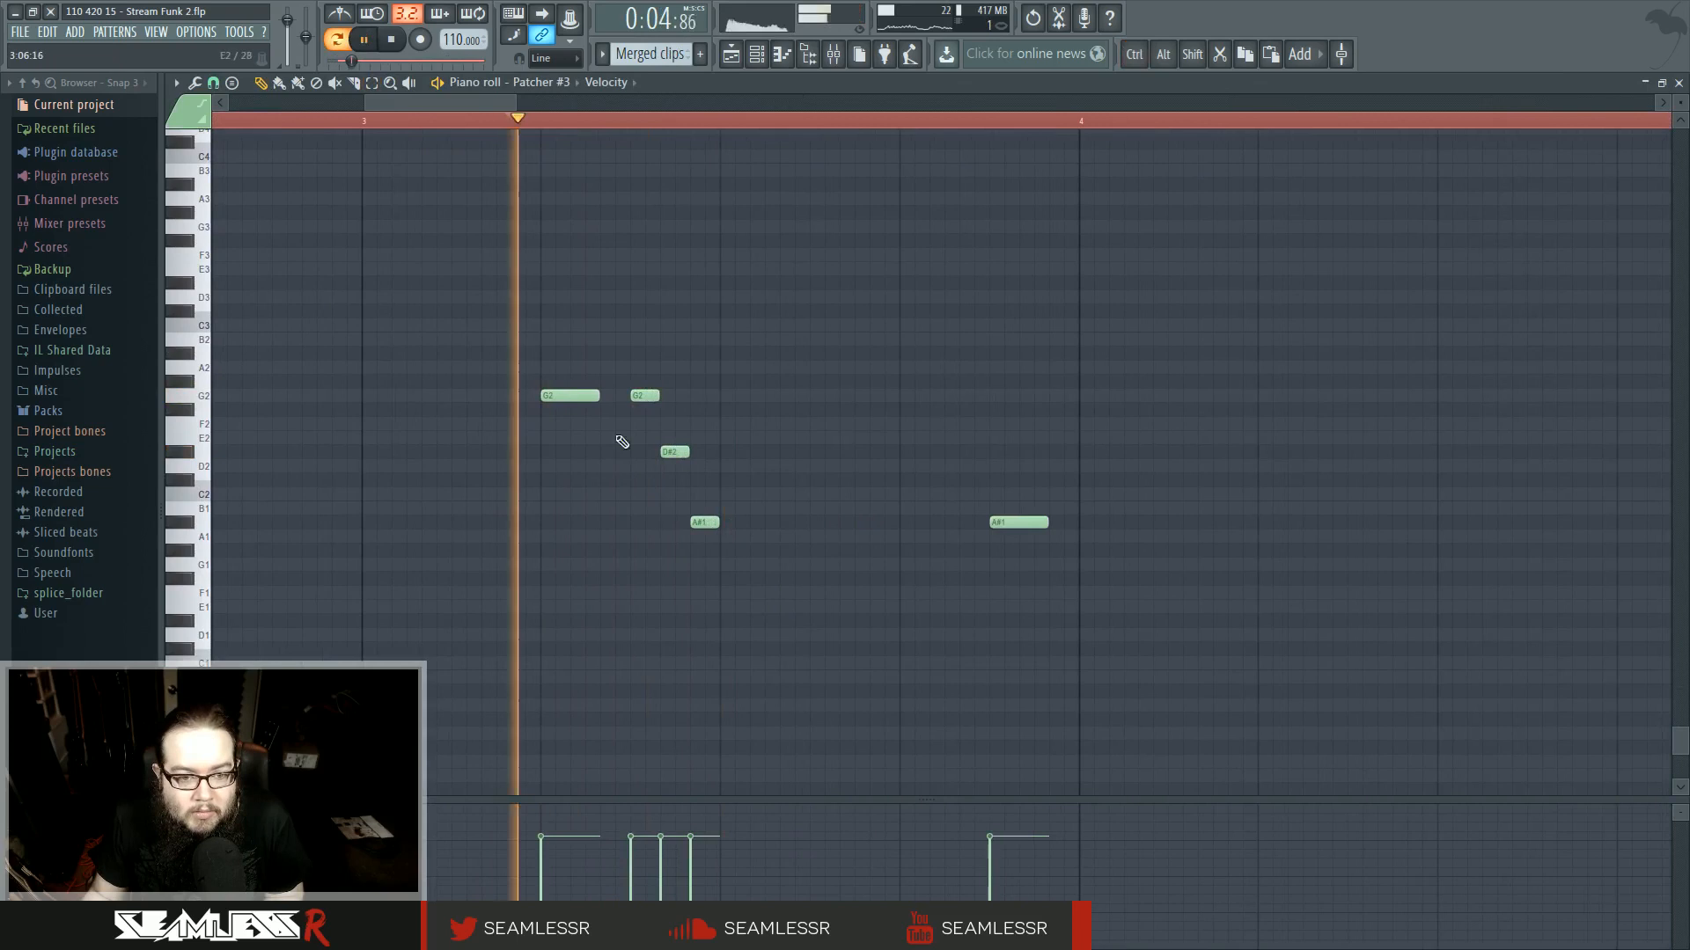
pyautogui.moveTo(599, 396); pyautogui.dragTo(572, 399)
pyautogui.press('space')
pyautogui.press('space')
pyautogui.click(579, 467)
pyautogui.click(607, 523)
pyautogui.press('space')
pyautogui.press('space')
pyautogui.press('space')
pyautogui.press('space')
pyautogui.moveTo(585, 466); pyautogui.dragTo(586, 452)
pyautogui.press('space')
pyautogui.press('space')
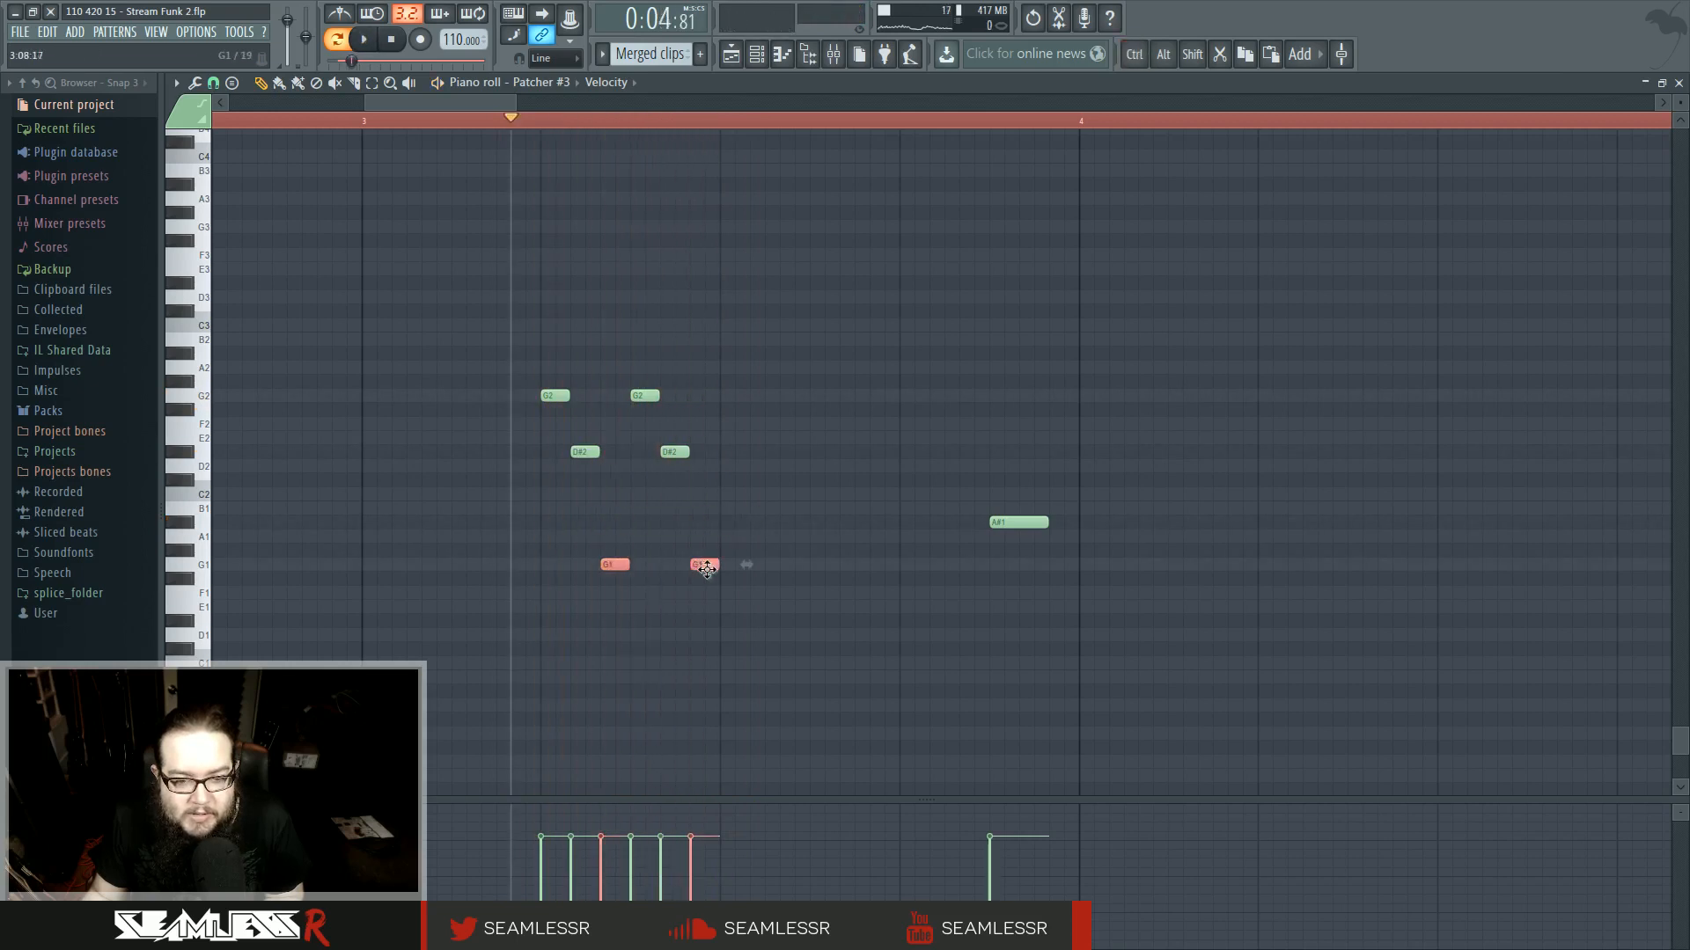
pyautogui.hotkey('shift', 'Down')
pyautogui.keyDown('ctrl'); pyautogui.click(747, 513); pyautogui.keyUp('ctrl')
pyautogui.press('space')
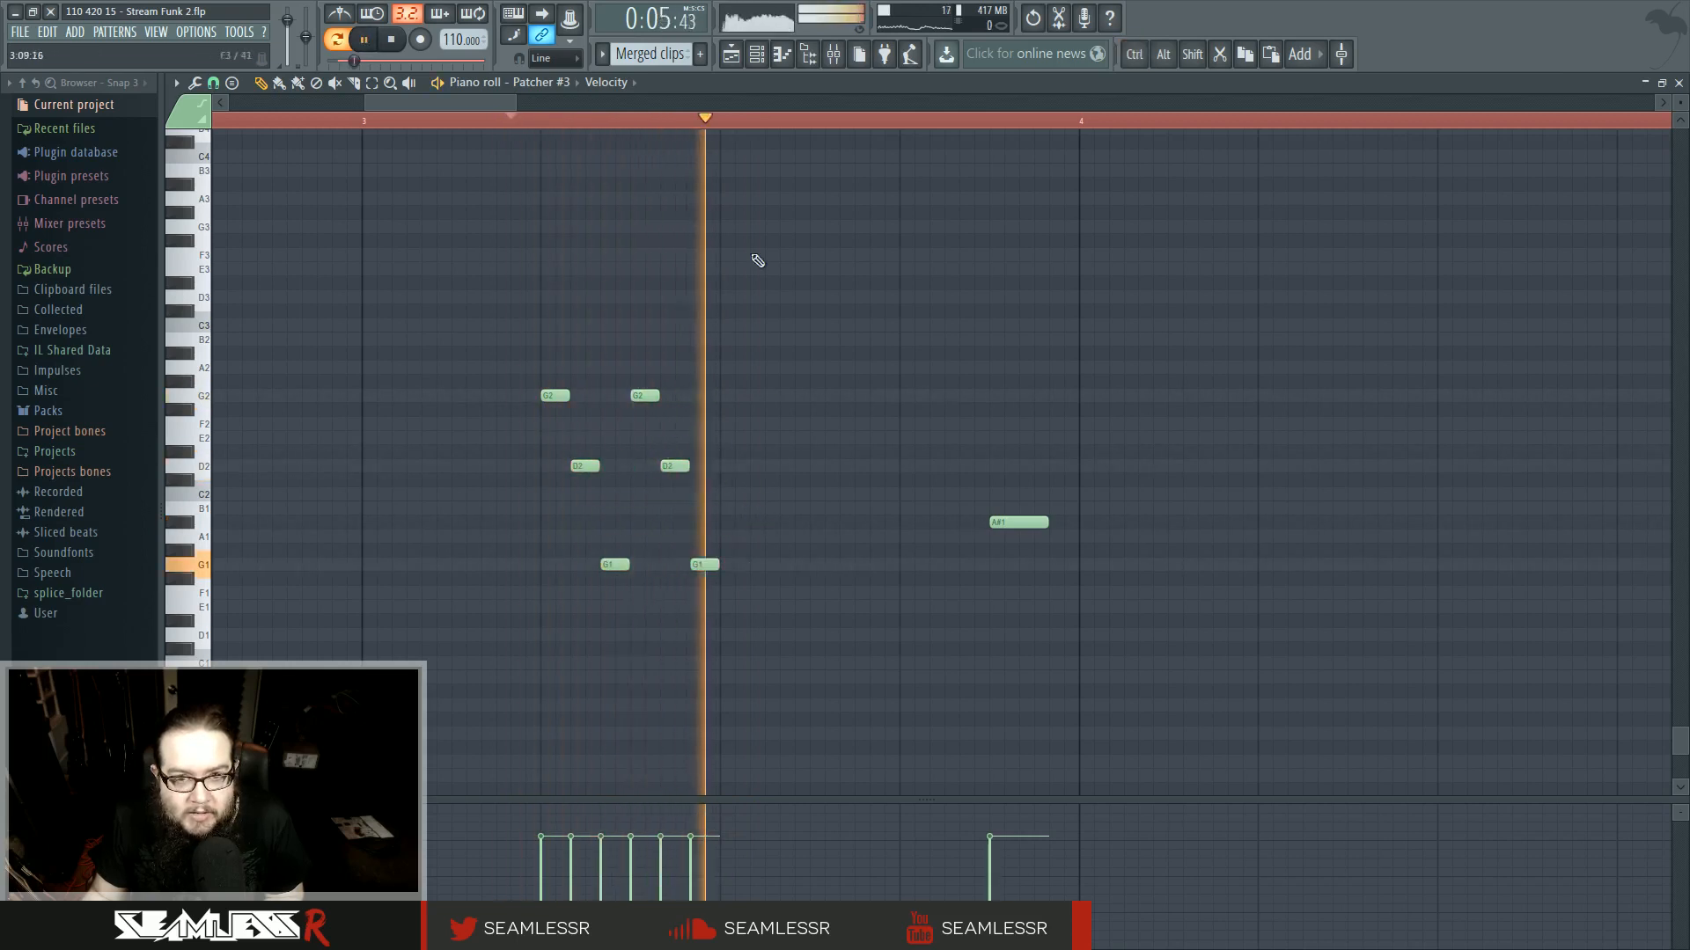
# - Review the track 4 Merged clips #9 pattern in the piano roll after playing the section
pyautogui.click(731, 55)
pyautogui.press('space')
pyautogui.press('space')
pyautogui.scroll(3, 1006, 344)
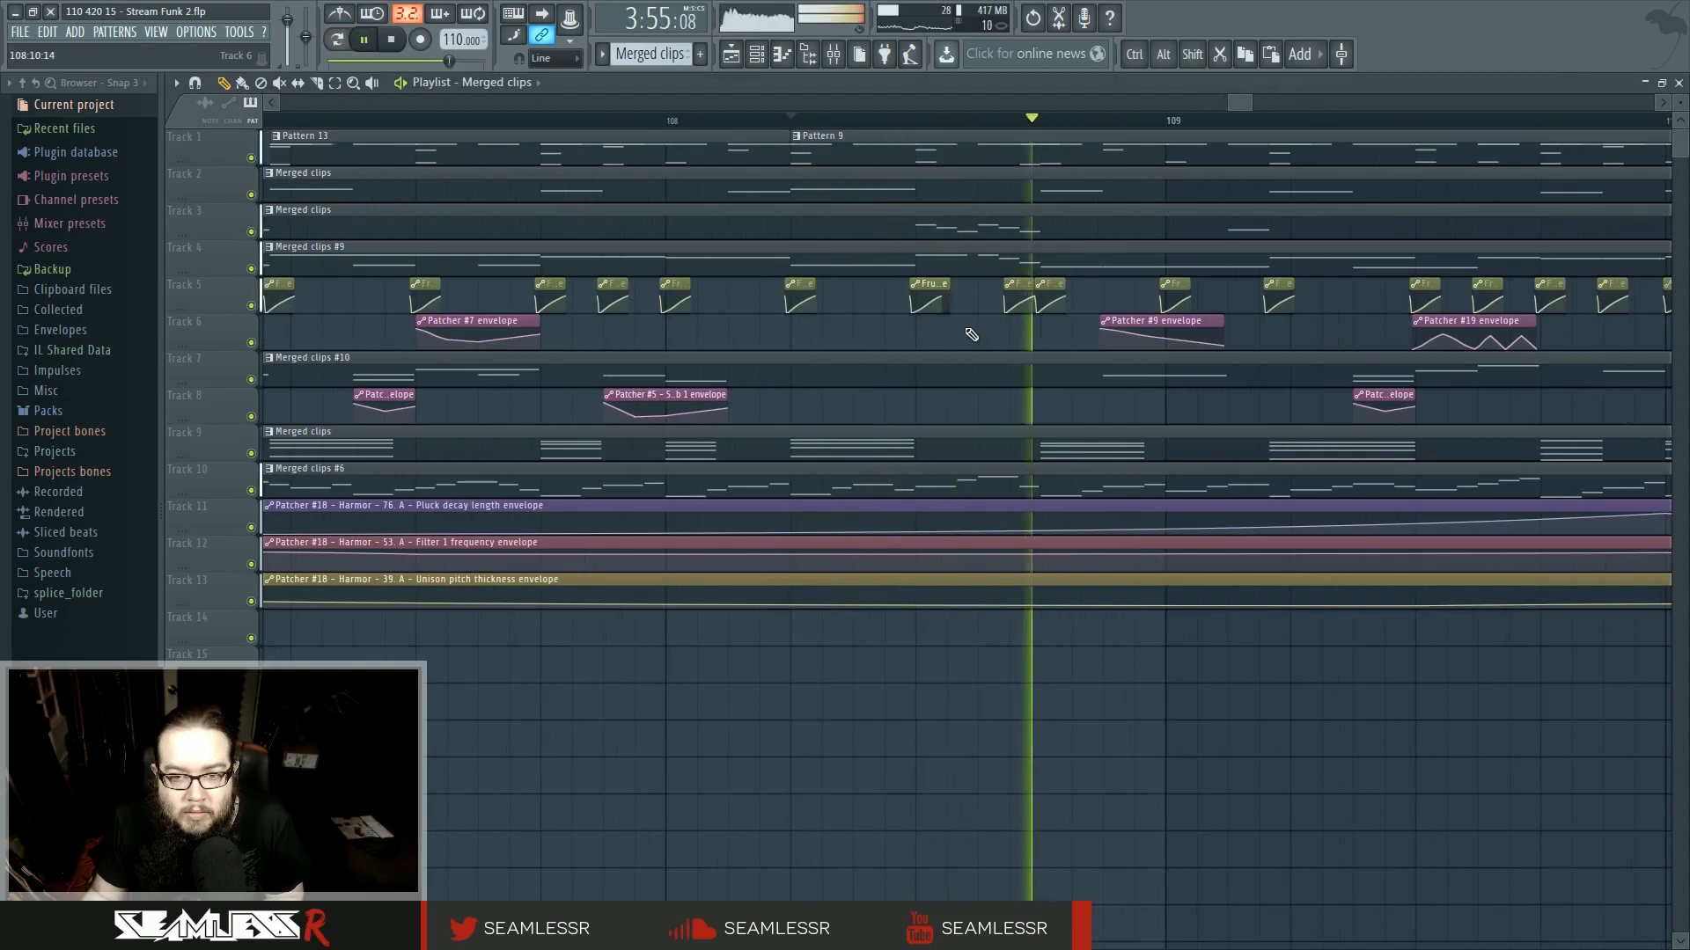
pyautogui.doubleClick(902, 257)
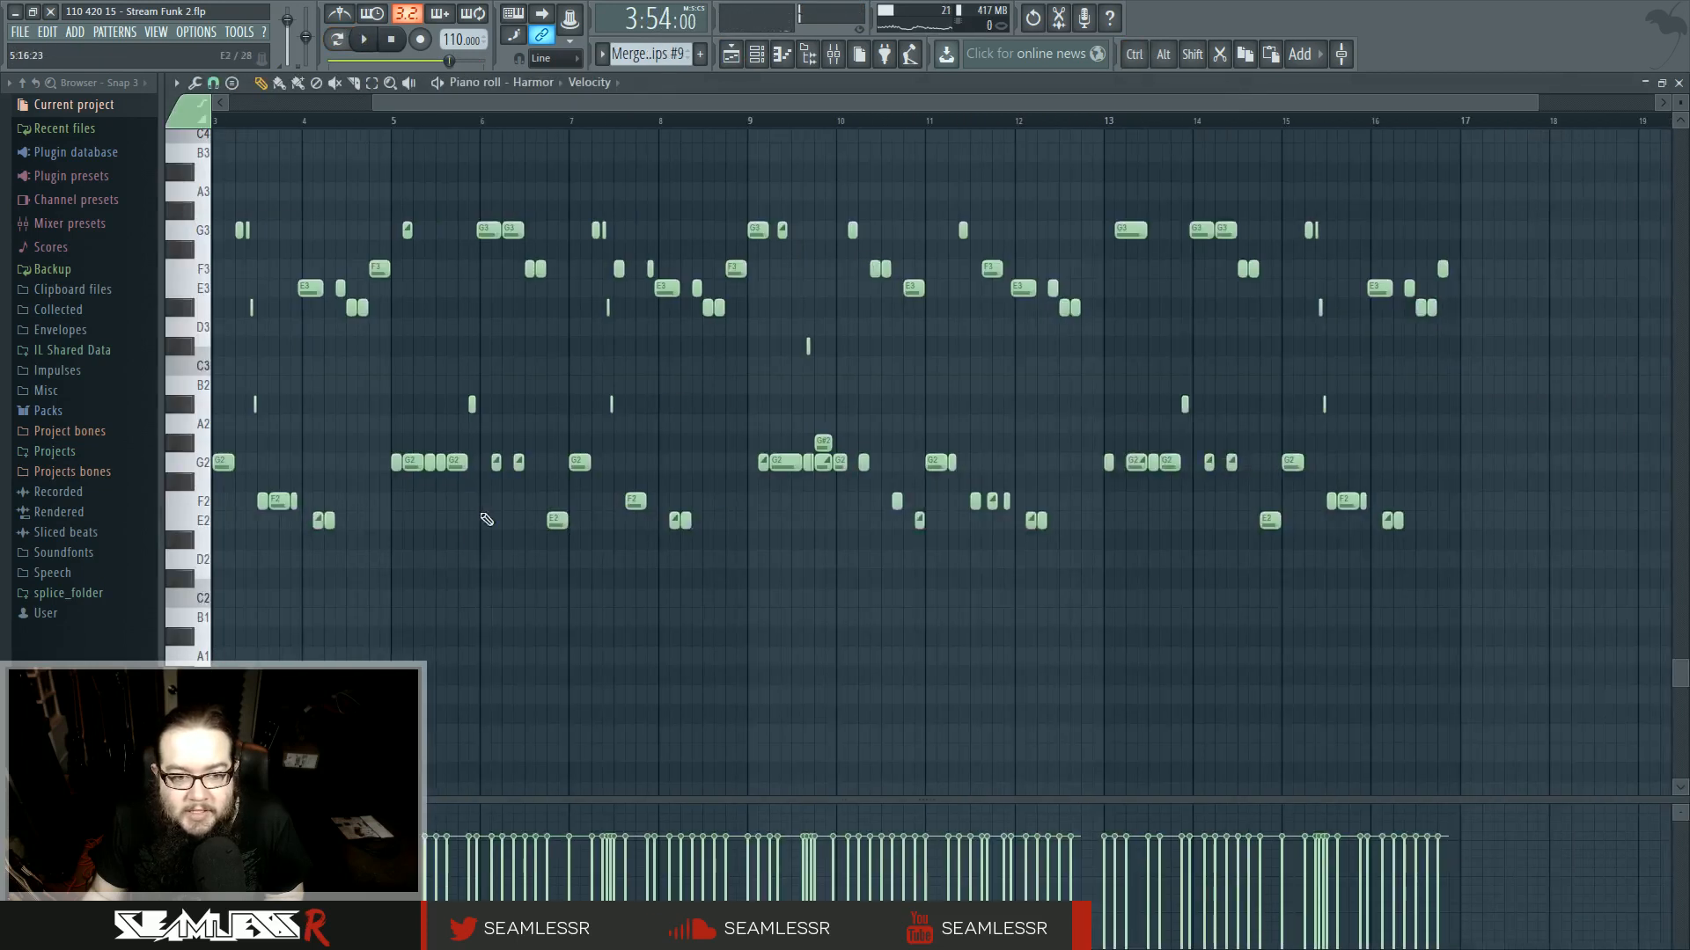
pyautogui.scroll(5, 558, 615)
pyautogui.scroll(3, 558, 615)
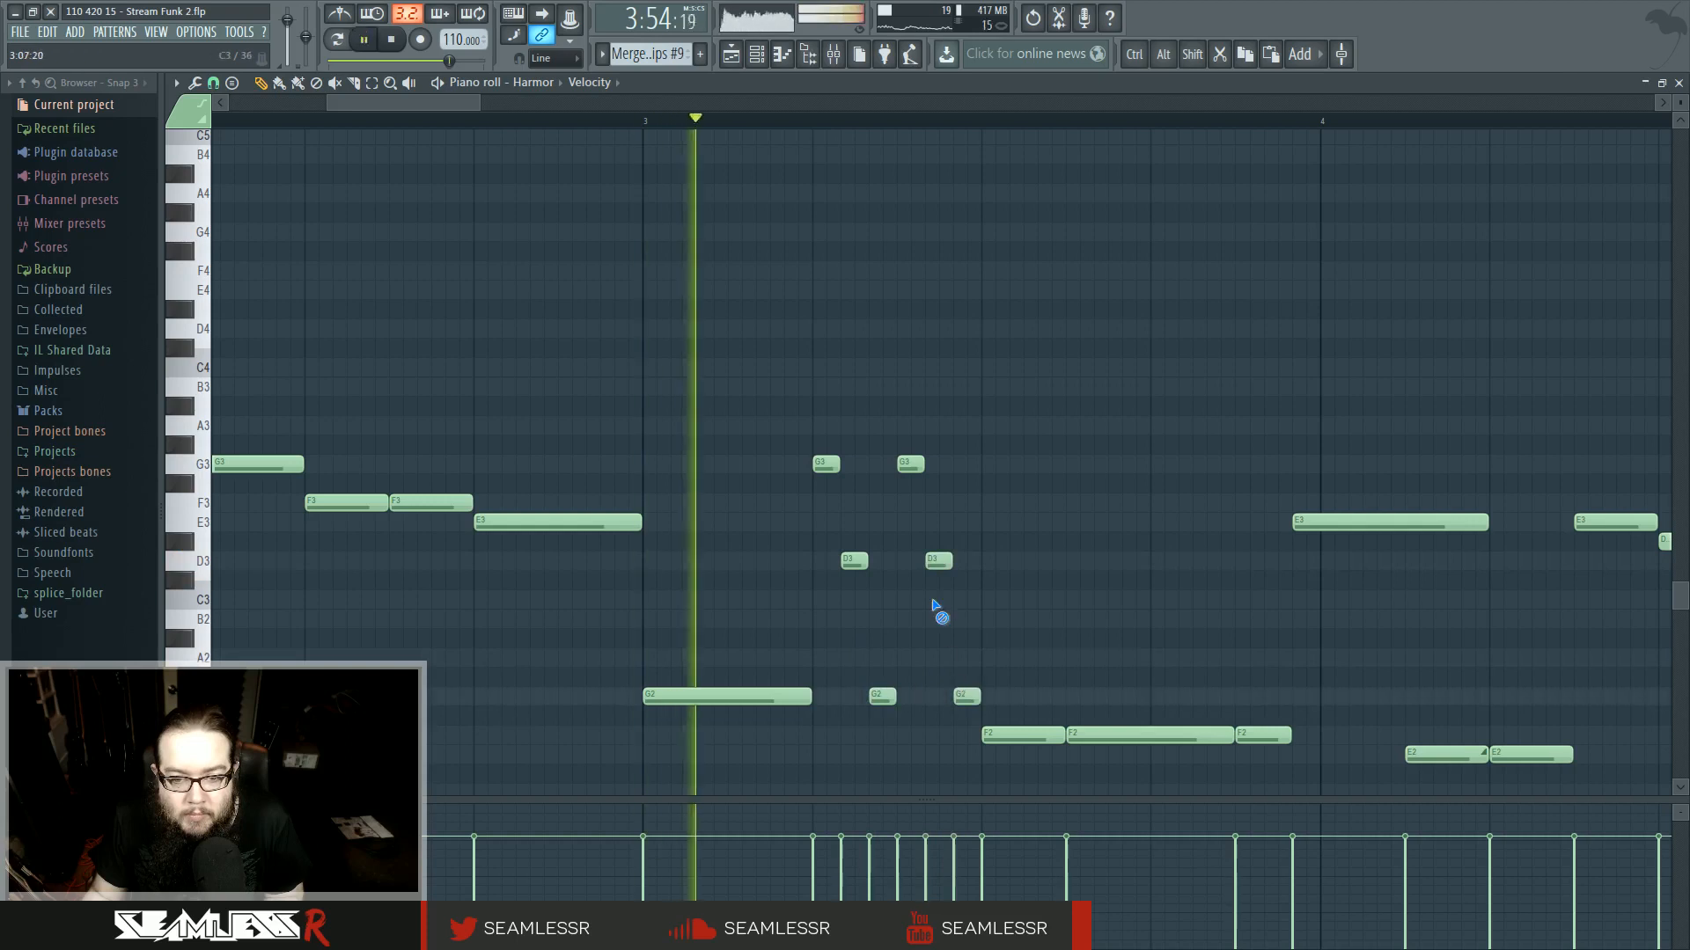
pyautogui.press('F5')
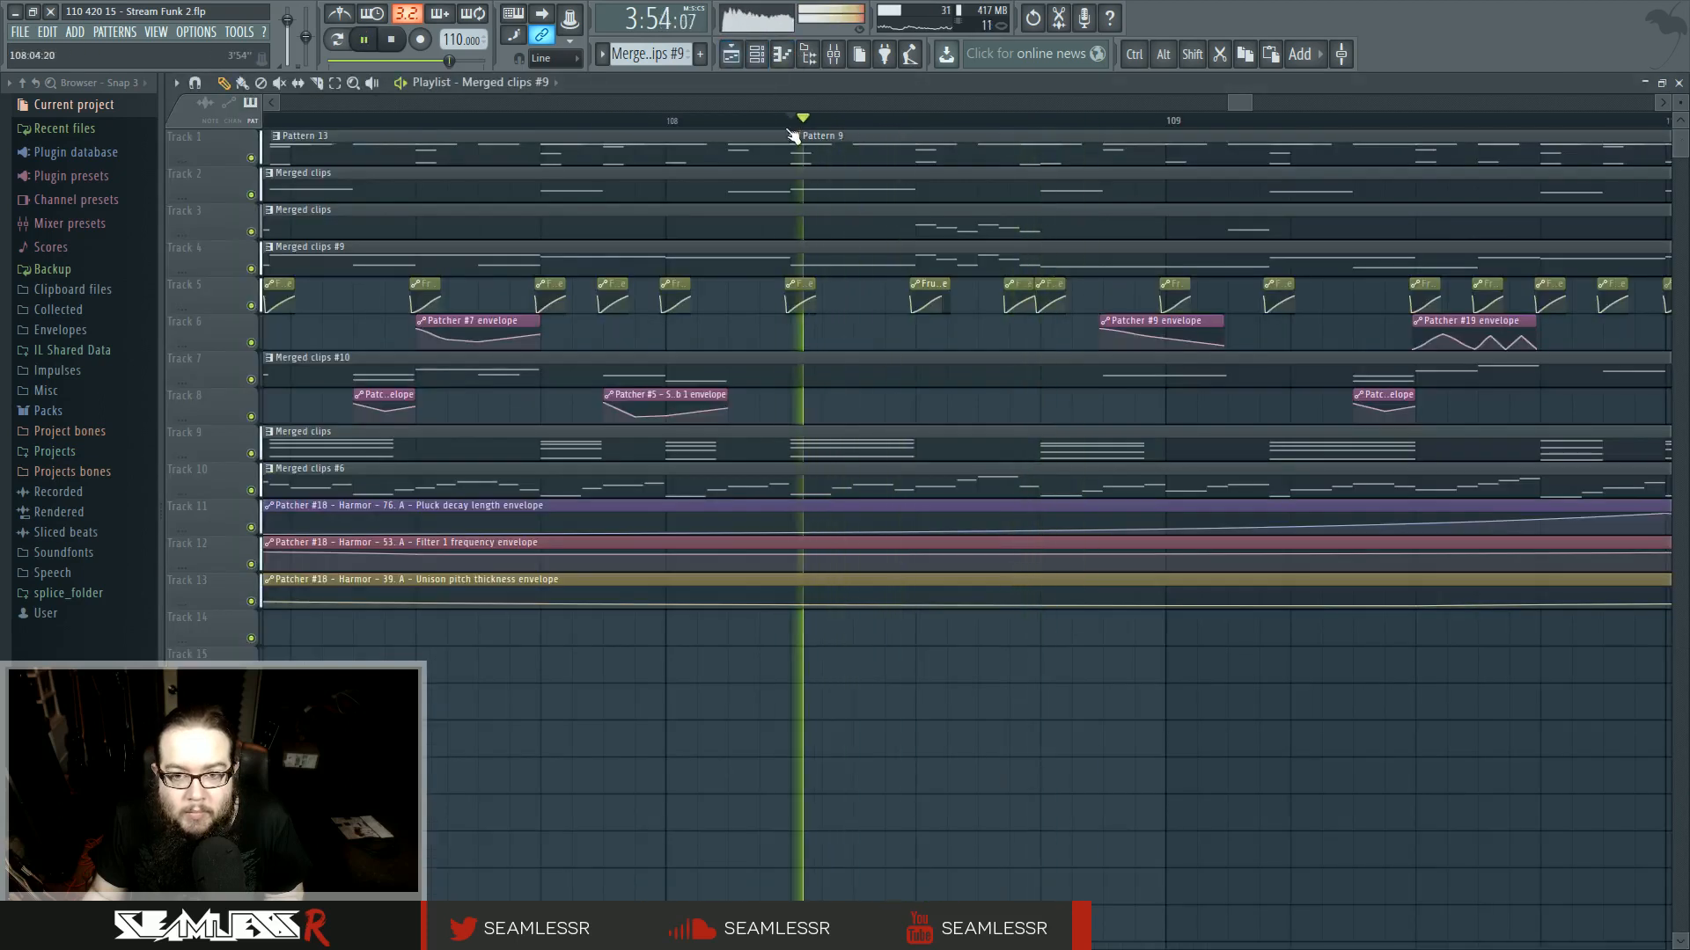
# - Make the track 1 pattern clip at bar 108 unique as Pattern 10 and open it in the piano roll
pyautogui.click(796, 137)
pyautogui.click(827, 224)
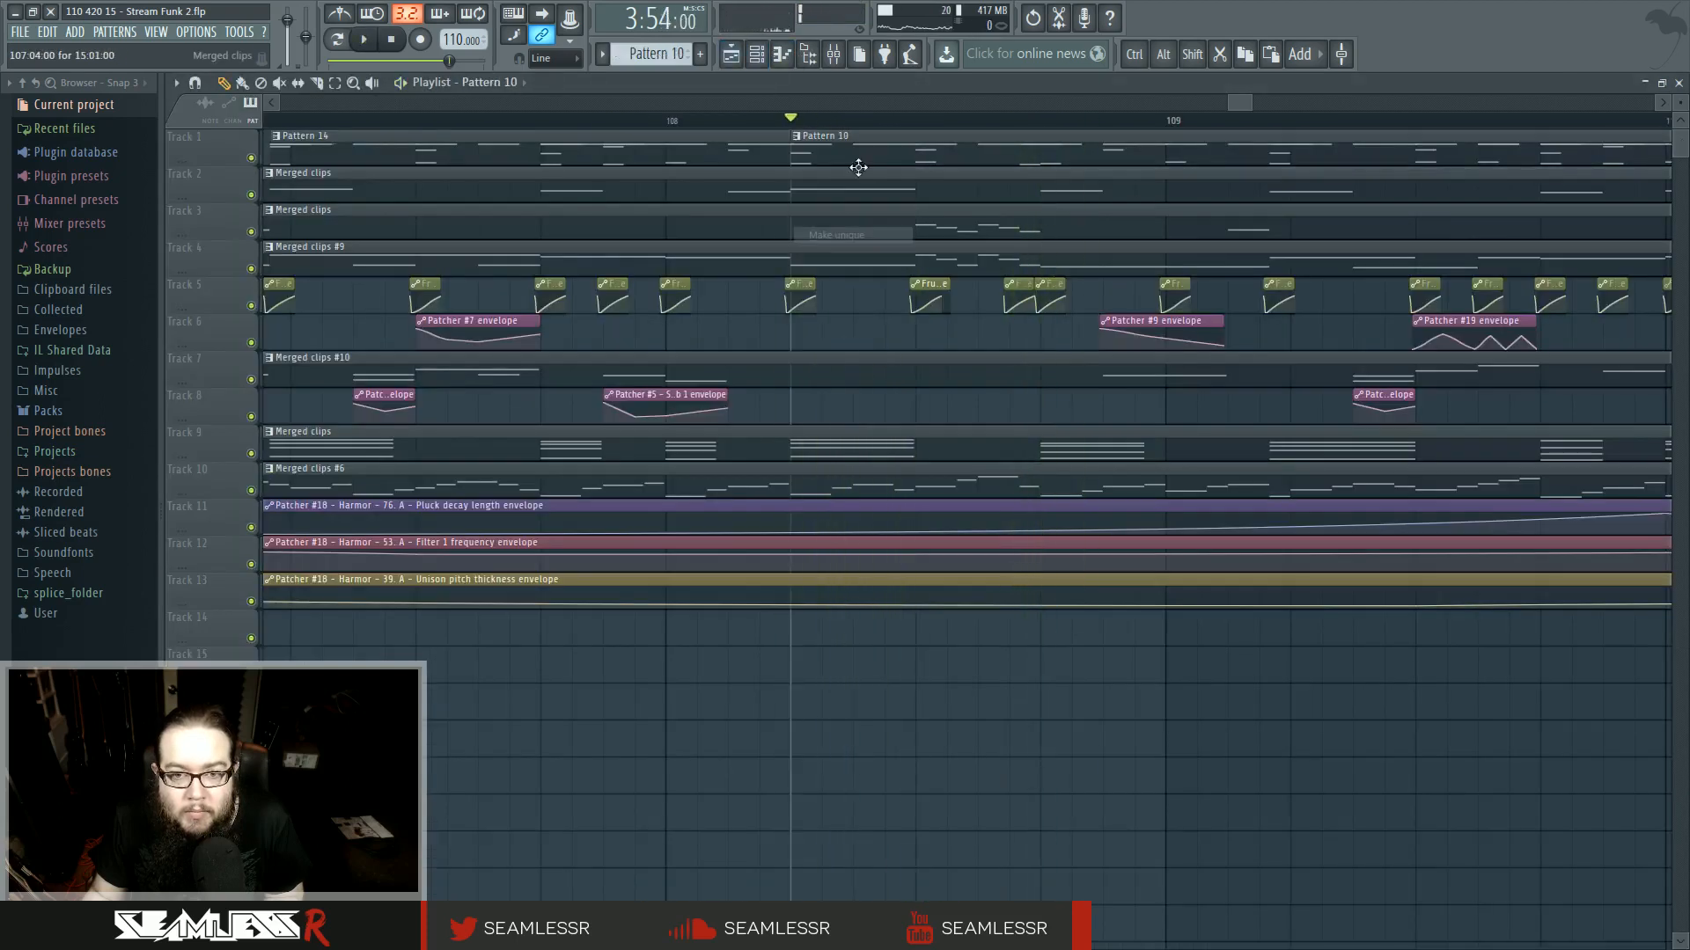
pyautogui.doubleClick(858, 166)
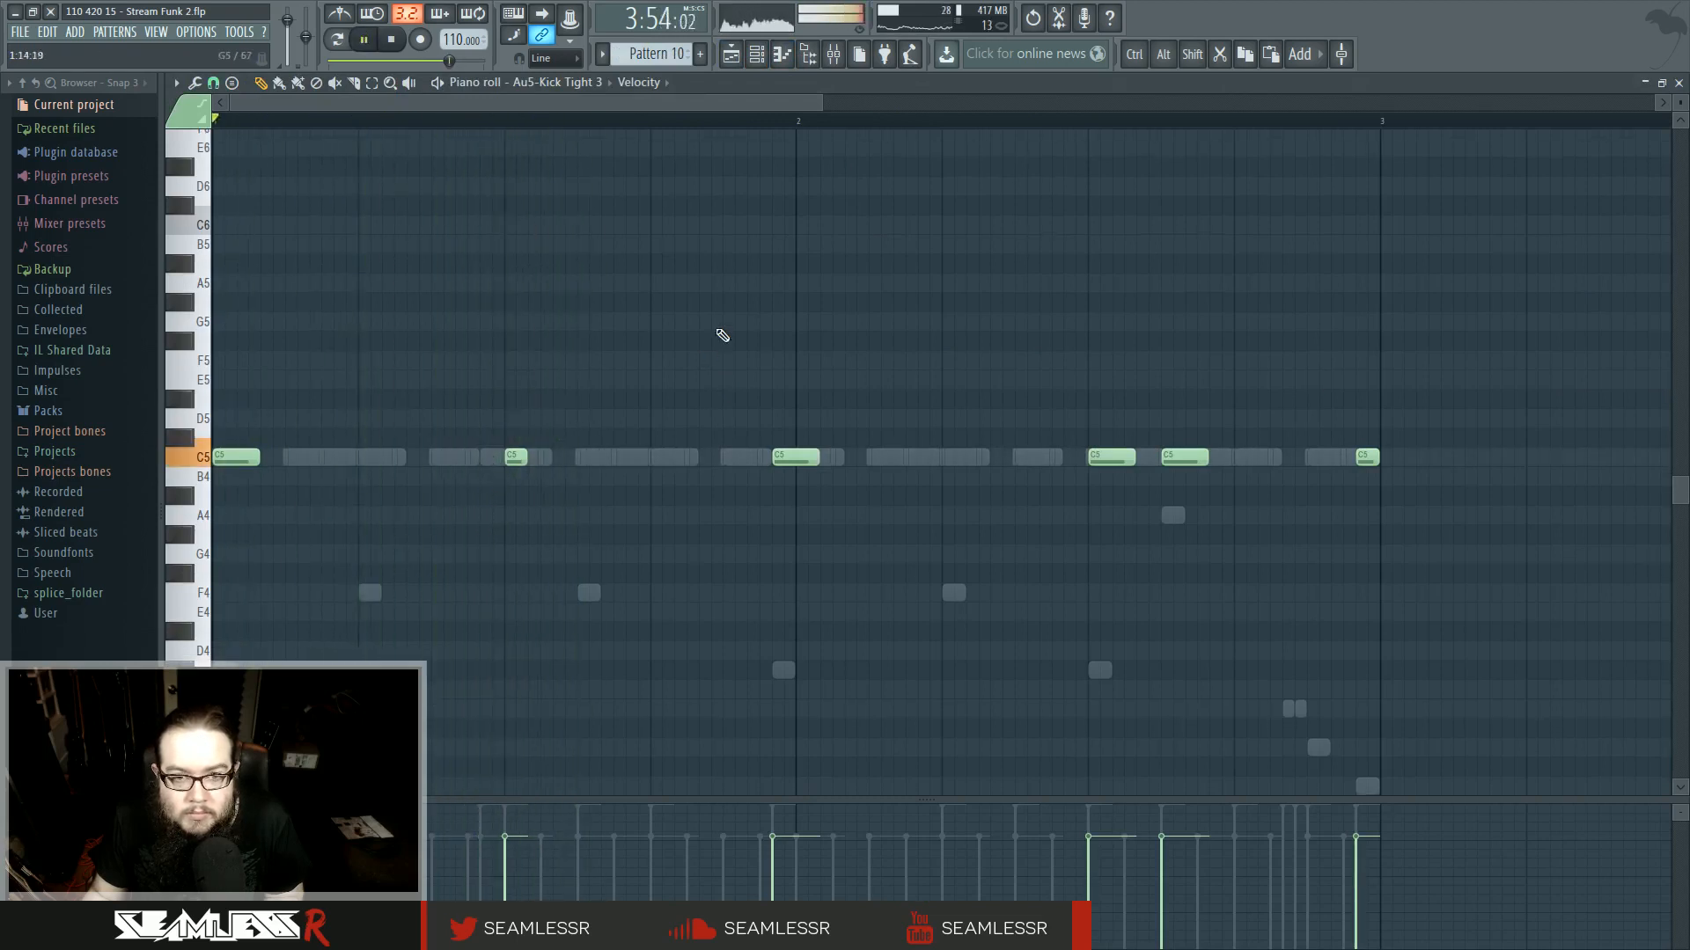
pyautogui.click(735, 55)
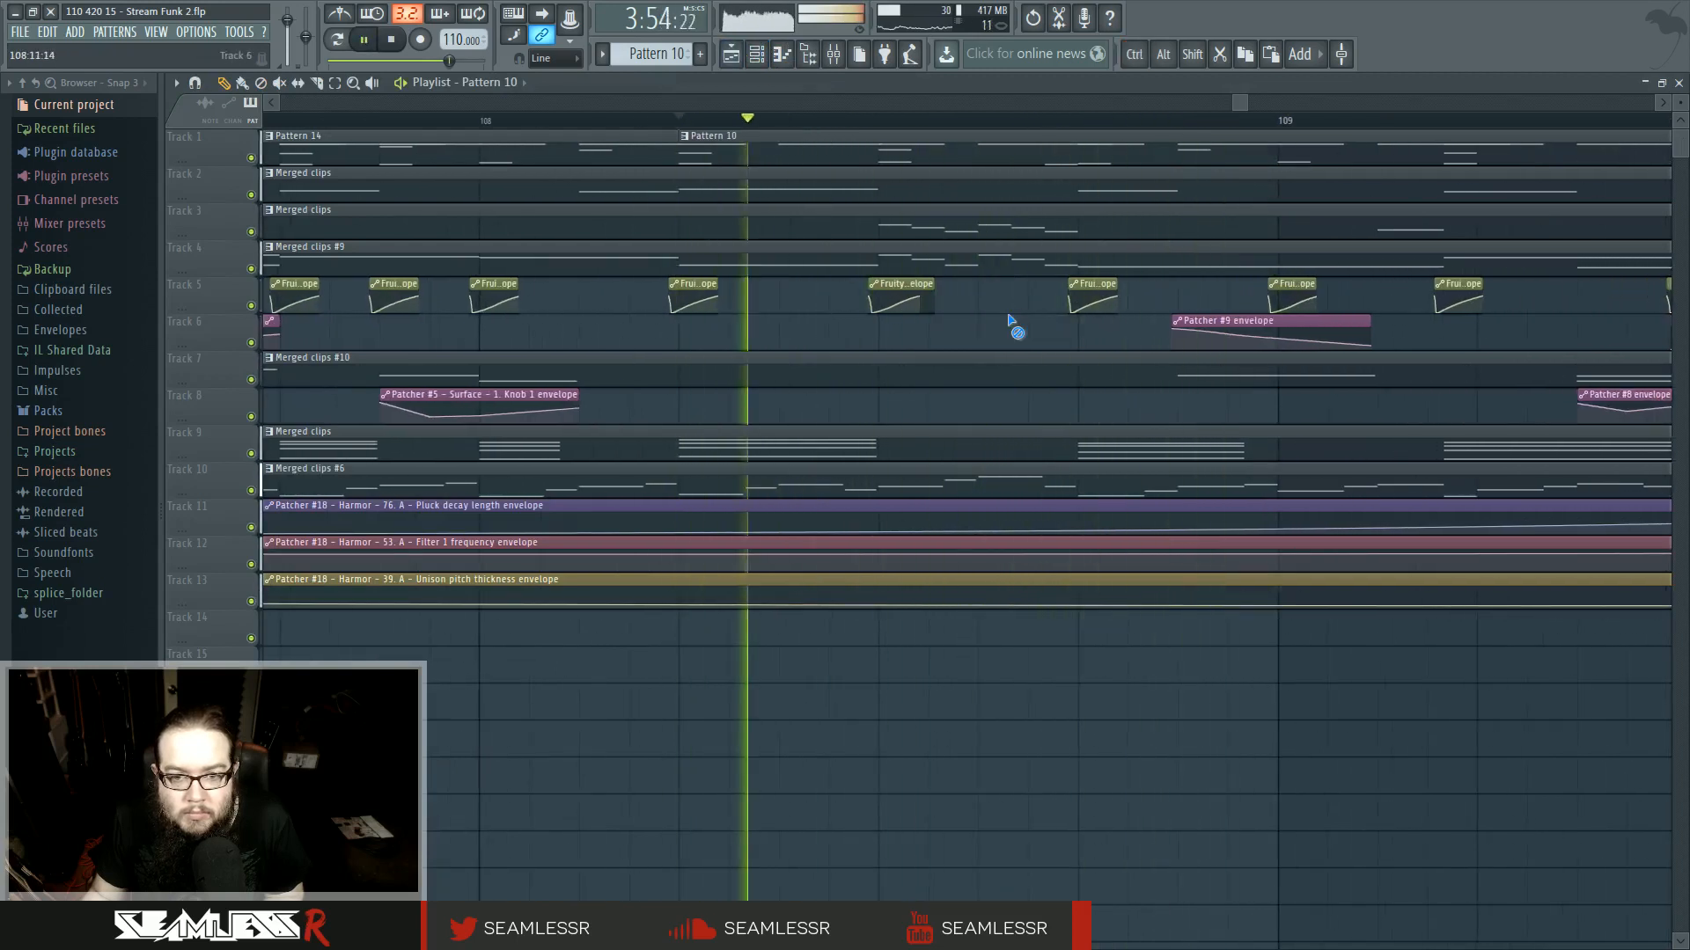
# - Play back the section around bars 107 to 111 in the playlist
pyautogui.scroll(-3, 1012, 326)
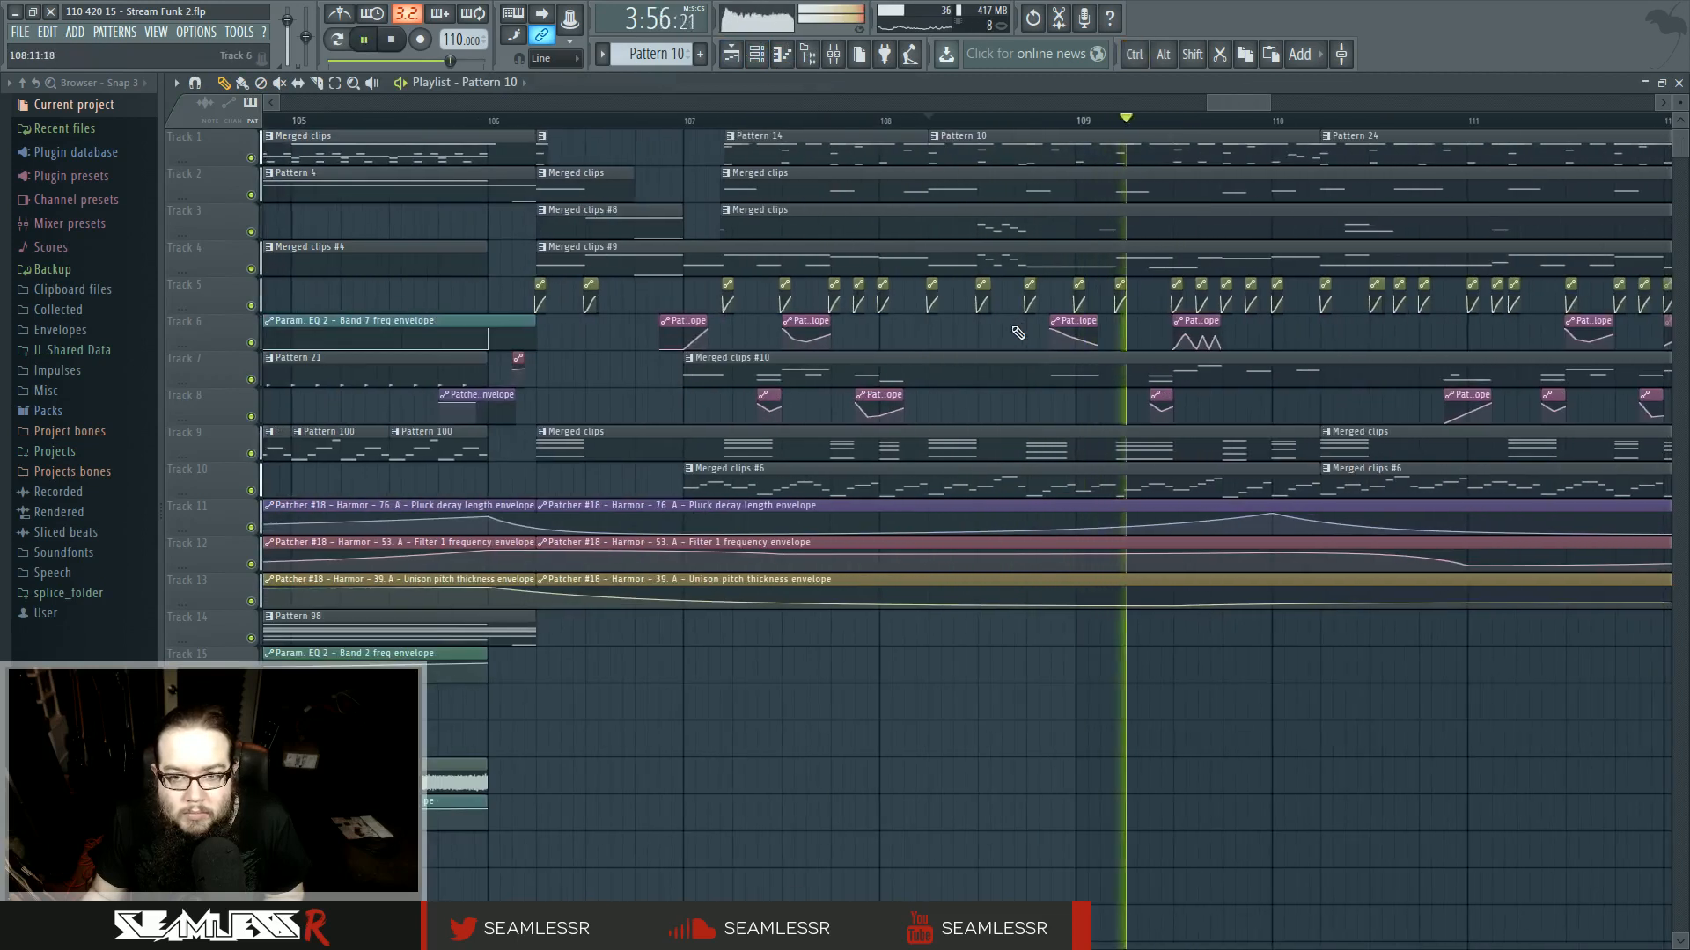
pyautogui.hscroll(3, 1018, 333)
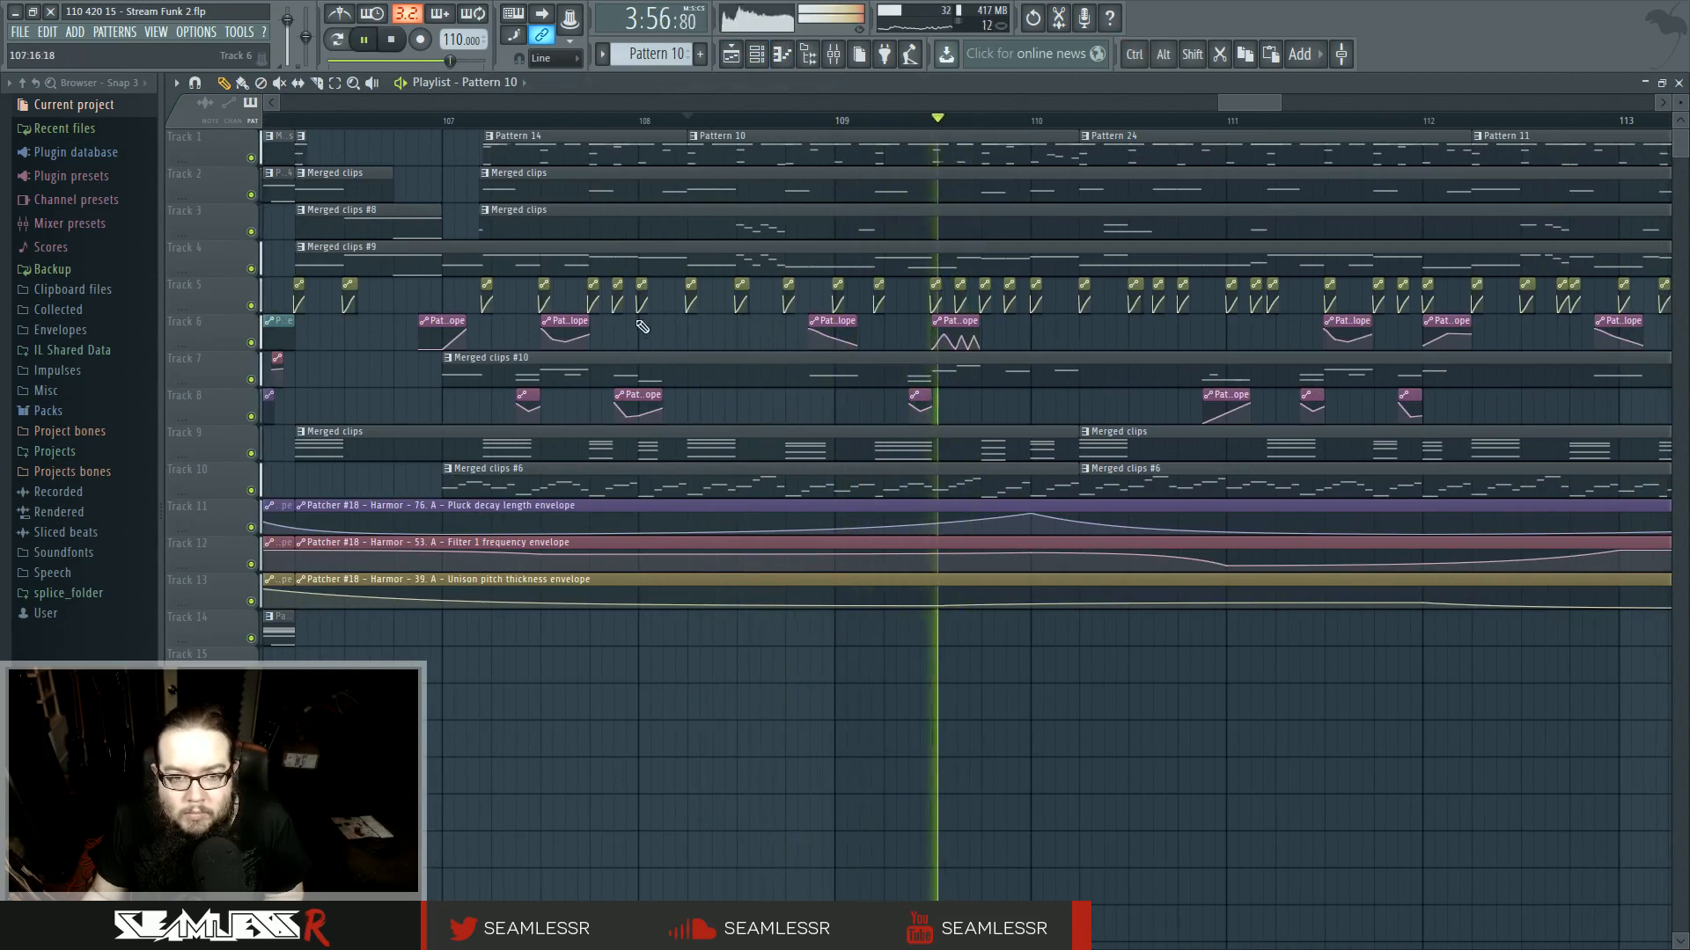
pyautogui.hscroll(-2, 1012, 343)
pyautogui.hscroll(-2, 939, 355)
pyautogui.press('space')
pyautogui.scroll(-2, 946, 356)
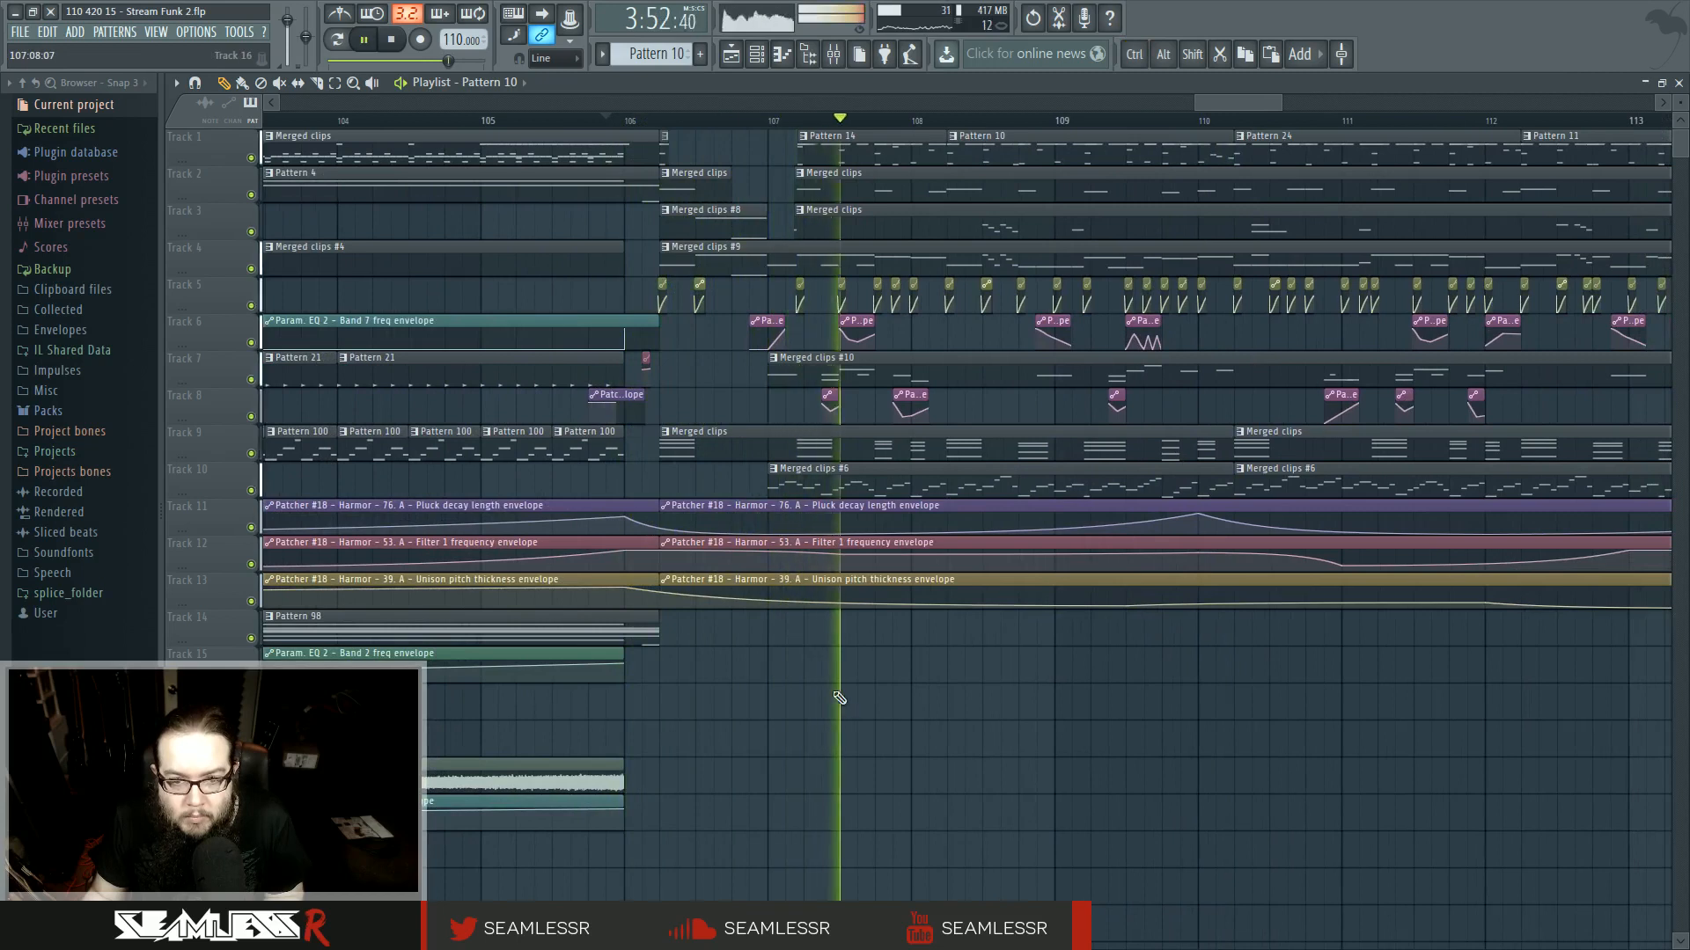
pyautogui.keyDown('ctrl'); pyautogui.scroll(3, 1074, 665); pyautogui.keyUp('ctrl')
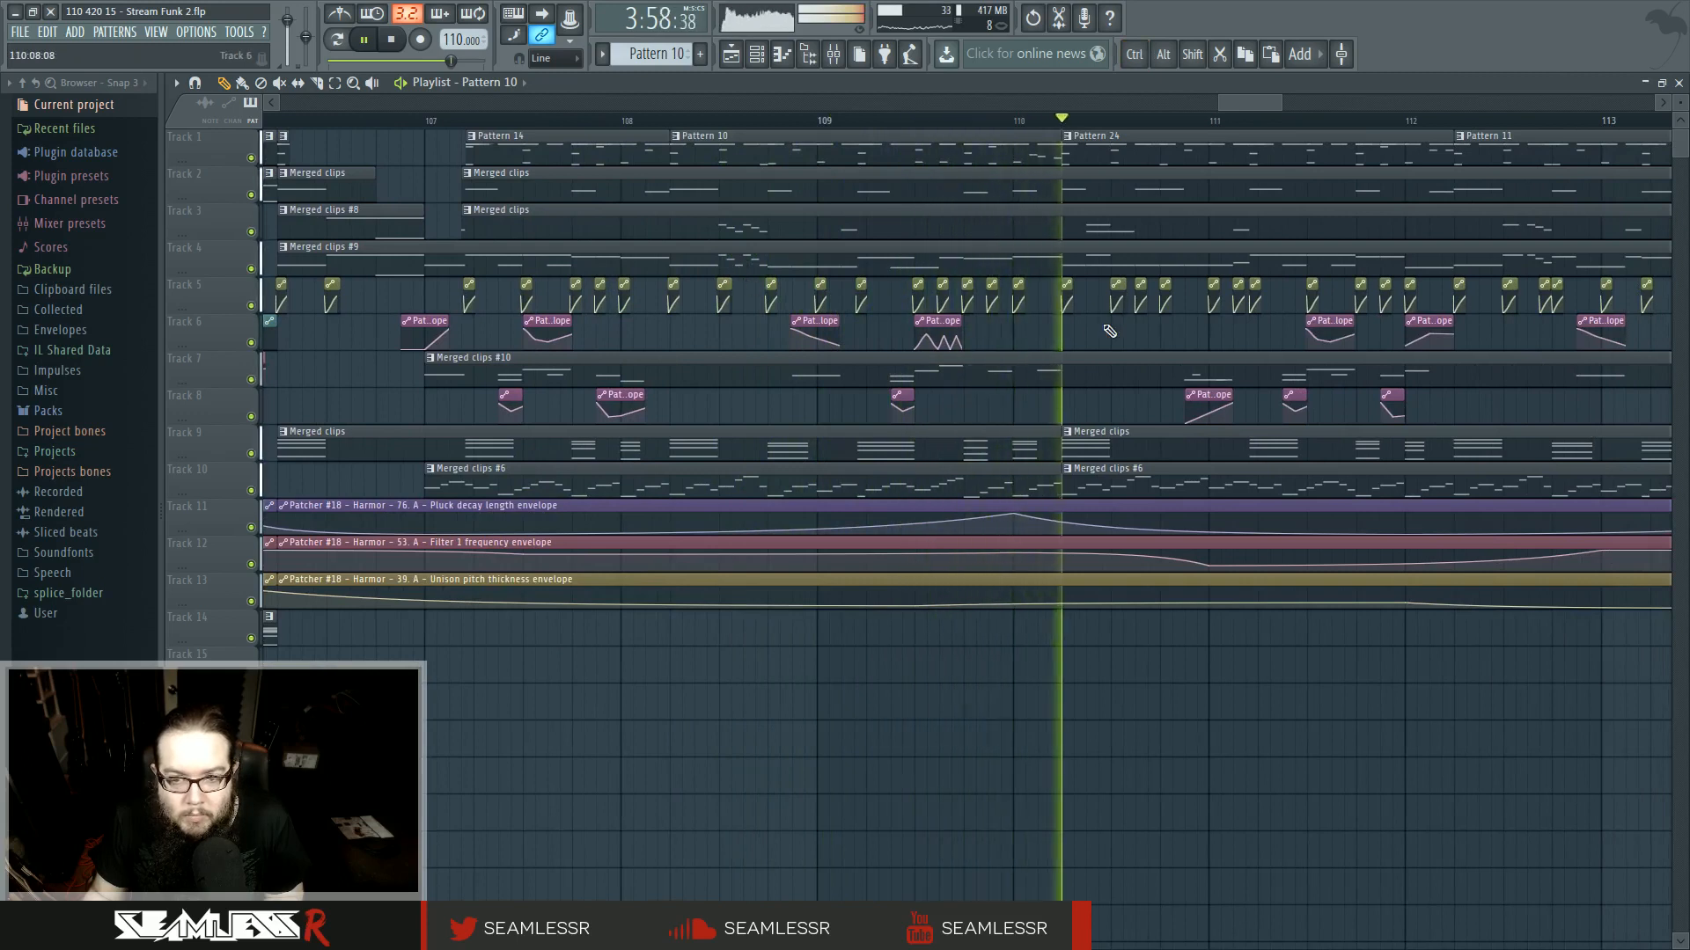
pyautogui.keyDown('ctrl'); pyautogui.scroll(2, 1109, 304); pyautogui.keyUp('ctrl')
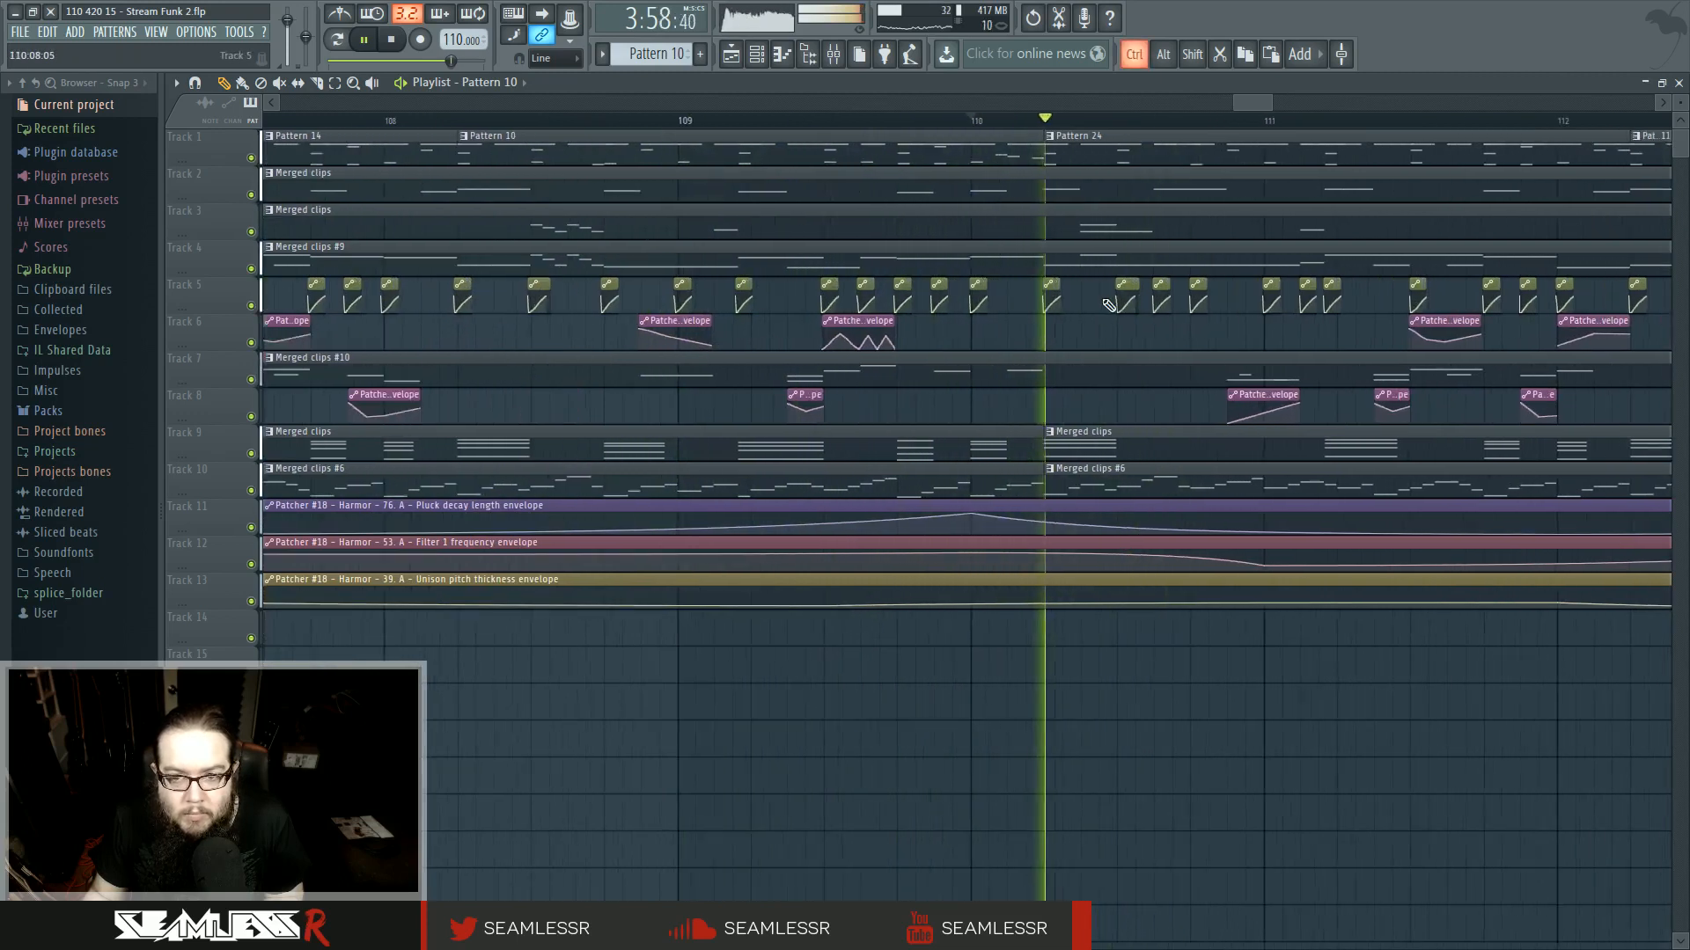
pyautogui.moveTo(1109, 305); pyautogui.dragTo(942, 361)
pyautogui.press('space')
pyautogui.press('space')
pyautogui.press('space')
pyautogui.press('space')
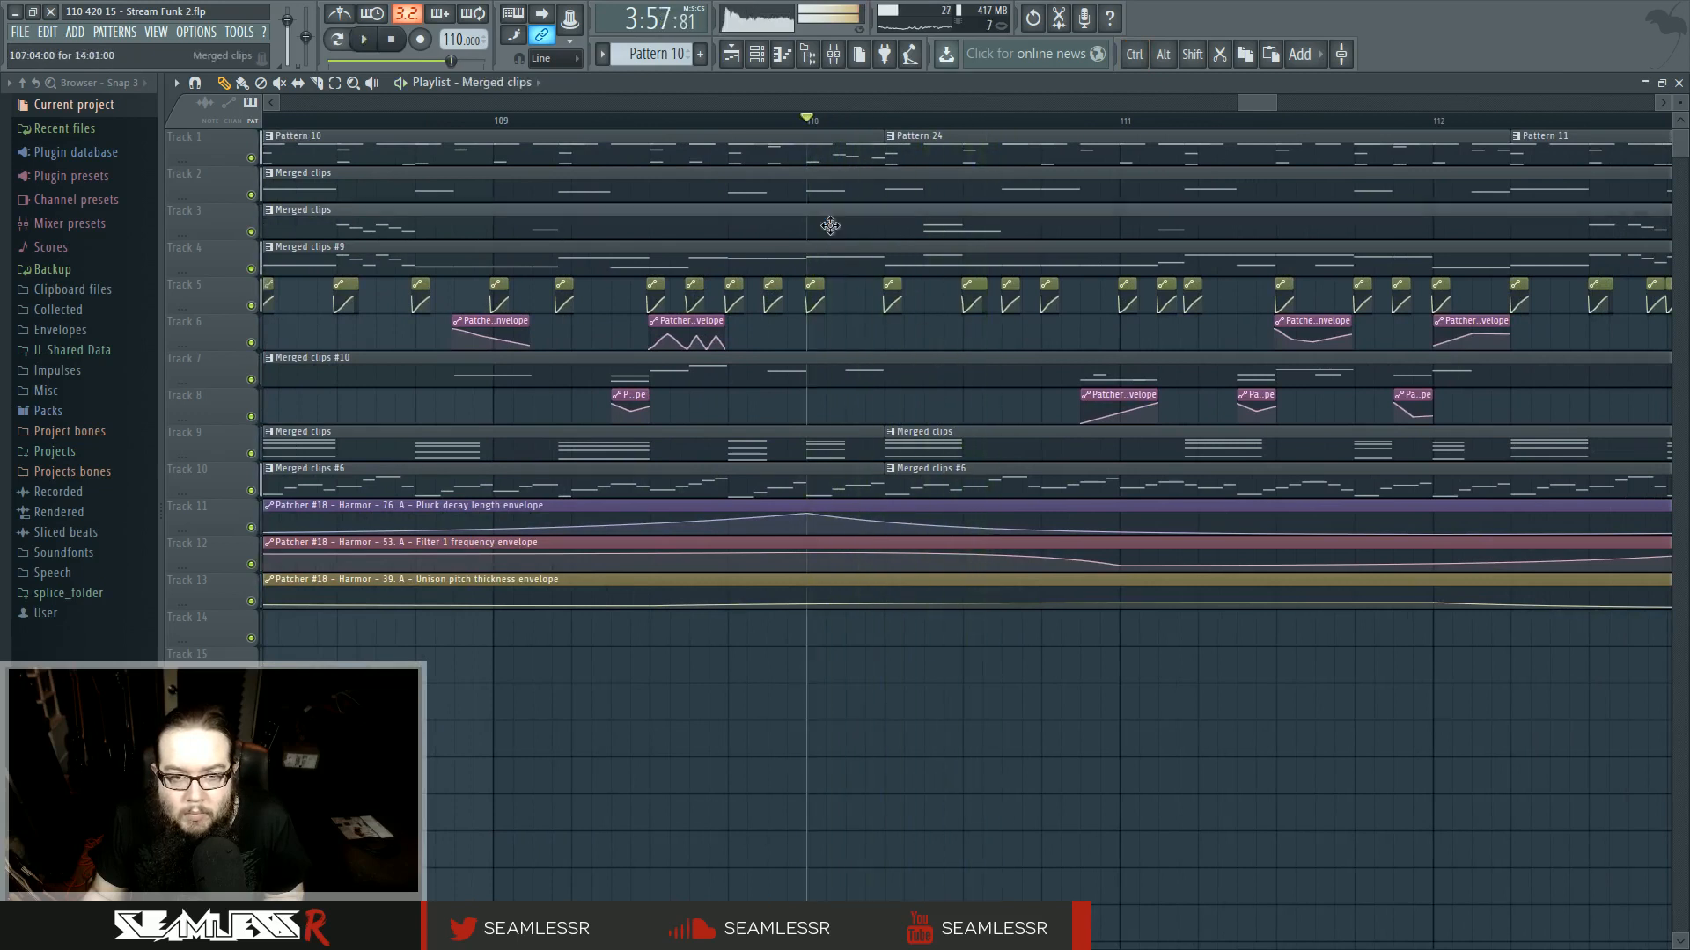
# - Review the track 4 and track 3 Merged clips patterns in the piano roll while playing back
pyautogui.doubleClick(860, 262)
pyautogui.press('space')
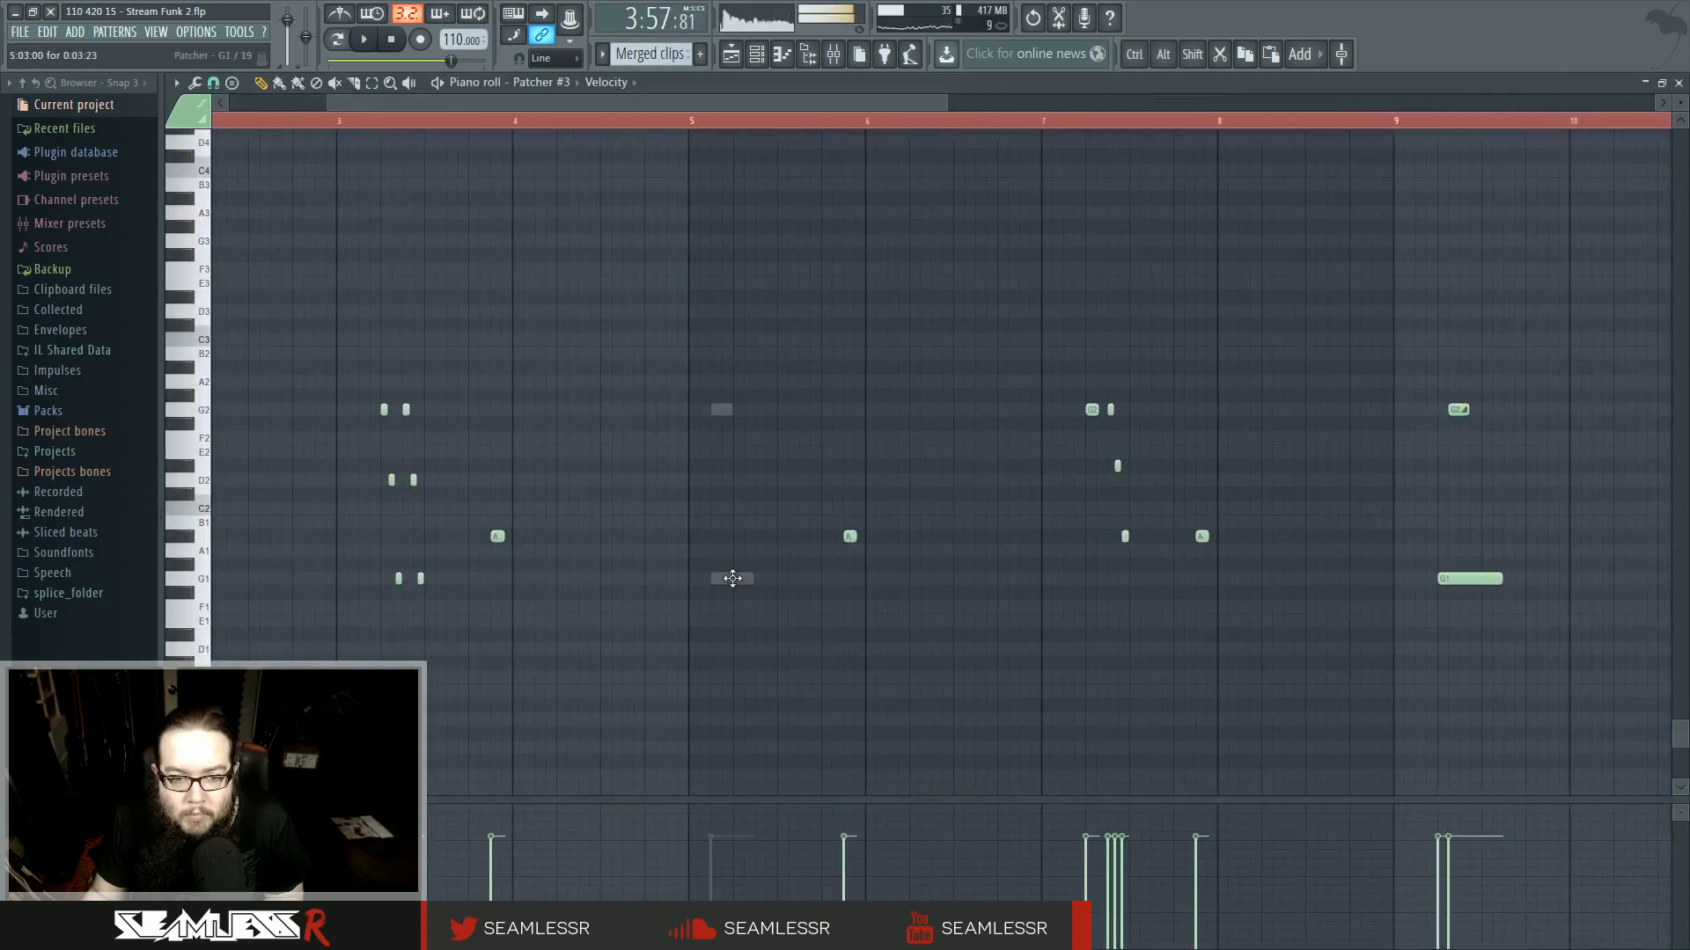
pyautogui.press('space')
pyautogui.rightClick(731, 578)
pyautogui.rightClick(732, 578)
pyautogui.moveTo(692, 391); pyautogui.dragTo(711, 333)
pyautogui.press('space')
pyautogui.press('space')
pyautogui.press('space')
pyautogui.click(732, 60)
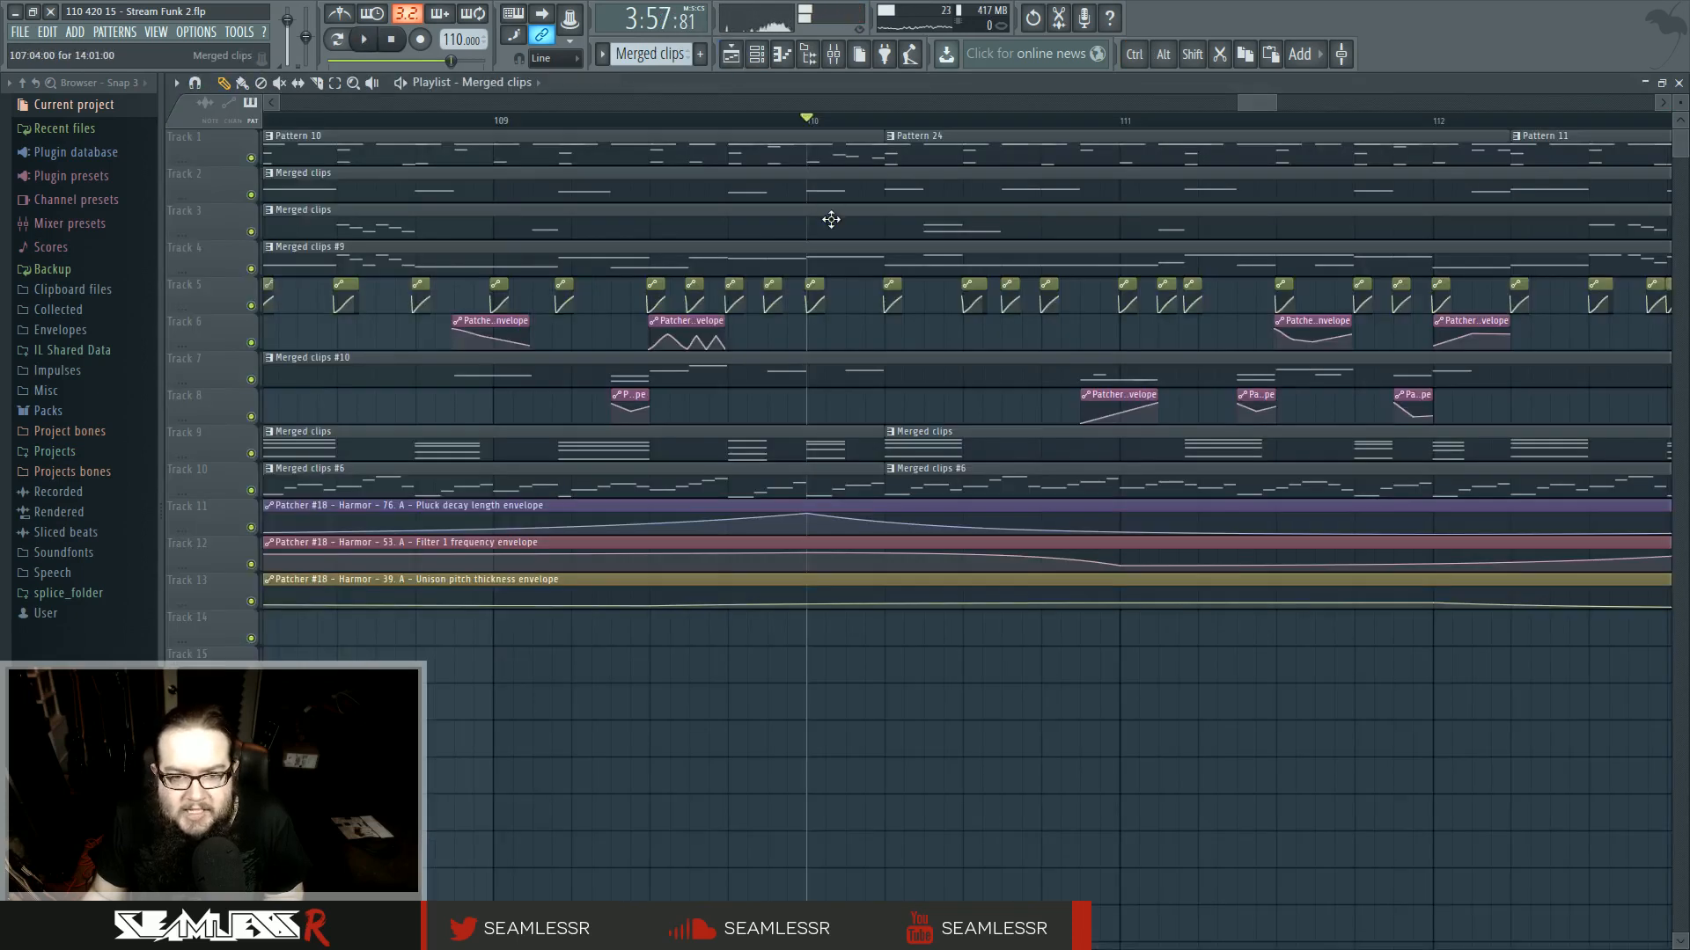
pyautogui.press('space')
pyautogui.press('space')
pyautogui.press('space')
pyautogui.press('space')
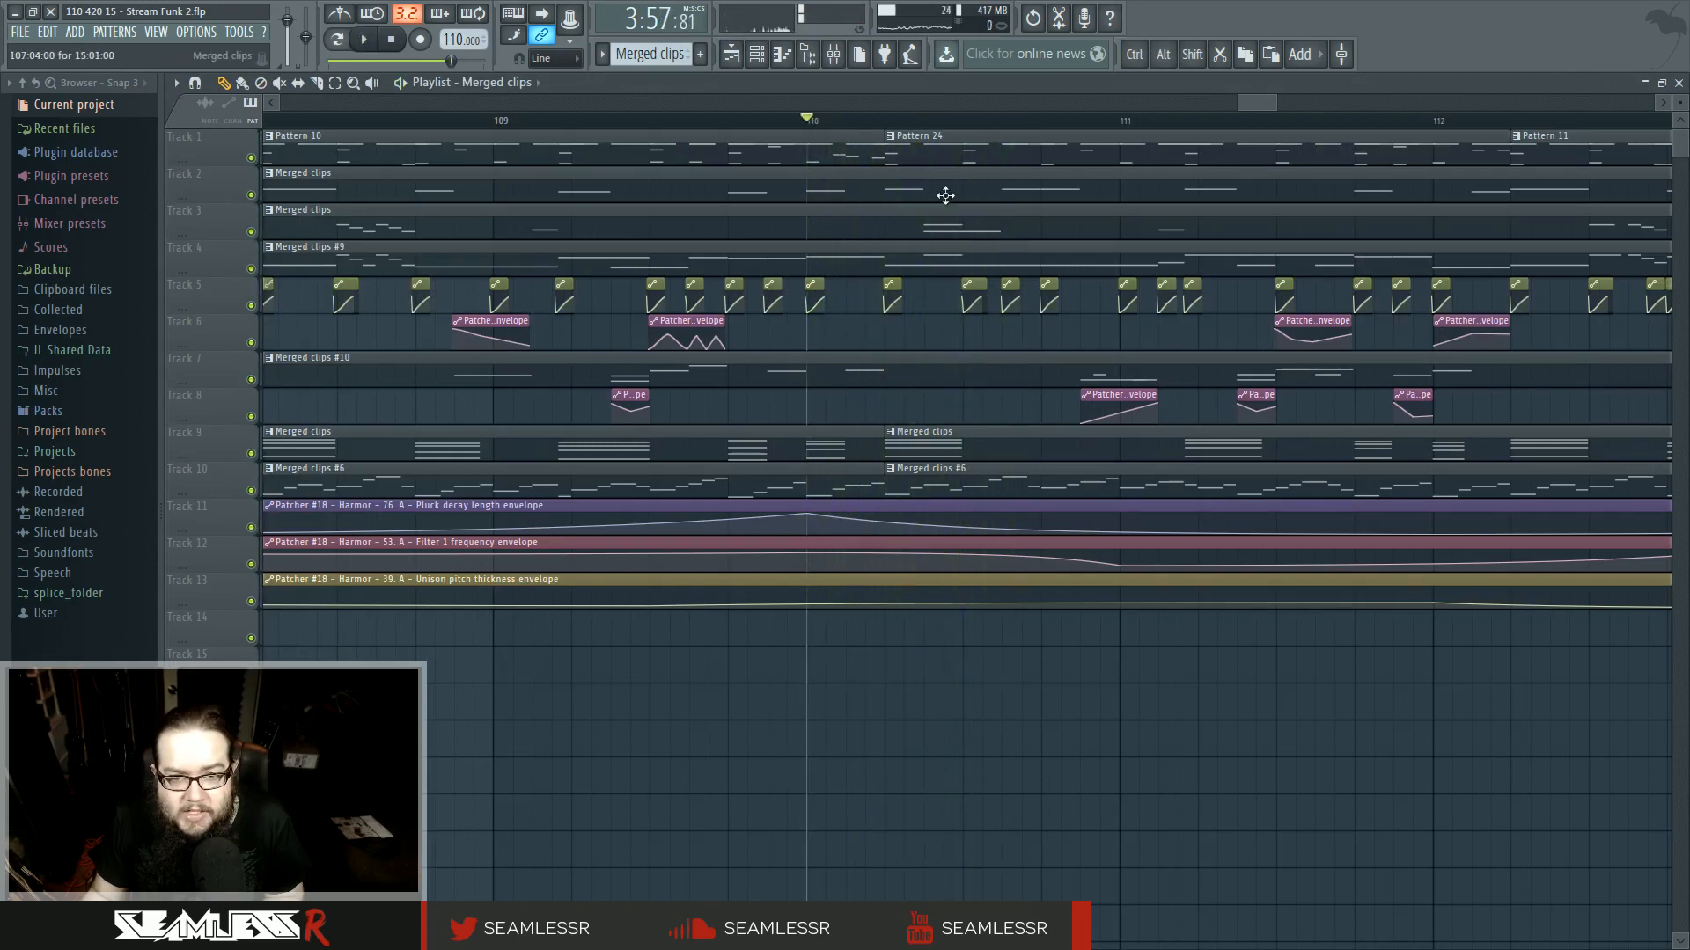
pyautogui.doubleClick(944, 224)
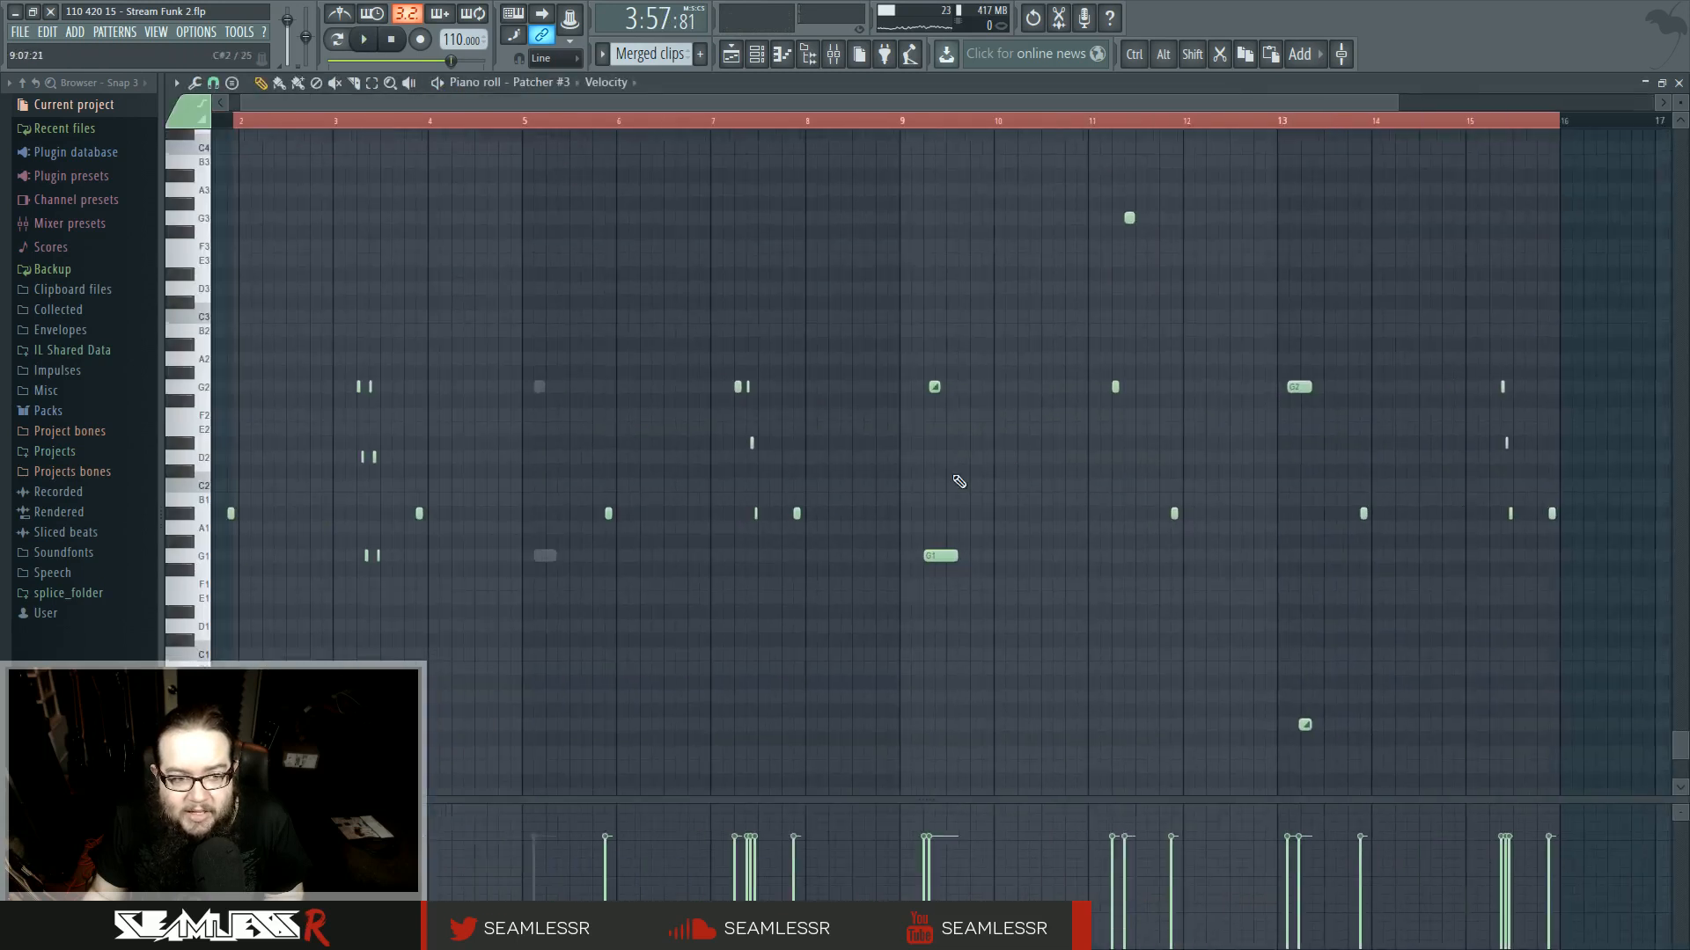
pyautogui.click(730, 54)
# - Audition the track 7 Merged clips #10 pattern in the piano roll, stepping through its channels' notes
pyautogui.doubleClick(814, 361)
pyautogui.moveTo(815, 361); pyautogui.dragTo(980, 593)
pyautogui.press('space')
pyautogui.press('space')
pyautogui.scroll(5, 535, 574)
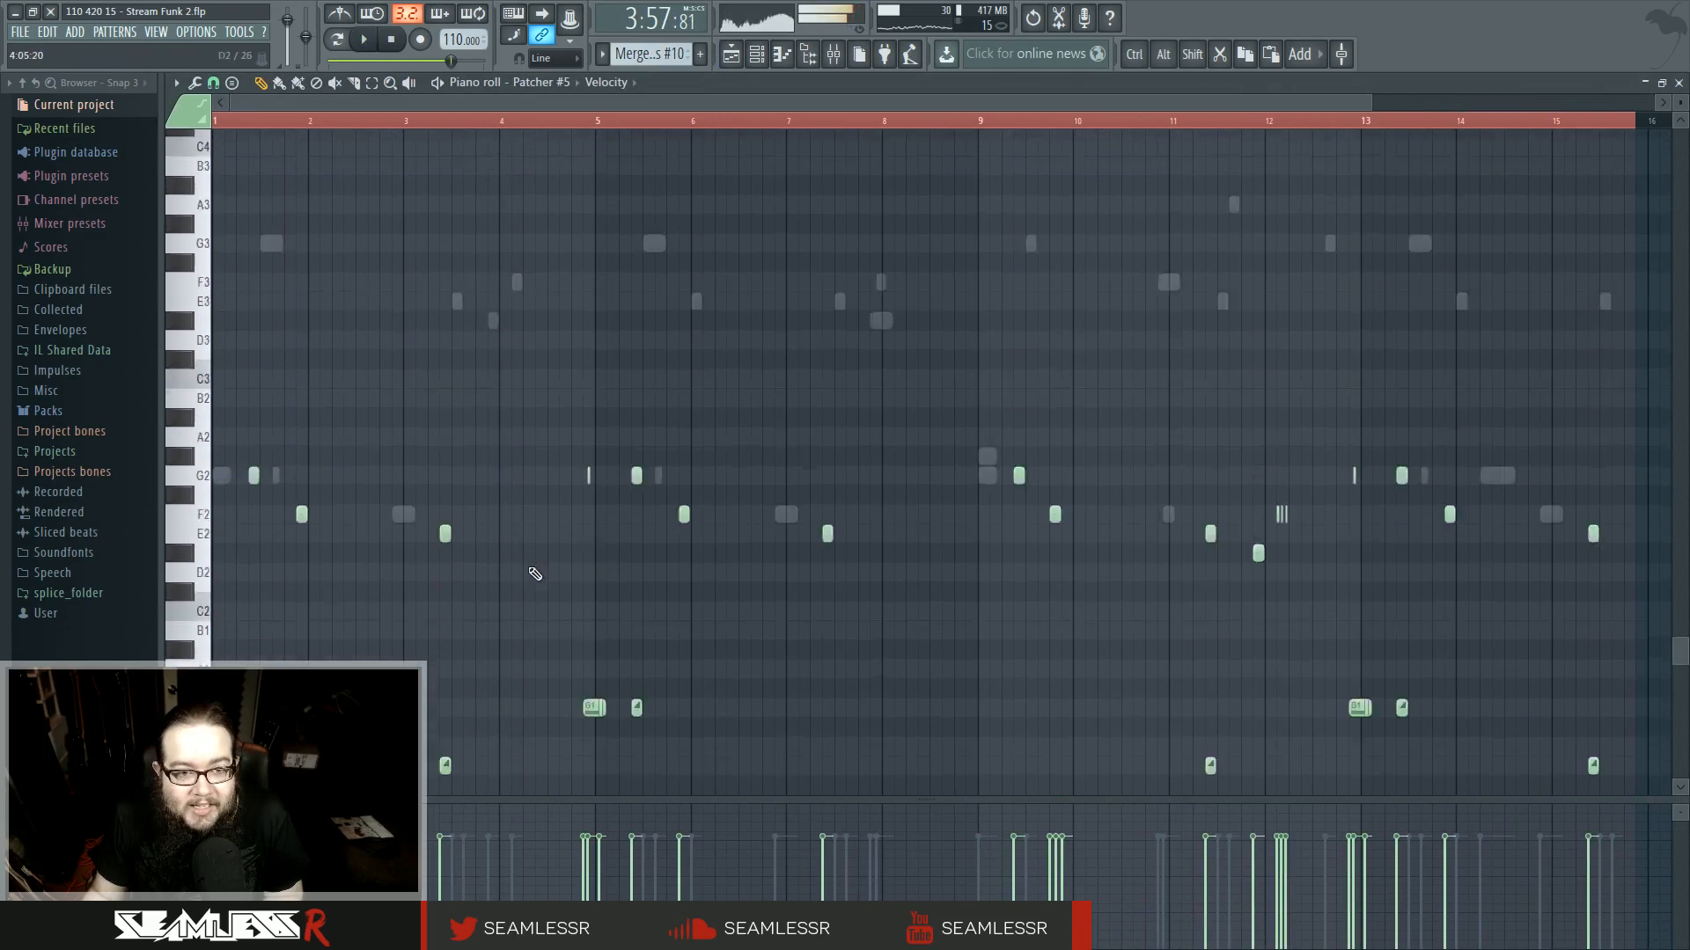
pyautogui.press('space')
pyautogui.press('space')
pyautogui.rightClick(515, 395)
pyautogui.press('space')
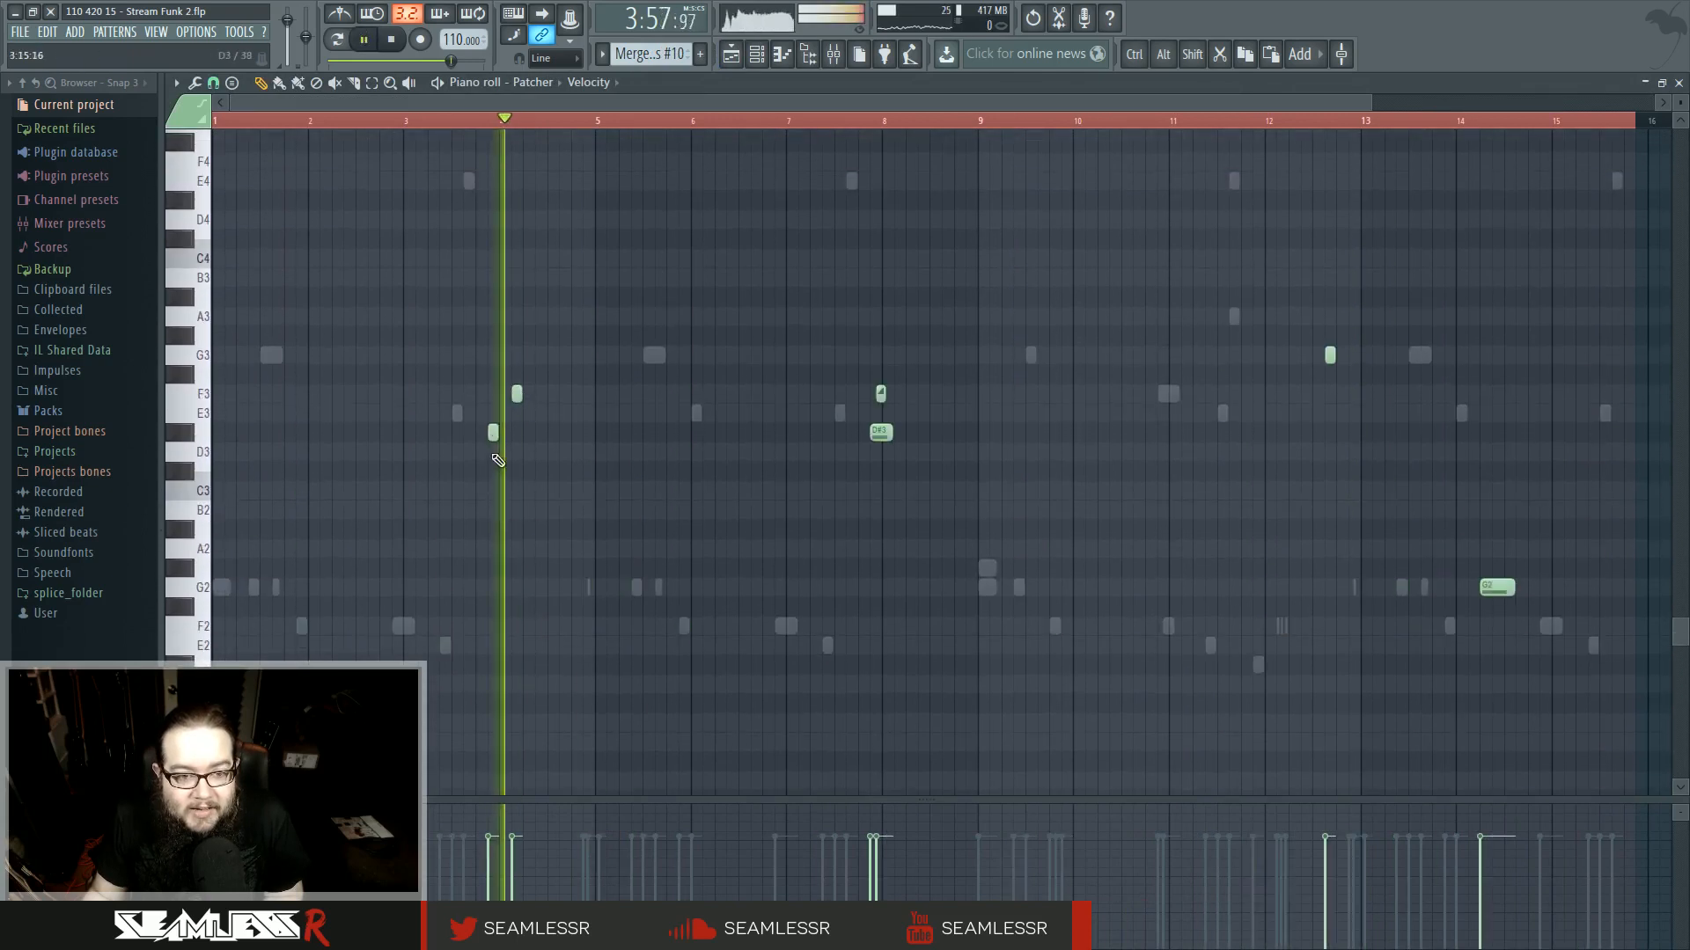
pyautogui.scroll(9, 528, 469)
# - Try transposing the F3 note up an octave while playing back the Merged clips #10 pattern
pyautogui.press('space')
pyautogui.press('space')
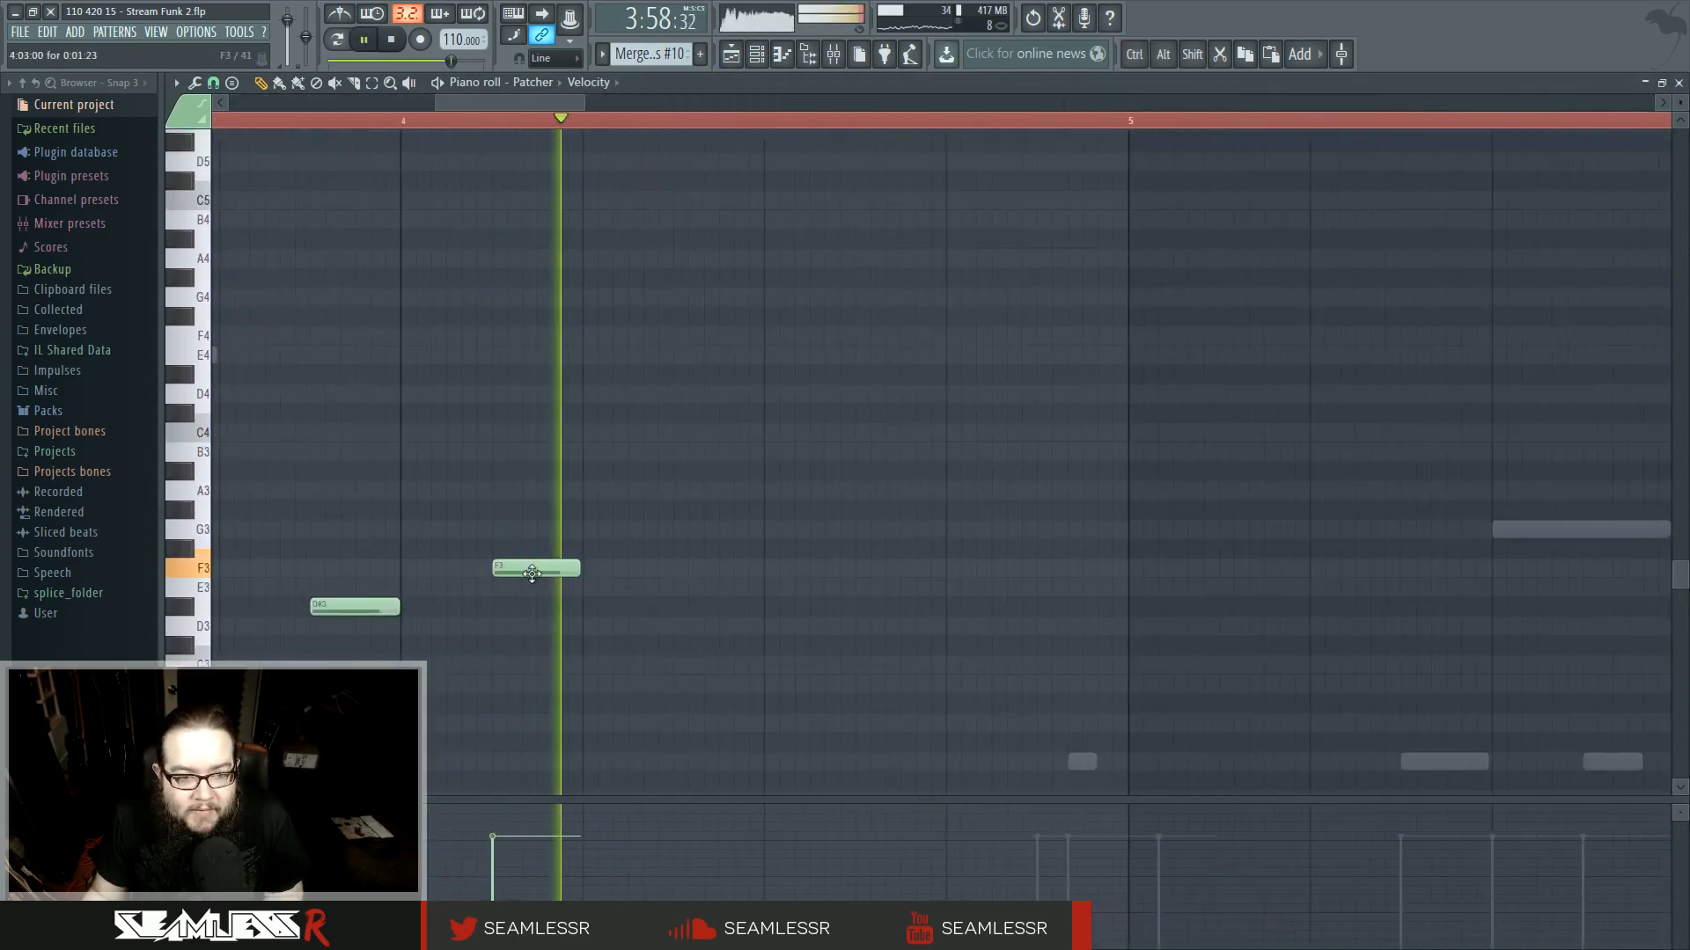
pyautogui.press('space')
pyautogui.moveTo(538, 567); pyautogui.dragTo(528, 335)
pyautogui.press('space')
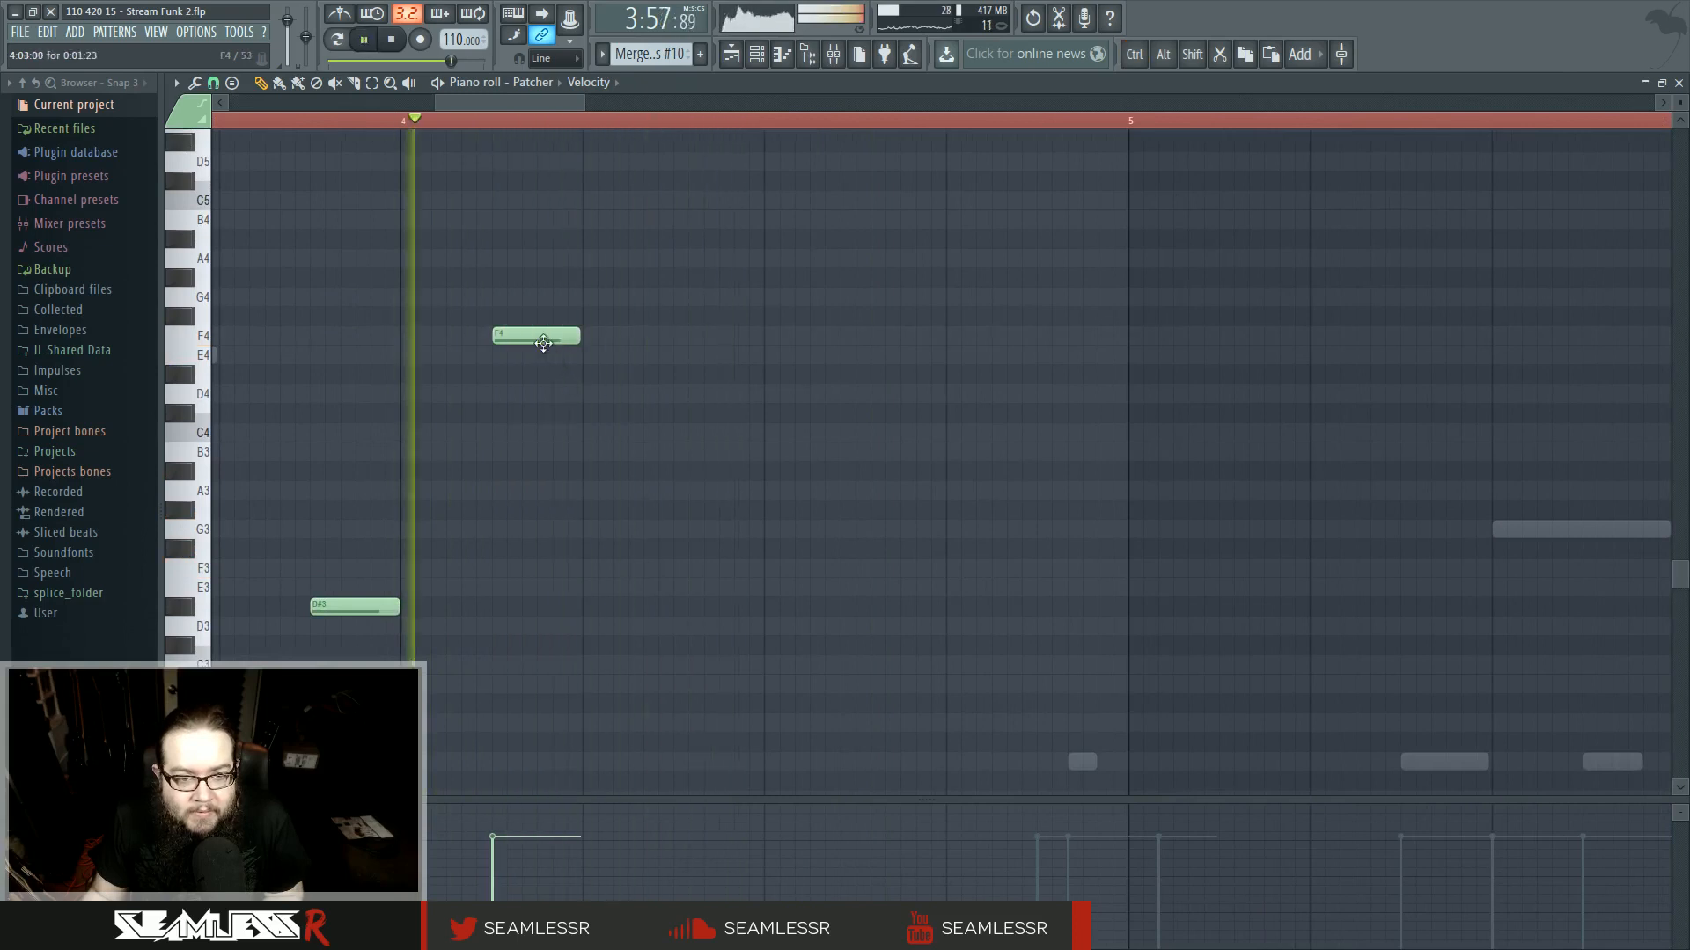
pyautogui.scroll(4, 528, 431)
pyautogui.press('space')
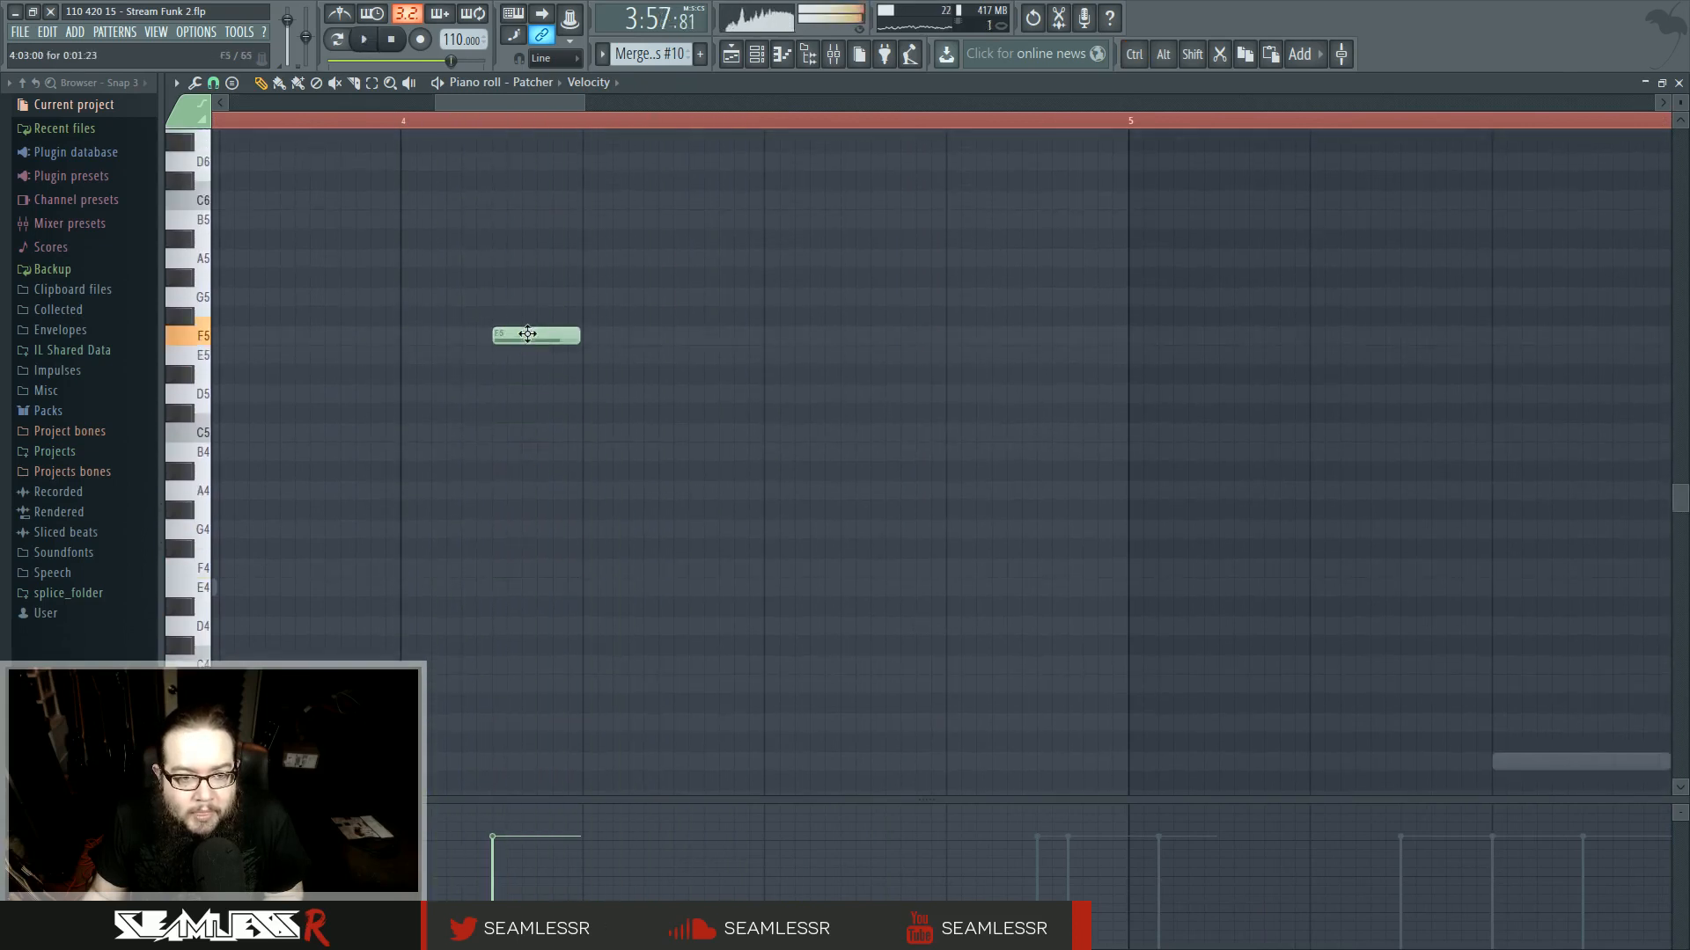
# - Add an F2 note an octave below the F3 note in the Merged clips #10 pattern
pyautogui.scroll(-2, 536, 302)
pyautogui.moveTo(519, 221); pyautogui.dragTo(519, 687)
pyautogui.scroll(-4, 528, 678)
pyautogui.click(518, 684)
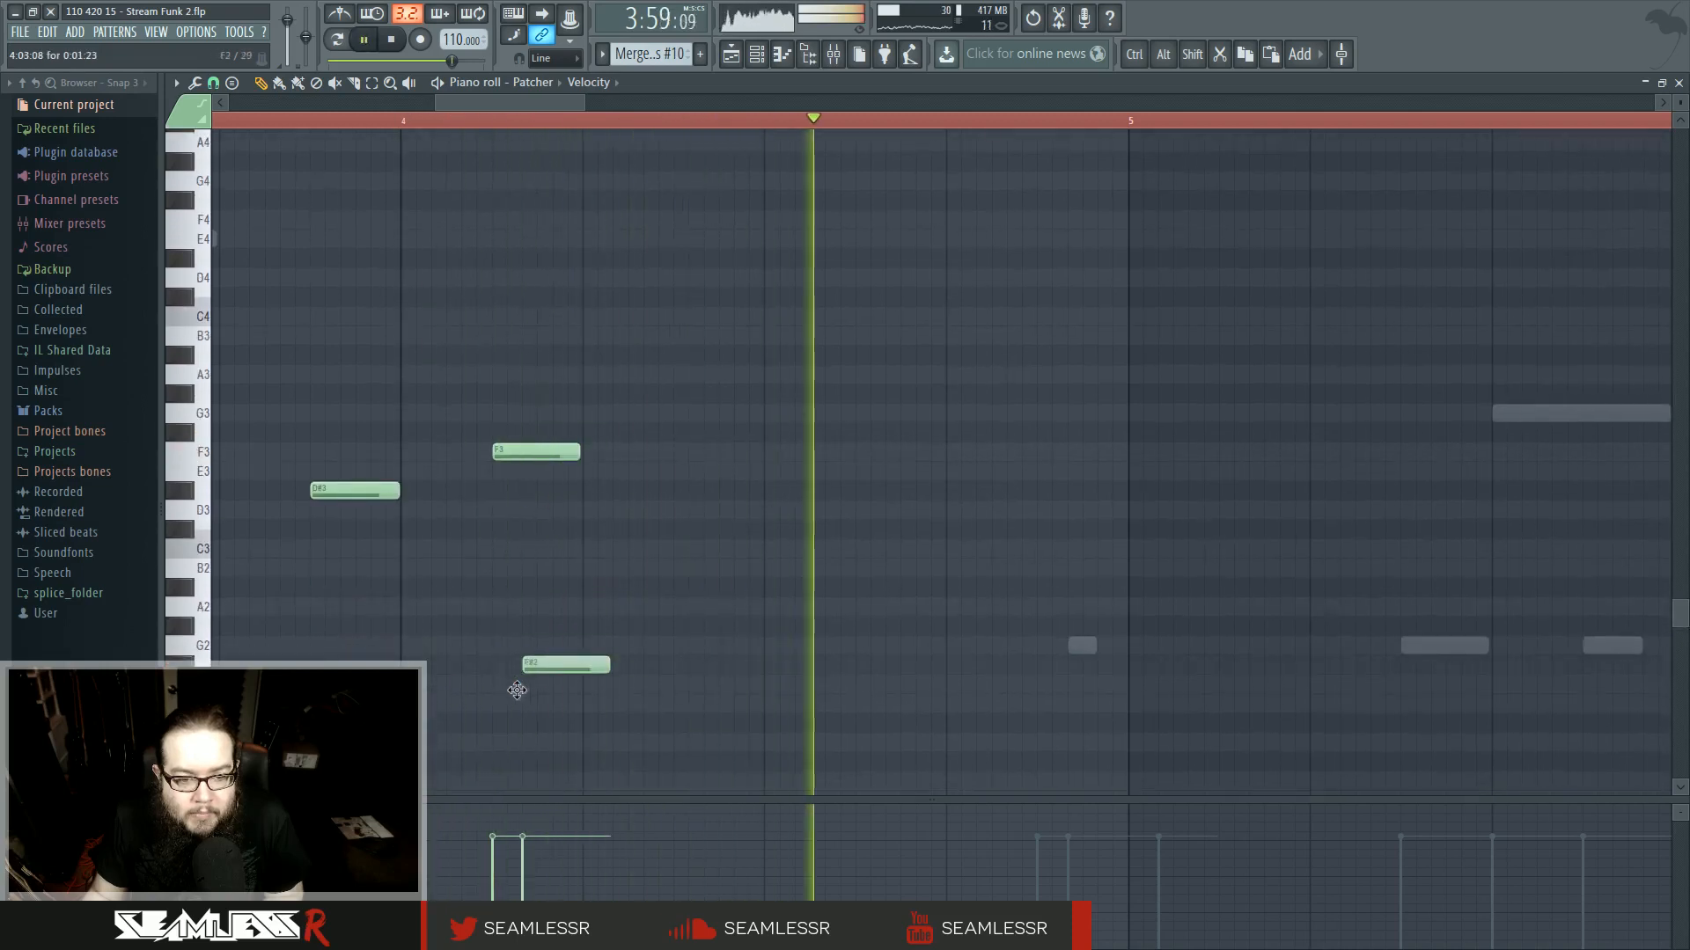
pyautogui.press('space')
pyautogui.press('space')
pyautogui.moveTo(526, 684); pyautogui.dragTo(525, 447)
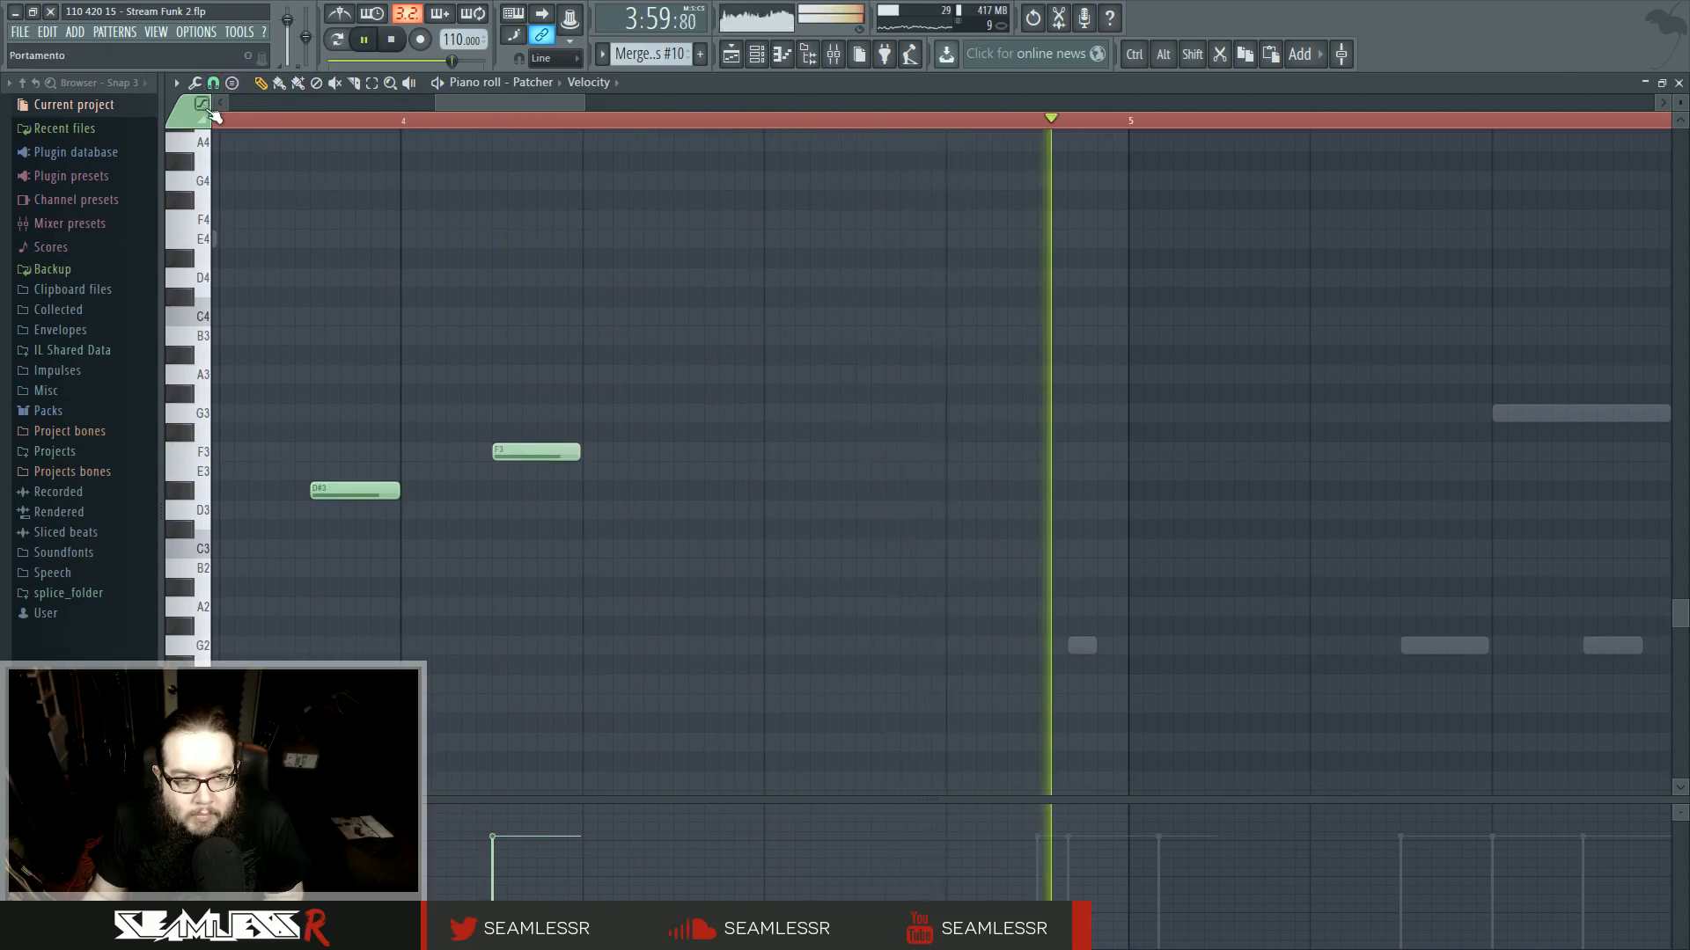
pyautogui.click(506, 684)
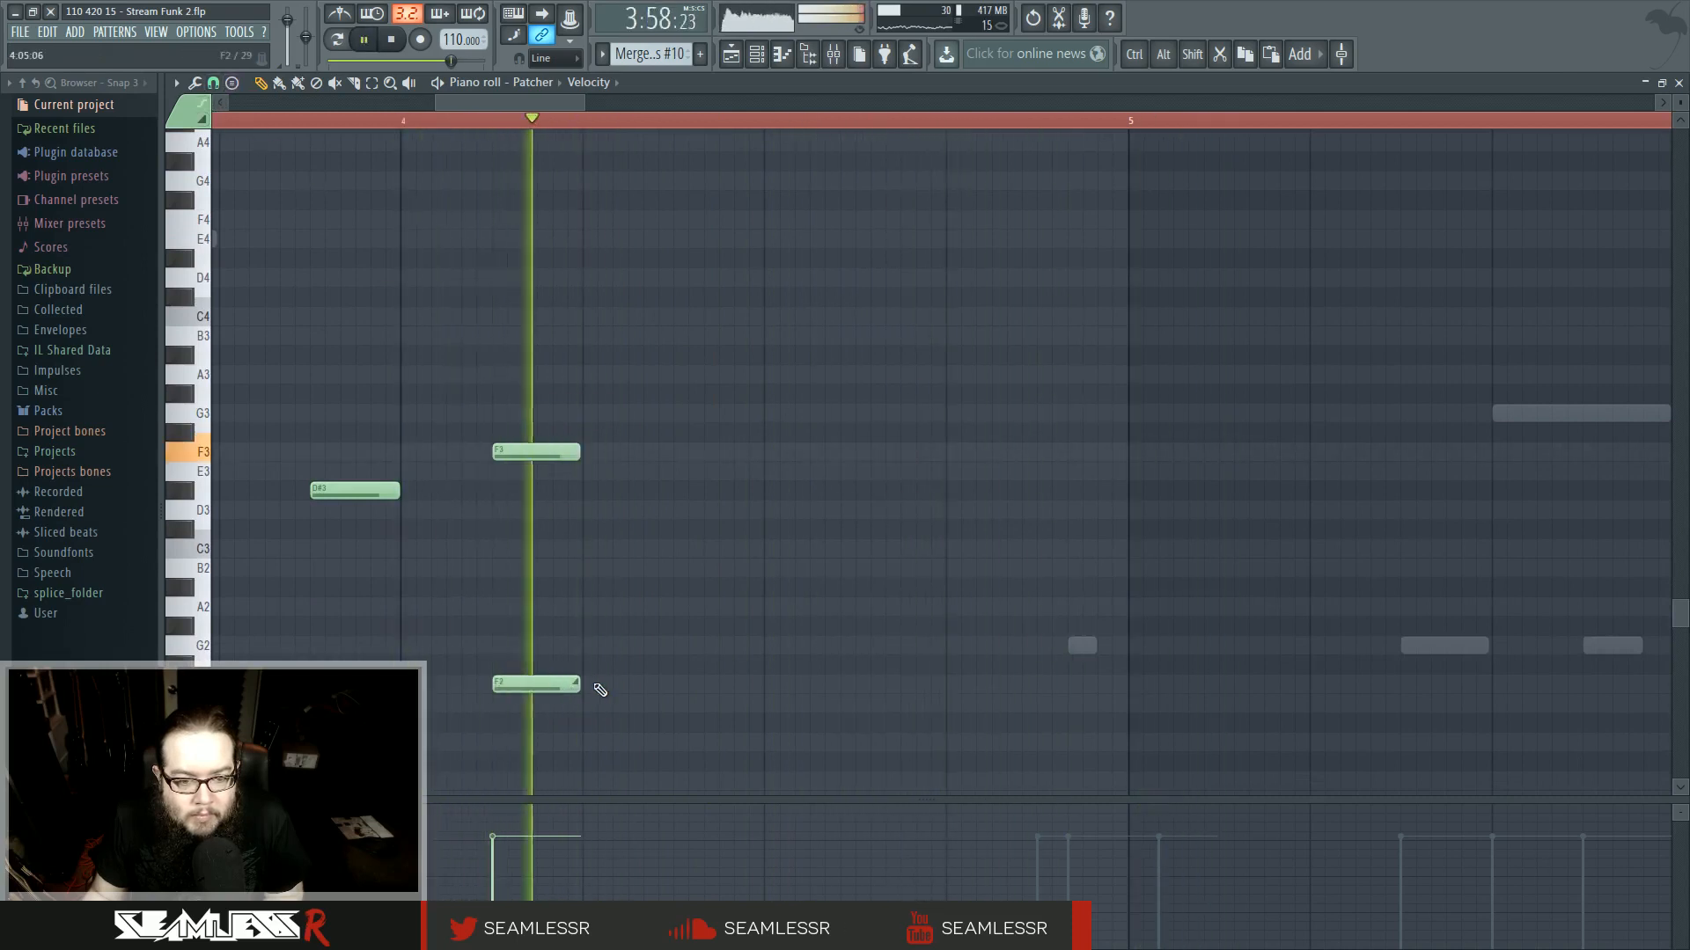
# - Open the track 3 Merged clips pattern at bar 110 in the piano roll and shorten its G2 note
pyautogui.press('F5')
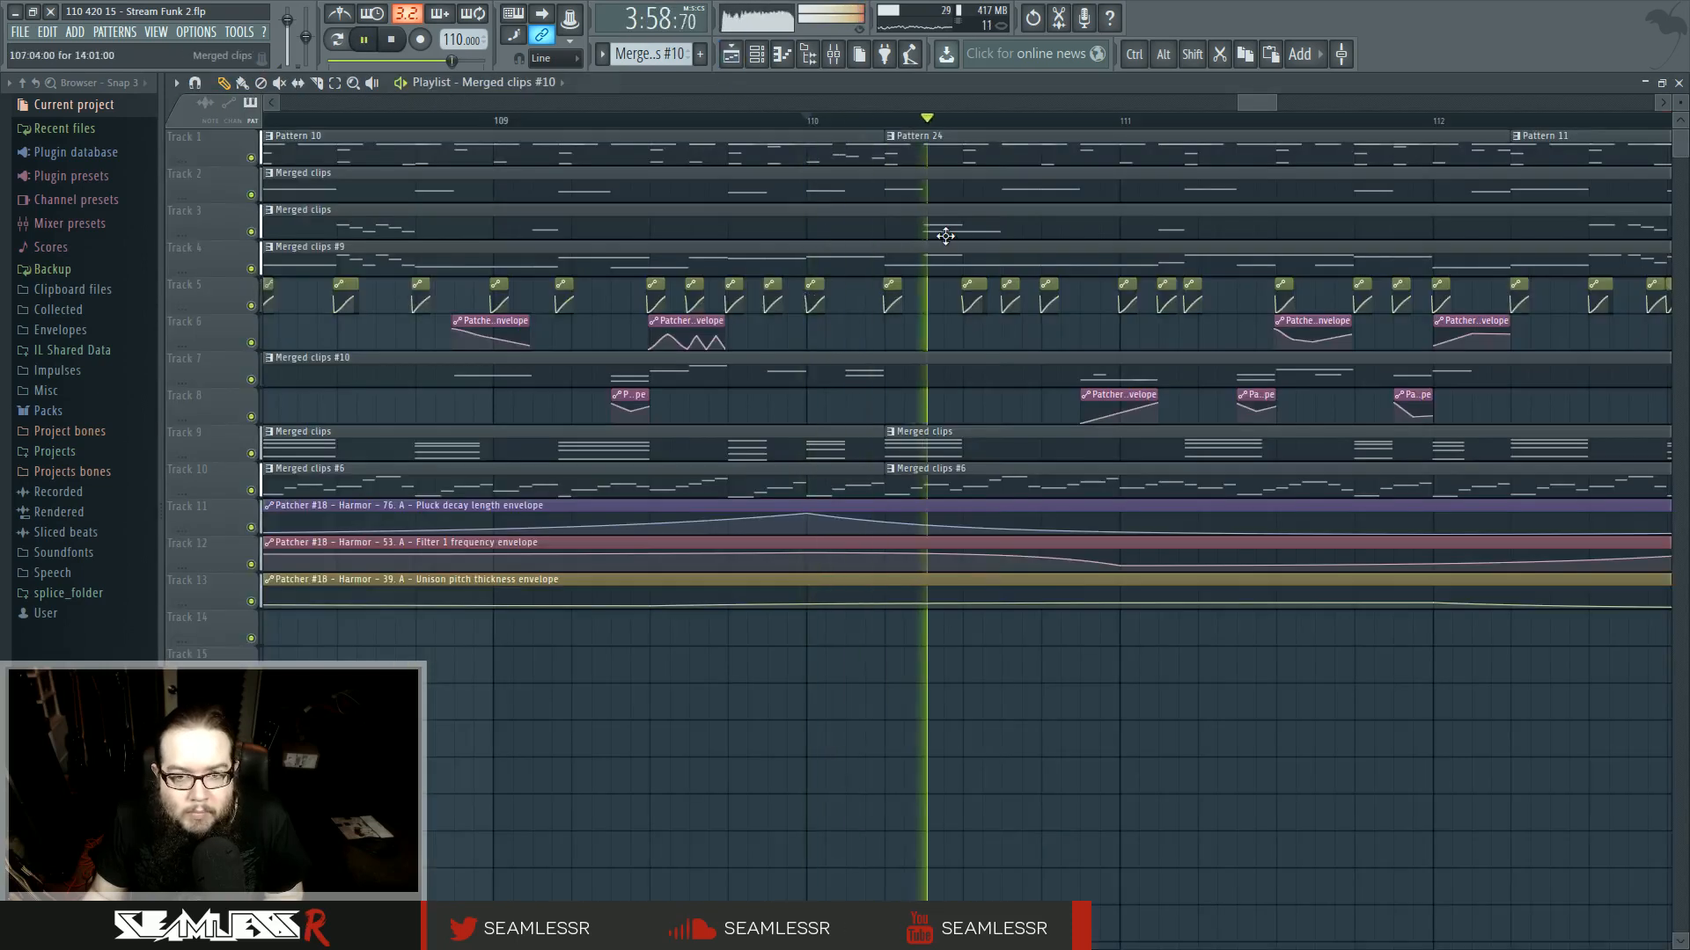
pyautogui.scroll(-5, 897, 330)
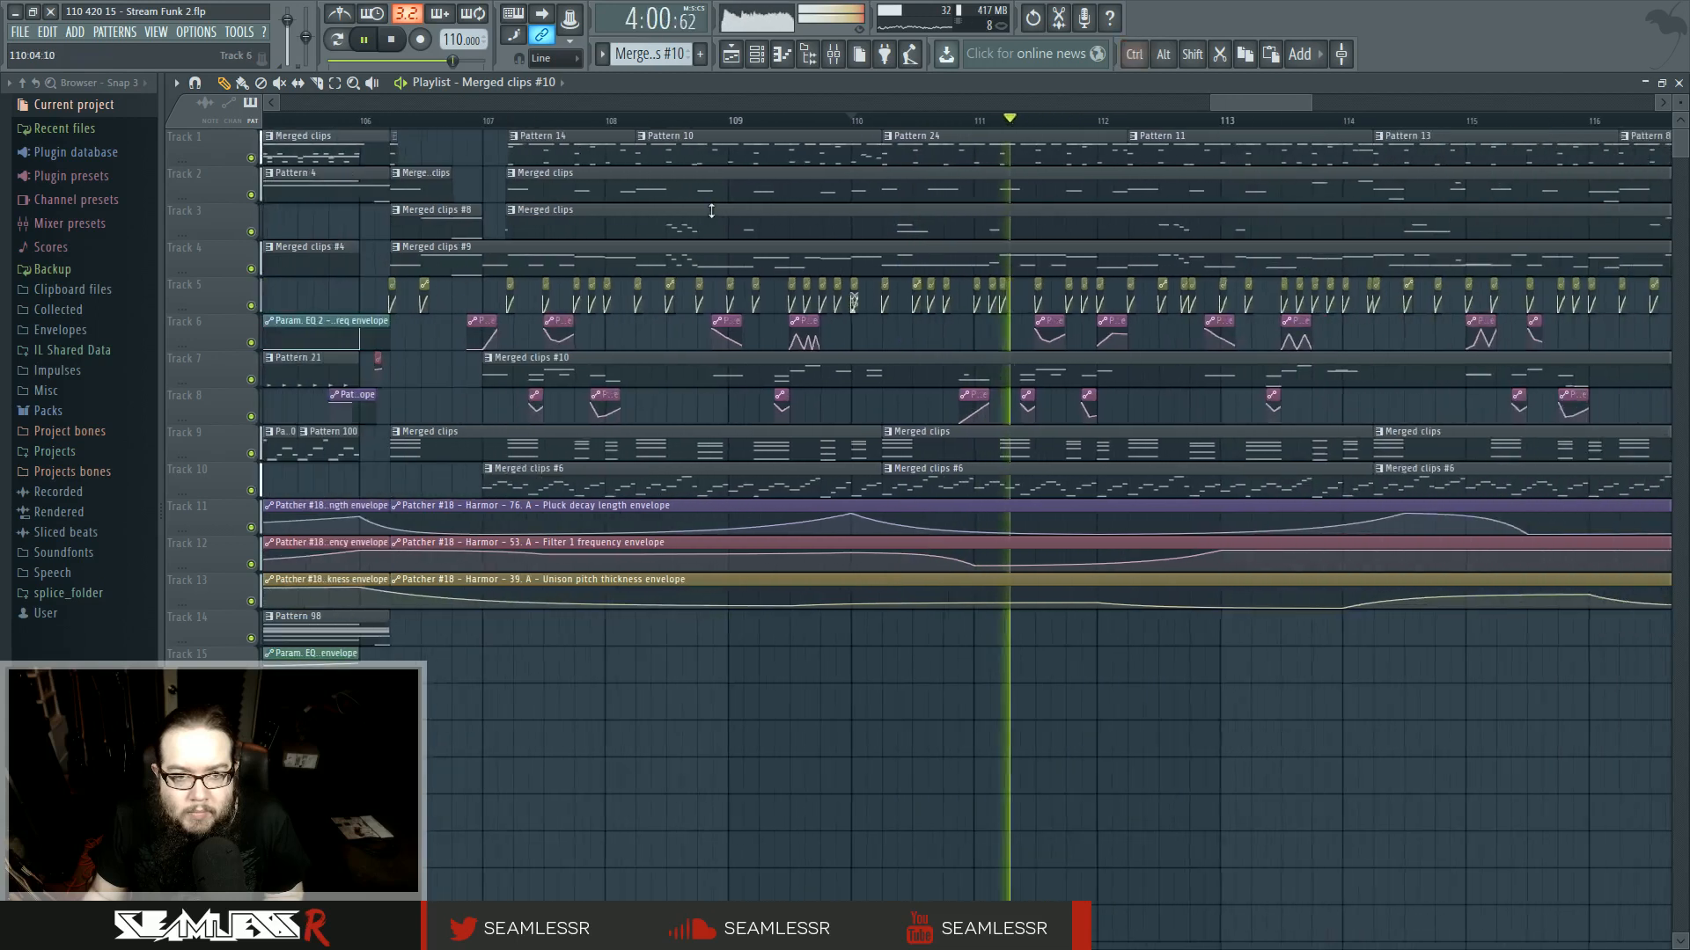
pyautogui.moveTo(979, 709)
pyautogui.mouseDown()
pyautogui.moveTo(1026, 714)
pyautogui.moveTo(1003, 721)
pyautogui.mouseUp()
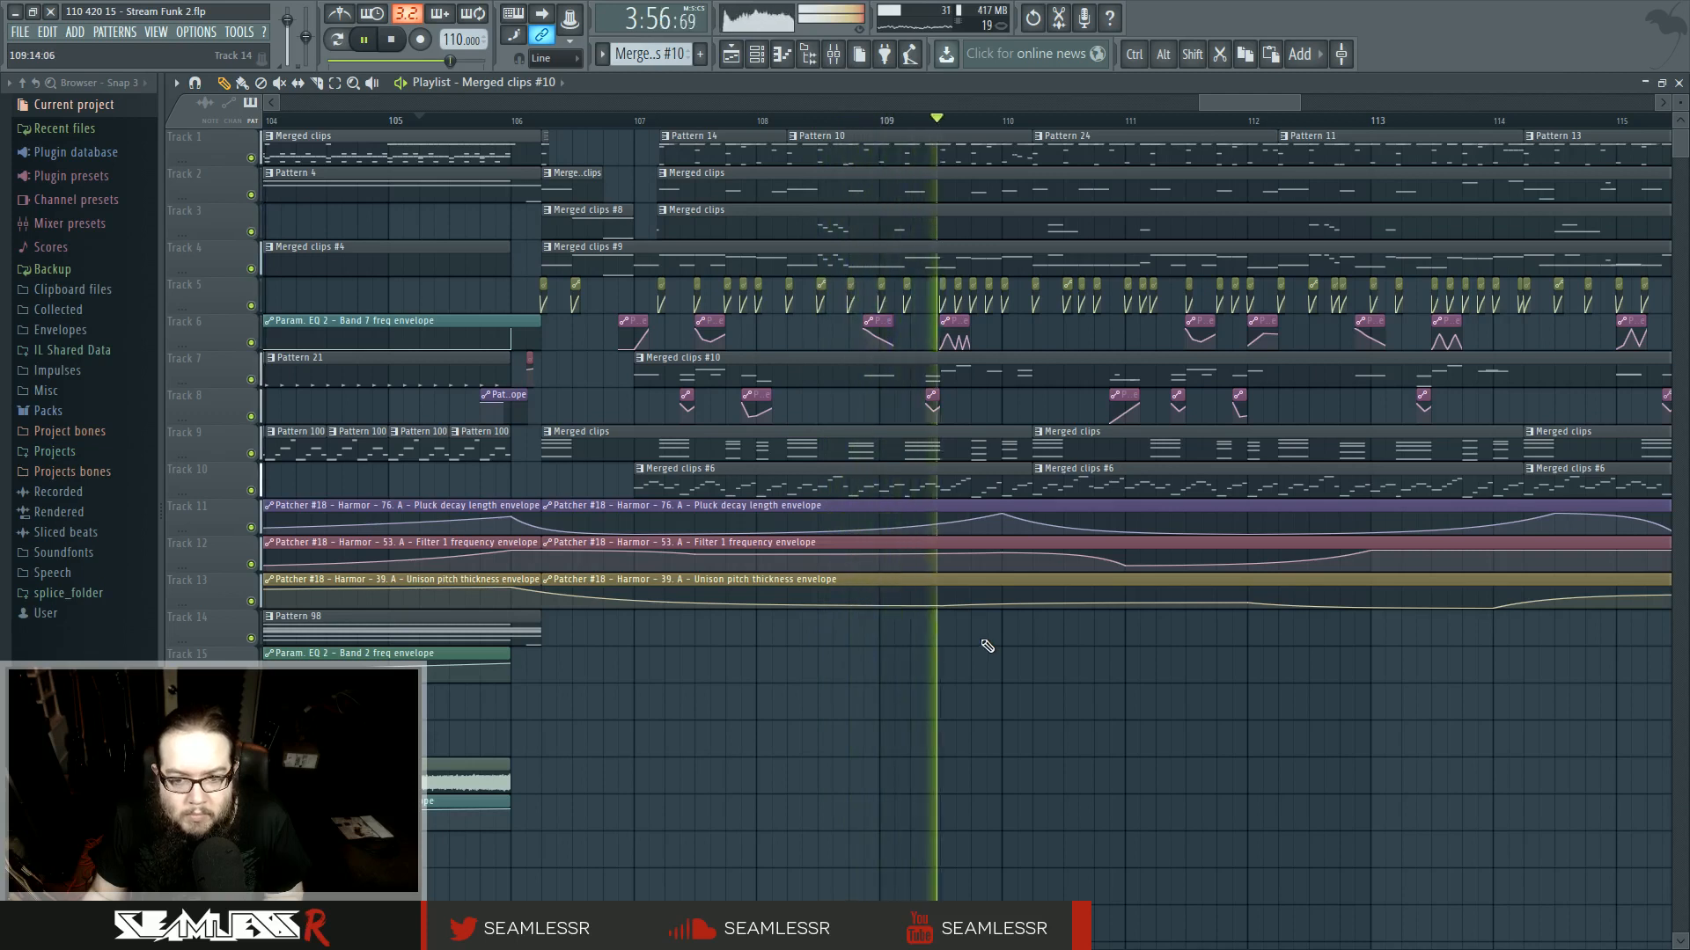
pyautogui.moveTo(989, 647); pyautogui.dragTo(735, 630)
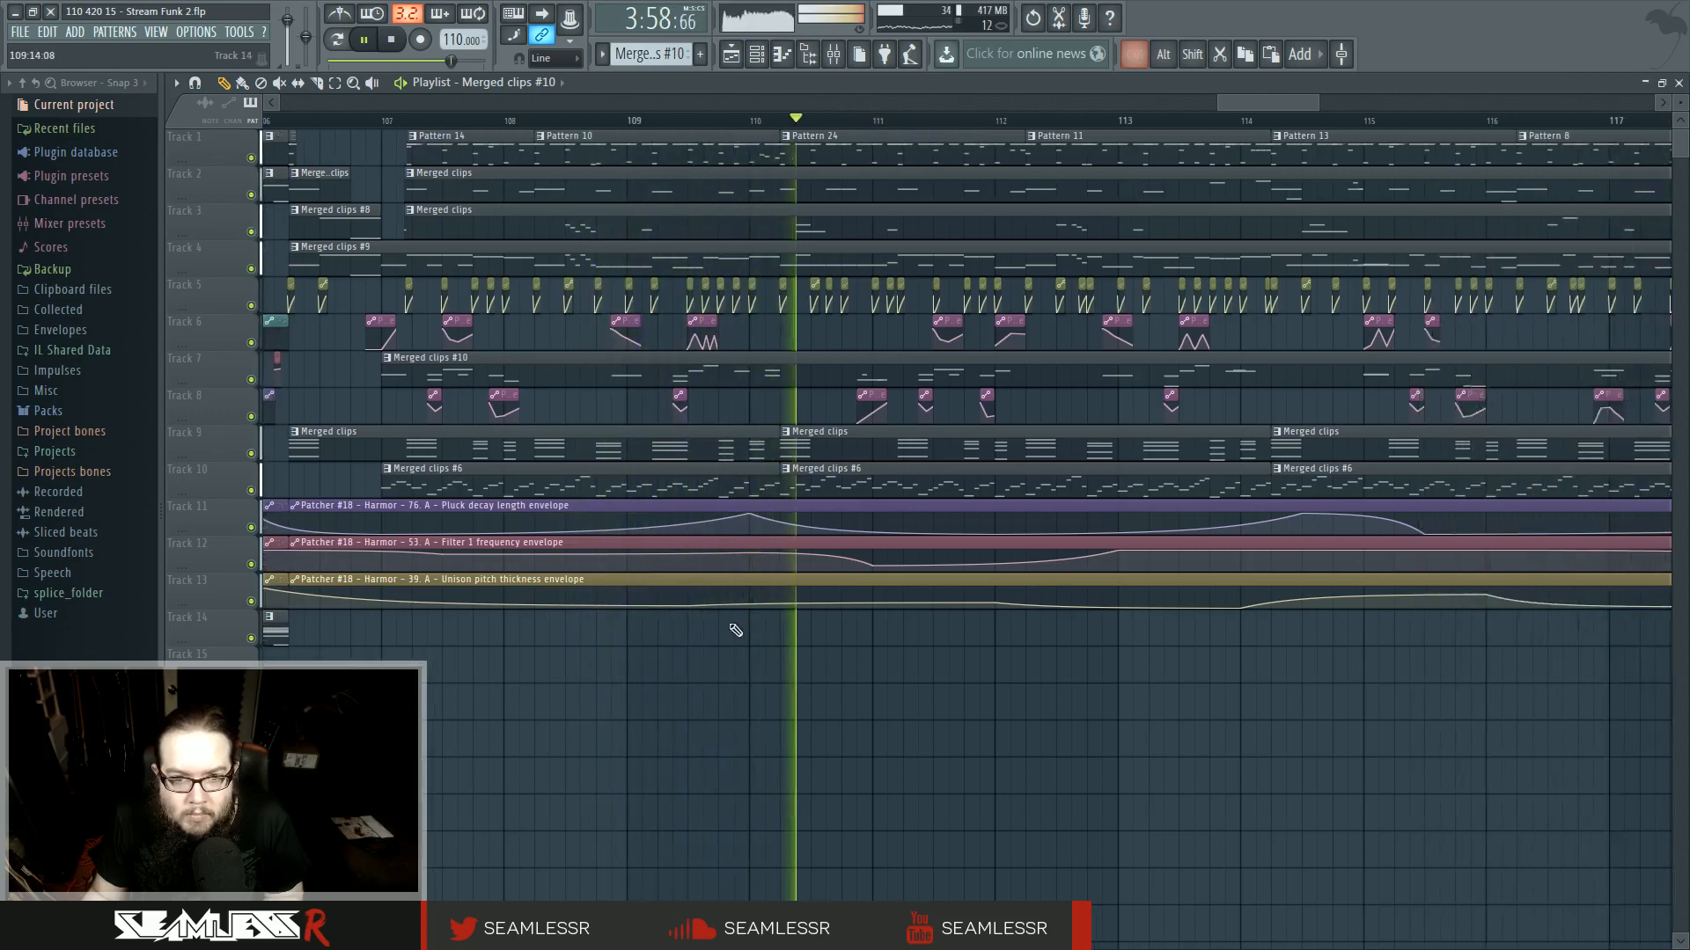
pyautogui.click(734, 120)
pyautogui.scroll(1, 789, 261)
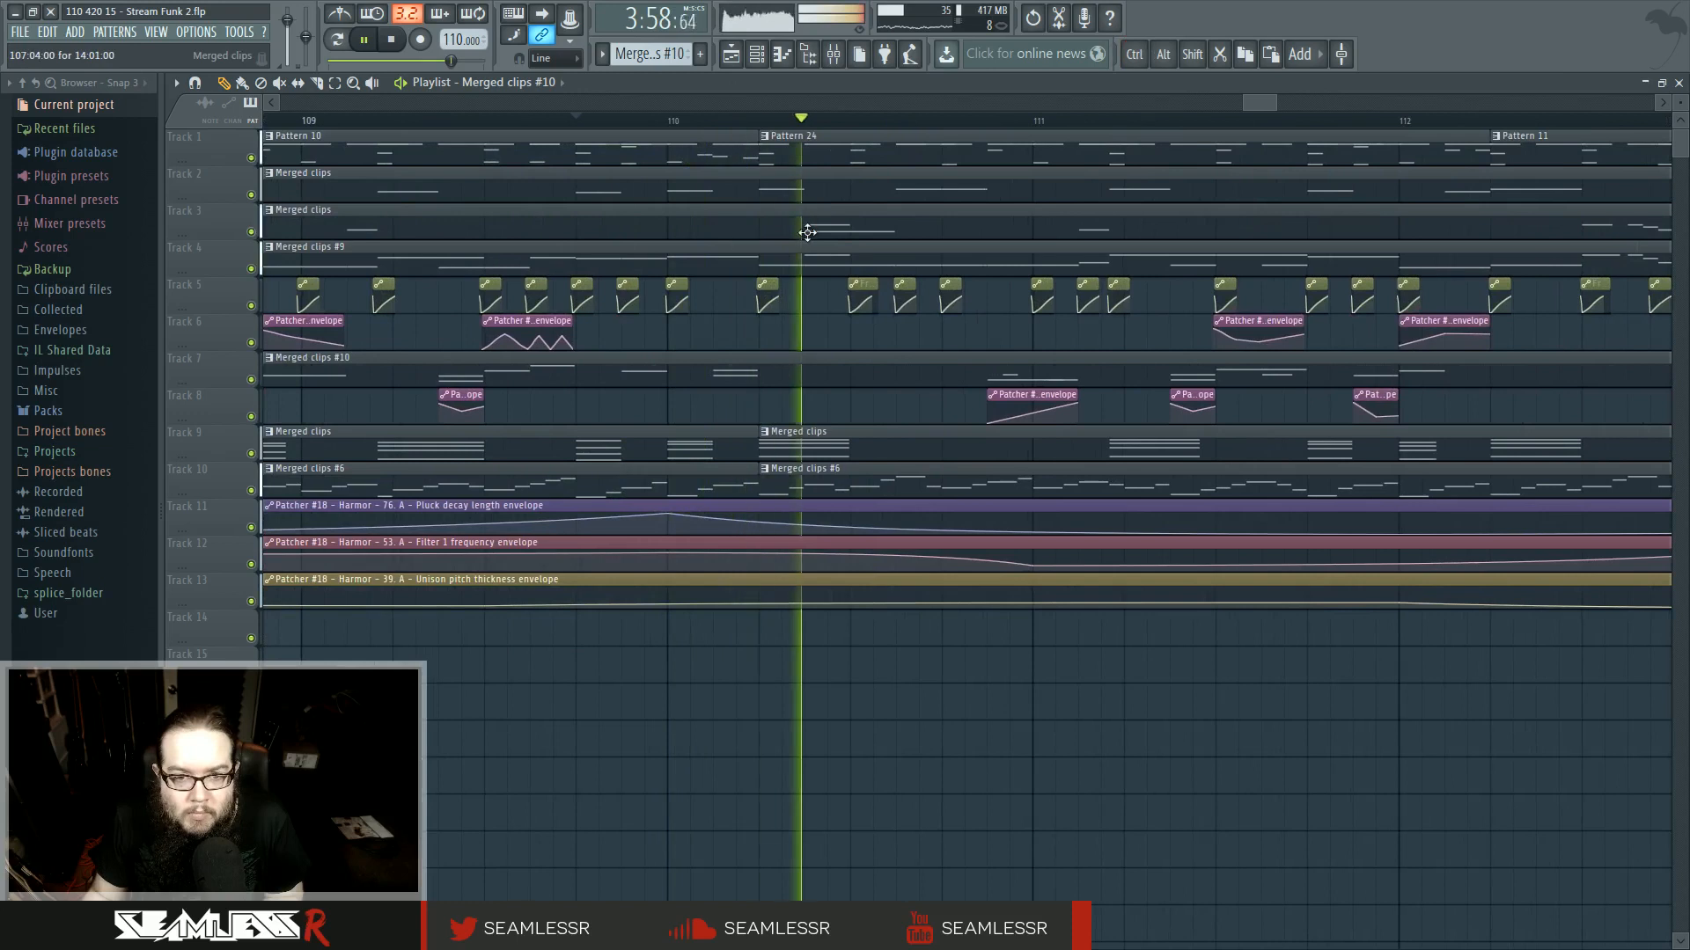
pyautogui.doubleClick(780, 214)
pyautogui.scroll(3, 850, 467)
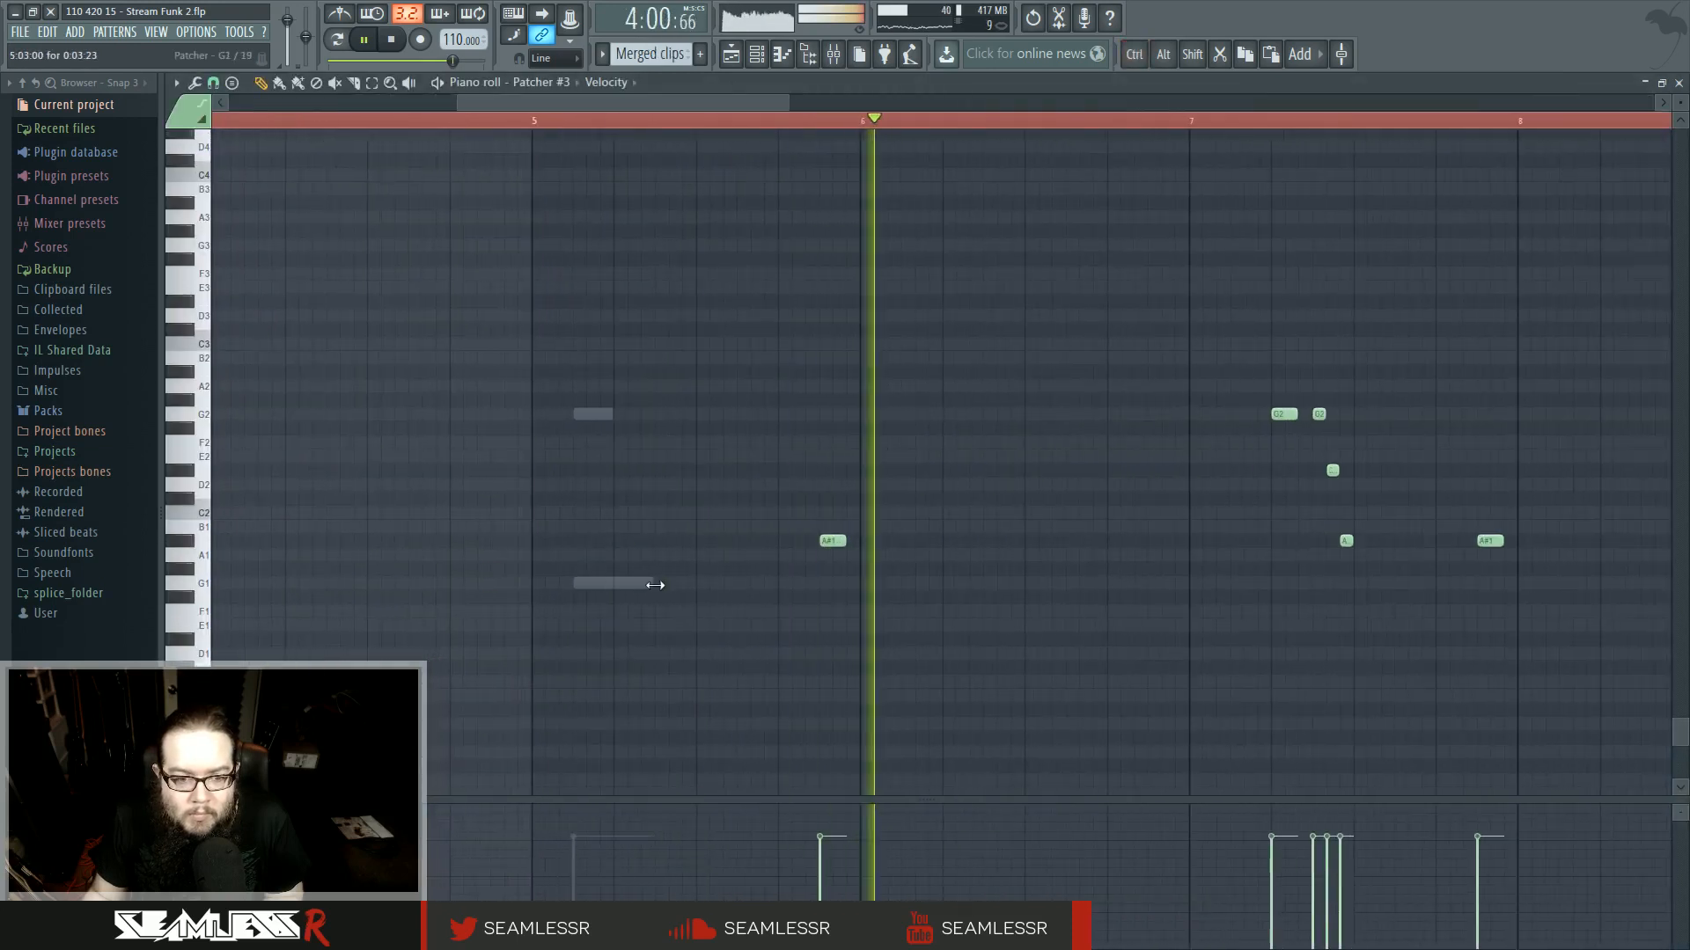
pyautogui.scroll(2, 539, 127)
pyautogui.moveTo(697, 410)
pyautogui.mouseDown()
pyautogui.moveTo(780, 402)
pyautogui.moveTo(682, 415)
pyautogui.mouseUp()
pyautogui.press('space')
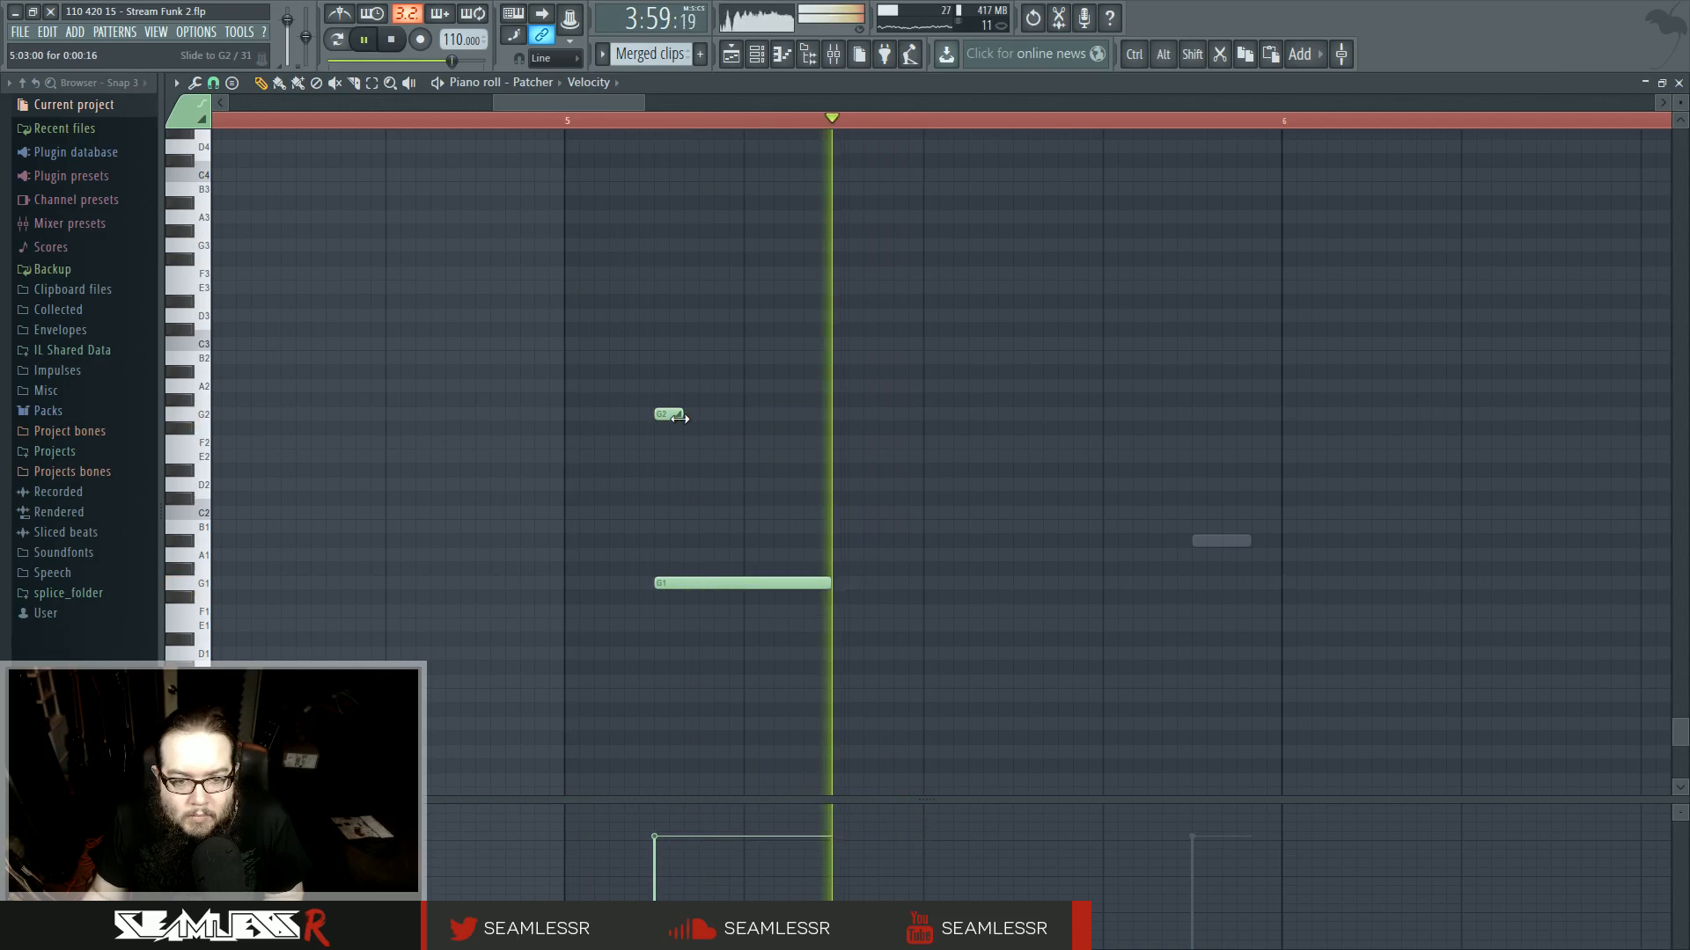
# - Drop the long G1 note down an octave and add a short G1 note just after the G2 note
pyautogui.moveTo(672, 587); pyautogui.dragTo(661, 754)
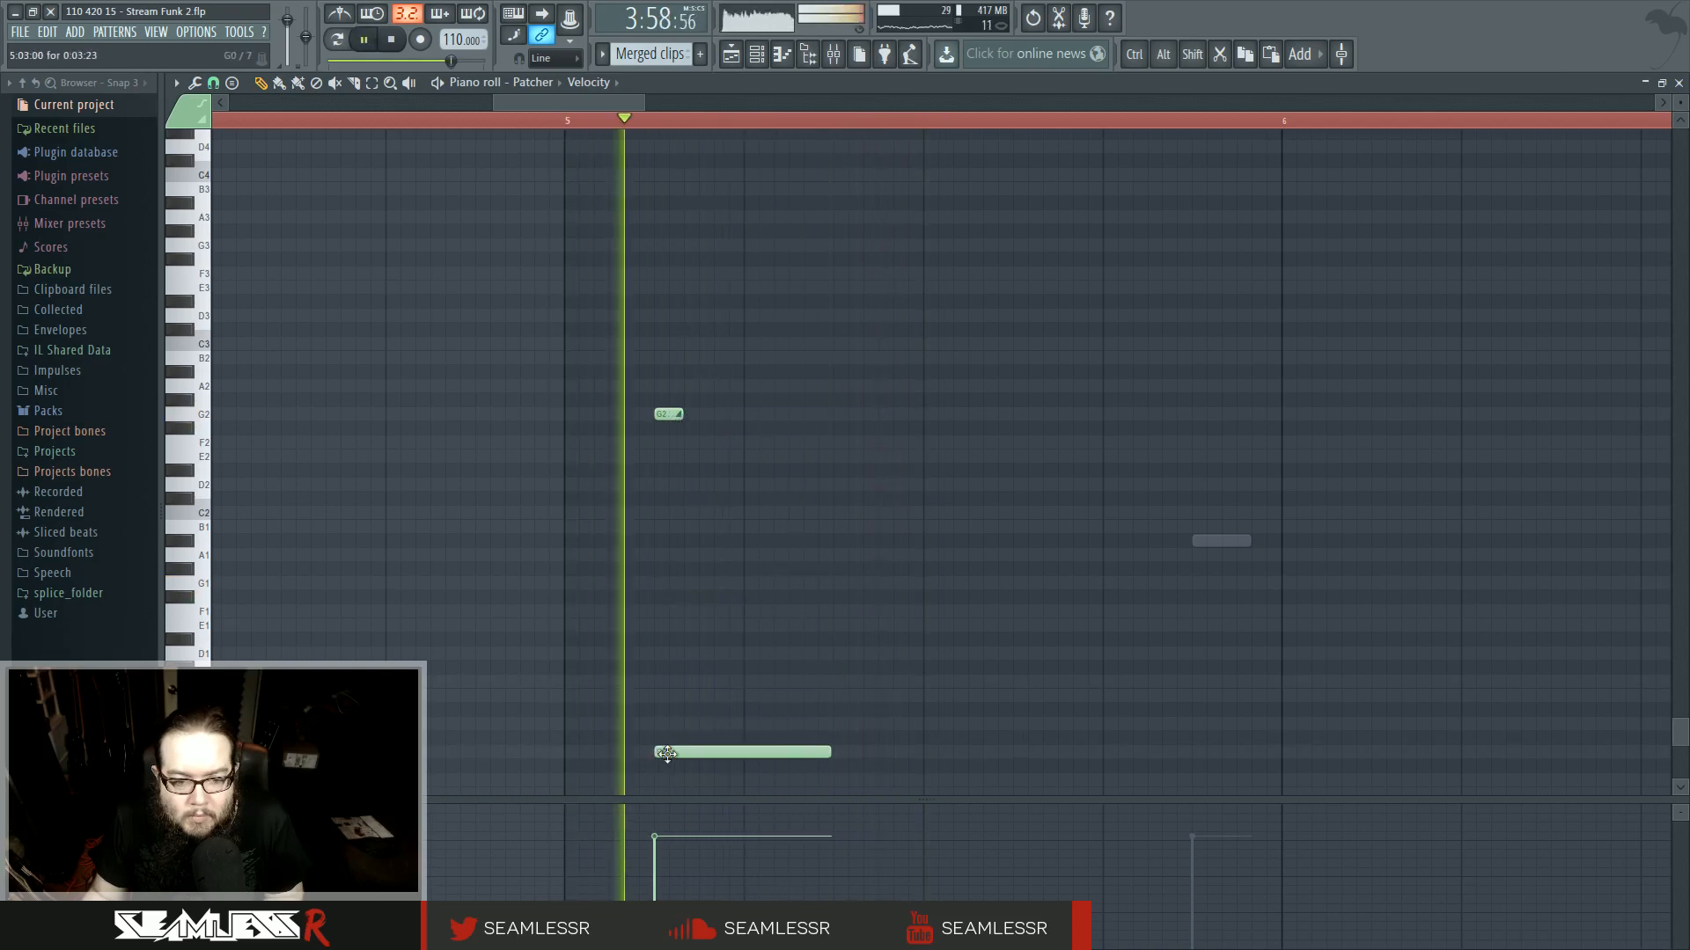
pyautogui.moveTo(713, 414); pyautogui.dragTo(683, 414)
pyautogui.click(783, 525)
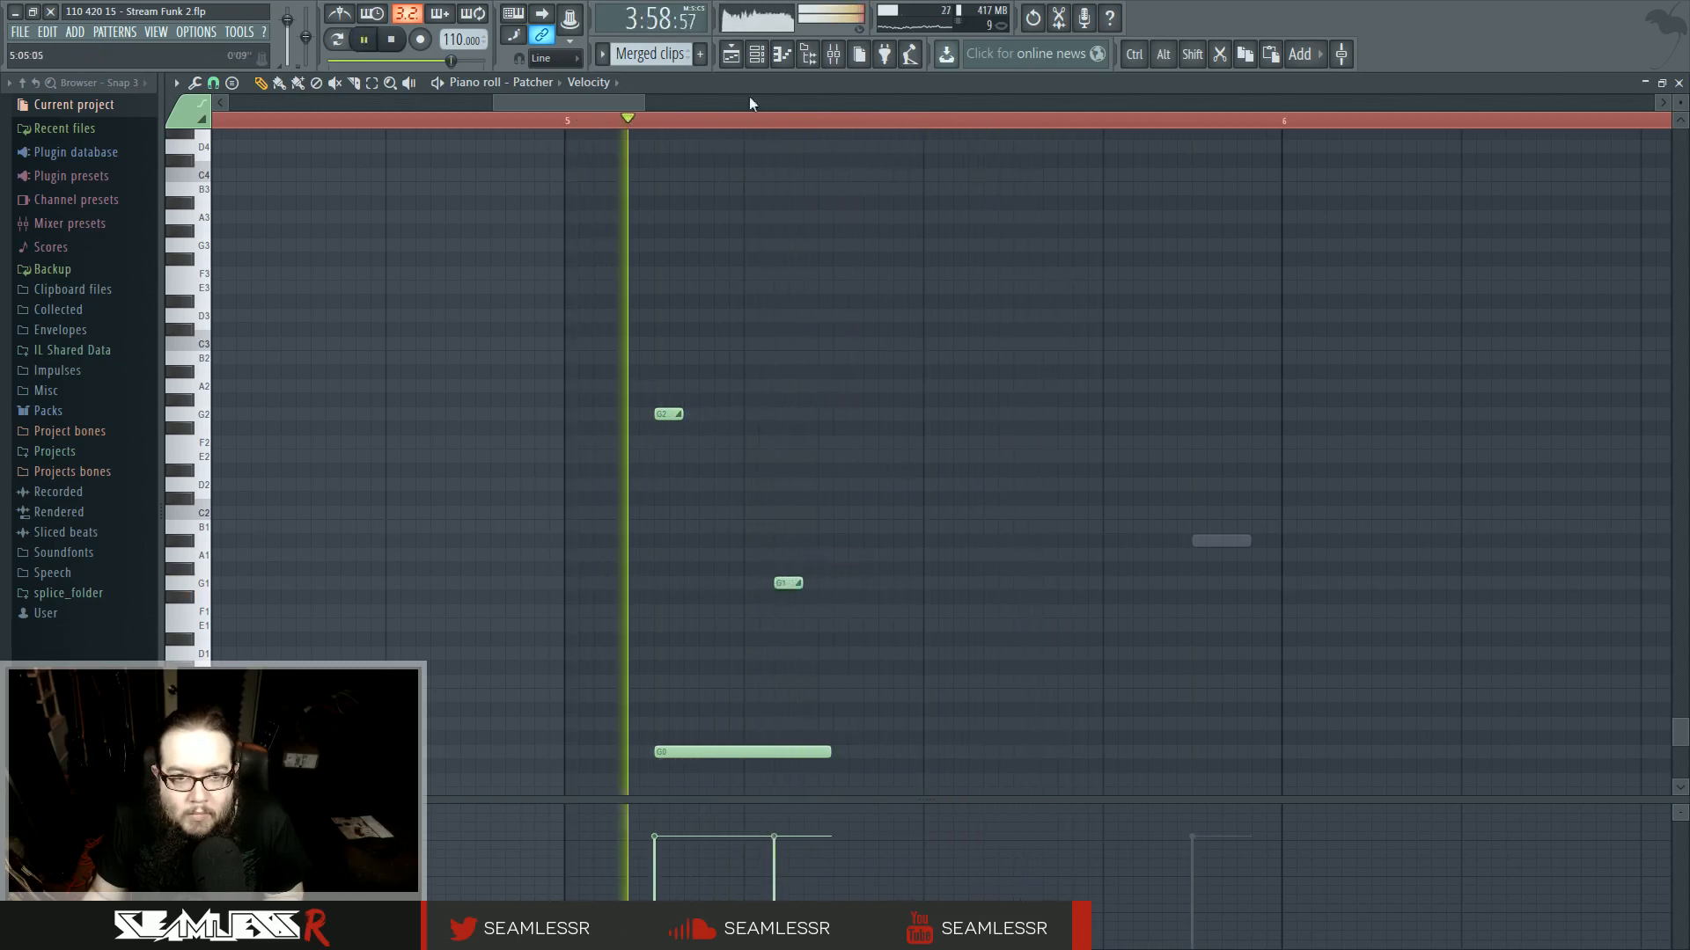
# - Play back the section around bar 110 in the playlist
pyautogui.press('F5')
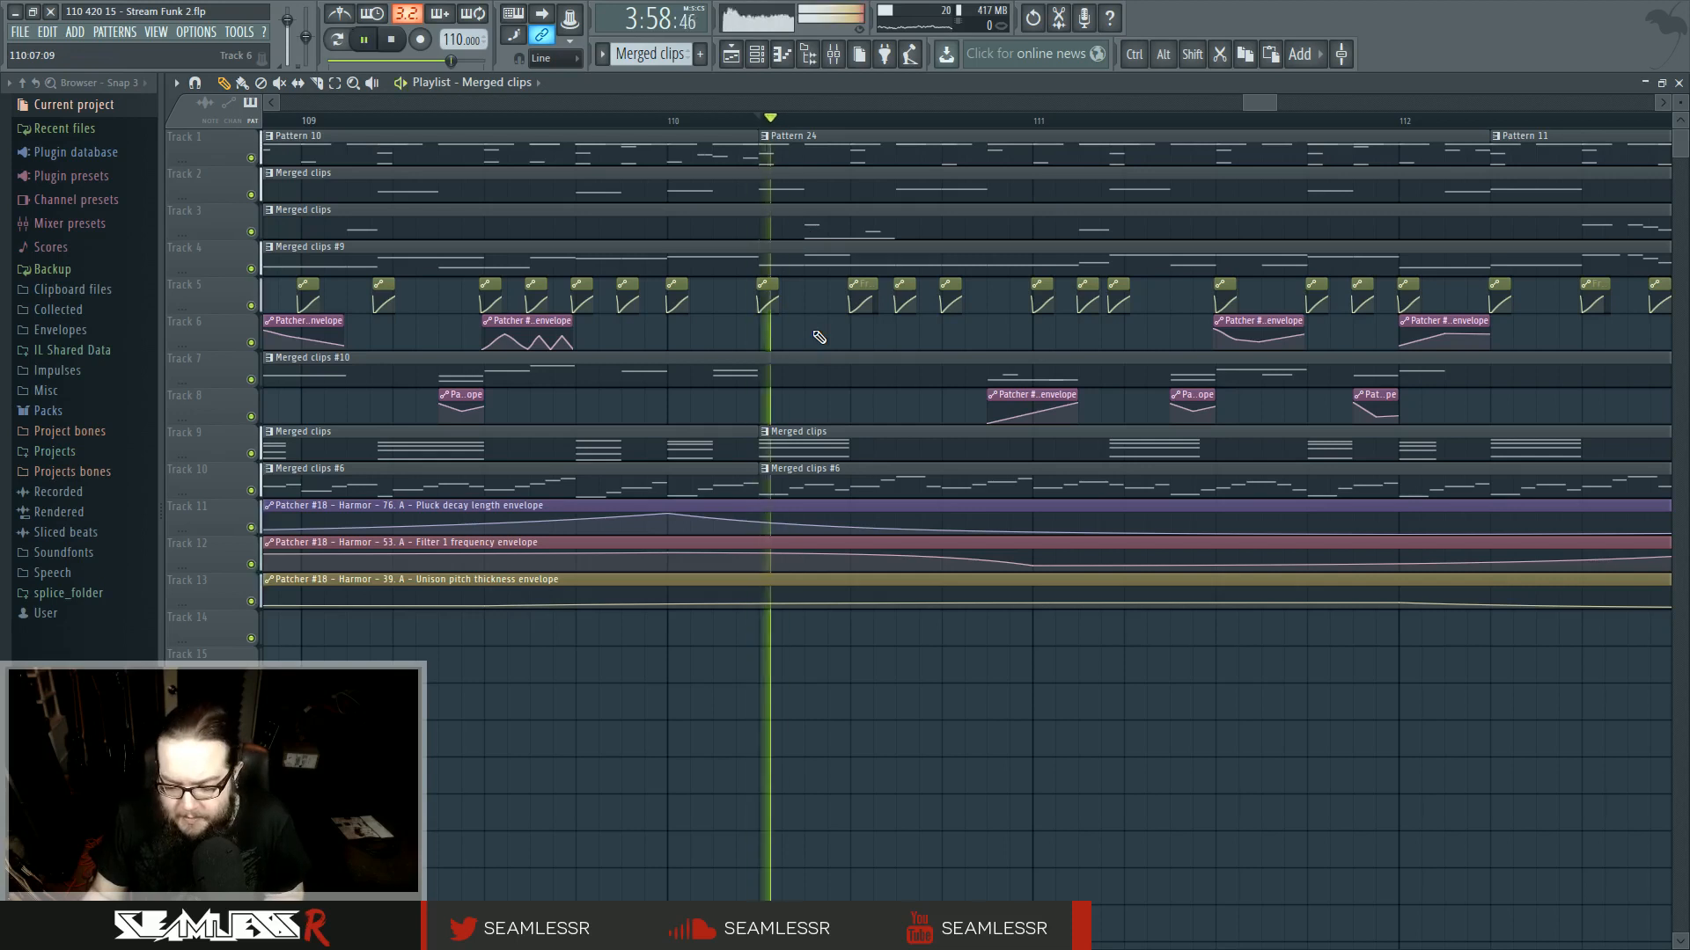
pyautogui.scroll(-2, 818, 337)
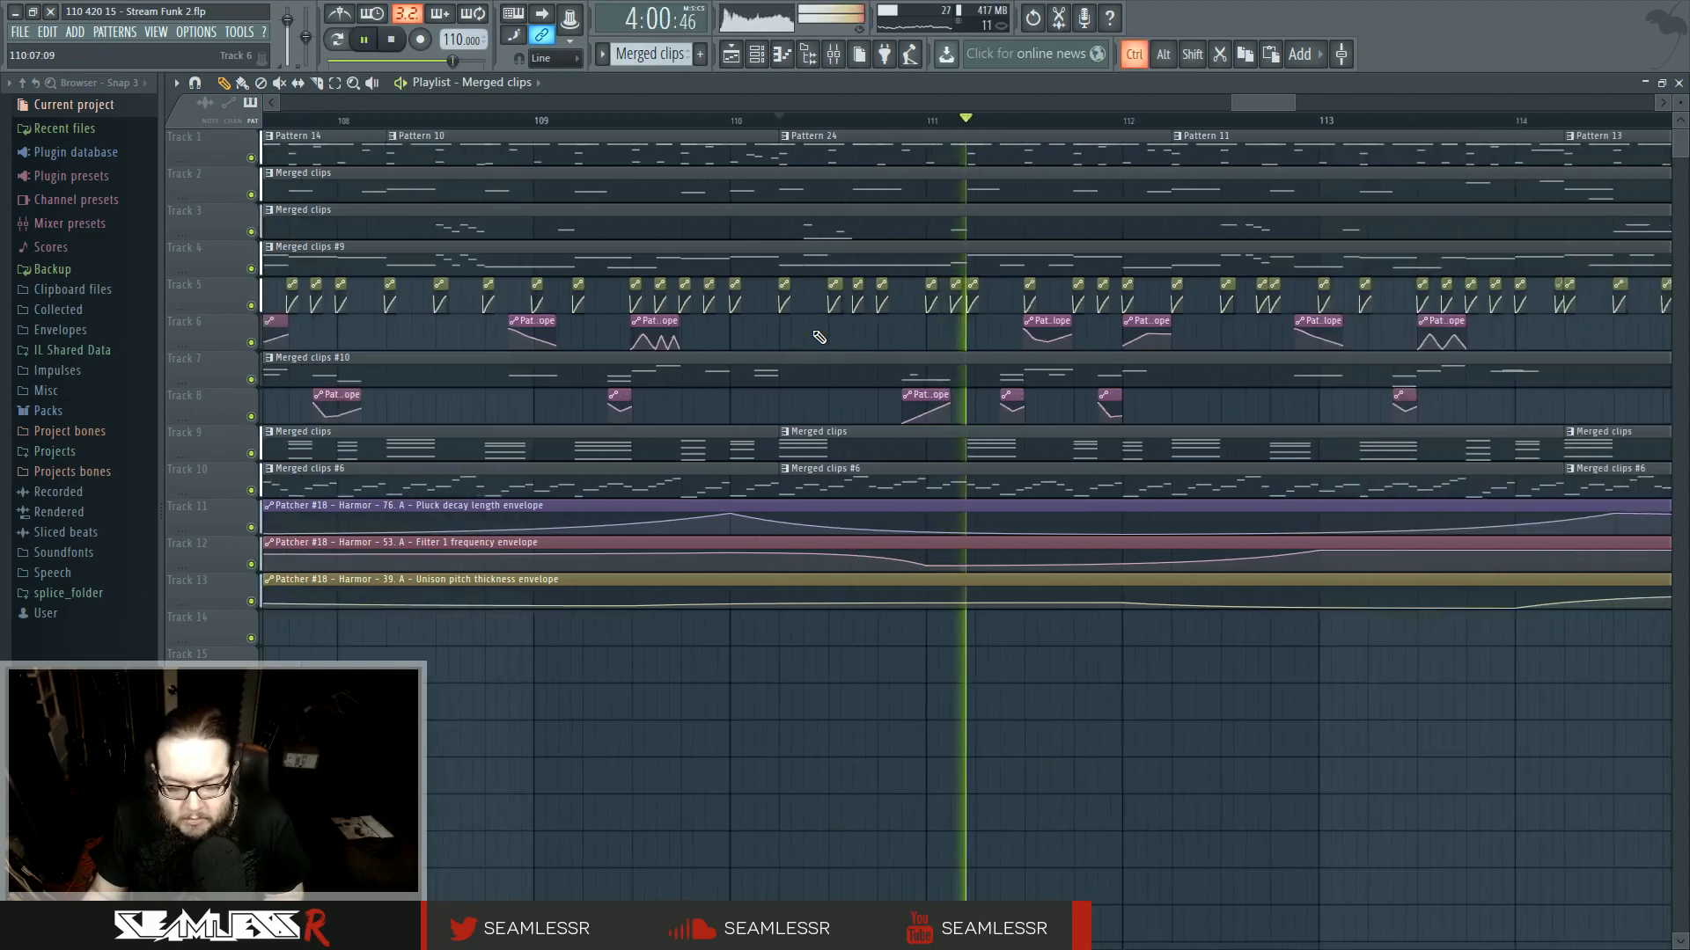
pyautogui.scroll(-4, 818, 337)
pyautogui.press('space')
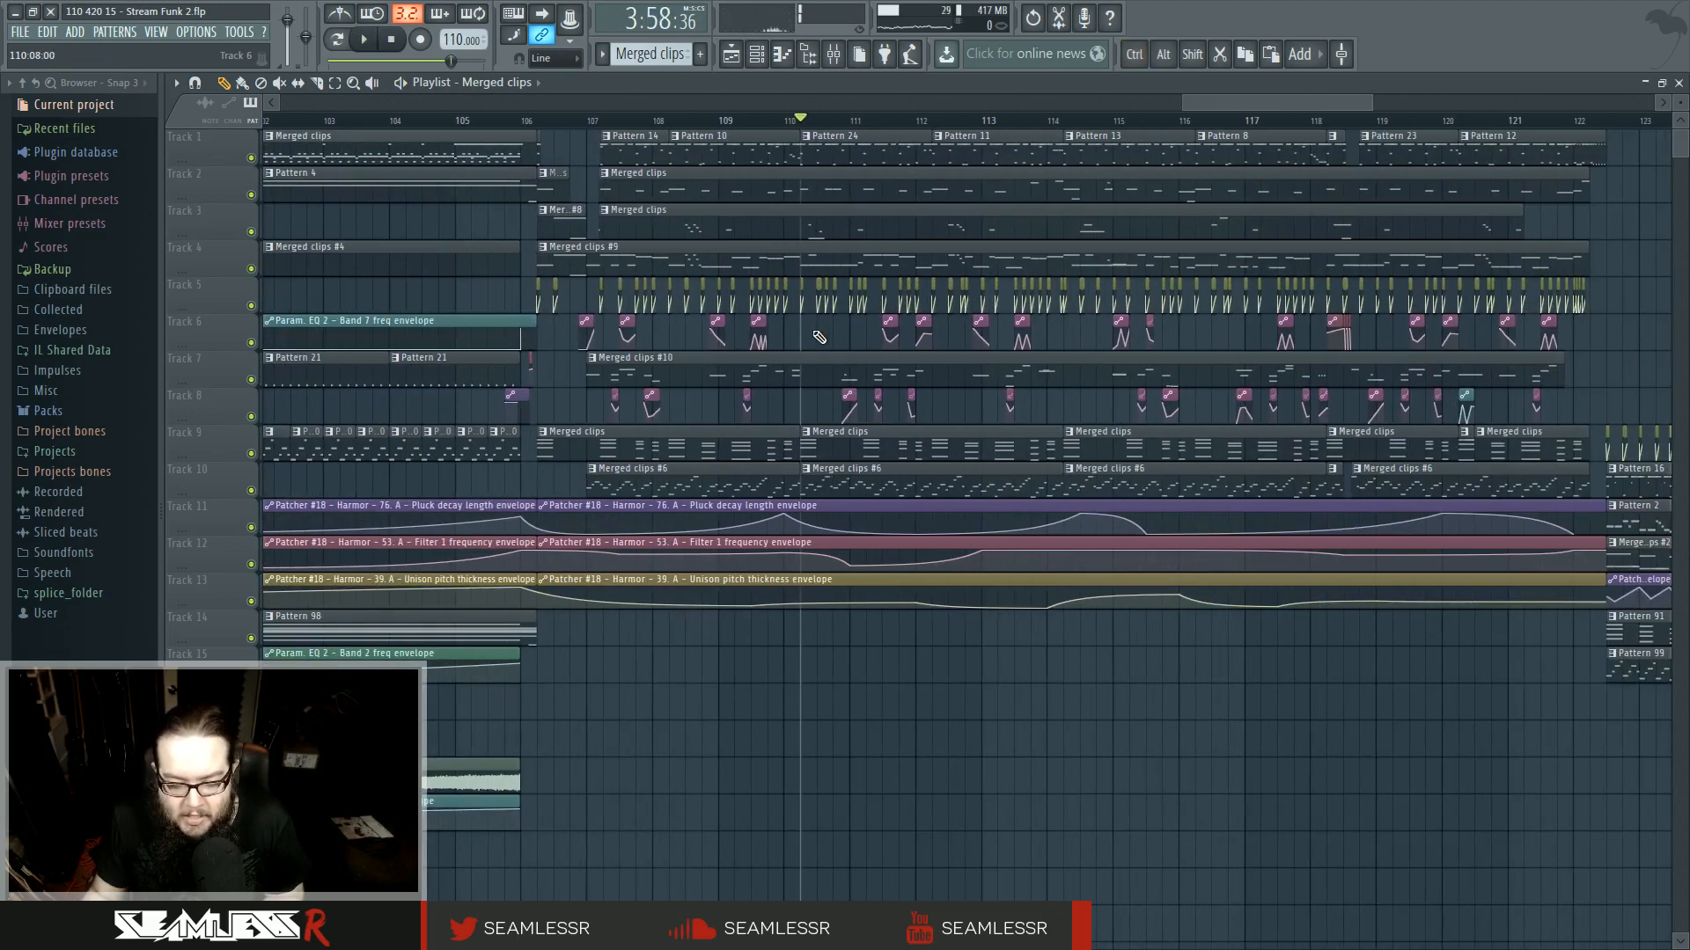
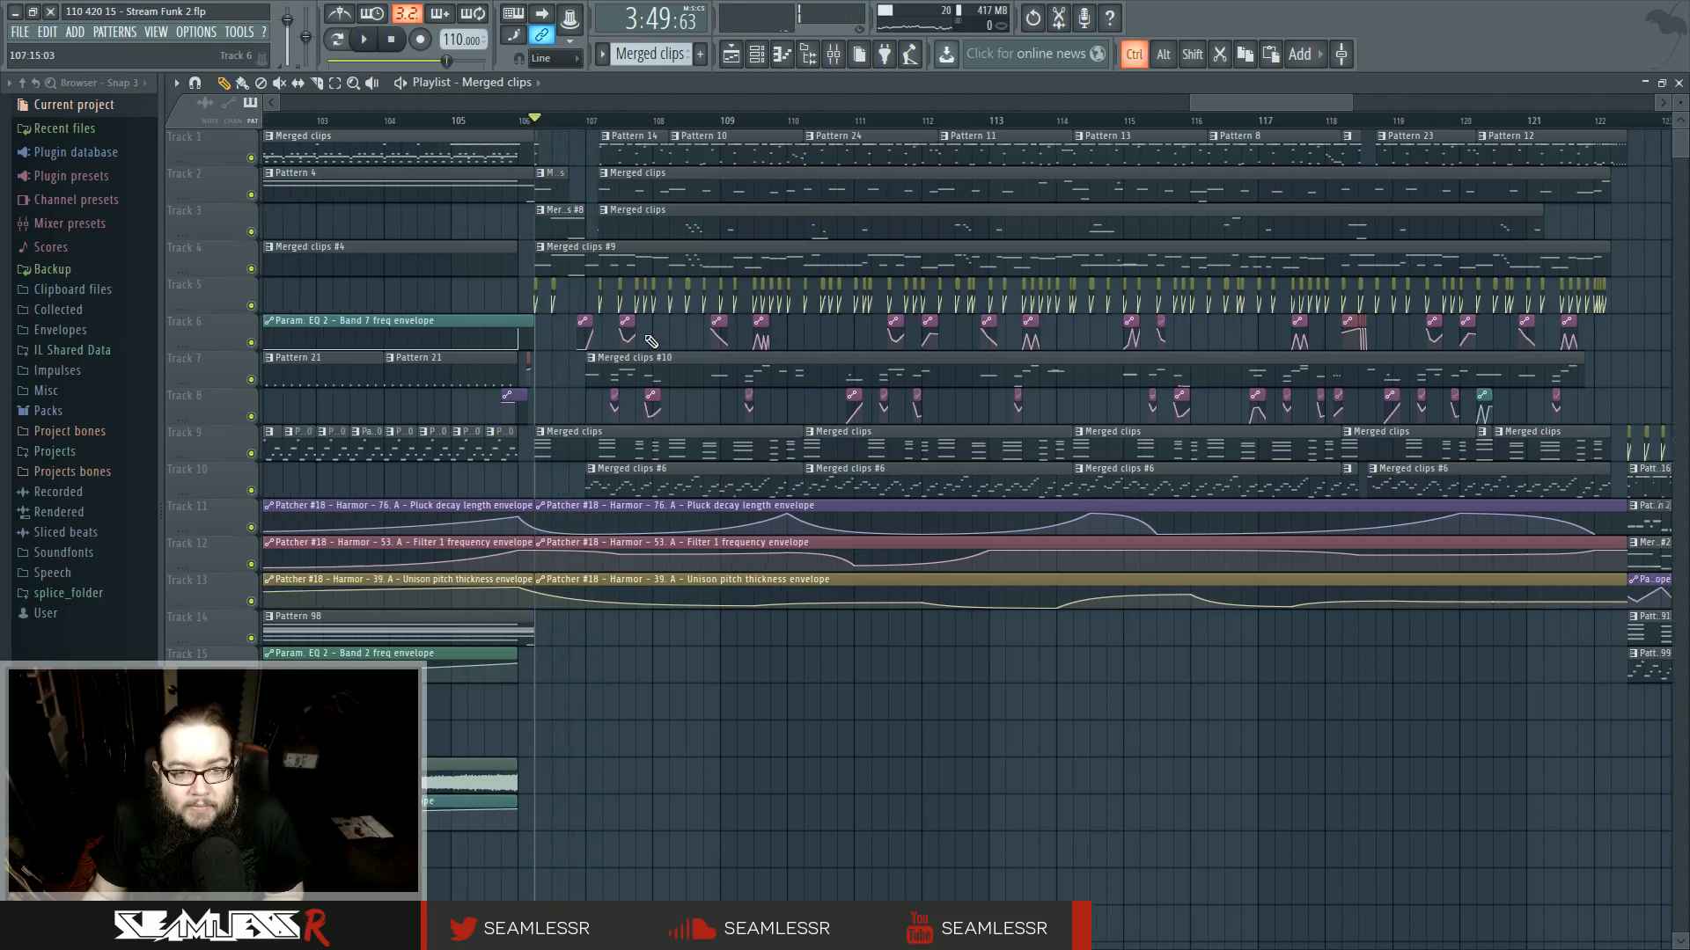
# - Stop playback and place a new drum pattern clip on track 15 at bar 107, opening it in the piano roll
pyautogui.scroll(2, 688, 338)
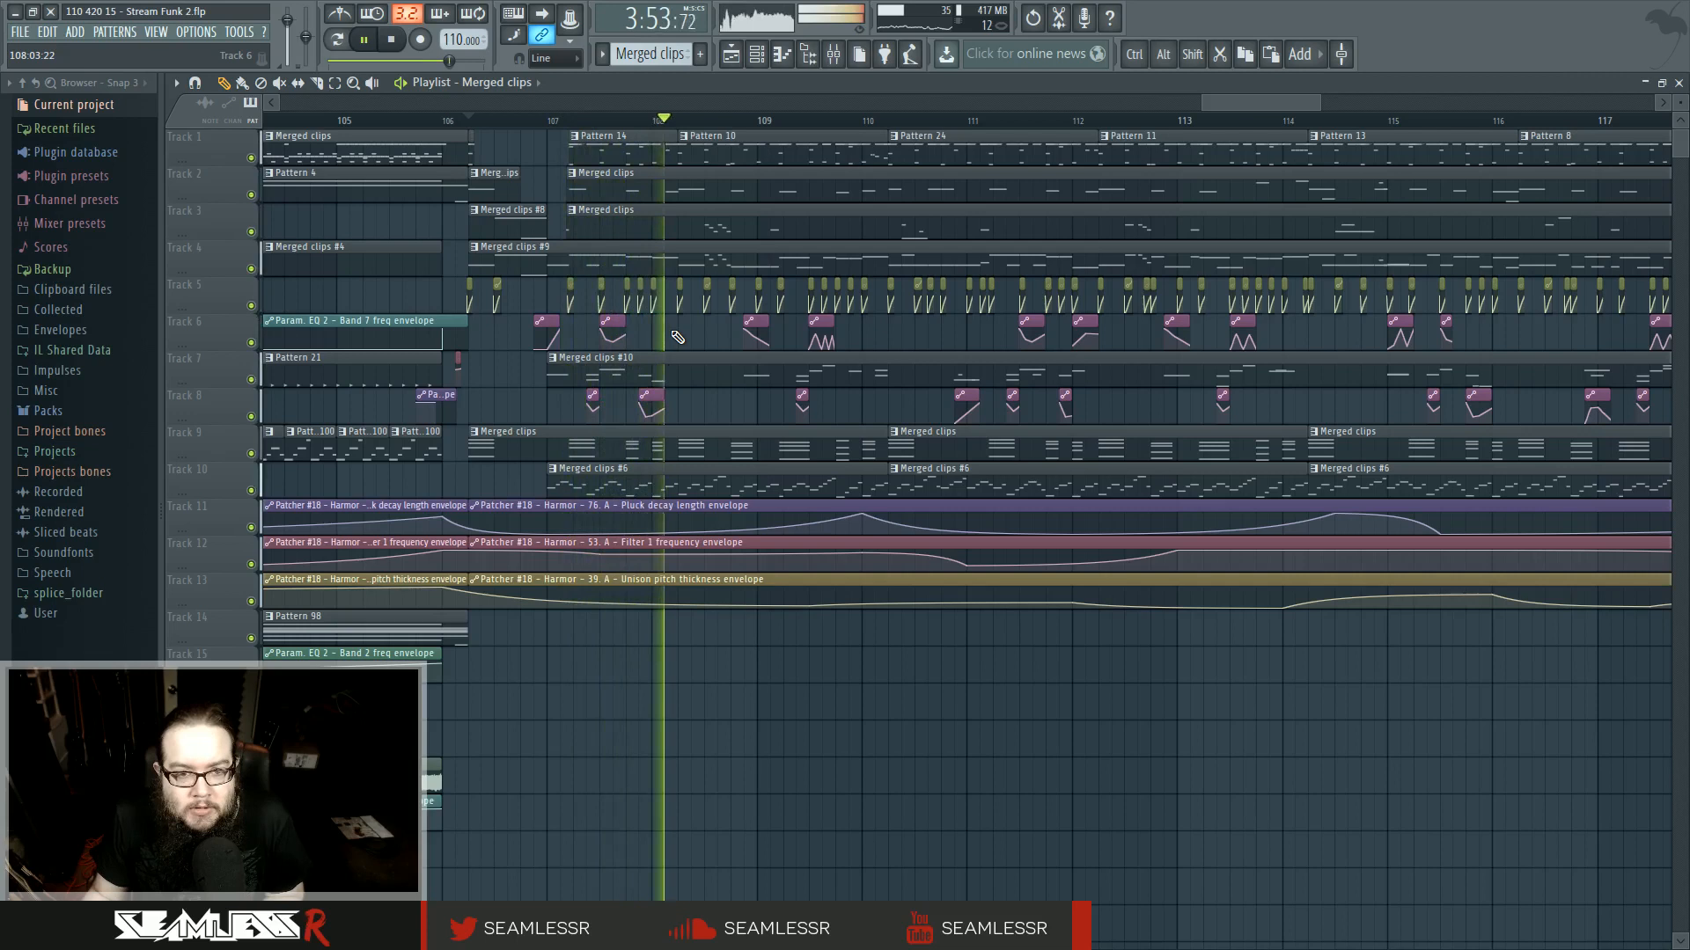
pyautogui.press('space')
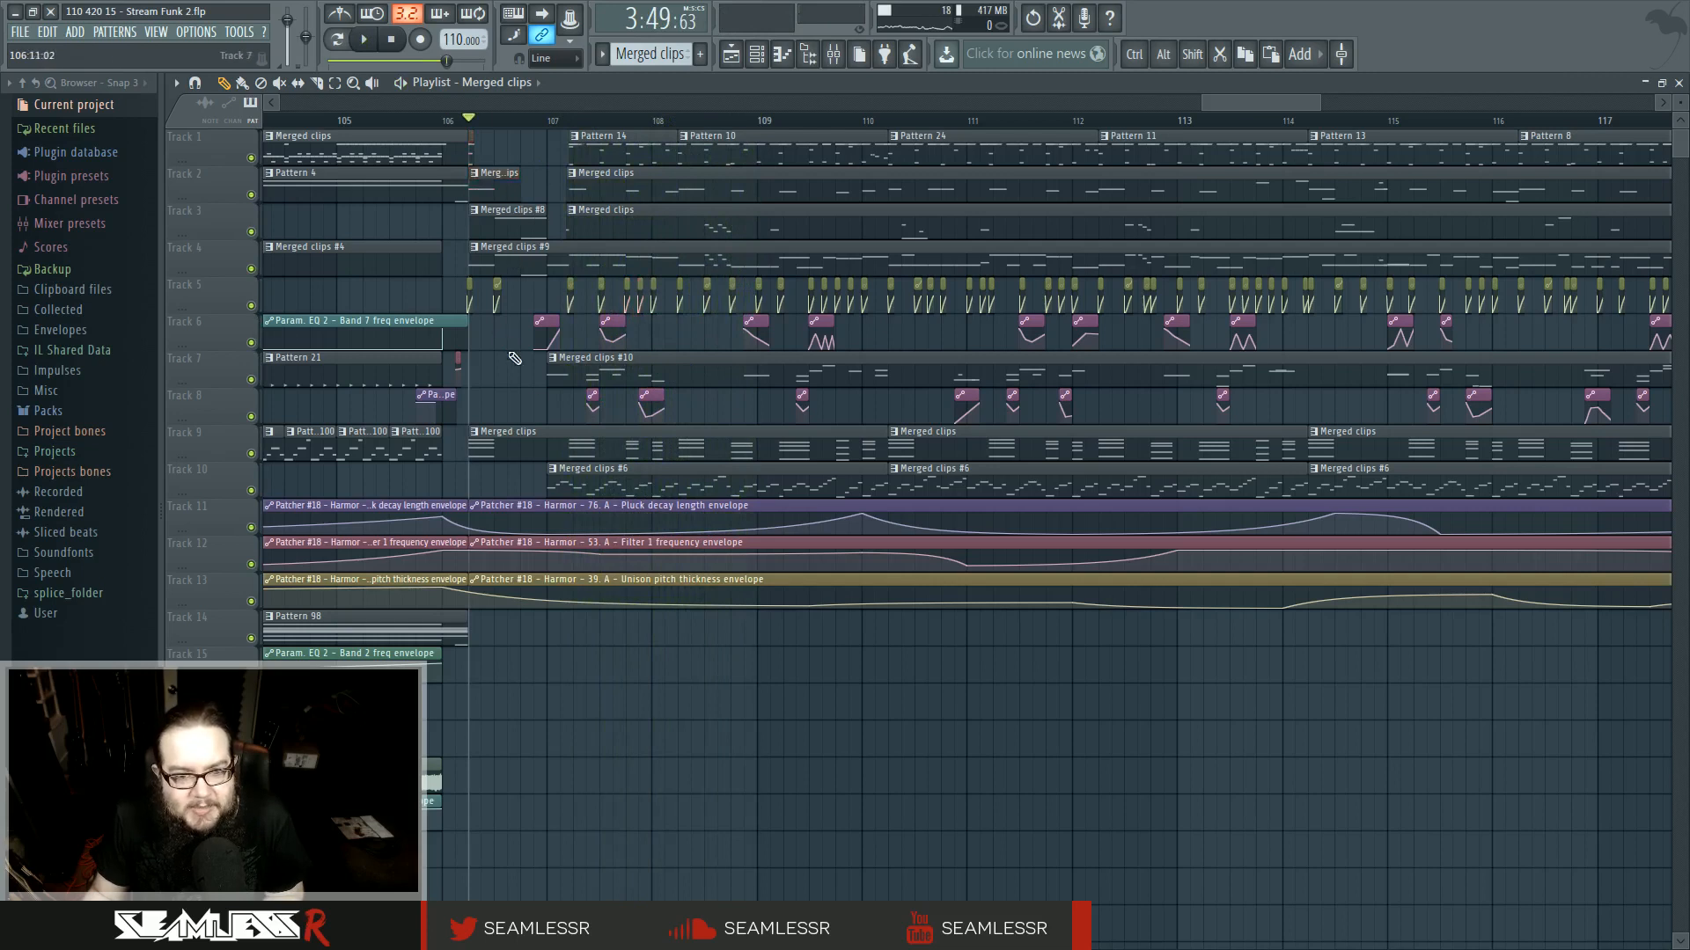
pyautogui.moveTo(503, 404); pyautogui.dragTo(648, 402)
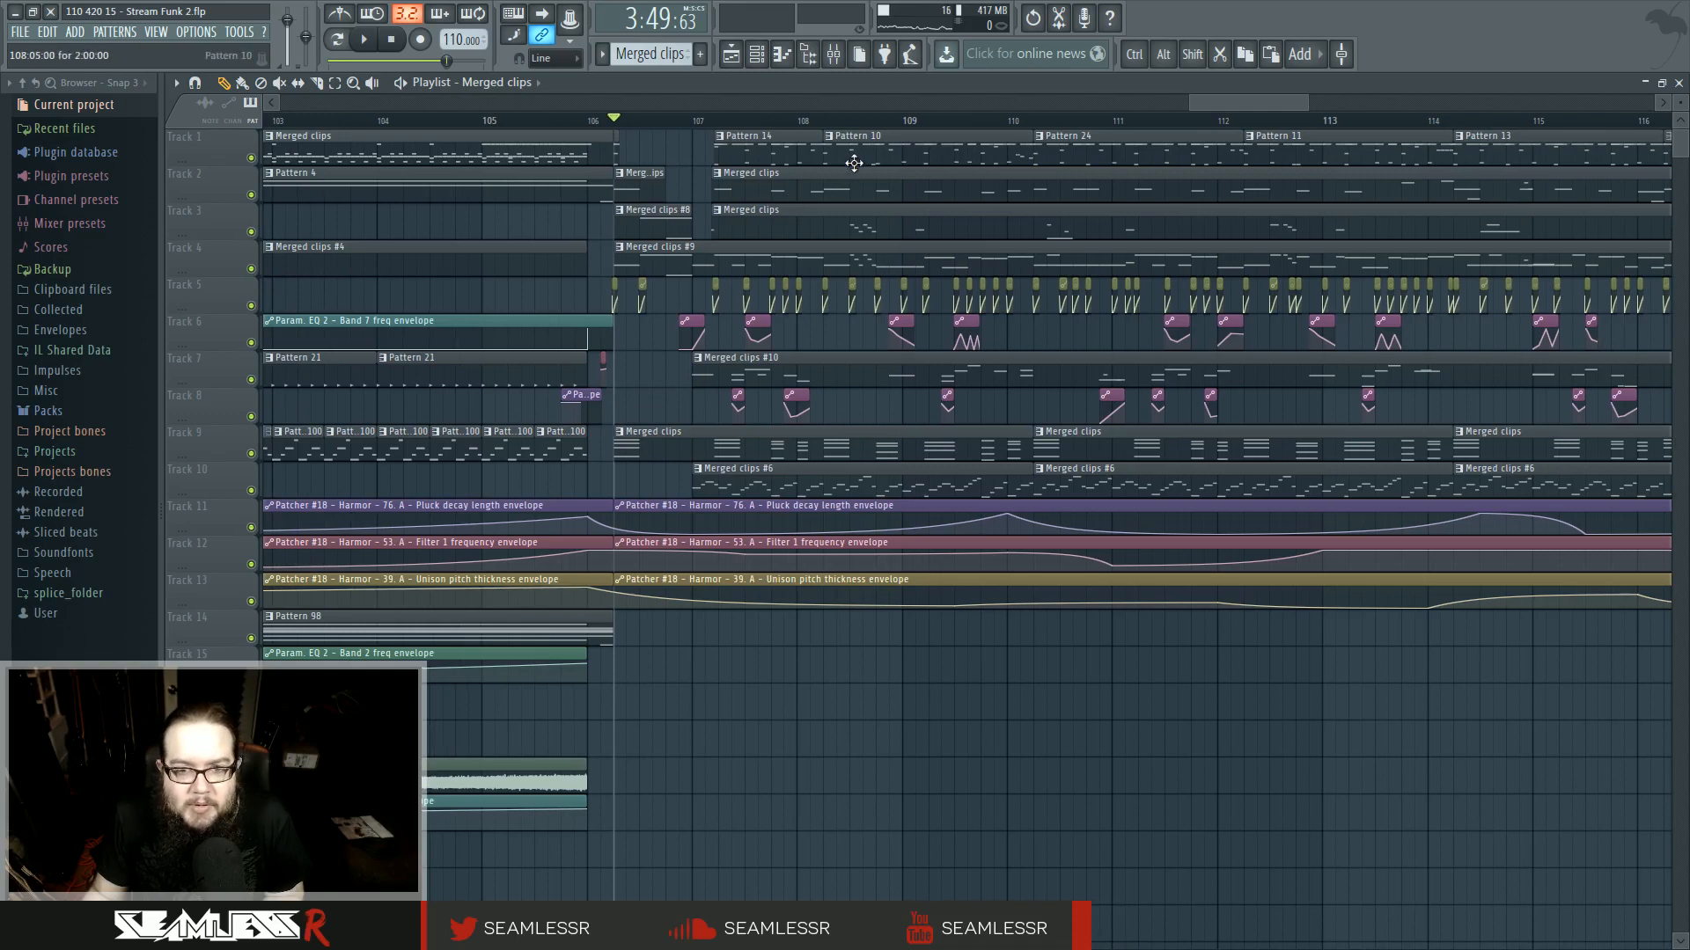
pyautogui.click(697, 656)
pyautogui.click(748, 741)
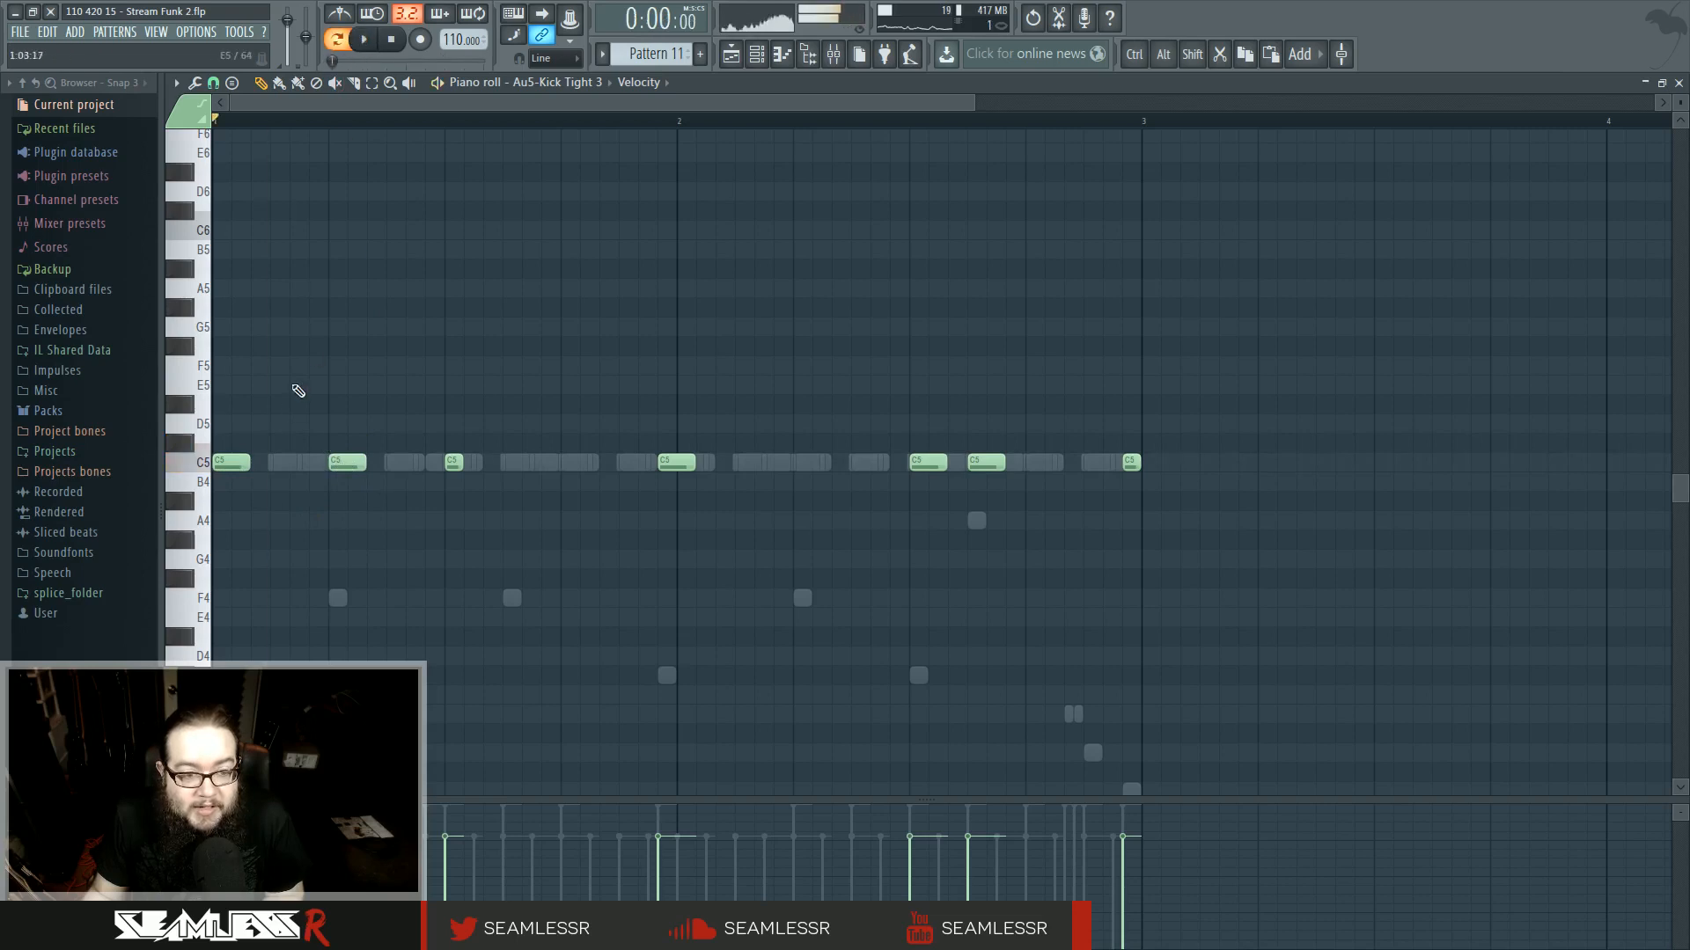
# - Switch the pattern to the snare channel and add snare notes in its first beat
pyautogui.press('space')
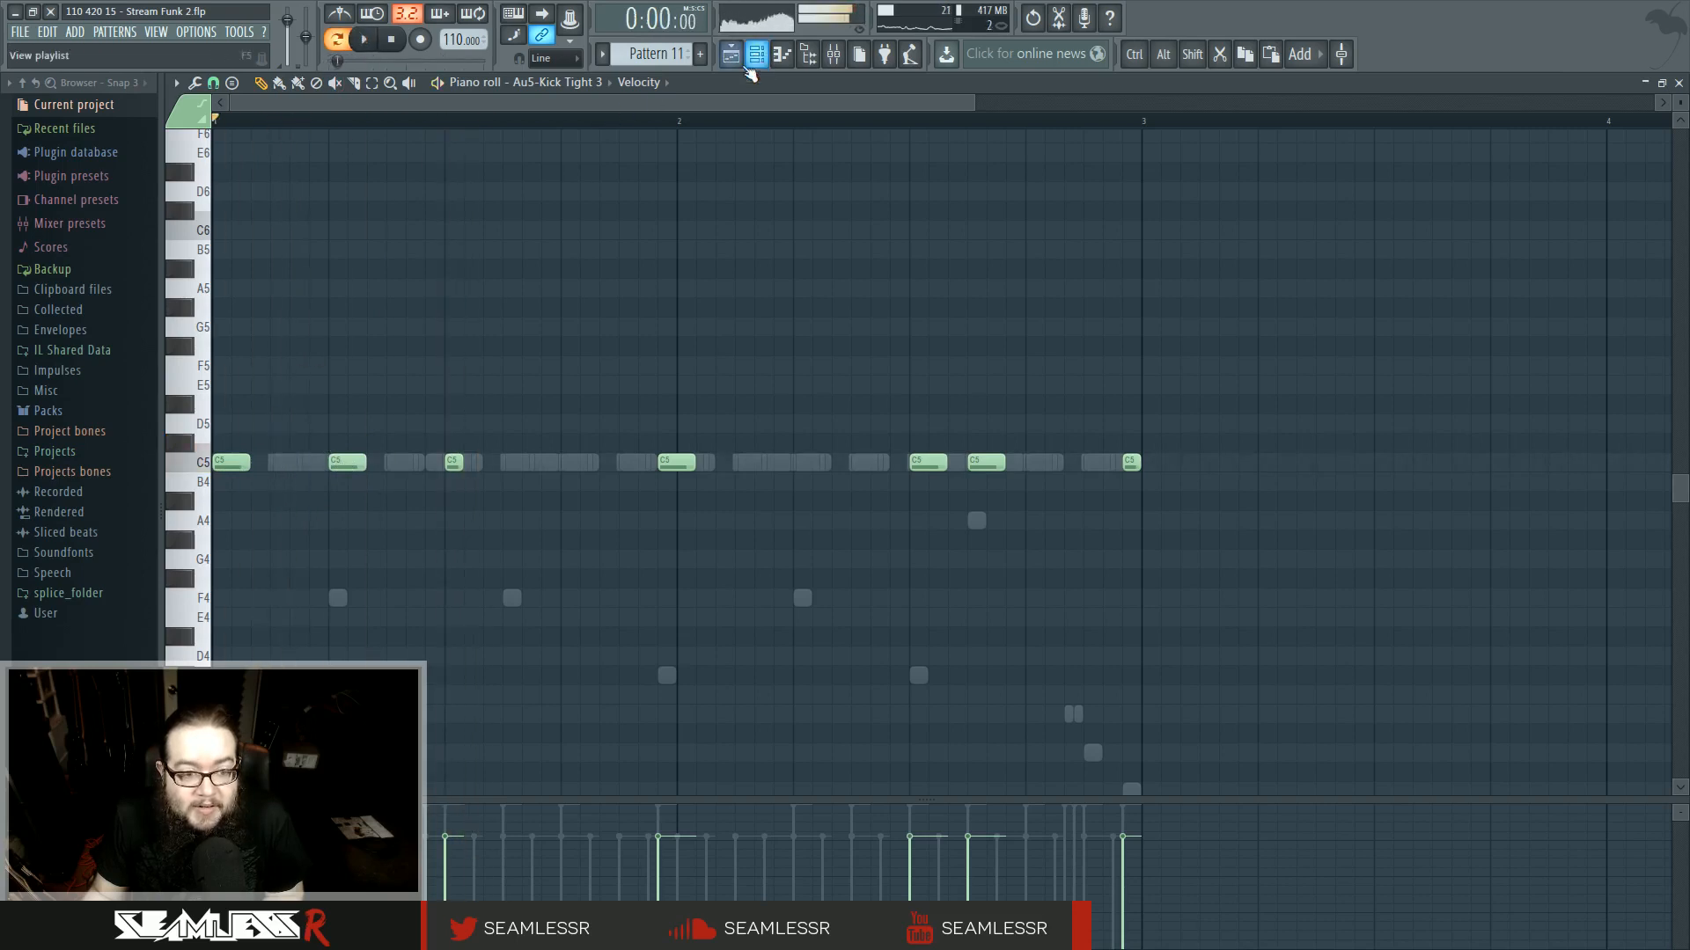
pyautogui.scroll(3, 418, 540)
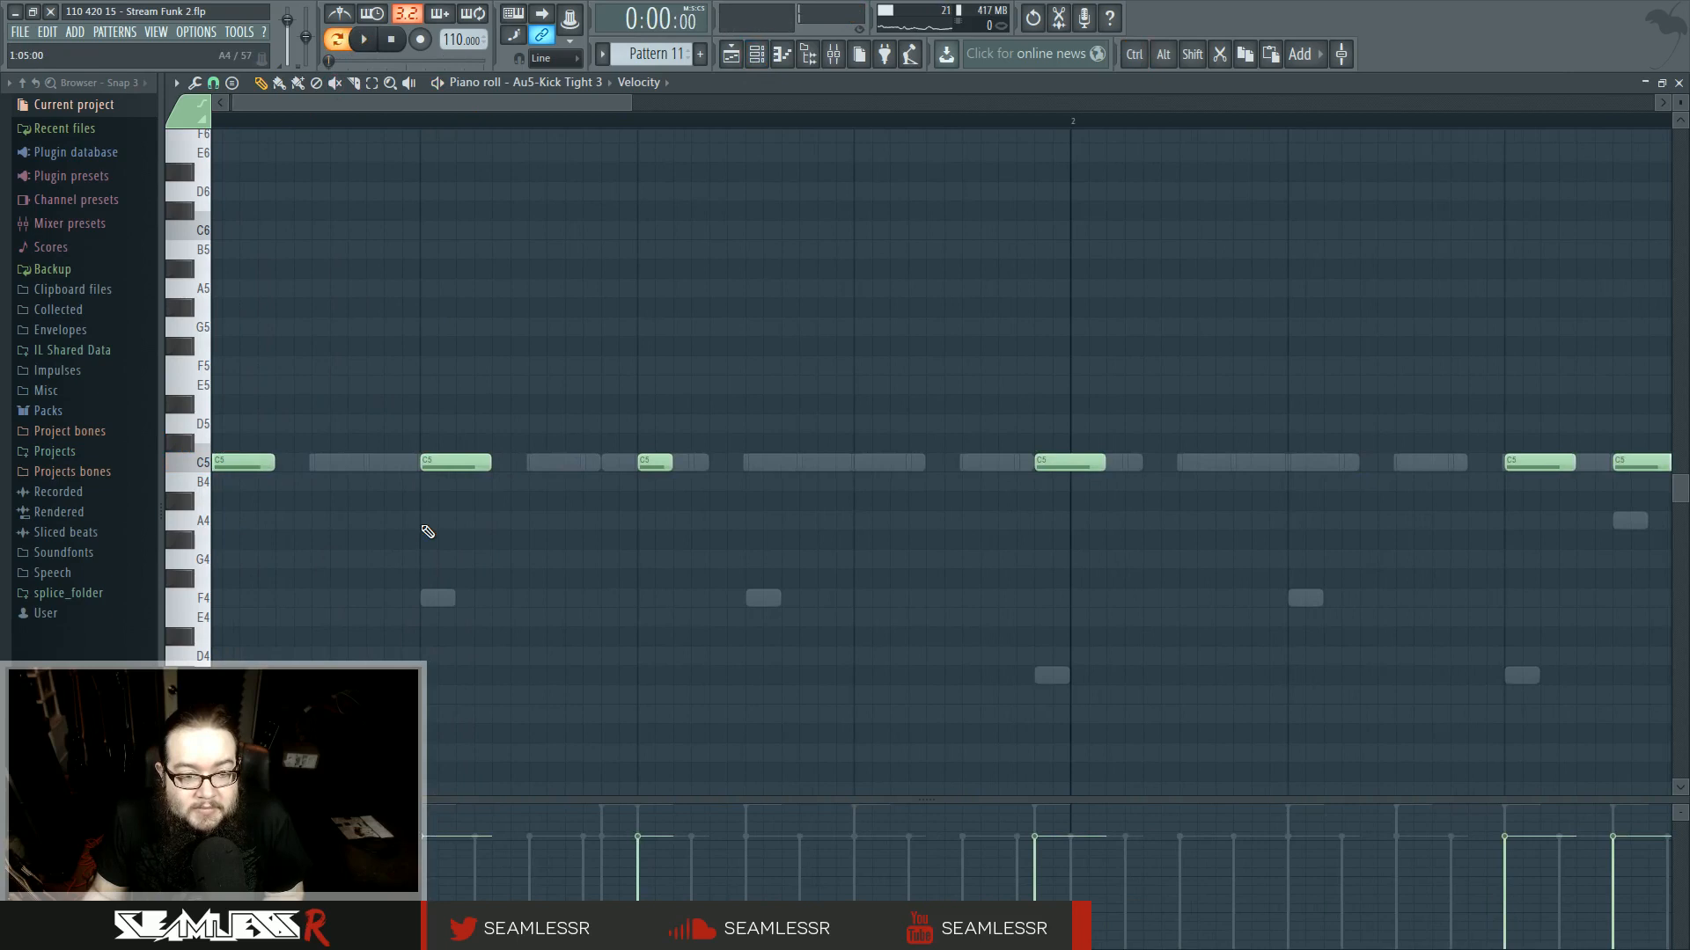
pyautogui.doubleClick(431, 464)
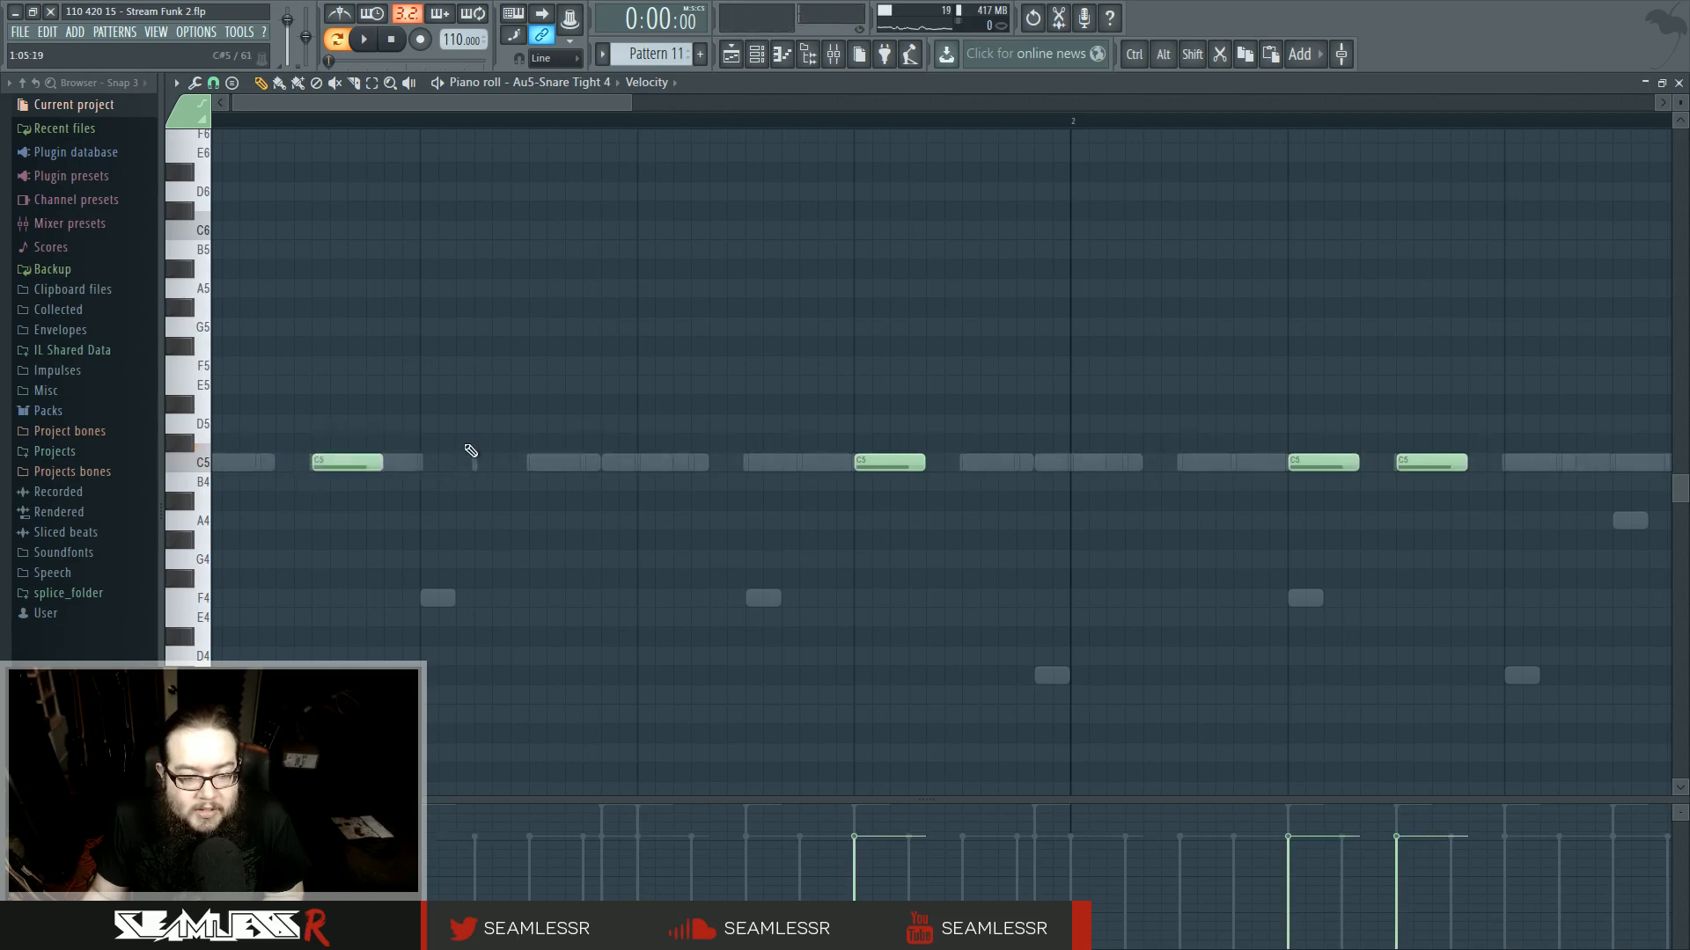
pyautogui.press('space')
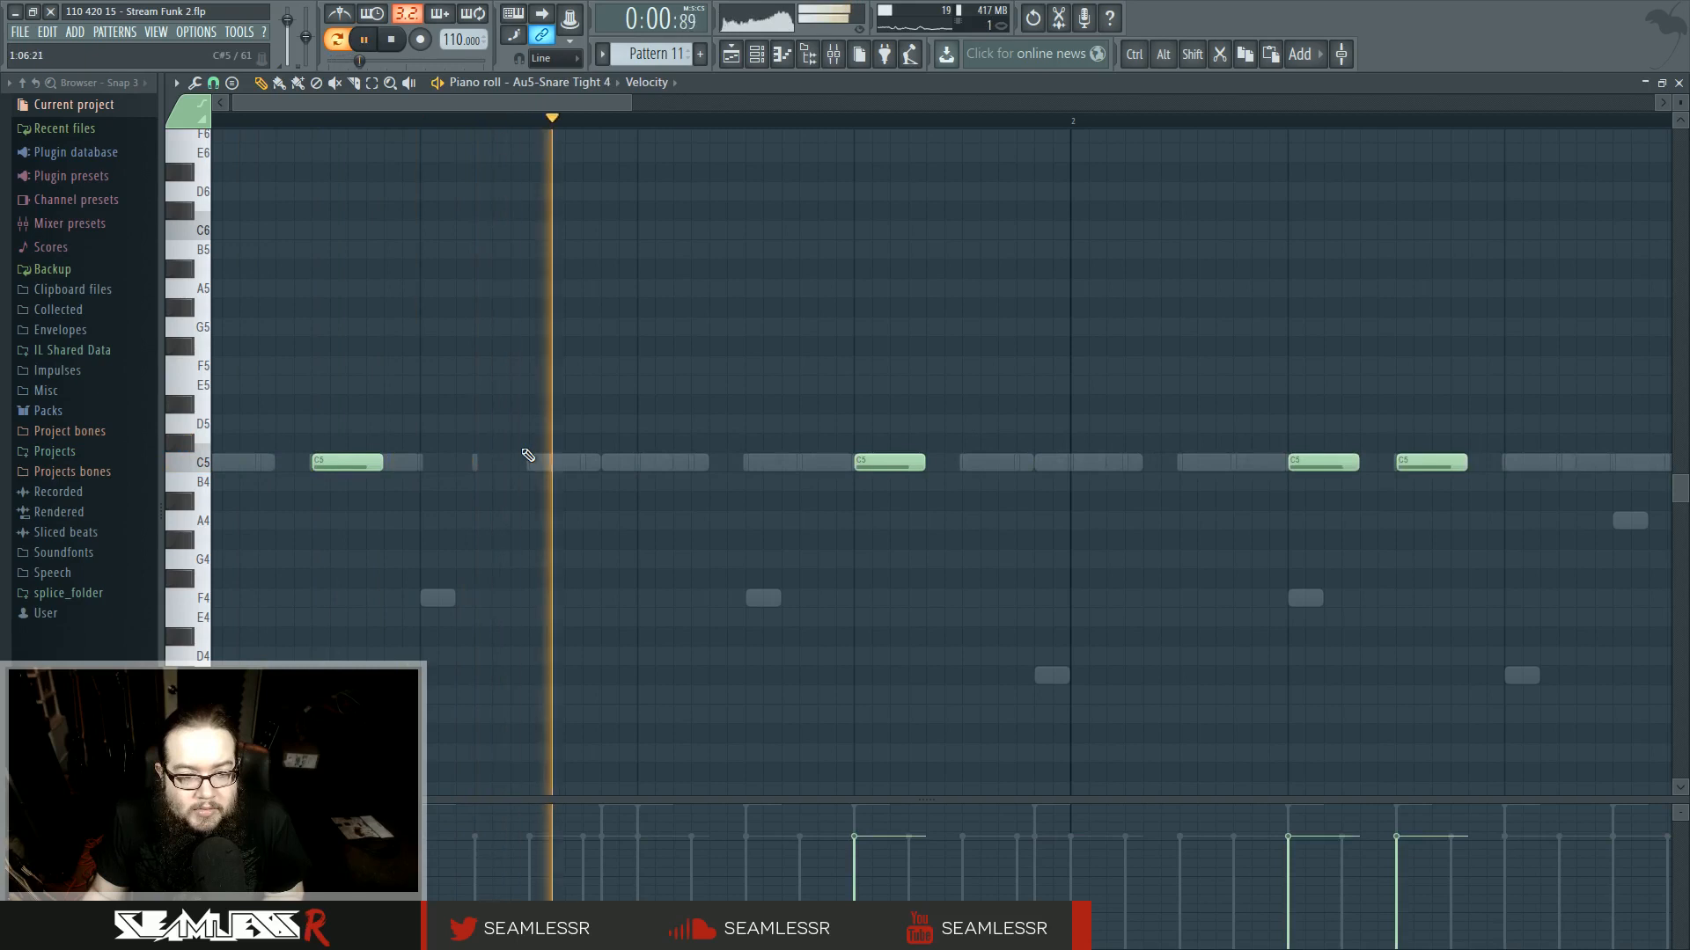
pyautogui.moveTo(545, 438); pyautogui.dragTo(547, 458)
pyautogui.press('space')
pyautogui.doubleClick(748, 446)
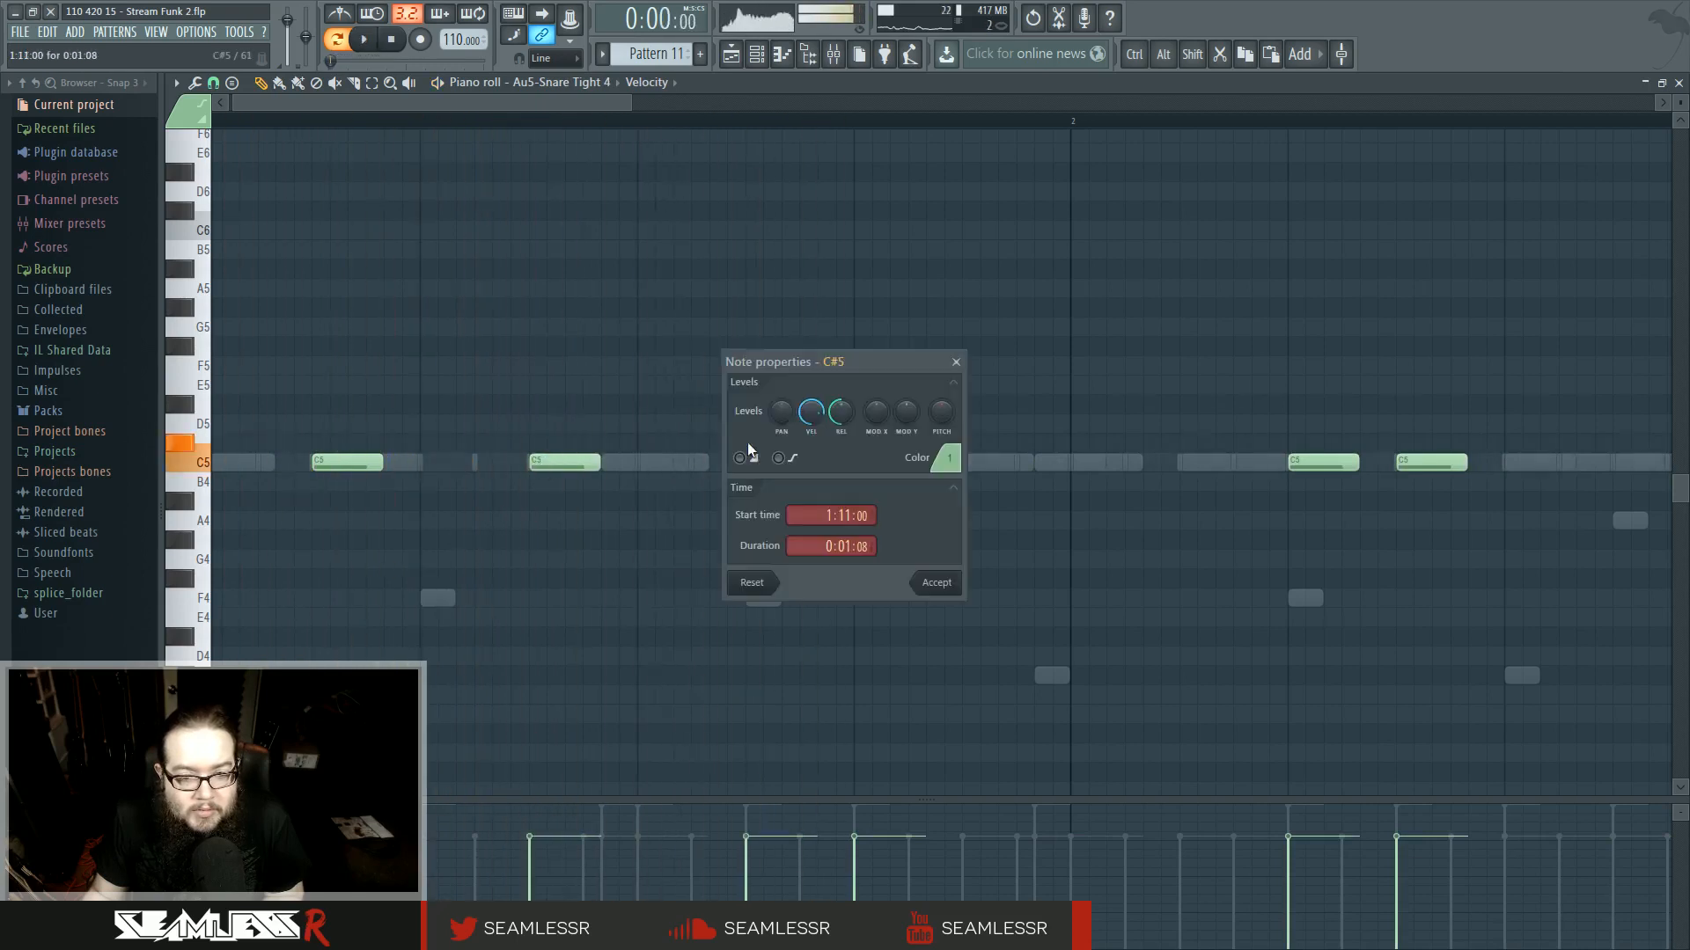
pyautogui.click(956, 362)
pyautogui.press('space')
pyautogui.moveTo(788, 442); pyautogui.dragTo(788, 461)
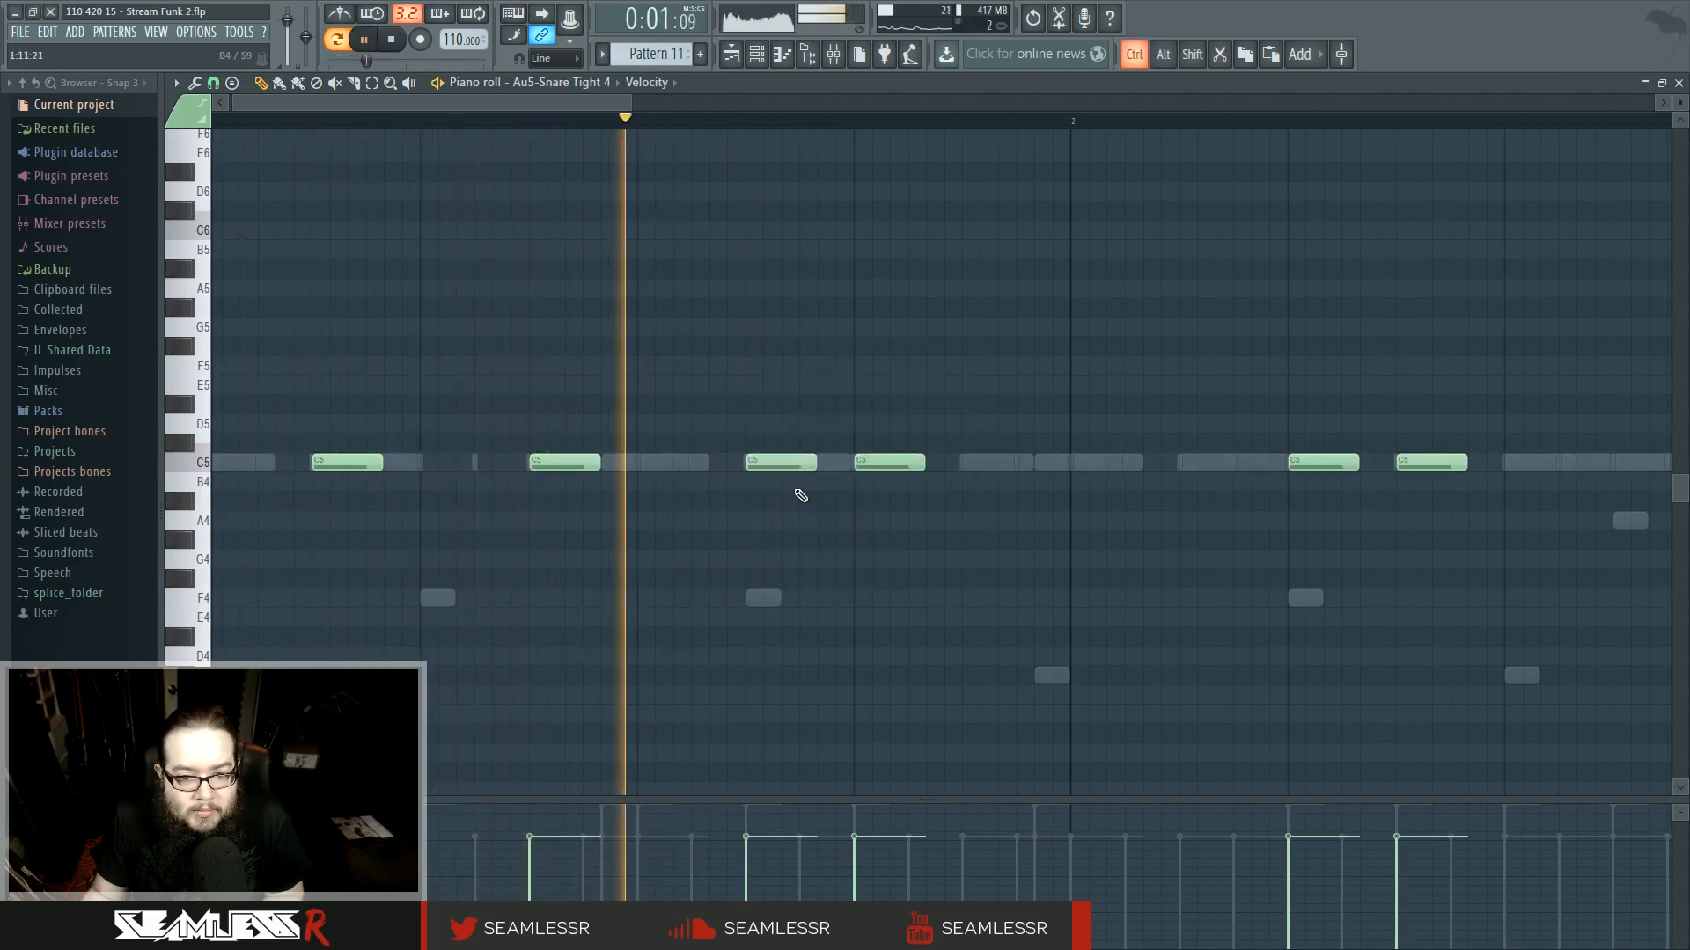
# - Add and remove snare notes across the rest of the pattern's first bar
pyautogui.scroll(-2, 885, 467)
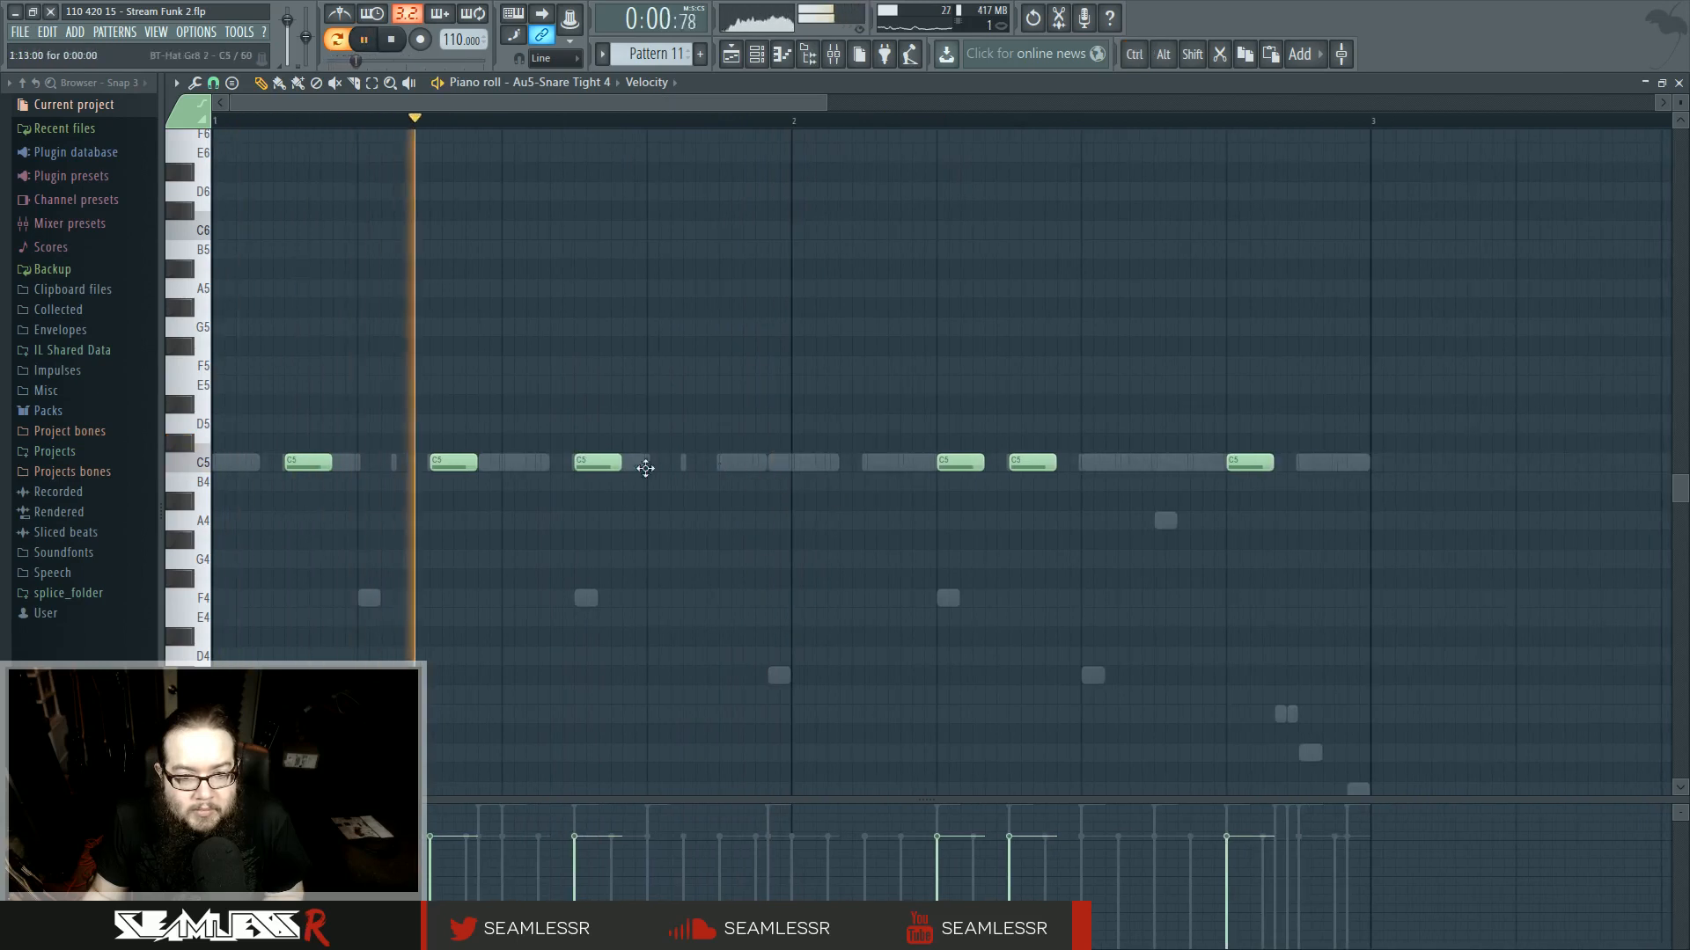
pyautogui.moveTo(722, 444); pyautogui.dragTo(739, 462)
pyautogui.moveTo(862, 447); pyautogui.dragTo(886, 469)
pyautogui.rightClick(962, 466)
pyautogui.click(1137, 442)
pyautogui.moveTo(1169, 440); pyautogui.dragTo(1327, 468)
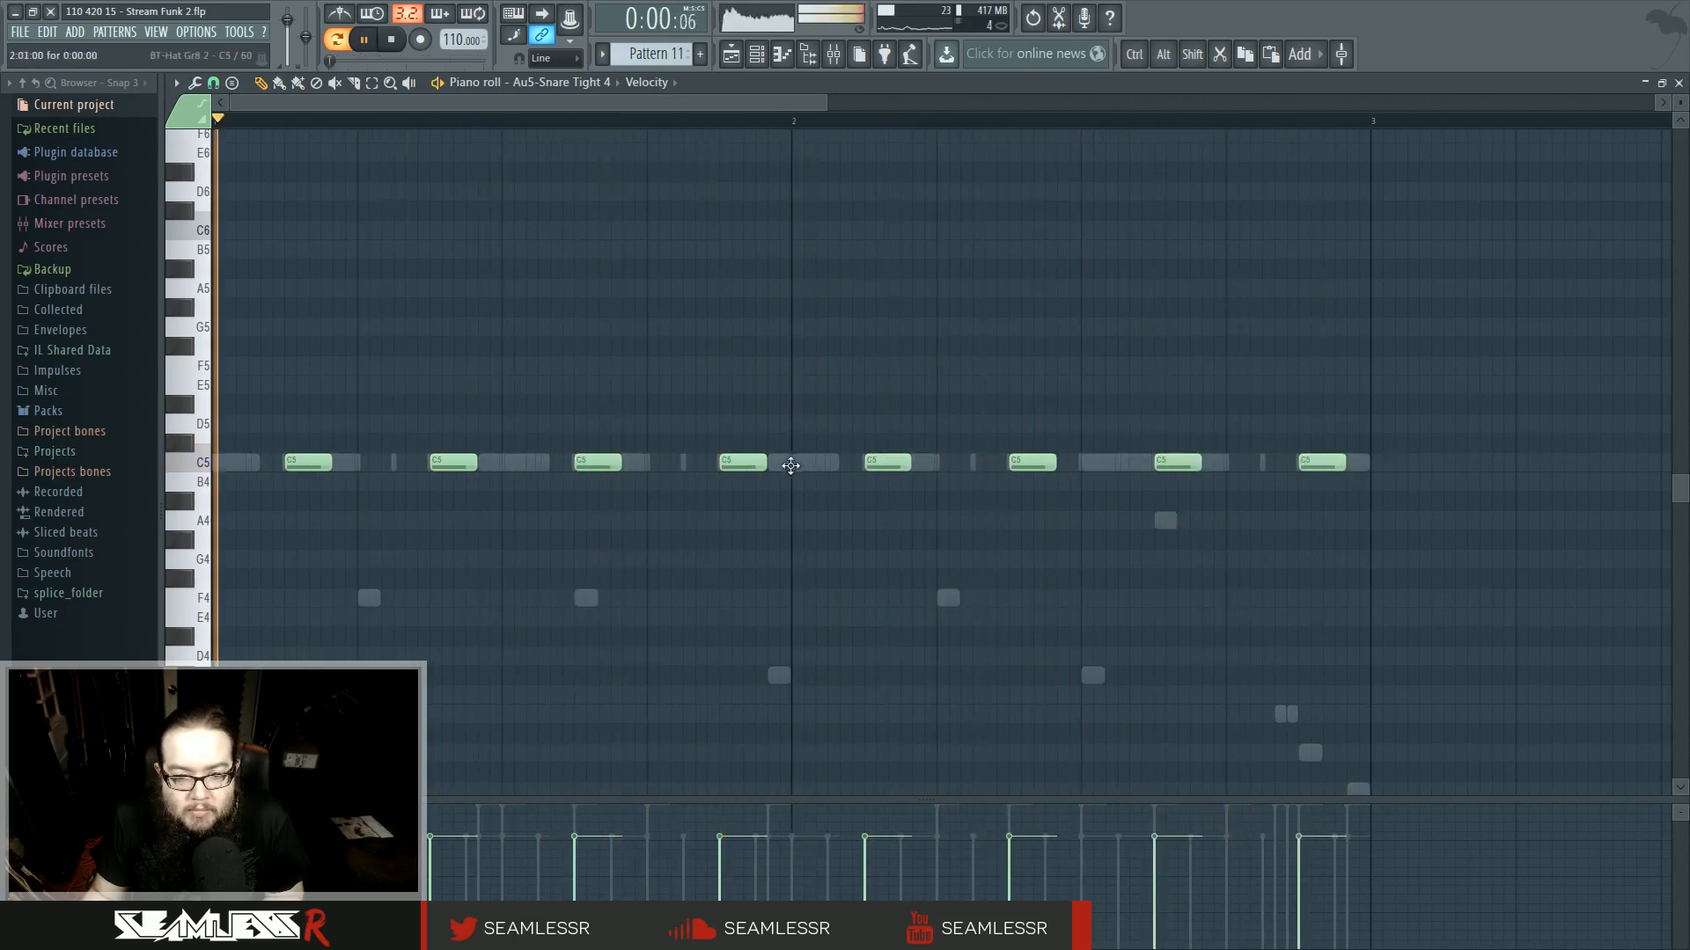
# - Open the kick channel of Pattern 11 in the piano roll and add kick notes in the first beat
pyautogui.click(731, 55)
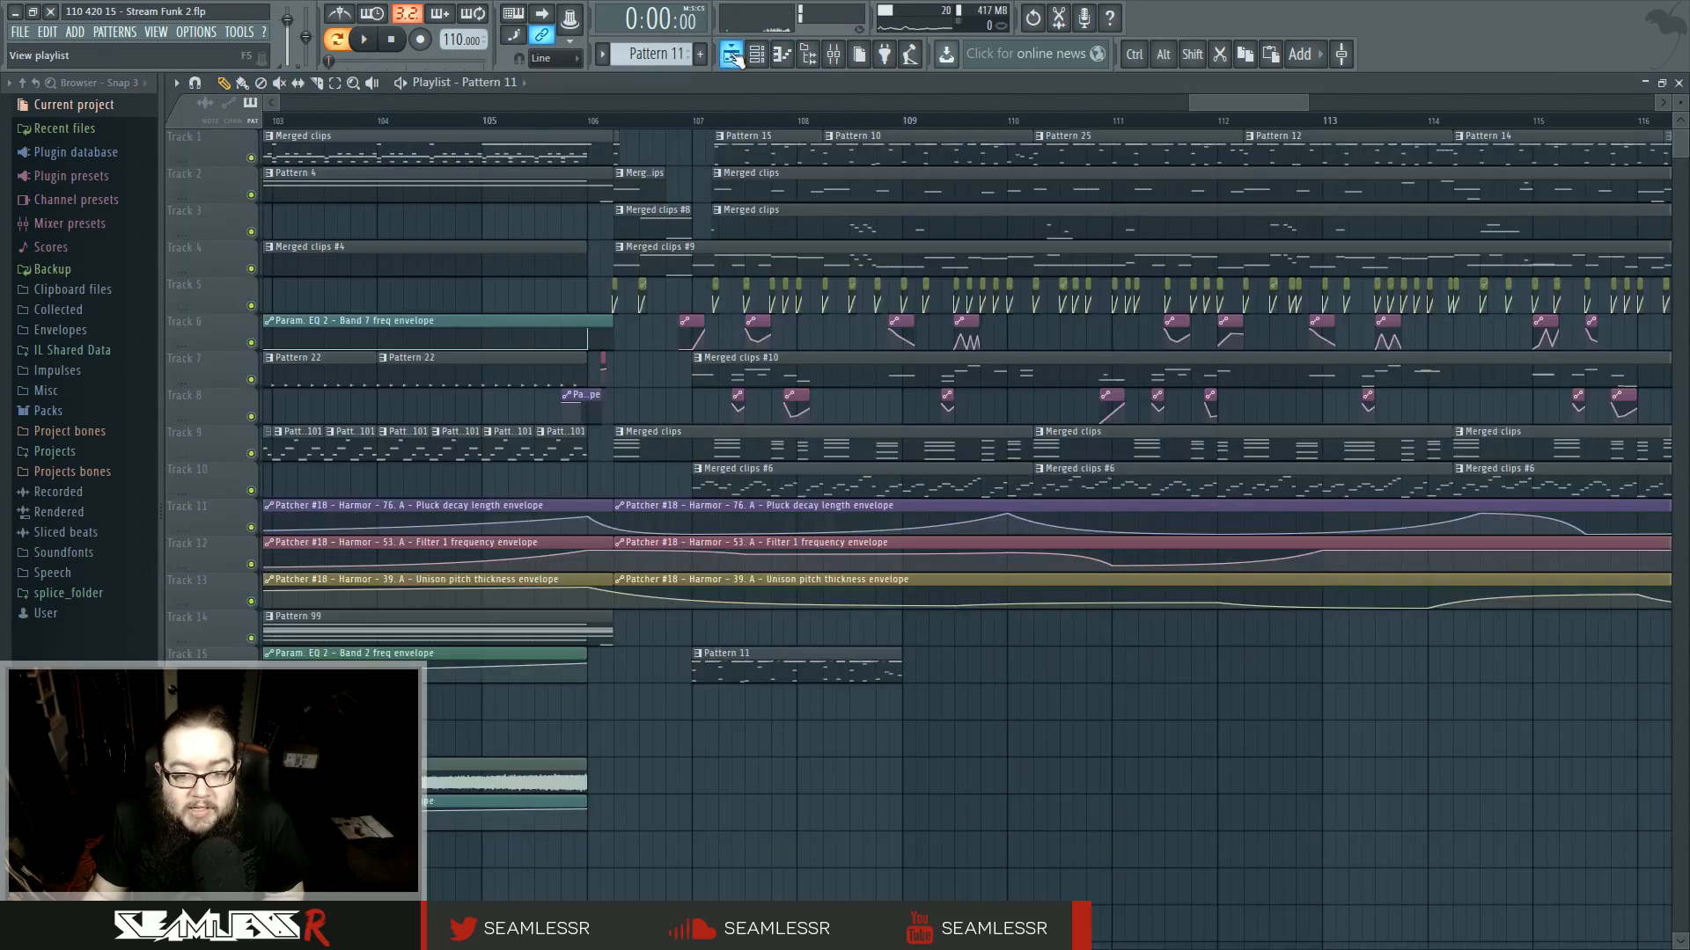
pyautogui.click(757, 55)
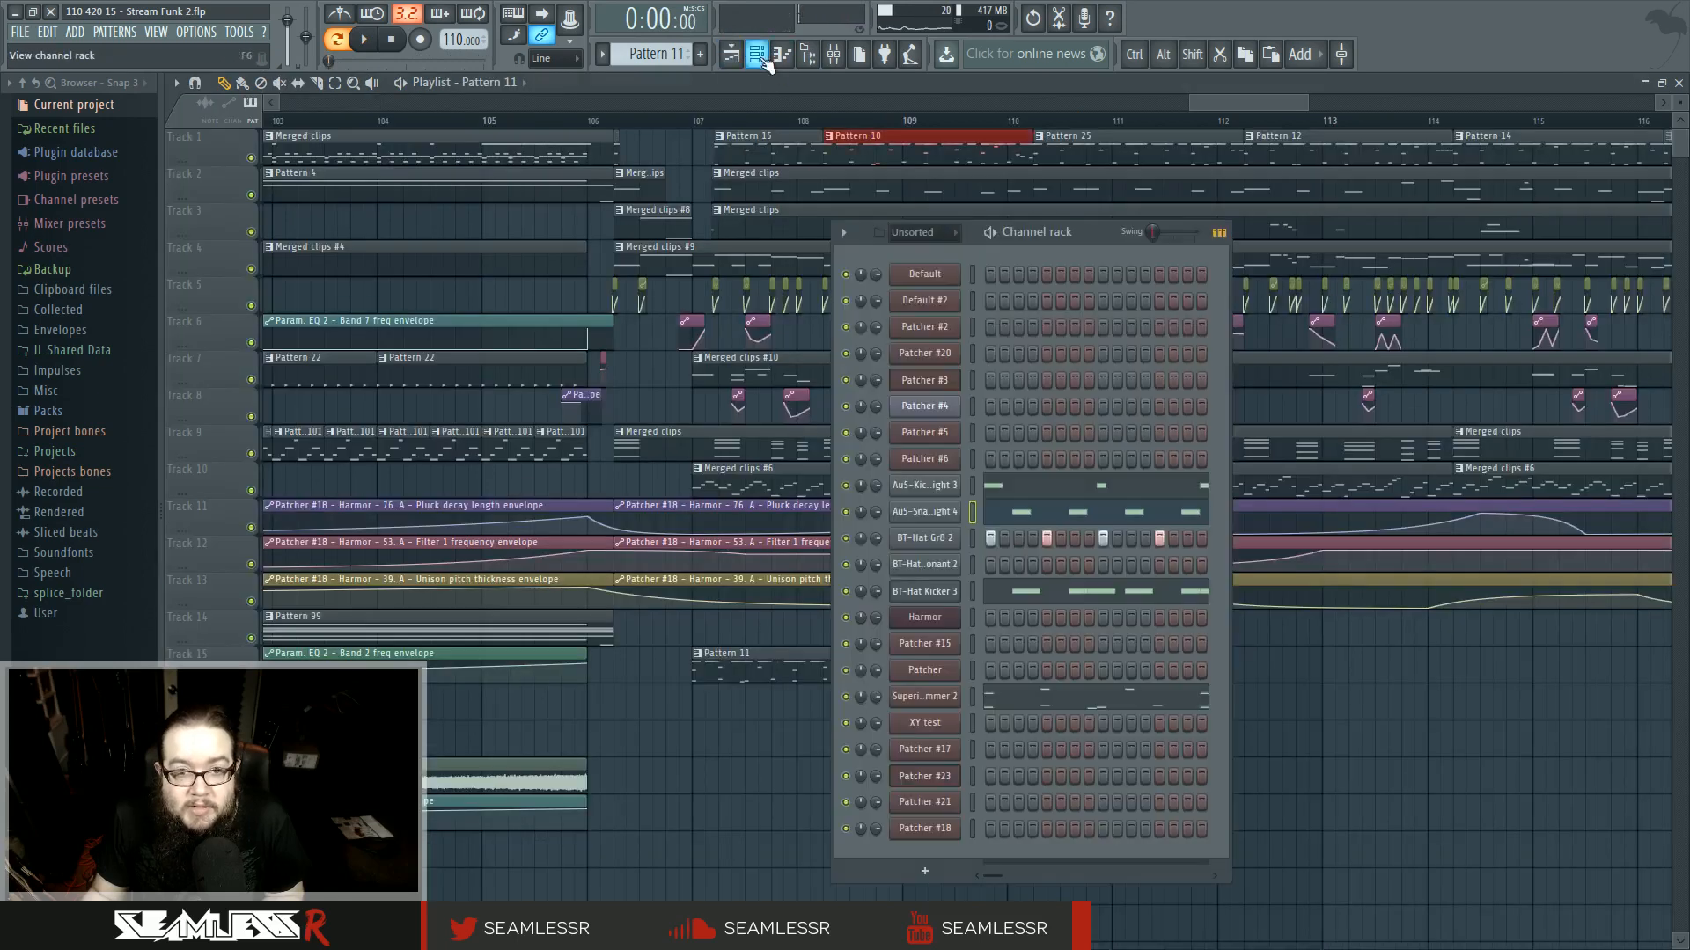
pyautogui.click(1043, 491)
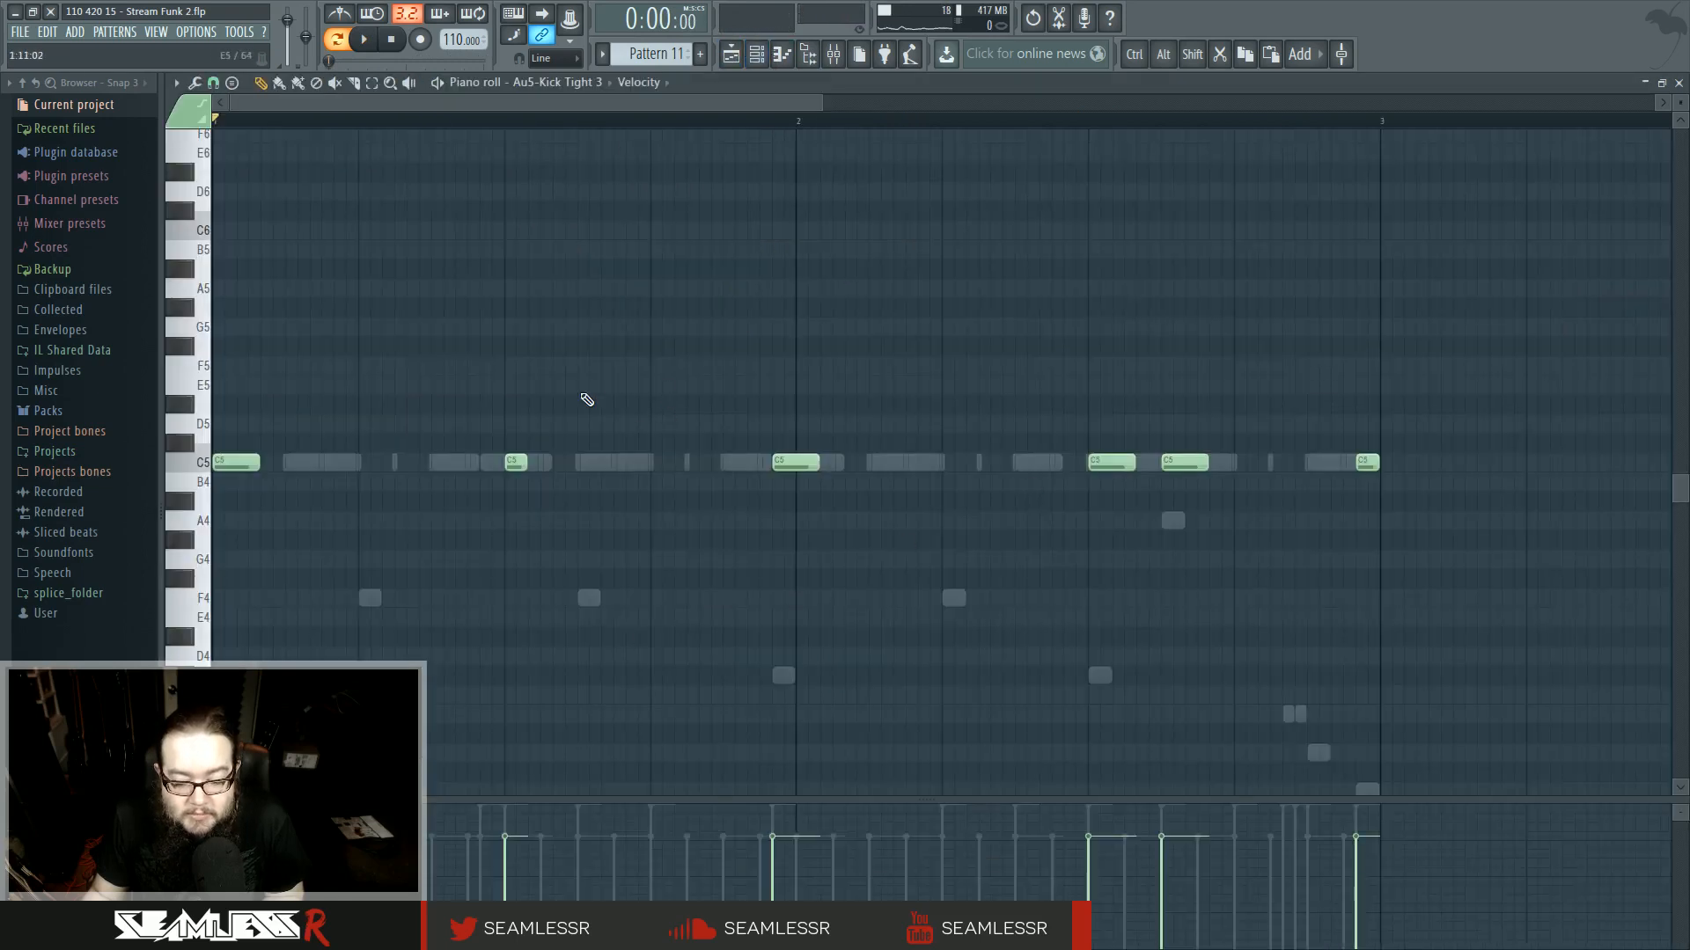
pyautogui.moveTo(583, 394); pyautogui.dragTo(712, 400)
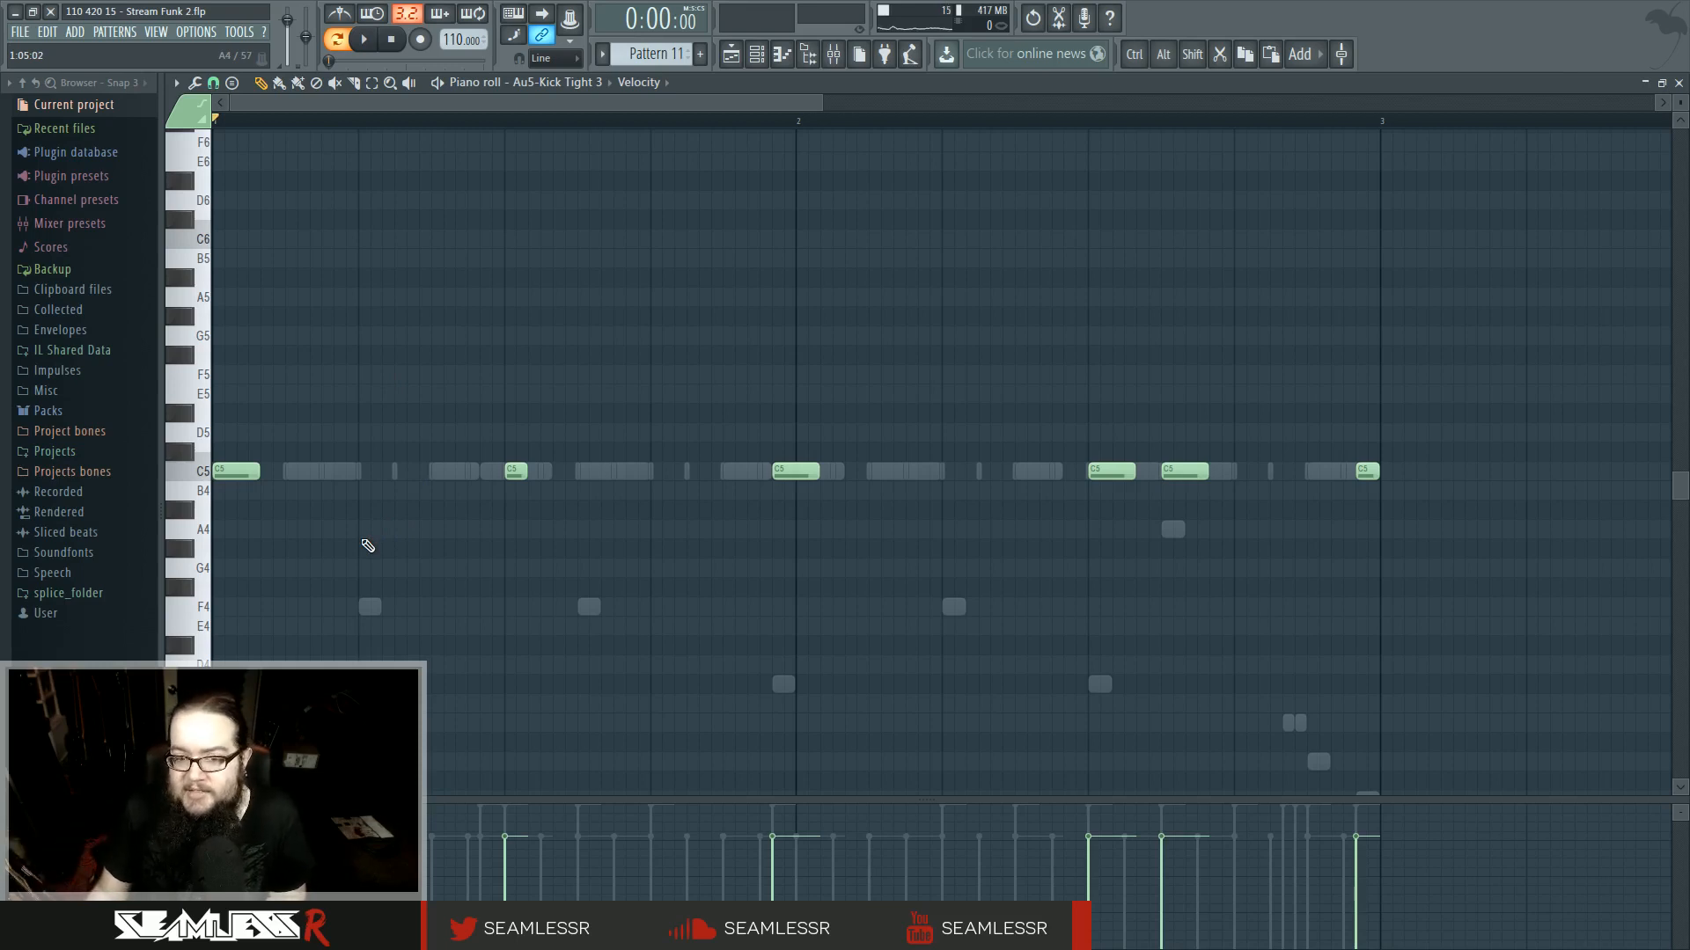
pyautogui.keyDown('ctrl'); pyautogui.scroll(3, 324, 580); pyautogui.keyUp('ctrl')
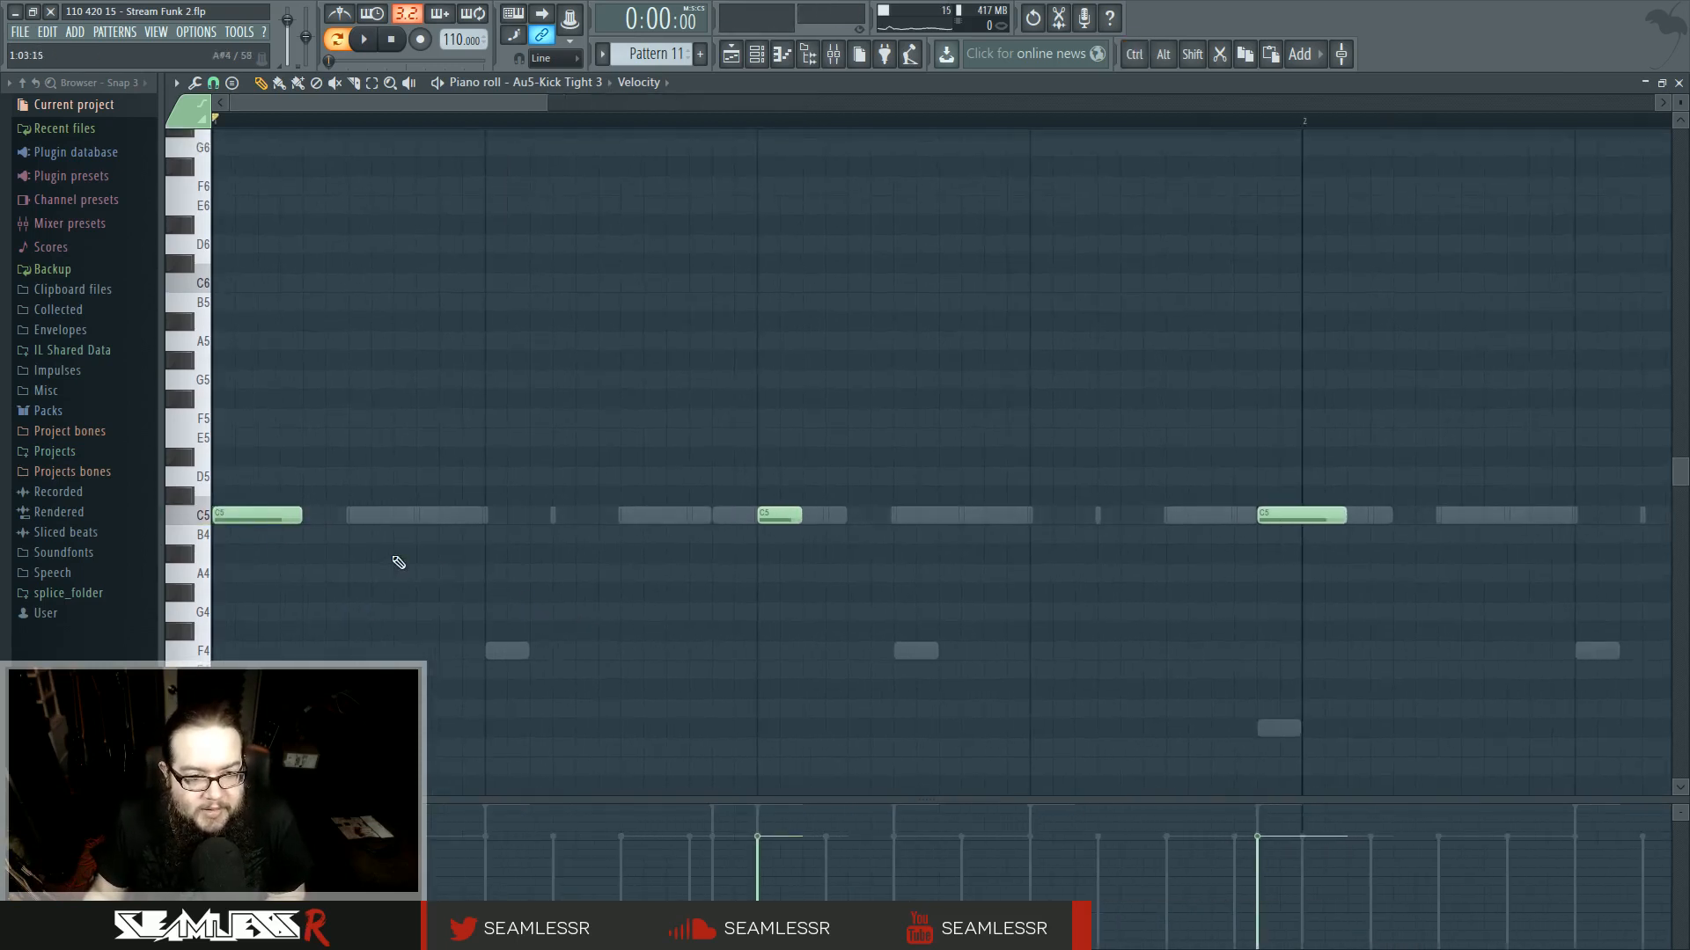
pyautogui.click(581, 515)
pyautogui.moveTo(664, 515); pyautogui.dragTo(610, 522)
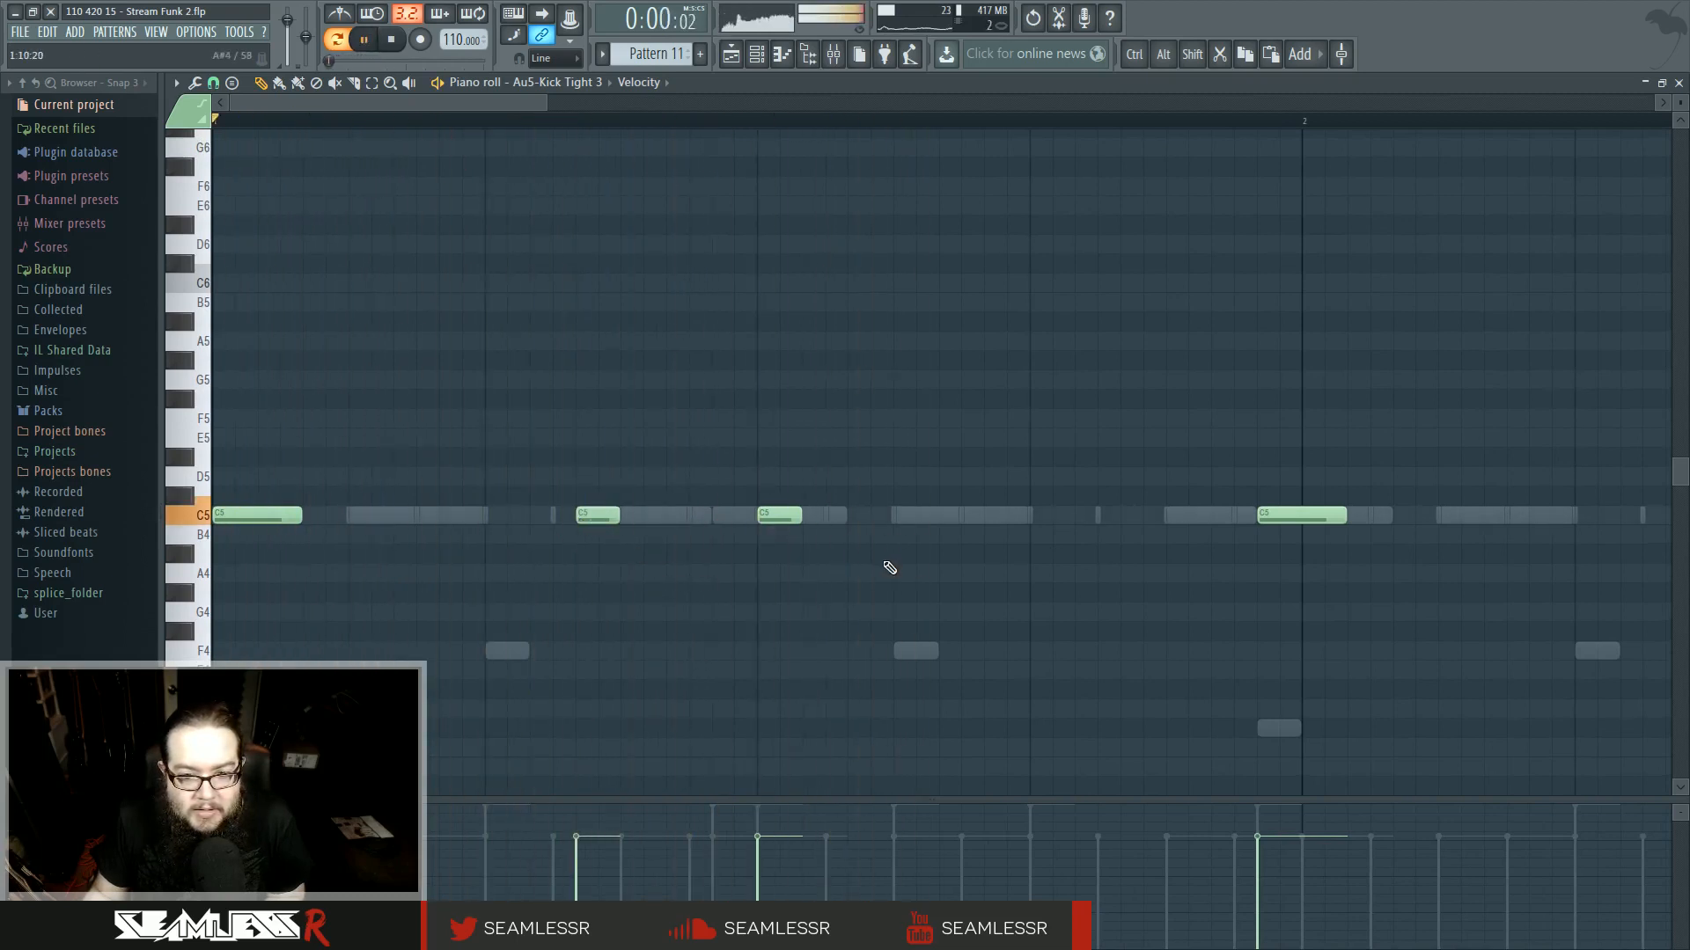
pyautogui.click(874, 516)
pyautogui.hotkey('ctrl', 'z')
pyautogui.click(852, 495)
pyautogui.moveTo(852, 495); pyautogui.dragTo(854, 516)
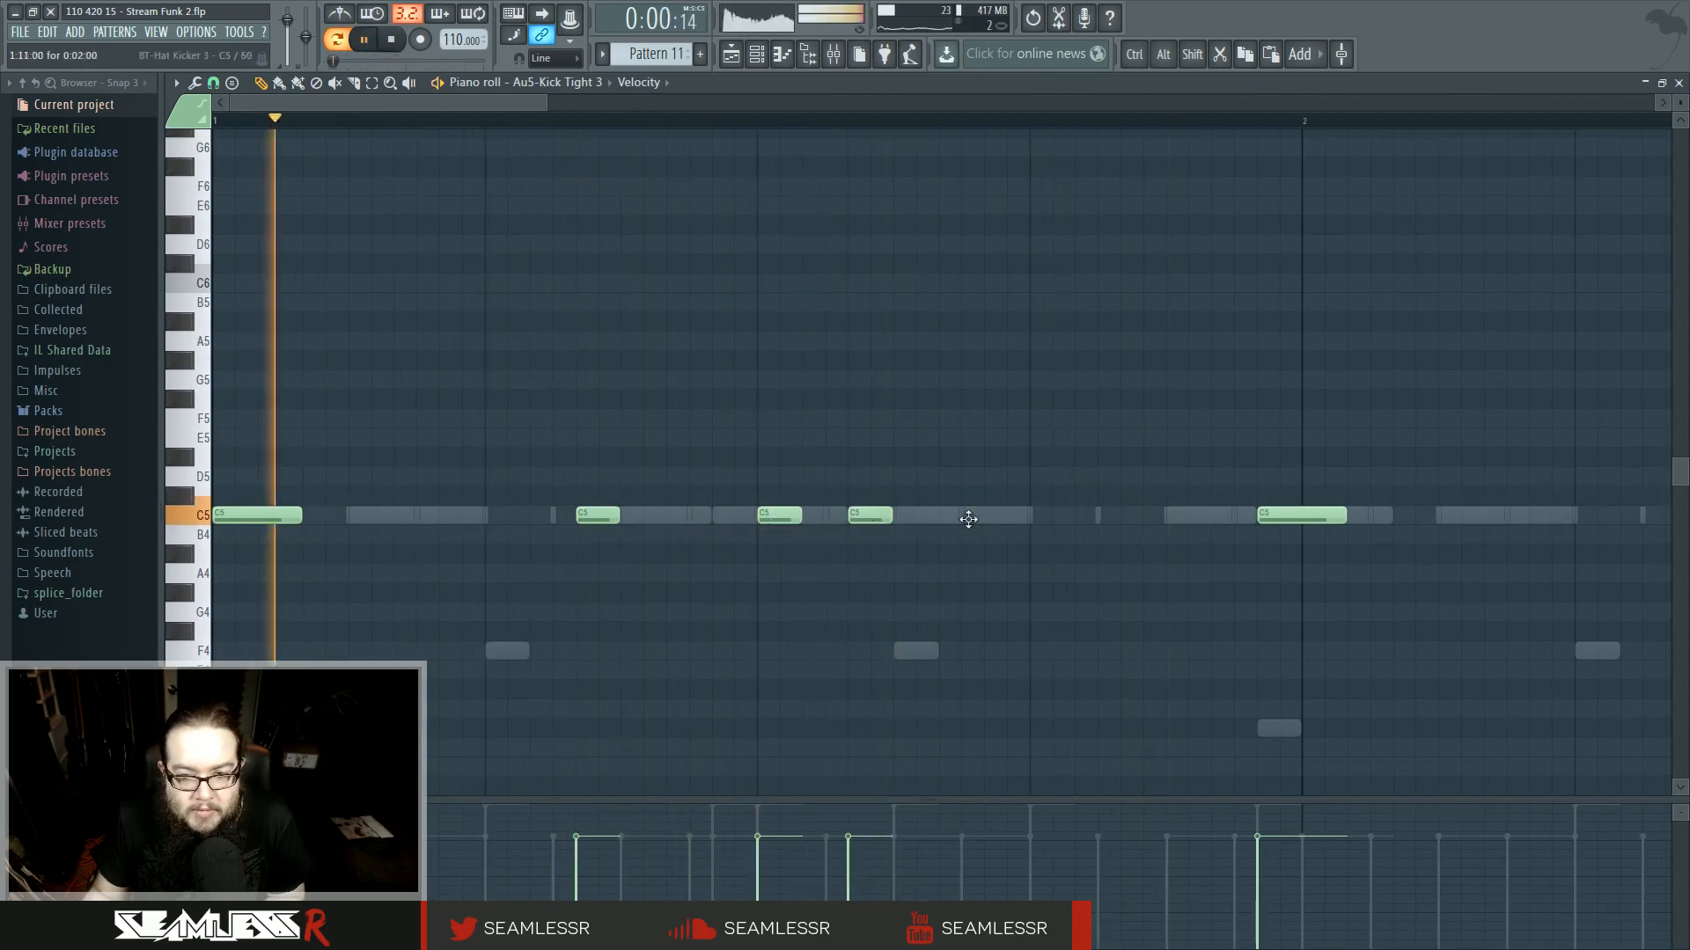
# - Rearrange the kick notes in the second half of the pattern's first bar
pyautogui.click(1042, 514)
pyautogui.moveTo(1148, 584); pyautogui.dragTo(1015, 601)
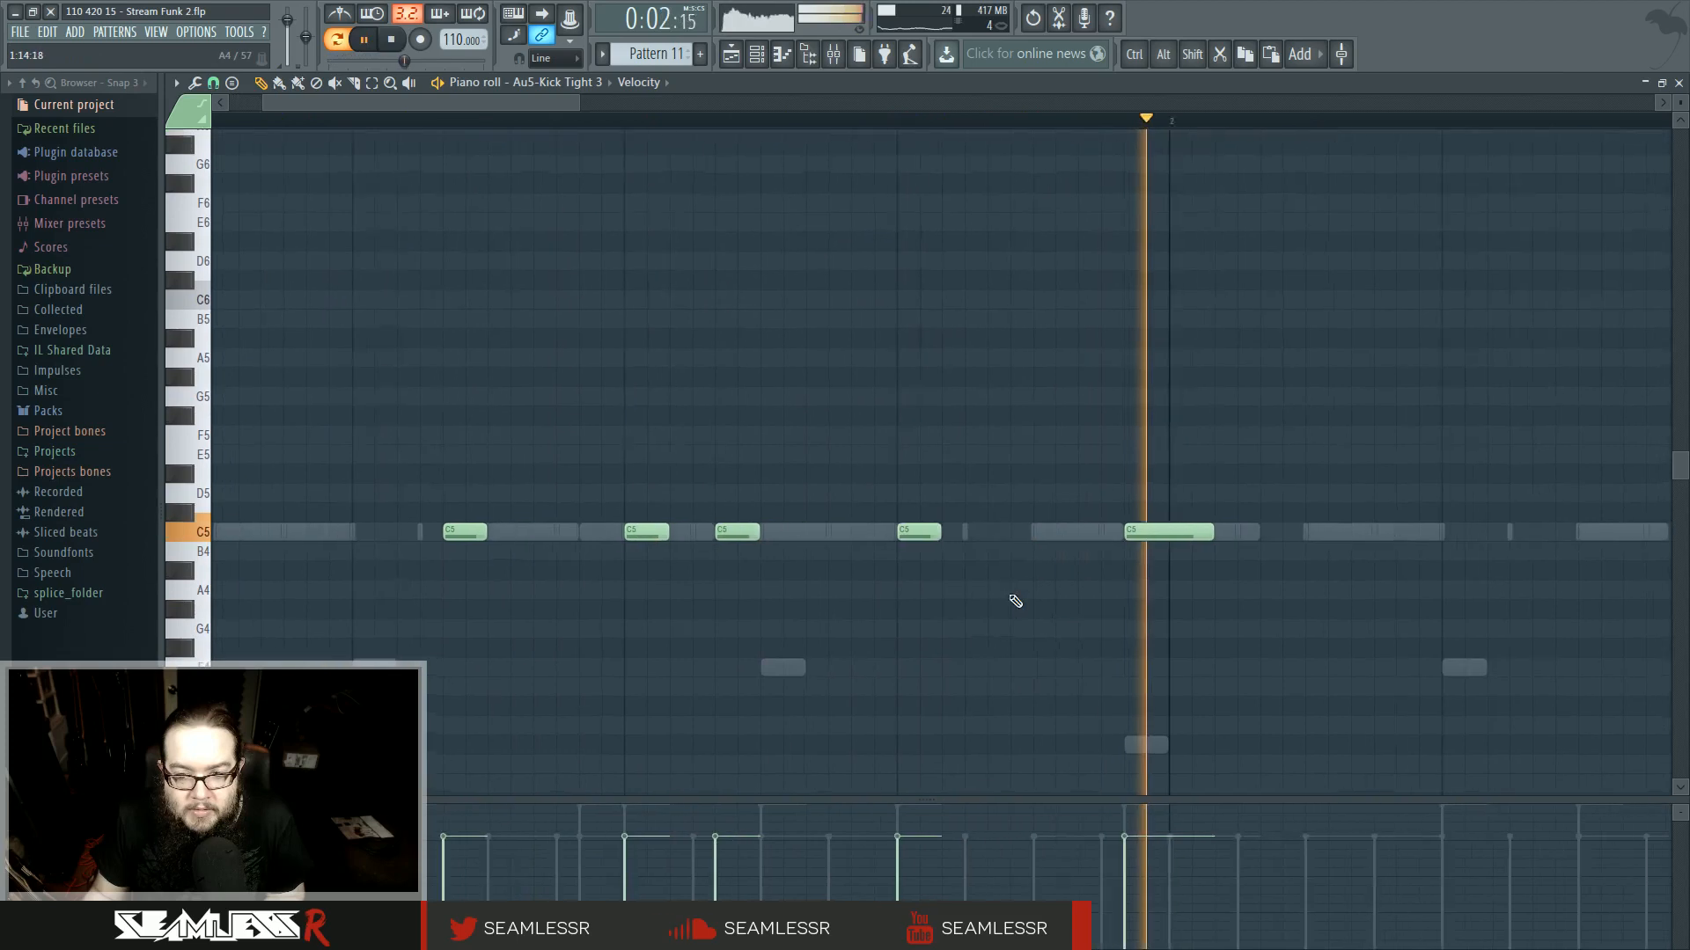
pyautogui.moveTo(905, 536); pyautogui.dragTo(996, 551)
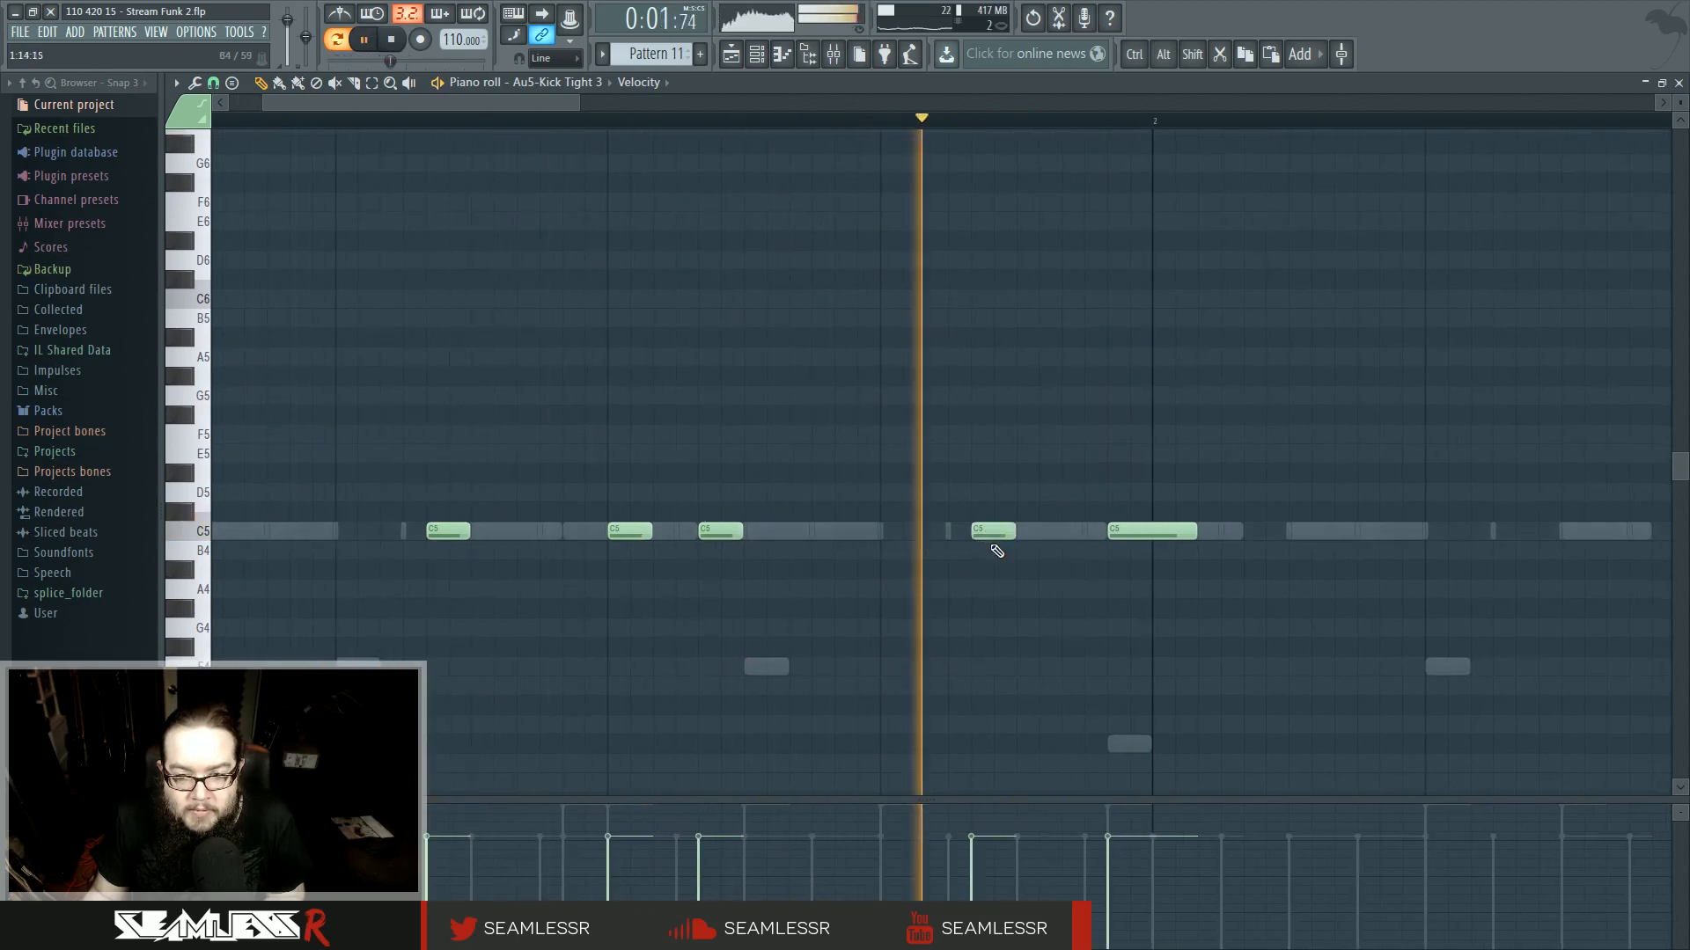
pyautogui.keyDown('ctrl'); pyautogui.scroll(-3, 758, 573); pyautogui.keyUp('ctrl')
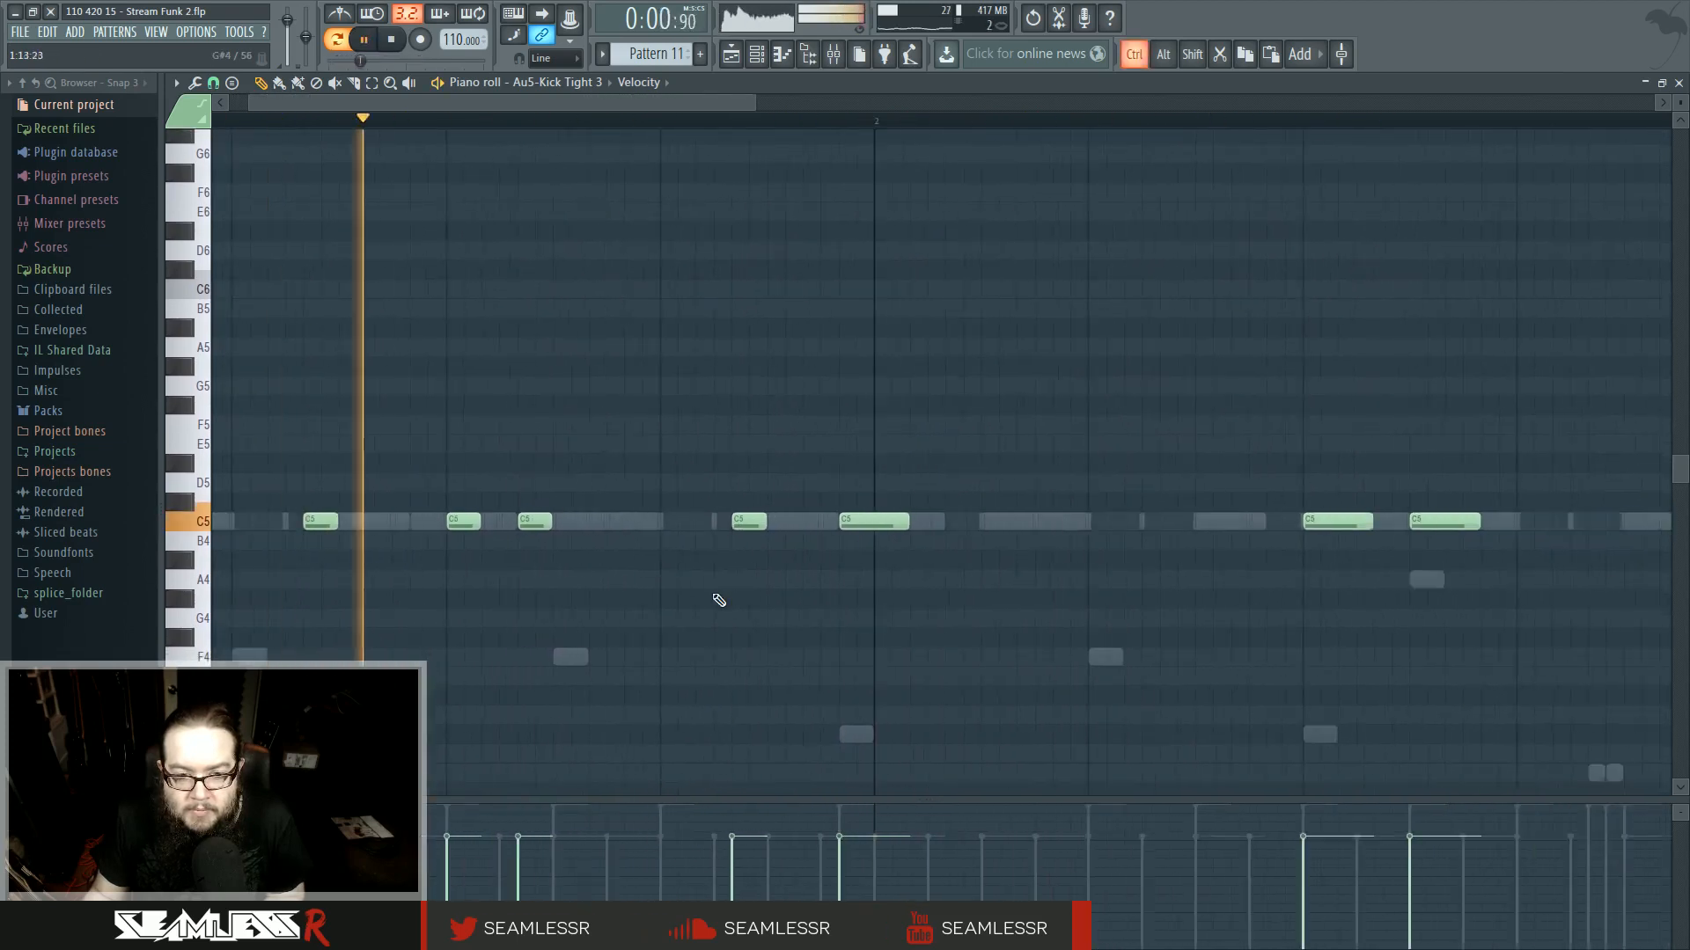
pyautogui.keyDown('ctrl'); pyautogui.scroll(-2, 719, 600); pyautogui.keyUp('ctrl')
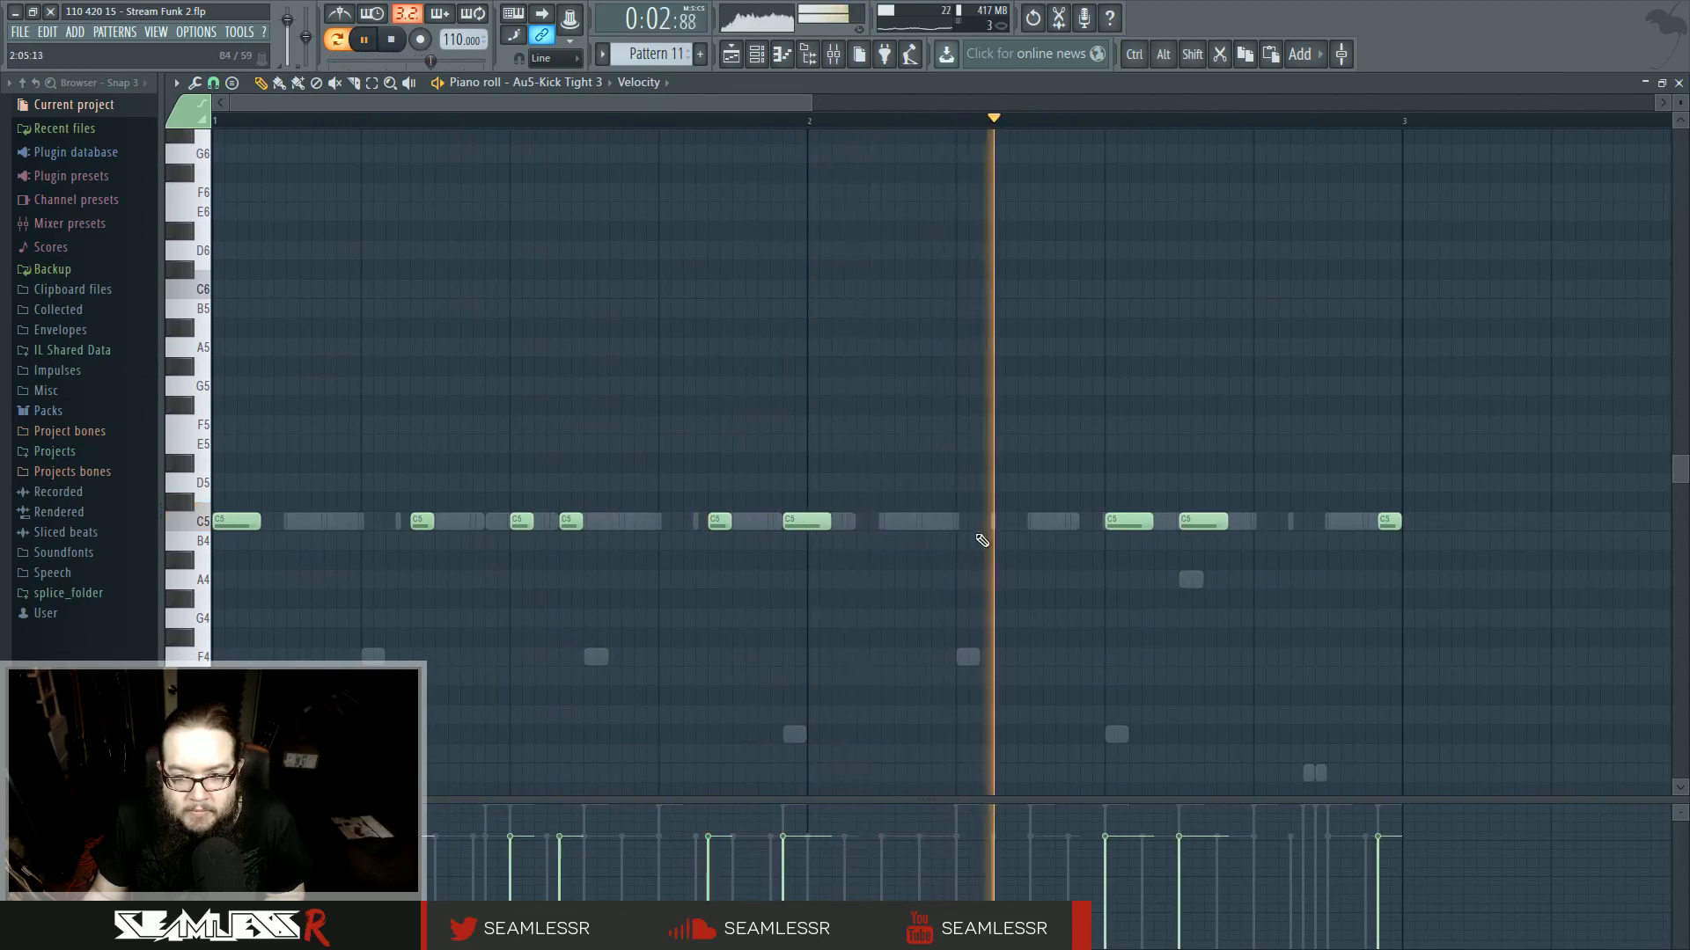
pyautogui.moveTo(1012, 509); pyautogui.dragTo(865, 582)
# - Switch to the Superior Drummer 2 channel and add, delete and move its D3 and C3 notes
pyautogui.press('space')
pyautogui.scroll(-10, 837, 540)
pyautogui.doubleClick(530, 551)
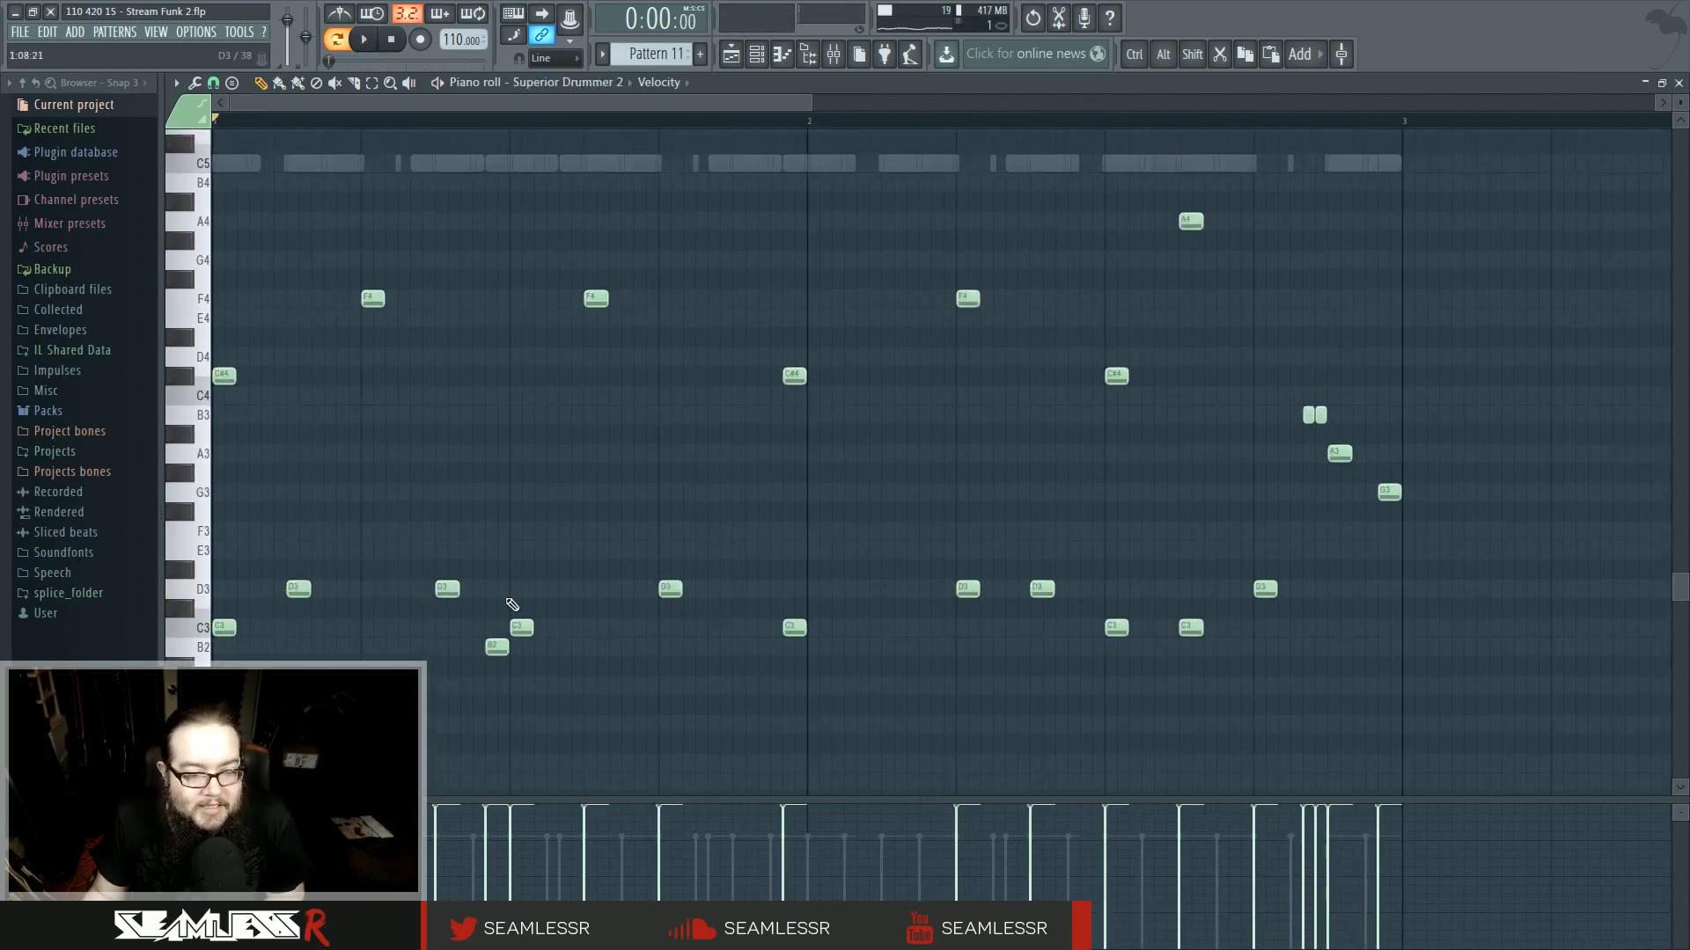
pyautogui.press('space')
pyautogui.click(744, 588)
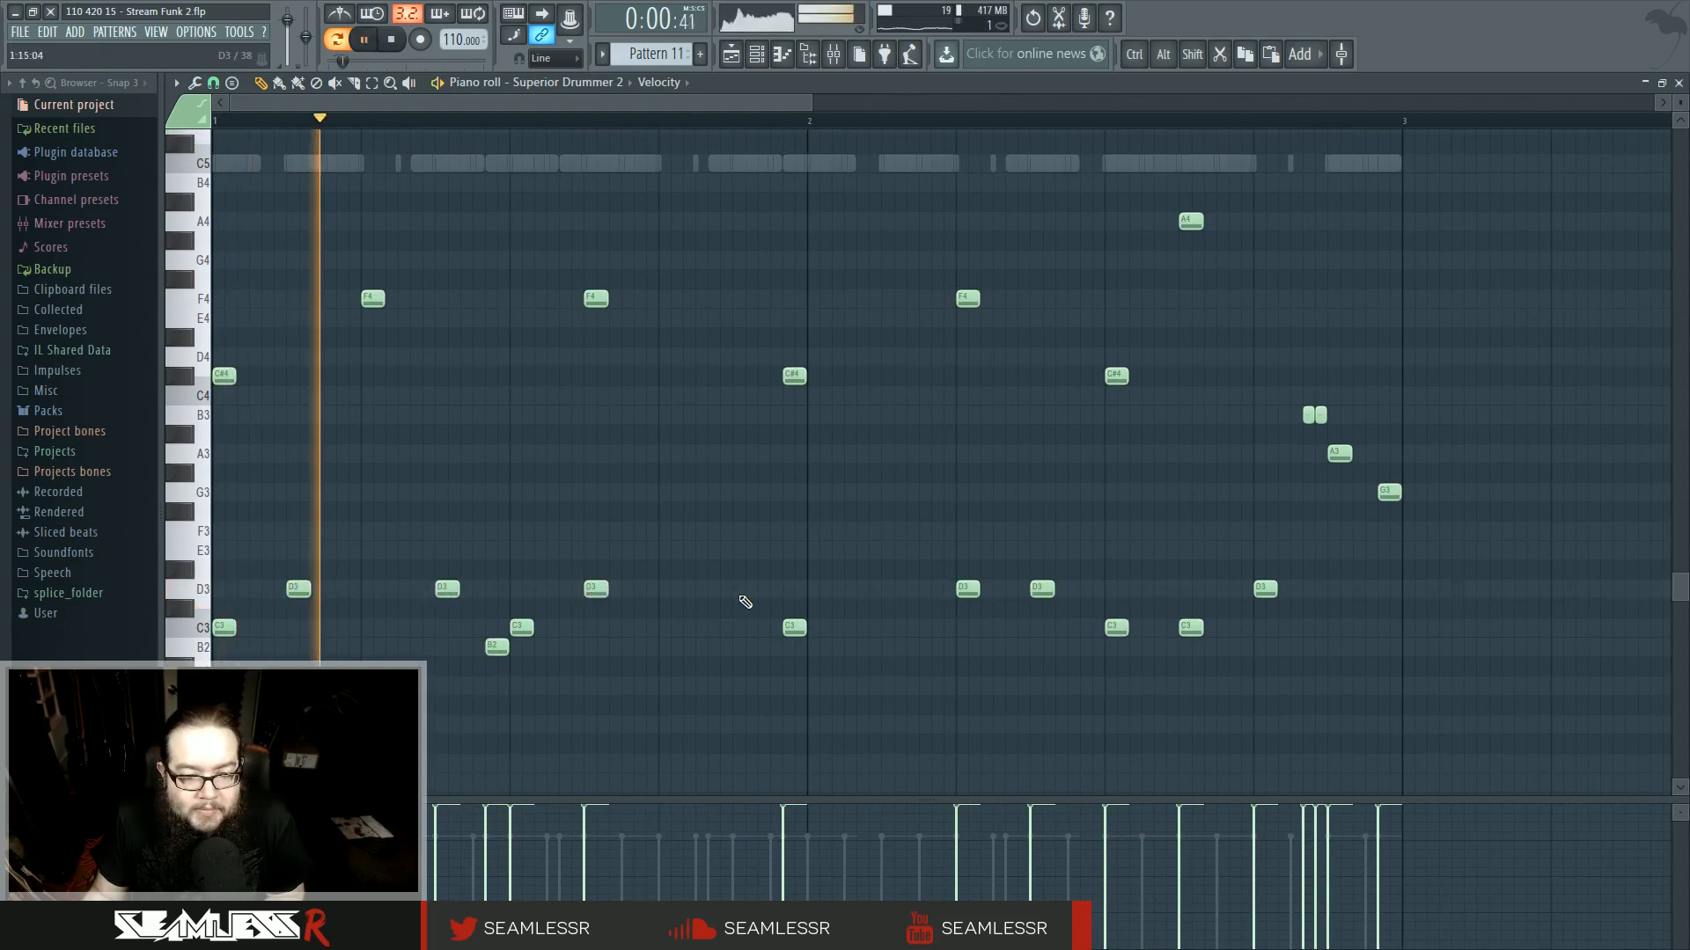
pyautogui.click(888, 595)
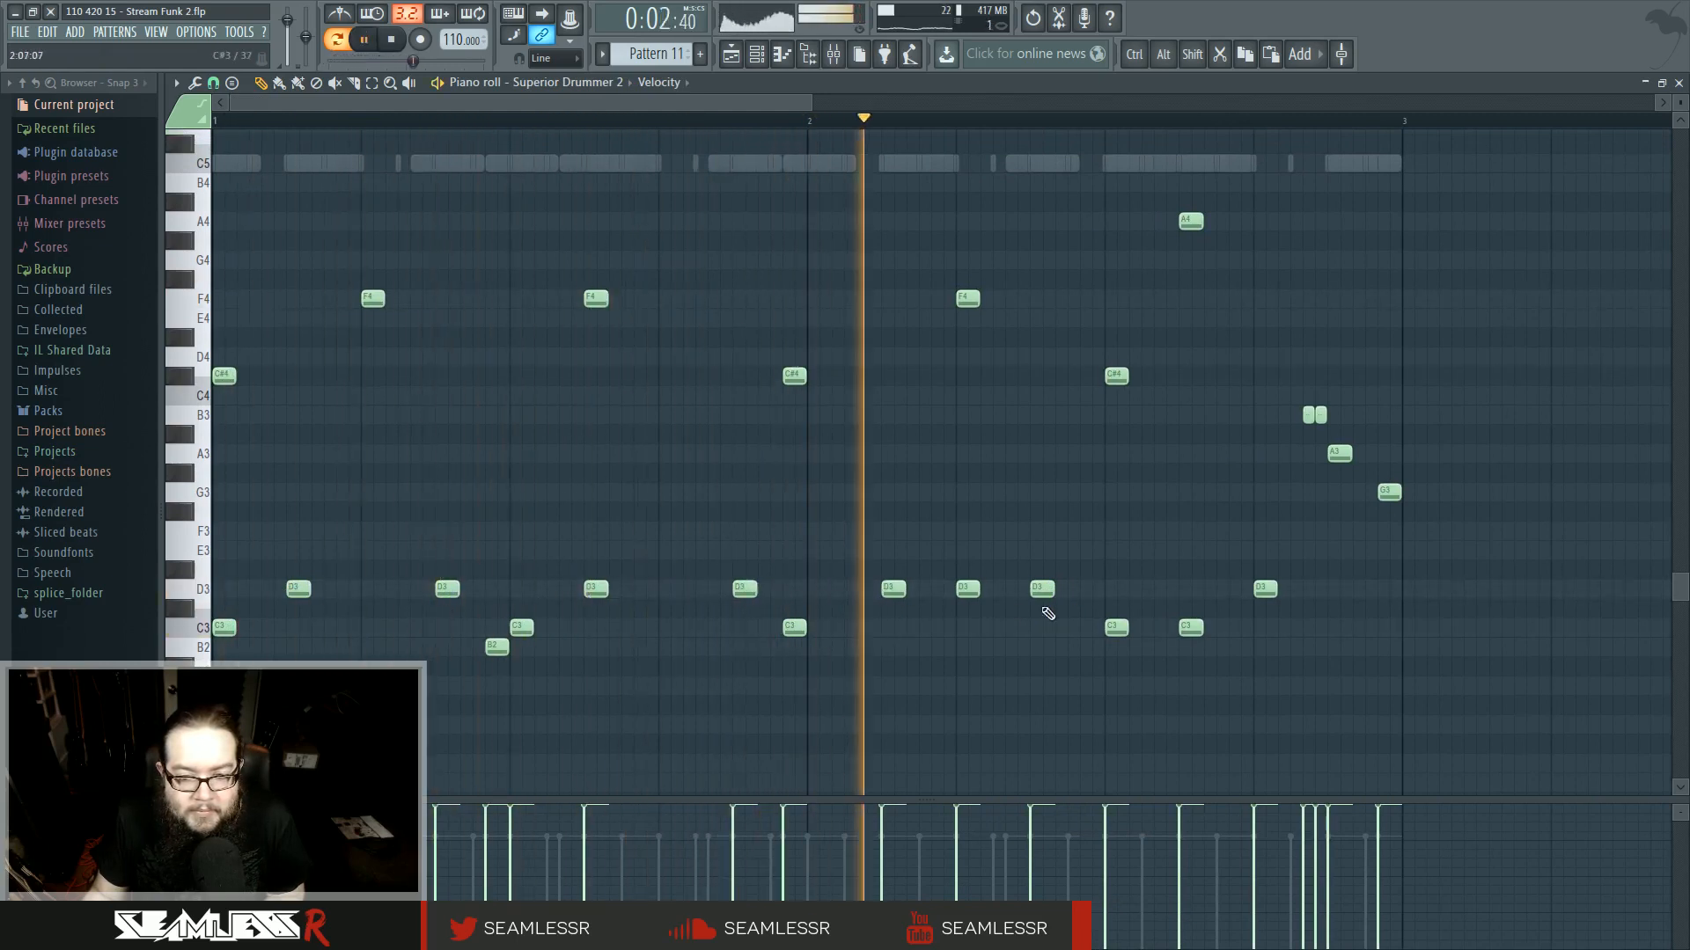
pyautogui.rightClick(968, 593)
pyautogui.moveTo(1267, 589); pyautogui.dragTo(1340, 592)
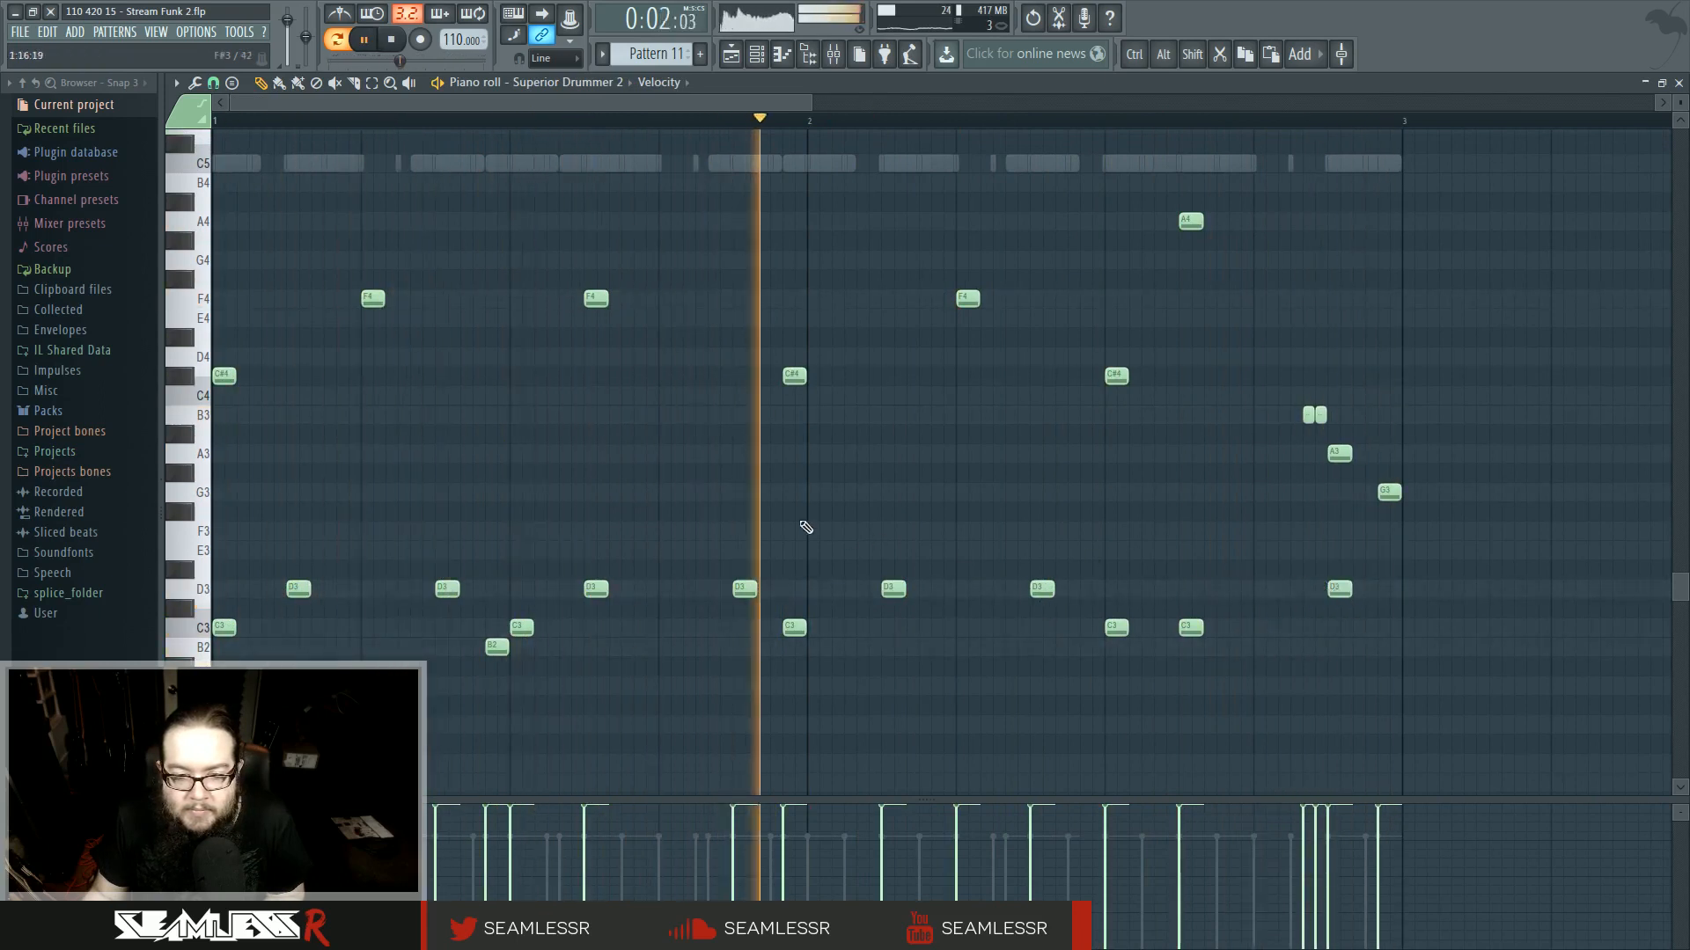
pyautogui.click(416, 629)
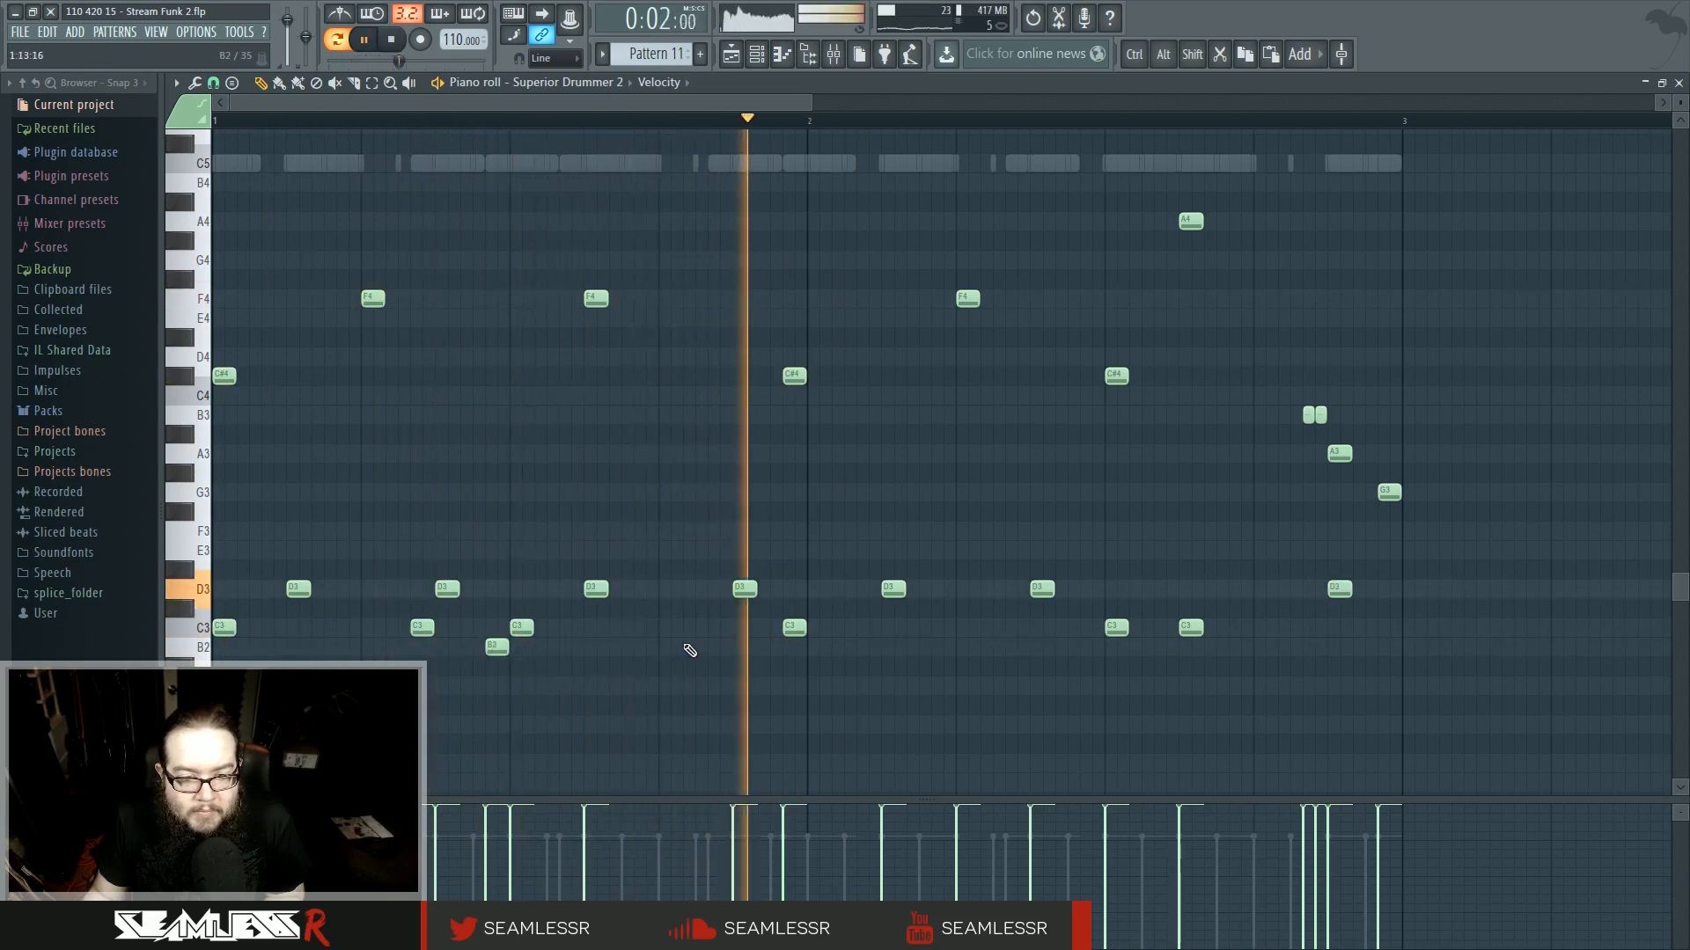
# - Delete stray hat notes, move a late kick note to the right, and return to the playlist around bar 107
pyautogui.scroll(3, 1031, 735)
pyautogui.rightClick(900, 347)
pyautogui.rightClick(900, 347)
pyautogui.rightClick(719, 343)
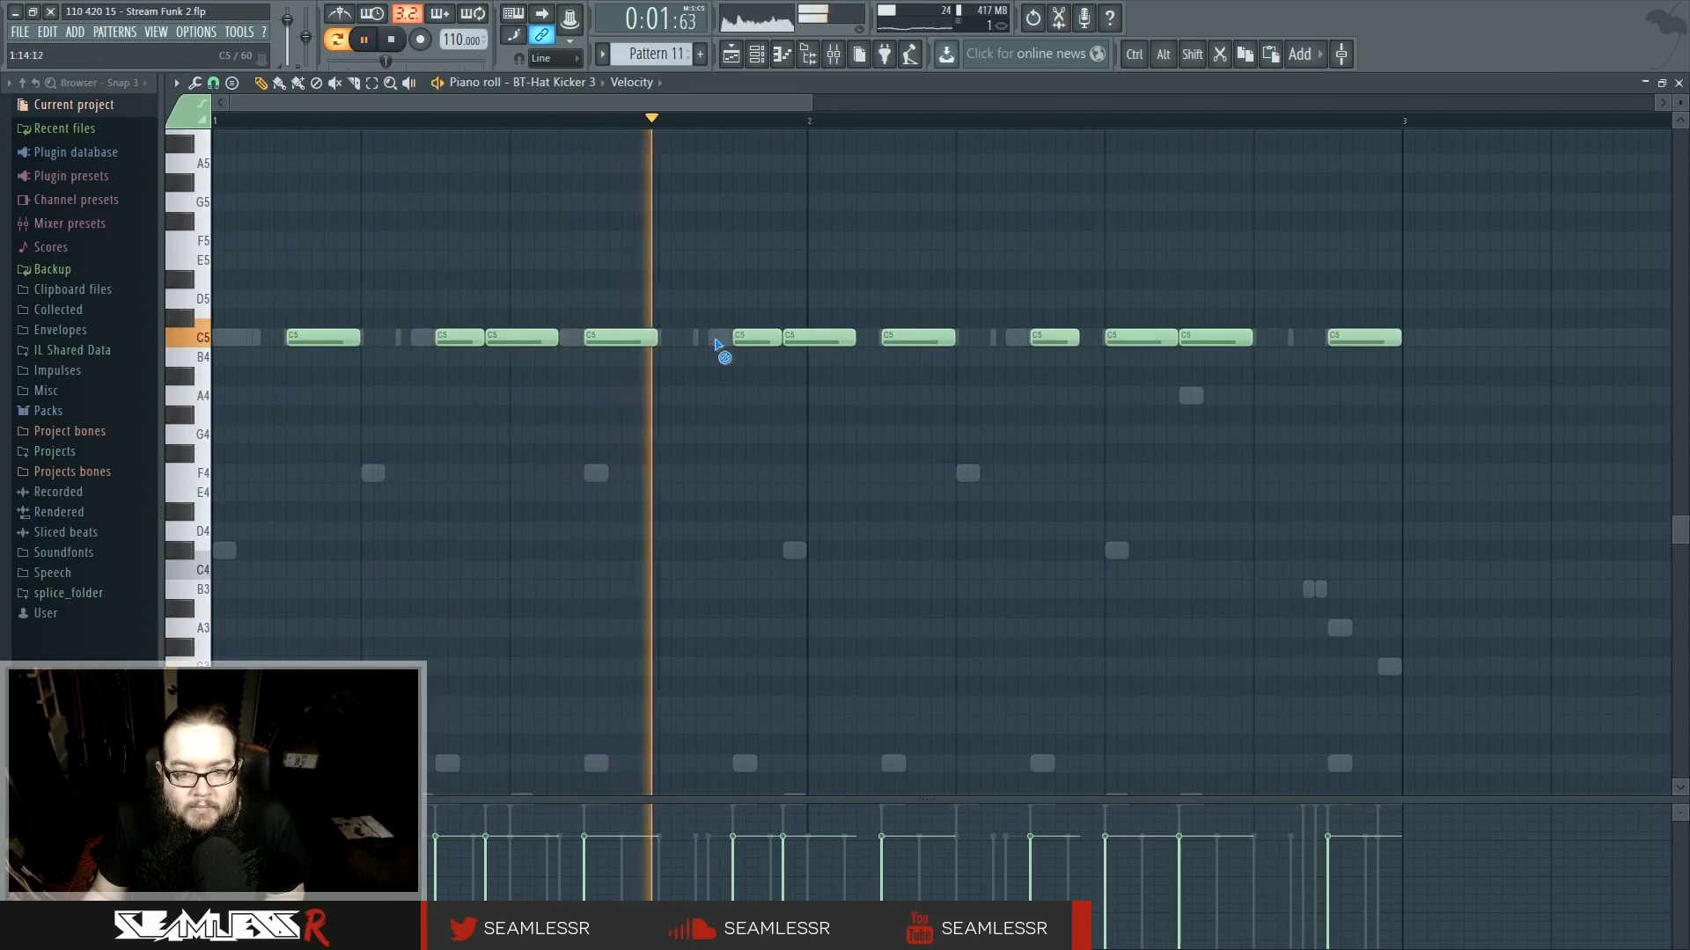
pyautogui.rightClick(719, 343)
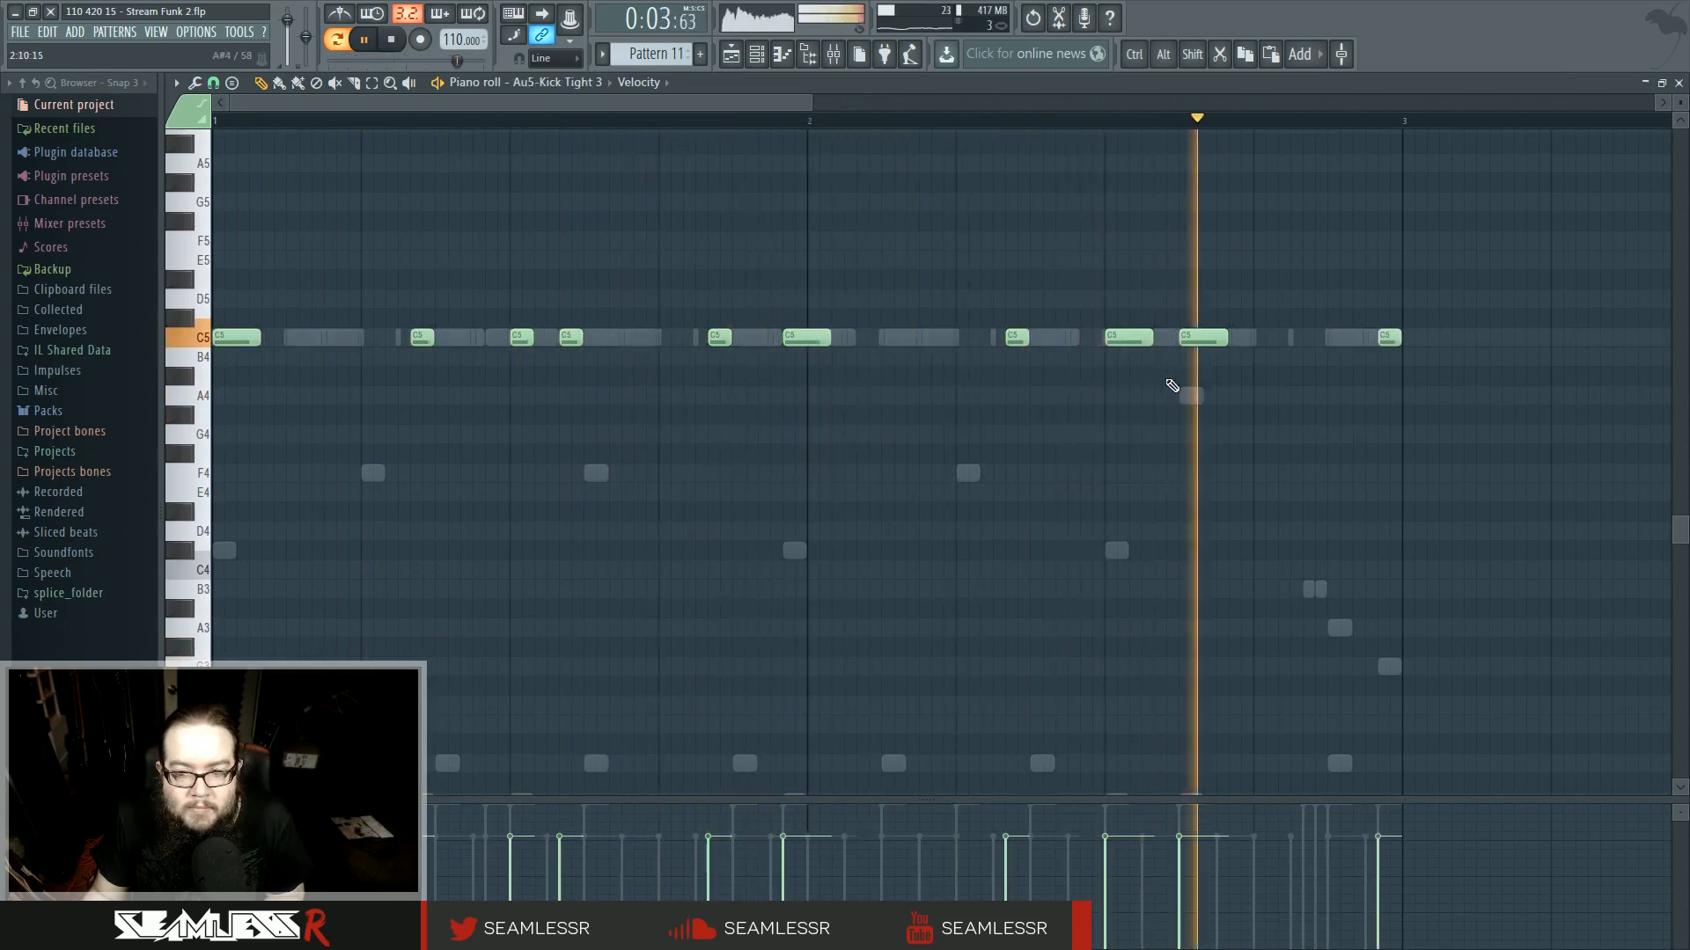
pyautogui.moveTo(1214, 347); pyautogui.dragTo(1274, 346)
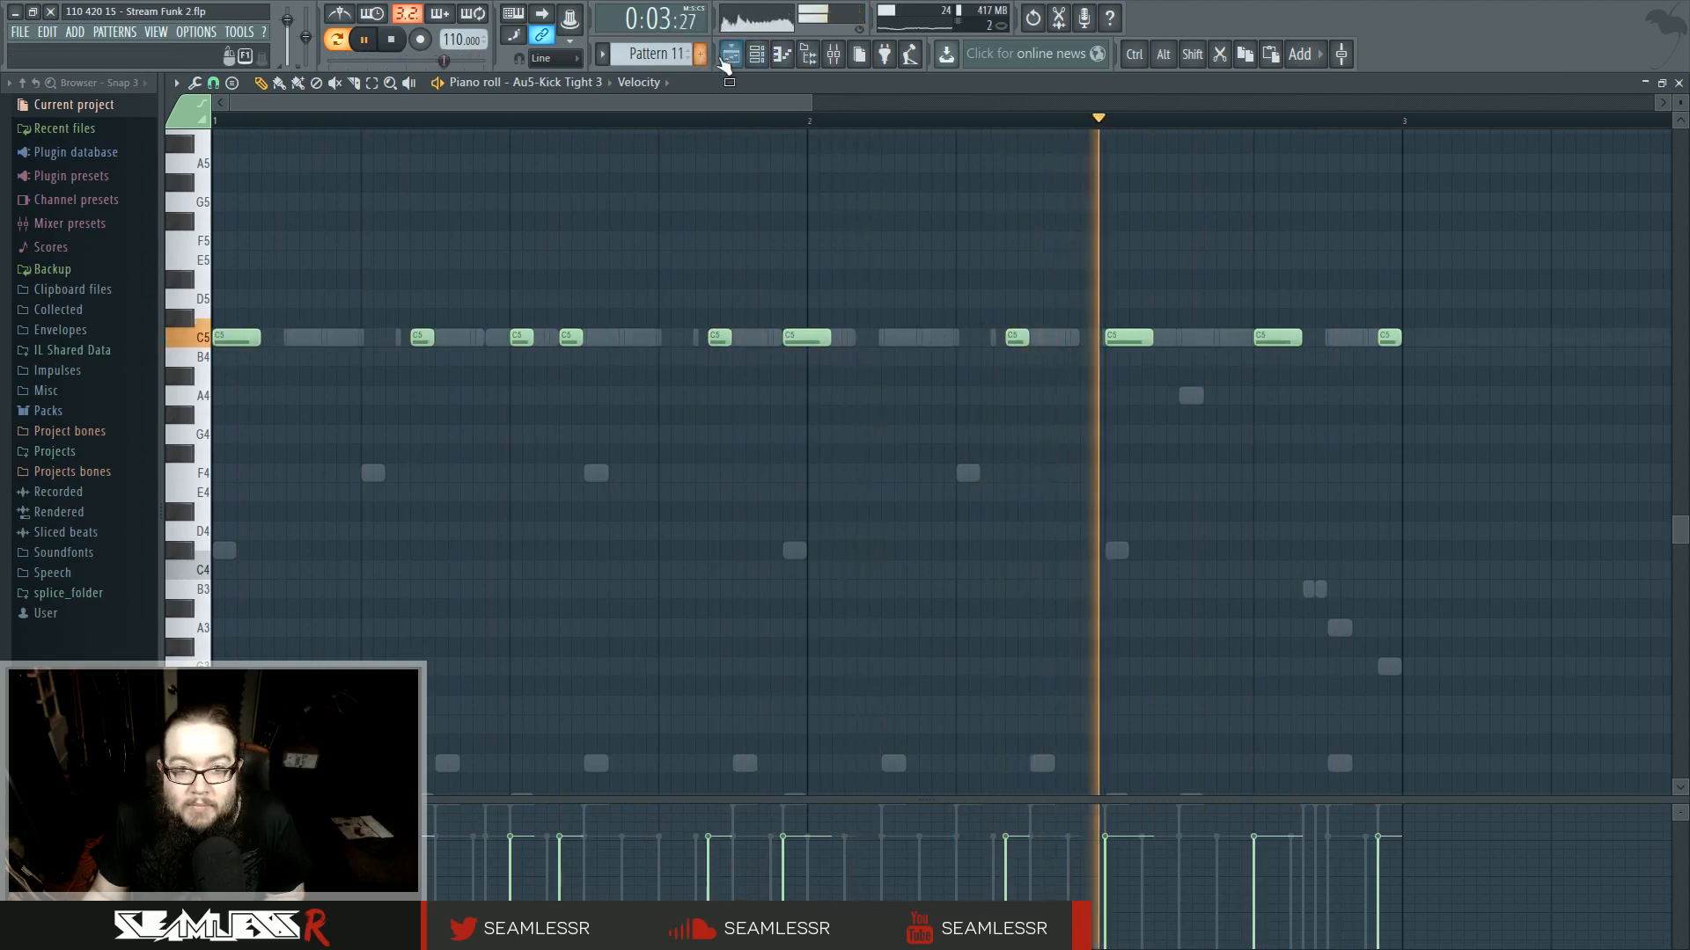
pyautogui.press('F5')
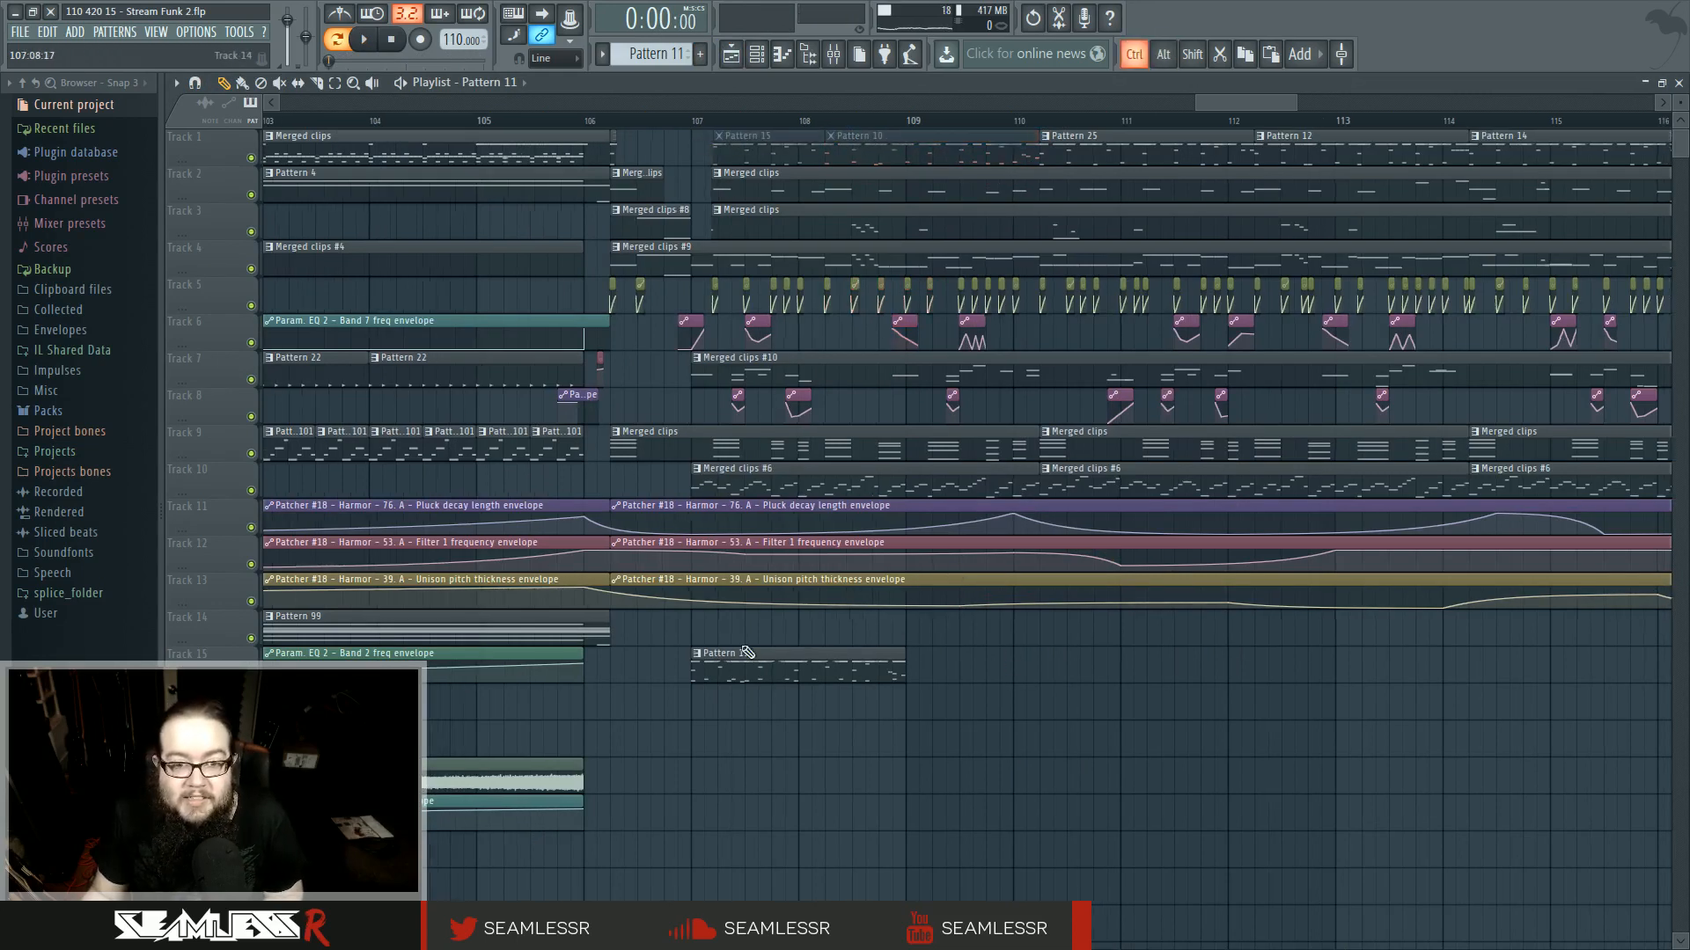
pyautogui.keyDown('ctrl'); pyautogui.scroll(3, 684, 653); pyautogui.keyUp('ctrl')
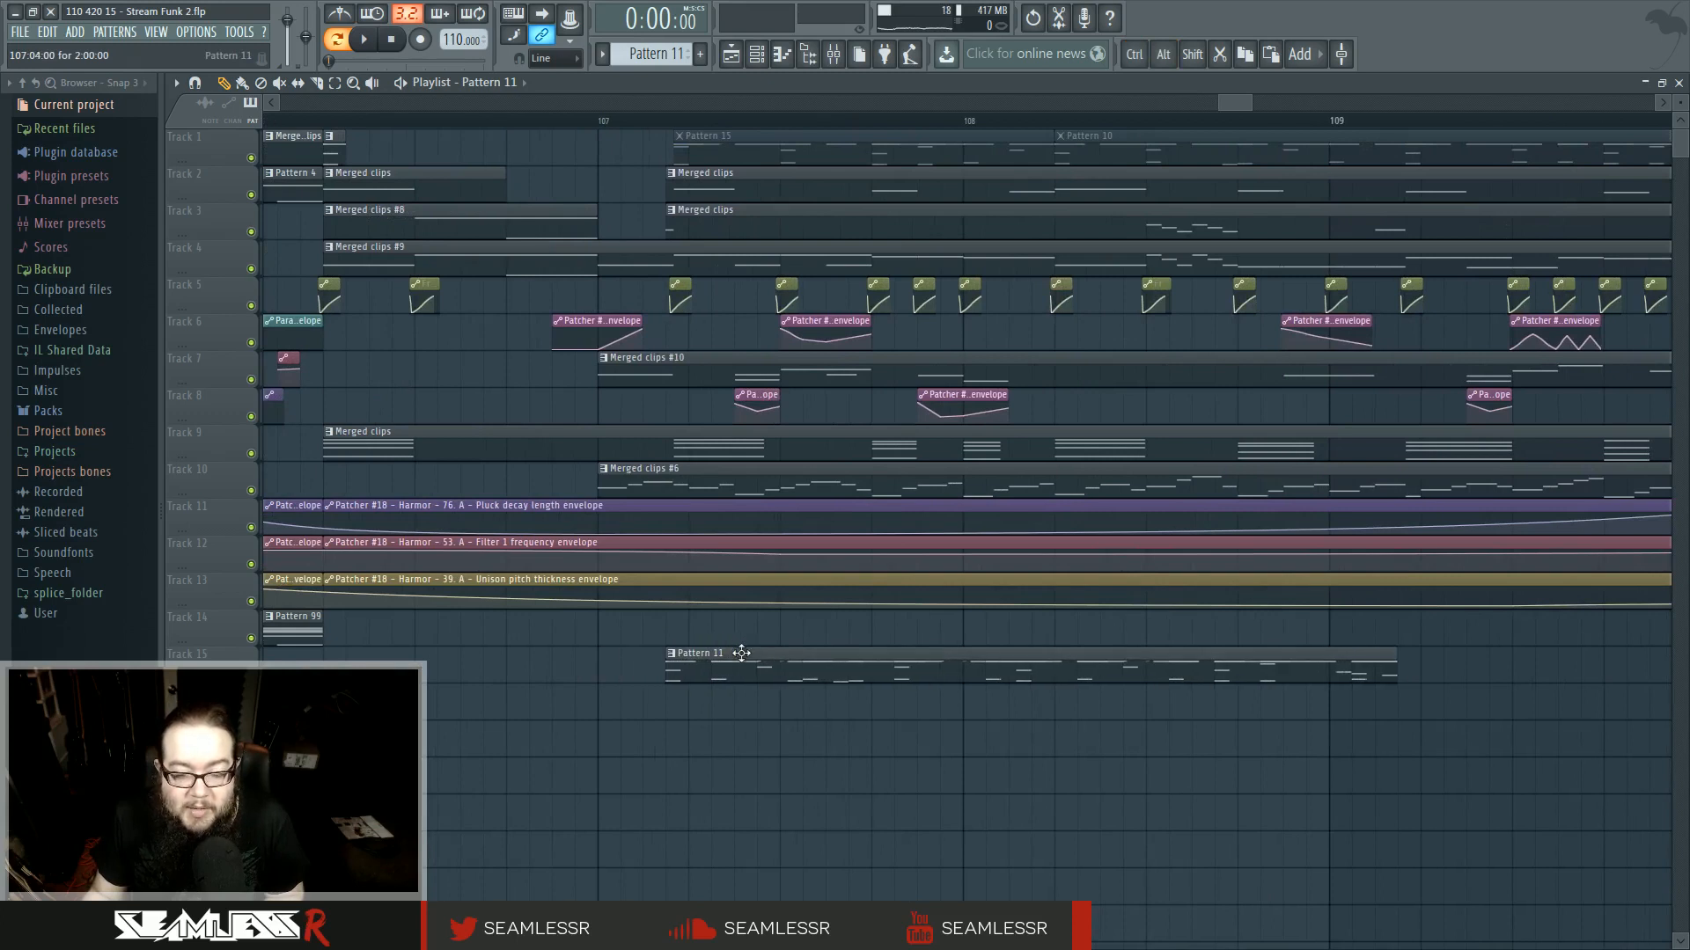
pyautogui.keyDown('ctrl'); pyautogui.scroll(-3, 742, 653); pyautogui.keyUp('ctrl')
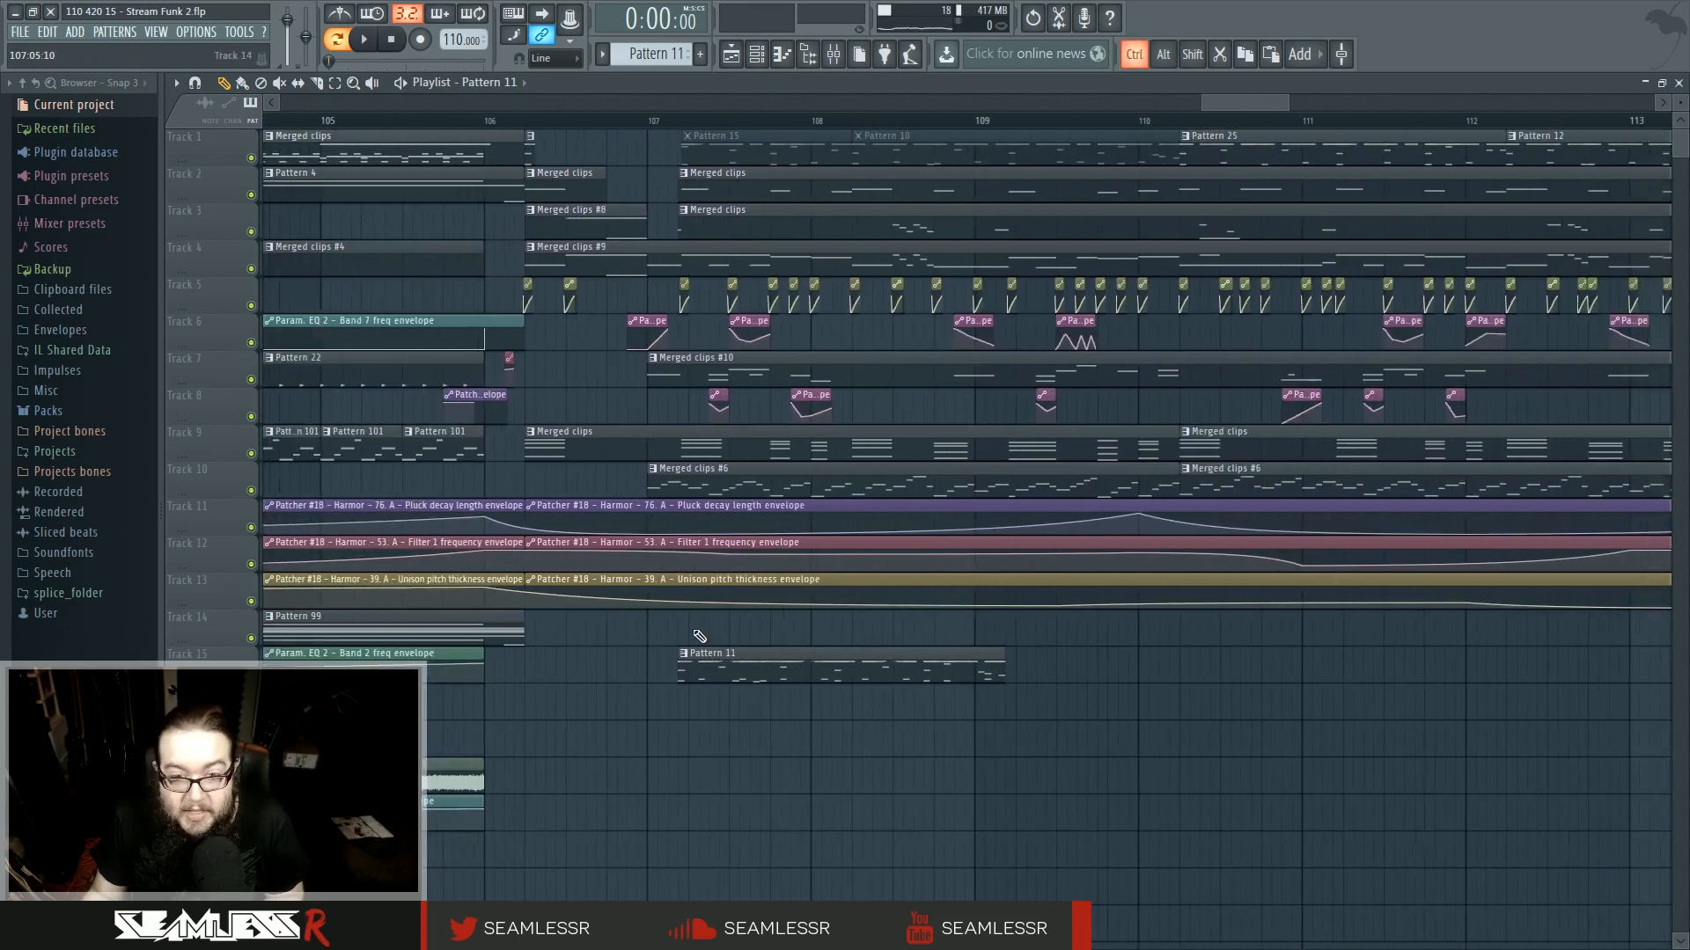
pyautogui.keyDown('ctrl'); pyautogui.scroll(2, 700, 636); pyautogui.keyUp('ctrl')
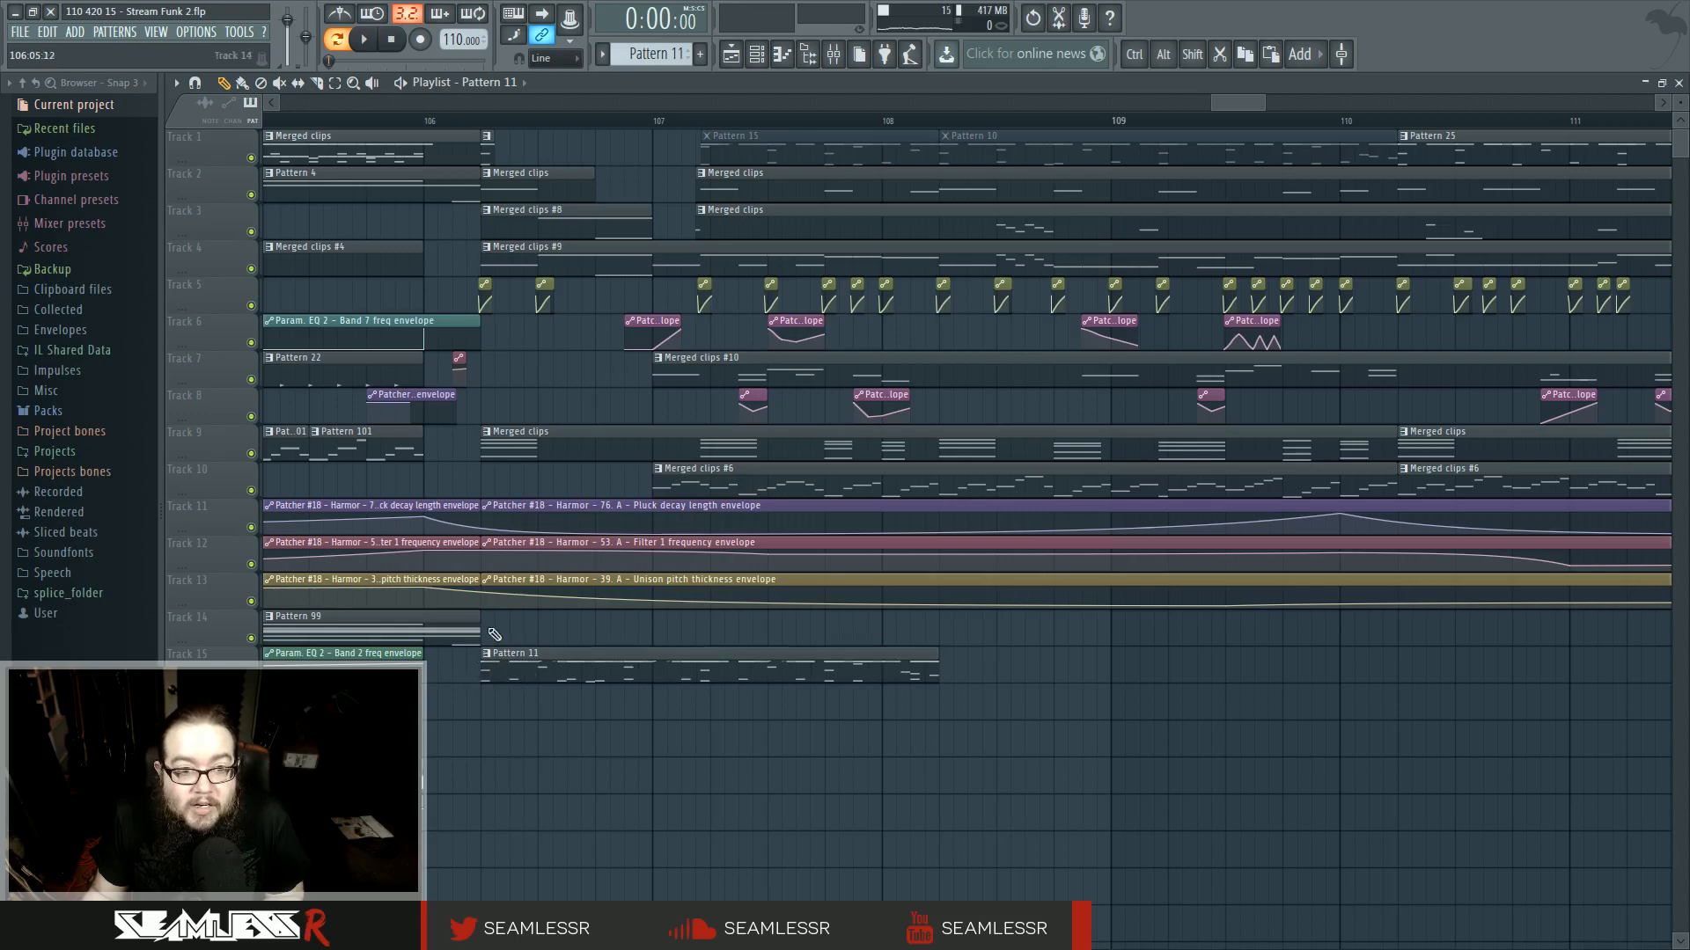
pyautogui.moveTo(540, 671); pyautogui.dragTo(796, 664)
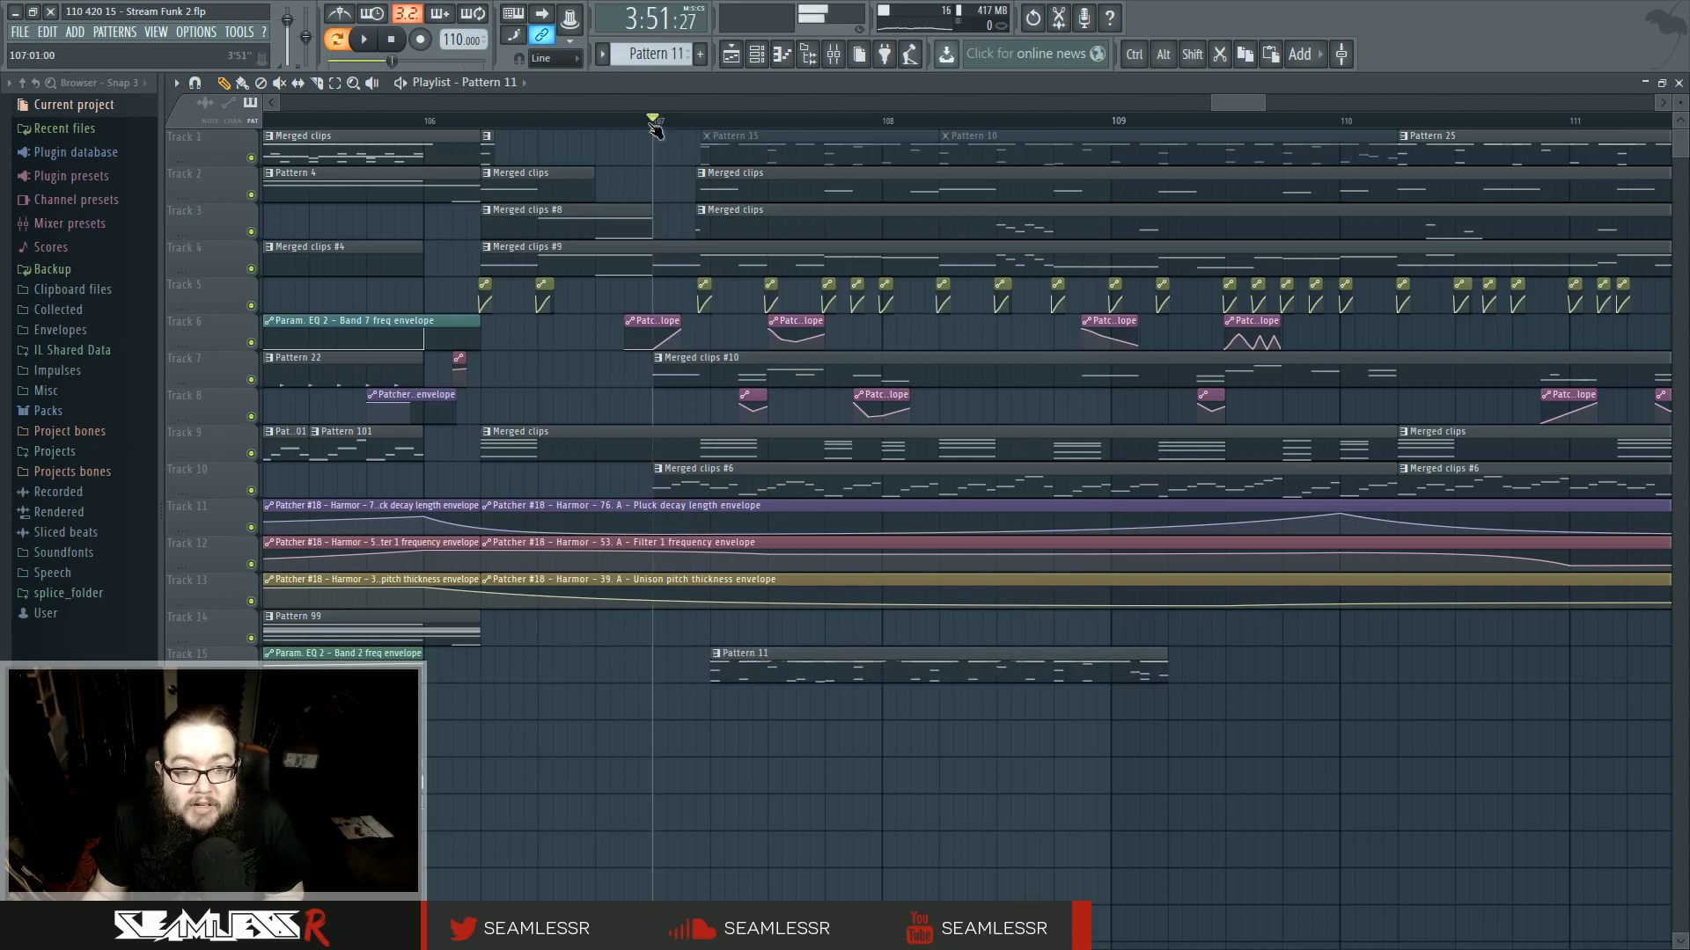
pyautogui.press('space')
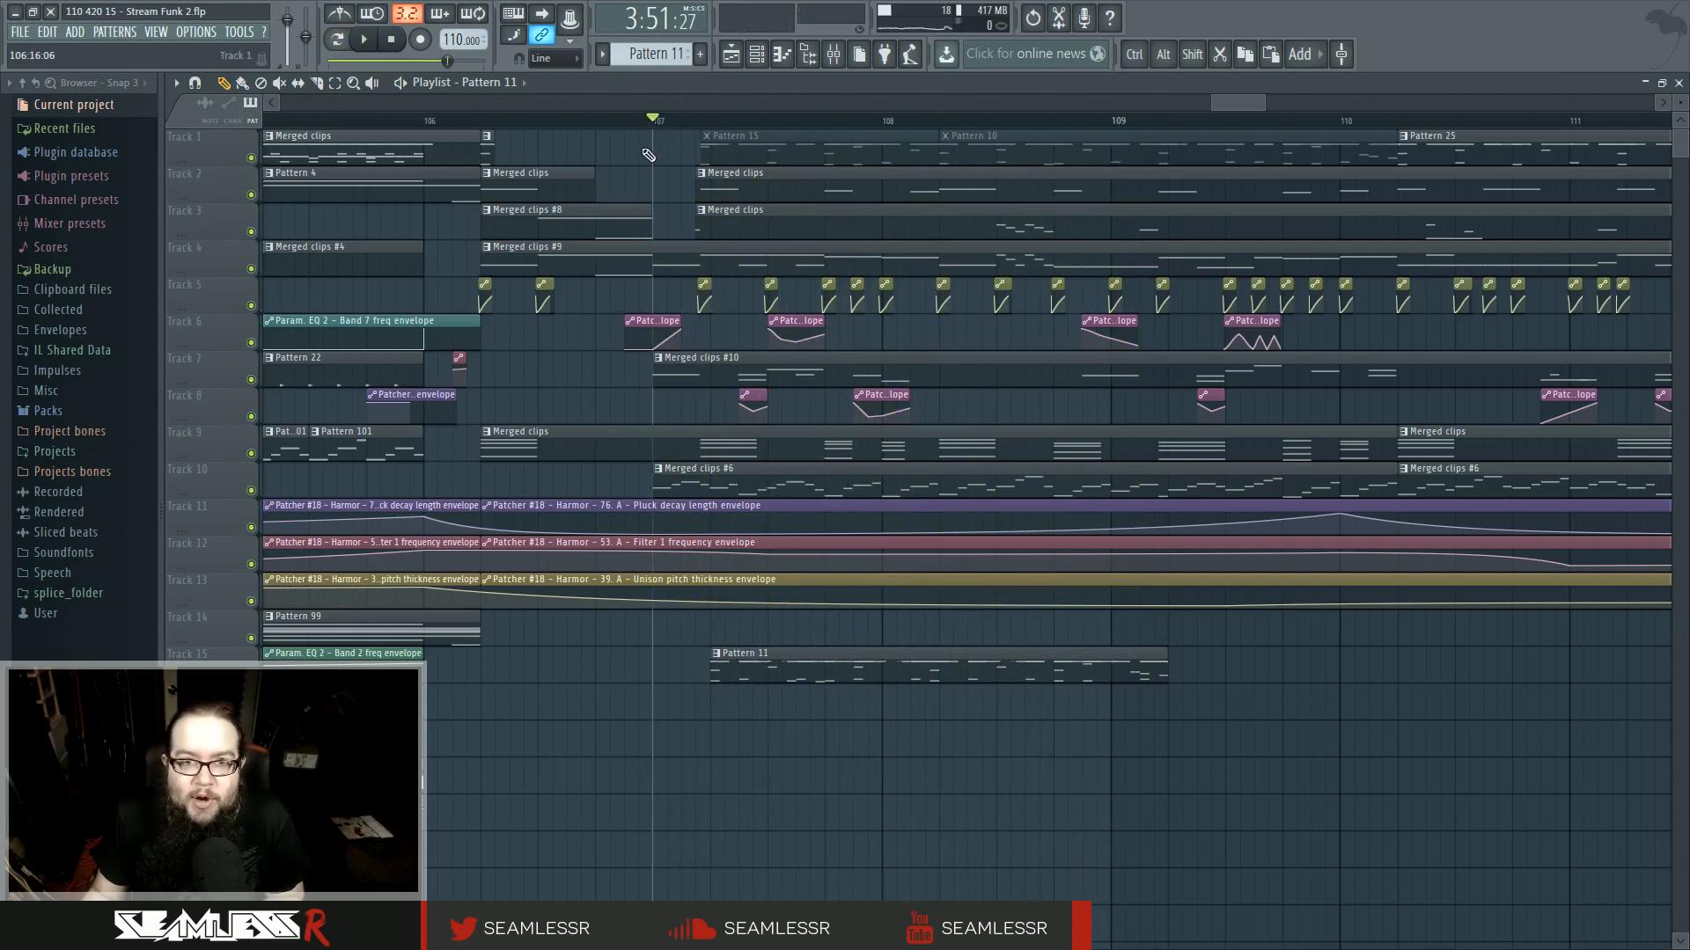
pyautogui.press('space')
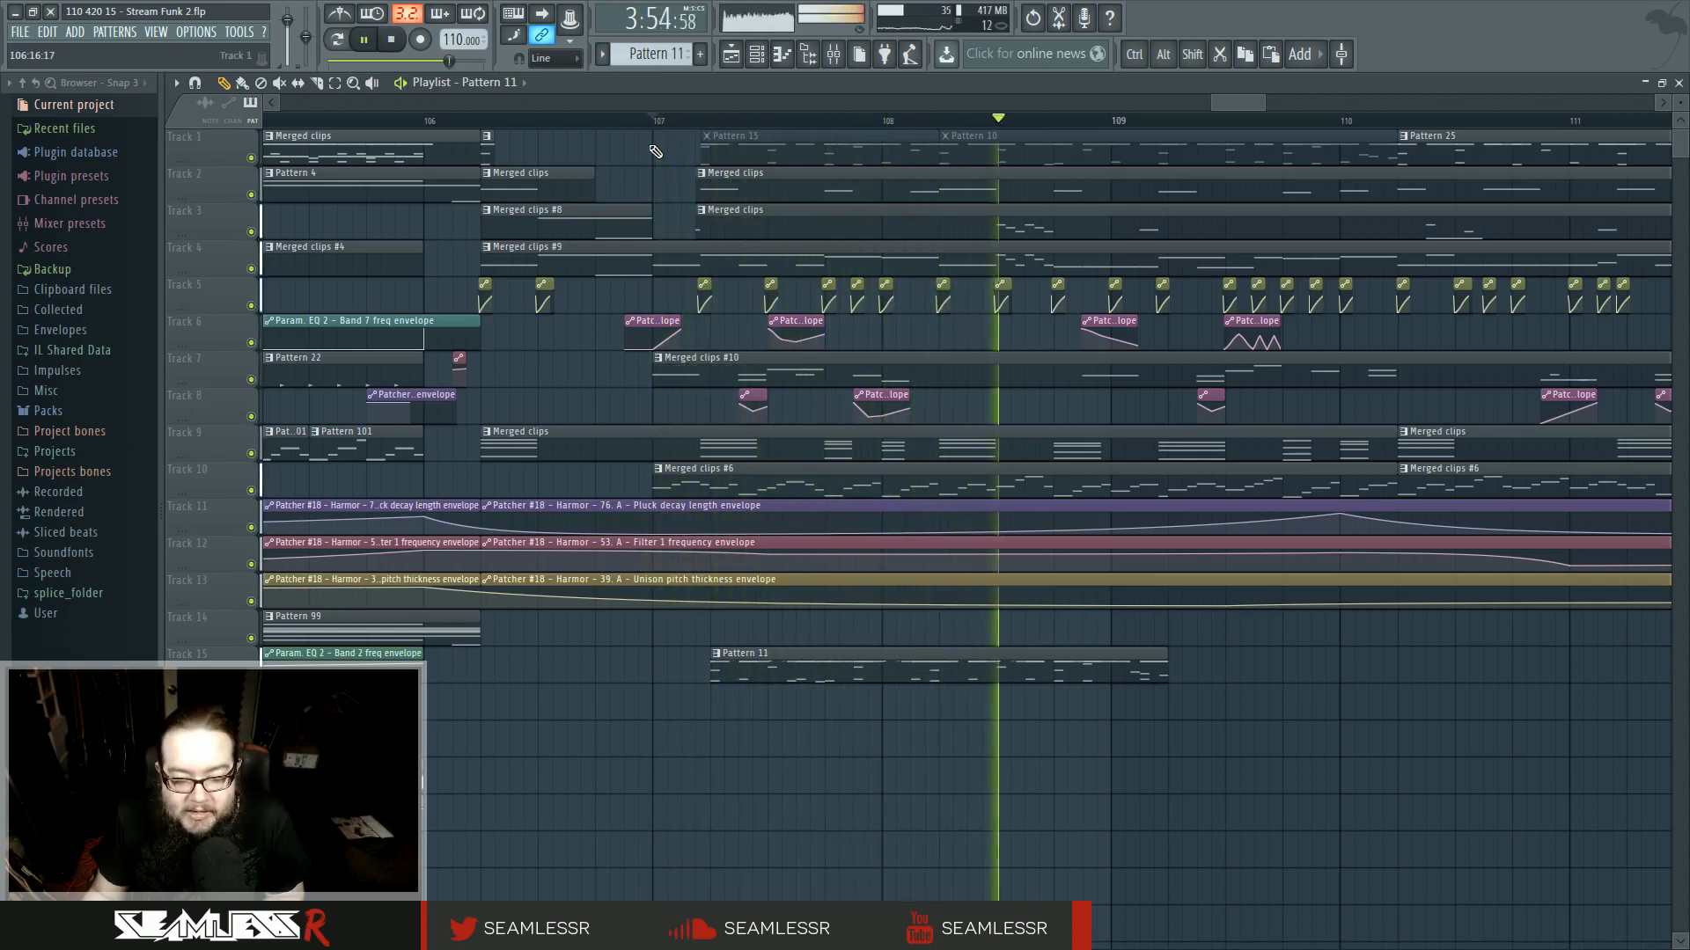
pyautogui.press('space')
pyautogui.press('space')
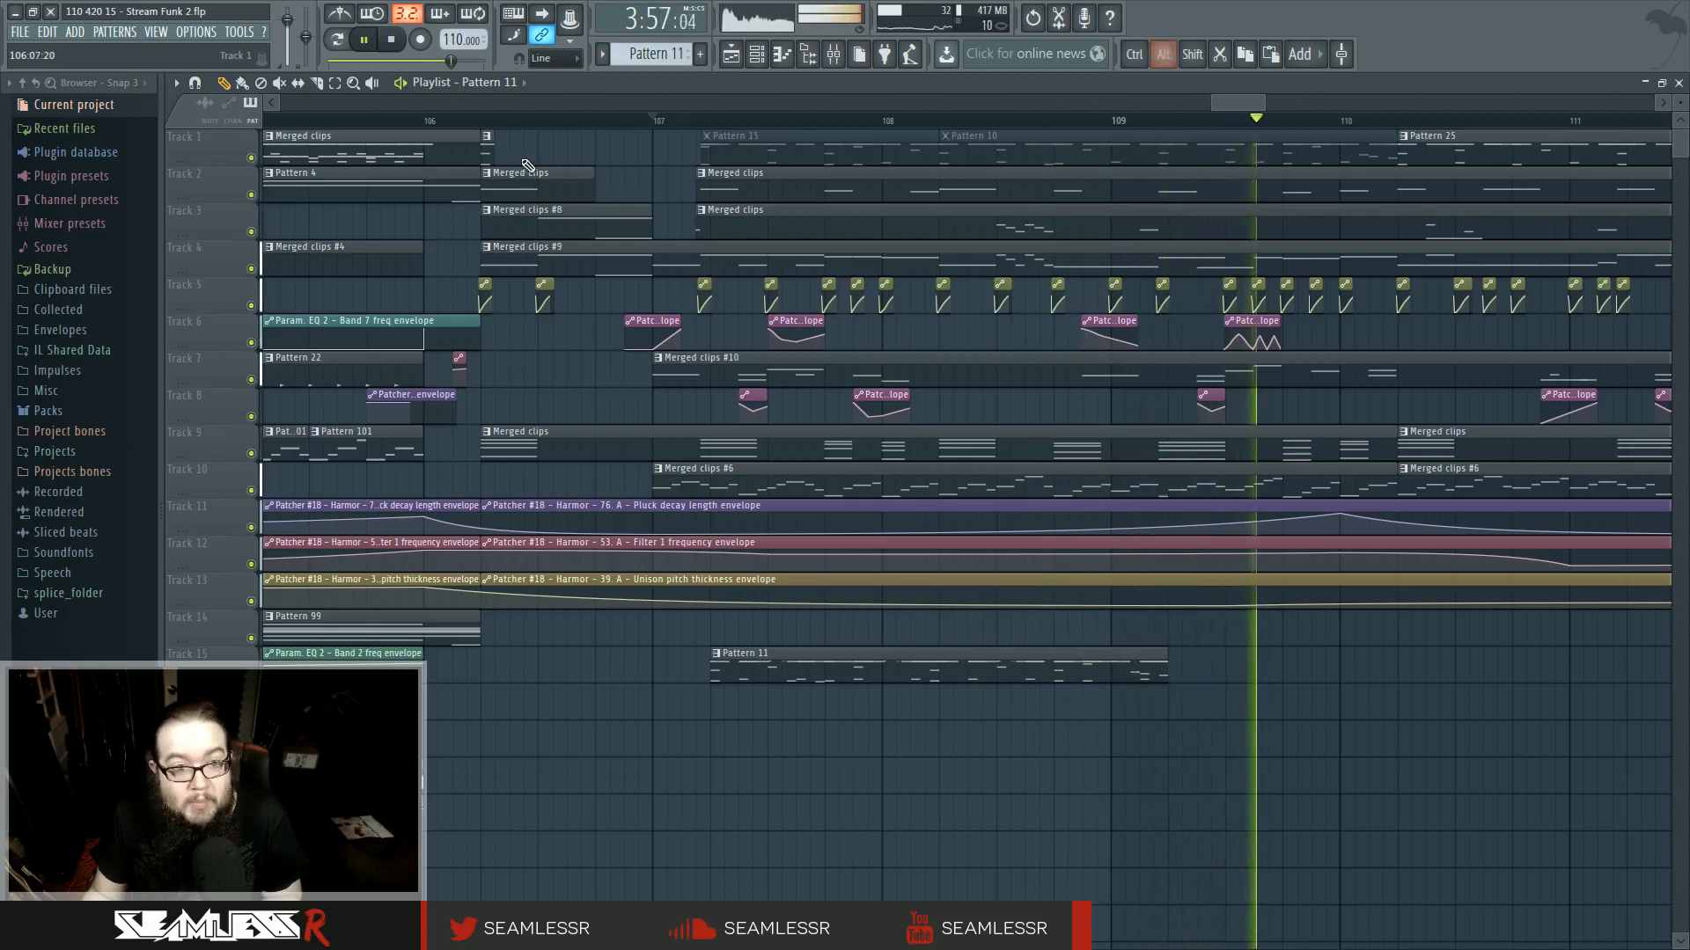
pyautogui.moveTo(748, 663); pyautogui.dragTo(521, 667)
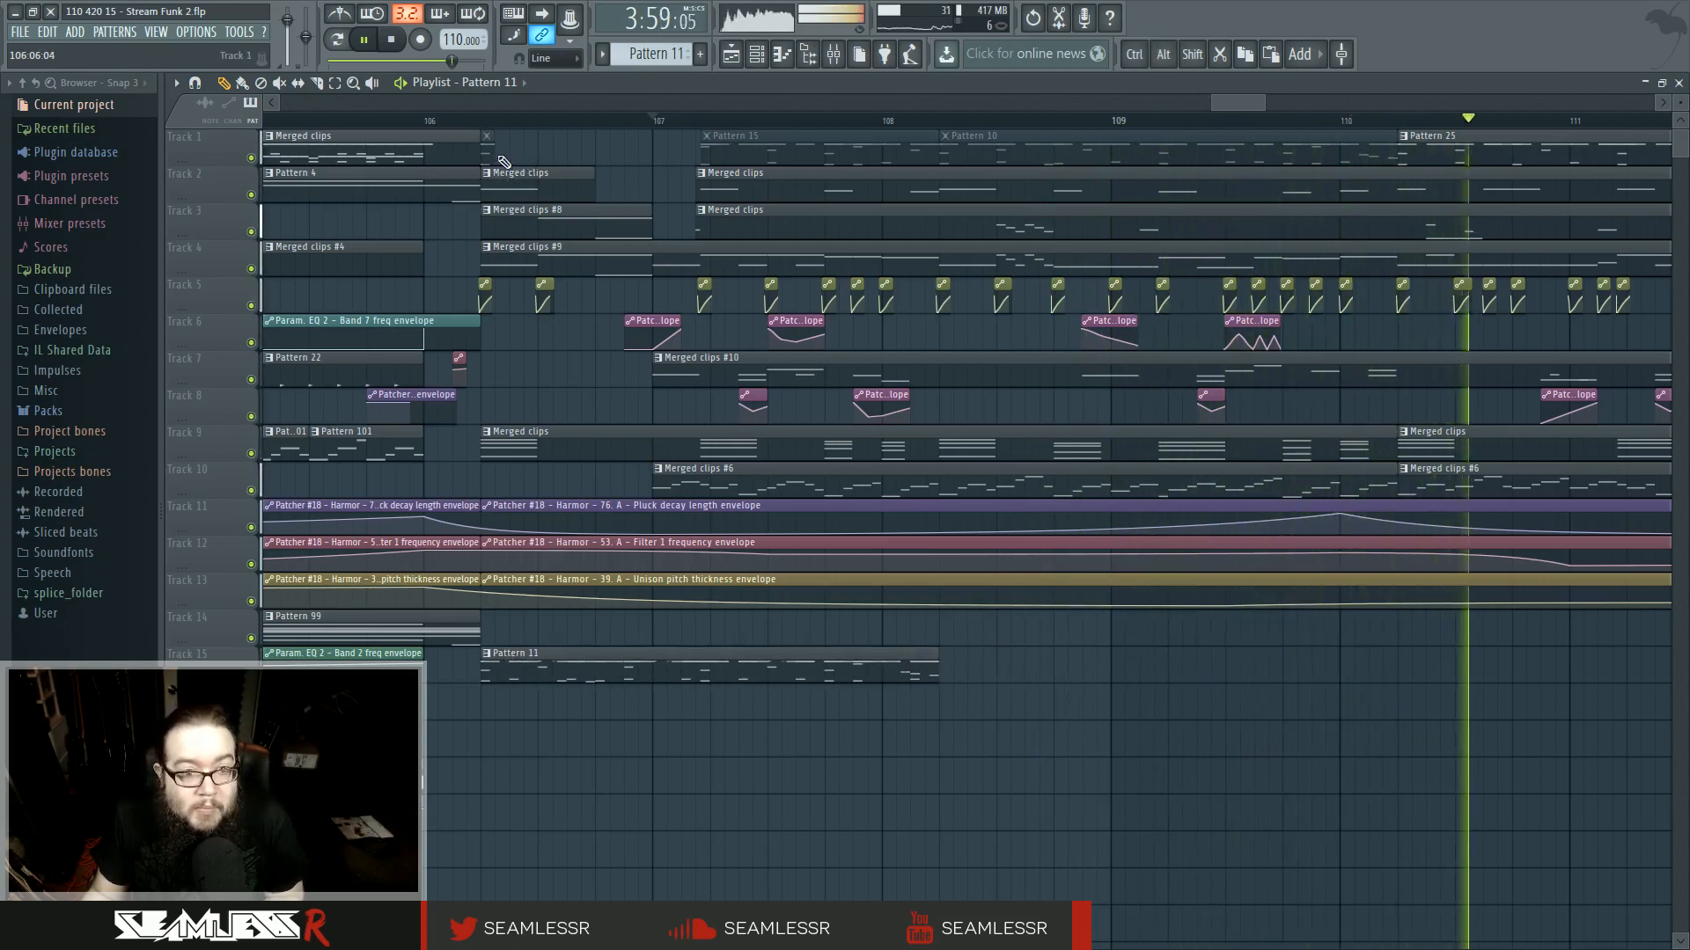
pyautogui.click(454, 123)
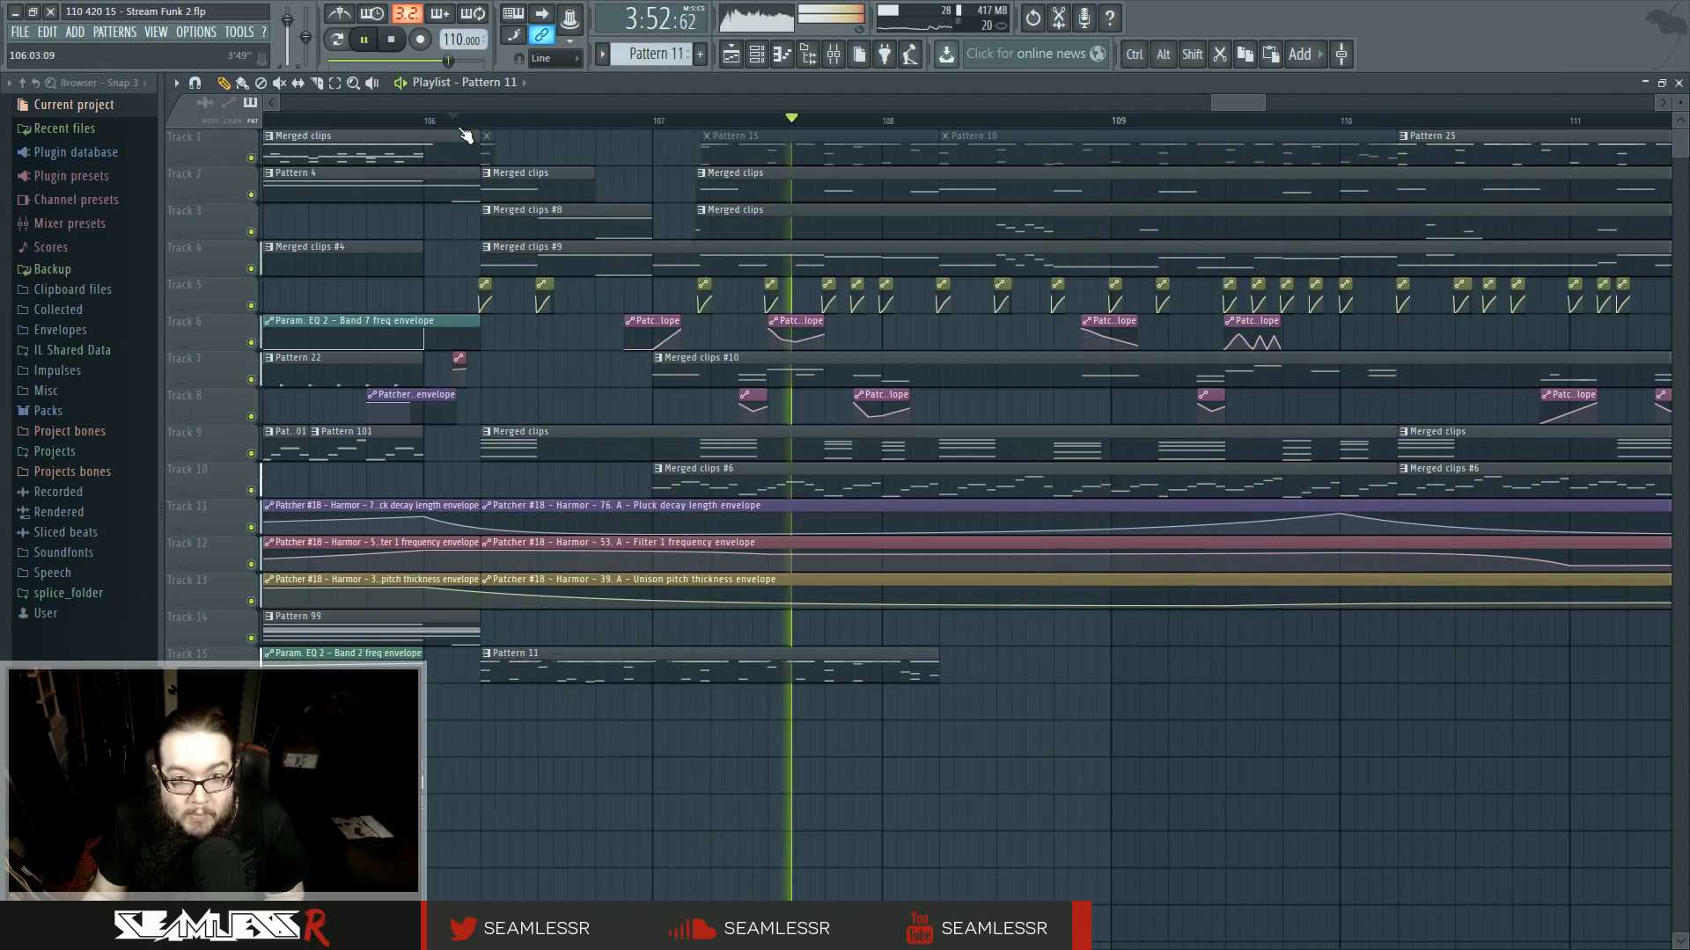
pyautogui.press('space')
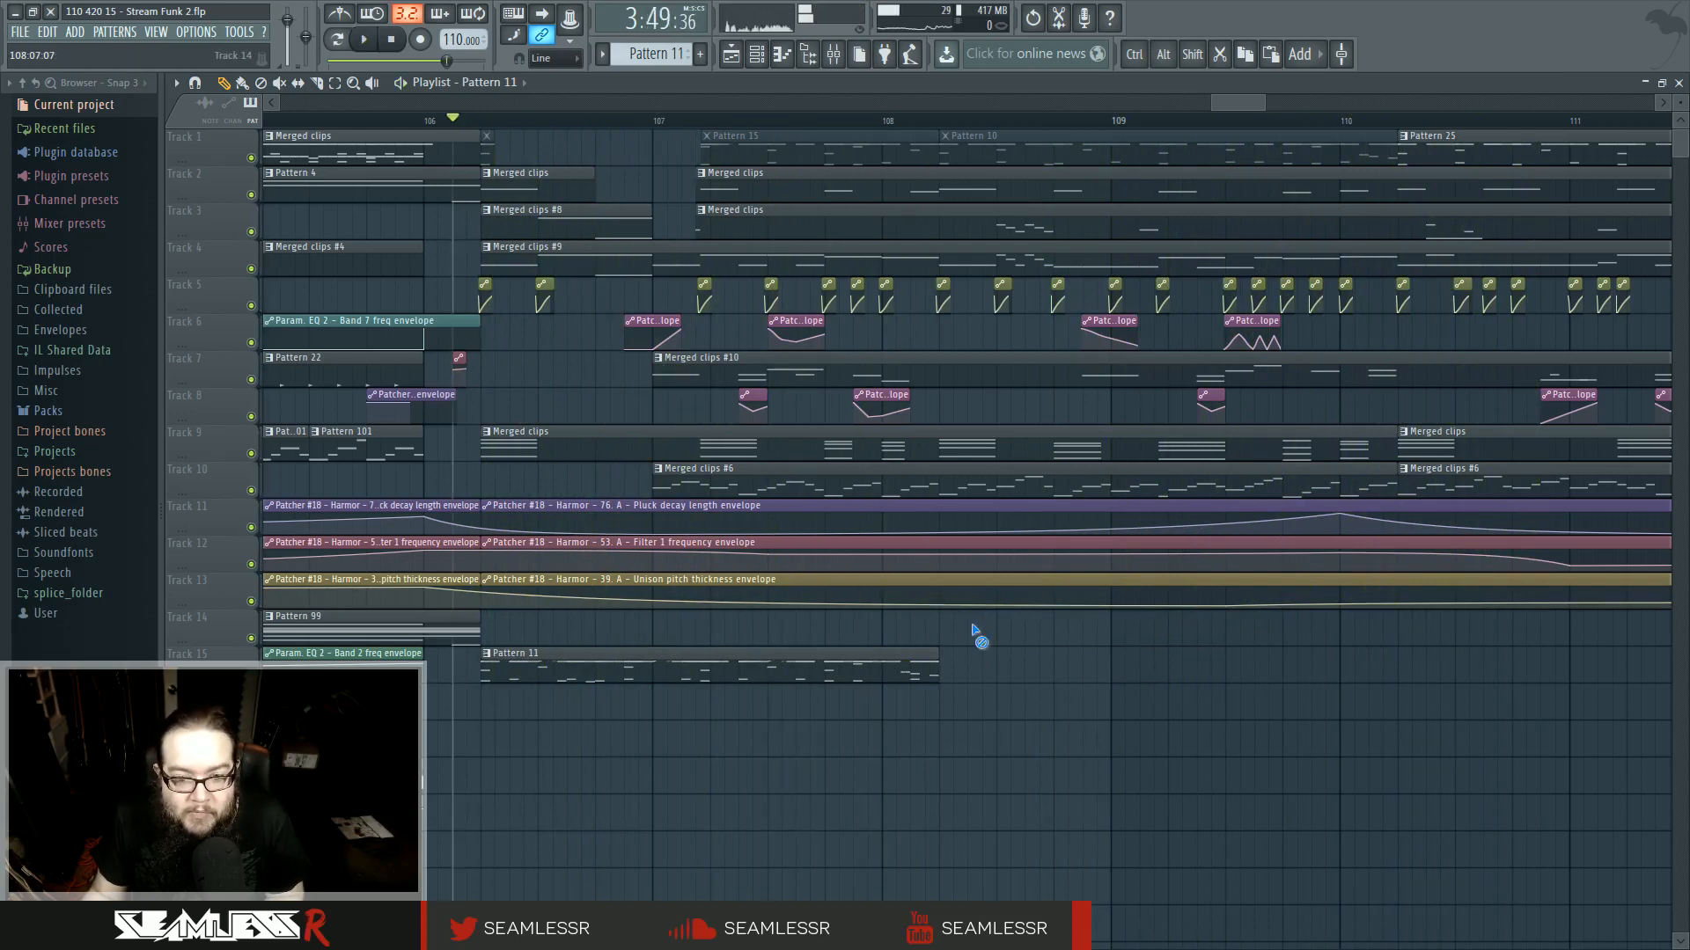
# - Delete the Pattern 11 clip from track 15 around bar 106 and play back the section
pyautogui.rightClick(938, 651)
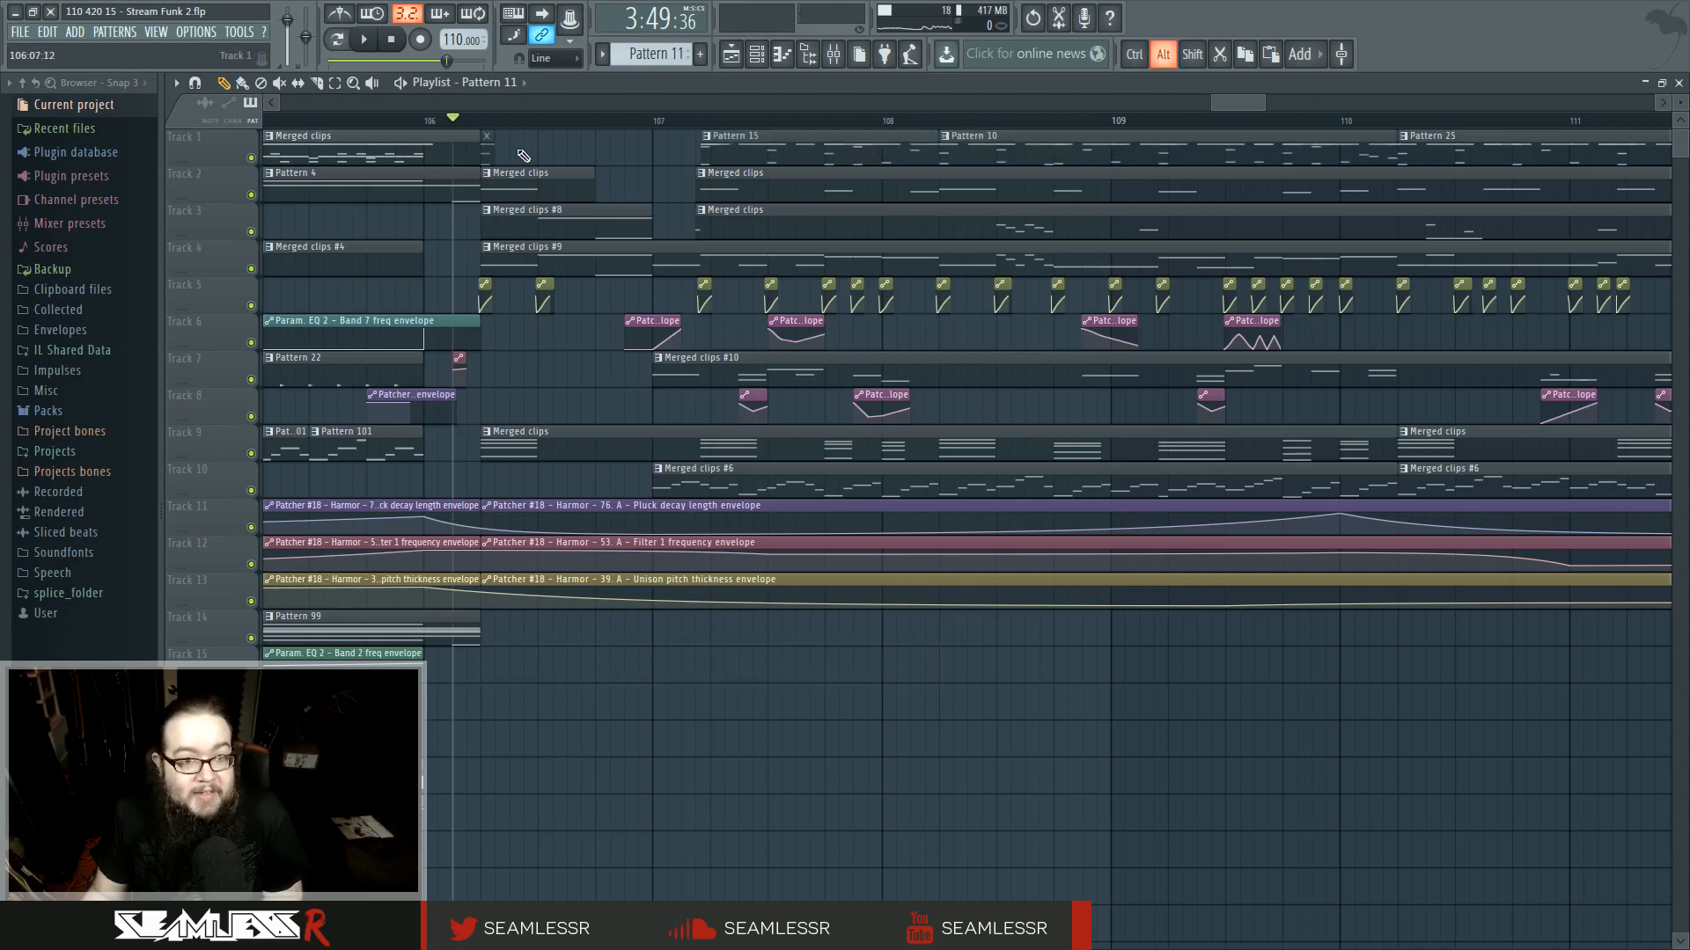
pyautogui.scroll(-2, 664, 730)
pyautogui.press('space')
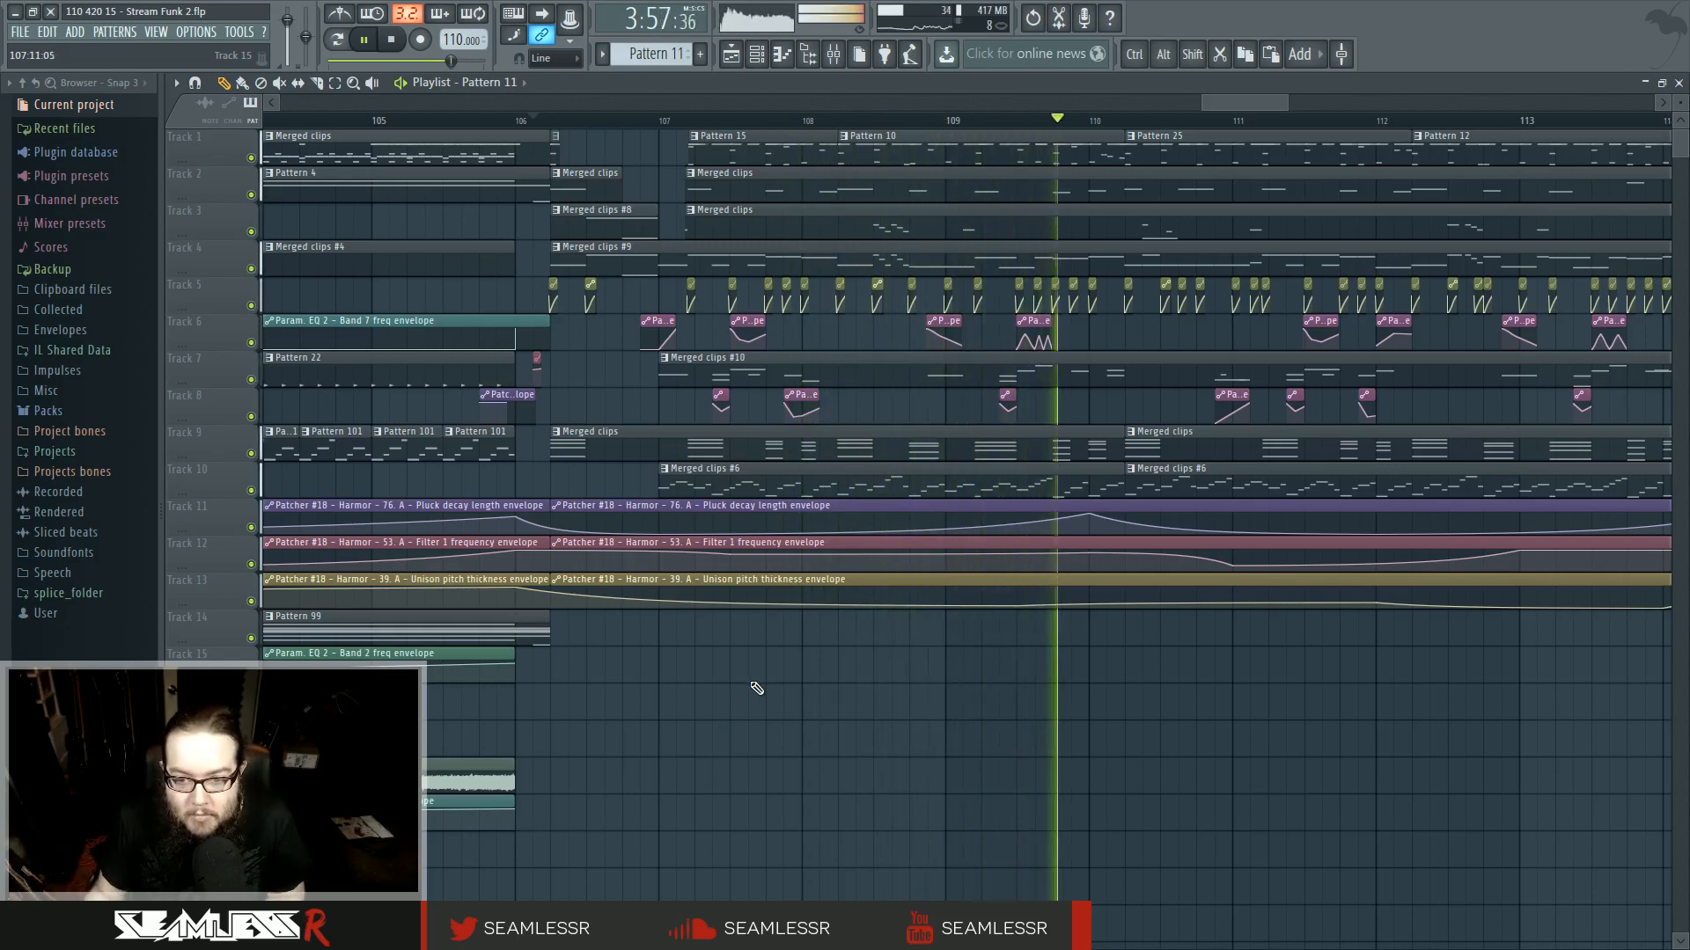
# - Try reshaping the automation envelope clip on track 6 near bar 111 by removing a point
pyautogui.moveTo(1087, 693); pyautogui.dragTo(767, 718)
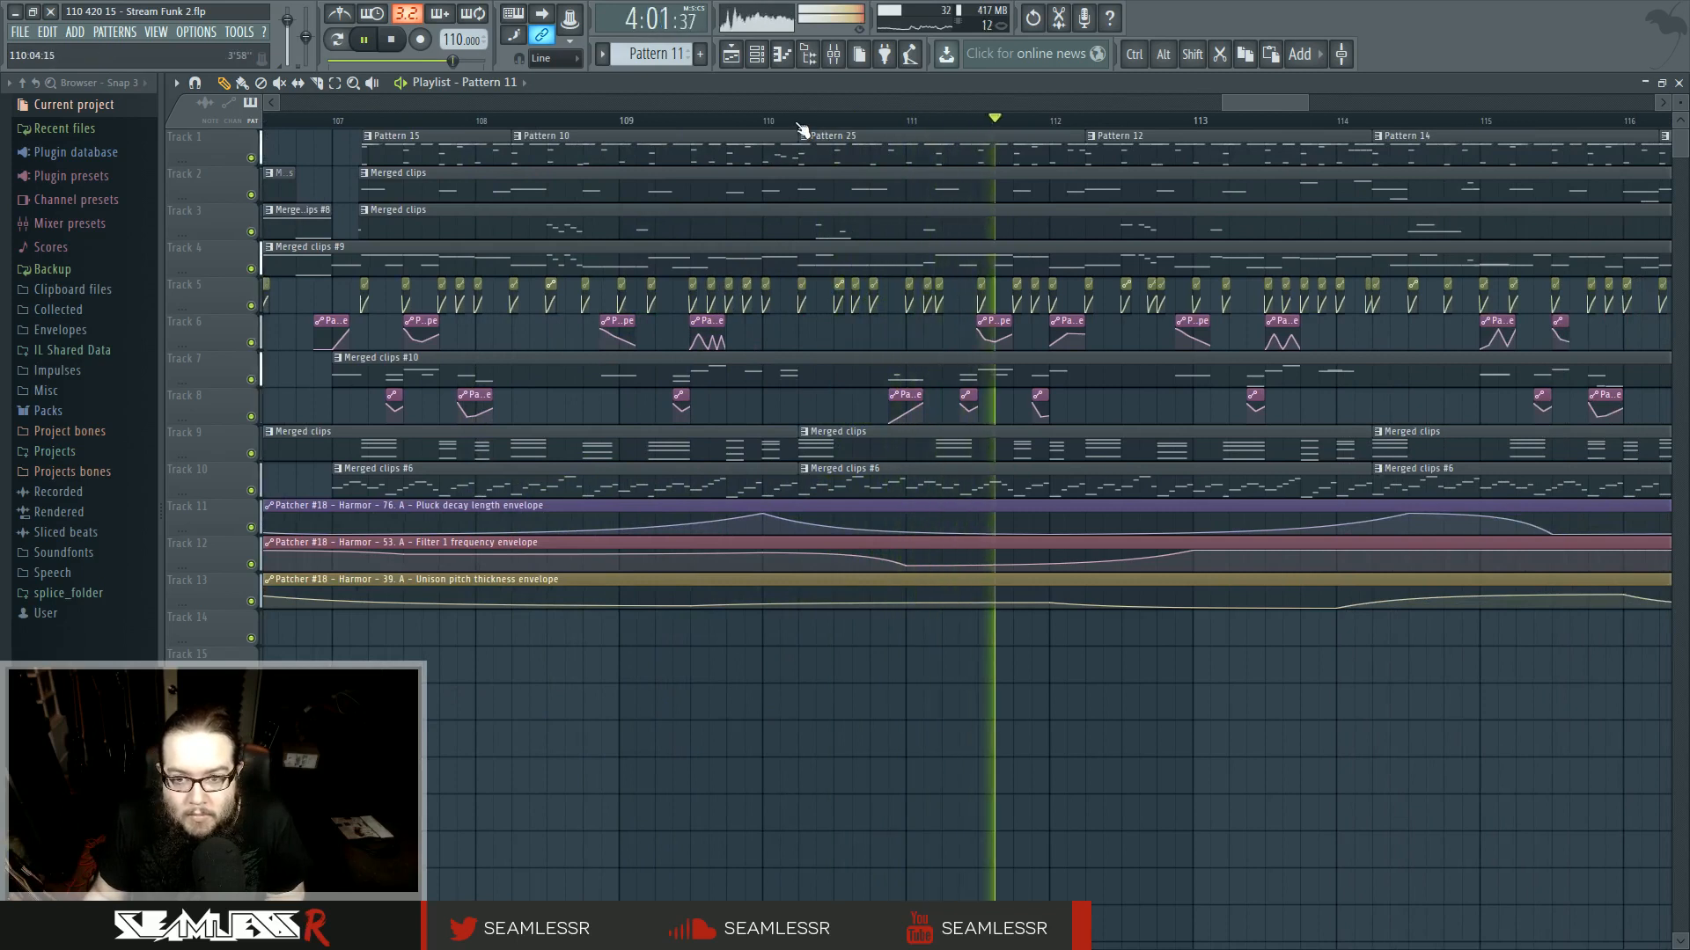
pyautogui.scroll(4, 915, 347)
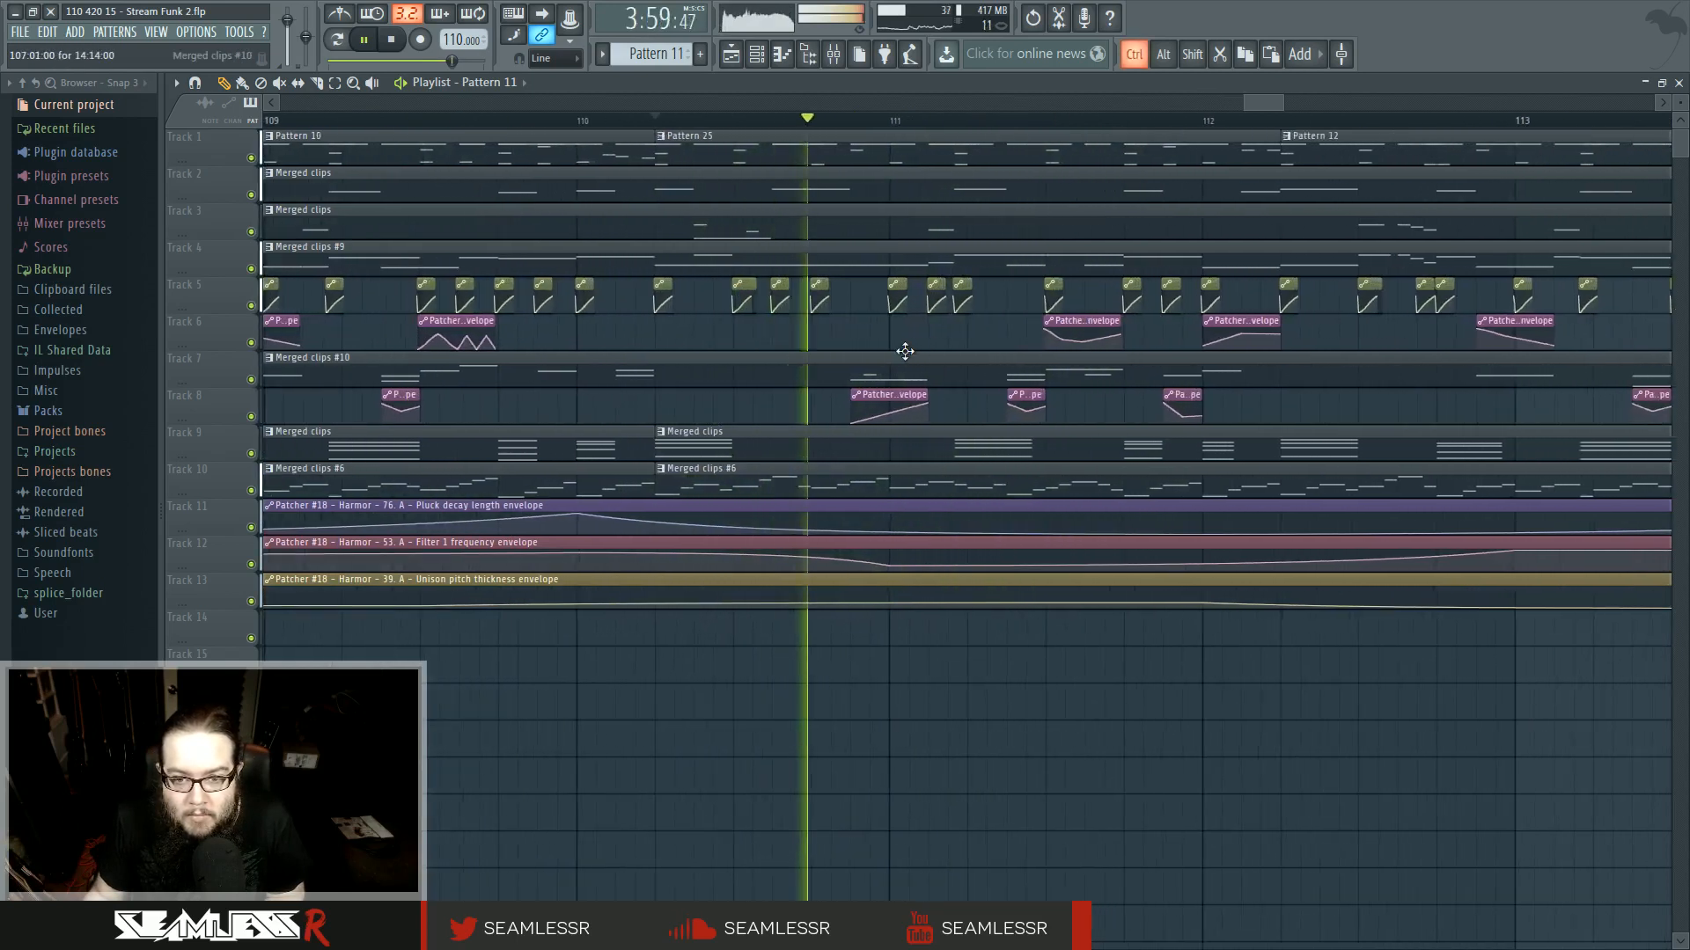
pyautogui.click(878, 320)
pyautogui.click(912, 420)
pyautogui.scroll(2, 941, 325)
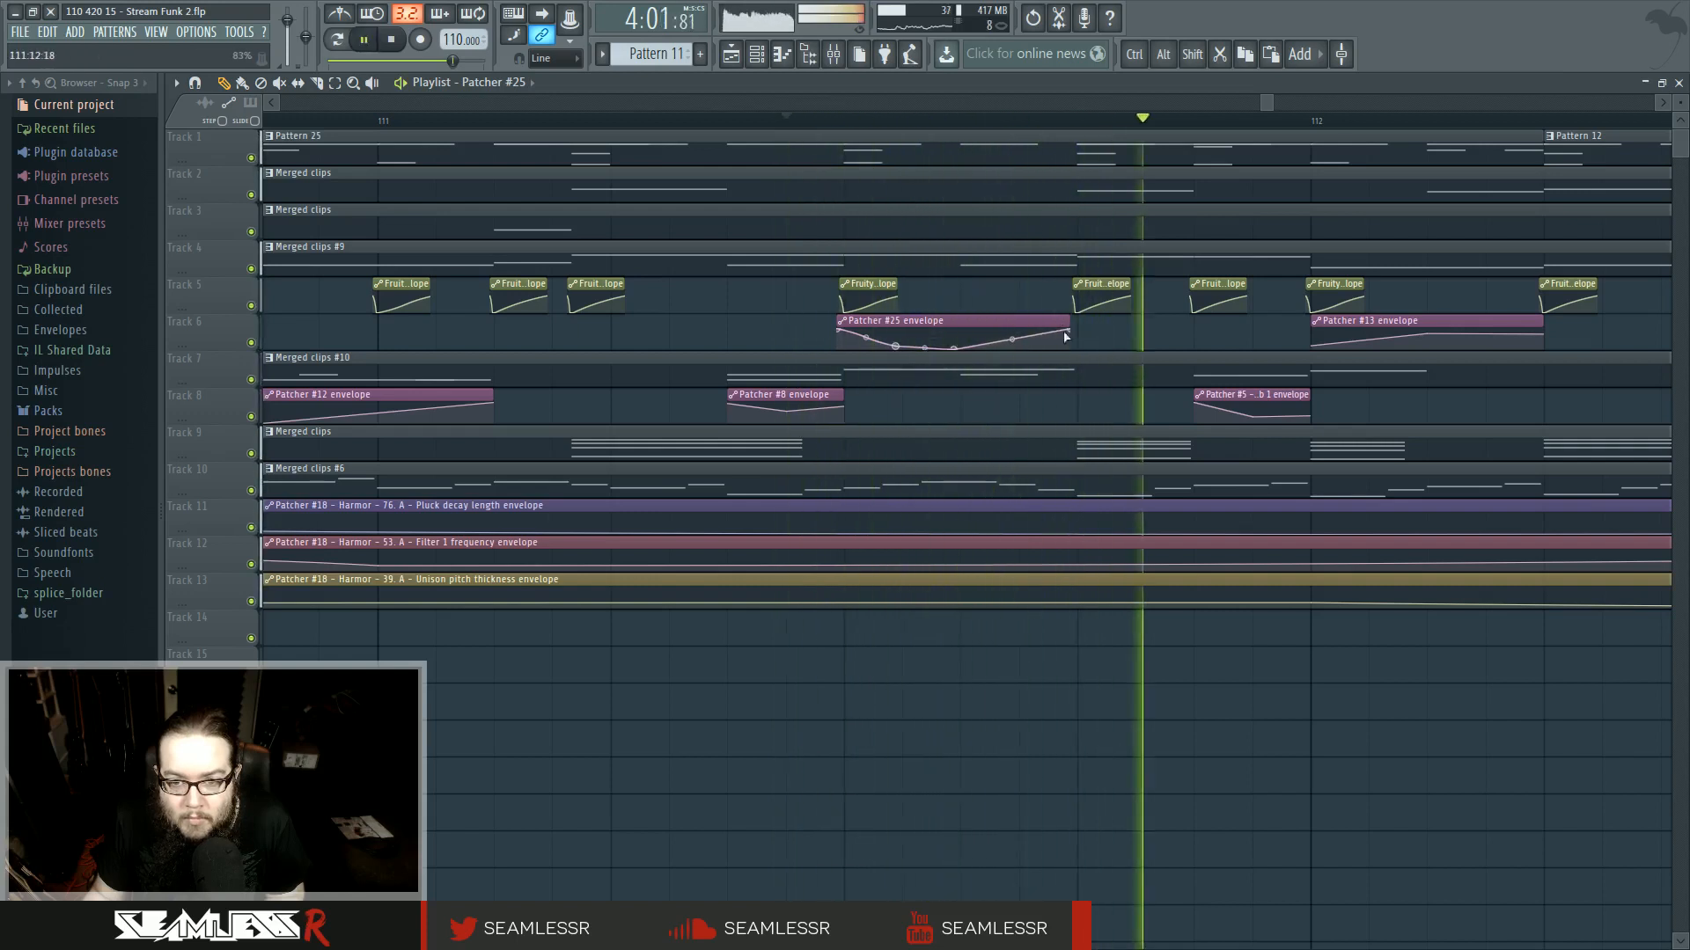
pyautogui.rightClick(965, 337)
pyautogui.click(986, 370)
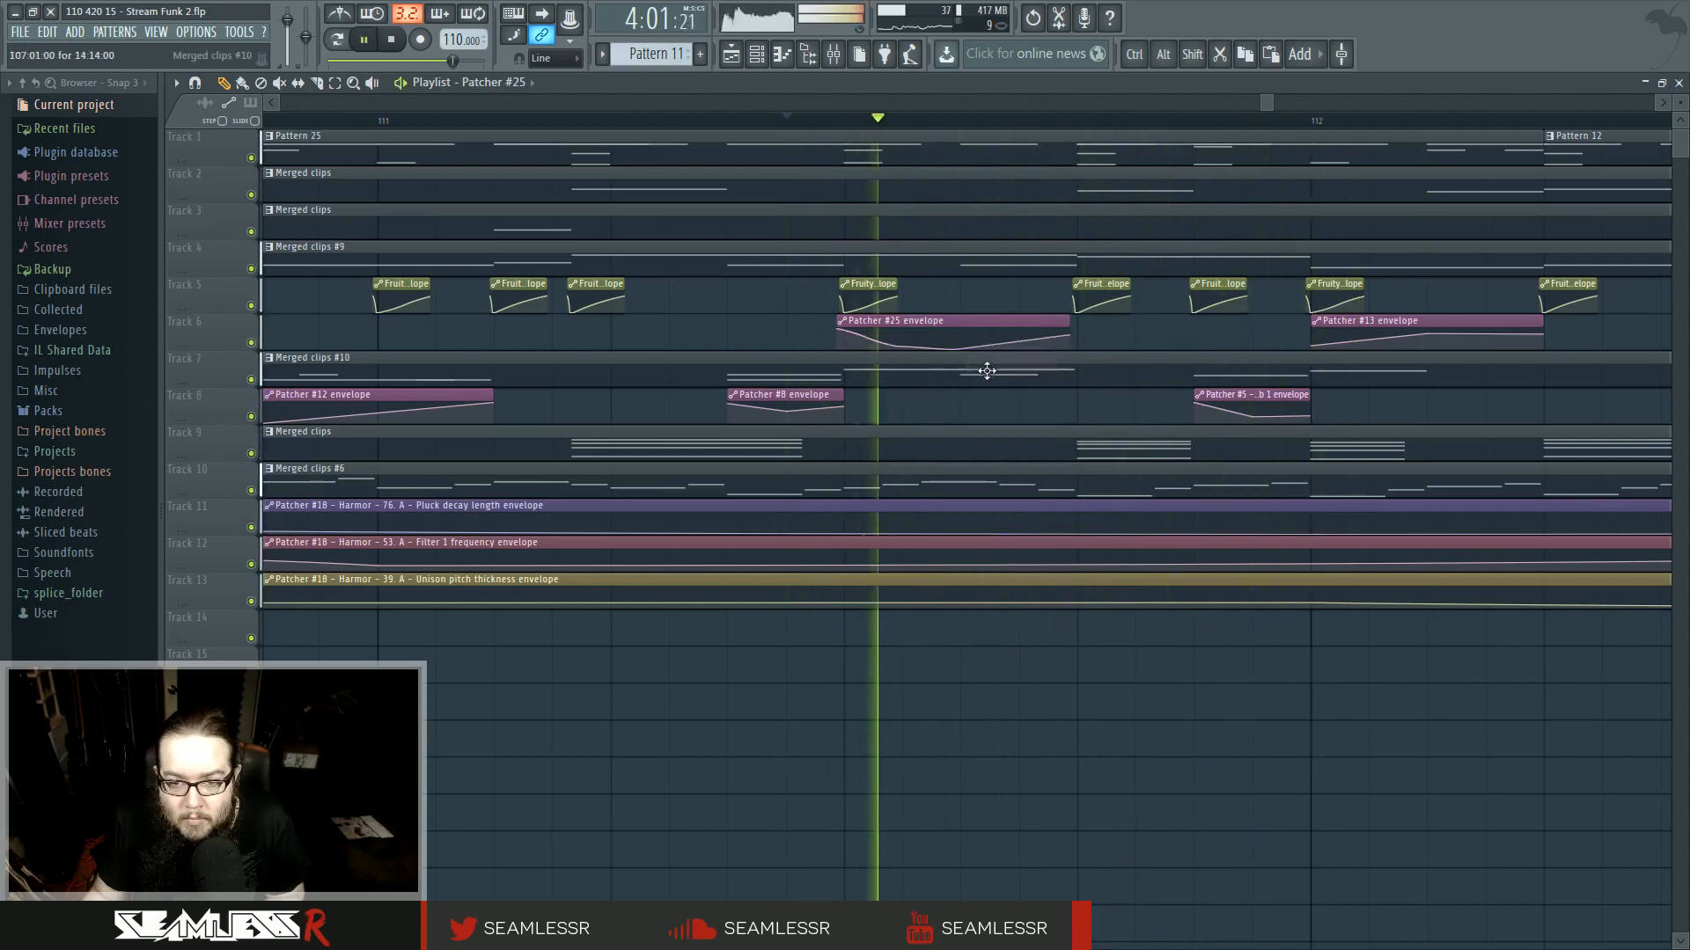
# - Open the merged clip on track 2 in the piano roll and move a G3 note up to G4
pyautogui.scroll(-5, 893, 396)
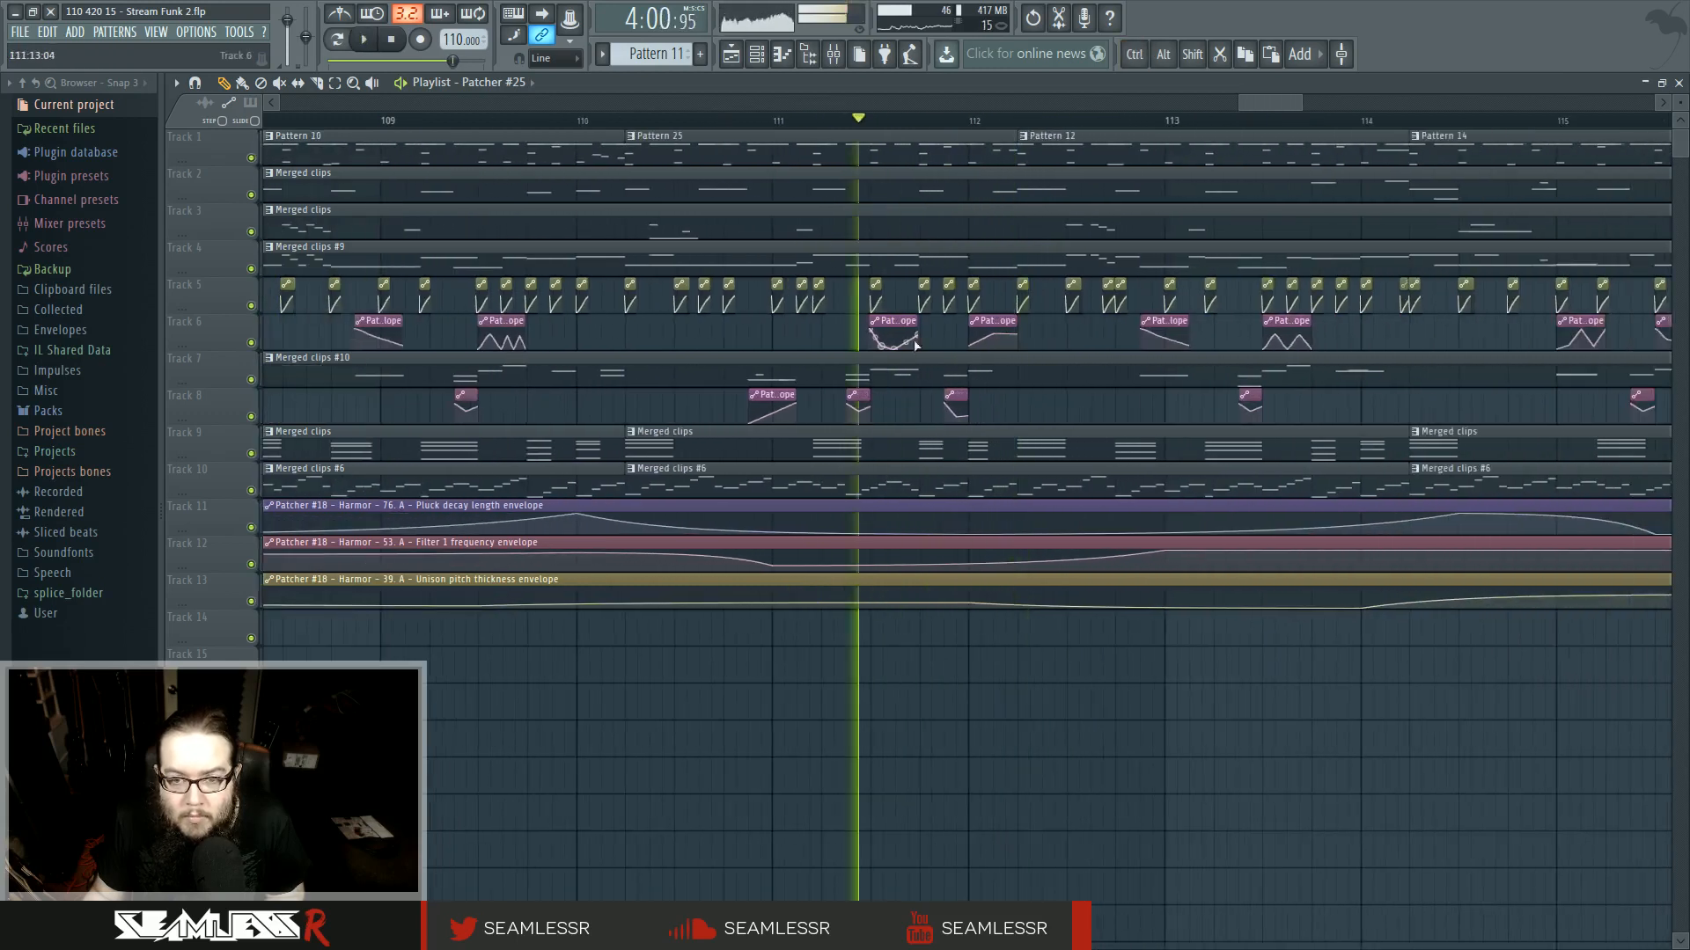
pyautogui.scroll(-3, 889, 347)
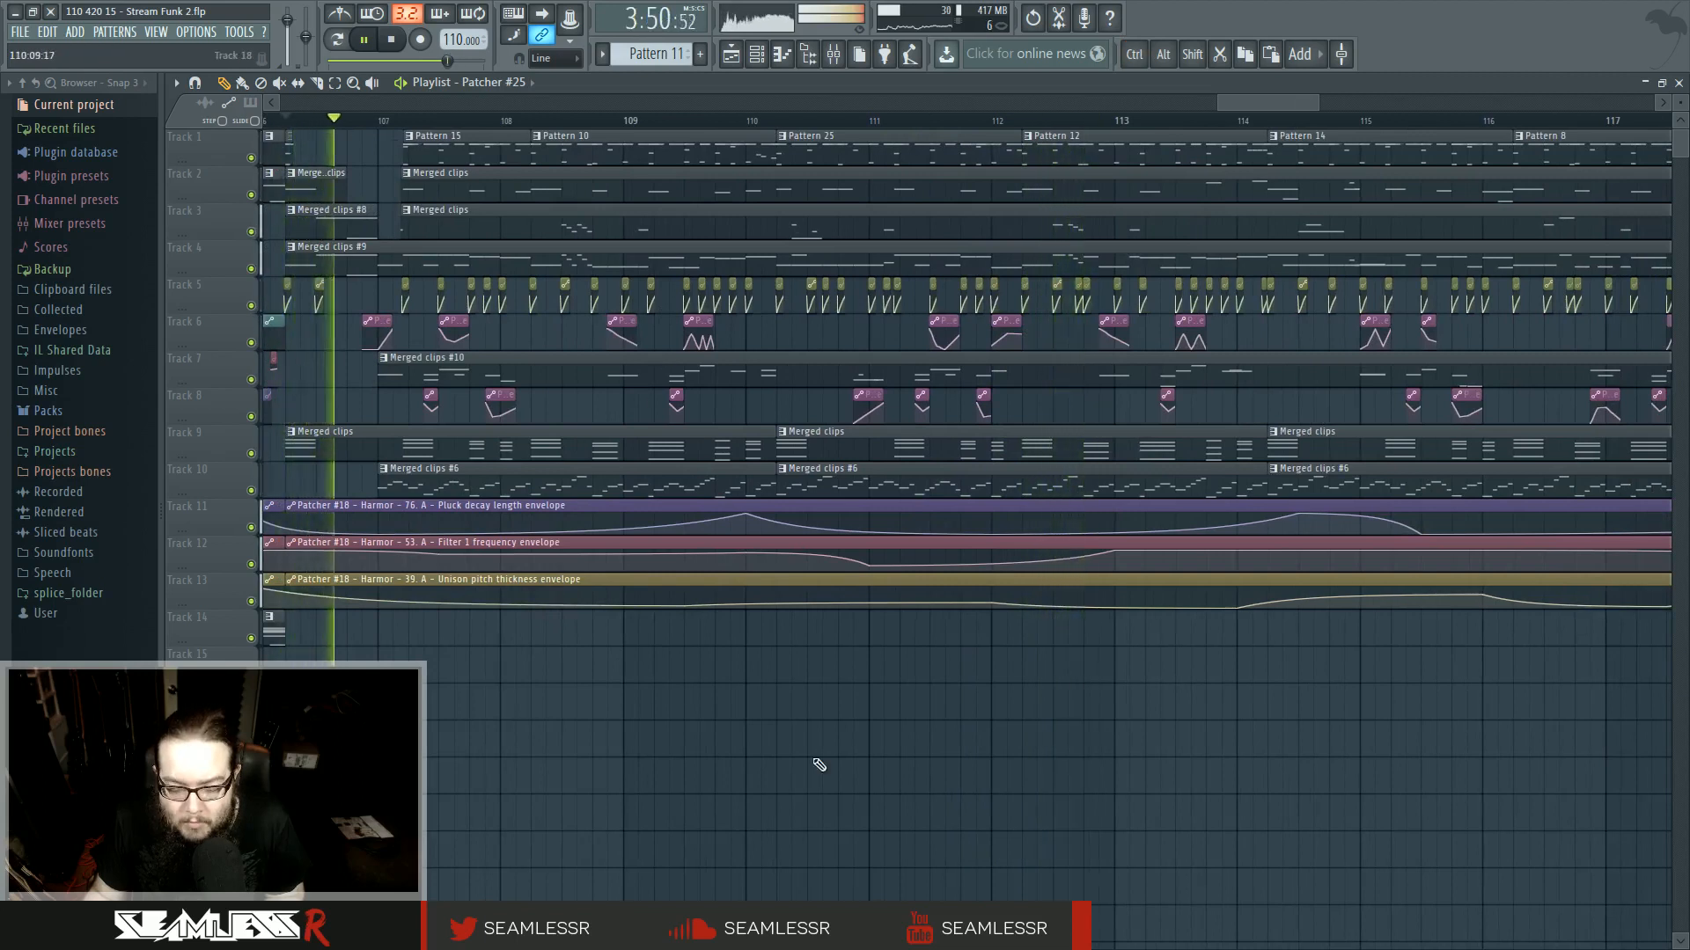
pyautogui.hscroll(-3, 819, 765)
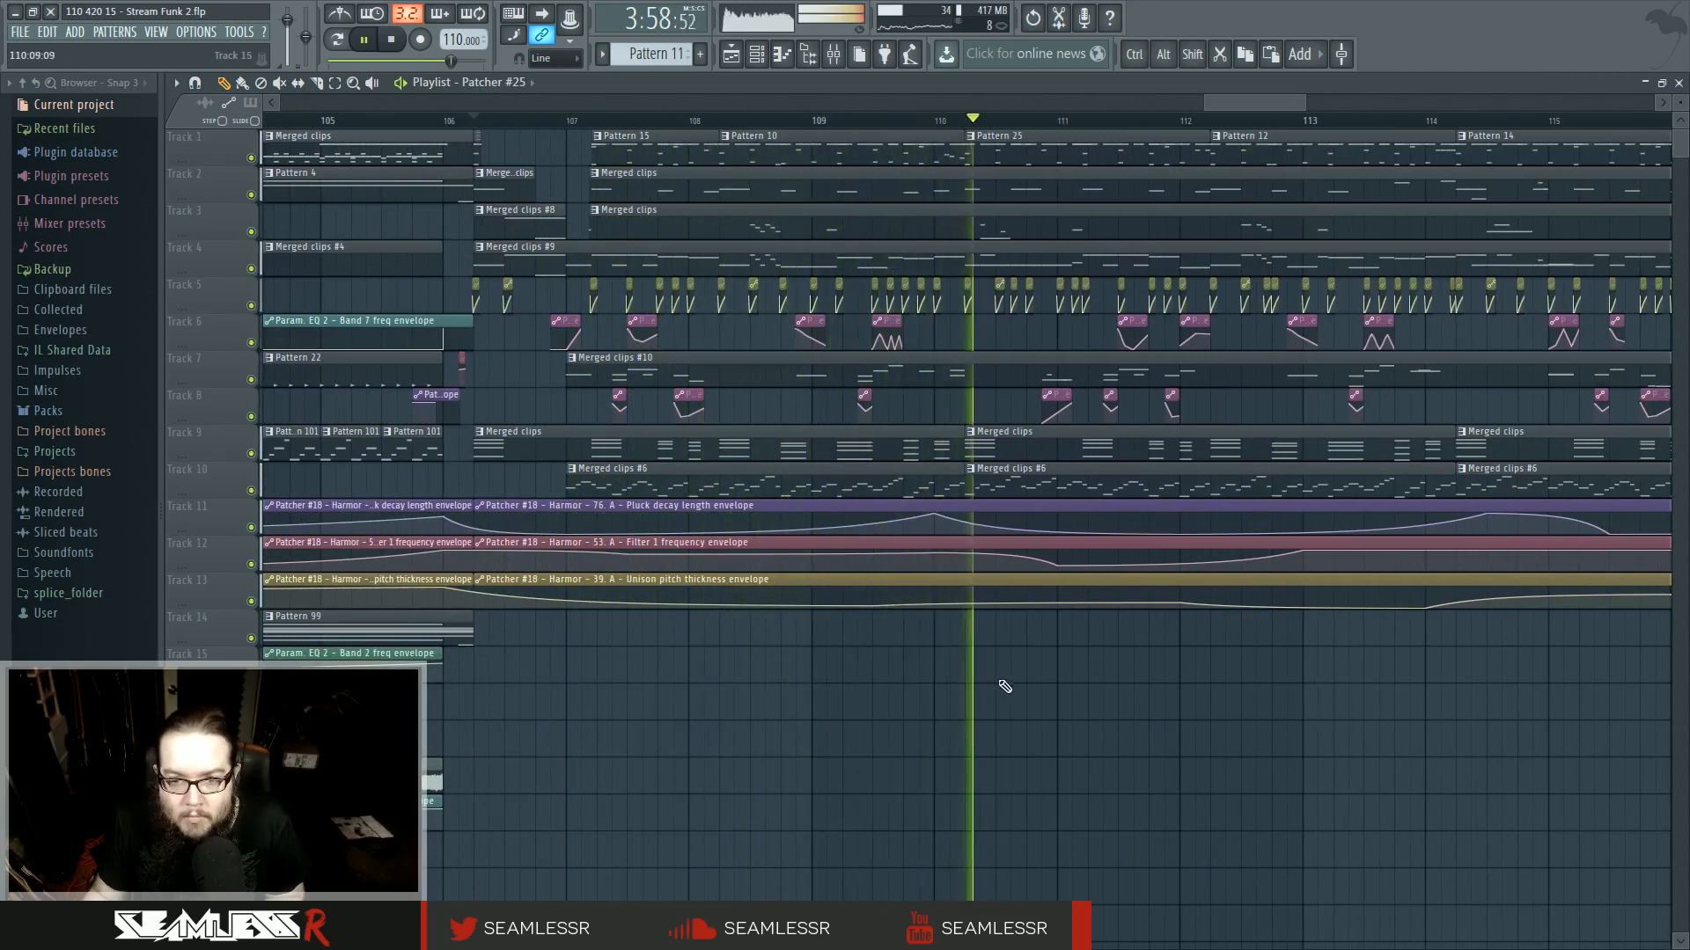
pyautogui.scroll(3, 1128, 679)
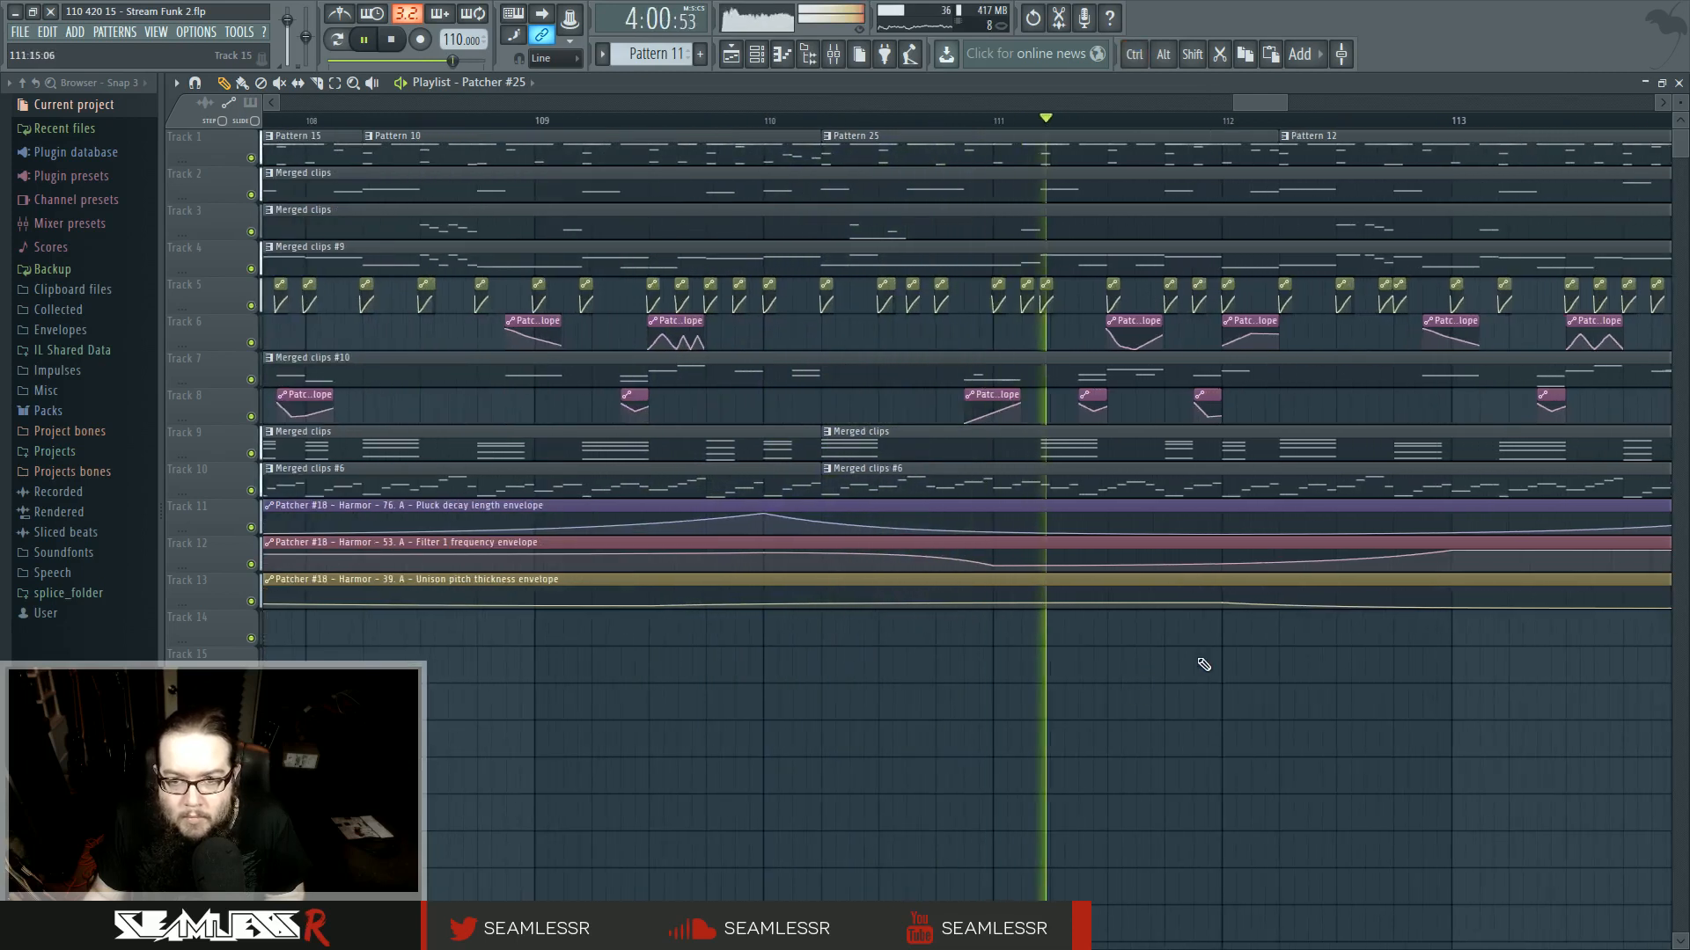
pyautogui.click(828, 121)
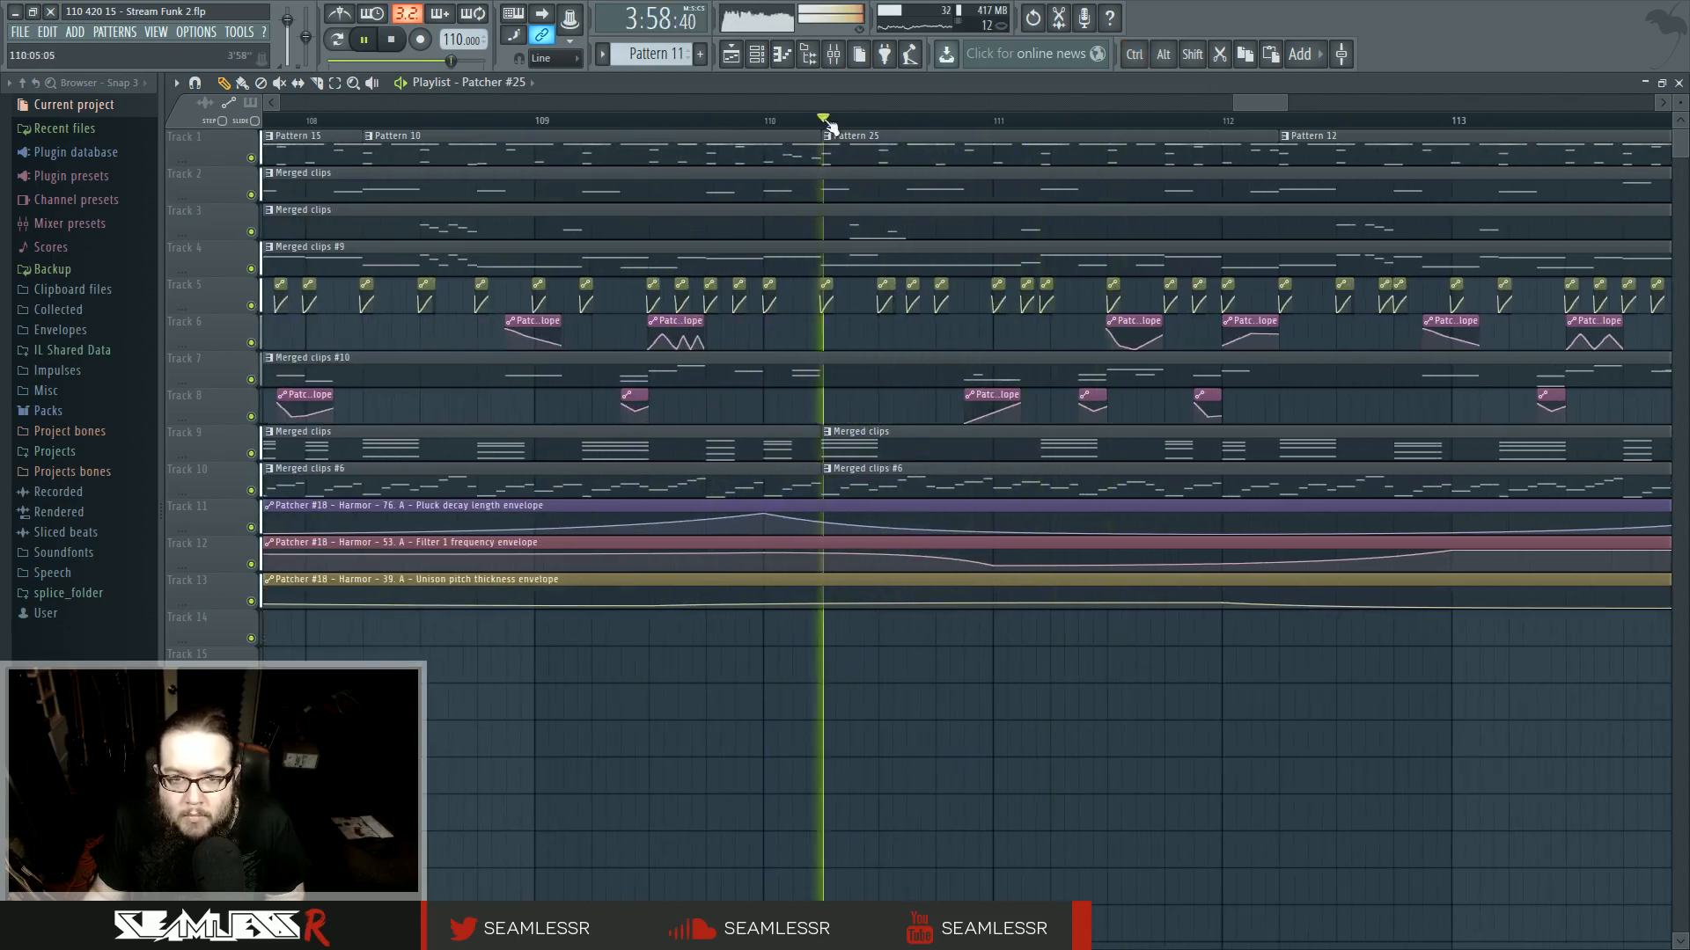
pyautogui.doubleClick(867, 185)
pyautogui.keyDown('ctrl'); pyautogui.scroll(4, 1036, 621); pyautogui.keyUp('ctrl')
pyautogui.press('space')
pyautogui.press('space')
pyautogui.moveTo(1150, 554); pyautogui.dragTo(1150, 313)
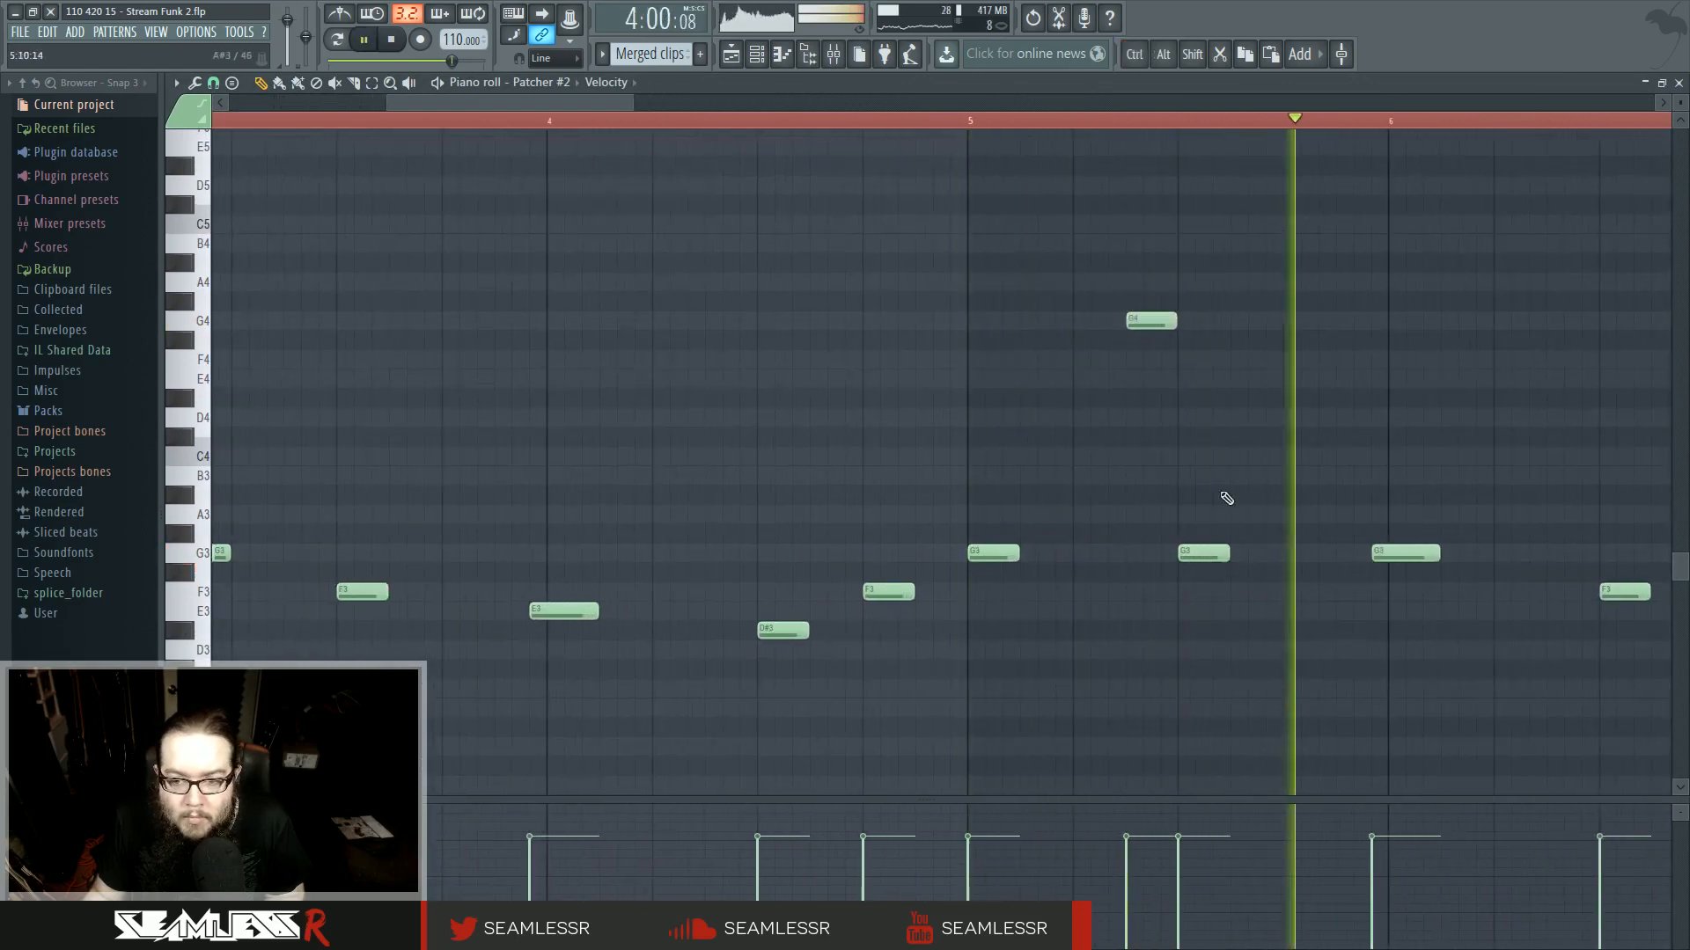
# - Move the following G3 note up to G4 as well and return to the playlist
pyautogui.press('space')
pyautogui.press('space')
pyautogui.moveTo(1204, 554); pyautogui.dragTo(1198, 318)
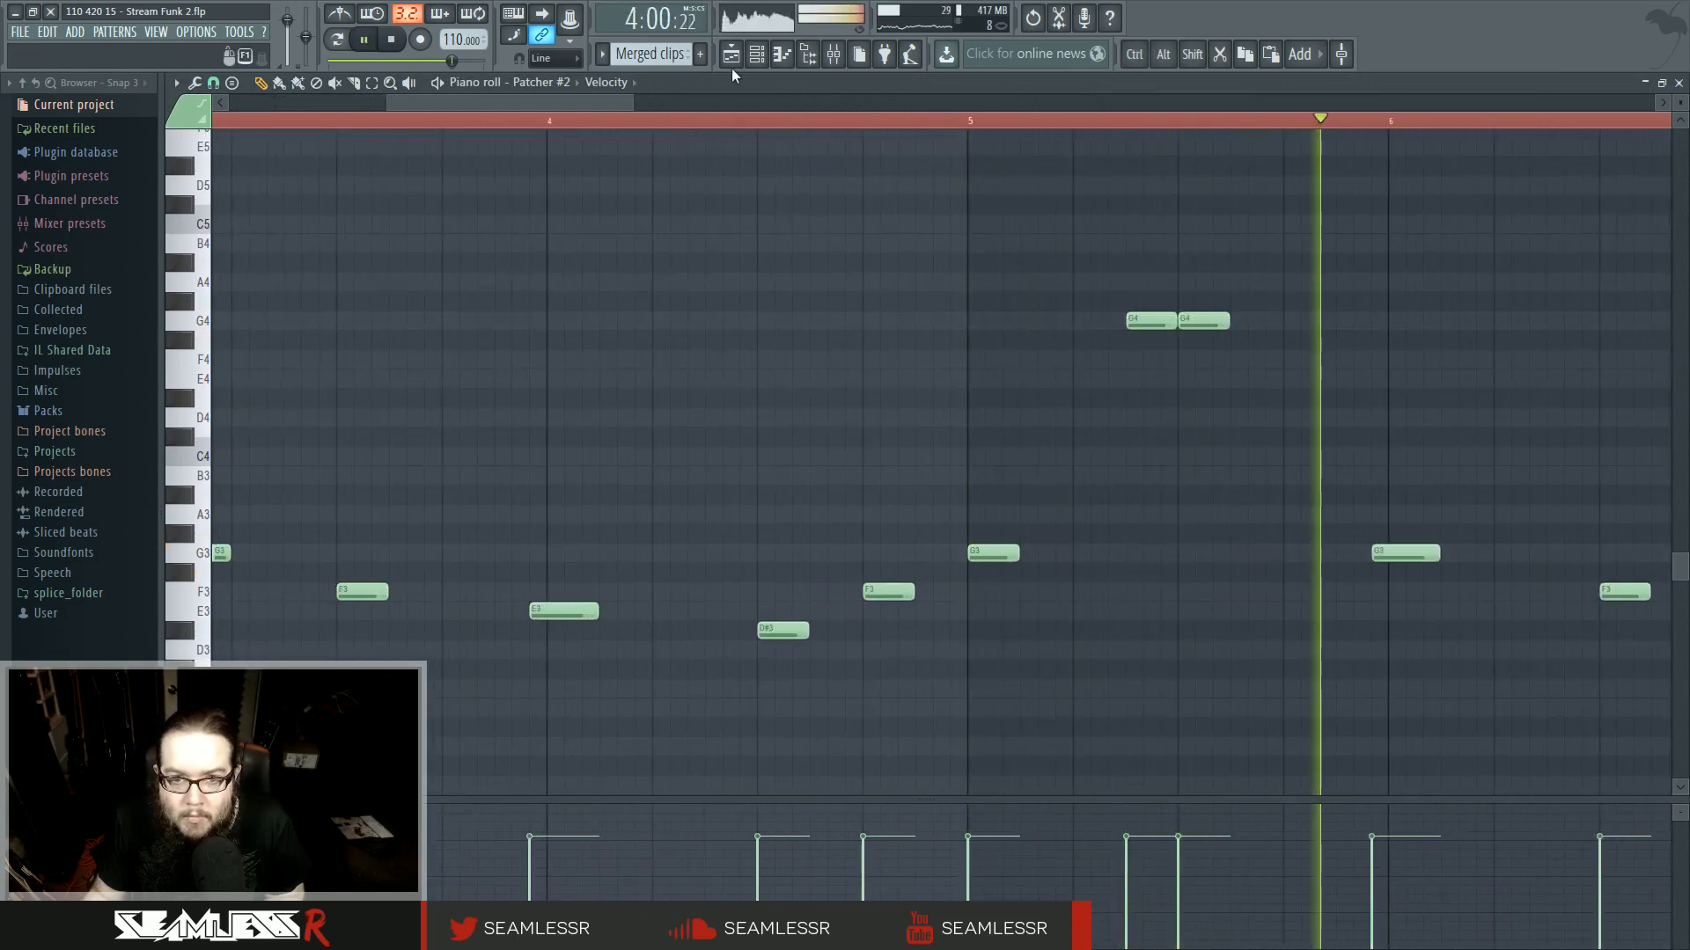
pyautogui.press('space')
pyautogui.press('space')
pyautogui.moveTo(1359, 479); pyautogui.dragTo(1009, 485)
pyautogui.click(735, 56)
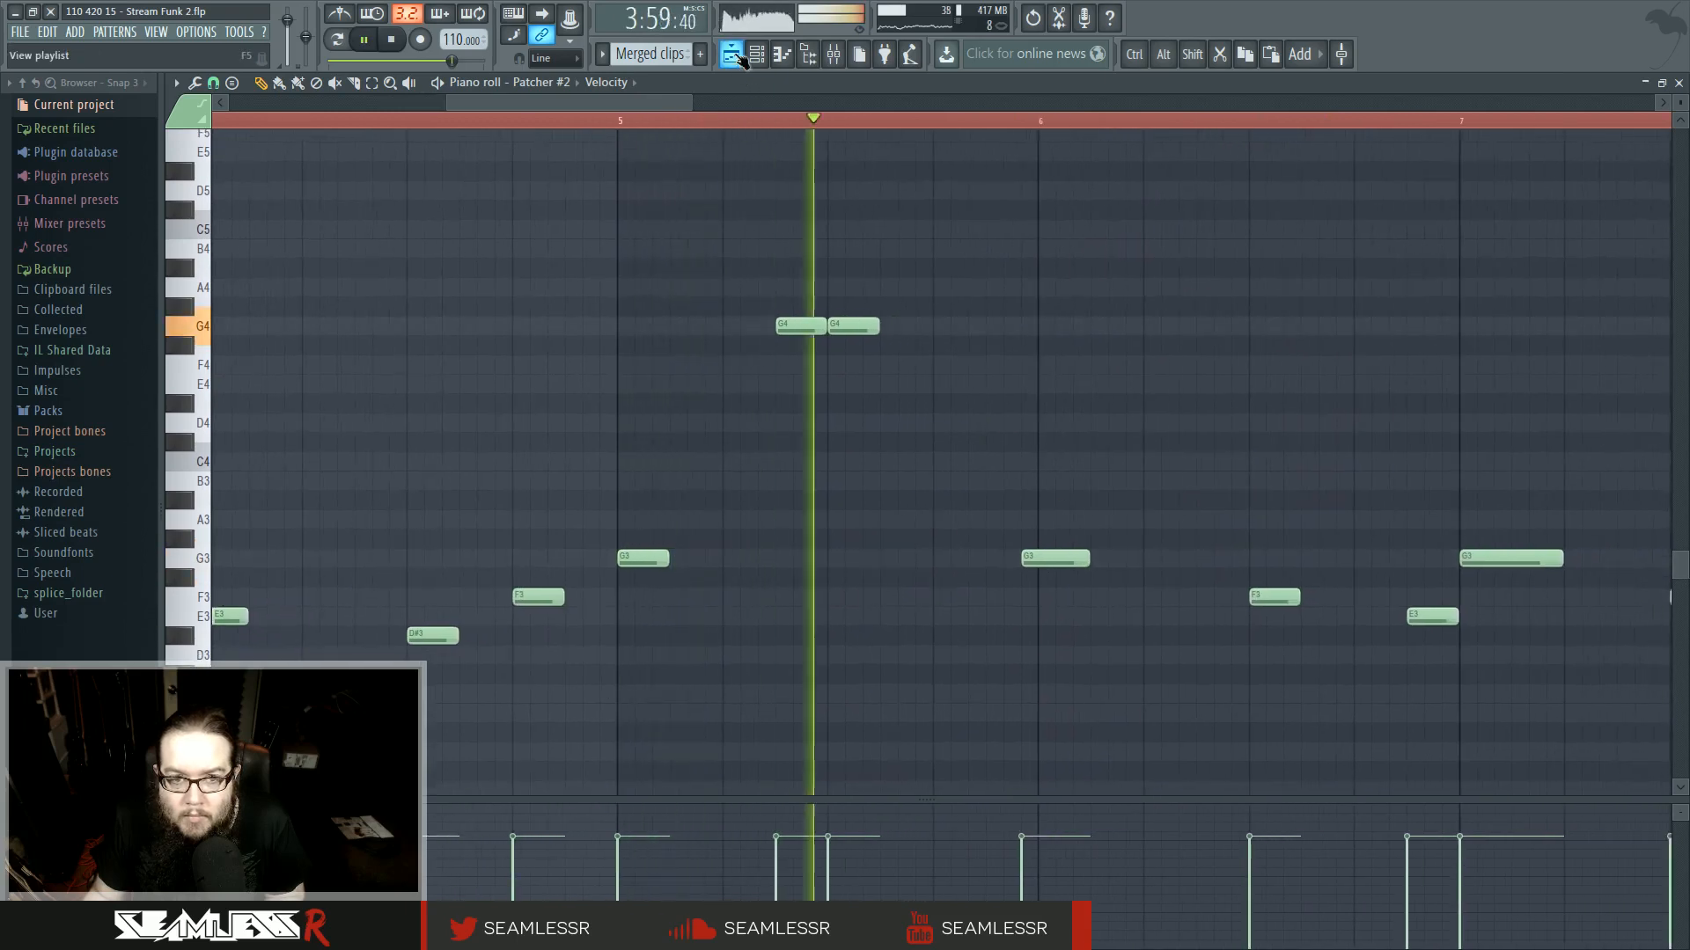
# - Reshape the automation envelope clip on track 8 just before bar 111 and play back the section
pyautogui.click(954, 120)
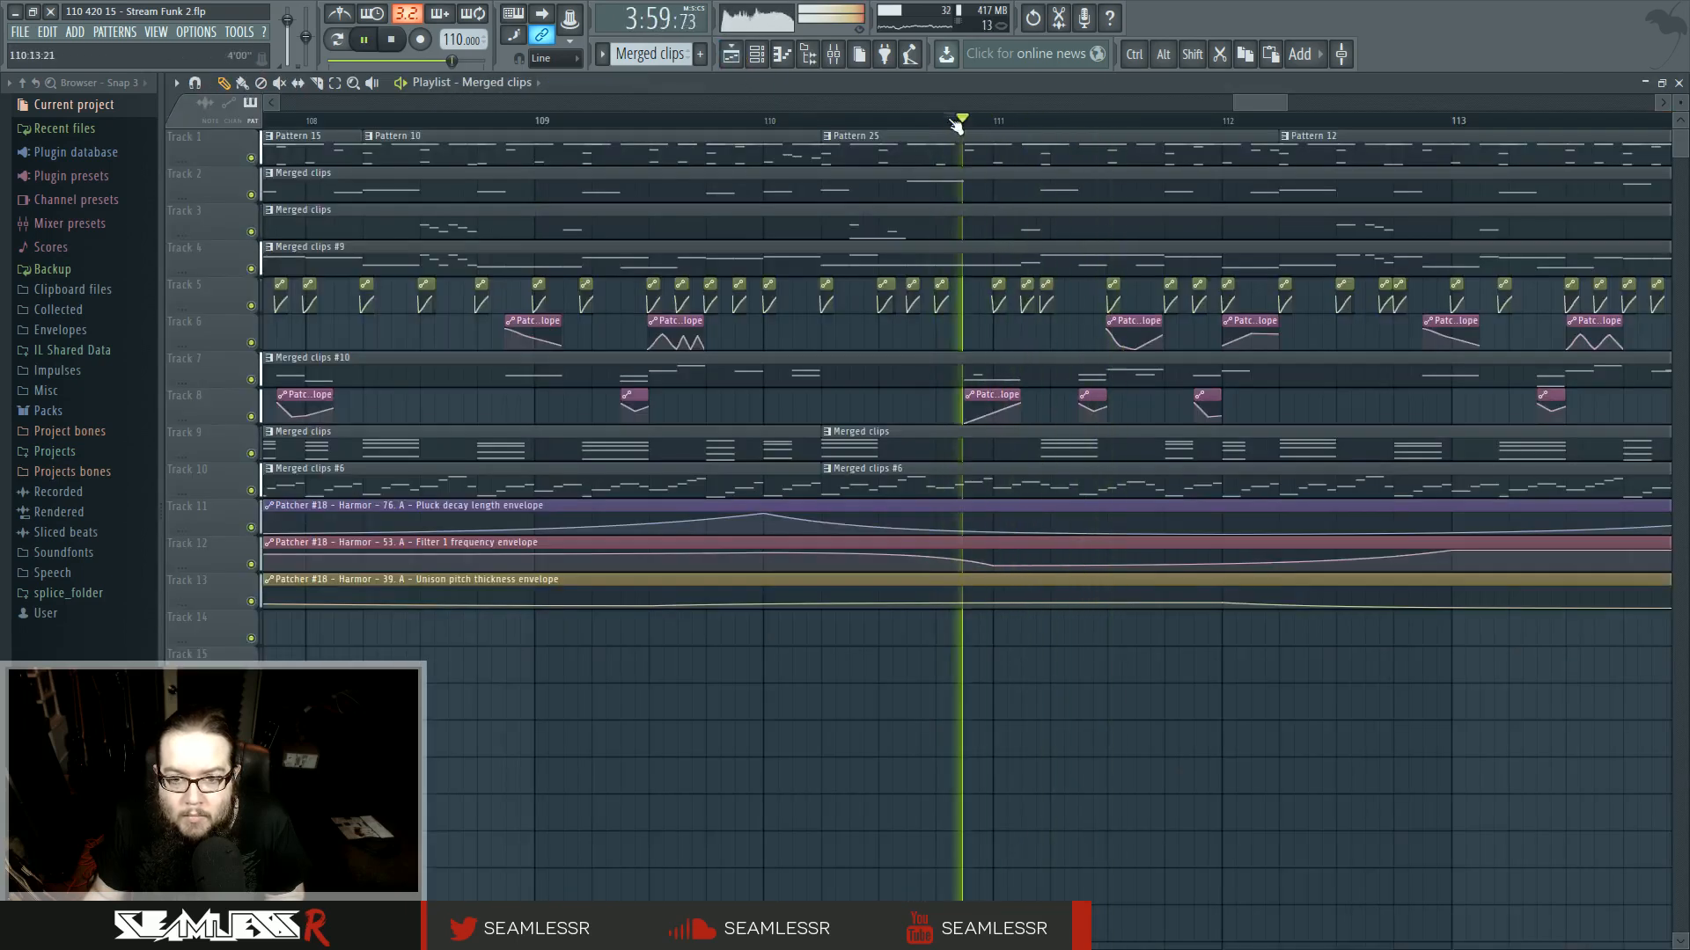
pyautogui.scroll(2, 1019, 333)
pyautogui.press('space')
pyautogui.press('space')
pyautogui.click(920, 394)
pyautogui.click(946, 489)
pyautogui.moveTo(919, 422); pyautogui.dragTo(919, 398)
pyautogui.moveTo(1022, 403)
pyautogui.mouseDown()
pyautogui.moveTo(1029, 437)
pyautogui.moveTo(1026, 416)
pyautogui.mouseUp()
pyautogui.press('space')
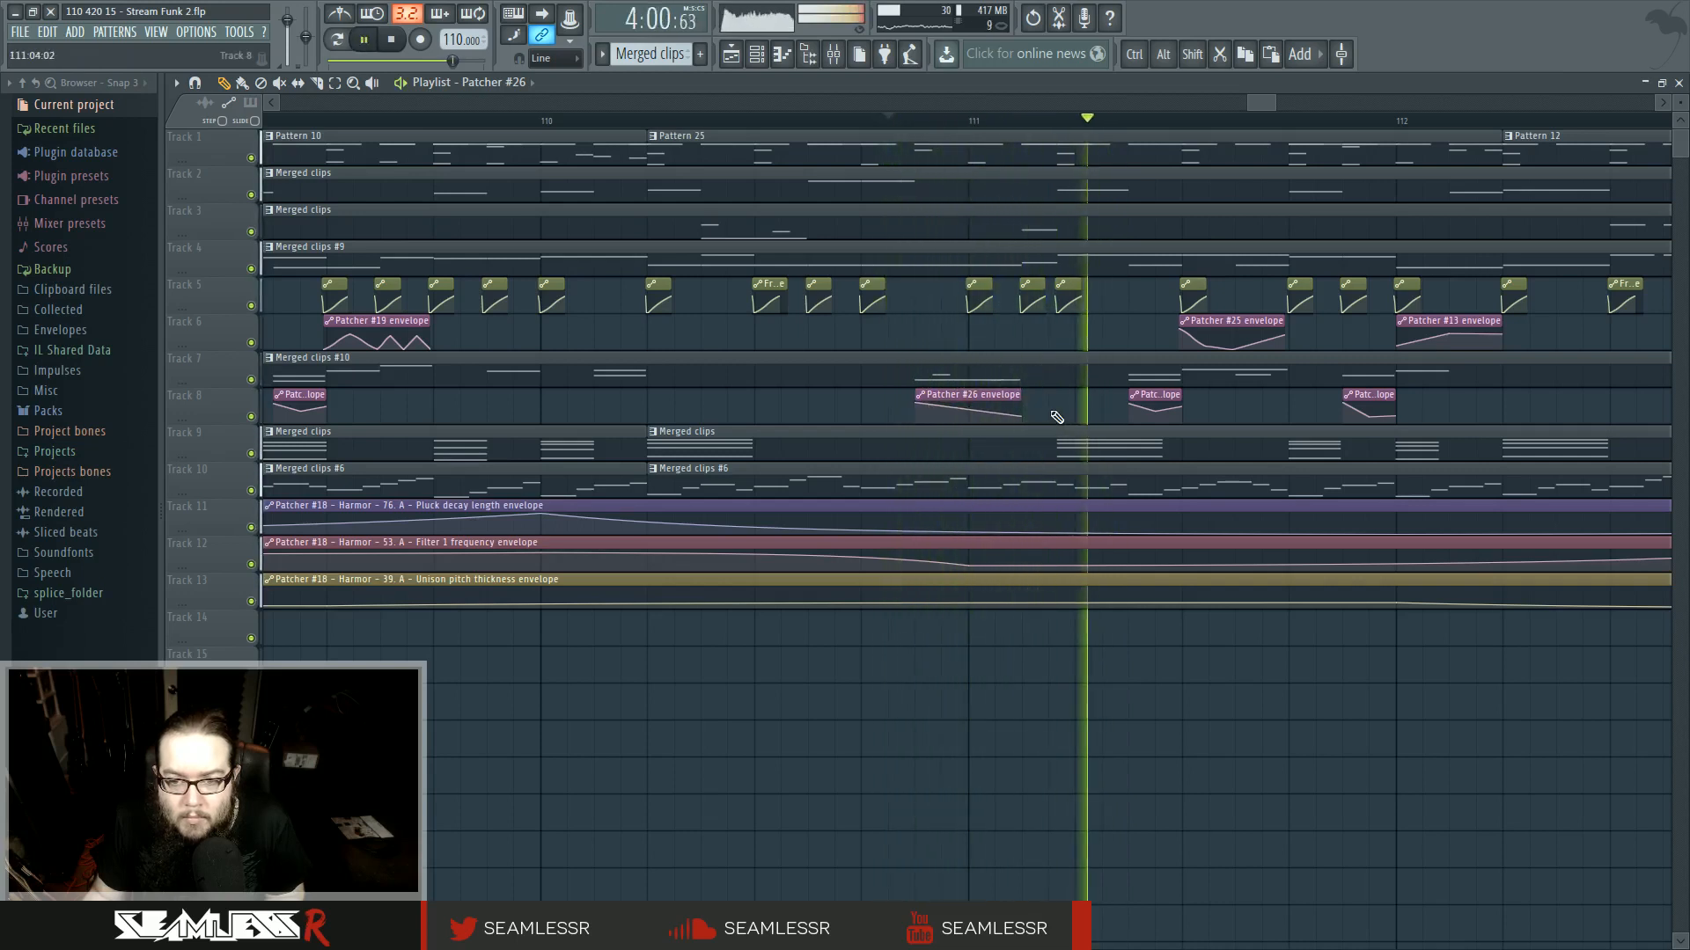
# - Open the track 7 merged clip in the piano roll and delete the G2 and G1 notes in bar 5
pyautogui.scroll(-3, 1057, 417)
pyautogui.click(796, 120)
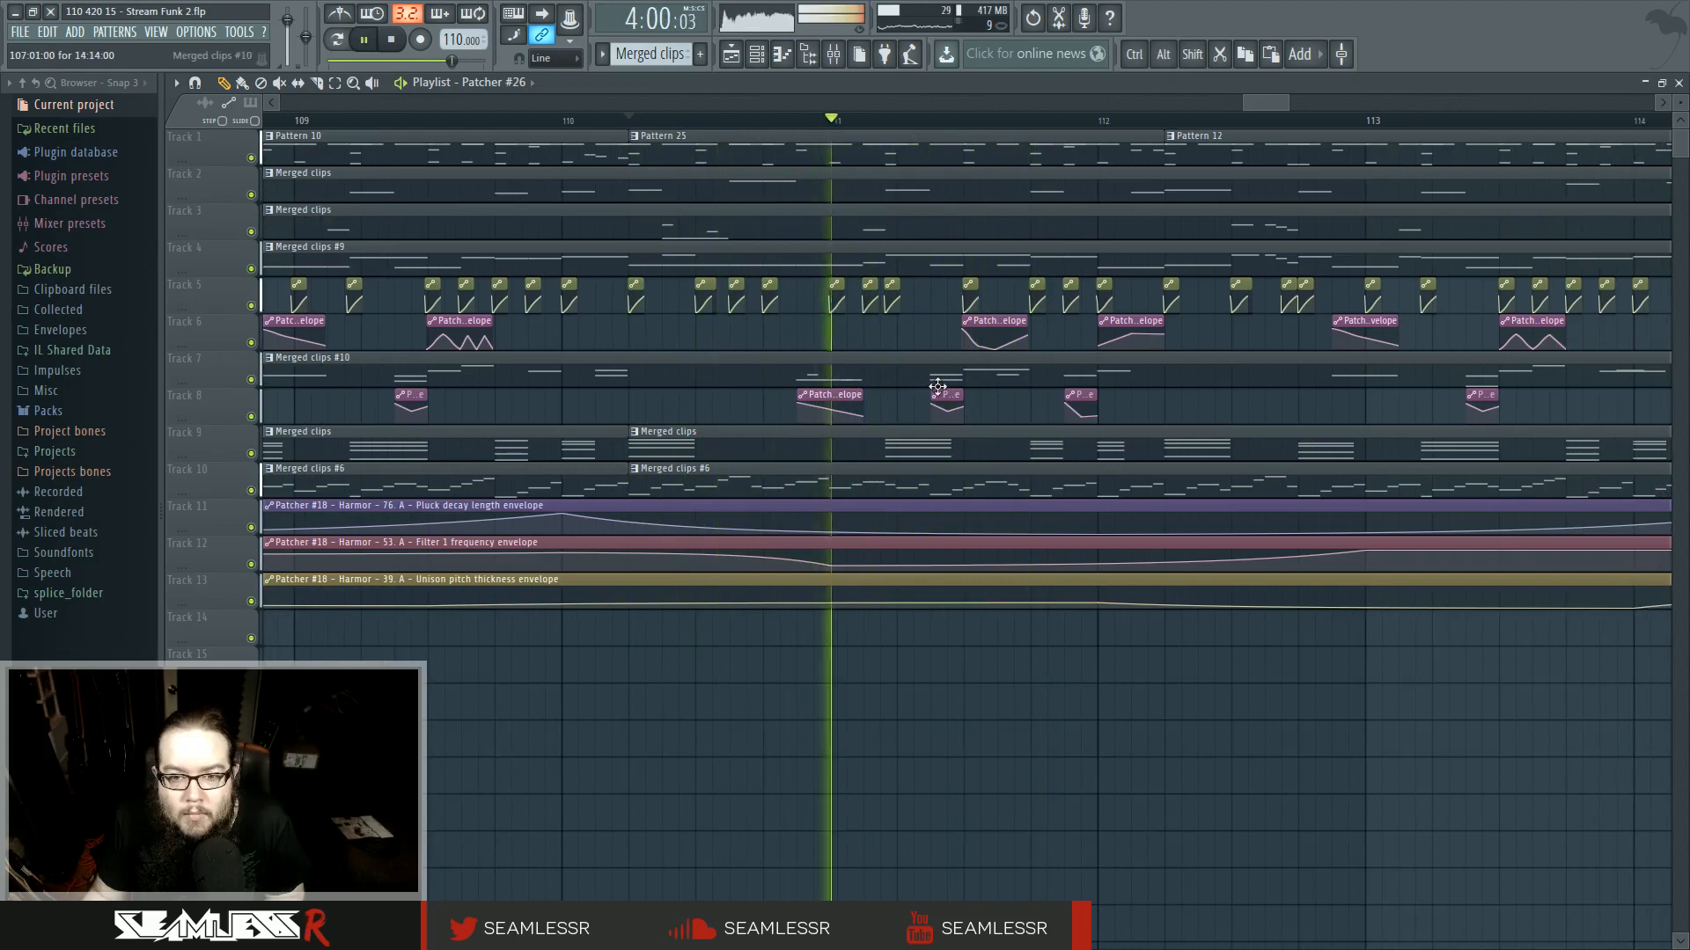
pyautogui.scroll(3, 938, 386)
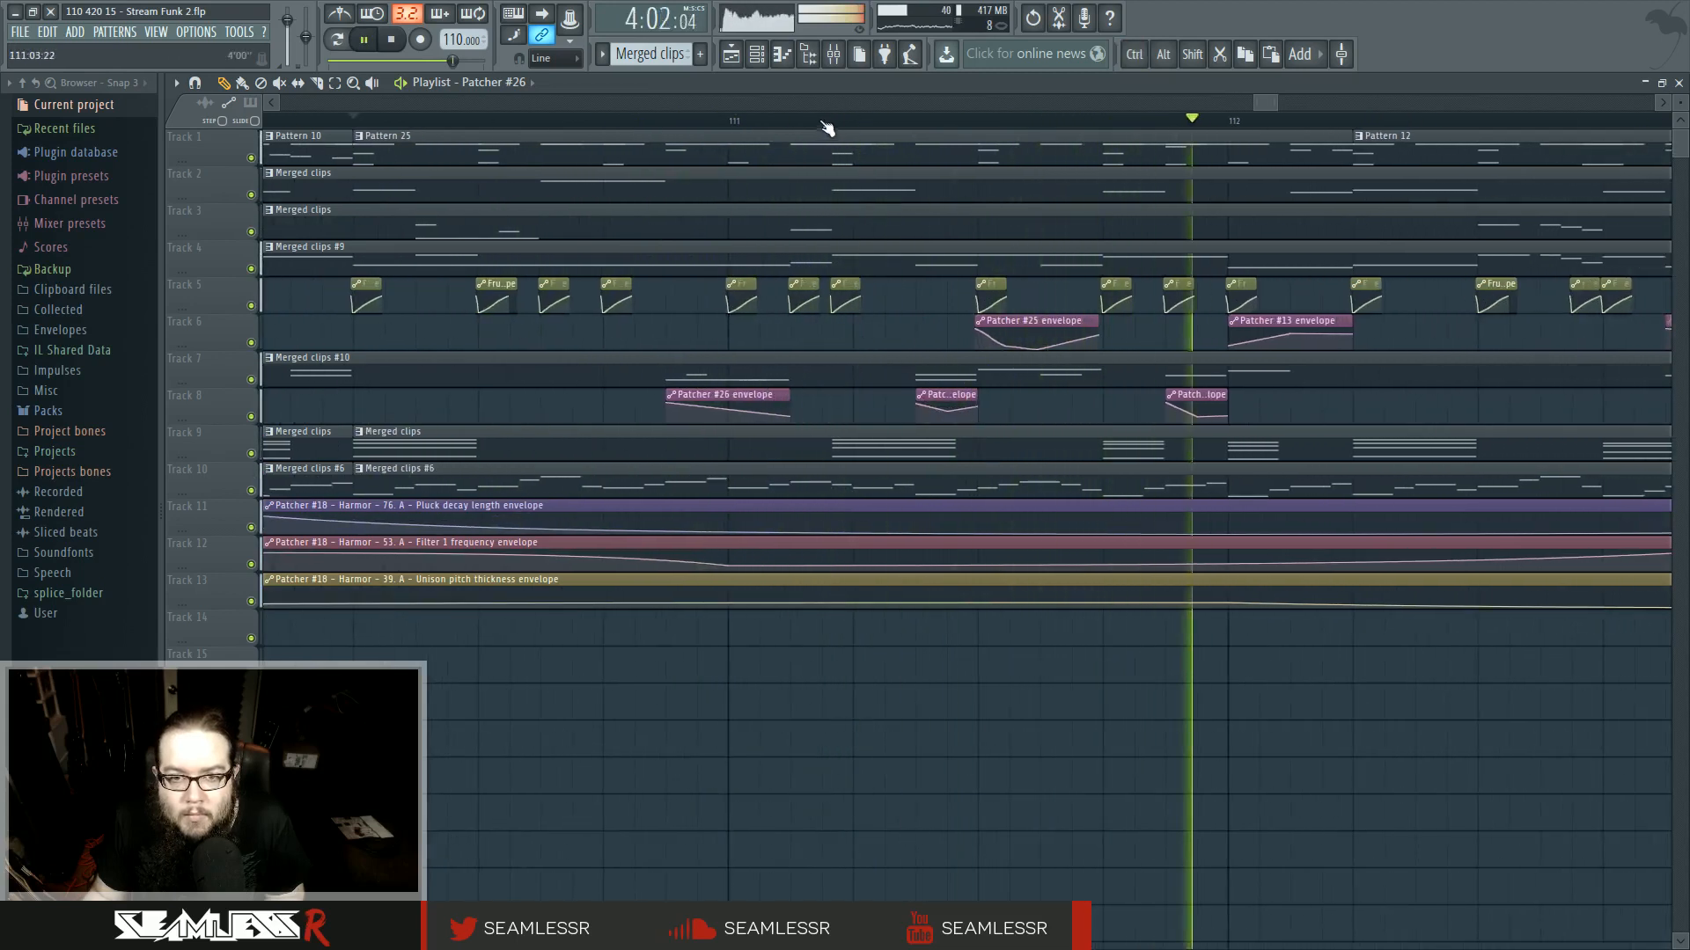
pyautogui.doubleClick(929, 373)
pyautogui.moveTo(370, 534); pyautogui.dragTo(561, 558)
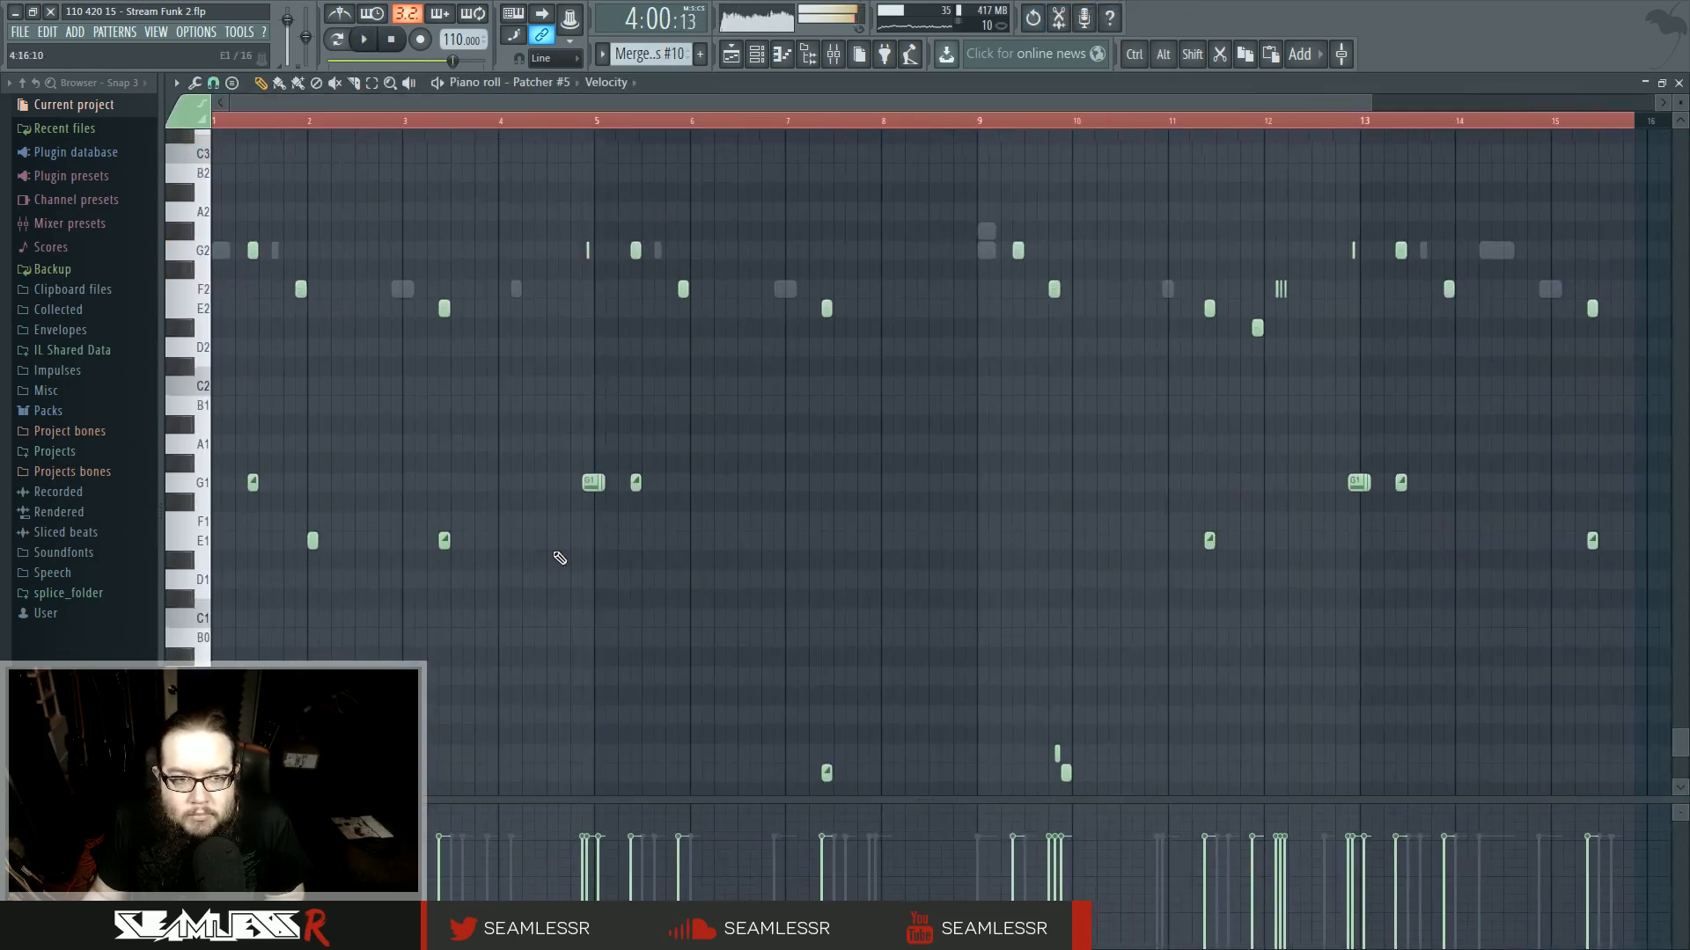
pyautogui.scroll(6, 610, 583)
pyautogui.scroll(4, 766, 577)
pyautogui.scroll(-3, 766, 572)
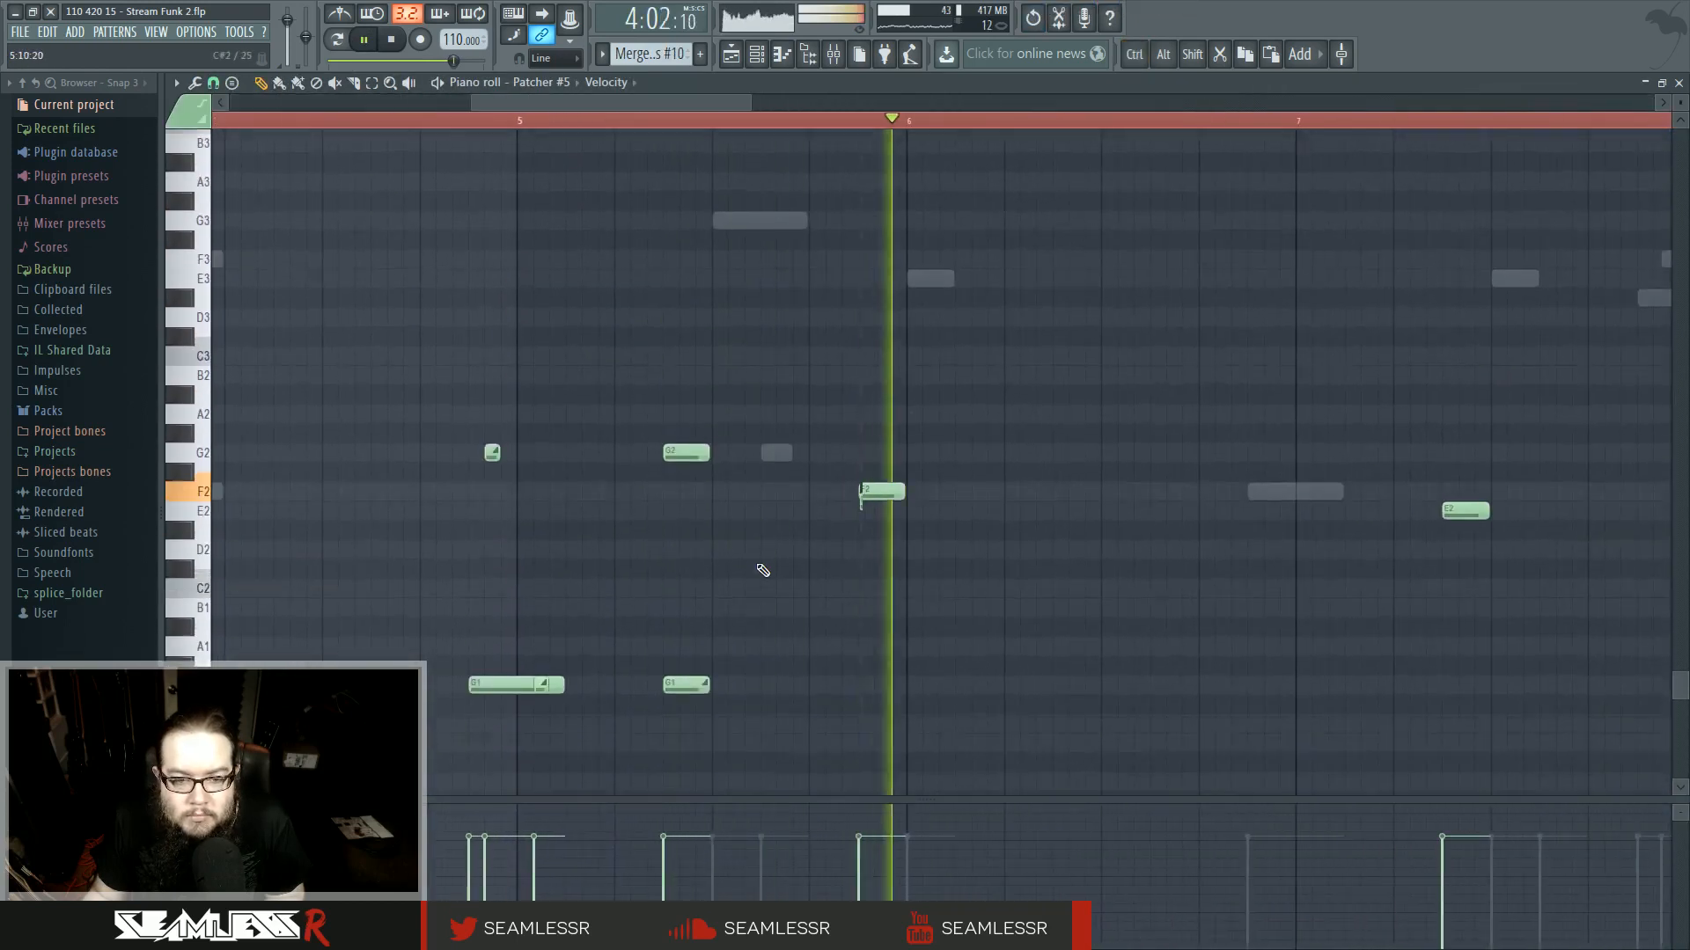
pyautogui.press('space')
pyautogui.rightClick(688, 424)
pyautogui.rightClick(689, 658)
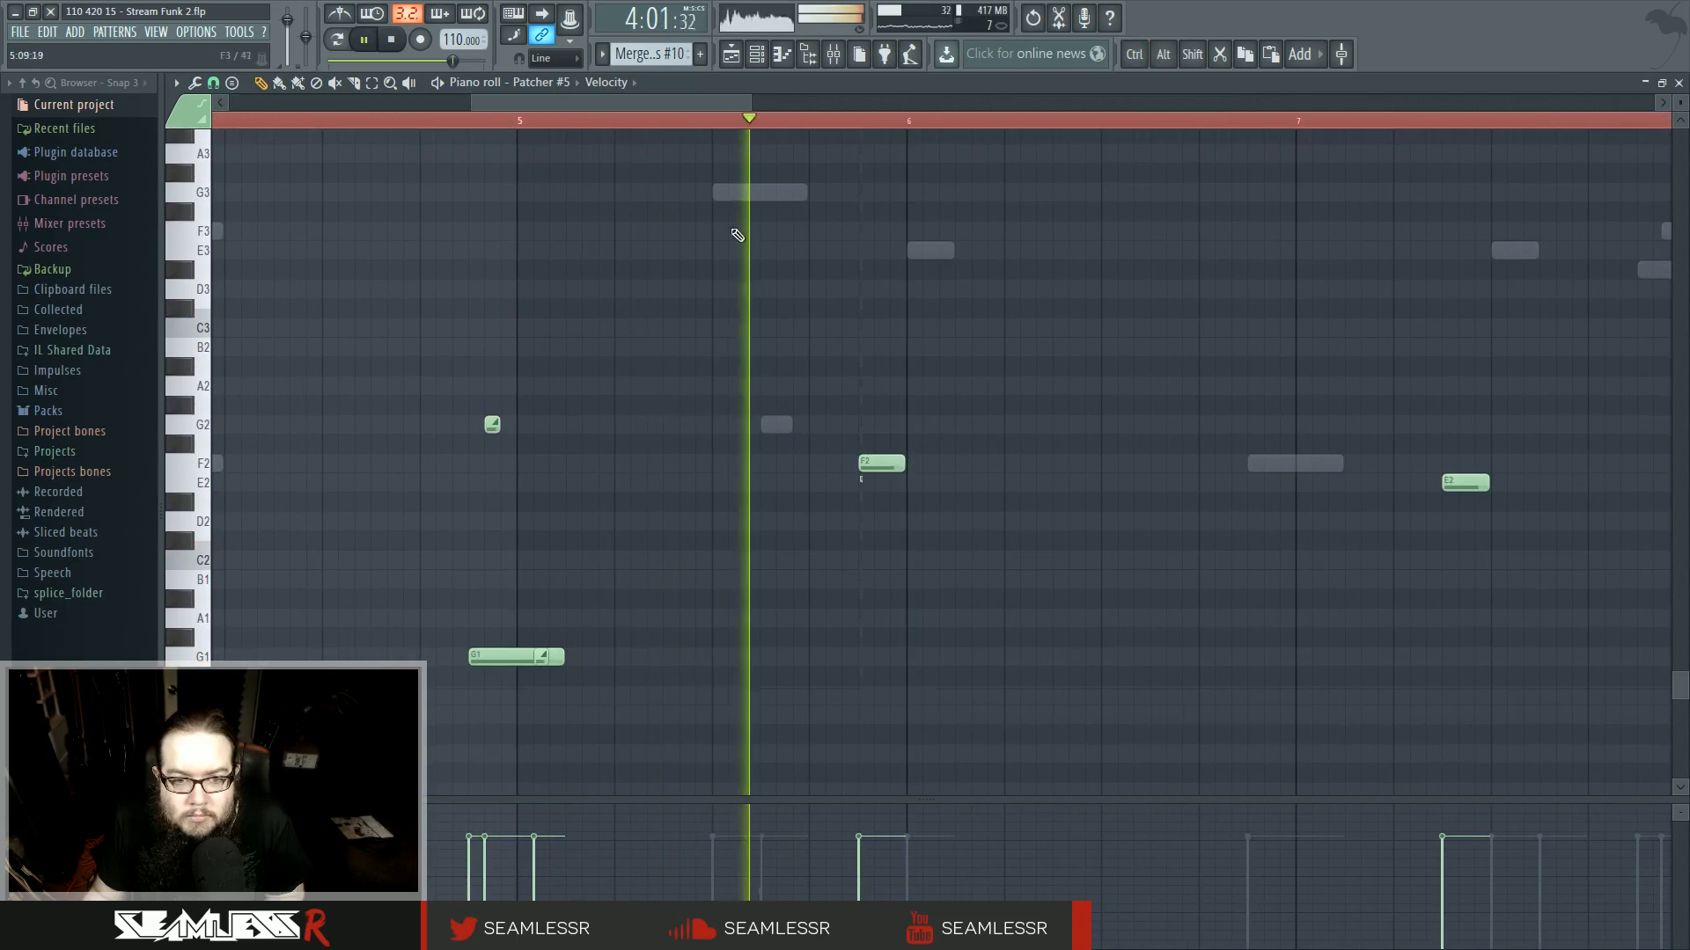
pyautogui.rightClick(743, 195)
pyautogui.rightClick(743, 196)
pyautogui.rightClick(745, 194)
pyautogui.rightClick(775, 425)
pyautogui.press('F5')
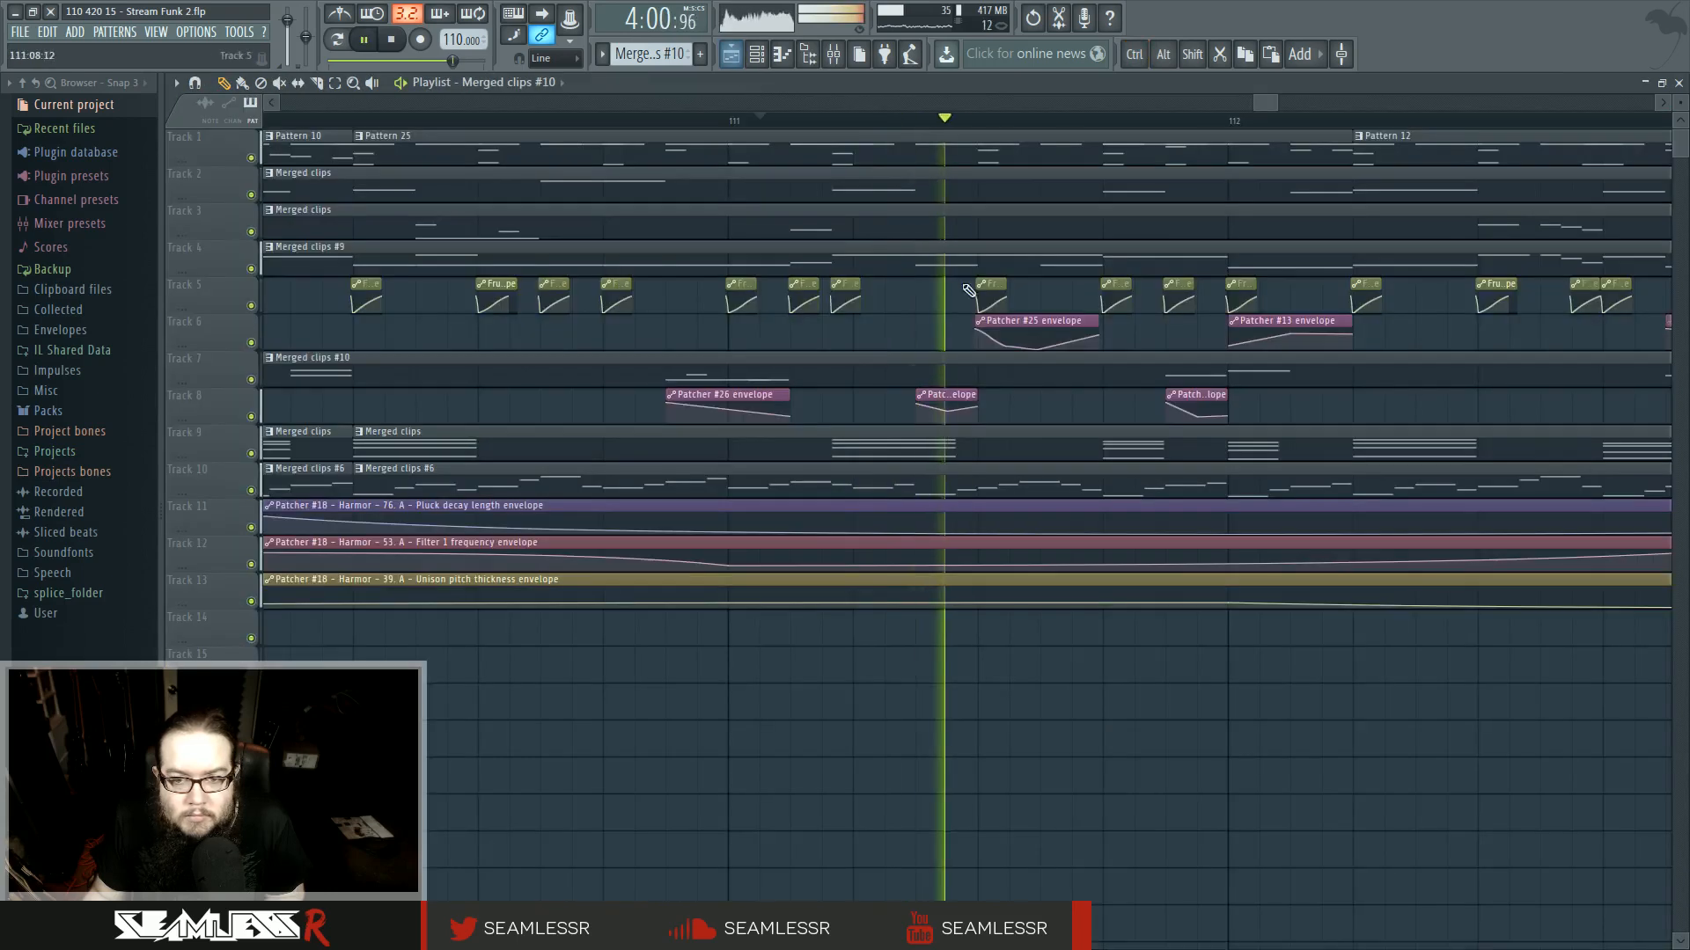
# - Delete the automation clips on tracks 6 and 8 just after bar 111 and play back the section
pyautogui.rightClick(985, 327)
pyautogui.rightClick(952, 407)
pyautogui.press('space')
pyautogui.press('space')
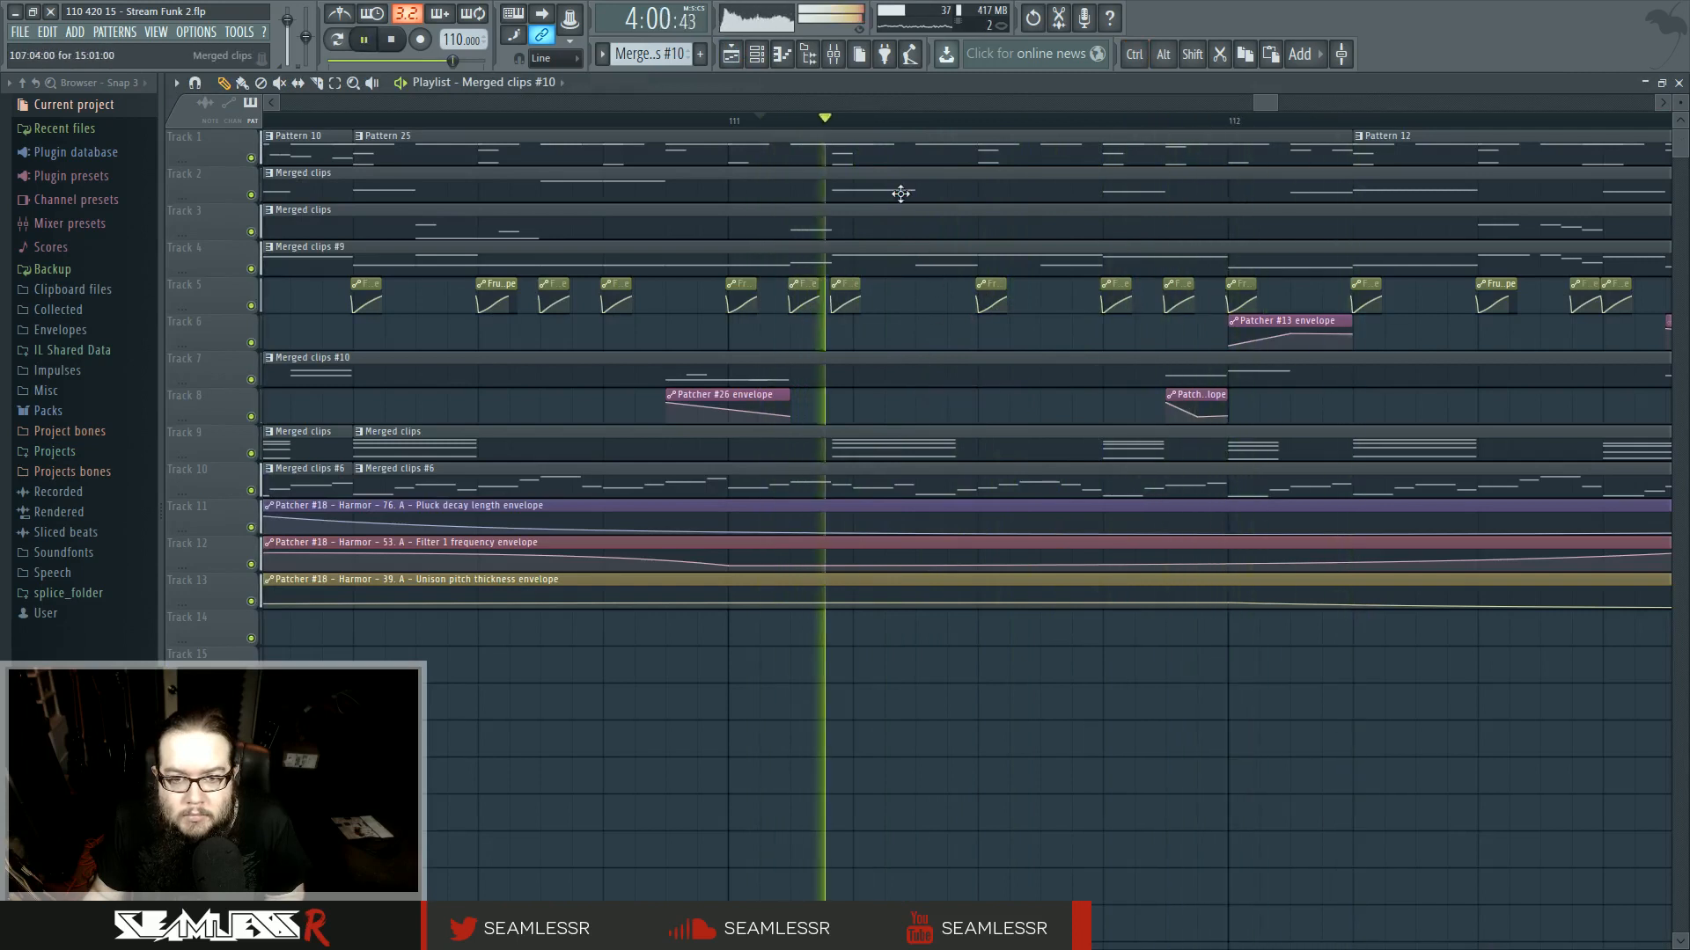
# - Open the track 3 merged clip in the piano roll and replace a short G1 note with a longer G1 note in bar 6
pyautogui.doubleClick(834, 233)
pyautogui.scroll(4, 272, 566)
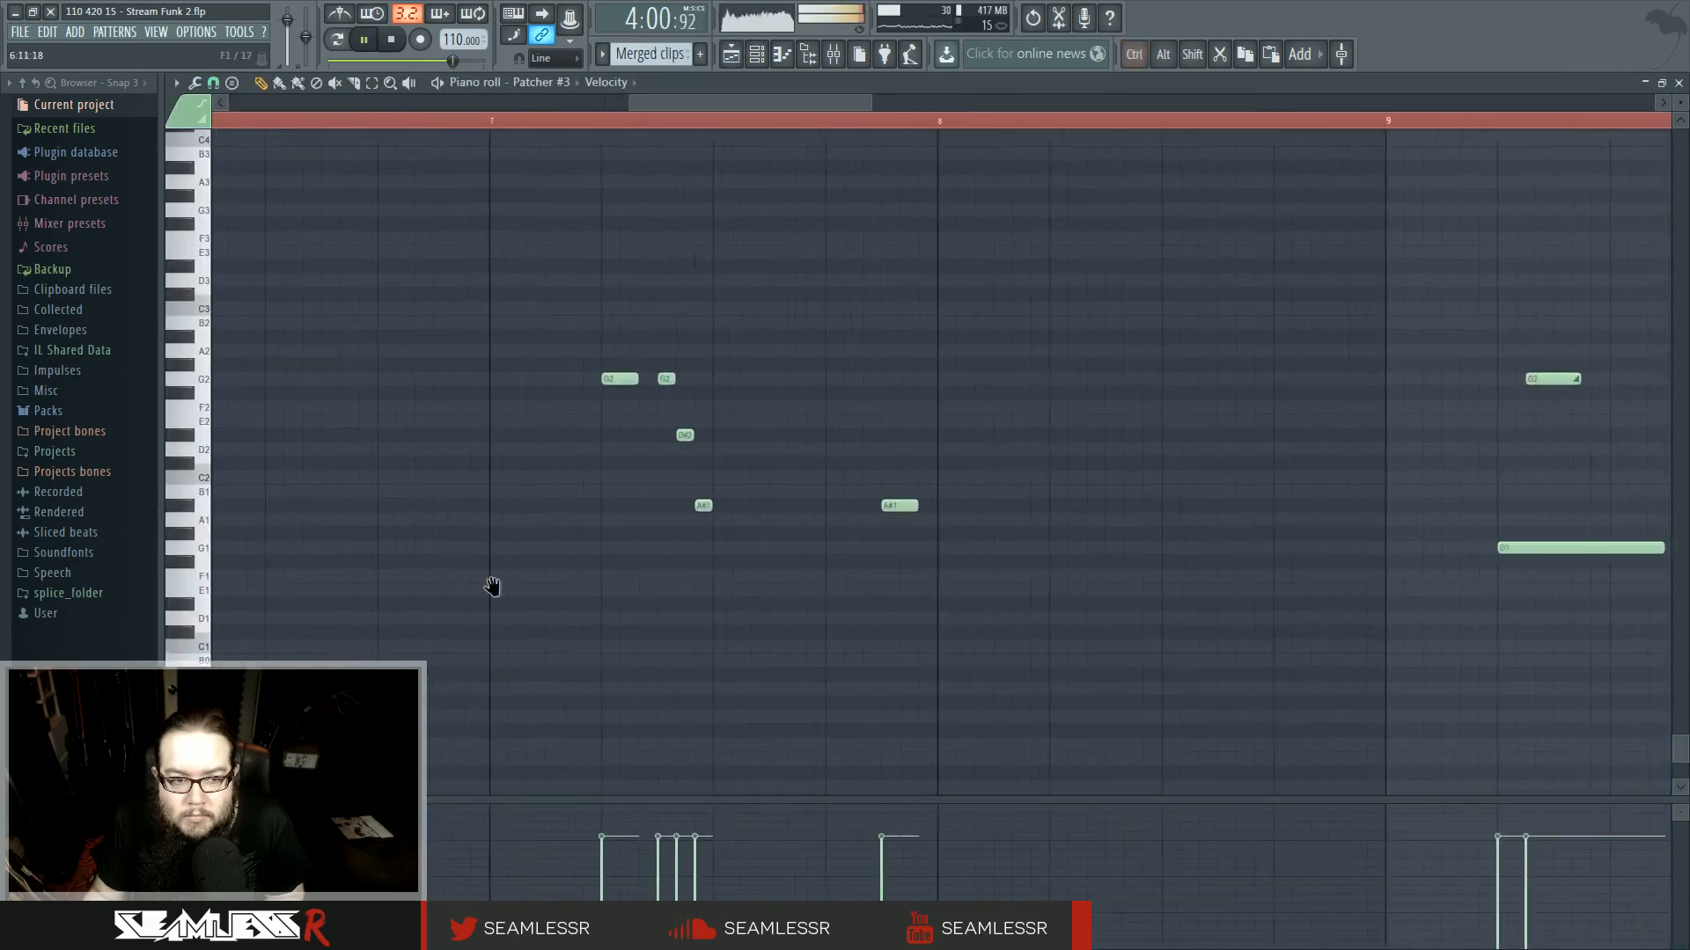
pyautogui.moveTo(490, 584); pyautogui.dragTo(837, 569)
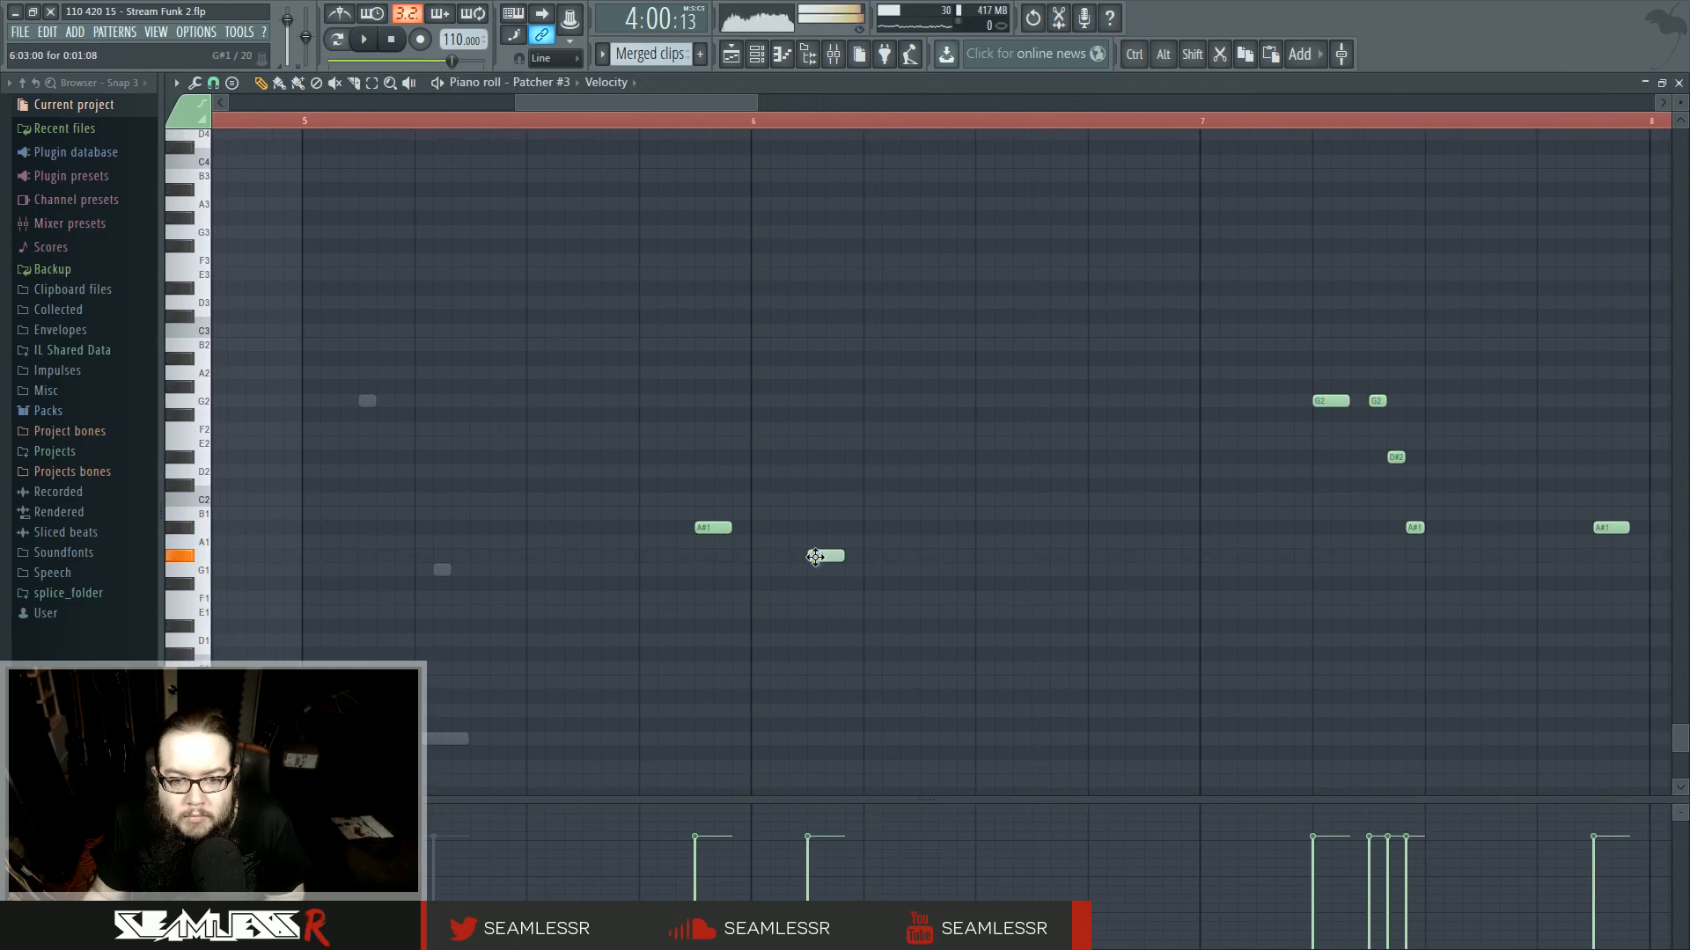
pyautogui.rightClick(806, 577)
pyautogui.scroll(2, 807, 585)
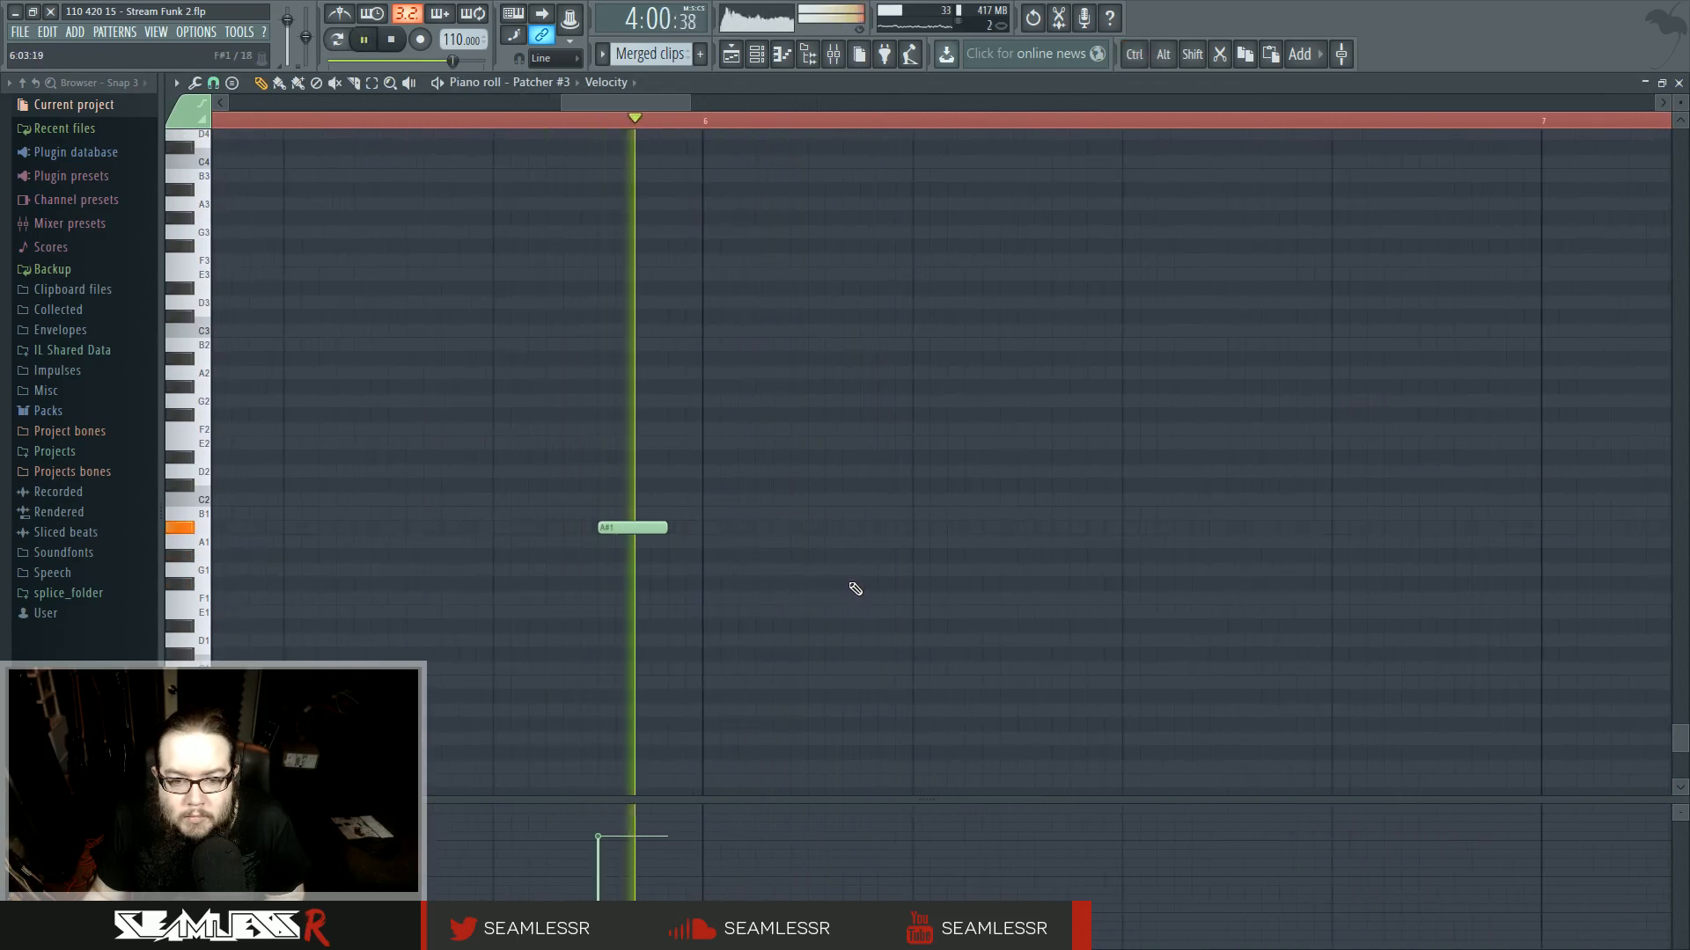
pyautogui.click(792, 573)
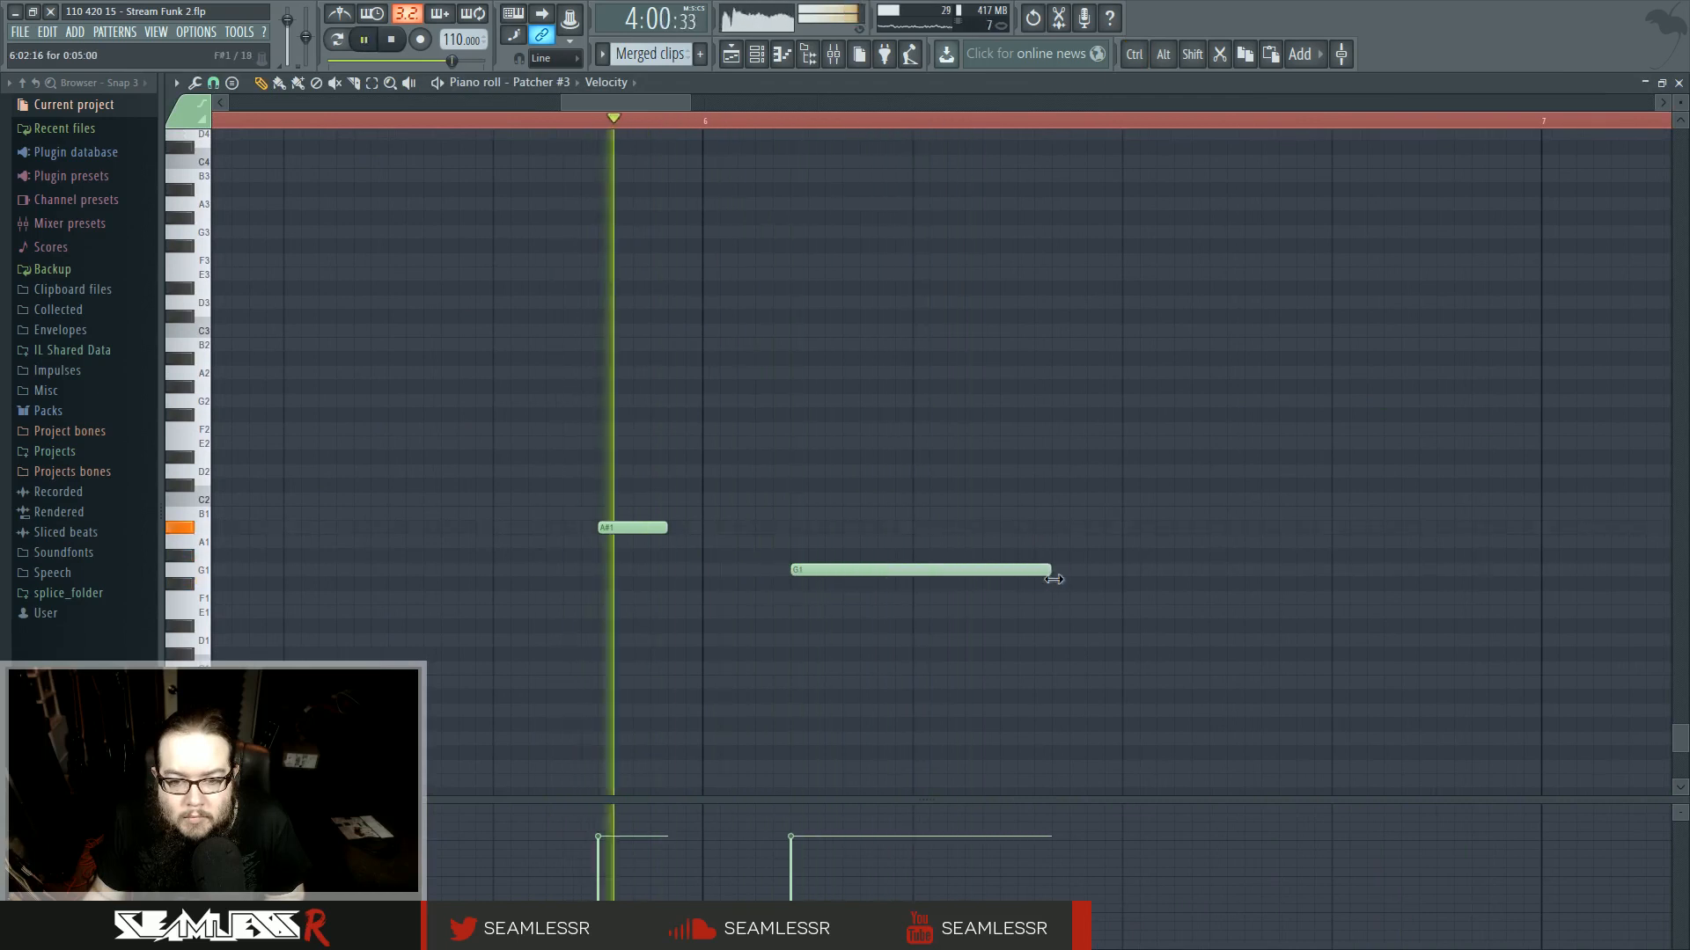
pyautogui.moveTo(1054, 579); pyautogui.dragTo(1123, 574)
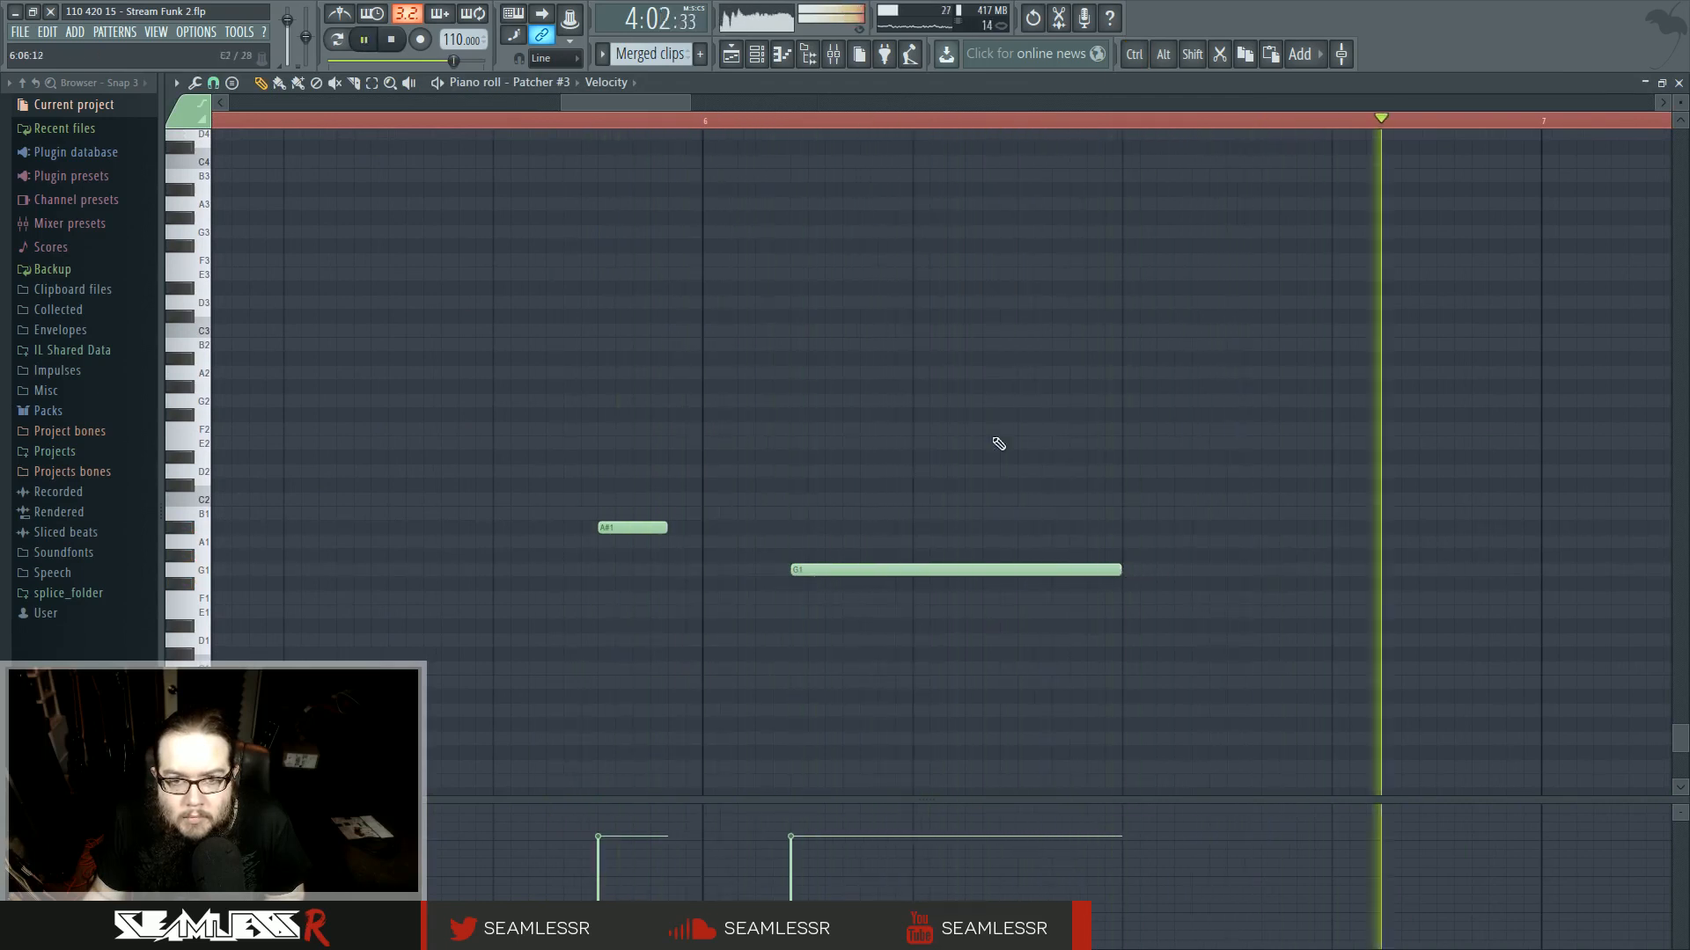
# - Return to the playlist and play back the section around bar 111
pyautogui.press('F5')
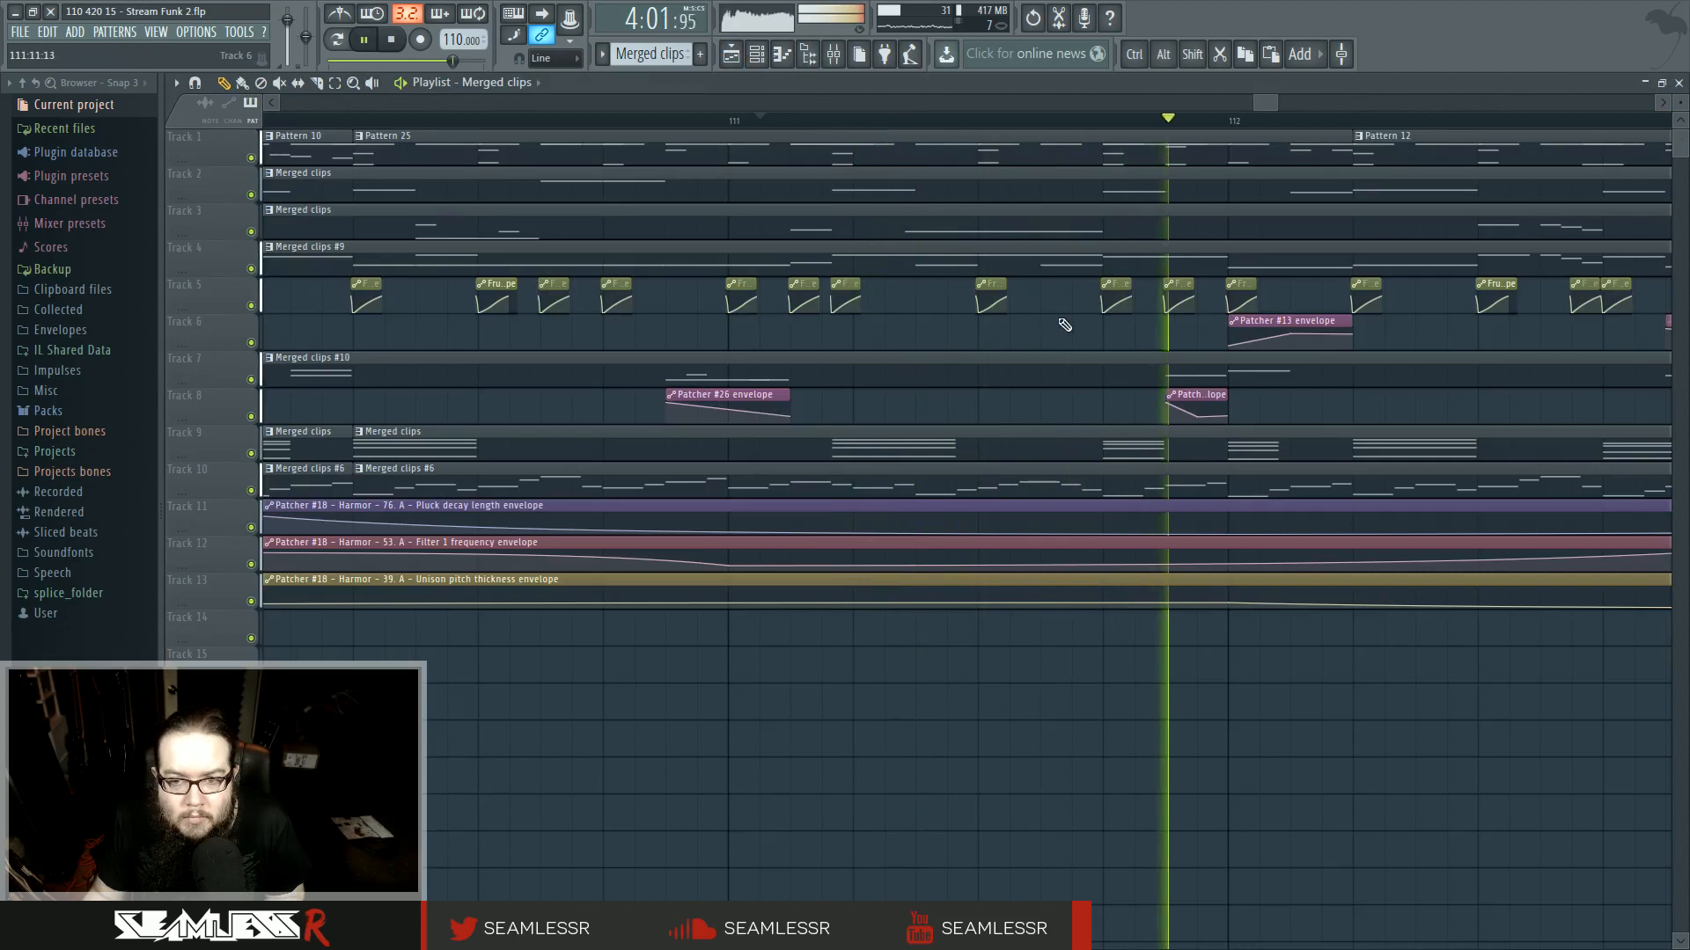
pyautogui.moveTo(1065, 325); pyautogui.dragTo(855, 334)
pyautogui.press('space')
pyautogui.press('space')
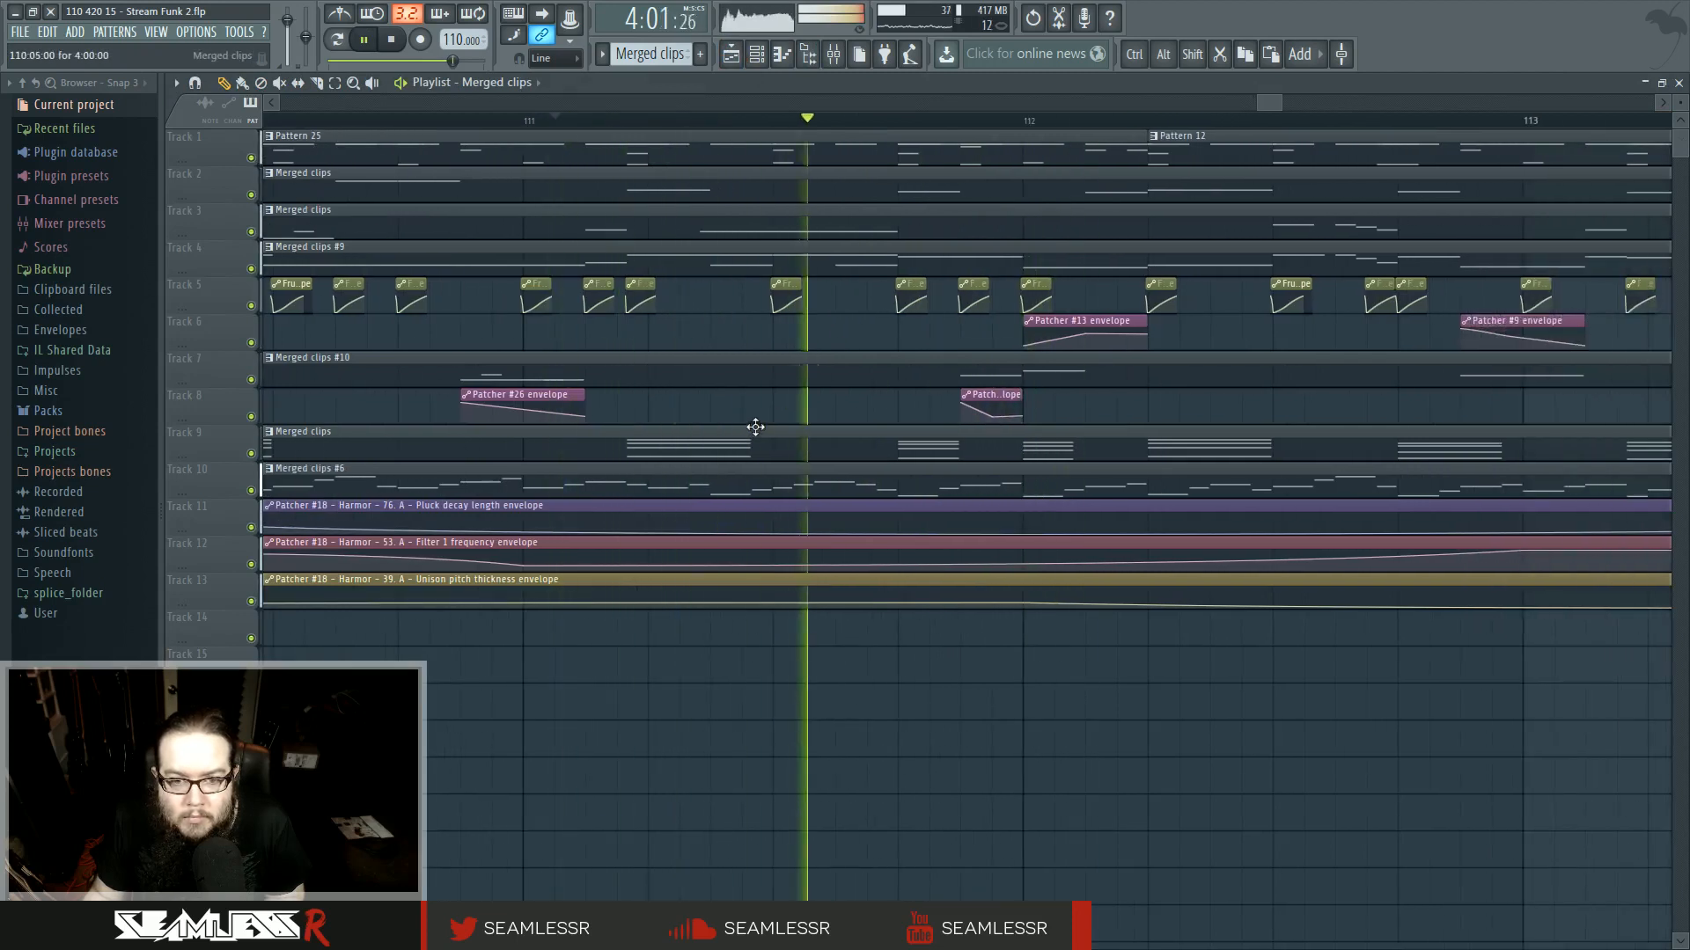
# - Open the track 4 merged clip in the piano roll and move the two G3 notes in bar 6 down to G2
pyautogui.doubleClick(736, 265)
pyautogui.press('space')
pyautogui.scroll(3, 216, 574)
pyautogui.moveTo(324, 602); pyautogui.dragTo(1056, 669)
pyautogui.scroll(3, 1062, 674)
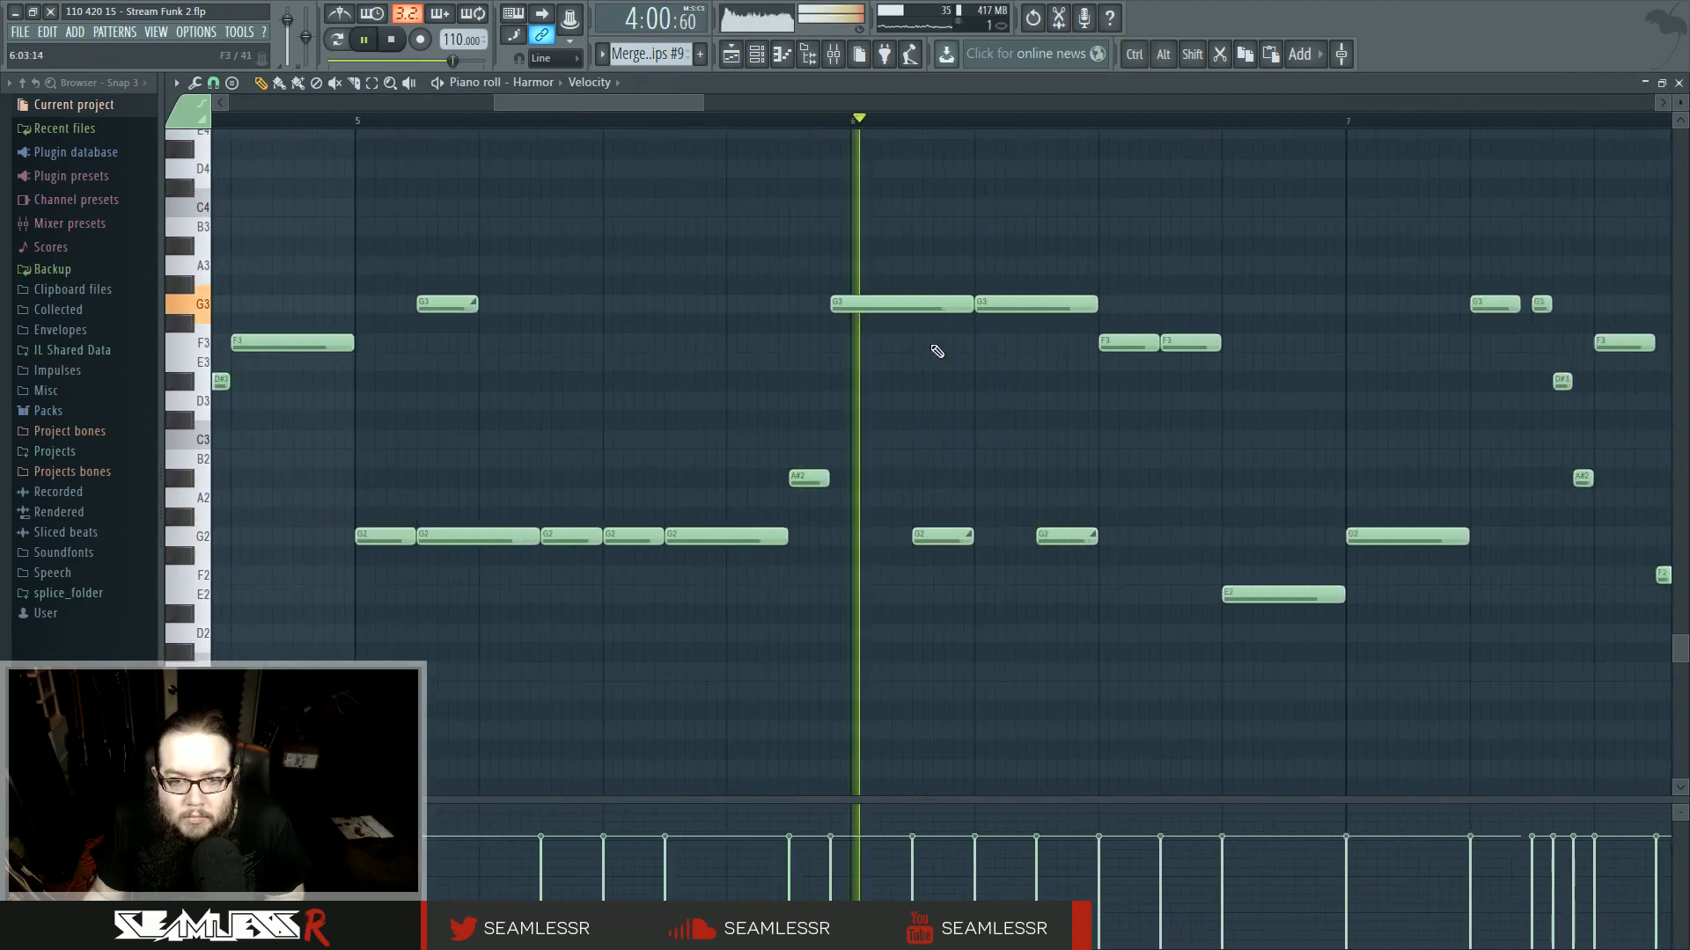
pyautogui.moveTo(1001, 304); pyautogui.dragTo(1005, 539)
pyautogui.click(979, 302)
pyautogui.press('space')
pyautogui.moveTo(911, 551); pyautogui.dragTo(902, 549)
pyautogui.press('space')
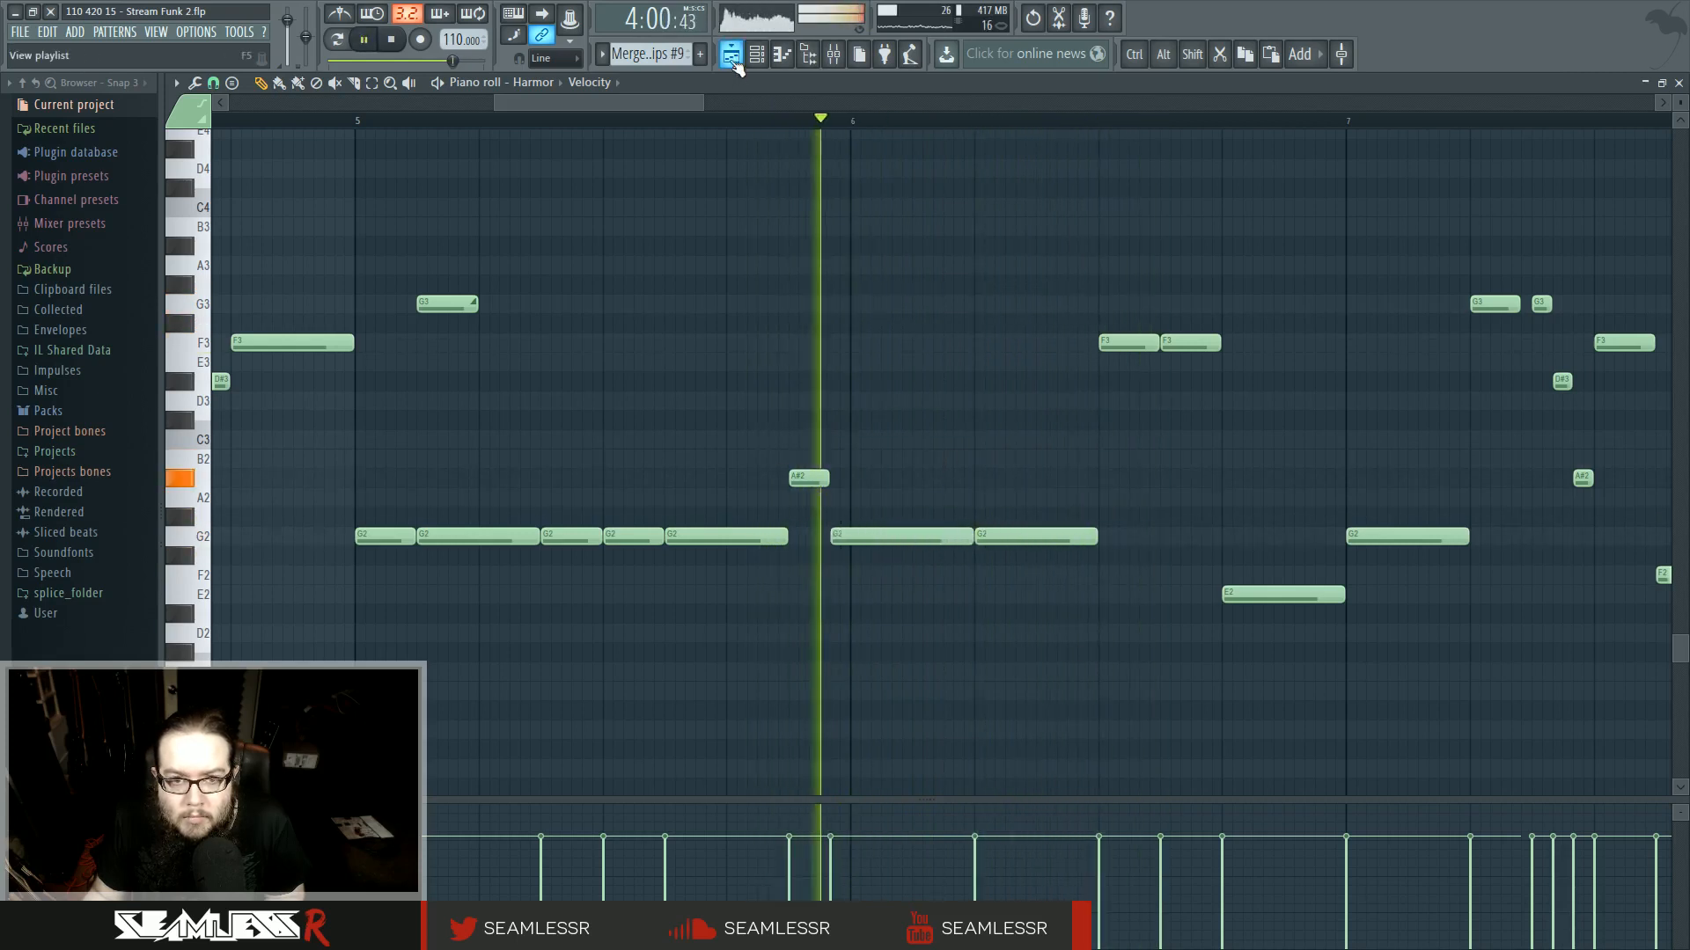
pyautogui.press('F5')
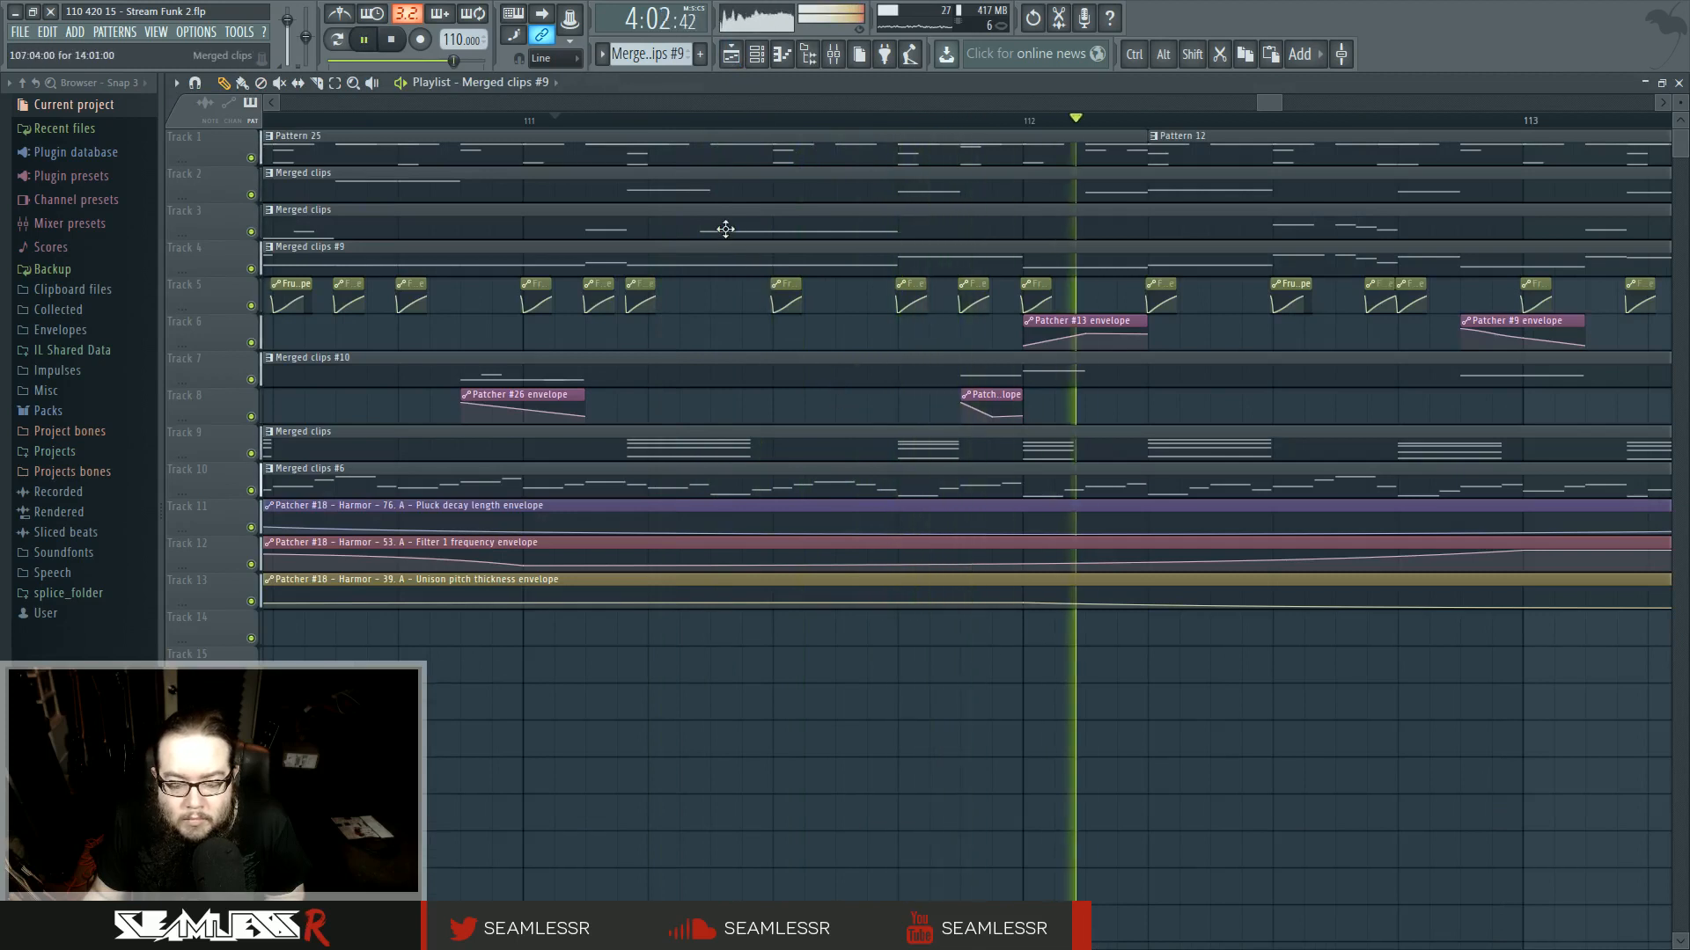
# - Zoom out in the playlist and play back the arrangement from around bar 106
pyautogui.scroll(-5, 815, 528)
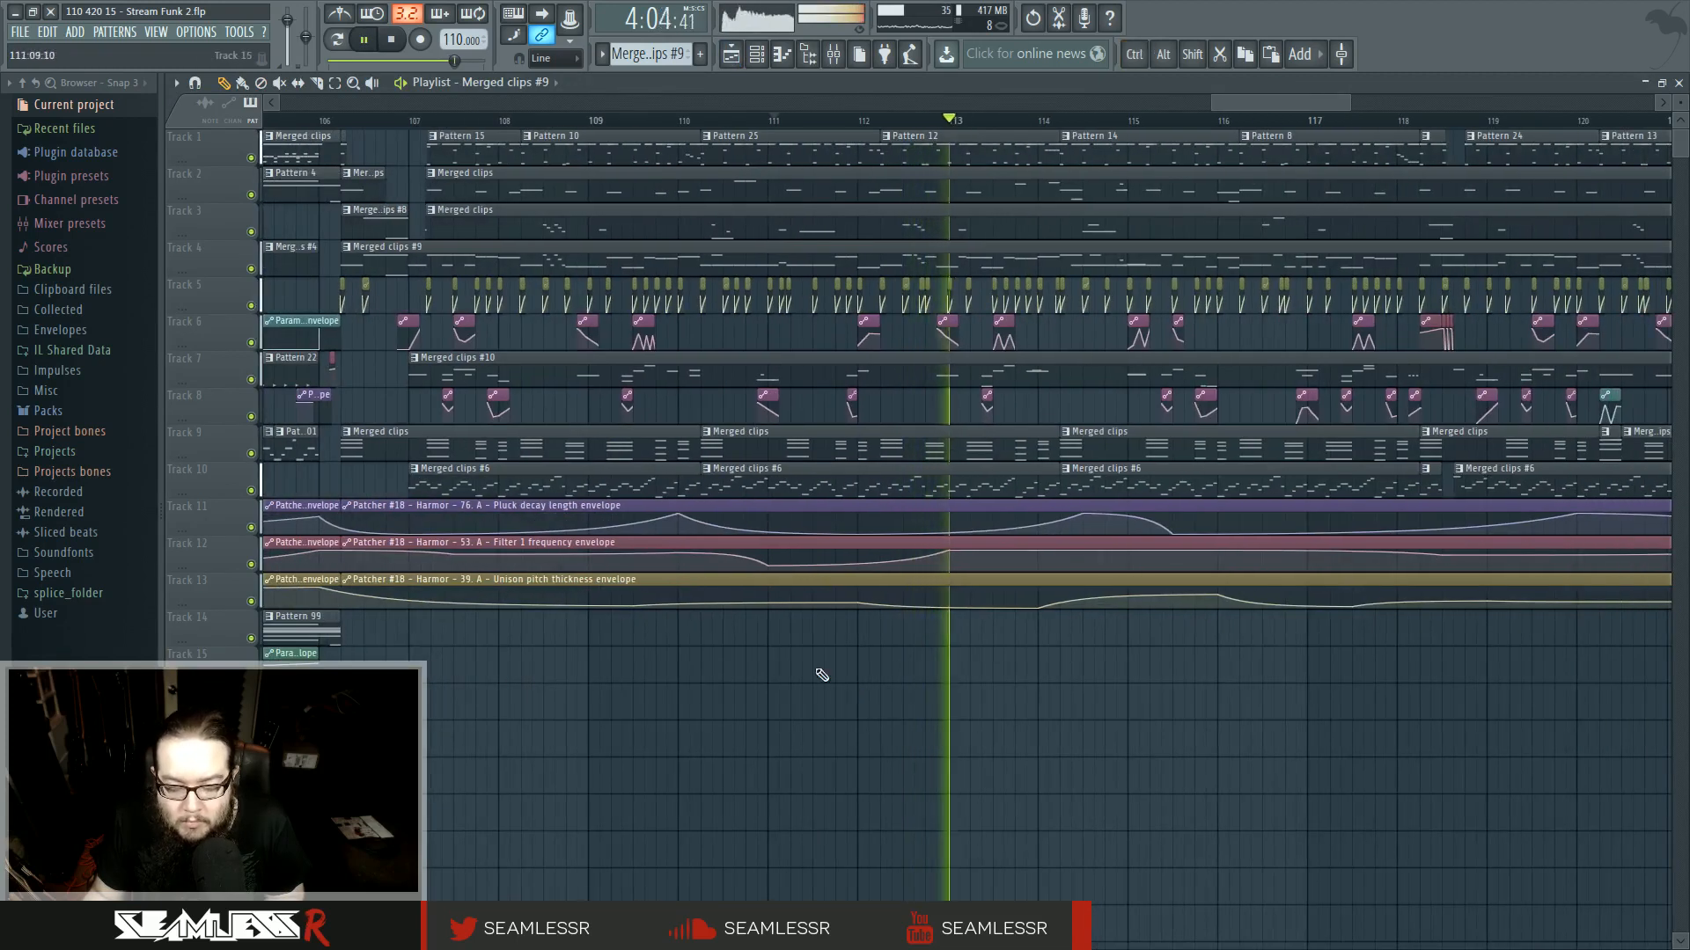
pyautogui.moveTo(821, 675); pyautogui.dragTo(936, 736)
pyautogui.press('space')
pyautogui.scroll(-2, 927, 727)
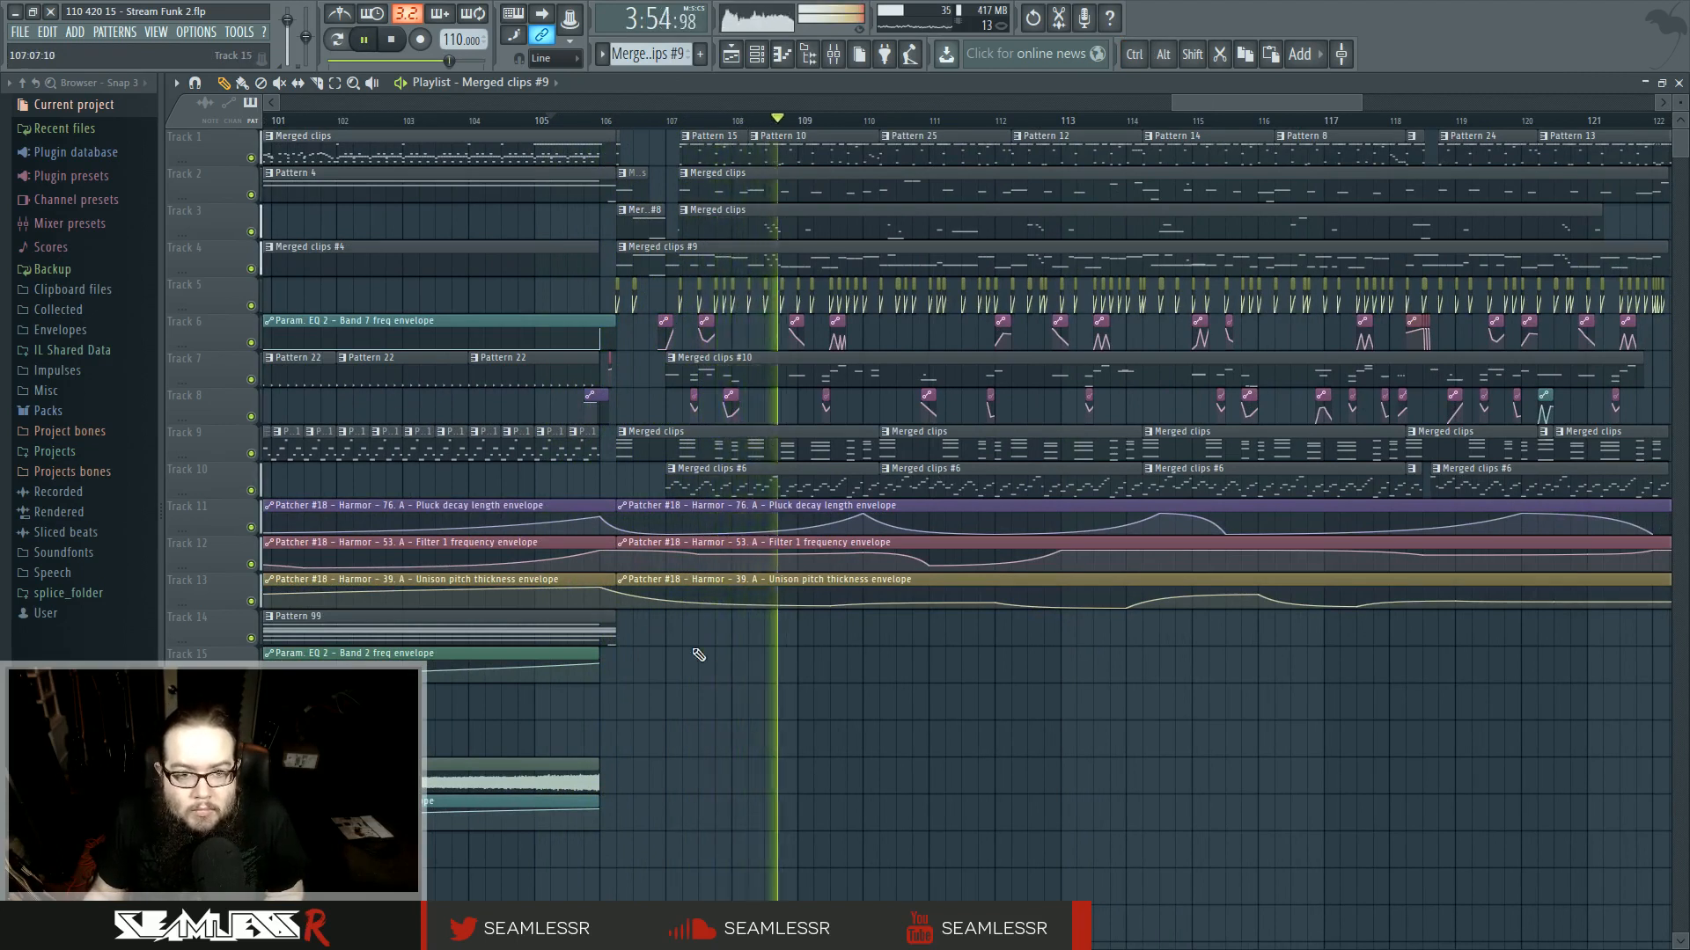
pyautogui.scroll(4, 651, 632)
pyautogui.press('space')
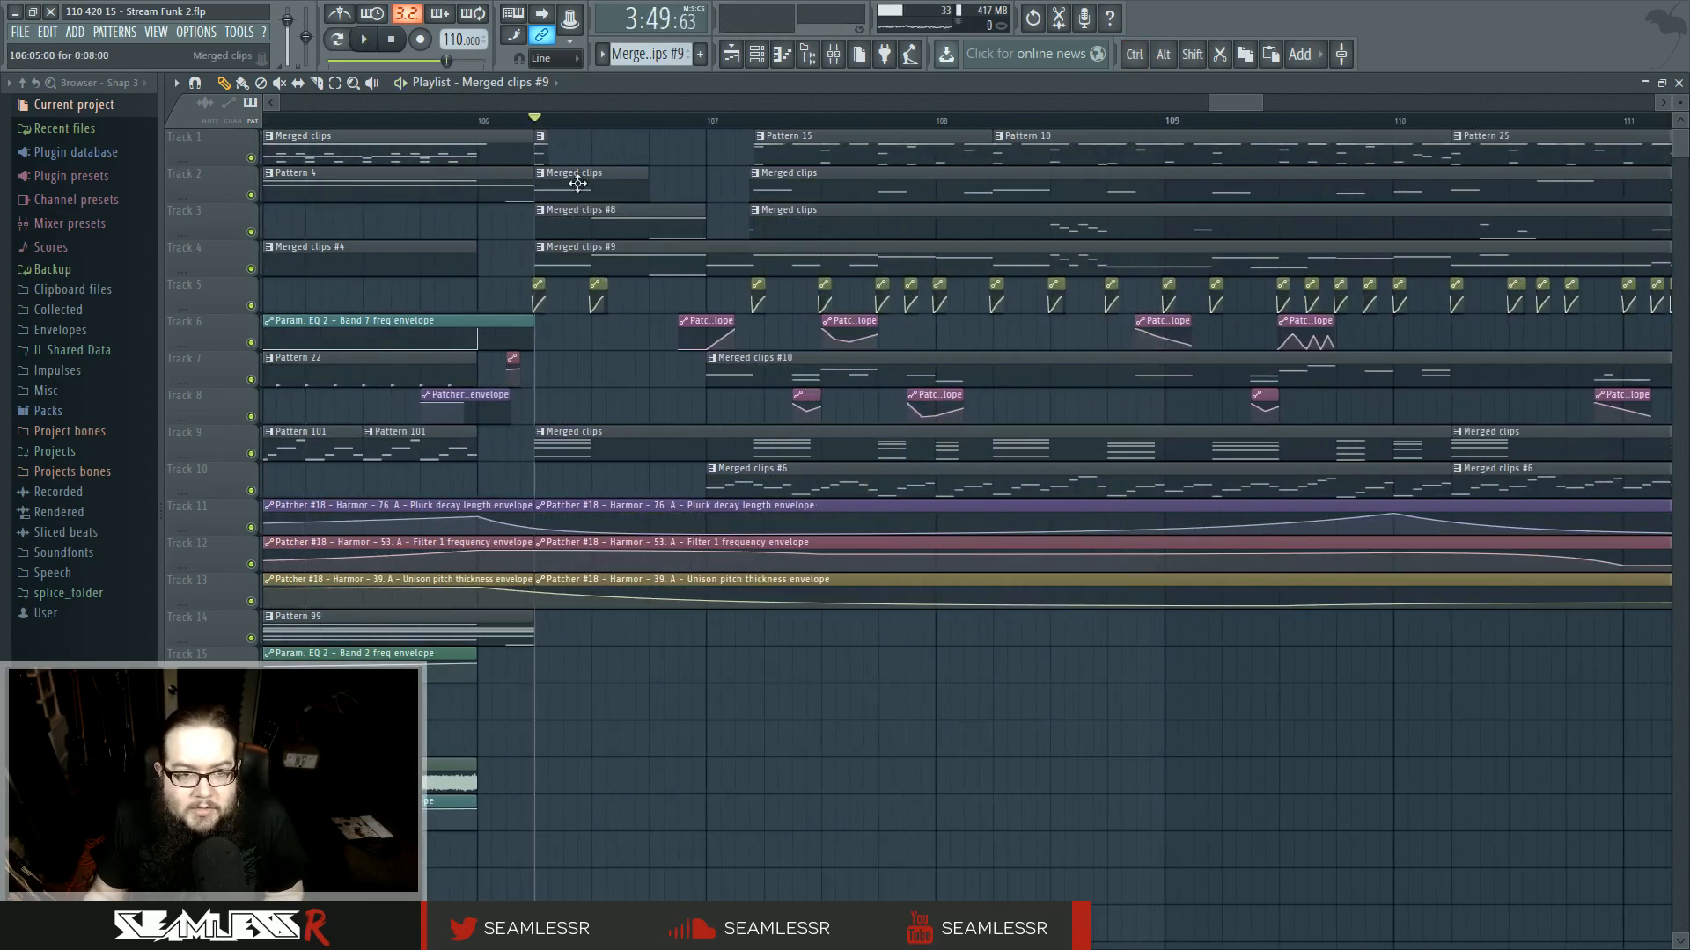
# - Open the track 3 merged clip in the piano roll and rearrange its G2 and G0 notes in bar 1
pyautogui.doubleClick(588, 224)
pyautogui.moveTo(541, 230); pyautogui.dragTo(545, 696)
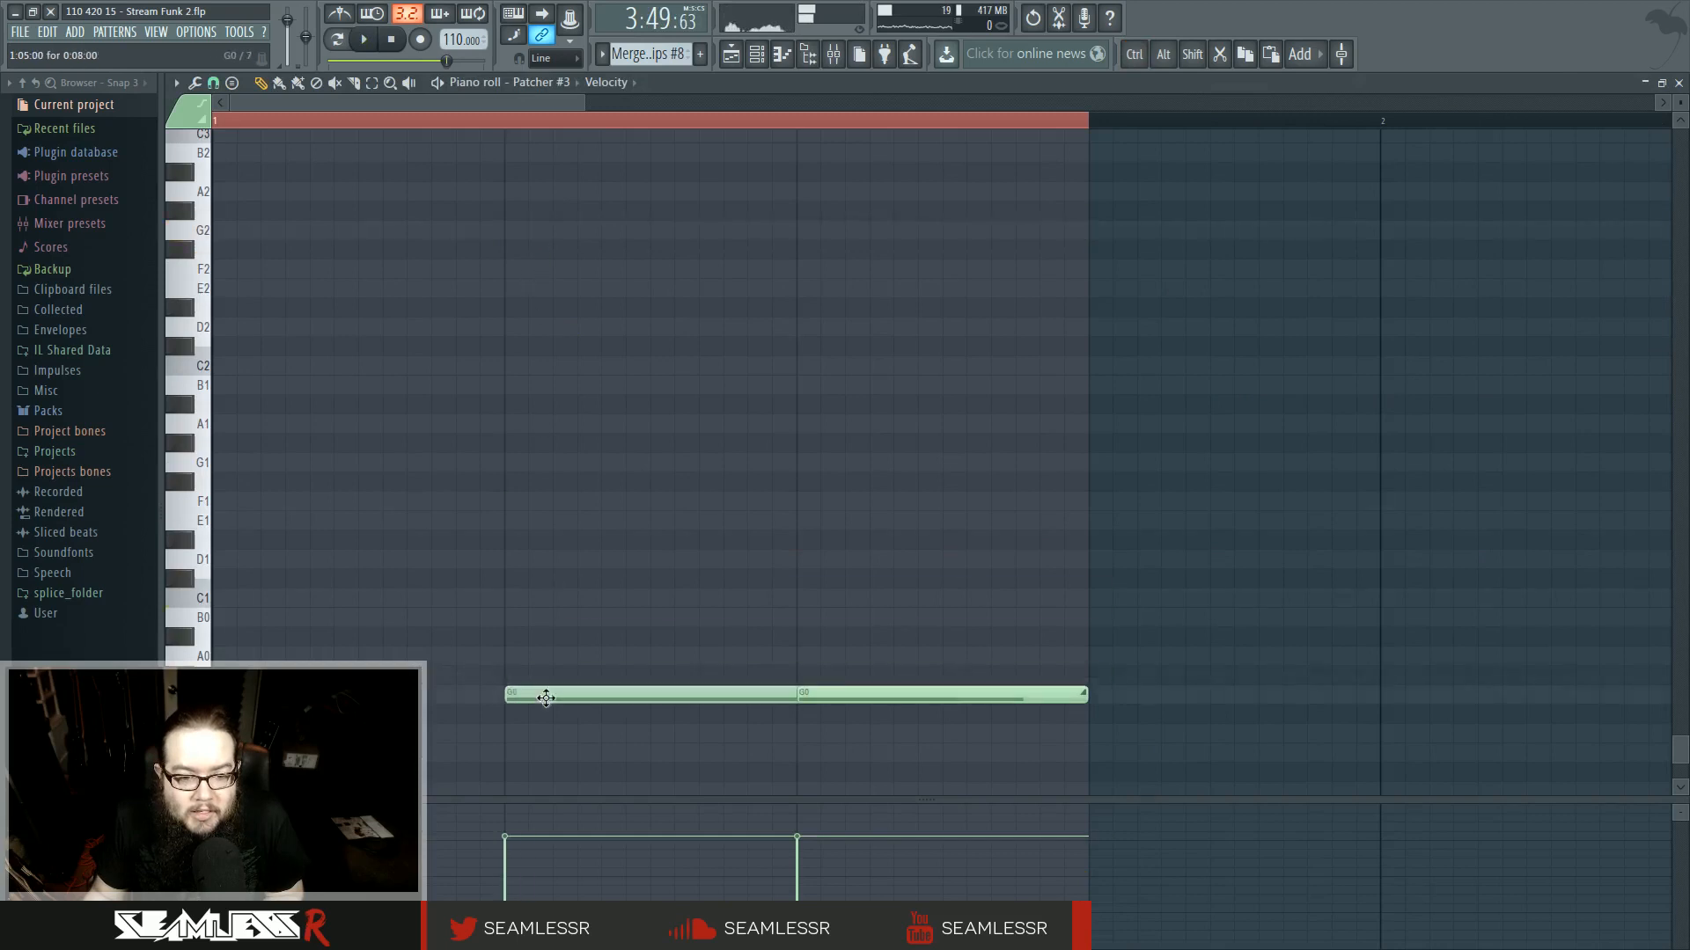
pyautogui.moveTo(871, 695); pyautogui.dragTo(726, 226)
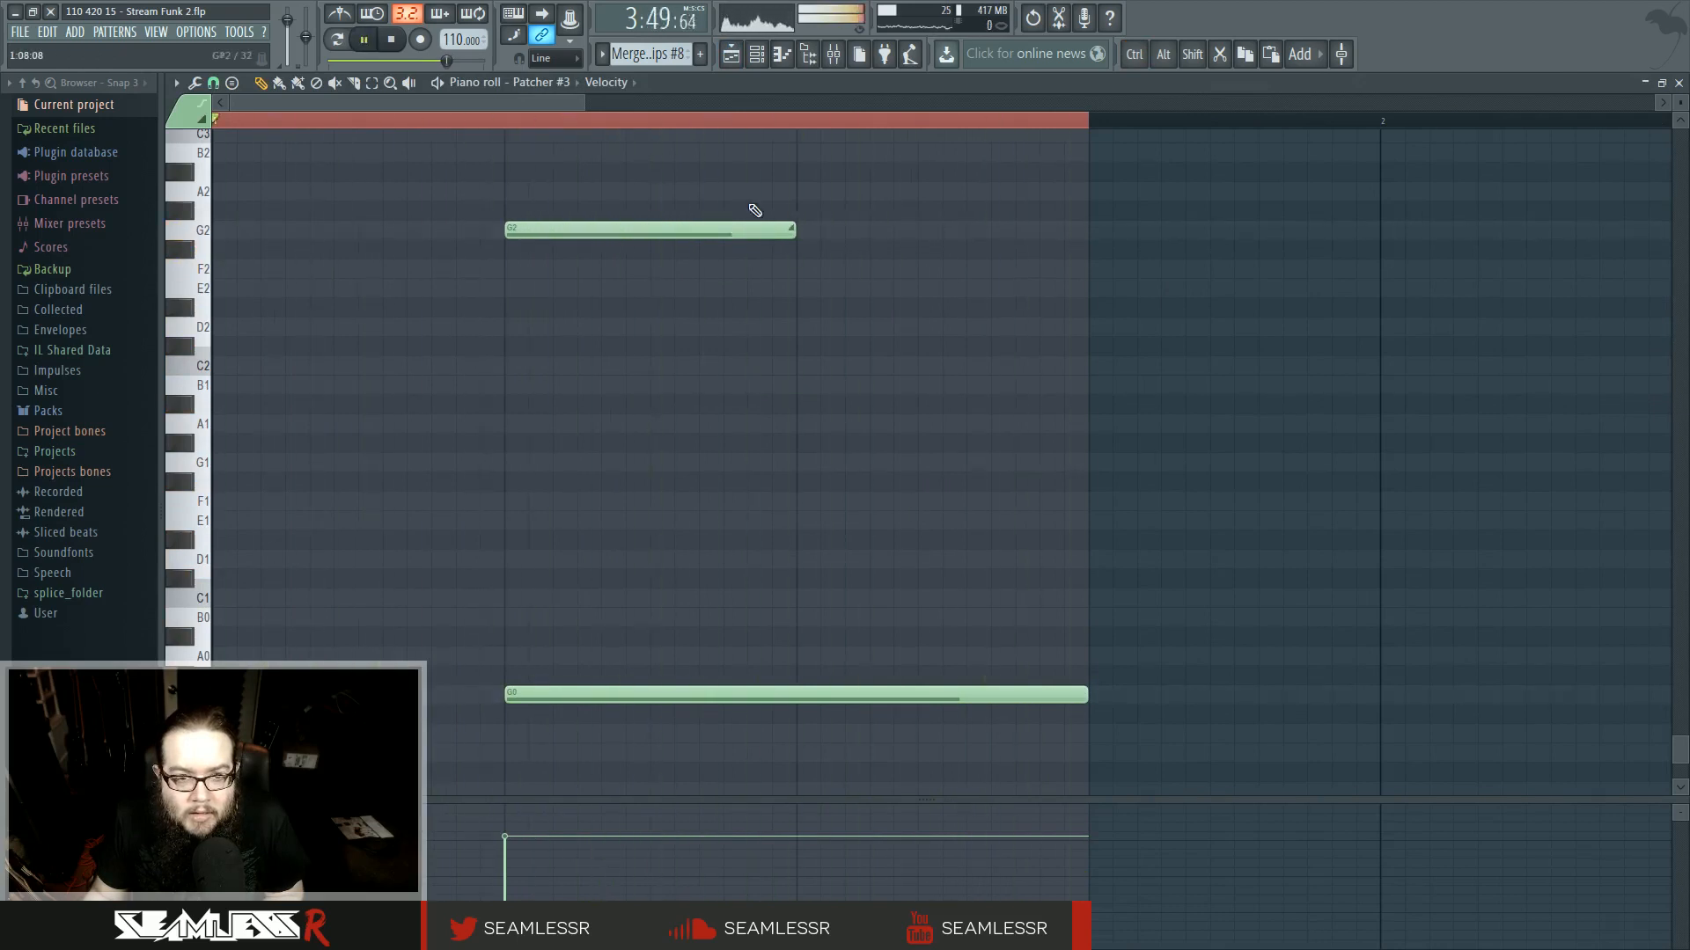
pyautogui.click(731, 55)
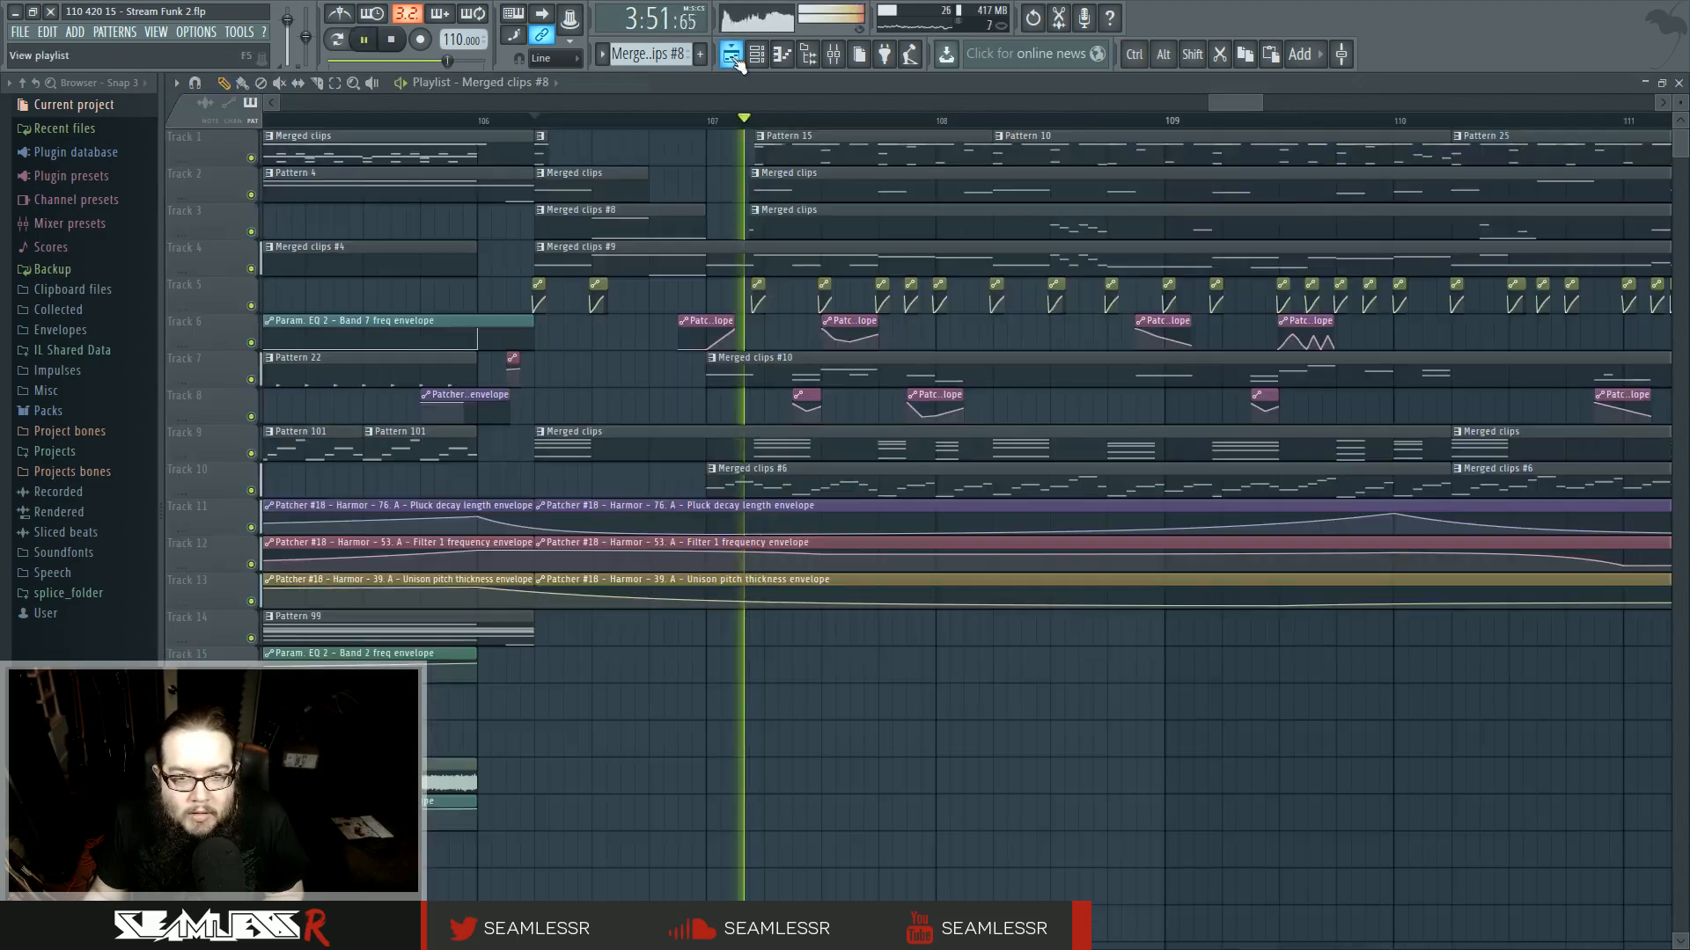
# - Open the track 4 merged clip in the piano roll and shorten the first G3 note in bar 1
pyautogui.doubleClick(651, 264)
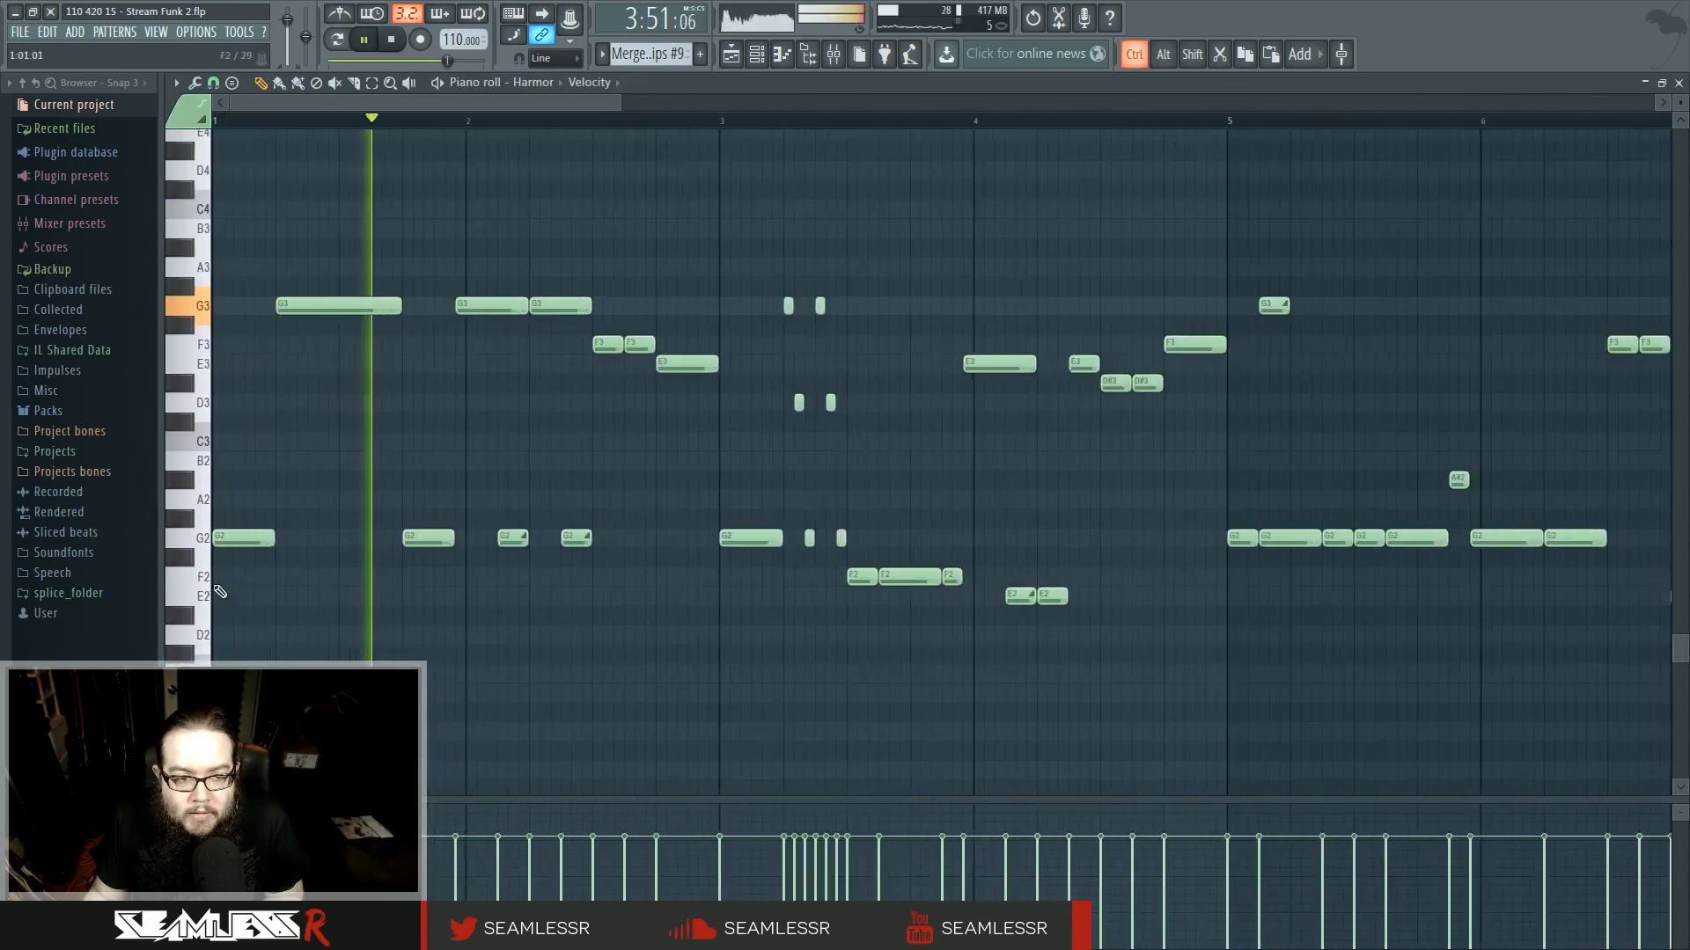
pyautogui.scroll(2, 220, 593)
pyautogui.scroll(-2, 373, 513)
pyautogui.moveTo(302, 273)
pyautogui.mouseDown()
pyautogui.moveTo(302, 755)
pyautogui.moveTo(314, 262)
pyautogui.mouseUp()
pyautogui.press('space')
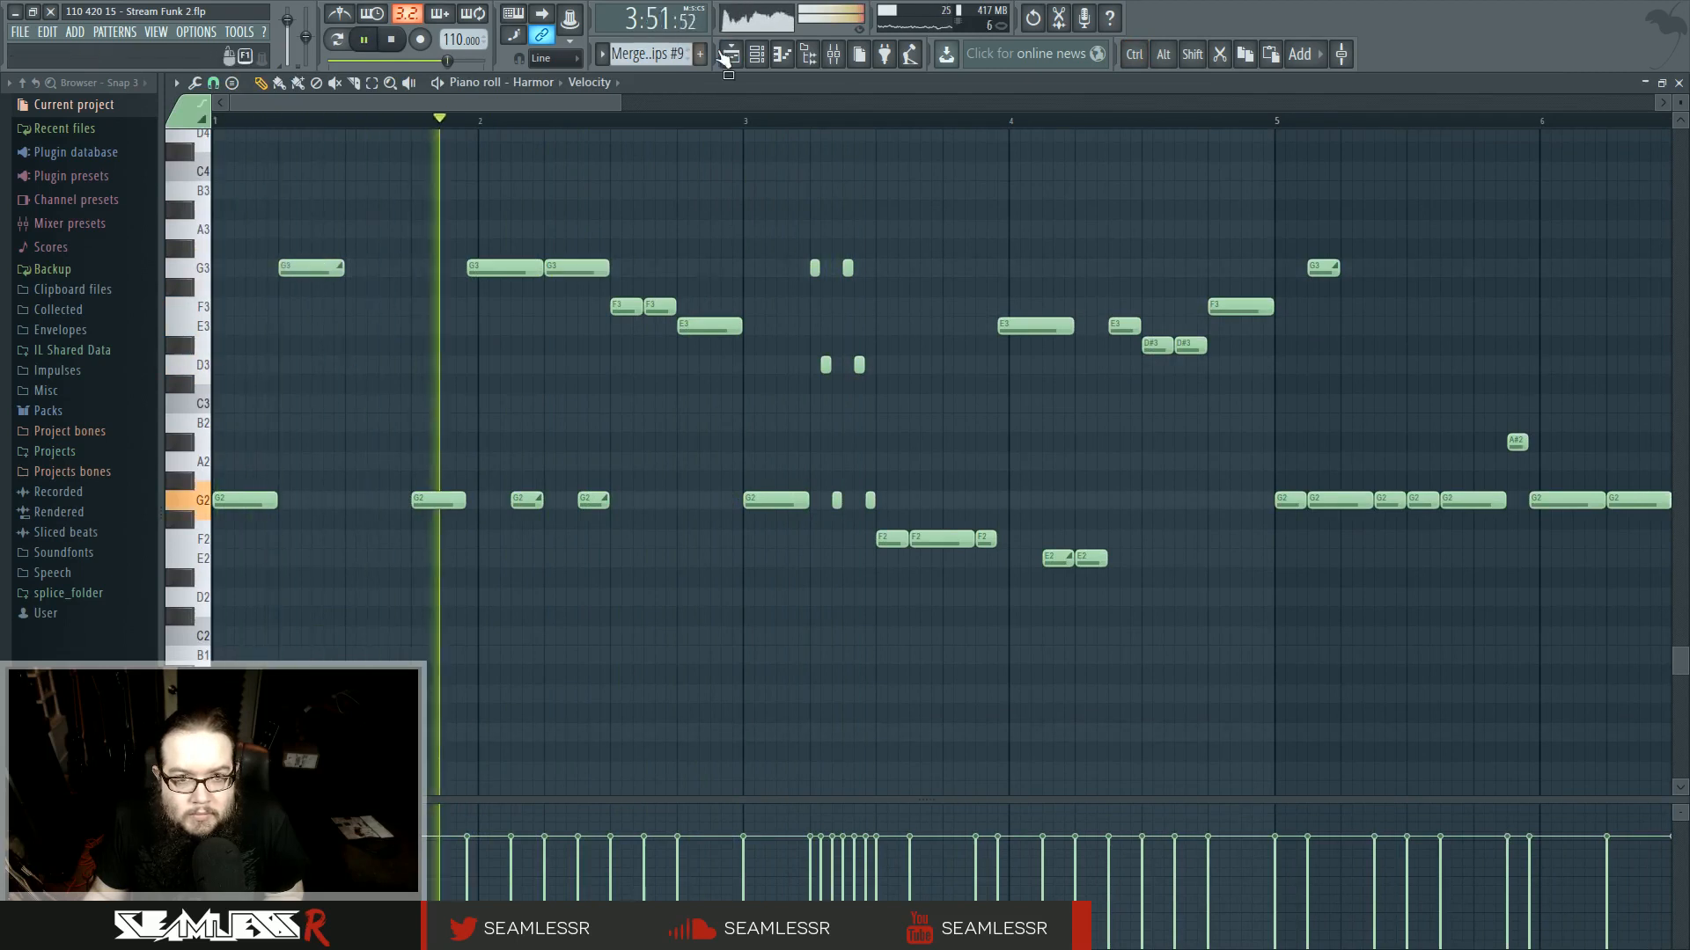
pyautogui.press('F5')
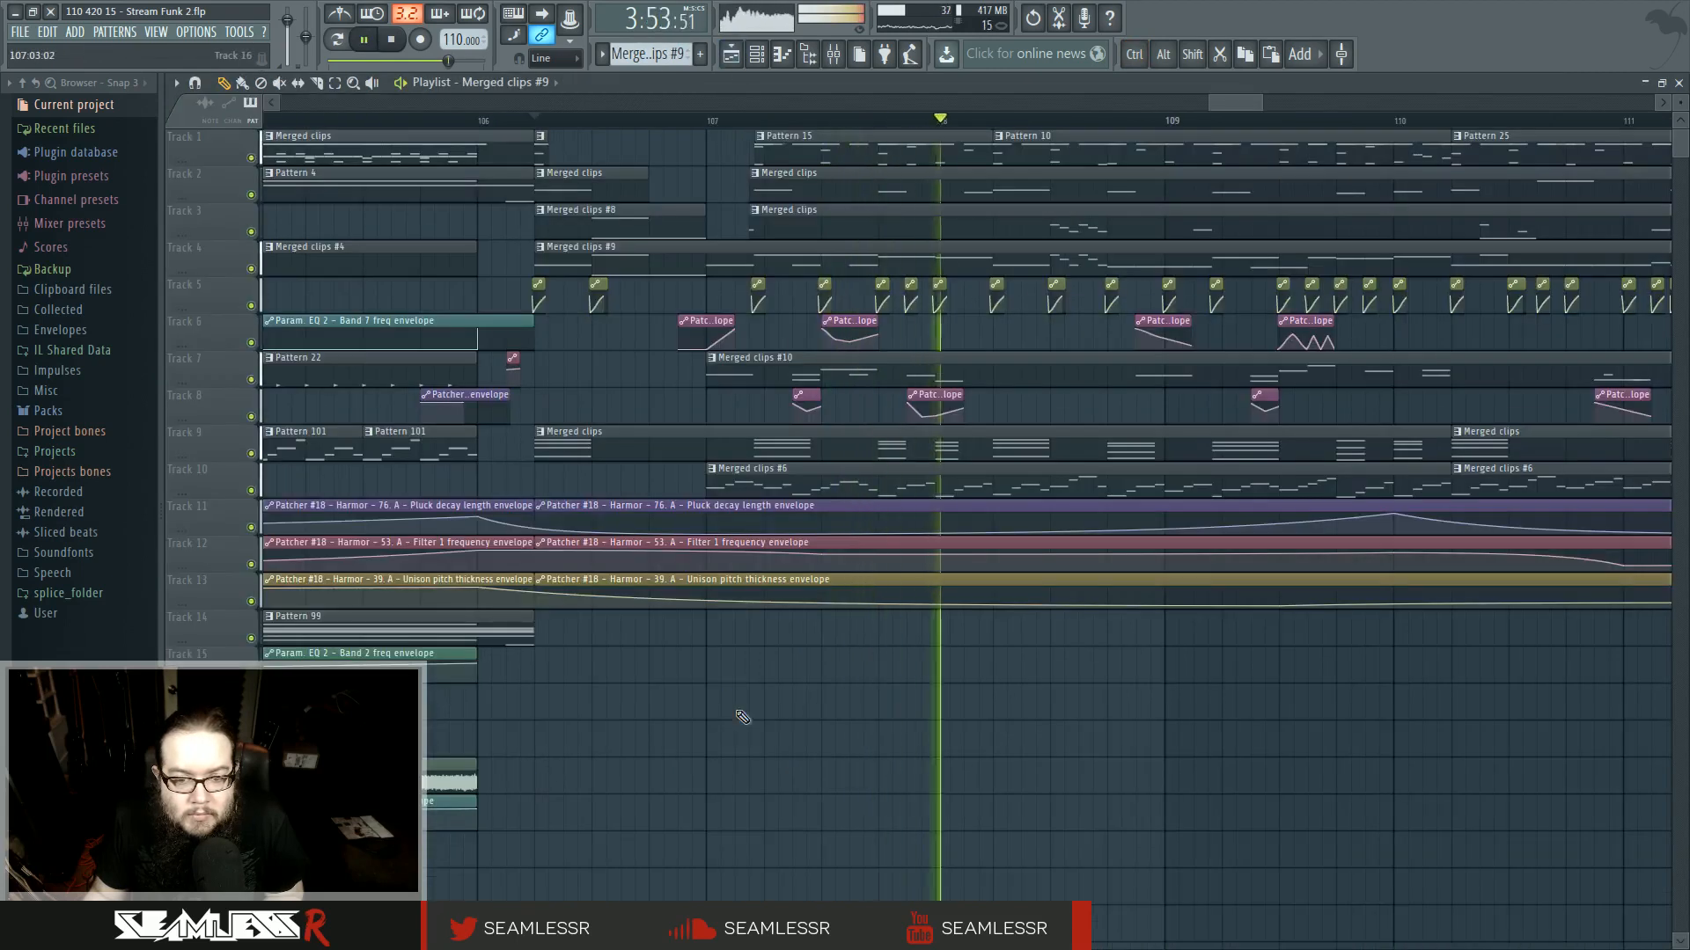
# - Open the track 7 merged clip, switch to the Patcher #6 notes, and chop the first G2 note into five short notes
pyautogui.hscroll(2, 1012, 686)
pyautogui.scroll(3, 766, 728)
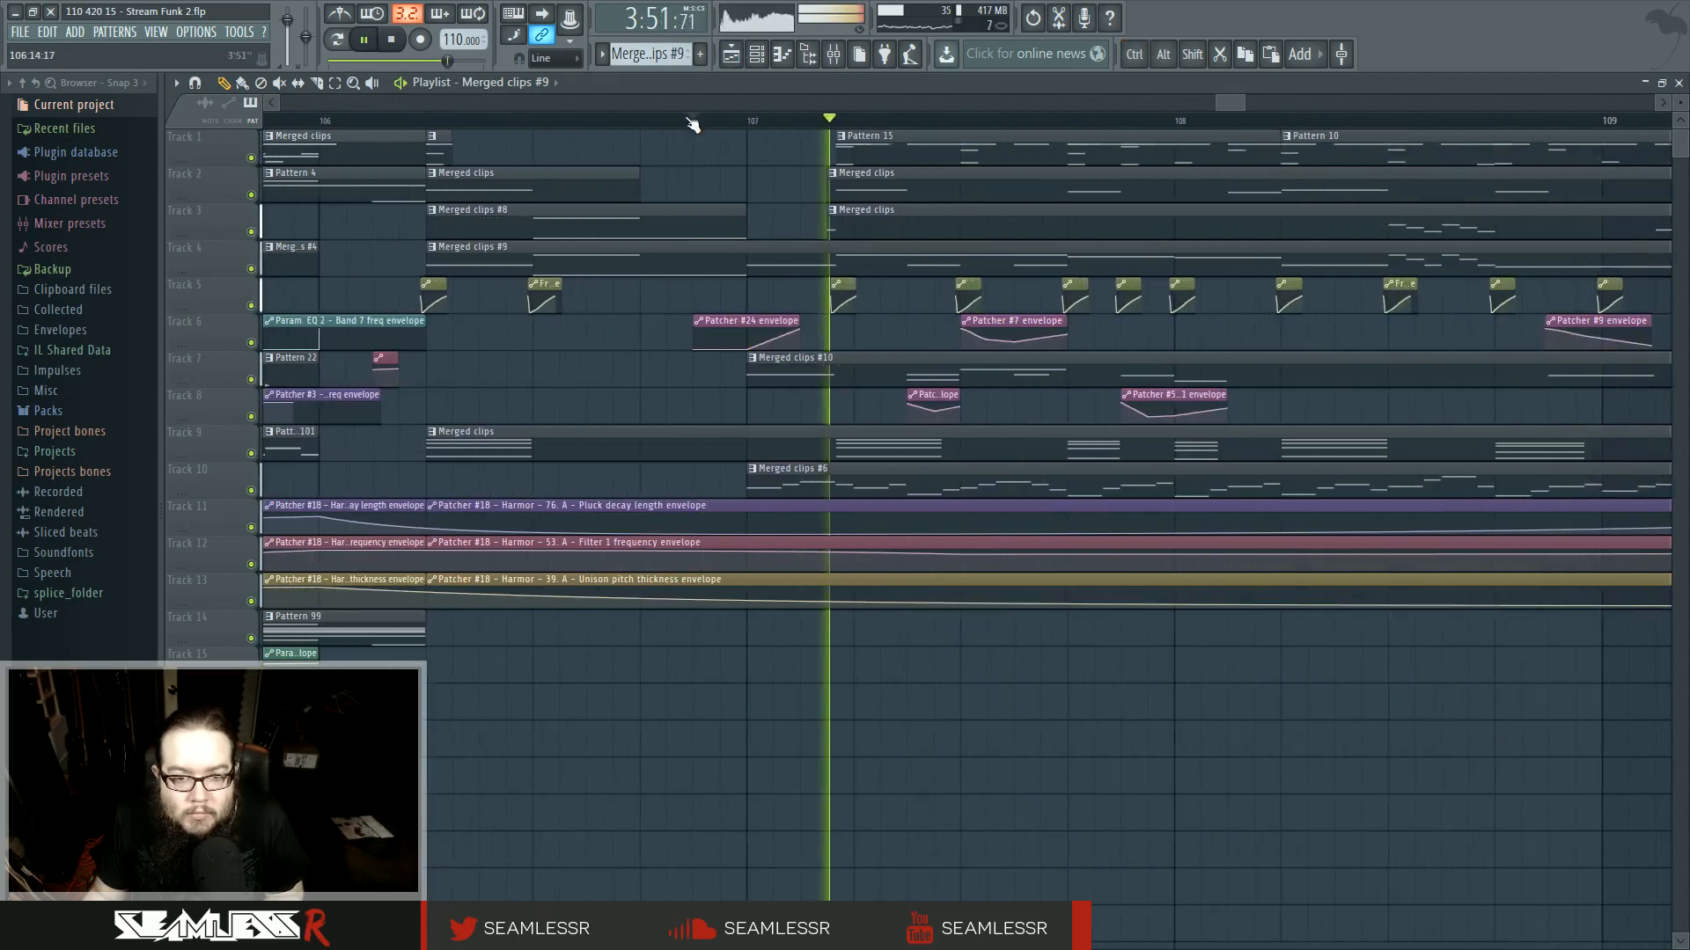
pyautogui.doubleClick(770, 371)
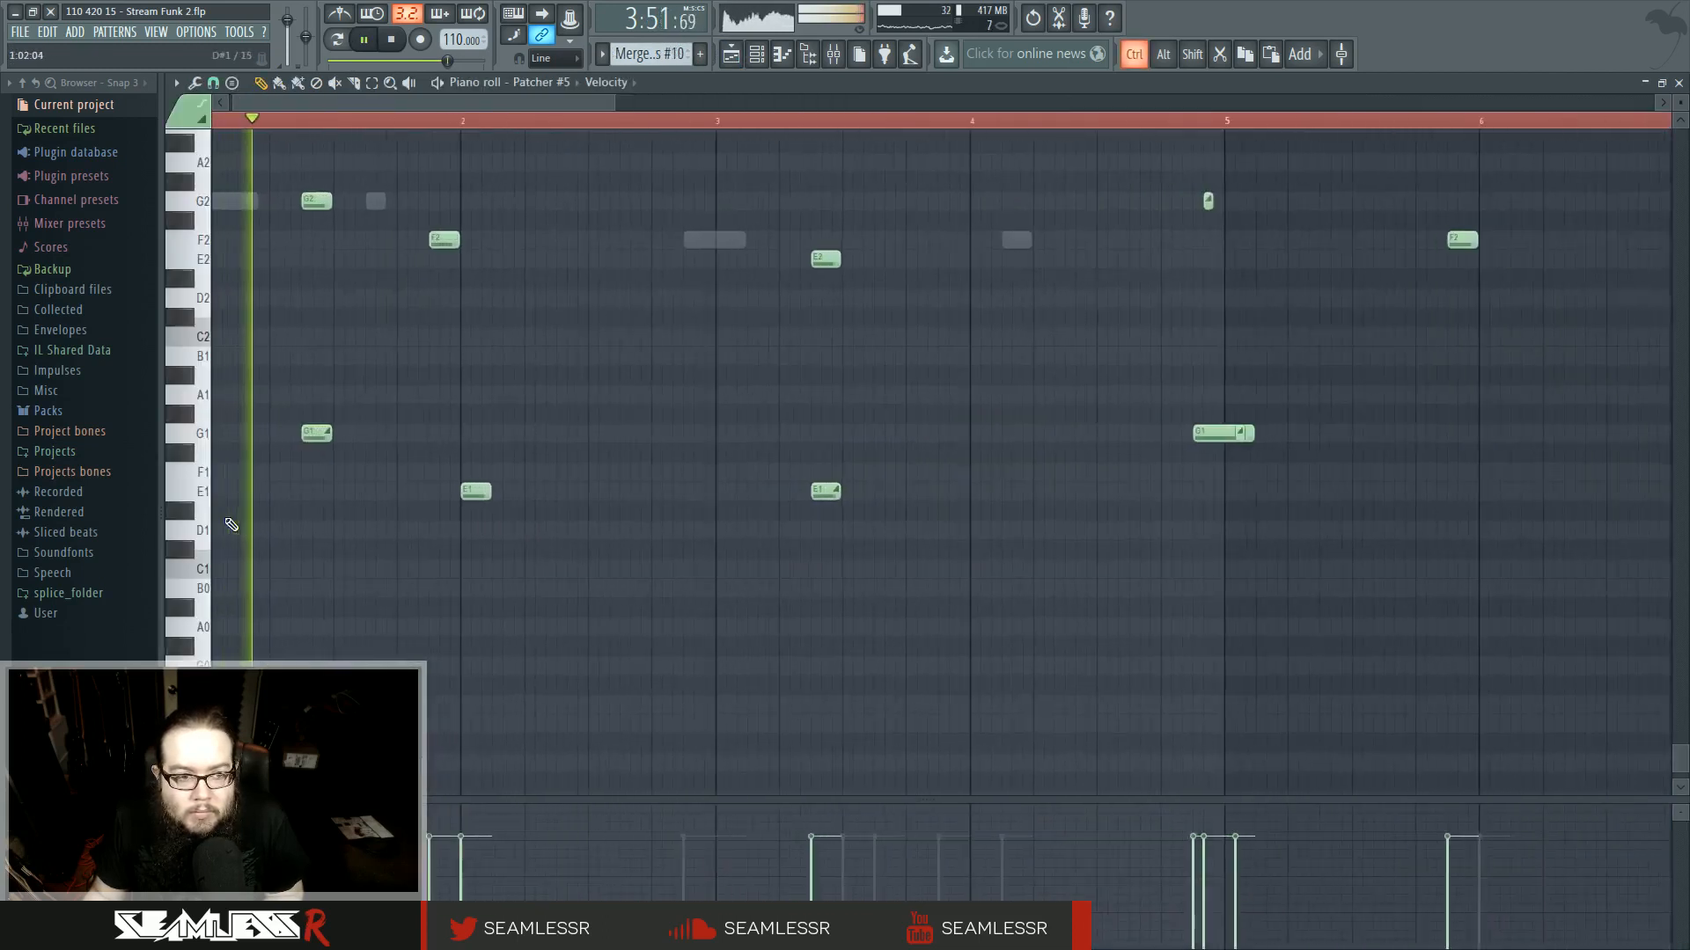
pyautogui.doubleClick(249, 202)
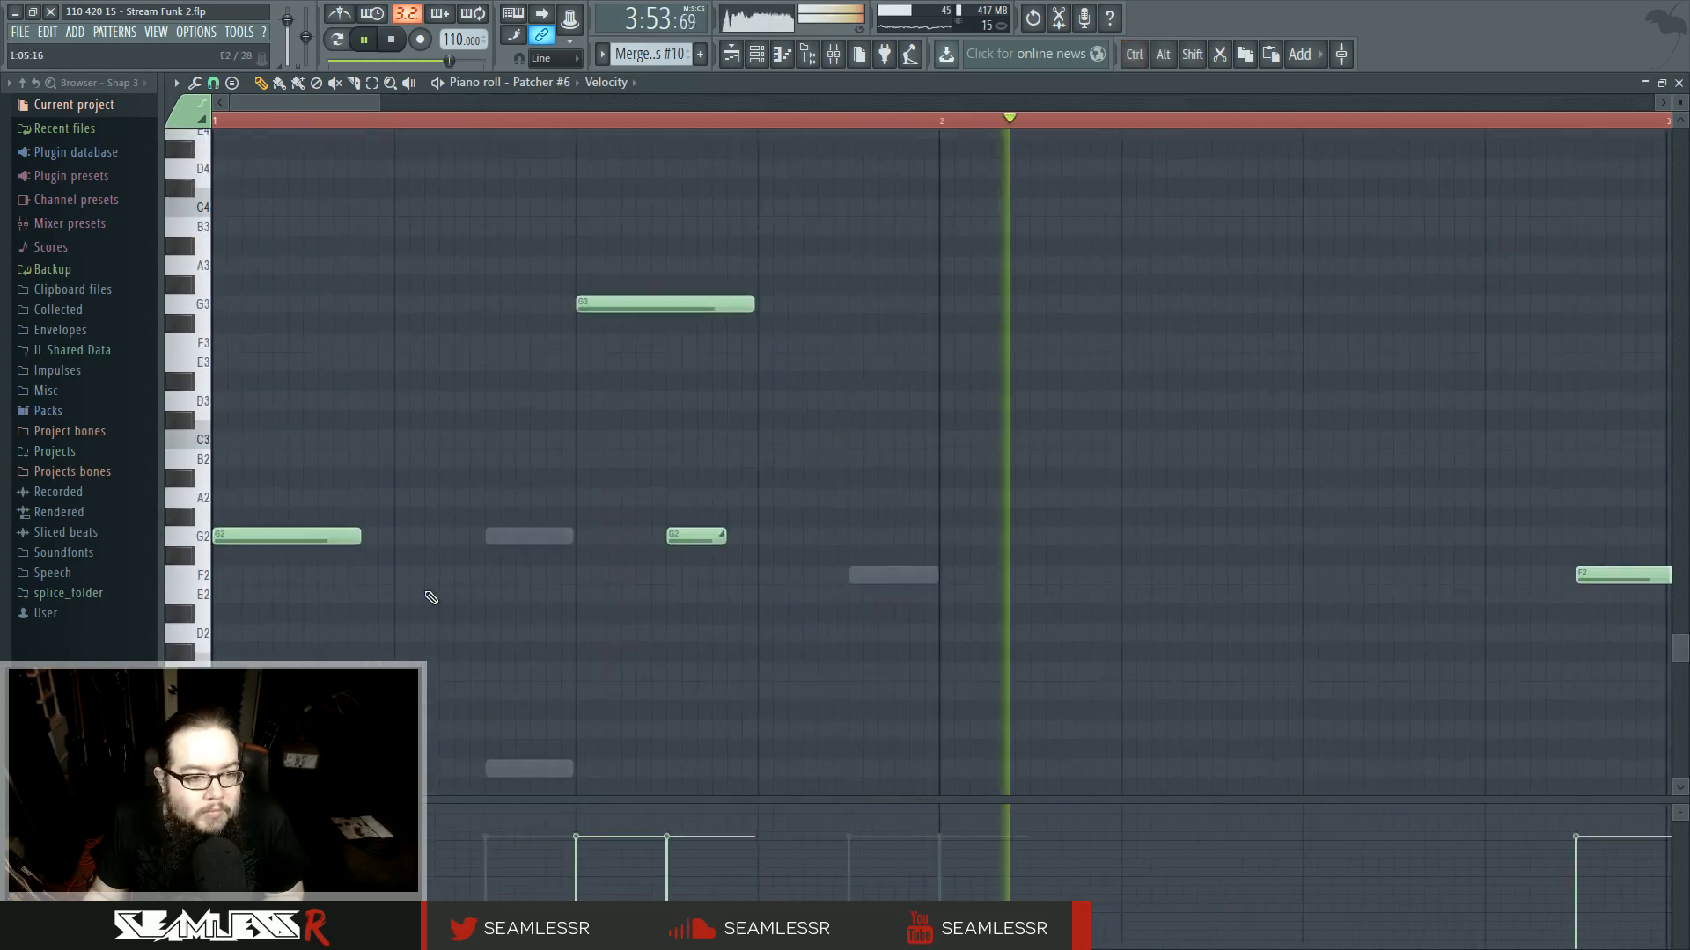
pyautogui.moveTo(294, 537)
pyautogui.mouseDown()
pyautogui.moveTo(234, 538)
pyautogui.moveTo(301, 538)
pyautogui.moveTo(286, 538)
pyautogui.mouseUp()
pyautogui.click(251, 538)
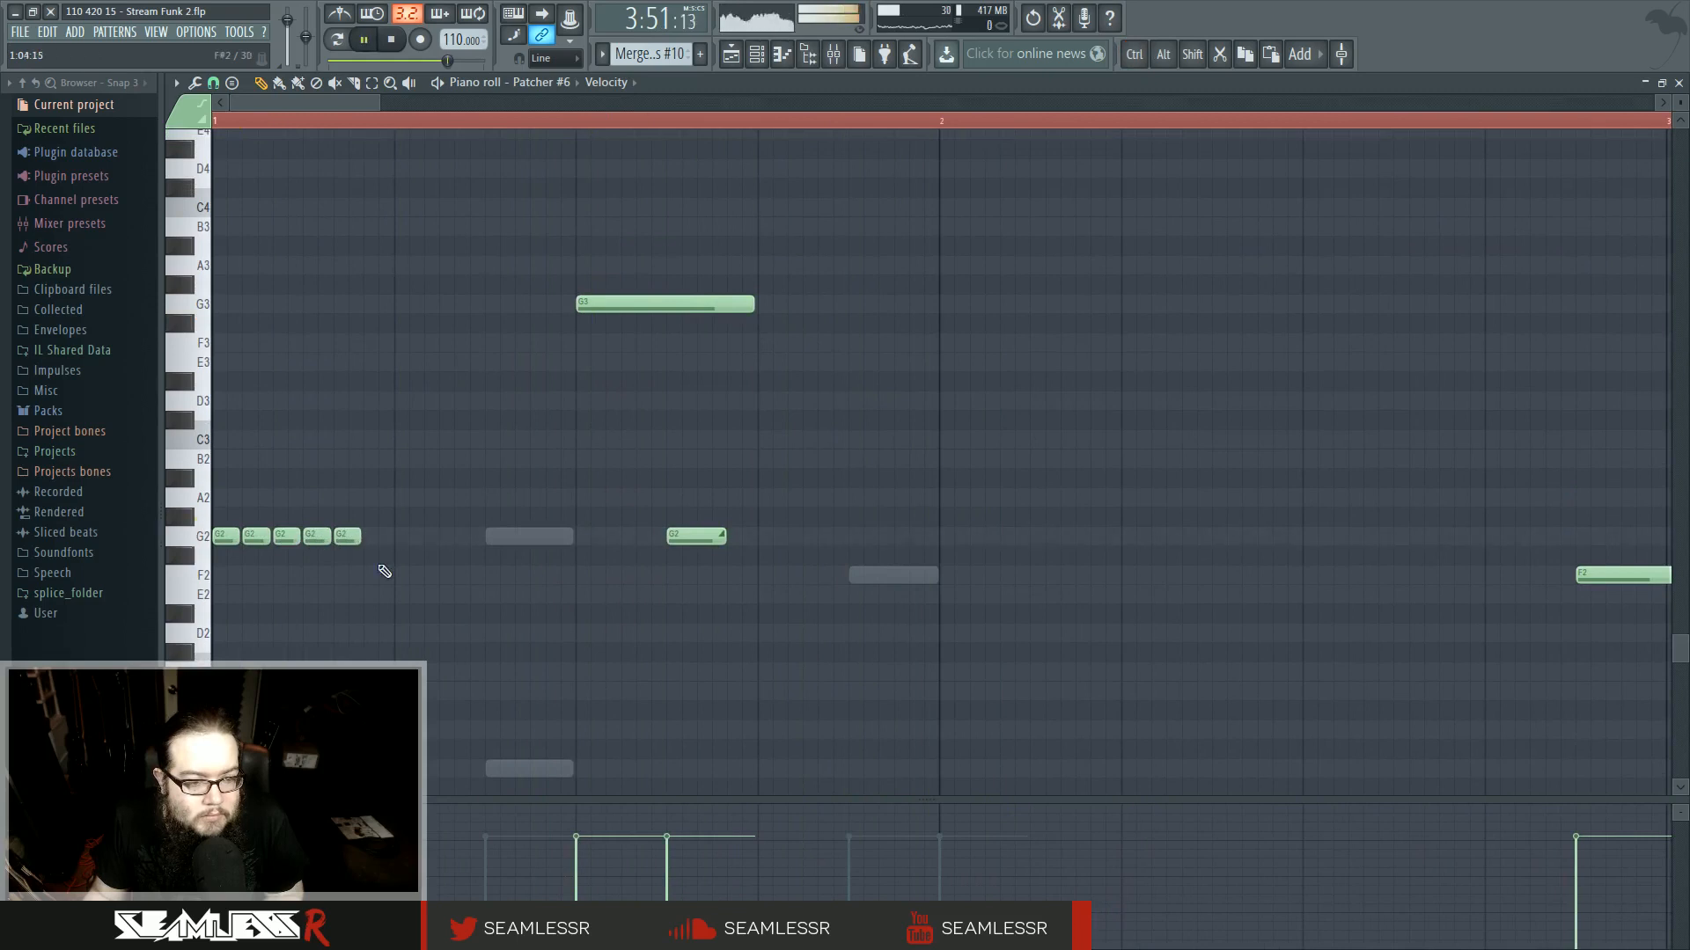
pyautogui.moveTo(389, 572); pyautogui.dragTo(227, 528)
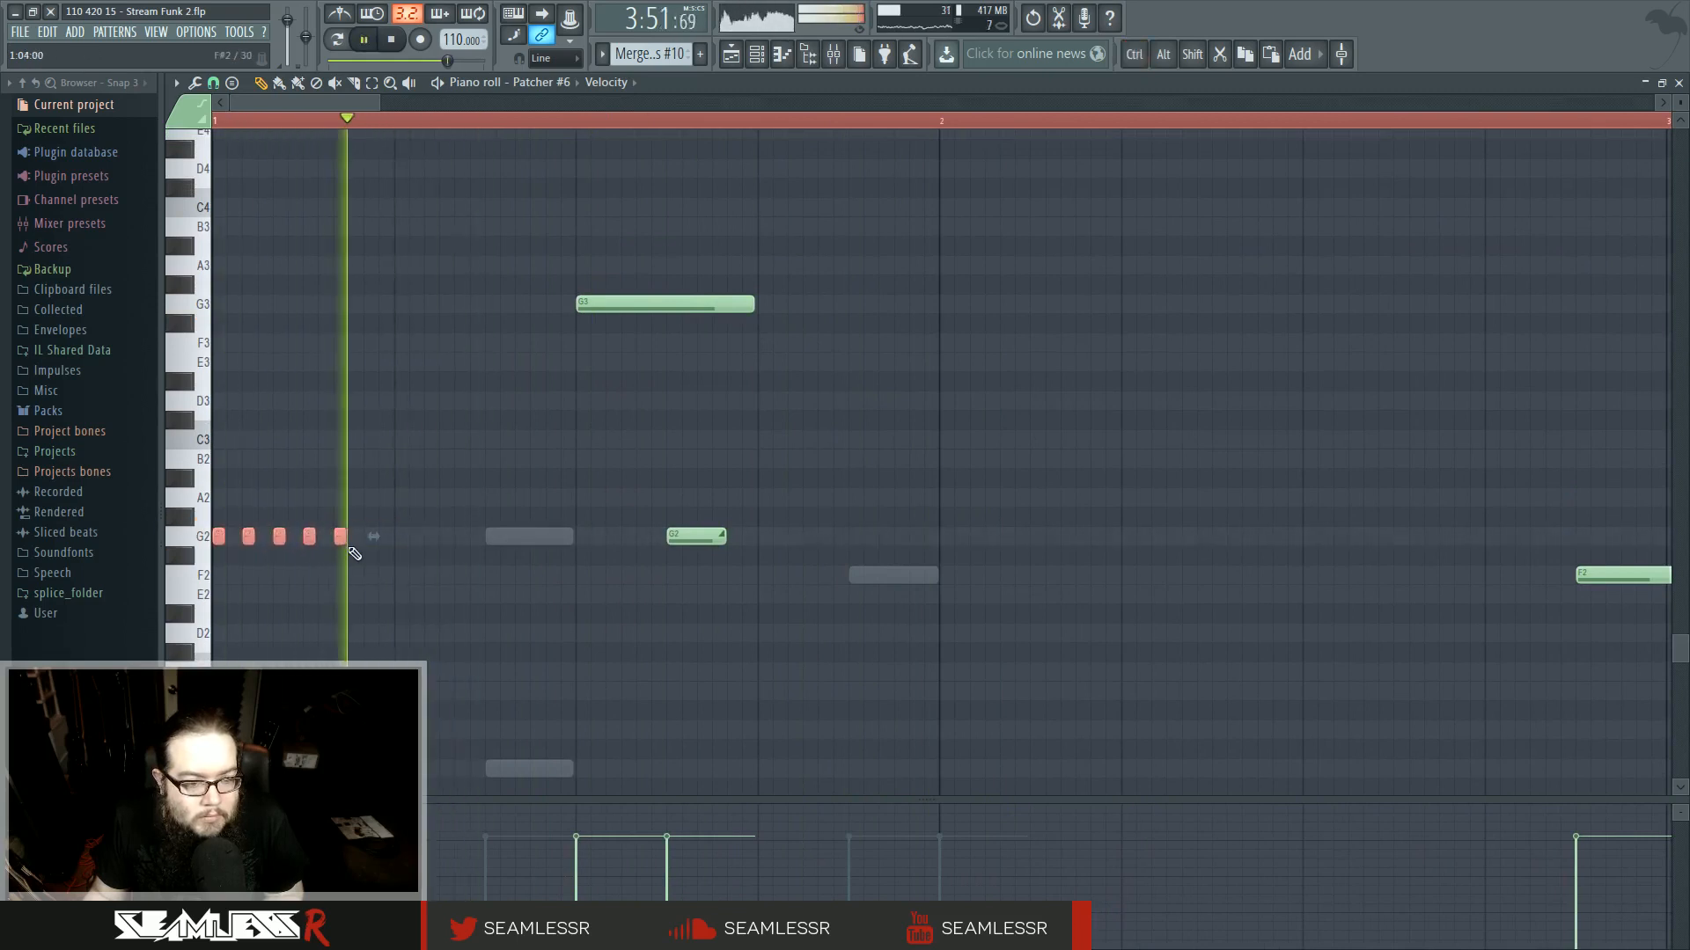
pyautogui.press('F5')
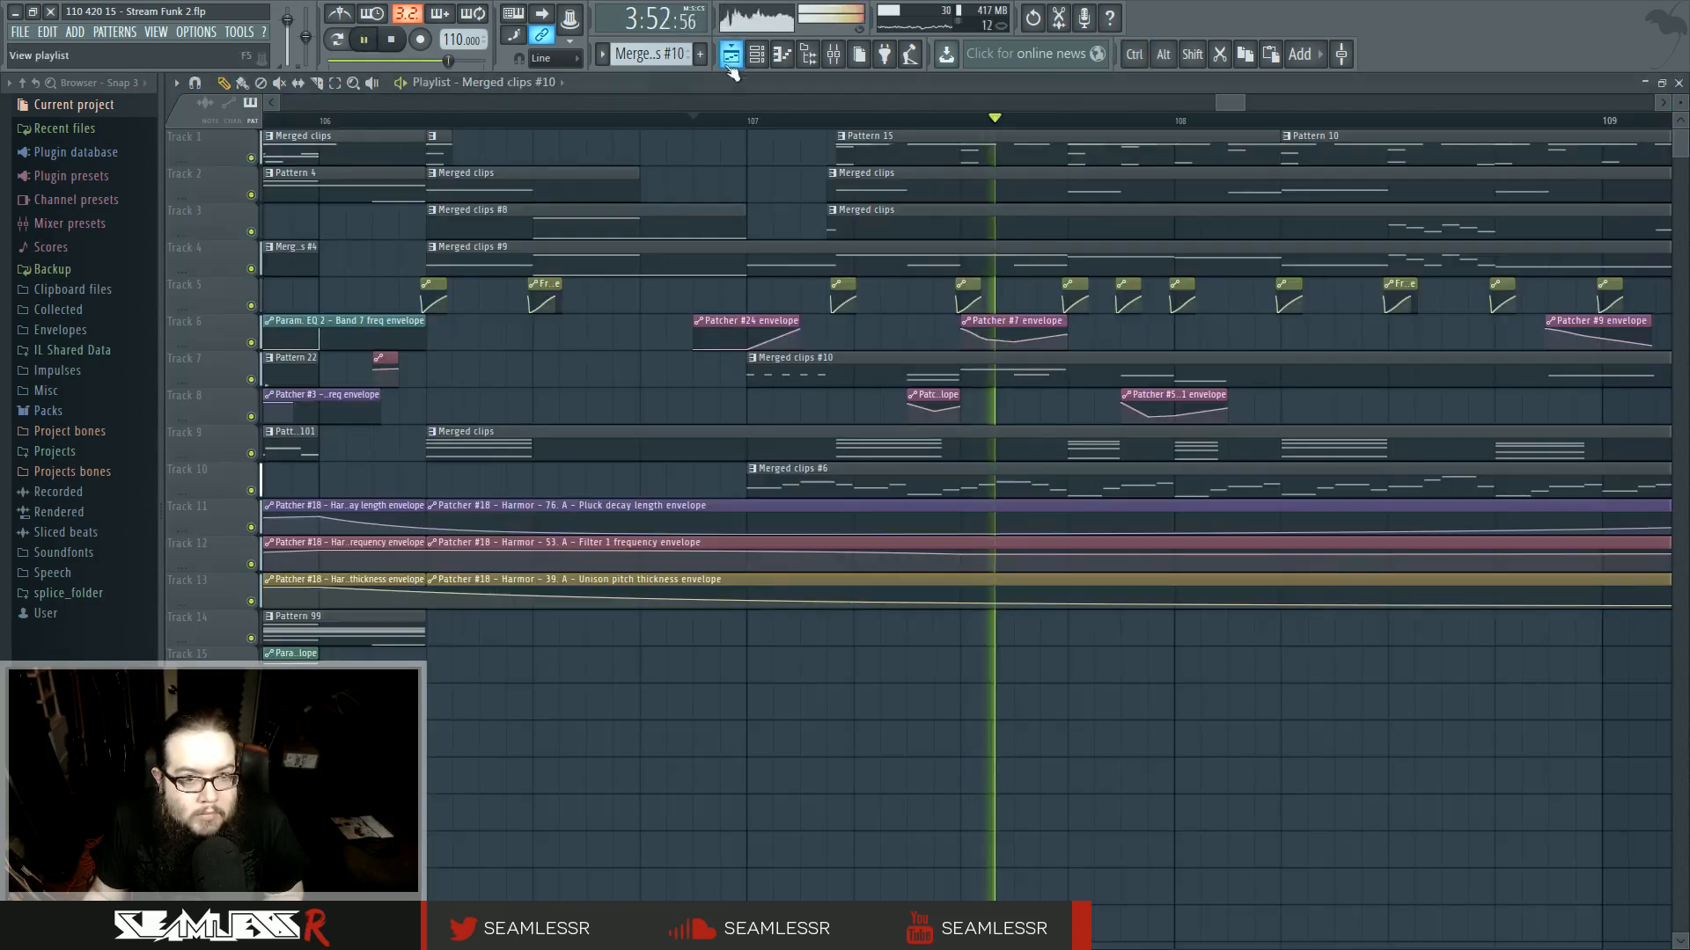
# - Review the track 7 merged clip's Patcher #5 notes and play back the section from bar 107
pyautogui.click(431, 136)
pyautogui.click(425, 118)
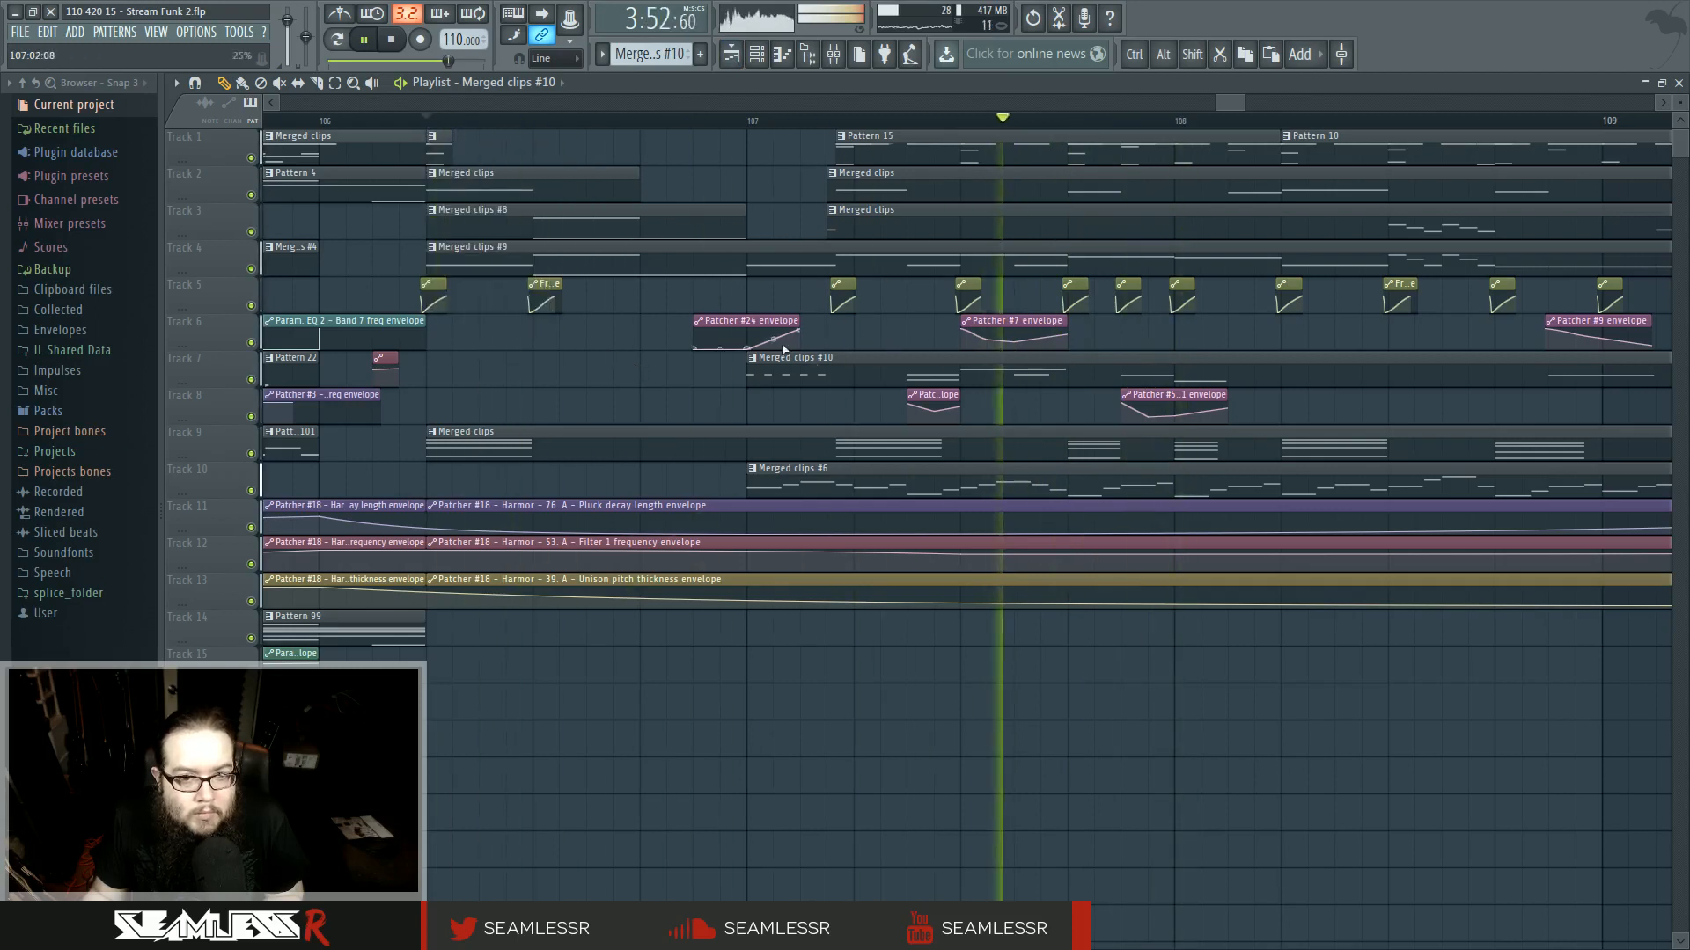
pyautogui.scroll(3, 789, 291)
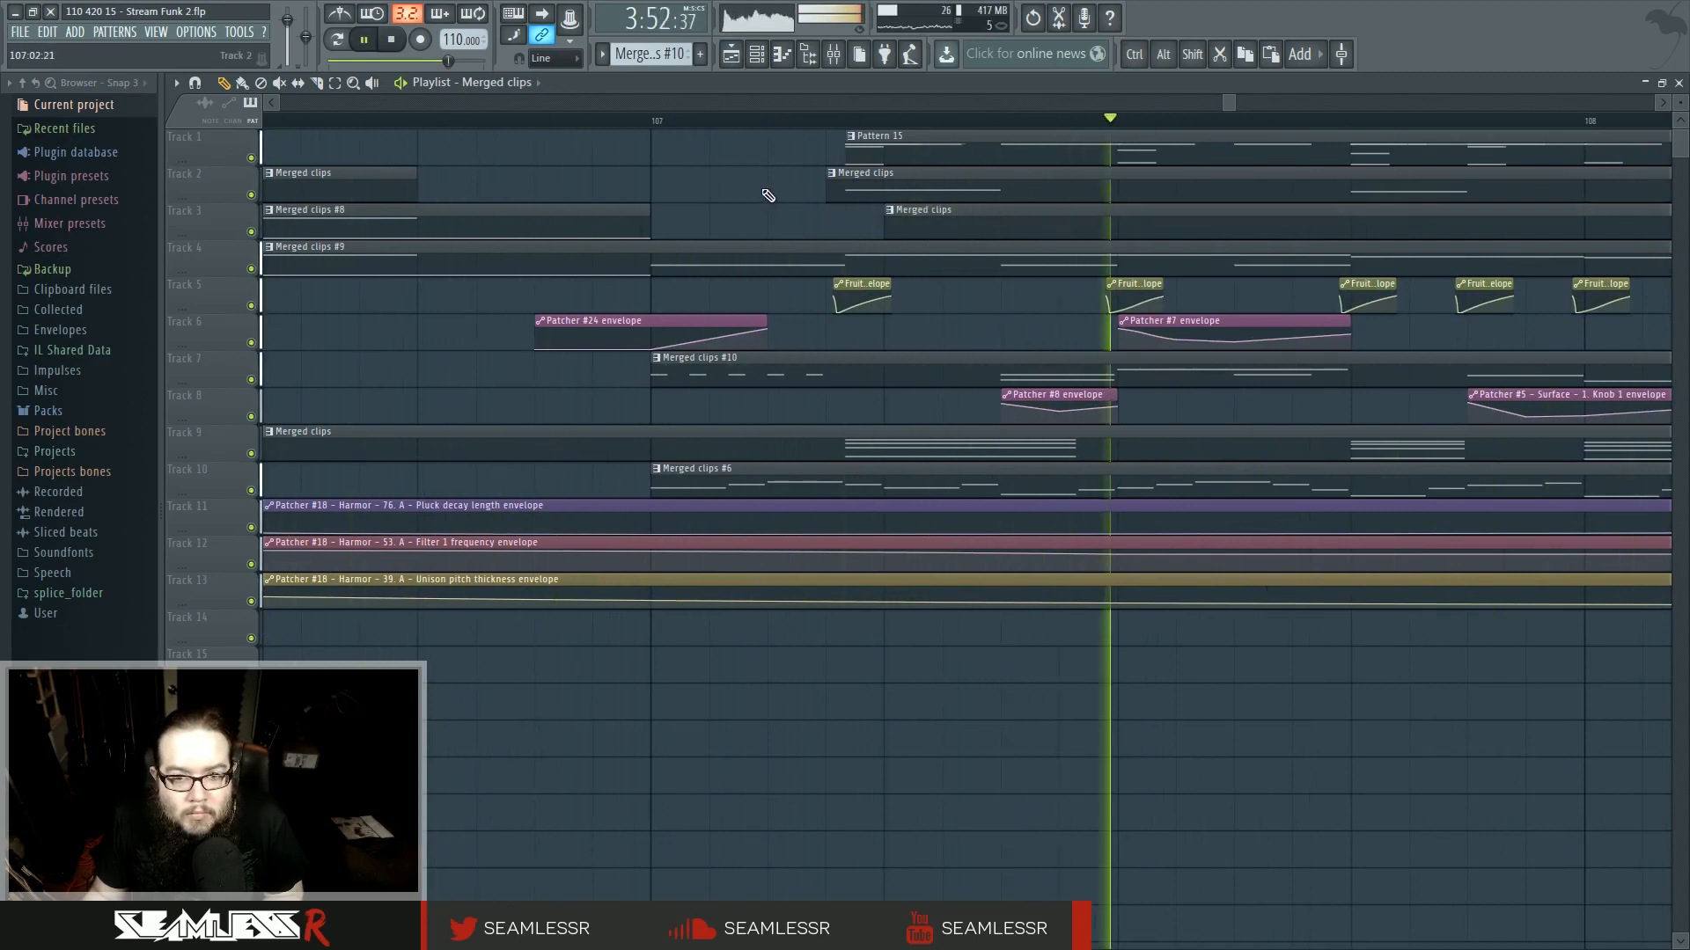
pyautogui.scroll(-3, 770, 207)
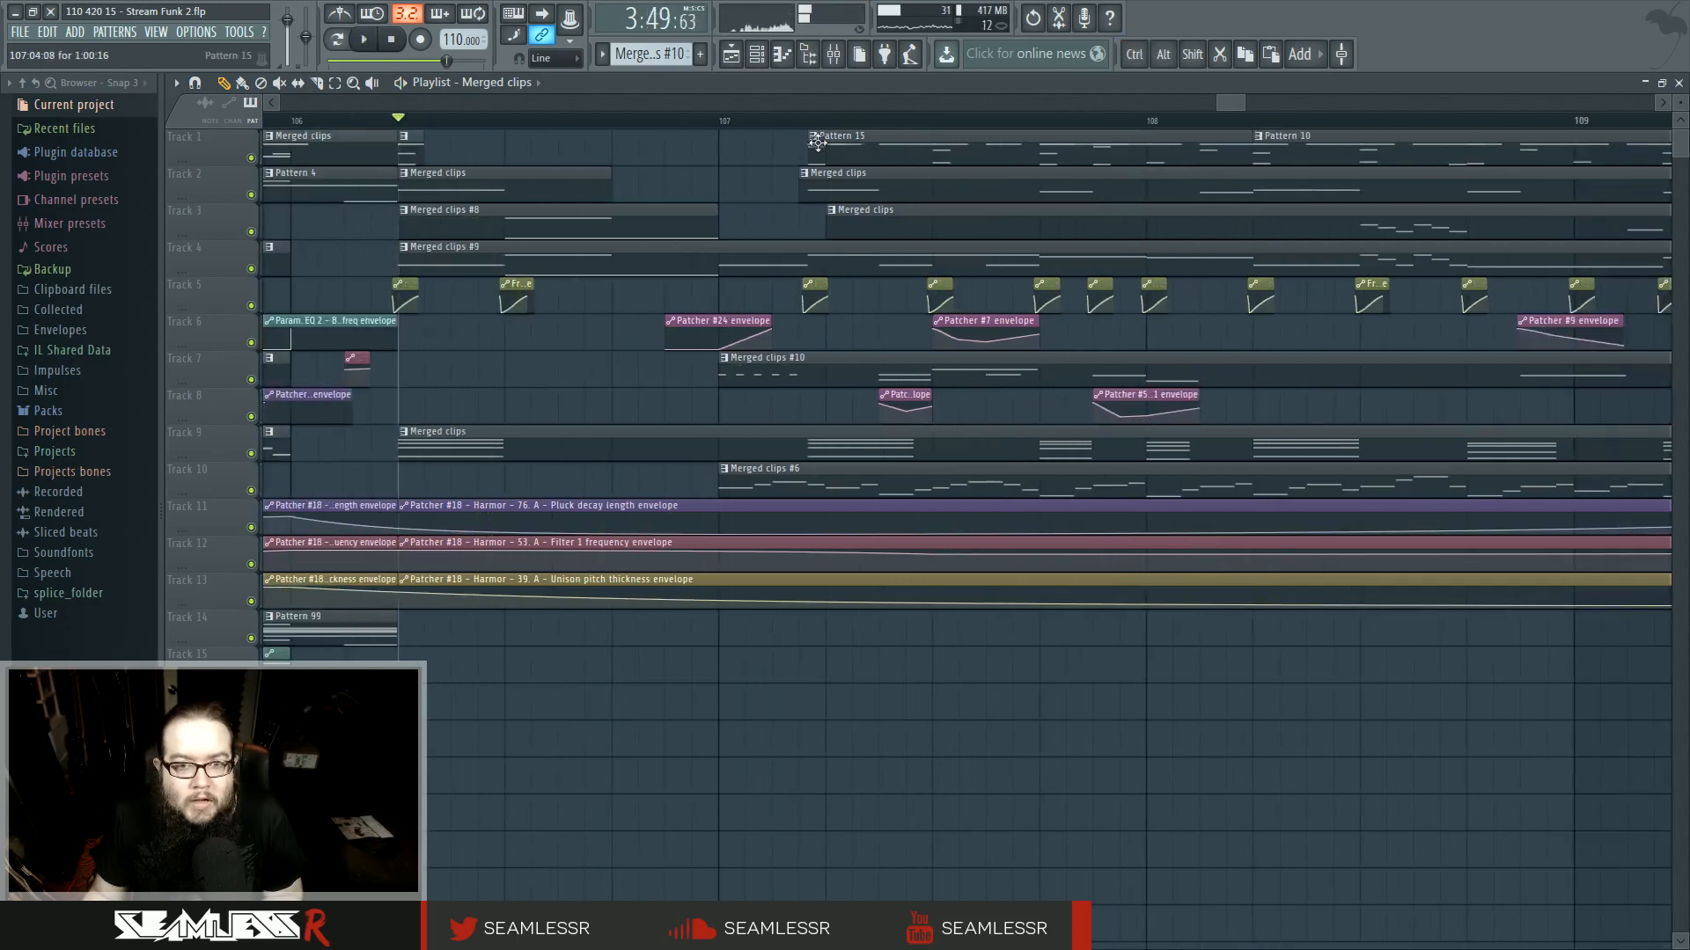
pyautogui.scroll(3, 770, 197)
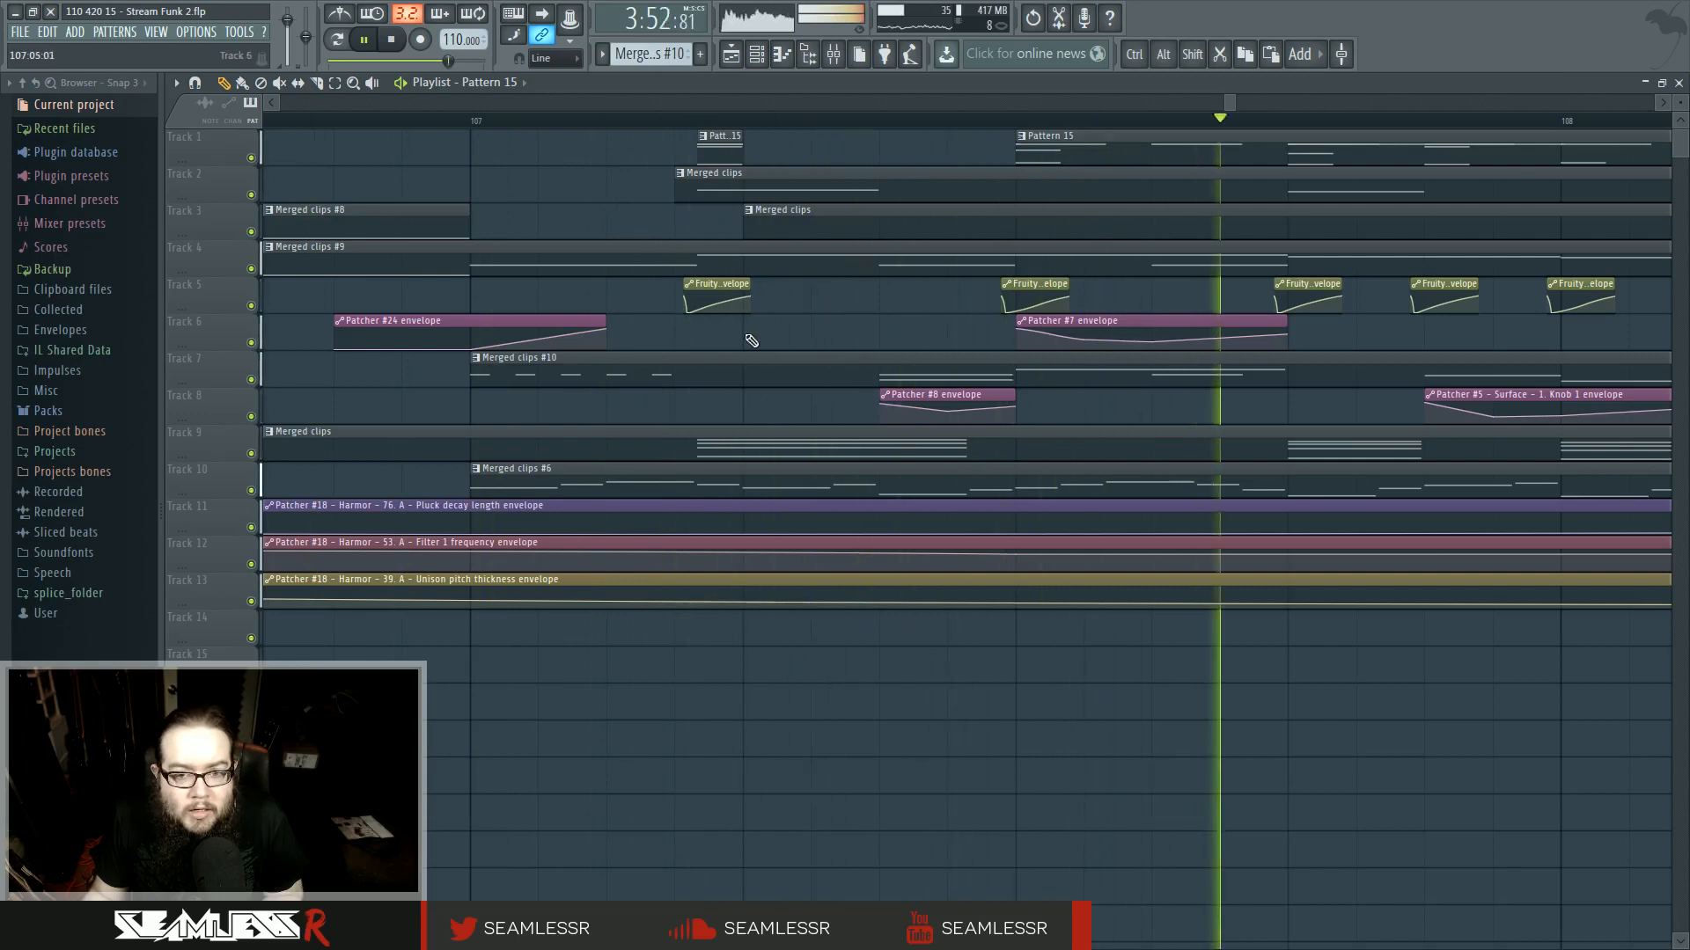
pyautogui.doubleClick(788, 378)
pyautogui.scroll(5, 299, 436)
pyautogui.moveTo(622, 415); pyautogui.dragTo(847, 513)
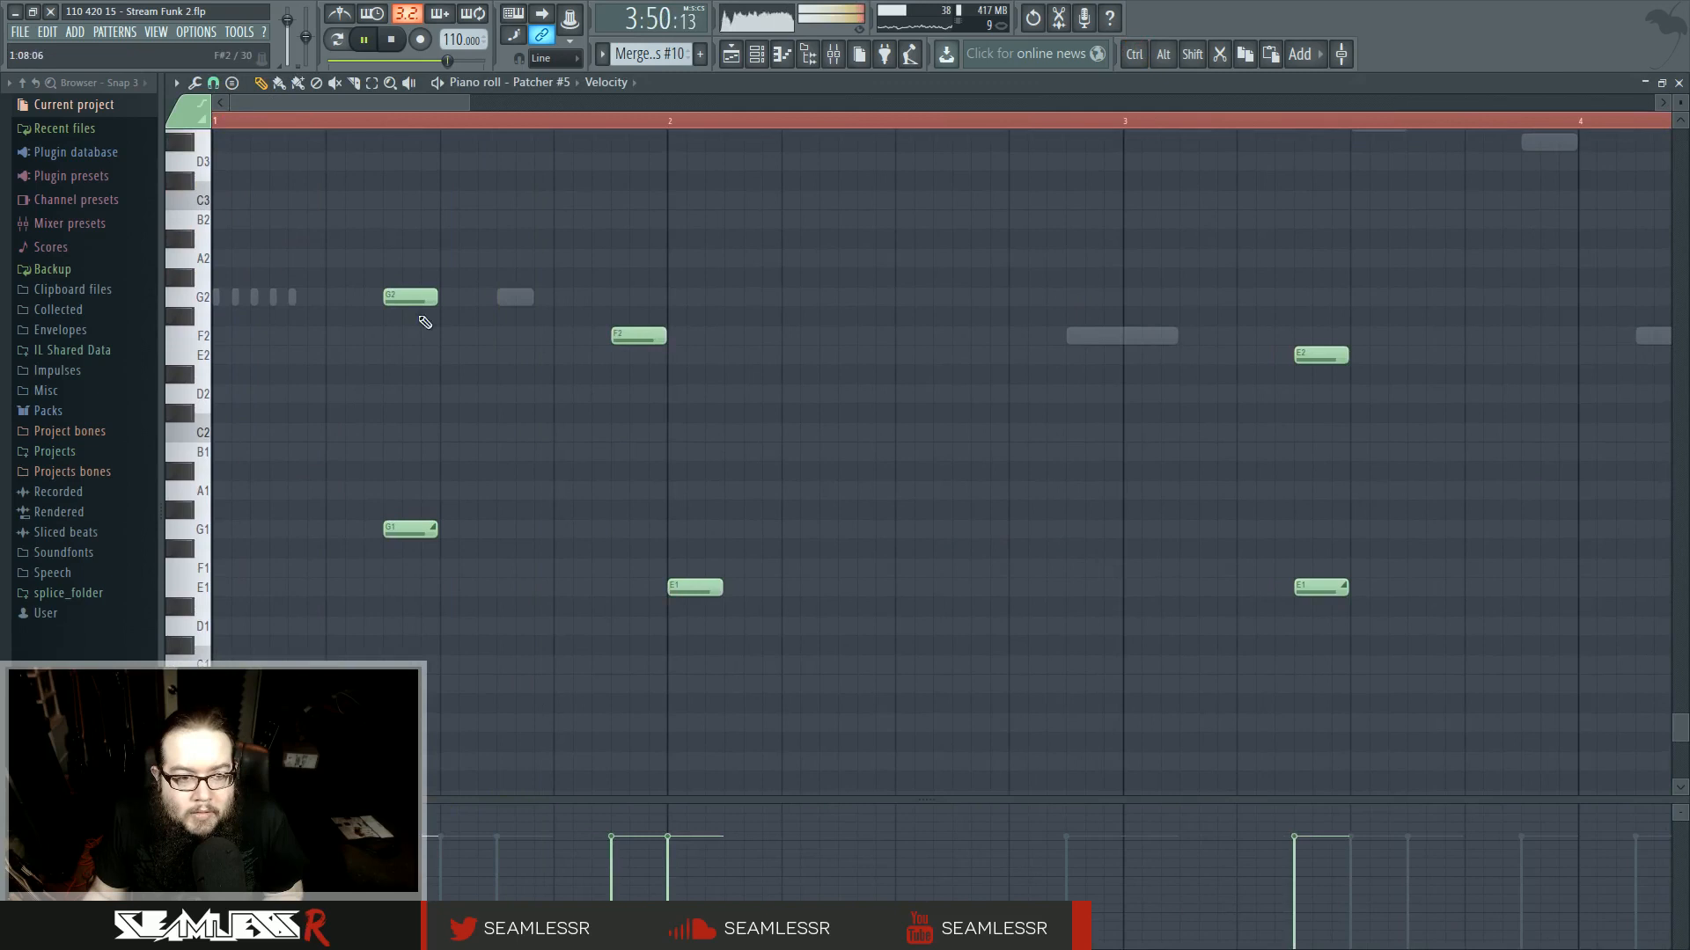
pyautogui.click(731, 54)
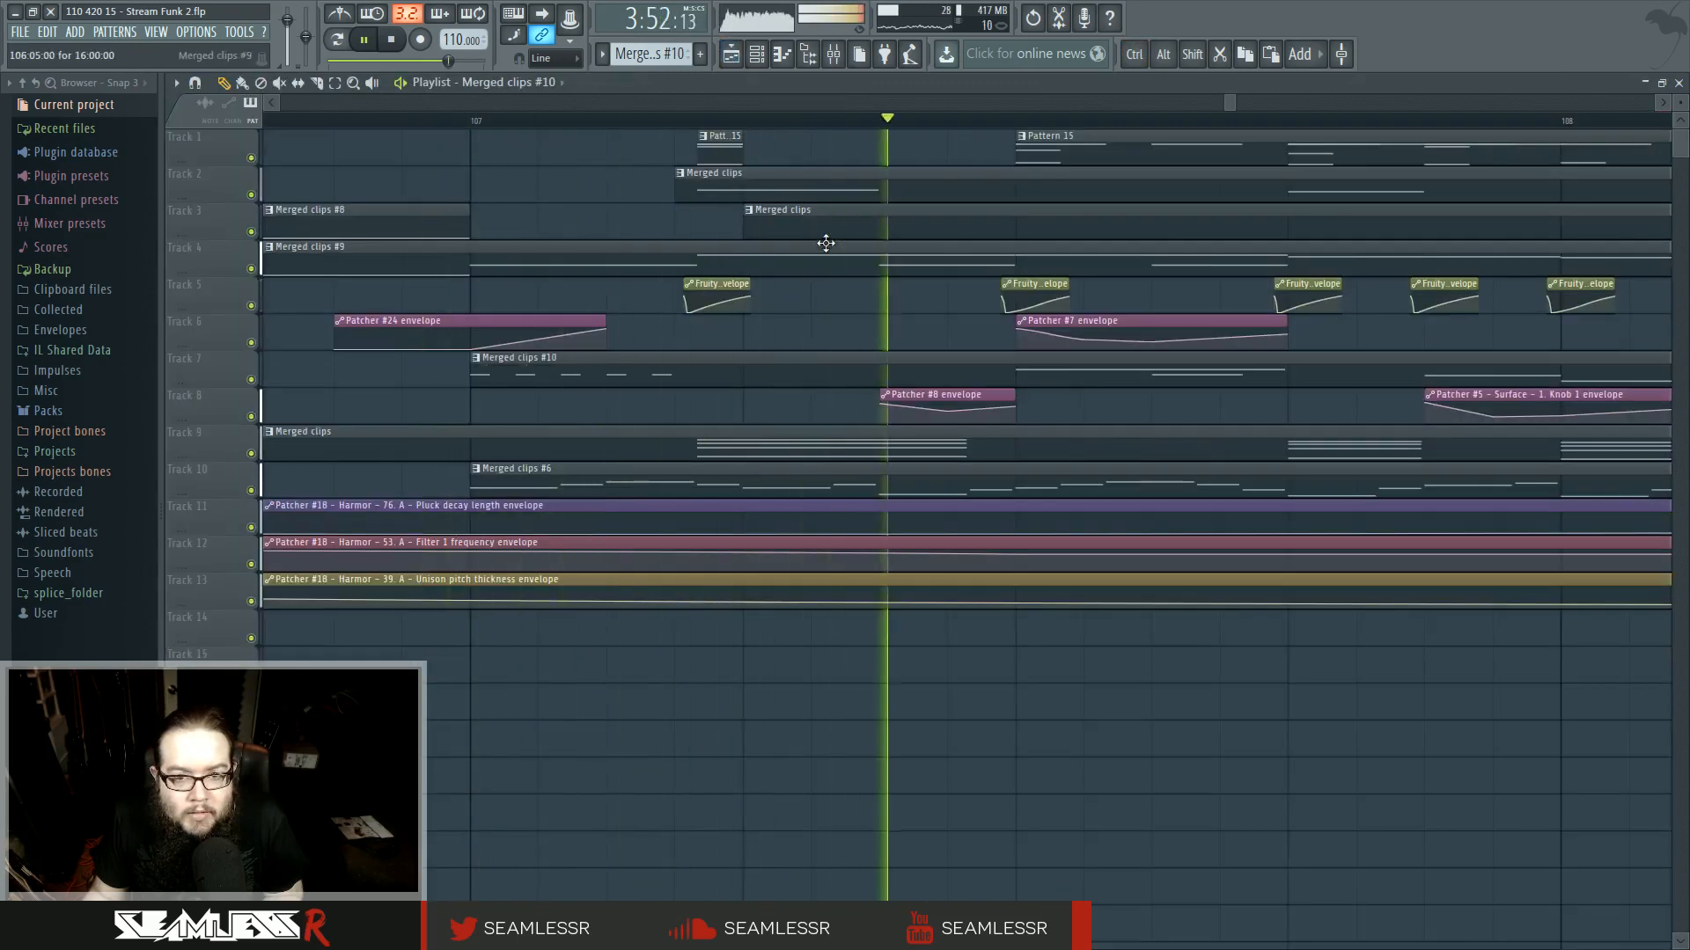
pyautogui.press('space')
pyautogui.press('space')
# - Open the track 4 merged clip in the piano roll and delete a short G2 note in bar 2
pyautogui.doubleClick(816, 271)
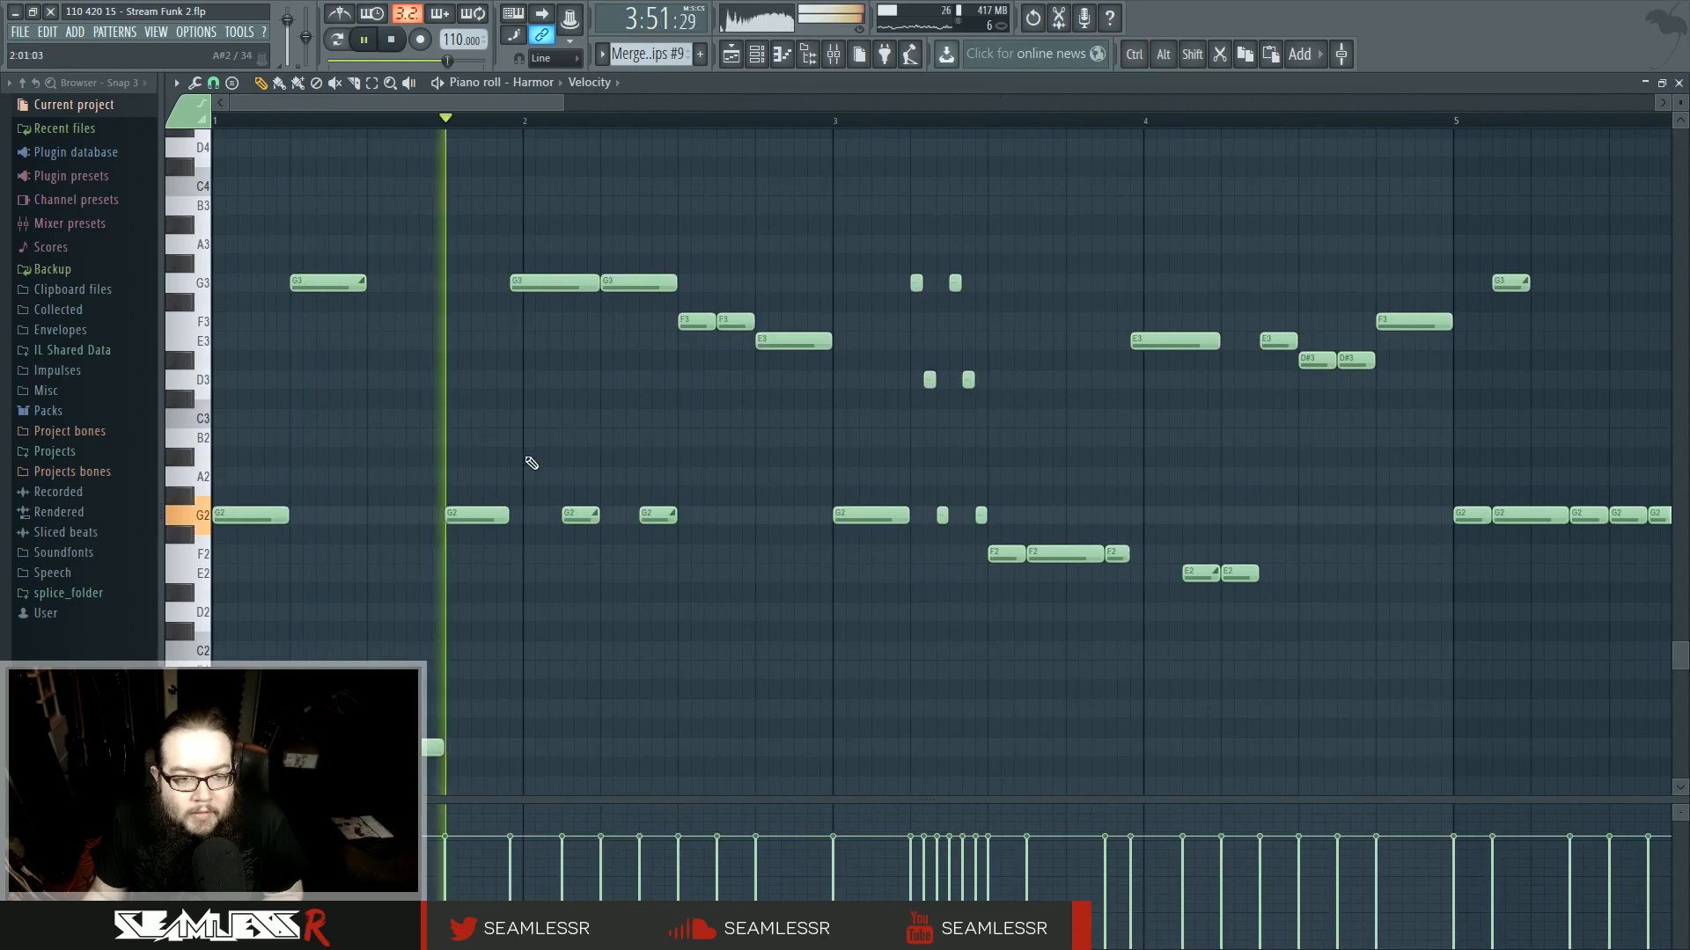
pyautogui.rightClick(582, 515)
pyautogui.click(733, 55)
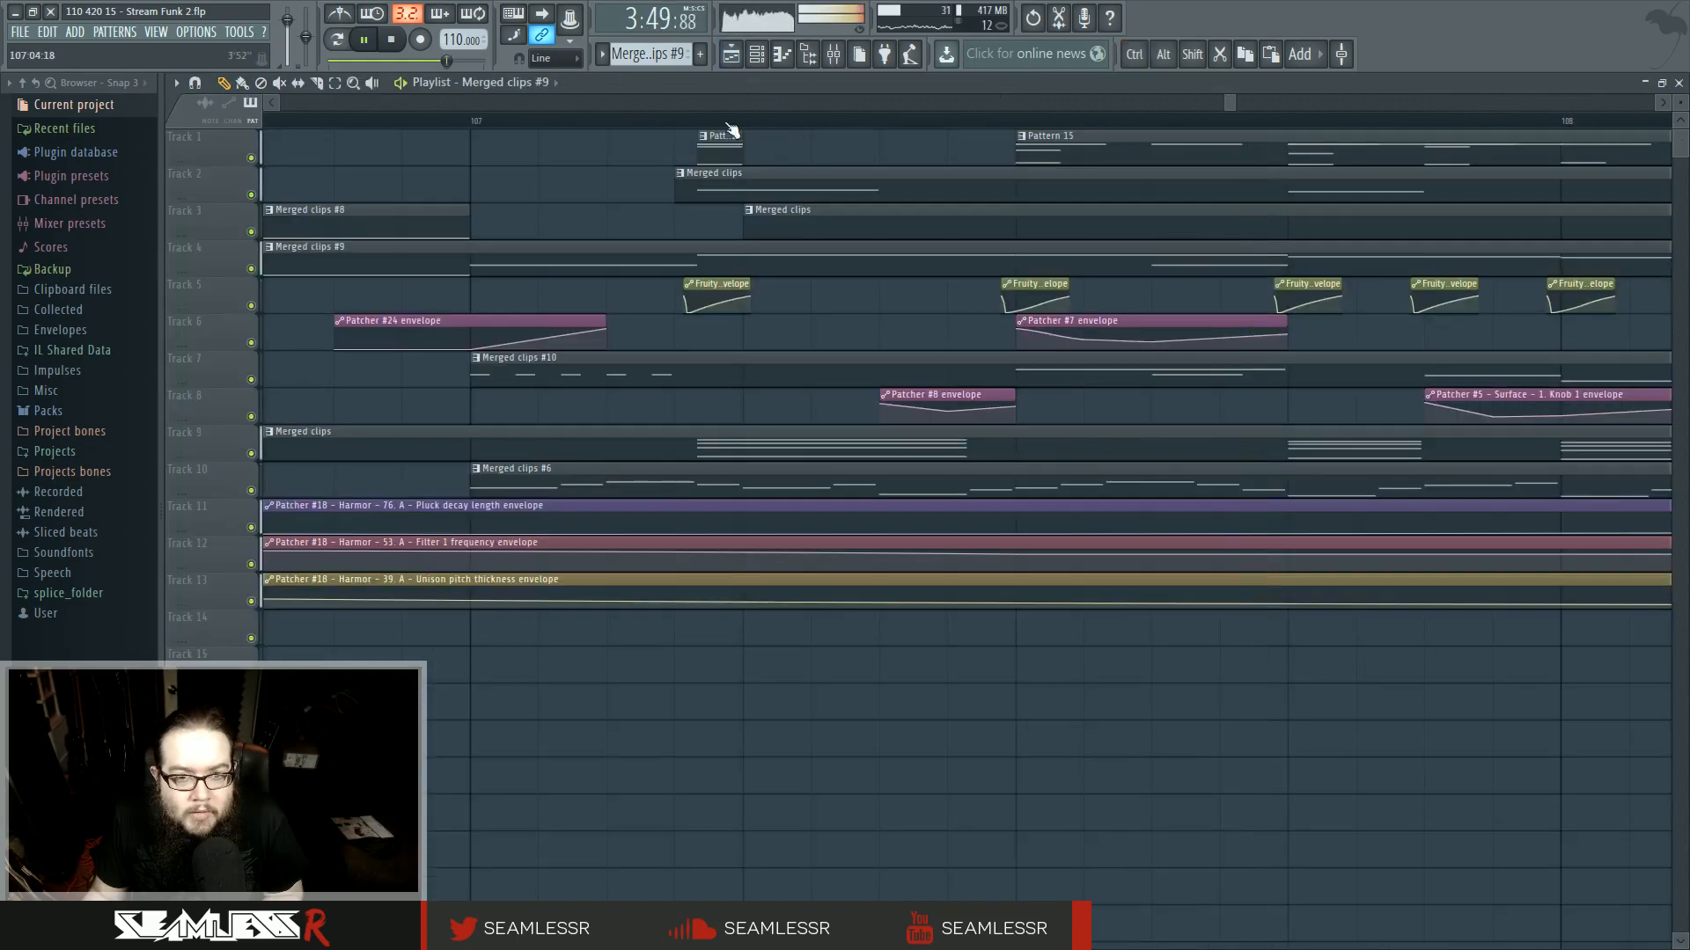
# - Inspect the track 2 merged clip's notes in the piano roll and play back from bar 107
pyautogui.doubleClick(781, 184)
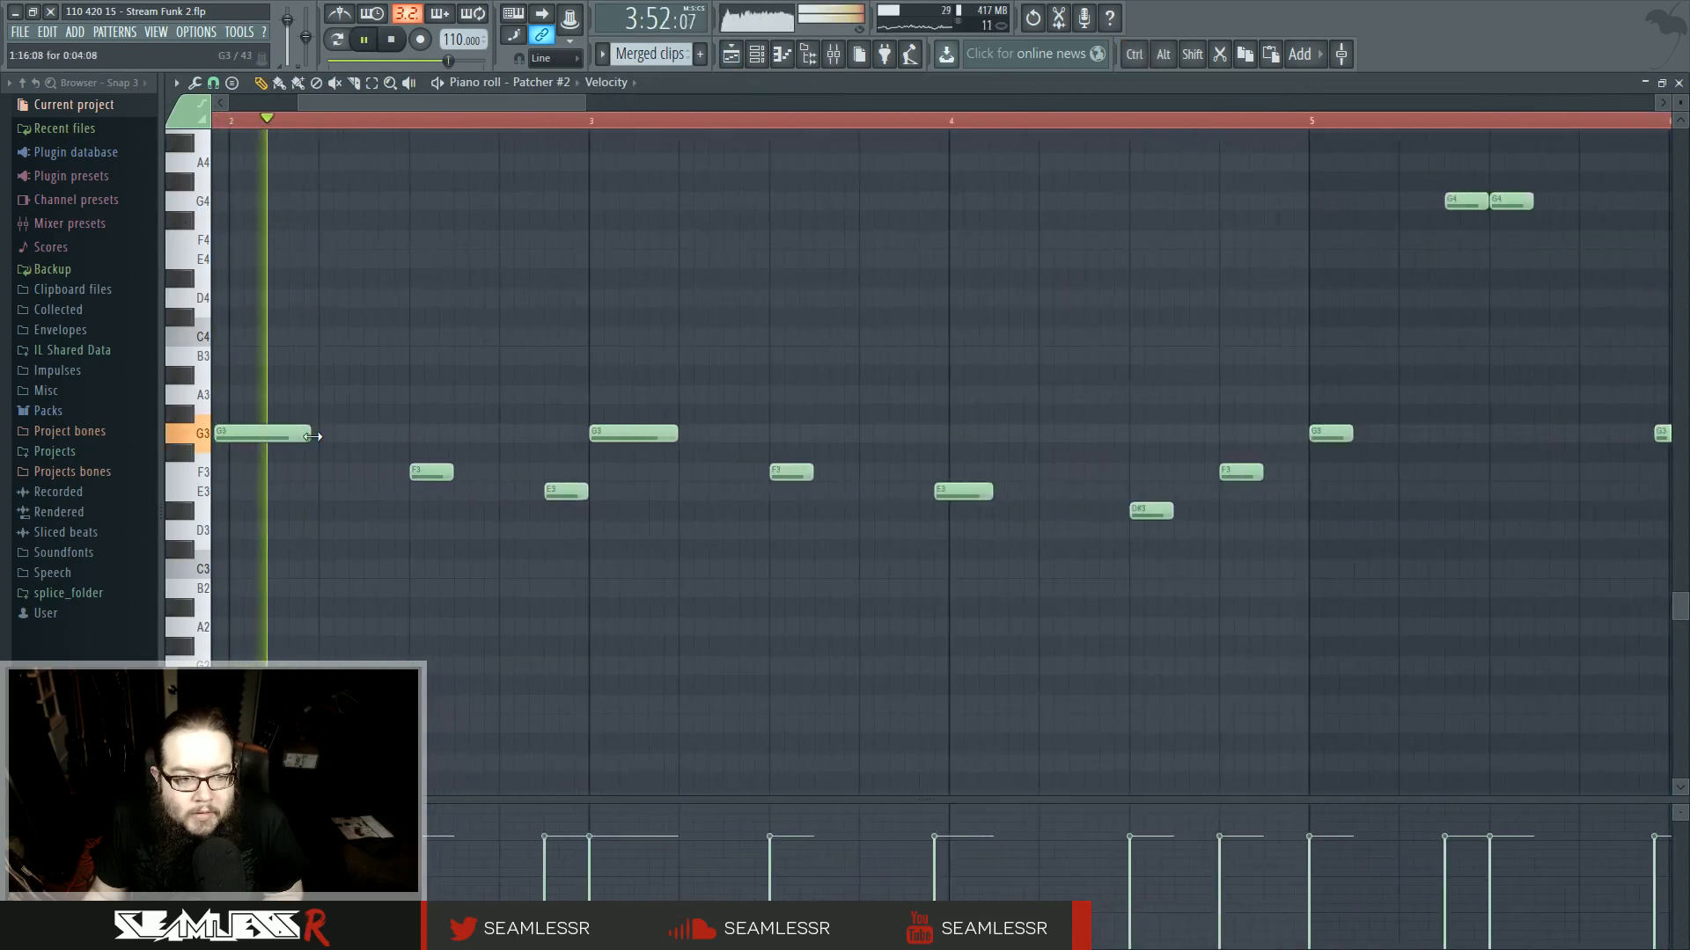
pyautogui.click(731, 56)
pyautogui.moveTo(498, 122); pyautogui.dragTo(486, 123)
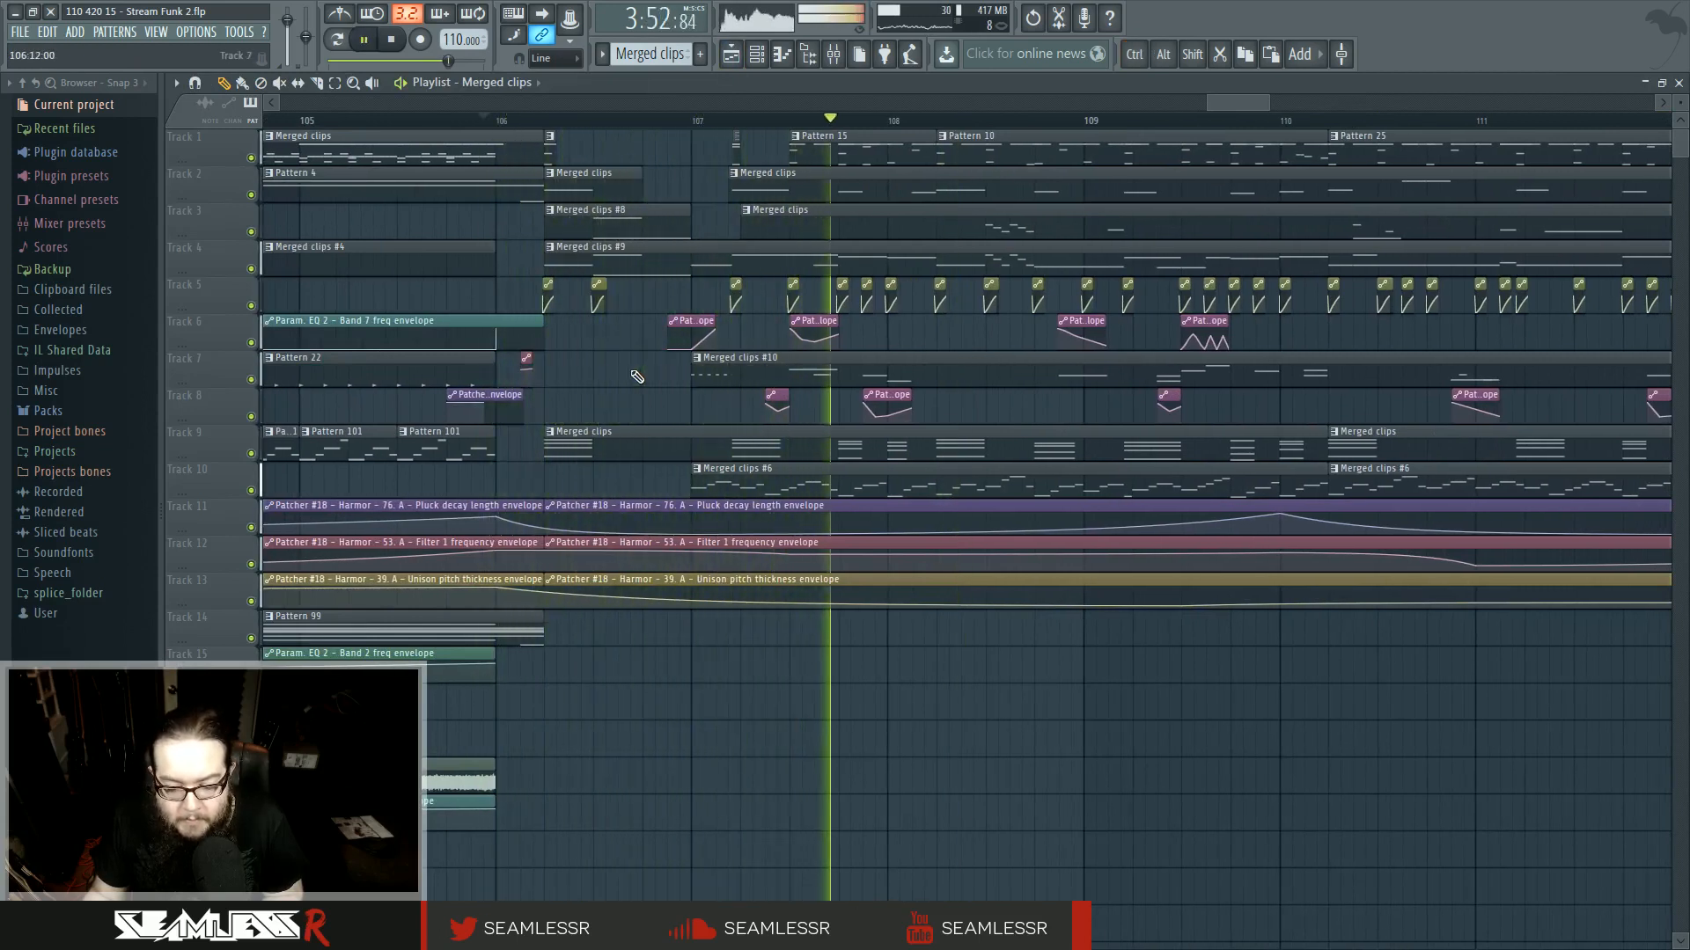
pyautogui.scroll(3, 799, 350)
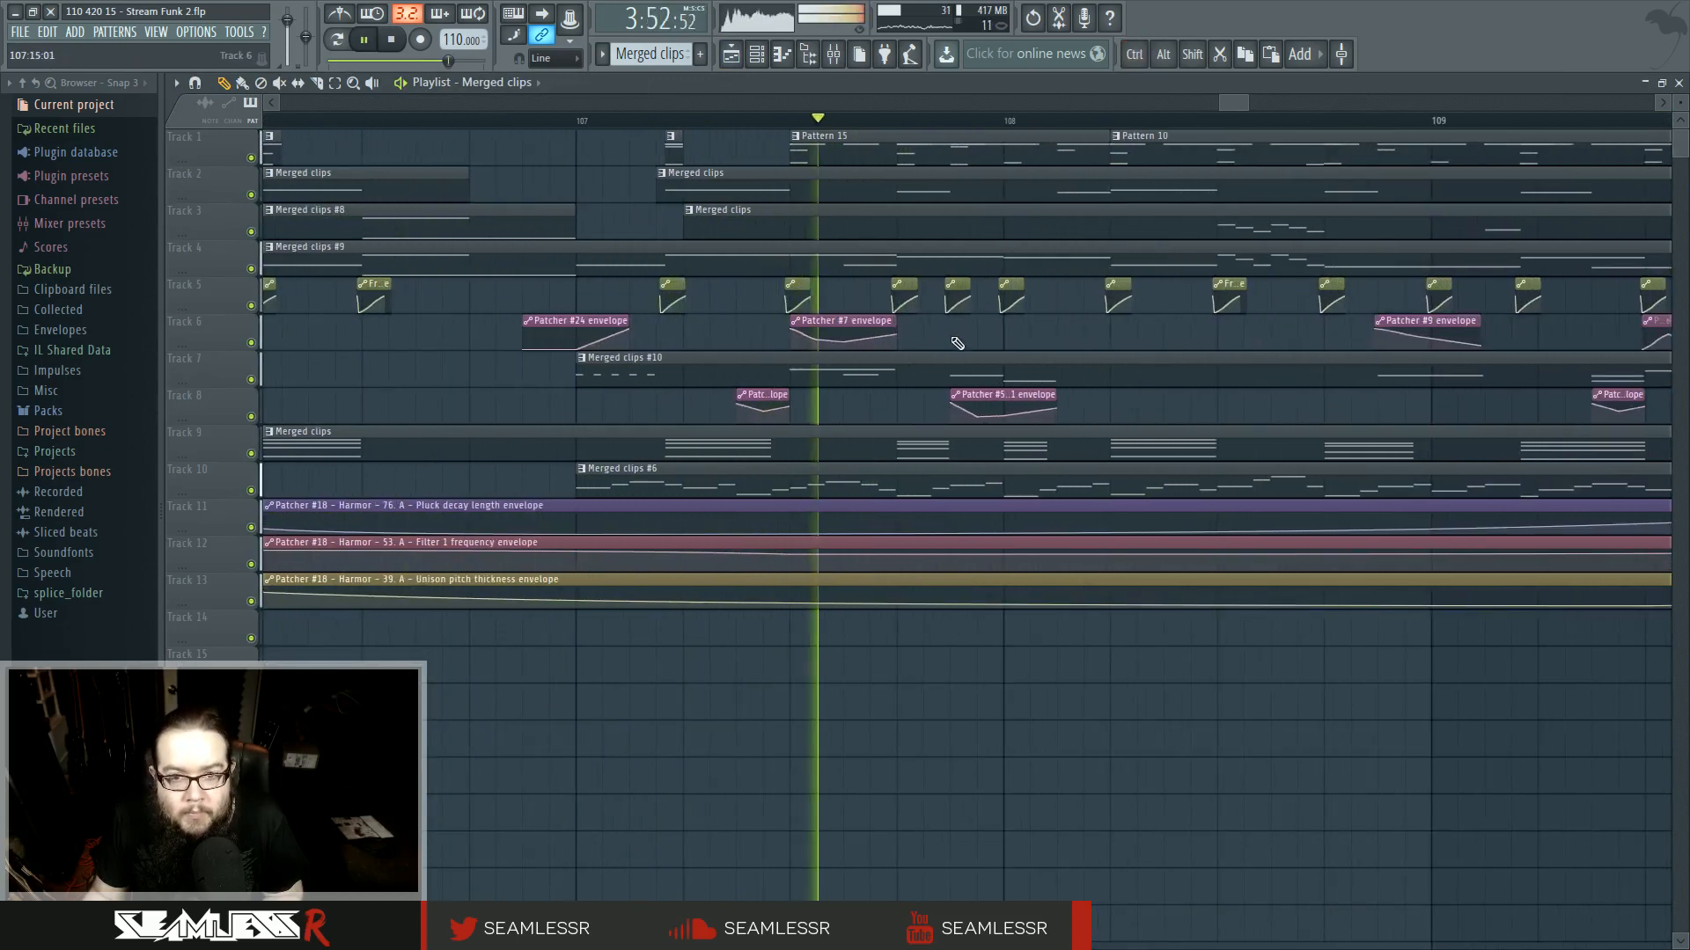
pyautogui.press('space')
# - Delete the Pattern 15 clip on track 1 at bar 107 and play back the section
pyautogui.rightClick(821, 147)
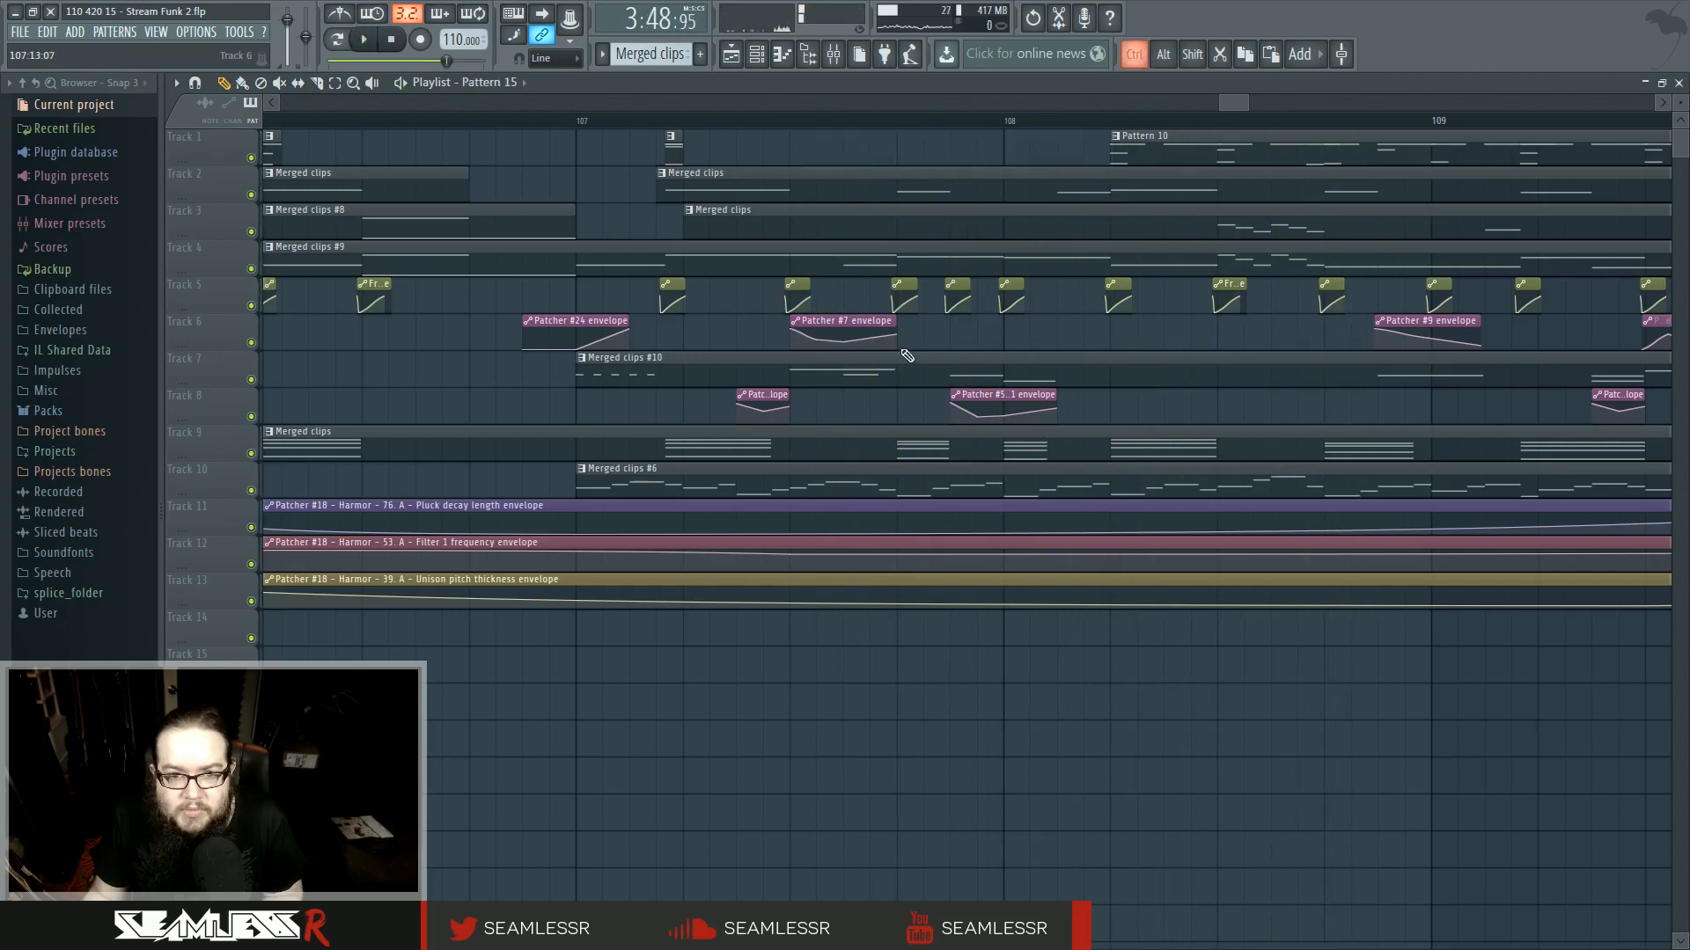
pyautogui.scroll(-2, 715, 371)
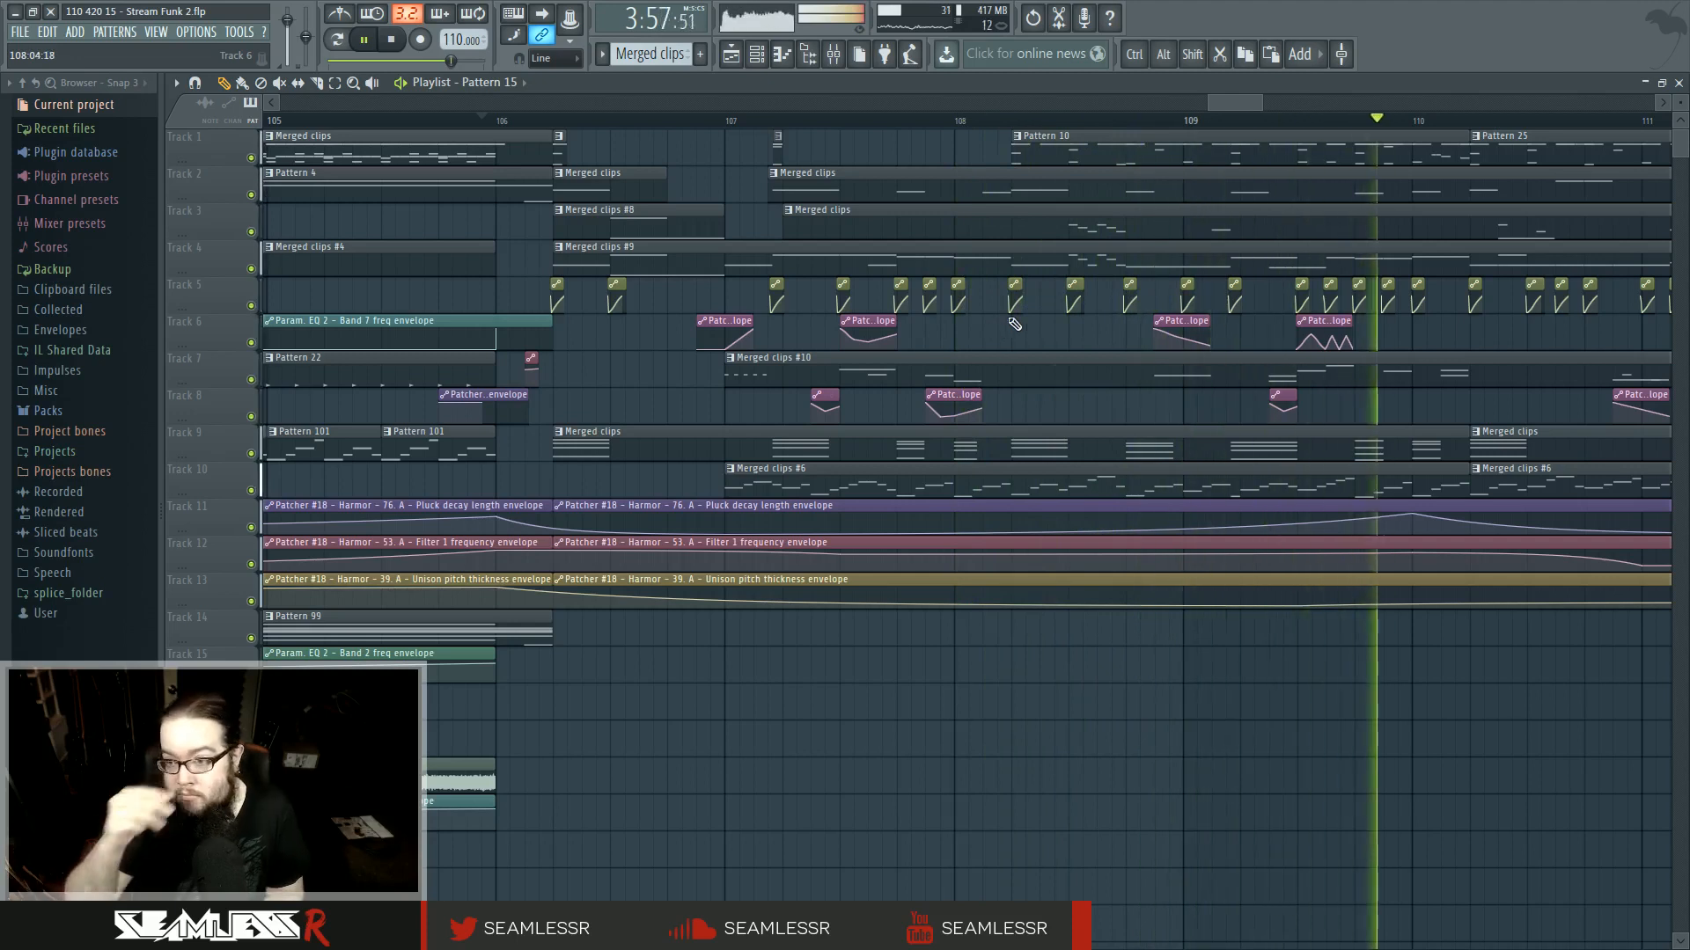
pyautogui.press('space')
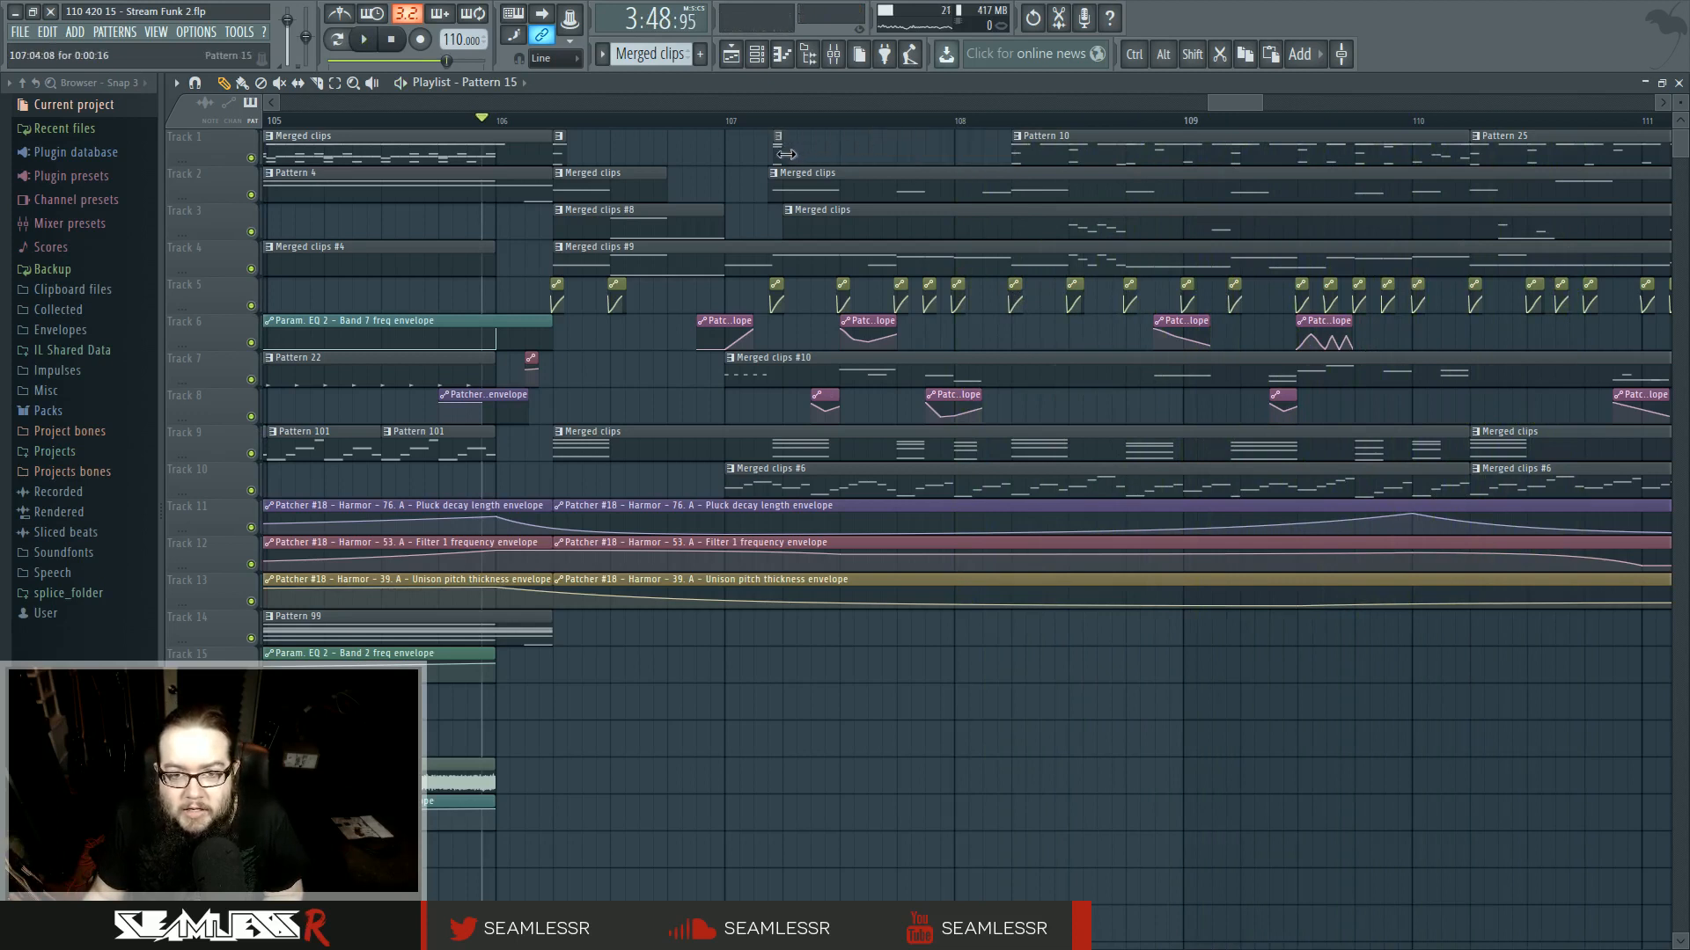
pyautogui.press('space')
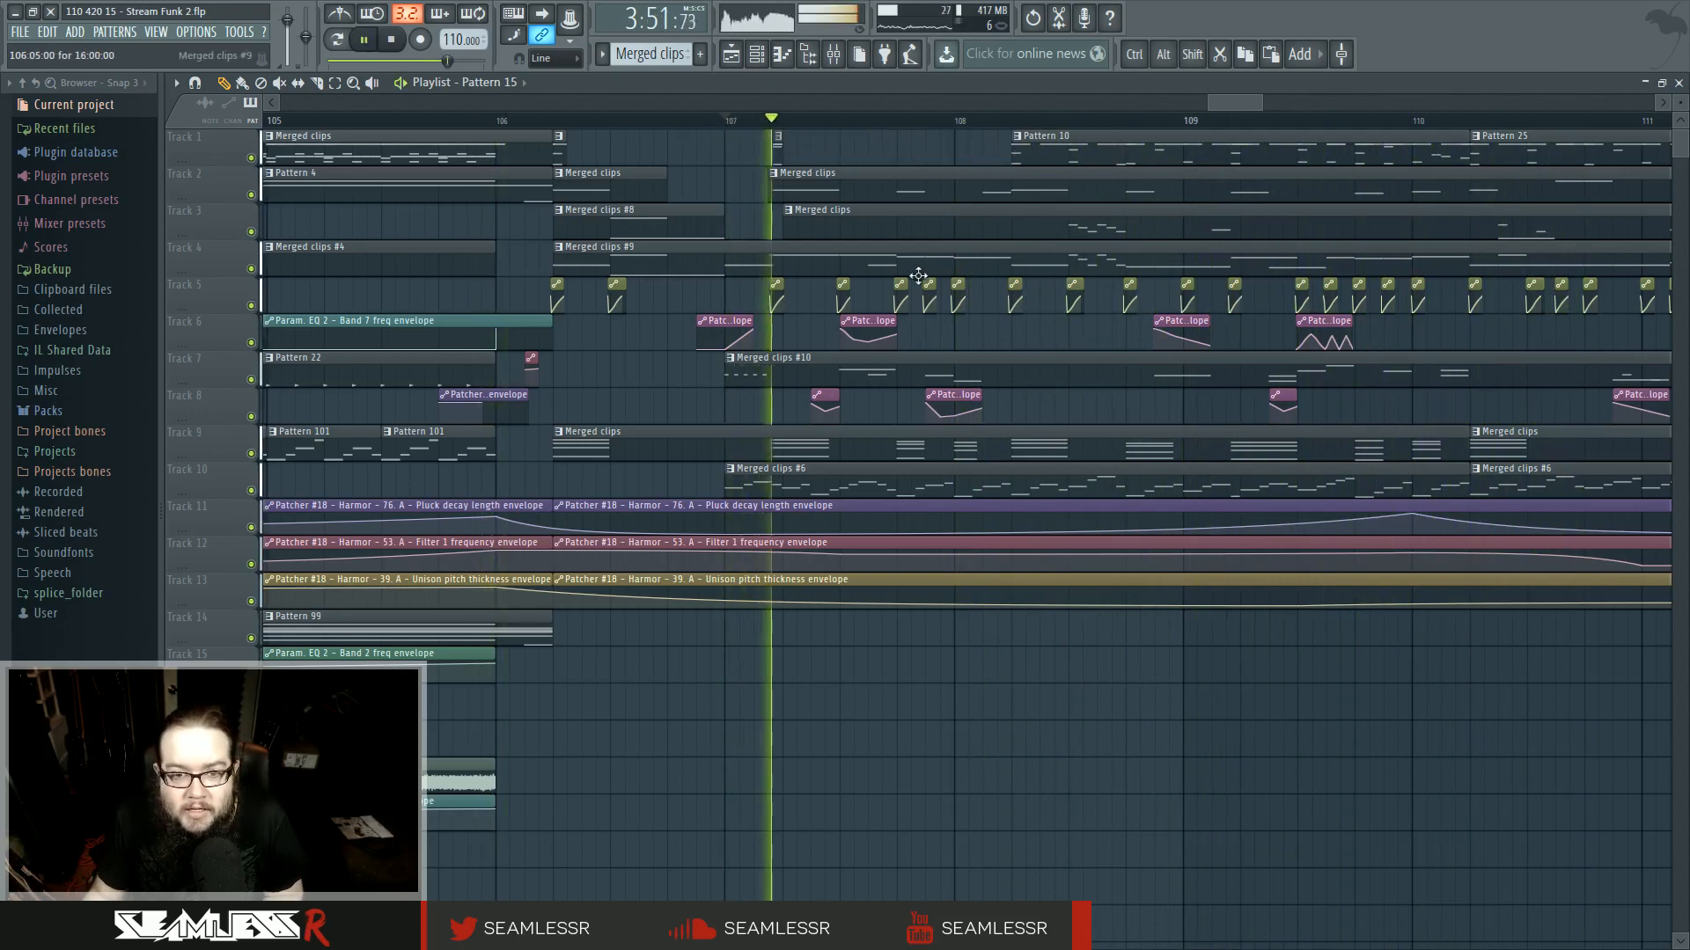
# - Delete four automation clips on track 5 in the second half of bar 107 and play back from bar 107
pyautogui.press('space')
pyautogui.press('space')
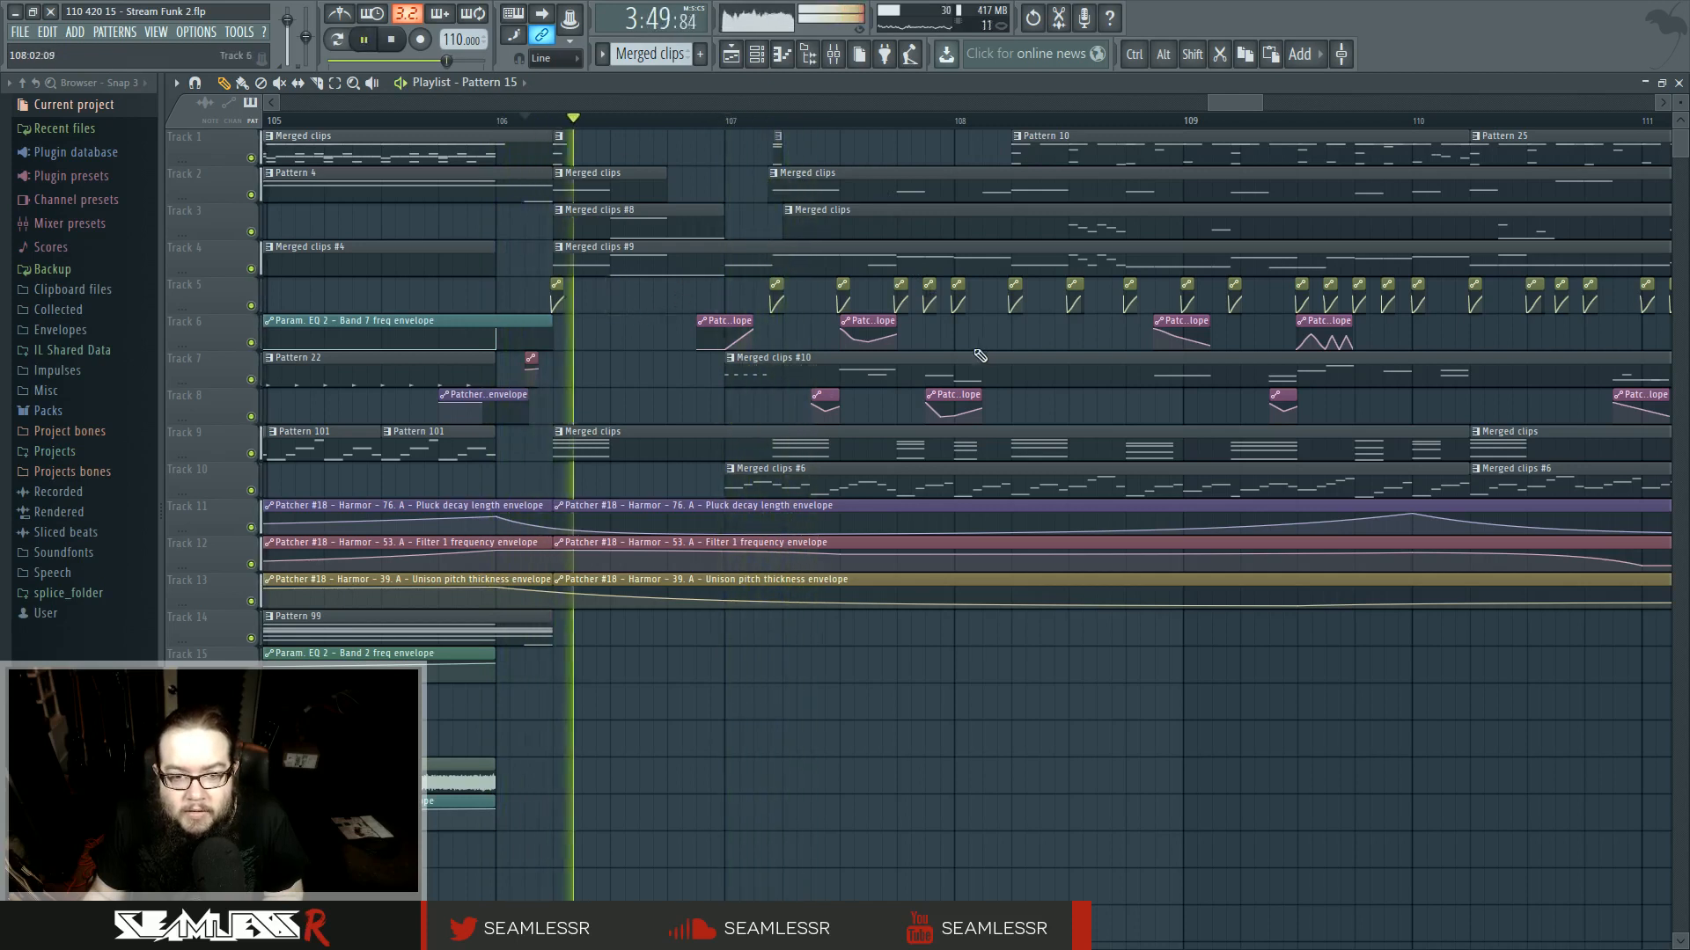
pyautogui.rightClick(842, 299)
pyautogui.rightClick(900, 299)
pyautogui.rightClick(929, 299)
pyautogui.rightClick(958, 299)
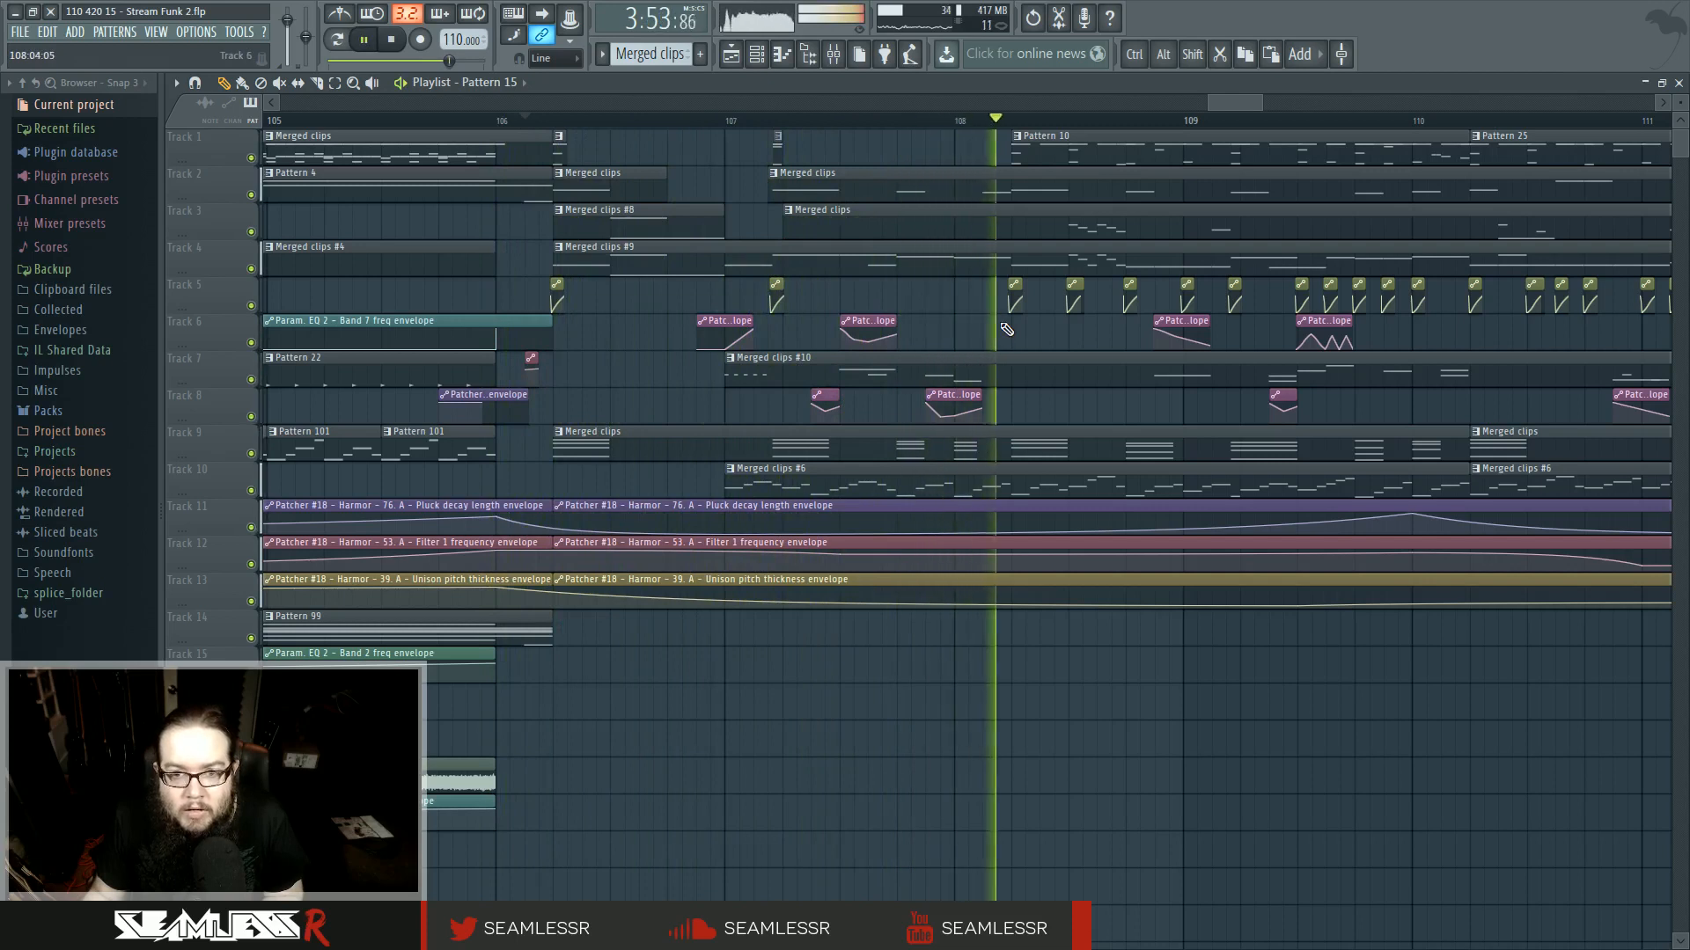
pyautogui.click(772, 121)
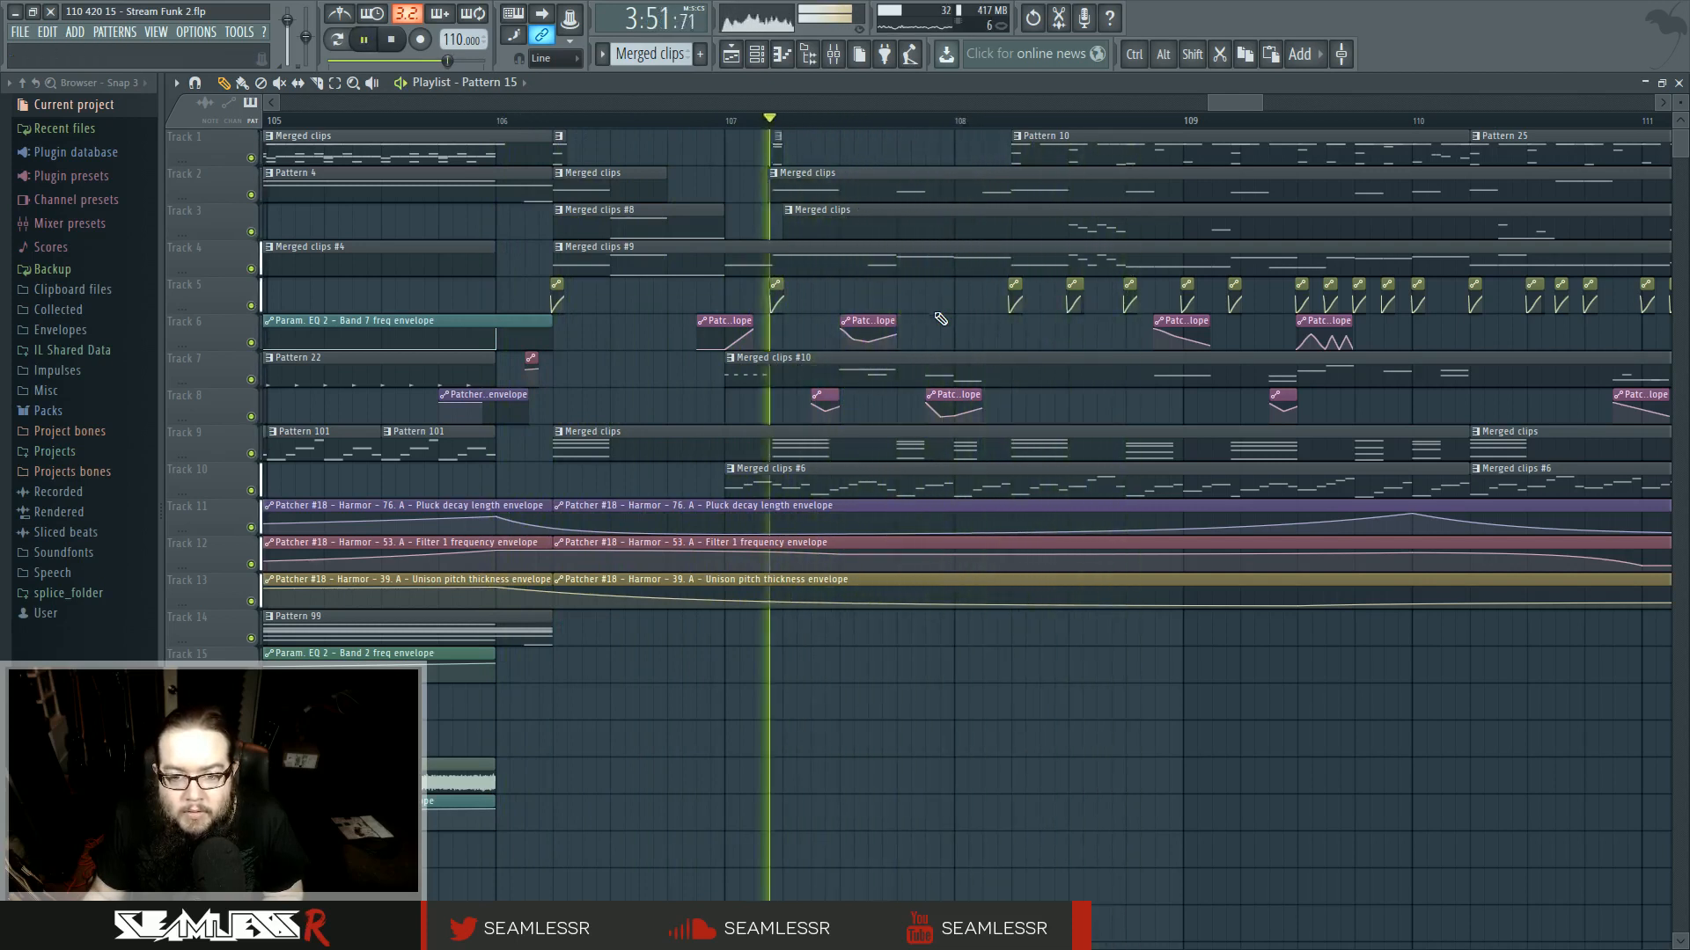
pyautogui.keyDown('ctrl'); pyautogui.scroll(3, 933, 320); pyautogui.keyUp('ctrl')
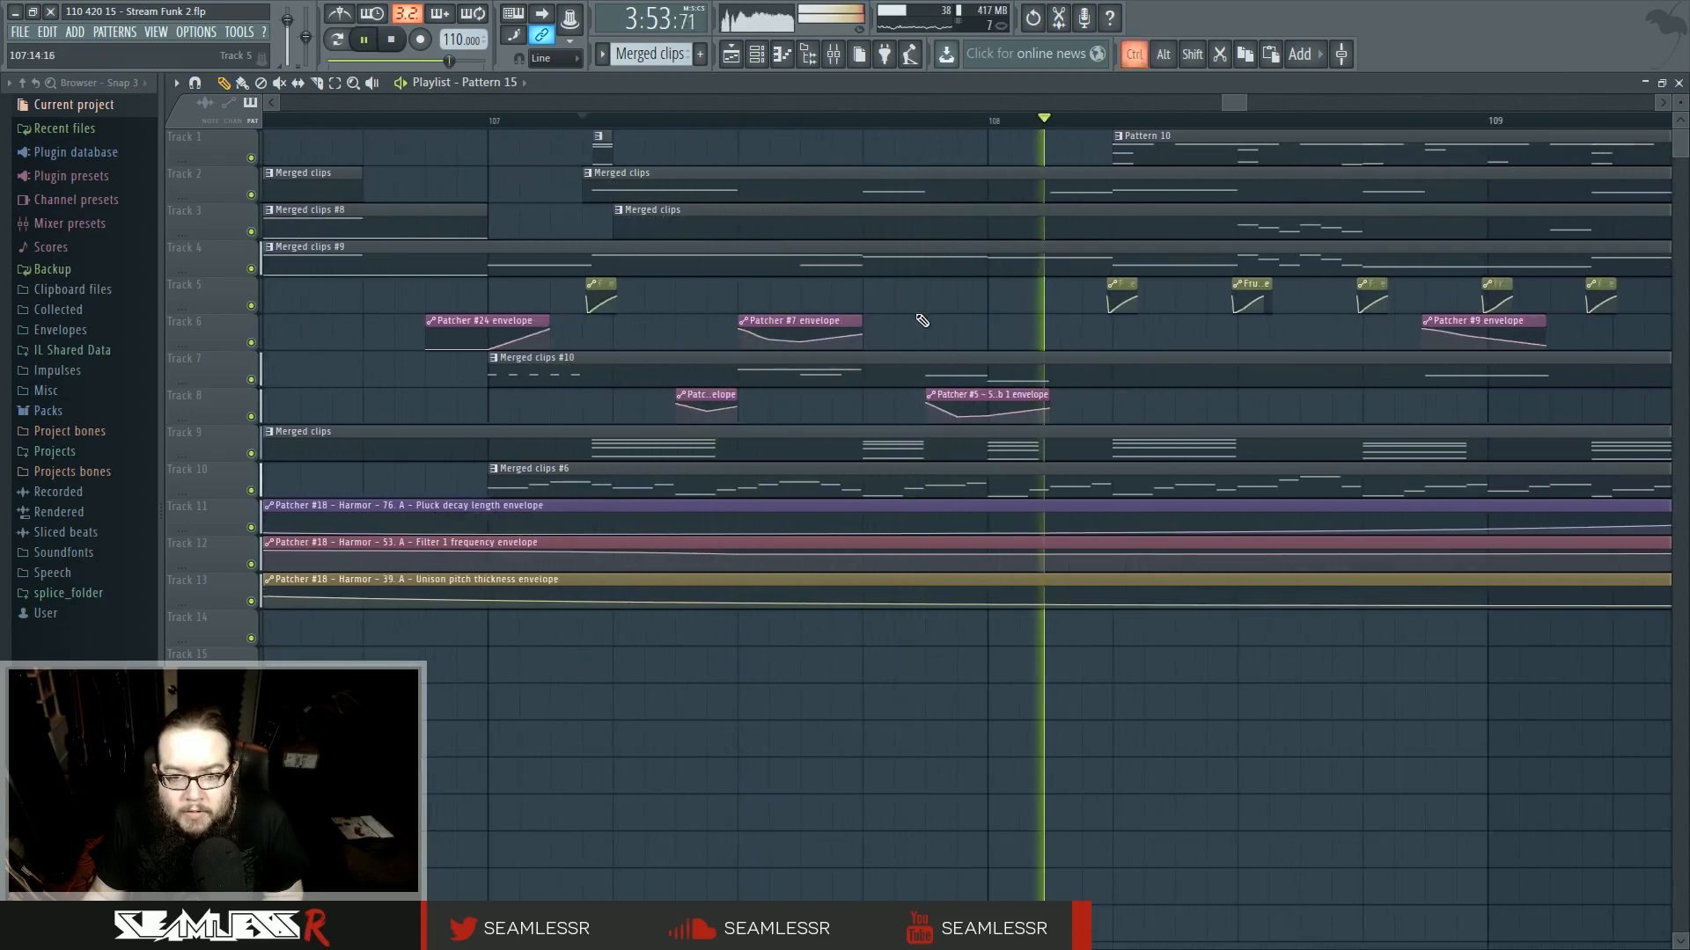
pyautogui.press('space')
pyautogui.keyDown('ctrl'); pyautogui.scroll(-3, 915, 328); pyautogui.keyUp('ctrl')
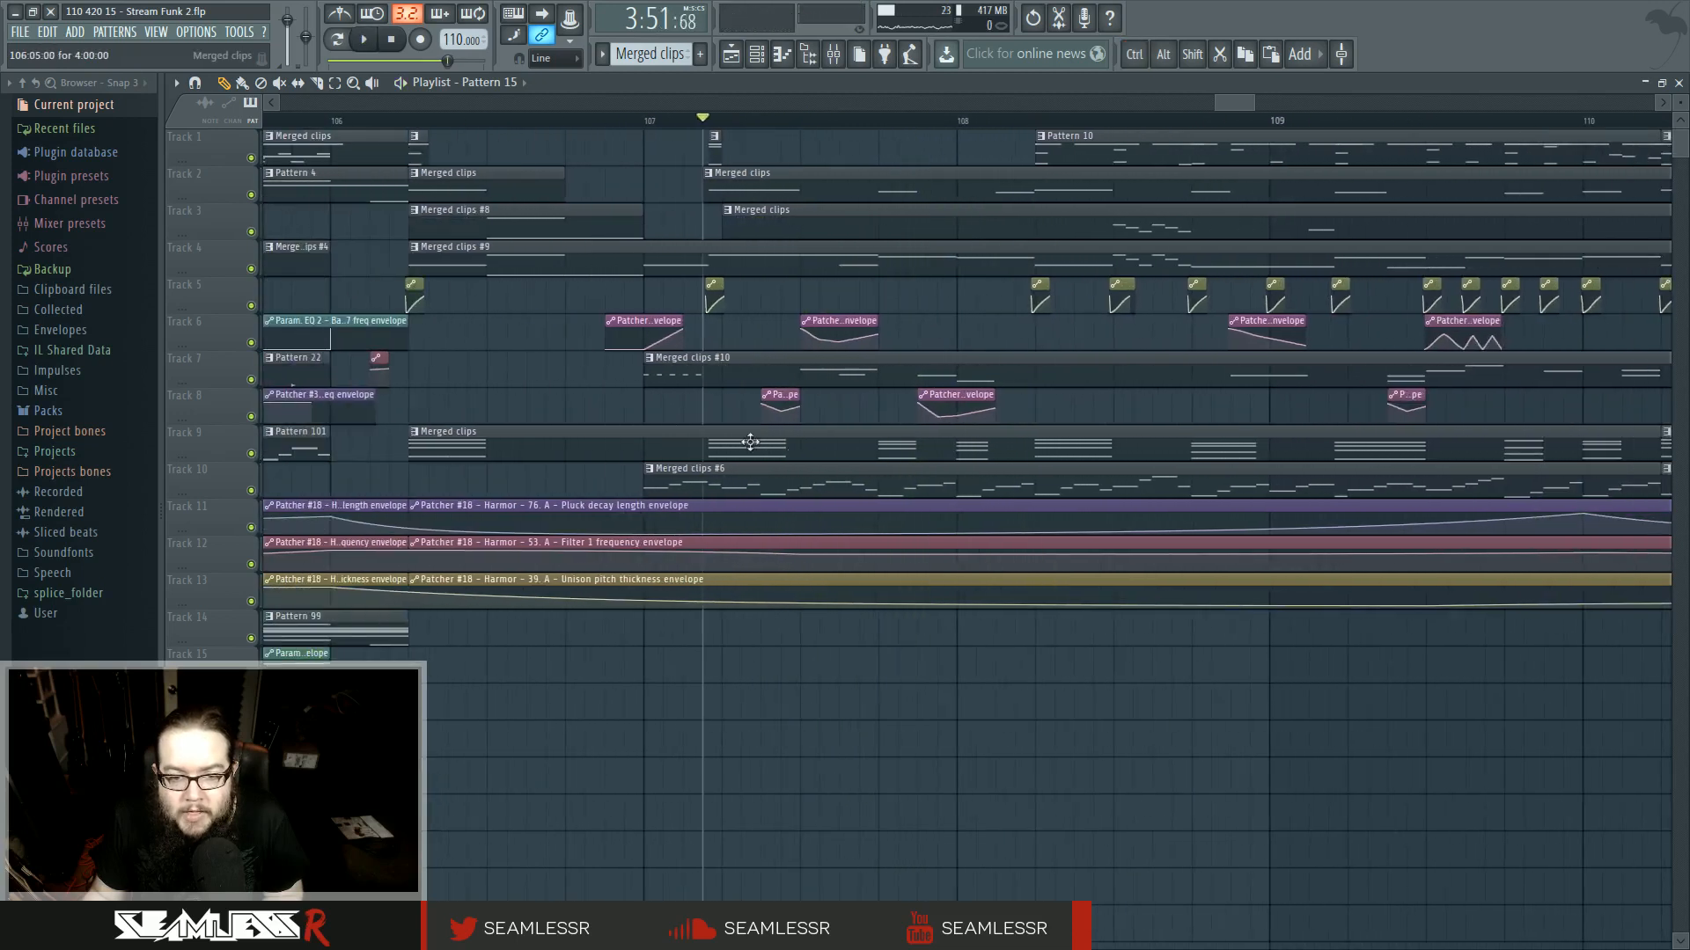
# - Make the track 9 merged clip at bar 106 unique and open it in the piano roll
pyautogui.click(414, 433)
pyautogui.click(473, 530)
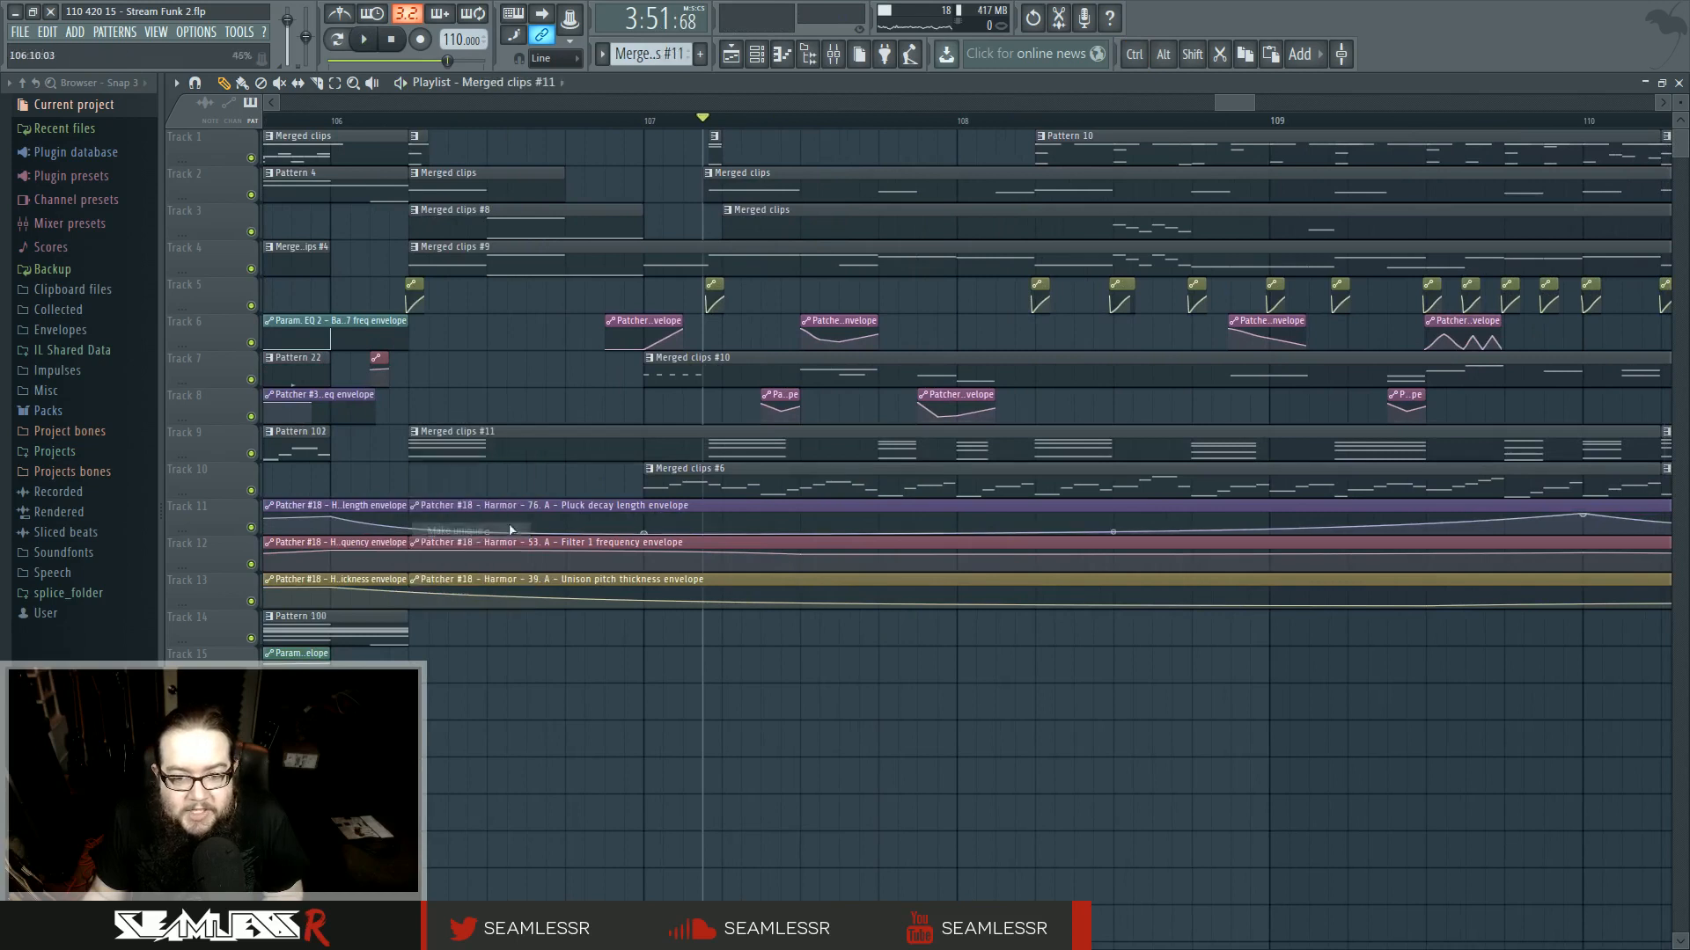
pyautogui.doubleClick(867, 442)
pyautogui.keyDown('ctrl'); pyautogui.scroll(-2, 719, 469); pyautogui.keyUp('ctrl')
pyautogui.keyDown('ctrl'); pyautogui.scroll(5, 719, 469); pyautogui.keyUp('ctrl')
pyautogui.press('space')
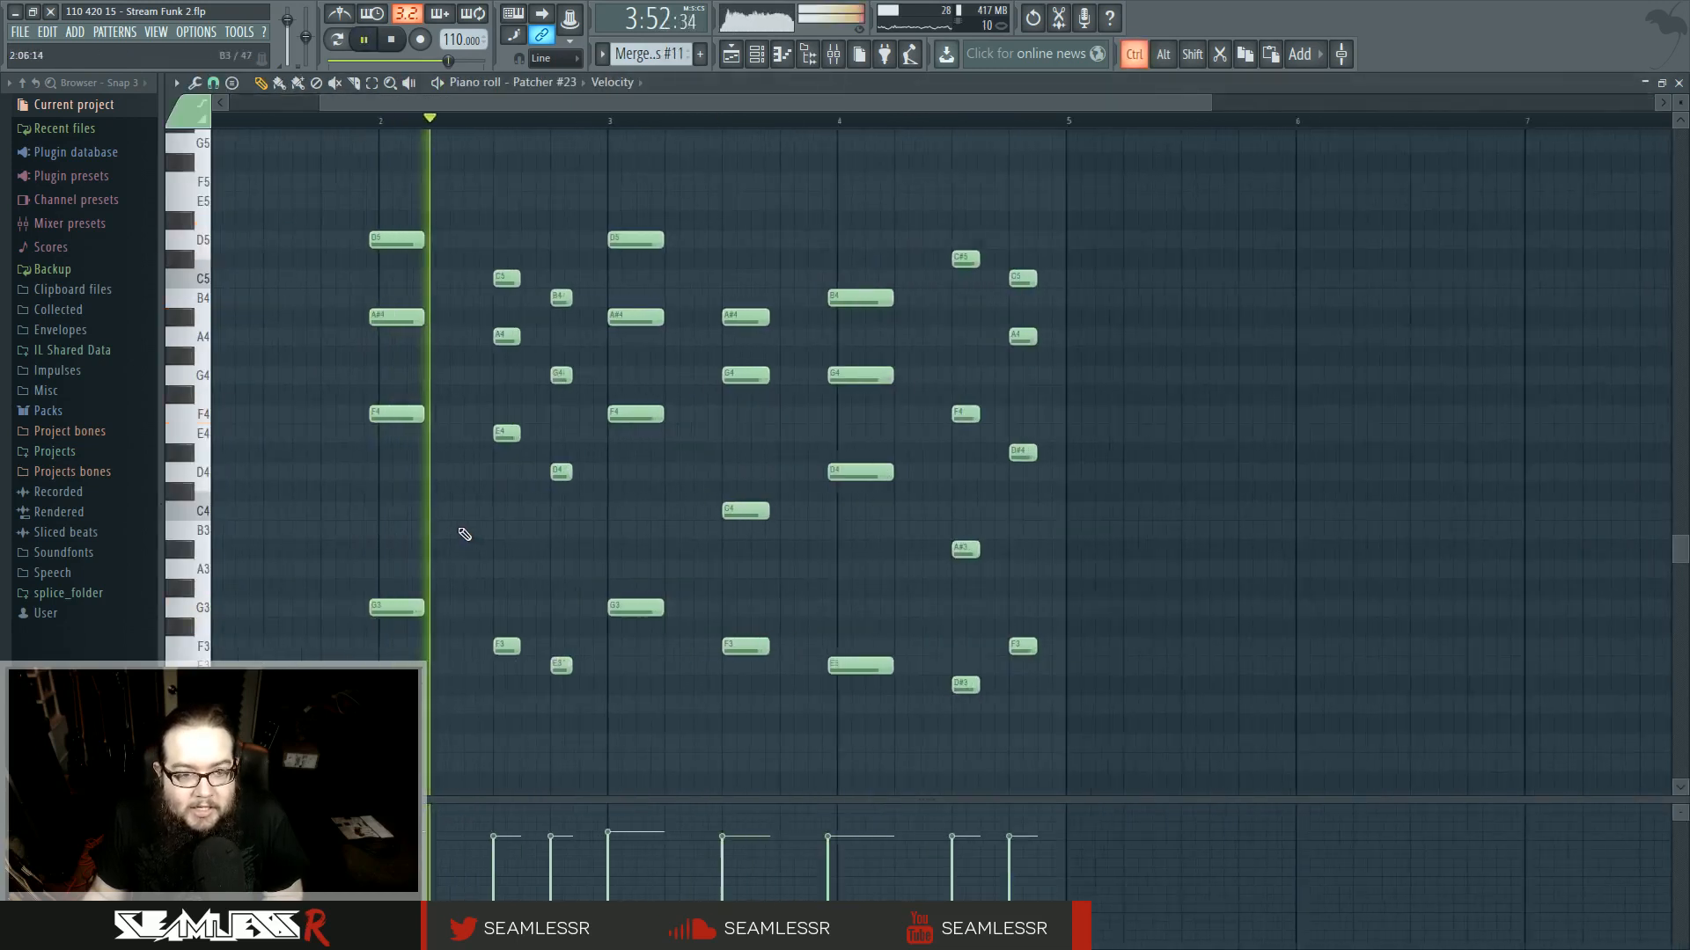
pyautogui.press('l')
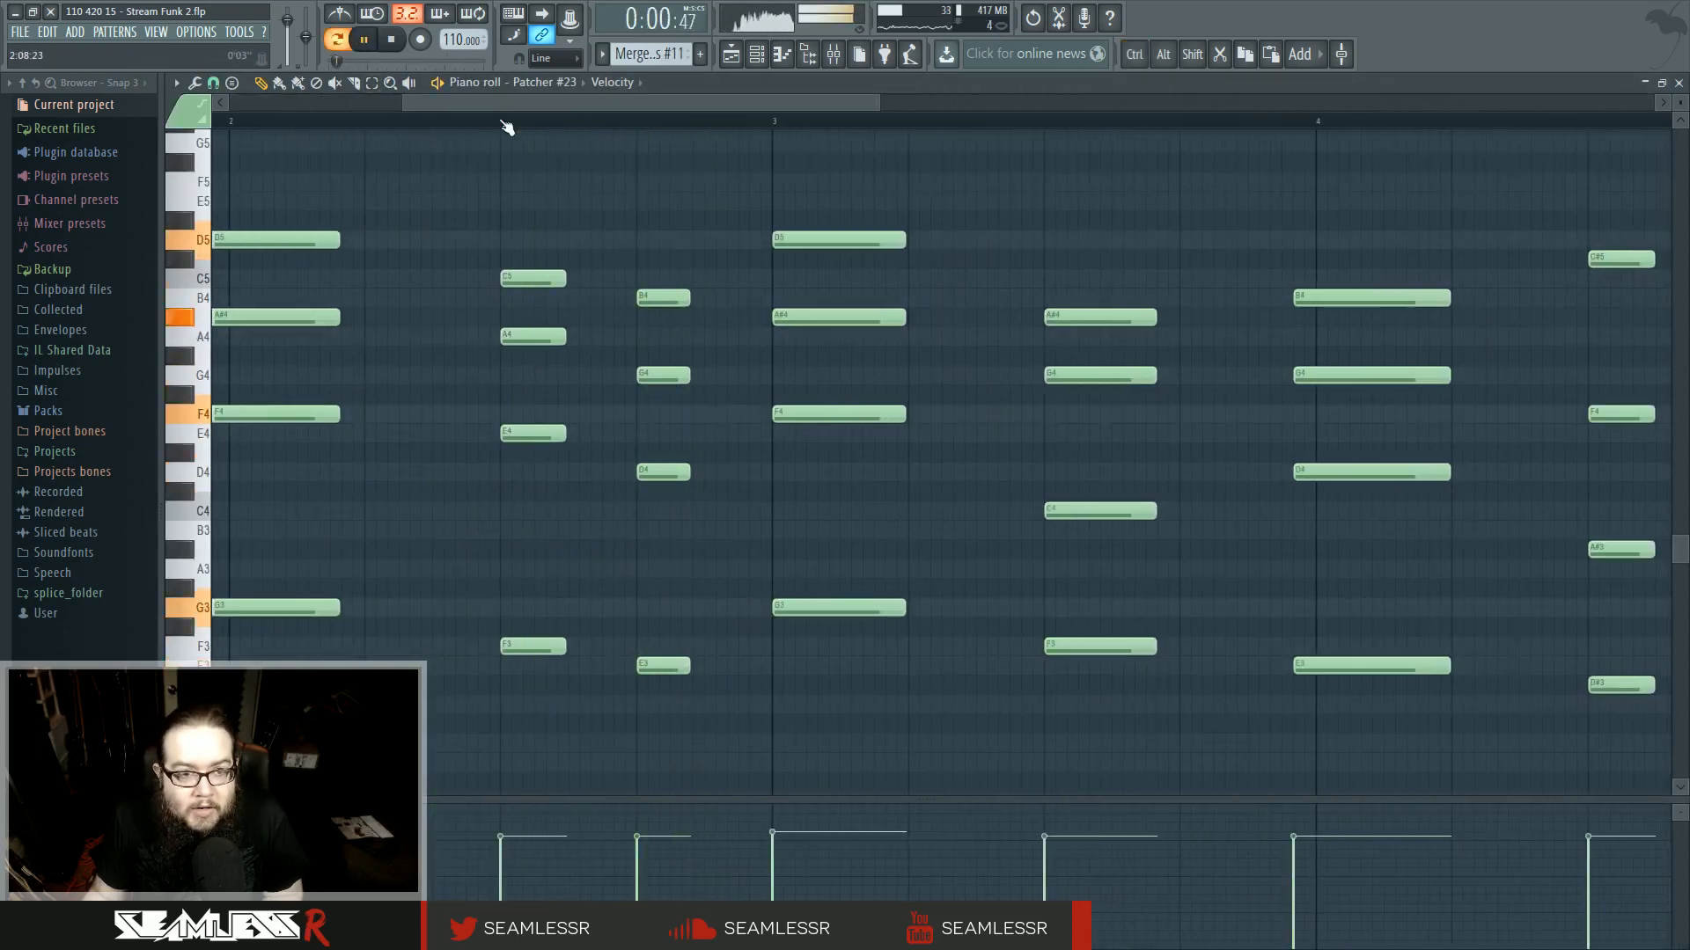
# - Copy and repitch chord notes to add passing chords between the existing chords in bar 2
pyautogui.press('space')
pyautogui.keyDown('ctrl'); pyautogui.moveTo(518, 232); pyautogui.dragTo(571, 682); pyautogui.keyUp('ctrl')
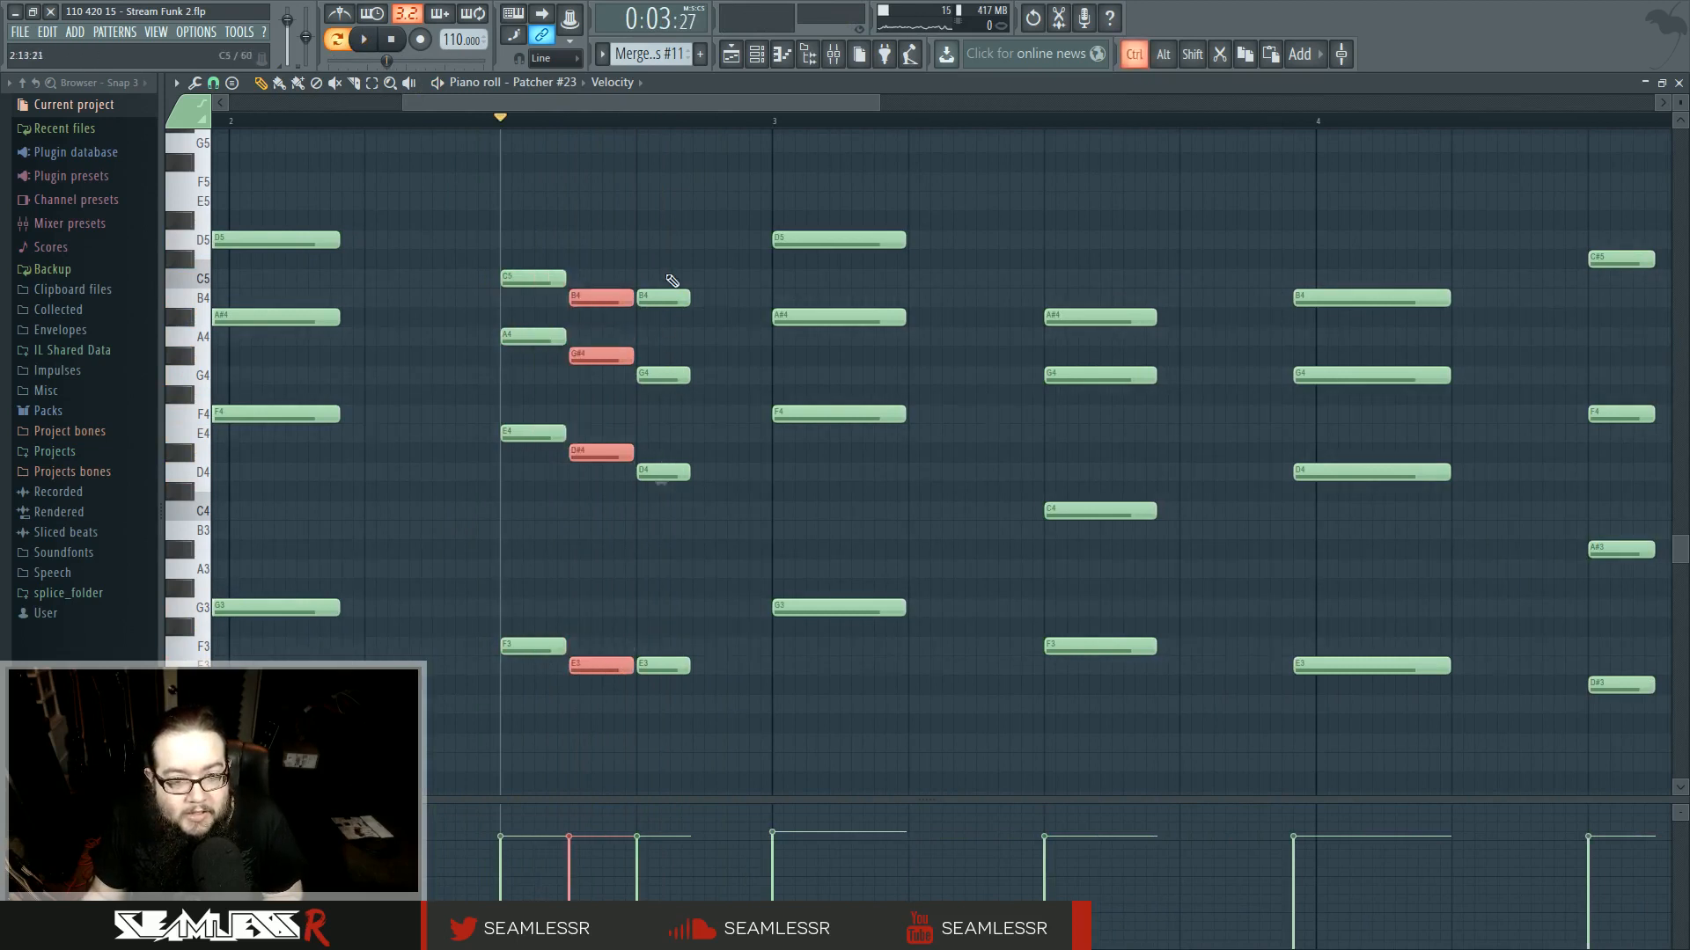
pyautogui.keyDown('ctrl'); pyautogui.moveTo(669, 278); pyautogui.dragTo(699, 675); pyautogui.keyUp('ctrl')
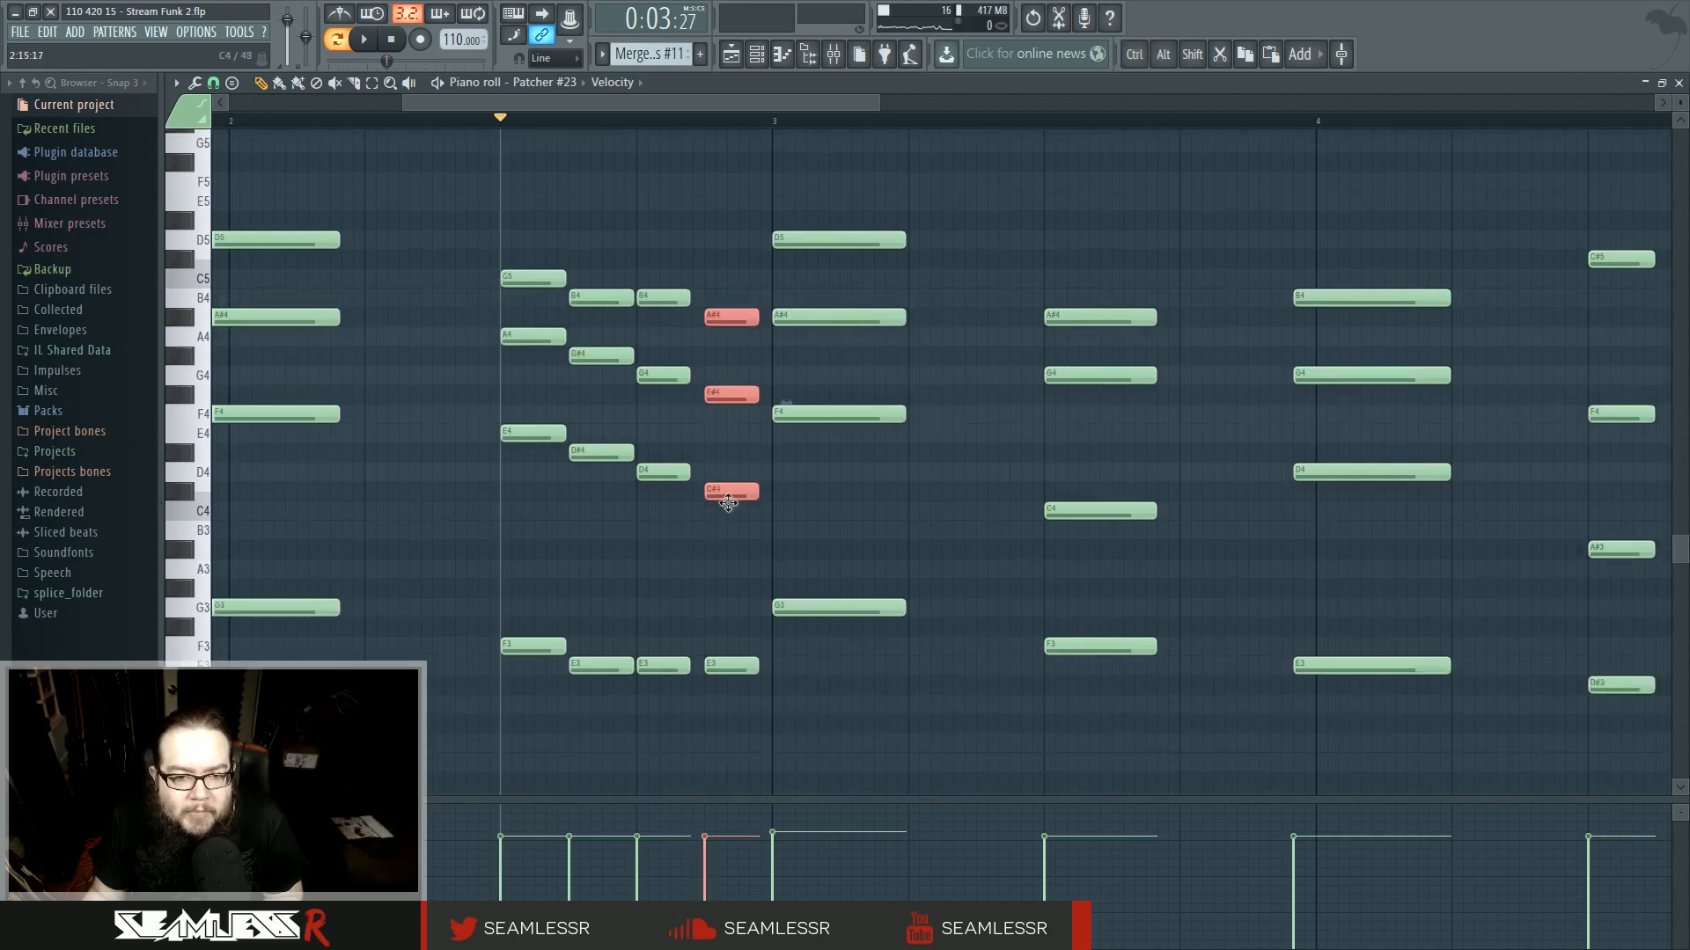
pyautogui.moveTo(603, 555); pyautogui.dragTo(692, 643)
pyautogui.scroll(2, 647, 632)
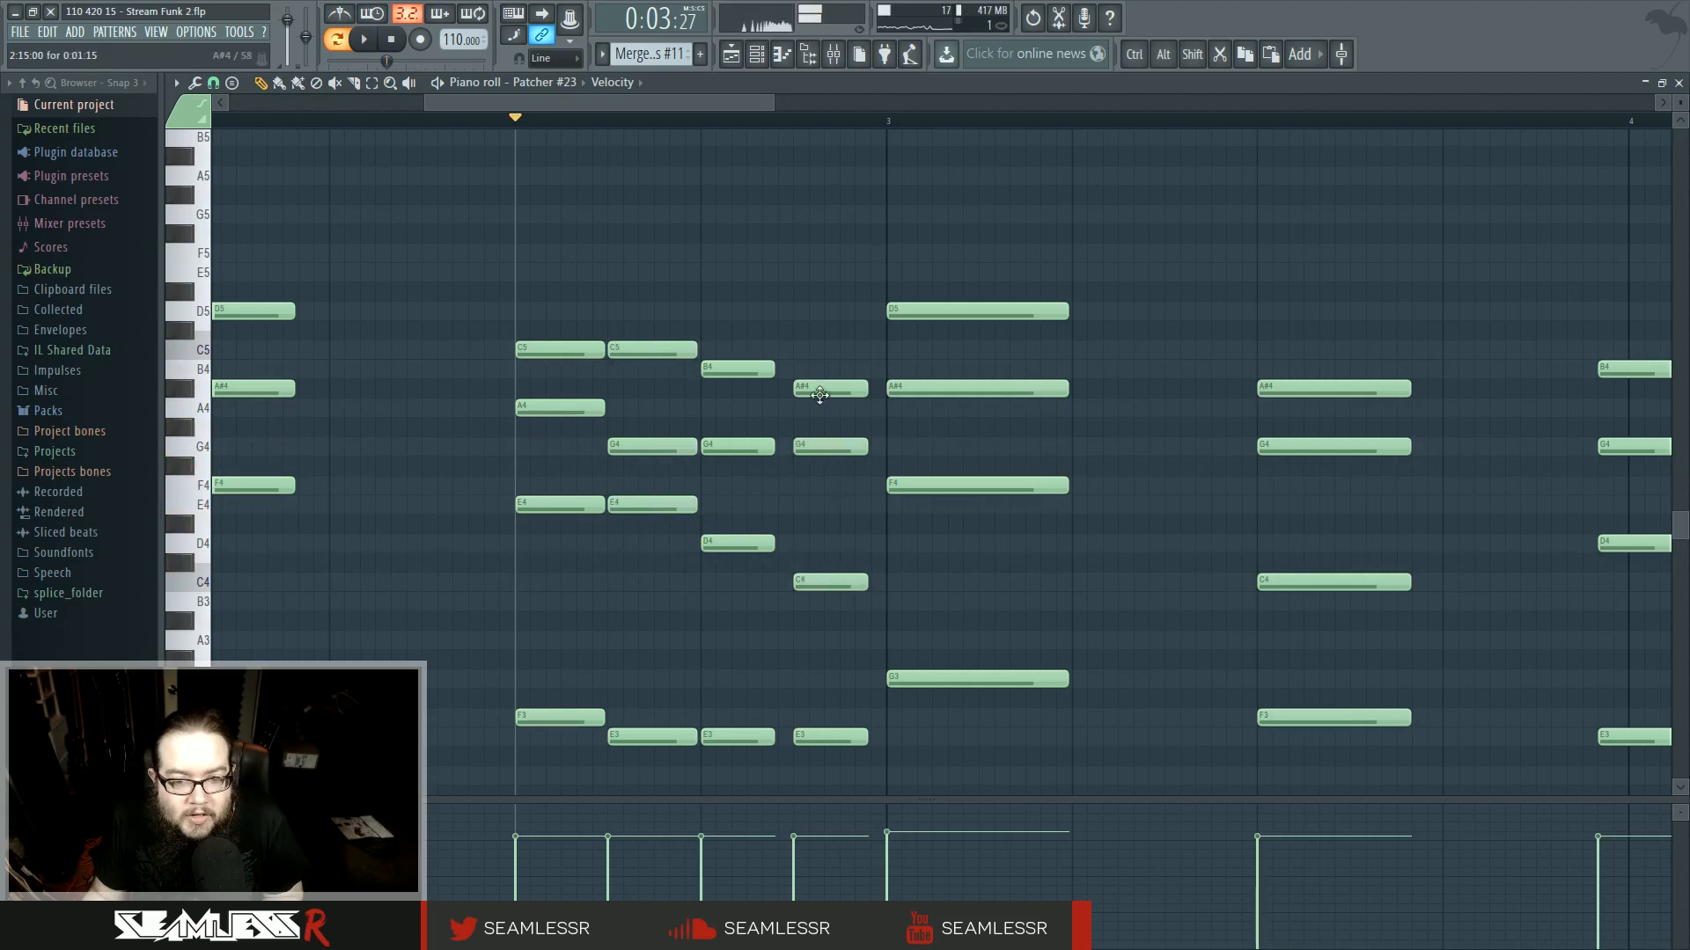
pyautogui.moveTo(817, 370); pyautogui.dragTo(817, 368)
pyautogui.press('space')
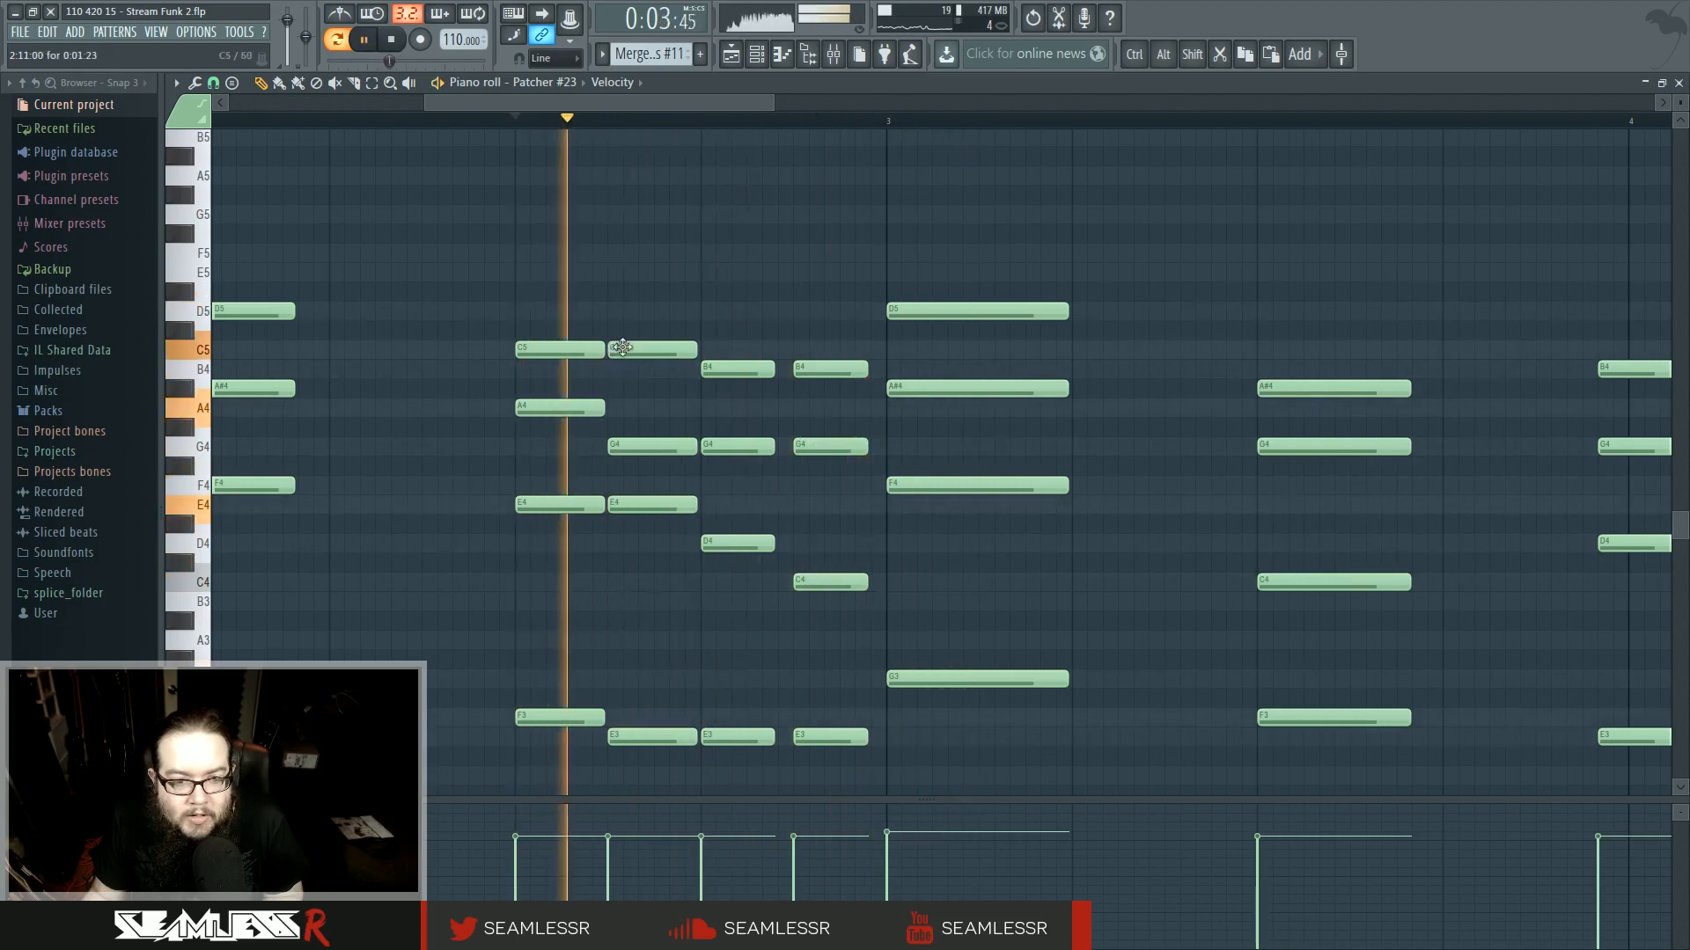
# - Lower one passing-chord note to D4, shorten all bar 2 chord notes, and return to the playlist
pyautogui.moveTo(648, 507); pyautogui.dragTo(646, 544)
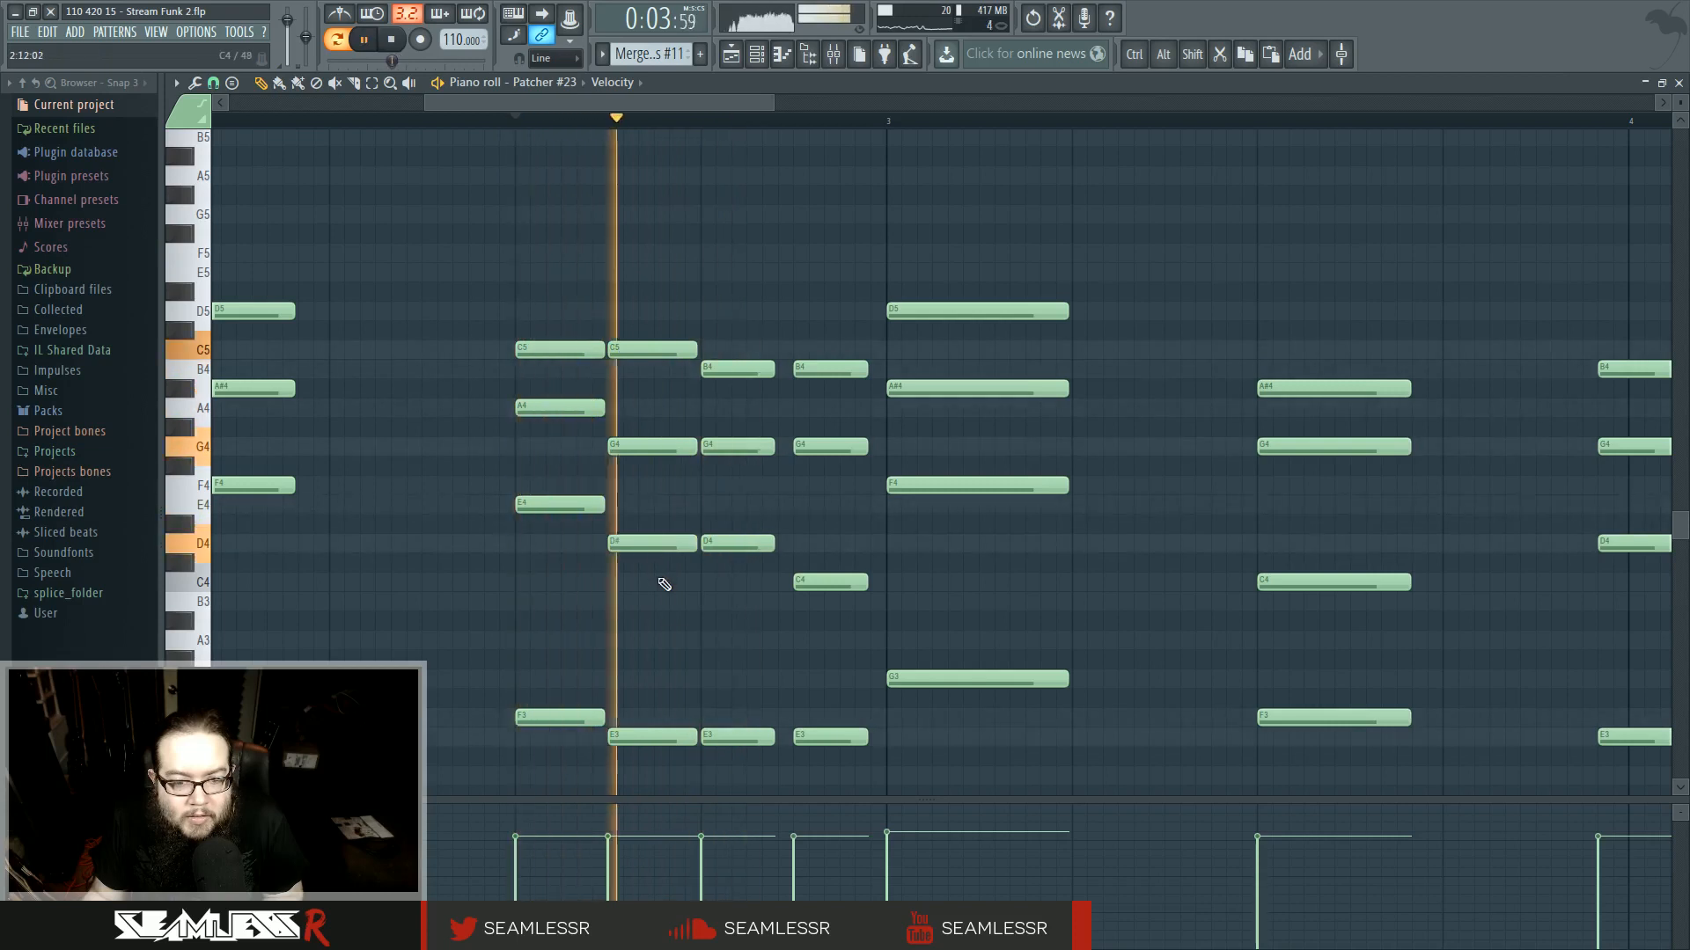
pyautogui.moveTo(543, 322); pyautogui.dragTo(834, 811)
pyautogui.moveTo(864, 702); pyautogui.dragTo(834, 702)
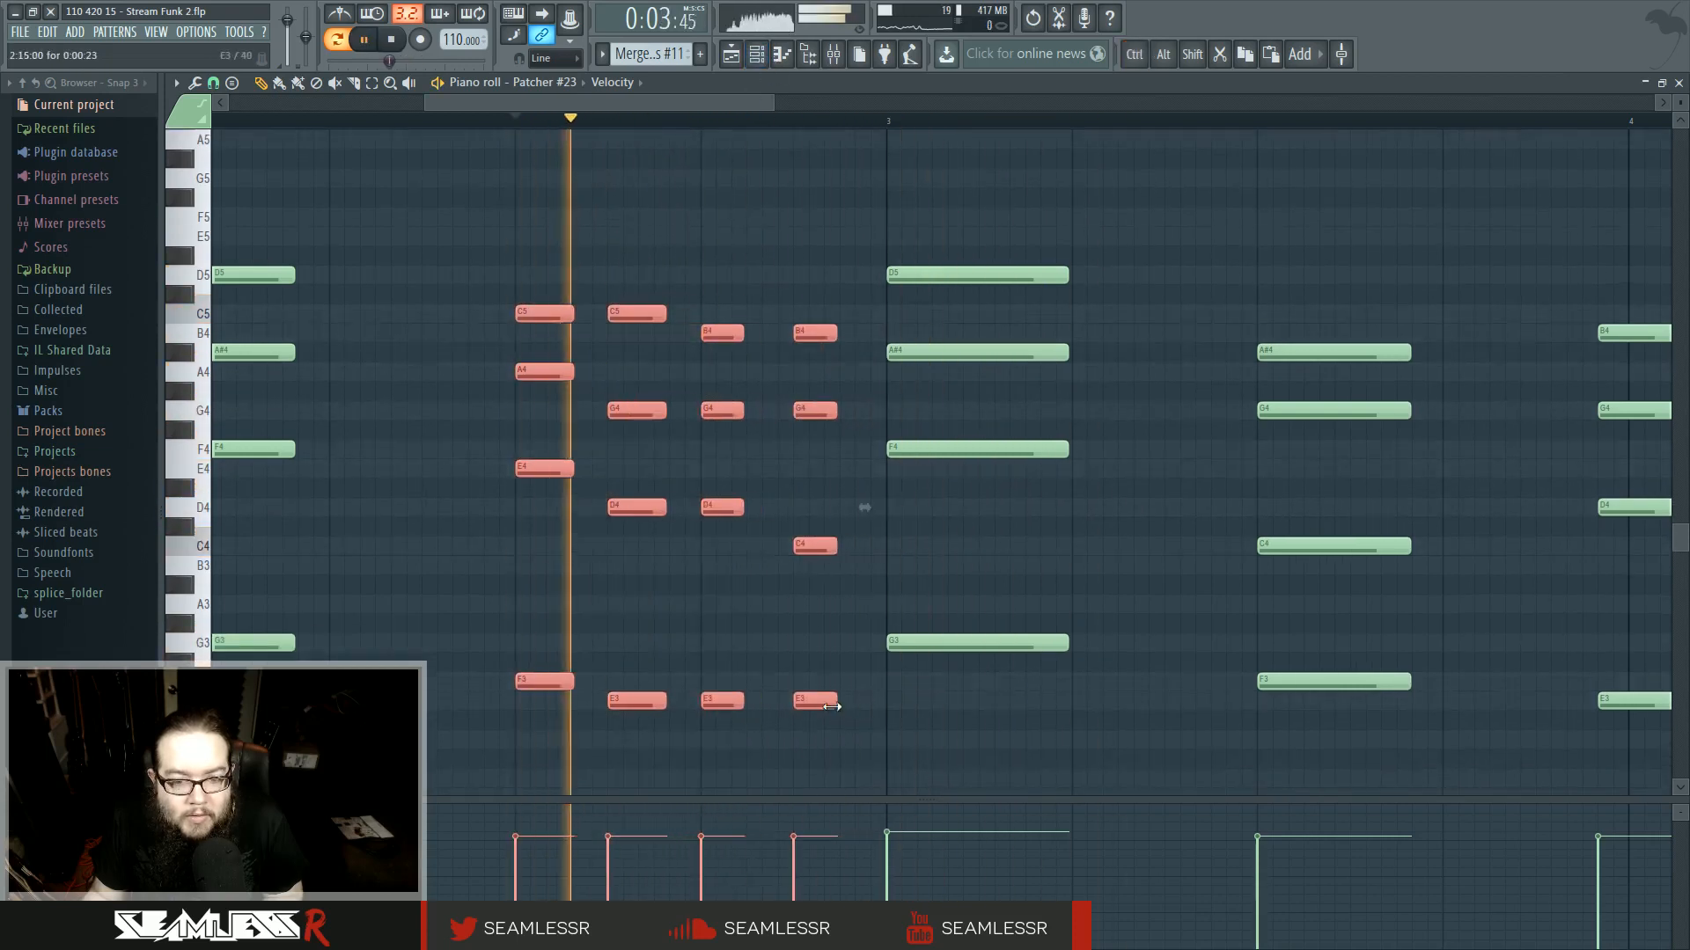
pyautogui.keyDown('ctrl'); pyautogui.click(750, 190); pyautogui.keyUp('ctrl')
pyautogui.click(731, 54)
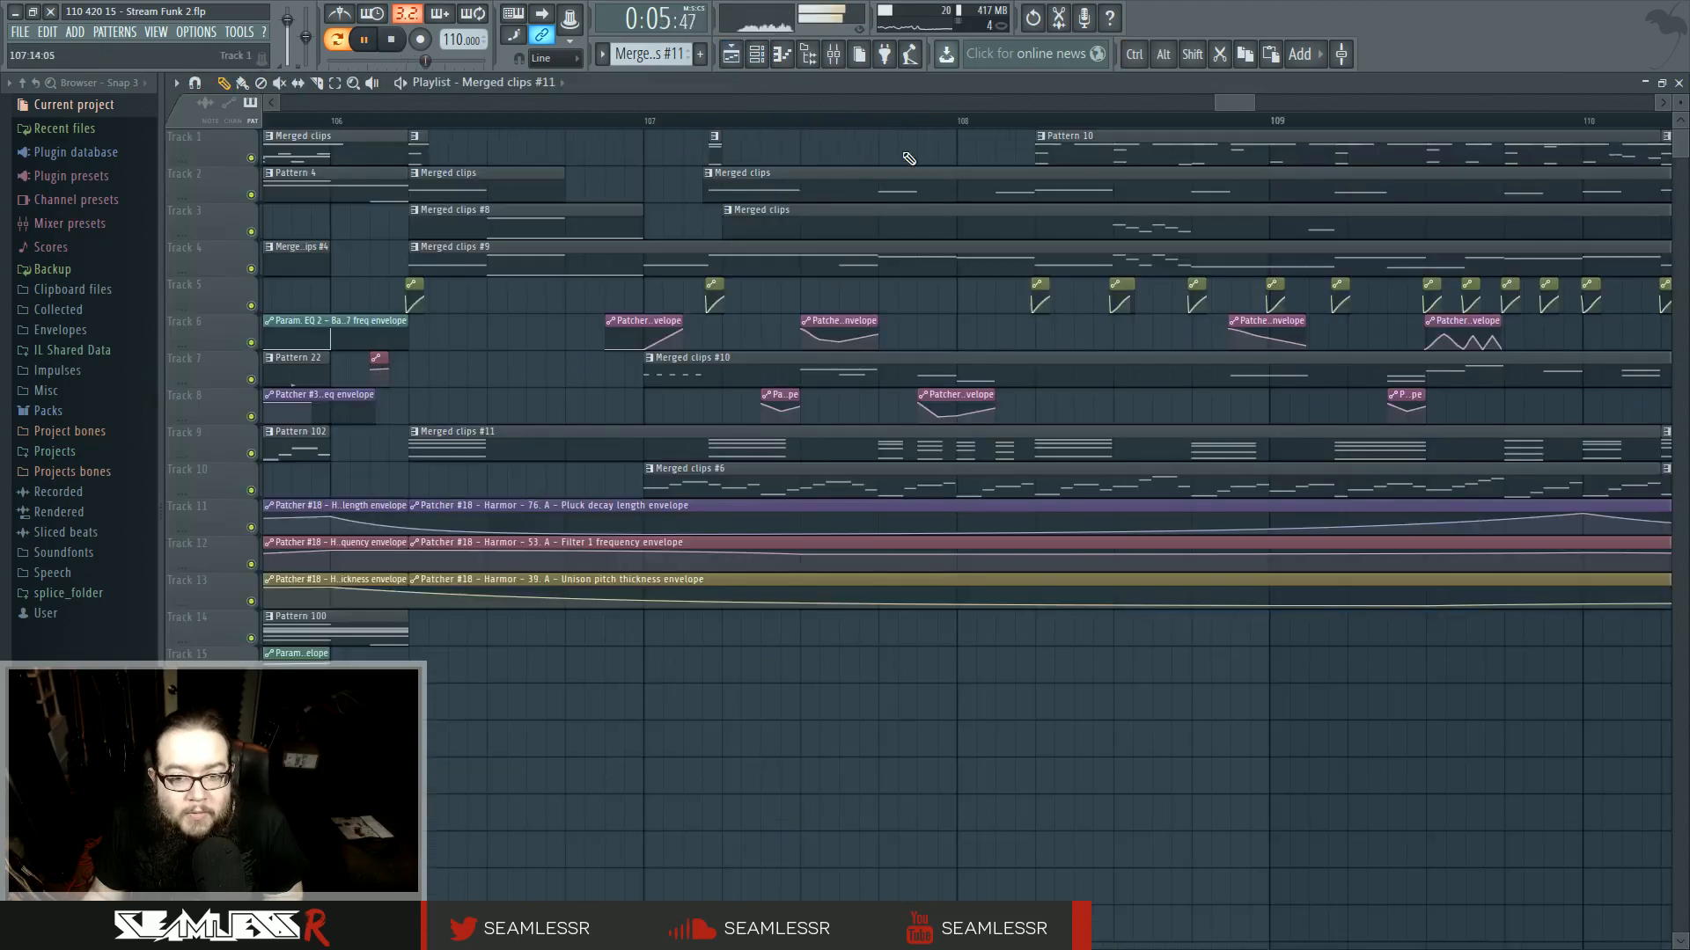
# - Delete the track 8 automation clip at bar 108
pyautogui.press('l')
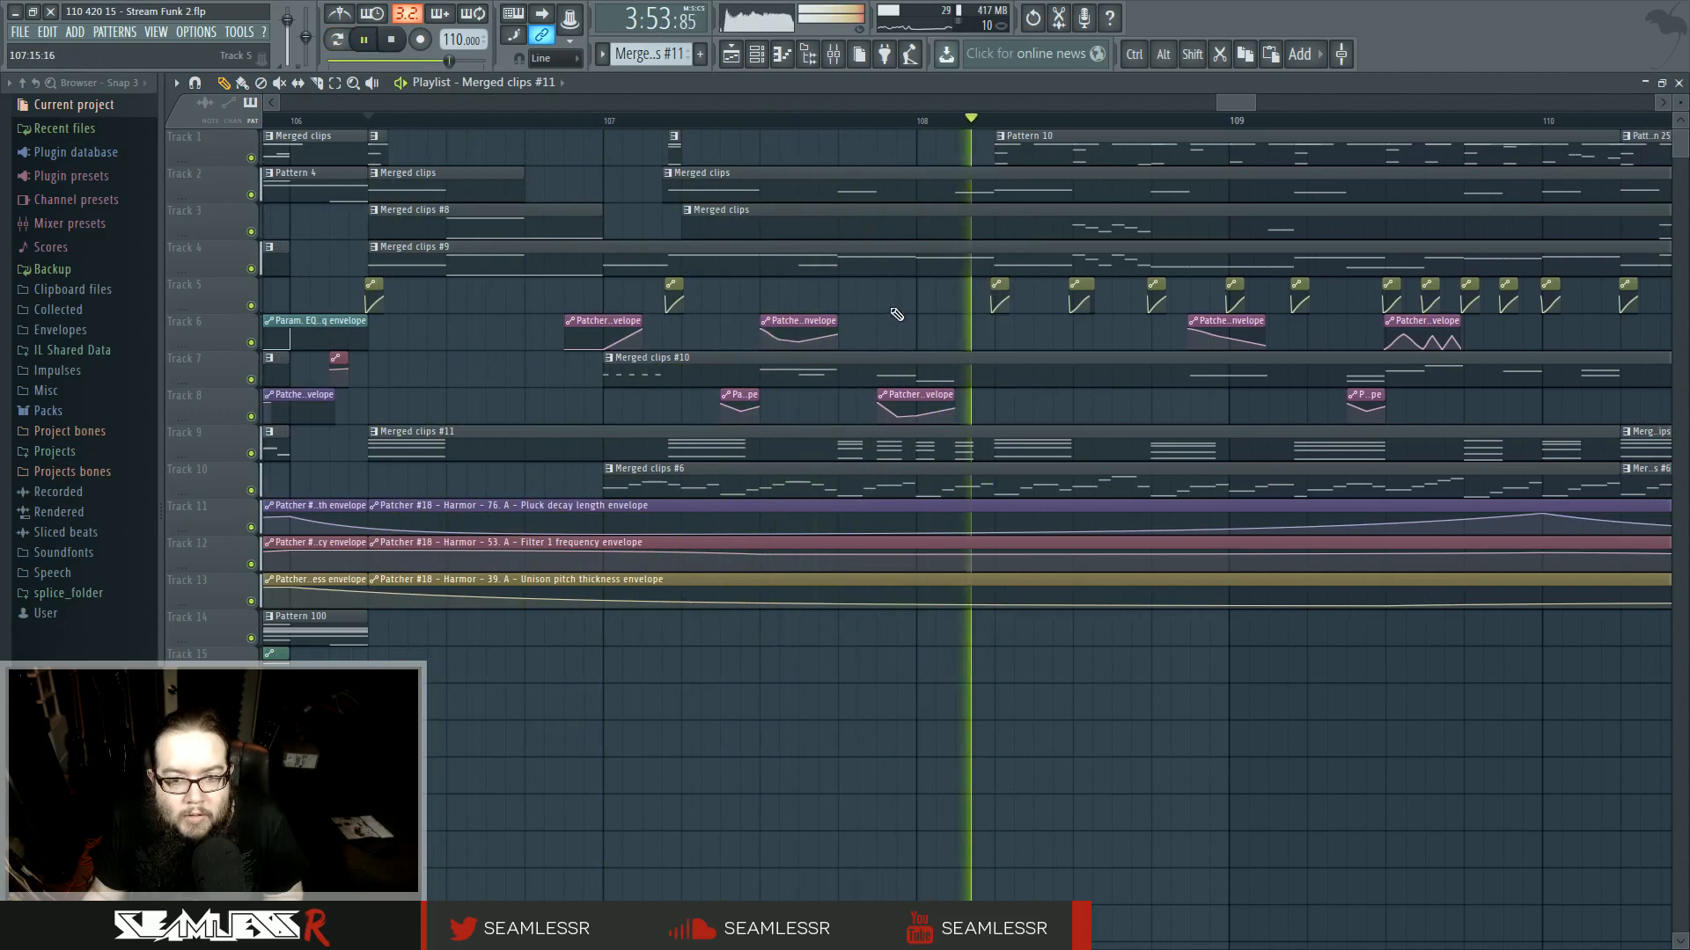
pyautogui.click(903, 396)
pyautogui.rightClick(903, 395)
# - Open the track 7 merged clip in the piano roll and delete the F2 and E1 notes just before bar 2
pyautogui.doubleClick(899, 374)
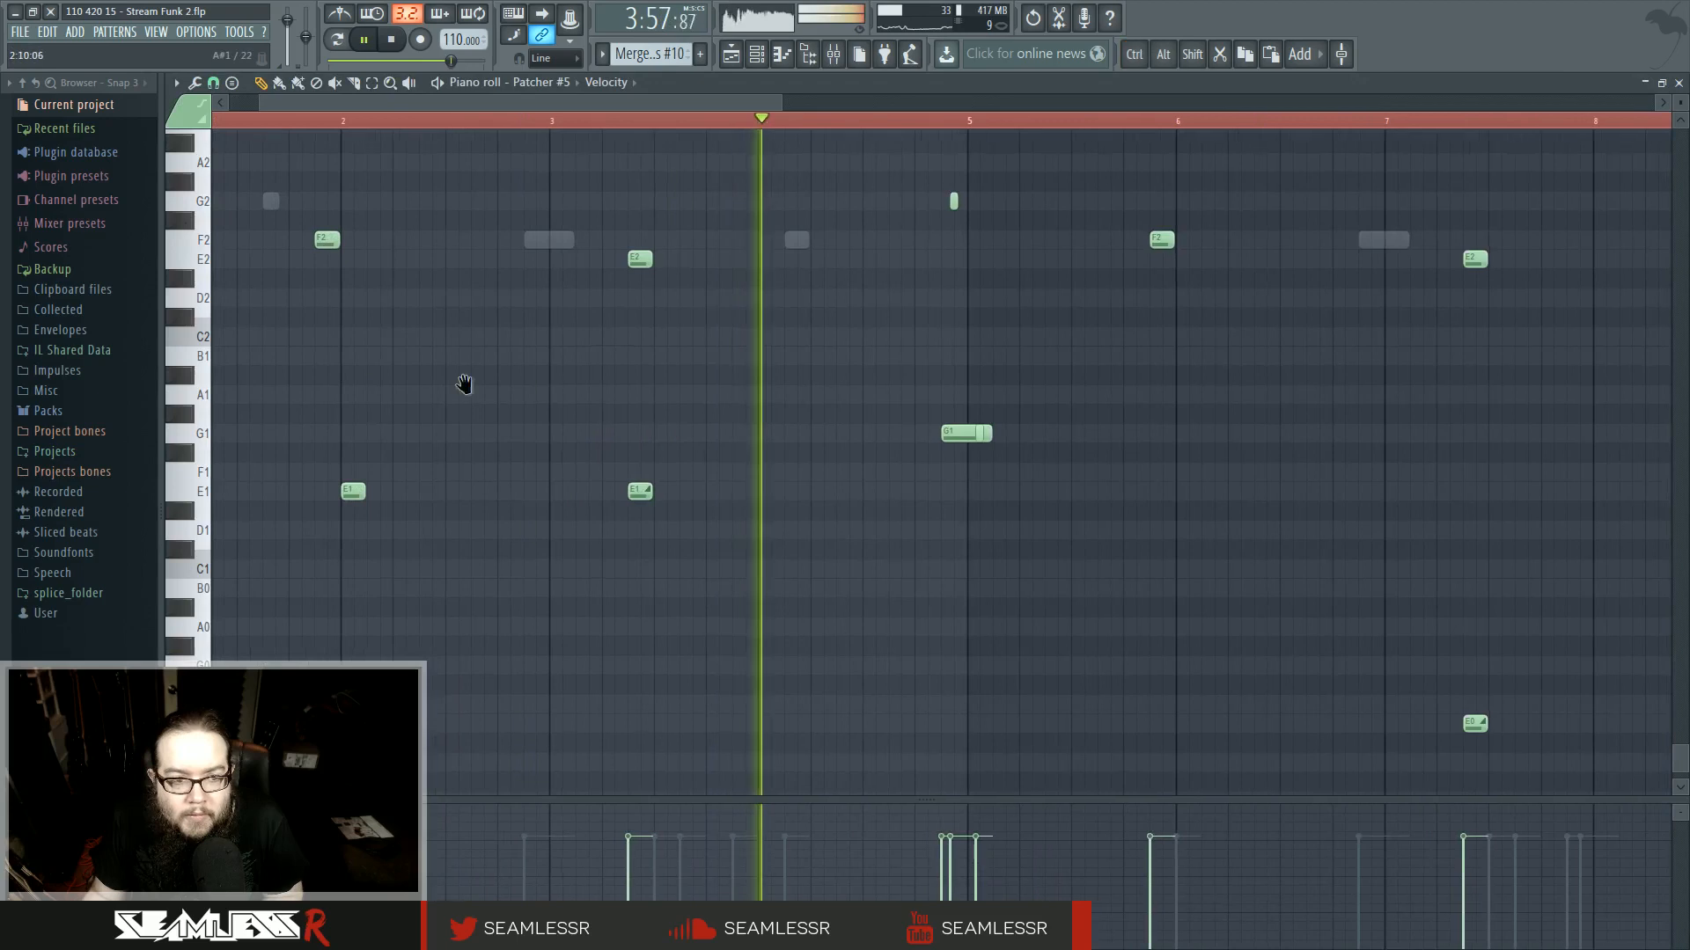
pyautogui.scroll(3, 362, 238)
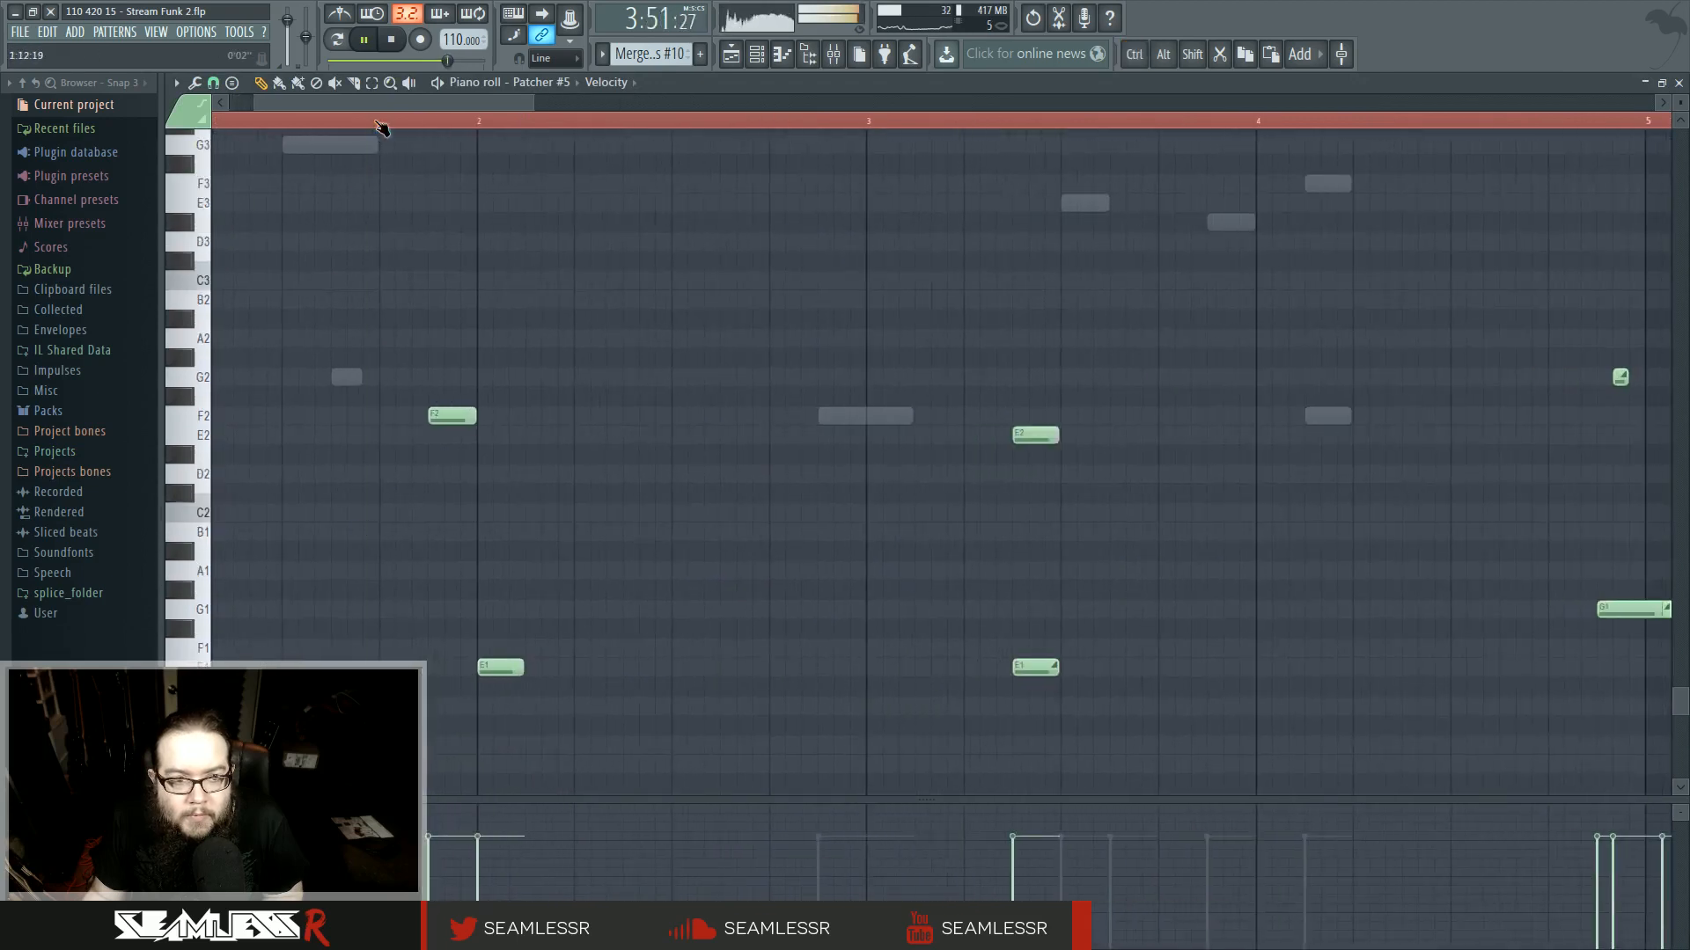
pyautogui.rightClick(452, 416)
pyautogui.rightClick(500, 667)
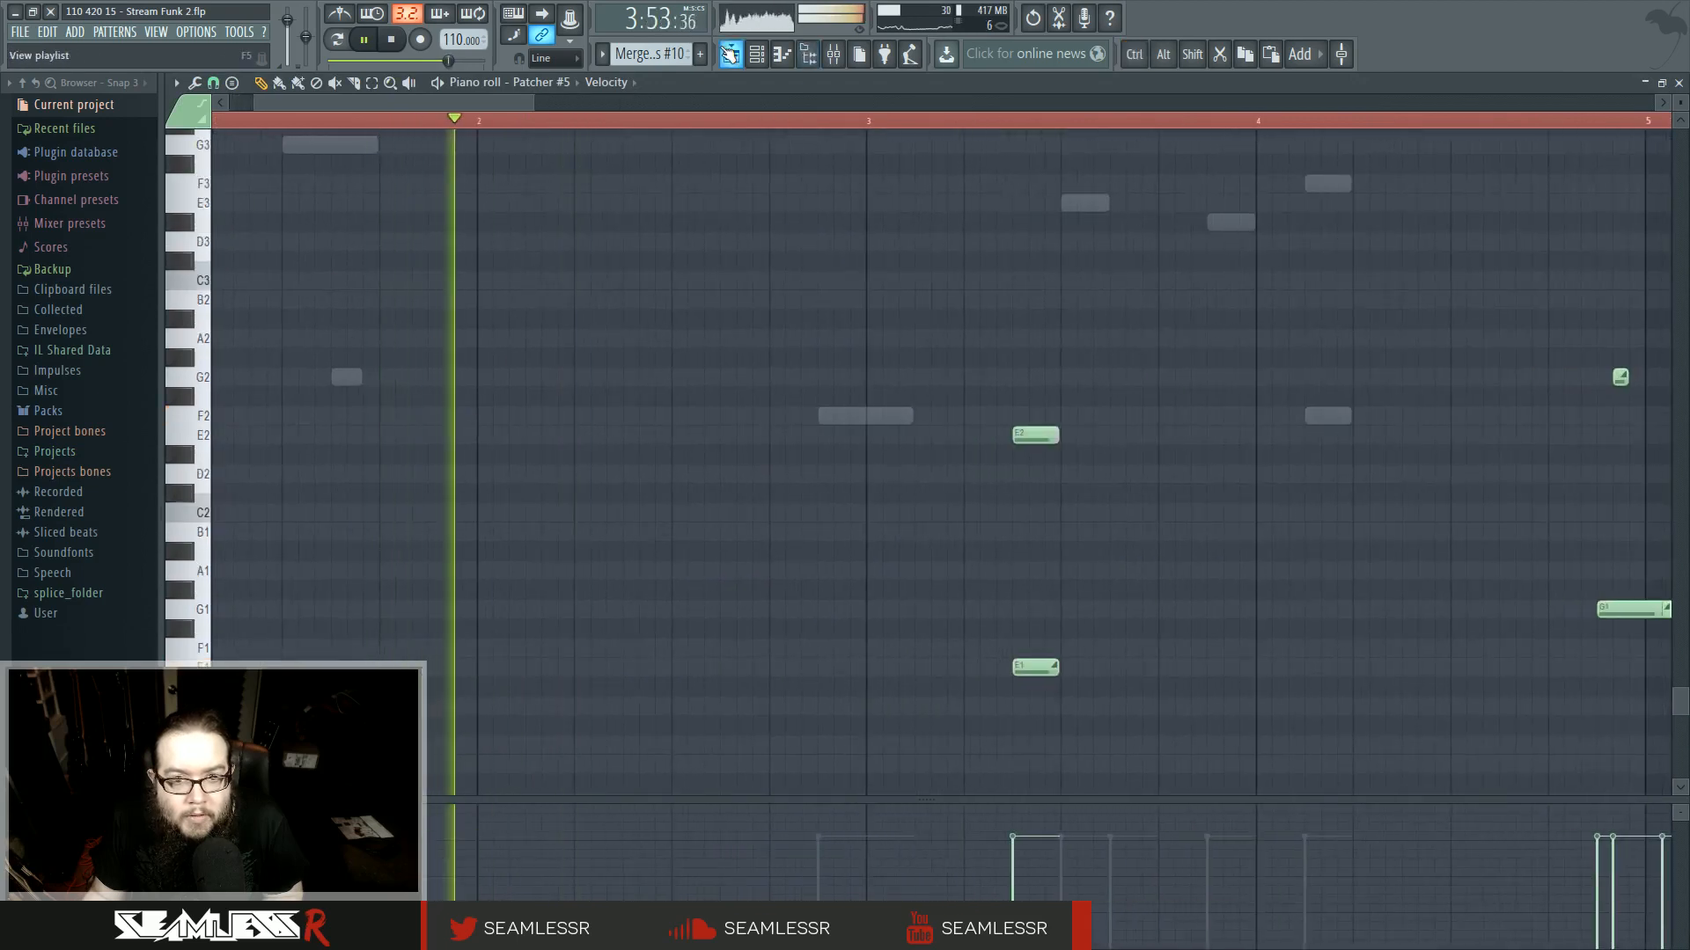
# - Return to the playlist and open the track 2 merged clip in the piano roll
pyautogui.click(729, 54)
pyautogui.rightClick(827, 145)
pyautogui.click(666, 120)
pyautogui.doubleClick(747, 172)
pyautogui.scroll(2, 269, 491)
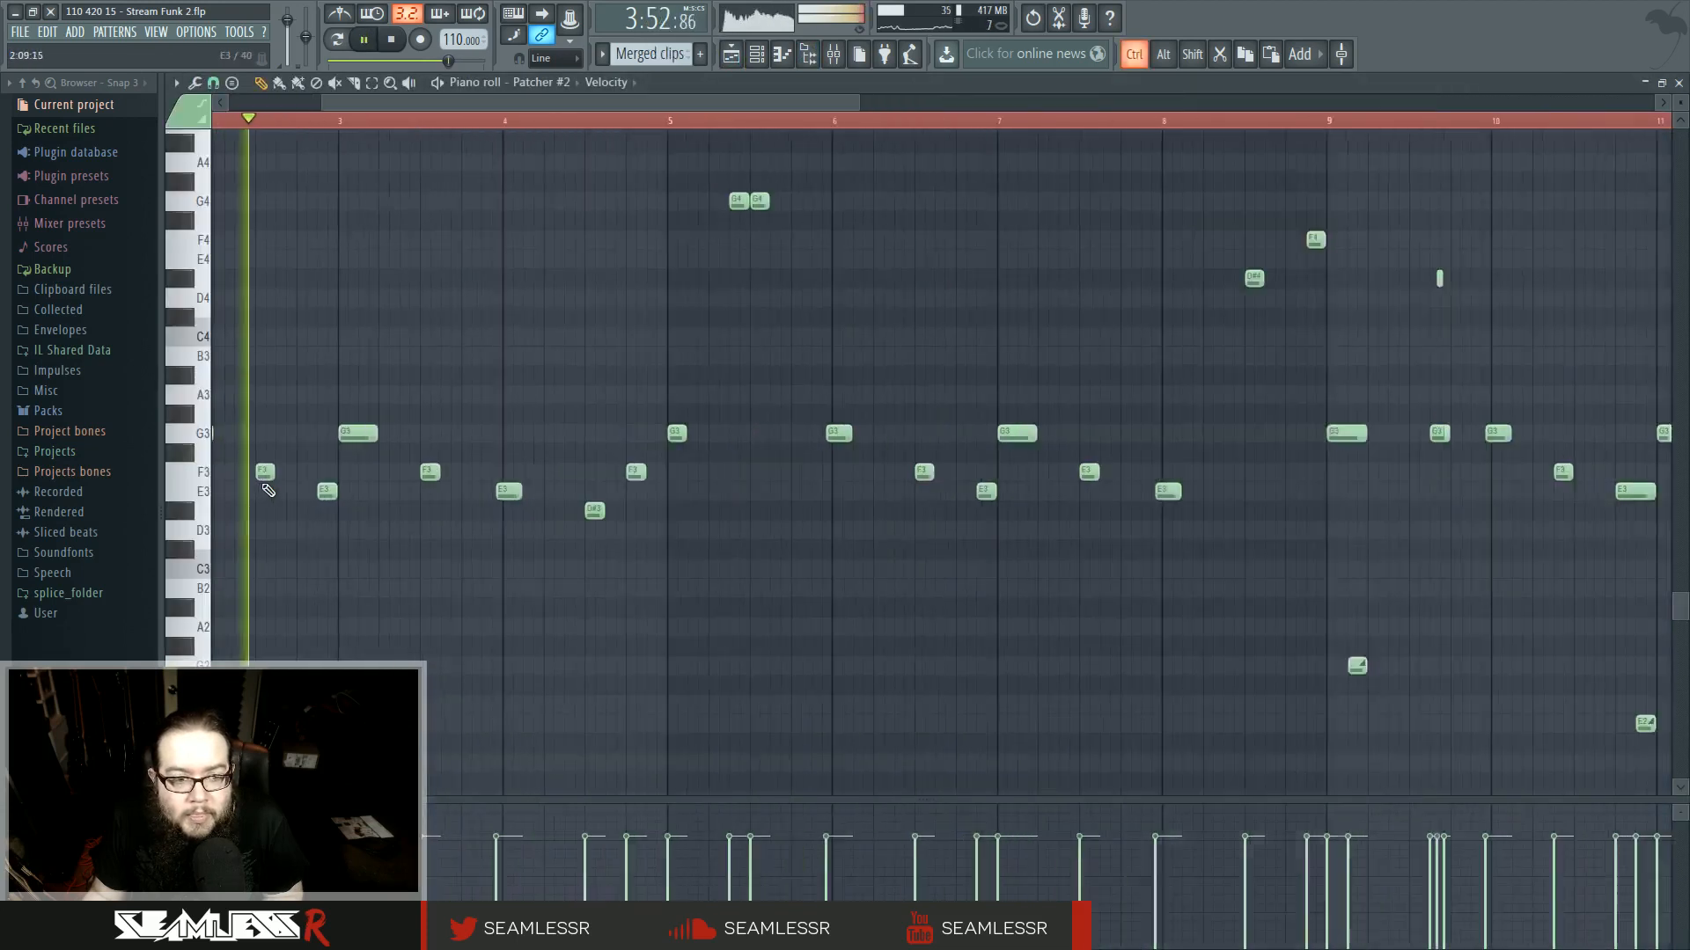
pyautogui.scroll(4, 268, 490)
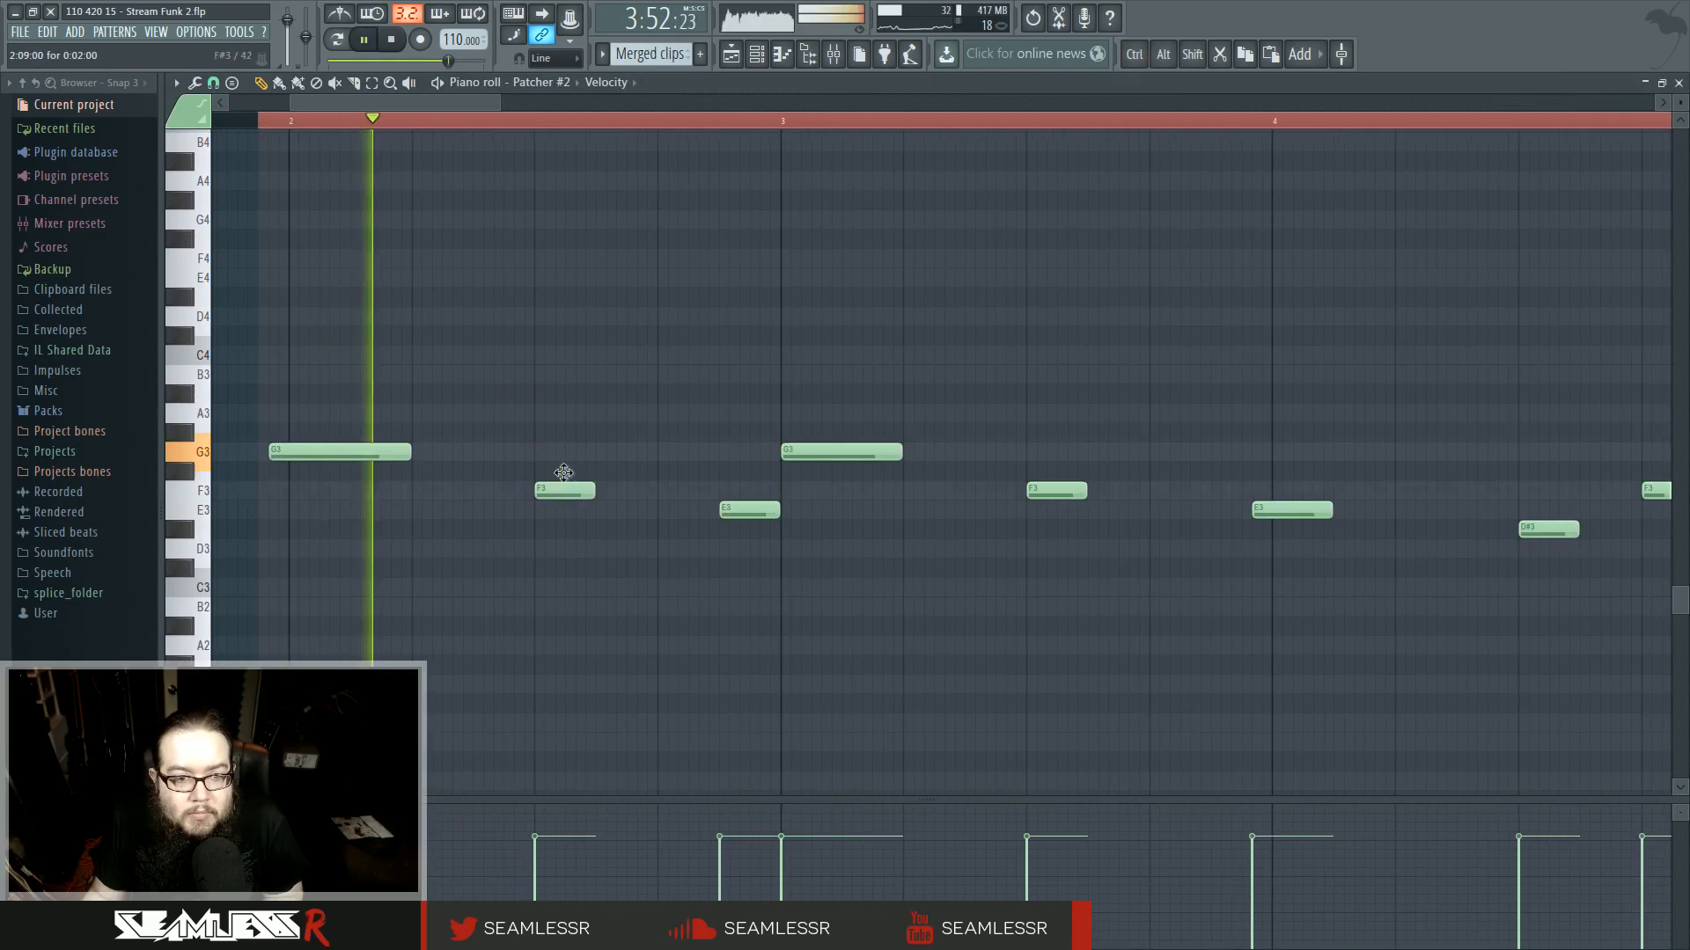
# - Move the F3 and E3 notes in bar 2 up to F4 and E4 and add new F3 and E3 notes
pyautogui.moveTo(563, 473); pyautogui.dragTo(570, 264)
pyautogui.click(606, 491)
pyautogui.moveTo(737, 510); pyautogui.dragTo(677, 272)
pyautogui.click(716, 510)
pyautogui.moveTo(734, 512); pyautogui.dragTo(747, 513)
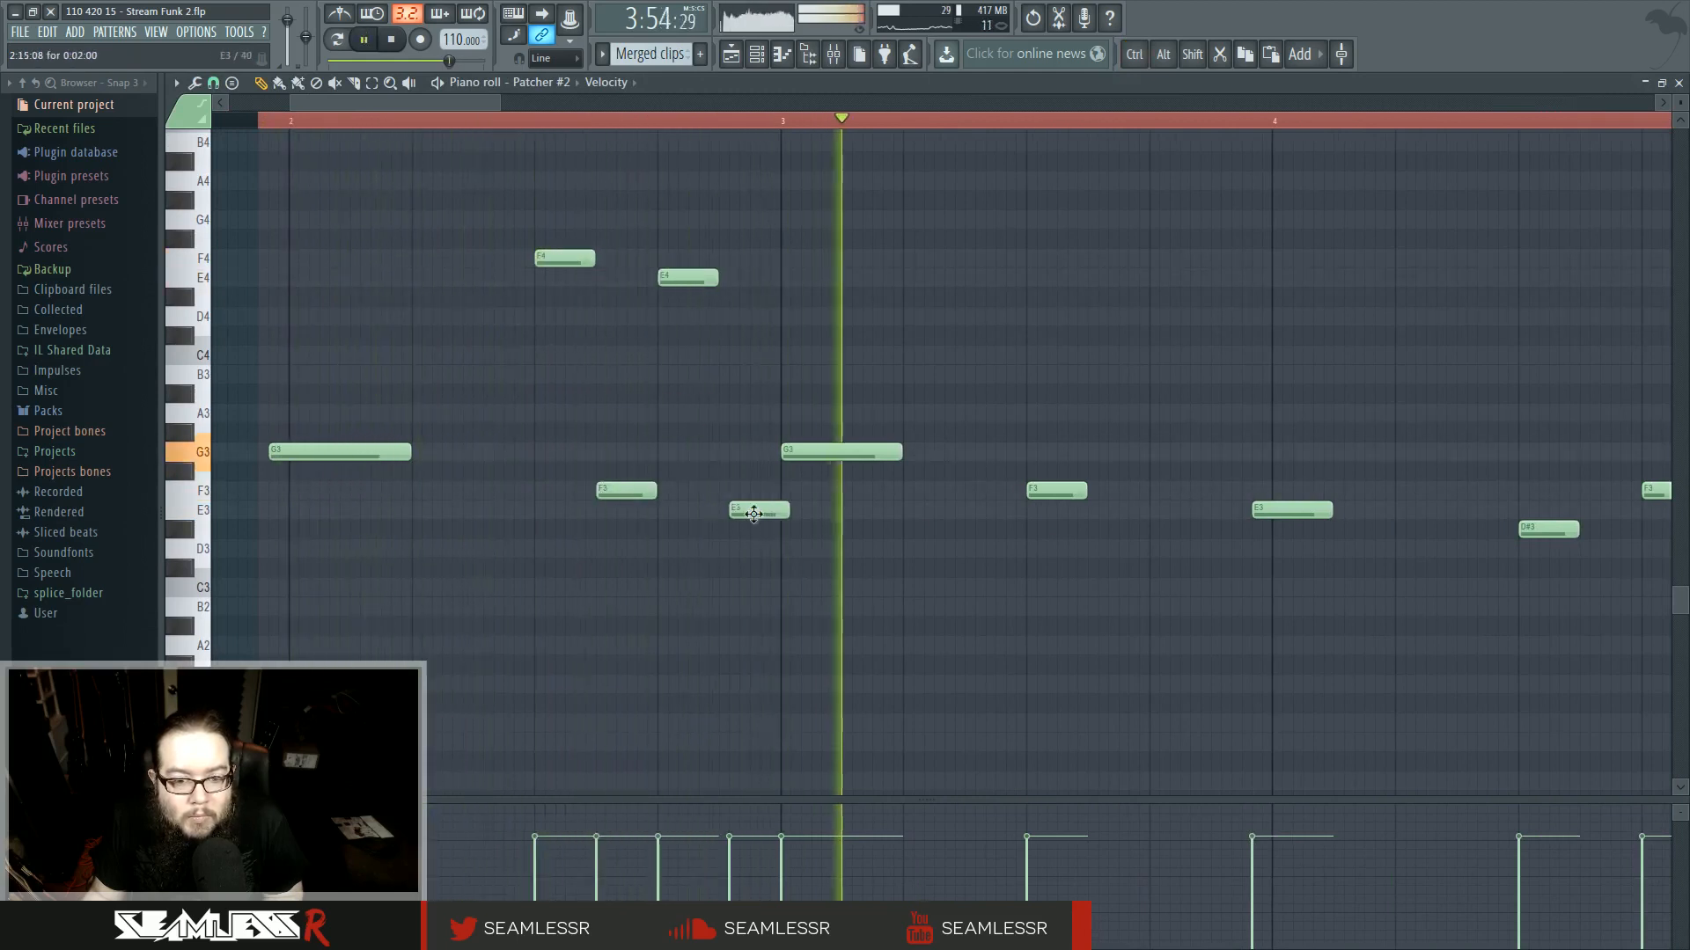
# - Shorten the E4 note, return to the playlist and play back the section
pyautogui.moveTo(785, 575)
pyautogui.keyDown('ctrl'); pyautogui.mouseDown()
pyautogui.moveTo(535, 232)
pyautogui.moveTo(745, 566)
pyautogui.moveTo(546, 242)
pyautogui.mouseUp(); pyautogui.keyUp('ctrl')
pyautogui.moveTo(715, 278); pyautogui.dragTo(695, 281)
pyautogui.click(713, 369)
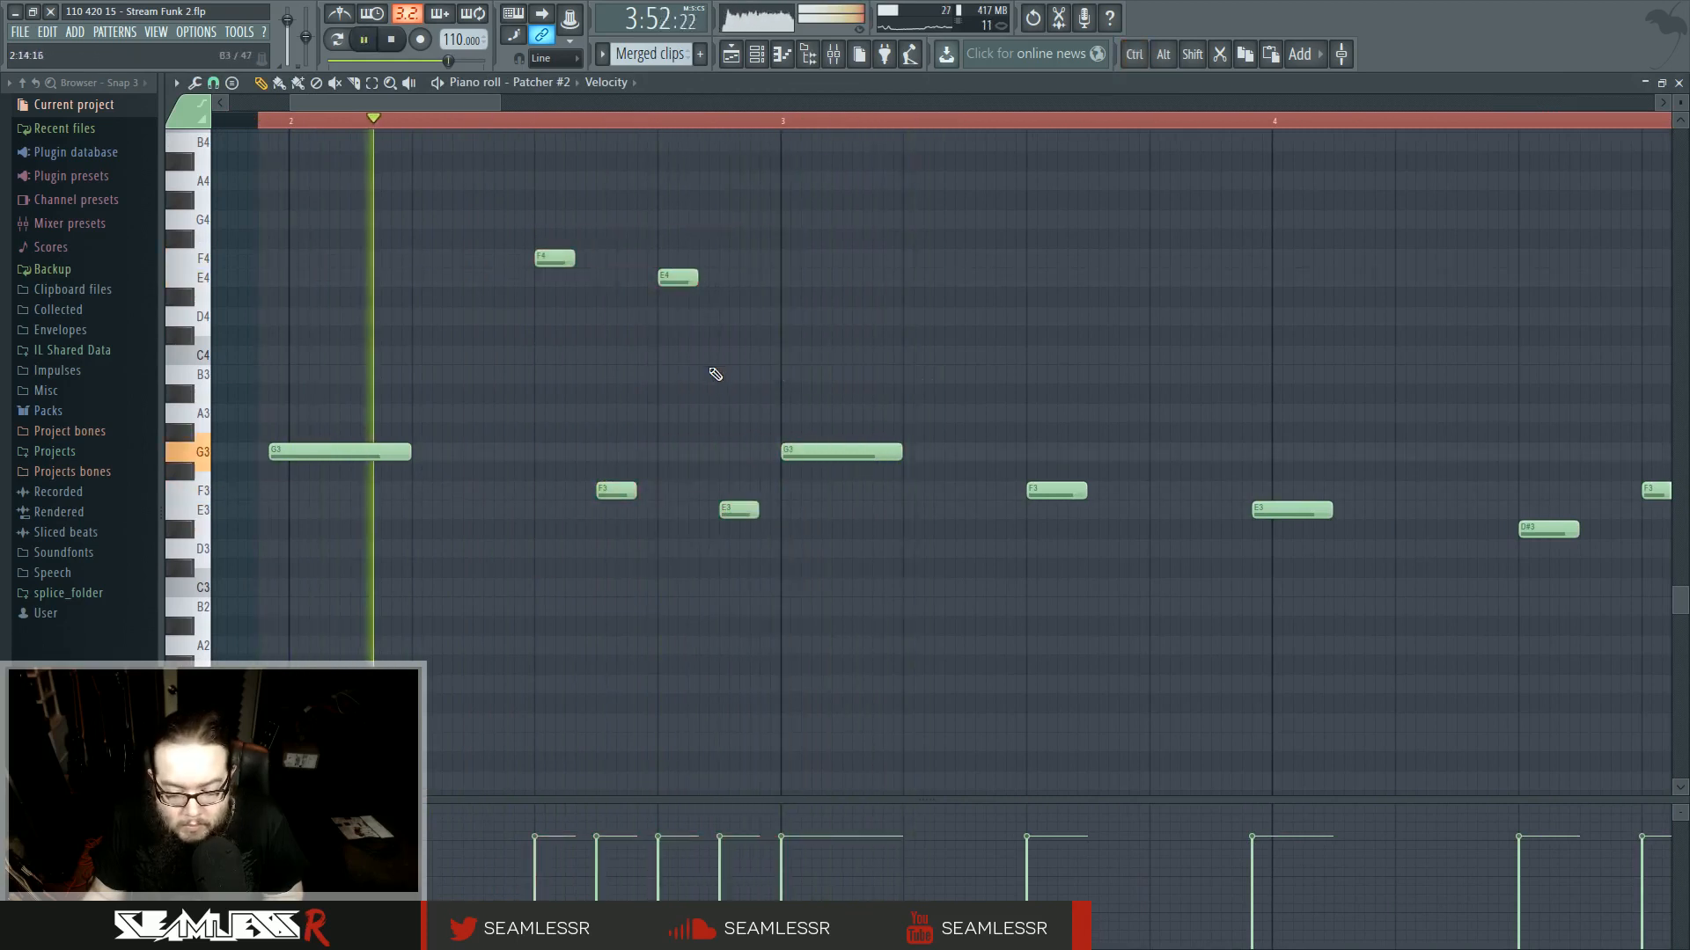
pyautogui.scroll(2, 678, 446)
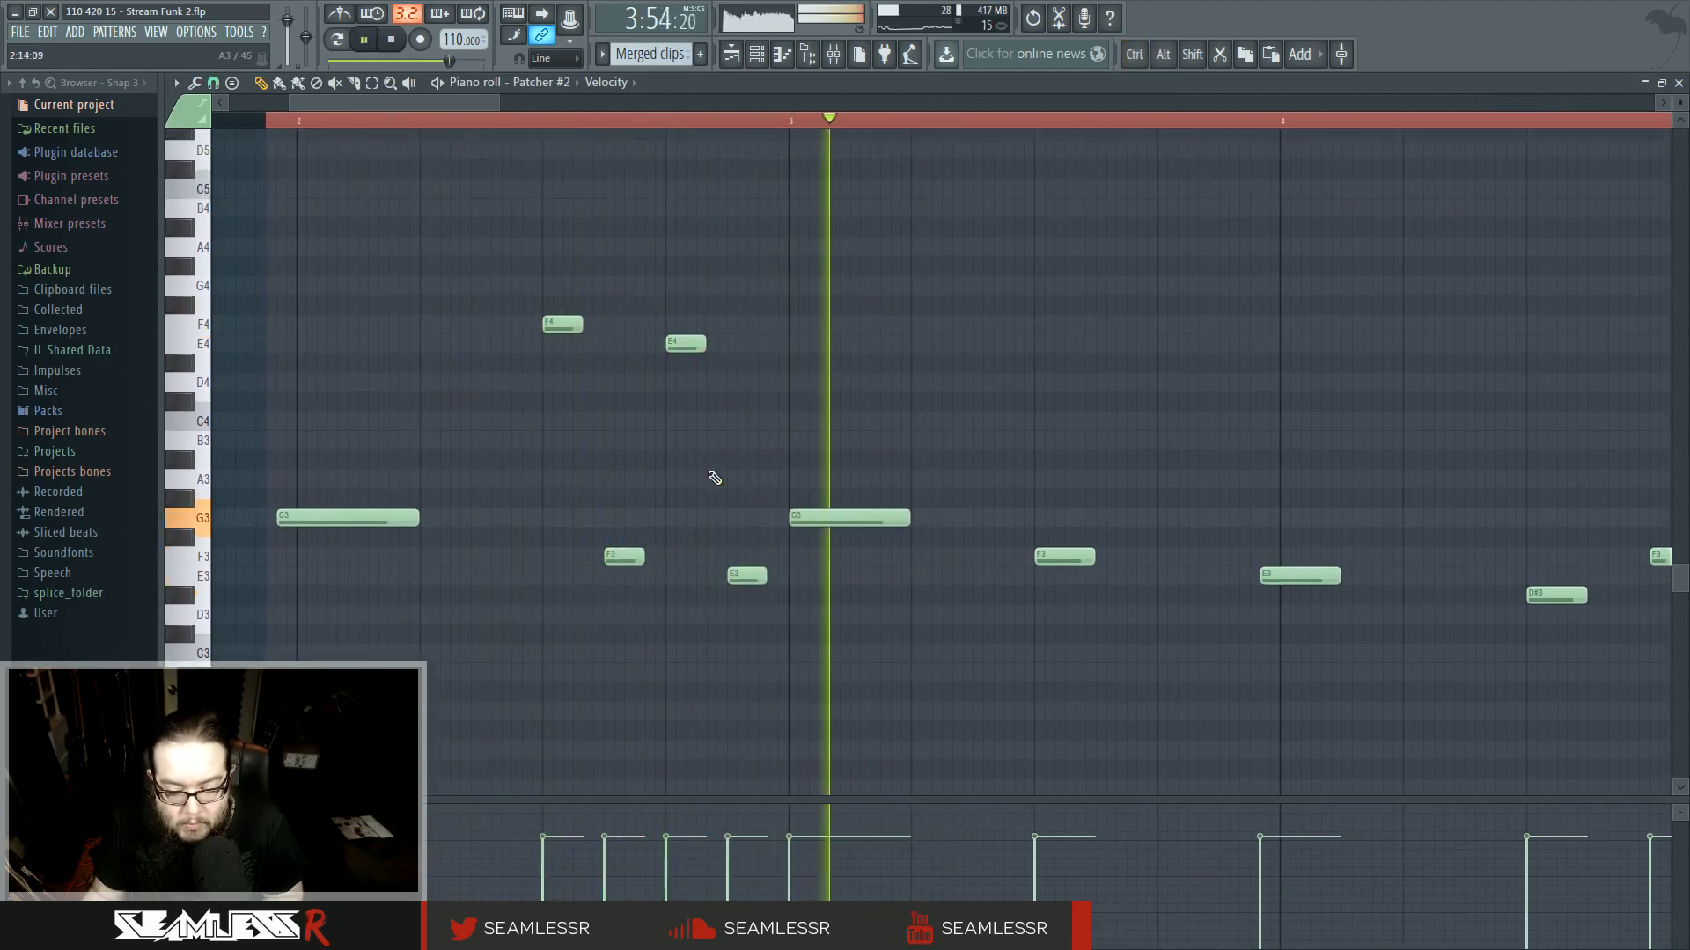
pyautogui.moveTo(712, 475); pyautogui.dragTo(837, 530)
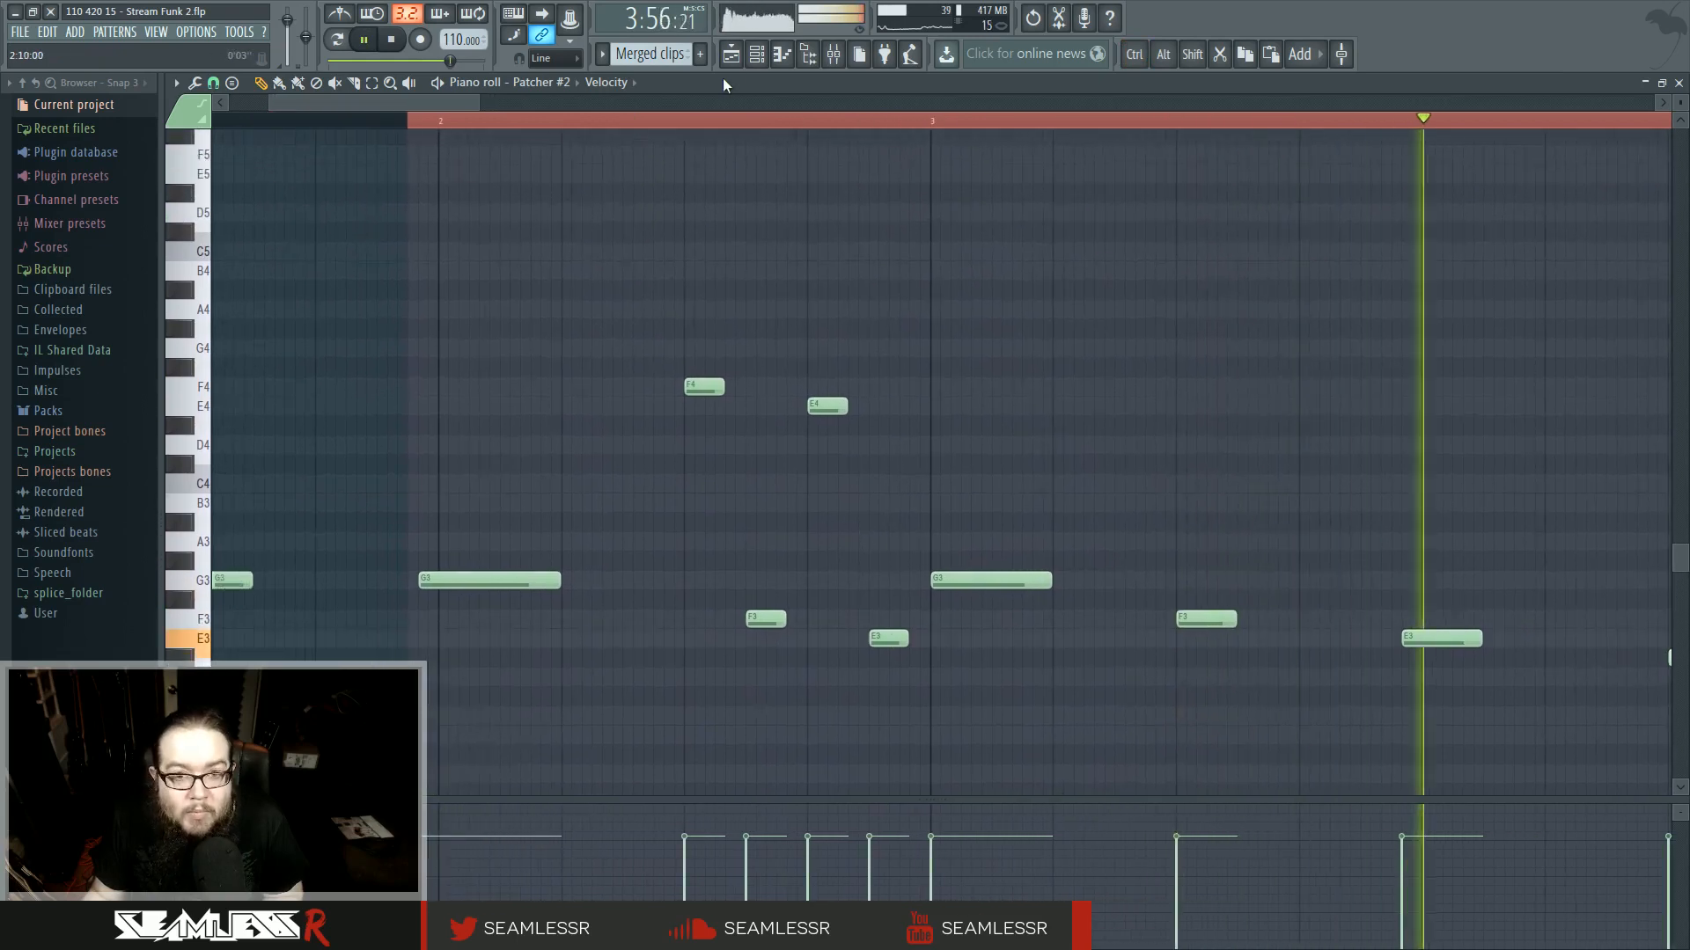
pyautogui.press('F5')
pyautogui.press('space')
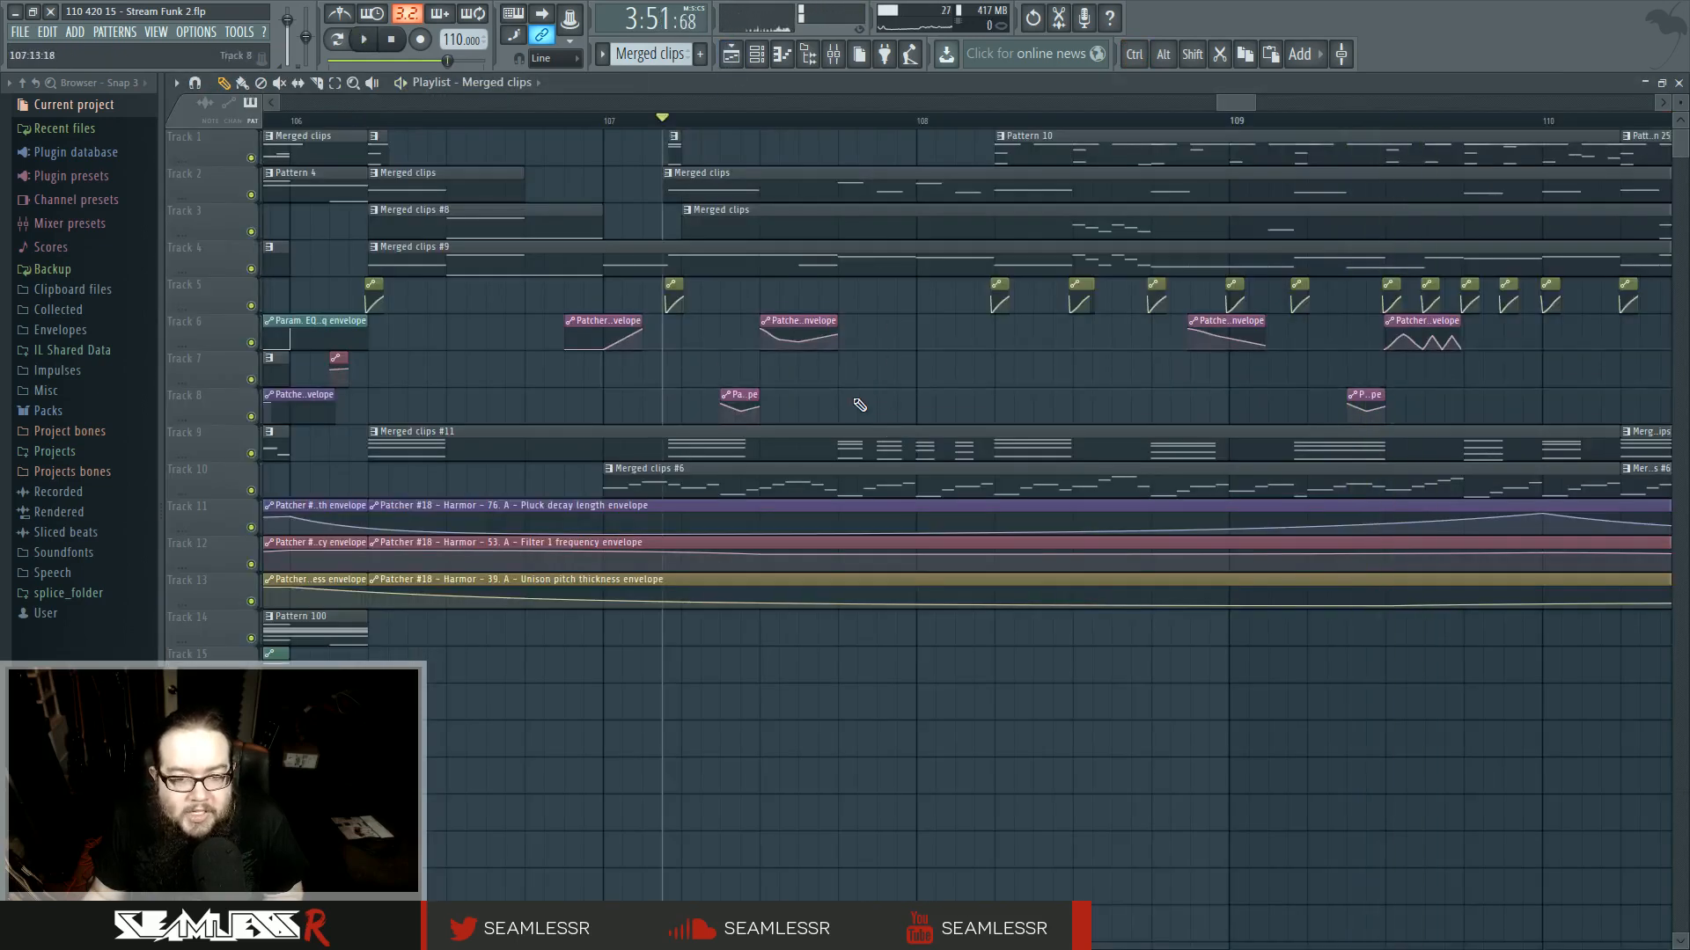
# - Play back the ending around bars 107–108 in the playlist
pyautogui.scroll(-3, 872, 400)
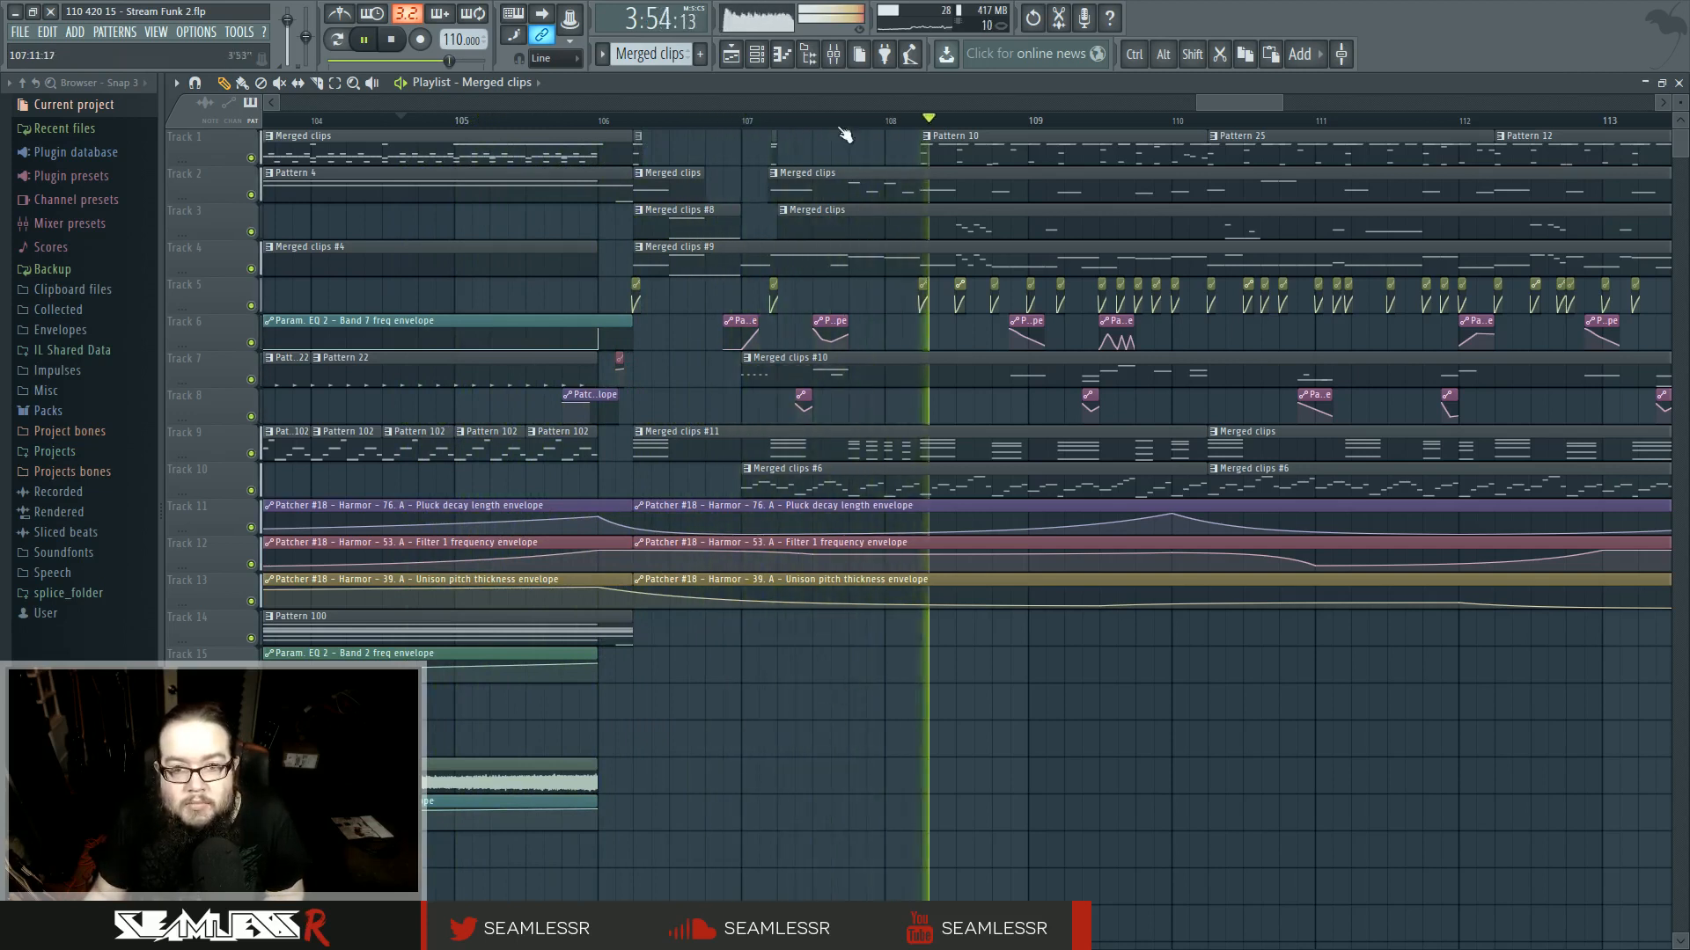
pyautogui.scroll(3, 860, 185)
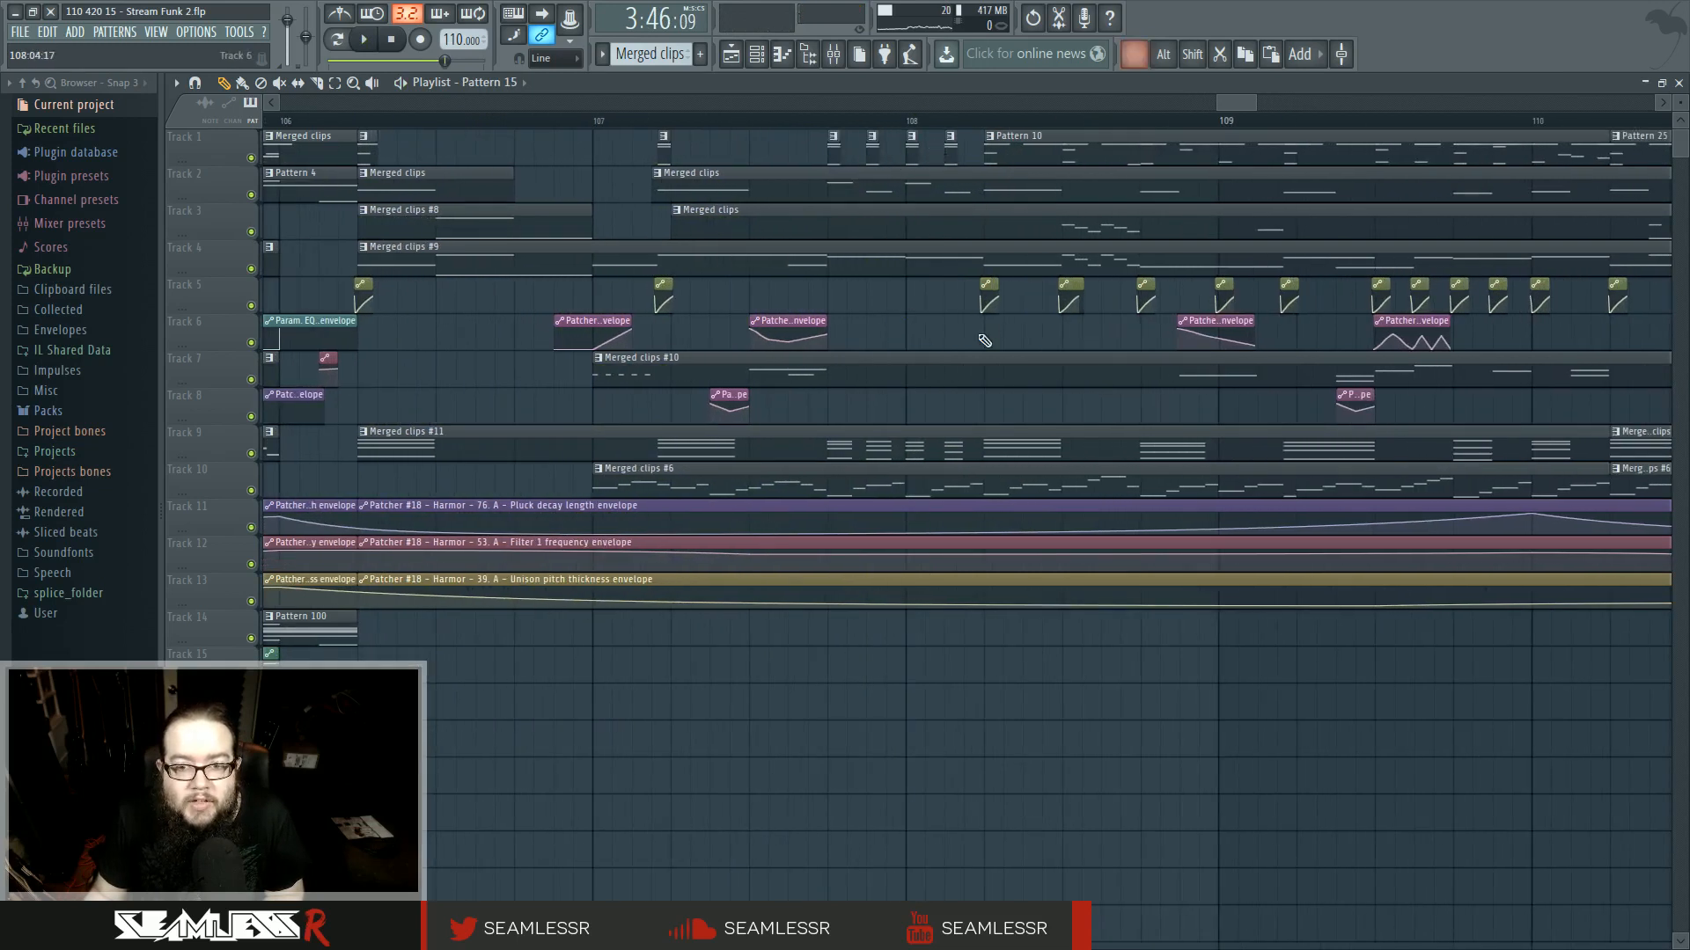
pyautogui.scroll(3, 984, 341)
pyautogui.scroll(3, 651, 295)
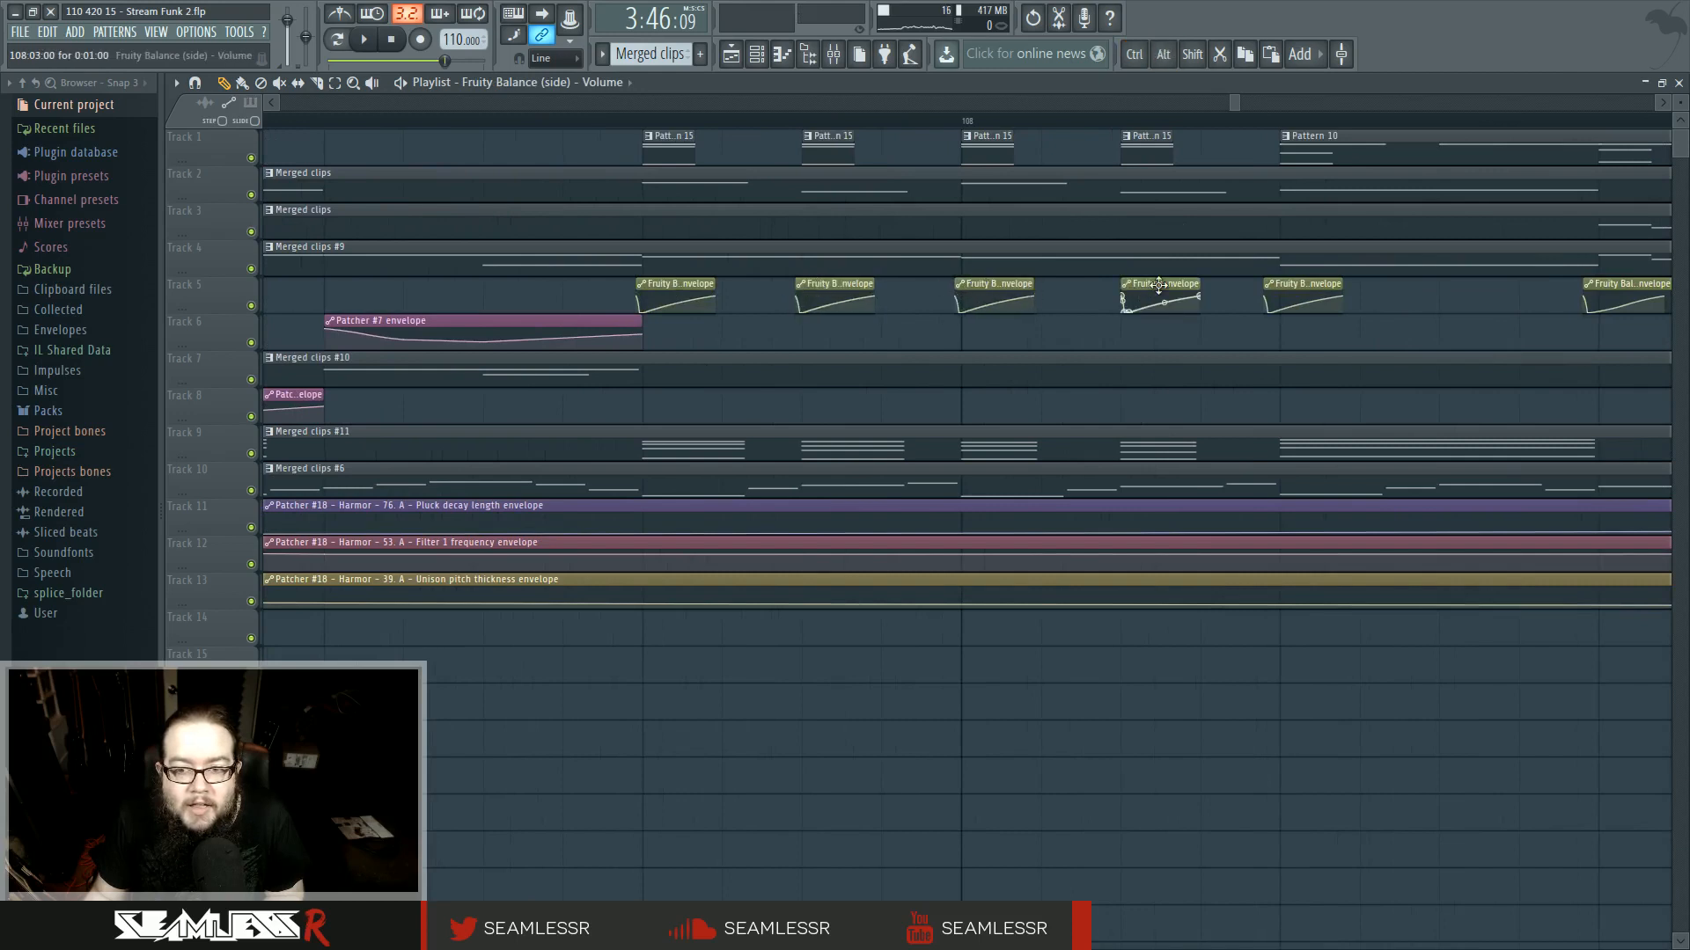
pyautogui.press('space')
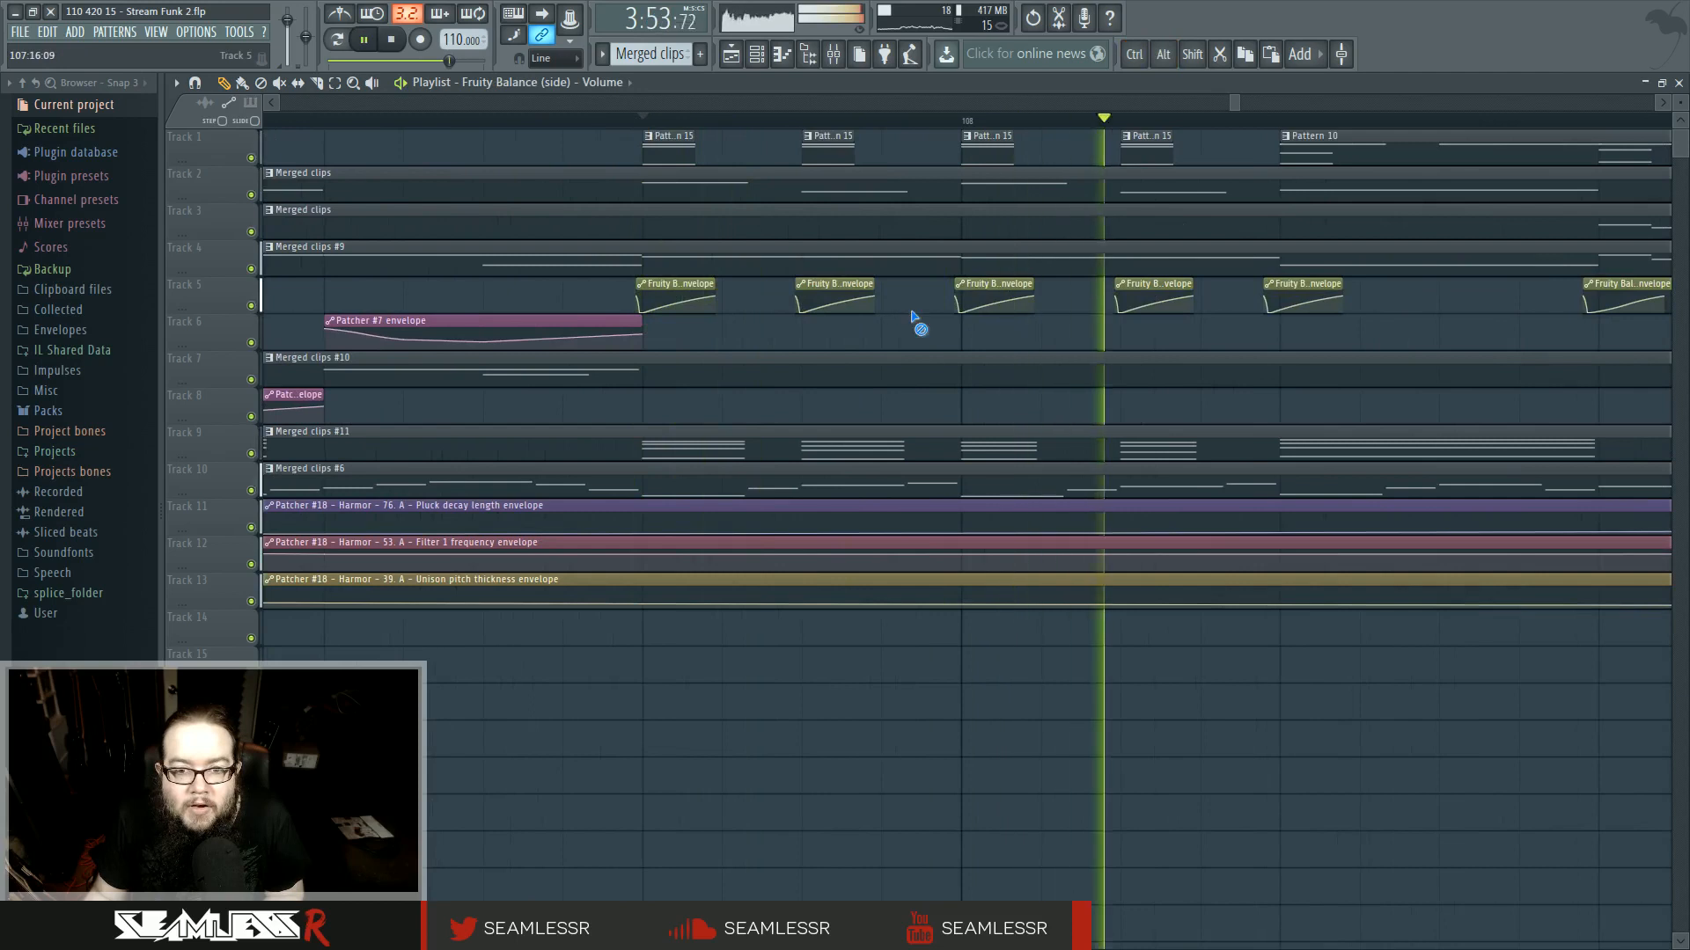
# - Reopen the track 9 merged clip in the piano roll and review the bar 2 chords during playback
pyautogui.scroll(-3, 915, 328)
pyautogui.scroll(-1, 917, 330)
pyautogui.press('space')
pyautogui.doubleClick(869, 441)
pyautogui.scroll(5, 363, 528)
pyautogui.moveTo(428, 233); pyautogui.dragTo(424, 193)
pyautogui.click(945, 301)
pyautogui.rightClick(944, 301)
pyautogui.moveTo(747, 293); pyautogui.dragTo(449, 231)
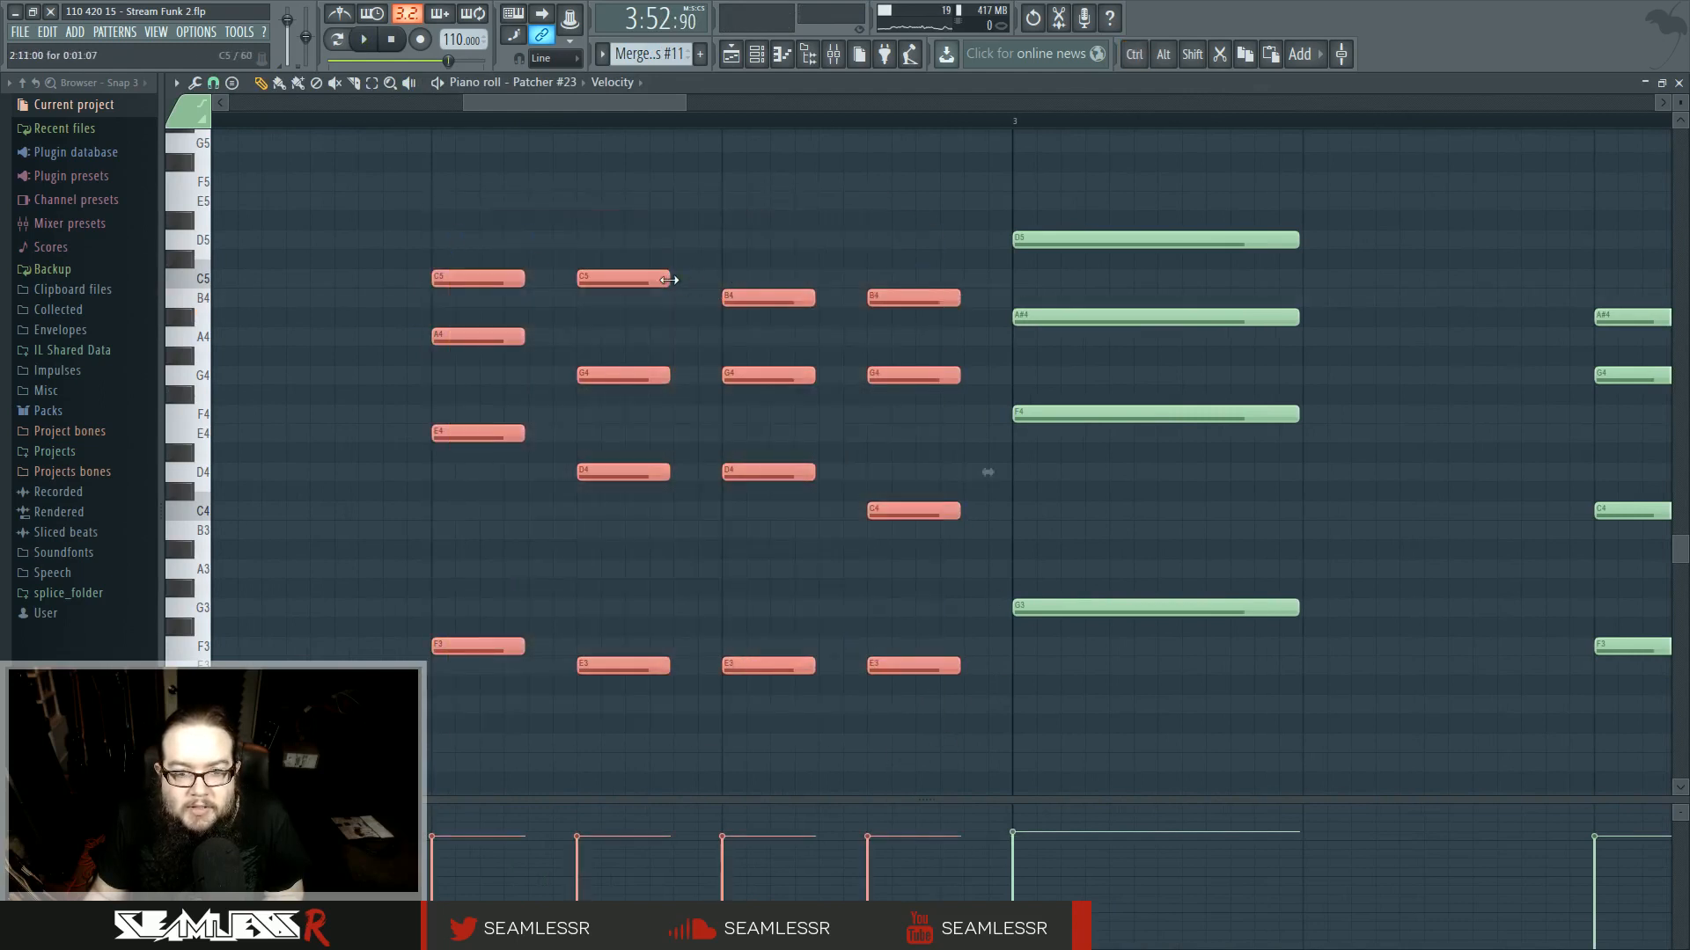
pyautogui.rightClick(746, 235)
pyautogui.press('space')
pyautogui.click(731, 55)
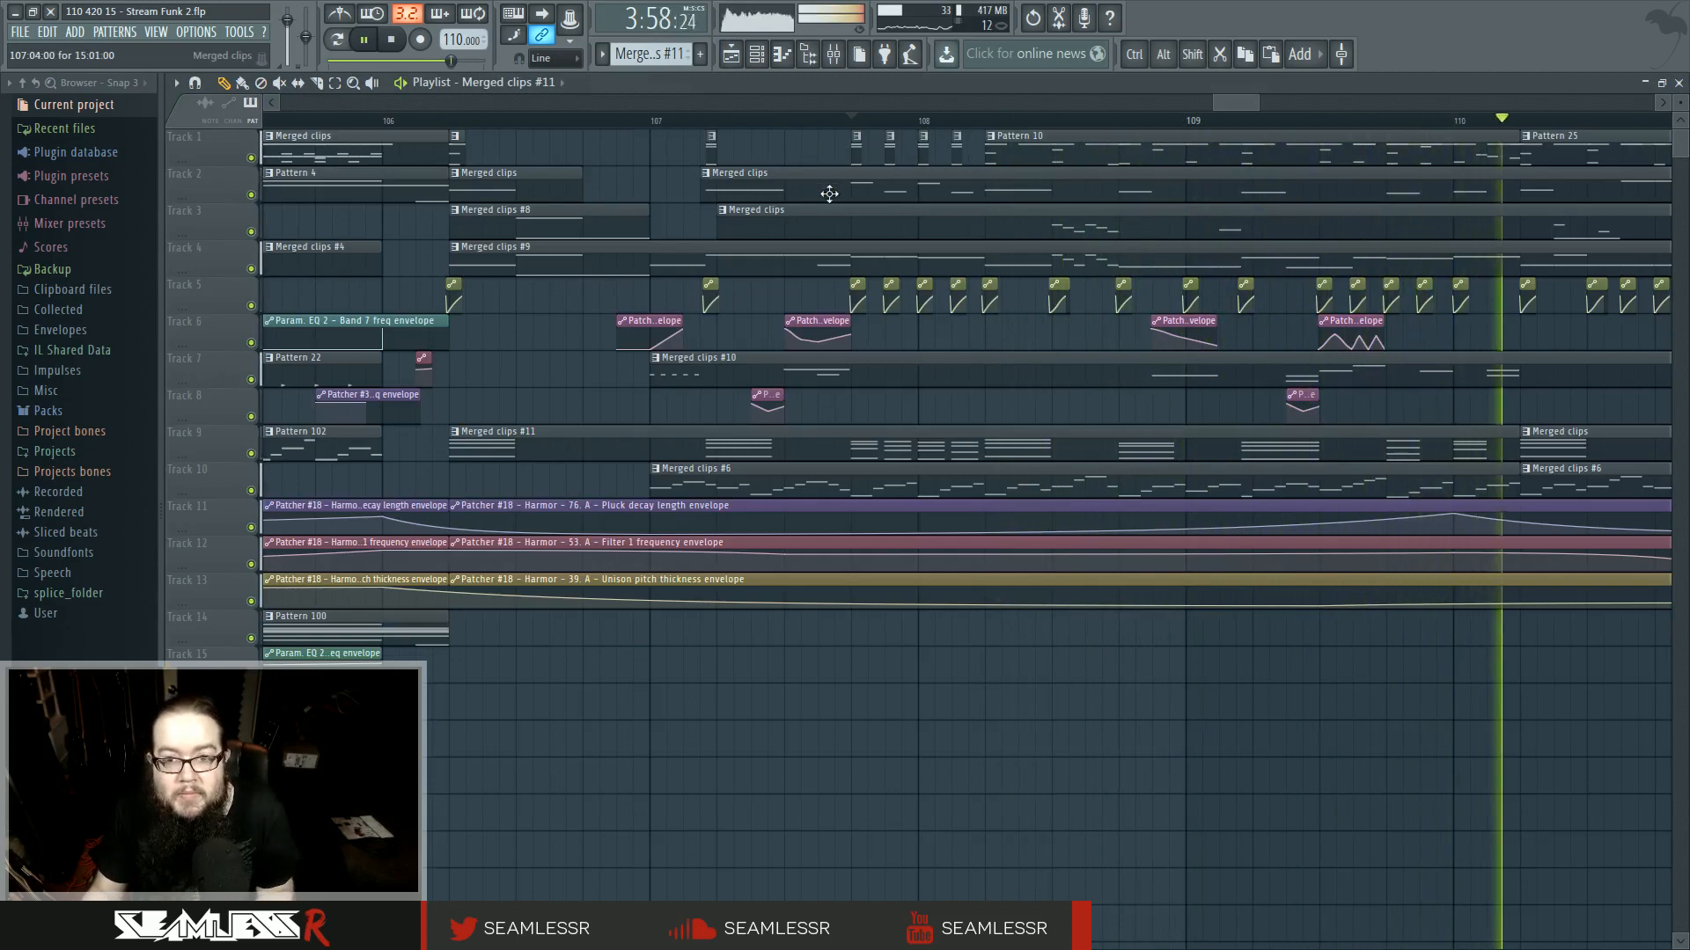
# - Make the small track 1 clip at bar 107 unique and open it in the piano roll
pyautogui.click(857, 138)
pyautogui.click(900, 236)
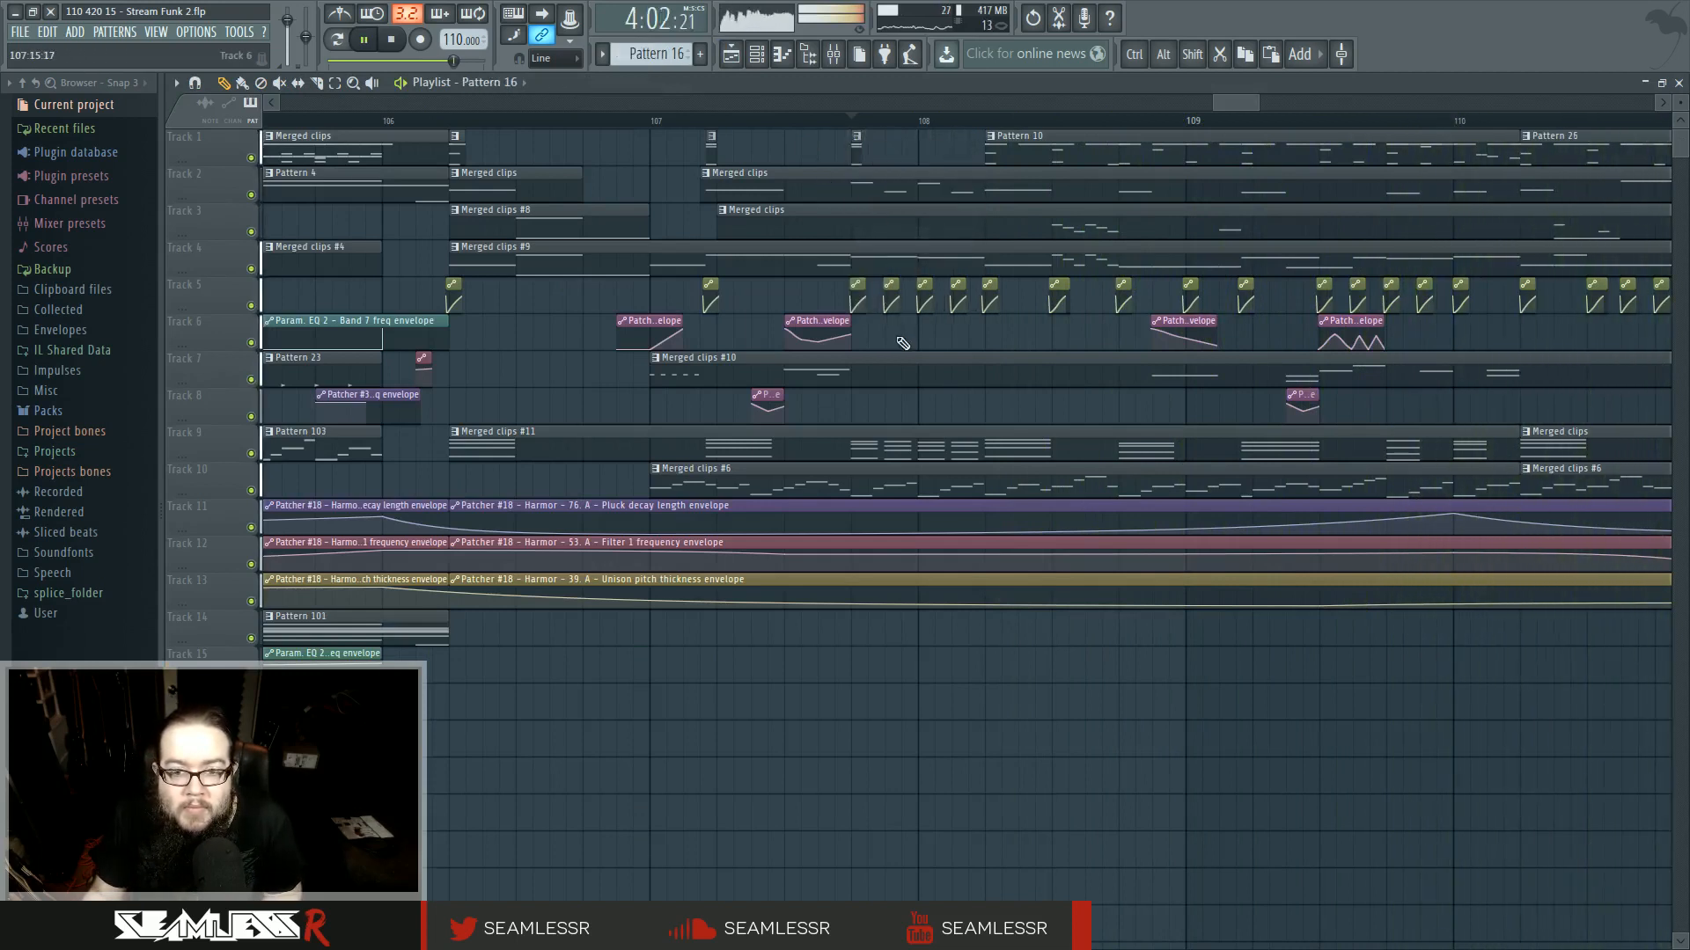
pyautogui.keyDown('ctrl'); pyautogui.scroll(3, 902, 343); pyautogui.keyUp('ctrl')
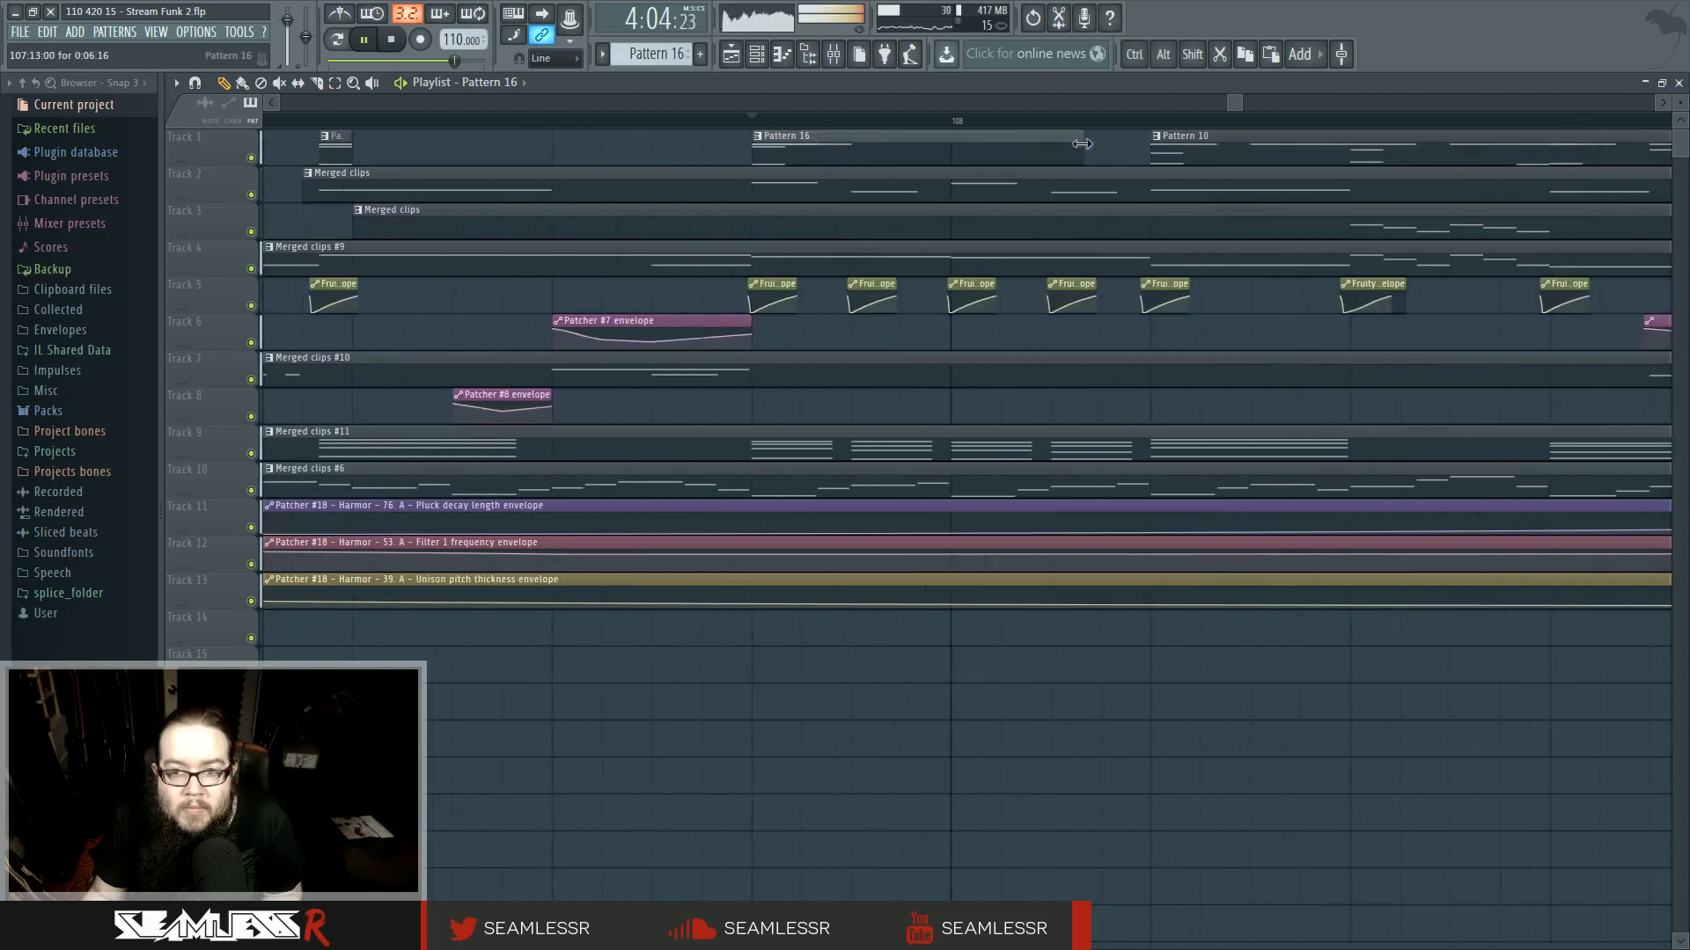
pyautogui.doubleClick(758, 147)
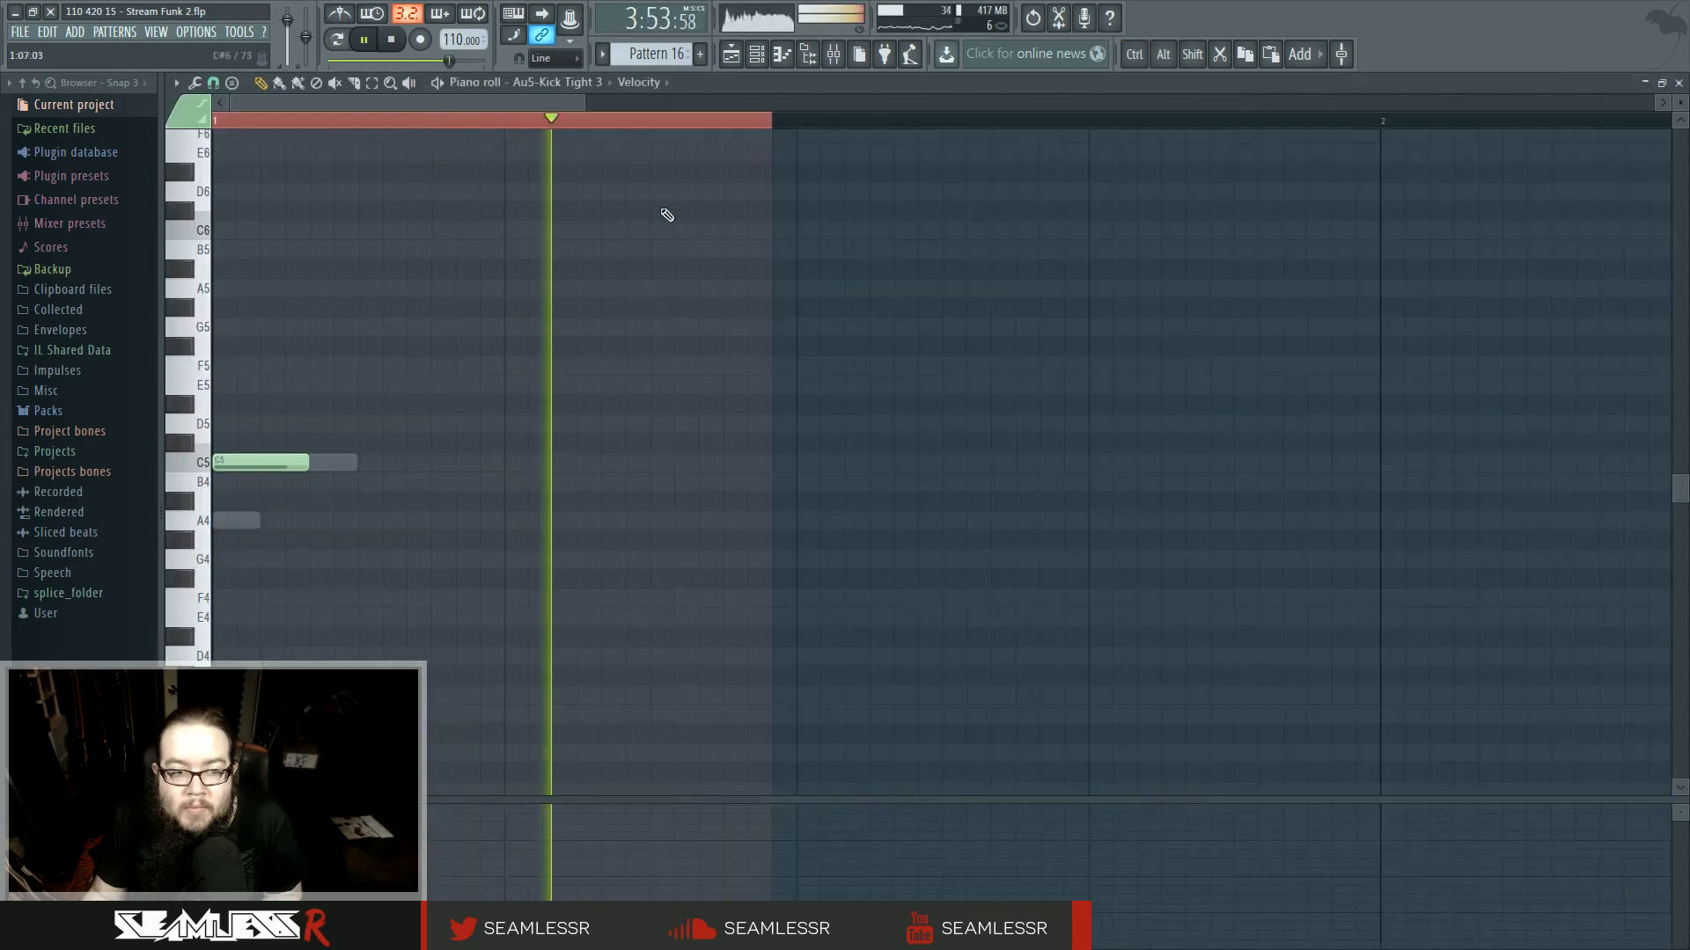
# - Switch the piano roll to the Superior Drummer 2 channel and edit its drum notes in bar 1
pyautogui.scroll(-1, 342, 538)
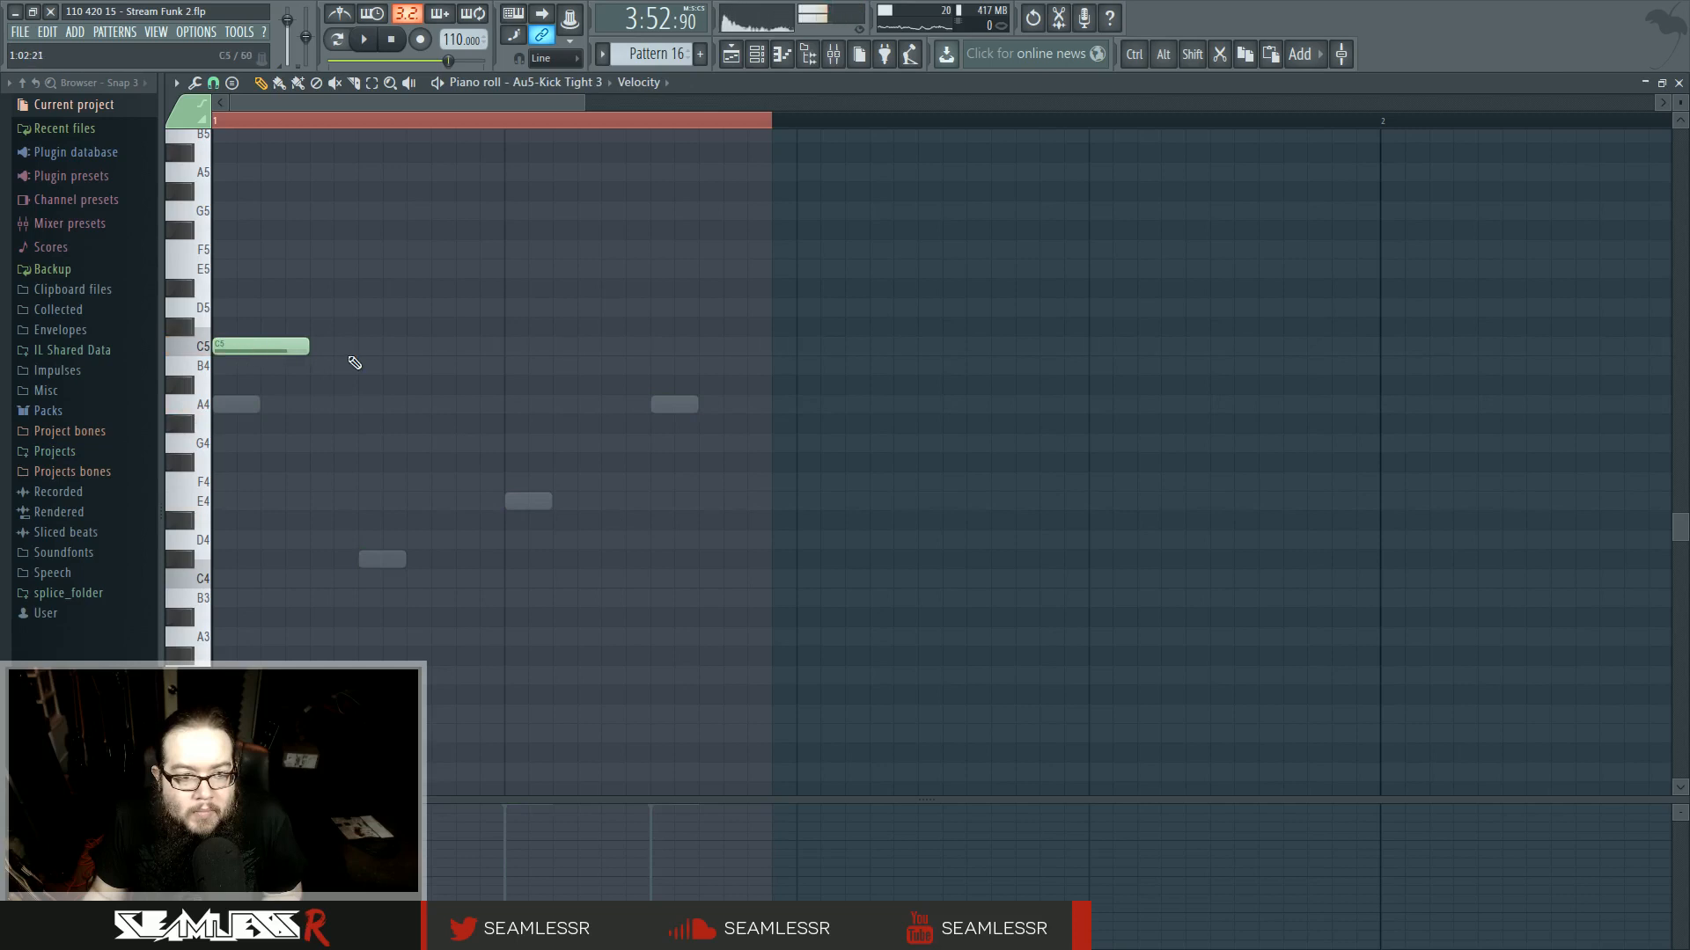
pyautogui.doubleClick(664, 411)
pyautogui.scroll(-5, 502, 462)
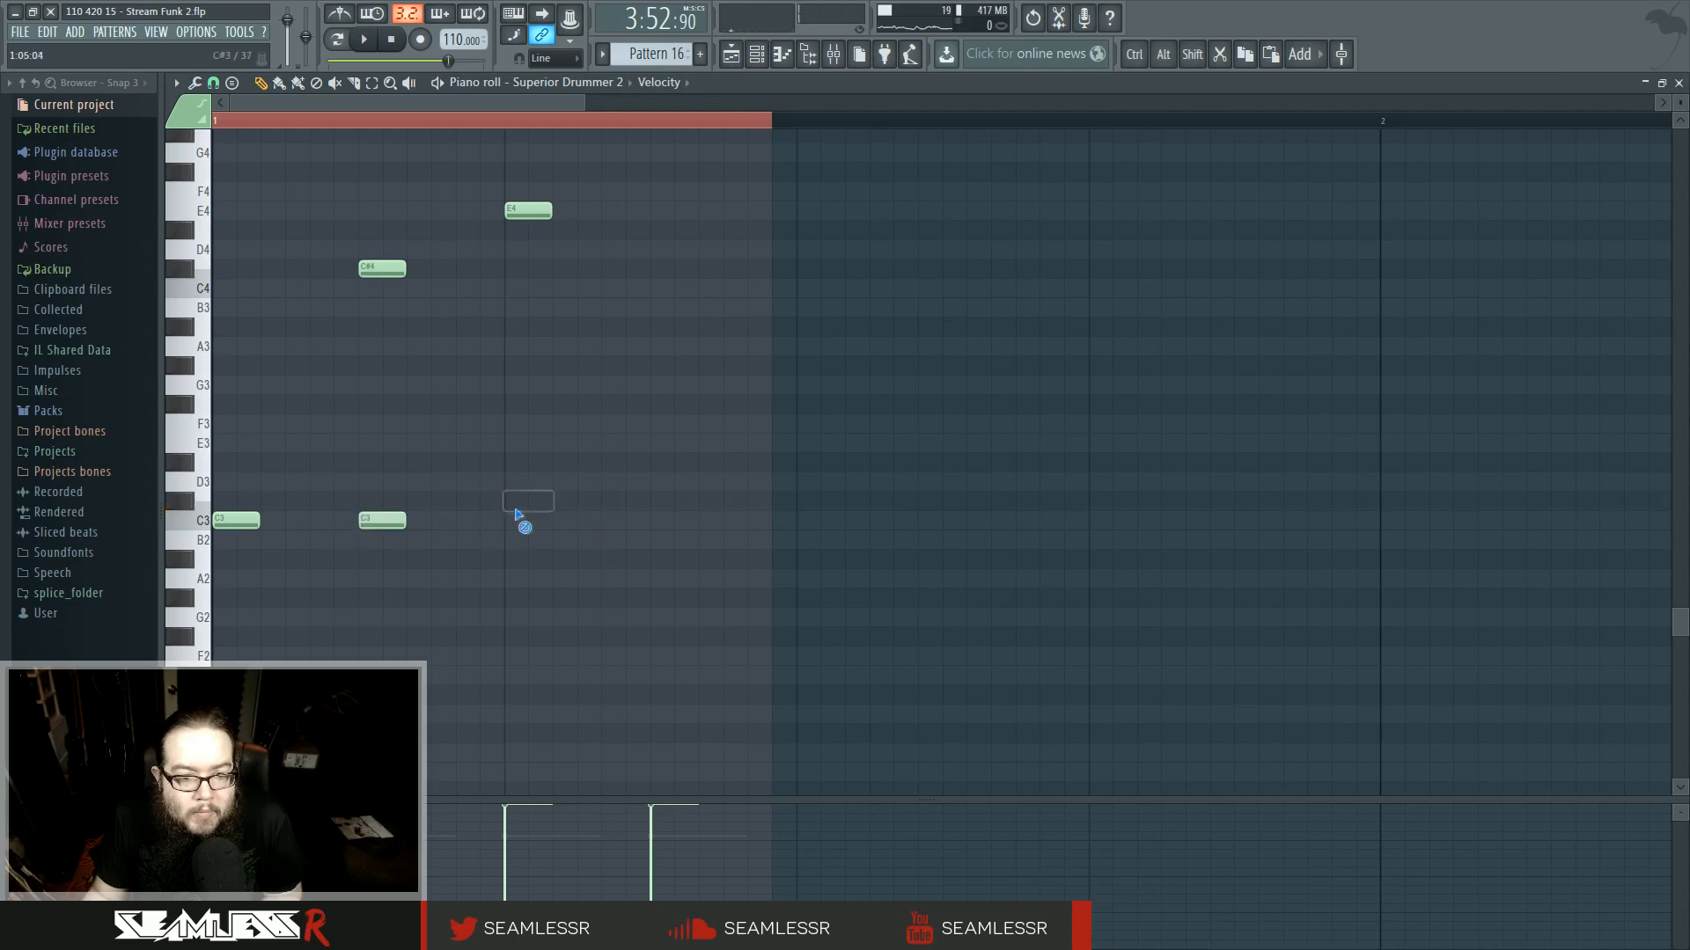
pyautogui.scroll(3, 633, 563)
pyautogui.click(642, 631)
pyautogui.scroll(3, 660, 546)
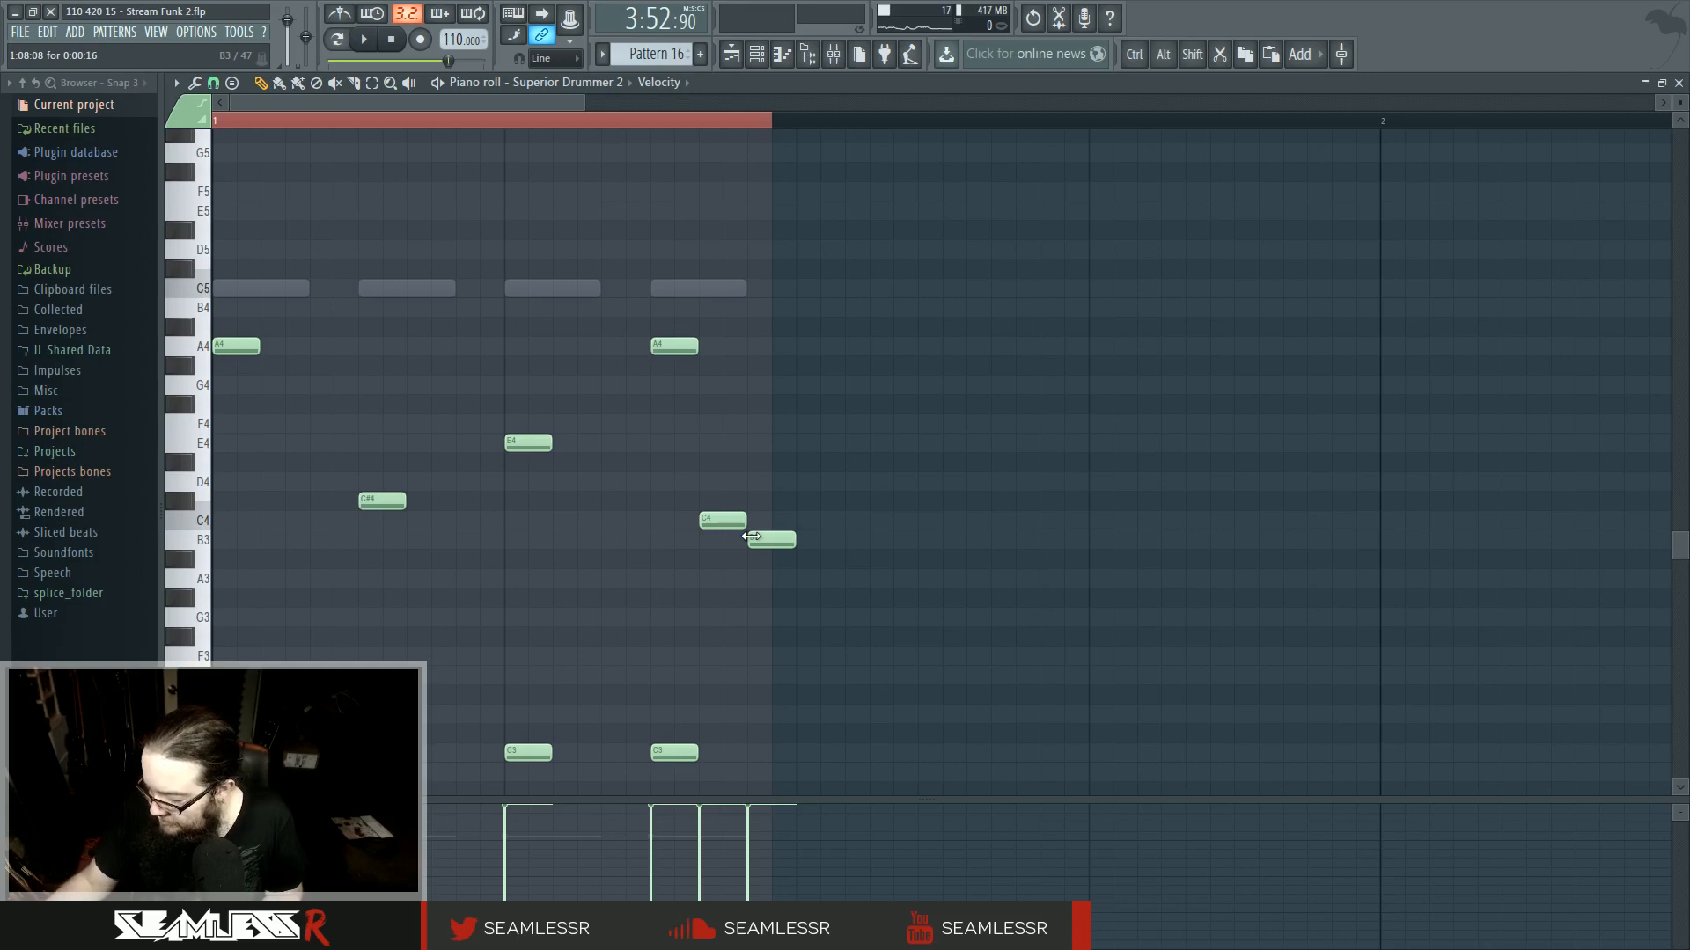
# - Play back the pattern, then return to the playlist and play the section around bar 107
pyautogui.press('space')
pyautogui.press('space')
pyautogui.keyDown('ctrl'); pyautogui.click(624, 120); pyautogui.keyUp('ctrl')
pyautogui.press('space')
pyautogui.click(731, 56)
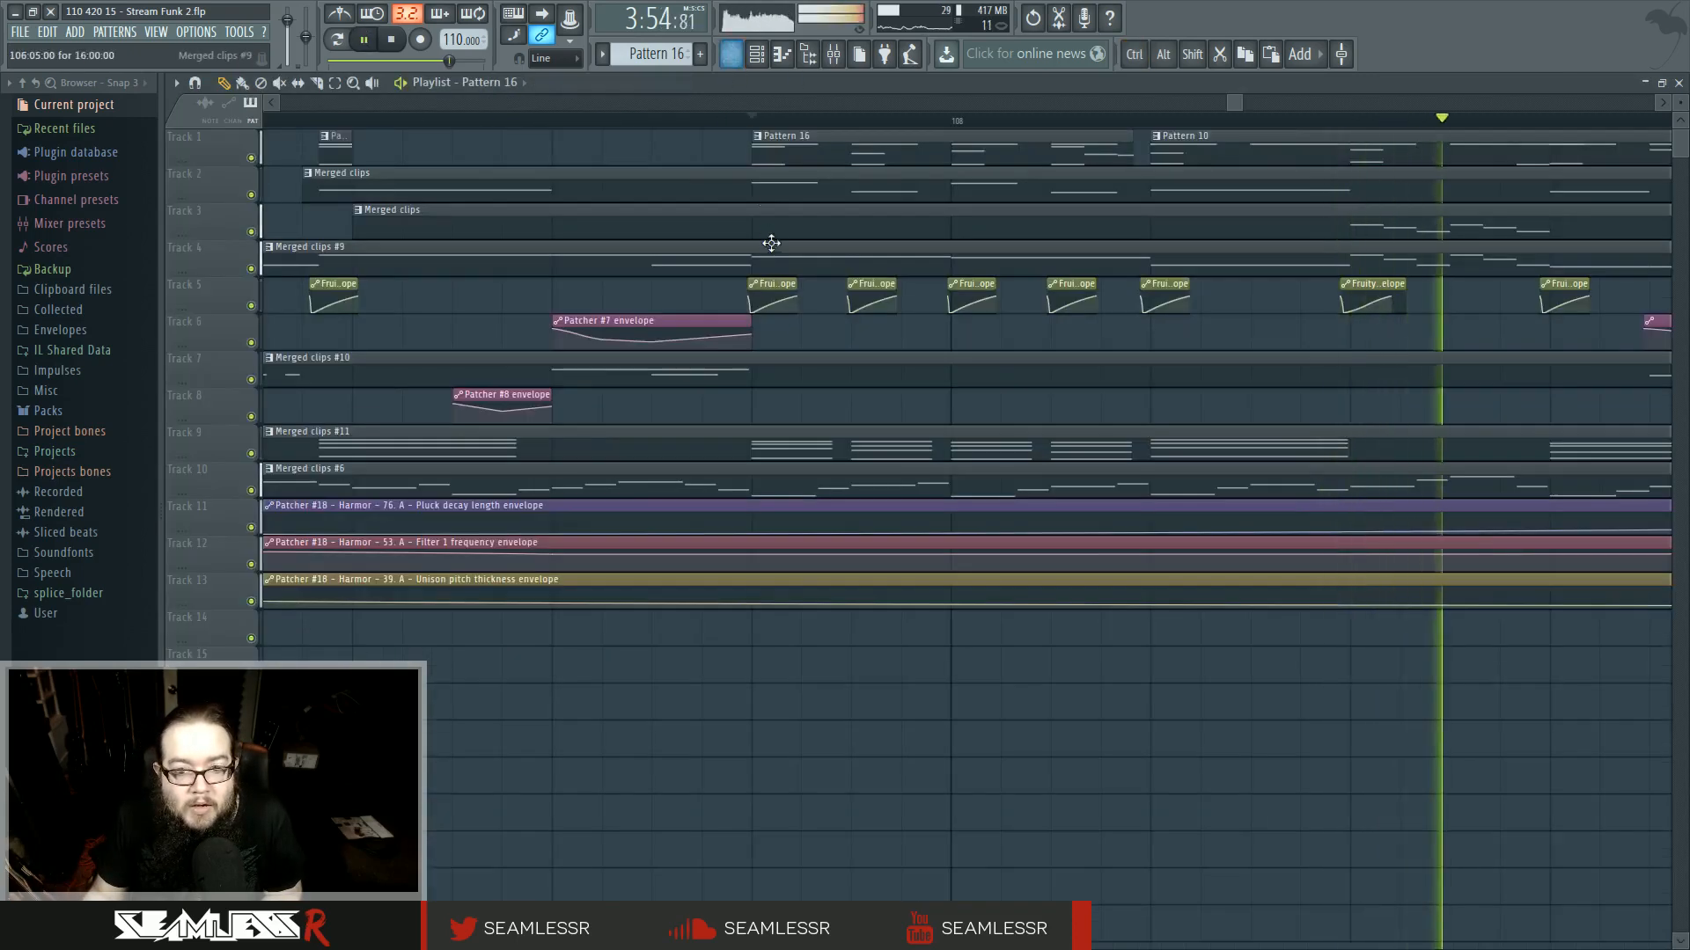
pyautogui.press('space')
pyautogui.moveTo(631, 116); pyautogui.dragTo(402, 117)
pyautogui.press('space')
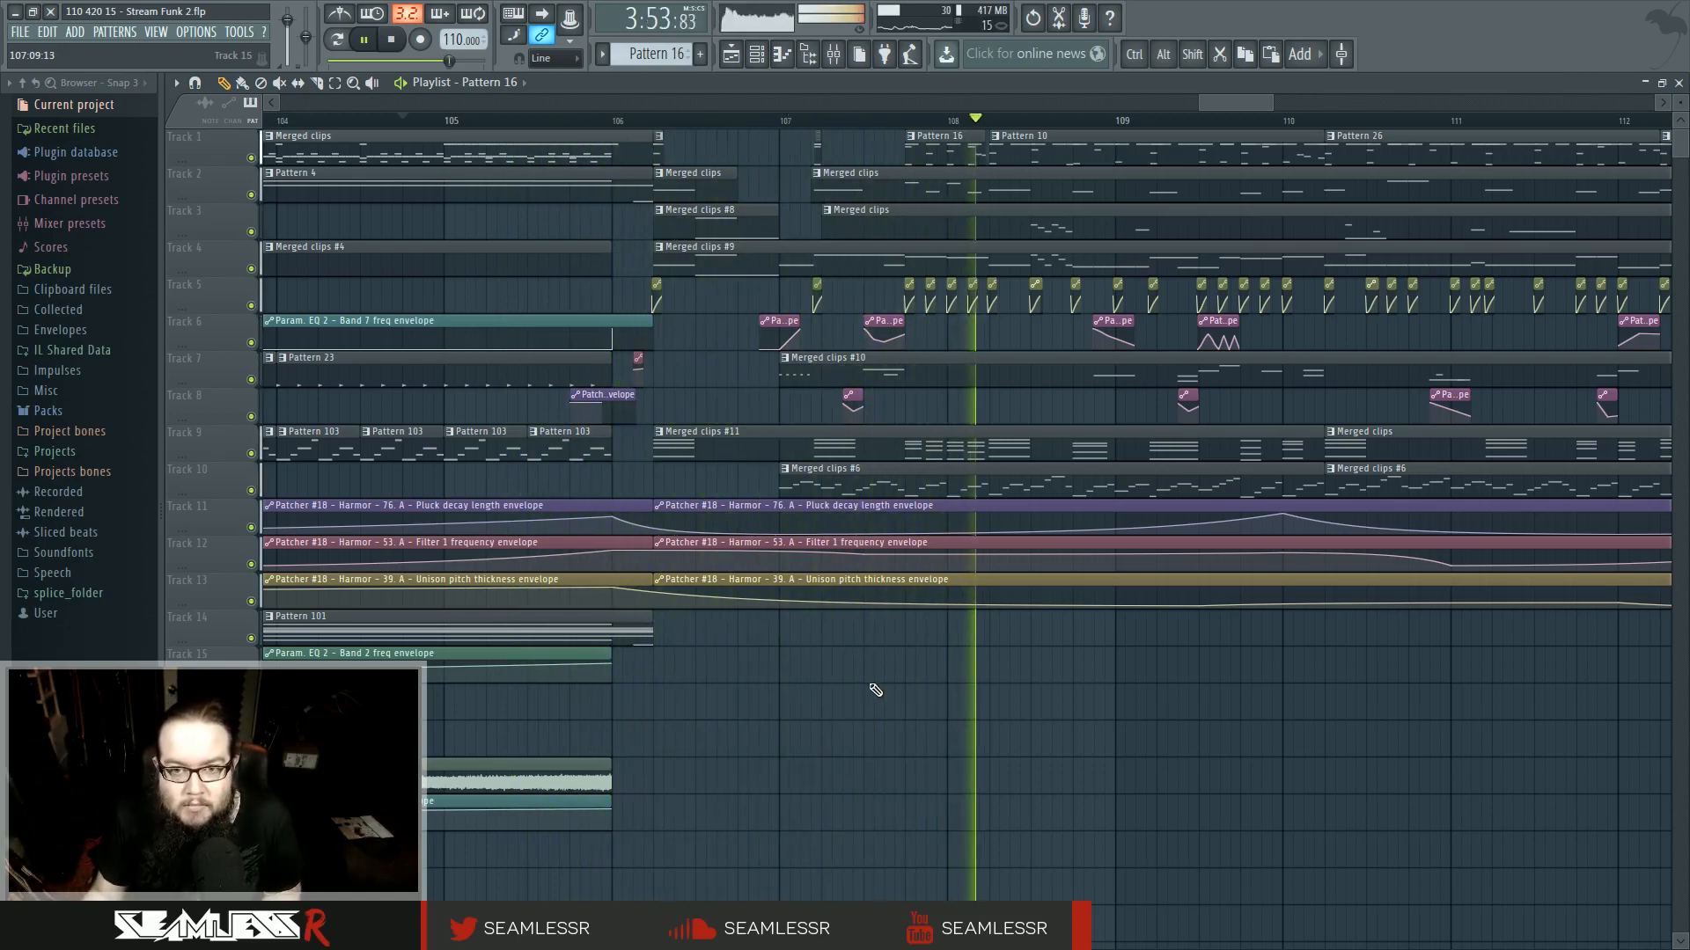
pyautogui.click(909, 123)
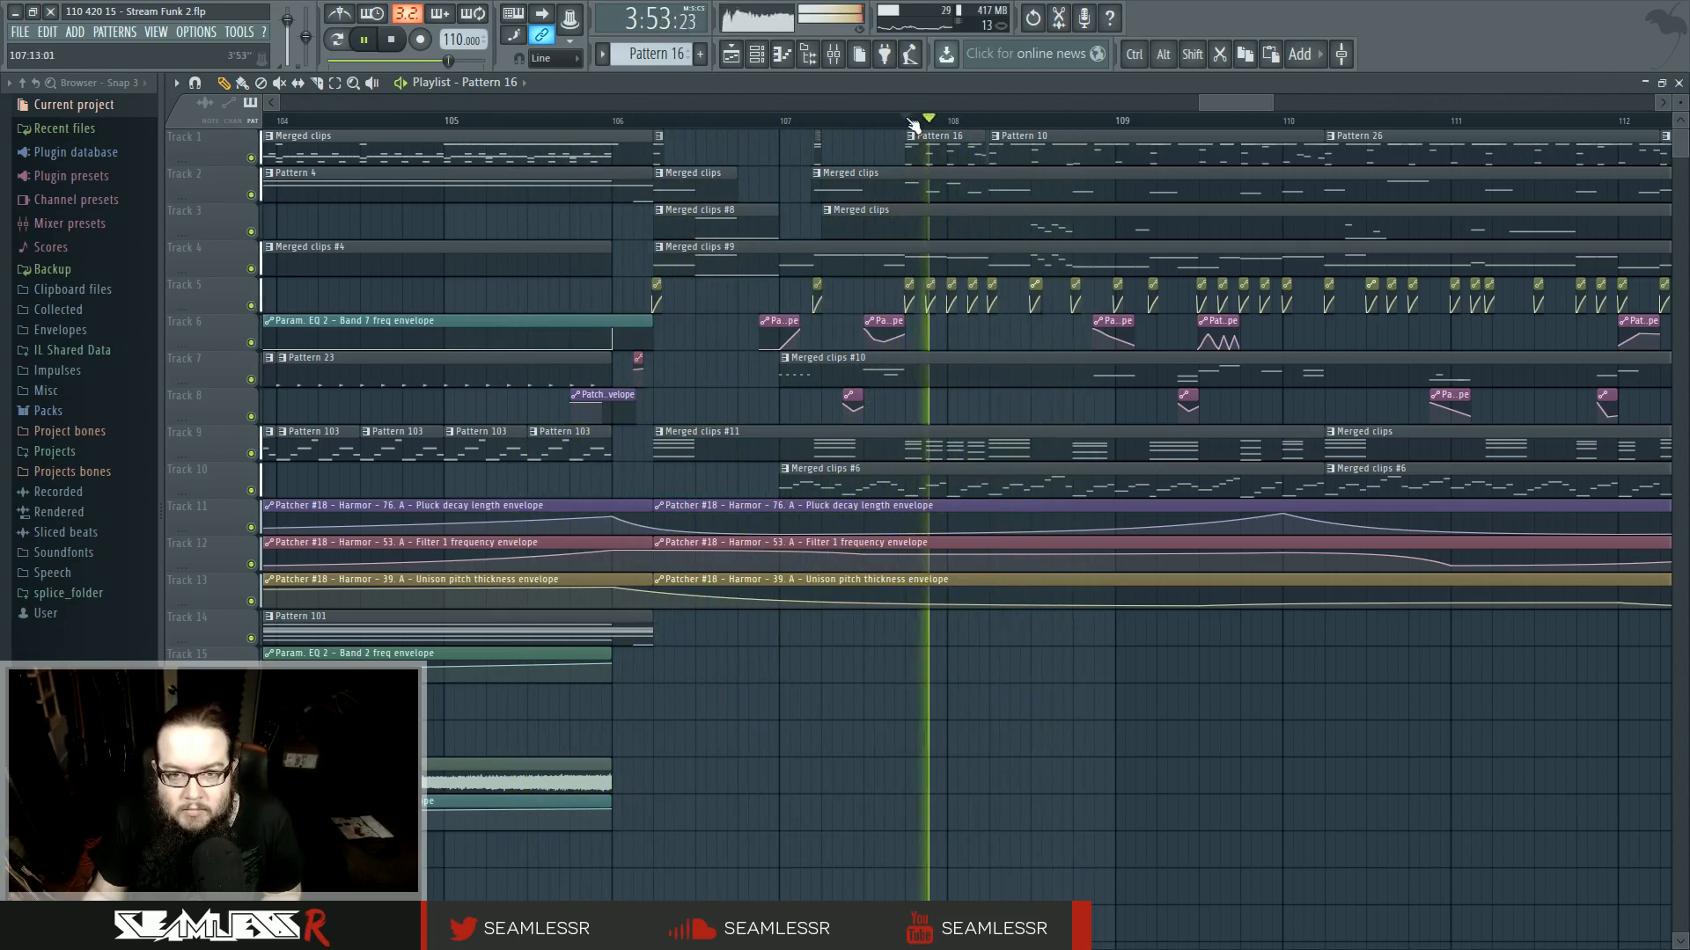
pyautogui.click(909, 123)
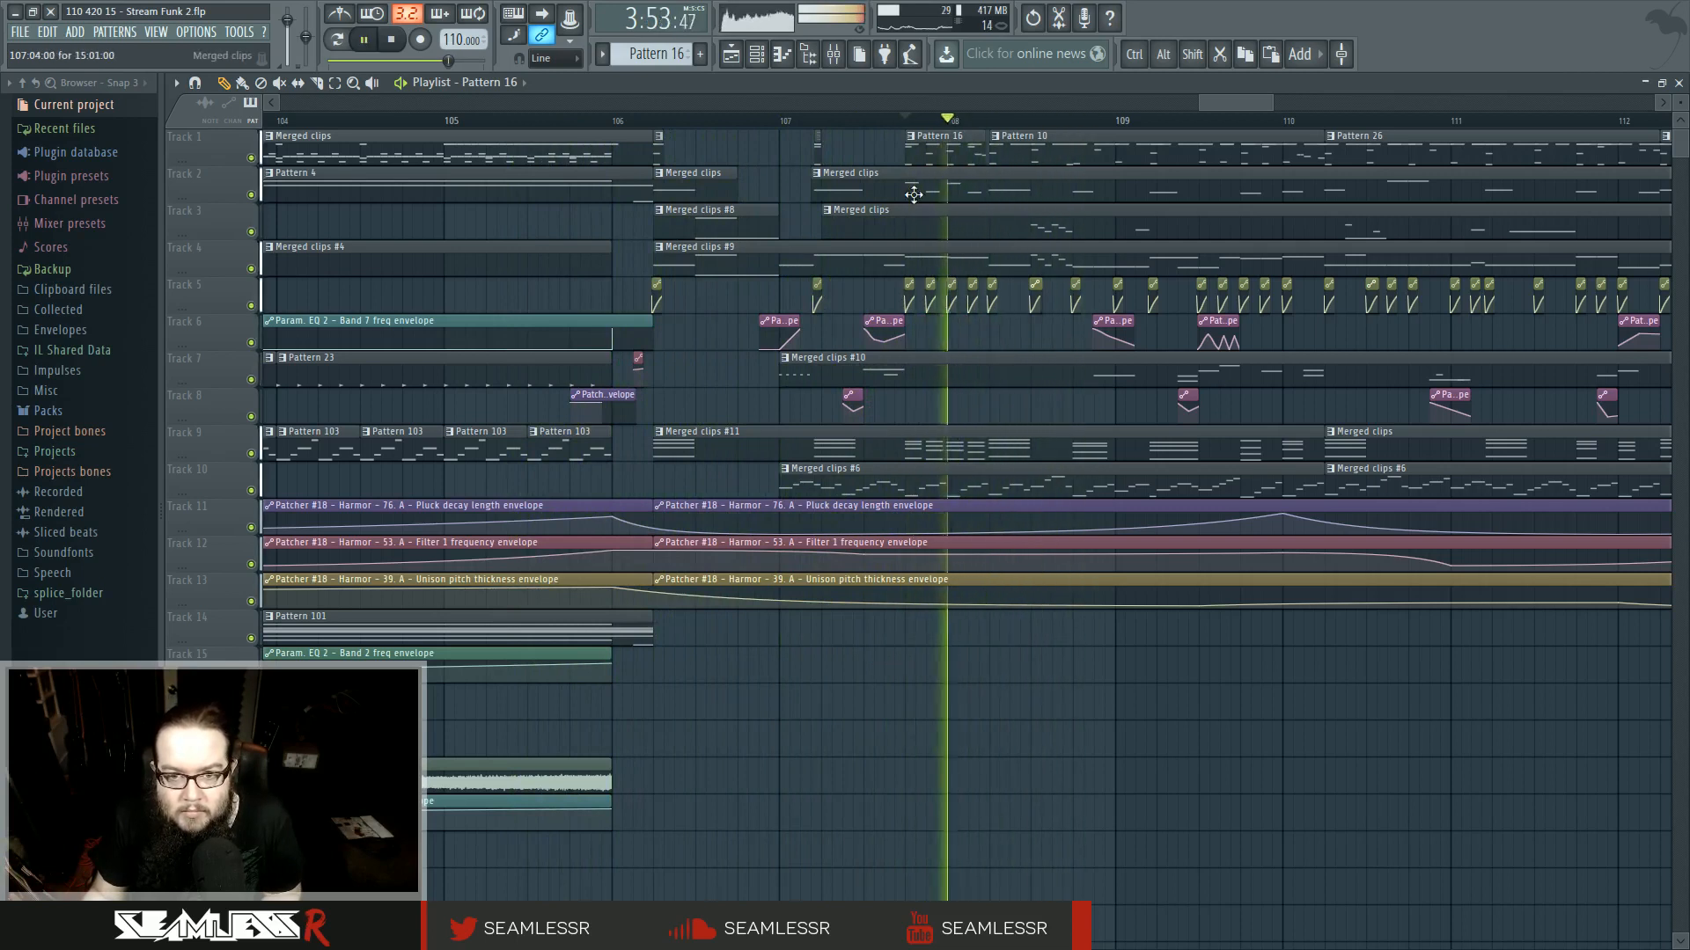
pyautogui.press('space')
# - Open the track 2 clip at bar 107 in the piano roll and lengthen the F4 and E4 notes in bar 2
pyautogui.doubleClick(915, 183)
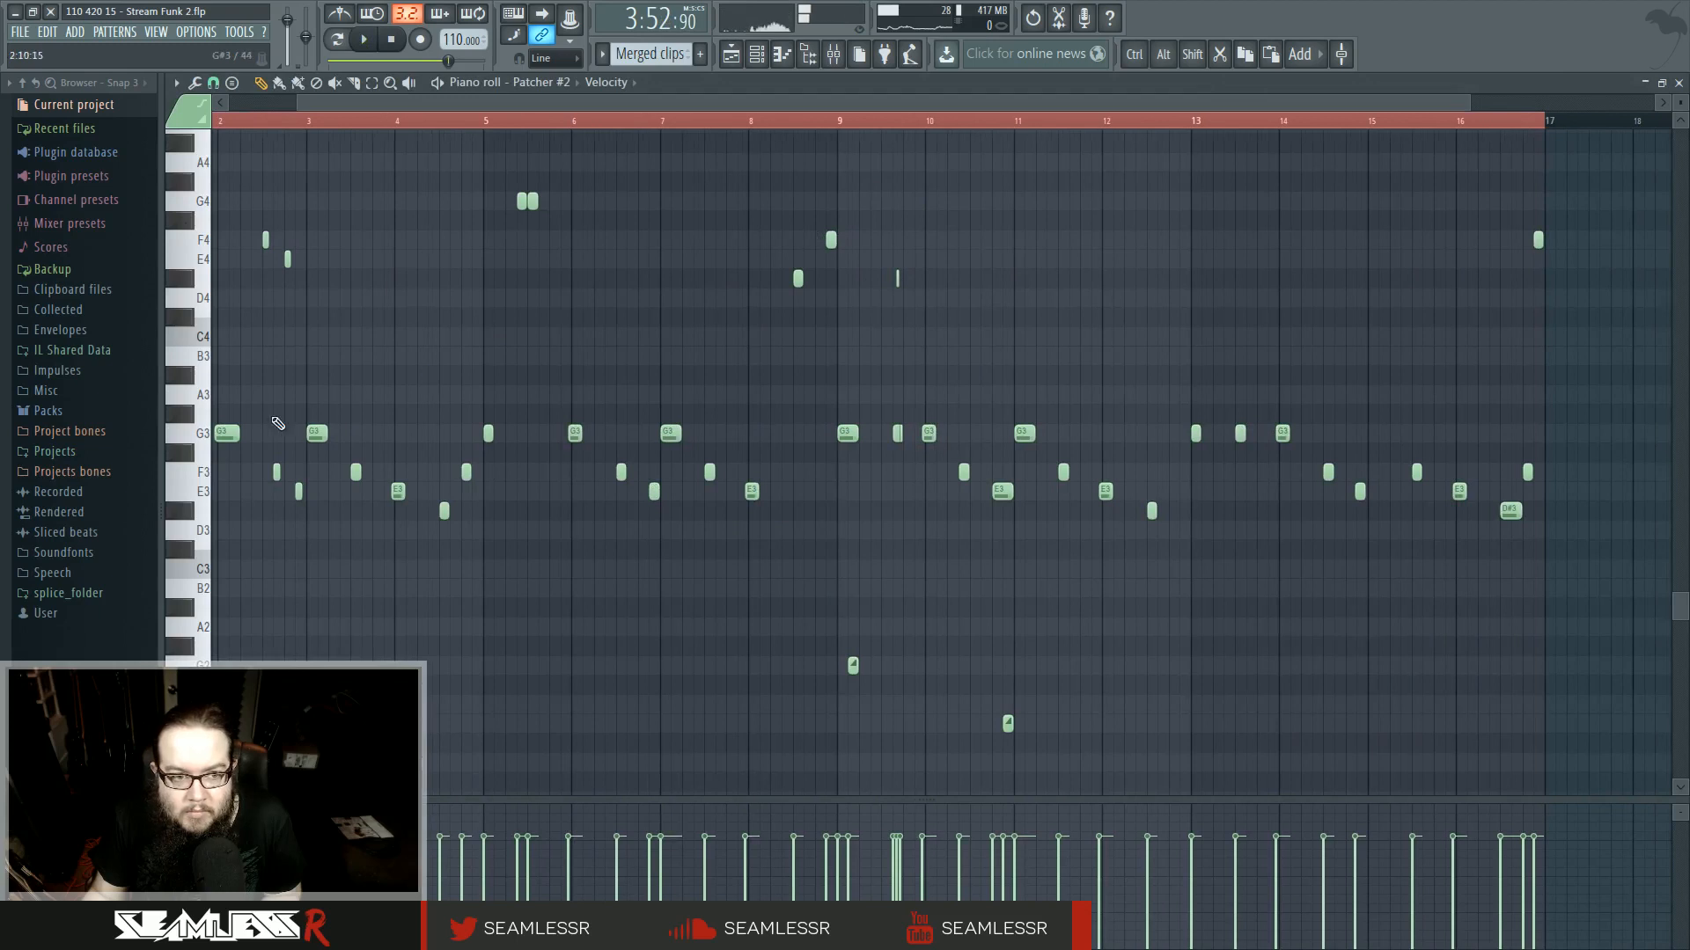
pyautogui.moveTo(462, 407); pyautogui.dragTo(543, 511)
pyautogui.scroll(5, 340, 529)
pyautogui.press('space')
pyautogui.press('space')
pyautogui.moveTo(412, 314)
pyautogui.mouseDown()
pyautogui.moveTo(578, 645)
pyautogui.moveTo(404, 299)
pyautogui.mouseUp()
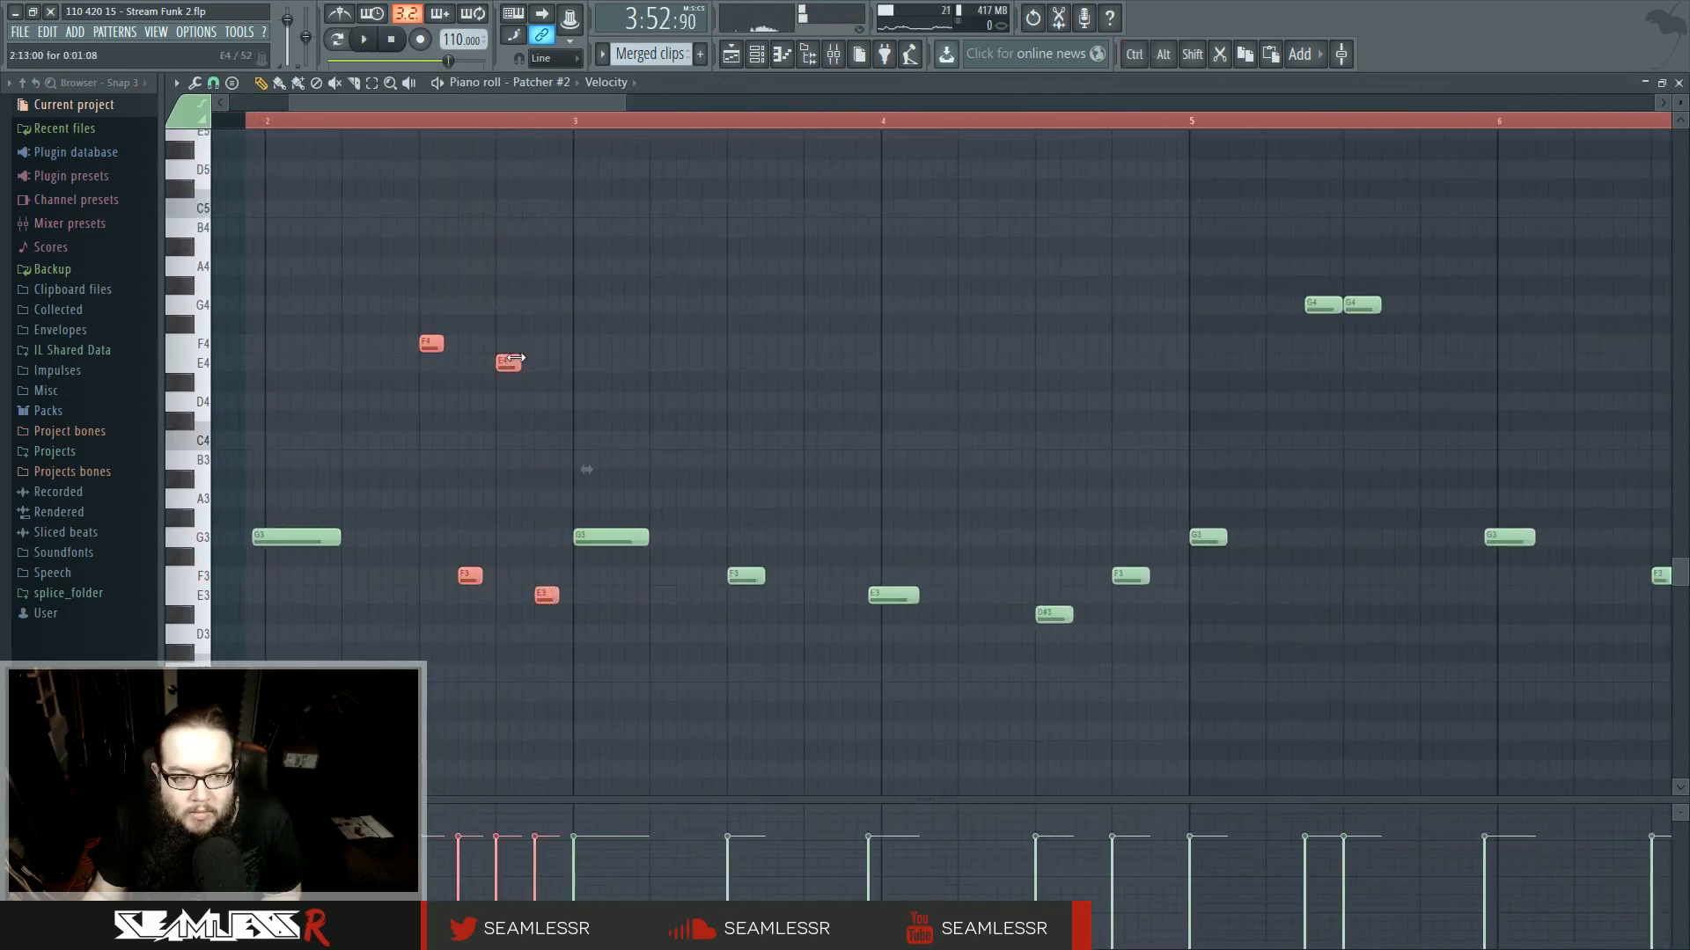
pyautogui.moveTo(527, 367); pyautogui.dragTo(533, 366)
pyautogui.press('space')
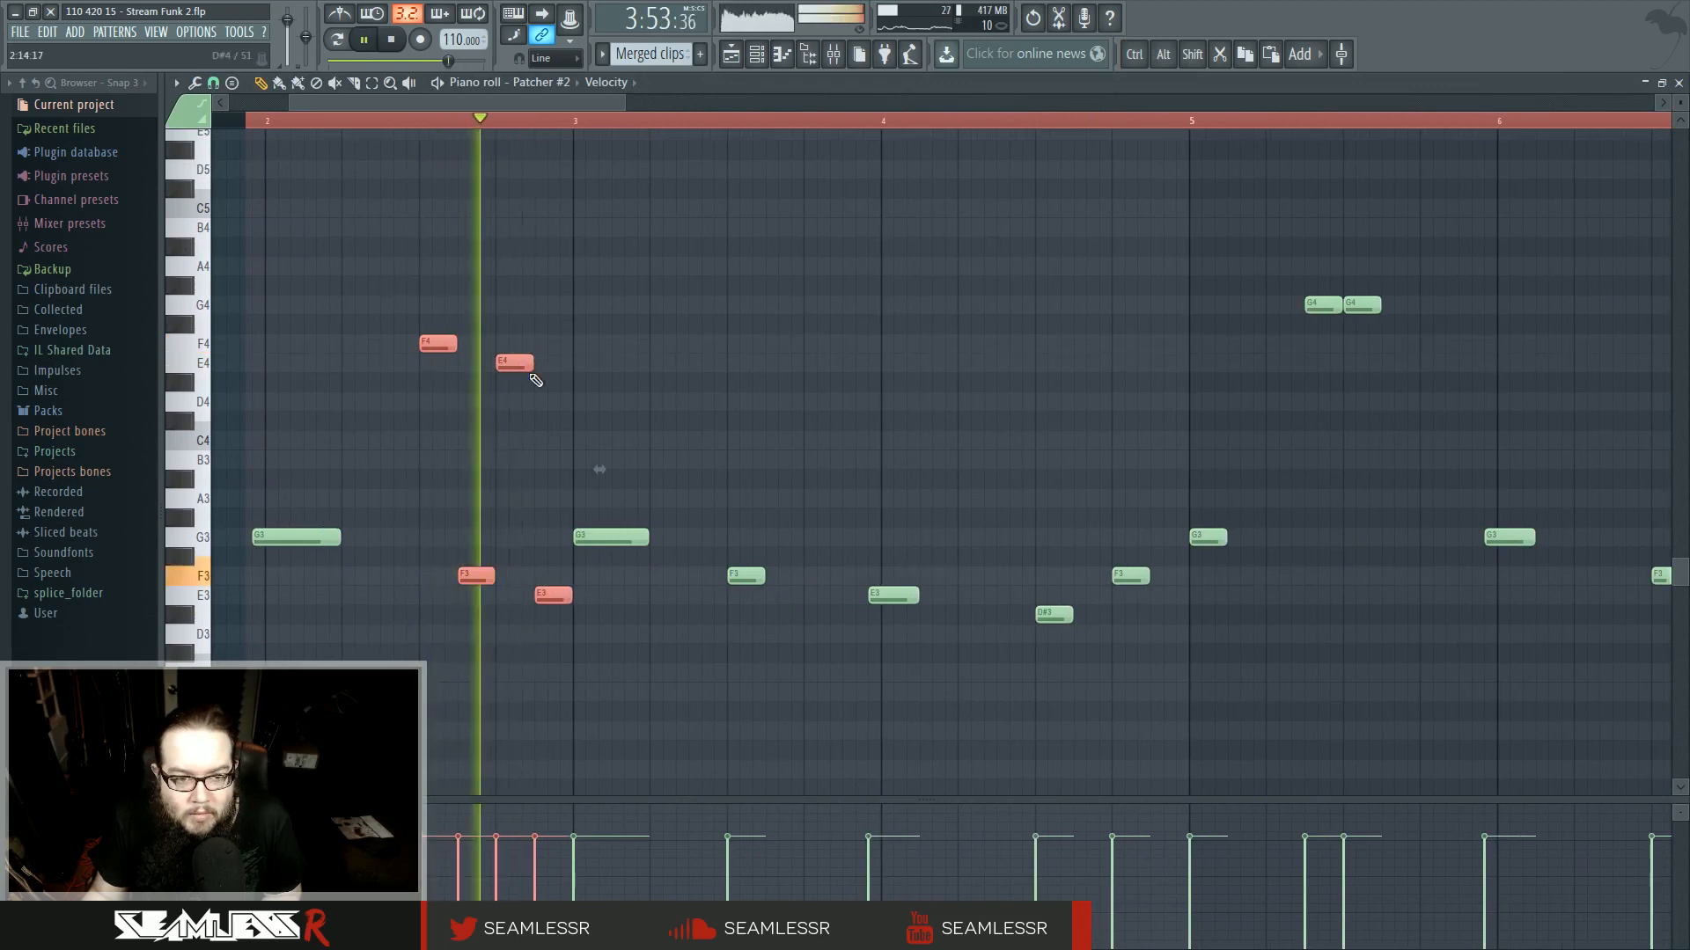
pyautogui.hotkey('ctrl', 'd')
pyautogui.press('space')
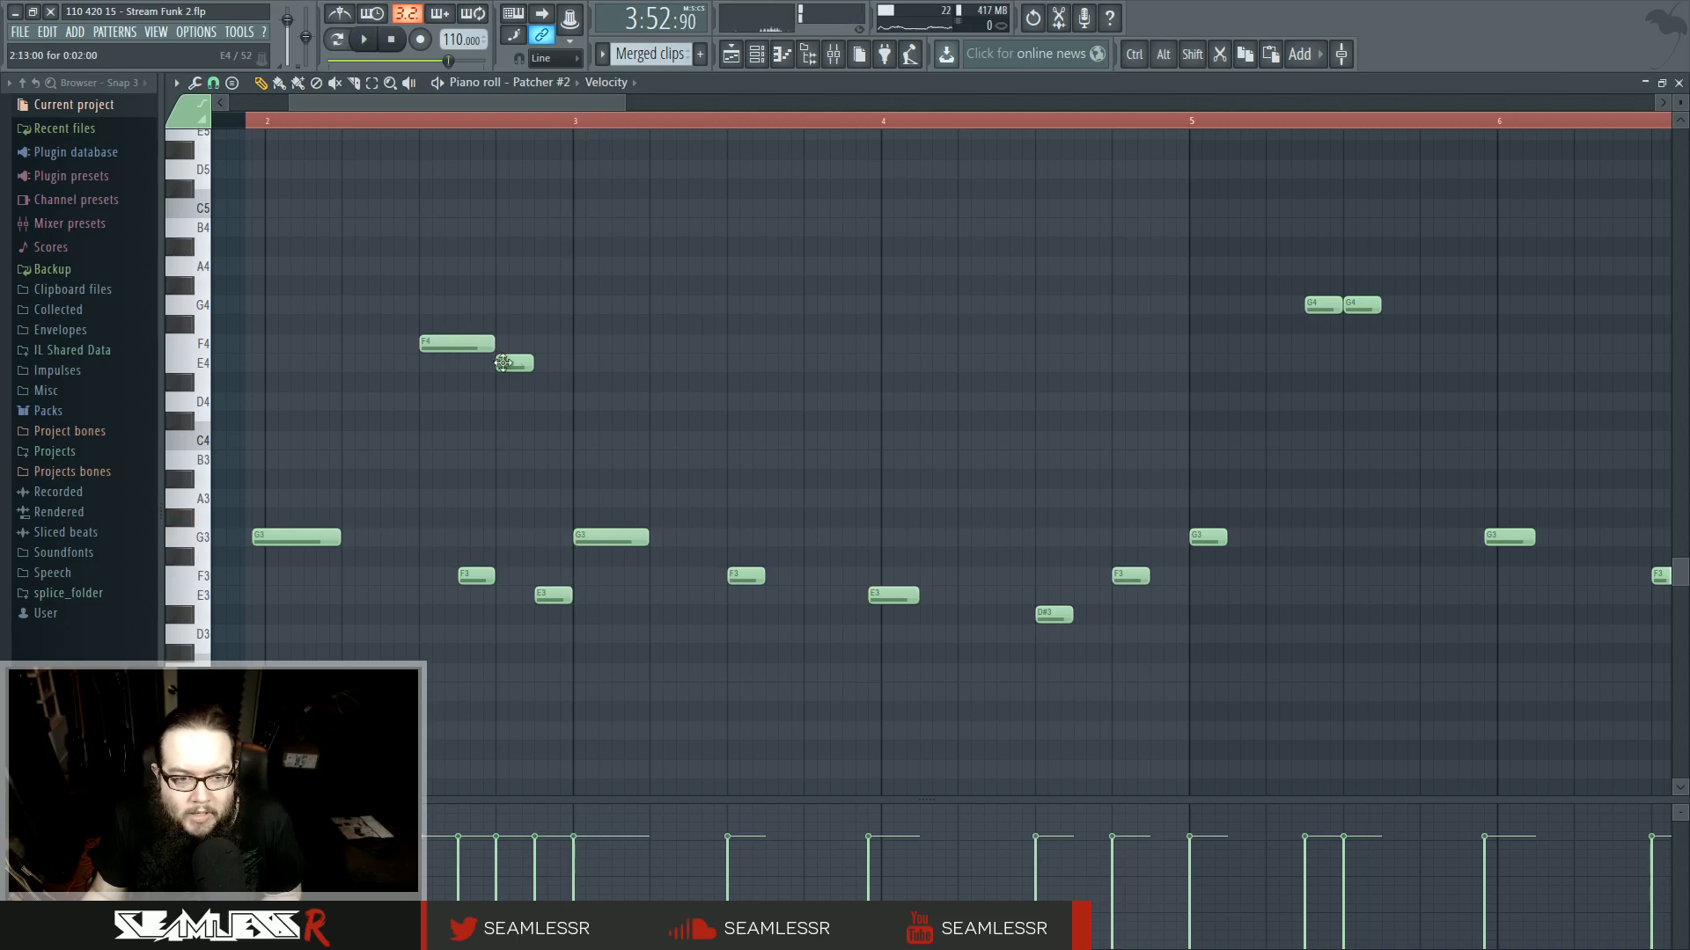
# - Replace the long F3 and E3 notes in bar 2 with two short F3 and E3 notes
pyautogui.scroll(3, 377, 471)
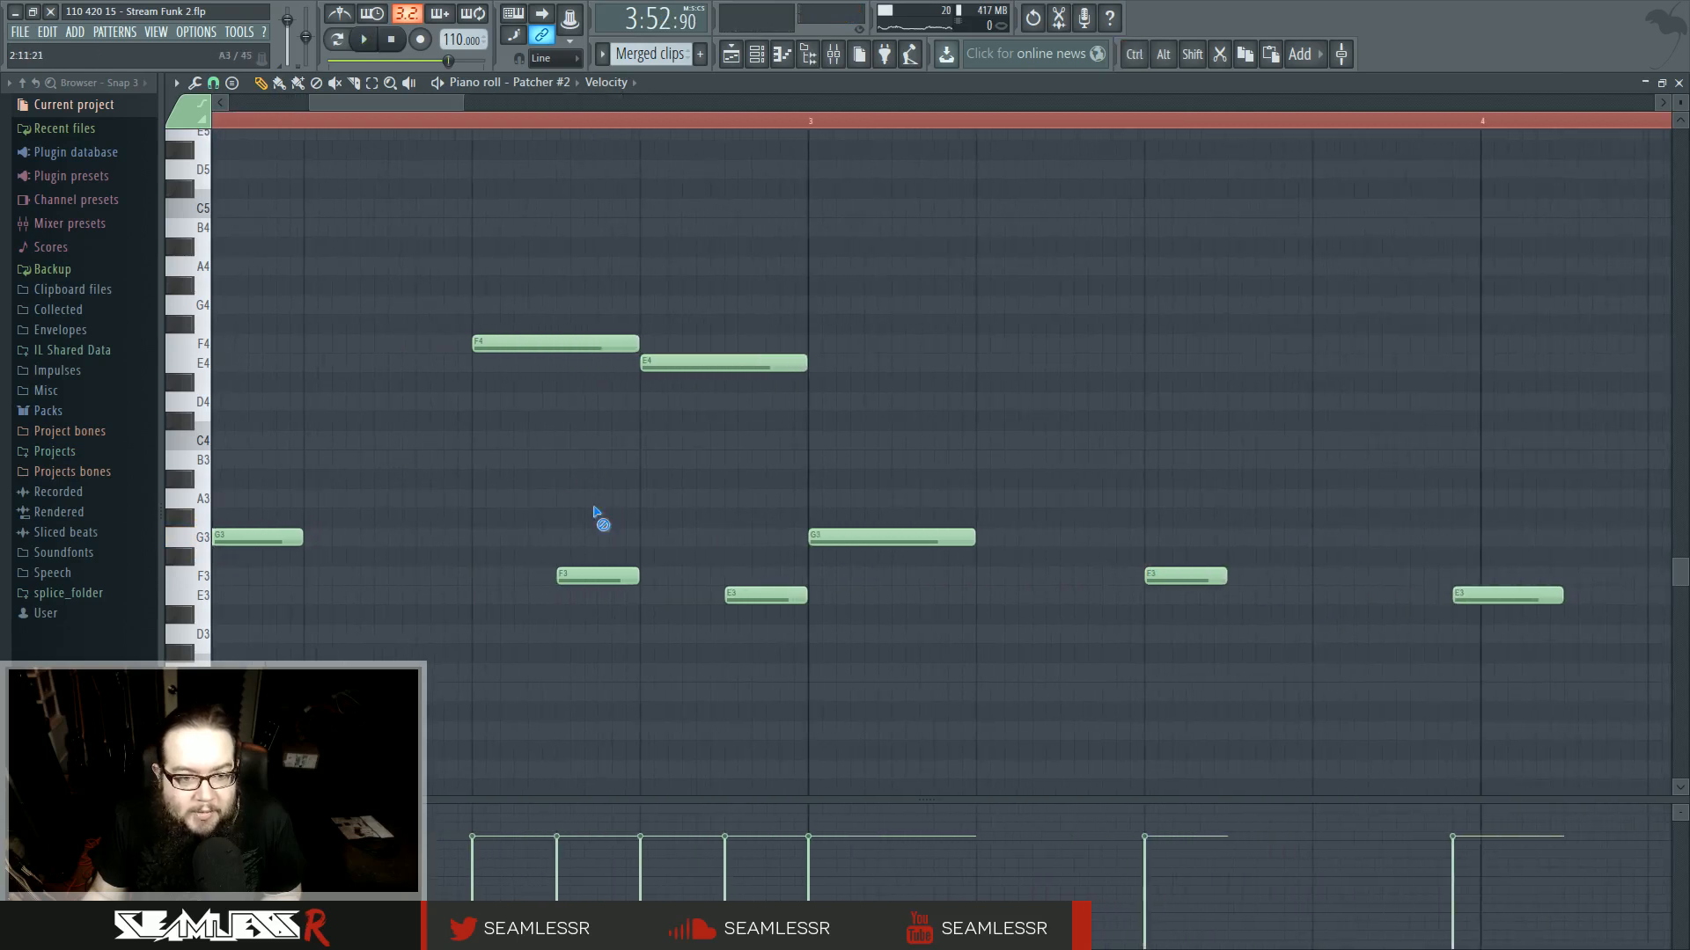
pyautogui.click(535, 499)
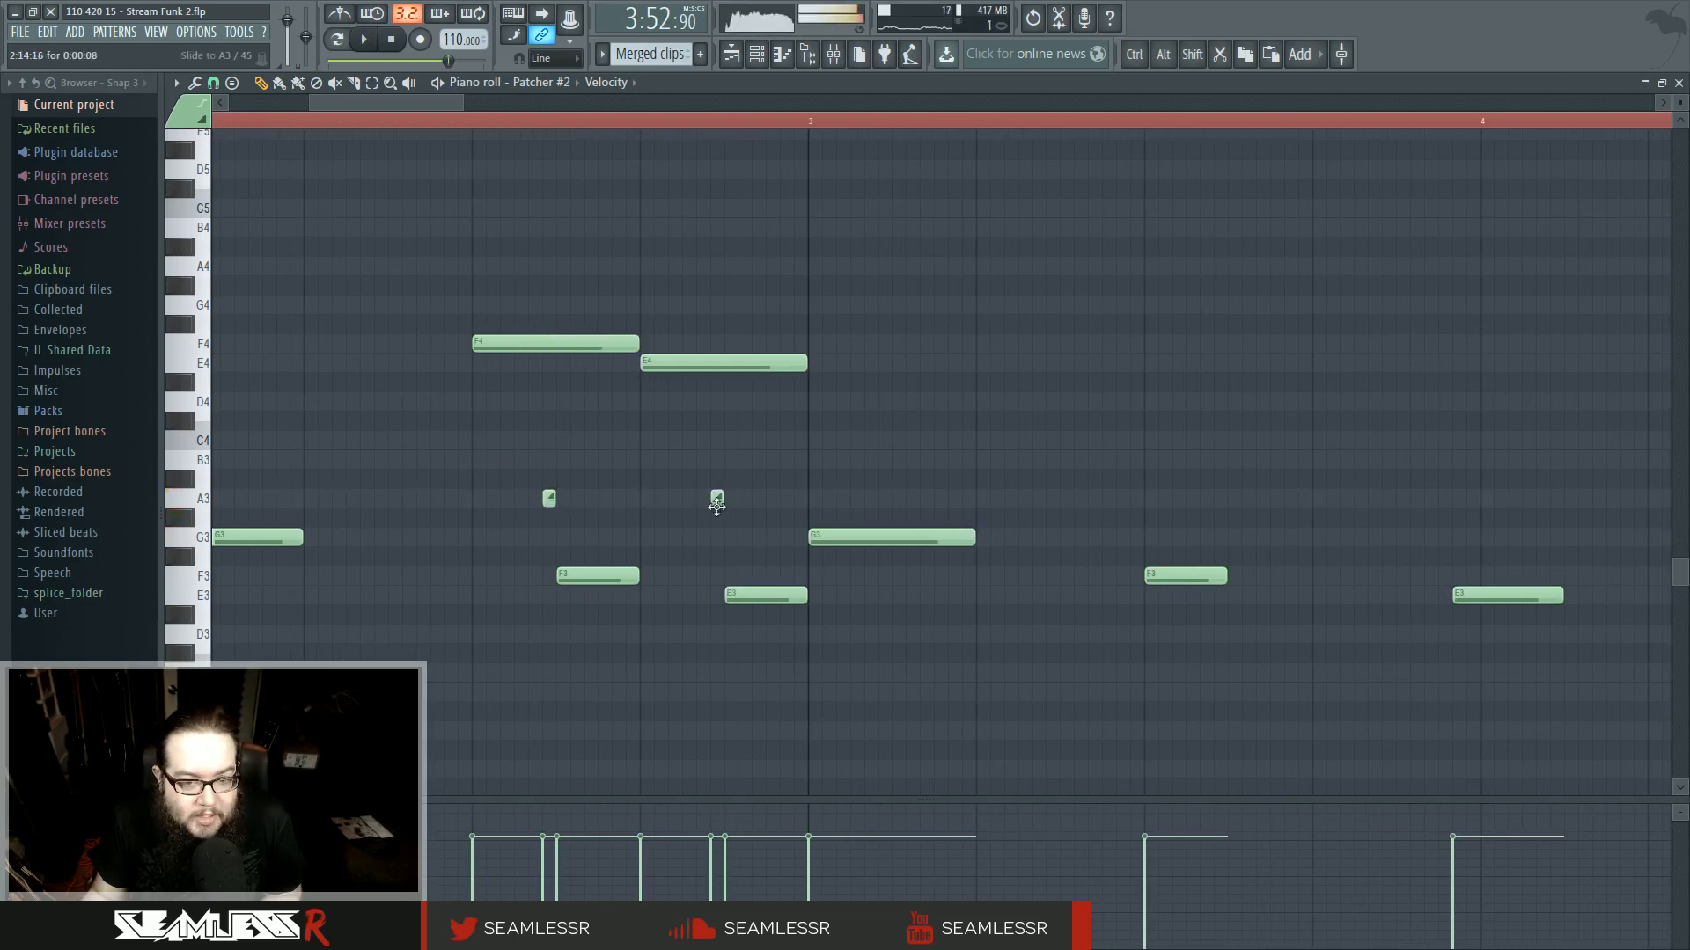
pyautogui.moveTo(551, 503); pyautogui.dragTo(551, 578)
pyautogui.moveTo(717, 503); pyautogui.dragTo(718, 598)
pyautogui.rightClick(759, 598)
pyautogui.rightClick(620, 577)
pyautogui.press('space')
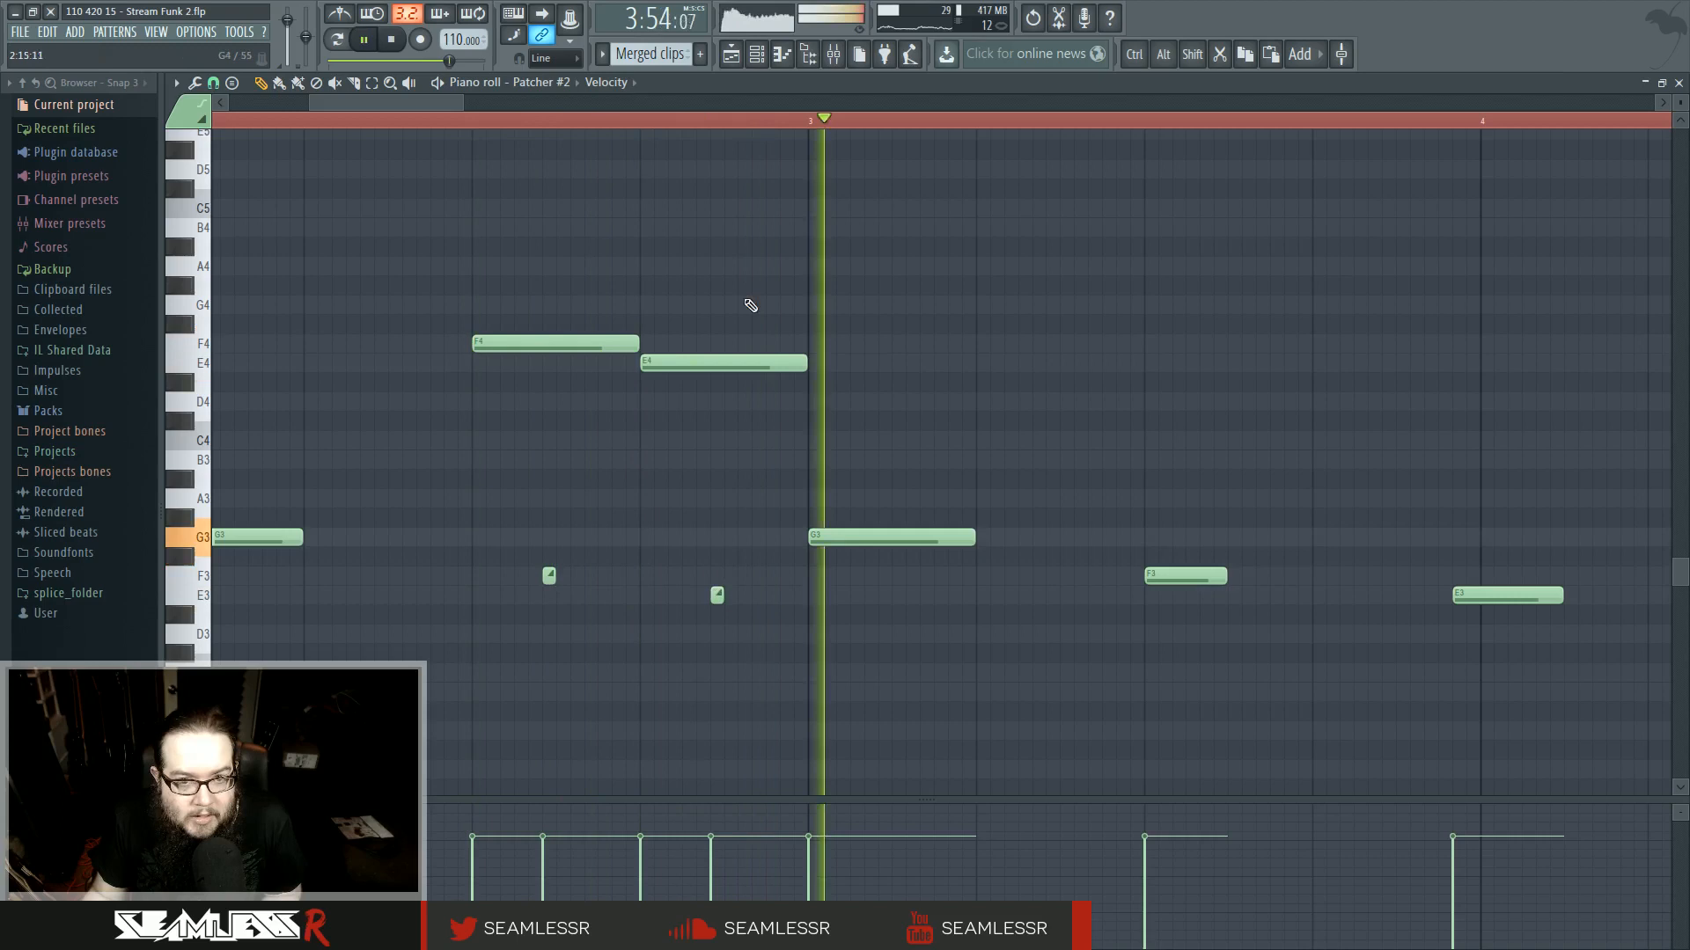
# - Return to the playlist and play back the section around bar 33
pyautogui.click(731, 54)
pyautogui.press('space')
pyautogui.scroll(-10, 695, 373)
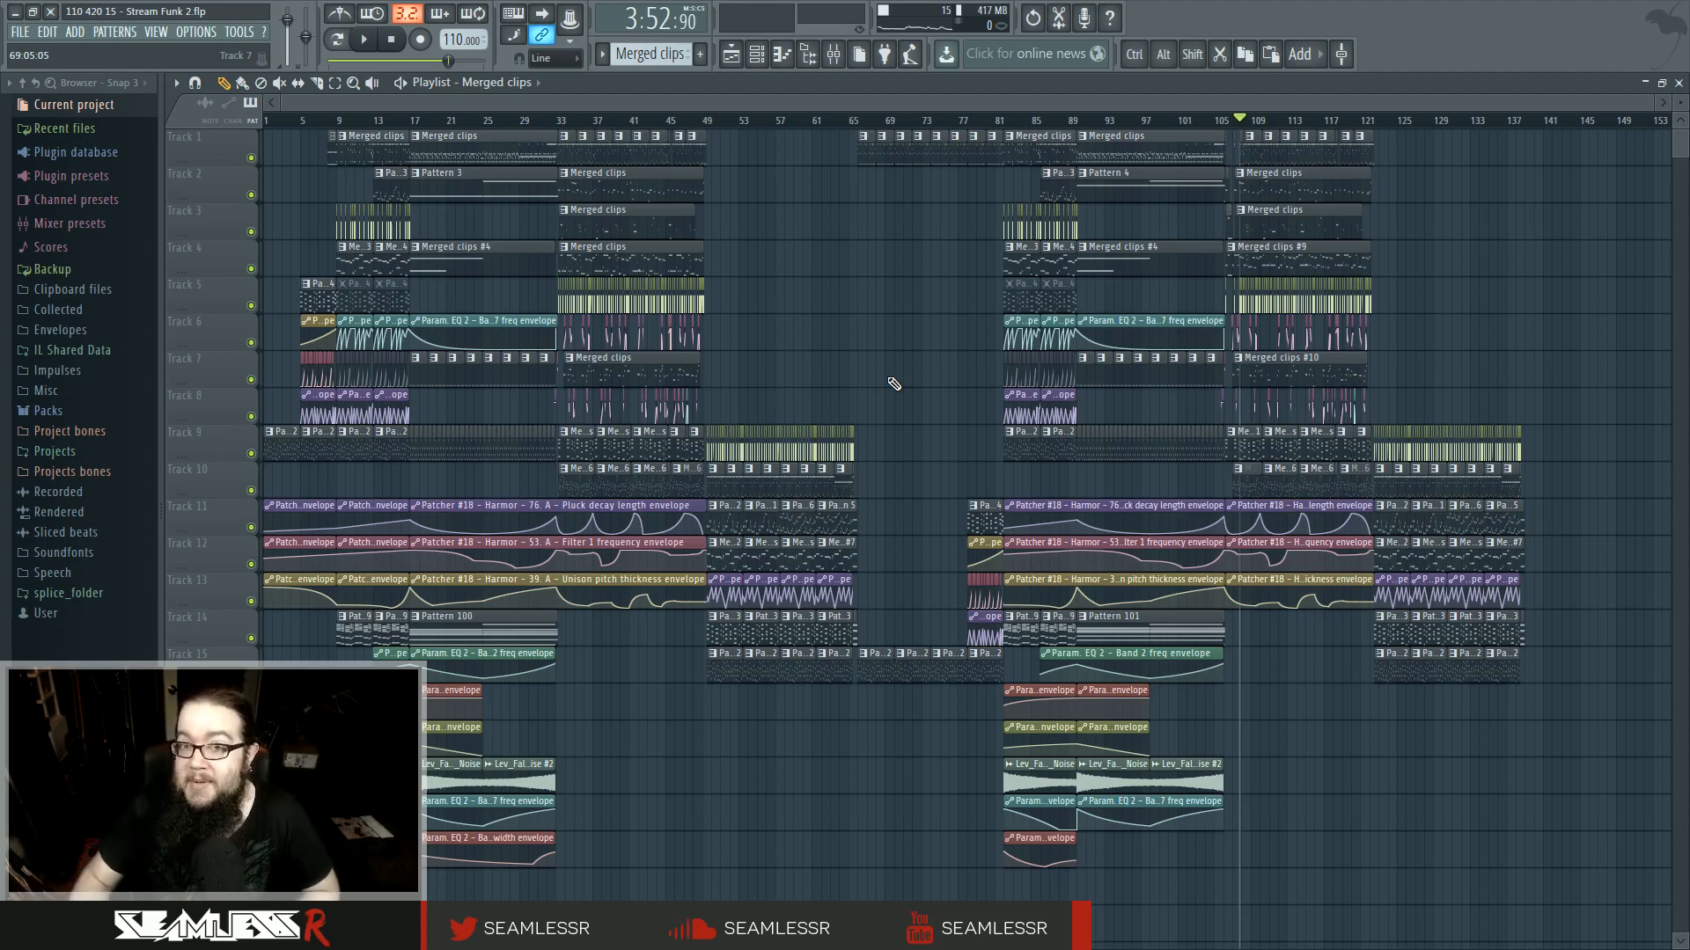
pyautogui.moveTo(301, 124); pyautogui.dragTo(42, 122)
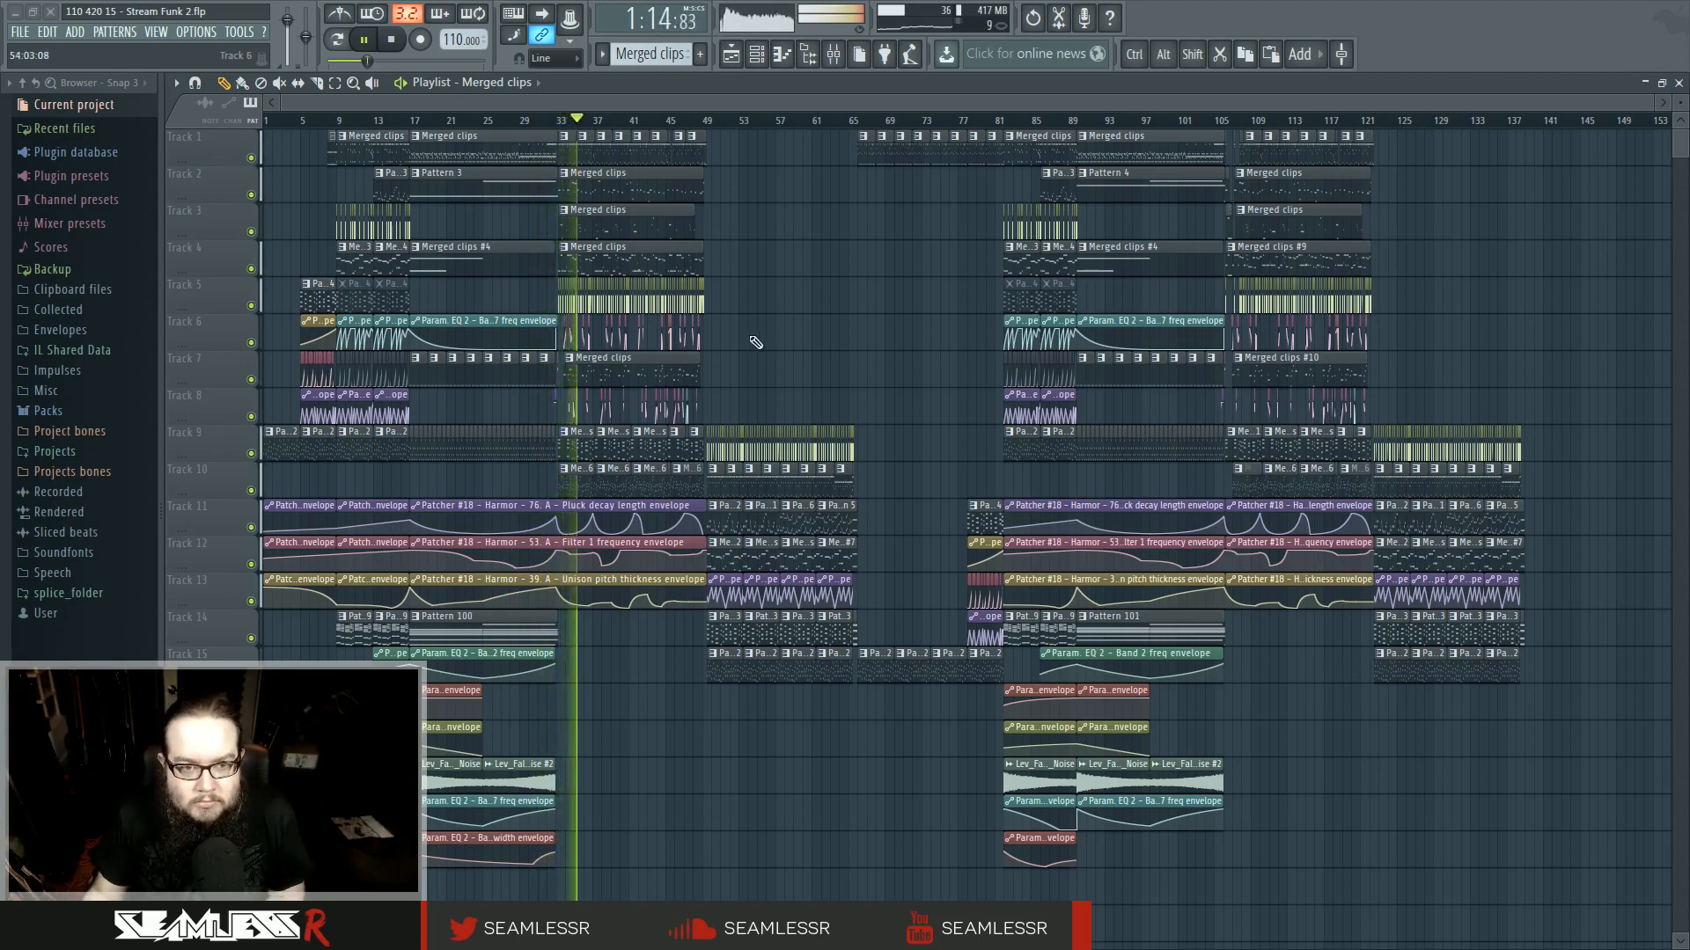
pyautogui.press('space')
pyautogui.scroll(8, 682, 500)
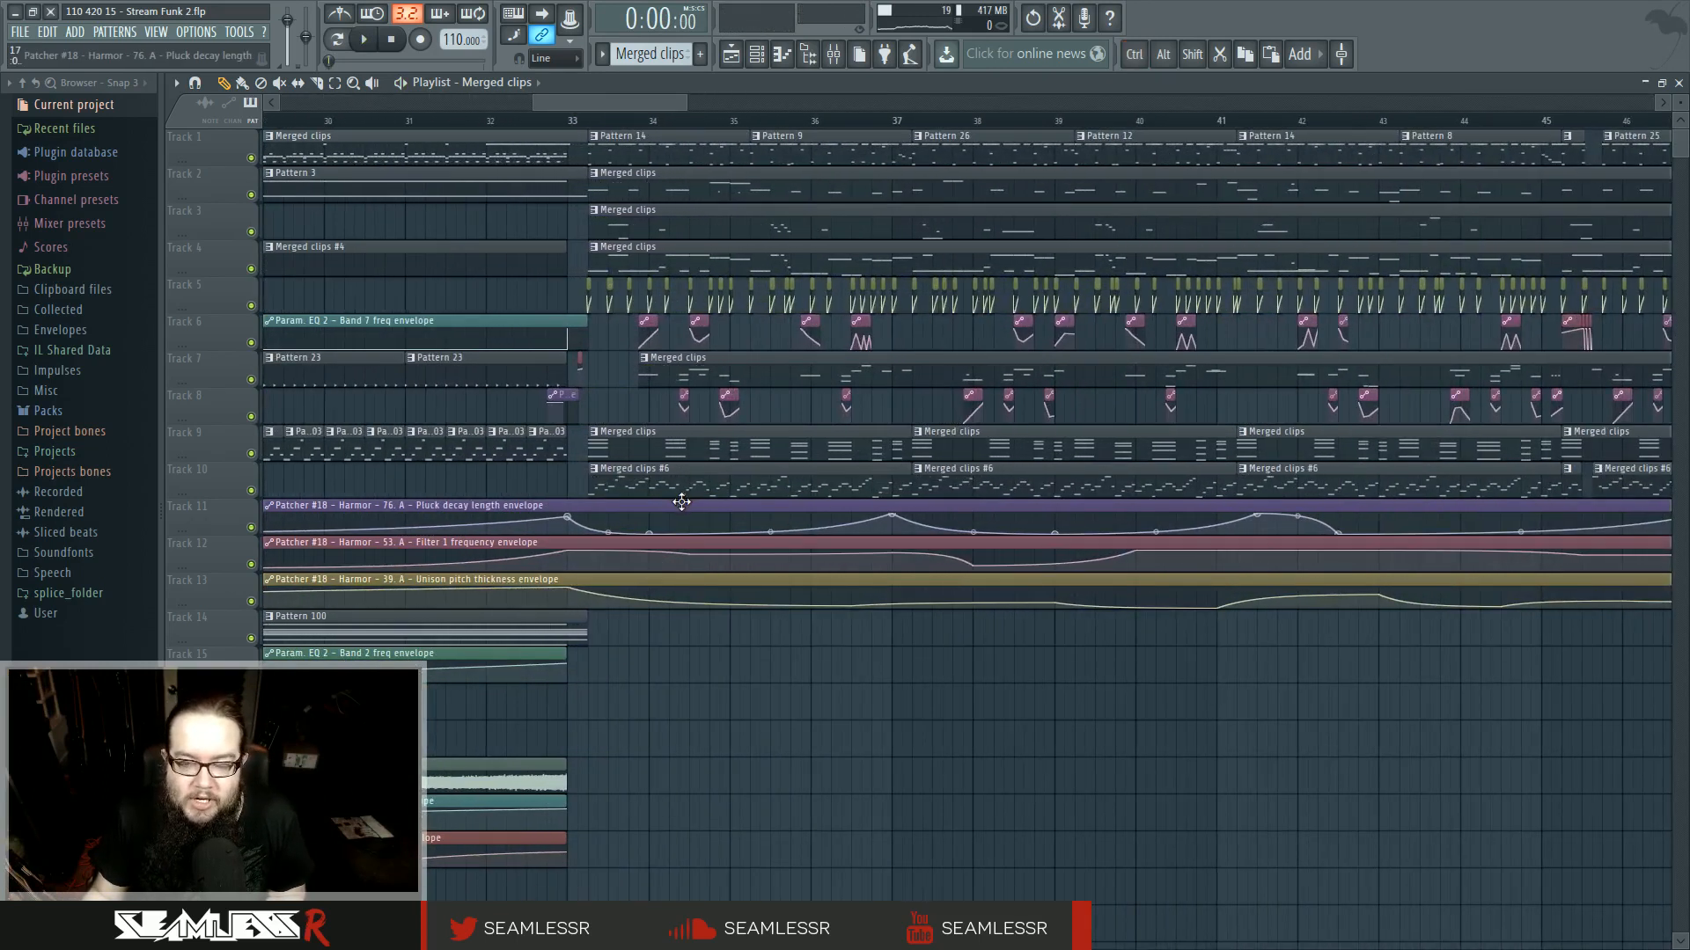
pyautogui.scroll(-2, 682, 501)
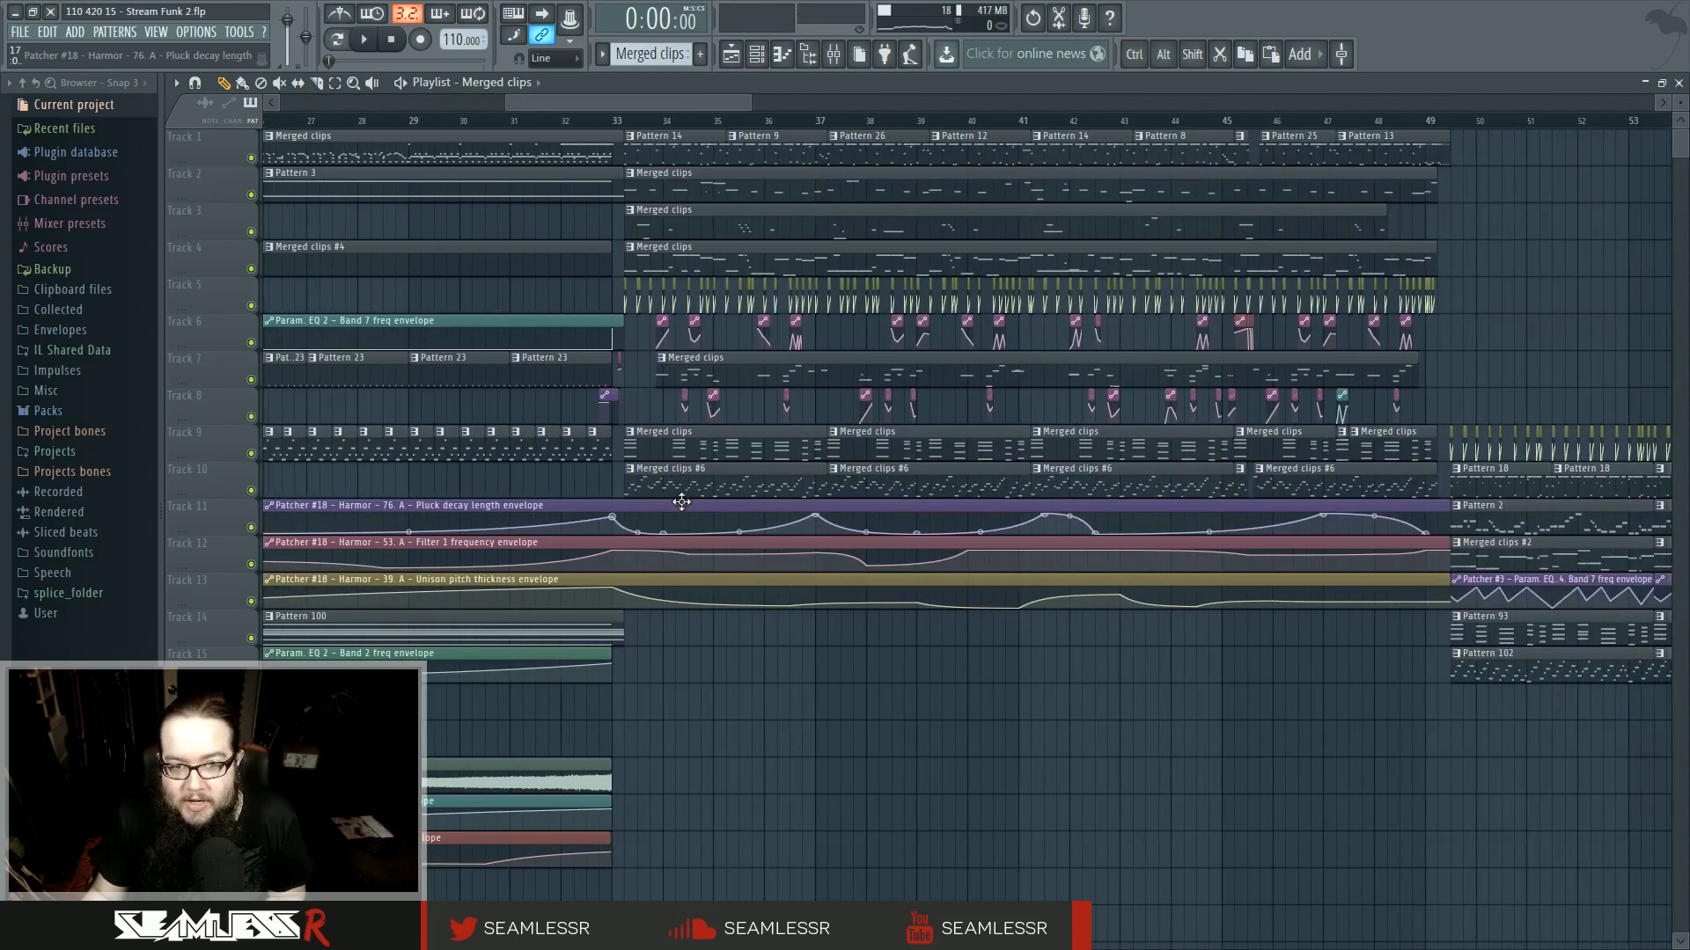
# - Make the track 3 and track 2 clips at bar 33 unique
pyautogui.click(629, 210)
pyautogui.click(668, 315)
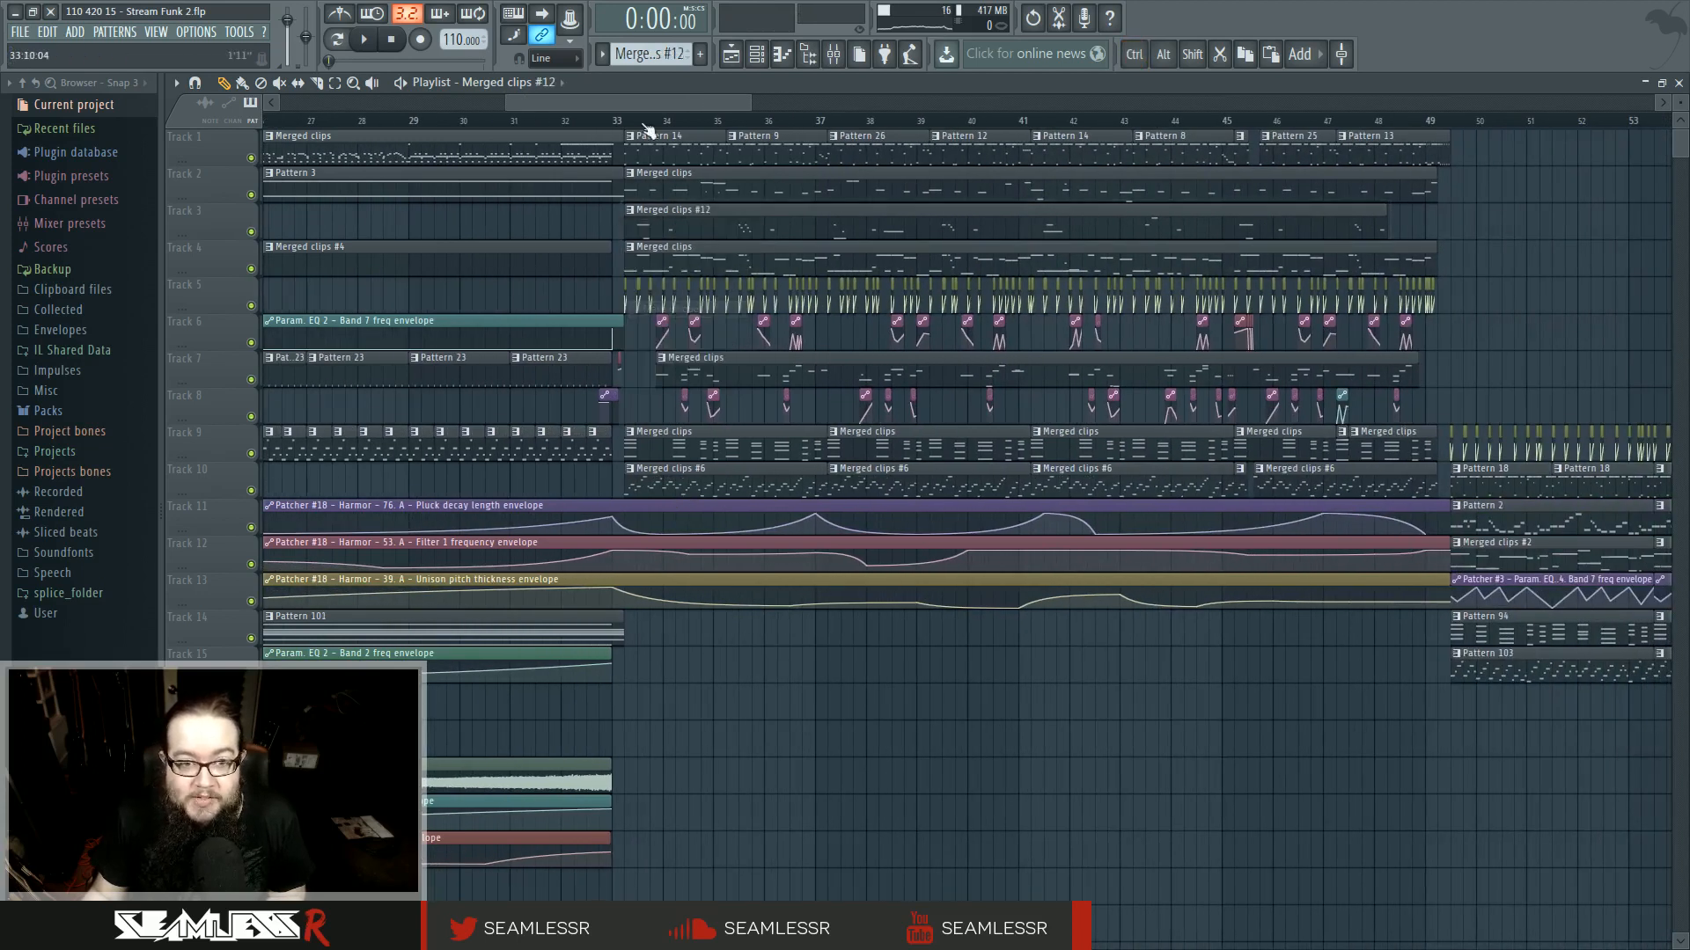
pyautogui.press('space')
pyautogui.scroll(5, 651, 369)
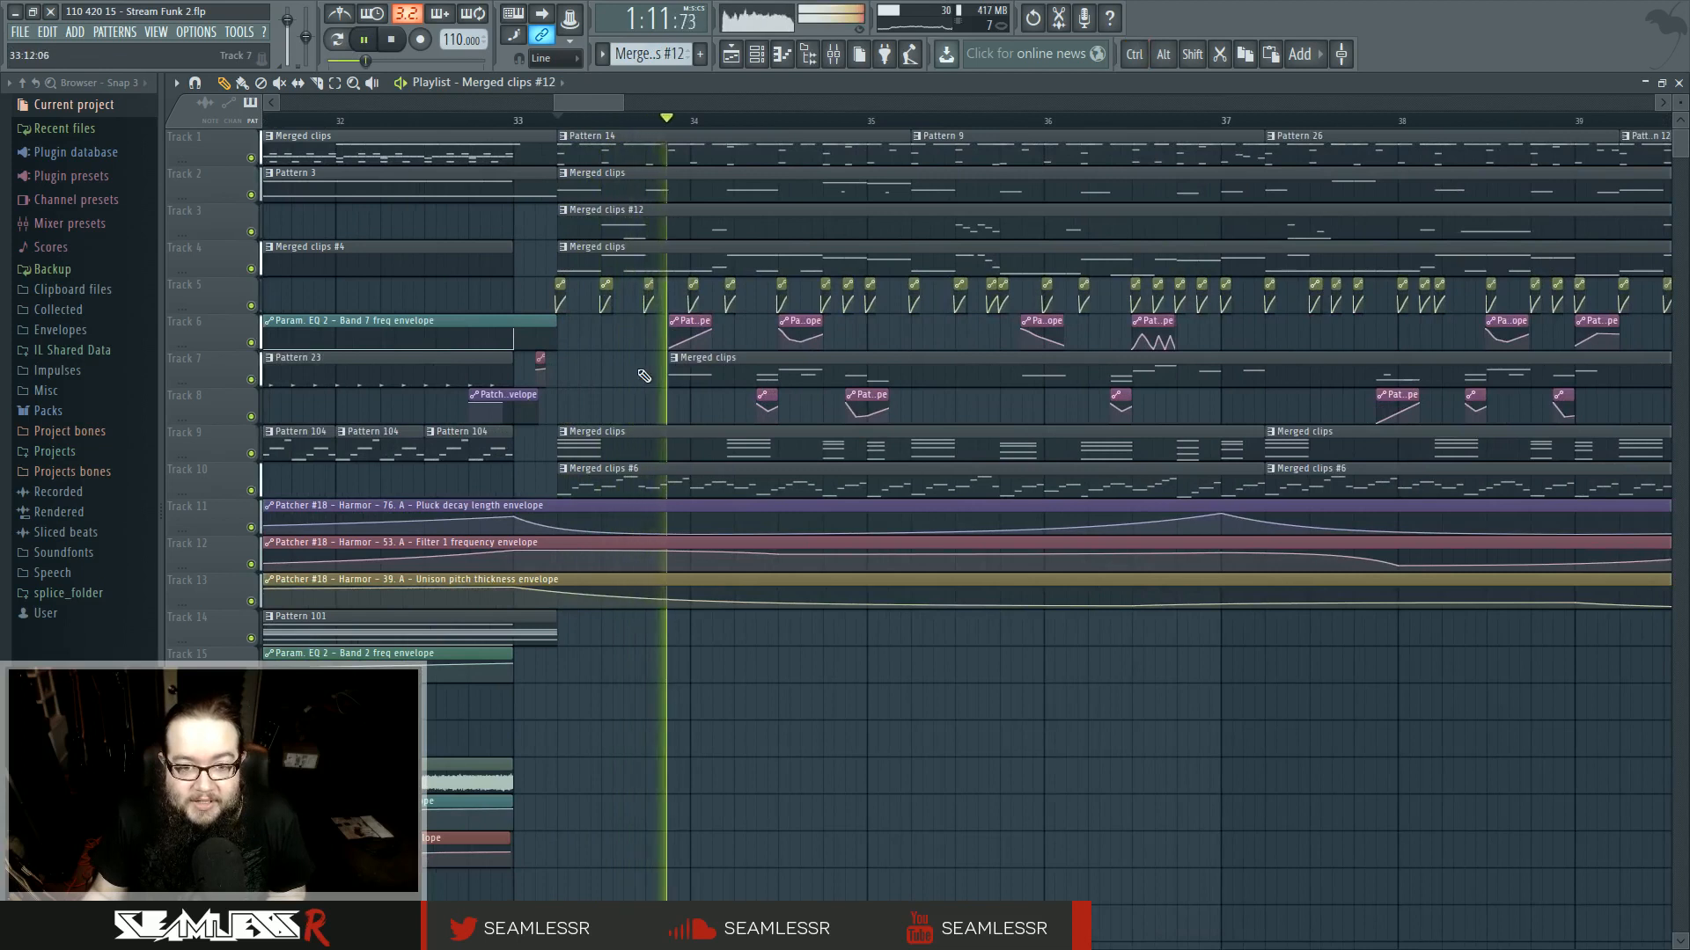
pyautogui.press('space')
pyautogui.press('space')
pyautogui.click(732, 127)
pyautogui.click(563, 173)
pyautogui.click(595, 271)
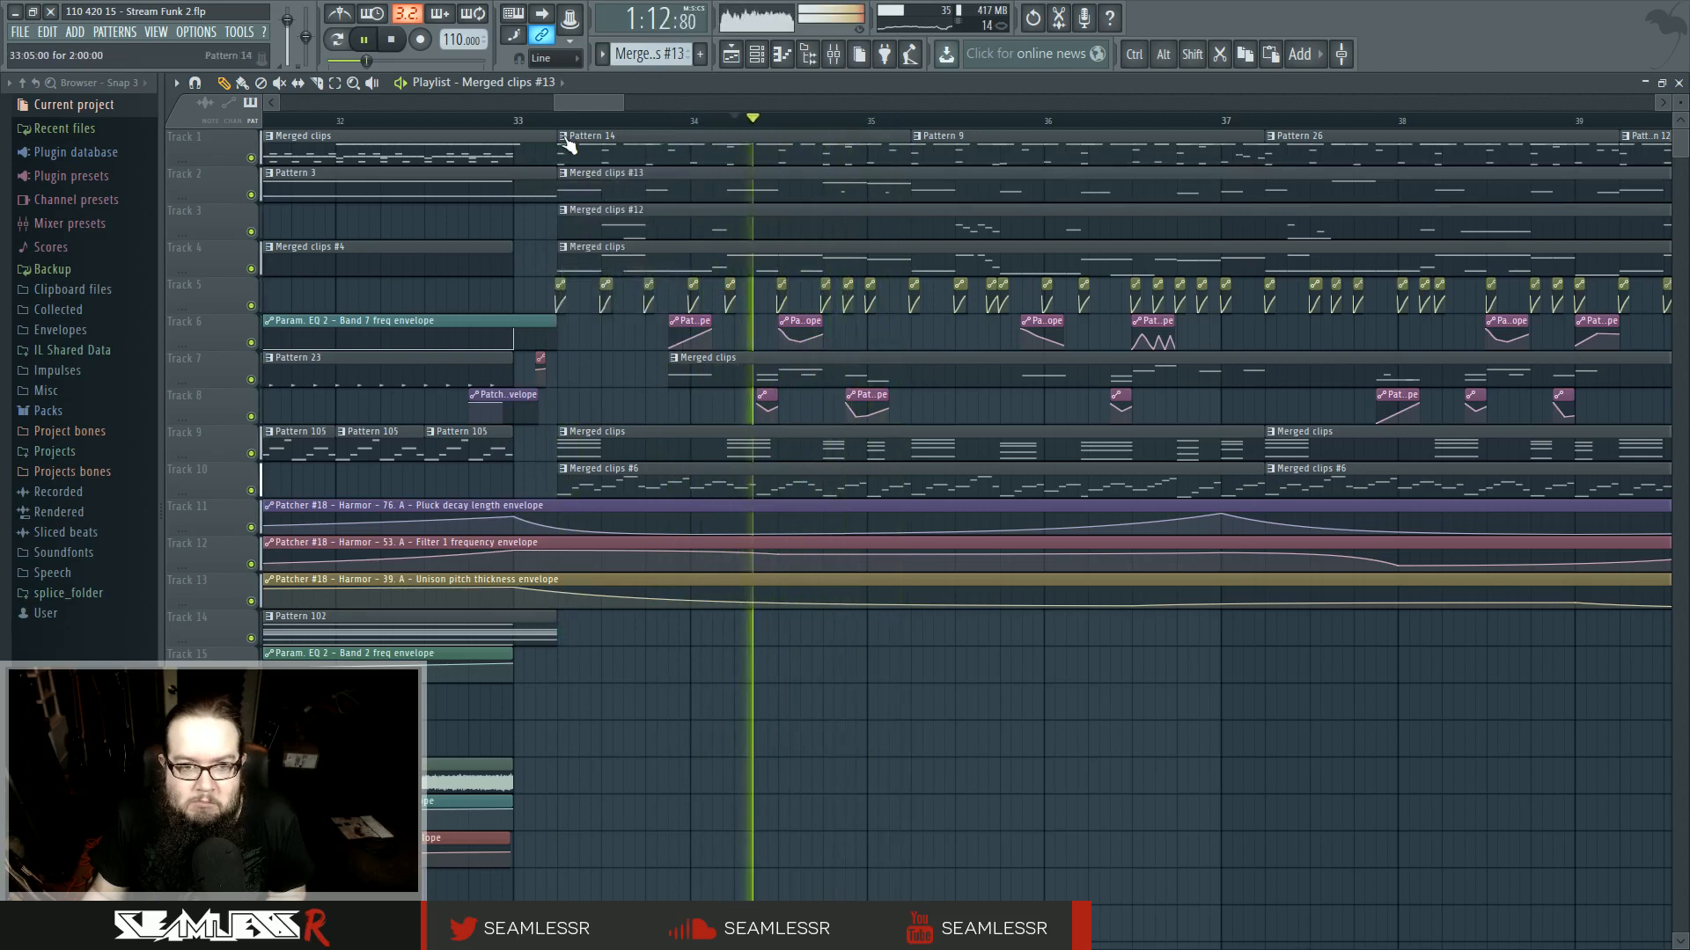
# - Open the track 2 clip at bar 33 in the piano roll, delete its bar 2 F3 and E3 notes and move the F4 and E4 notes down to F3 and E3
pyautogui.doubleClick(667, 192)
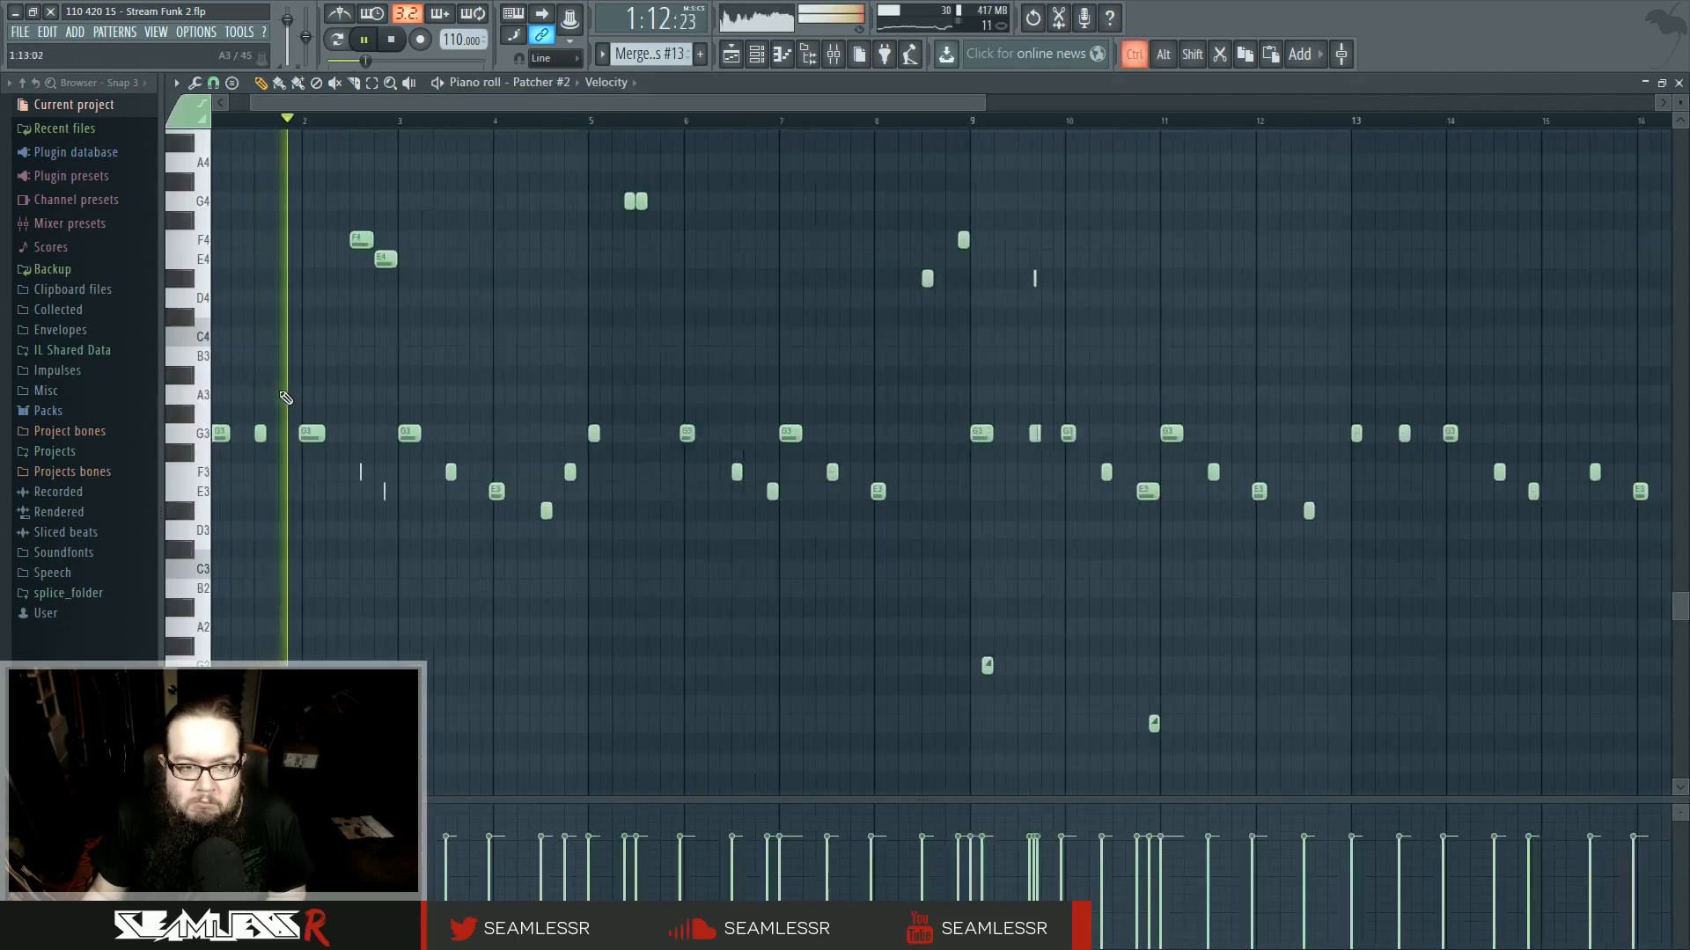
pyautogui.moveTo(430, 433); pyautogui.dragTo(584, 553)
pyautogui.moveTo(544, 499); pyautogui.dragTo(558, 498)
pyautogui.moveTo(743, 300); pyautogui.dragTo(784, 321)
pyautogui.rightClick(786, 552)
pyautogui.rightClick(710, 532)
pyautogui.moveTo(693, 304); pyautogui.dragTo(690, 512)
pyautogui.moveTo(792, 322); pyautogui.dragTo(796, 556)
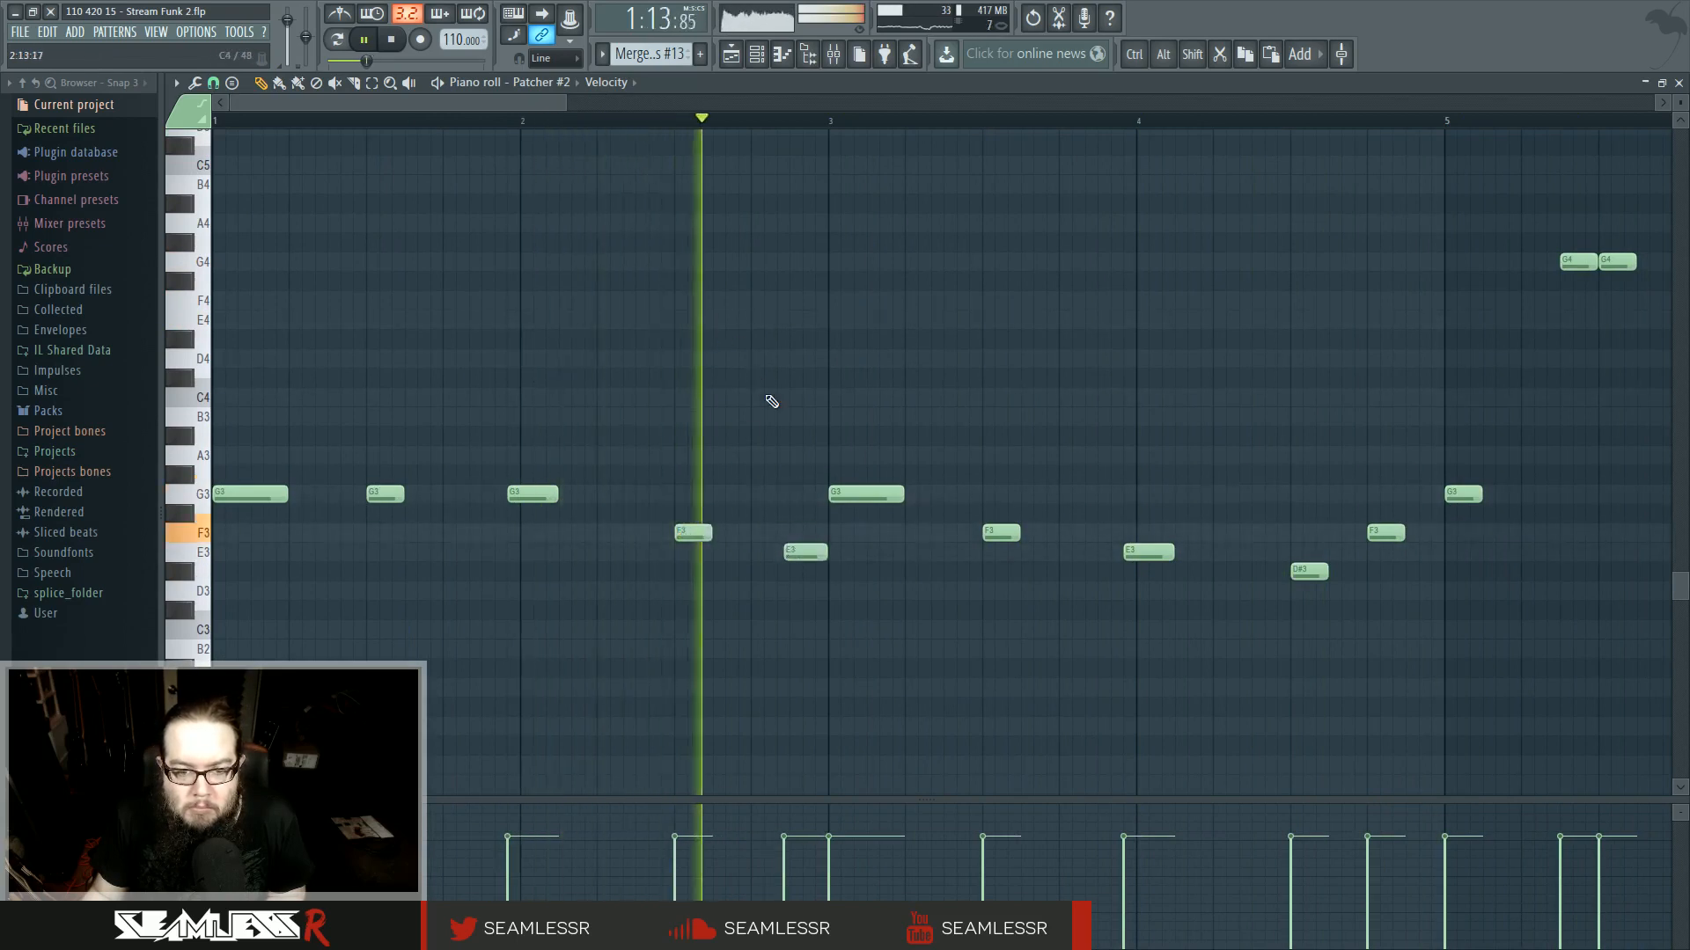
# - Play through the edited notes and open the track 2 clip at bar 37 to check them
pyautogui.moveTo(933, 356); pyautogui.dragTo(716, 364)
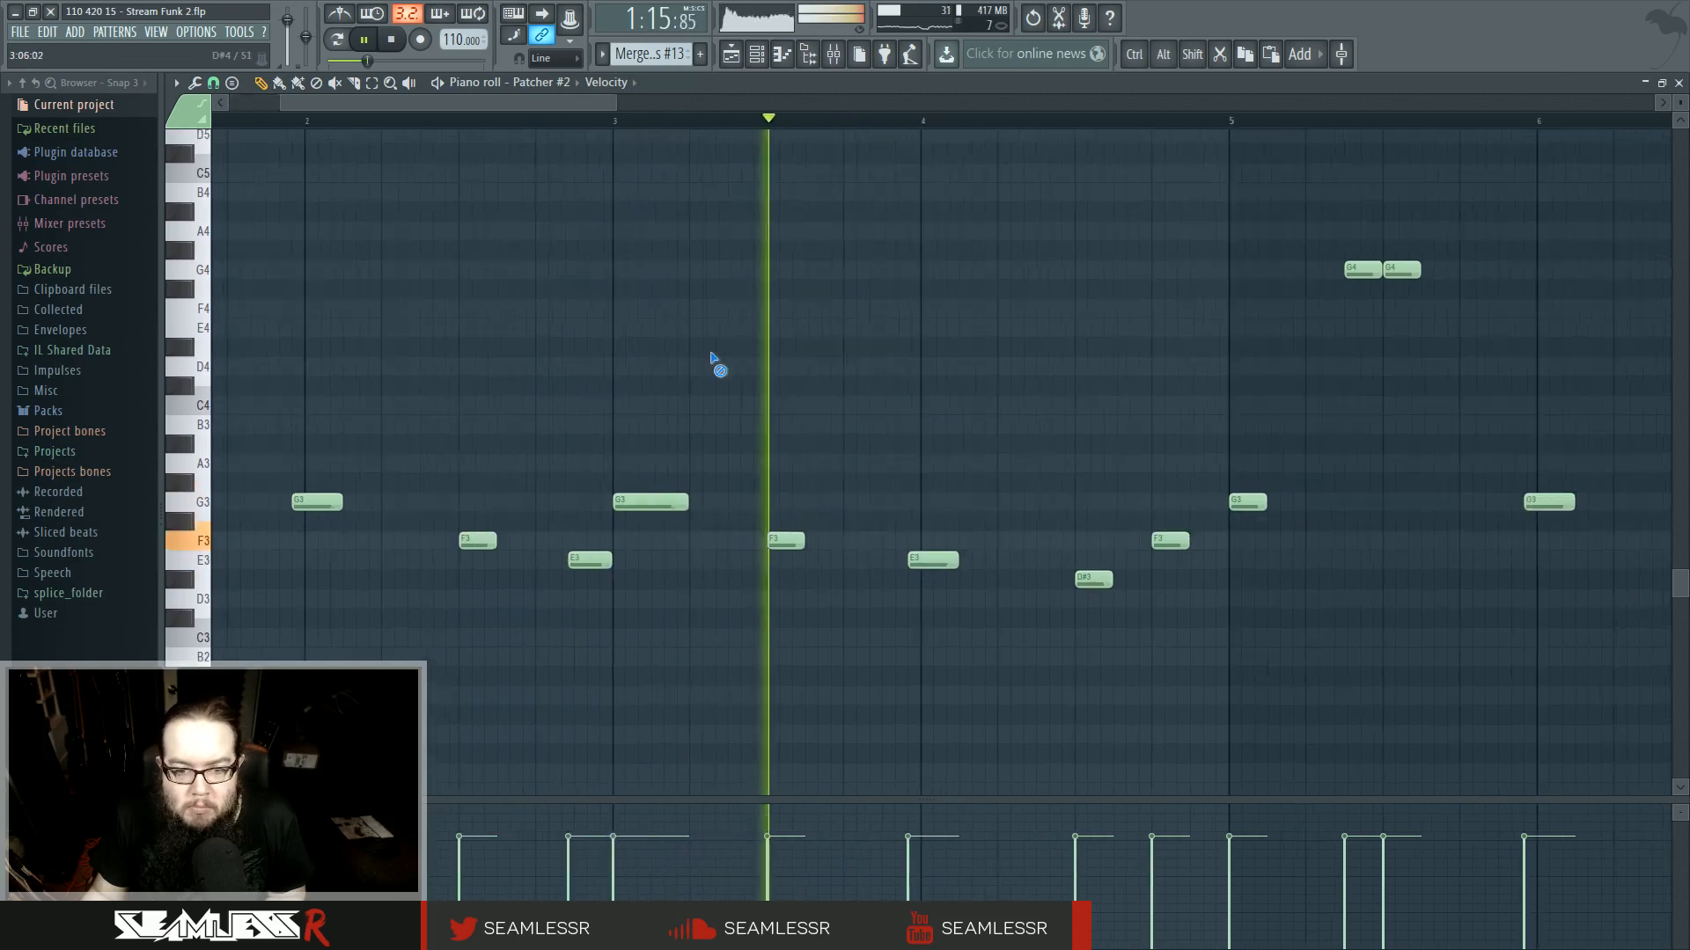
pyautogui.moveTo(917, 442); pyautogui.dragTo(675, 441)
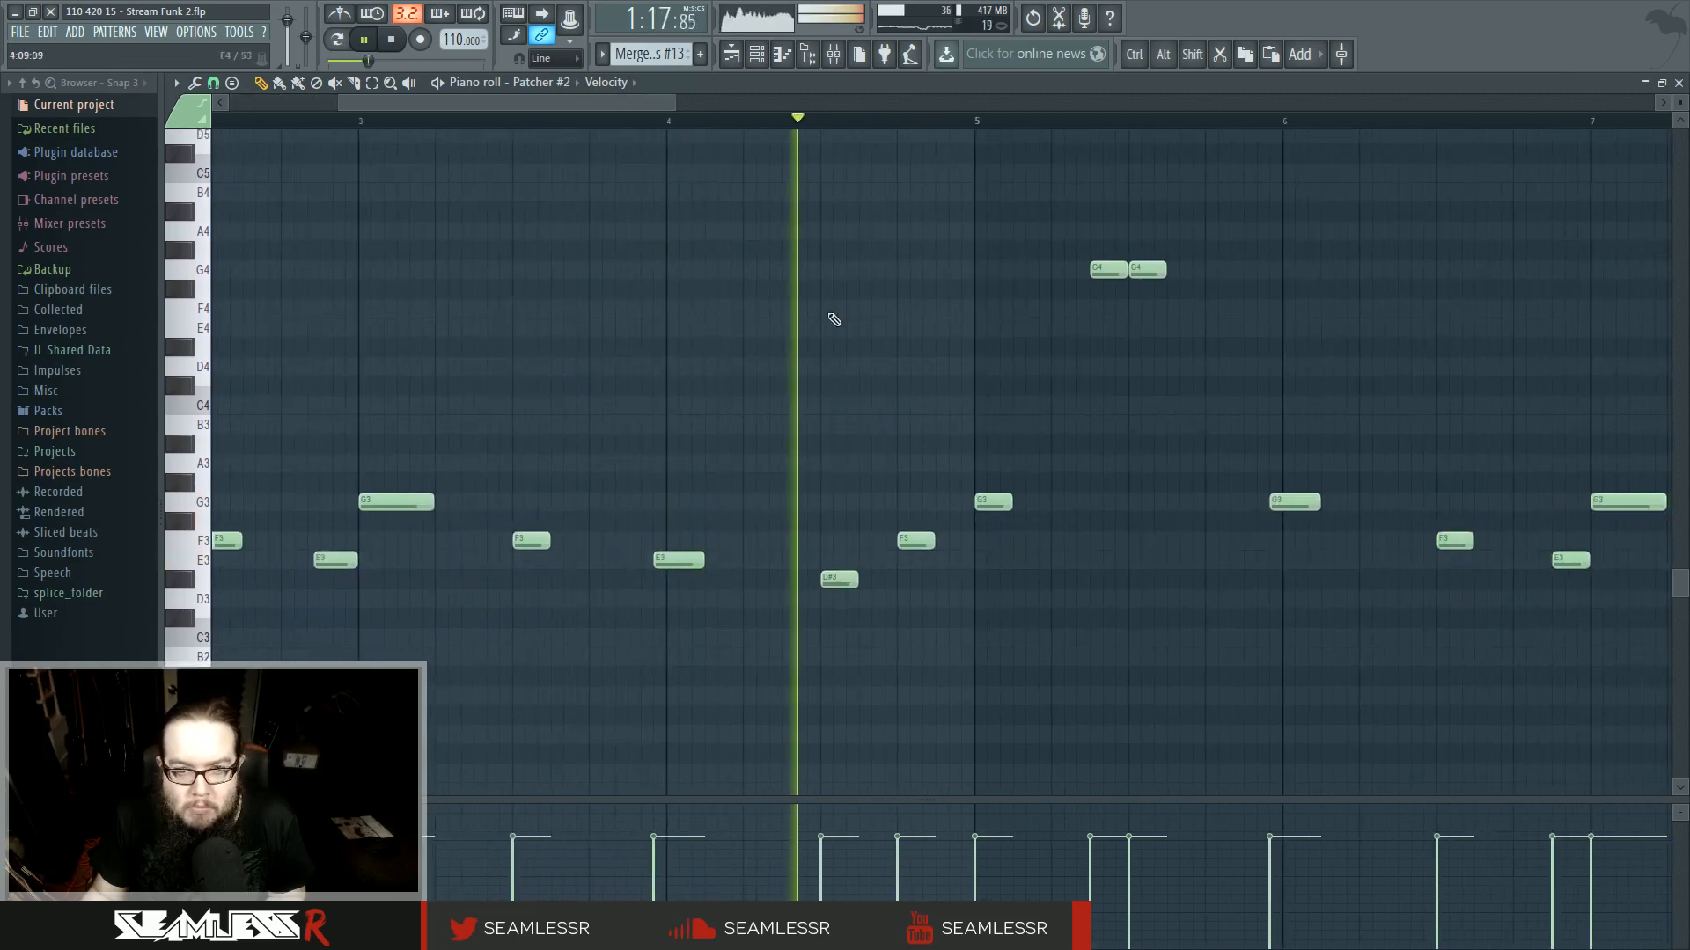
pyautogui.click(731, 58)
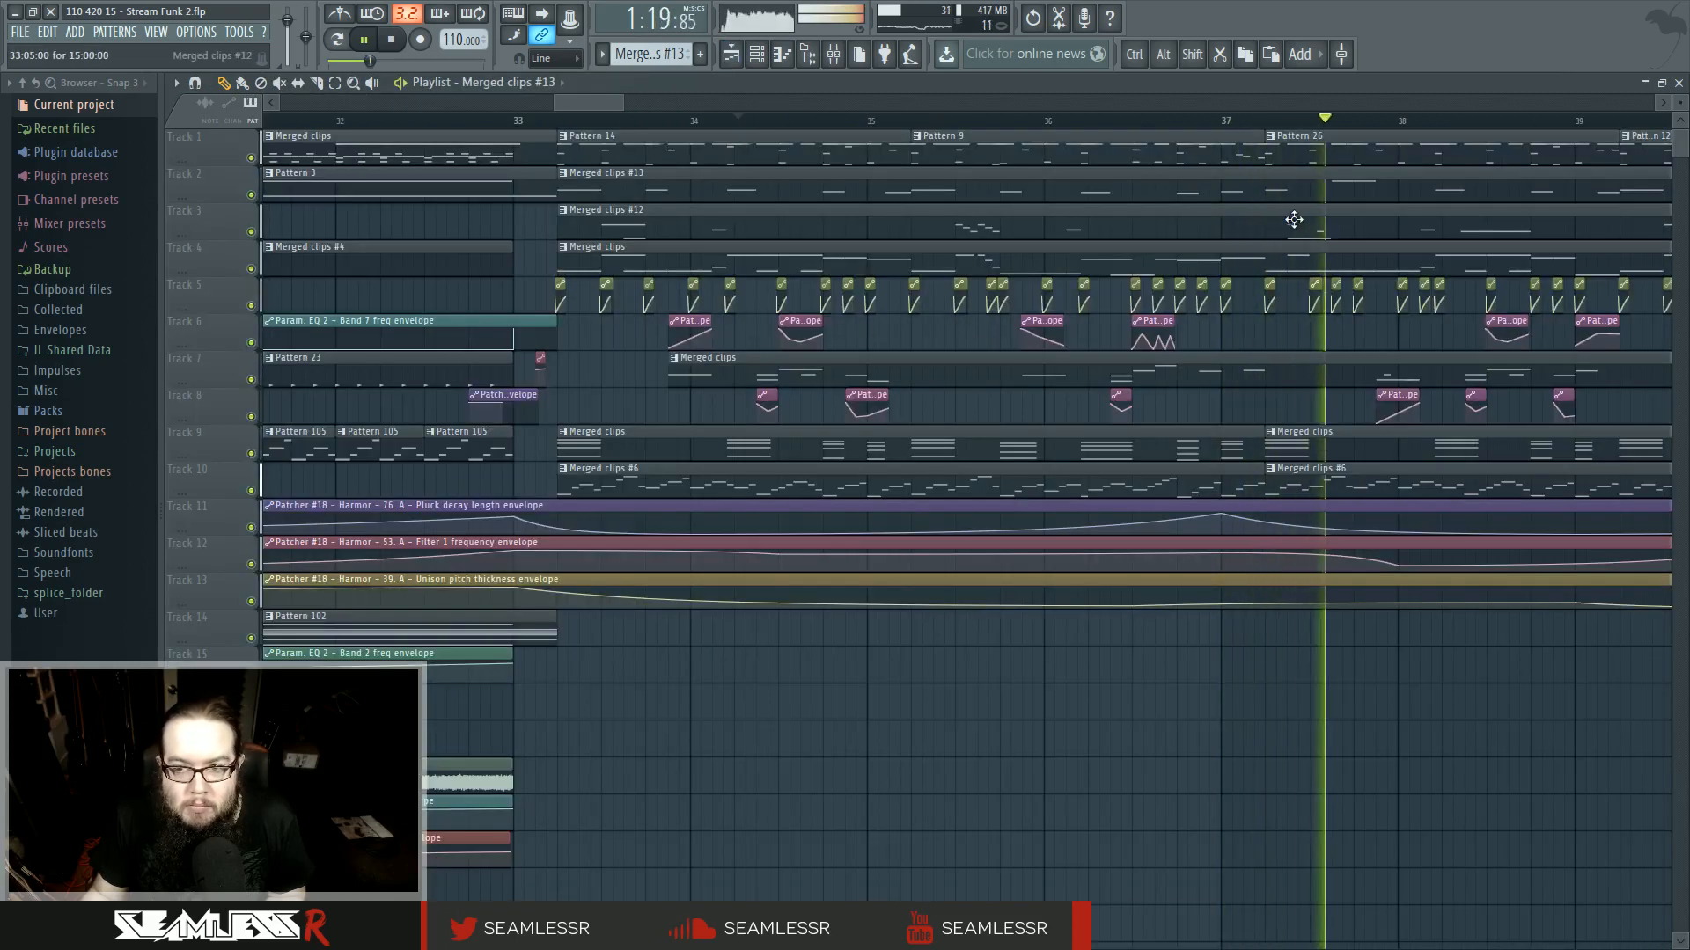
pyautogui.doubleClick(1335, 188)
pyautogui.moveTo(480, 333); pyautogui.dragTo(344, 533)
pyautogui.click(731, 57)
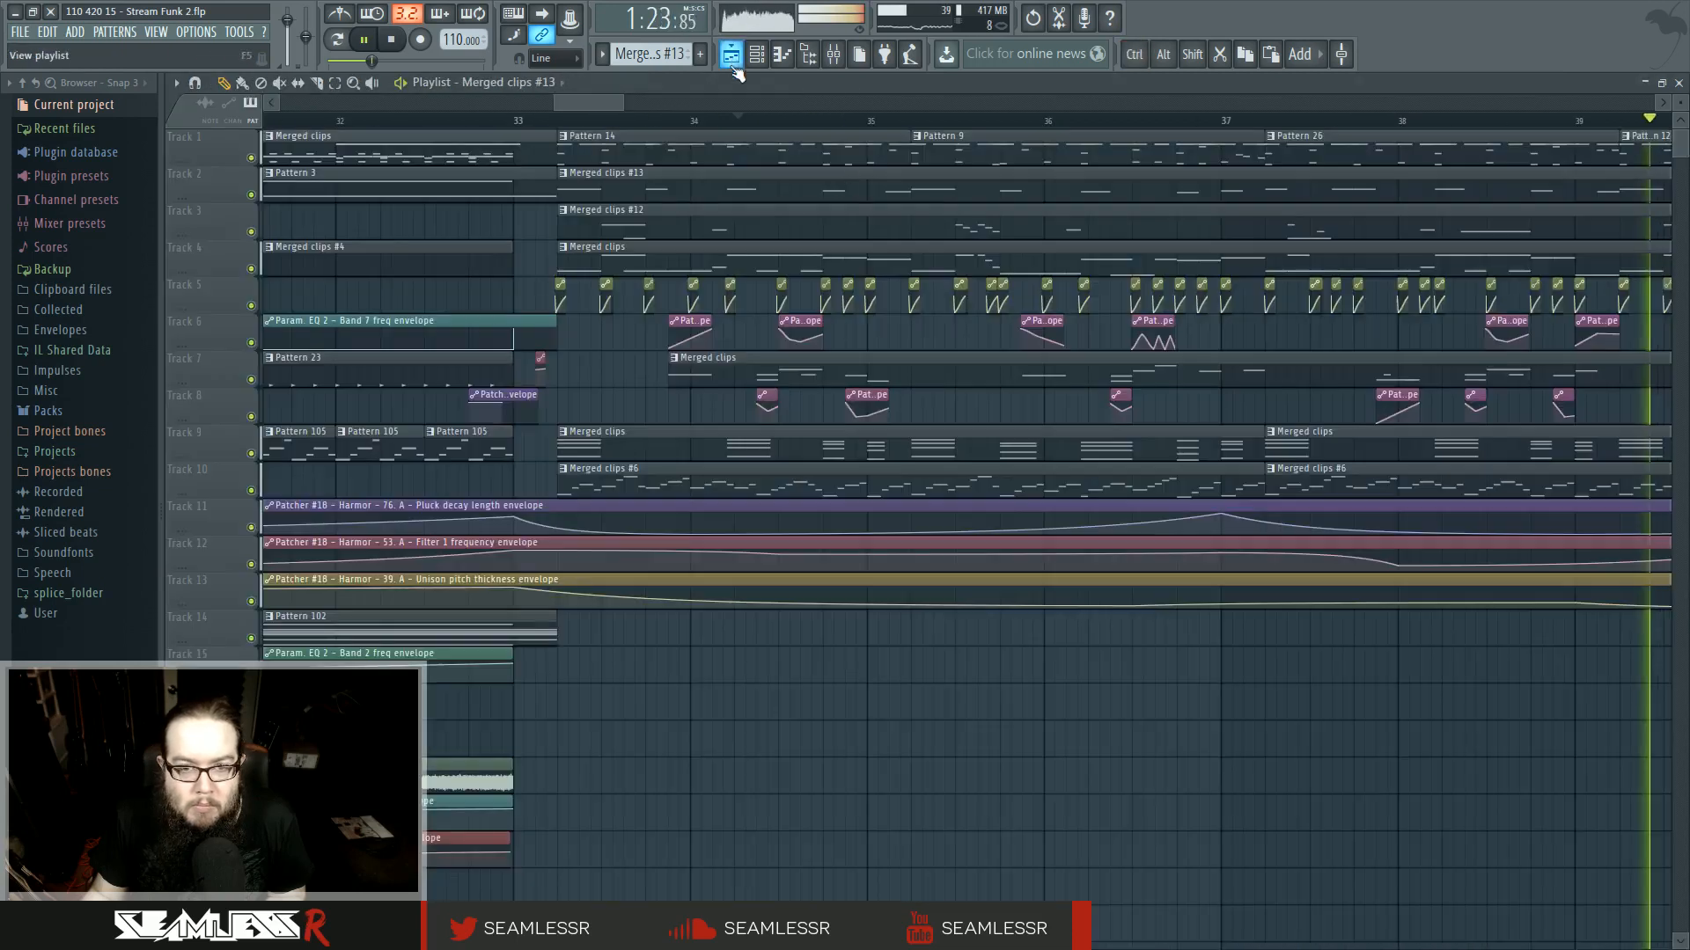
# - Play back the section around bar 37 in the playlist
pyautogui.click(1272, 121)
pyautogui.scroll(3, 1328, 380)
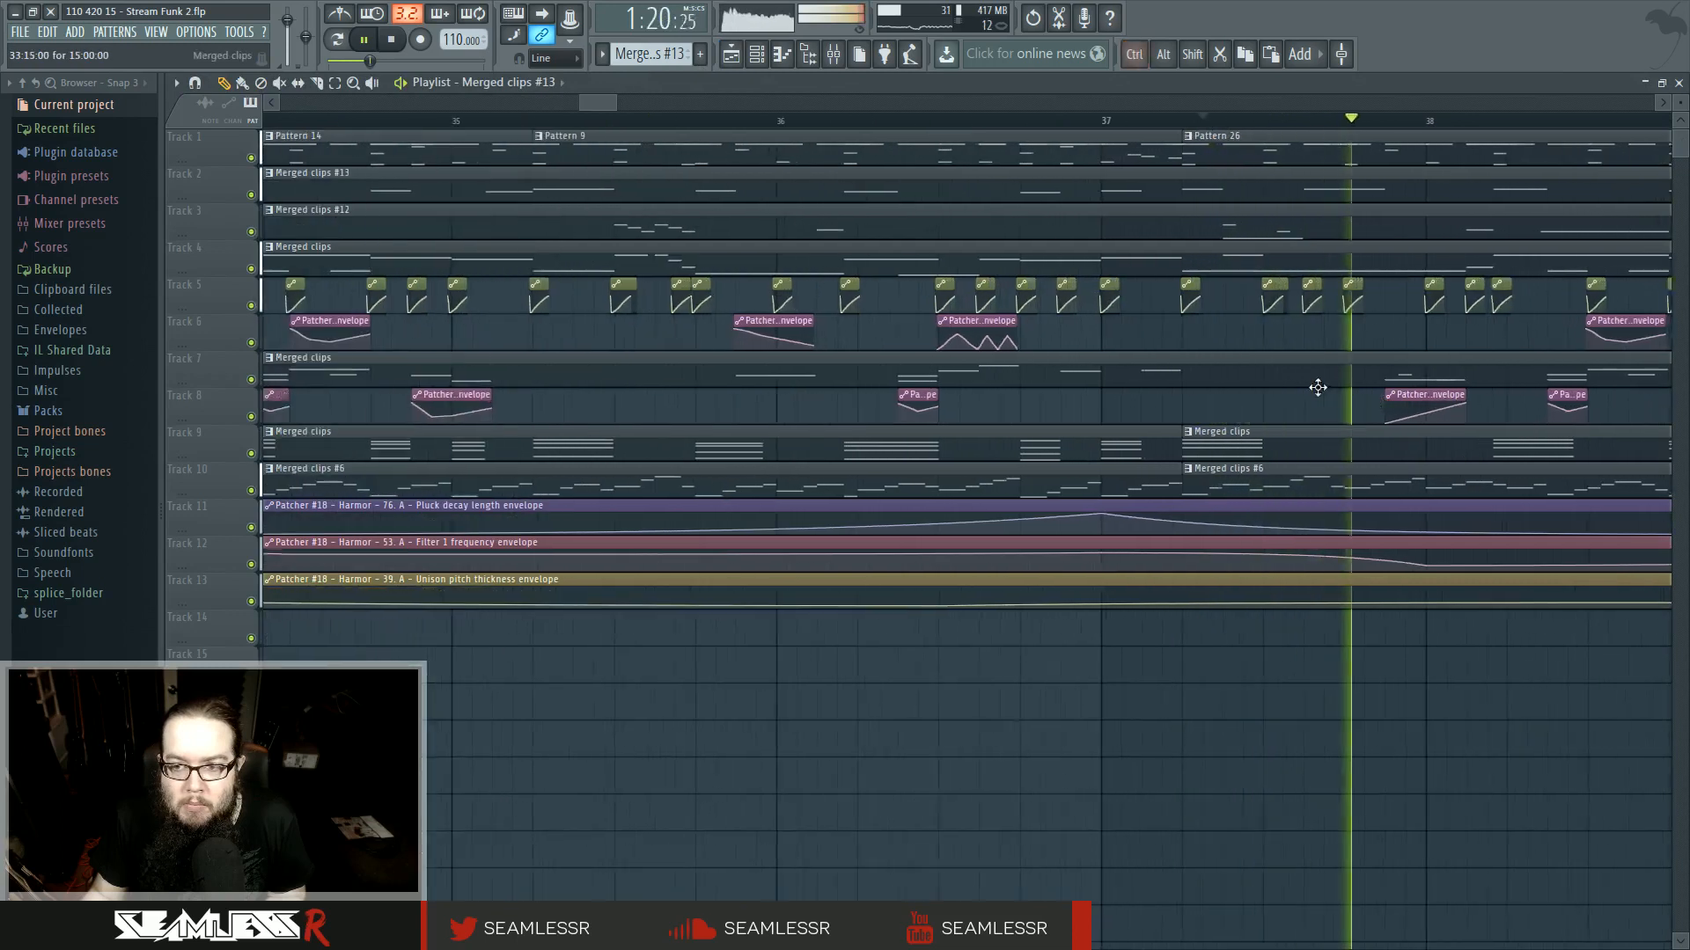
pyautogui.press('space')
pyautogui.press('space')
# - Open the track 3 clip at bar 33 in the piano roll, switch to the Patcher channel and edit a few notes around bar 5
pyautogui.doubleClick(845, 230)
pyautogui.scroll(3, 279, 547)
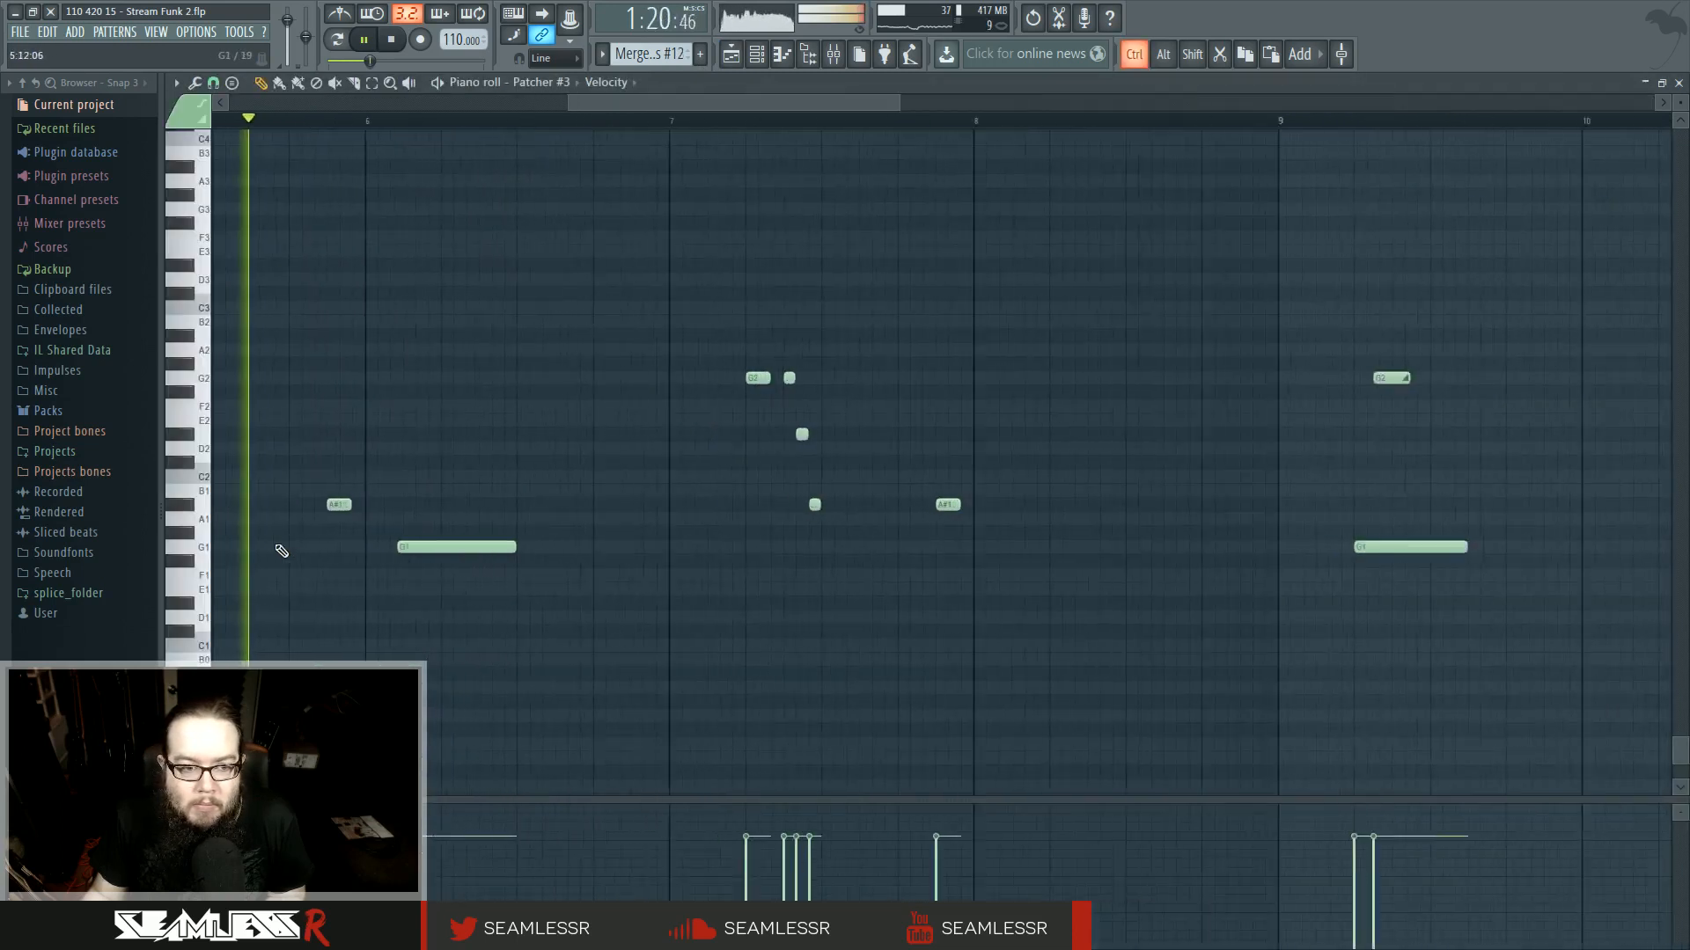
pyautogui.moveTo(279, 551); pyautogui.dragTo(708, 523)
pyautogui.doubleClick(713, 529)
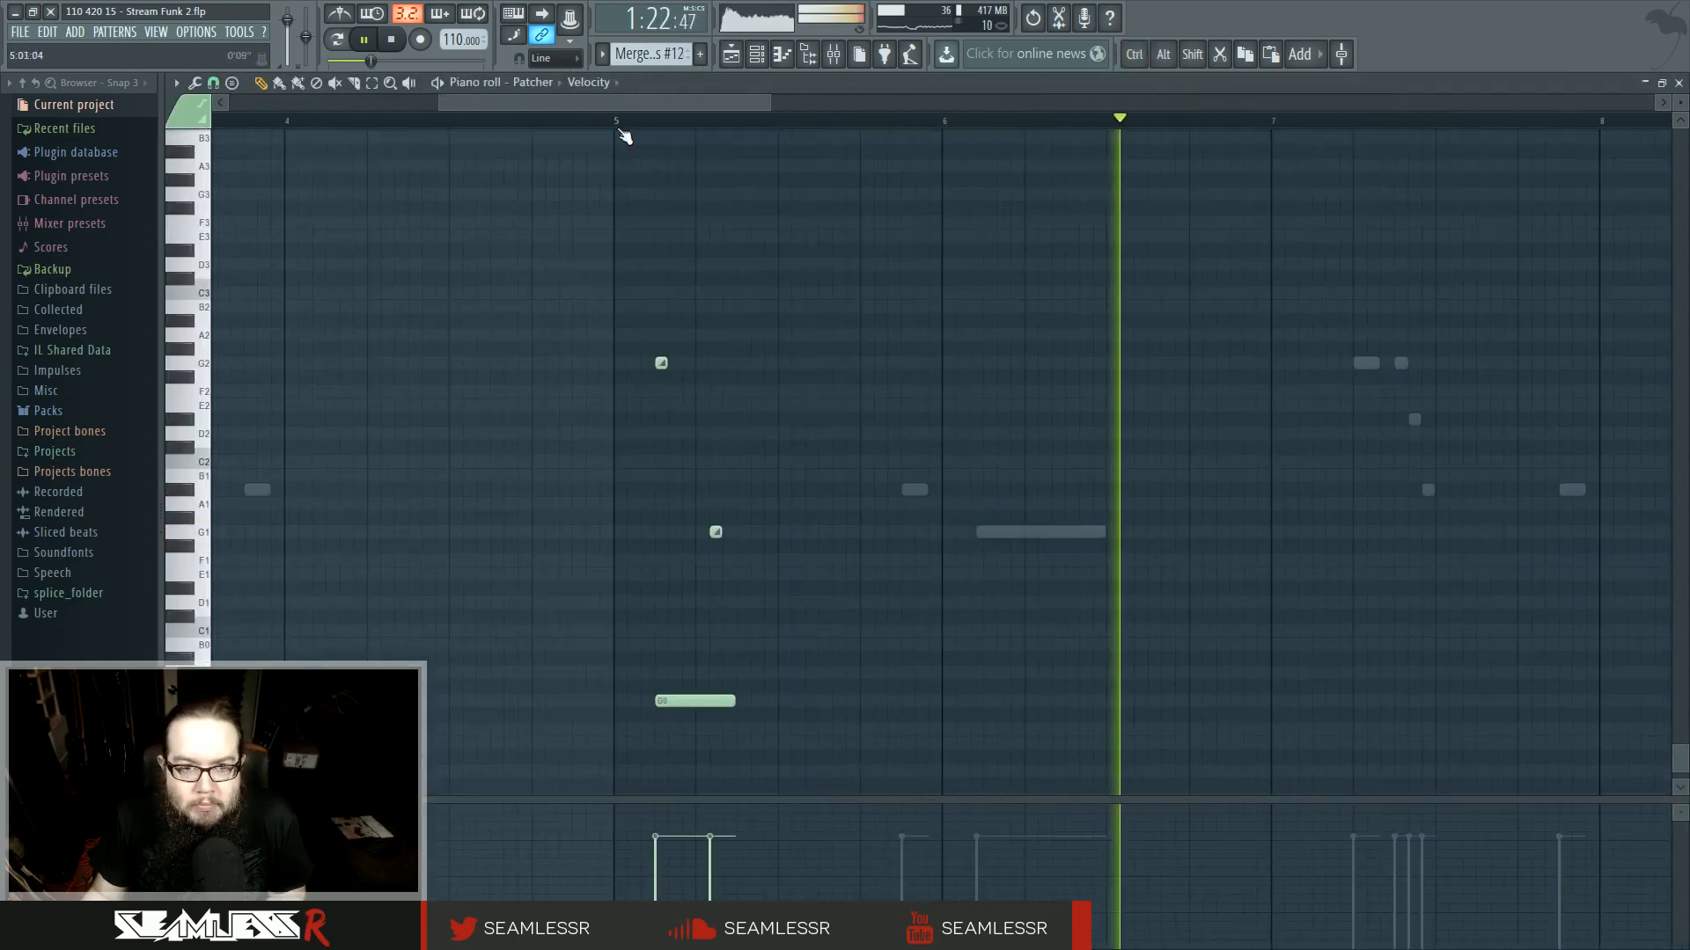
pyautogui.scroll(2, 634, 381)
pyautogui.scroll(3, 656, 383)
pyautogui.moveTo(727, 363); pyautogui.dragTo(825, 363)
pyautogui.rightClick(899, 533)
pyautogui.press('F5')
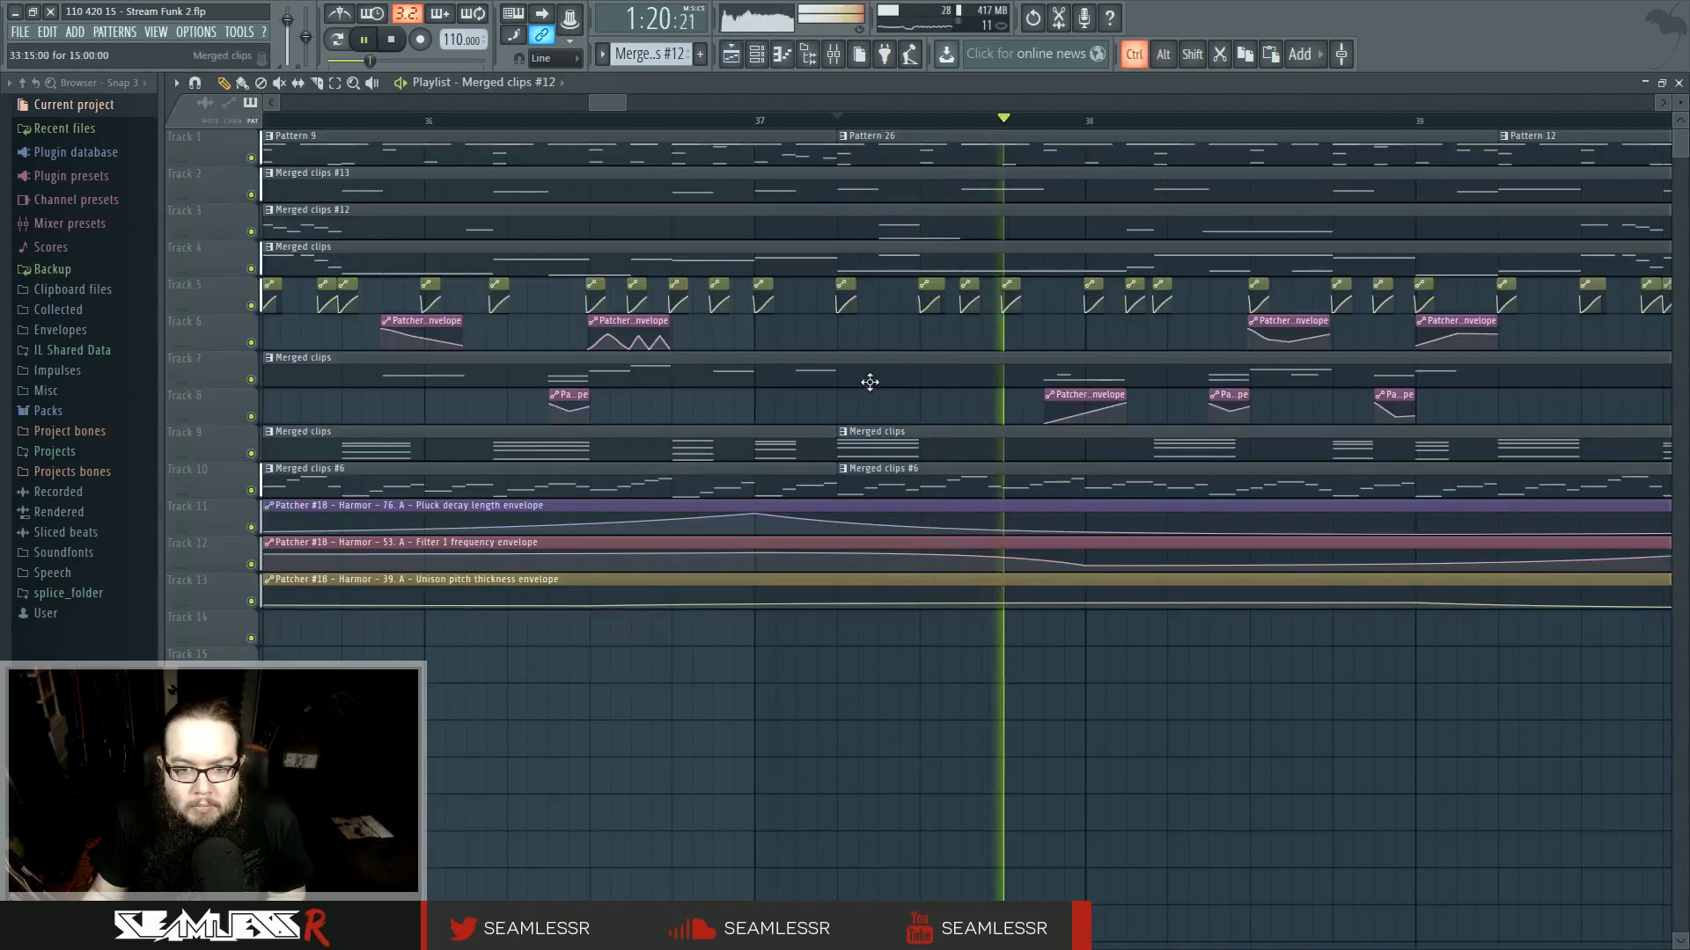
# - Open the track 3 clip at bar 37 in the piano roll and play it back
pyautogui.scroll(-3, 1012, 421)
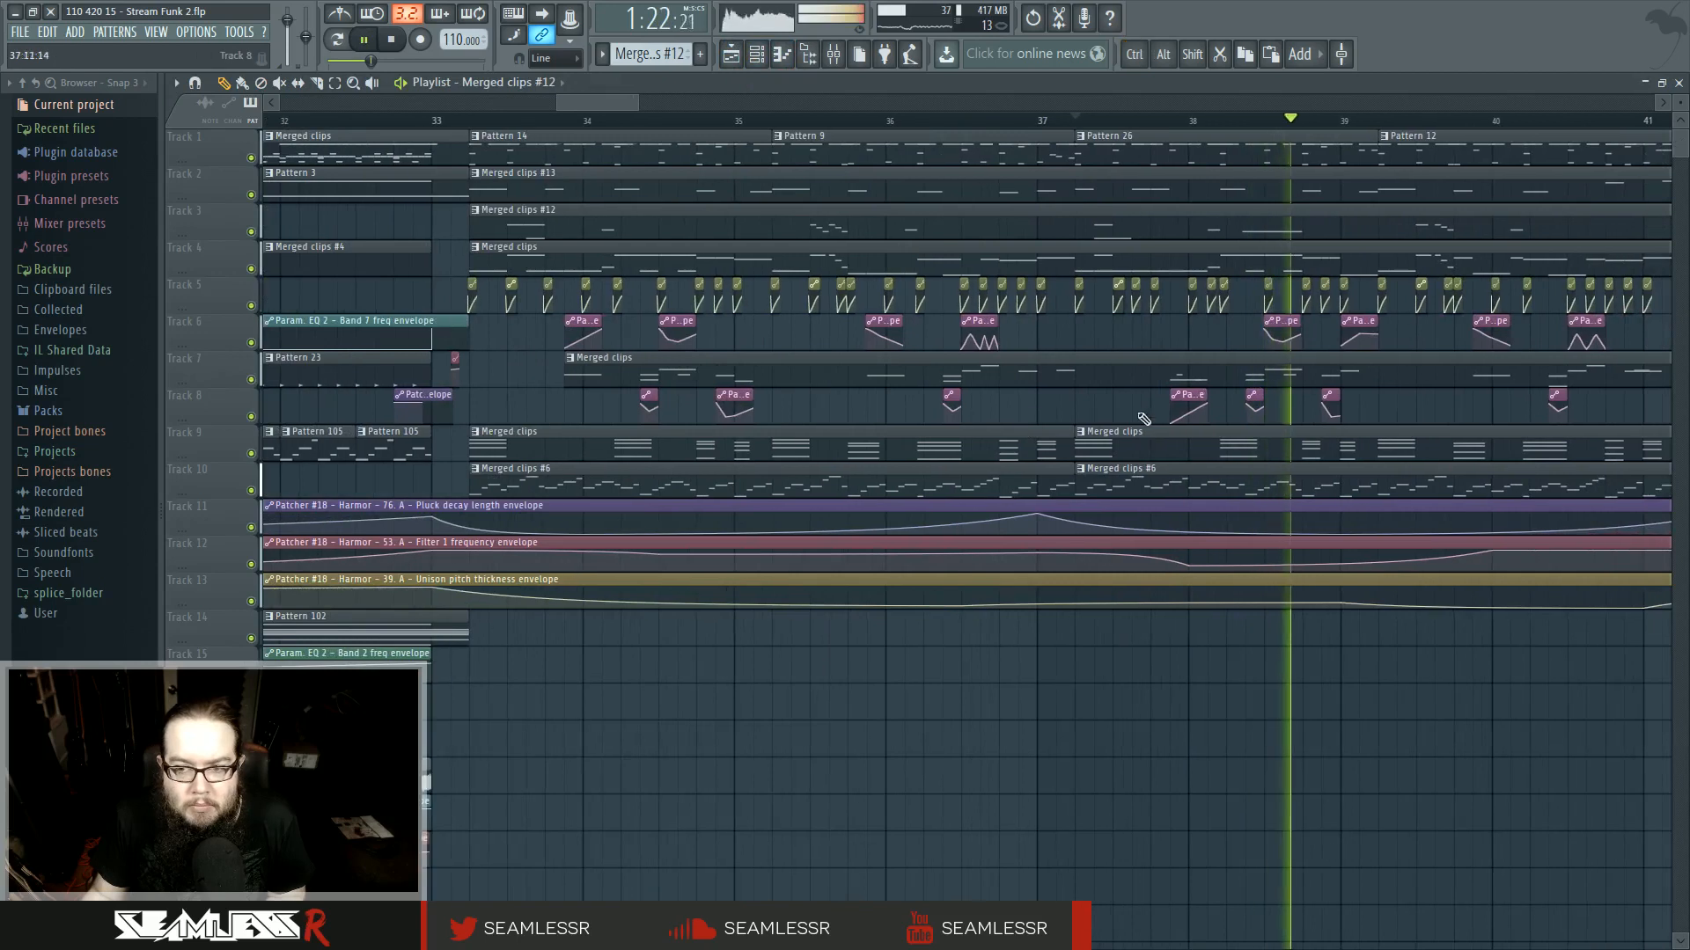
pyautogui.click(1223, 121)
pyautogui.doubleClick(1211, 217)
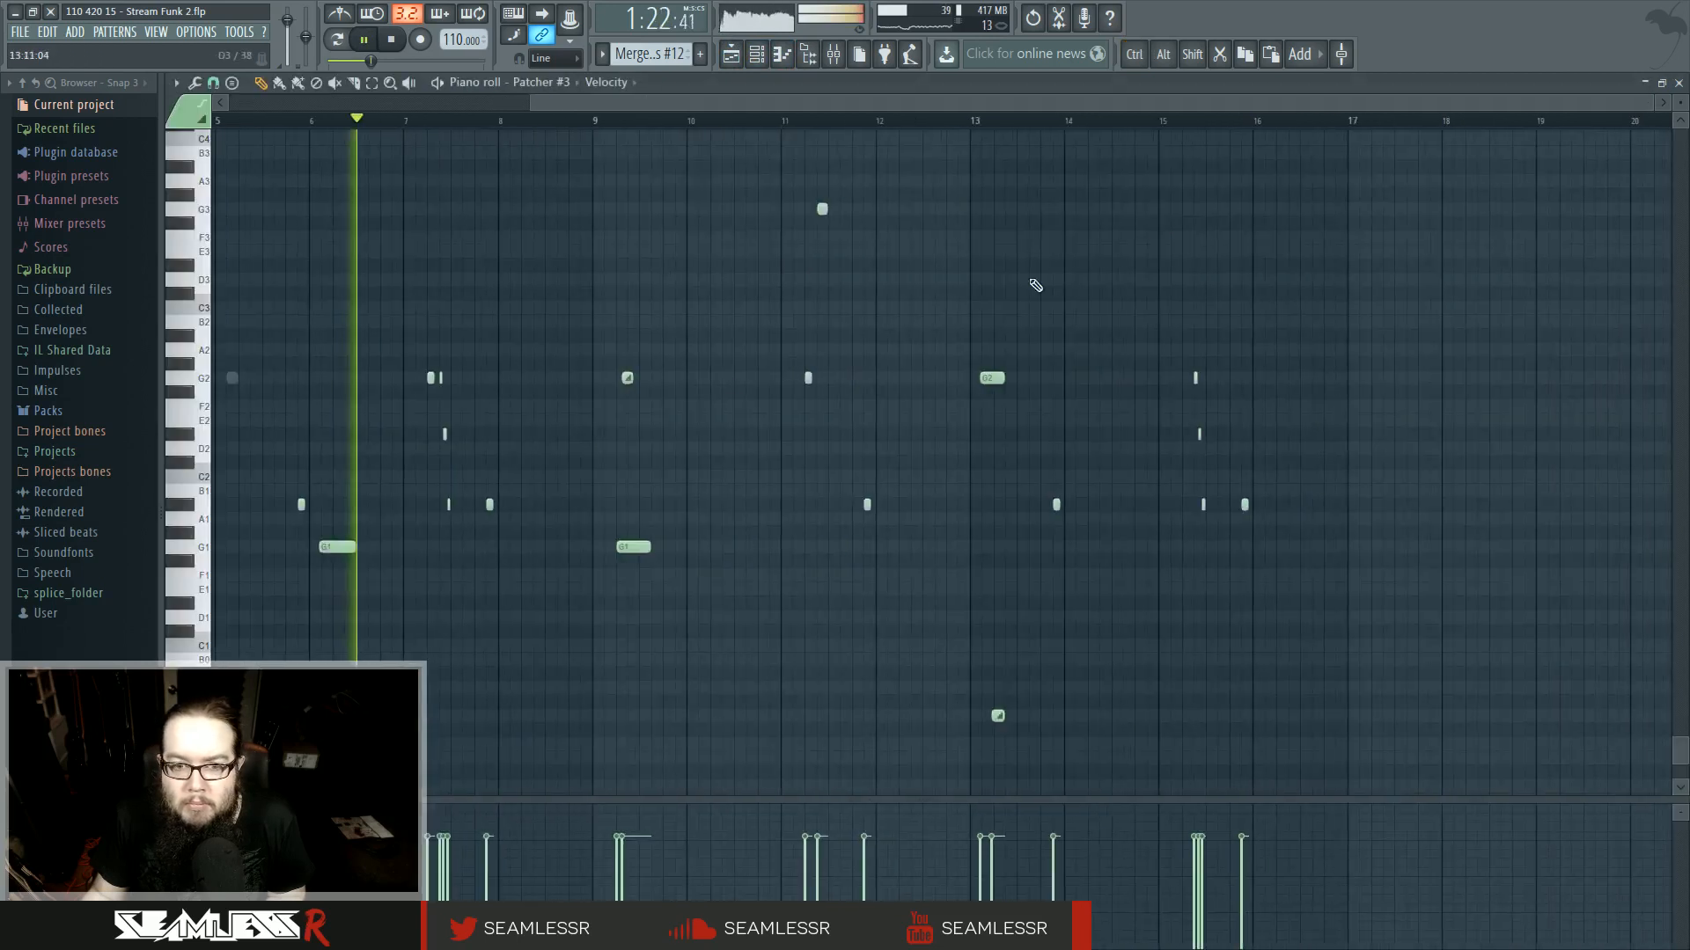
pyautogui.click(299, 120)
pyautogui.scroll(2, 268, 616)
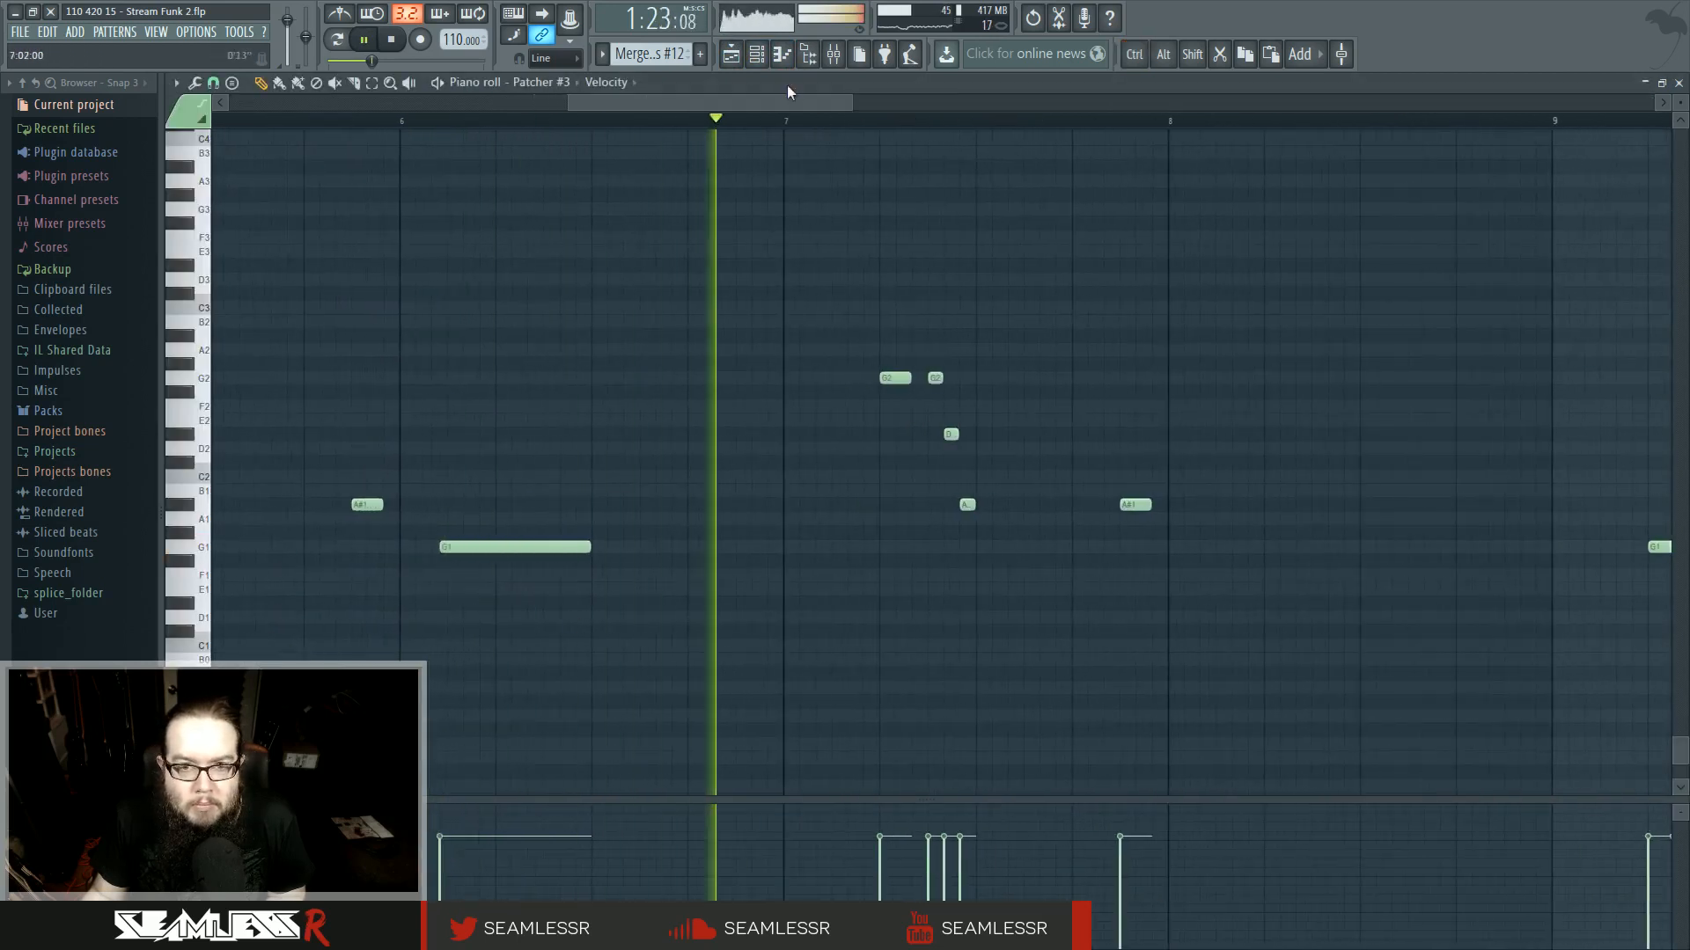
pyautogui.press('space')
# - Make the merged clips on tracks 3 and 4 at bar 33 unique in the playlist
pyautogui.press('F5')
pyautogui.click(474, 210)
pyautogui.click(498, 293)
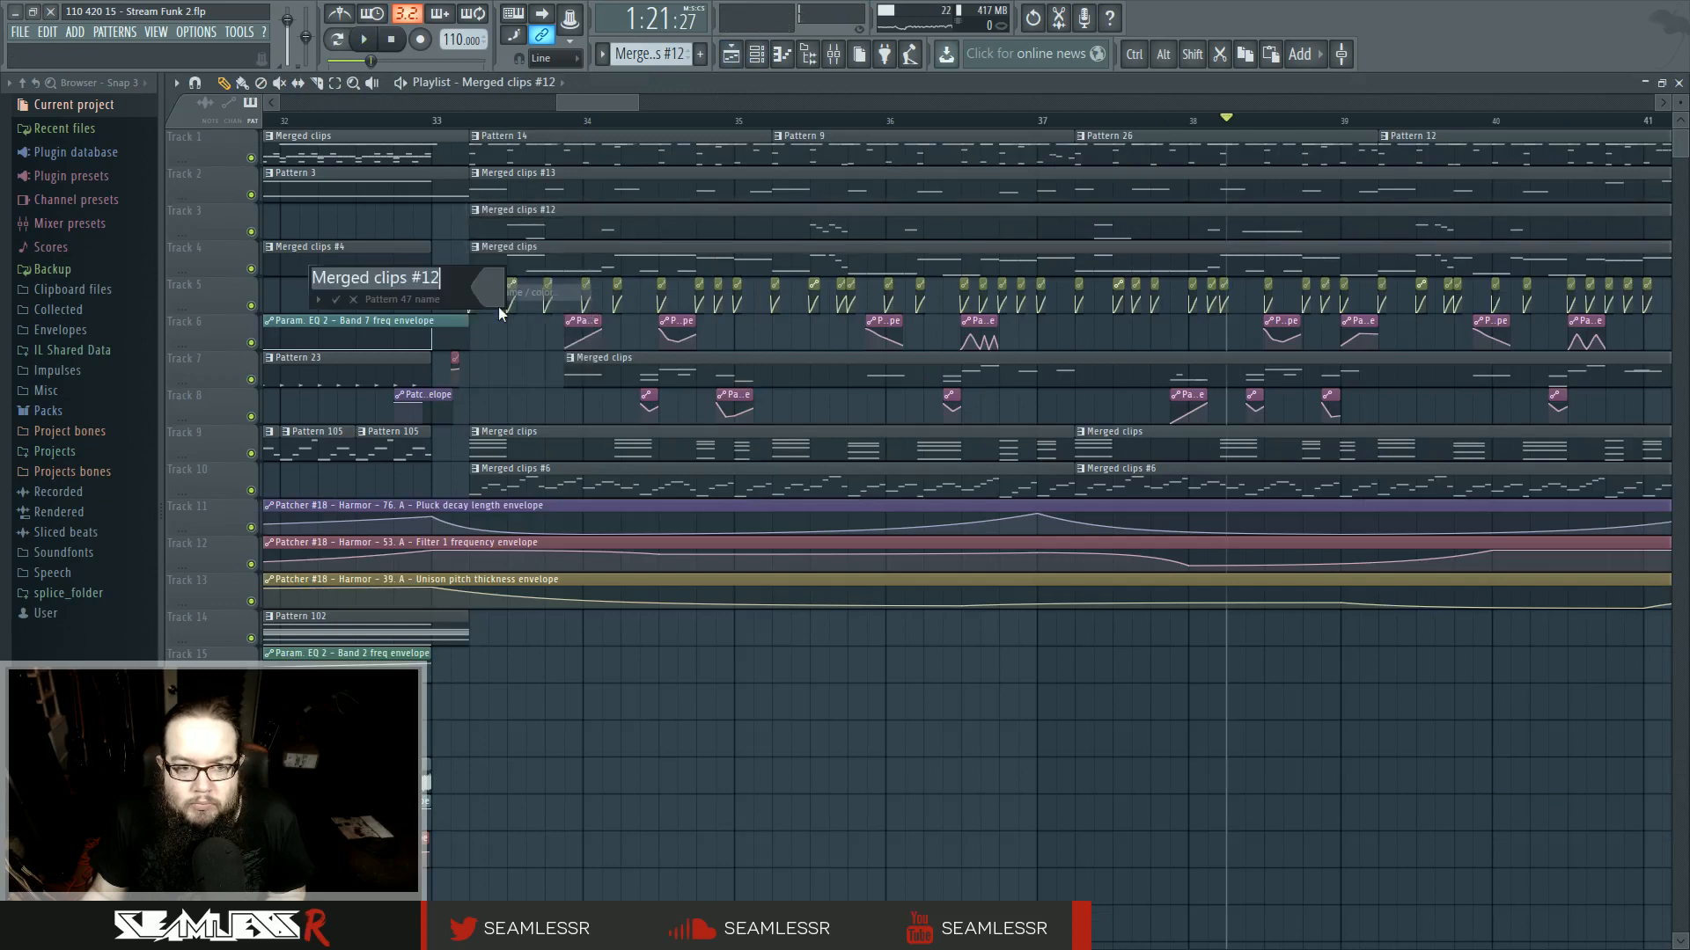
pyautogui.click(353, 299)
pyautogui.click(476, 211)
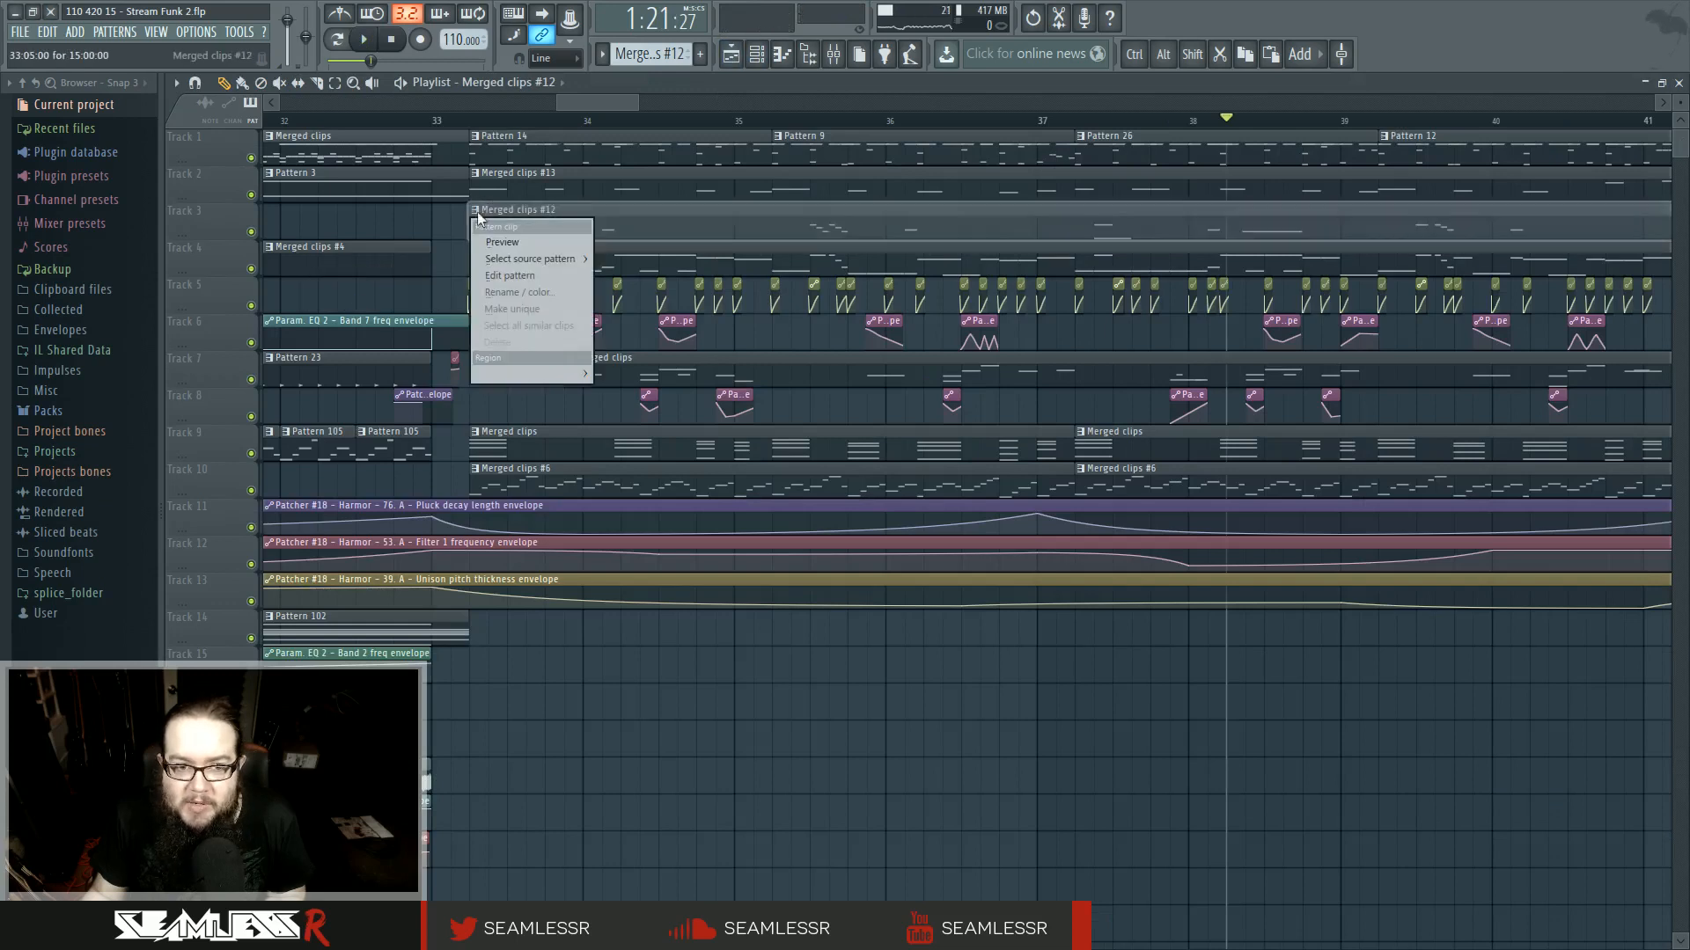
pyautogui.click(513, 311)
pyautogui.click(1041, 541)
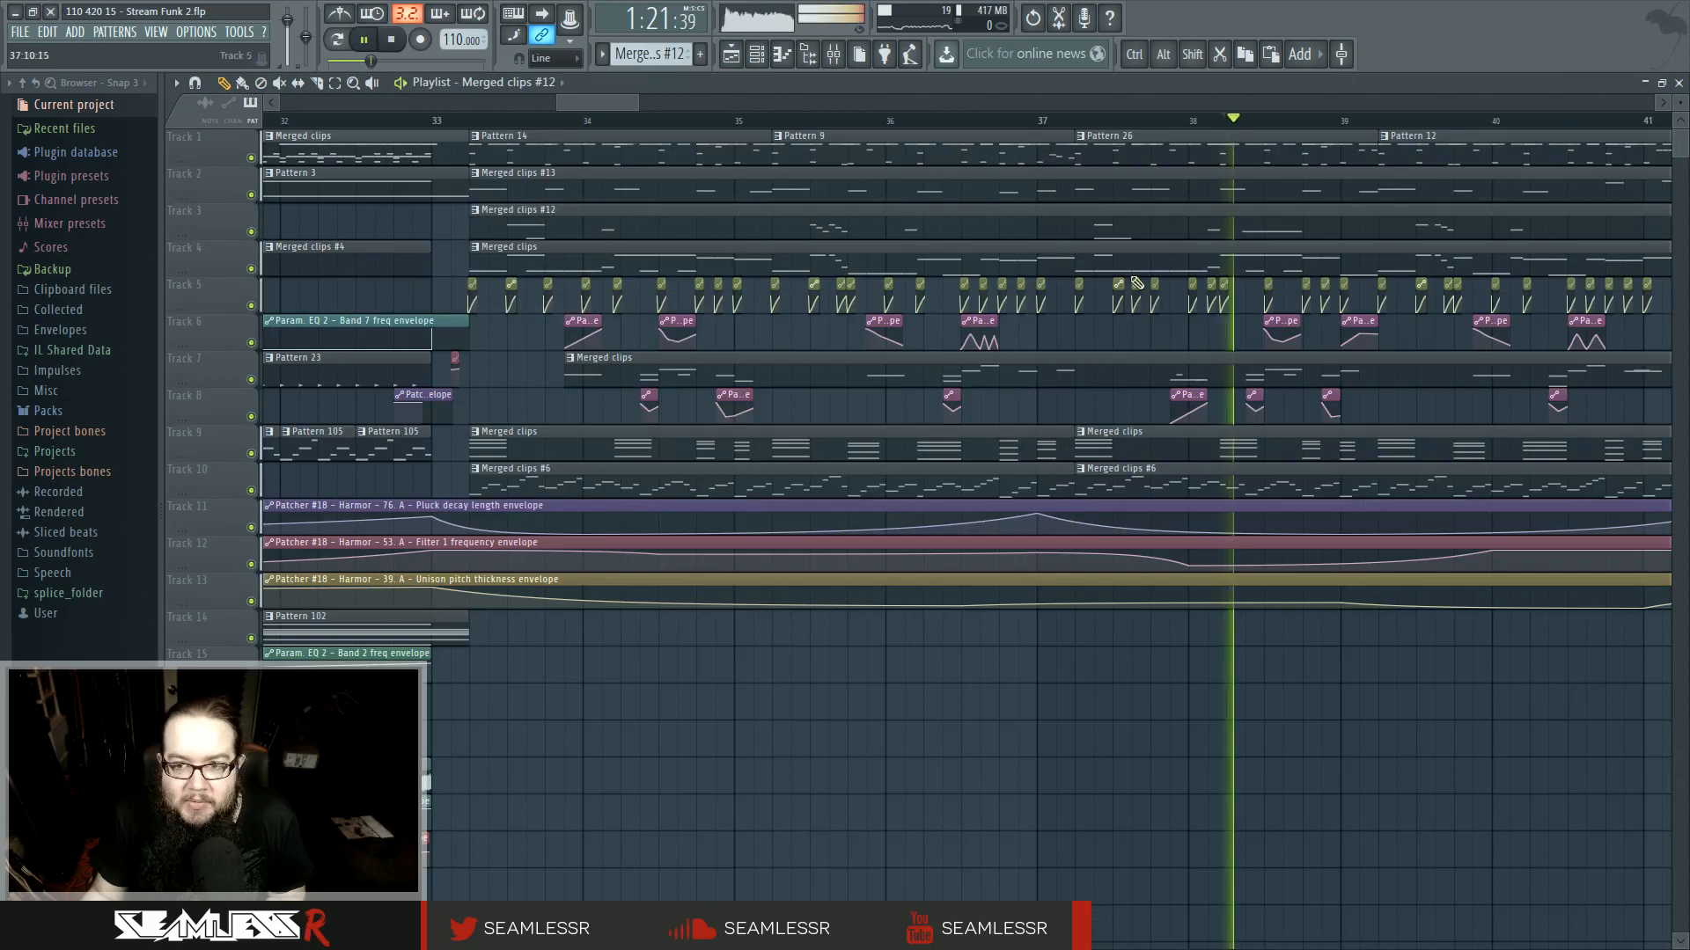
pyautogui.rightClick(473, 250)
pyautogui.click(513, 345)
pyautogui.click(1041, 538)
# - Open the track 3 clip near bar 38 in the piano roll, play it, and delete its long G1 note
pyautogui.doubleClick(1204, 232)
pyautogui.press('space')
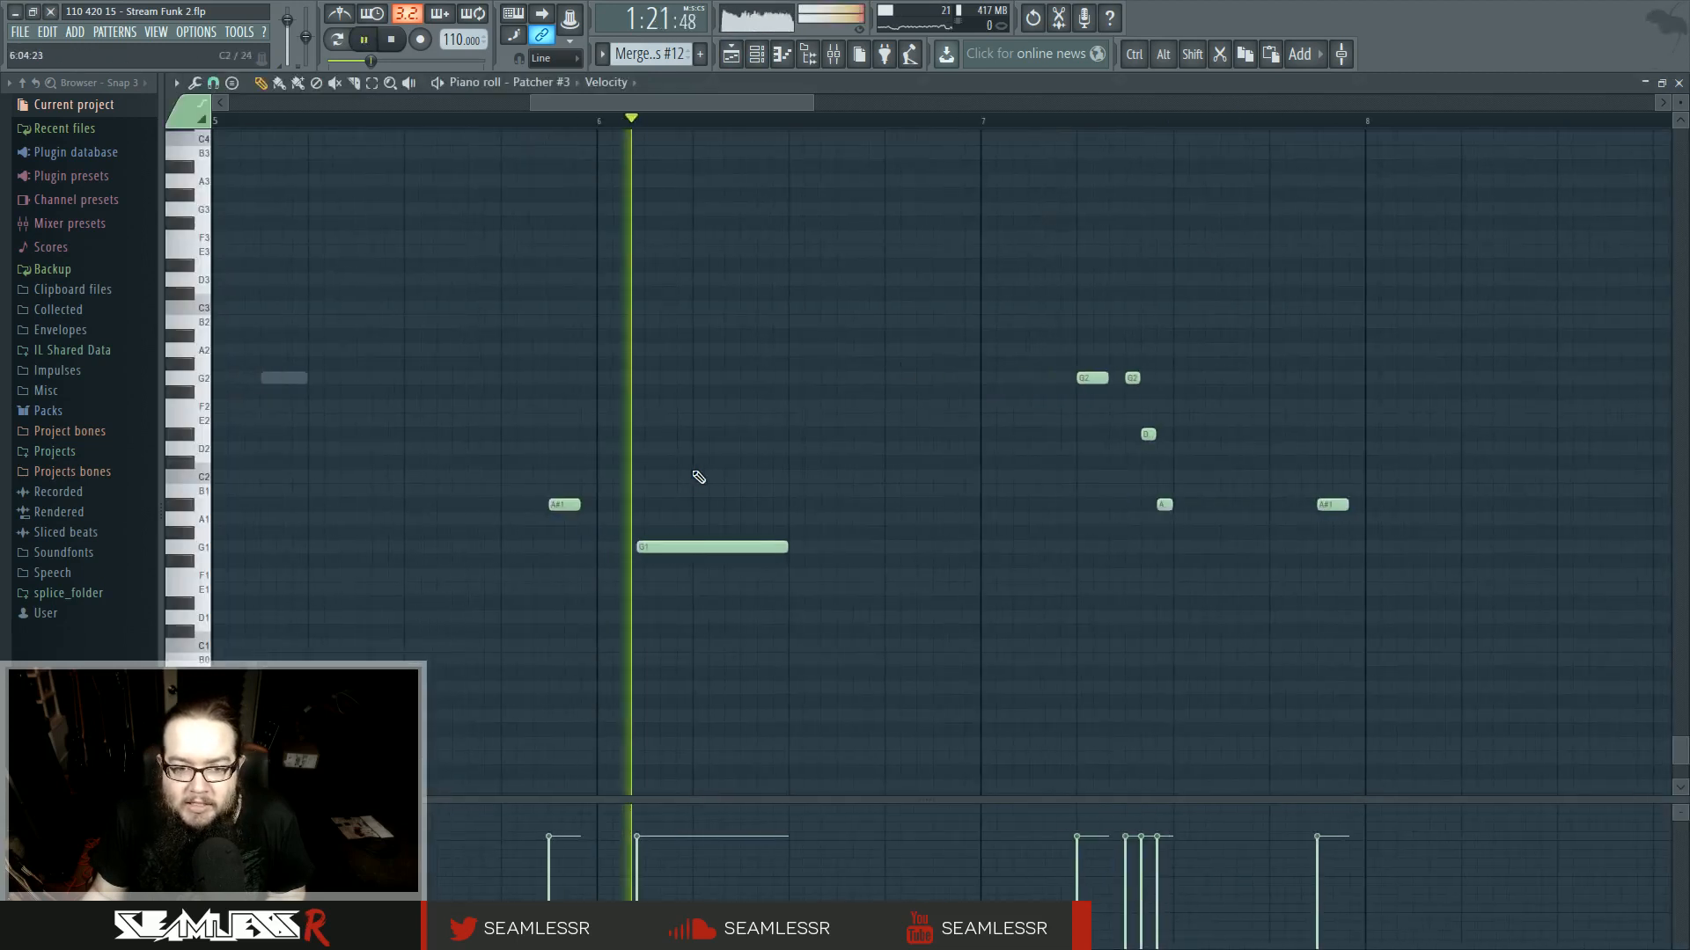
pyautogui.press('space')
pyautogui.moveTo(787, 551); pyautogui.dragTo(693, 551)
pyautogui.press('space')
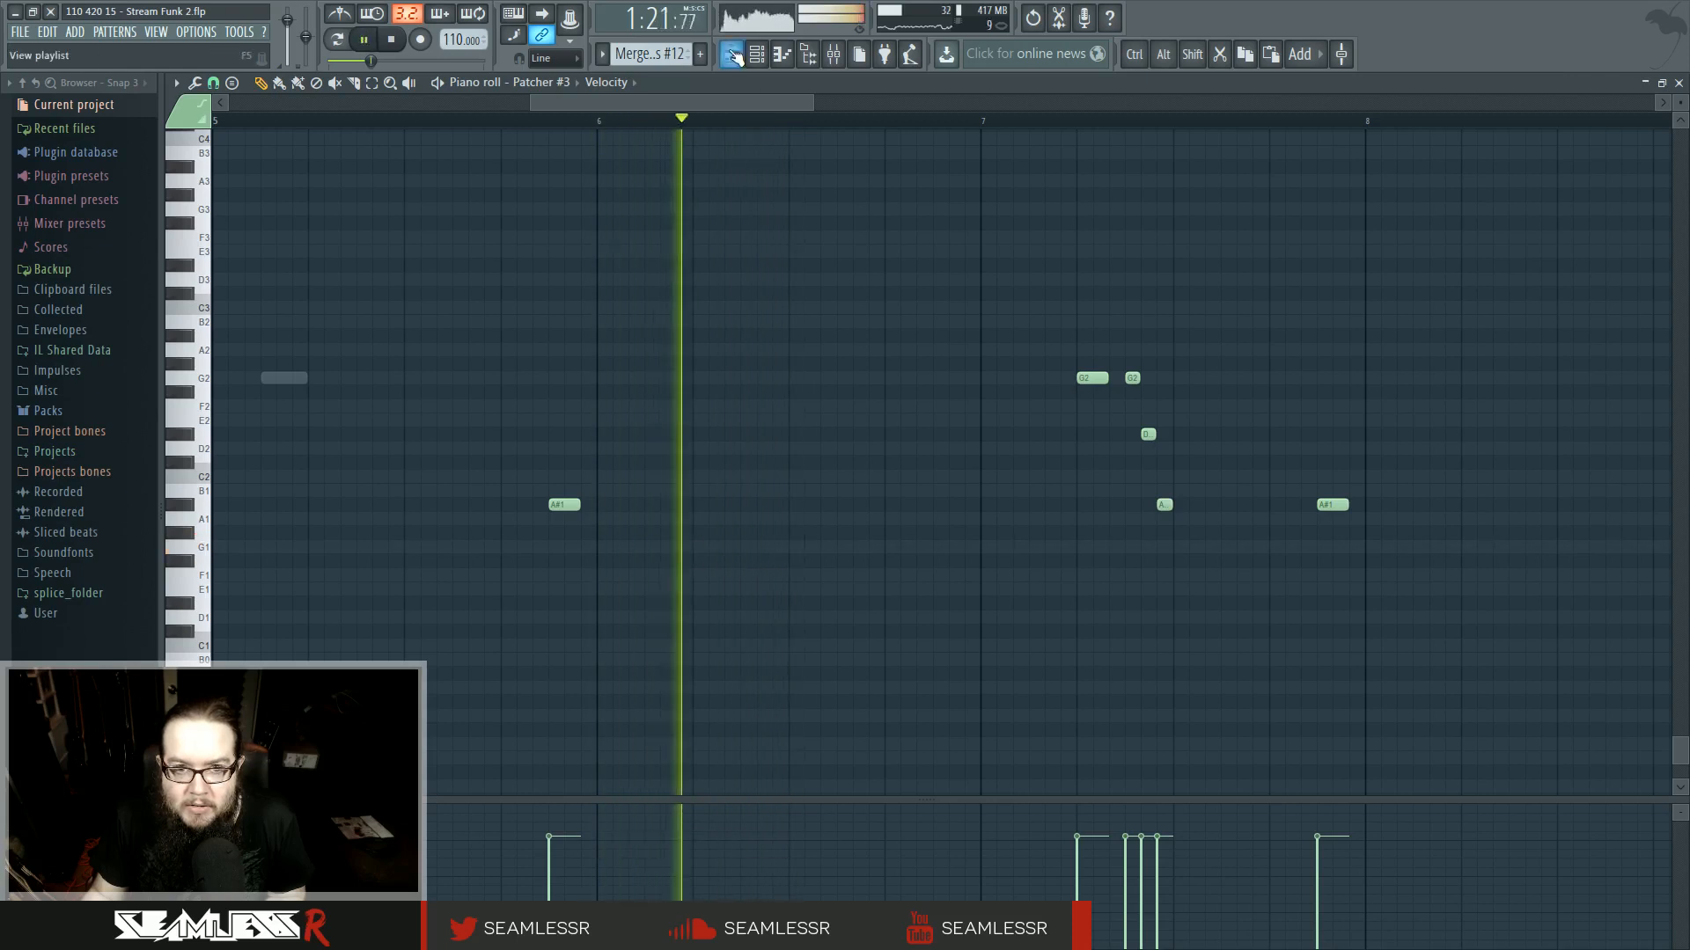
# - Try to make the merged clip on track 7 unique
pyautogui.press('F5')
pyautogui.click(473, 126)
pyautogui.click(475, 433)
pyautogui.click(564, 367)
pyautogui.click(568, 360)
pyautogui.click(600, 450)
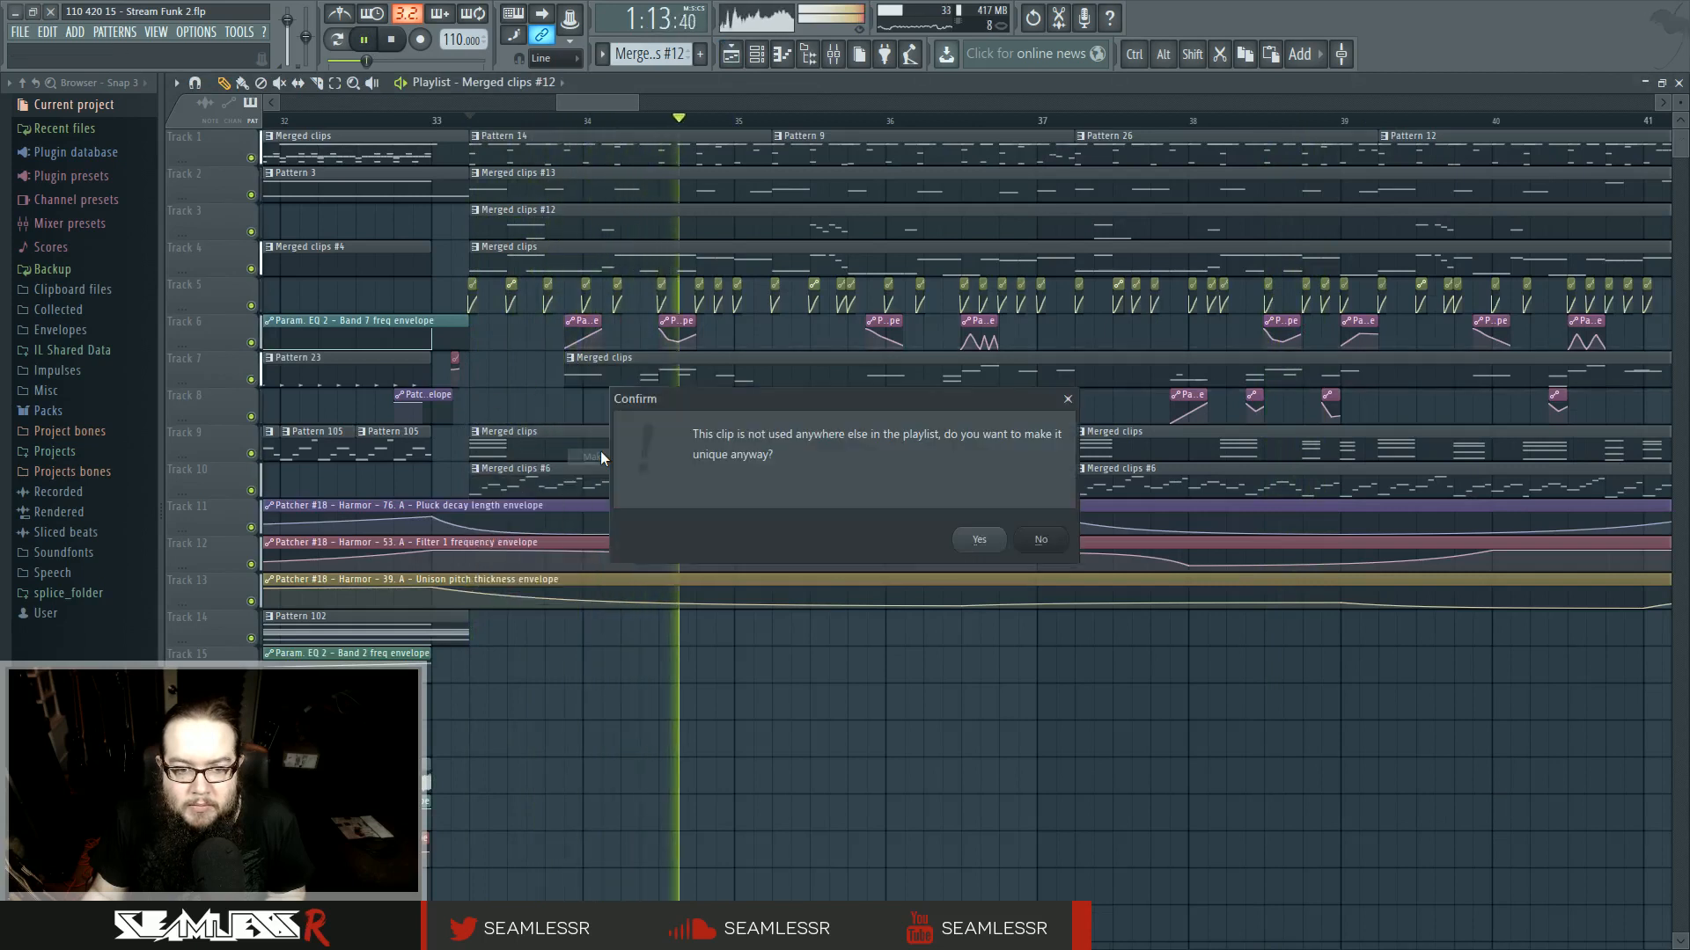
pyautogui.click(1030, 546)
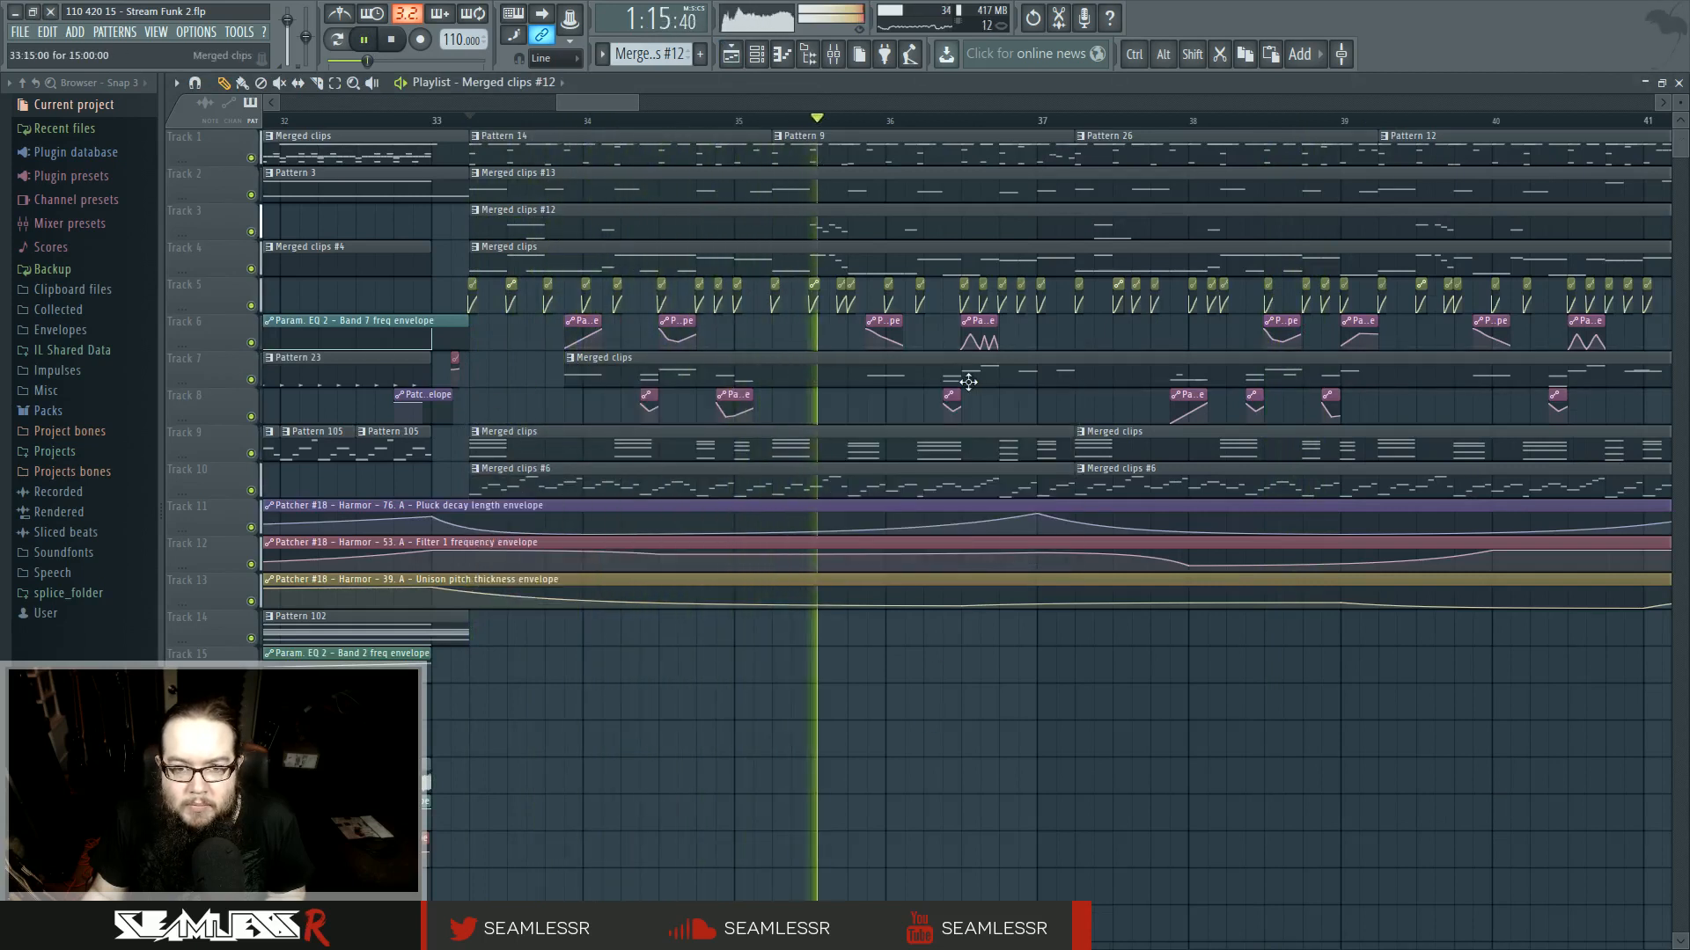
# - Open the track 3 clip around bar 35 in the piano roll and raise two of its notes, moving G1 up to A#1
pyautogui.press('space')
pyautogui.doubleClick(820, 228)
pyautogui.press('space')
pyautogui.scroll(4, 236, 504)
pyautogui.moveTo(236, 503); pyautogui.dragTo(764, 514)
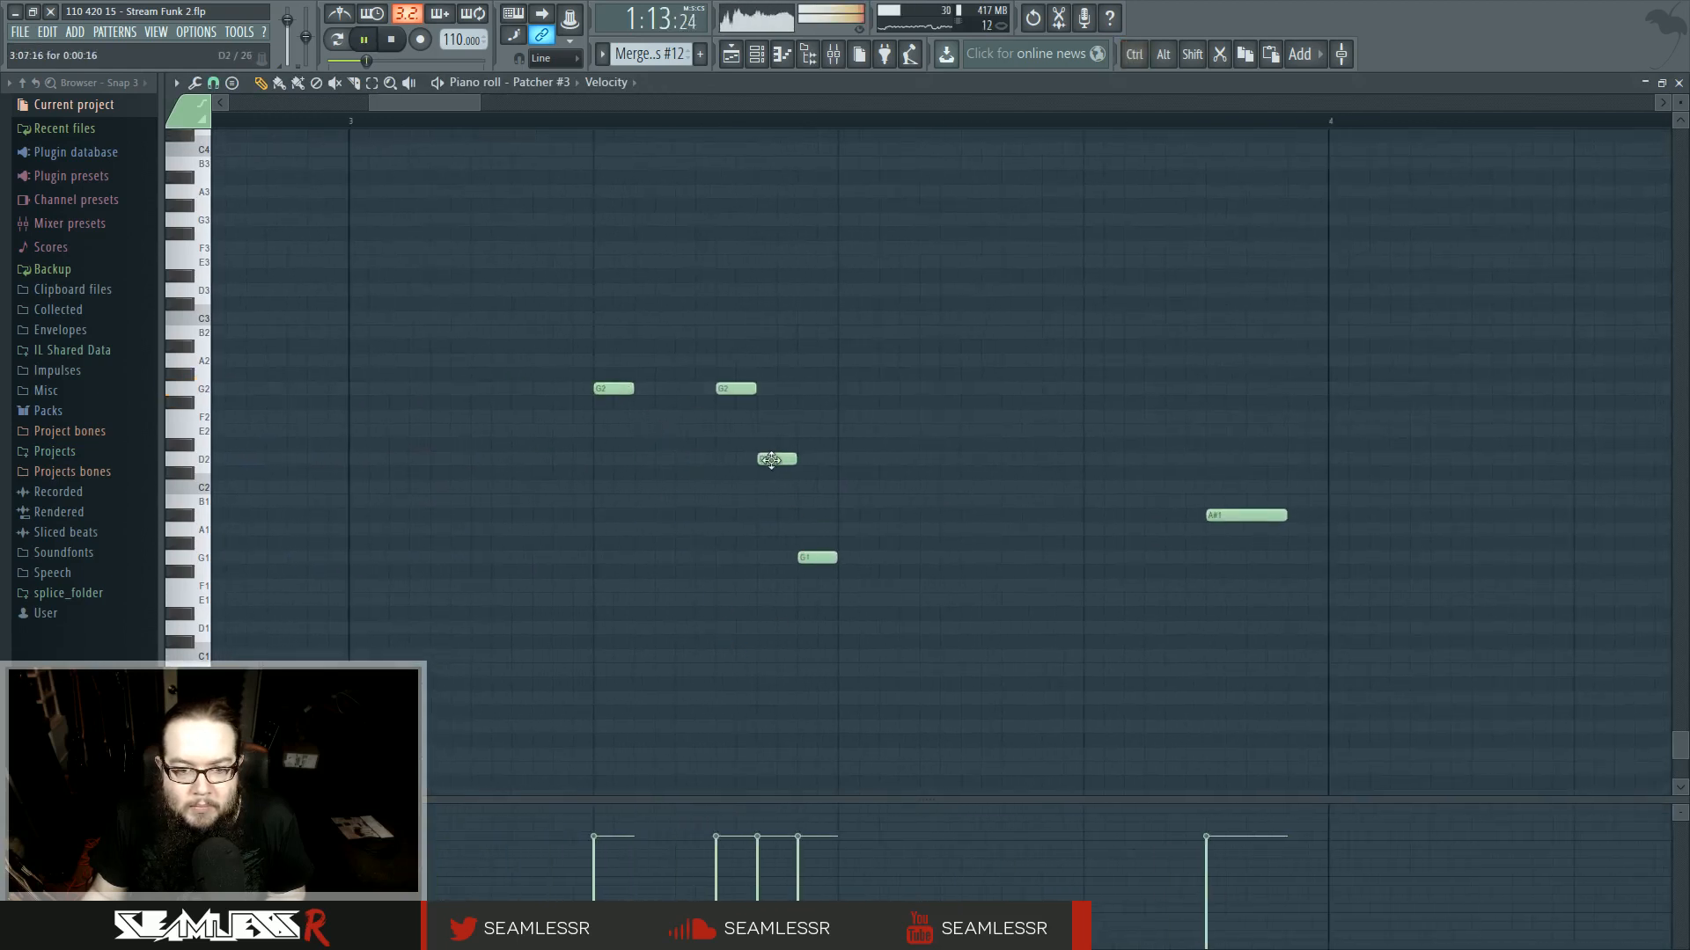
pyautogui.moveTo(817, 521); pyautogui.dragTo(817, 508)
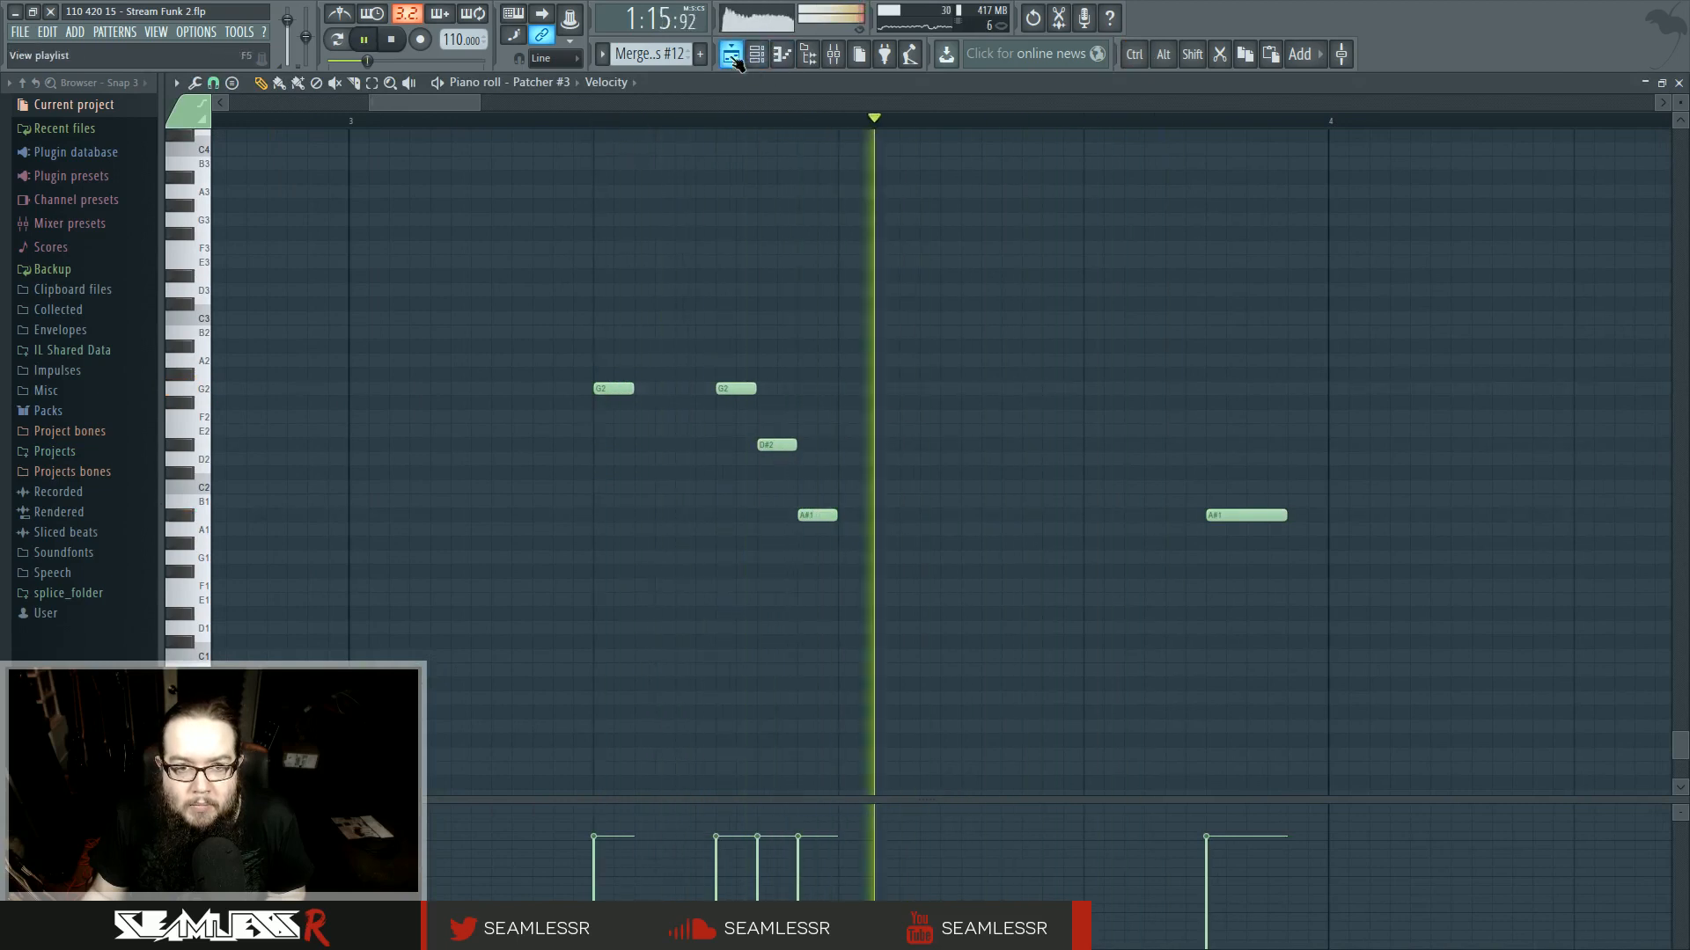
# - Zoom out across the whole playlist and play the arrangement from around bar 77
pyautogui.press('F5')
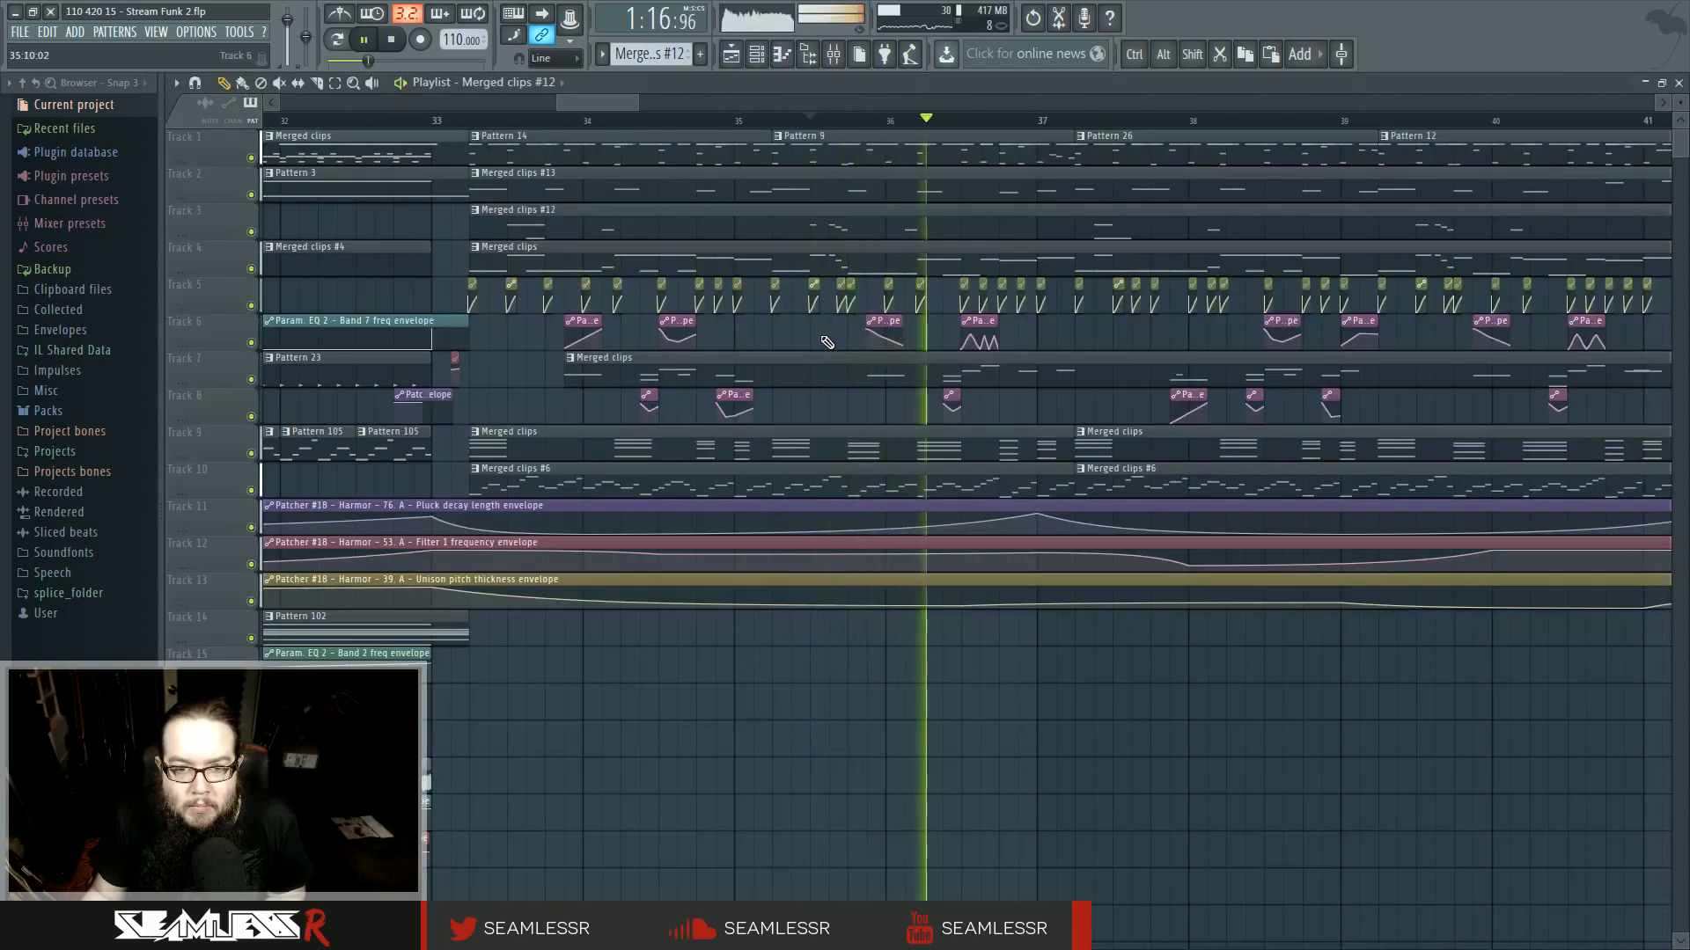
pyautogui.moveTo(1131, 333); pyautogui.dragTo(758, 345)
pyautogui.scroll(-5, 758, 345)
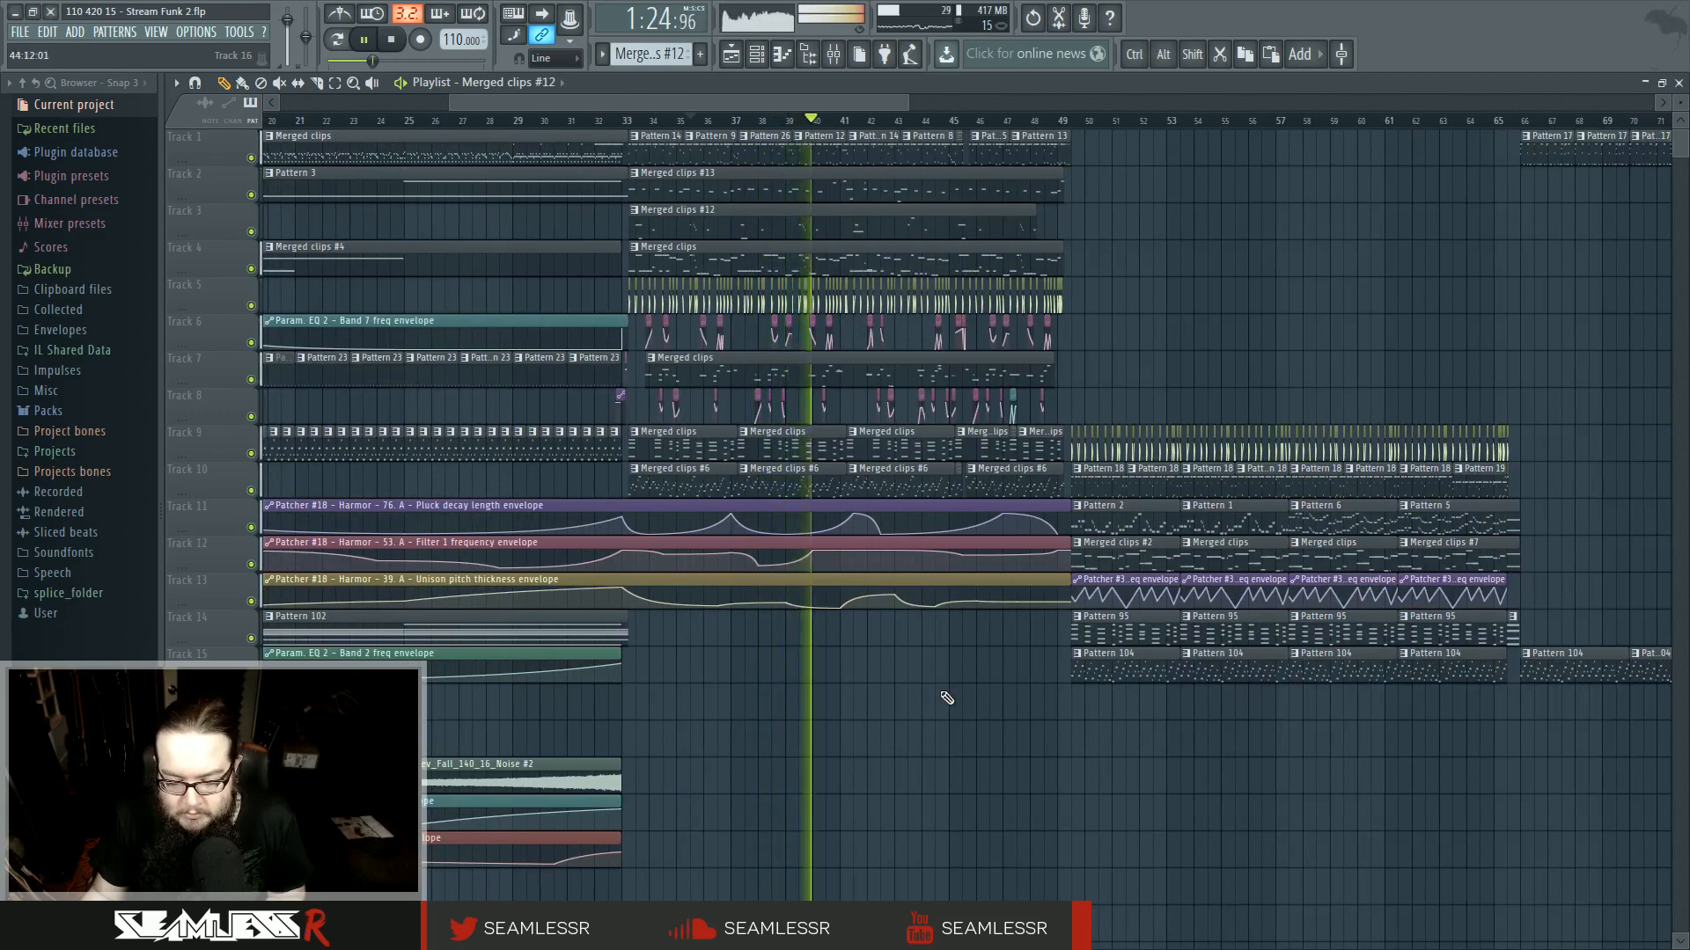
pyautogui.scroll(-4, 922, 708)
pyautogui.hscroll(2, 911, 739)
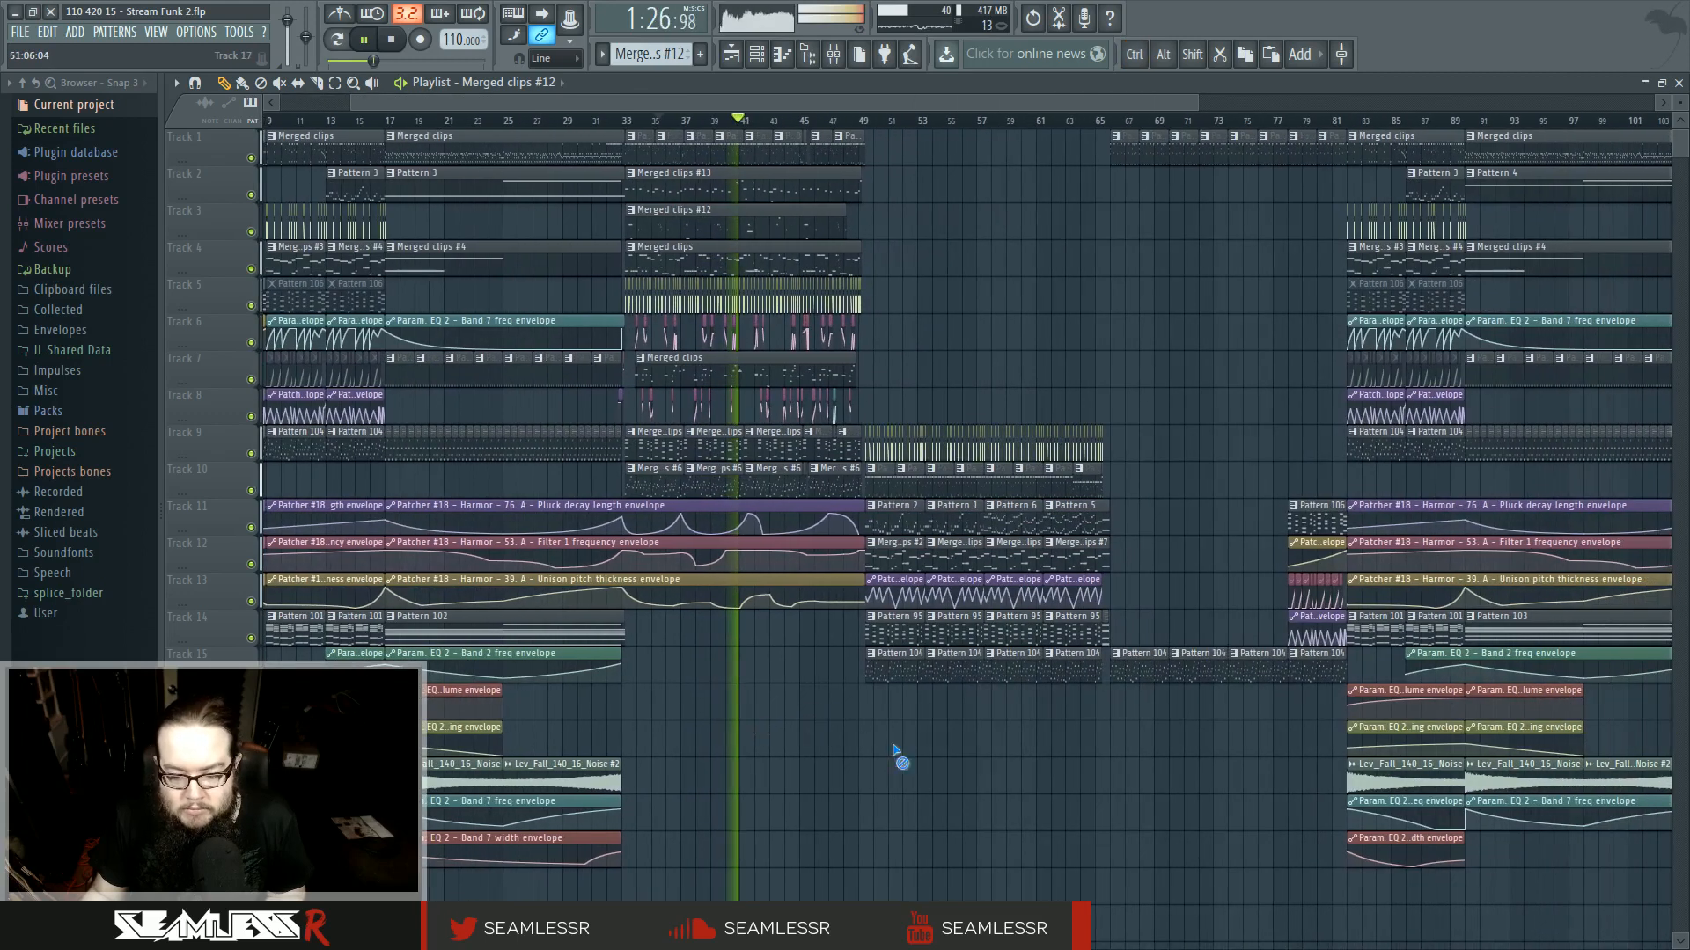
pyautogui.scroll(-3, 889, 764)
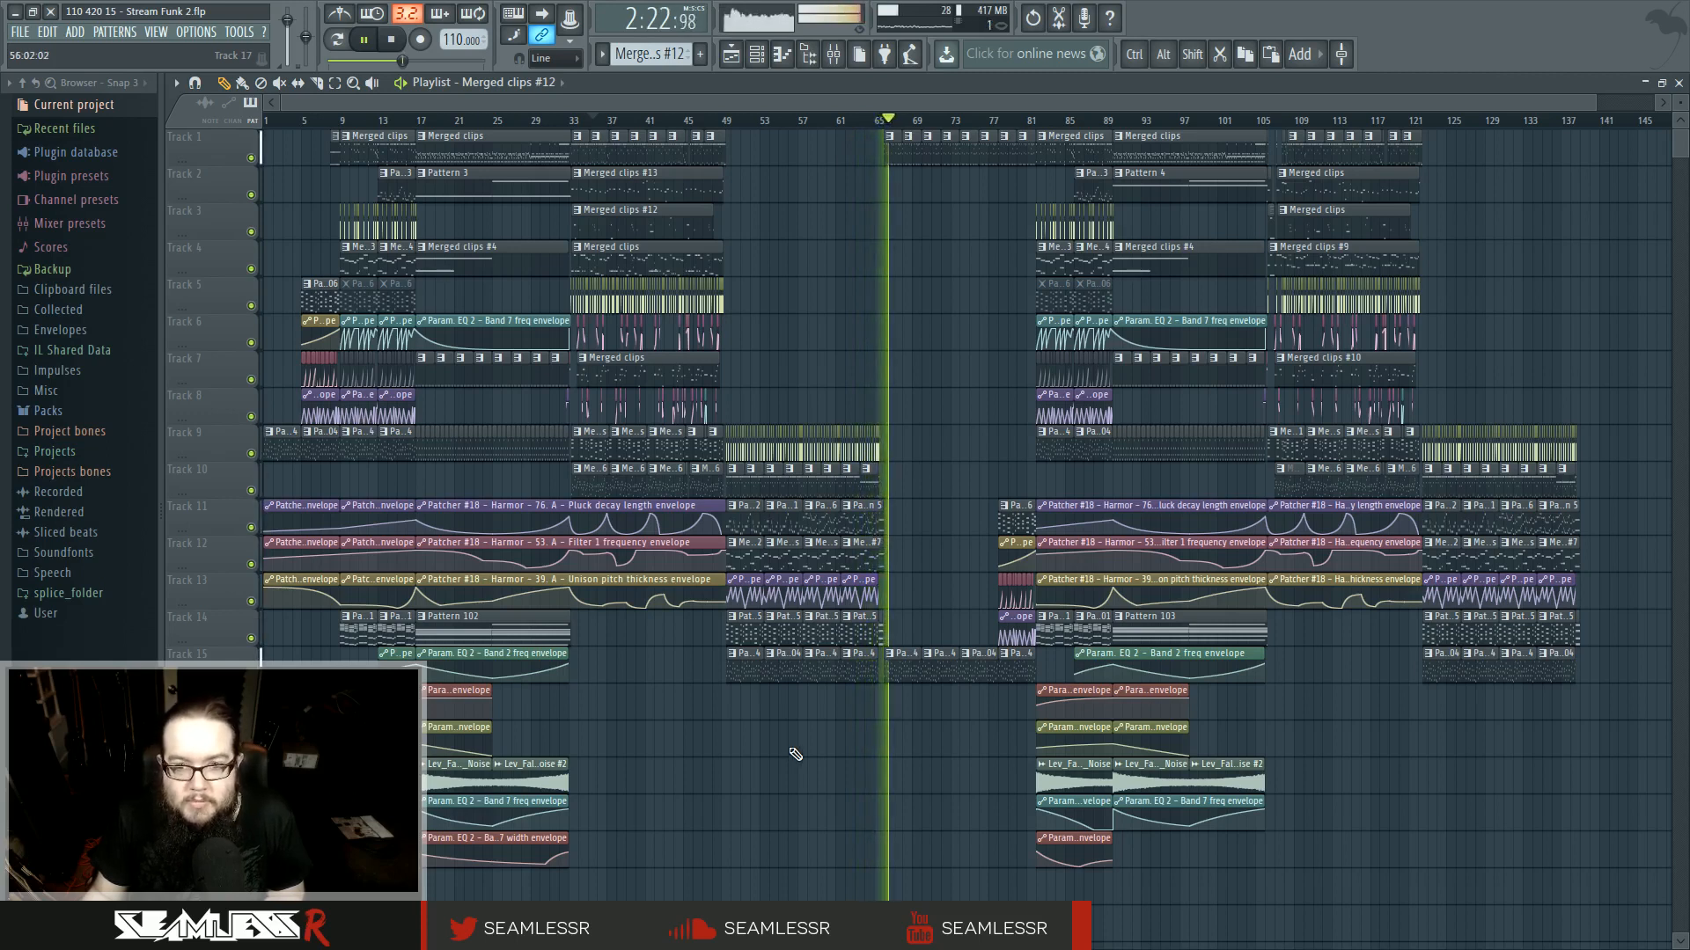
pyautogui.press('space')
pyautogui.click(883, 119)
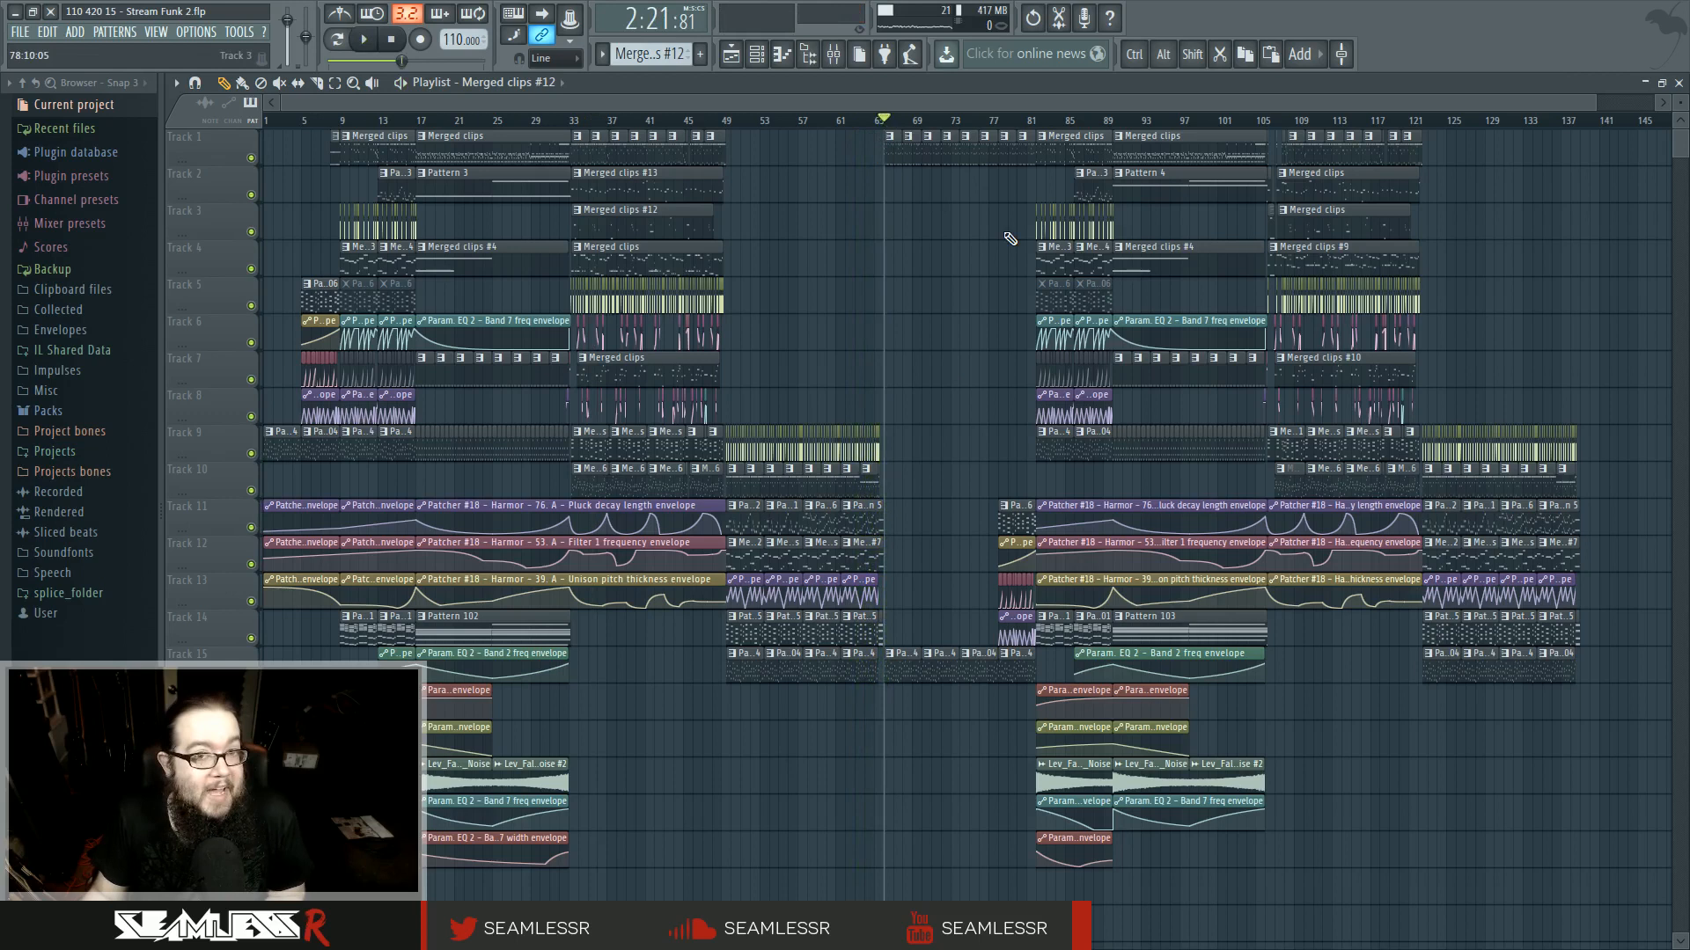
pyautogui.click(999, 121)
pyautogui.click(989, 121)
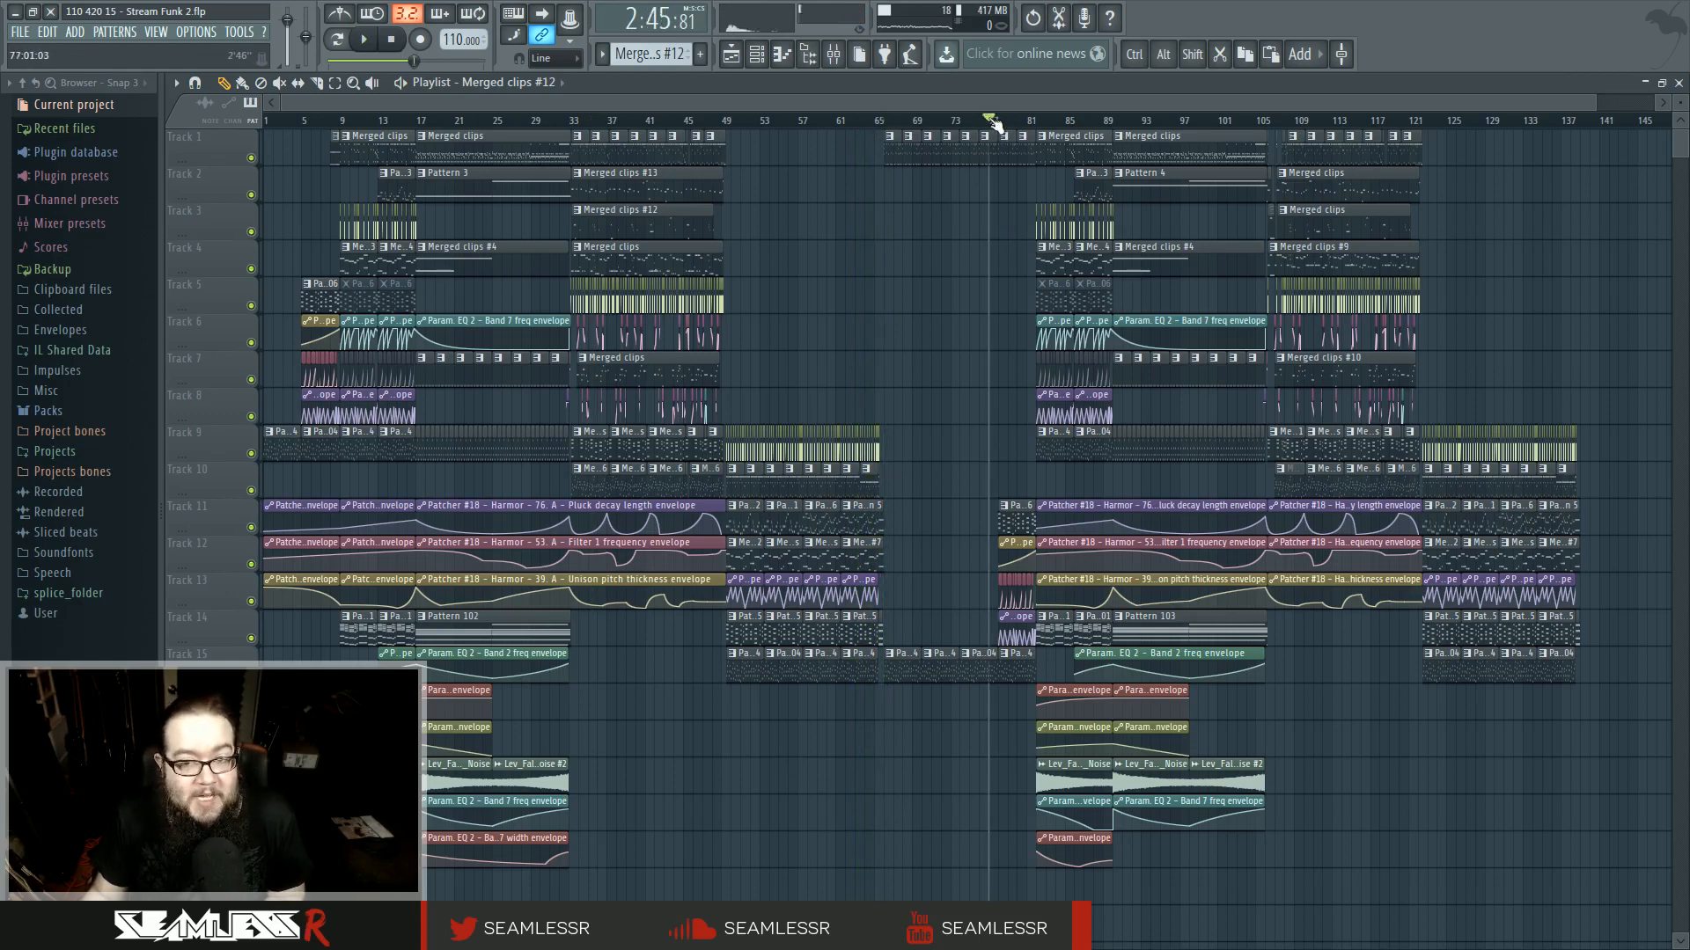
pyautogui.press('space')
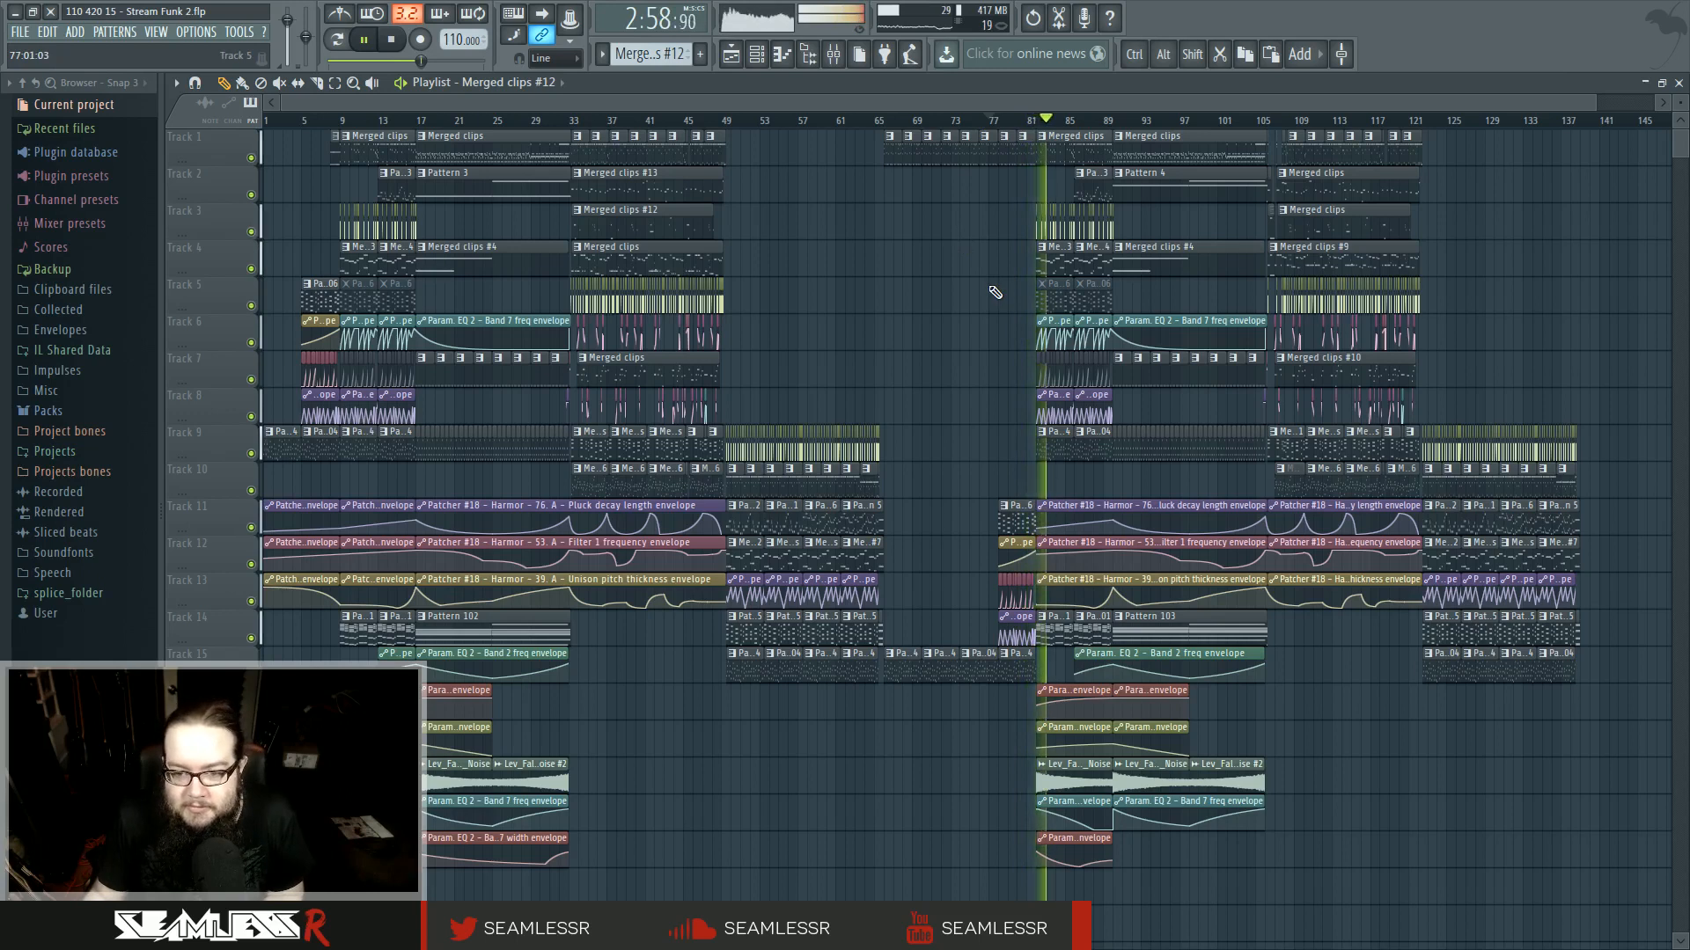
# - Play back the arrangement from around bar 110 in the playlist
pyautogui.moveTo(1072, 328); pyautogui.dragTo(1006, 325)
pyautogui.press('space')
pyautogui.moveTo(970, 120); pyautogui.dragTo(1193, 125)
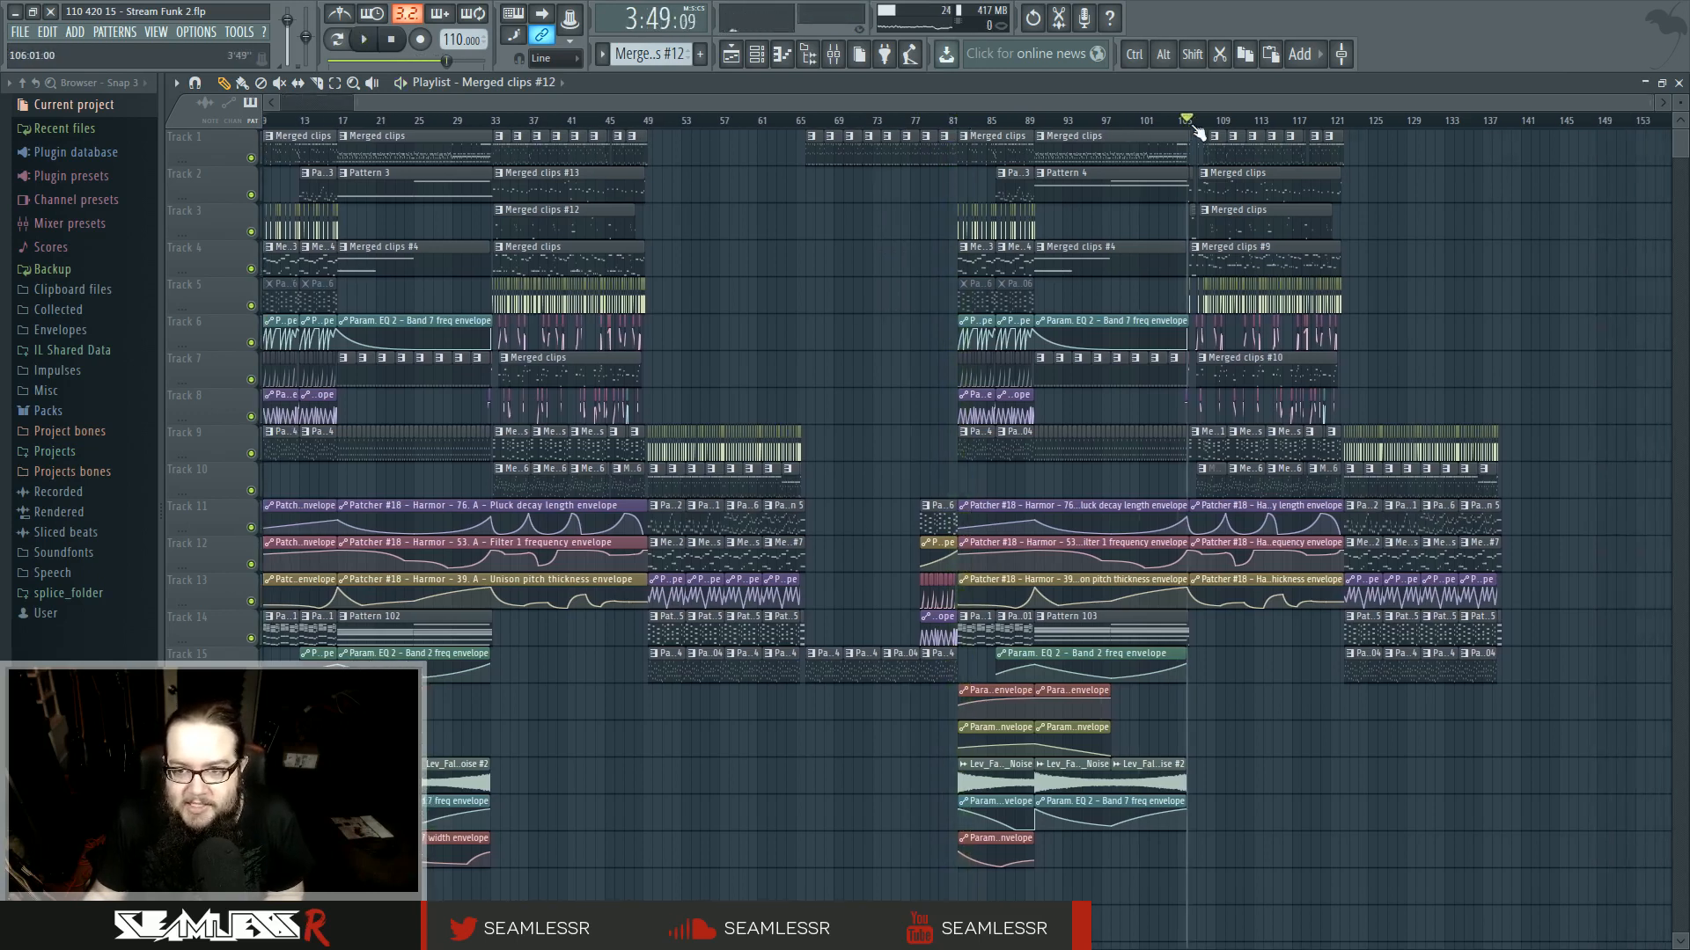
pyautogui.scroll(4, 1088, 268)
pyautogui.click(1340, 122)
pyautogui.moveTo(1426, 528); pyautogui.dragTo(907, 611)
pyautogui.press('space')
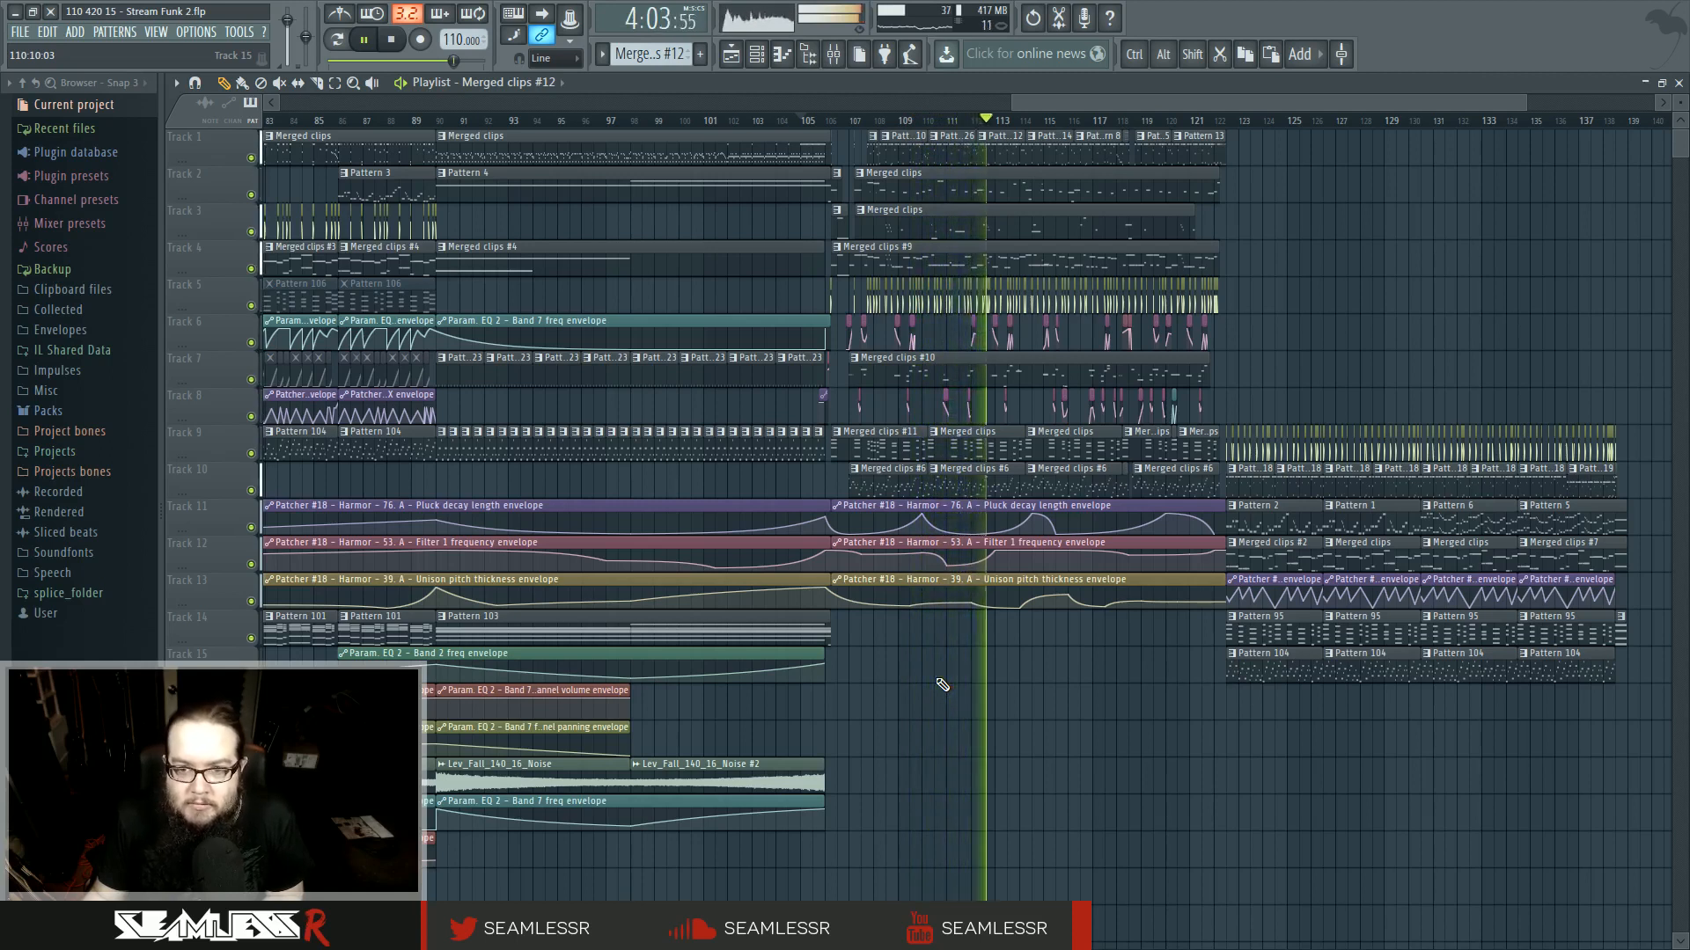
pyautogui.press('space')
pyautogui.keyDown('ctrl'); pyautogui.scroll(-5, 942, 685); pyautogui.keyUp('ctrl')
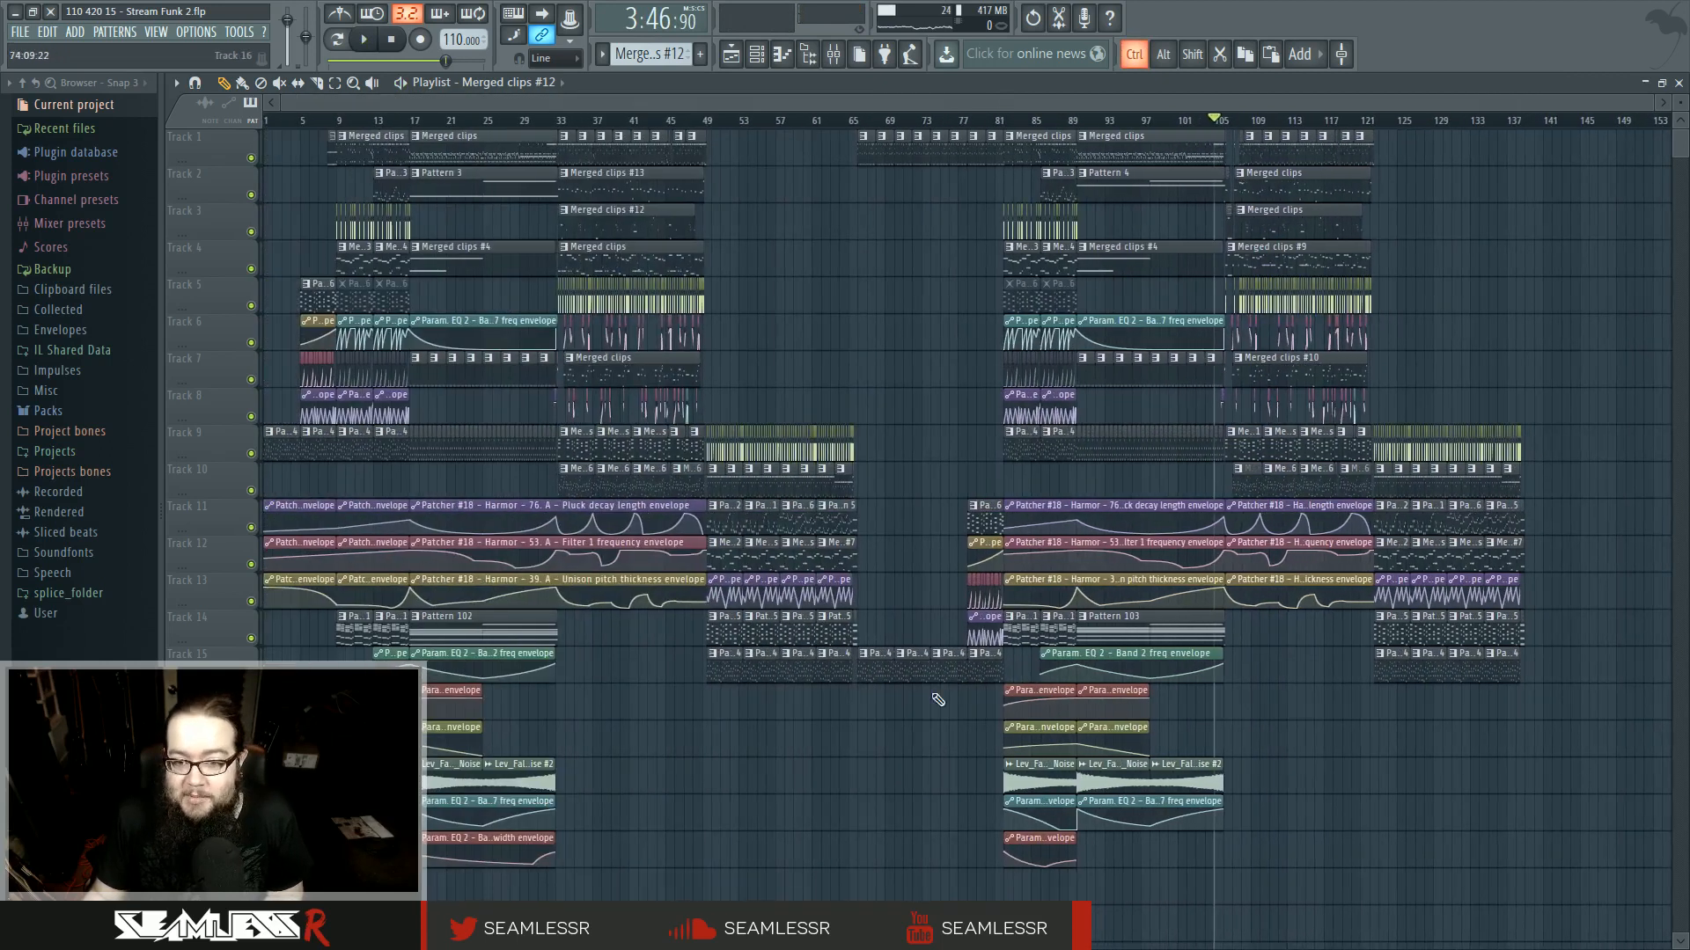